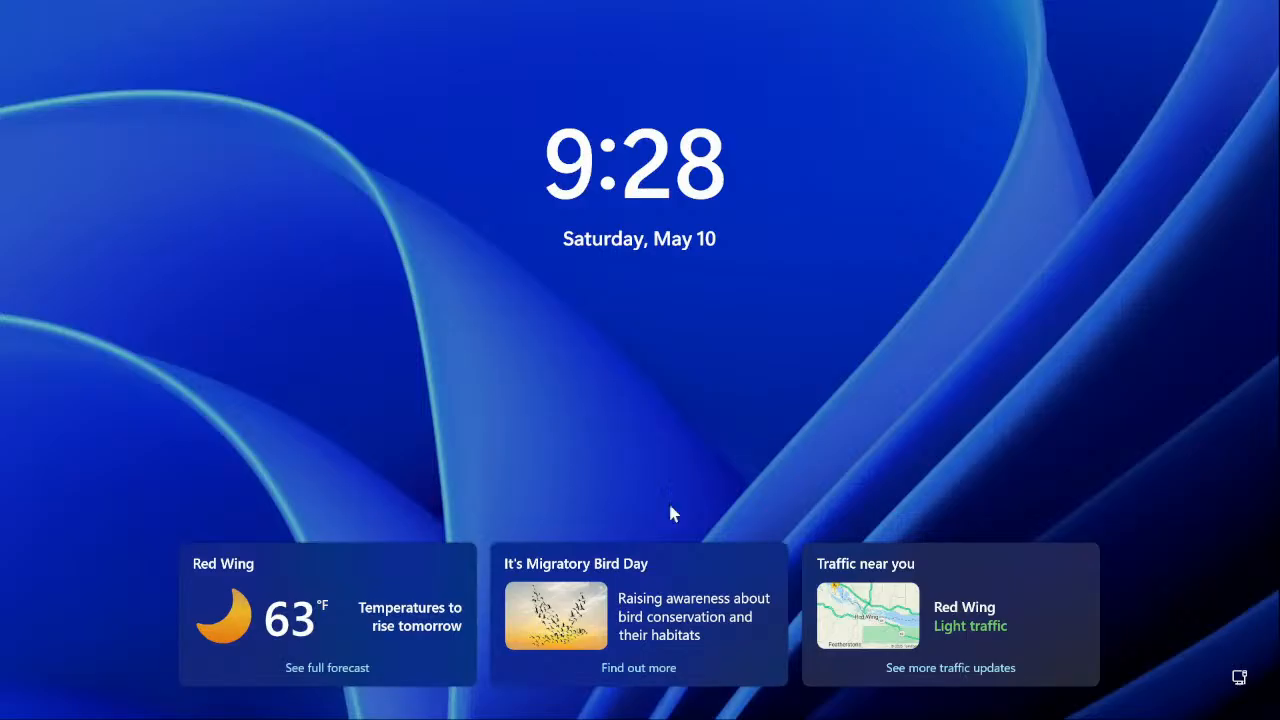
# Dismiss the lock screen and sign in to Windows with the account PIN
pyautogui.click(558, 283)
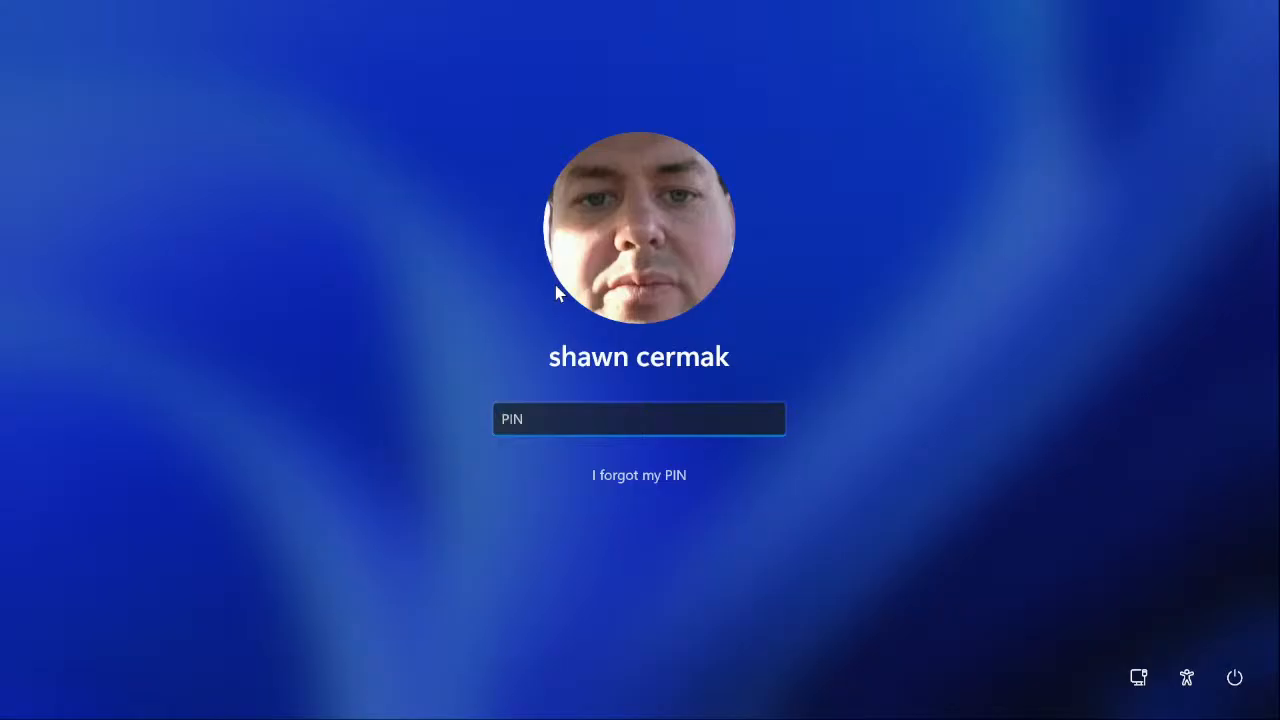
pyautogui.write('1234')
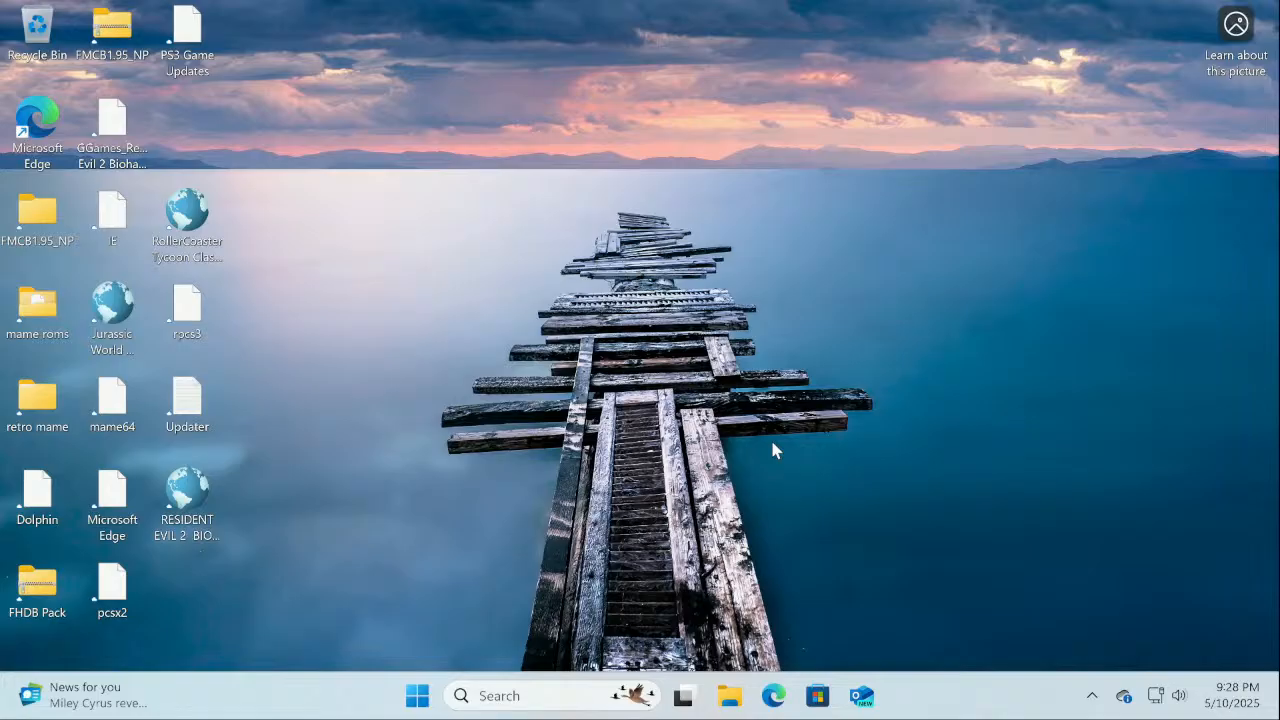
pyautogui.click(1126, 697)
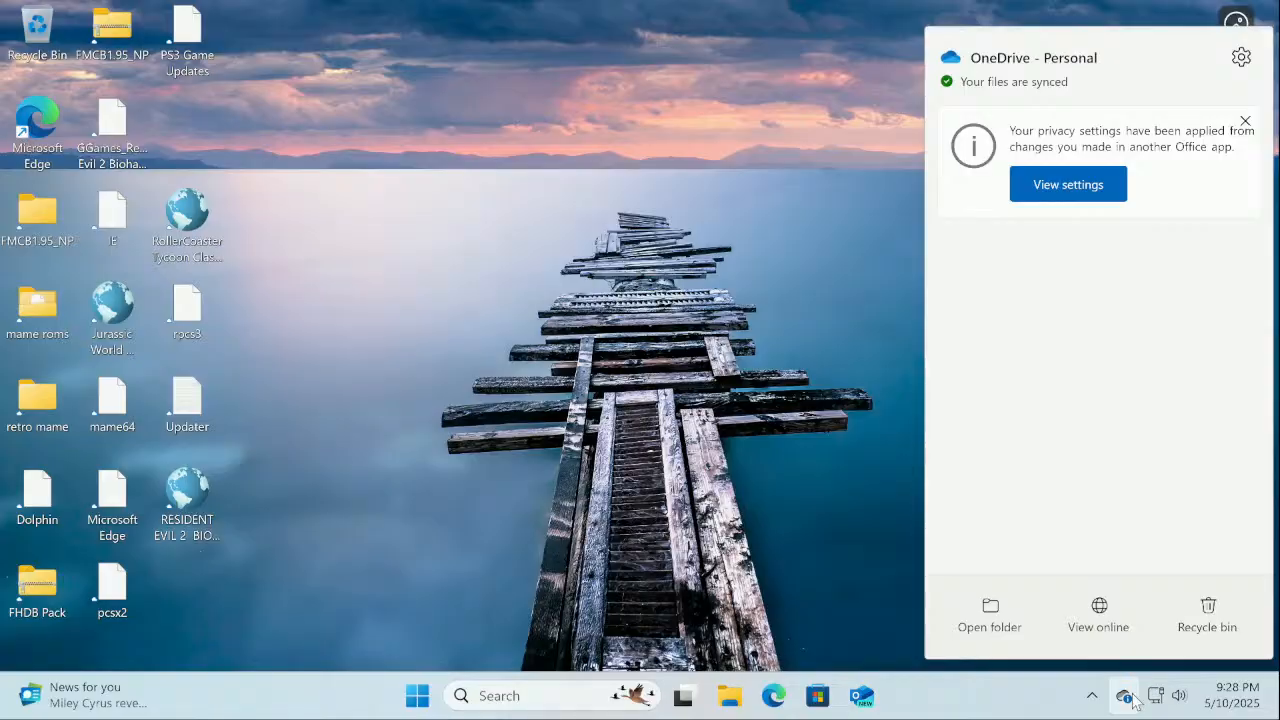
pyautogui.click(1130, 698)
pyautogui.click(1126, 697)
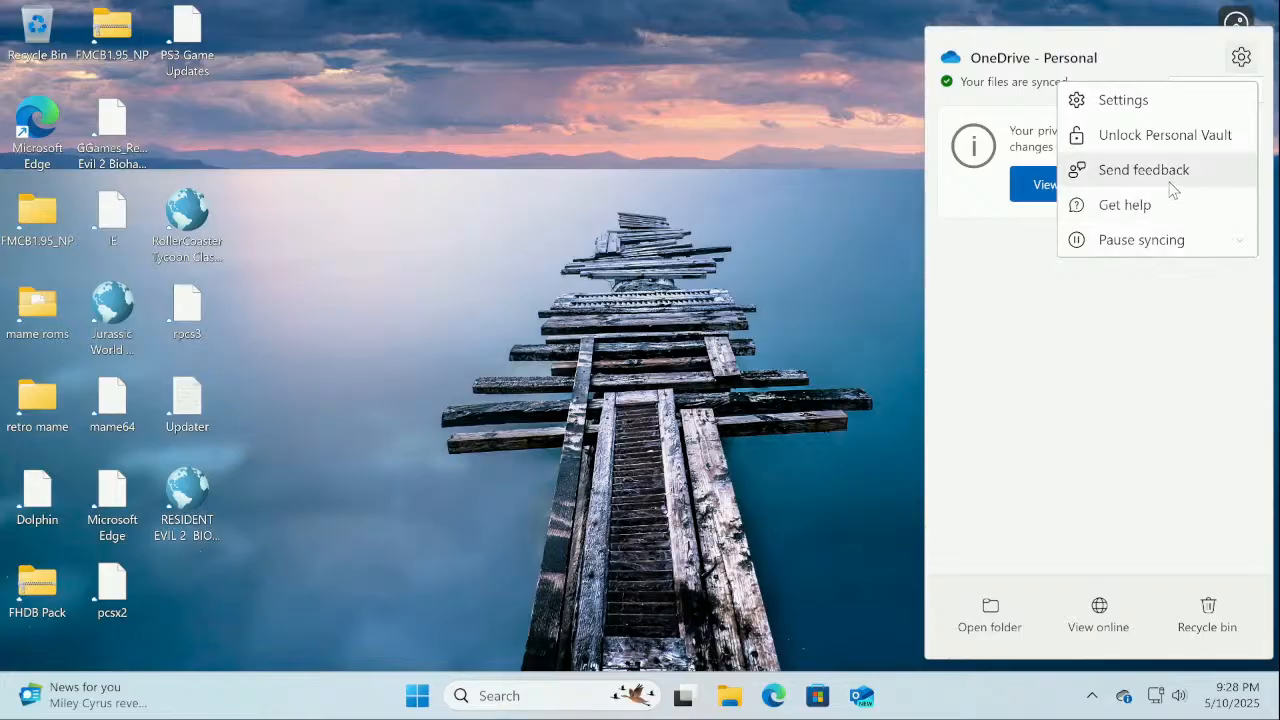
pyautogui.click(1124, 705)
pyautogui.click(1123, 700)
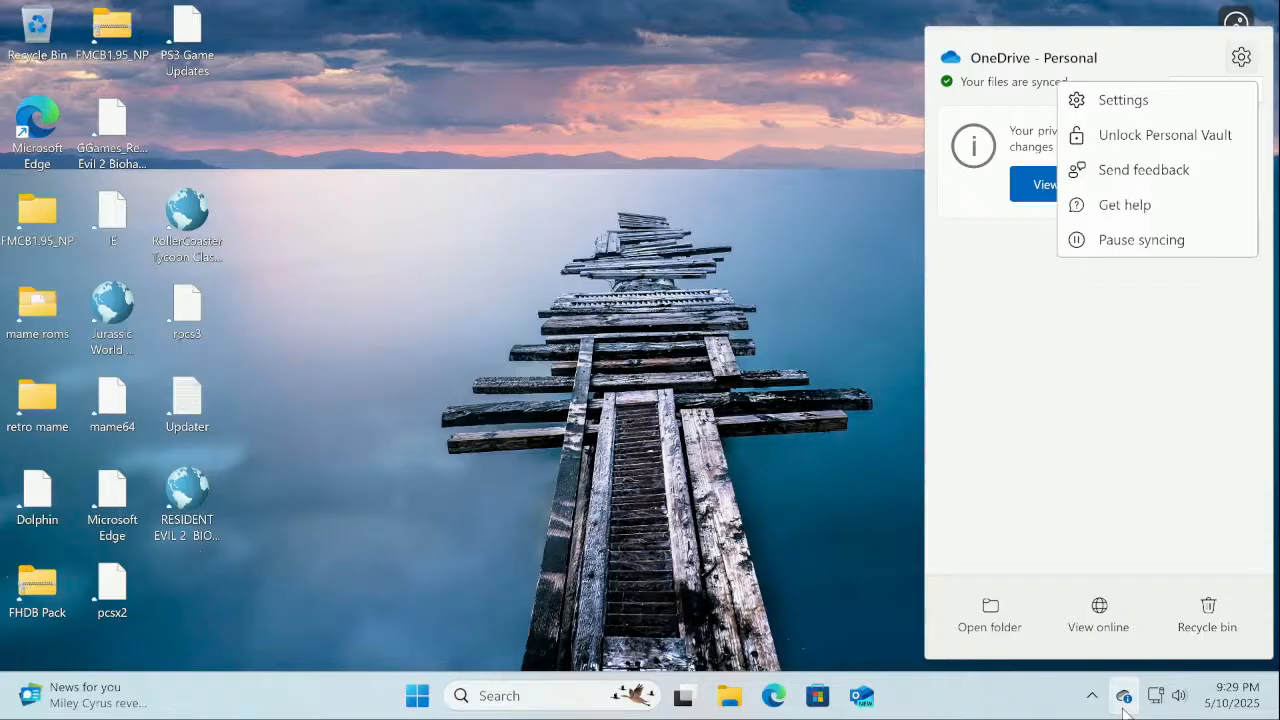
pyautogui.click(1158, 101)
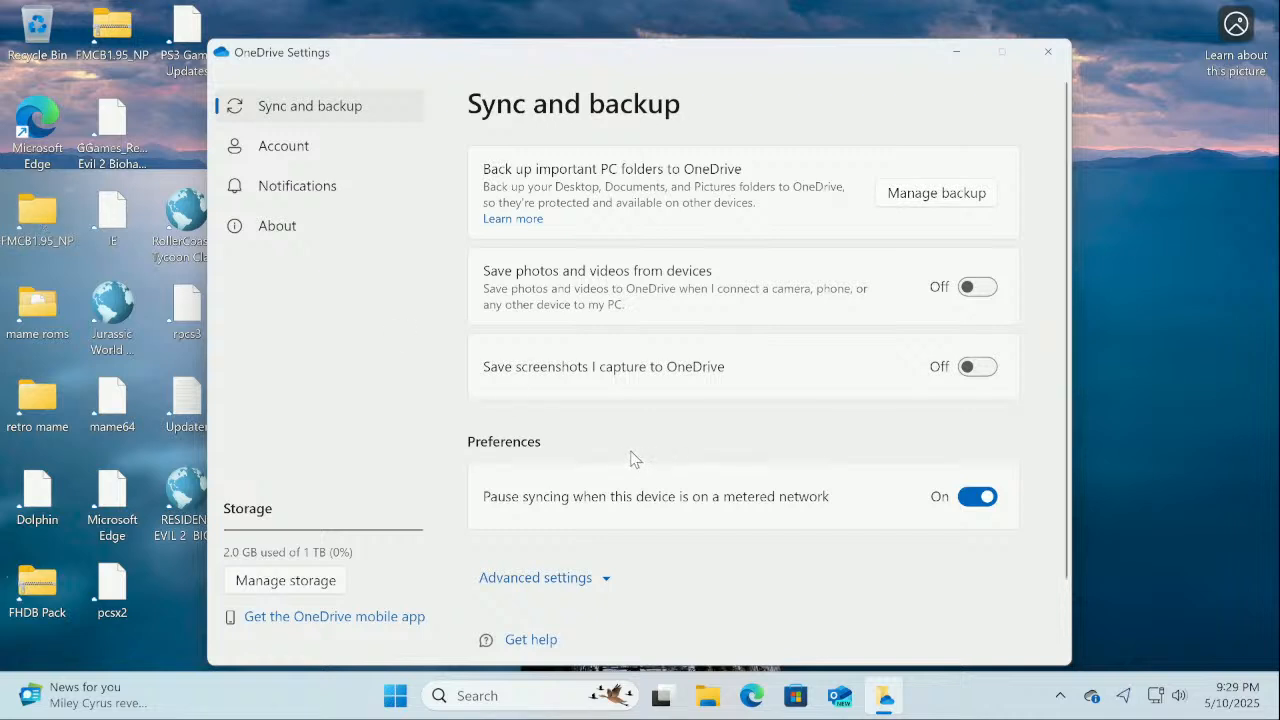
pyautogui.scroll(-2, 630, 459)
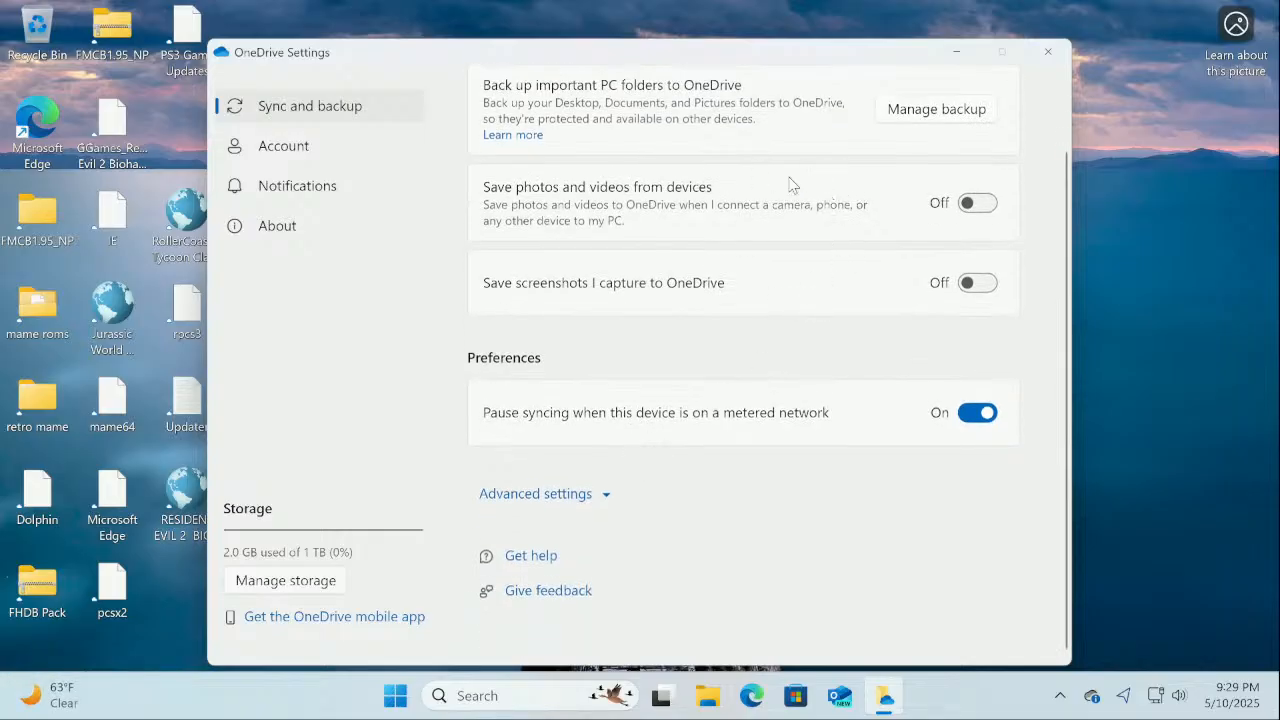
pyautogui.click(1047, 51)
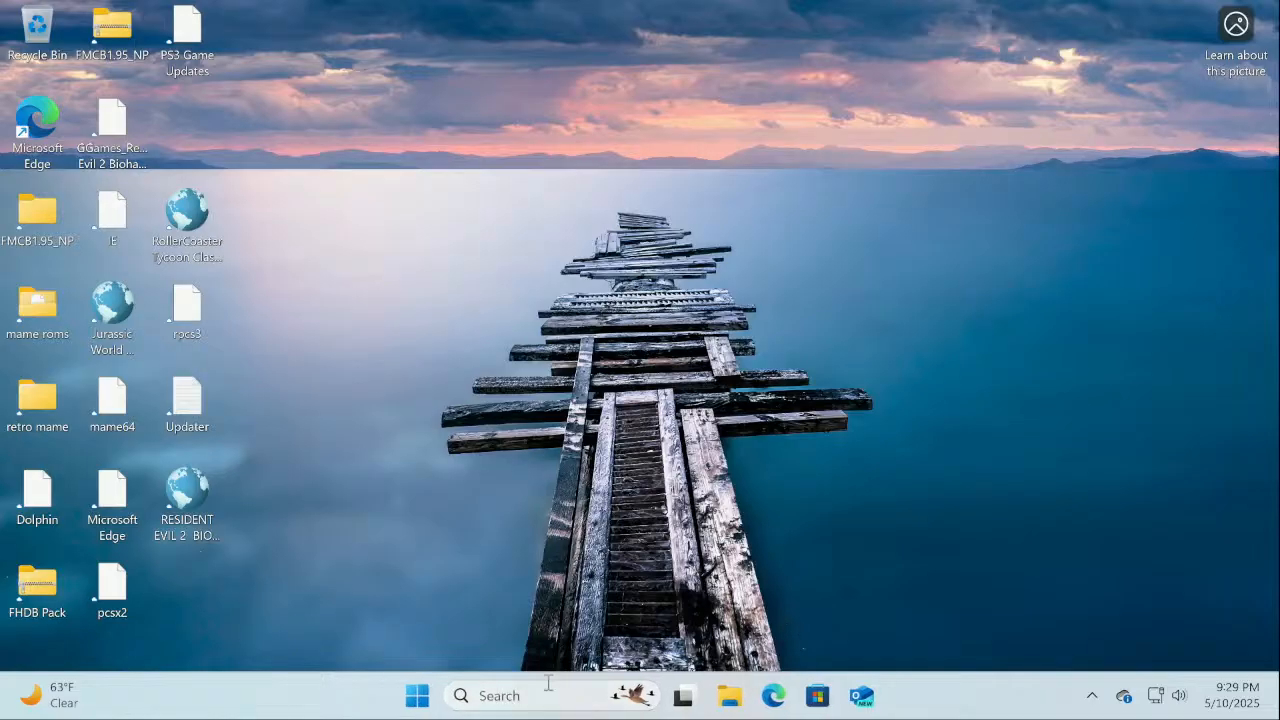
# Open Settings from the Start right-click menu and go to Apps > Installed apps
pyautogui.rightClick(420, 698)
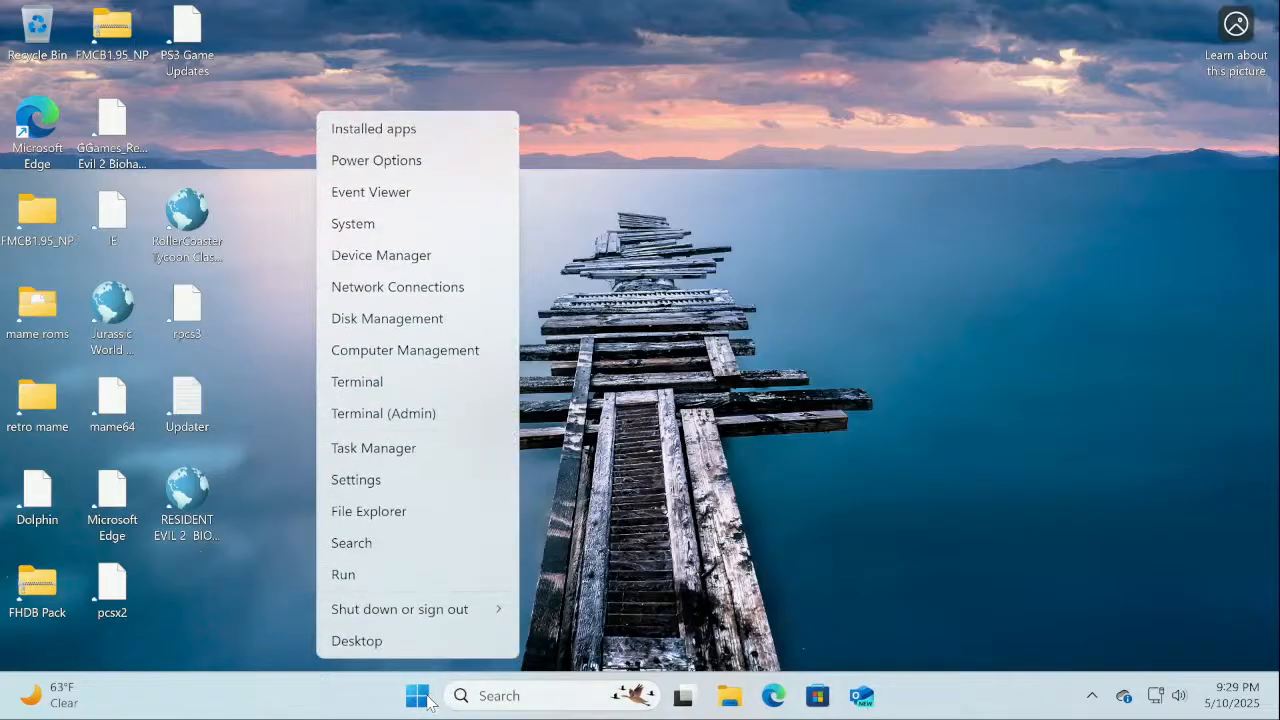
pyautogui.click(408, 226)
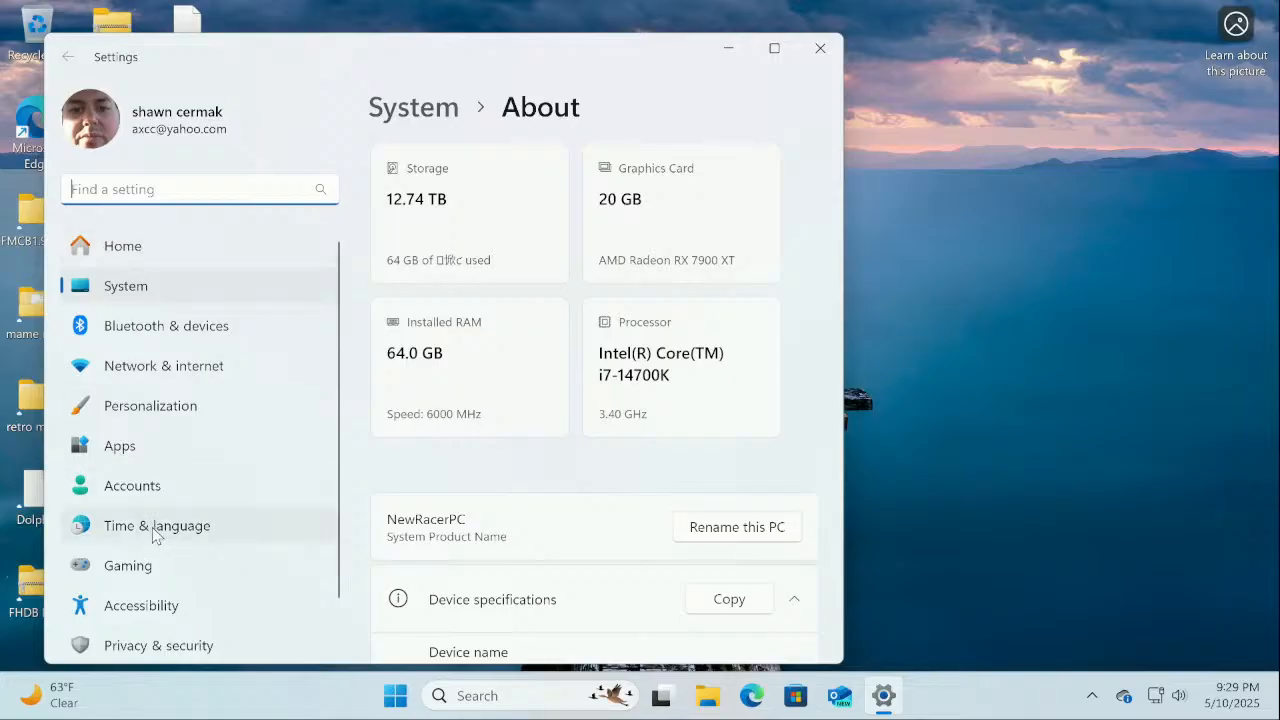
pyautogui.scroll(-1, 154, 533)
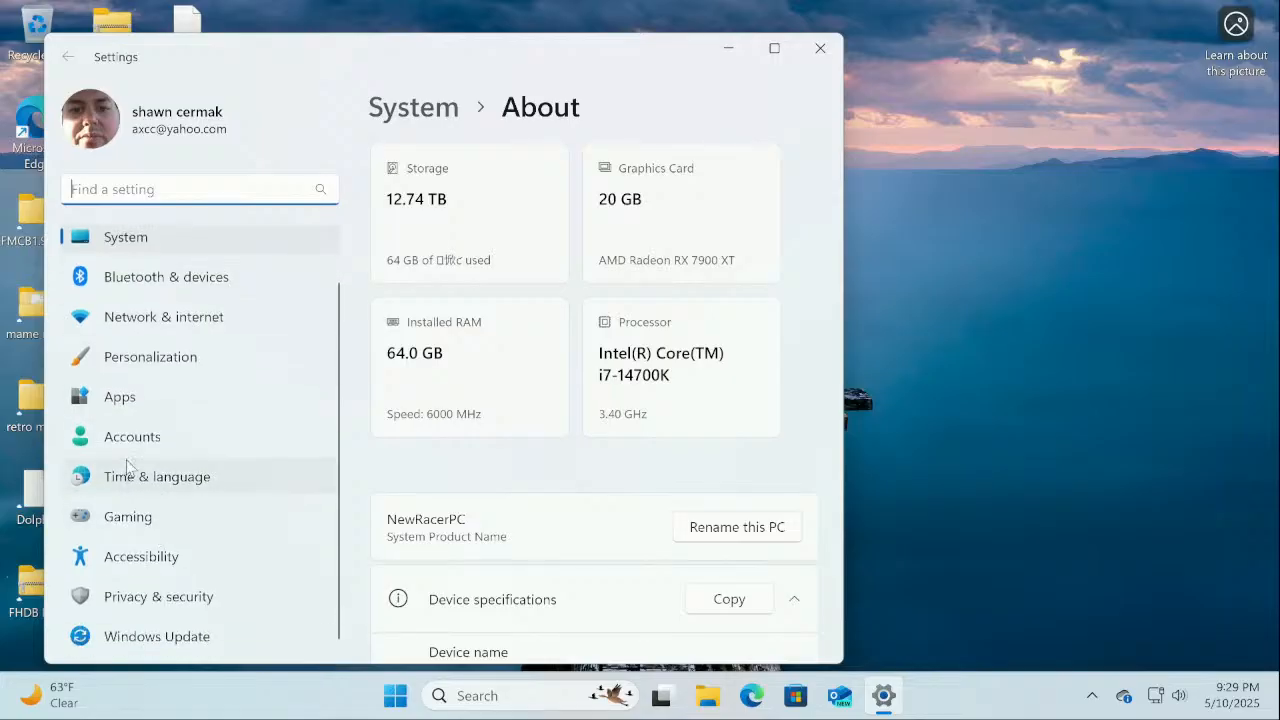
pyautogui.click(124, 404)
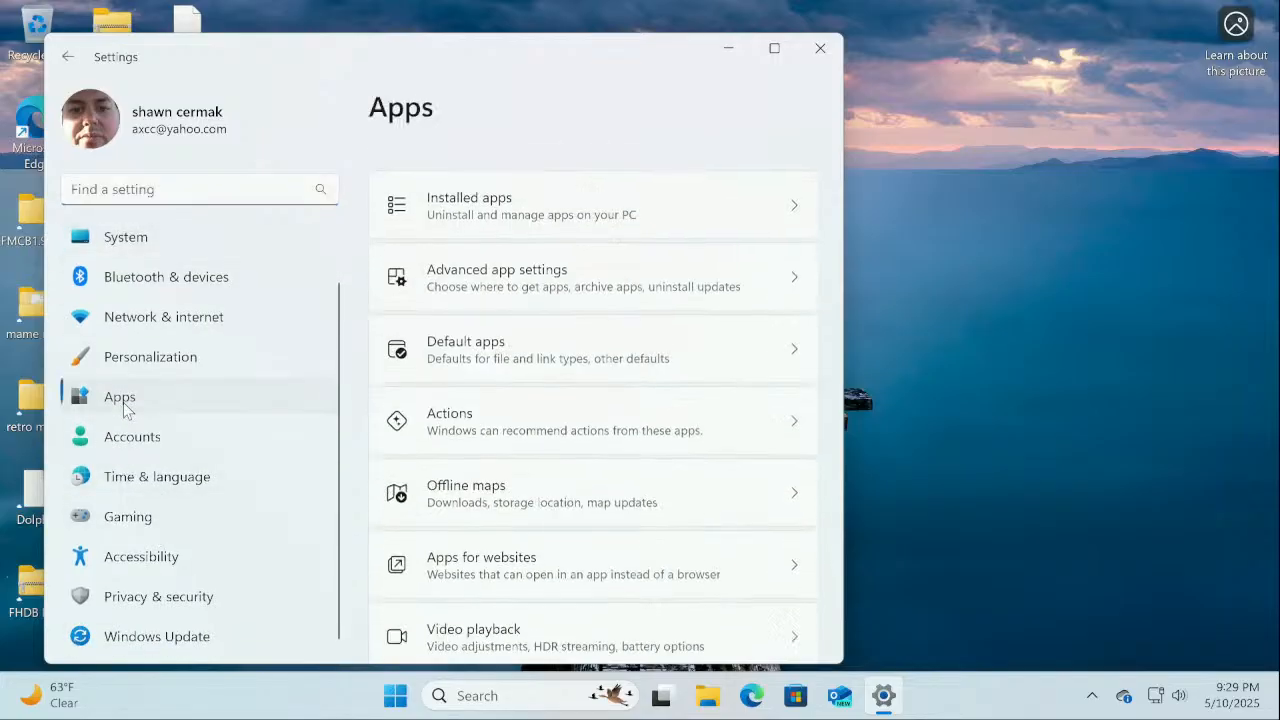
pyautogui.click(445, 172)
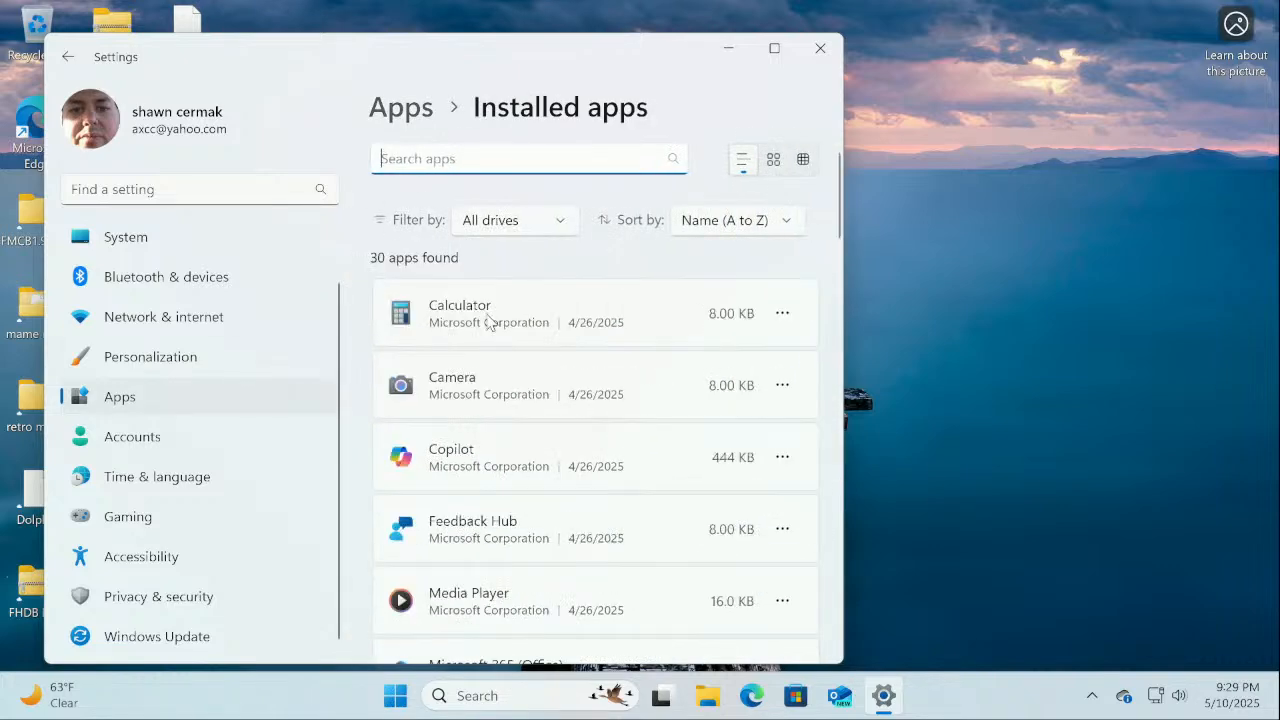
# Search 'one', uninstall Microsoft OneDrive, approve the UAC prompt, and close Settings
pyautogui.write('one')
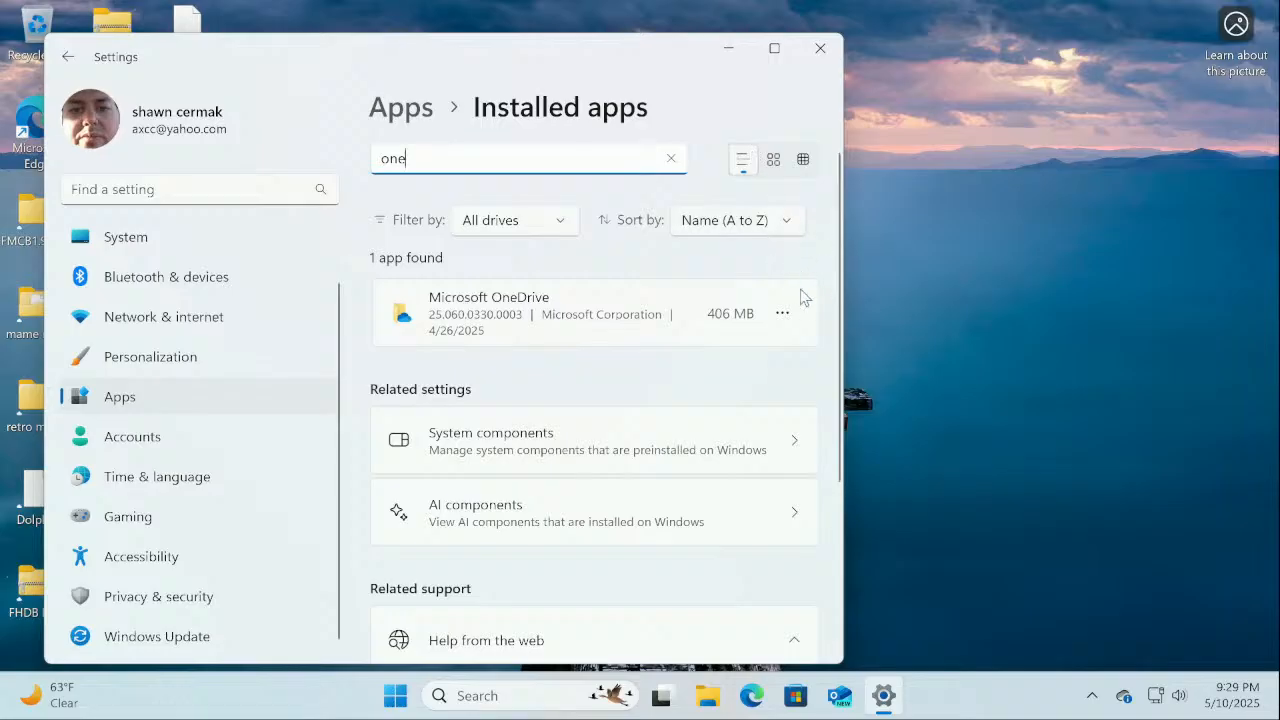
pyautogui.click(783, 314)
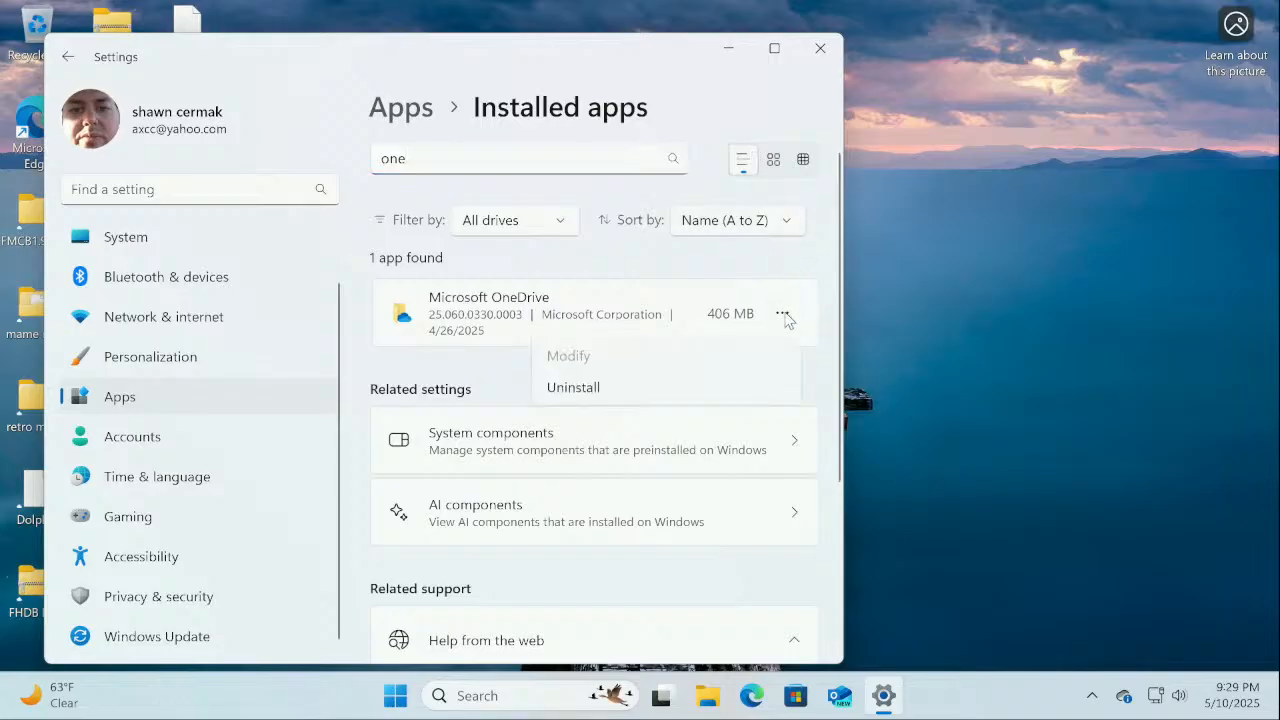
pyautogui.click(626, 390)
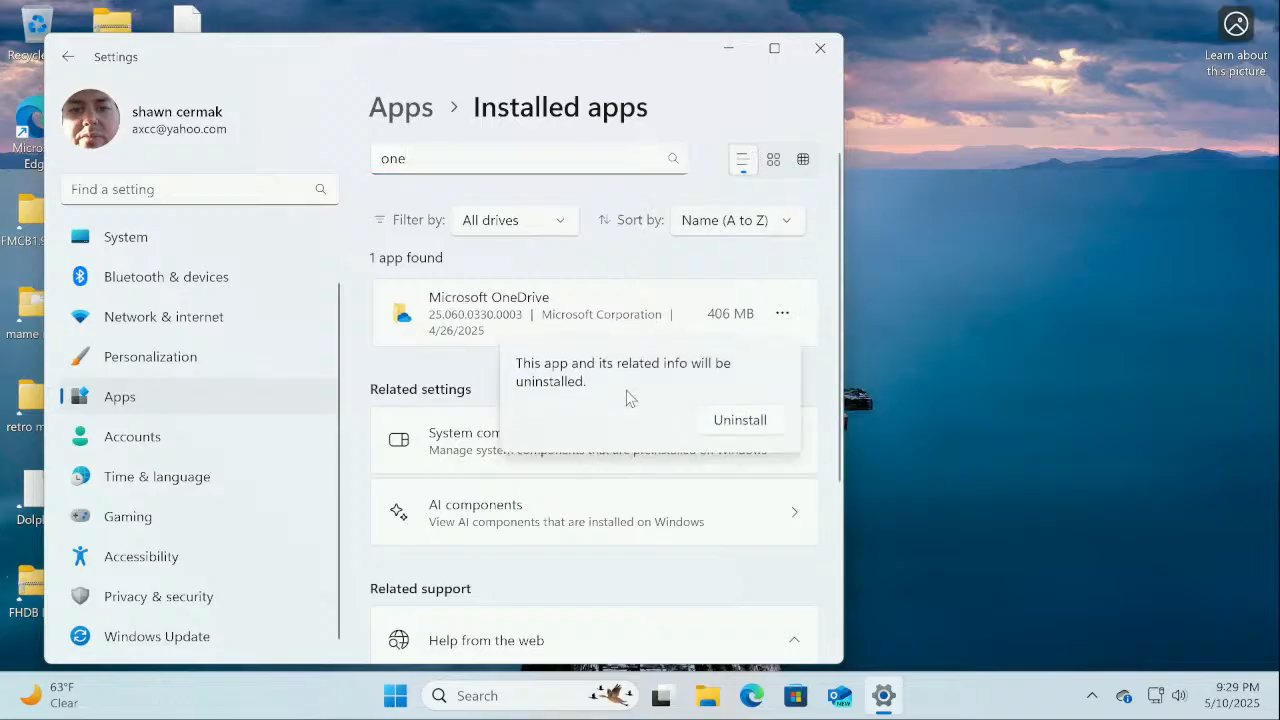
pyautogui.click(755, 430)
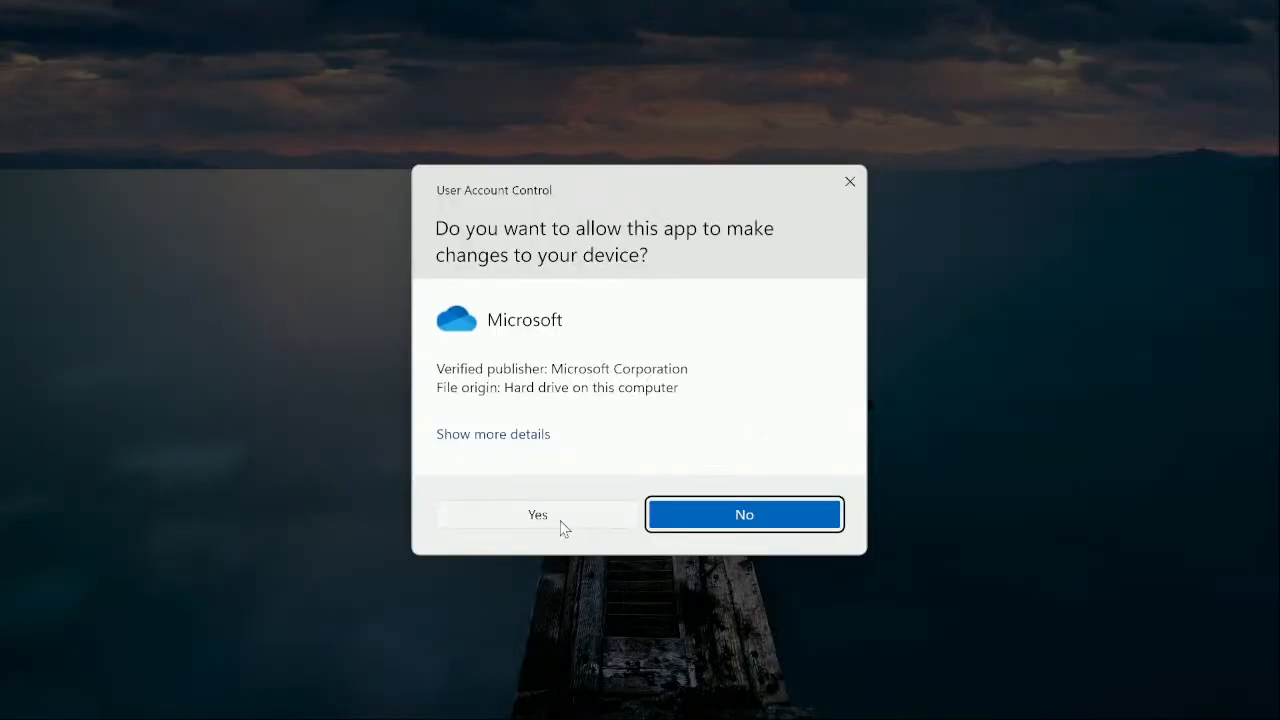
pyautogui.click(563, 525)
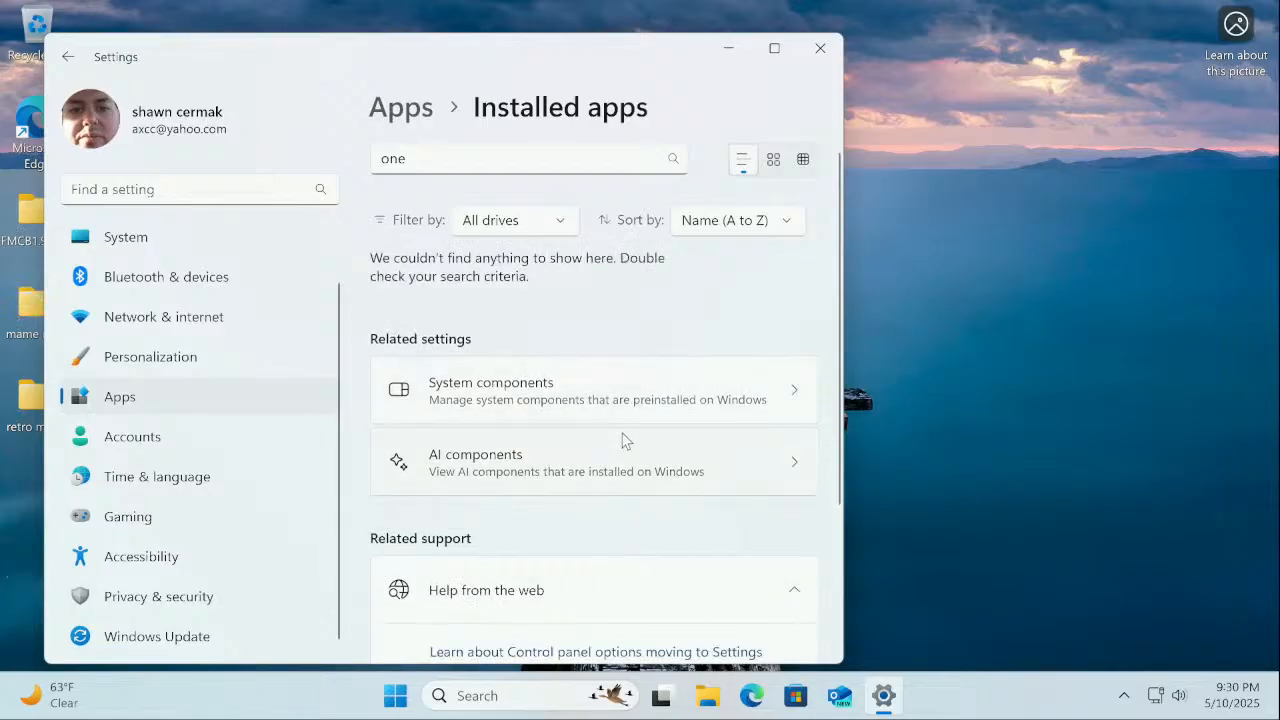
pyautogui.click(817, 50)
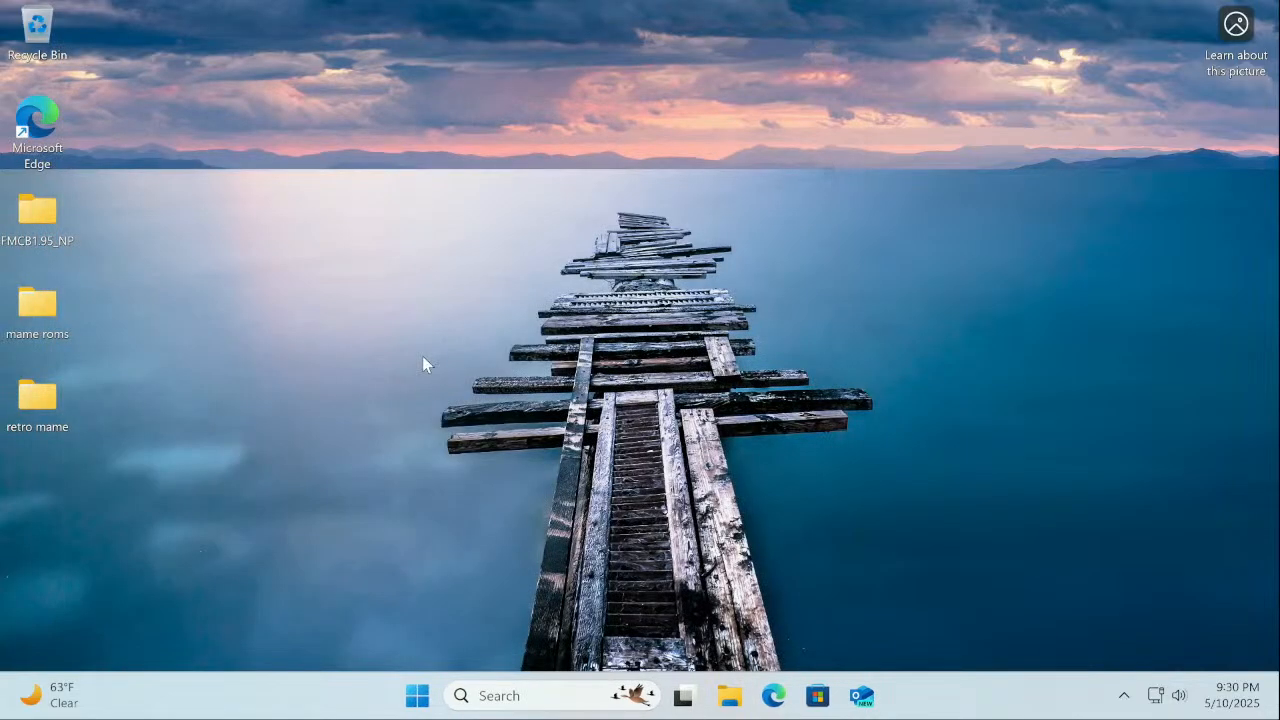
# Check the FMCB1.95_NP, mame roms (calspeed) and retro mame folders' contents
pyautogui.doubleClick(56, 207)
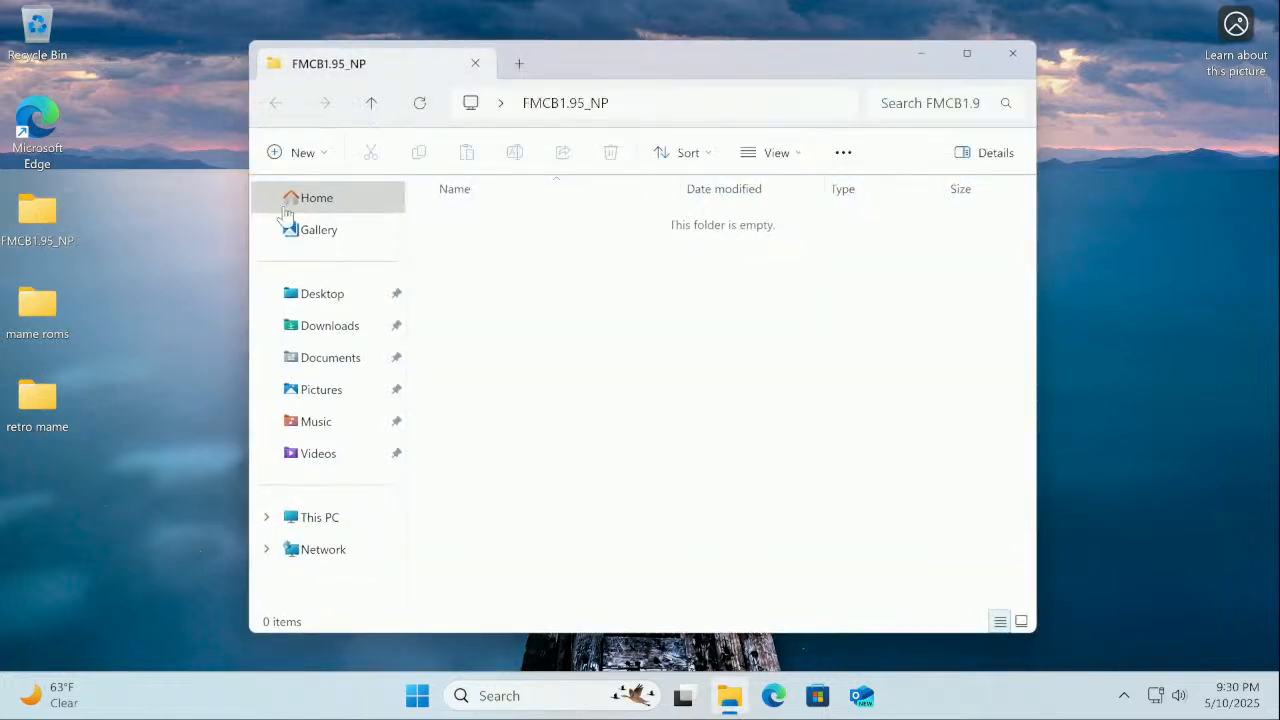
pyautogui.click(1012, 53)
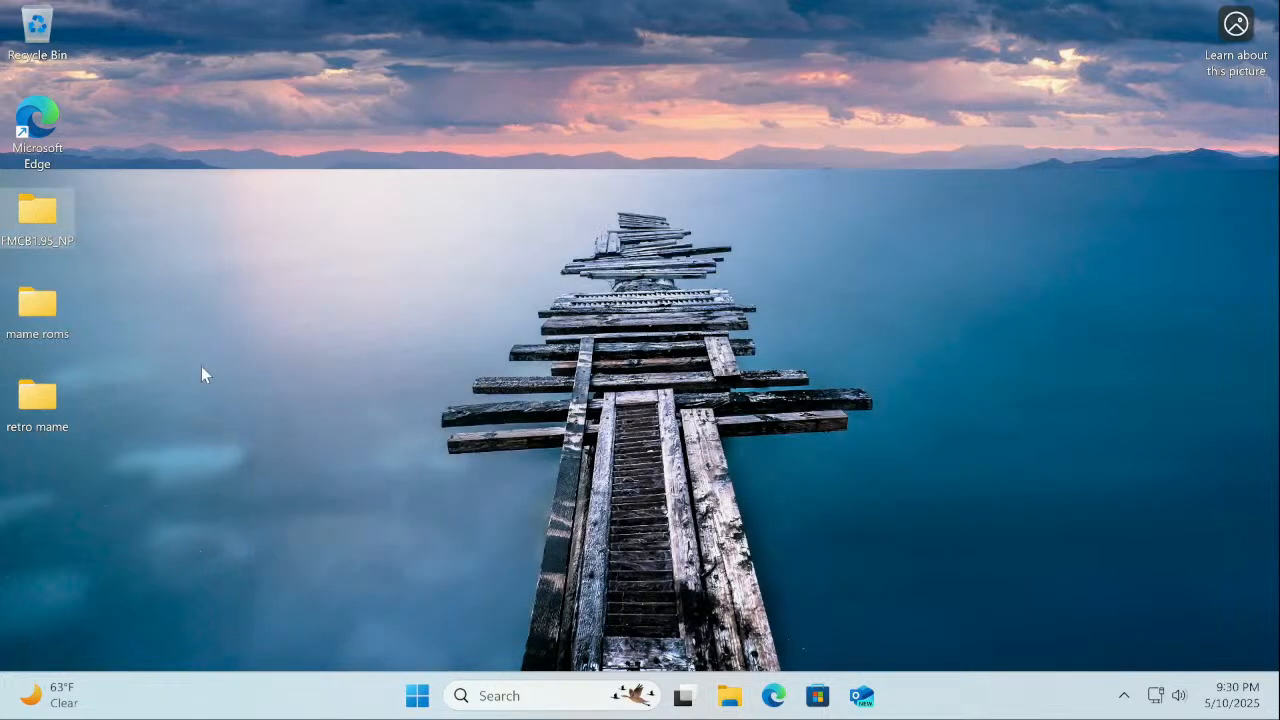
pyautogui.doubleClick(29, 339)
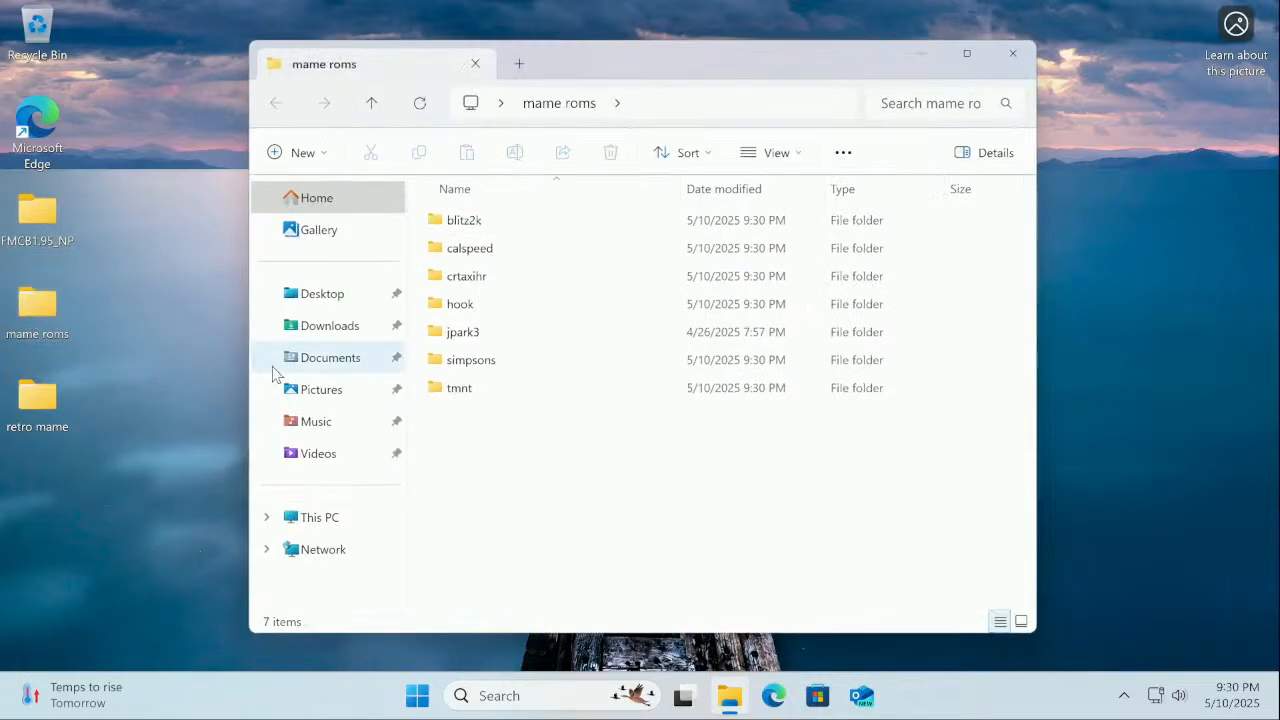
pyautogui.doubleClick(469, 248)
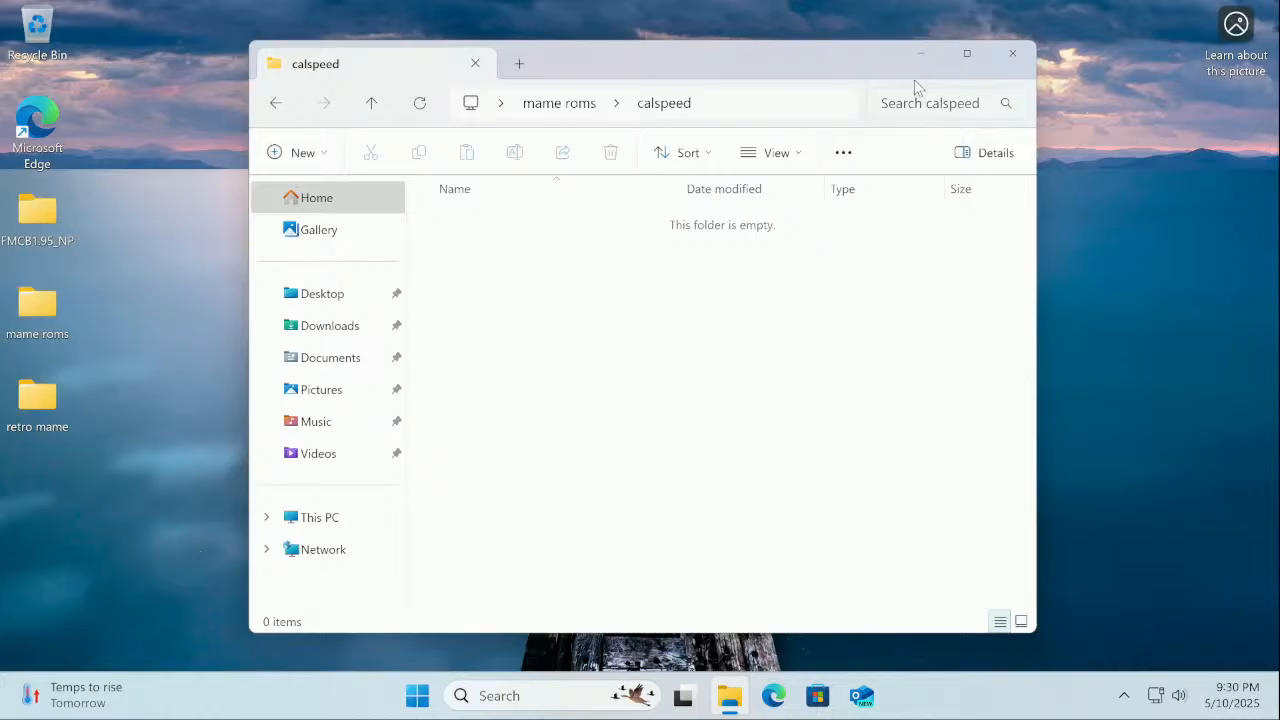
pyautogui.click(1012, 53)
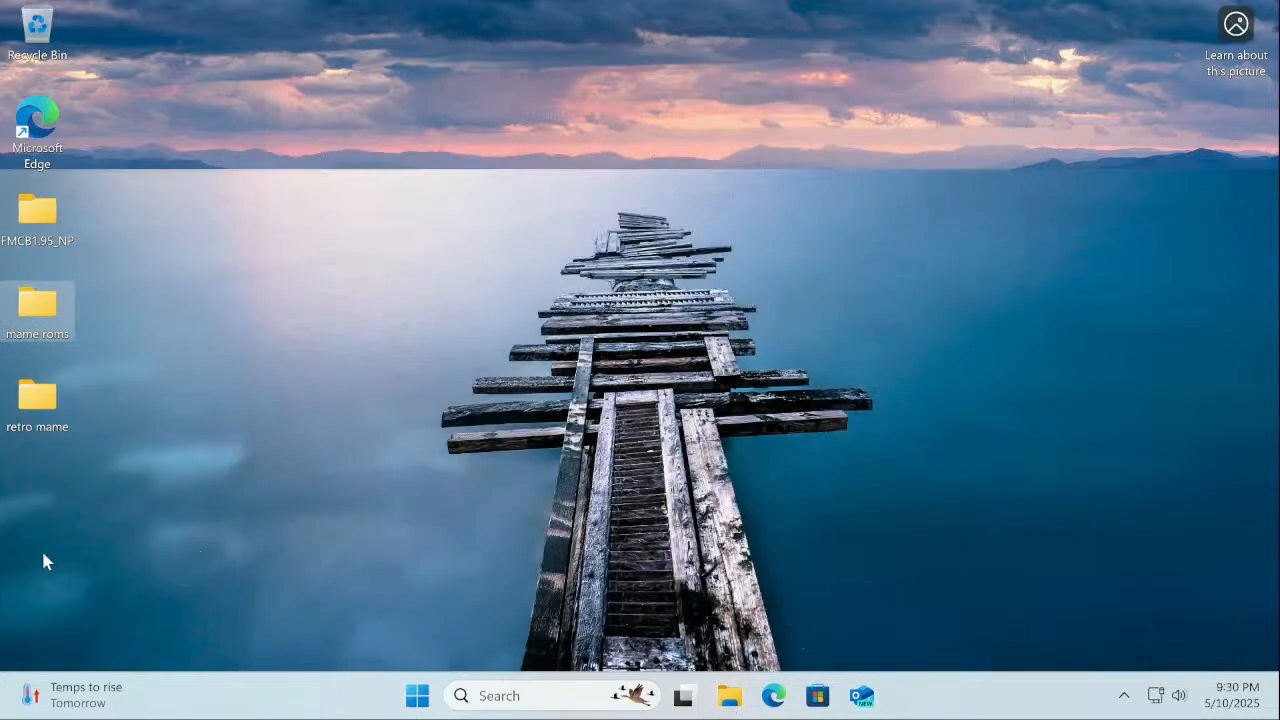
pyautogui.doubleClick(33, 428)
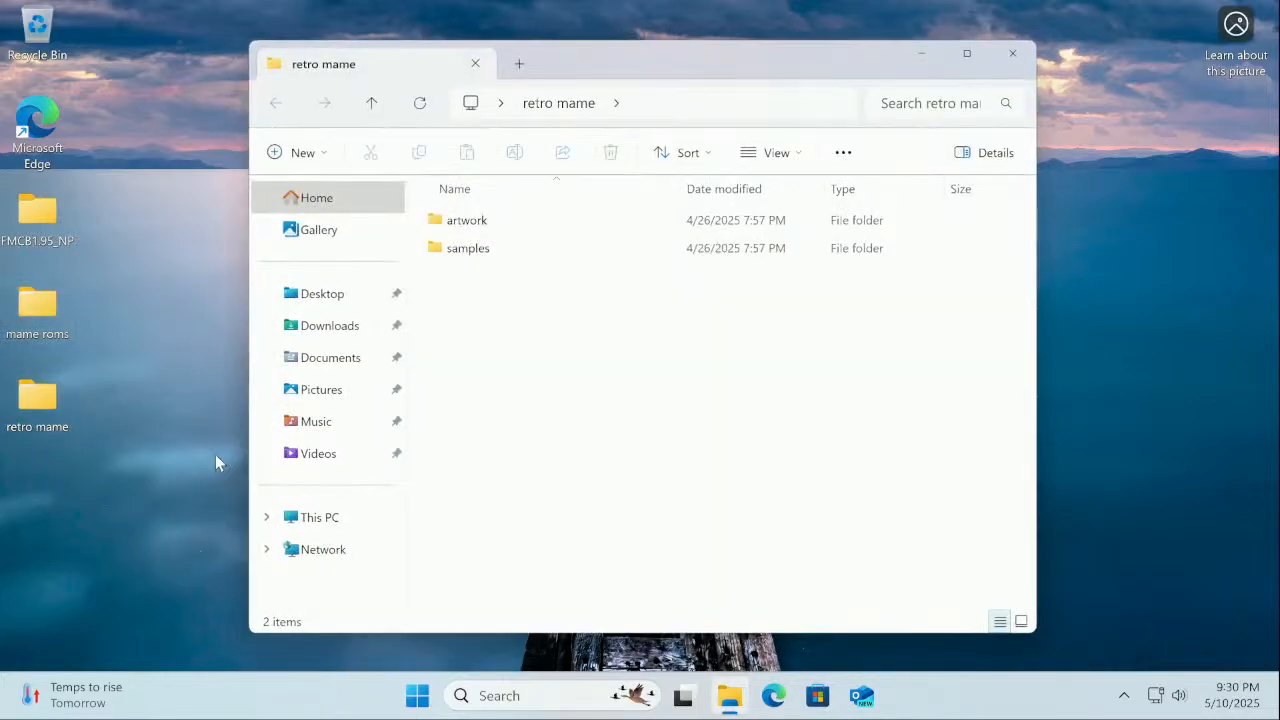
pyautogui.click(1005, 60)
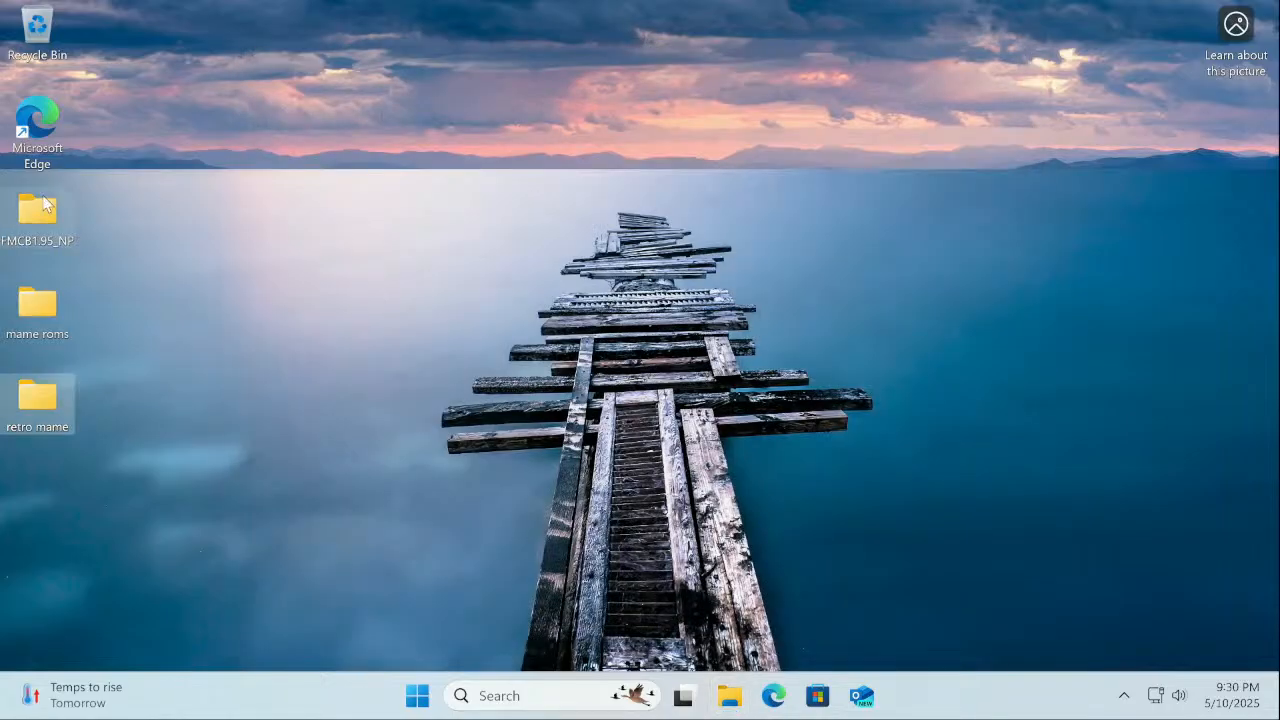
# Delete the FMCB1.95_NP, mame roms and retro mame folders from the desktop
pyautogui.rightClick(44, 204)
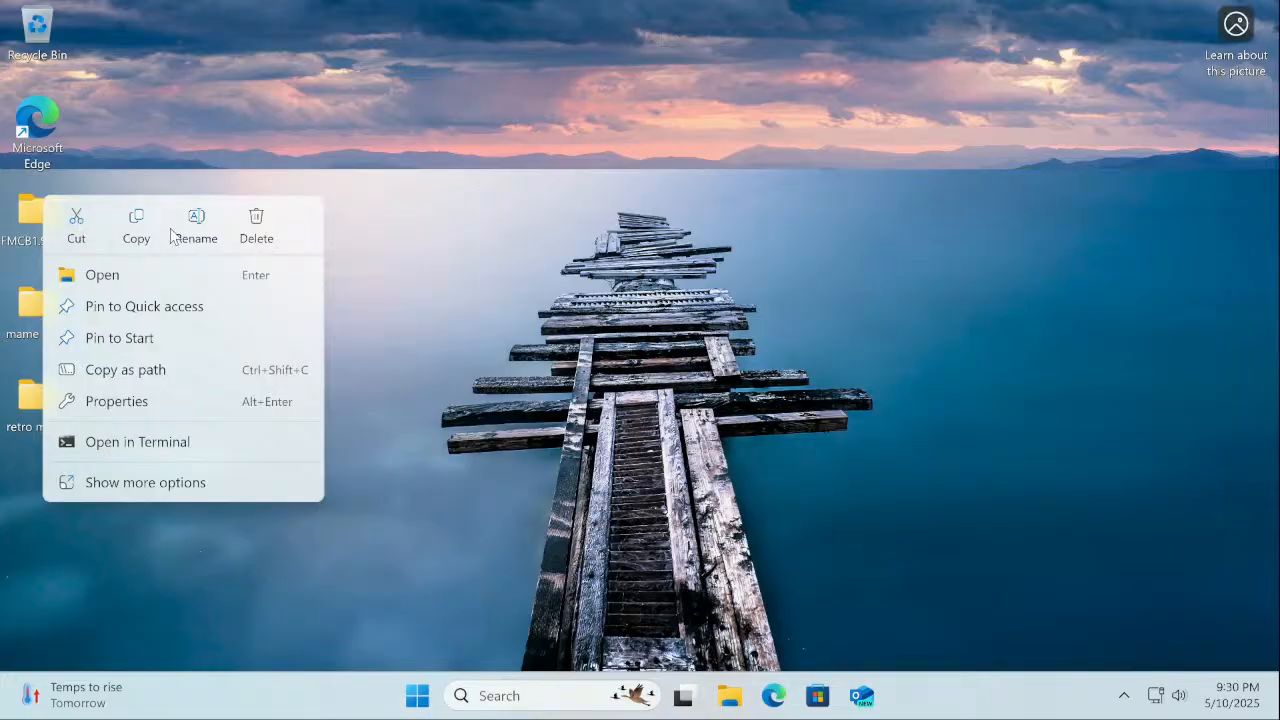
pyautogui.click(255, 238)
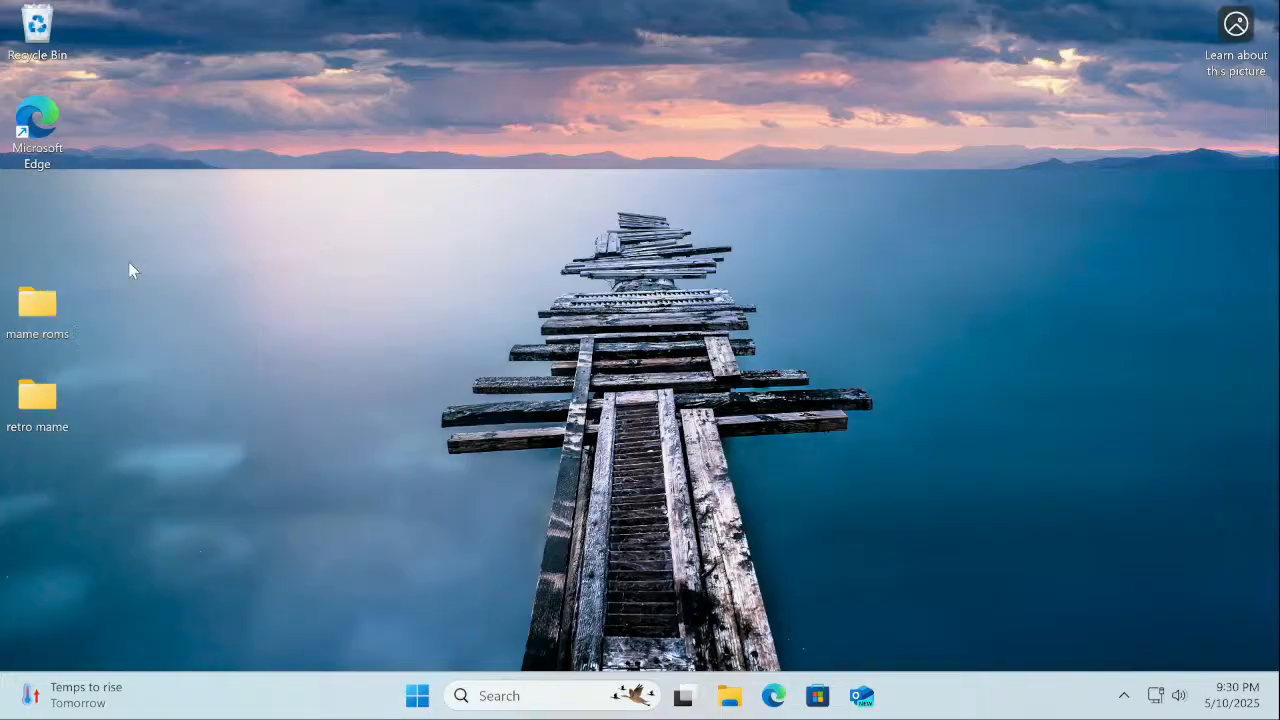
pyautogui.rightClick(42, 336)
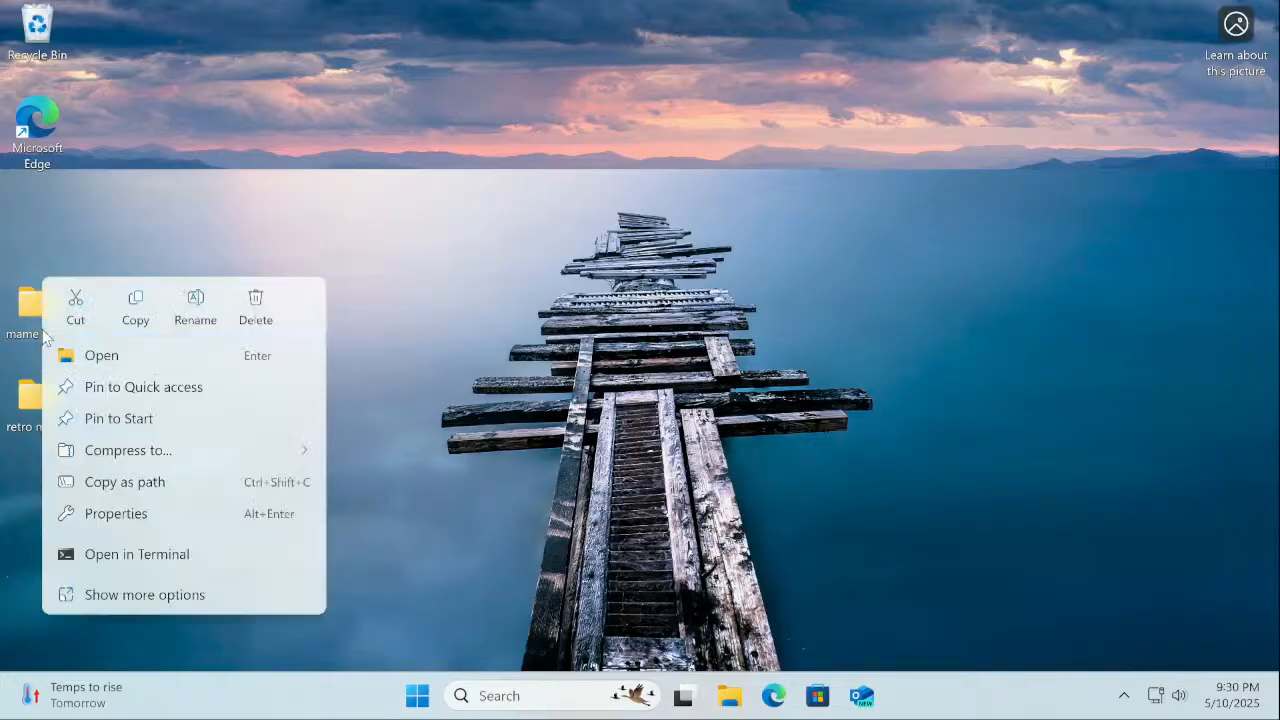
pyautogui.click(256, 316)
pyautogui.rightClick(16, 416)
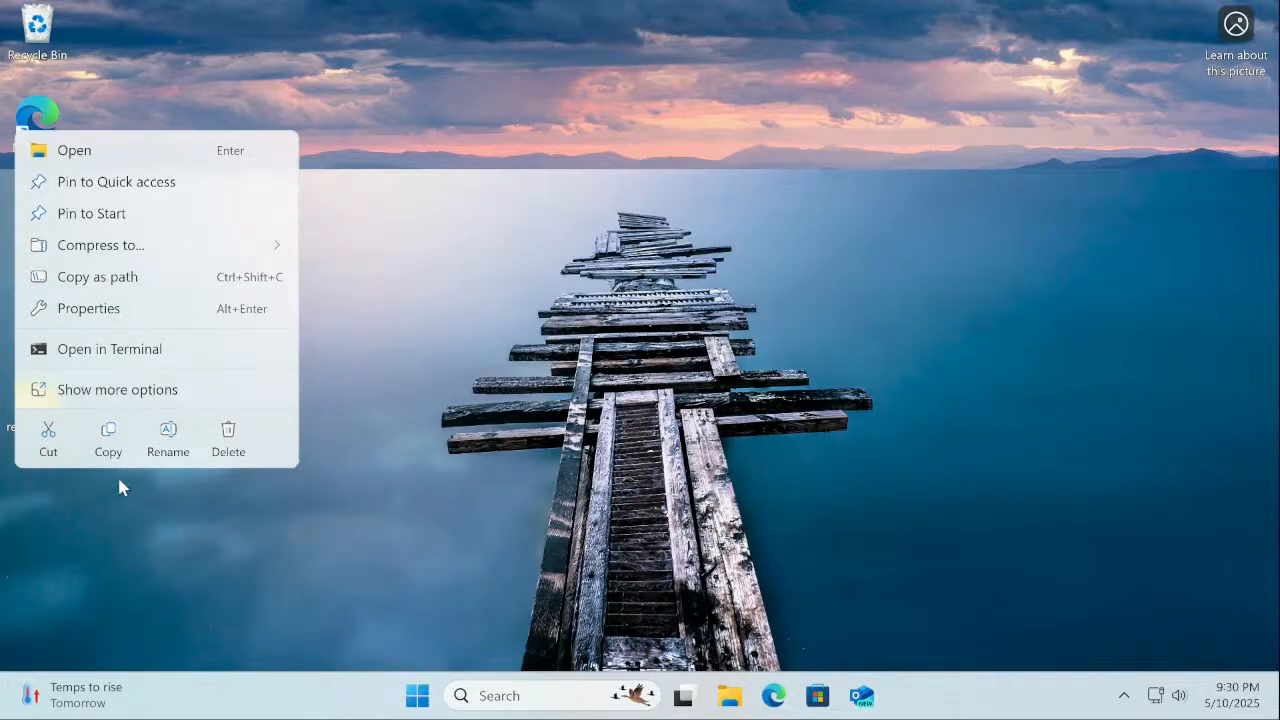
pyautogui.click(234, 448)
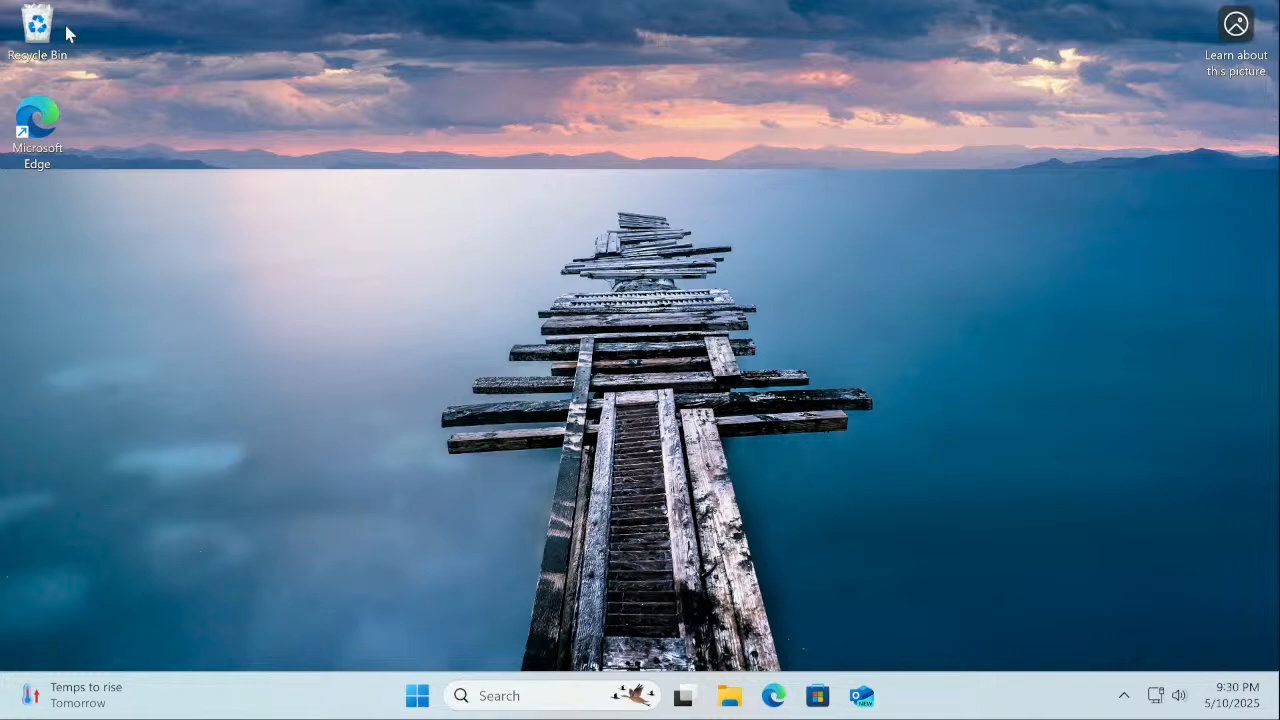
# Empty the Recycle Bin, confirming permanent deletion of its 3 items
pyautogui.rightClick(42, 36)
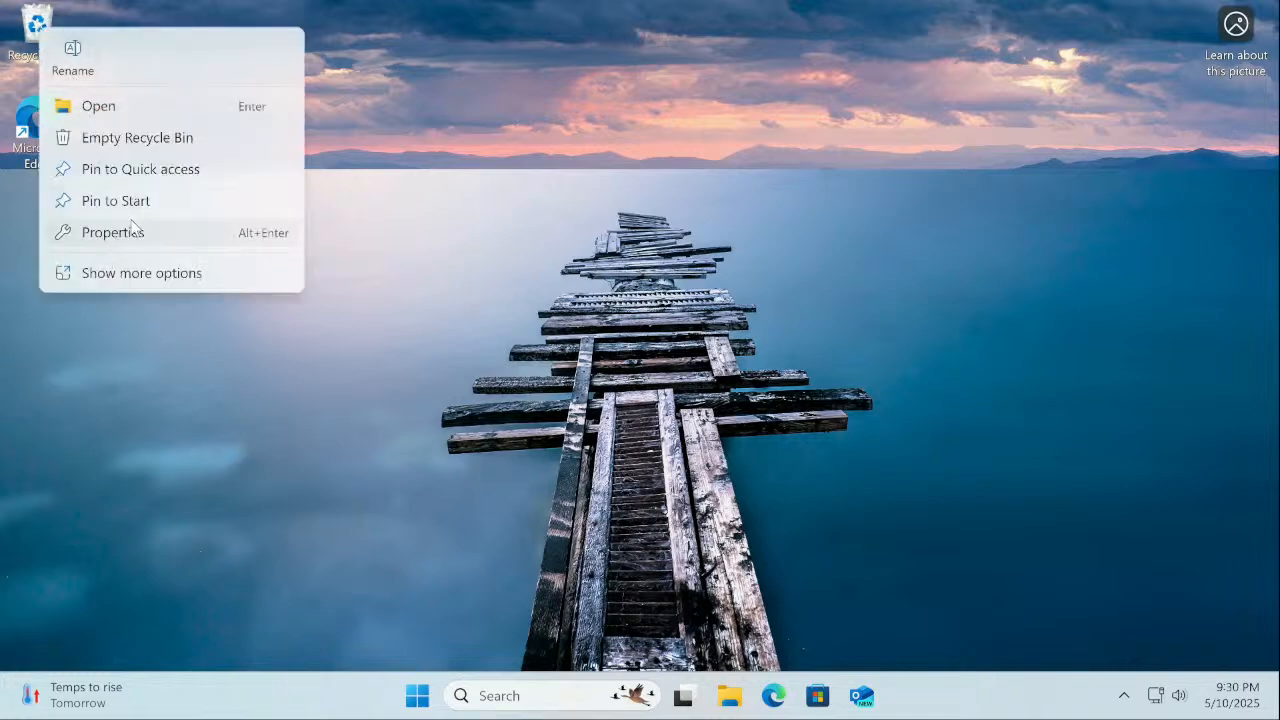
pyautogui.click(123, 137)
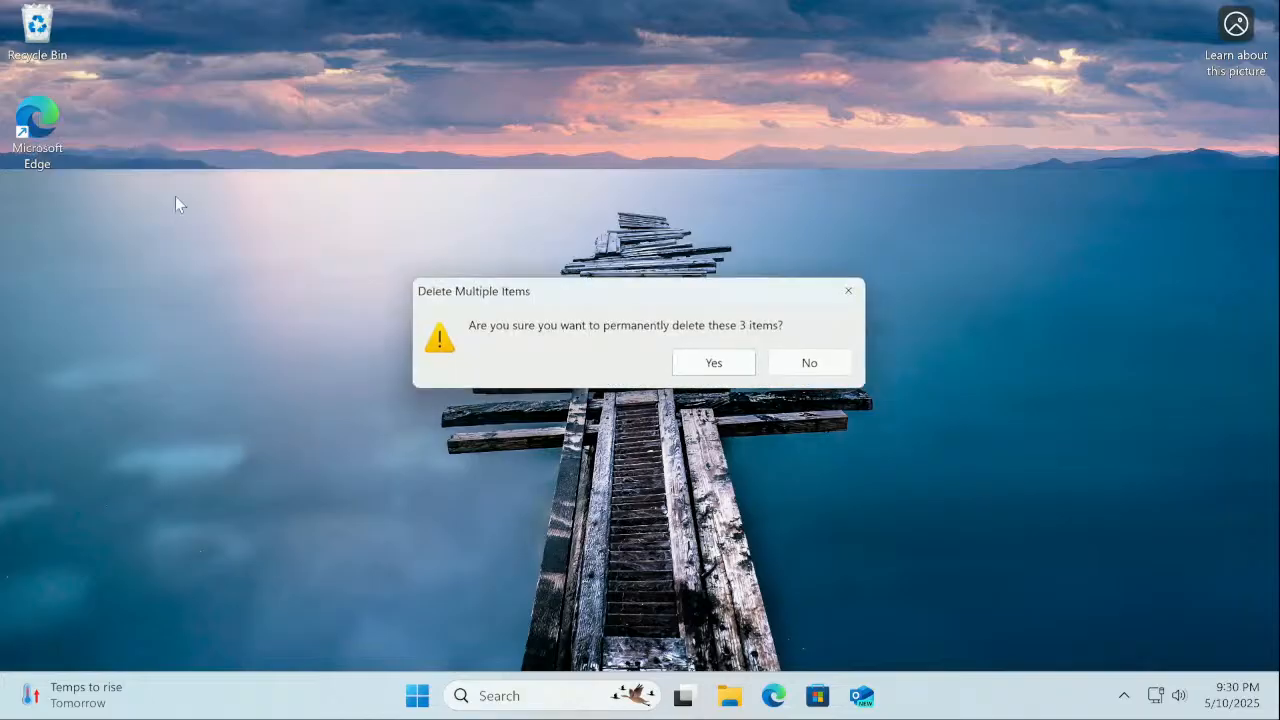
pyautogui.click(712, 363)
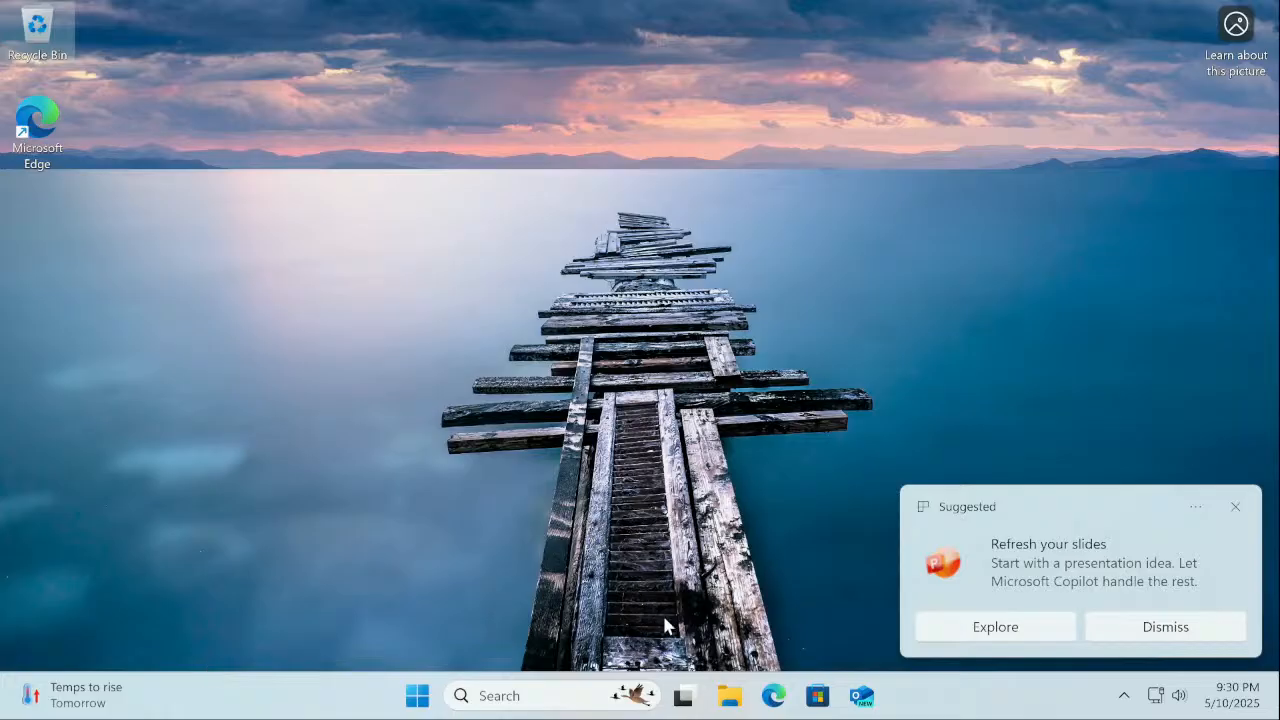
# Launch Edge, keep importing browser data on, confirm, and skip the Google data prompt
pyautogui.click(771, 697)
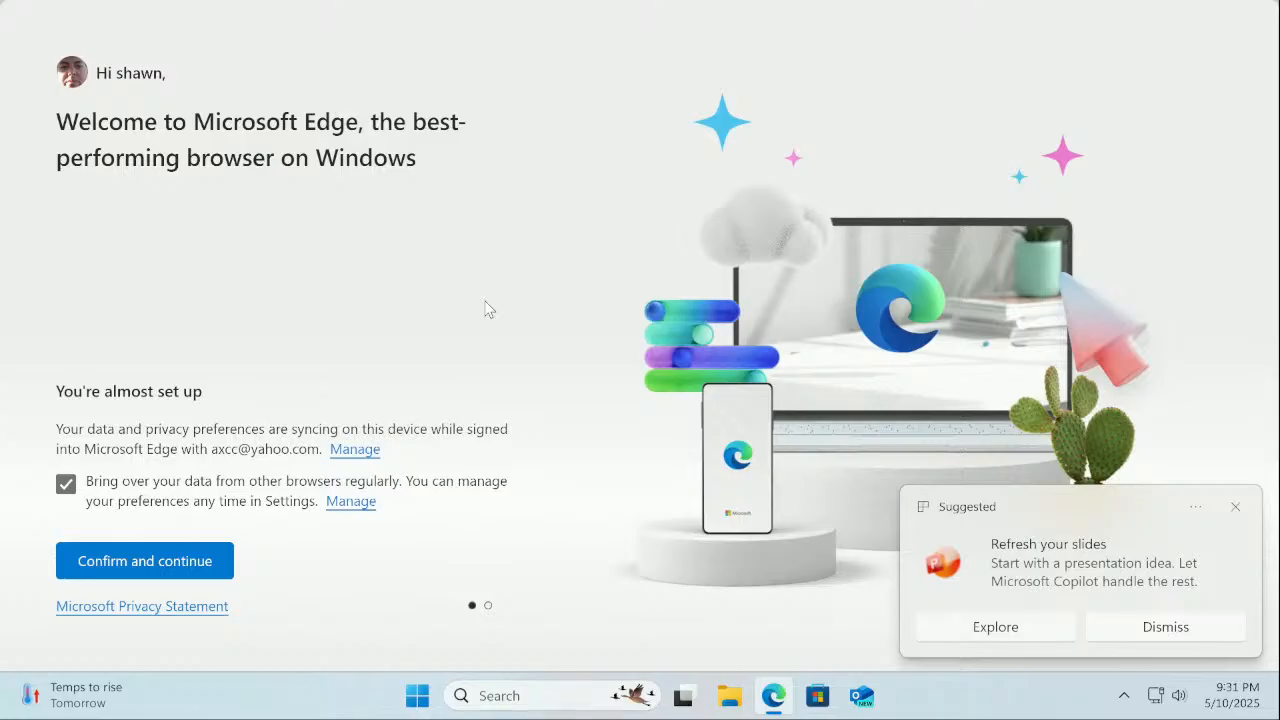
pyautogui.click(66, 484)
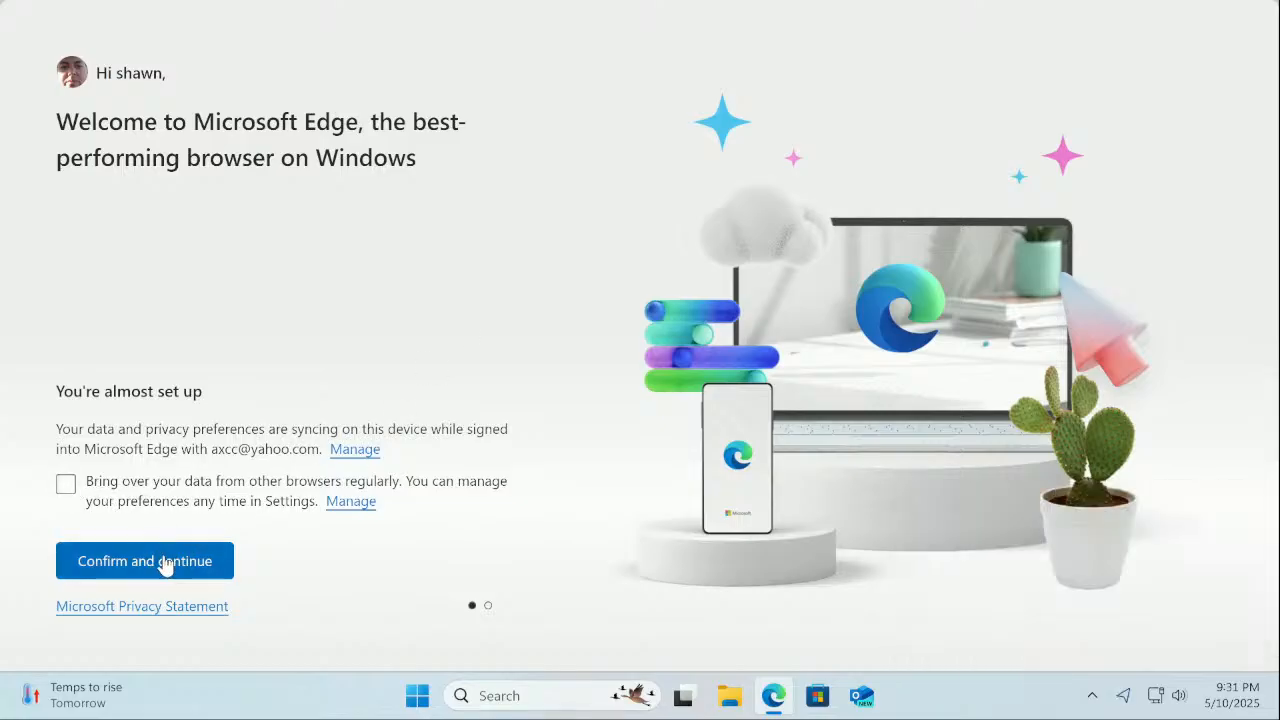
pyautogui.click(66, 486)
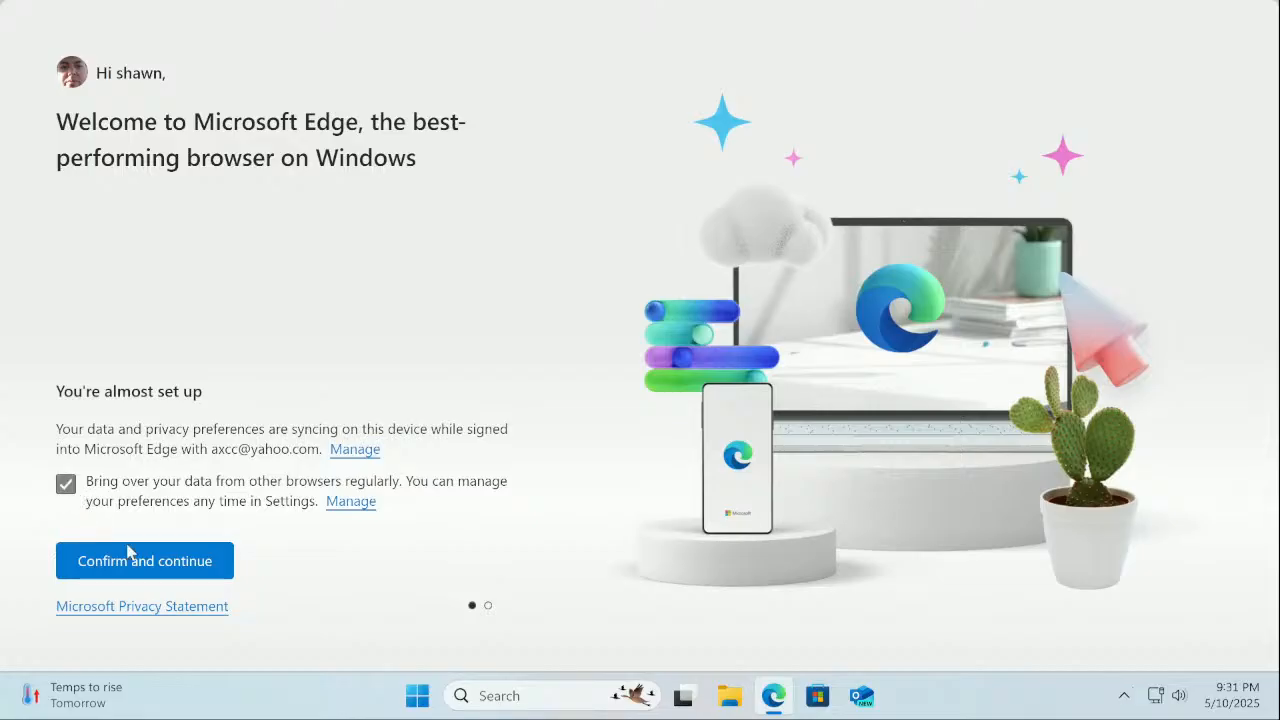
pyautogui.click(143, 564)
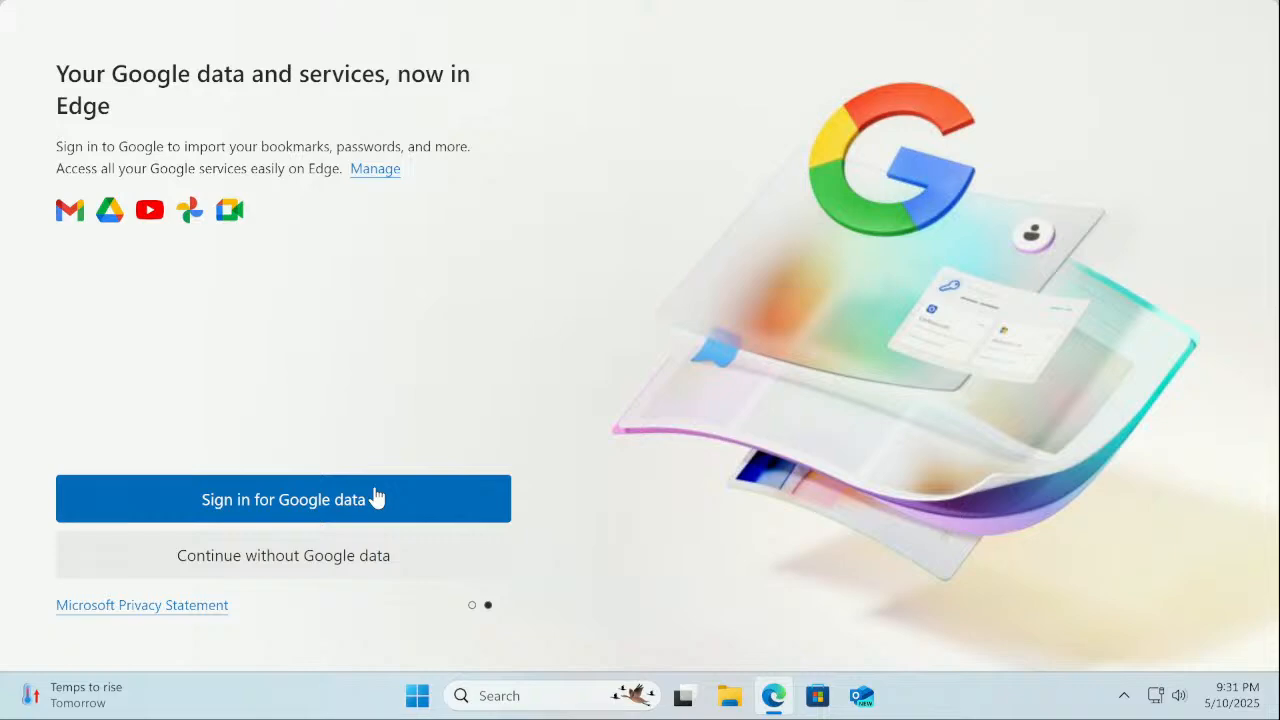
pyautogui.click(340, 565)
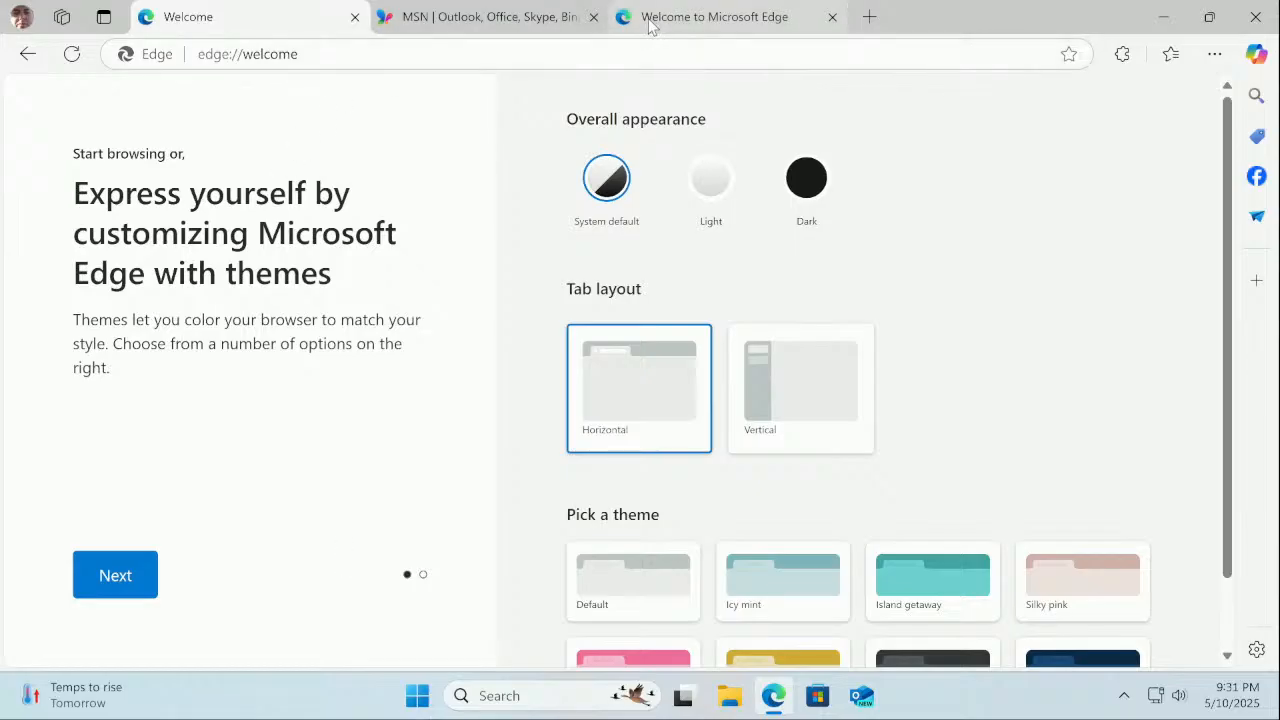
pyautogui.click(832, 17)
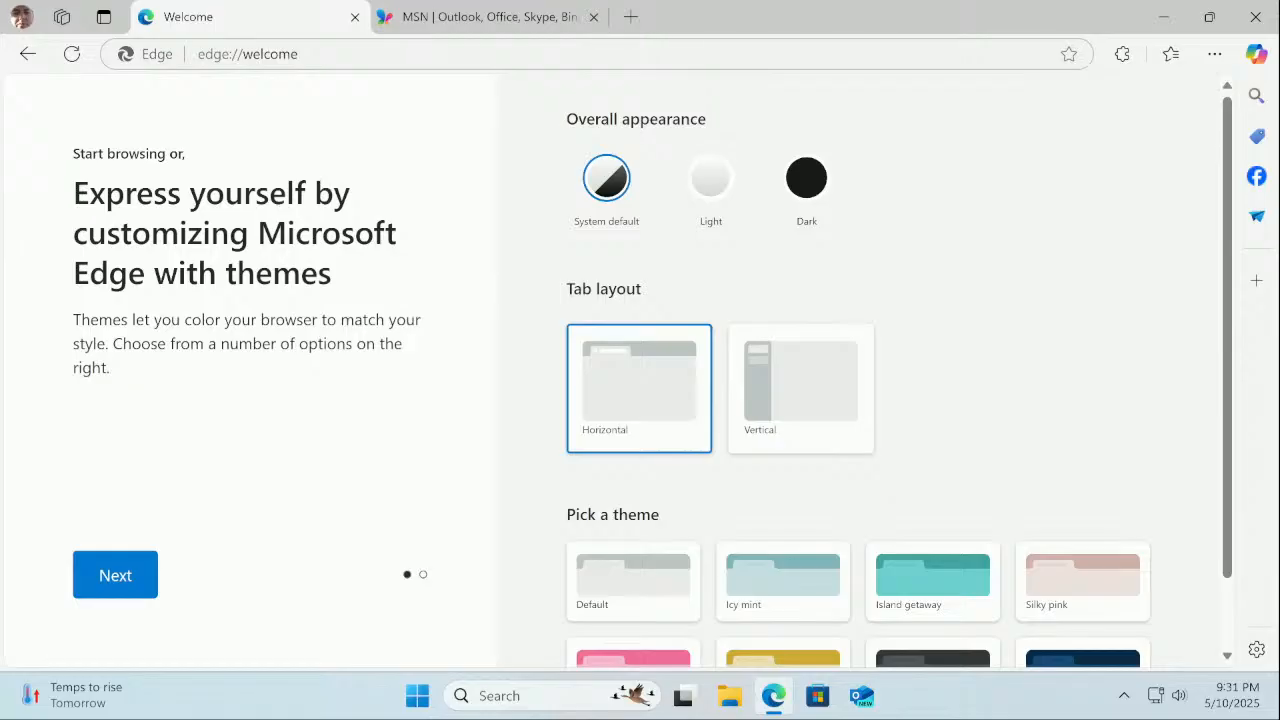
pyautogui.click(299, 54)
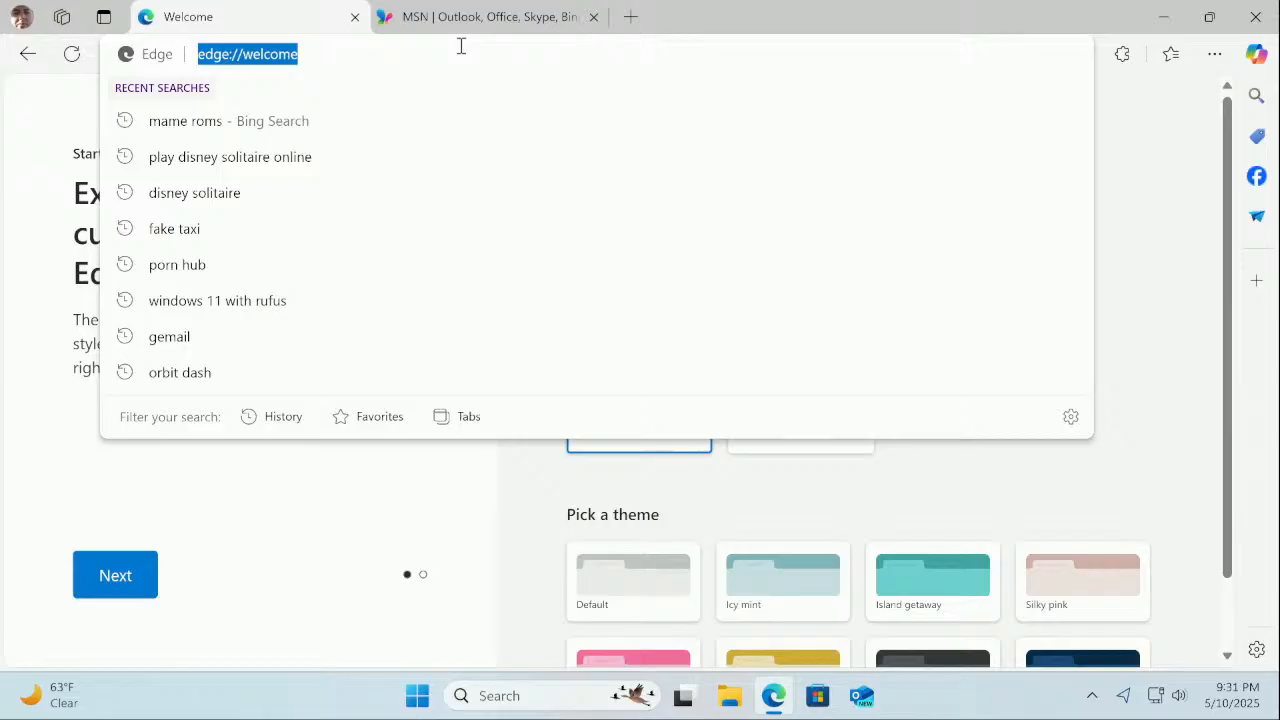
pyautogui.press('BackSpace')
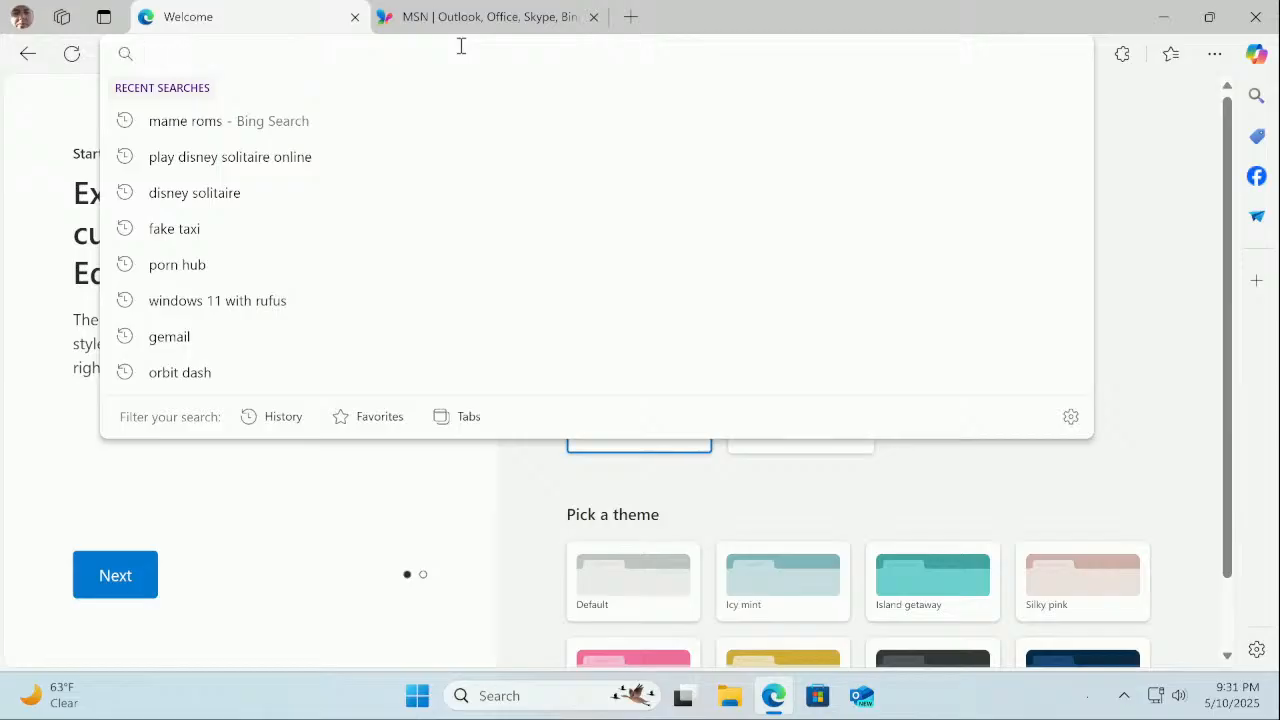
pyautogui.write('www.')
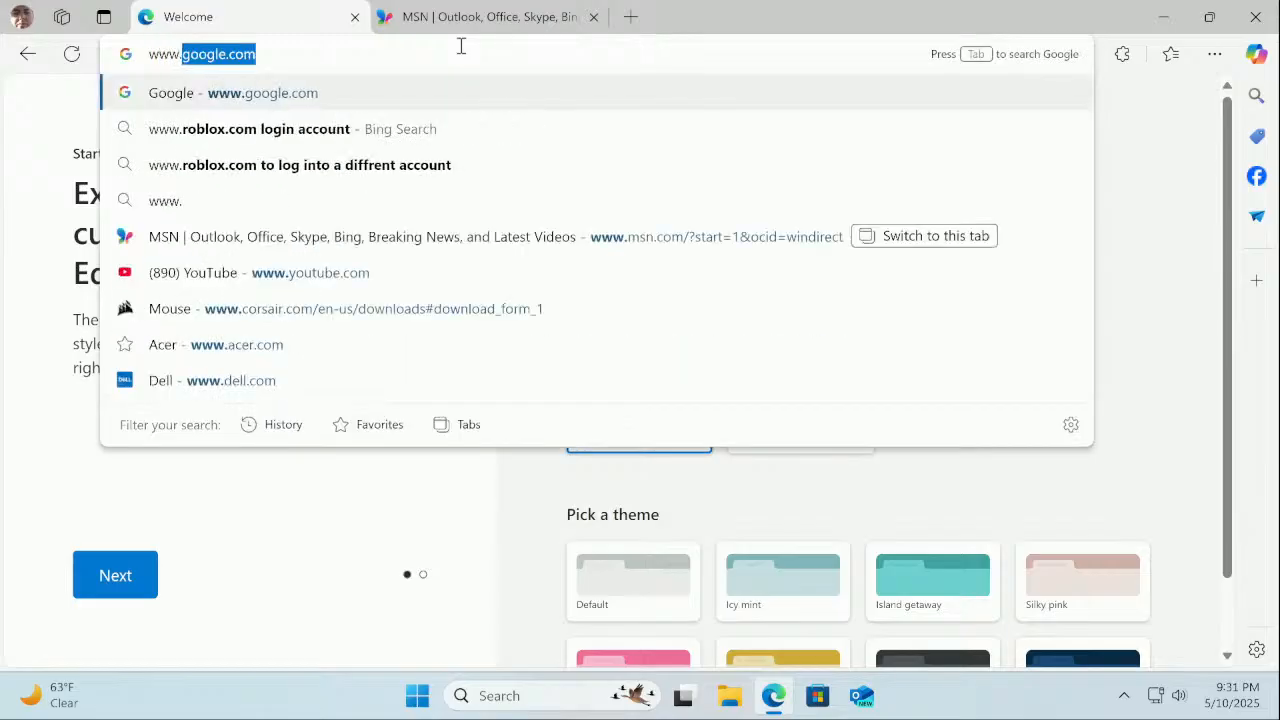
pyautogui.write('asus')
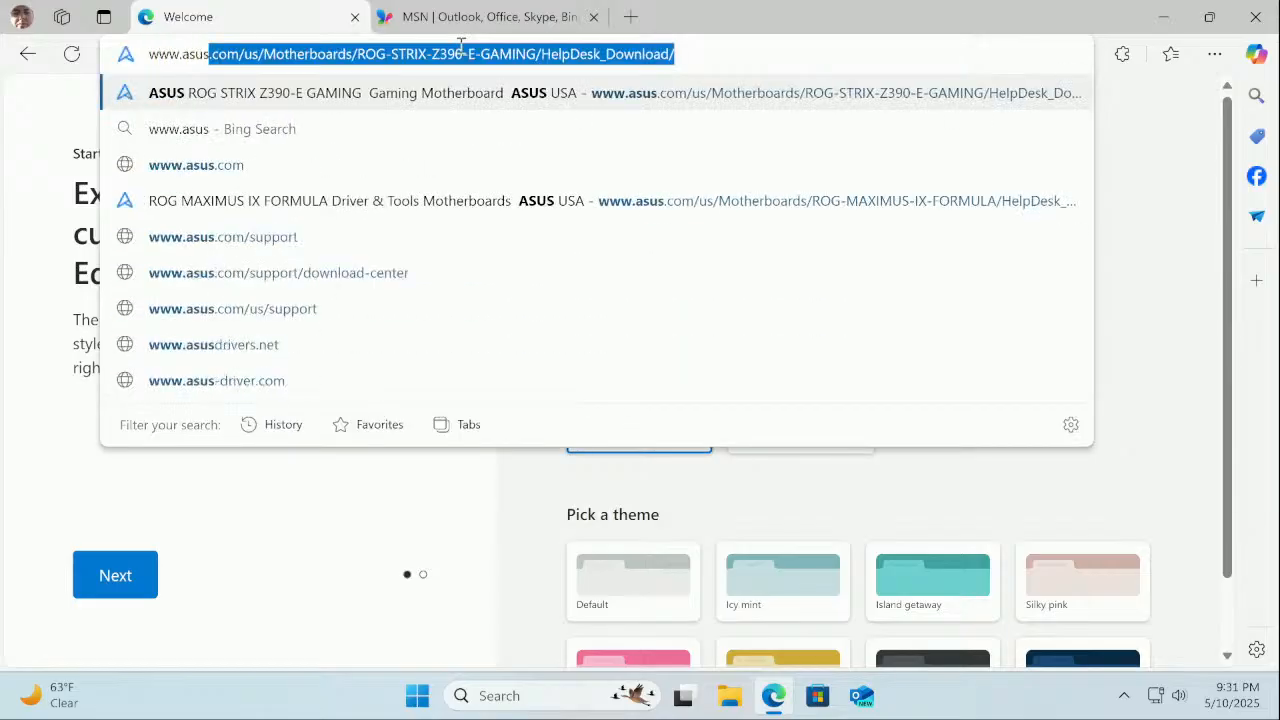
pyautogui.press('Return')
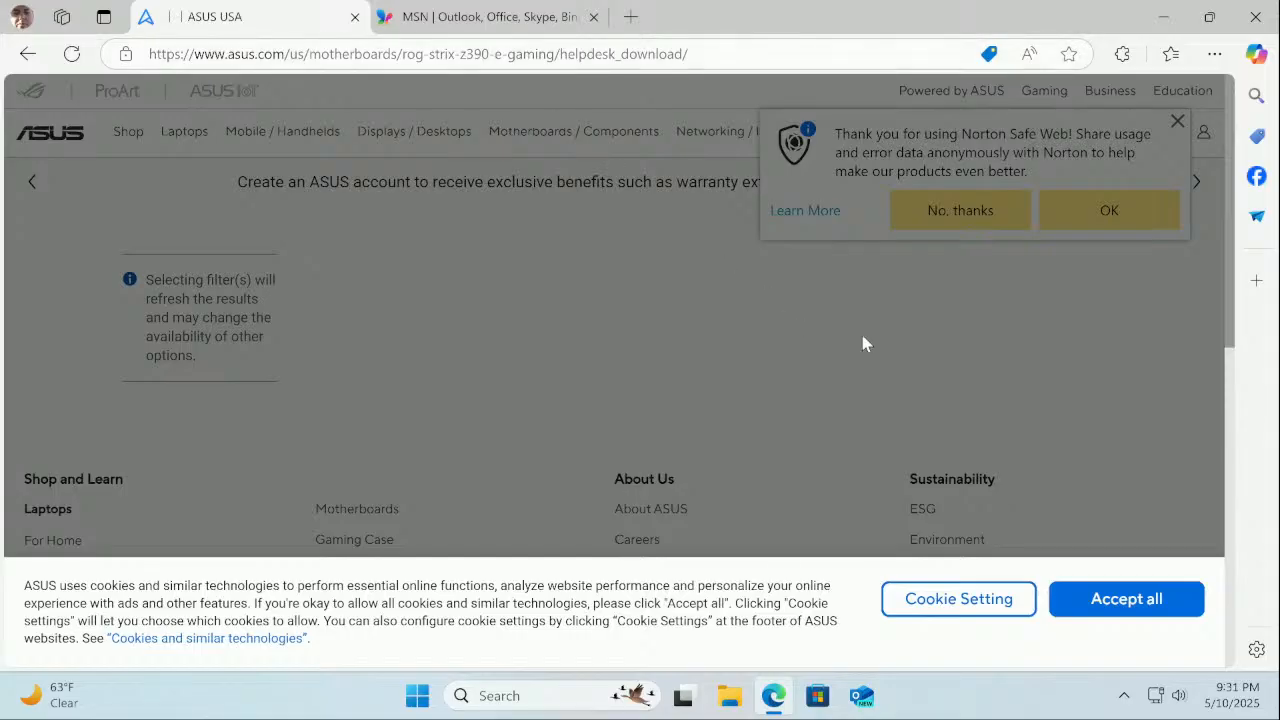
# Save cookie settings with Analytics off and decline the Norton Safe Web offer until it closes
pyautogui.click(985, 600)
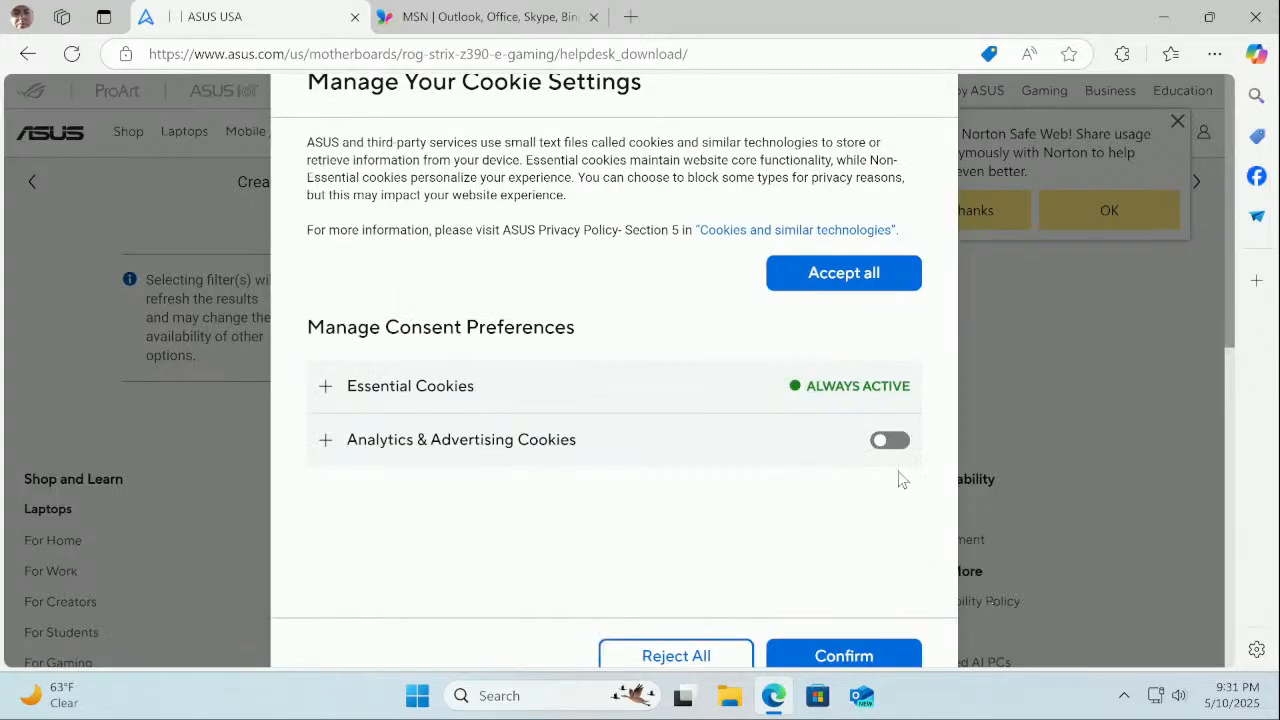
pyautogui.click(874, 664)
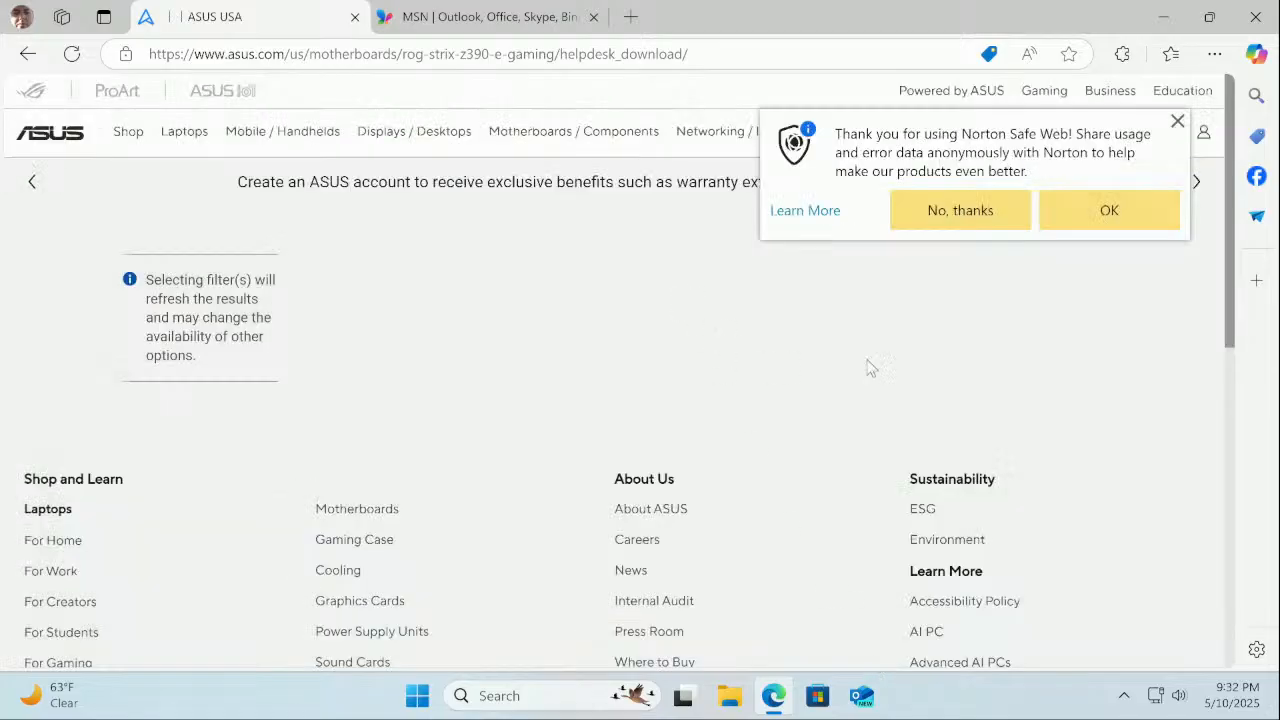
pyautogui.click(964, 218)
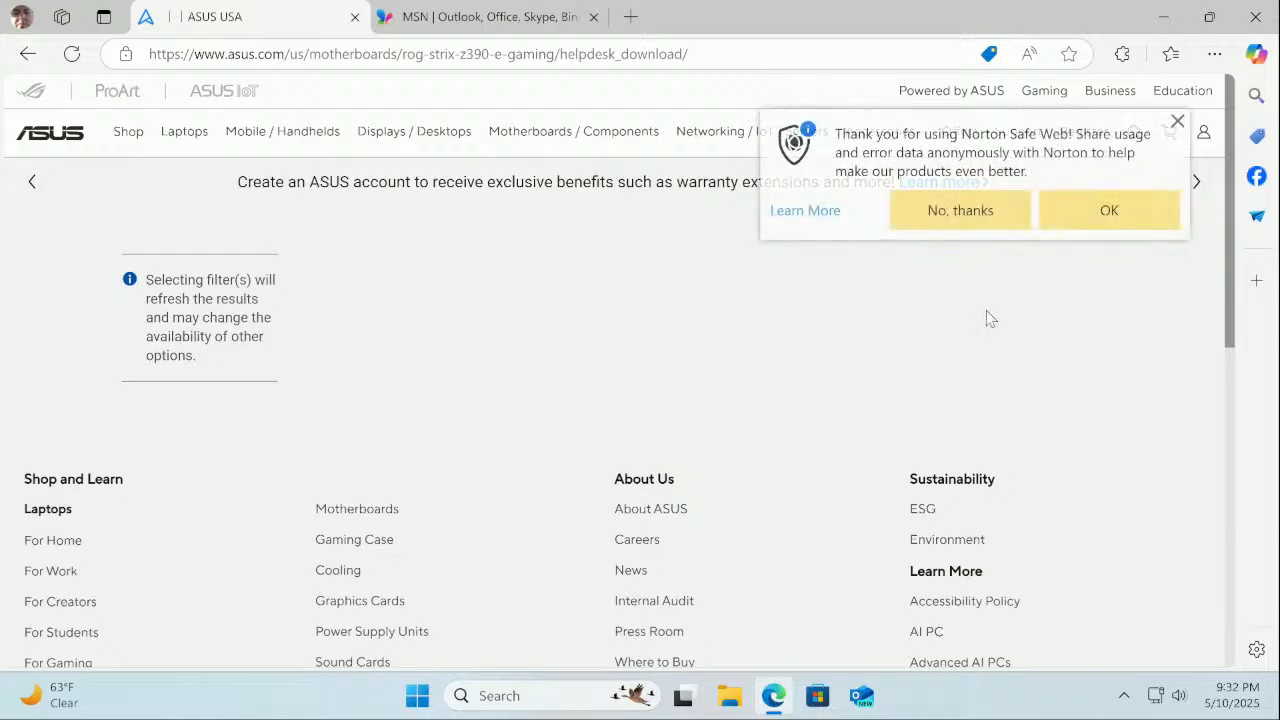
pyautogui.click(948, 218)
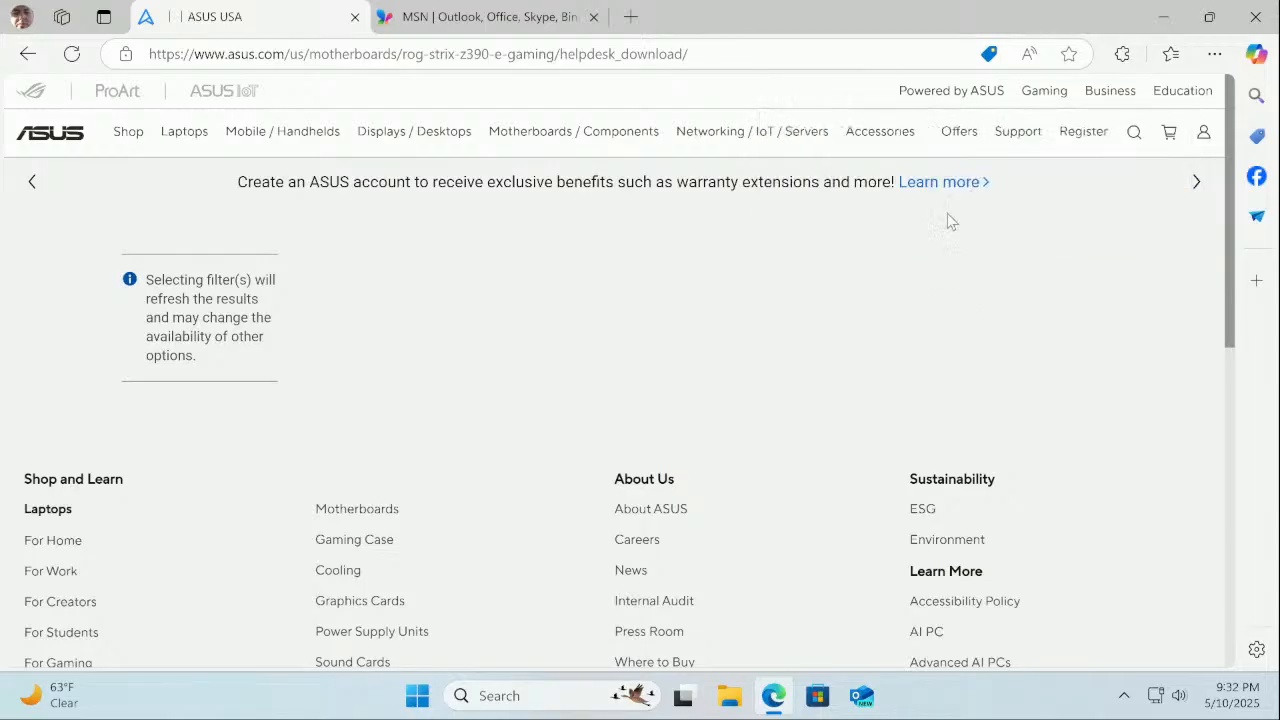
pyautogui.scroll(-4, 937, 313)
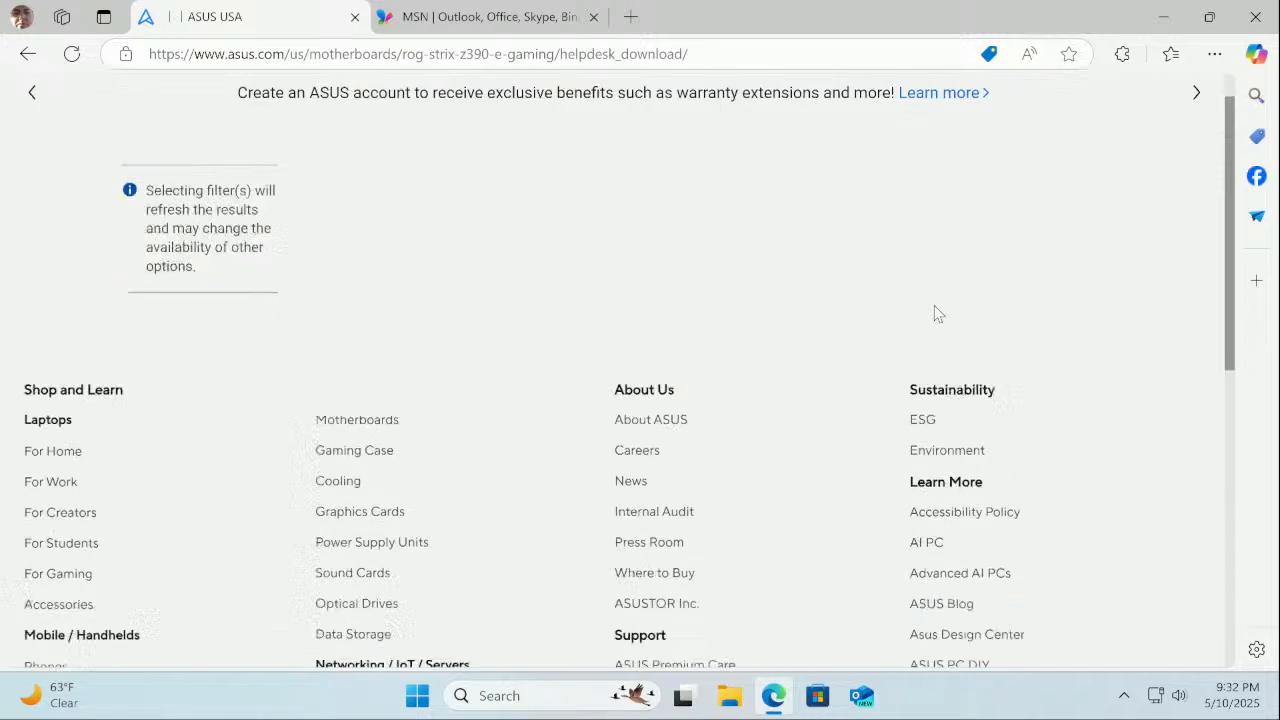
pyautogui.scroll(3, 937, 313)
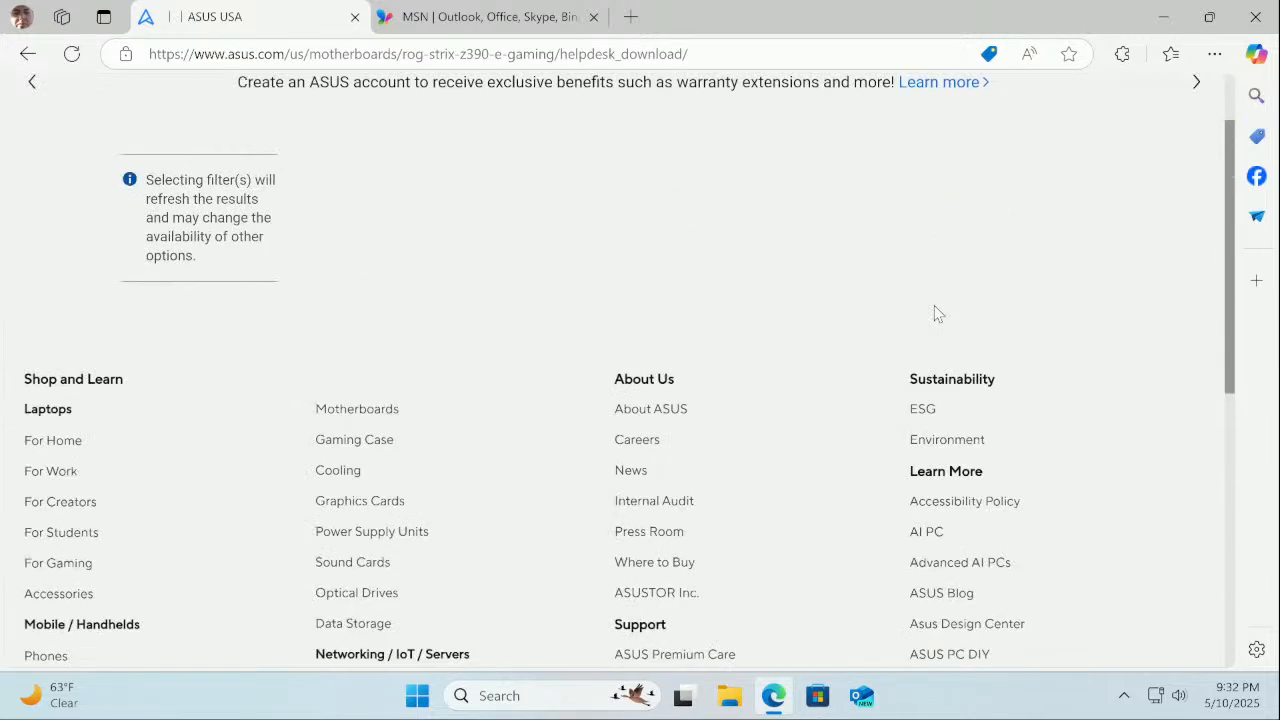
pyautogui.scroll(1, 937, 313)
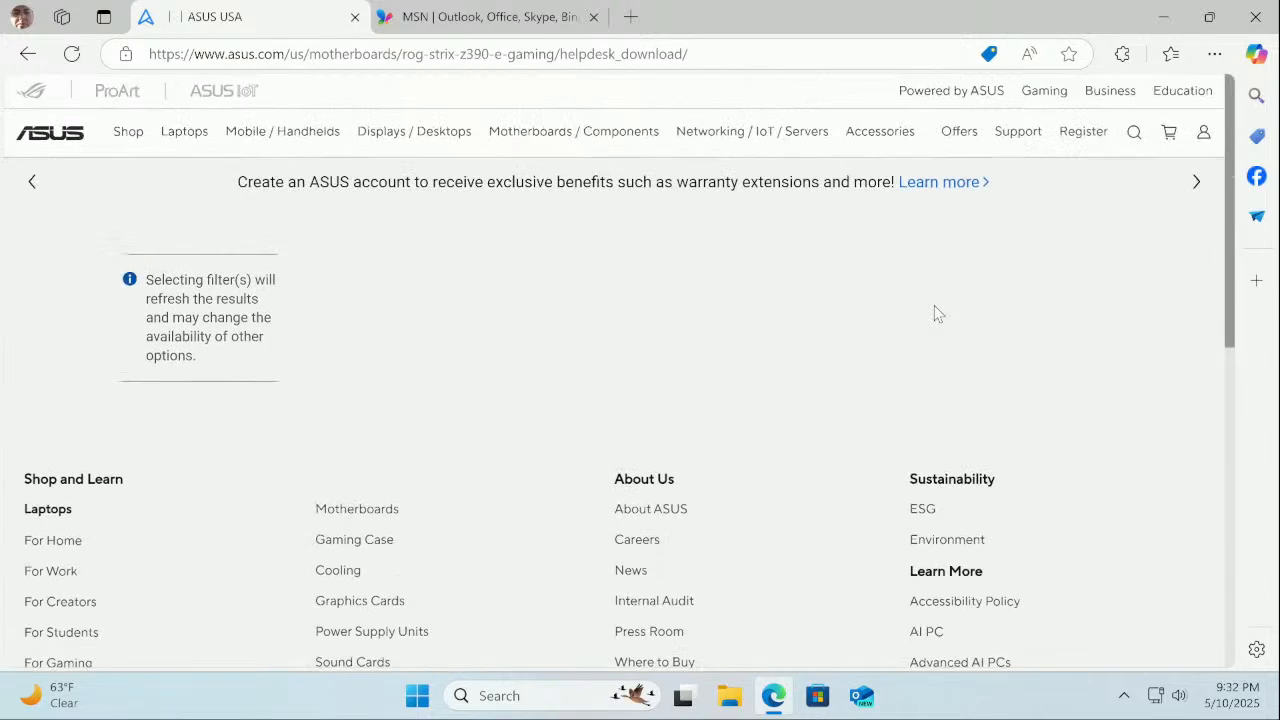
pyautogui.moveTo(298, 121)
pyautogui.moveTo(1017, 131)
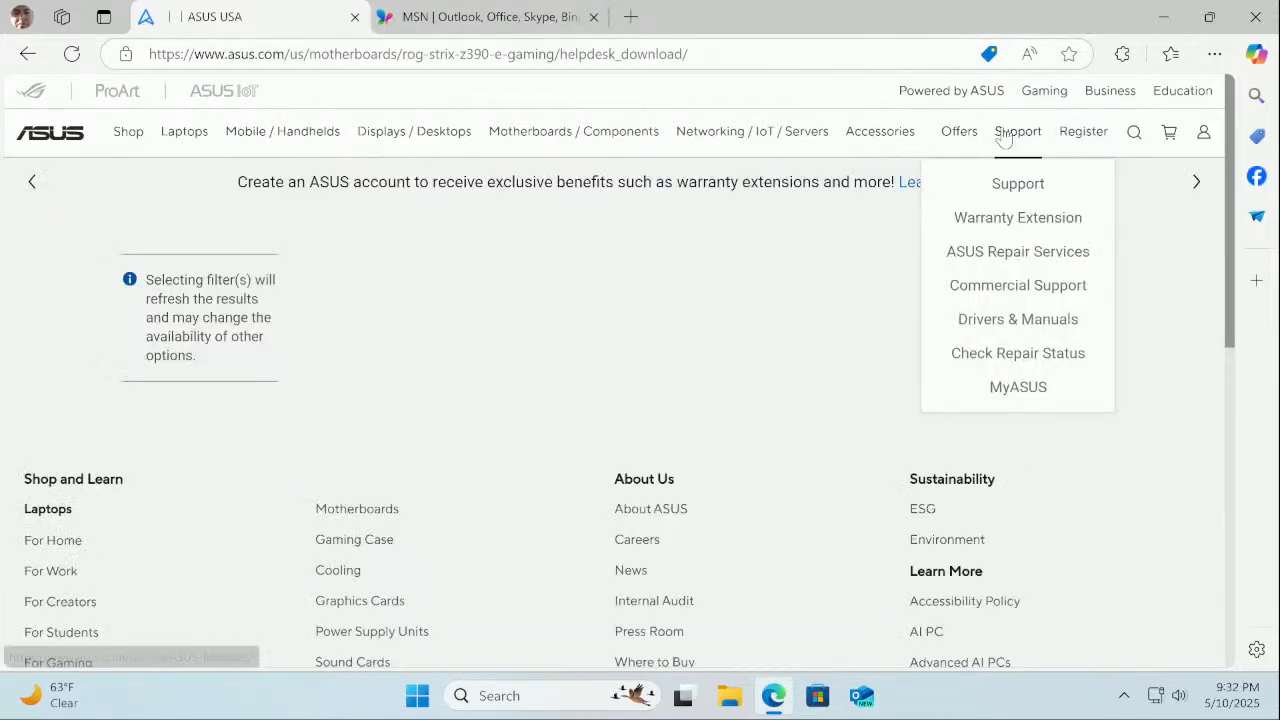
# Go from ASUS Support to the Download Center and focus the model name search box
pyautogui.click(1005, 193)
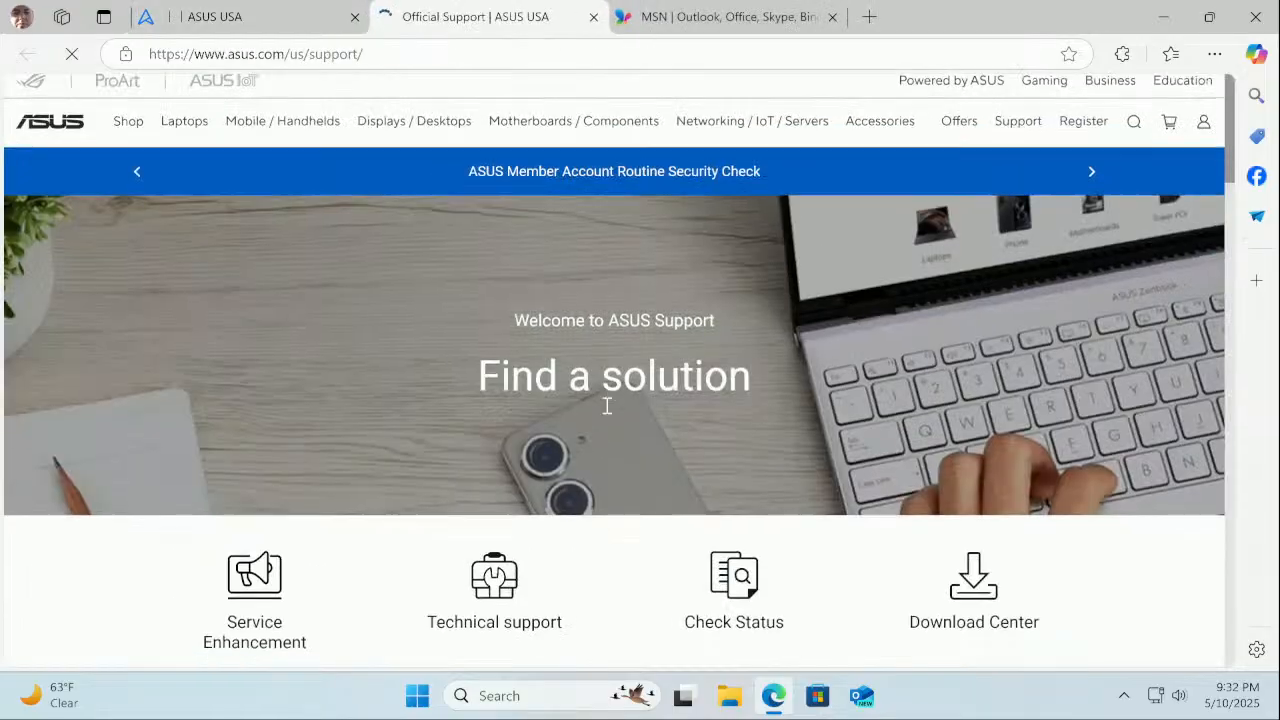
pyautogui.scroll(-2, 606, 405)
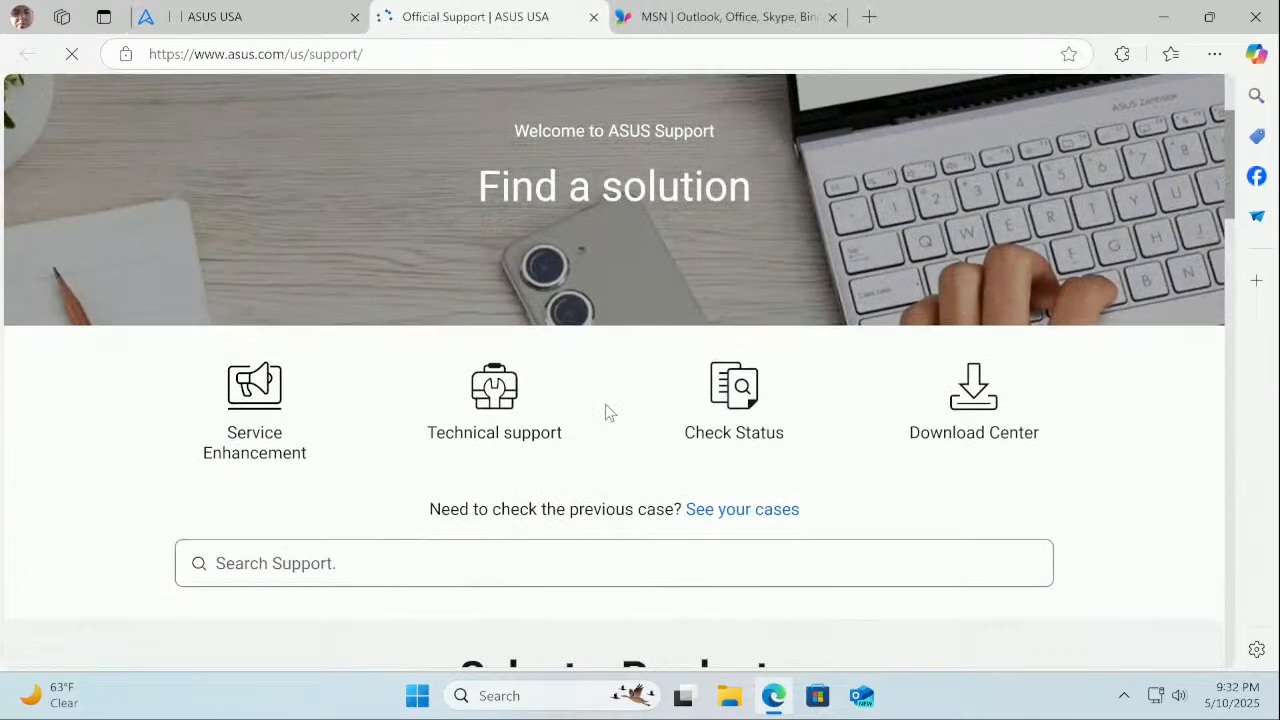
pyautogui.click(942, 436)
pyautogui.scroll(-3, 943, 440)
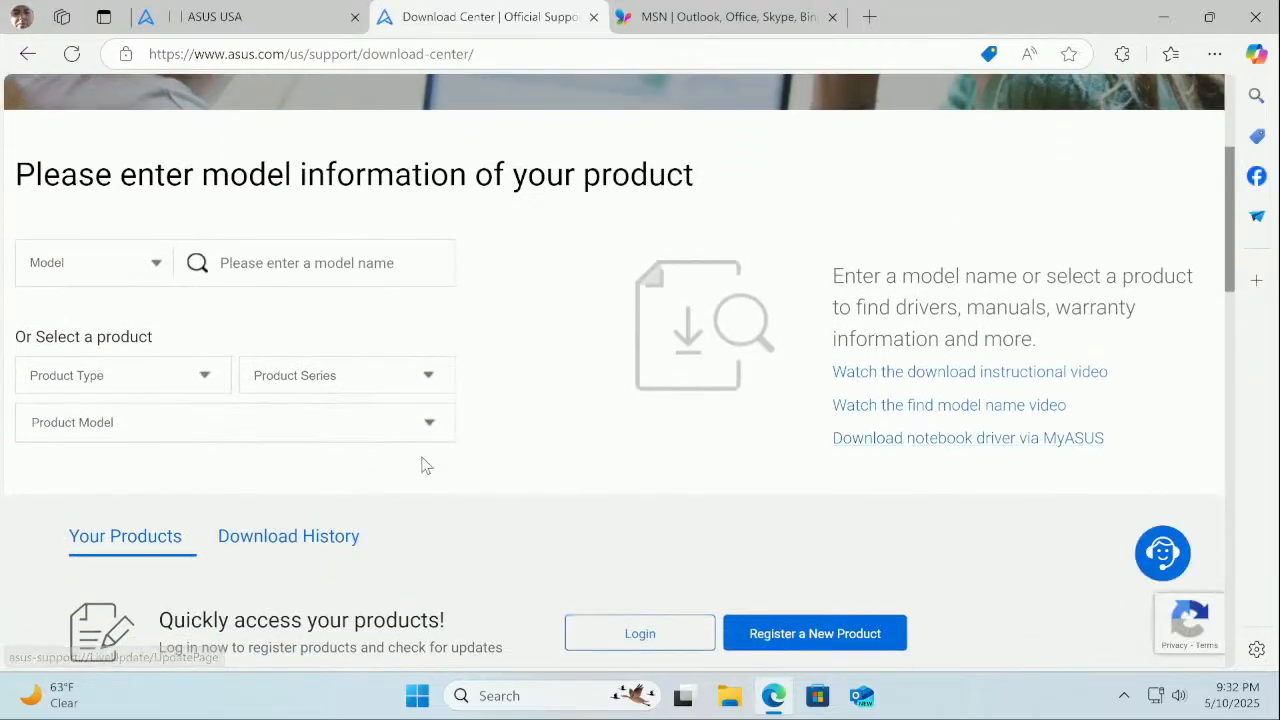
pyautogui.click(113, 264)
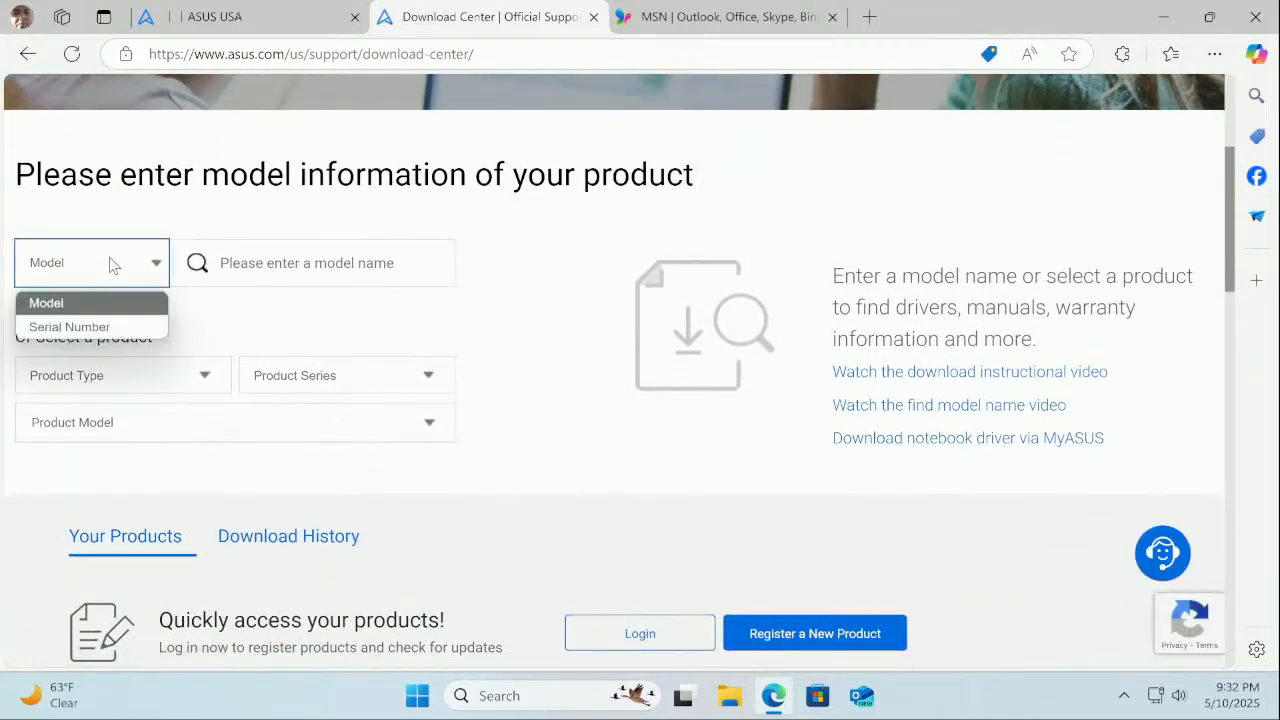
pyautogui.click(113, 264)
pyautogui.click(292, 265)
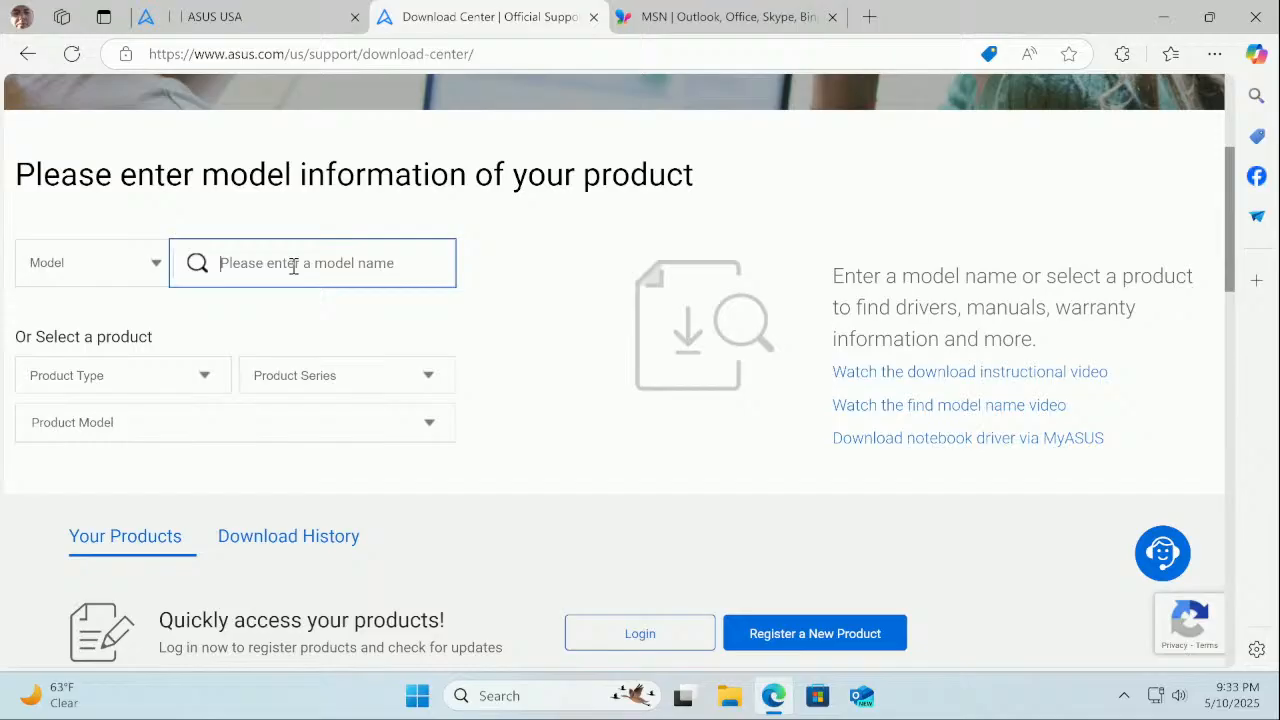
# Search 'z790', pick Z790 GAMING WIFI7, and open its Driver & Tools section
pyautogui.write('z790')
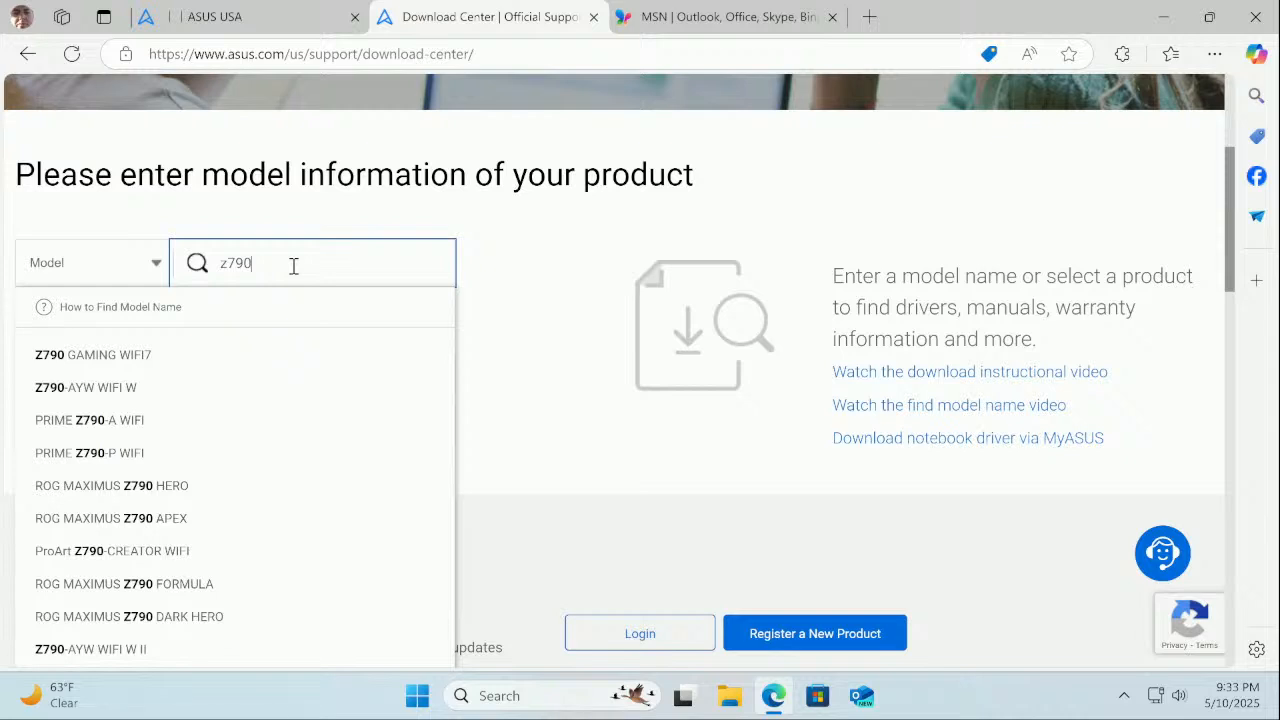
pyautogui.click(138, 358)
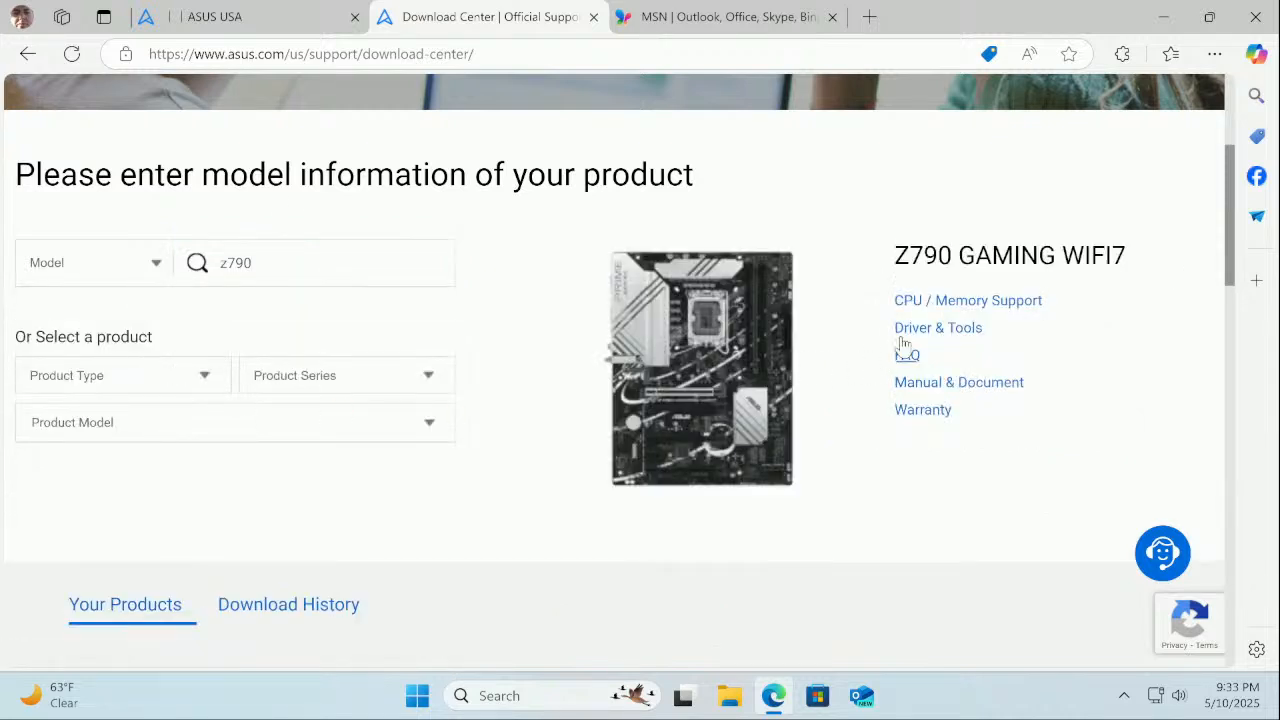
pyautogui.click(938, 328)
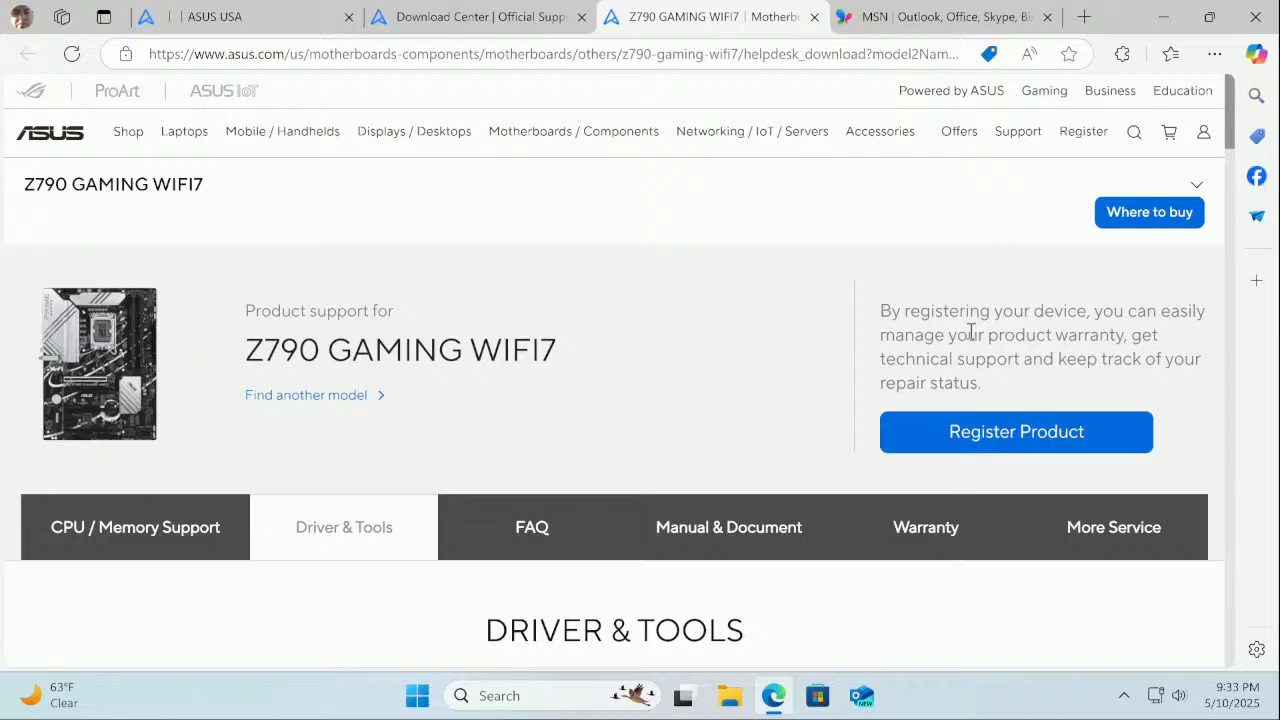
pyautogui.moveTo(573, 131)
# Download the Version 1812 package from BIOS & FIRMWARE and open the zip
pyautogui.scroll(-4, 557, 446)
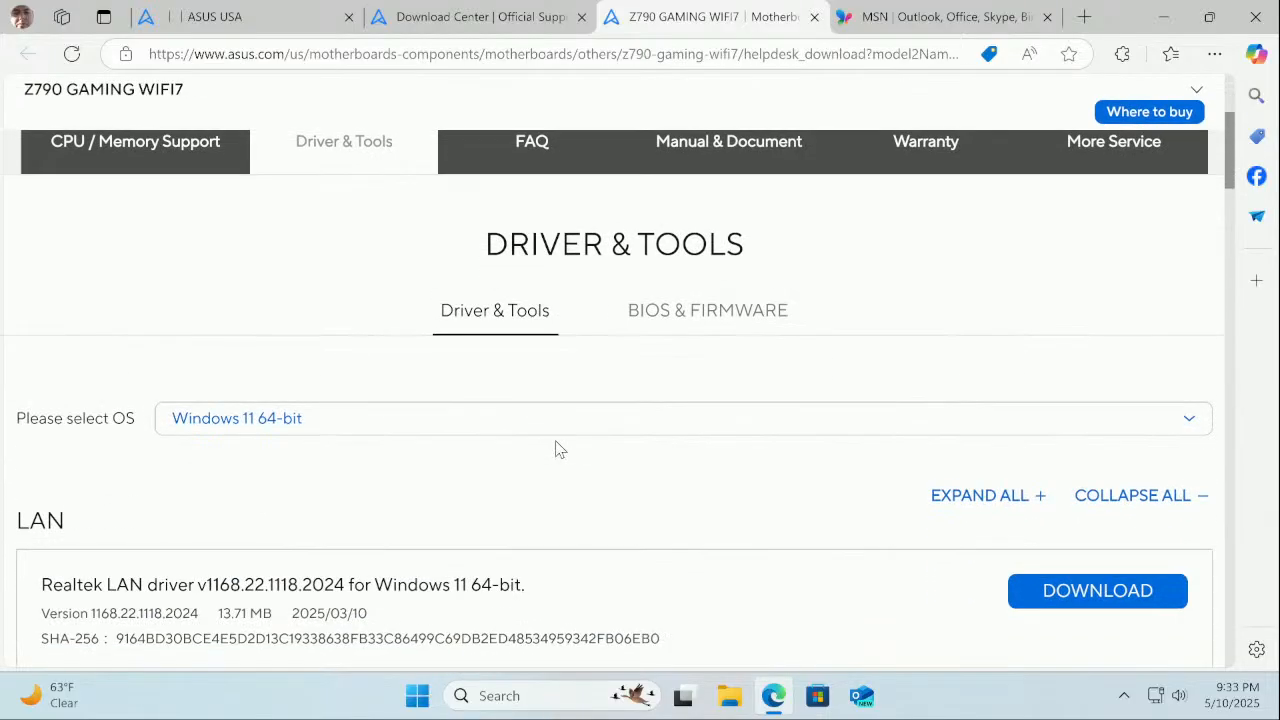
pyautogui.click(696, 326)
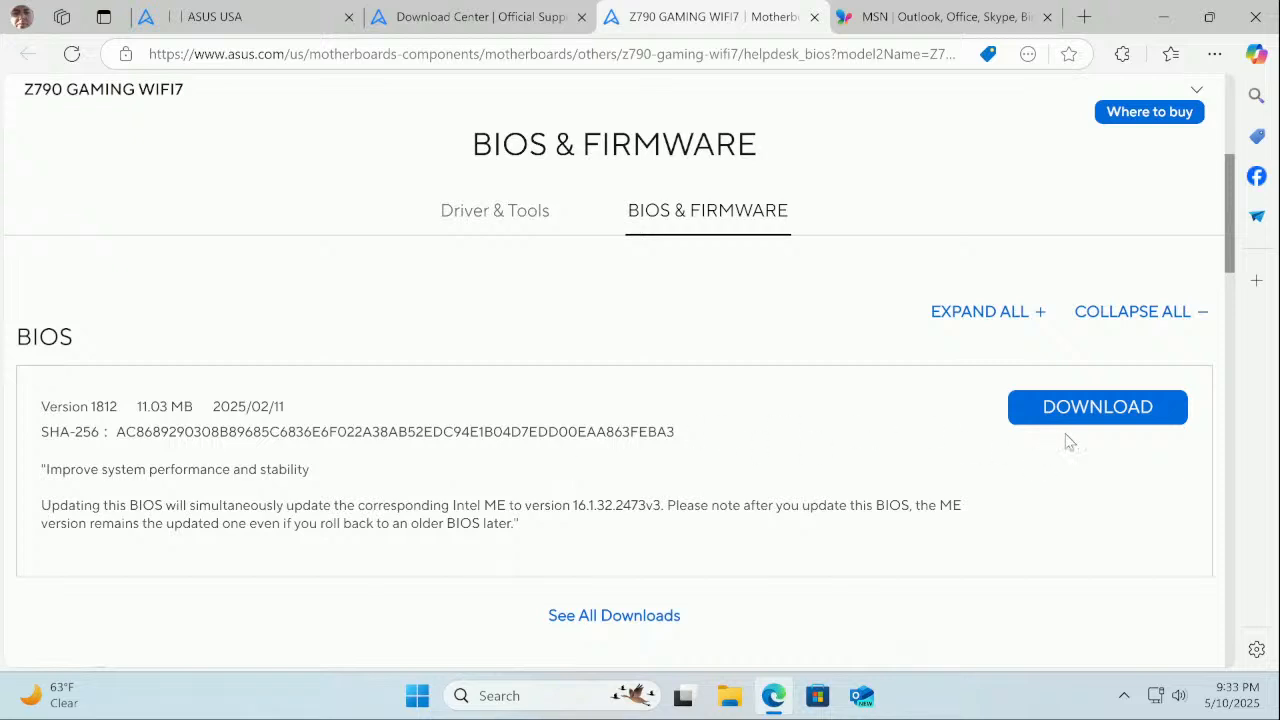
pyautogui.click(1134, 409)
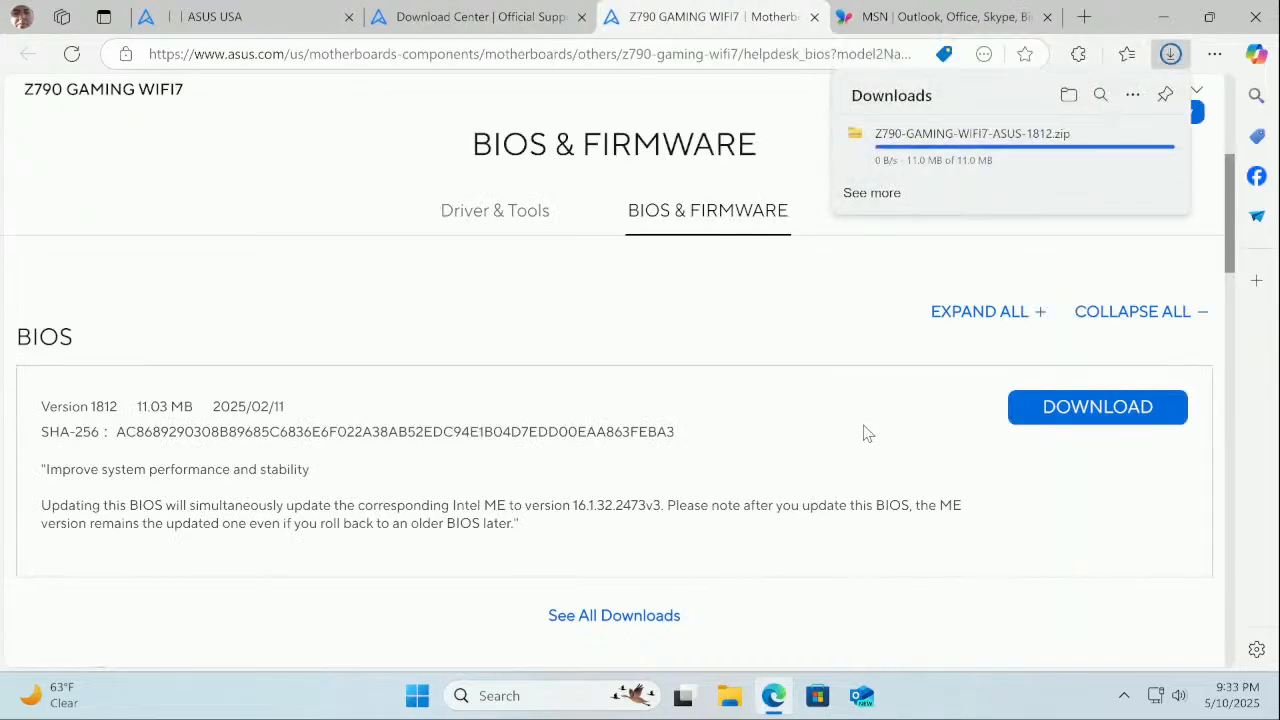
pyautogui.click(947, 140)
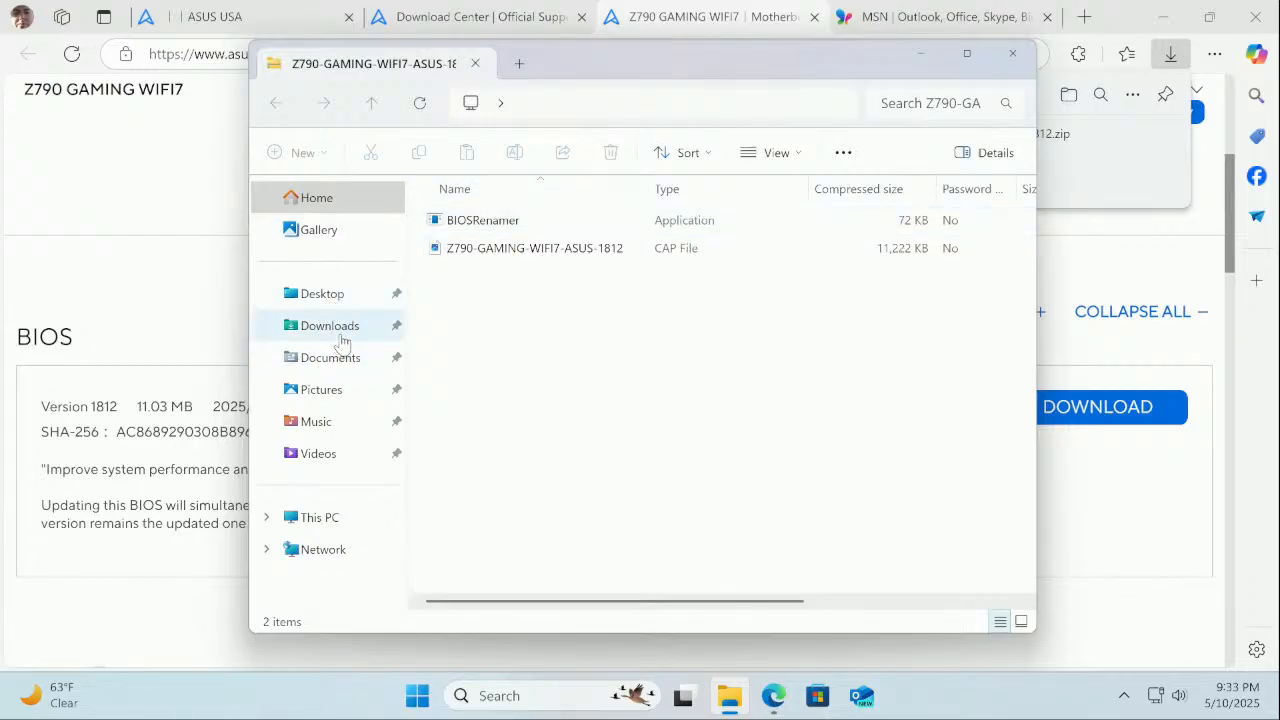
# Extract the downloaded BIOS zip in Downloads into a matching folder
pyautogui.click(342, 340)
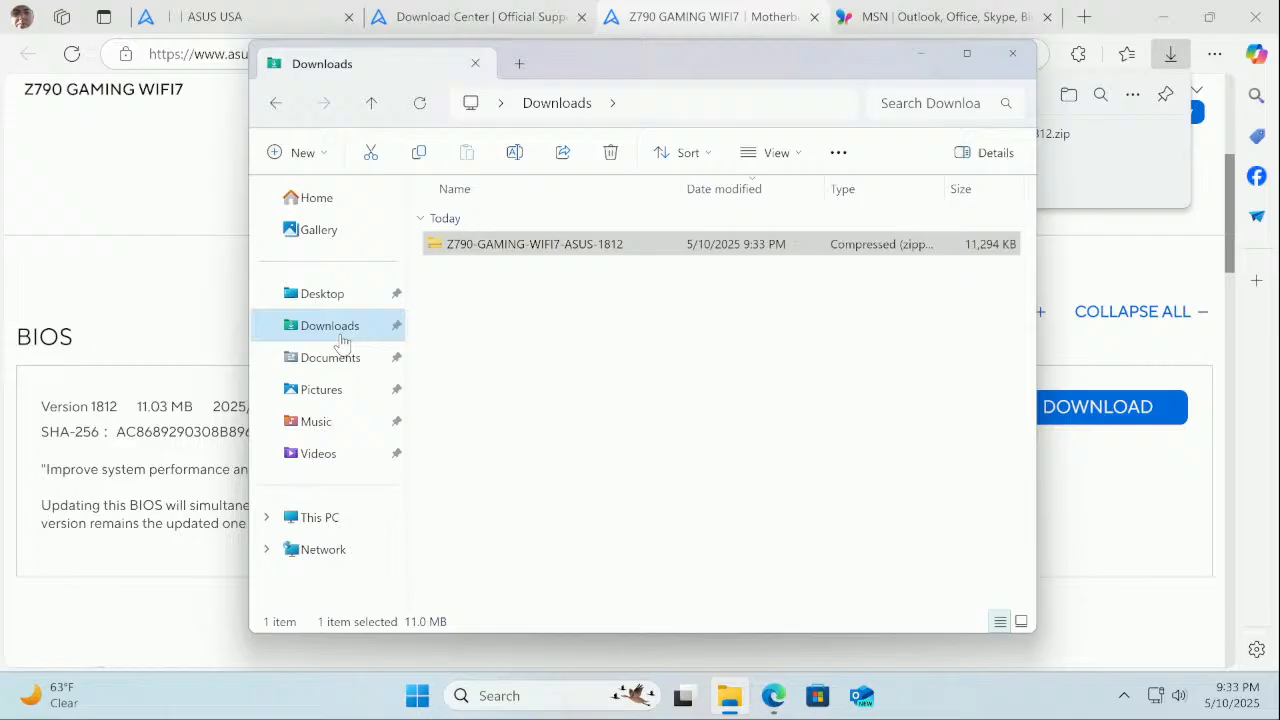
pyautogui.rightClick(541, 245)
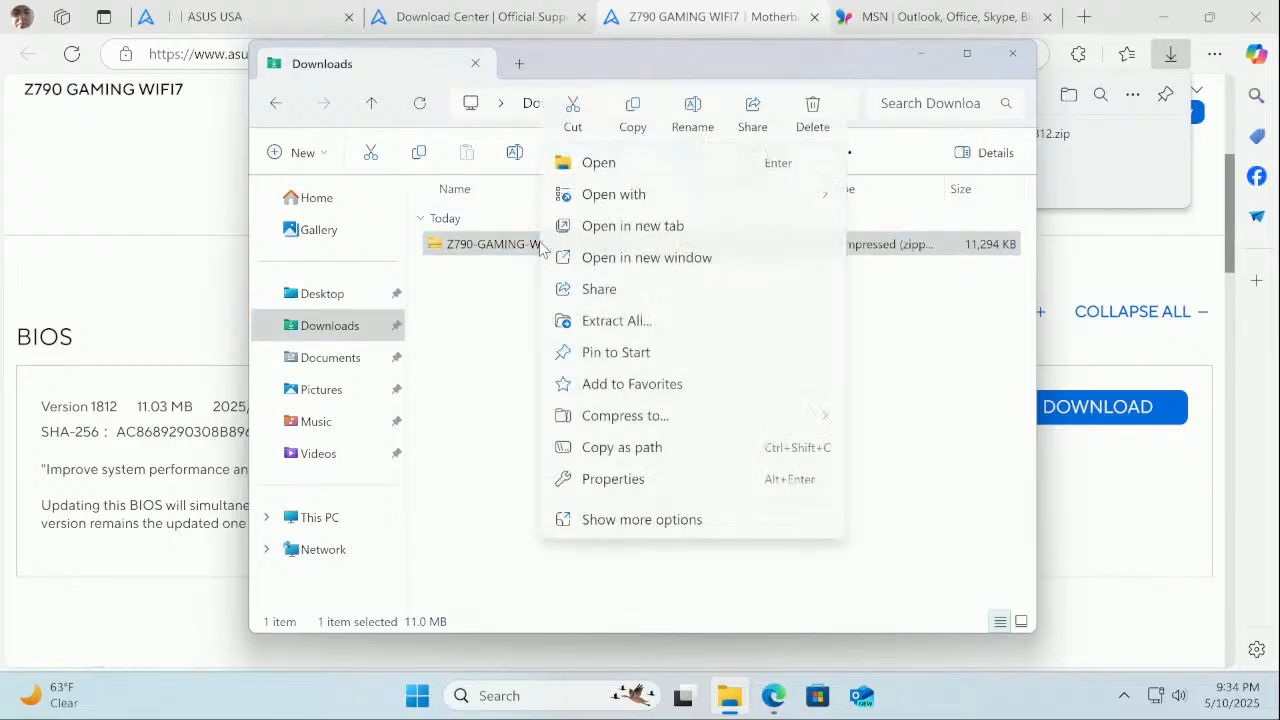
pyautogui.click(600, 324)
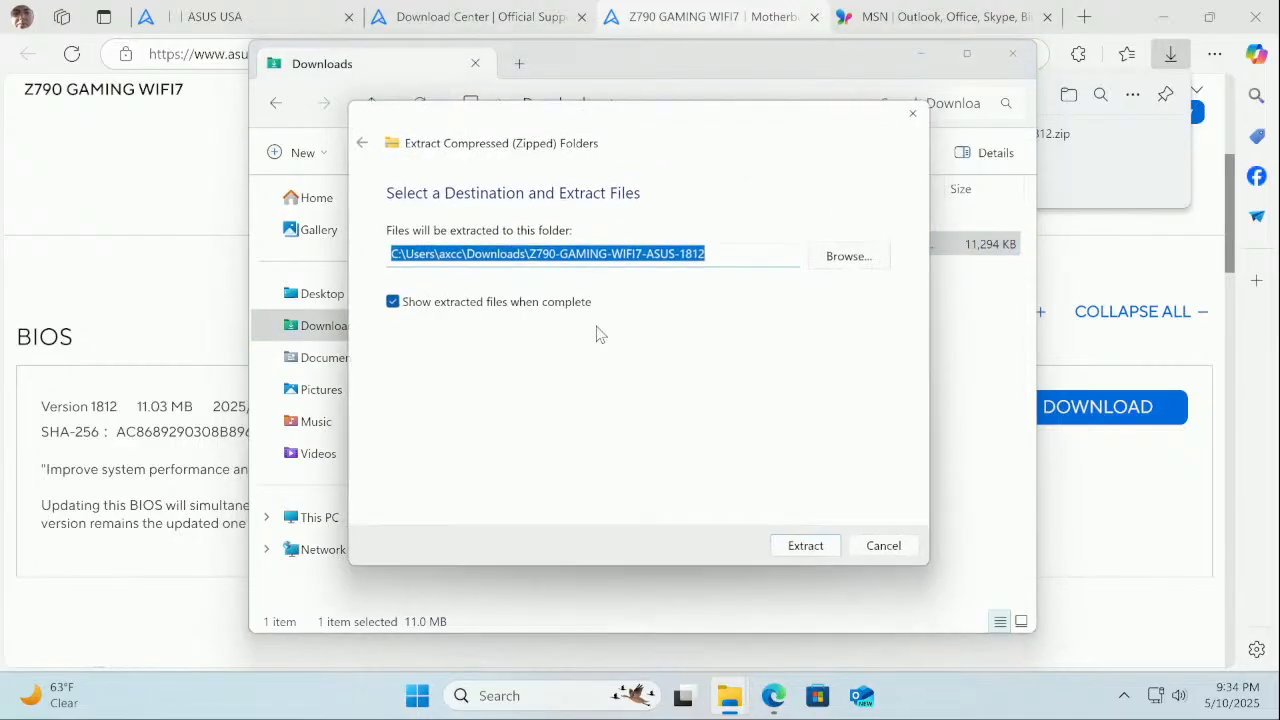
pyautogui.click(808, 549)
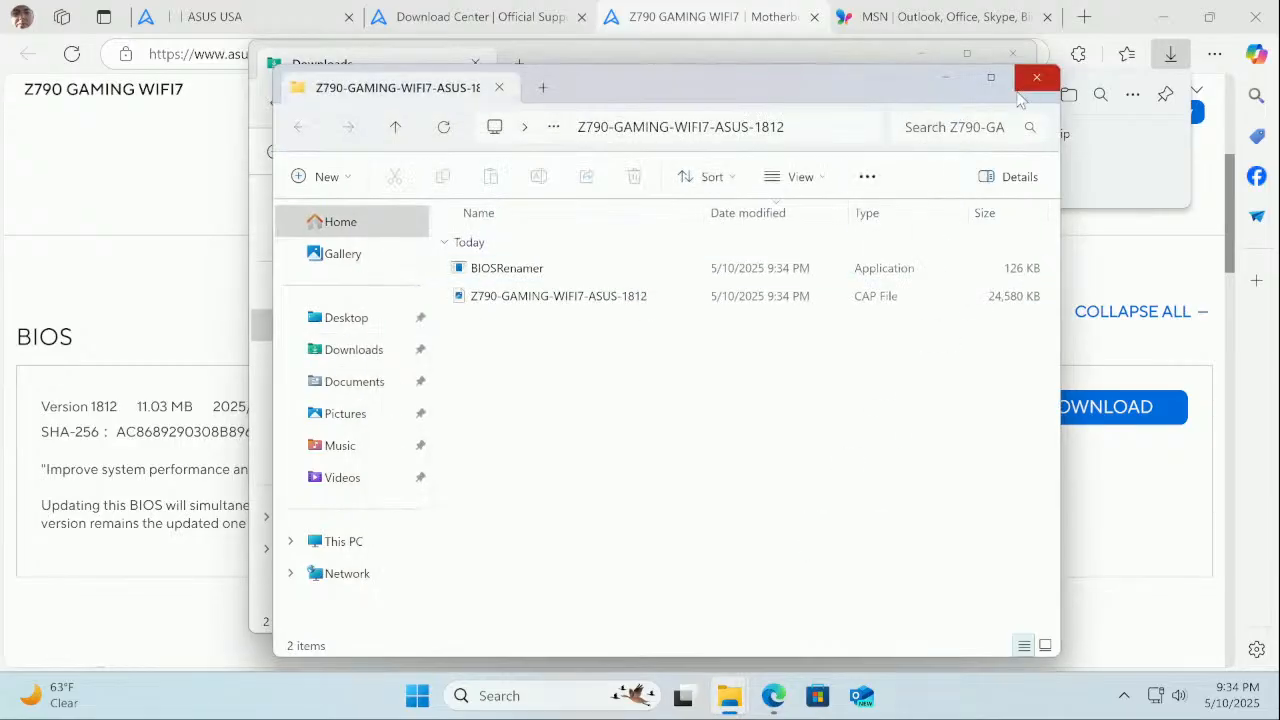
# Copy the Z790-GAMING-WIFI7-ASUS-1812 CAP file into the root of Local Disk (C:), granting administrator permission
pyautogui.click(566, 300)
pyautogui.rightClick(567, 300)
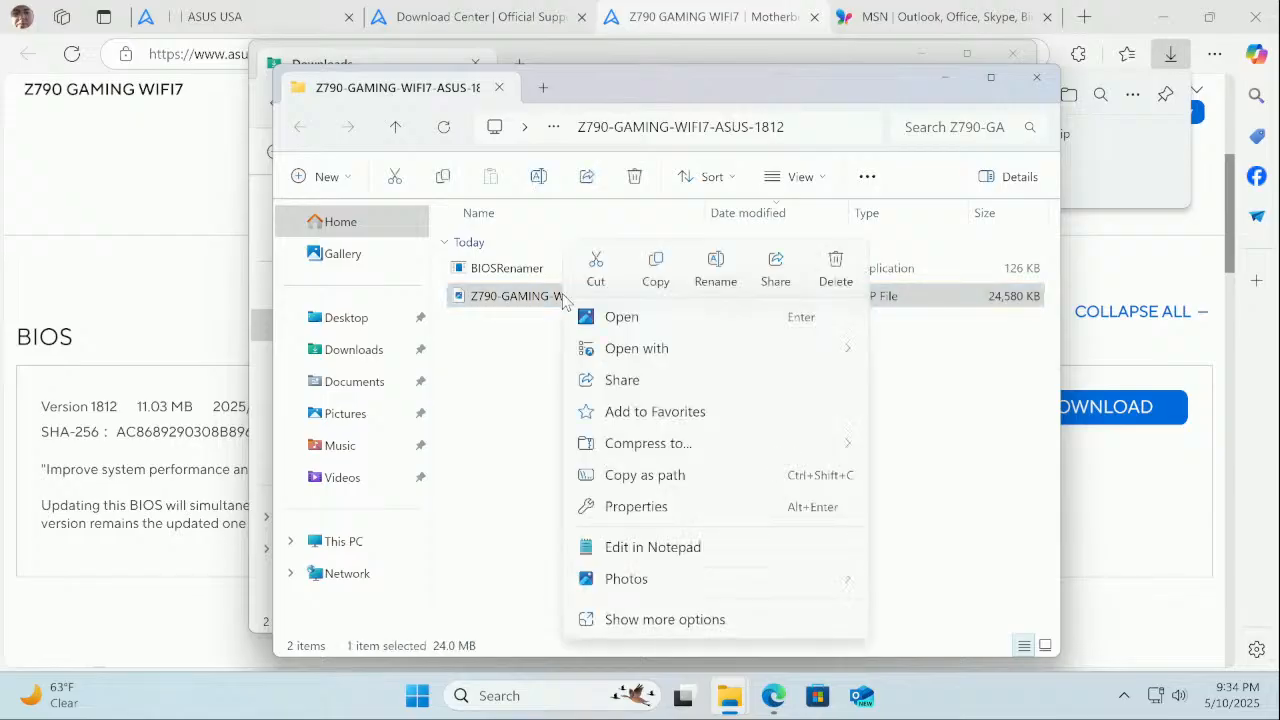
pyautogui.click(655, 276)
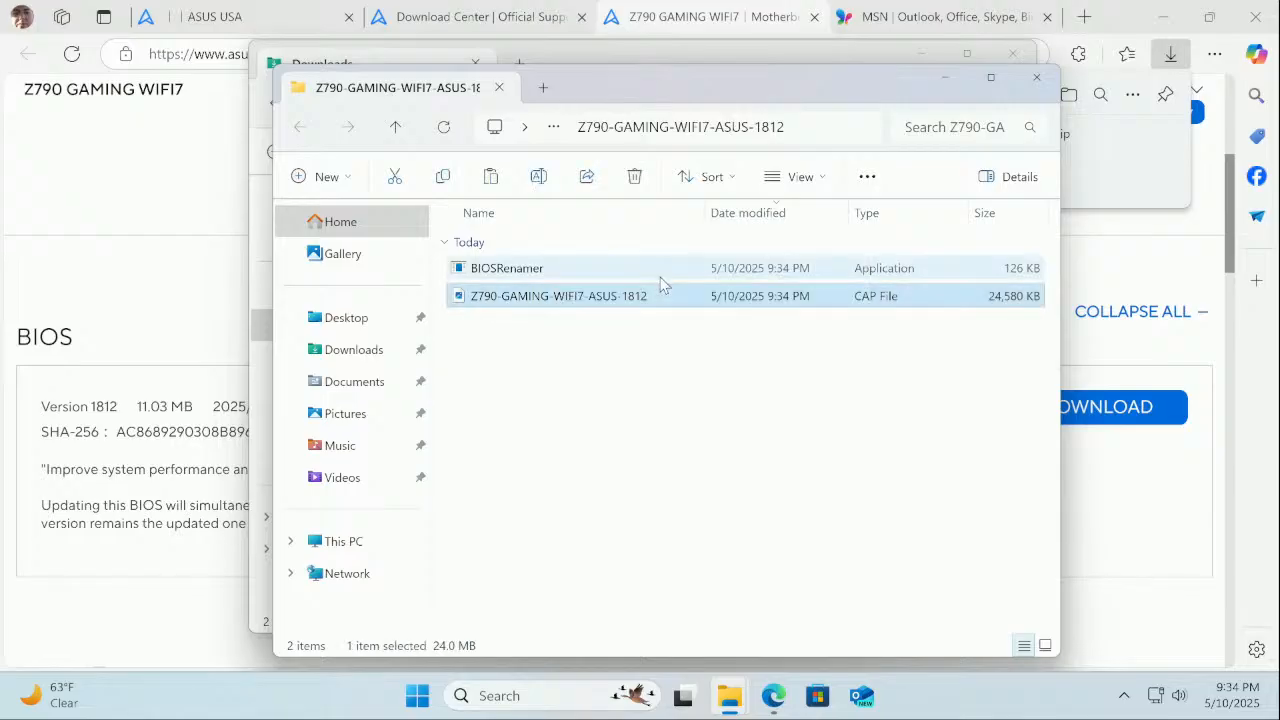
pyautogui.click(360, 545)
pyautogui.click(529, 255)
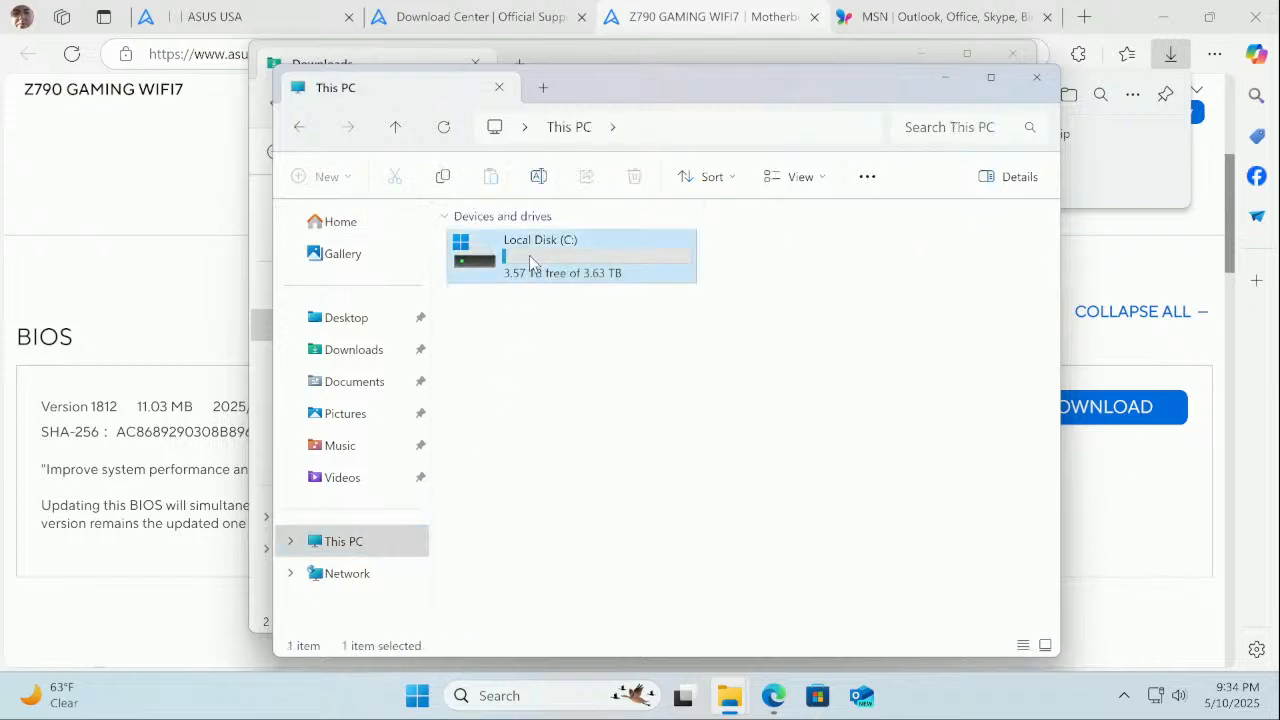
pyautogui.doubleClick(529, 255)
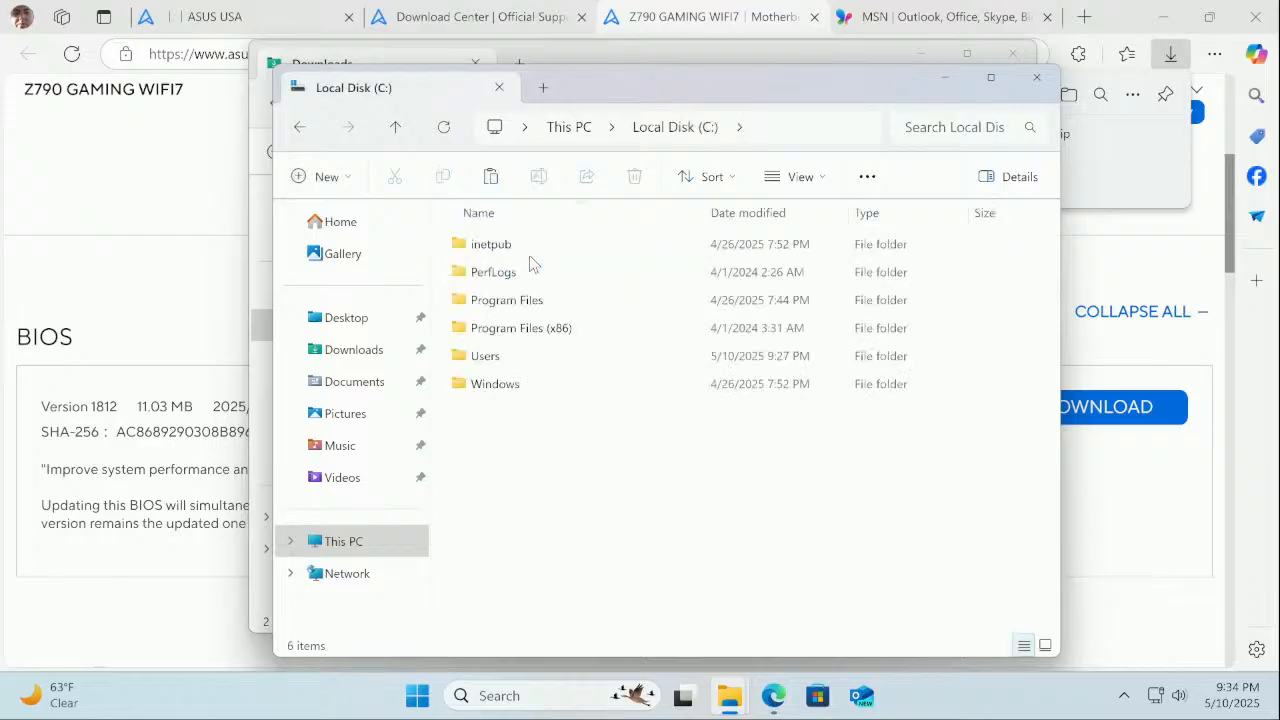
pyautogui.rightClick(513, 437)
pyautogui.click(543, 460)
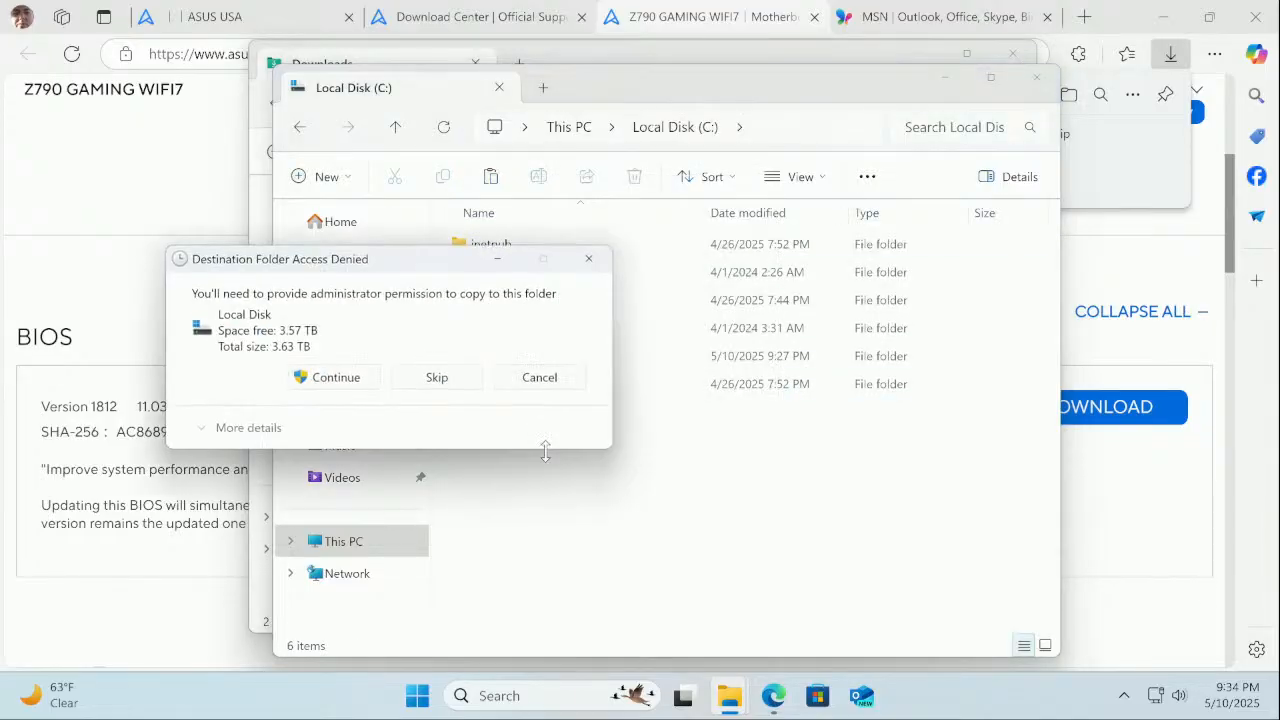
pyautogui.click(336, 378)
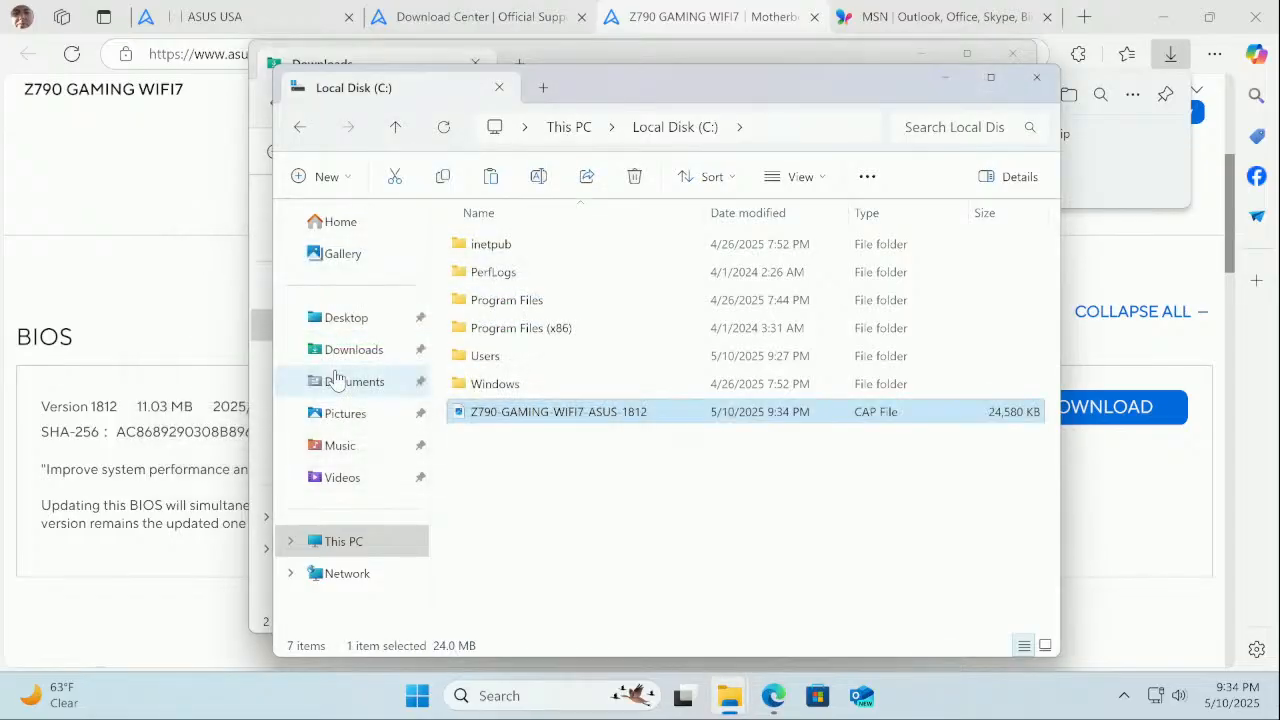
pyautogui.click(1036, 77)
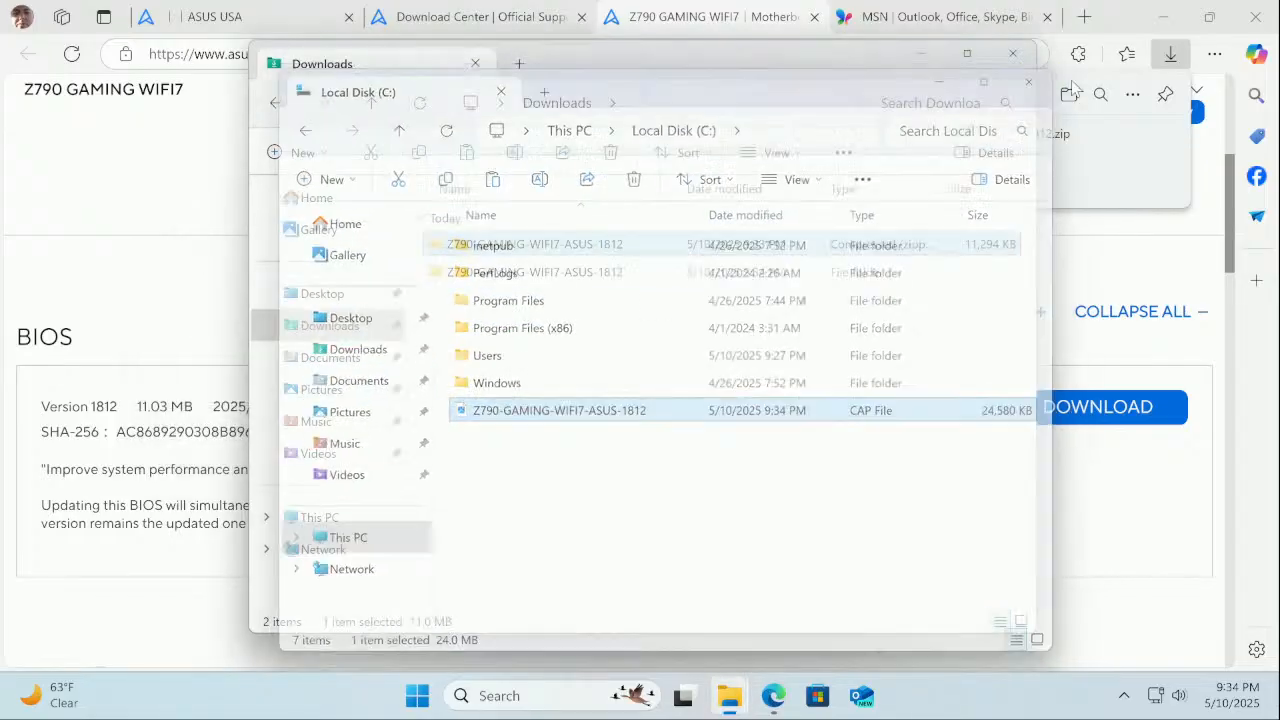
# Close the Downloads Explorer window and the Edge browser
pyautogui.click(1010, 55)
pyautogui.click(1257, 20)
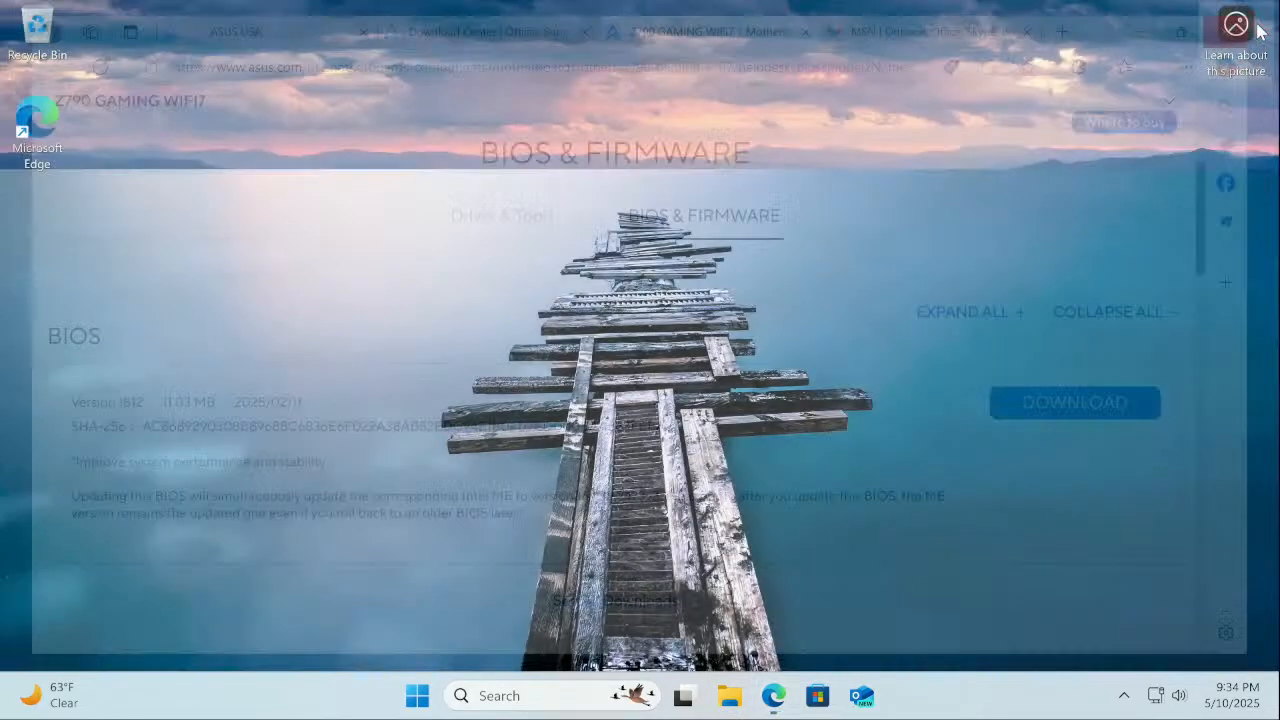
pyautogui.moveTo(1250, 28)
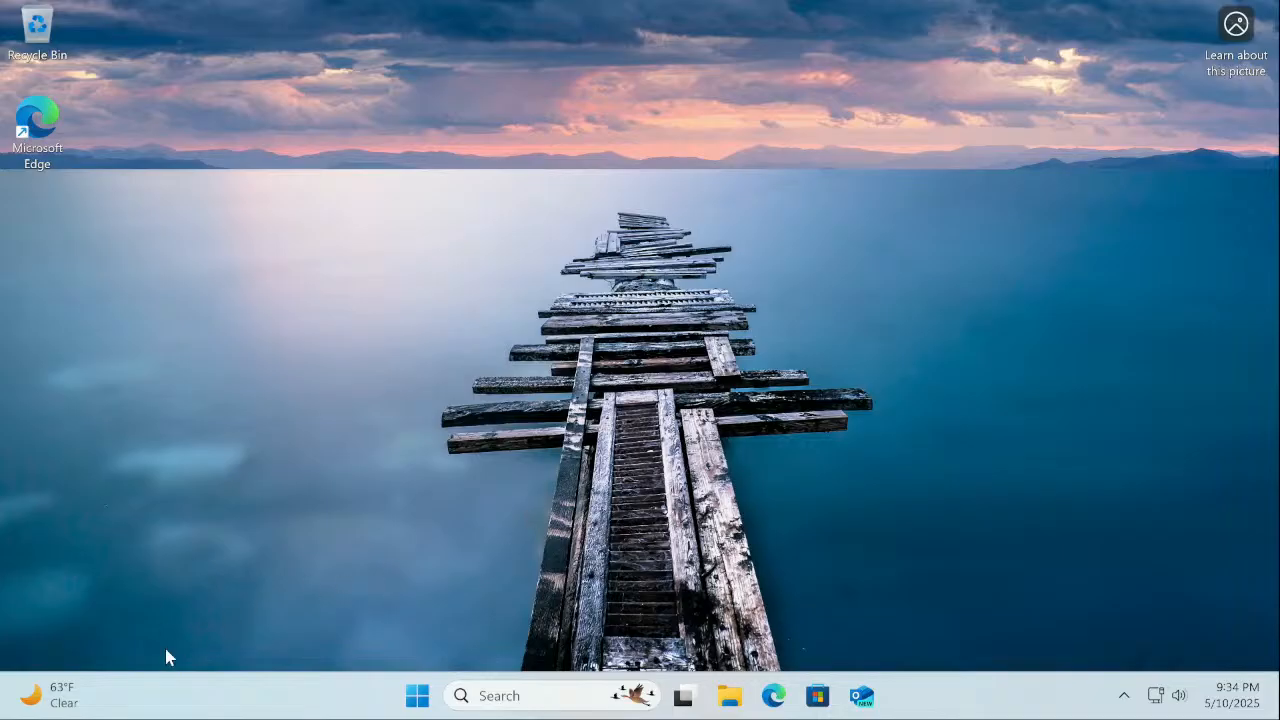
# Restart the computer from the Start menu's power options
pyautogui.click(408, 703)
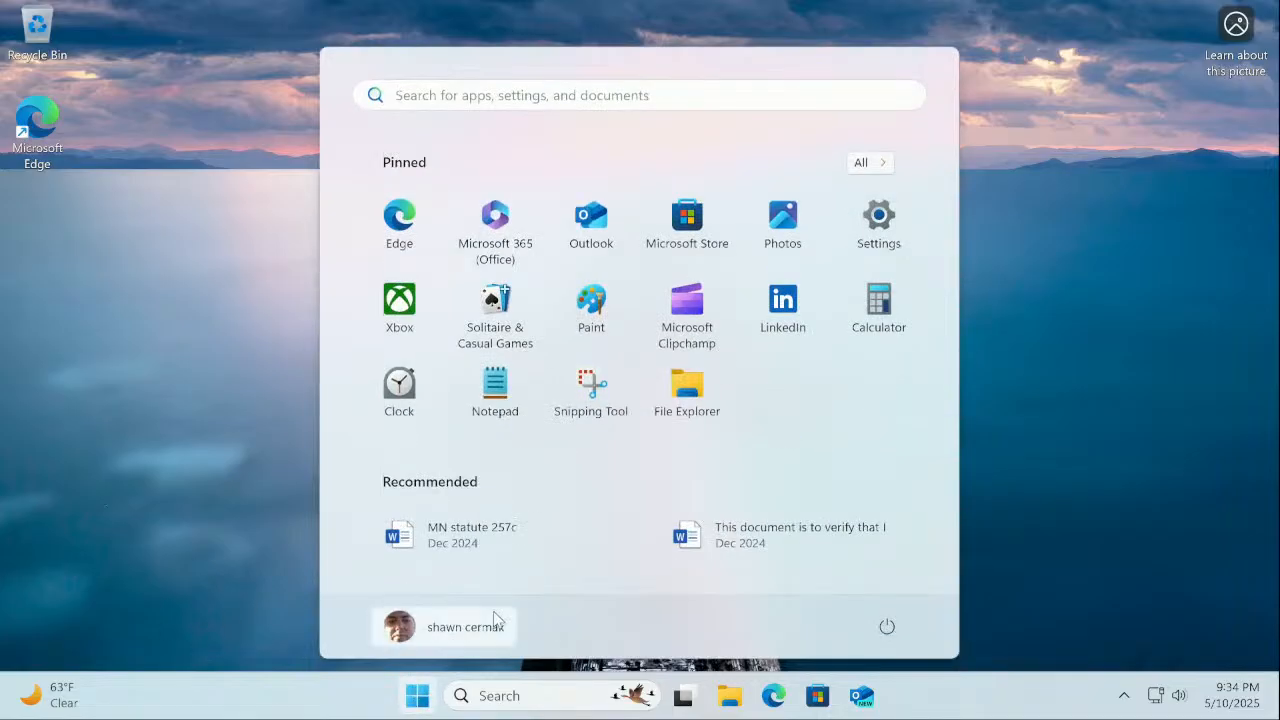
pyautogui.click(889, 629)
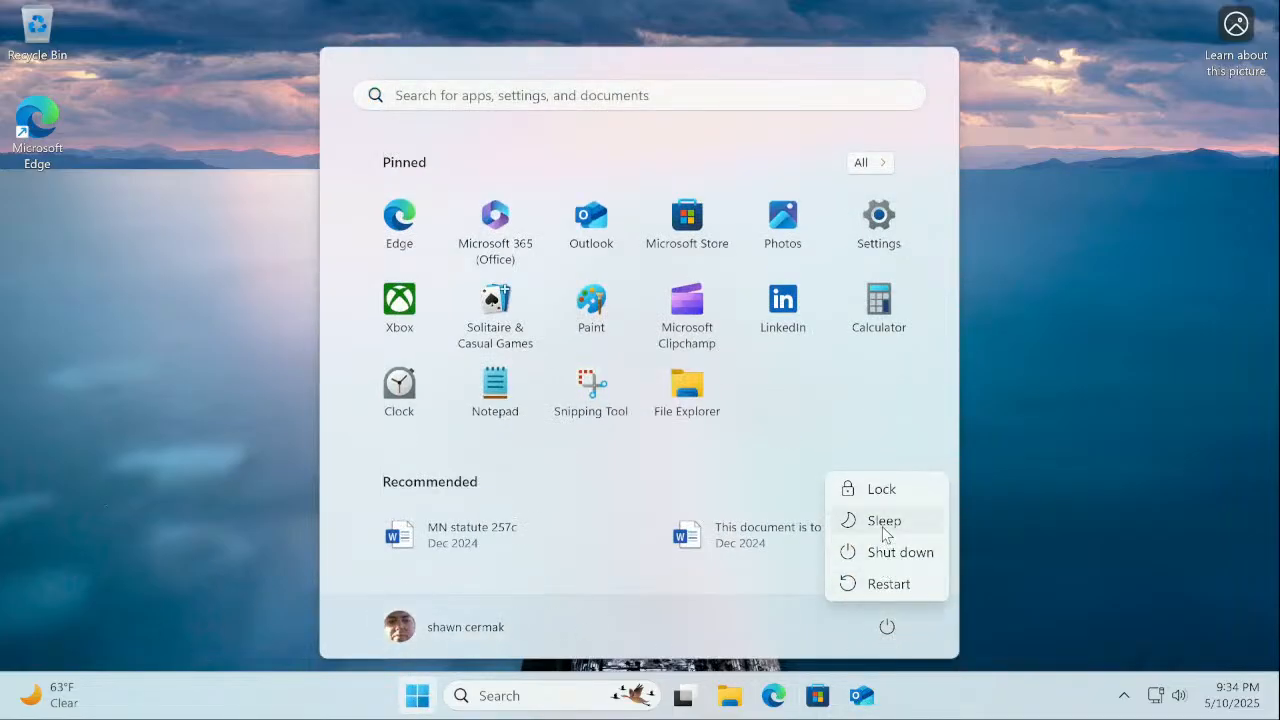
pyautogui.click(890, 585)
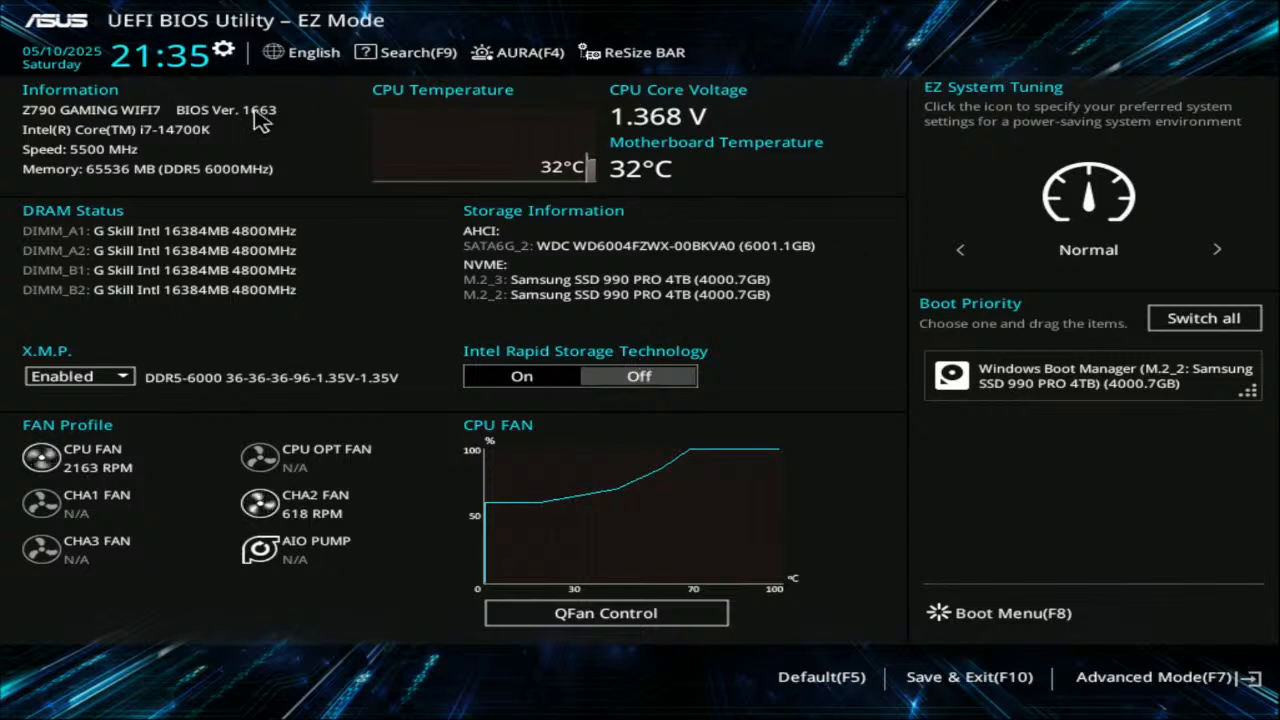
# Switch to Advanced Mode and launch ASUS EZ Flash 3 Utility from the Tool section
pyautogui.click(1122, 678)
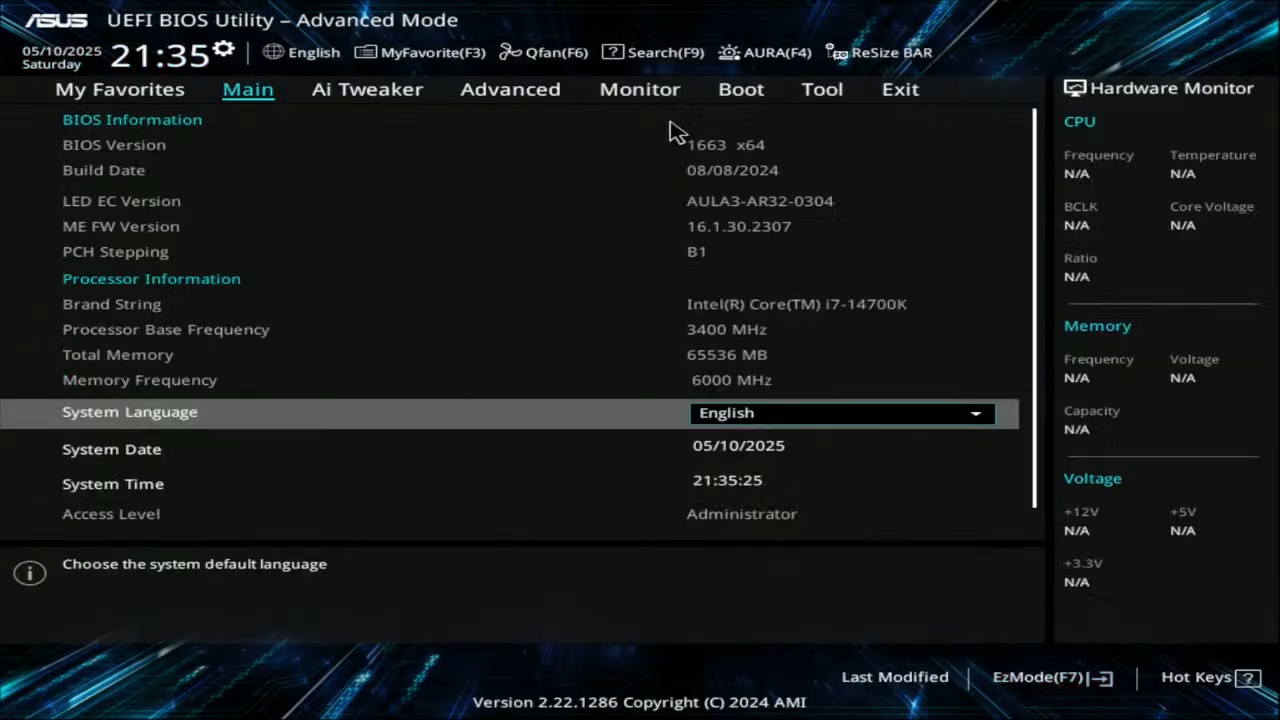
pyautogui.click(818, 92)
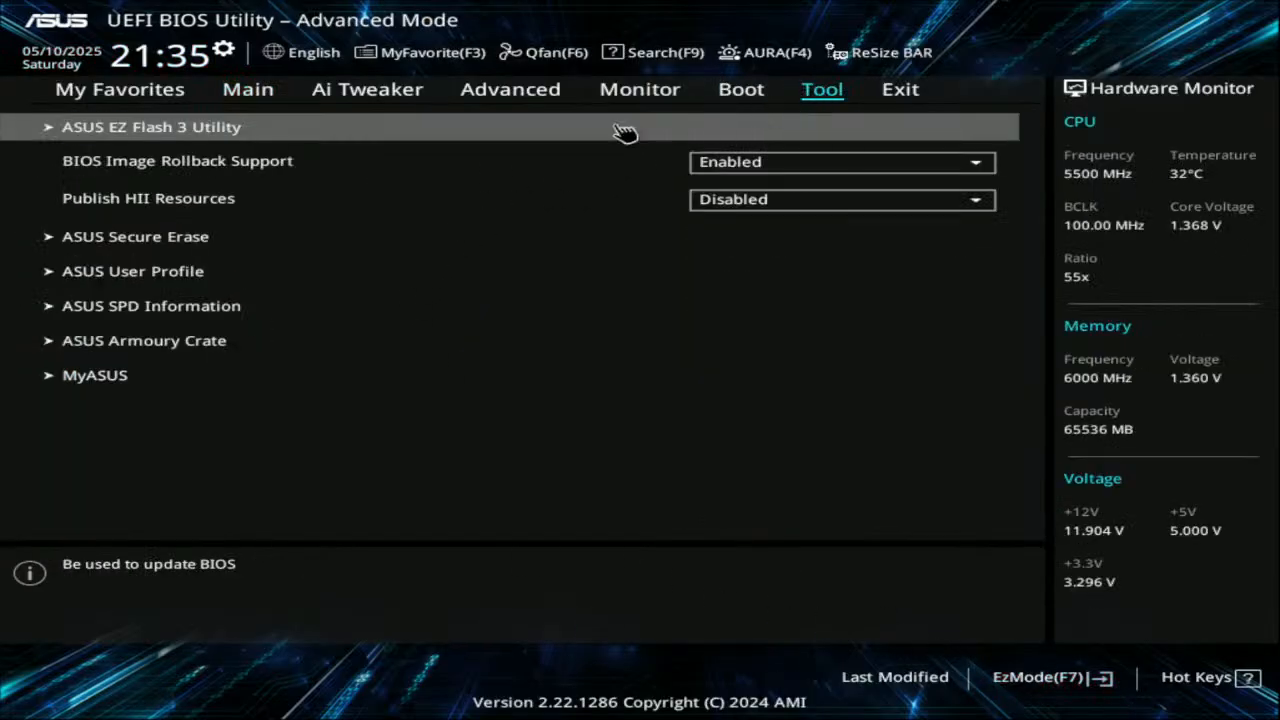
pyautogui.click(133, 140)
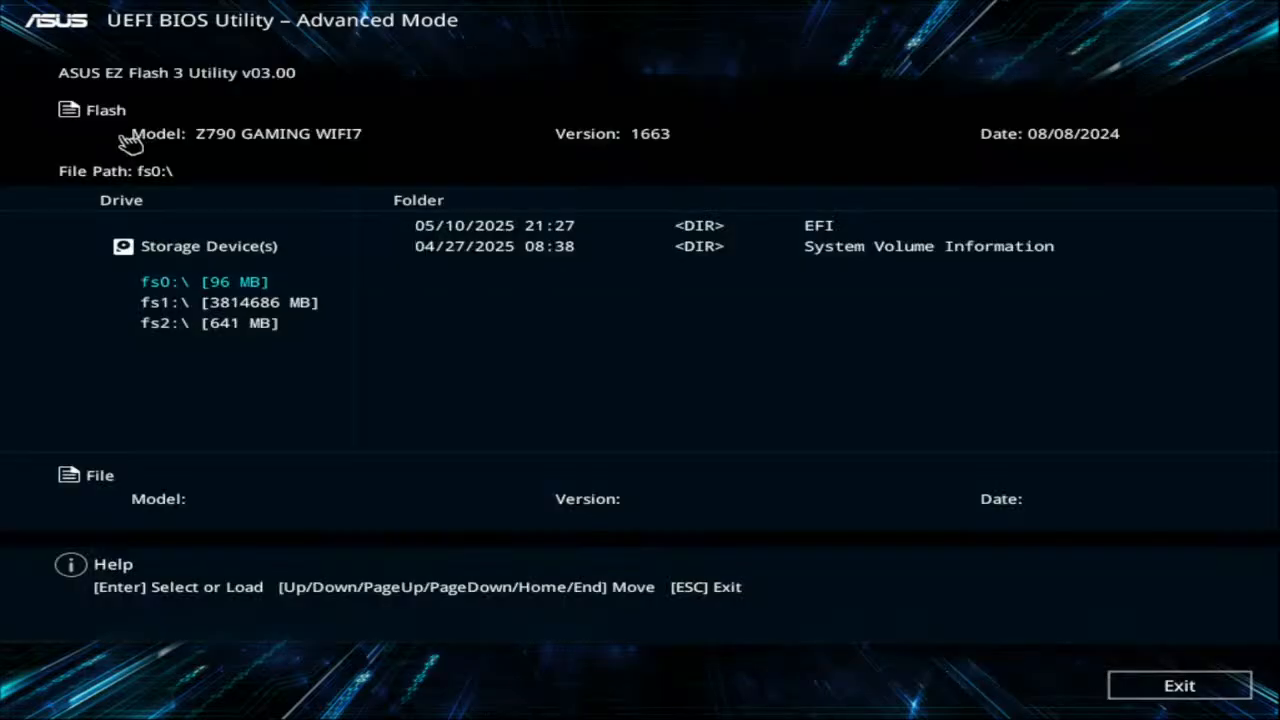
# Select the 1812 CAP file on drive fs1, acknowledging the BitLocker warning and read prompt
pyautogui.click(266, 302)
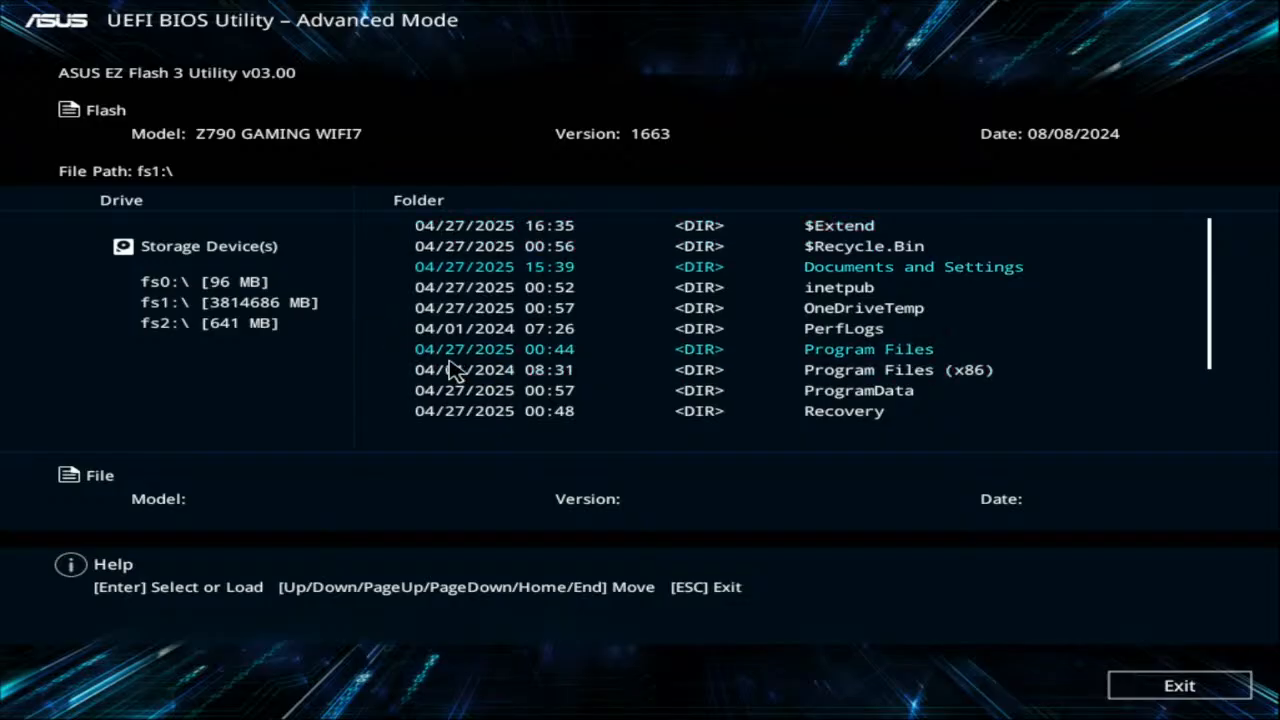
pyautogui.scroll(-4, 452, 373)
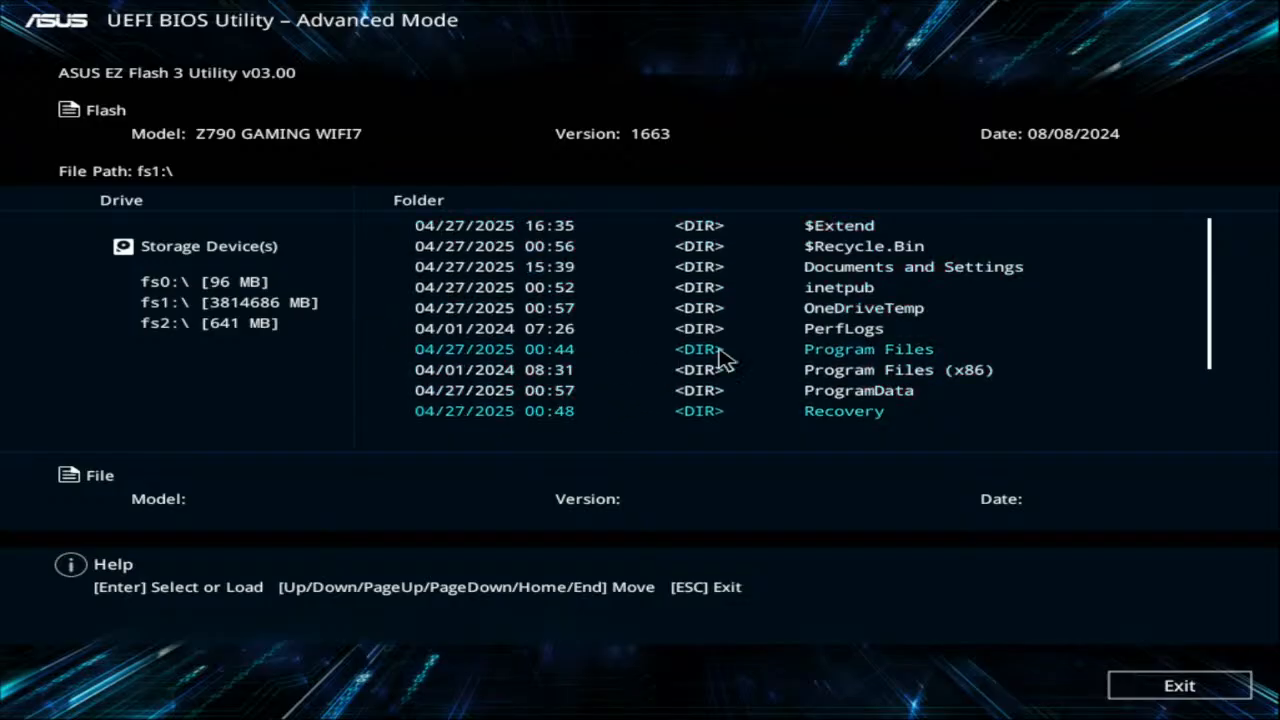
pyautogui.scroll(-1, 719, 352)
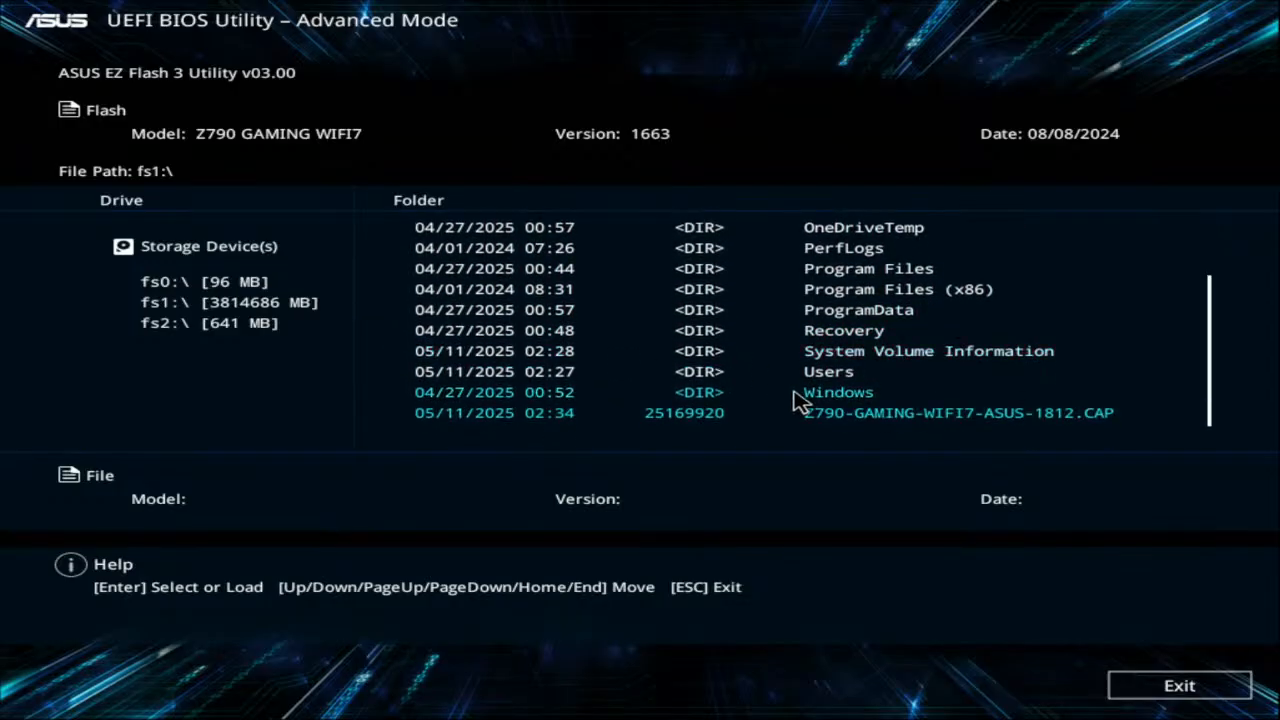
pyautogui.click(828, 420)
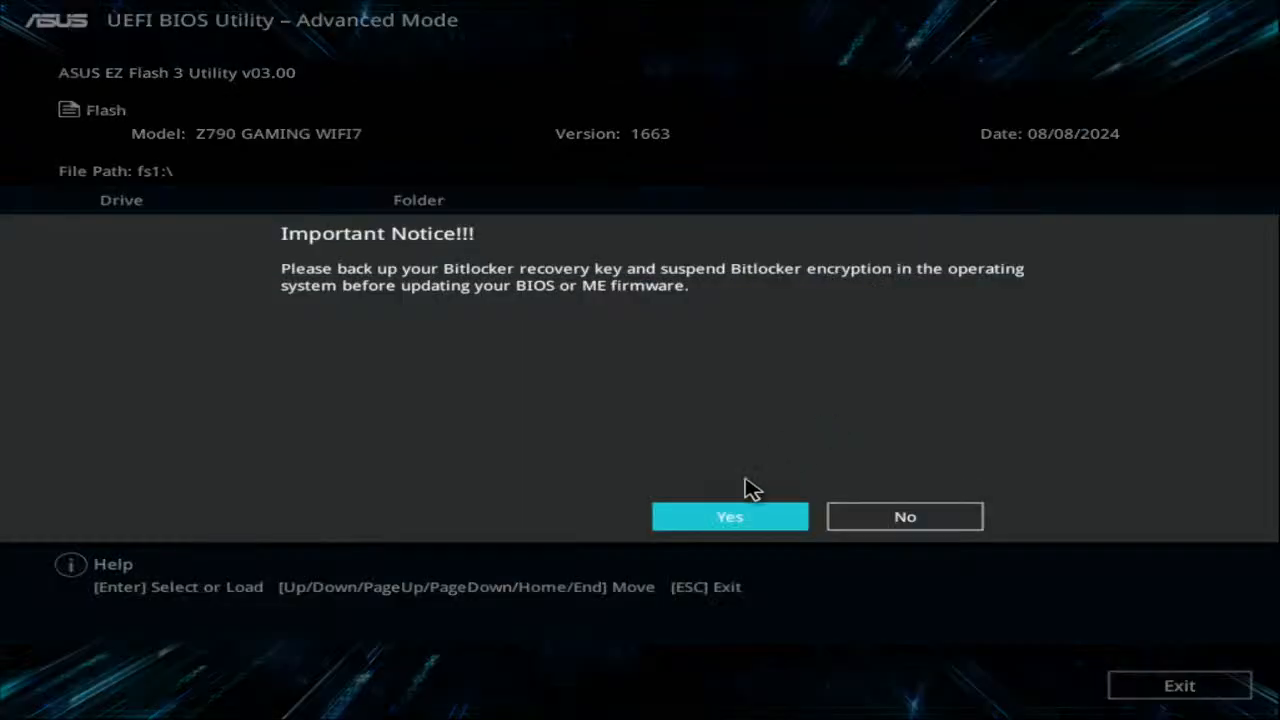
pyautogui.click(700, 517)
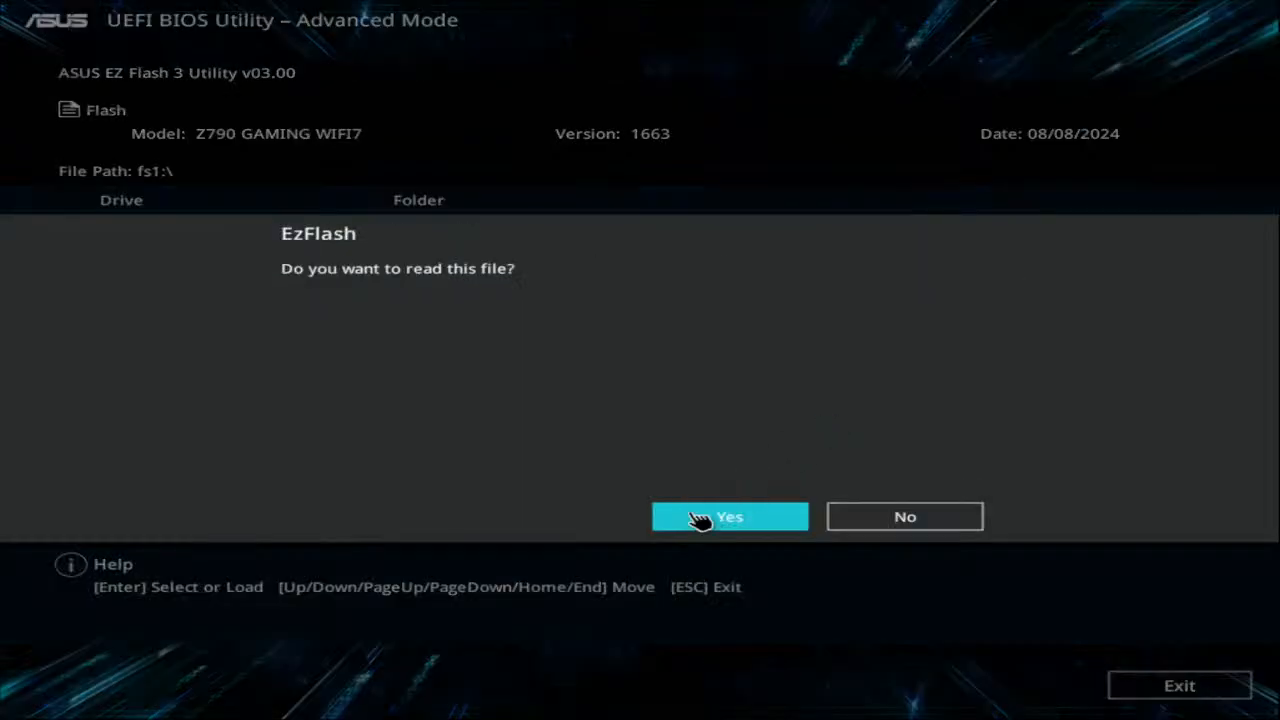
pyautogui.click(700, 517)
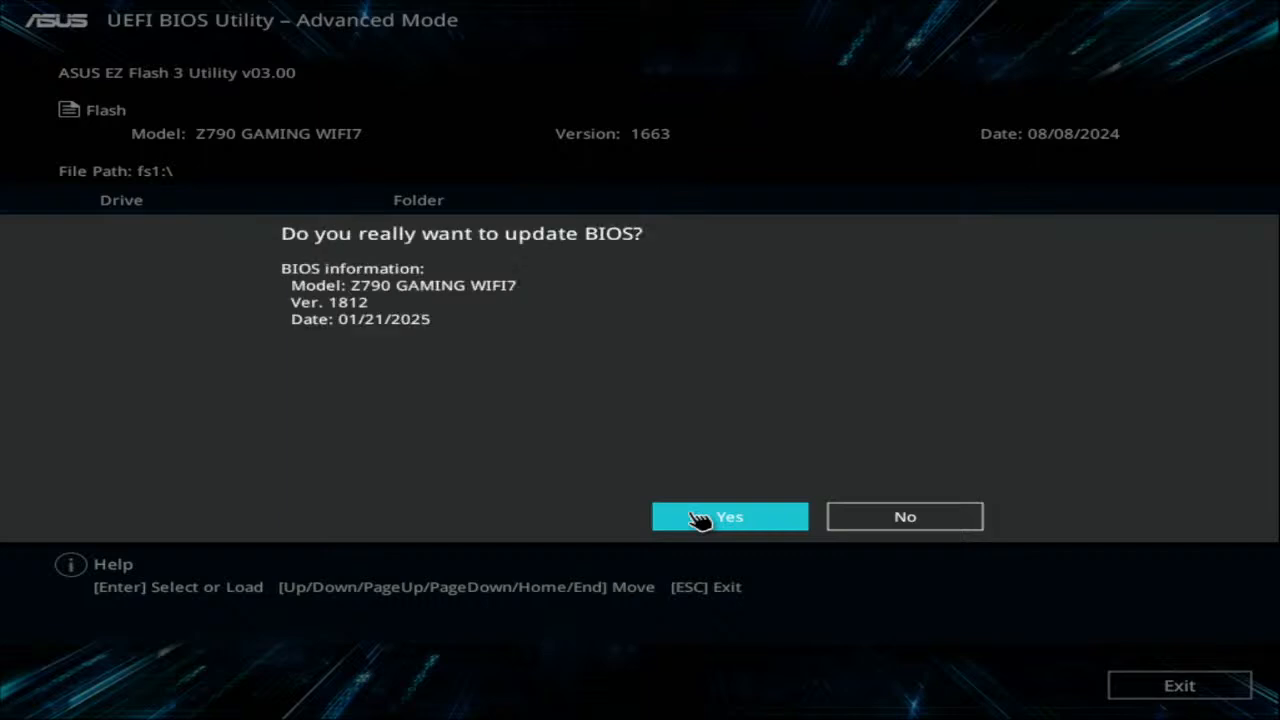
# Confirm the update so EZ Flash 3 flashes BIOS version 1812
pyautogui.click(700, 517)
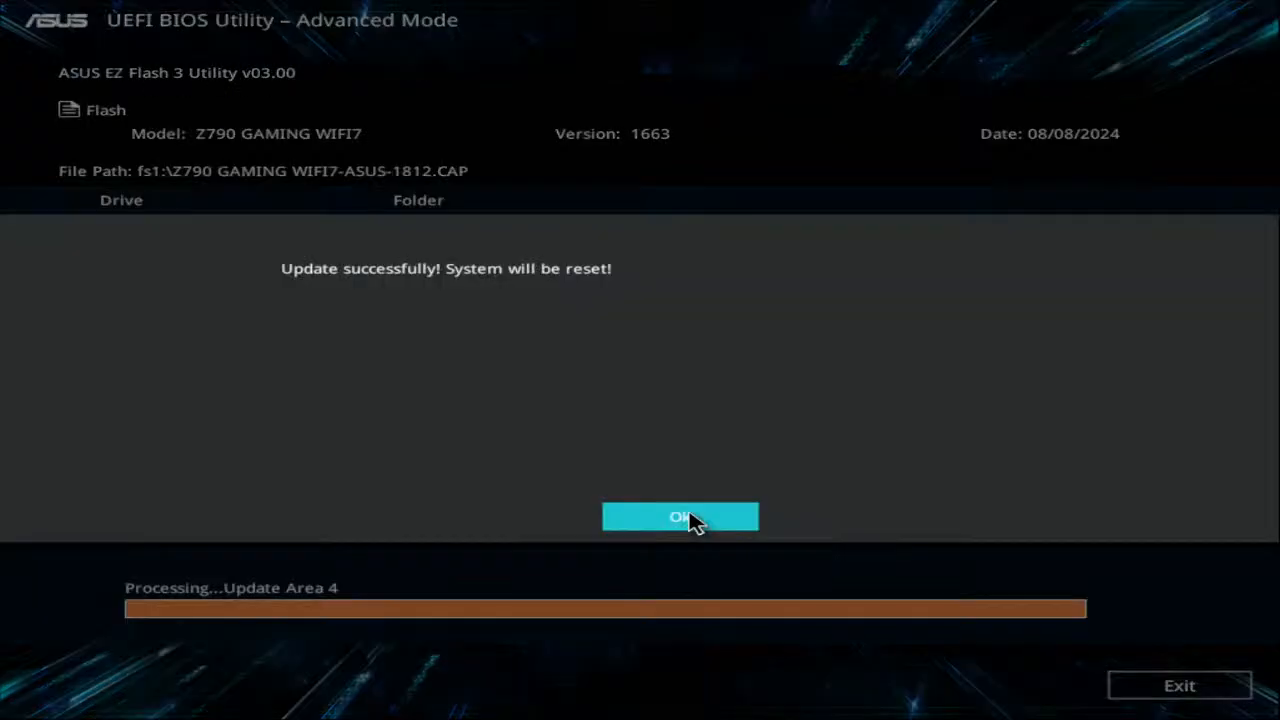
pyautogui.click(690, 513)
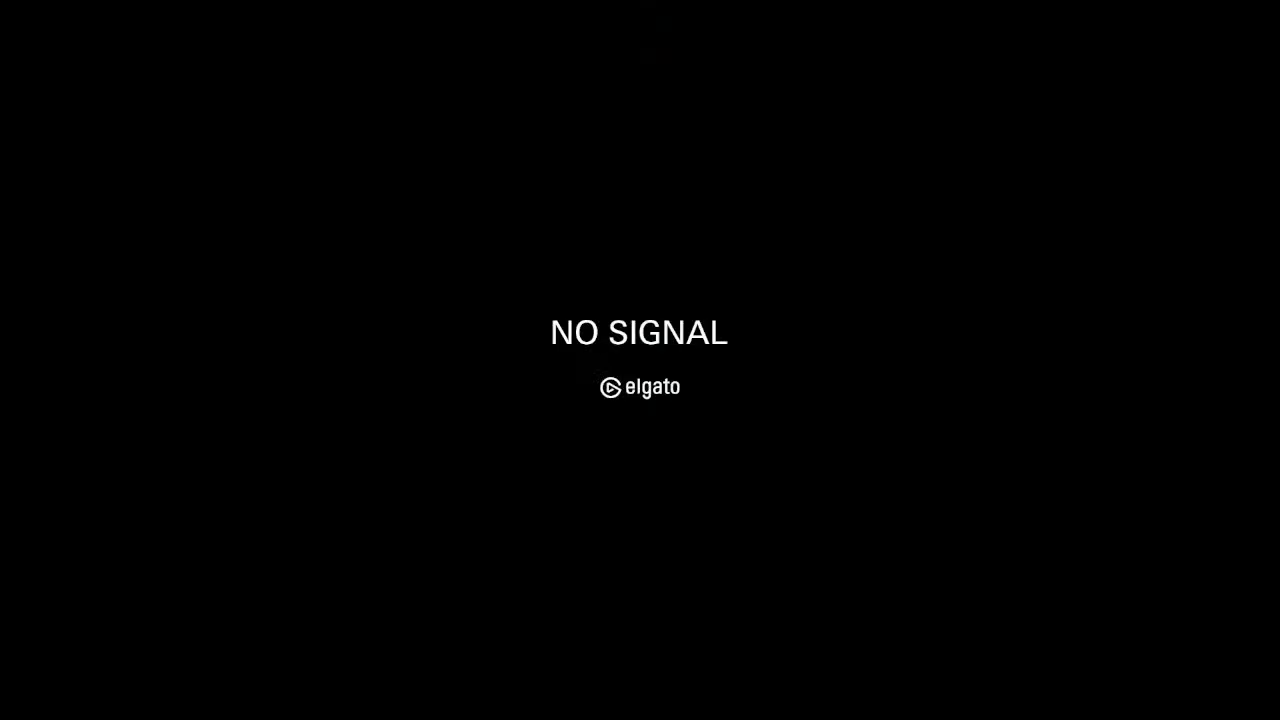
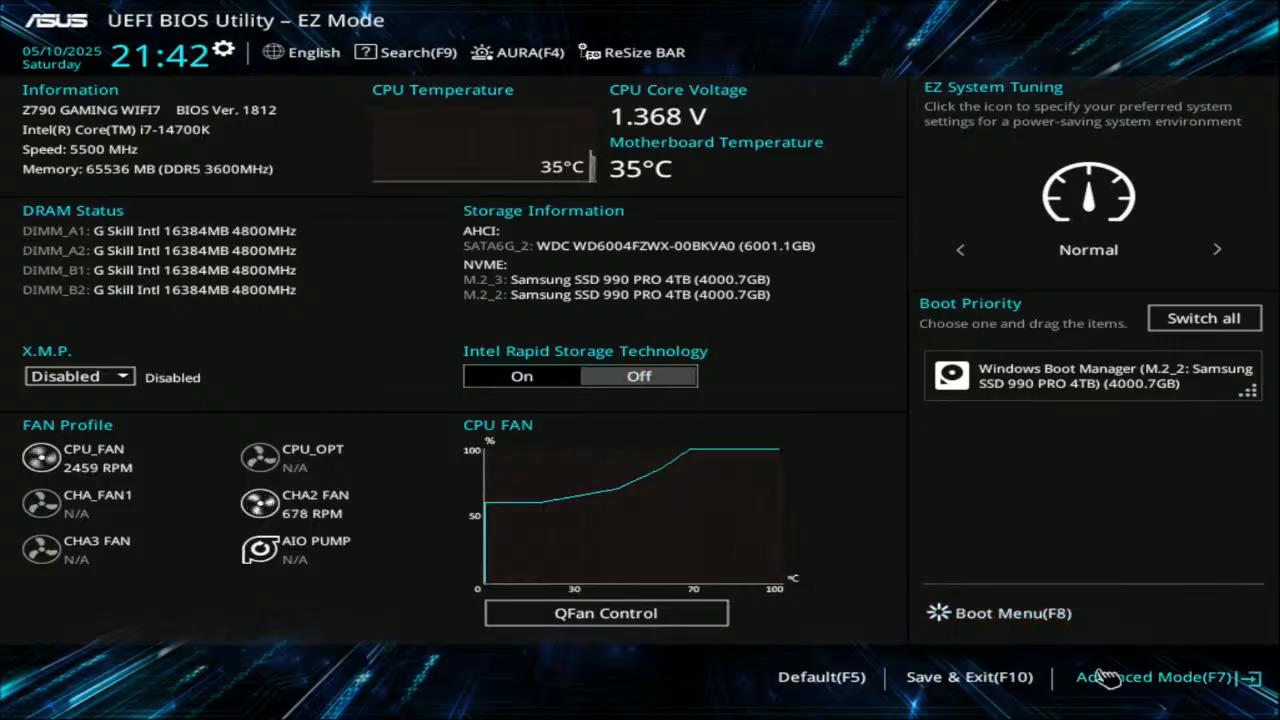
# Verify BIOS version 1812 in Advanced Mode, then go to the Advanced configuration list
pyautogui.click(1150, 677)
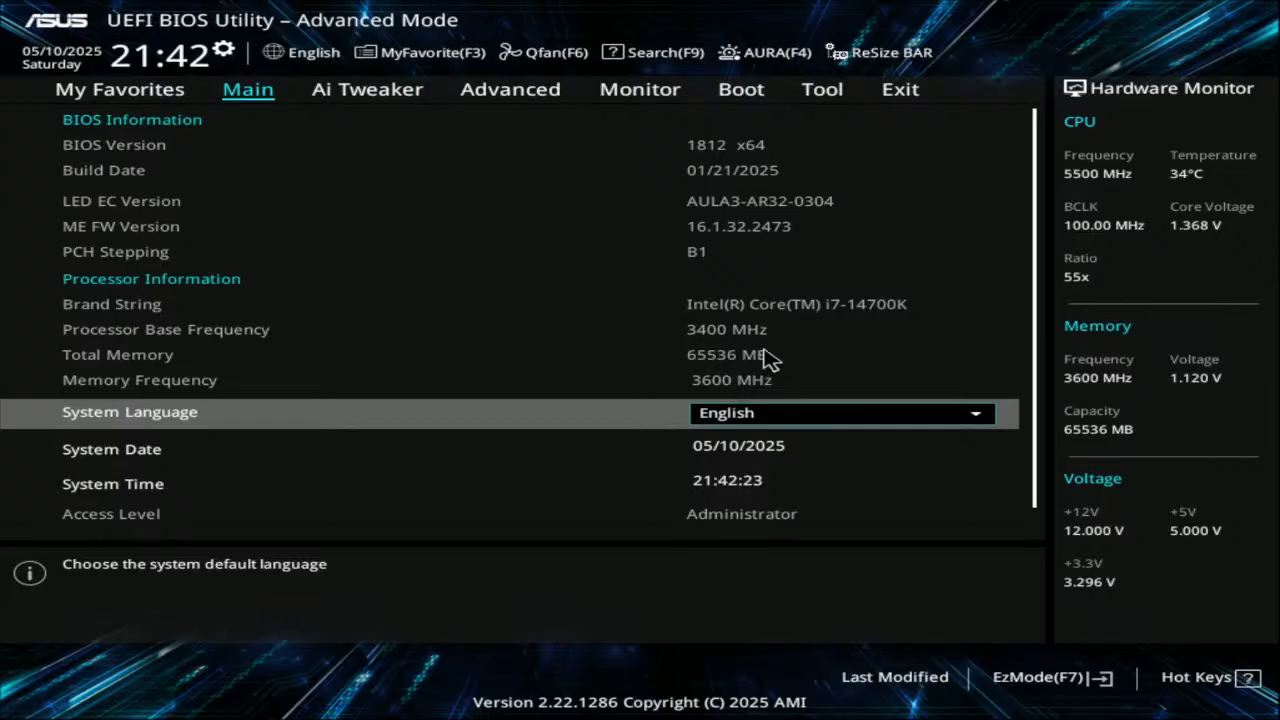
pyautogui.scroll(-3, 768, 347)
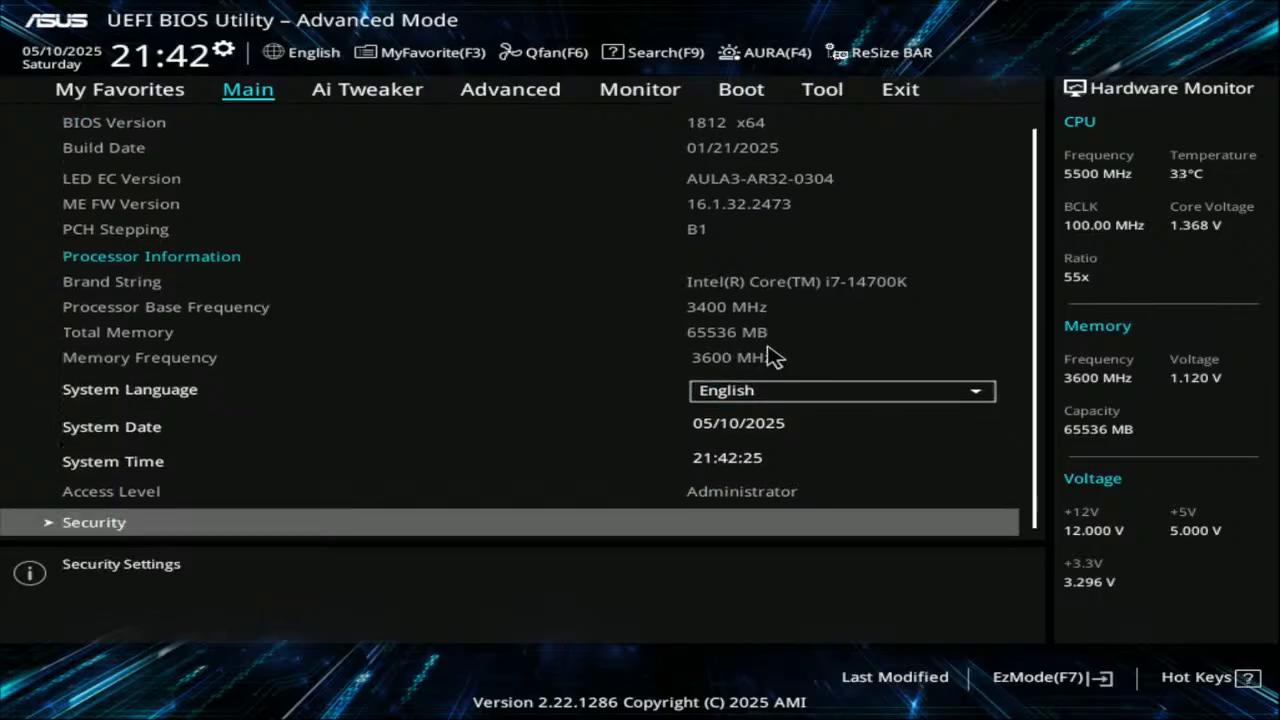
pyautogui.click(558, 98)
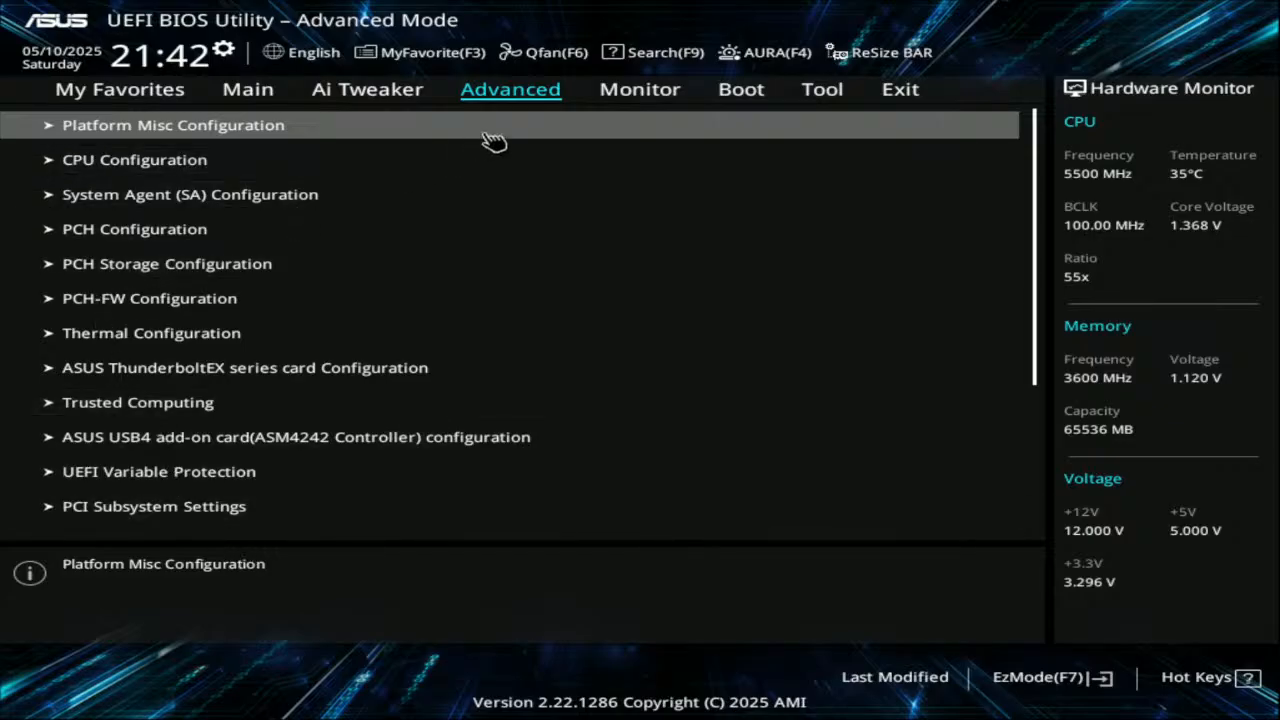
pyautogui.click(363, 92)
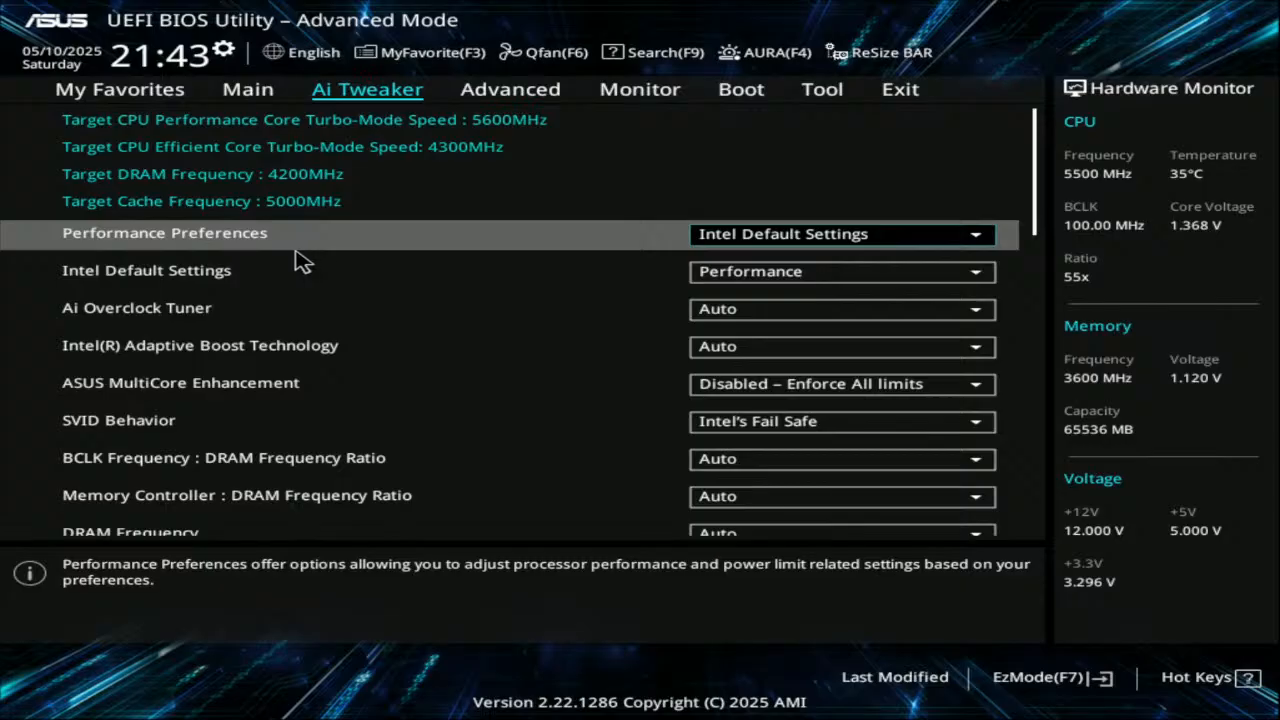
pyautogui.click(550, 97)
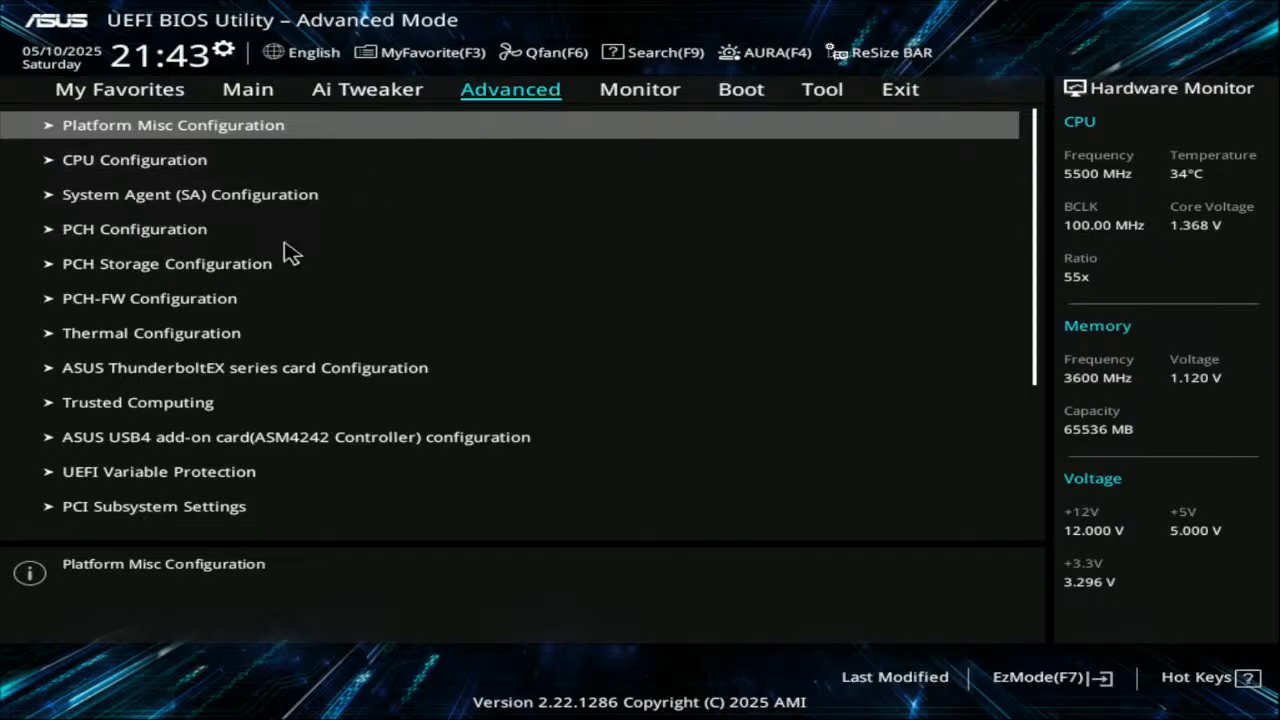
pyautogui.scroll(-13, 285, 252)
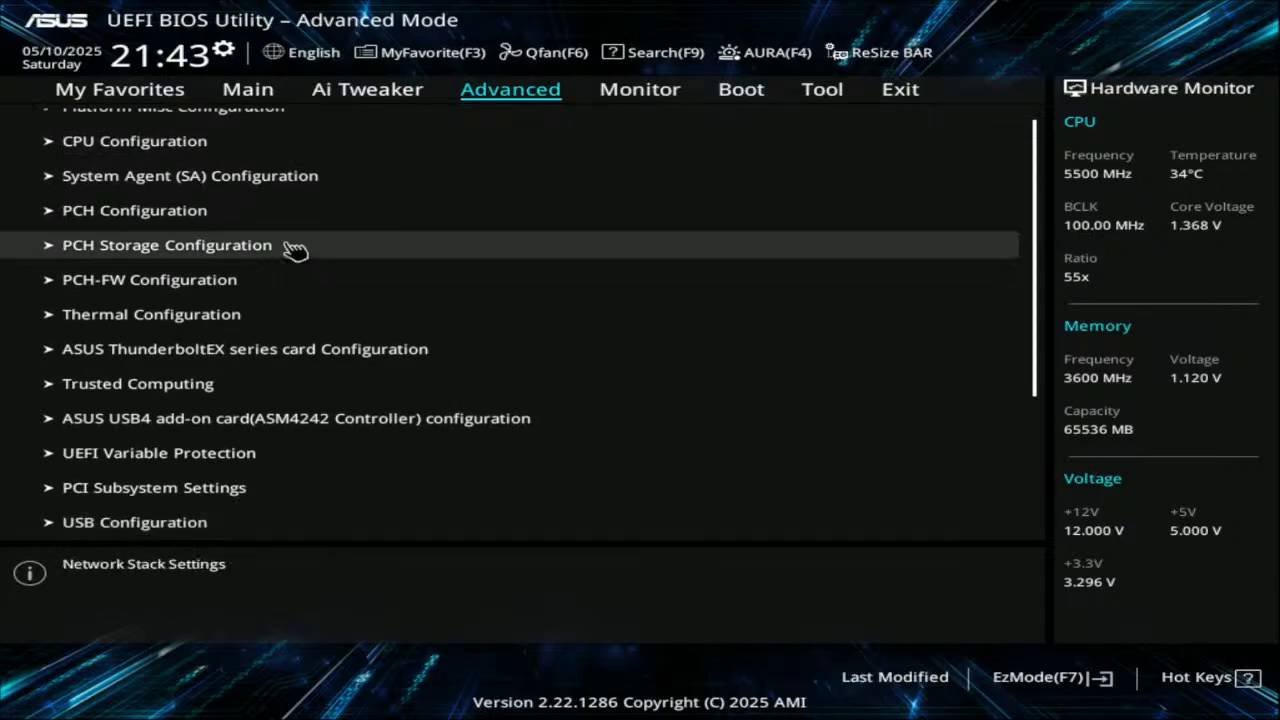
pyautogui.scroll(-4, 295, 250)
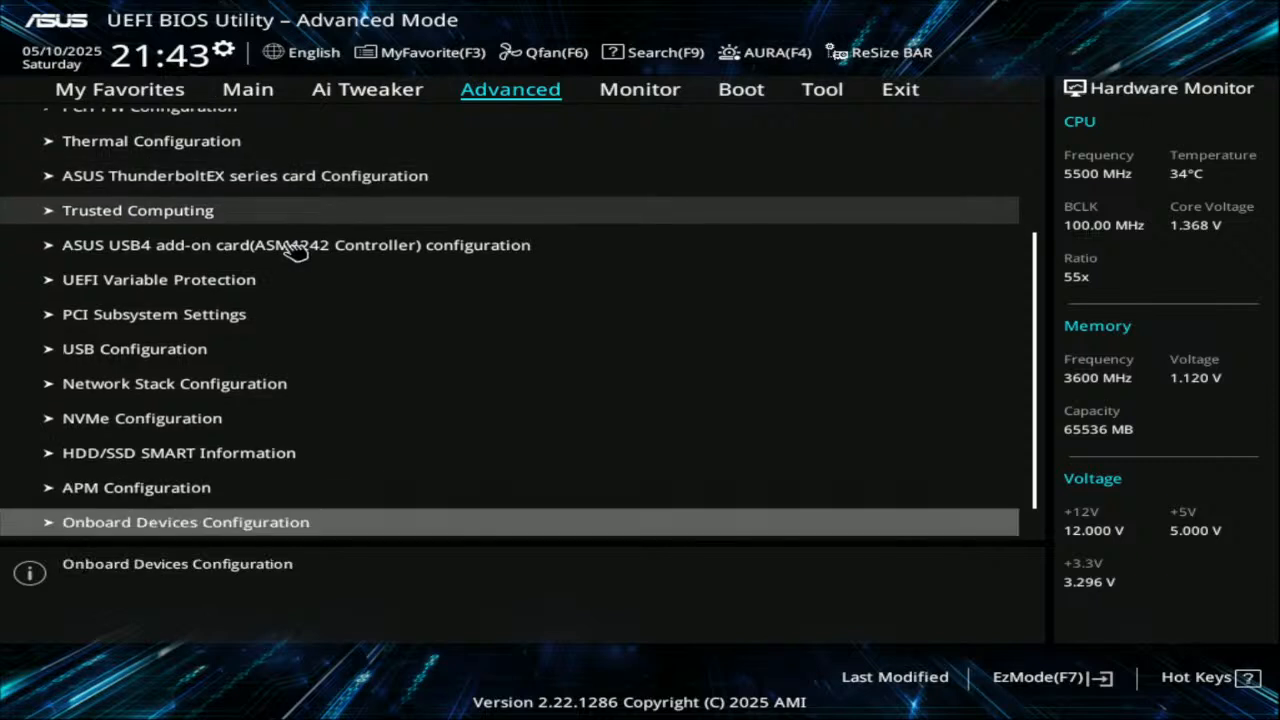
pyautogui.scroll(-1, 280, 237)
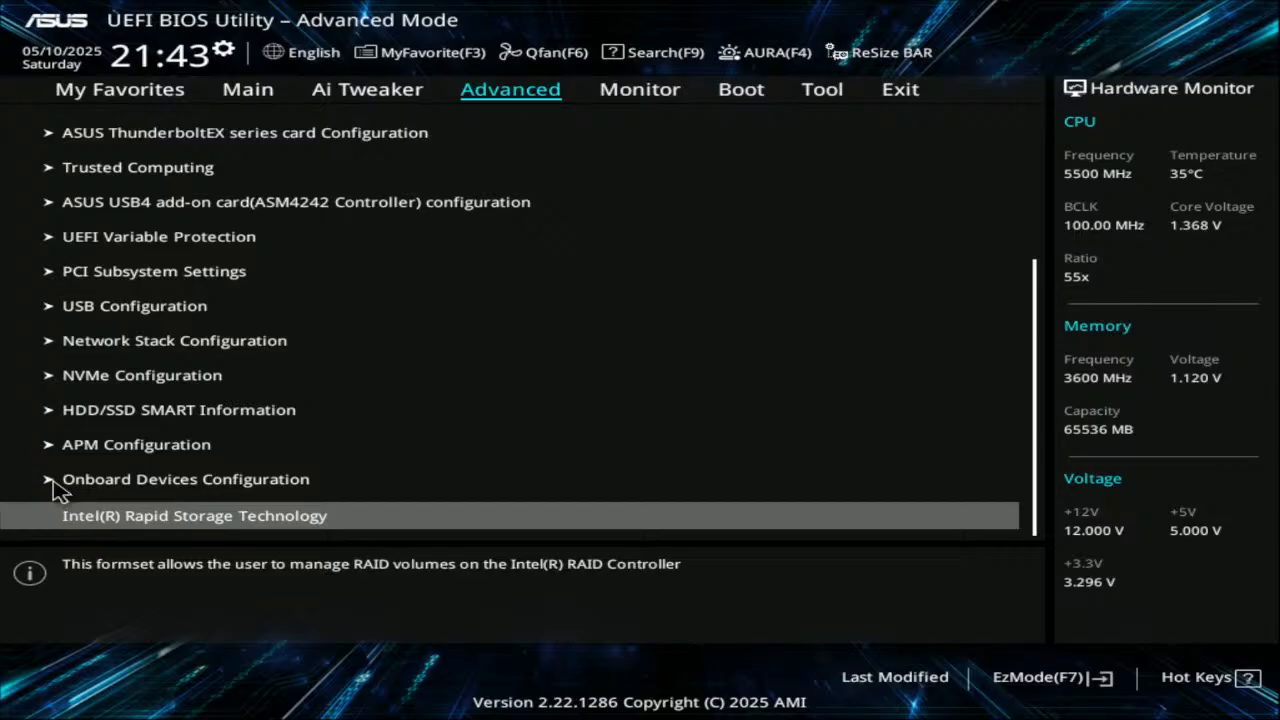
# Look over Onboard Devices Configuration, then return to the Main page showing BIOS 1812 details
pyautogui.click(137, 492)
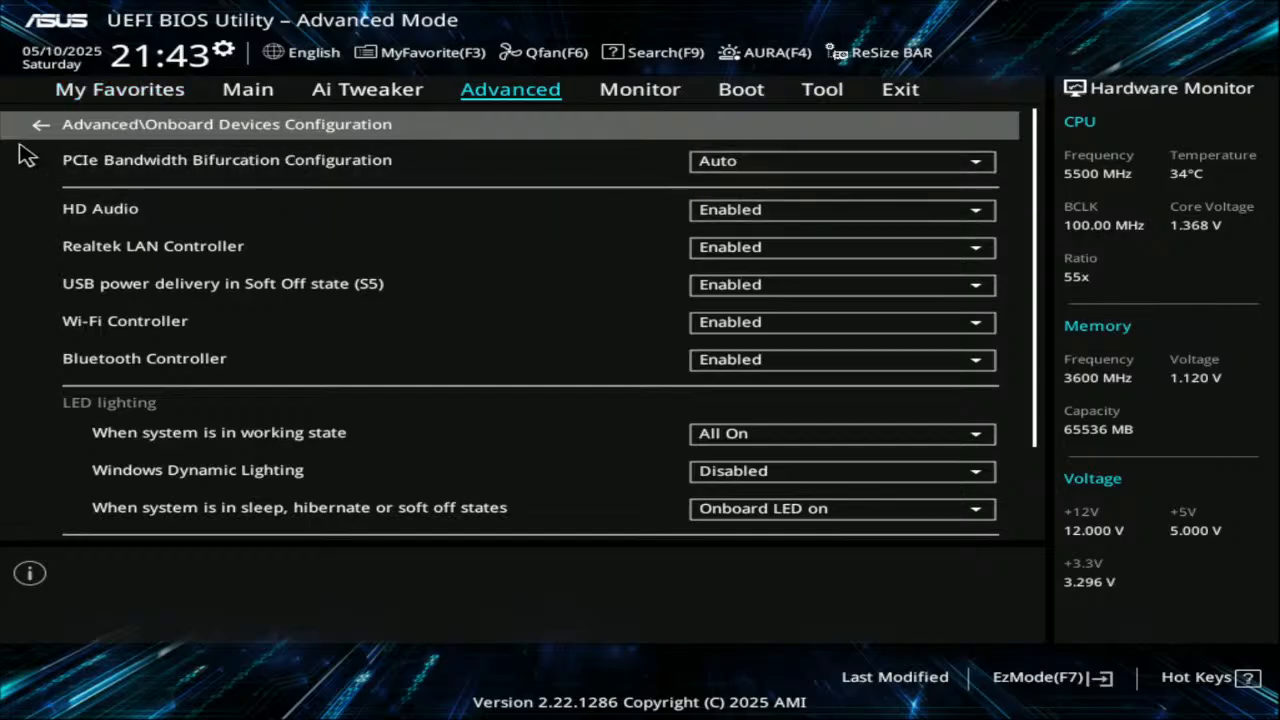
pyautogui.click(132, 135)
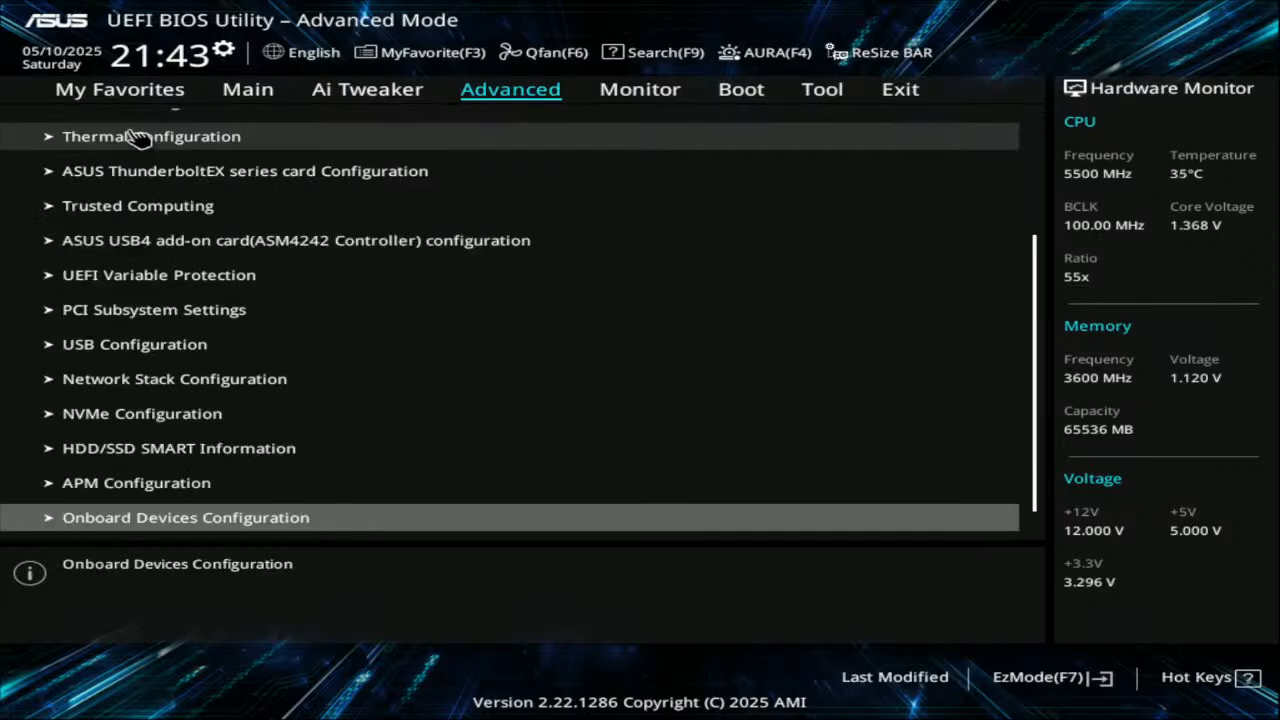
pyautogui.click(250, 93)
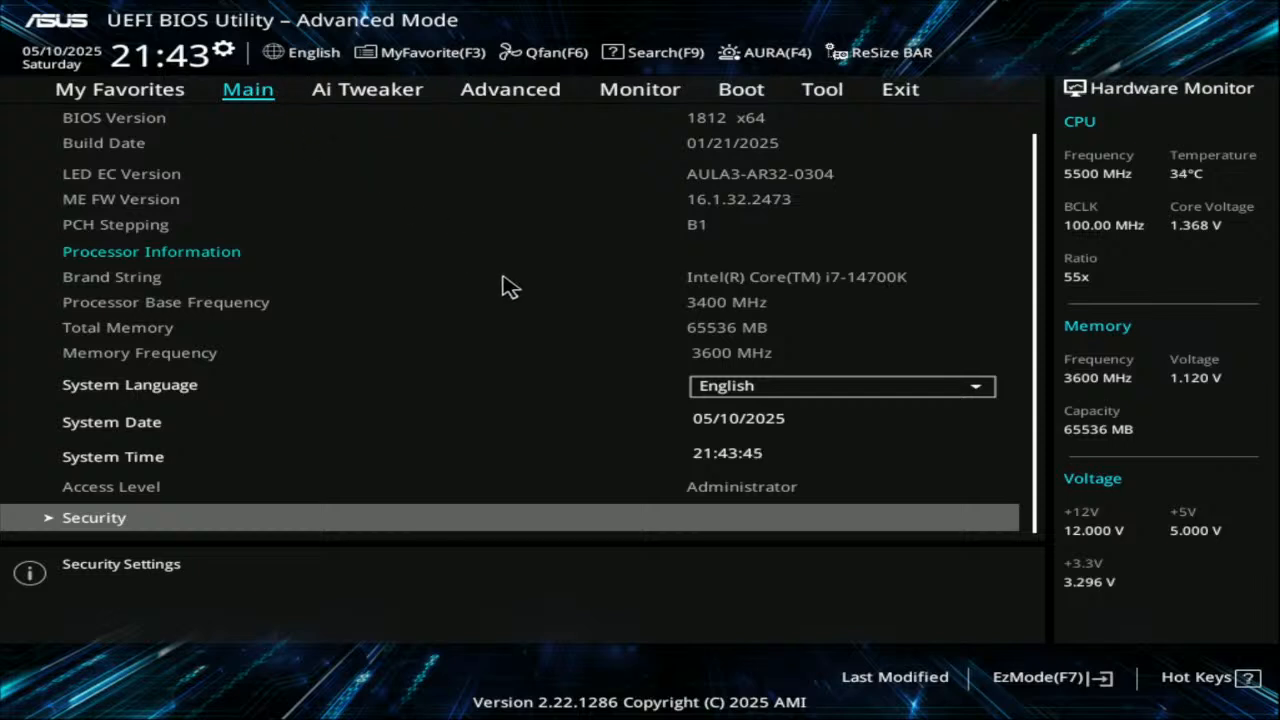
pyautogui.scroll(2, 511, 288)
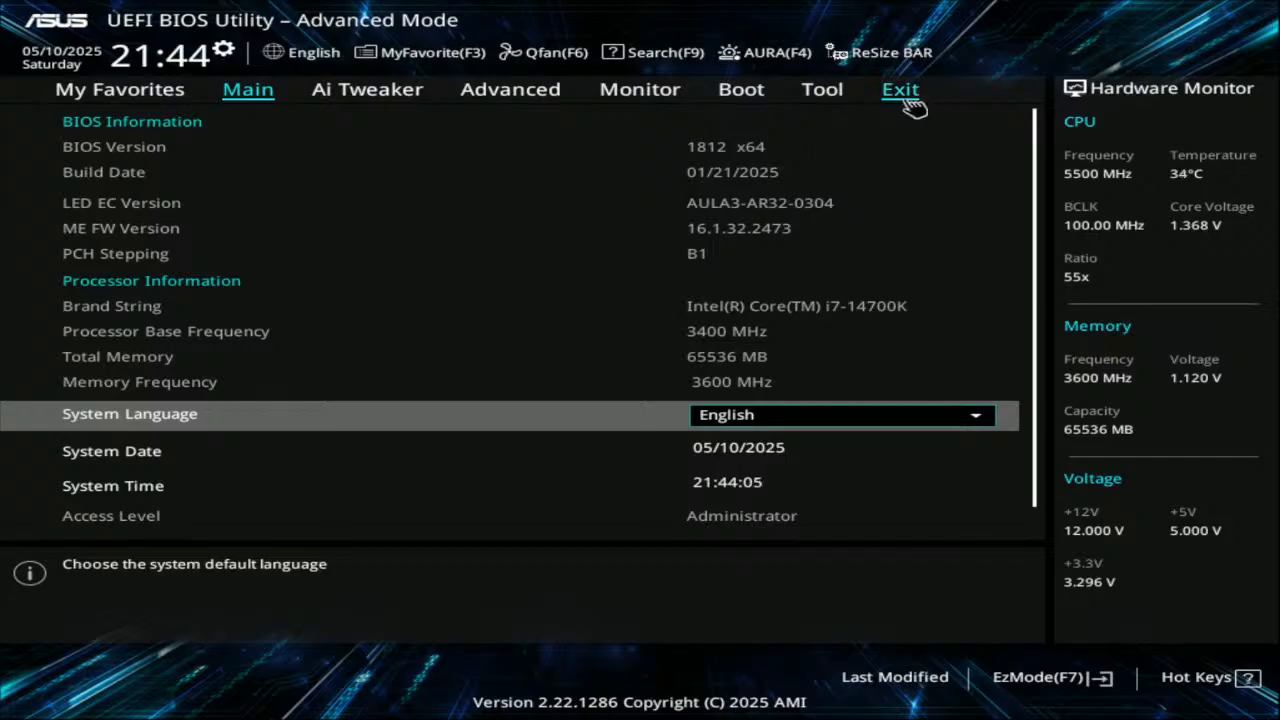
# Start Save Changes & Reset from Exit, then cancel it since nothing has changed yet
pyautogui.click(912, 100)
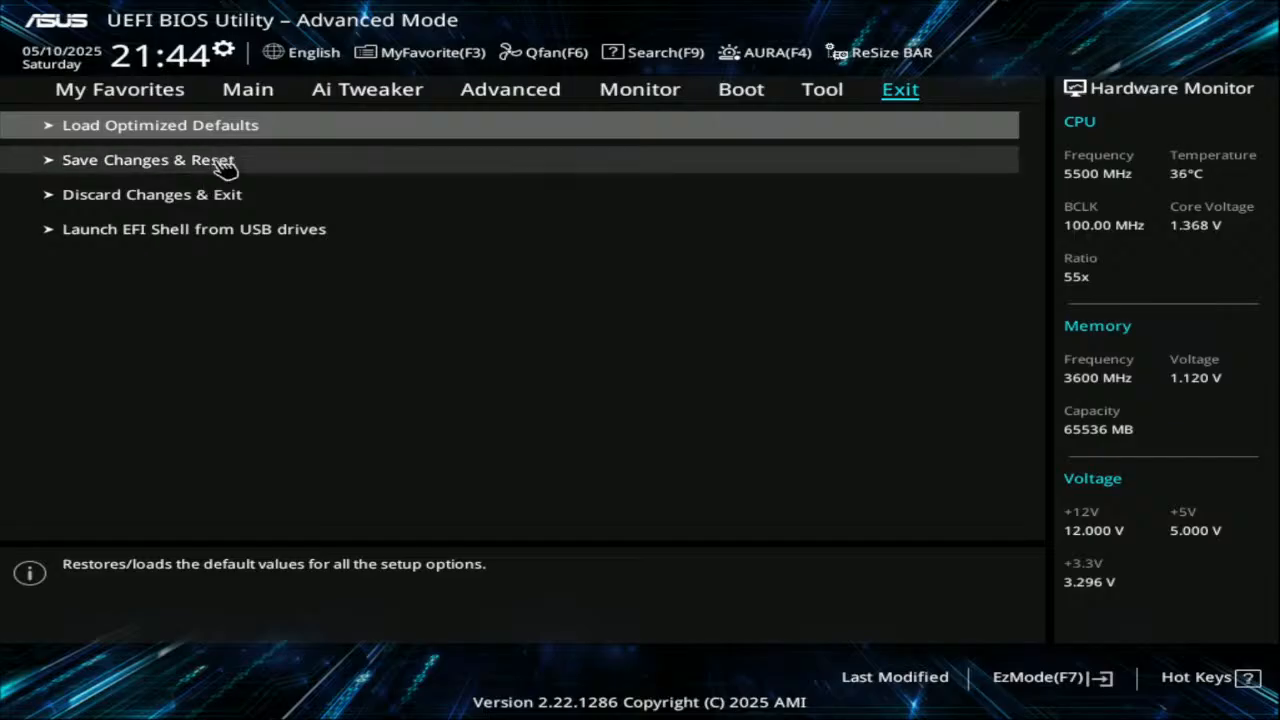
pyautogui.click(222, 163)
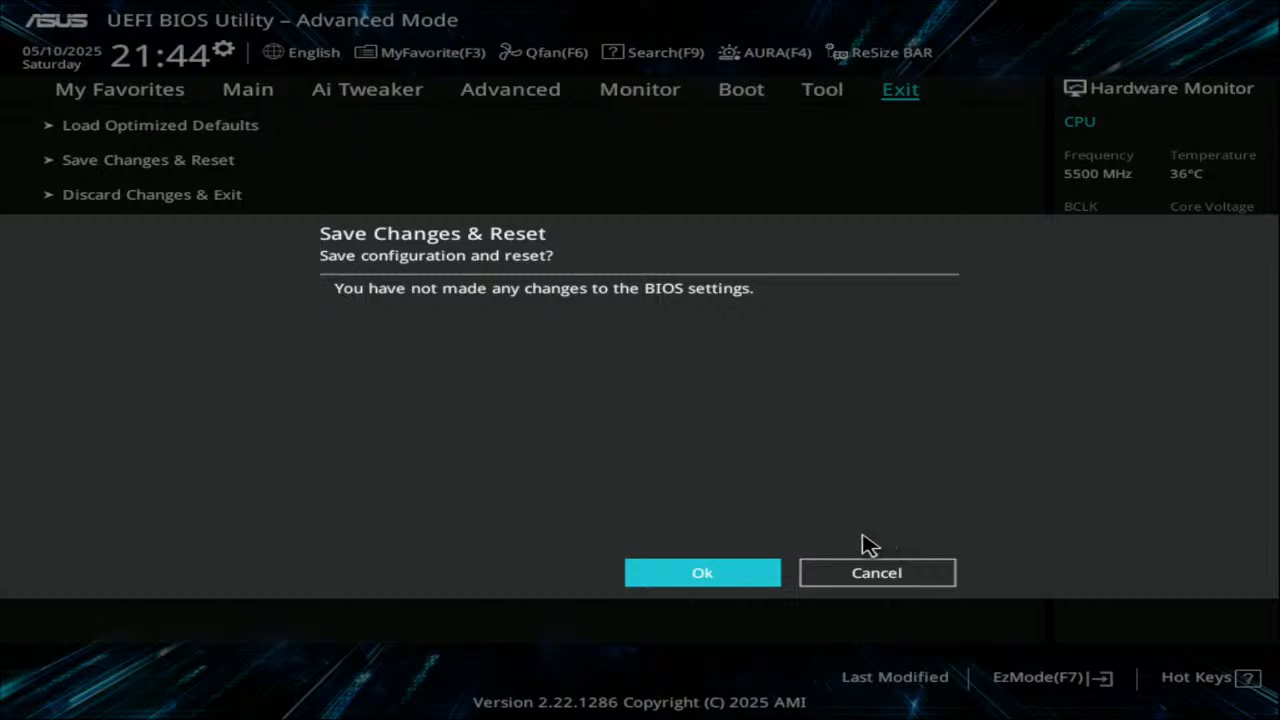
pyautogui.click(864, 580)
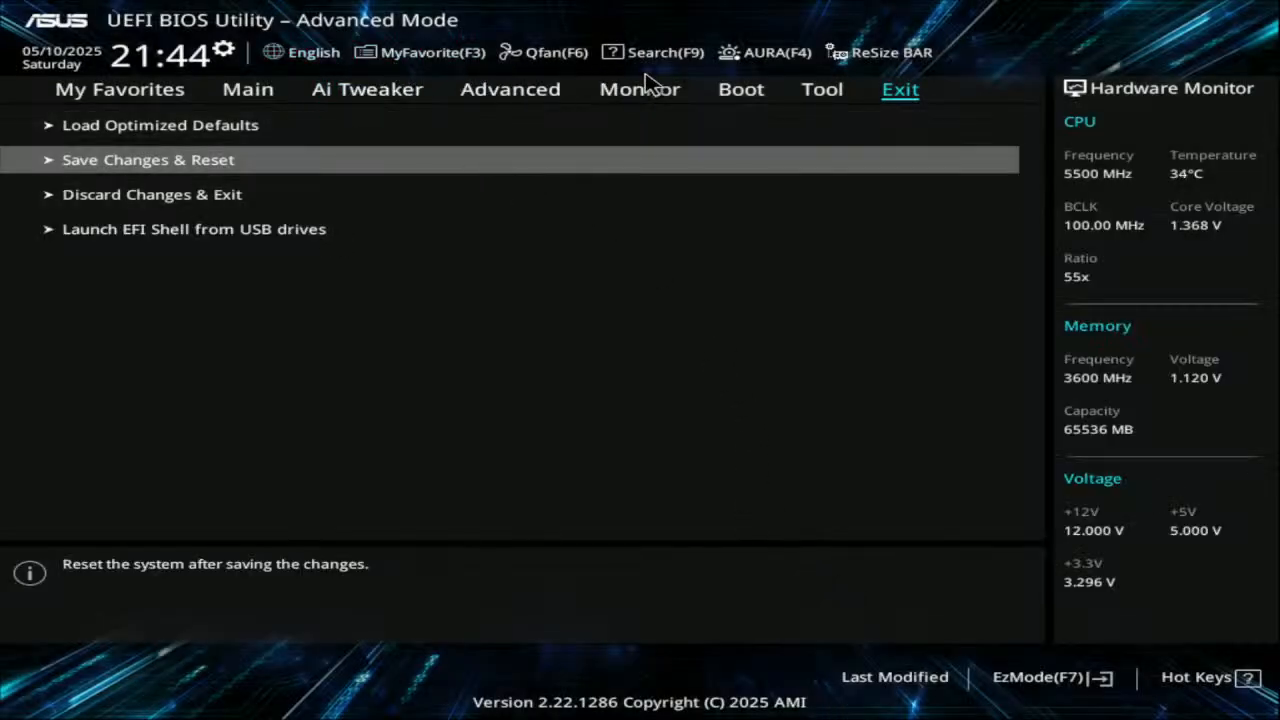
# Set the Aura LEDs to Aura Off, then save the change and reset
pyautogui.click(793, 60)
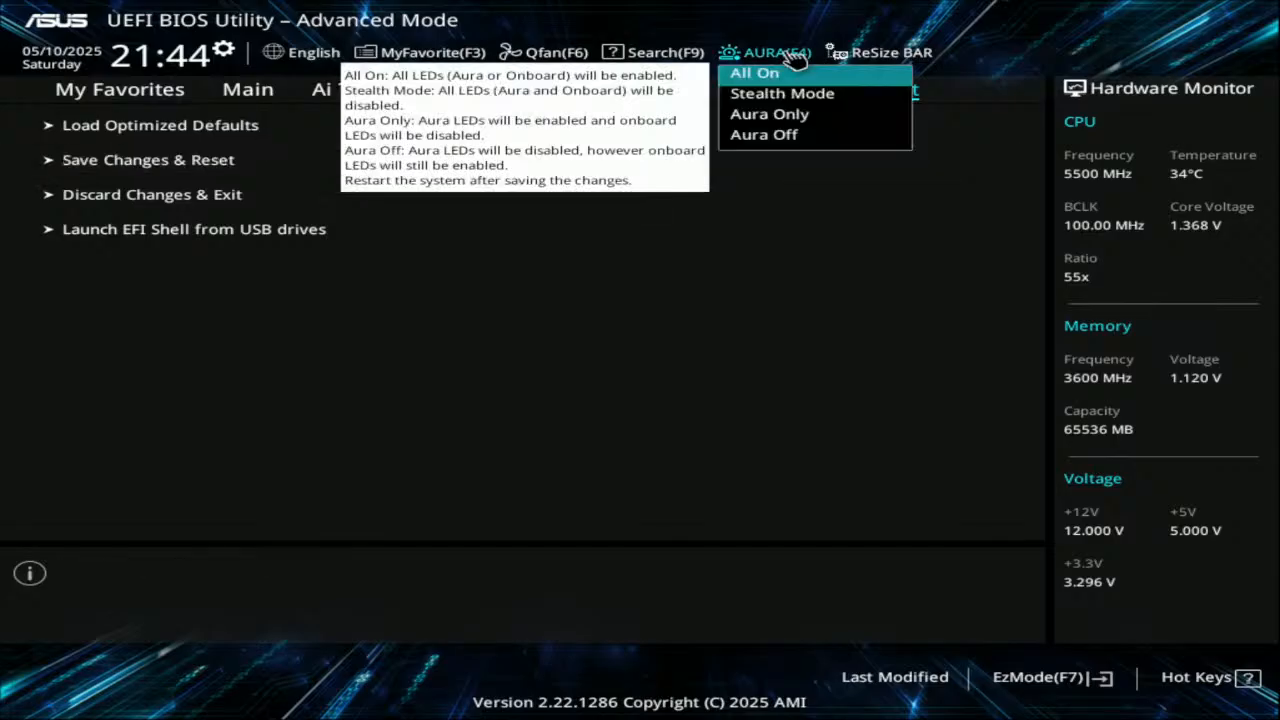
pyautogui.click(797, 140)
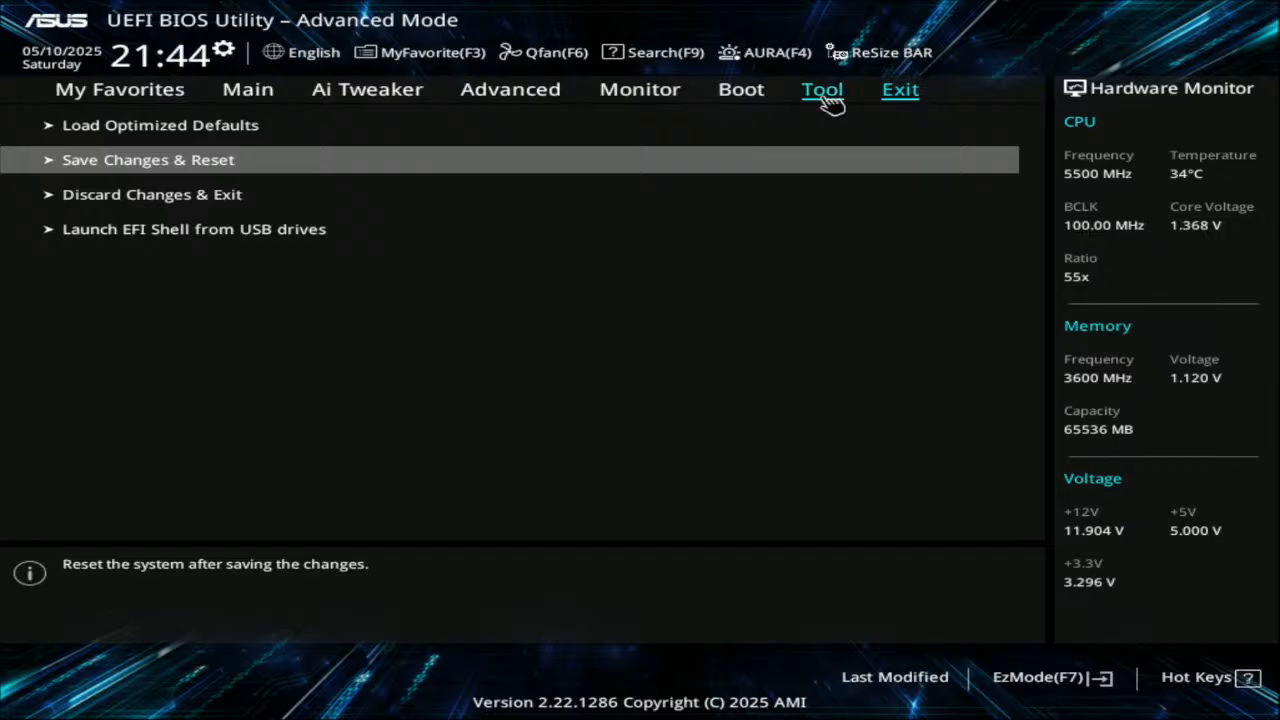
pyautogui.click(125, 162)
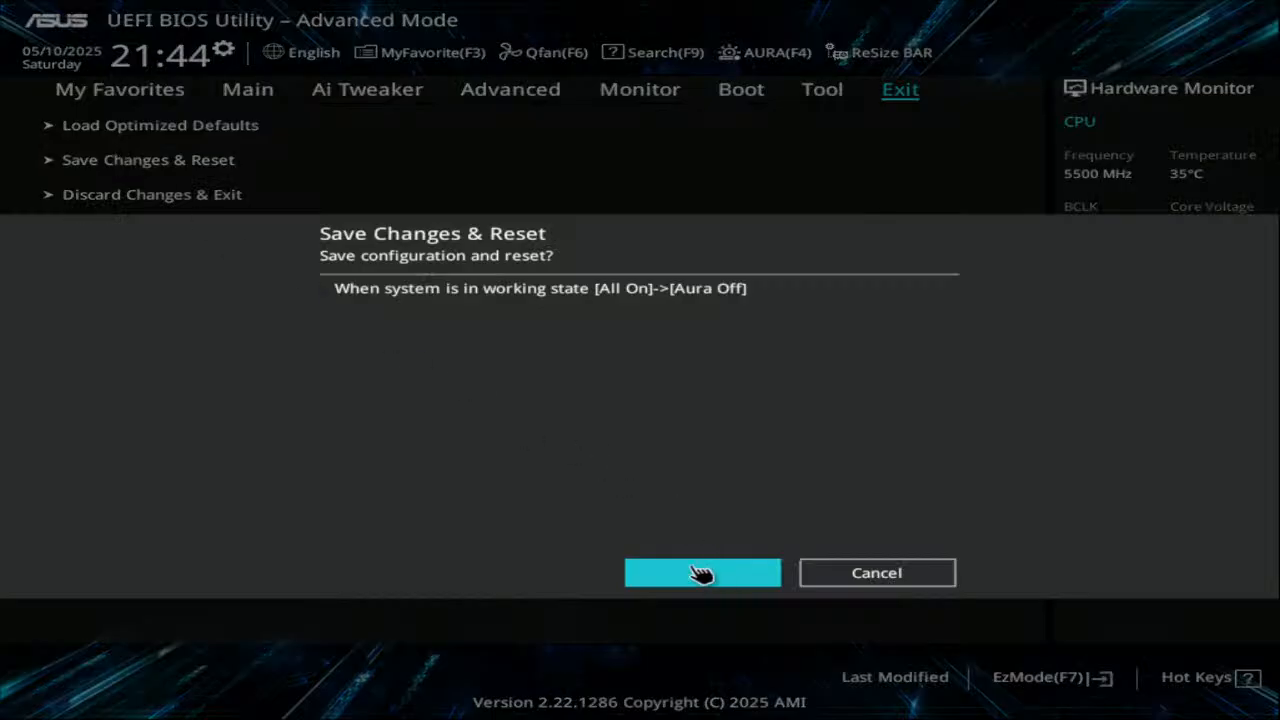
pyautogui.click(702, 573)
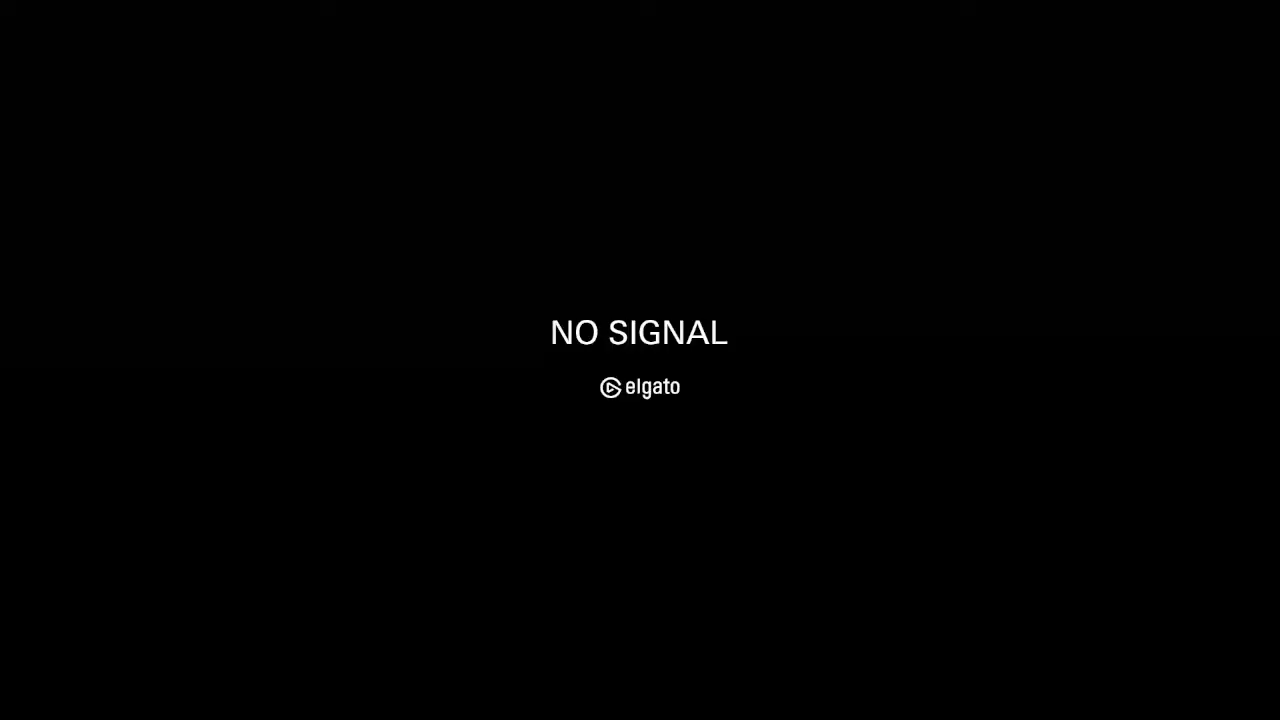
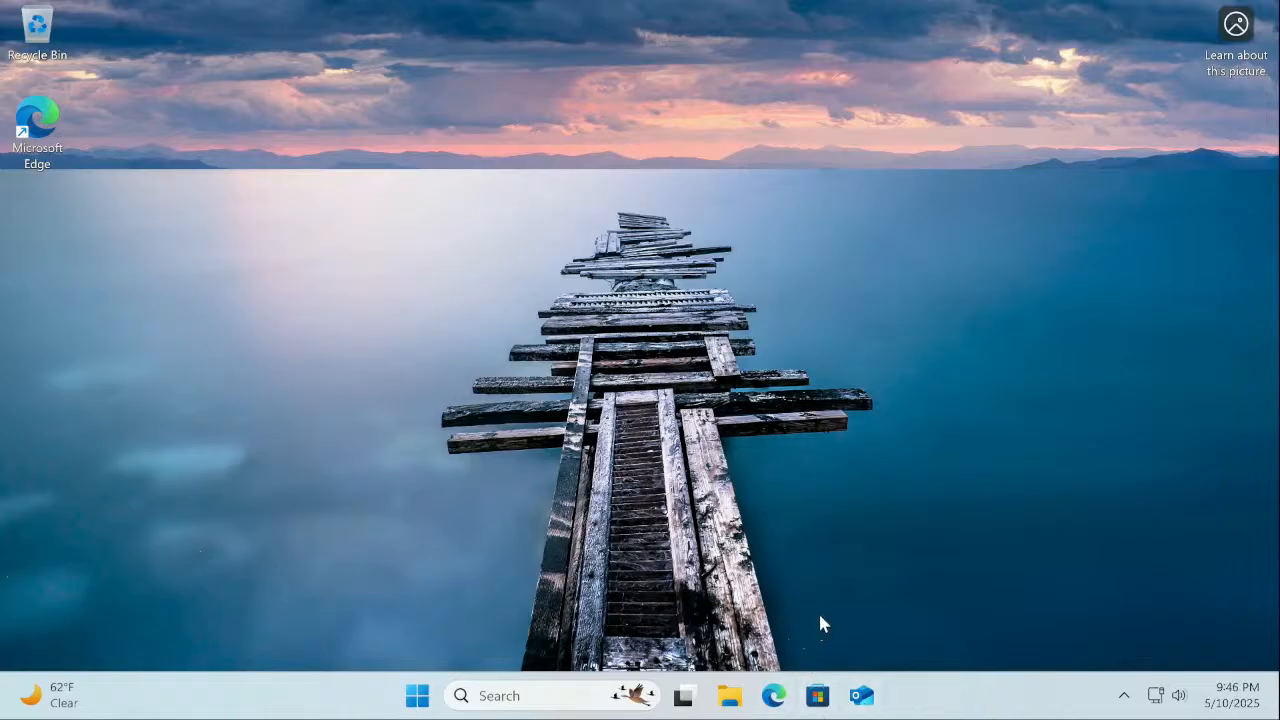
# Launch Edge and close the 'What's new in Microsoft Edge' tab, leaving only the MSN page
pyautogui.click(773, 695)
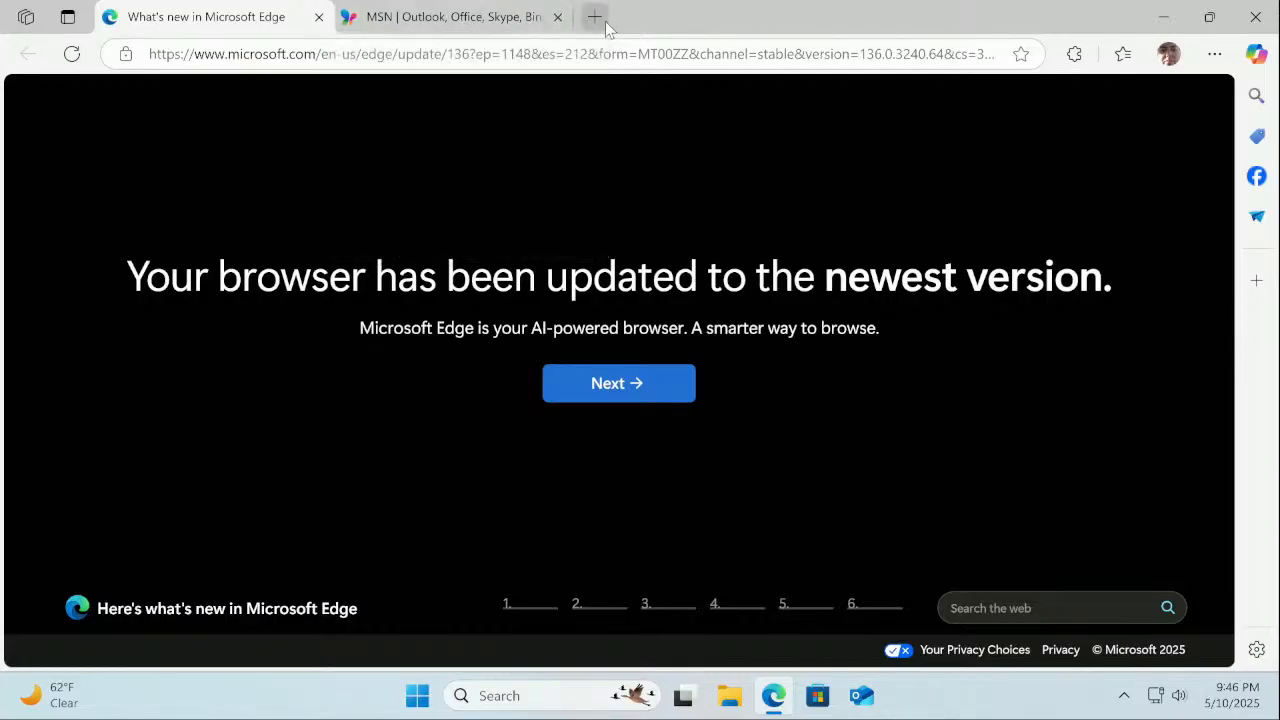
pyautogui.click(328, 22)
pyautogui.click(320, 18)
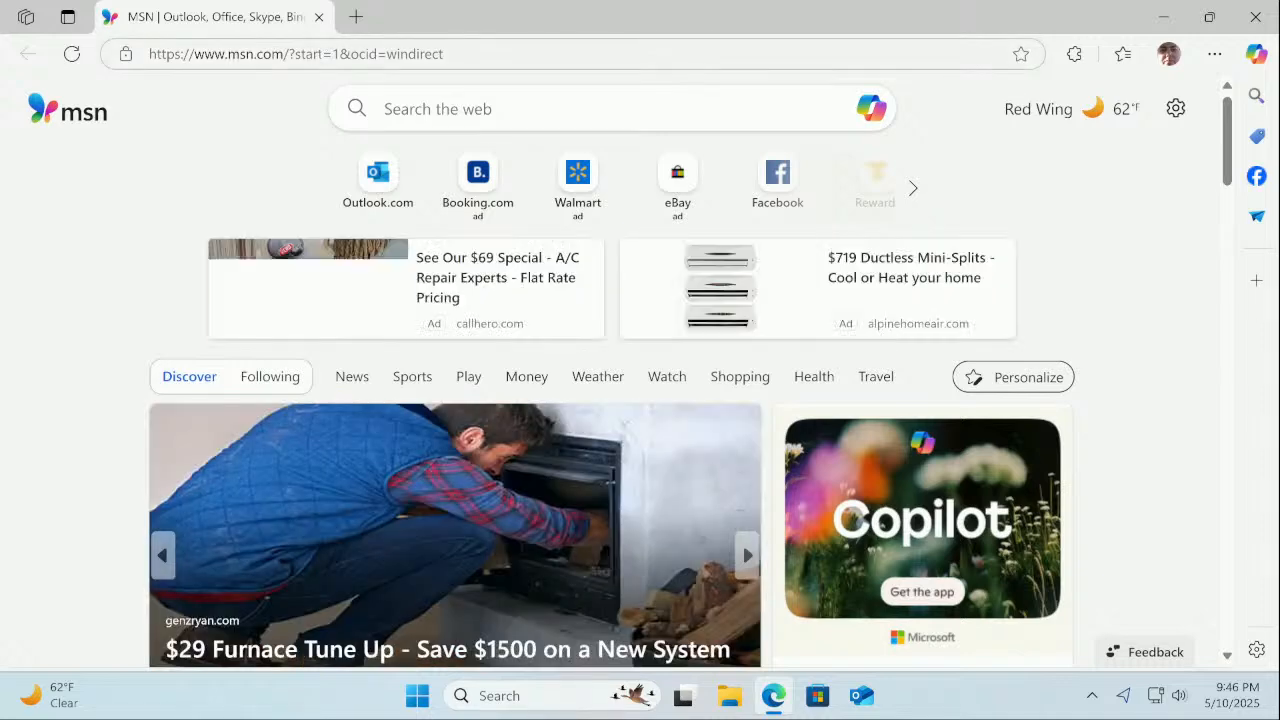
pyautogui.click(327, 58)
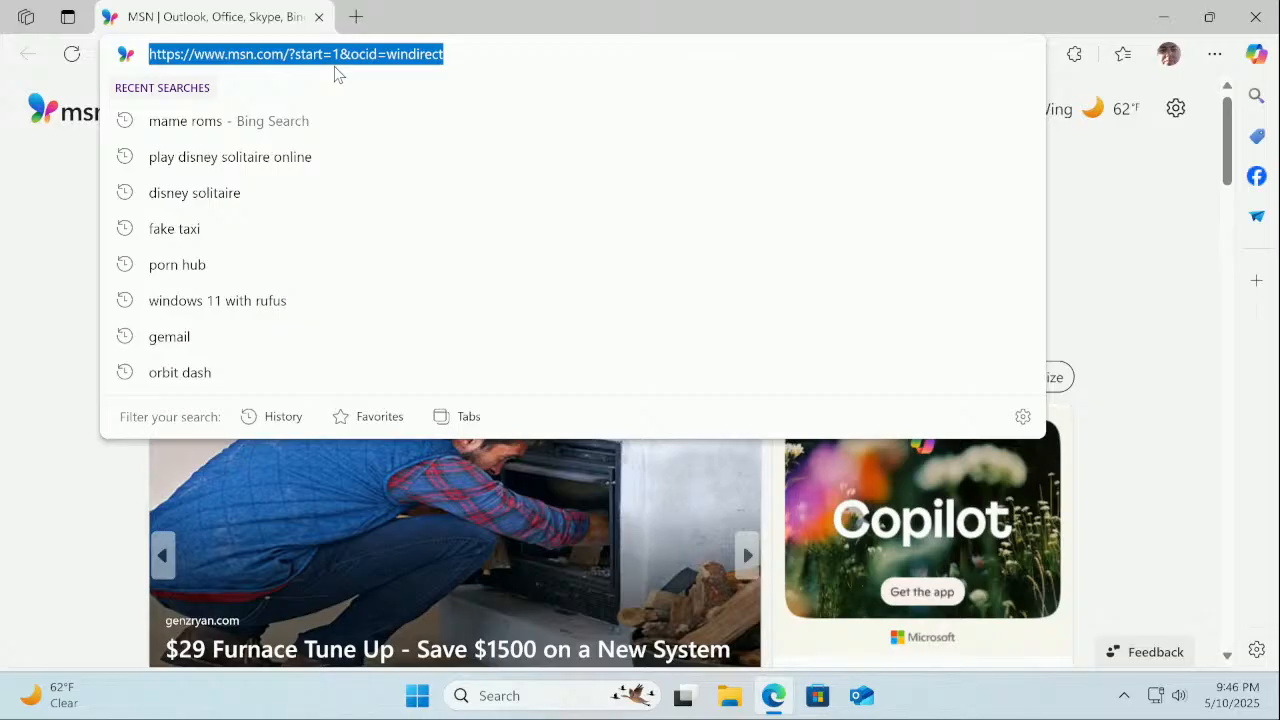
# Go to the ASUS website and open the Support Download Center
pyautogui.write('a')
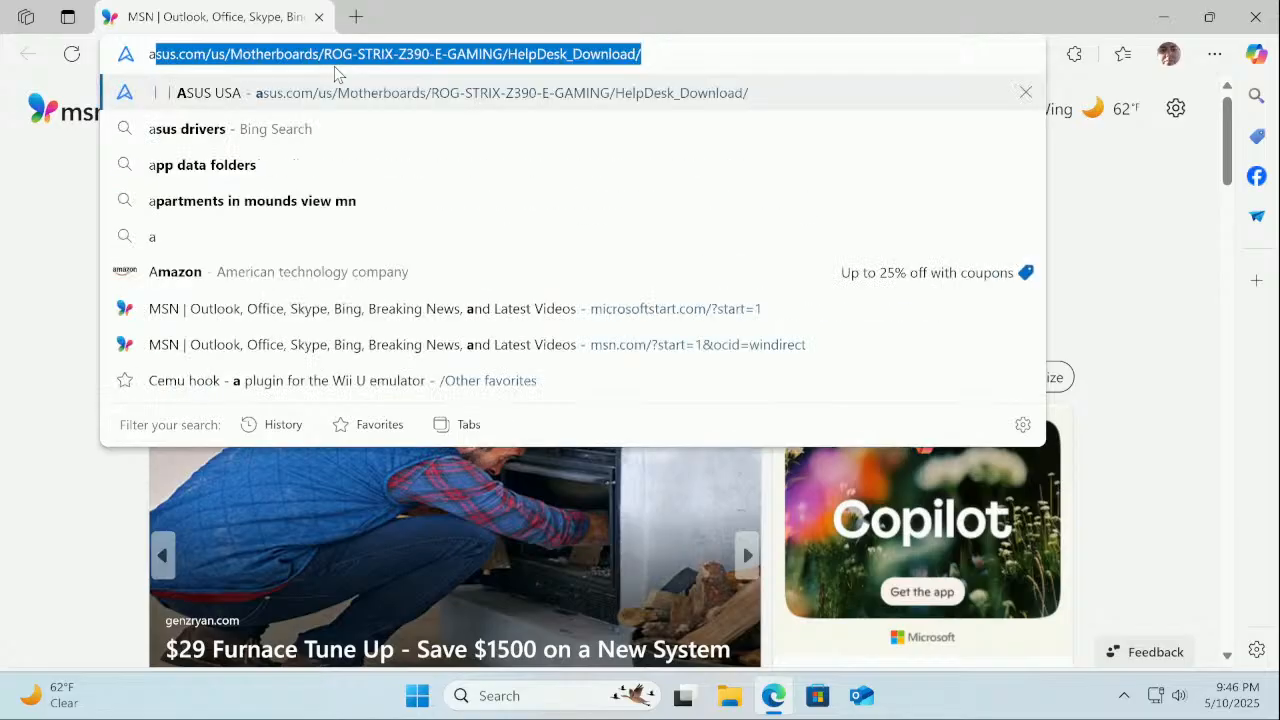
pyautogui.press('Return')
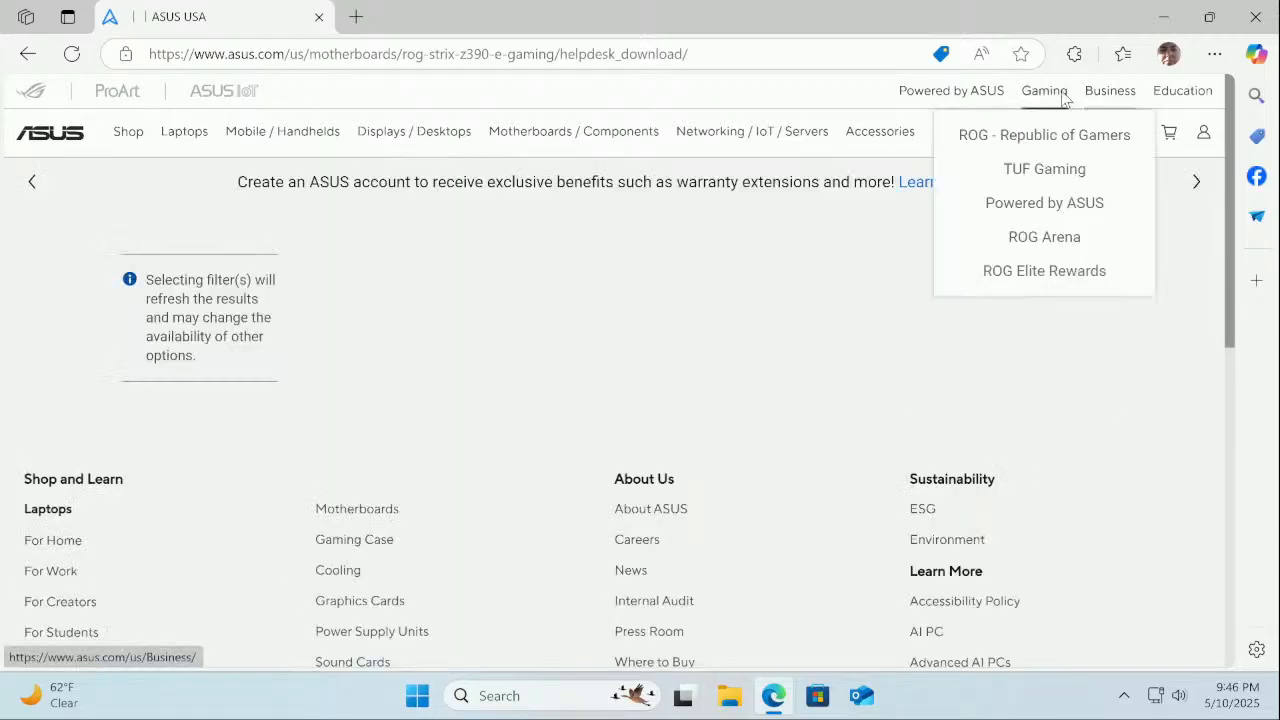
pyautogui.moveTo(1036, 165)
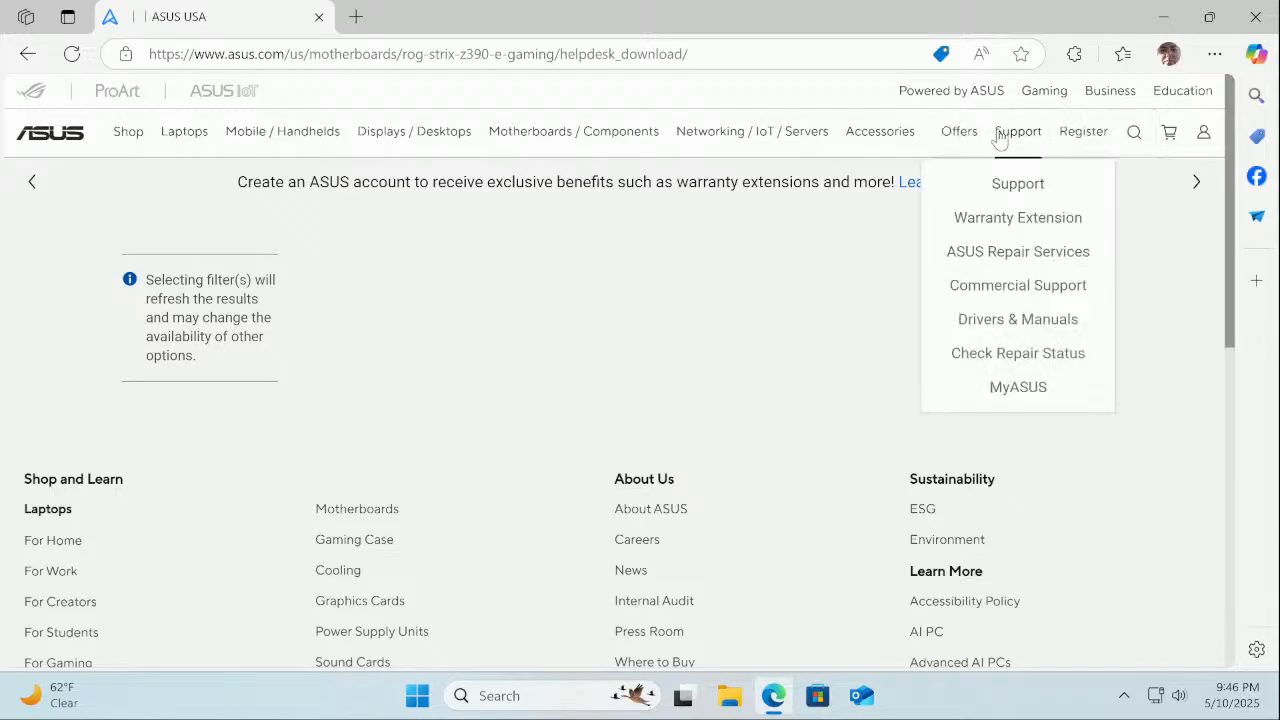
pyautogui.click(1019, 185)
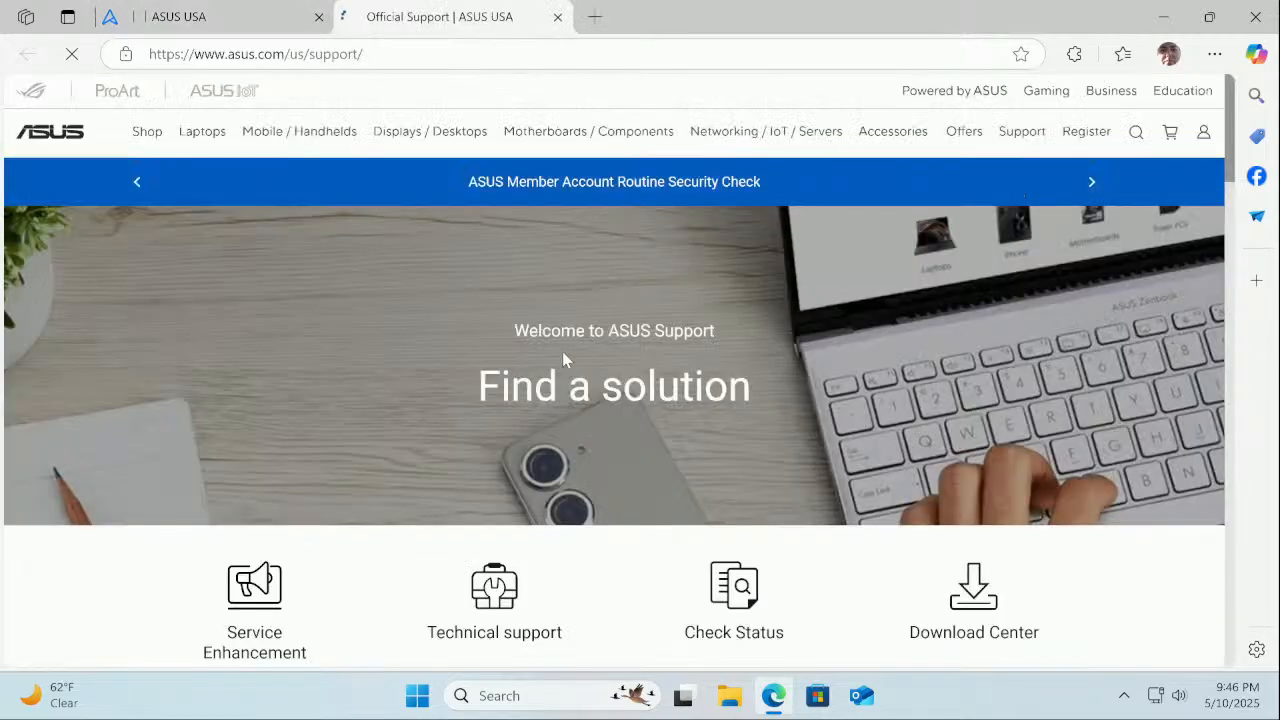
pyautogui.scroll(-1, 560, 380)
pyautogui.click(1003, 503)
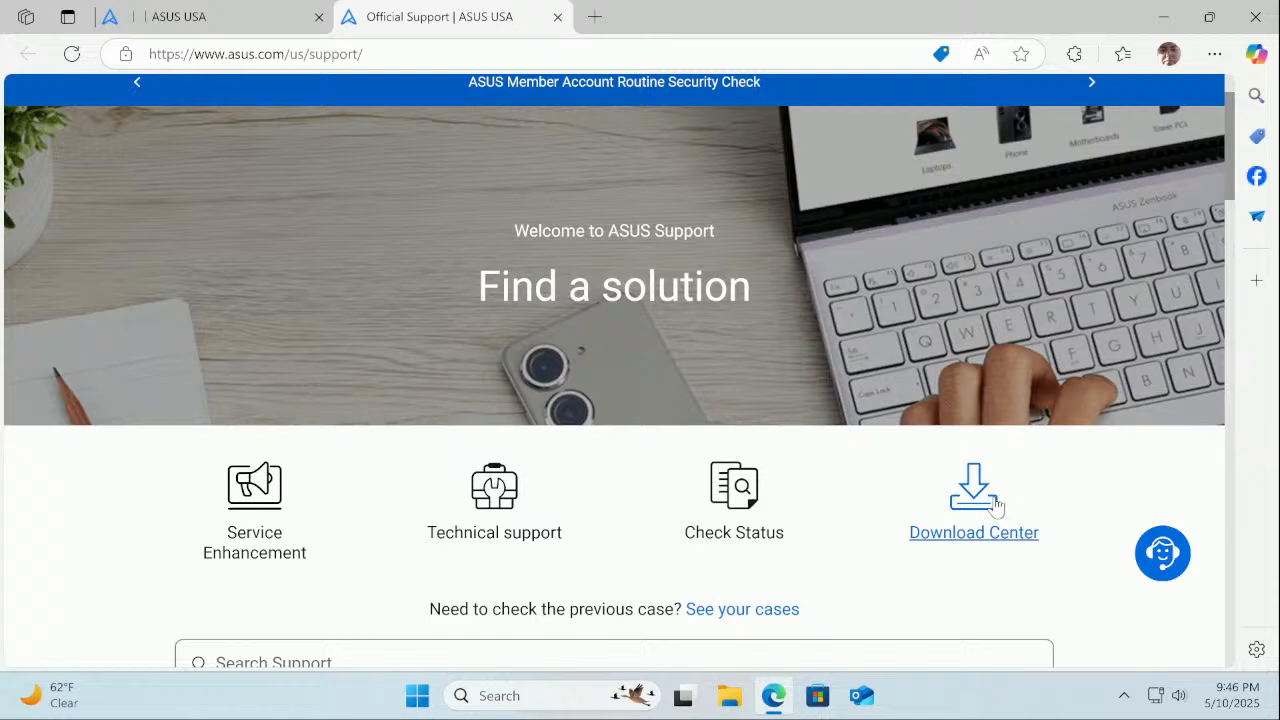
pyautogui.scroll(-3, 971, 497)
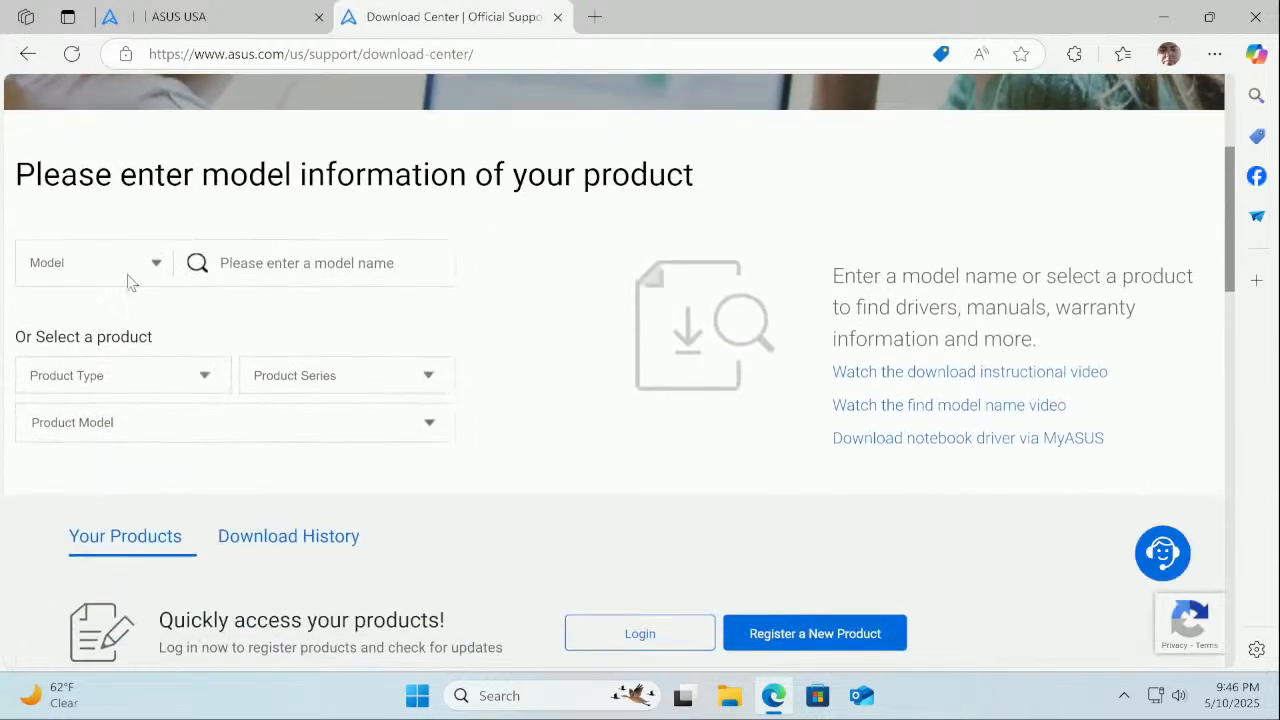
# Search the model box for 'z790' and select Z790 GAMING WIFI7
pyautogui.click(248, 275)
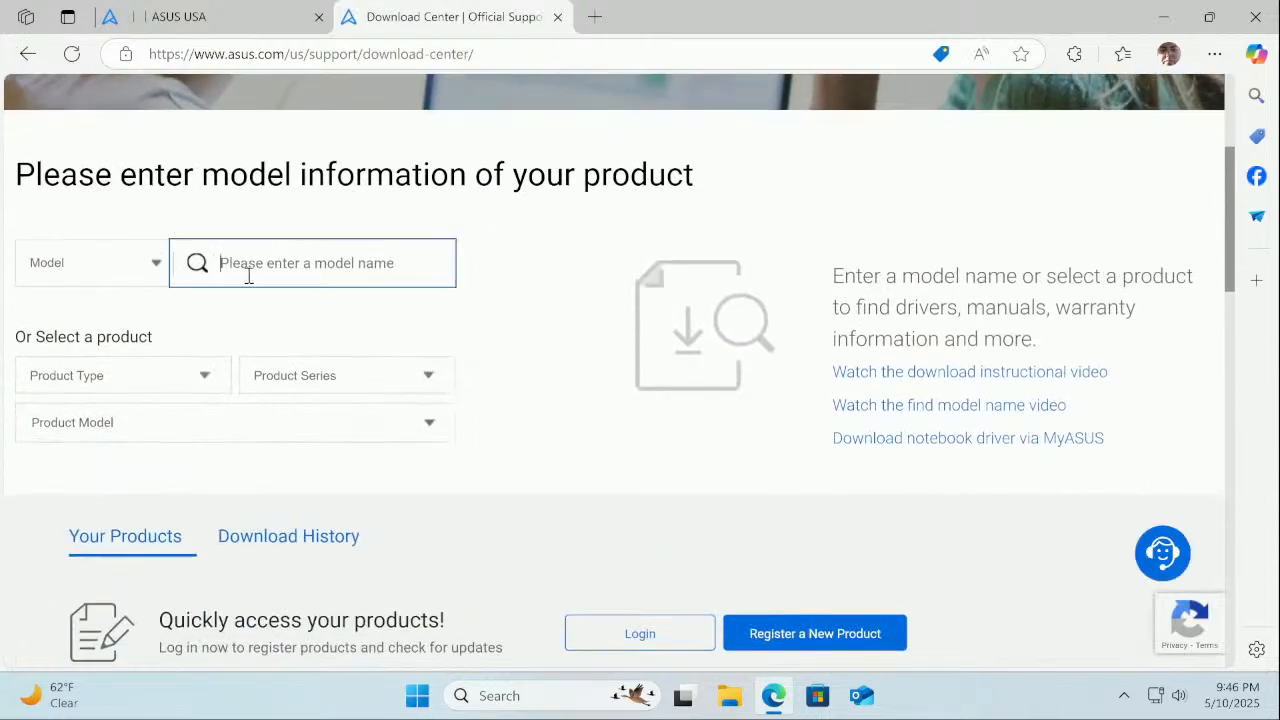
pyautogui.write('z')
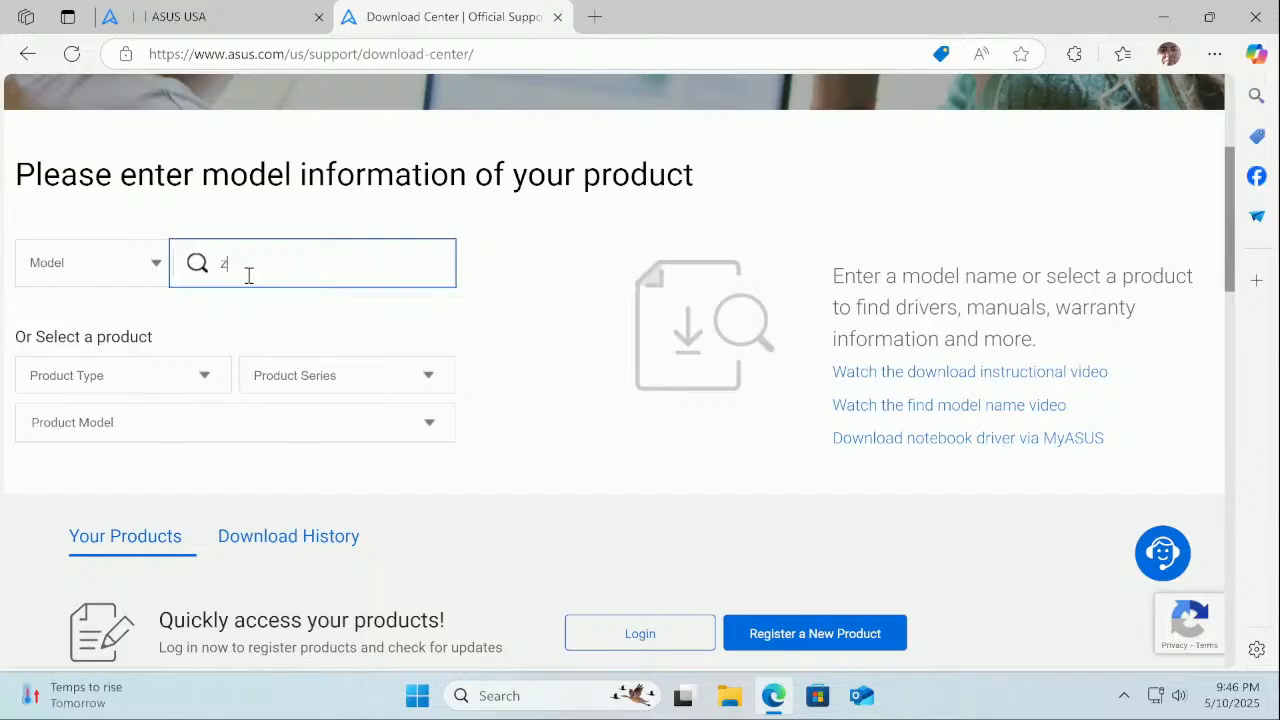
pyautogui.write('790')
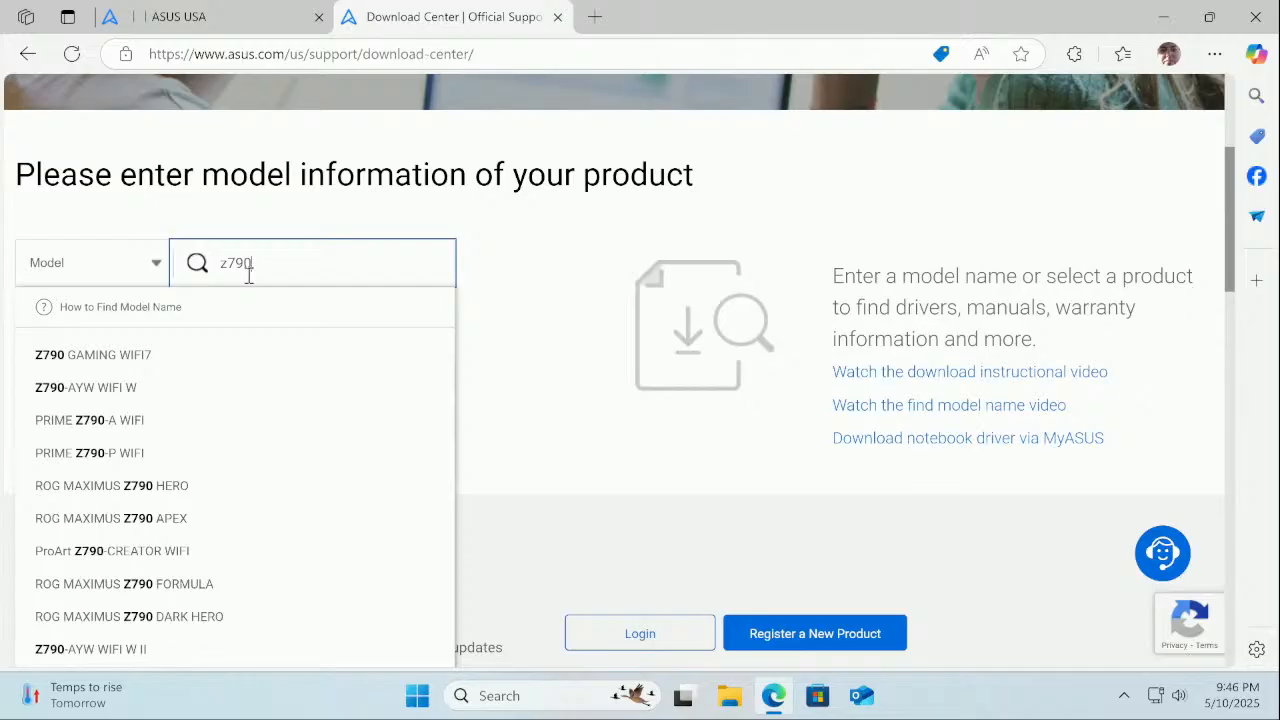
pyautogui.click(128, 360)
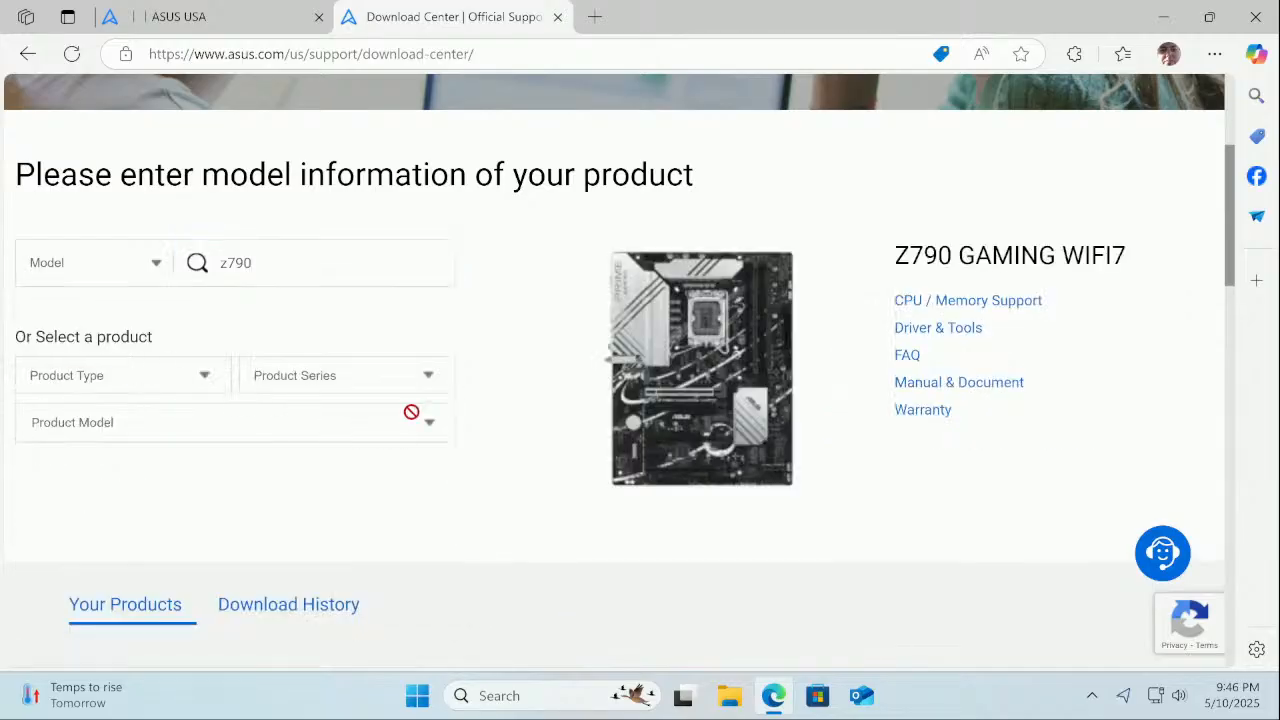
# Open the board's Driver & Tools list and show all Chipset downloads
pyautogui.click(930, 342)
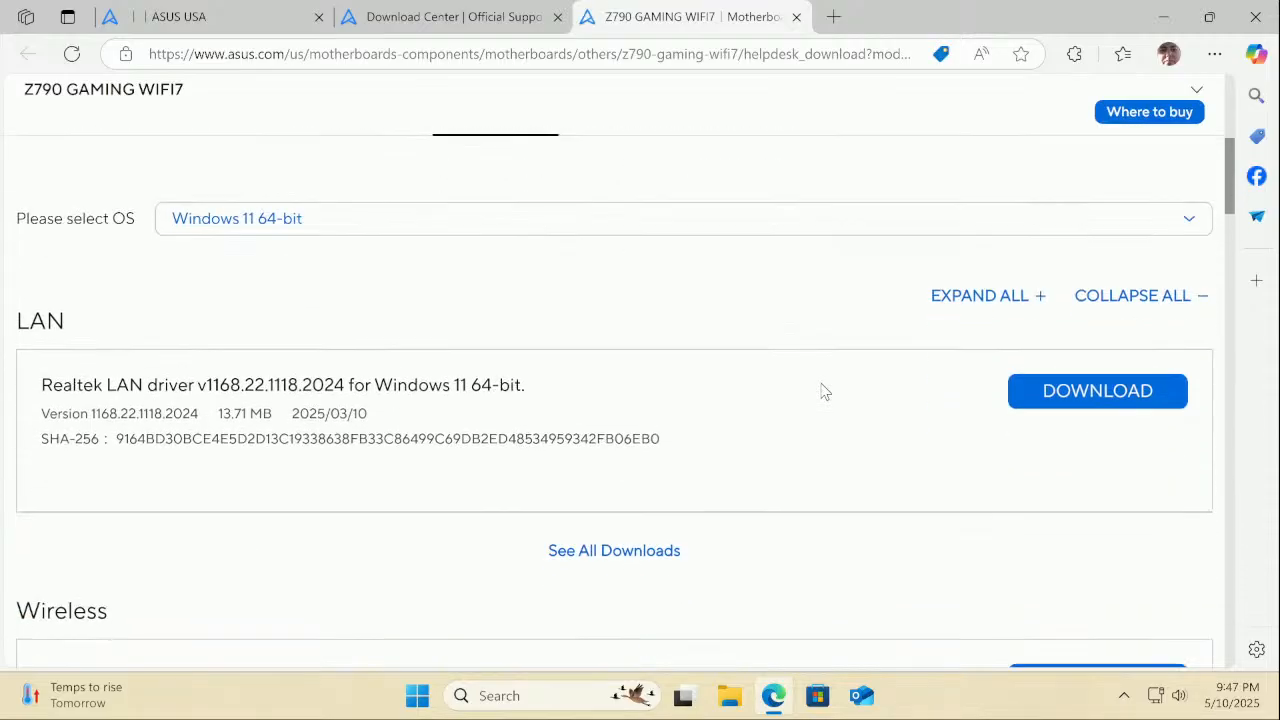
pyautogui.scroll(-1, 822, 390)
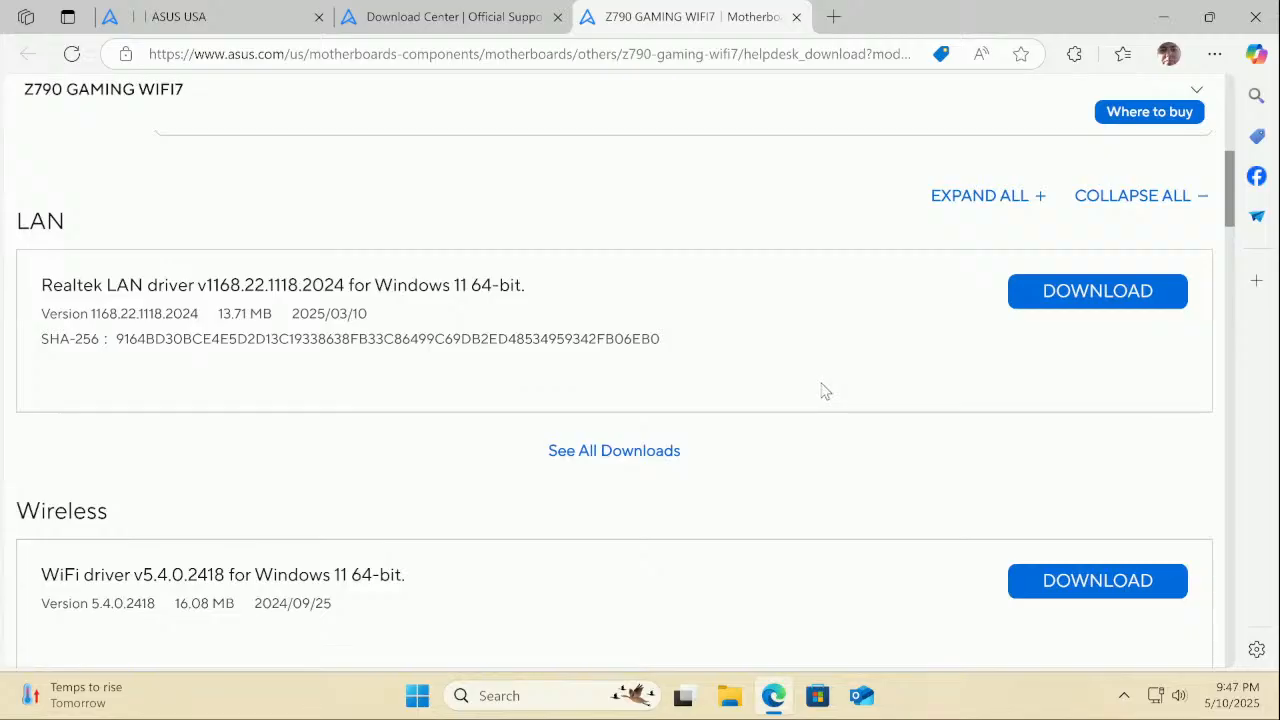
pyautogui.scroll(-1, 822, 390)
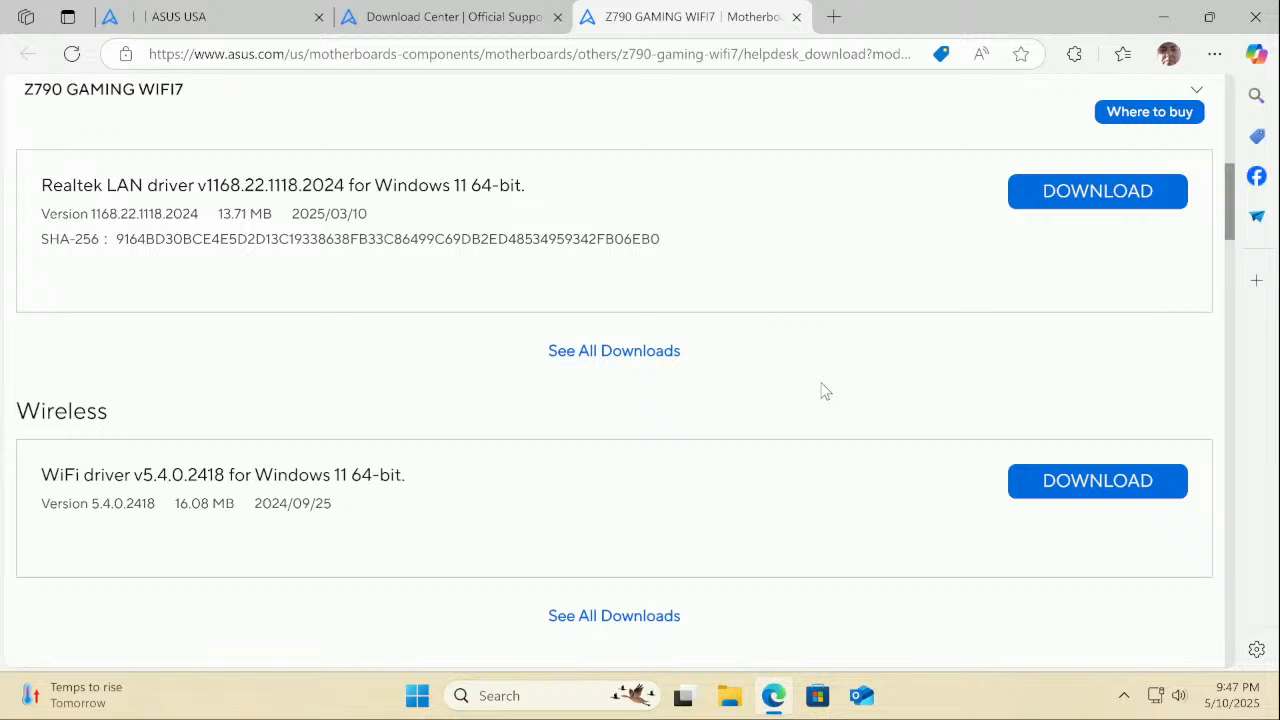
pyautogui.scroll(-1, 822, 390)
pyautogui.scroll(-2, 707, 530)
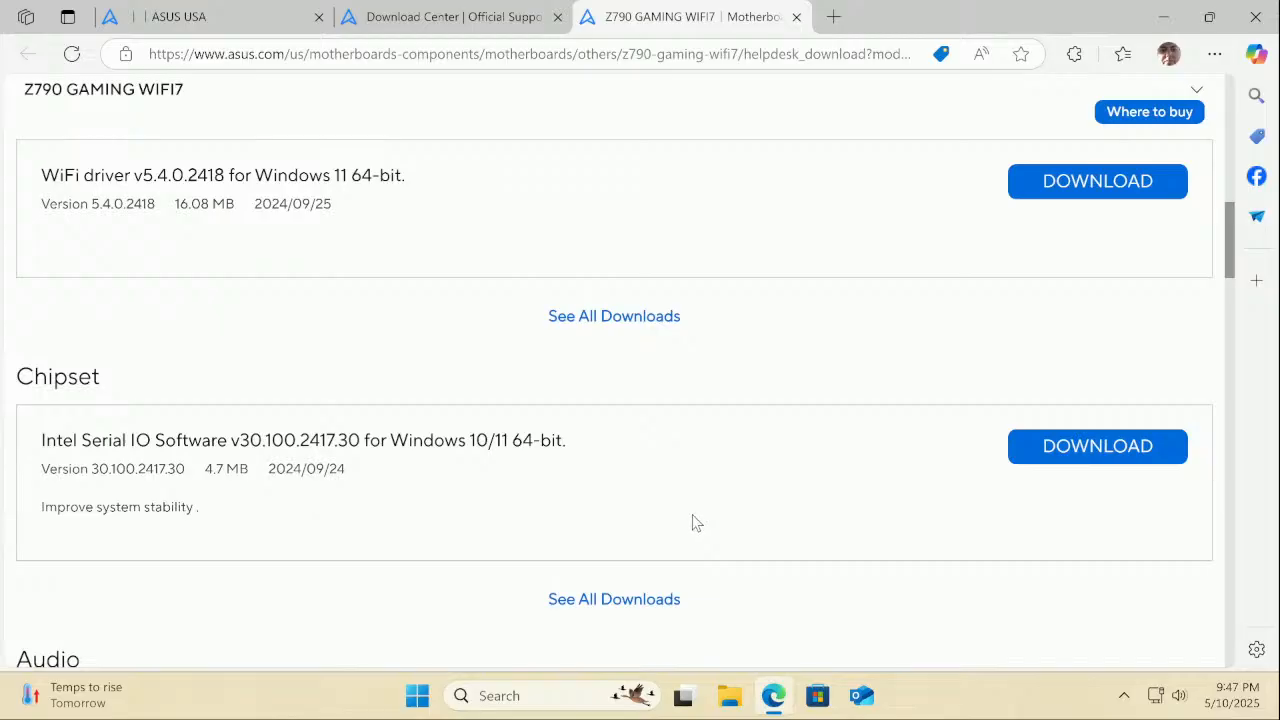
pyautogui.click(658, 600)
# Download the Intel DTT 9.0.11405.42569 driver package (15.2 MB zip)
pyautogui.scroll(-1, 684, 511)
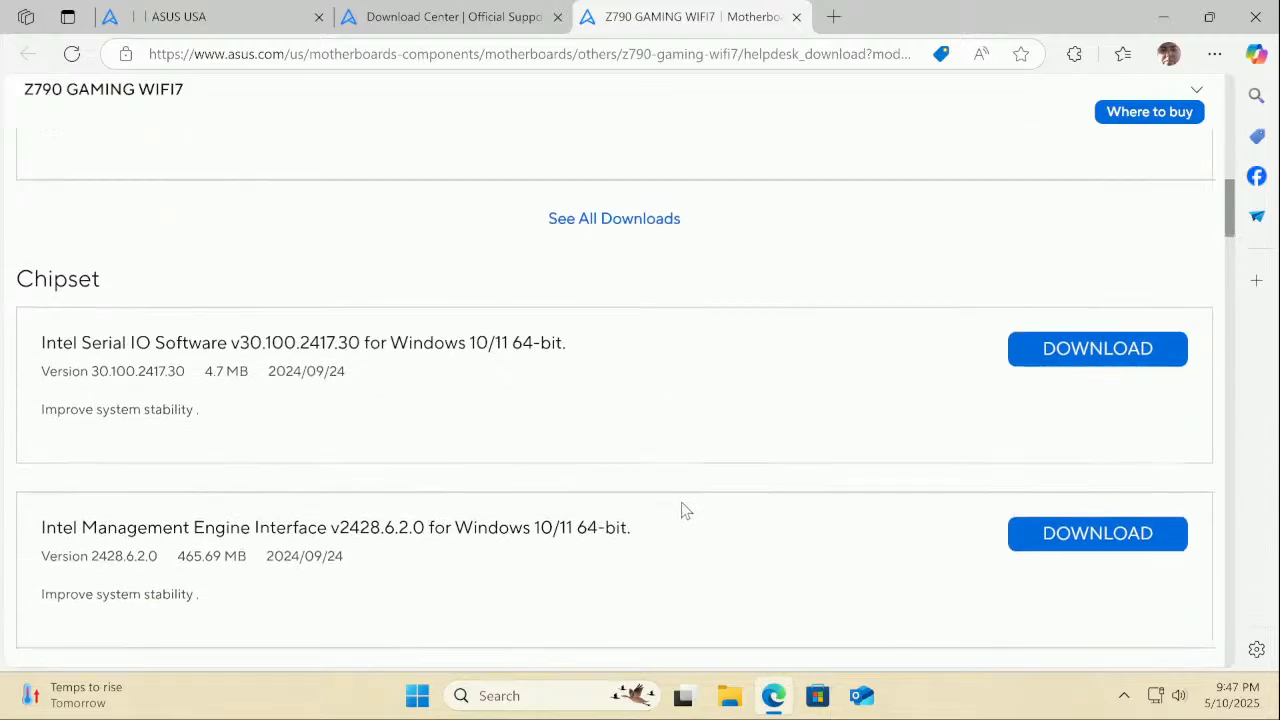
pyautogui.scroll(-2, 684, 511)
pyautogui.scroll(-1, 683, 505)
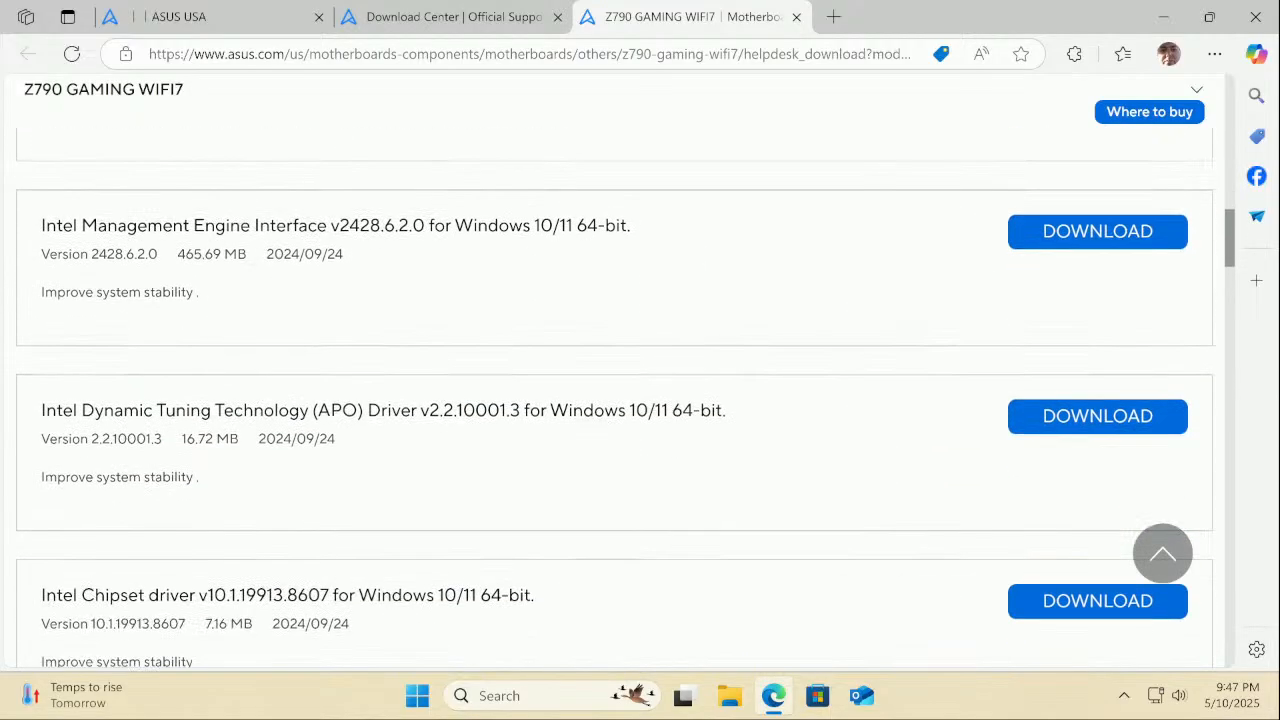
pyautogui.scroll(-1, 681, 503)
pyautogui.scroll(-1, 681, 503)
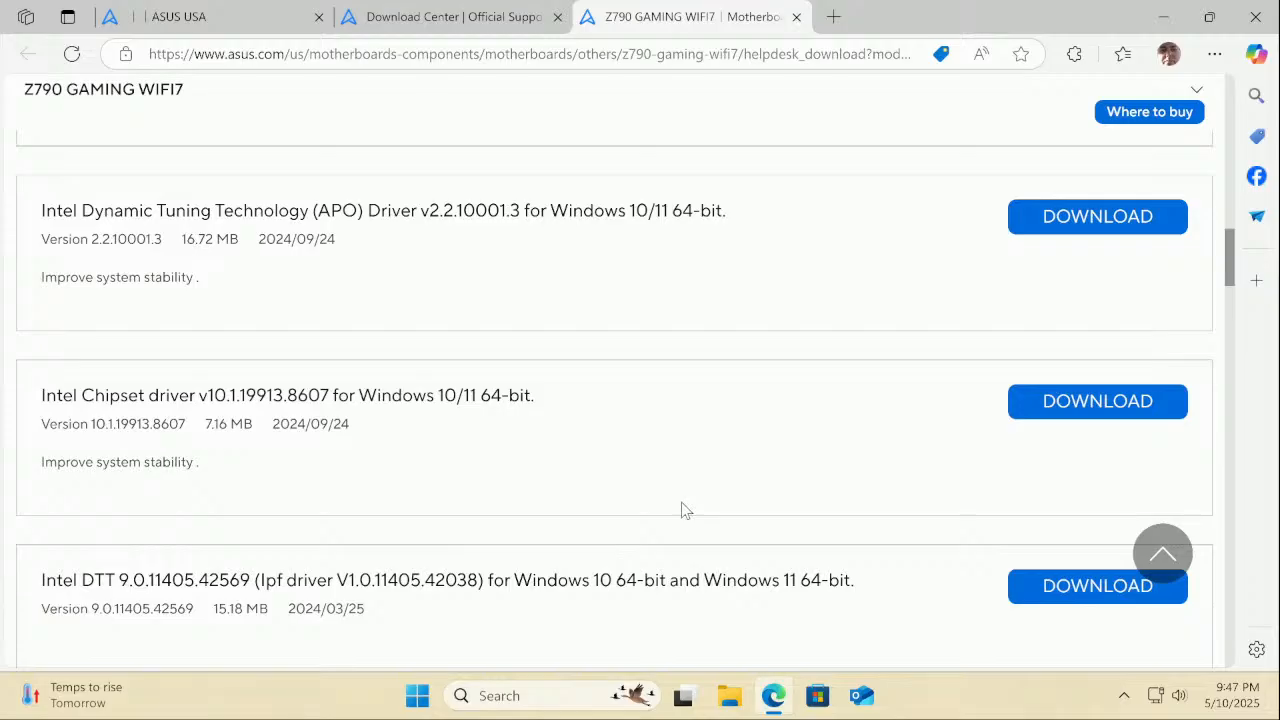
pyautogui.scroll(-1, 681, 503)
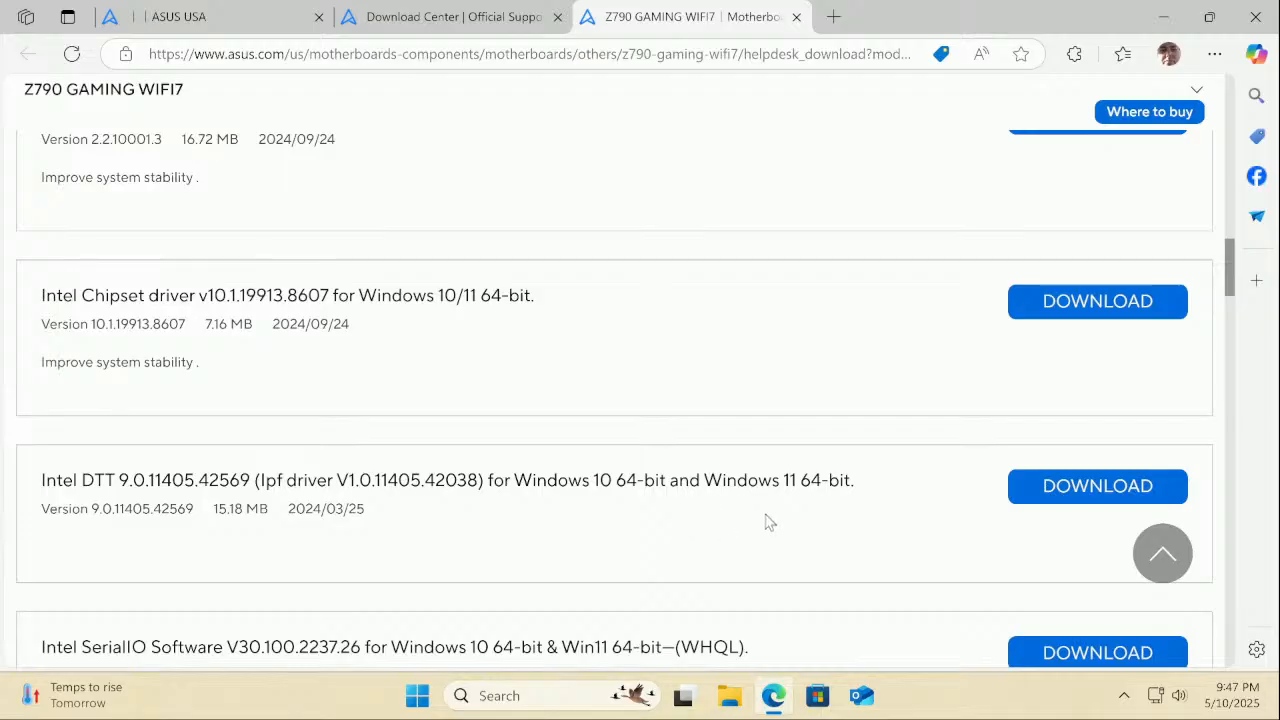
pyautogui.scroll(-5, 768, 521)
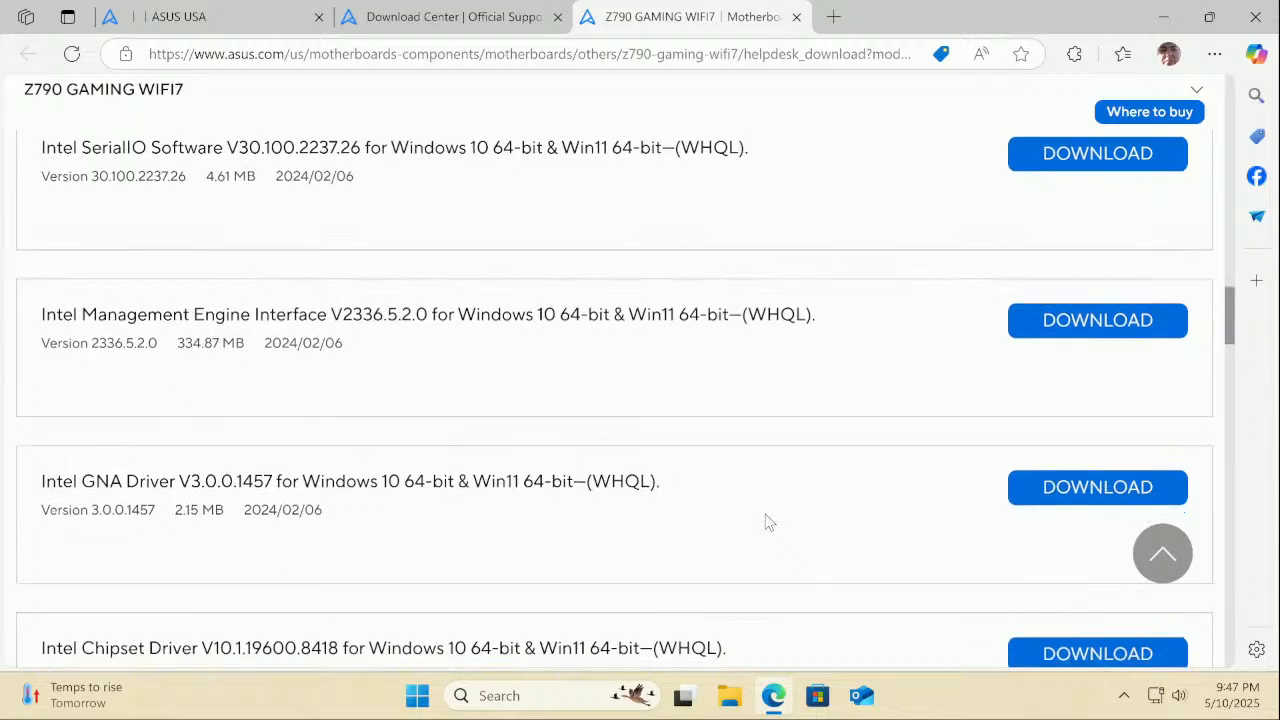
pyautogui.scroll(-1, 766, 520)
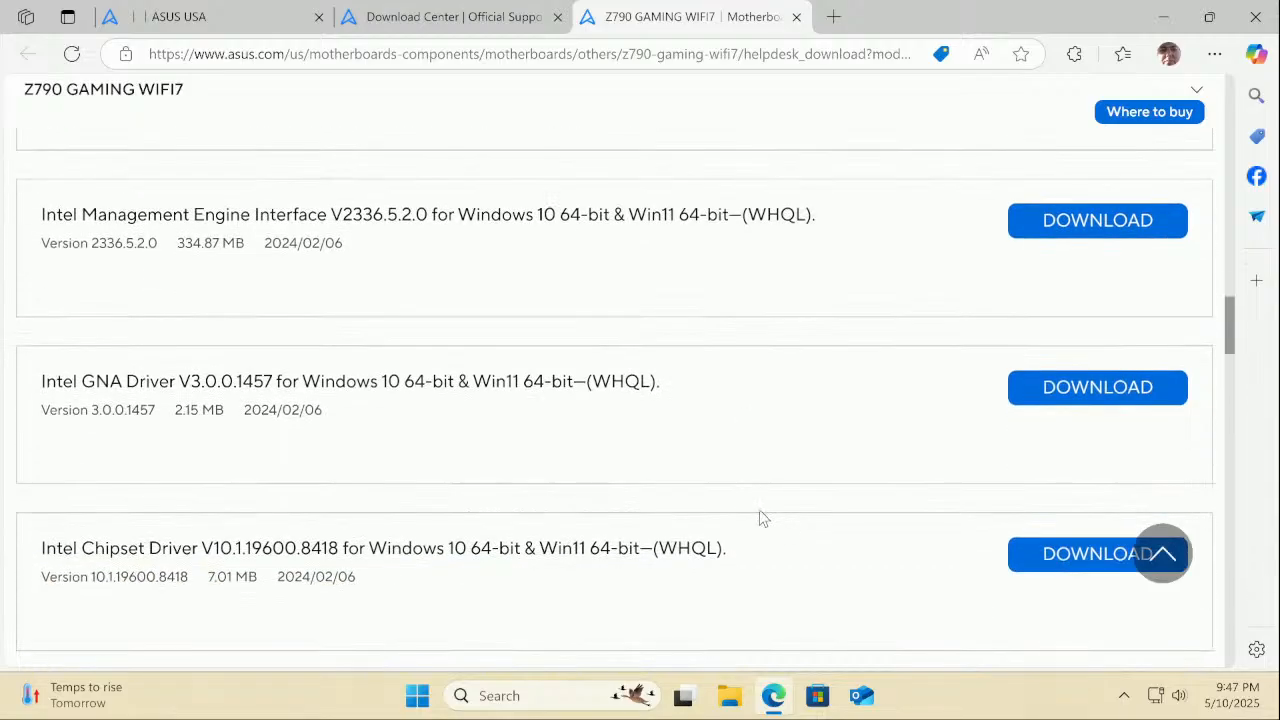
pyautogui.scroll(-1, 761, 517)
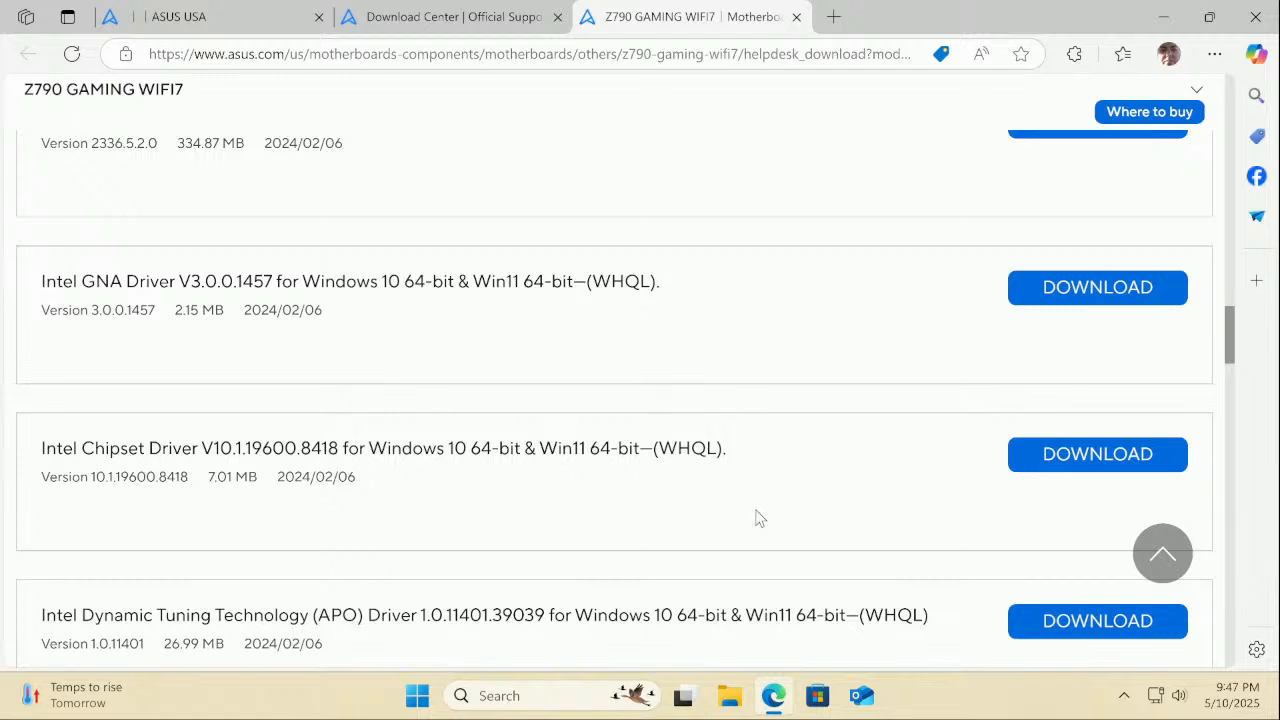
pyautogui.scroll(9, 757, 517)
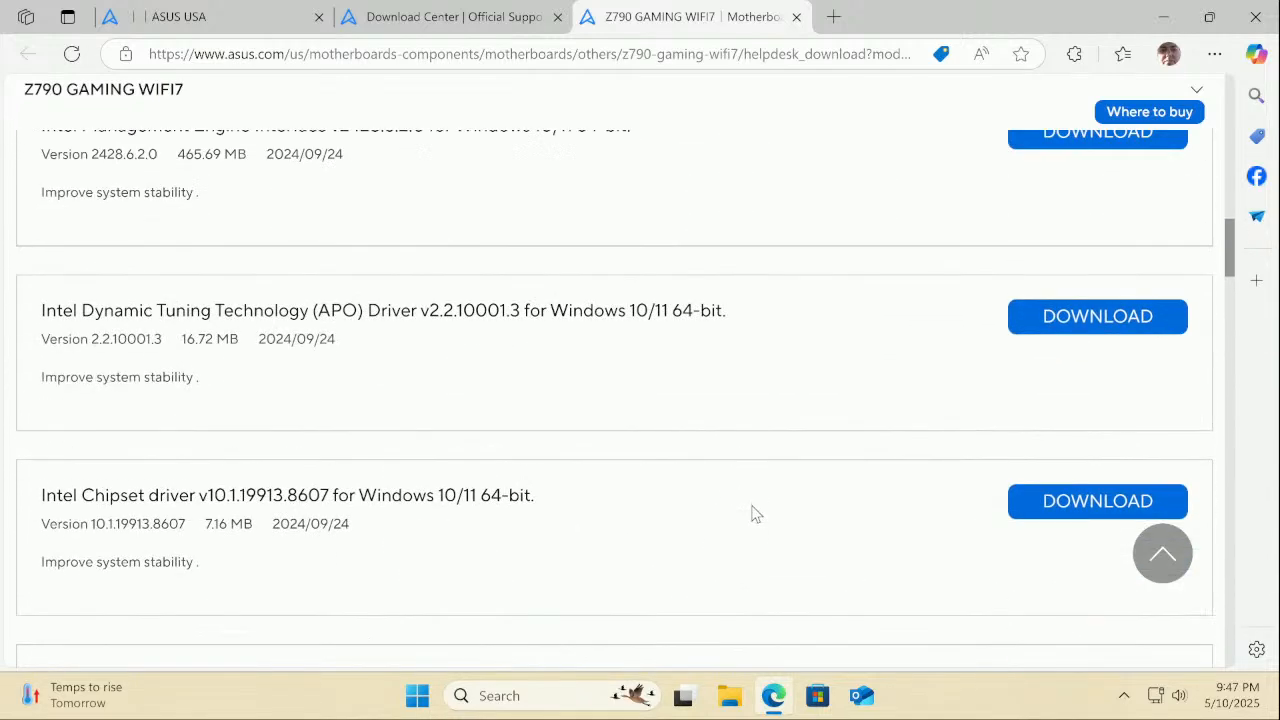
pyautogui.scroll(-3, 757, 514)
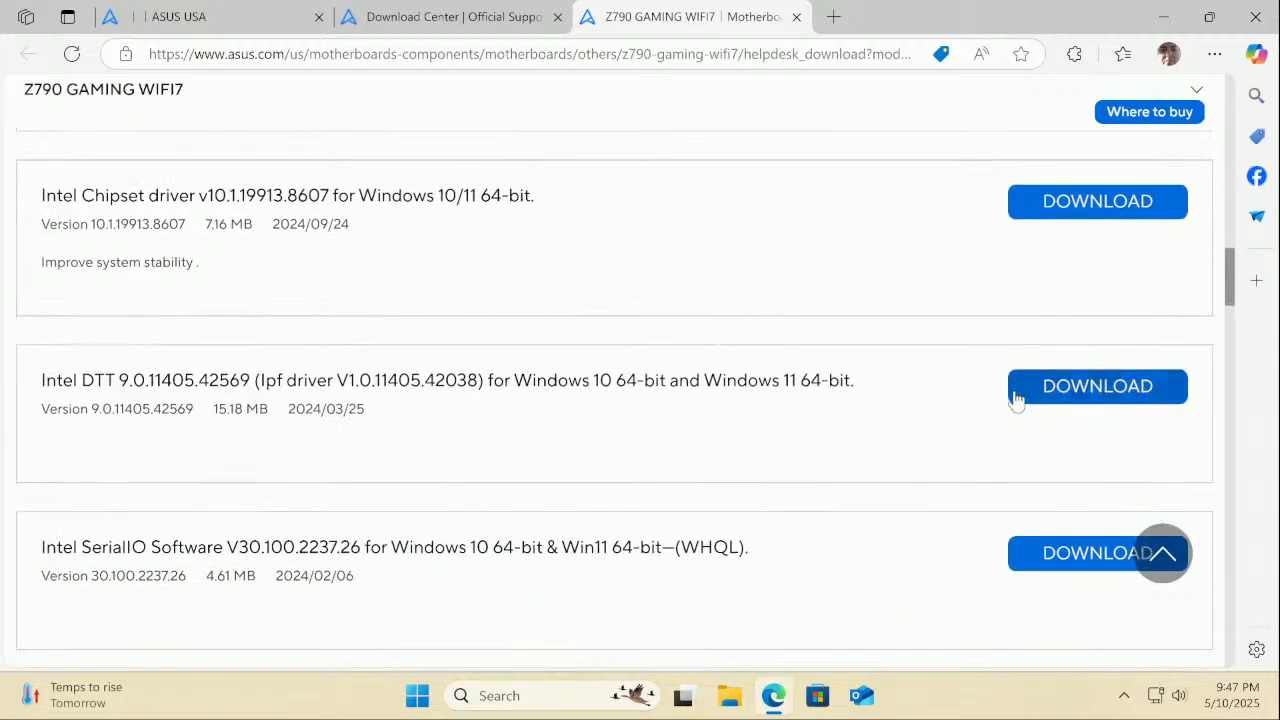
pyautogui.click(1015, 398)
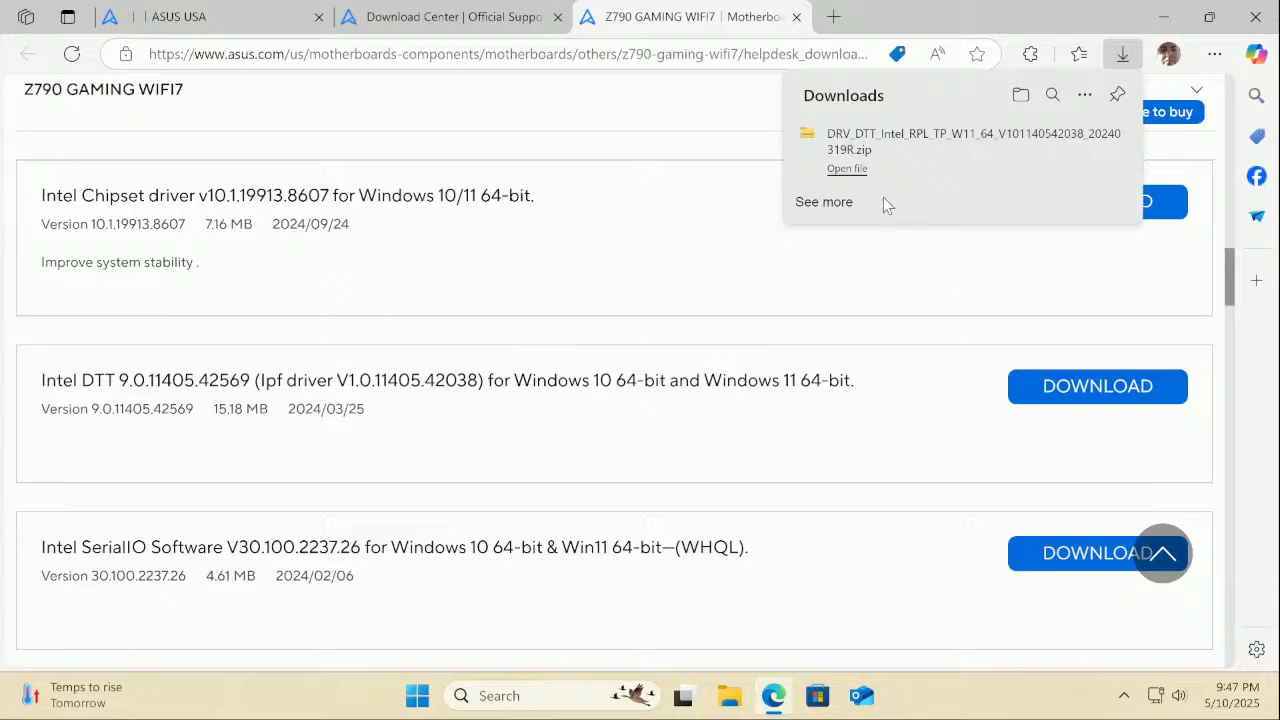
# Extract the Intel DTT zip into its own folder and run AsusSetup with admin approval
pyautogui.click(847, 169)
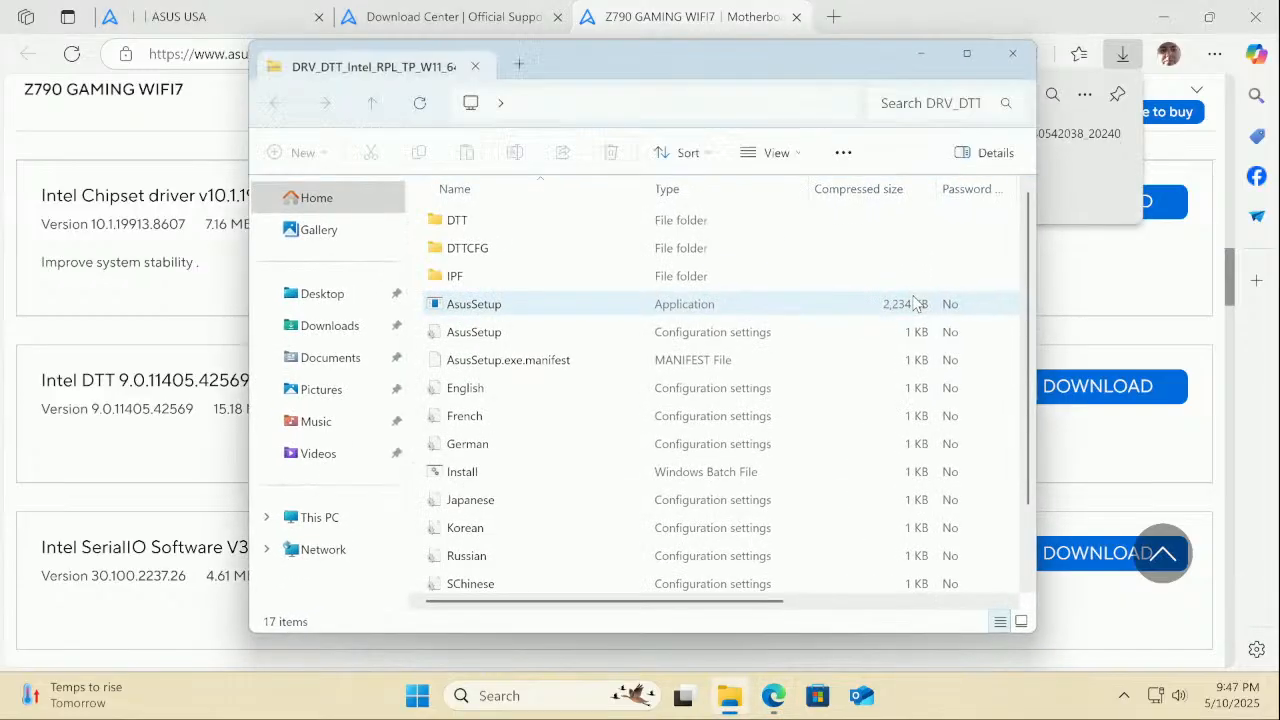
pyautogui.doubleClick(527, 304)
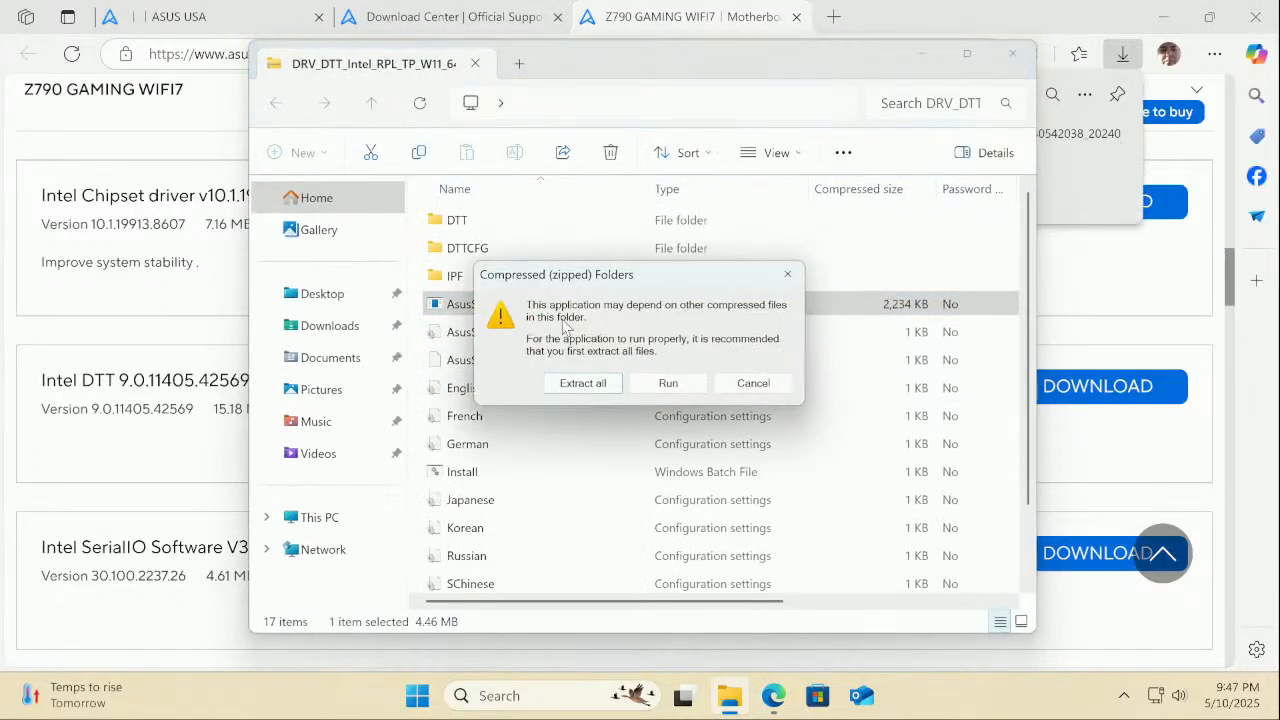
pyautogui.click(585, 384)
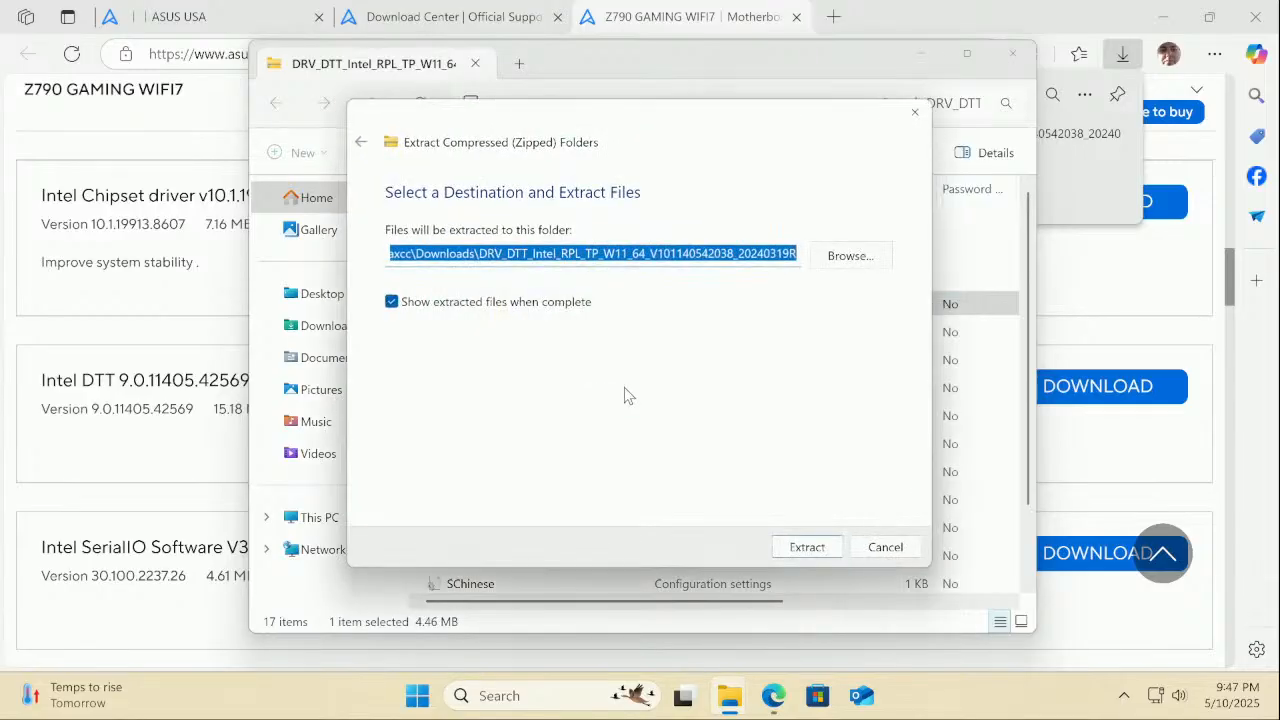
pyautogui.click(807, 550)
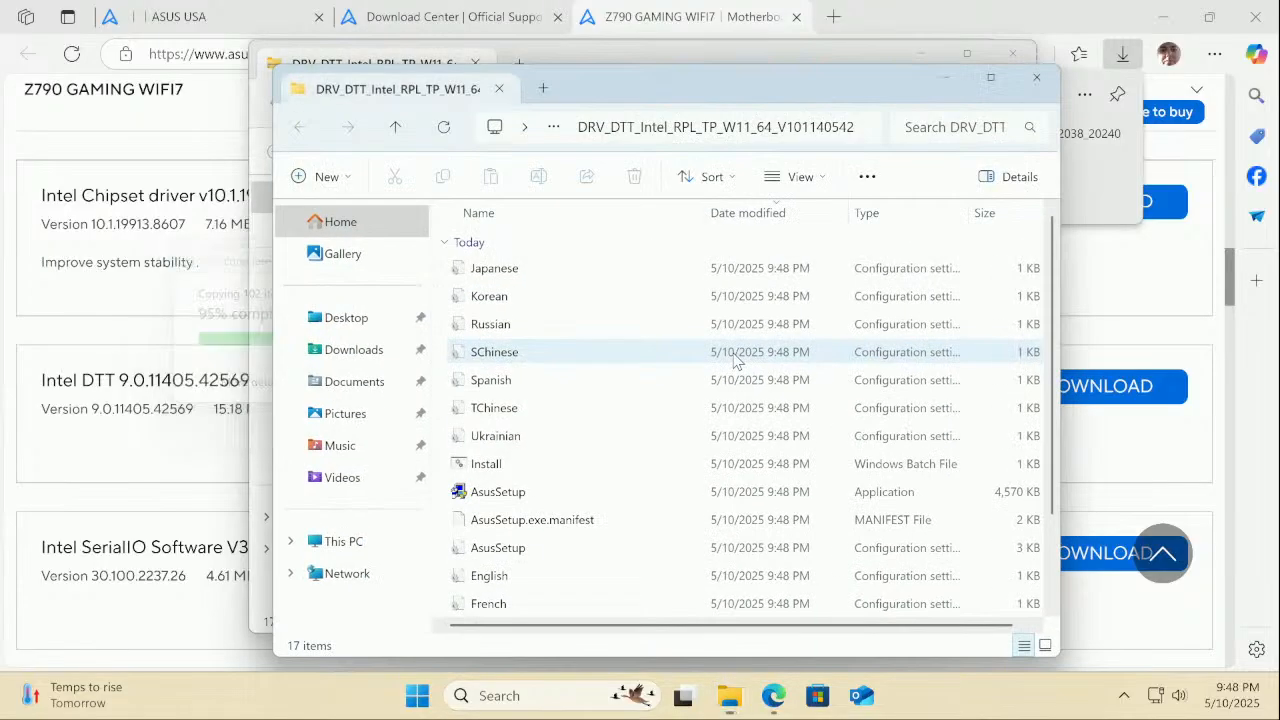
pyautogui.doubleClick(551, 496)
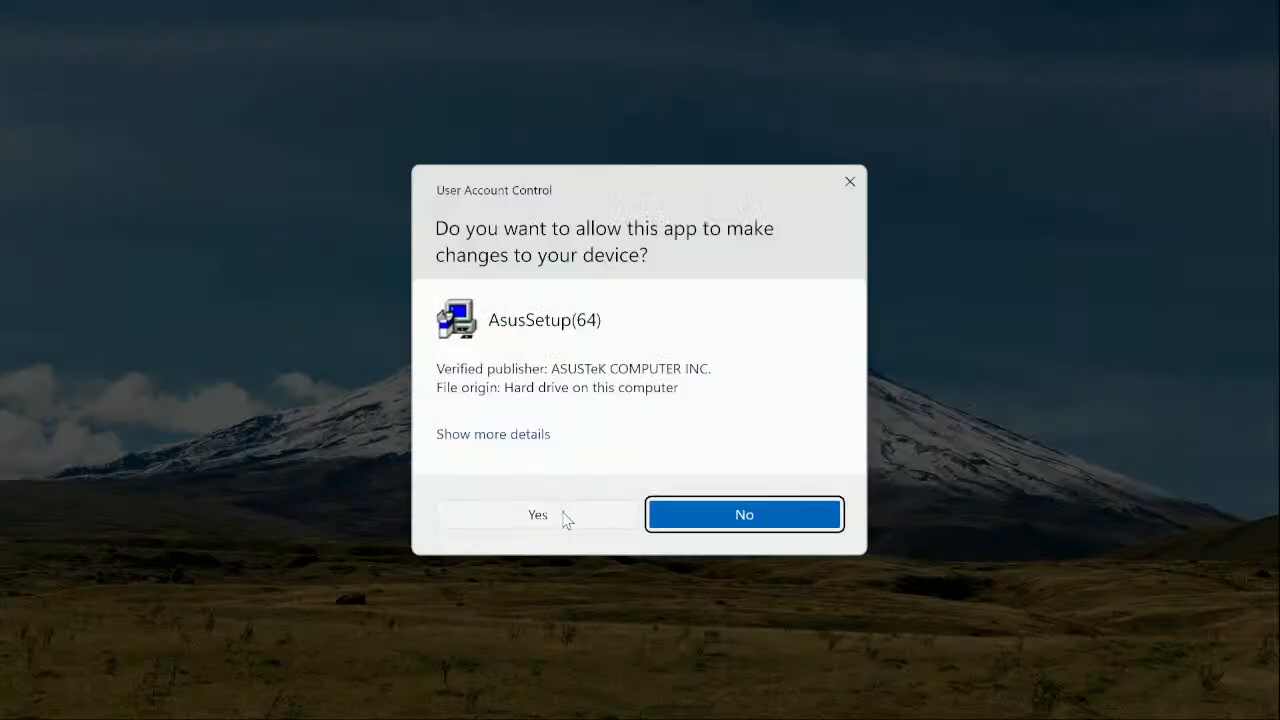
pyautogui.click(560, 513)
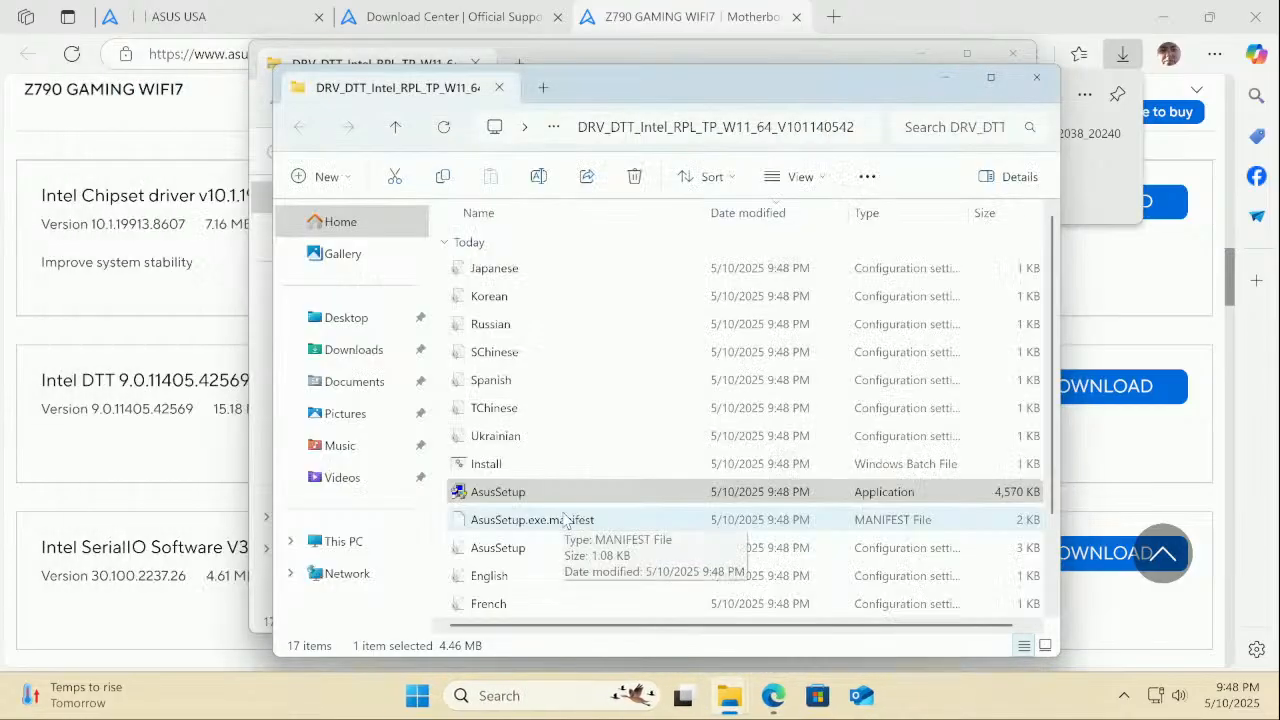
# Open Device Manager from the Win+X menu and expand System devices
pyautogui.rightClick(429, 707)
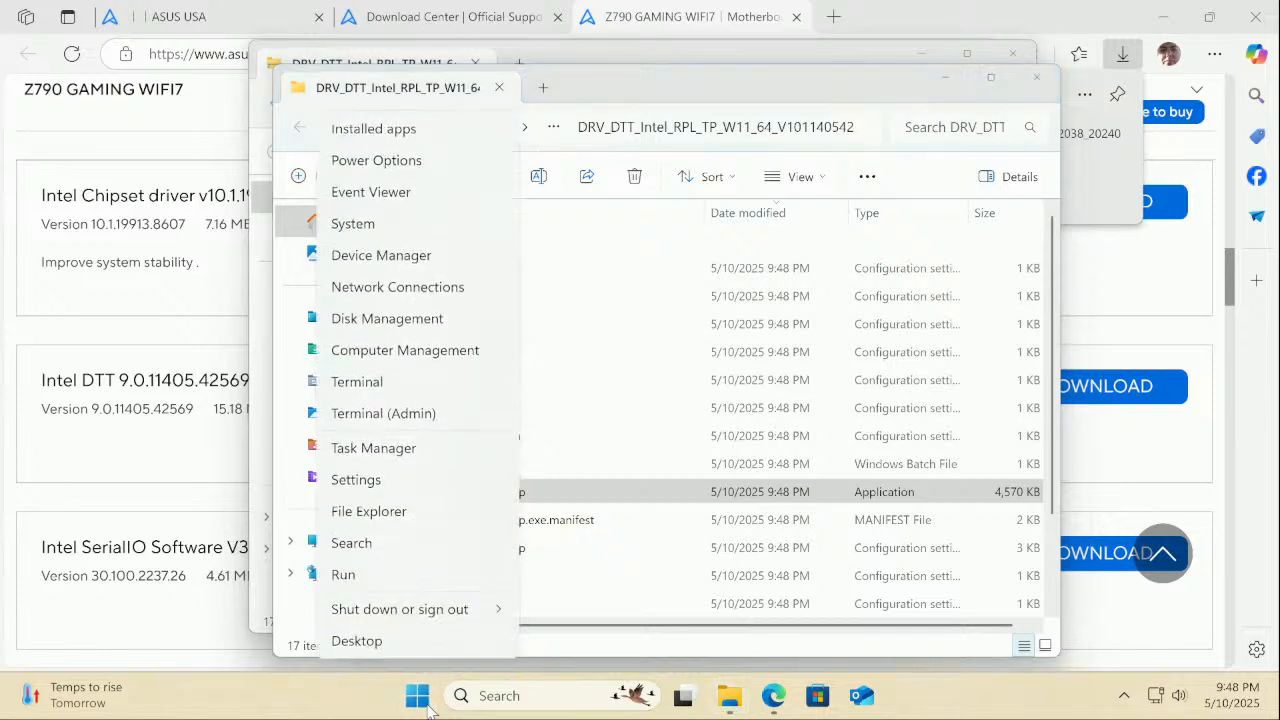
pyautogui.click(405, 253)
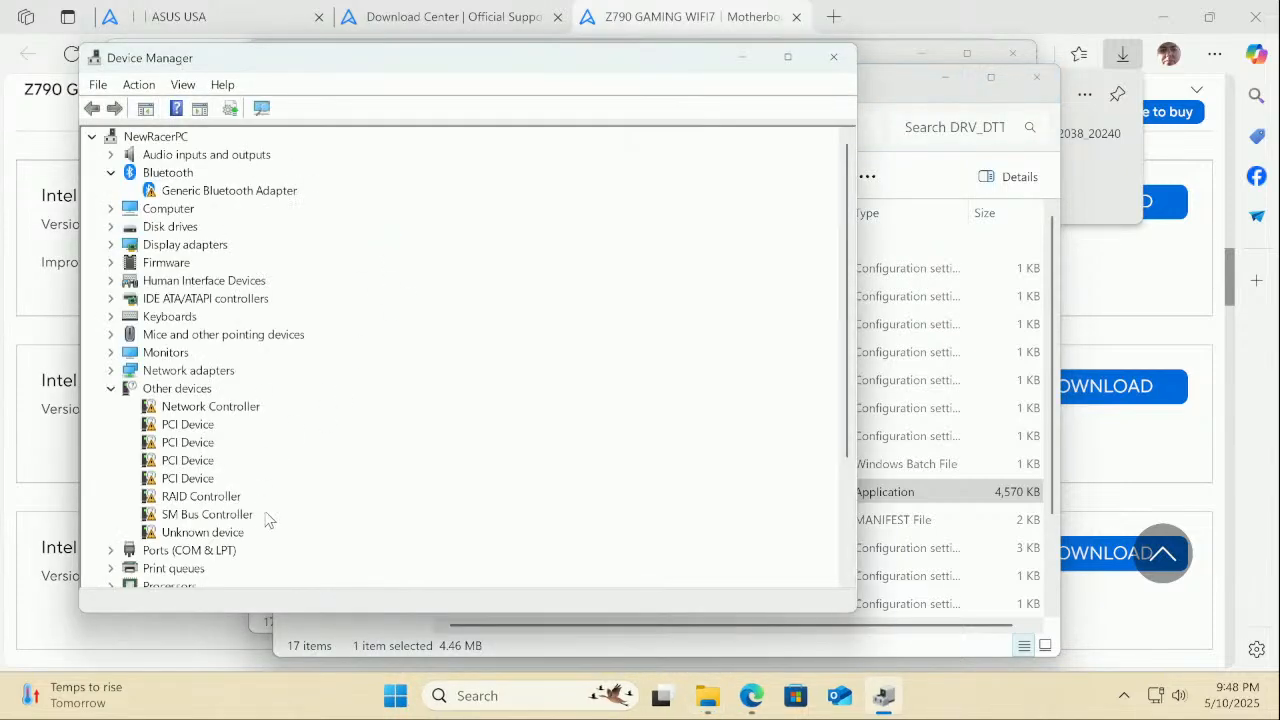
pyautogui.scroll(-2, 267, 519)
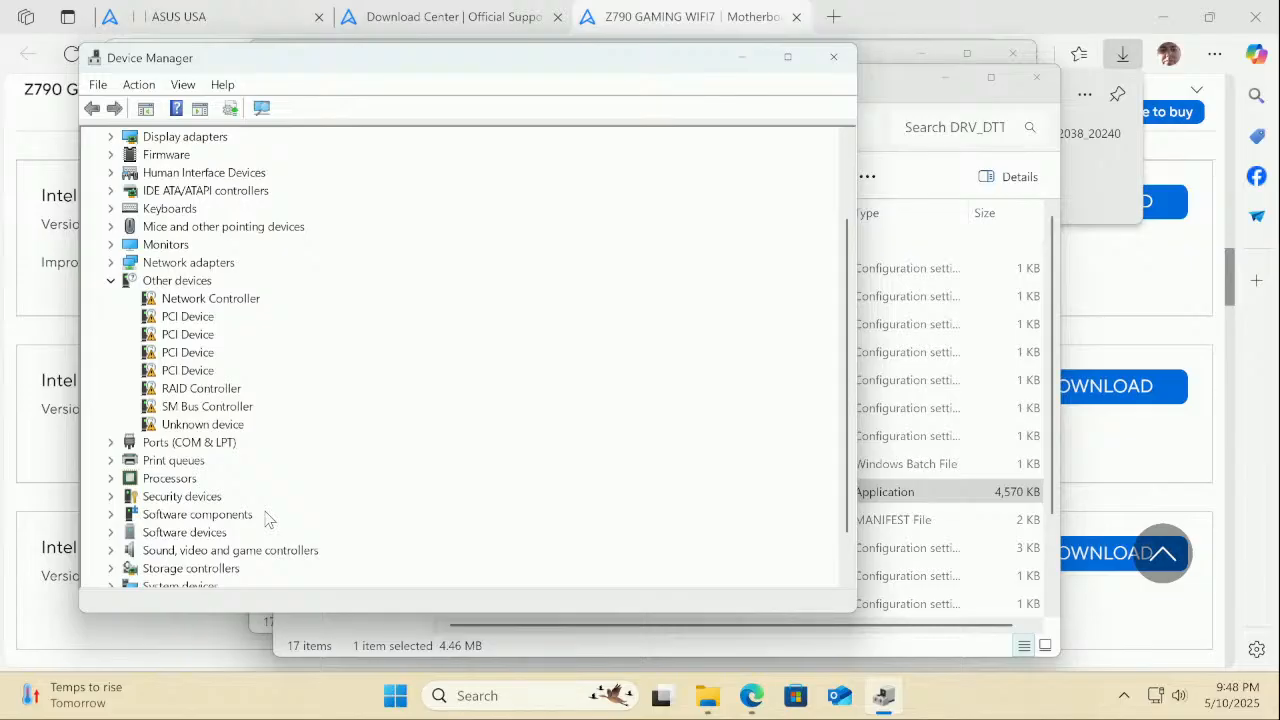
pyautogui.scroll(-1, 267, 519)
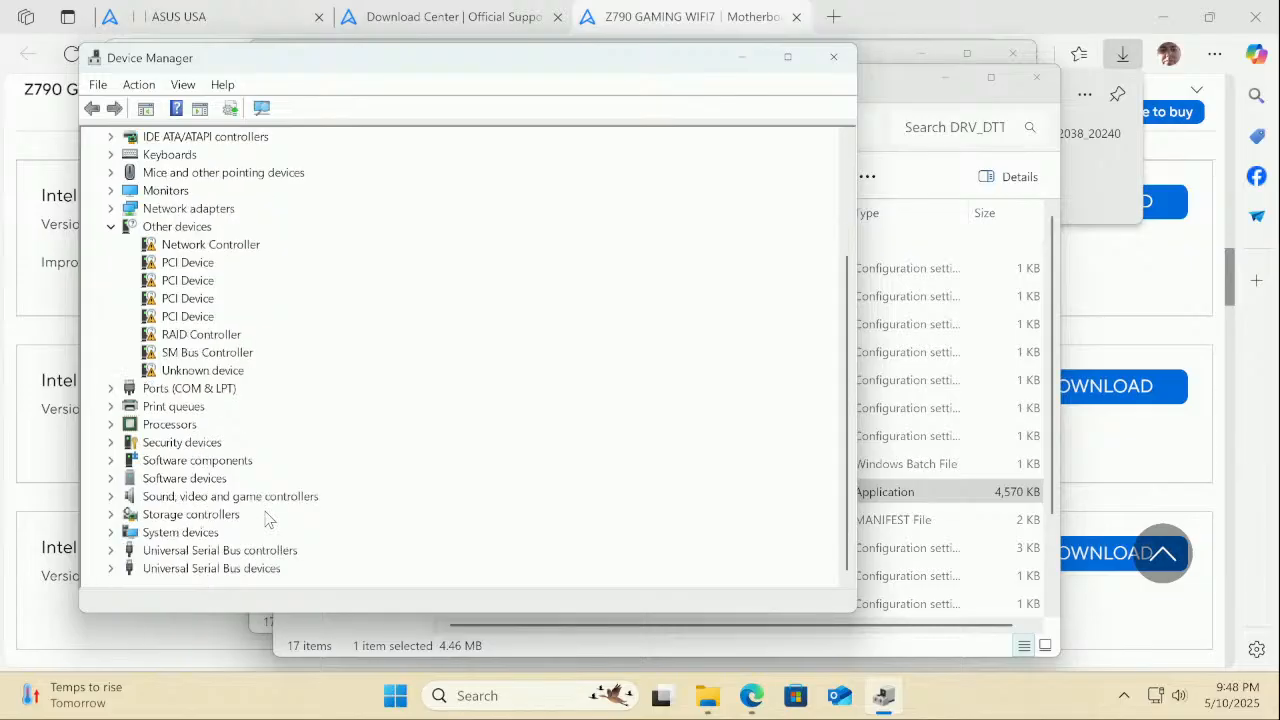
pyautogui.click(110, 532)
# Check the Network, SM Bus and RAID Controllers still lacking drivers under Other devices
pyautogui.scroll(-2, 257, 531)
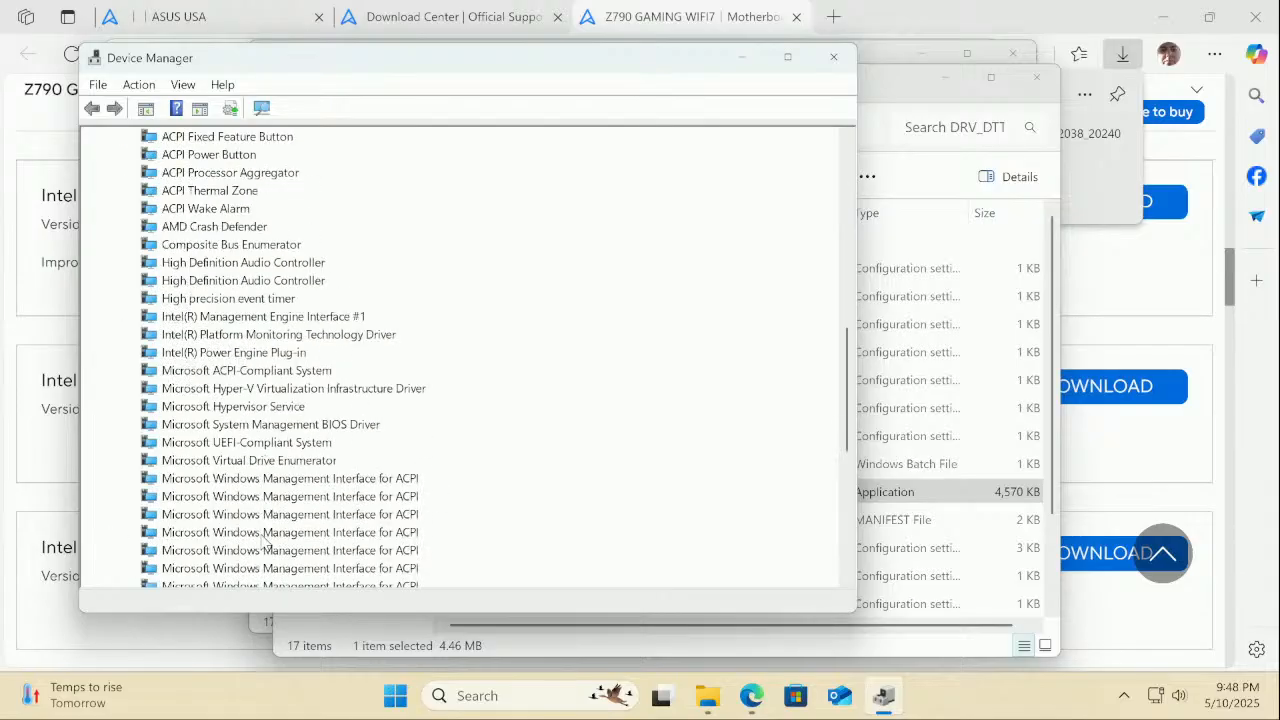
pyautogui.scroll(-5, 265, 540)
pyautogui.scroll(-3, 265, 540)
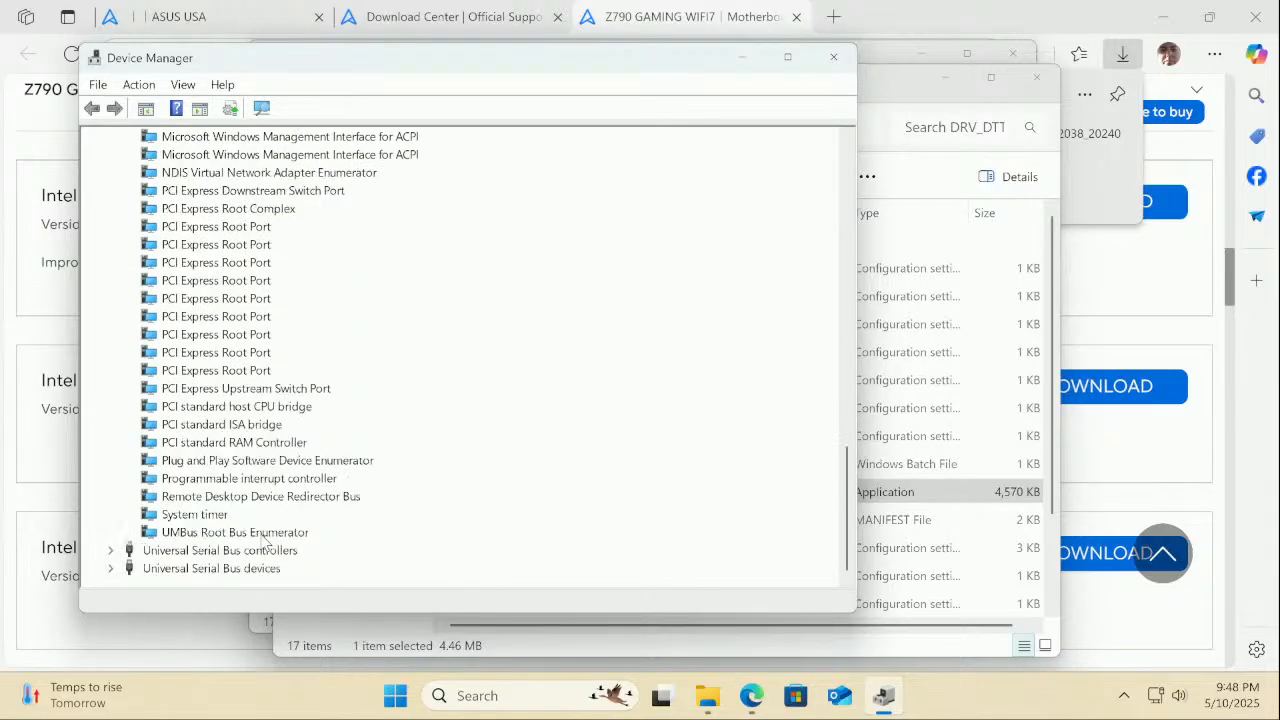
pyautogui.scroll(6, 265, 540)
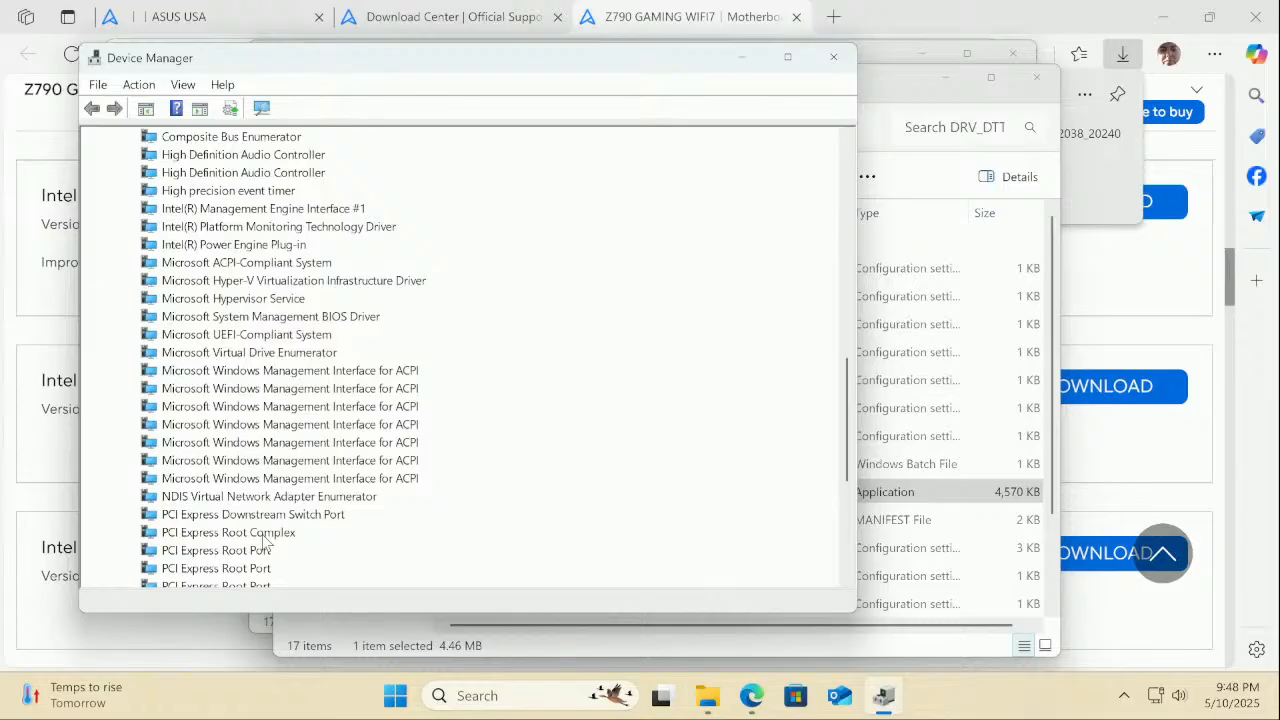
pyautogui.scroll(15, 265, 540)
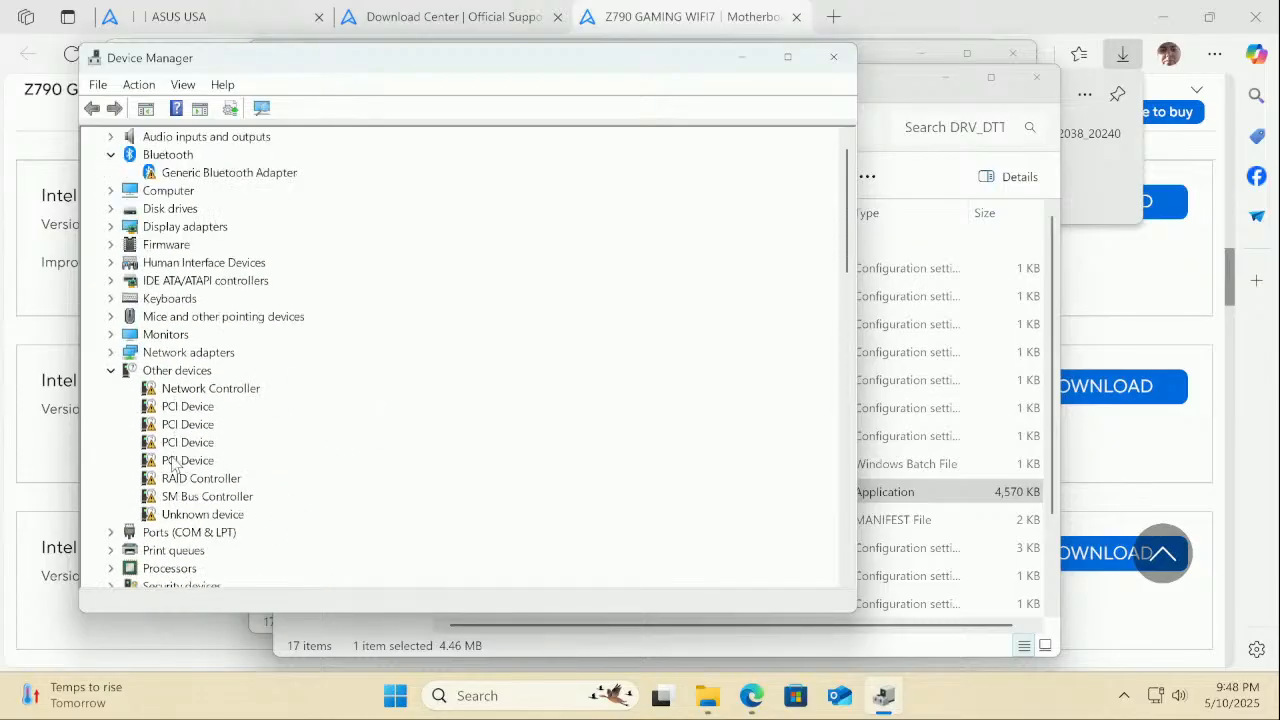
pyautogui.click(186, 392)
pyautogui.click(197, 498)
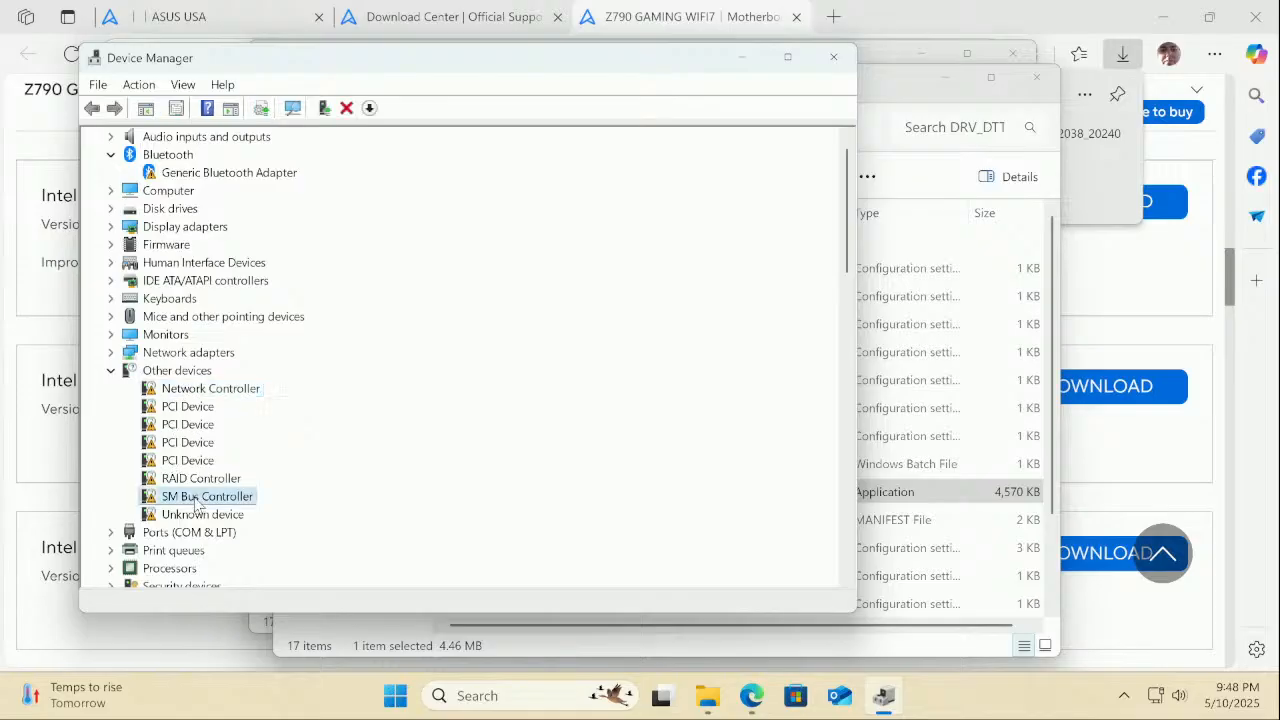
pyautogui.click(200, 480)
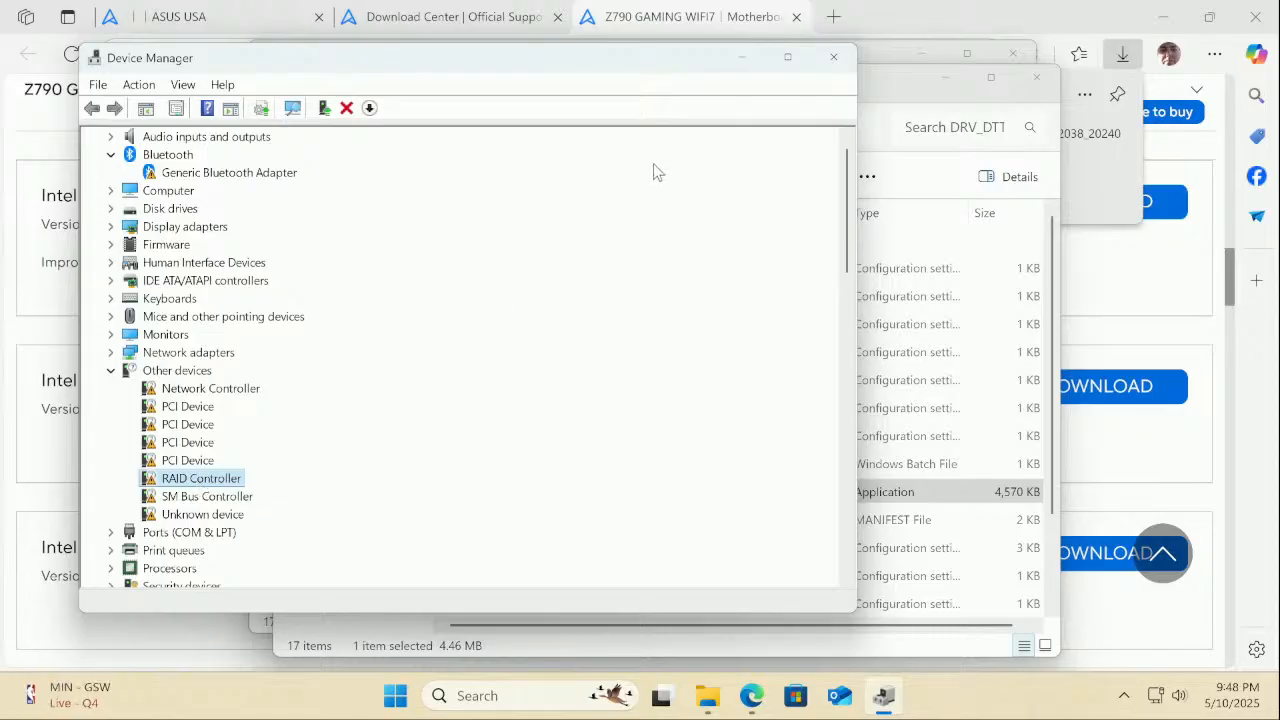
# Minimize Device Manager and close both DTT File Explorer windows
pyautogui.click(737, 55)
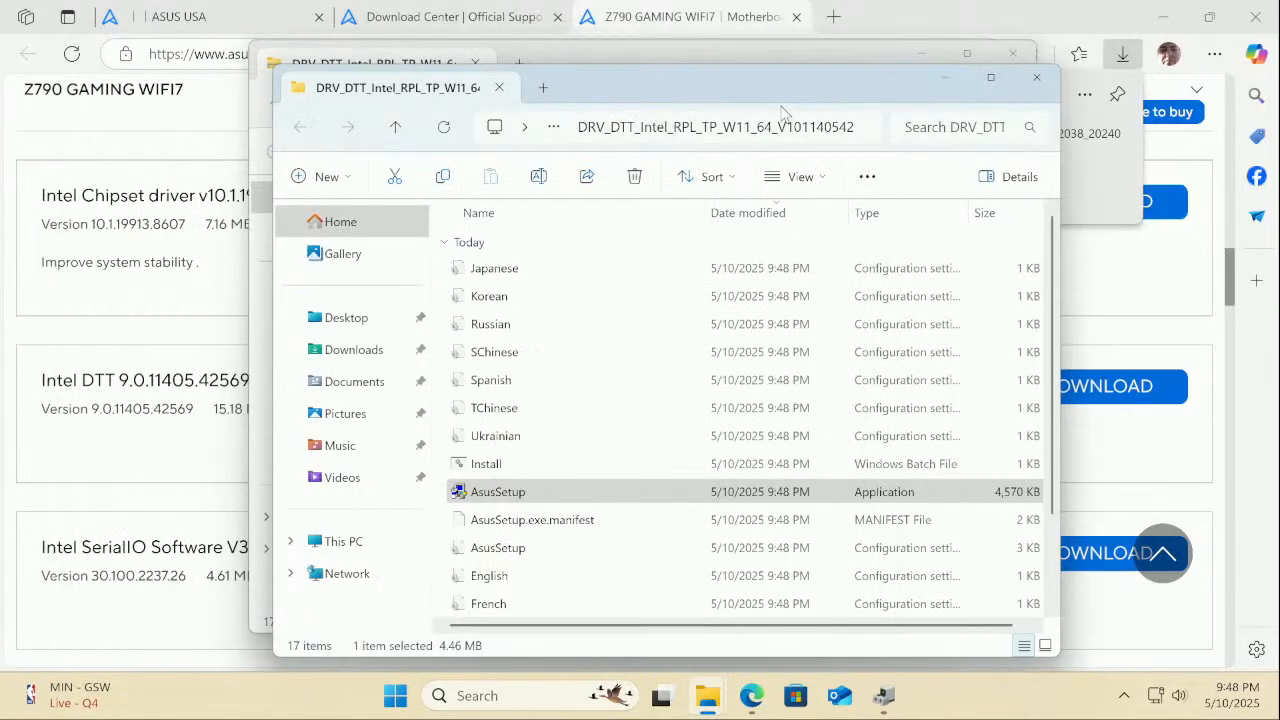
pyautogui.click(1037, 88)
pyautogui.click(1013, 58)
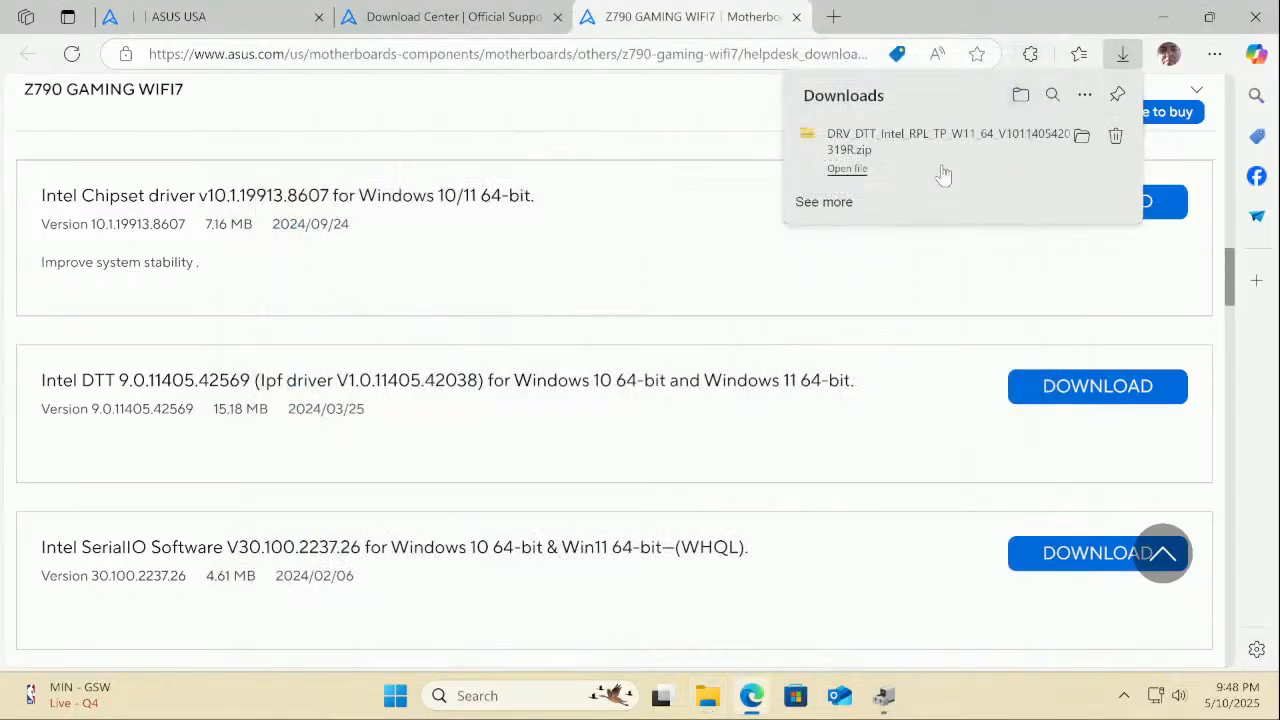
# Scroll the ASUS page to Intel Serial IO Software v30.100.2417.30 in Chipset
pyautogui.scroll(2, 385, 331)
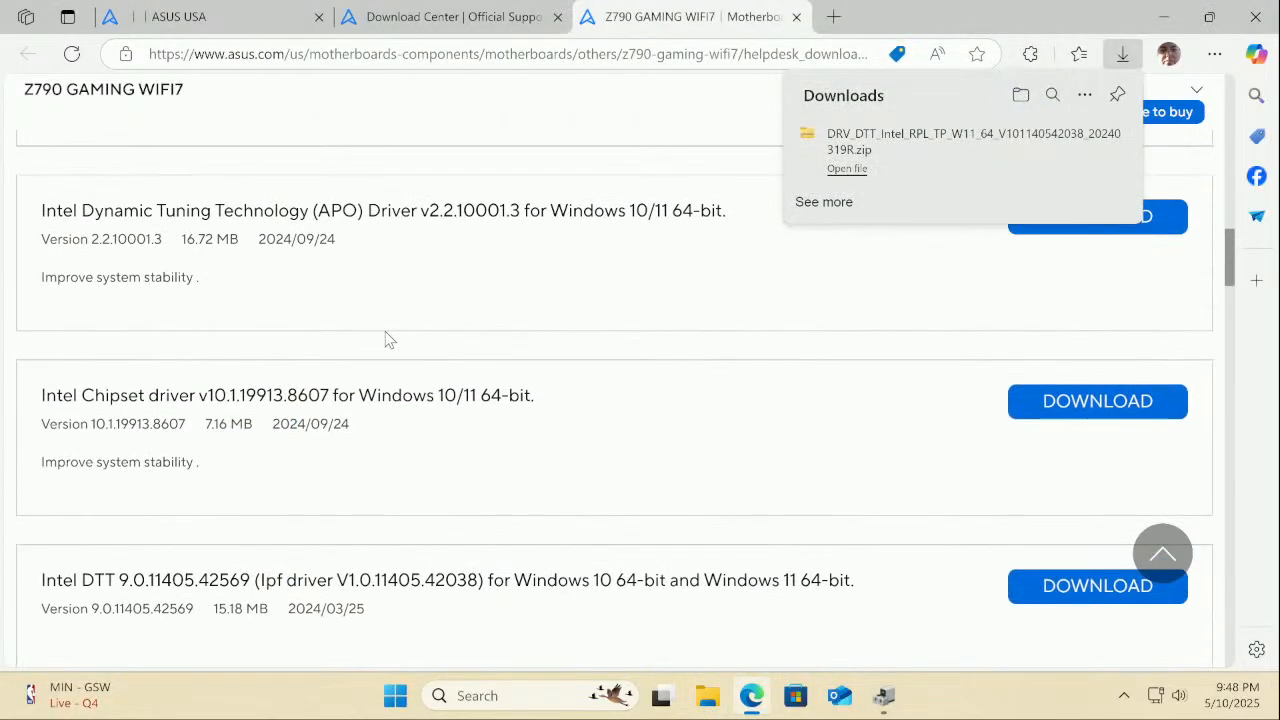
pyautogui.scroll(3, 388, 338)
pyautogui.scroll(2, 390, 340)
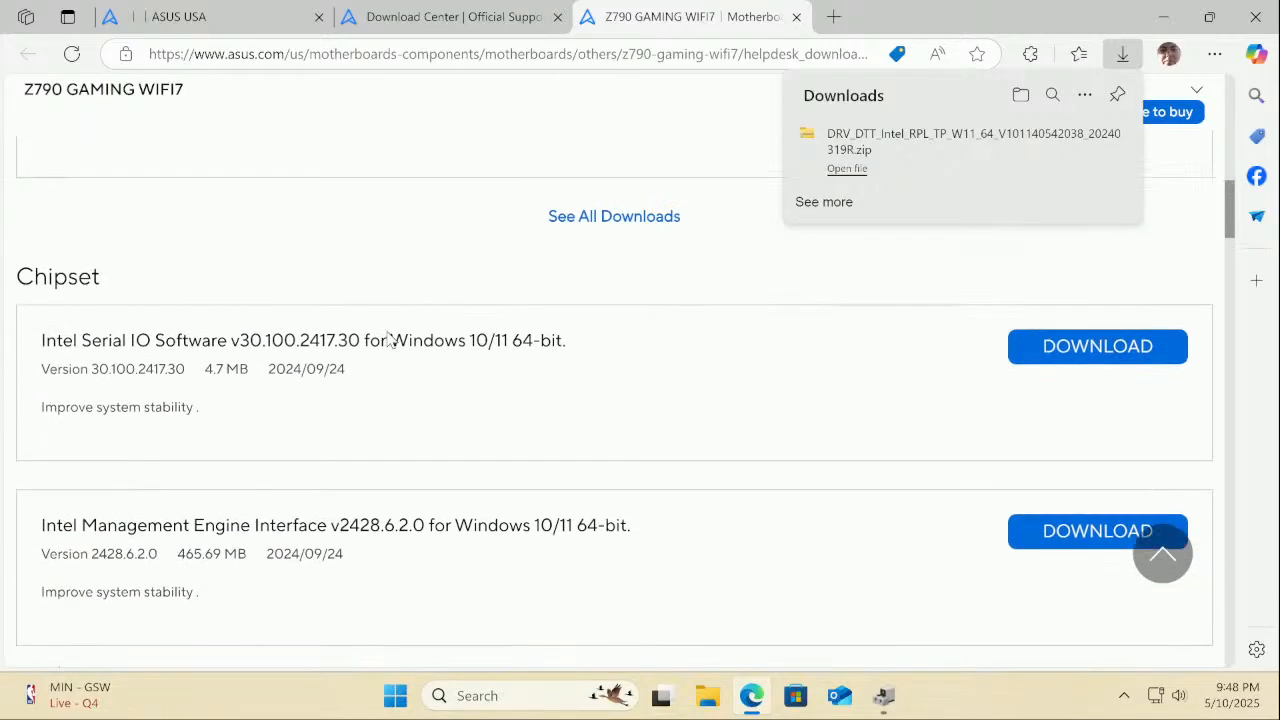
pyautogui.scroll(-1, 390, 340)
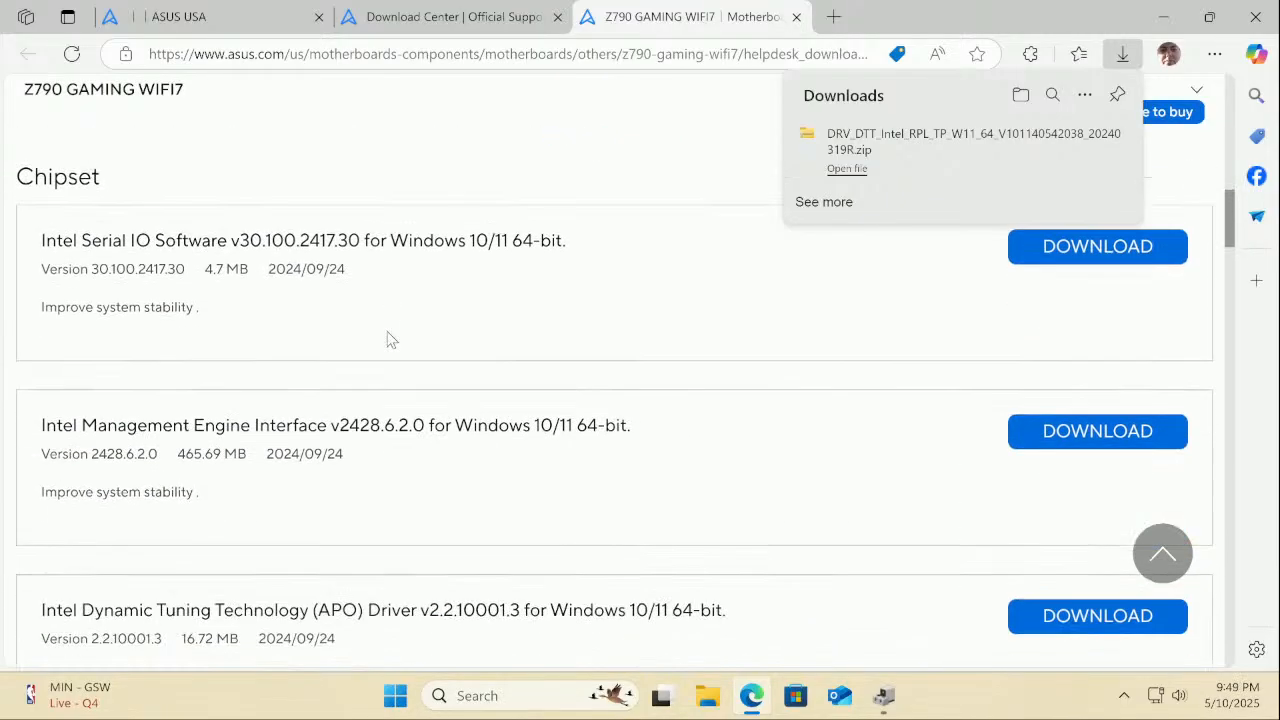
pyautogui.scroll(-2, 390, 340)
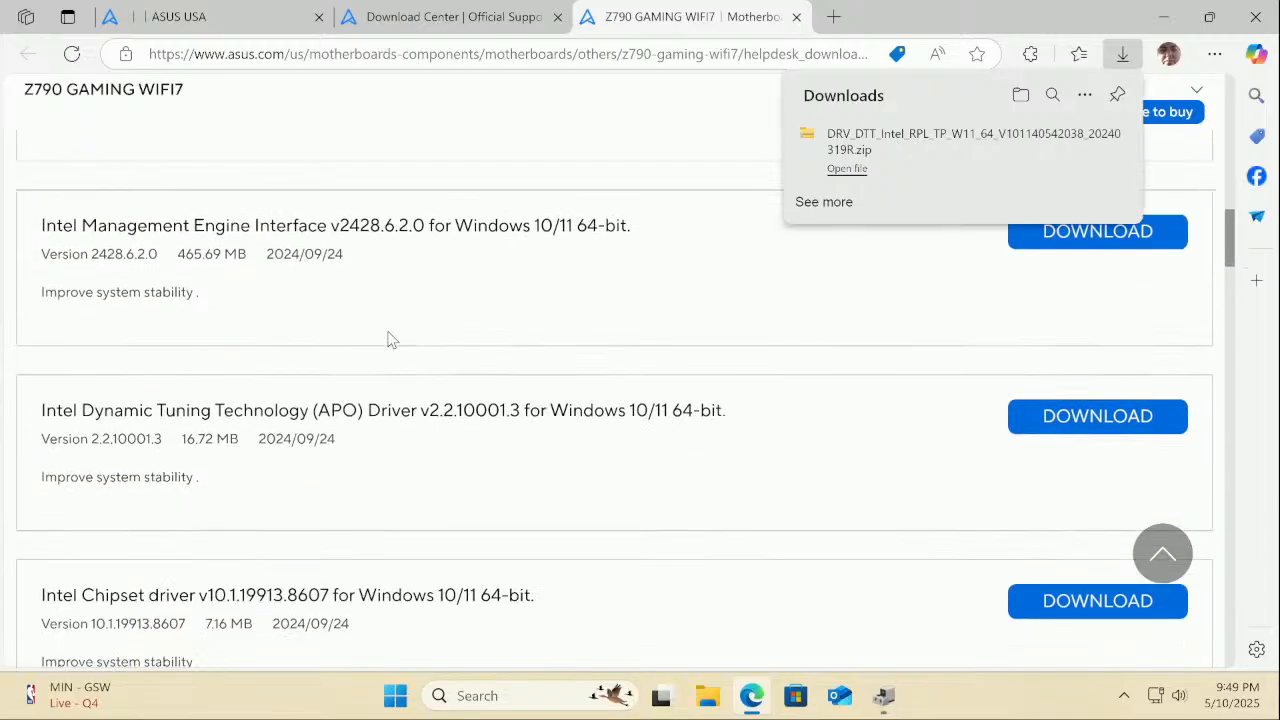
pyautogui.scroll(2, 390, 340)
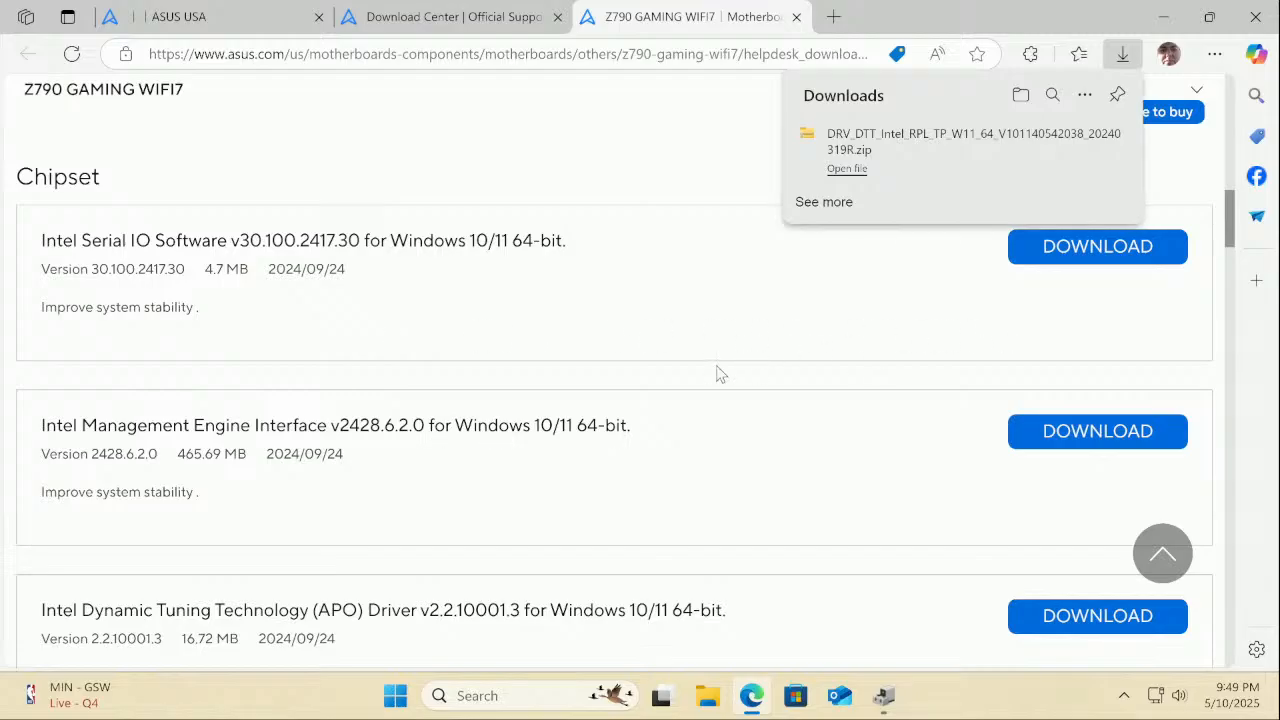
pyautogui.scroll(-2, 718, 373)
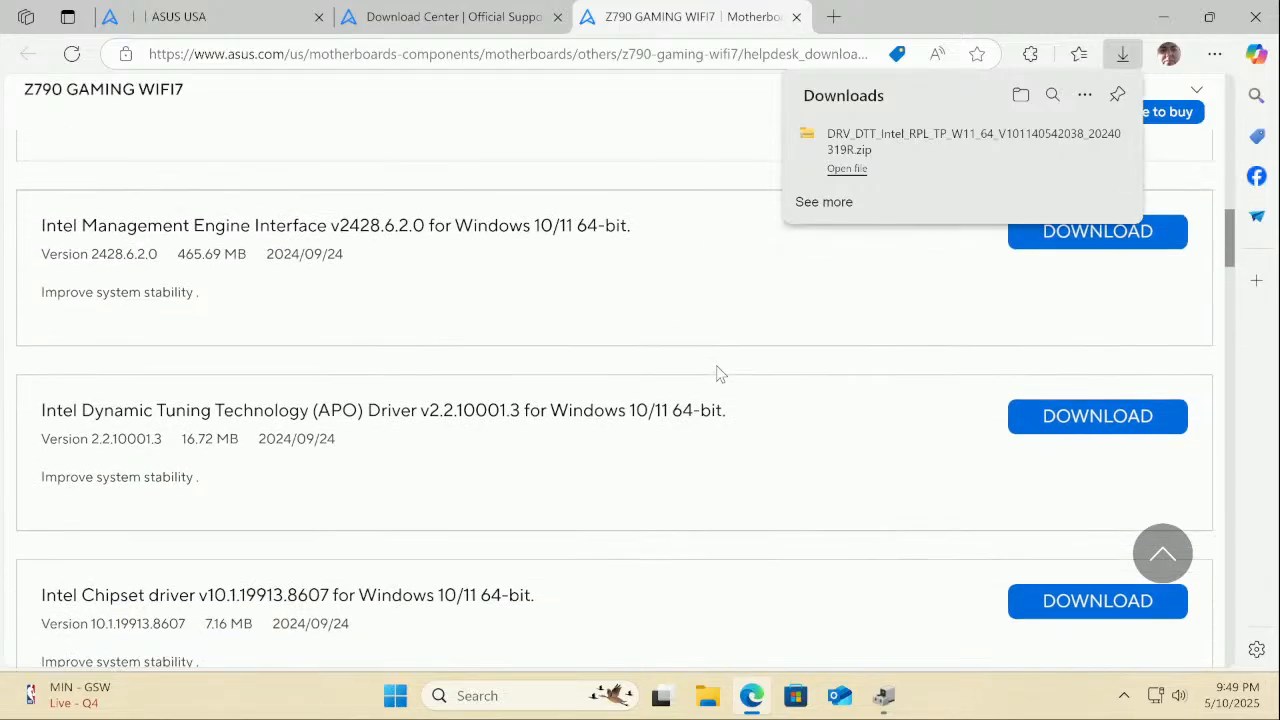
pyautogui.scroll(1, 716, 374)
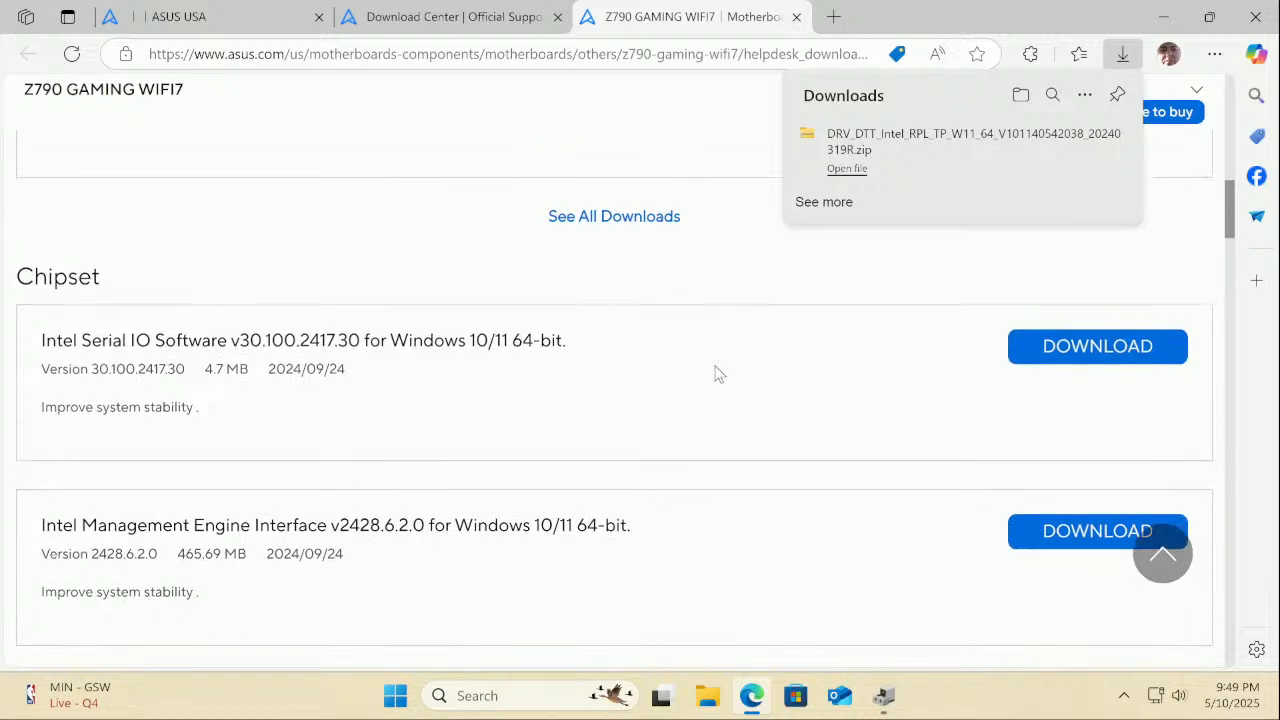
# Download the Intel Serial IO Software zip and extract it into its own folder
pyautogui.click(1154, 348)
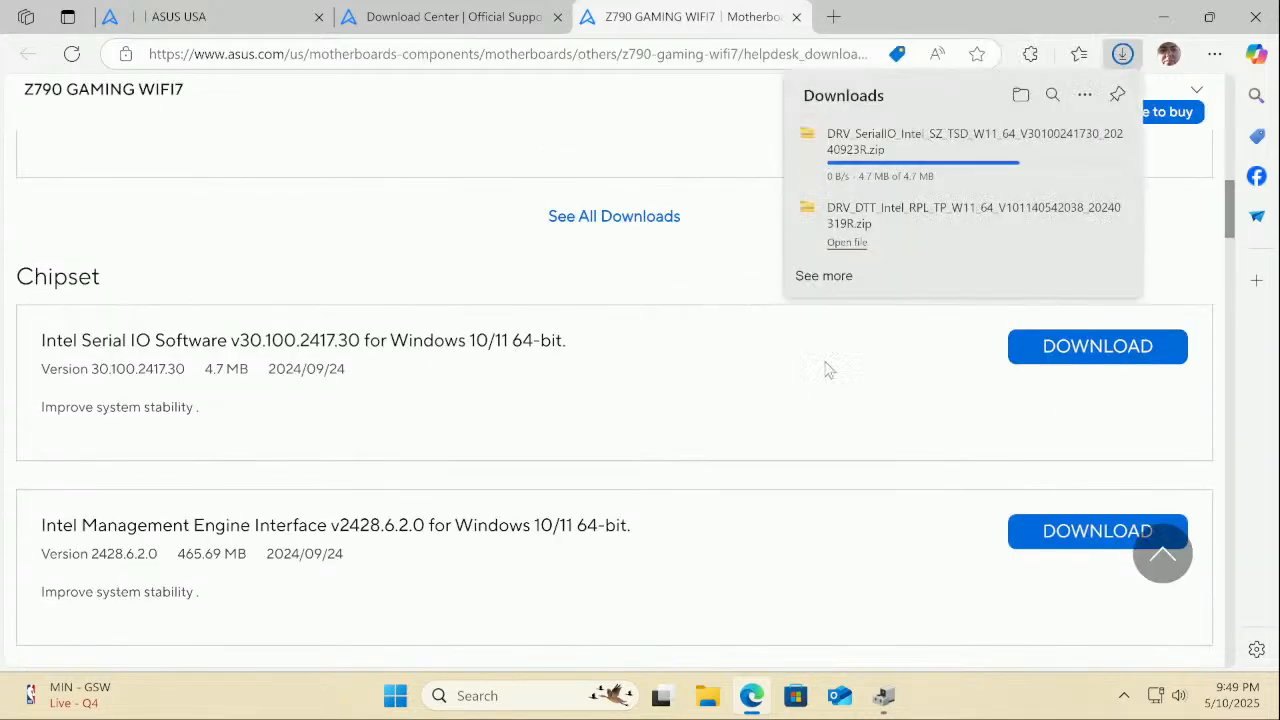
pyautogui.click(907, 152)
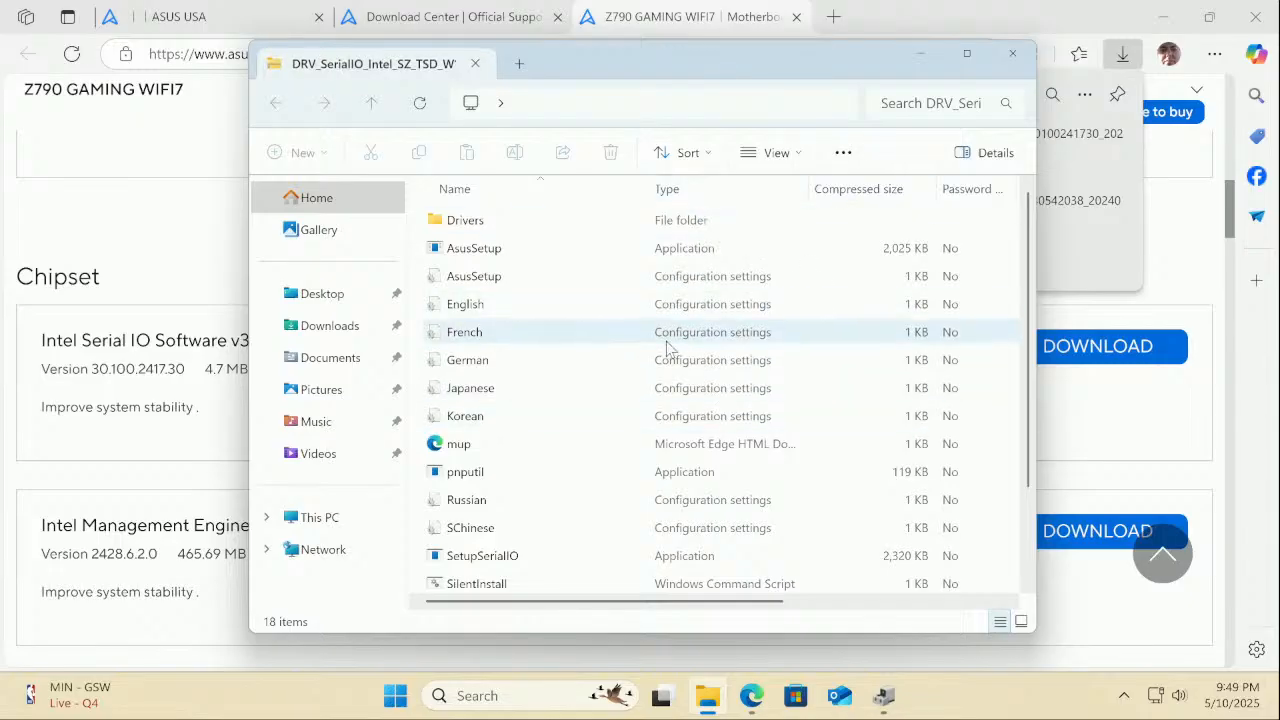
pyautogui.scroll(-2, 540, 222)
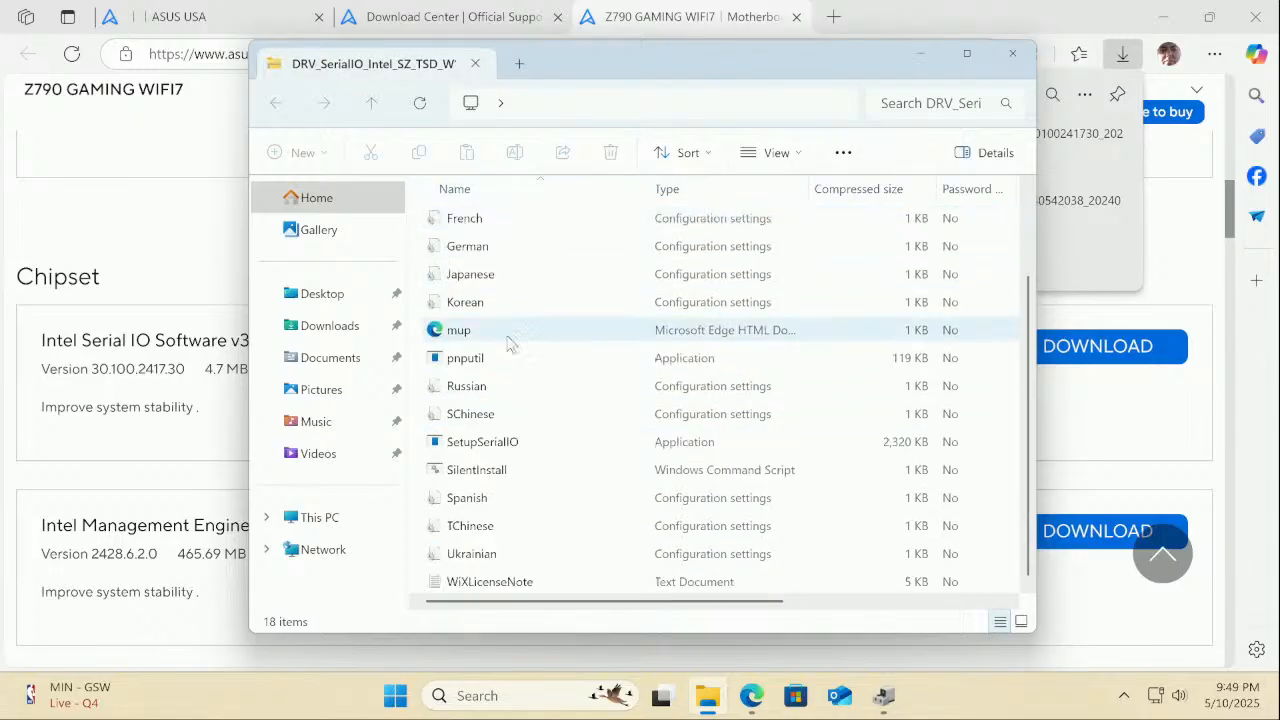
pyautogui.doubleClick(508, 447)
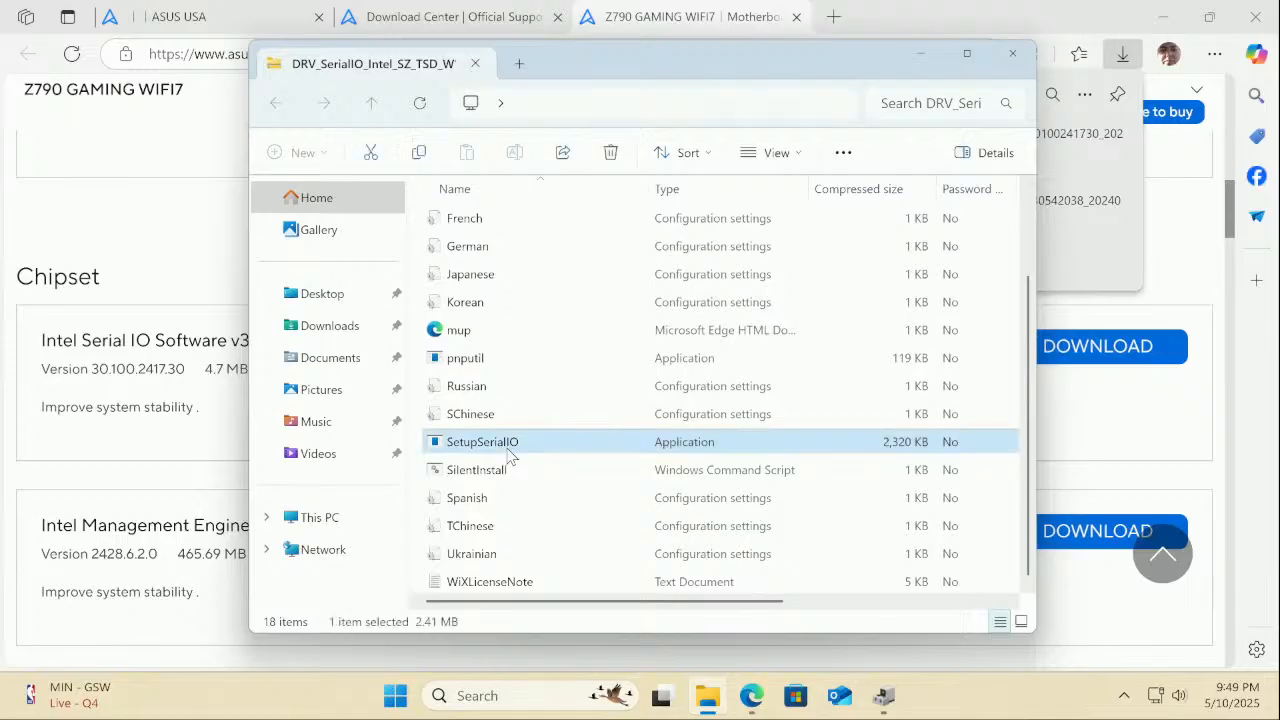
pyautogui.click(568, 386)
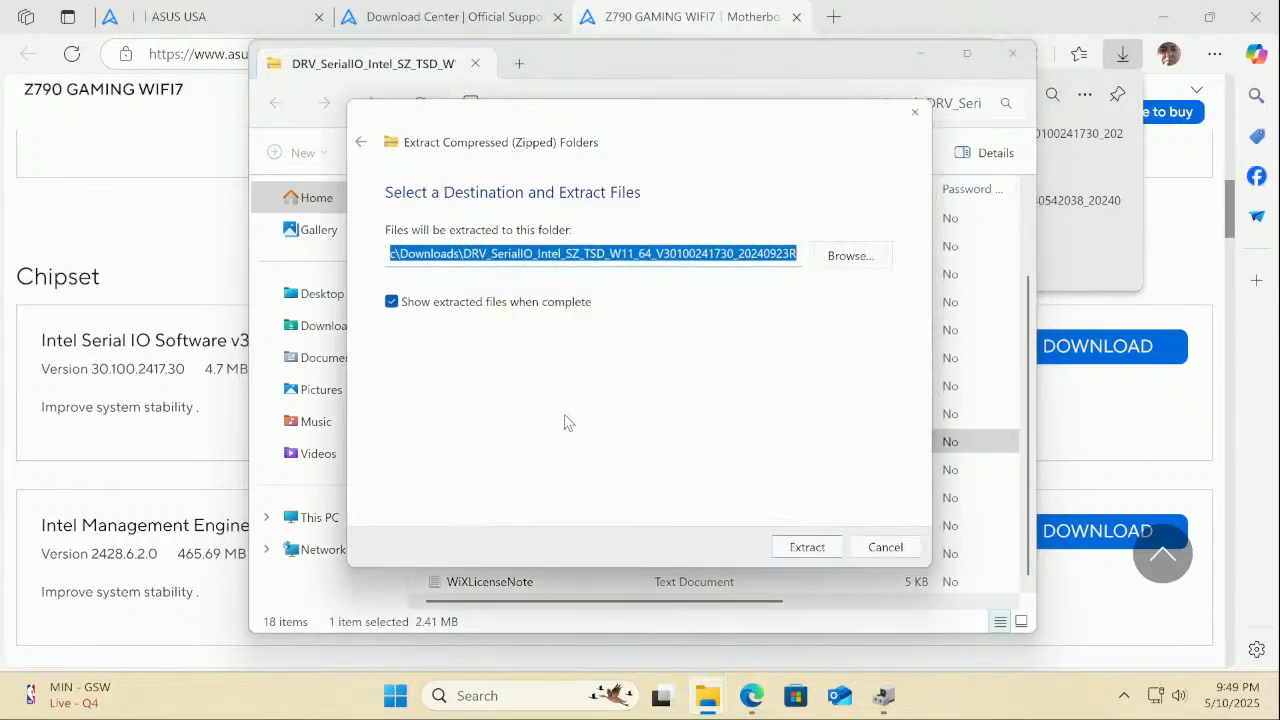
pyautogui.click(807, 547)
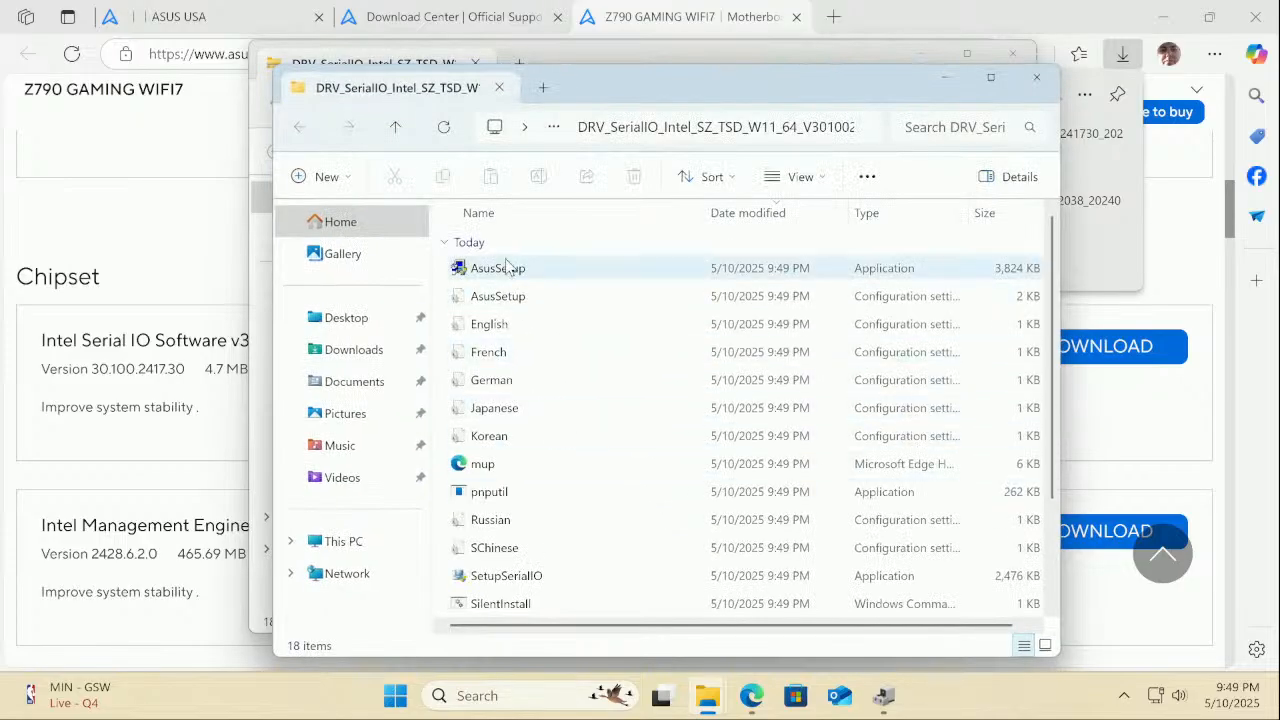
# Run AsusSetup, accept the licence and install Intel Serial IO 30.100.2417.30 to completion
pyautogui.doubleClick(512, 270)
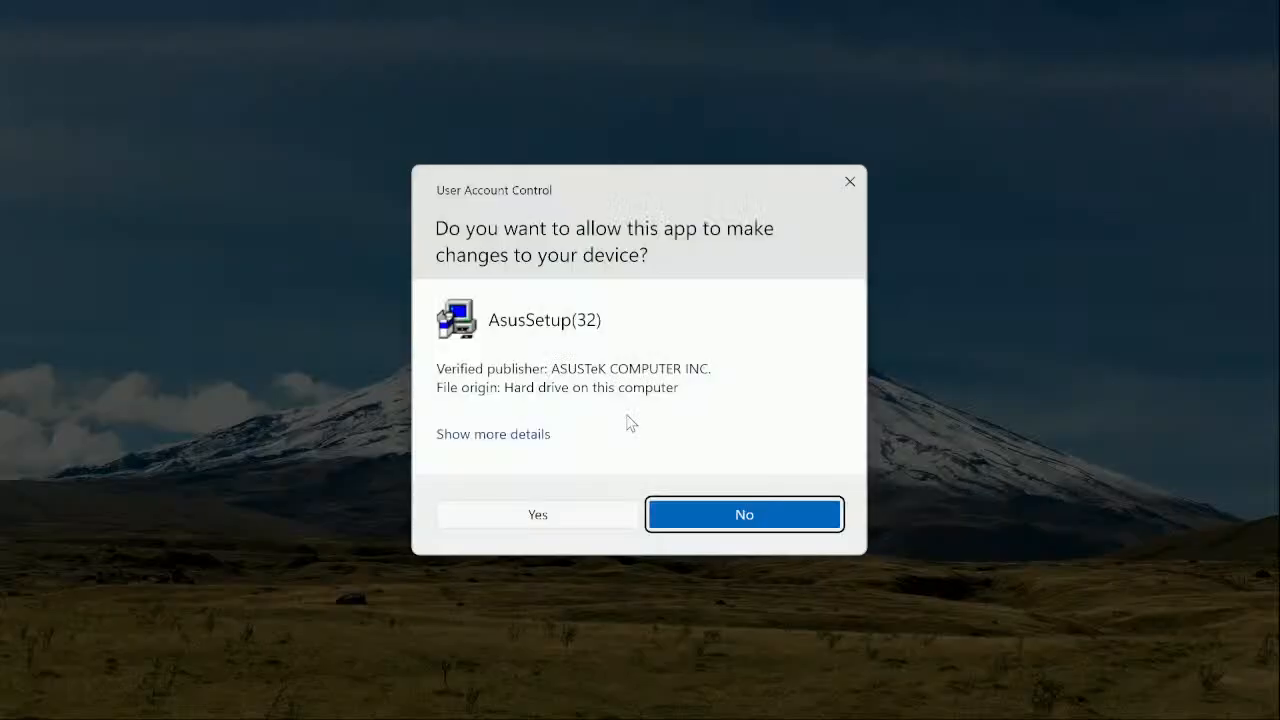
pyautogui.click(559, 526)
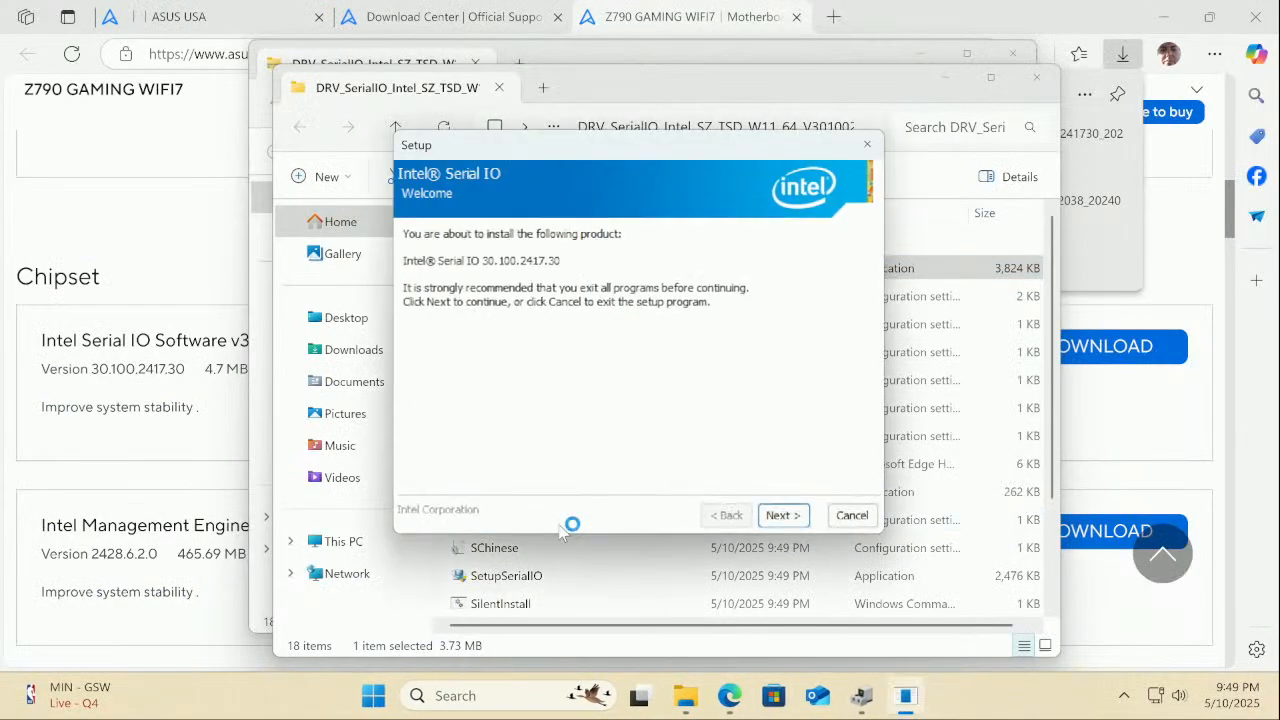
pyautogui.click(779, 516)
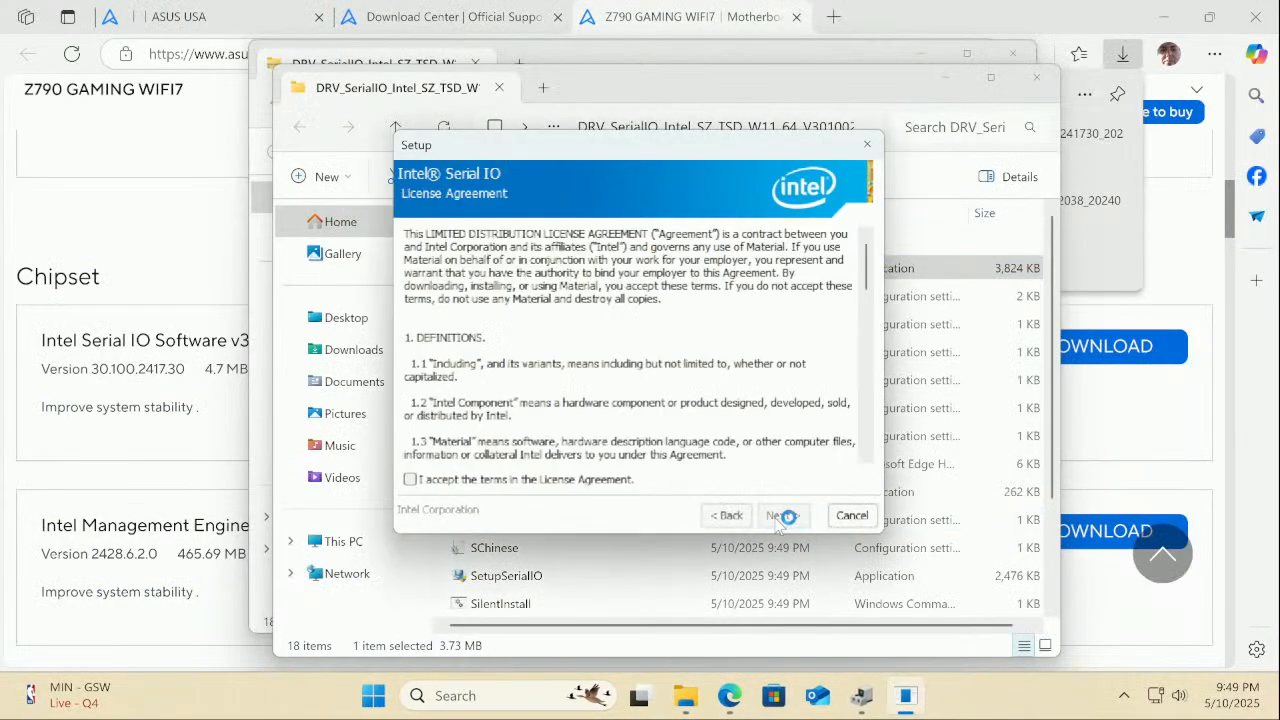
pyautogui.click(610, 479)
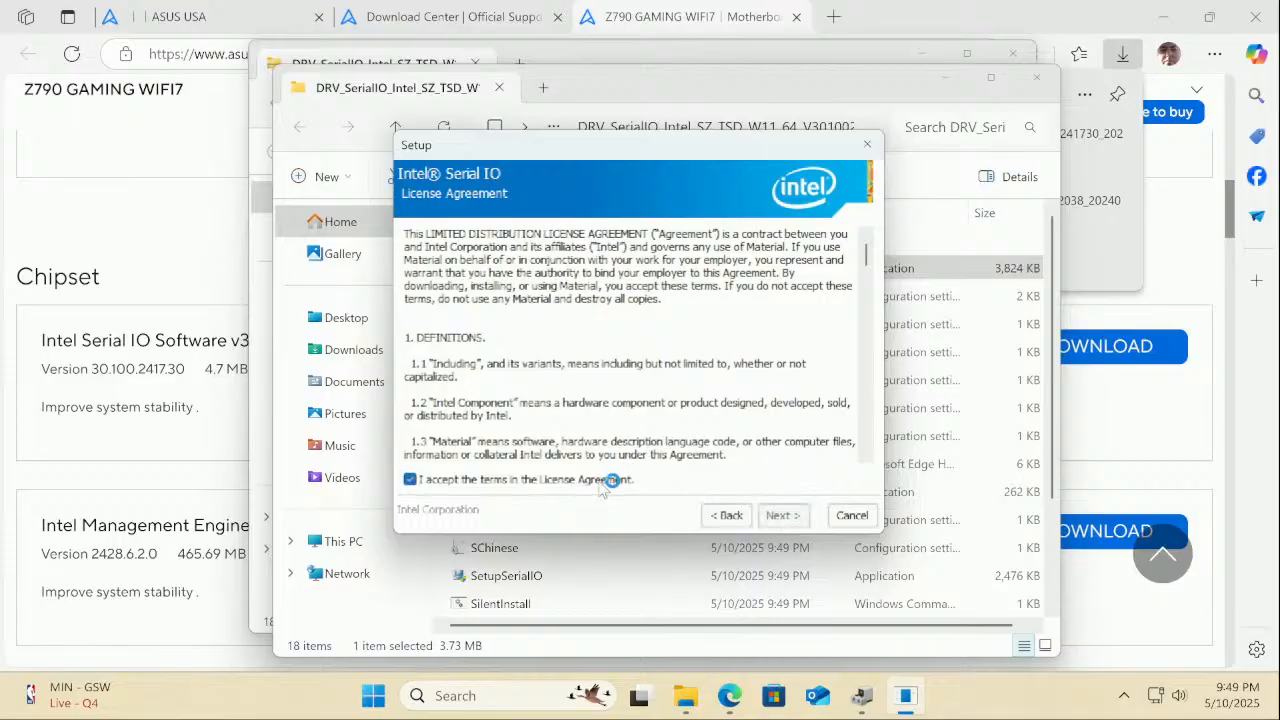
pyautogui.click(775, 518)
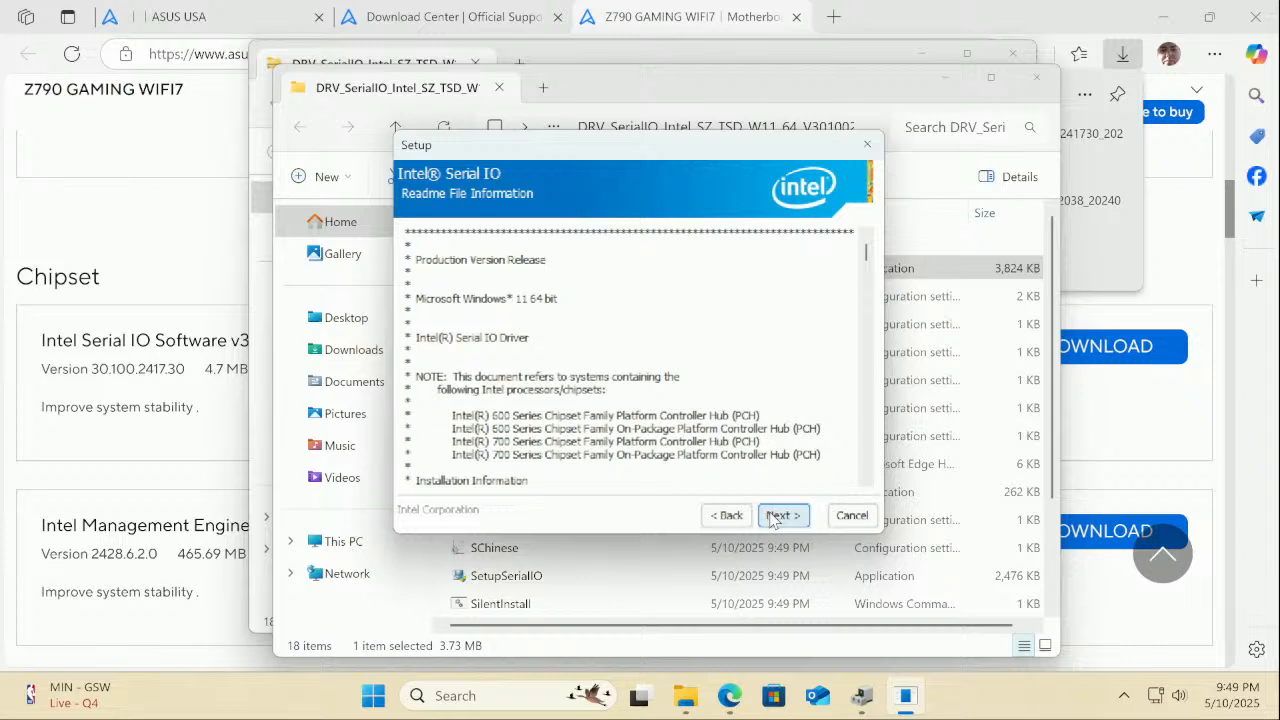
pyautogui.click(772, 516)
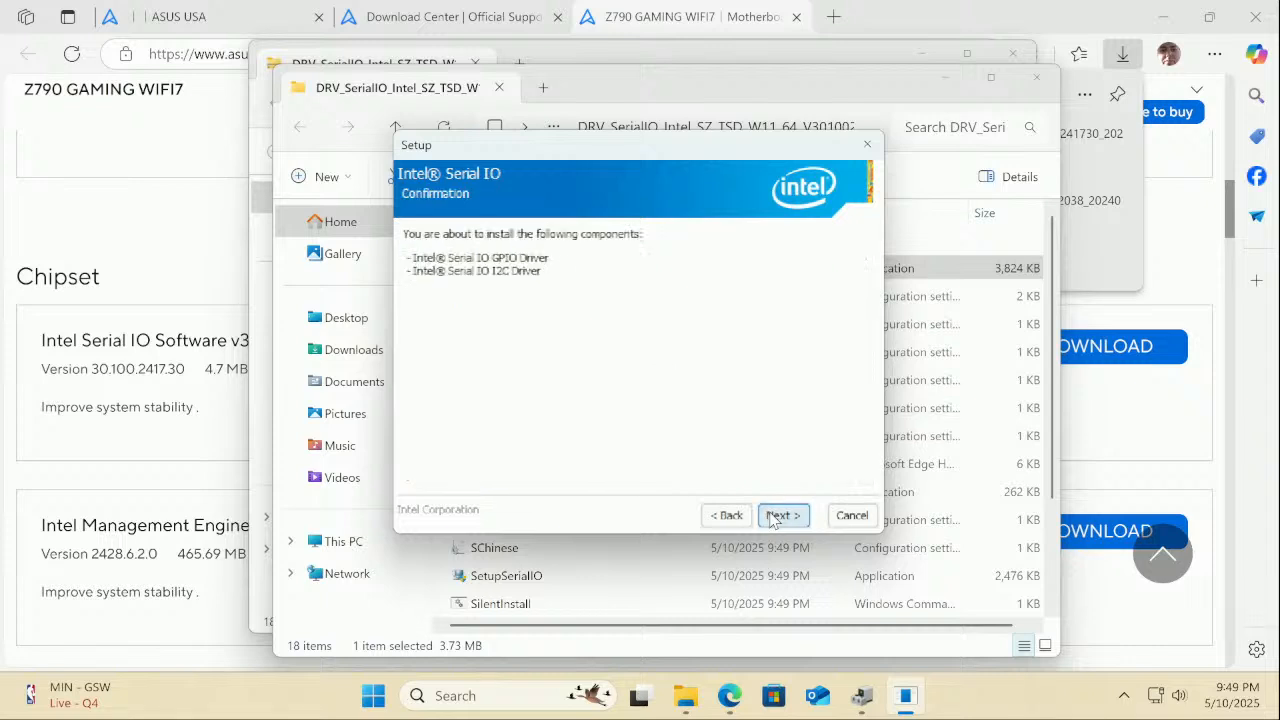
pyautogui.click(779, 516)
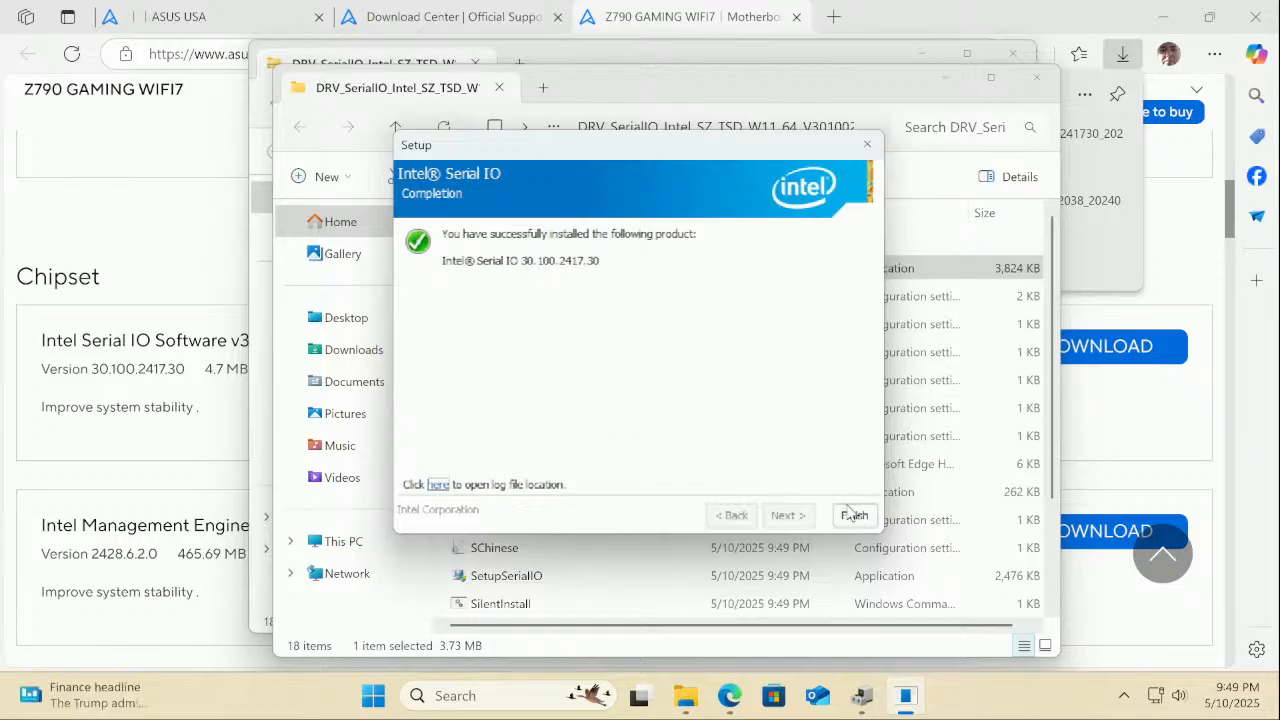
pyautogui.click(851, 515)
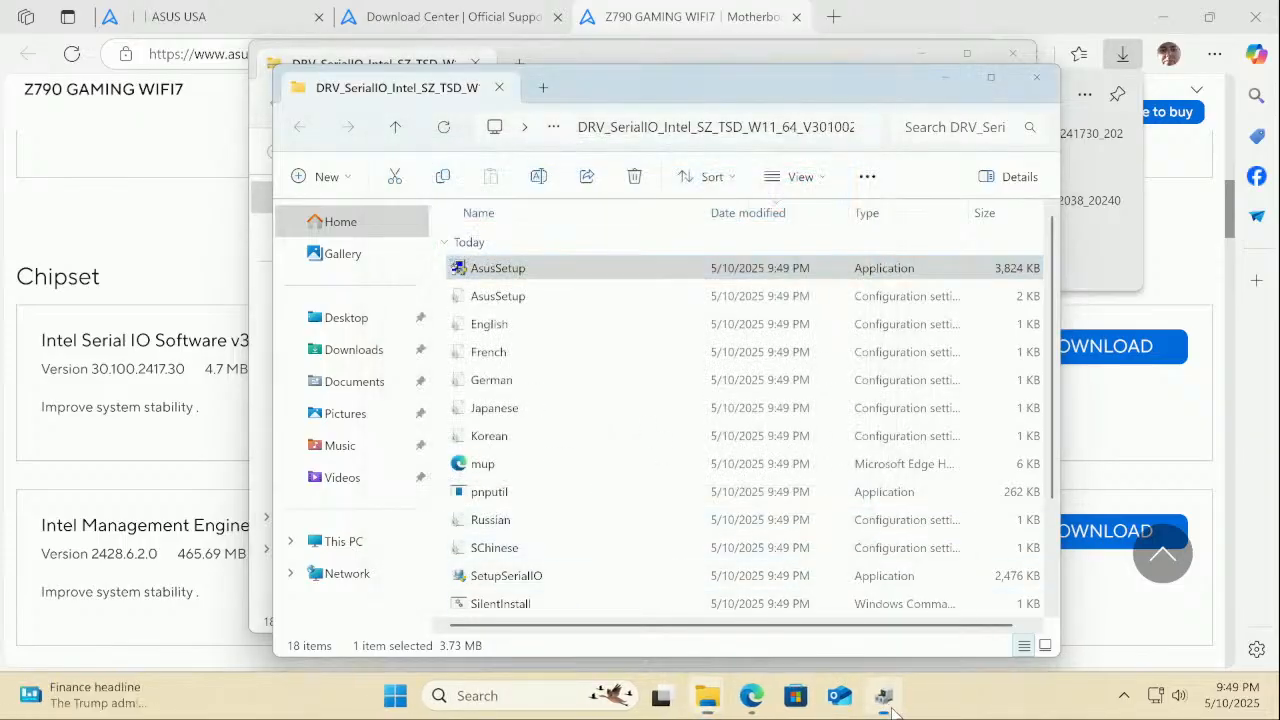
pyautogui.click(889, 704)
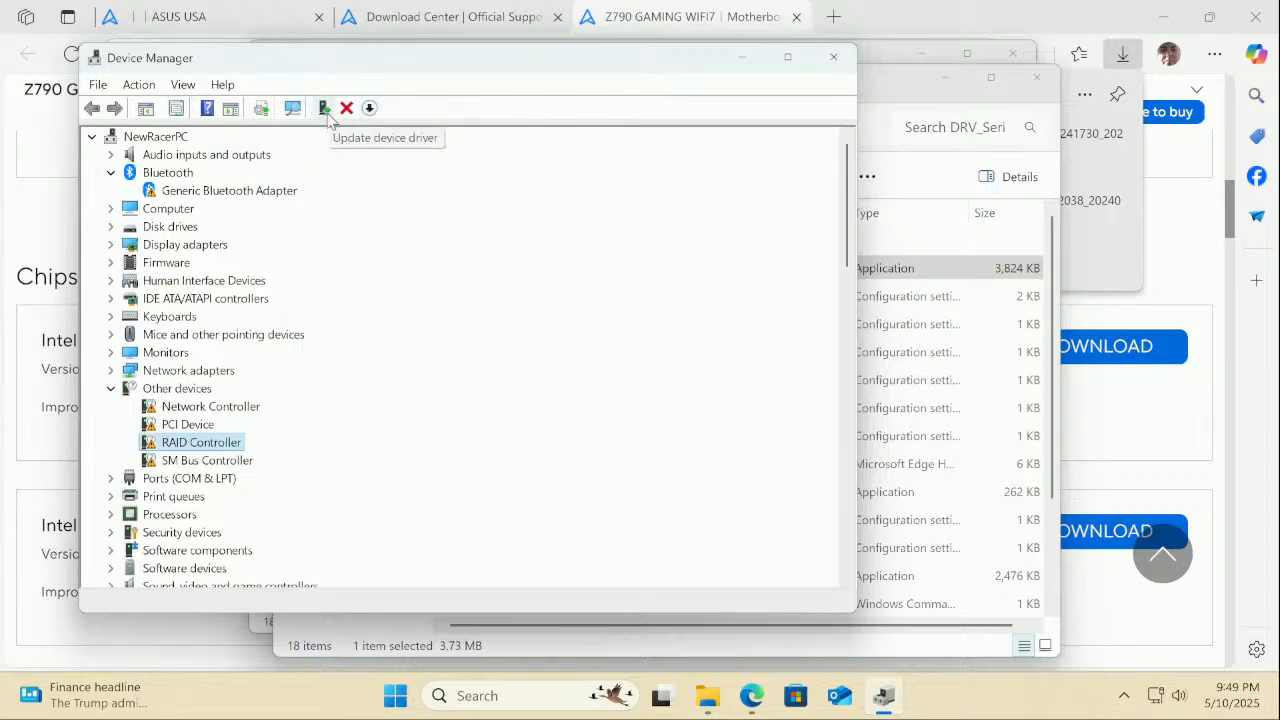
# Rescan hardware and review the SM Bus, RAID, PCI and Network entries under Other devices
pyautogui.click(292, 109)
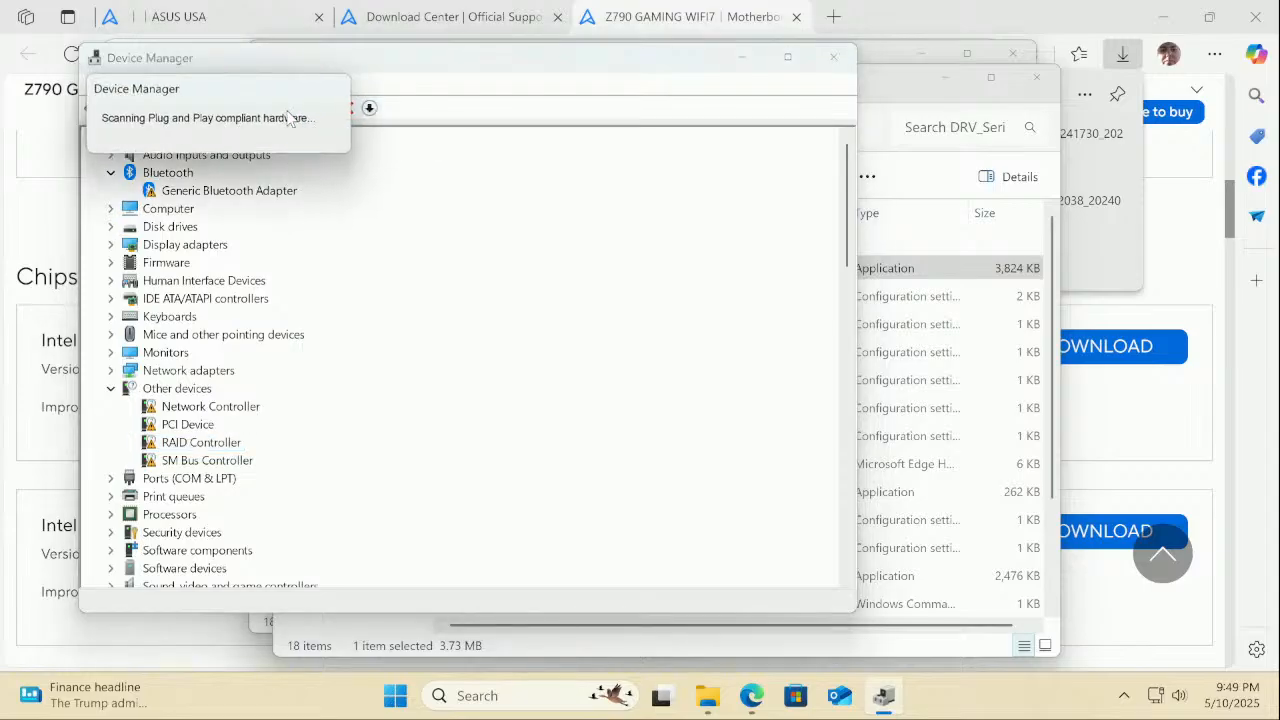
pyautogui.scroll(-1, 343, 305)
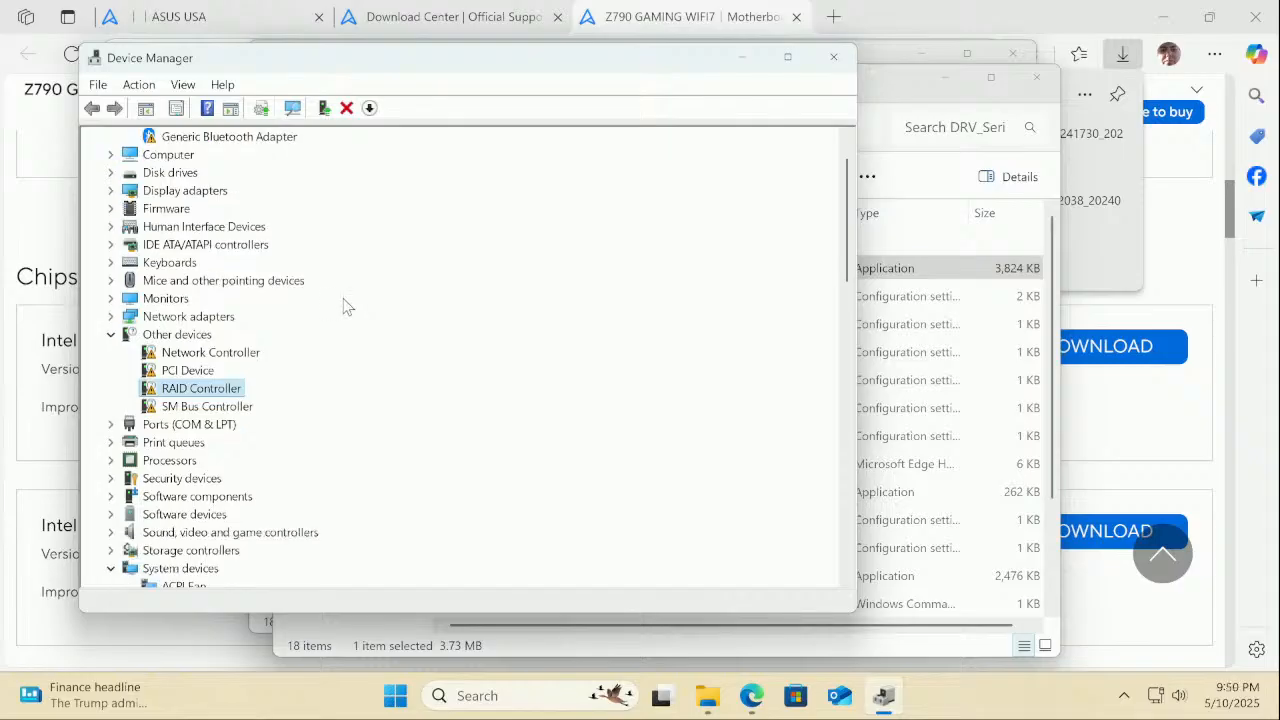
pyautogui.click(234, 410)
pyautogui.click(222, 392)
pyautogui.click(212, 371)
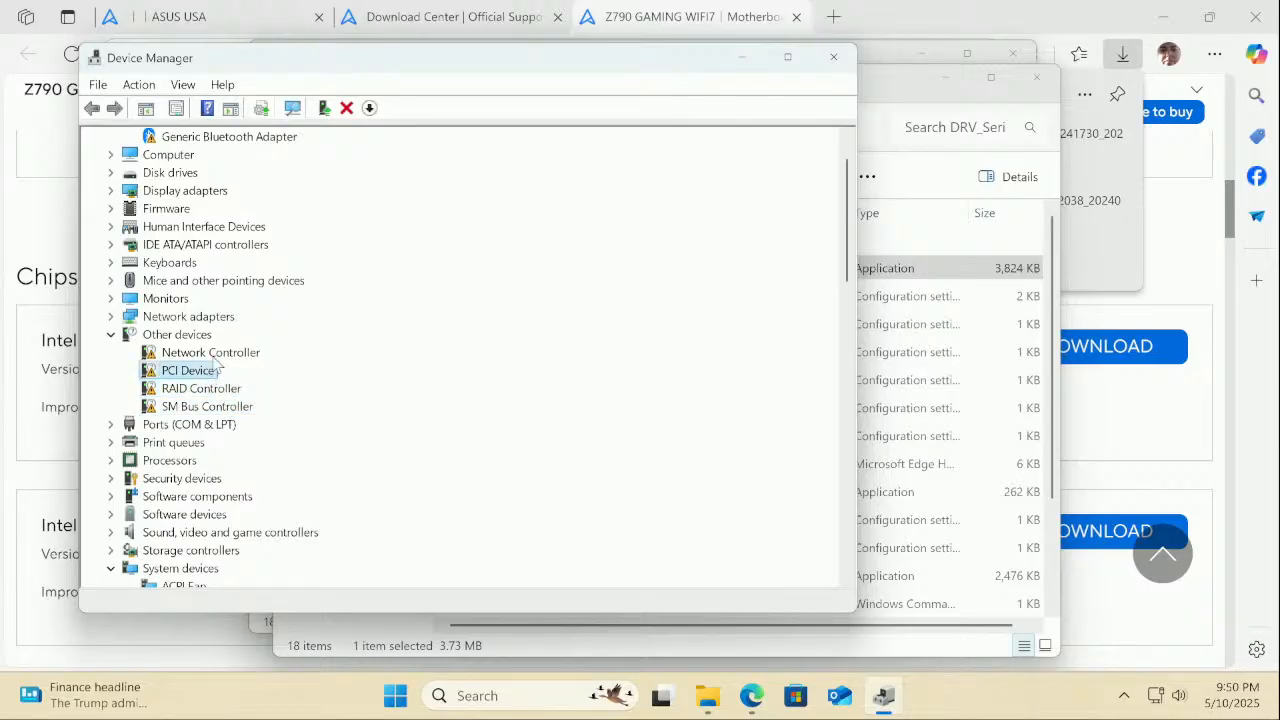
pyautogui.click(216, 355)
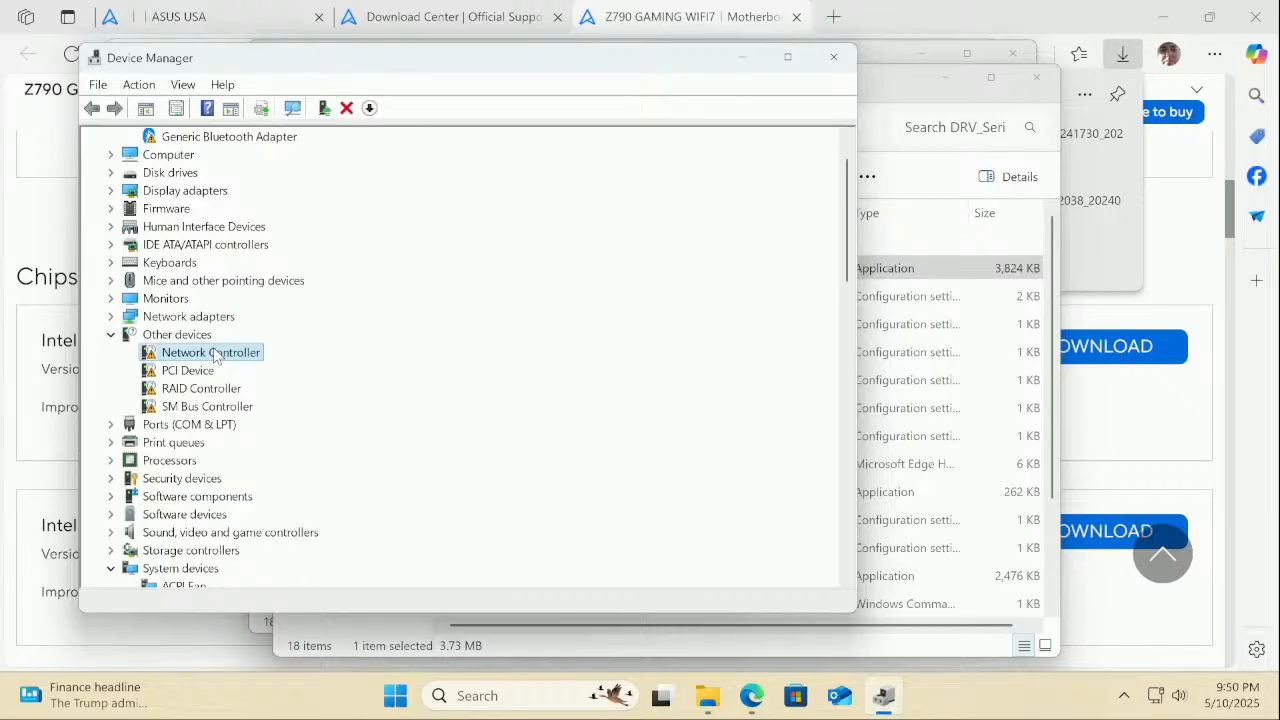
# Download the 466 MB Intel Management Engine Interface v2428.6.2.0 driver package
pyautogui.click(1035, 27)
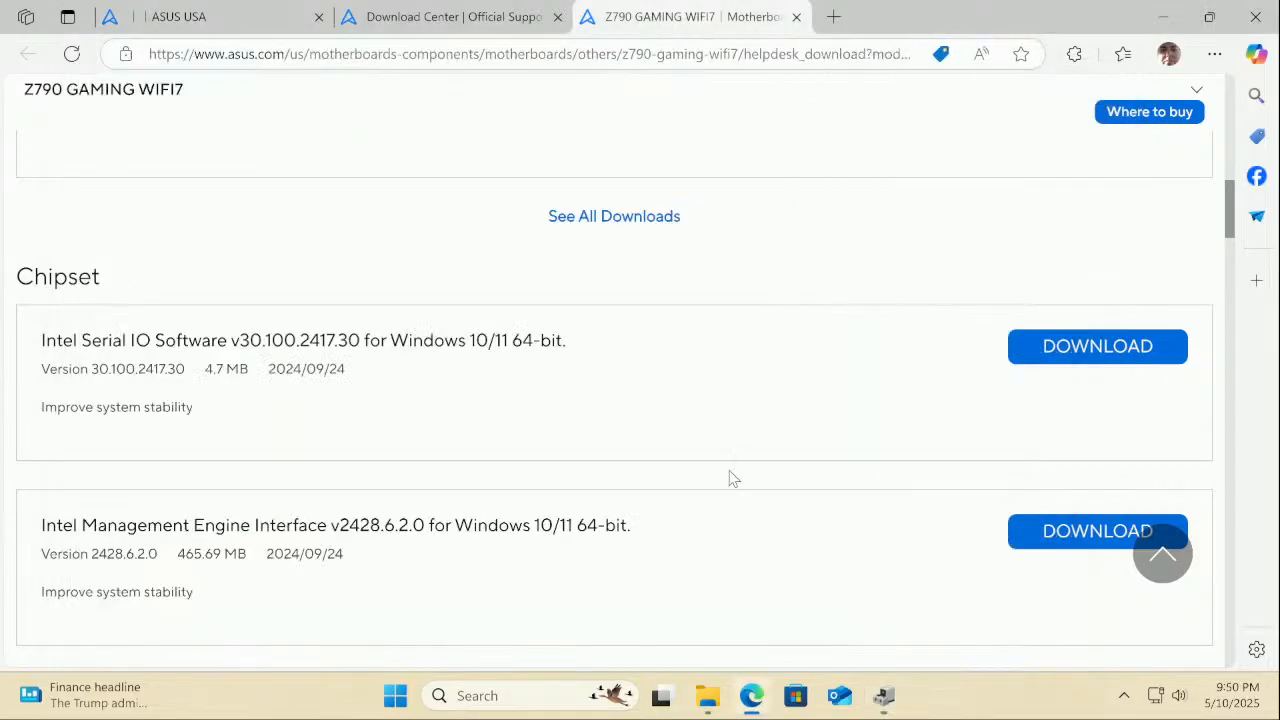
pyautogui.scroll(-1, 730, 479)
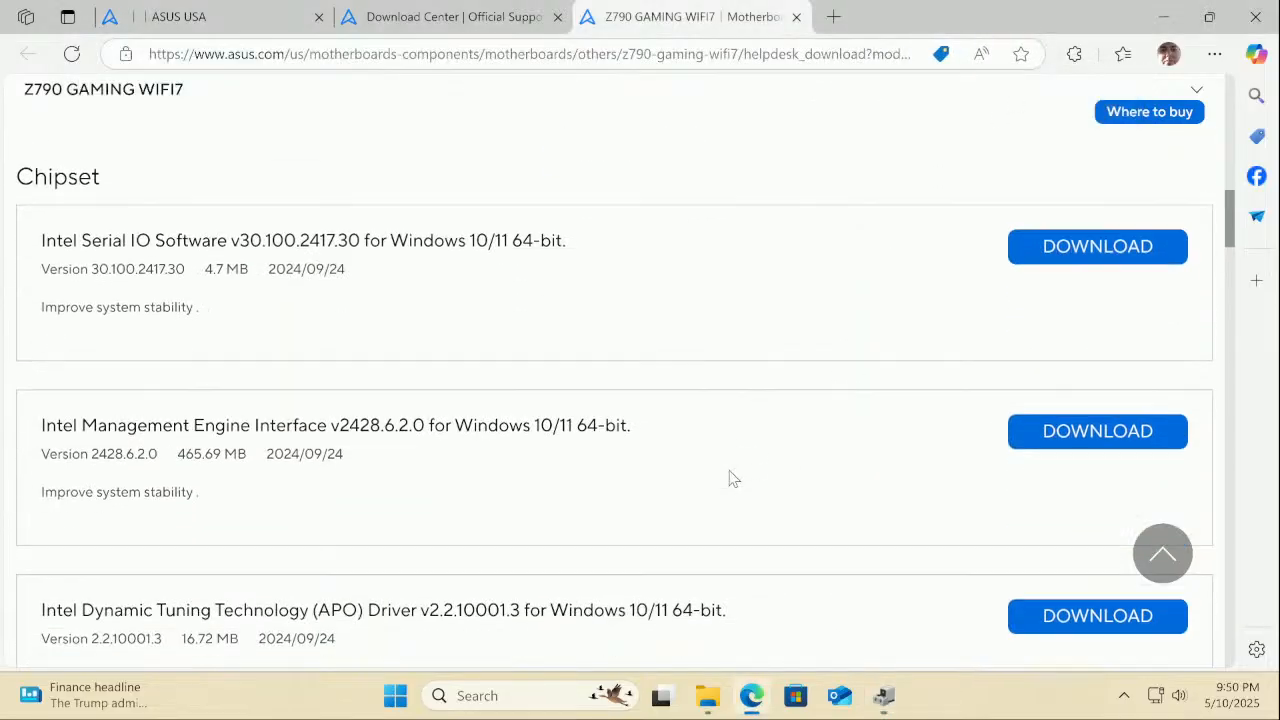
pyautogui.click(1045, 450)
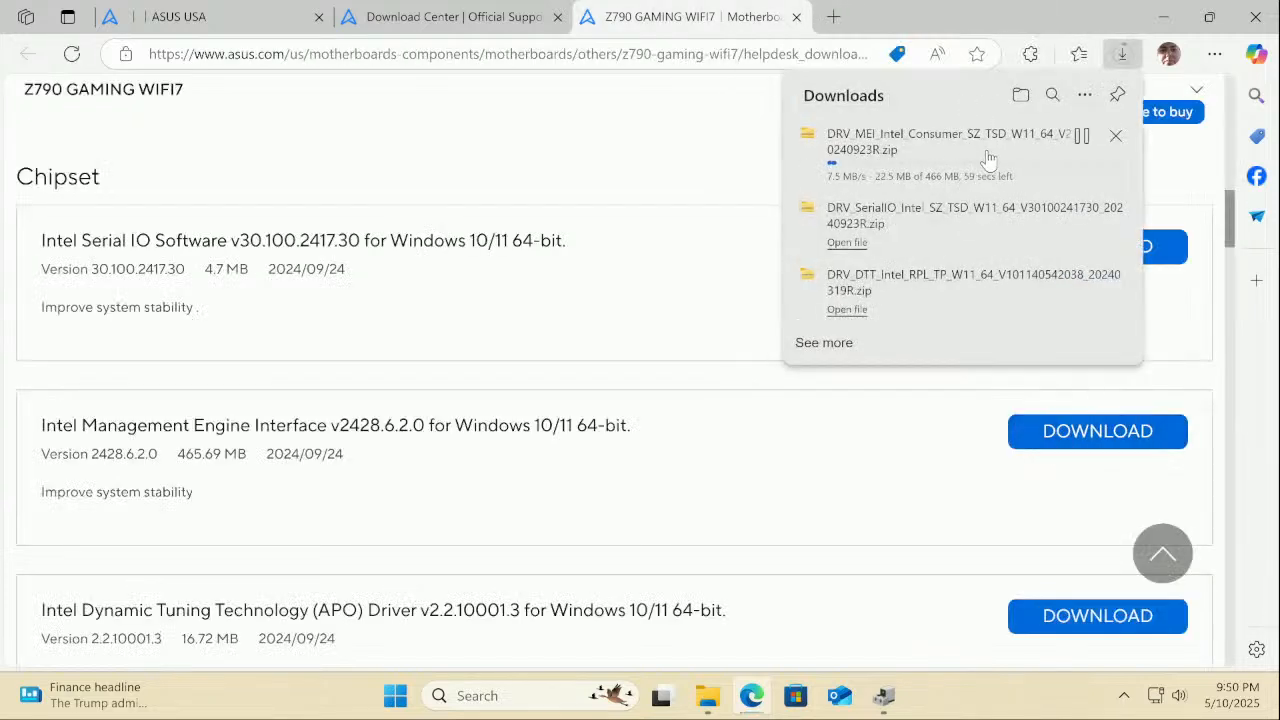
pyautogui.scroll(-2, 730, 606)
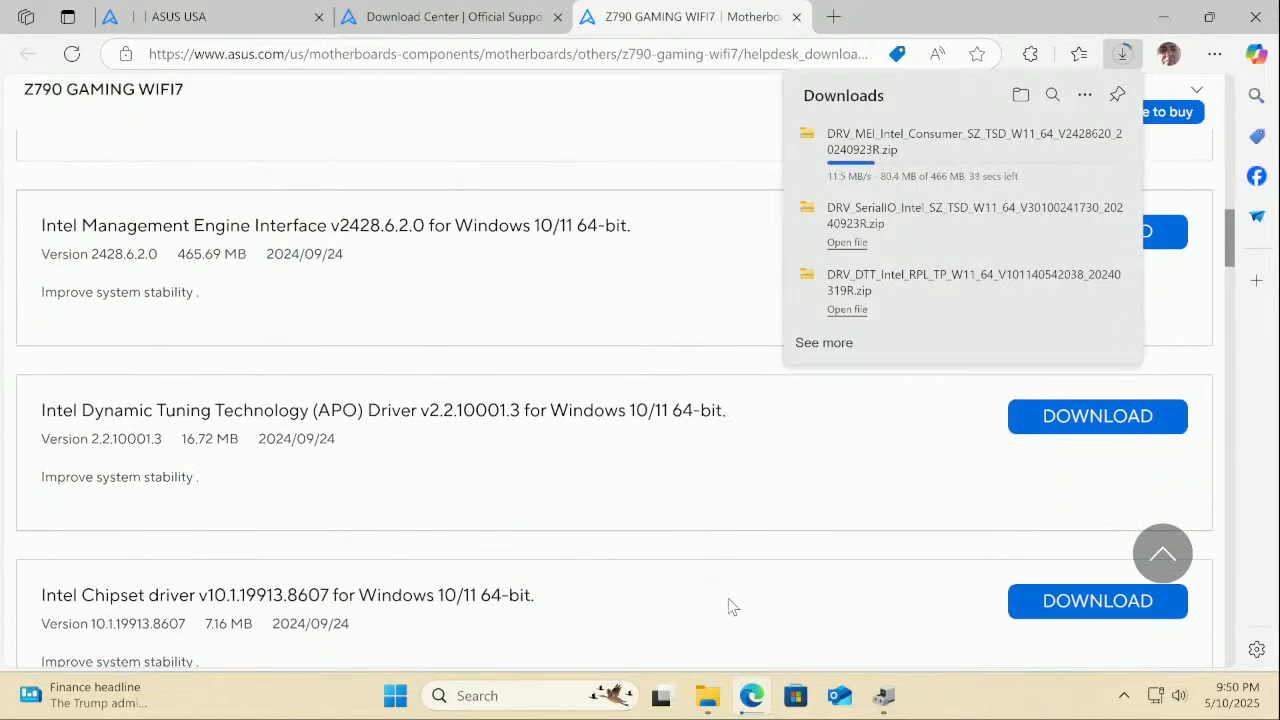
pyautogui.scroll(-2, 729, 600)
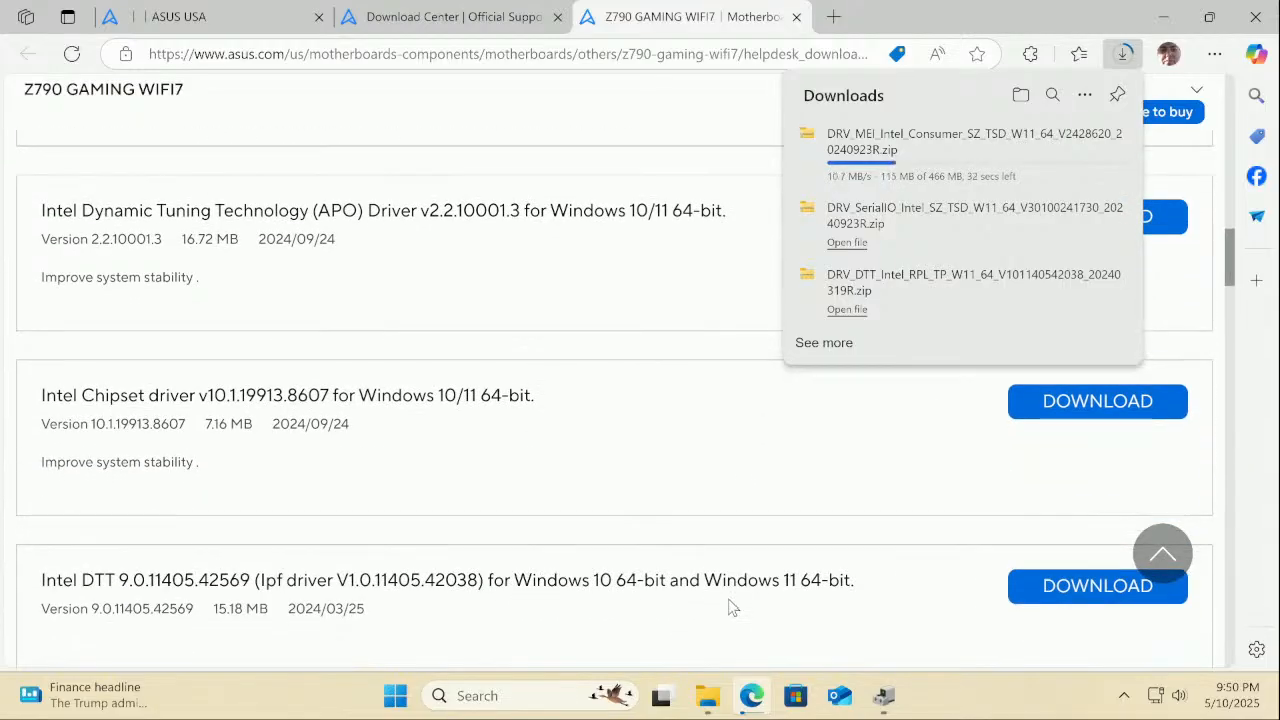
pyautogui.scroll(-3, 730, 606)
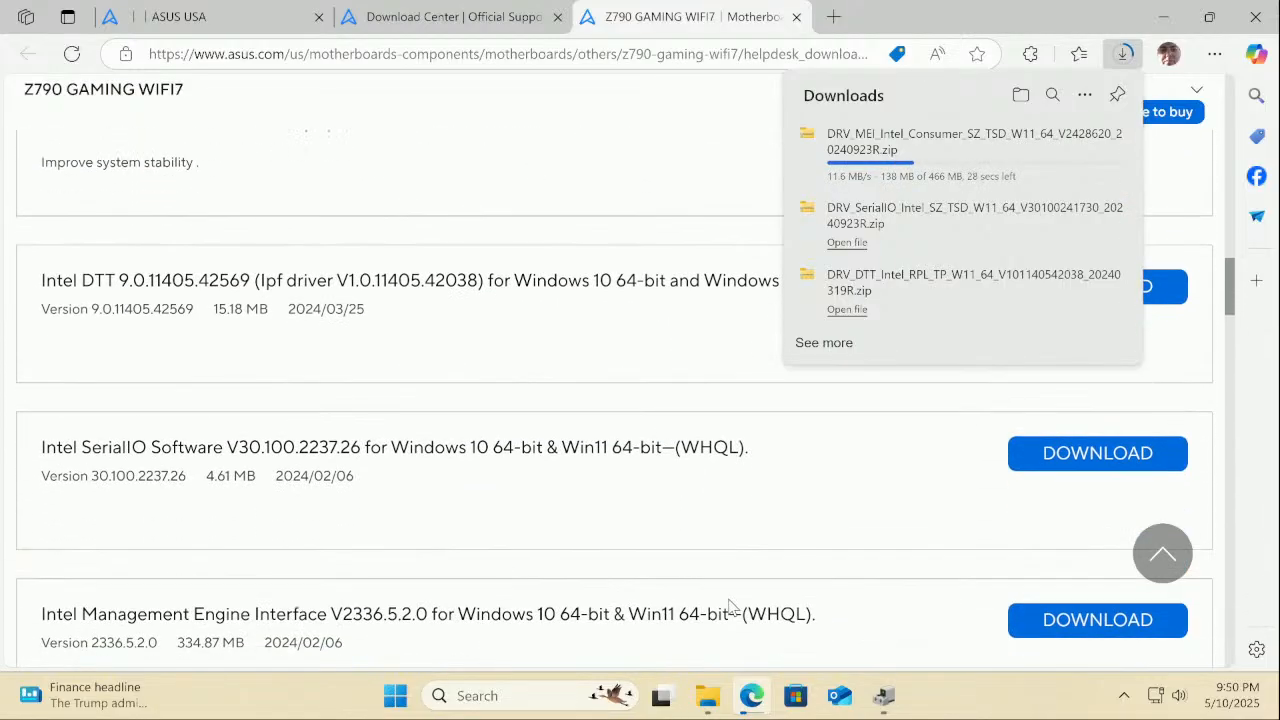
pyautogui.scroll(-1, 729, 606)
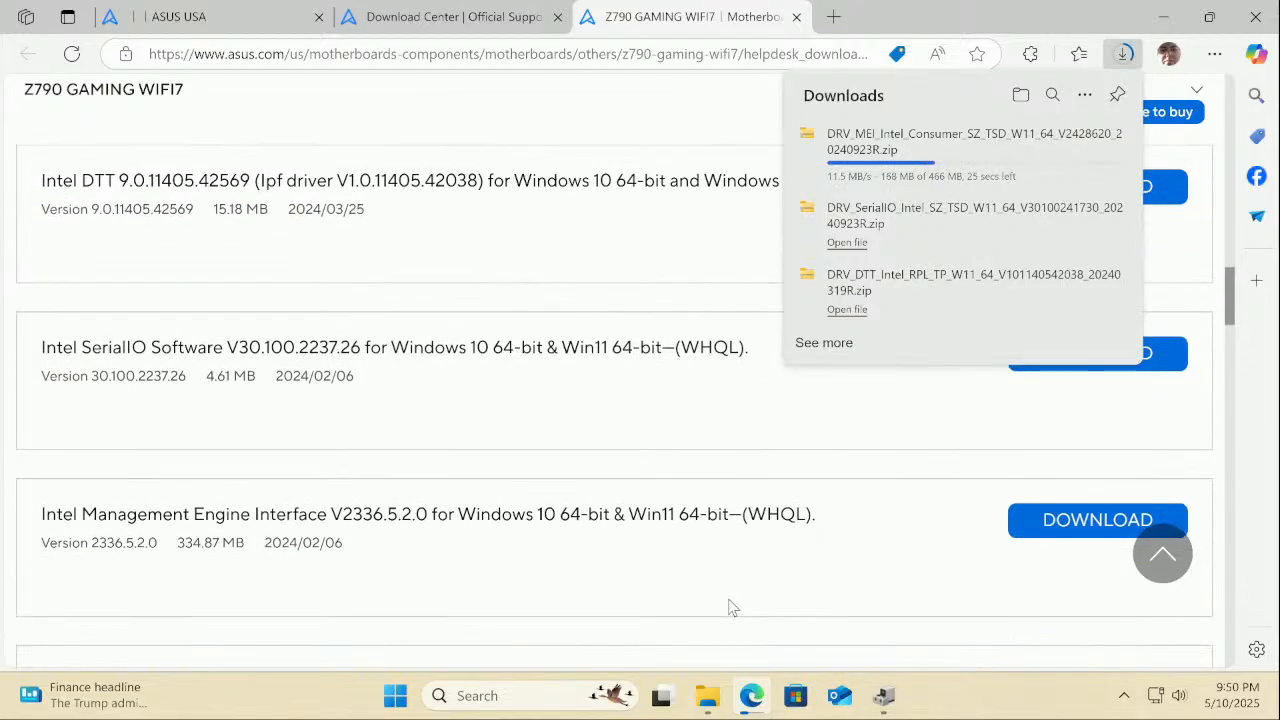
pyautogui.scroll(-2, 731, 606)
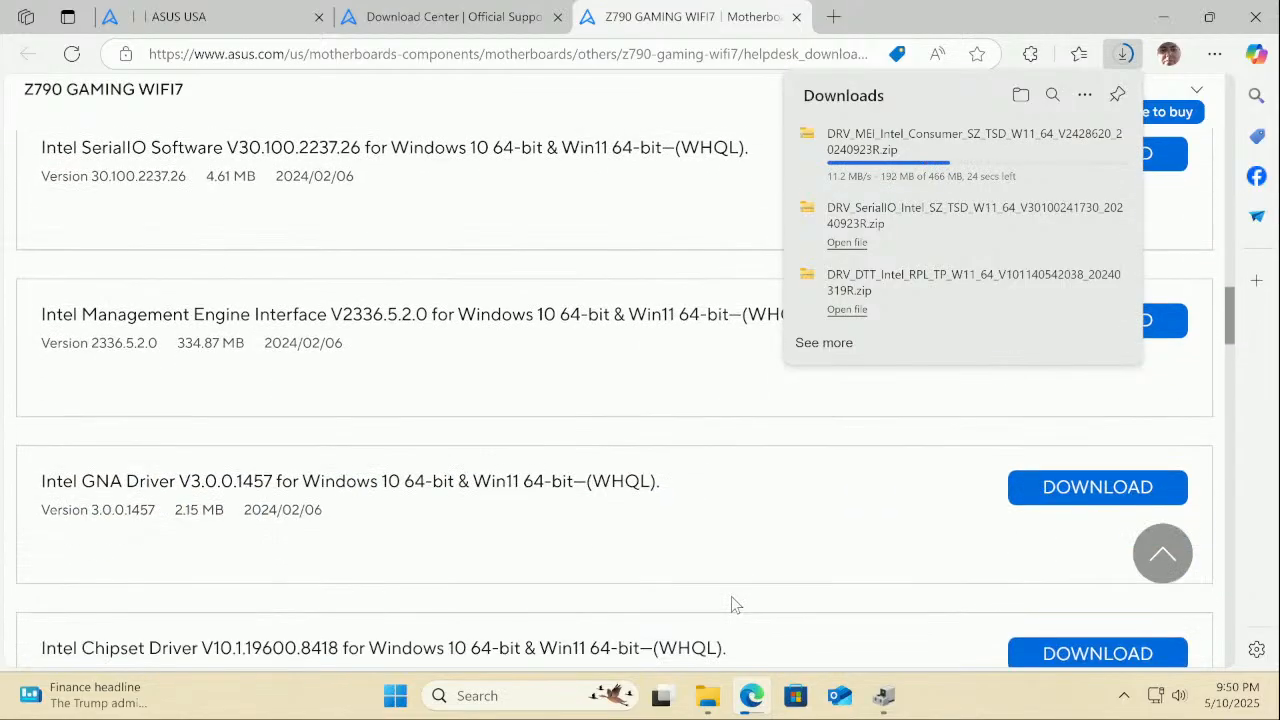
pyautogui.scroll(-1, 732, 604)
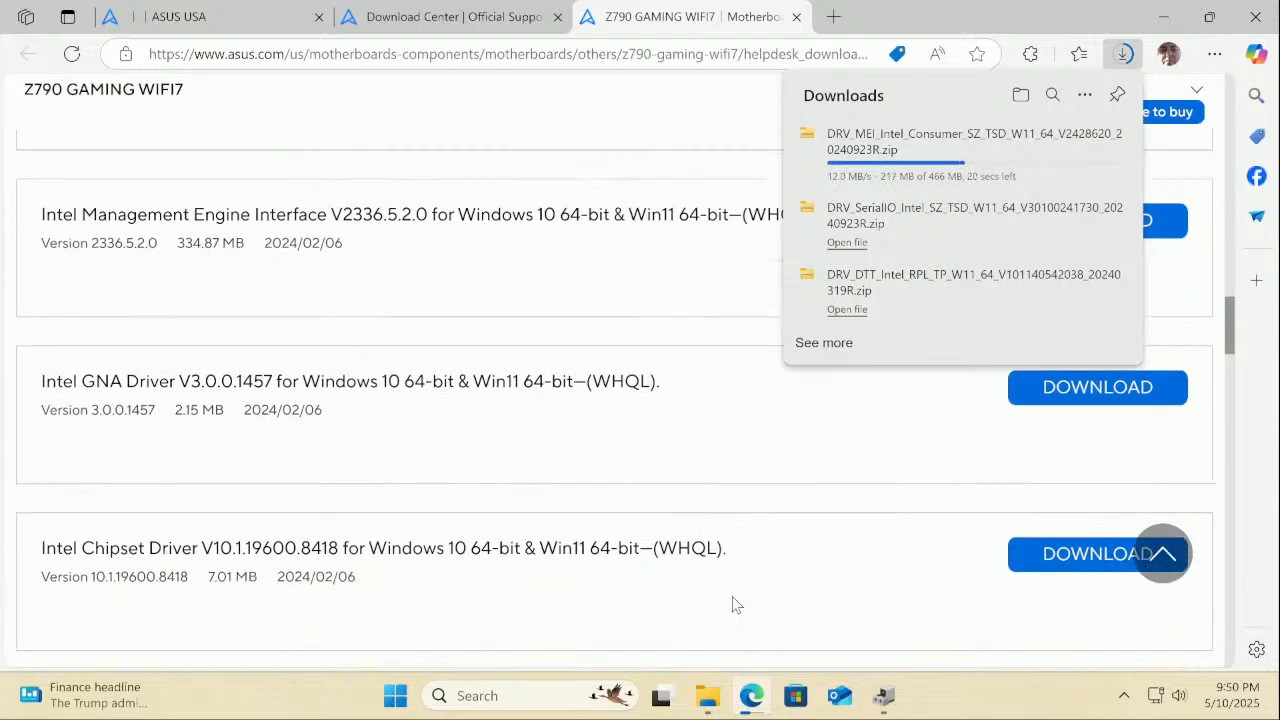
pyautogui.scroll(-2, 734, 604)
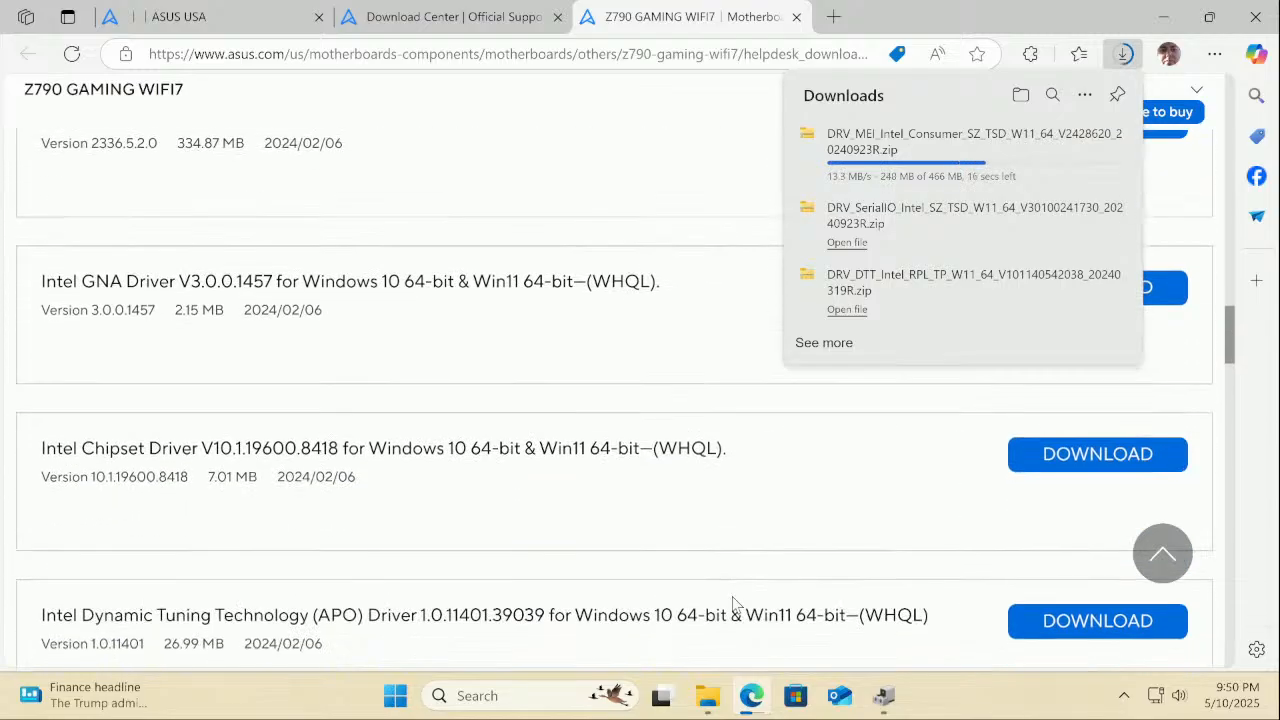
pyautogui.scroll(-2, 734, 604)
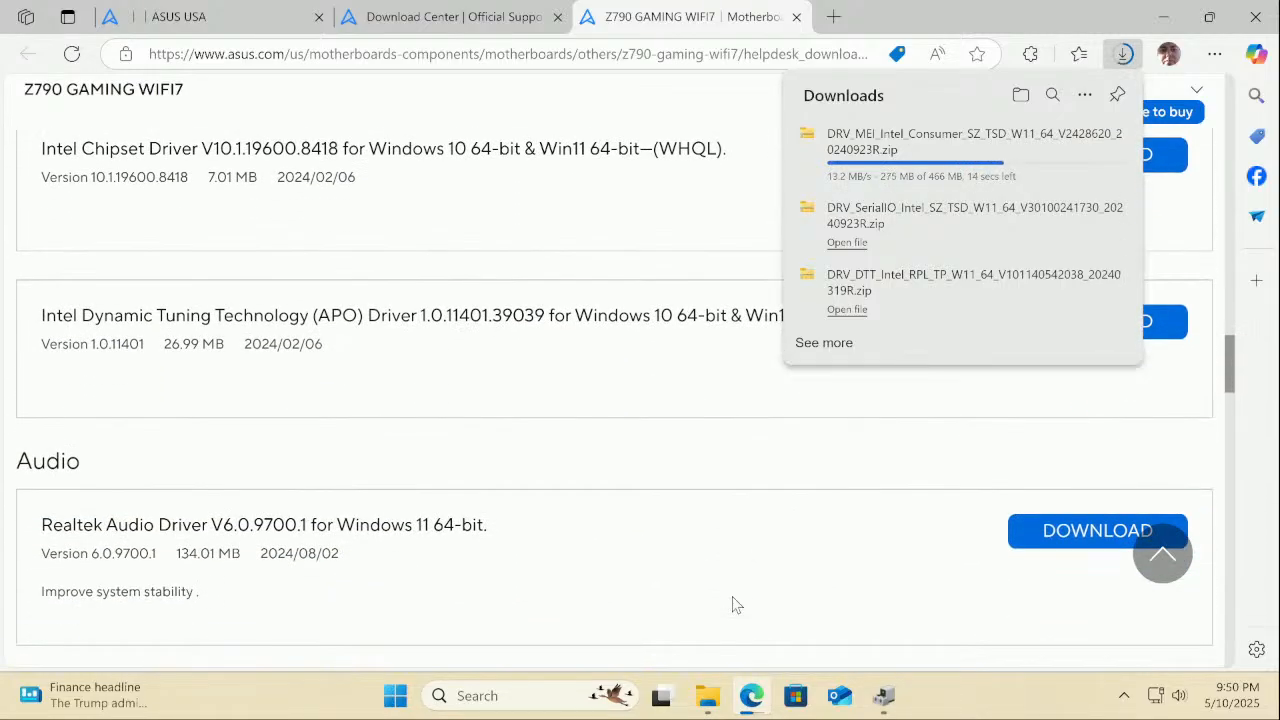
pyautogui.scroll(-1, 734, 604)
pyautogui.scroll(-1, 734, 604)
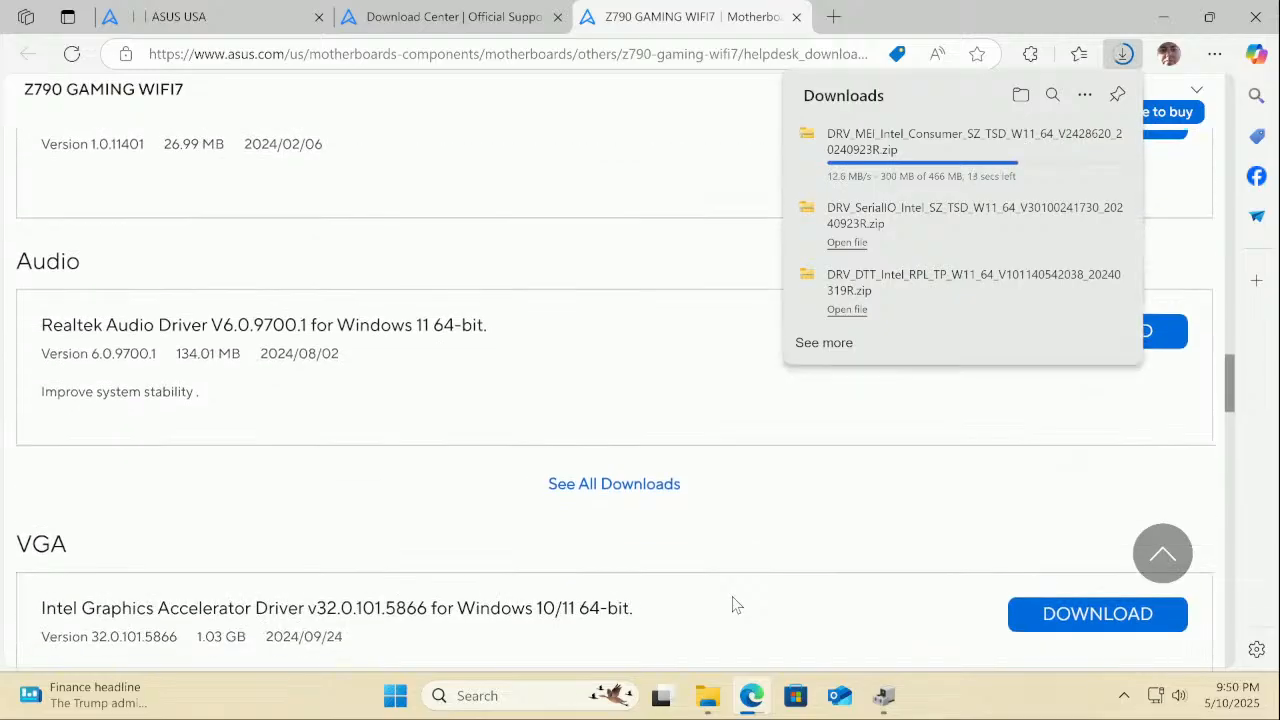
pyautogui.scroll(-1, 734, 604)
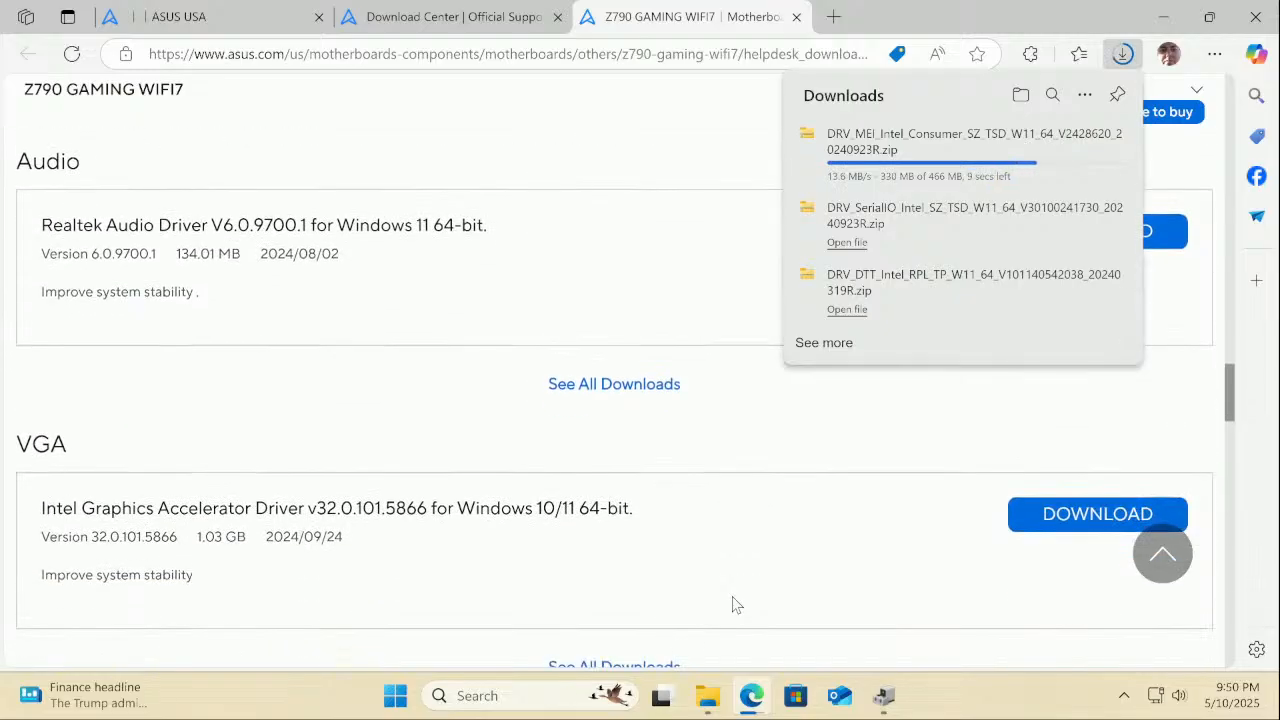
pyautogui.scroll(-3, 734, 604)
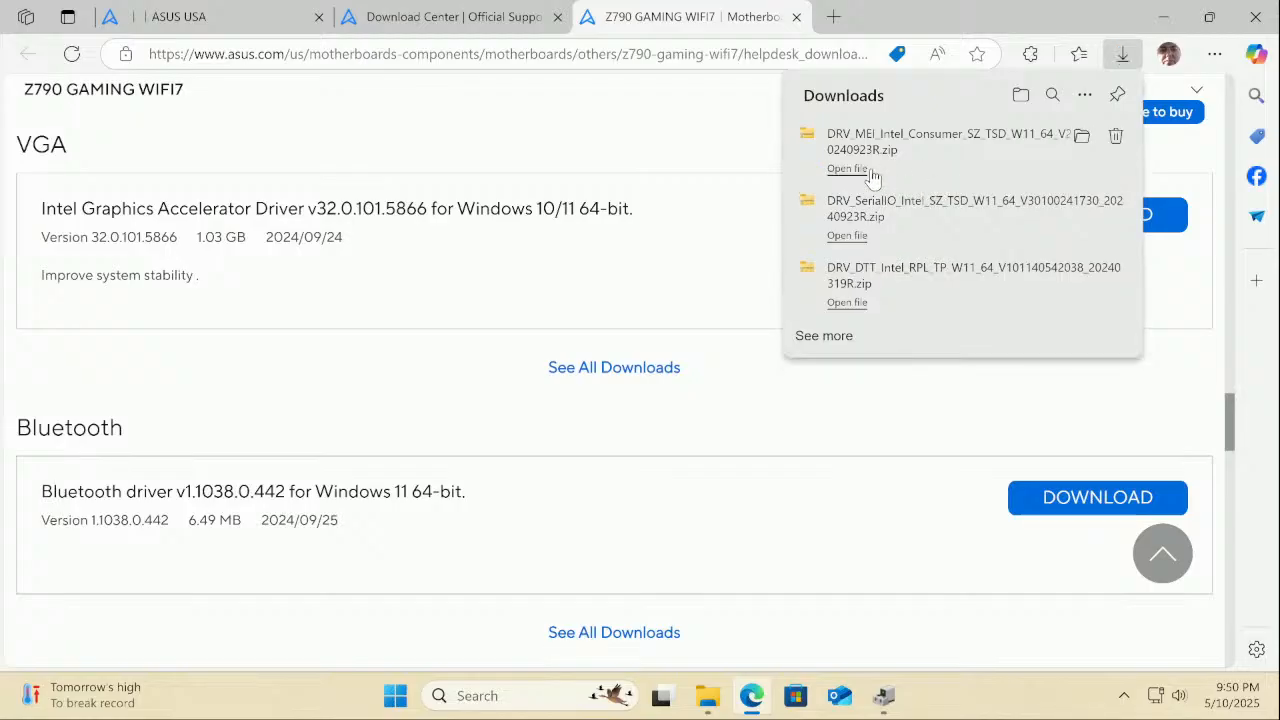
# Extract the downloaded Intel MEI Consumer zip into its own folder in Downloads
pyautogui.click(847, 168)
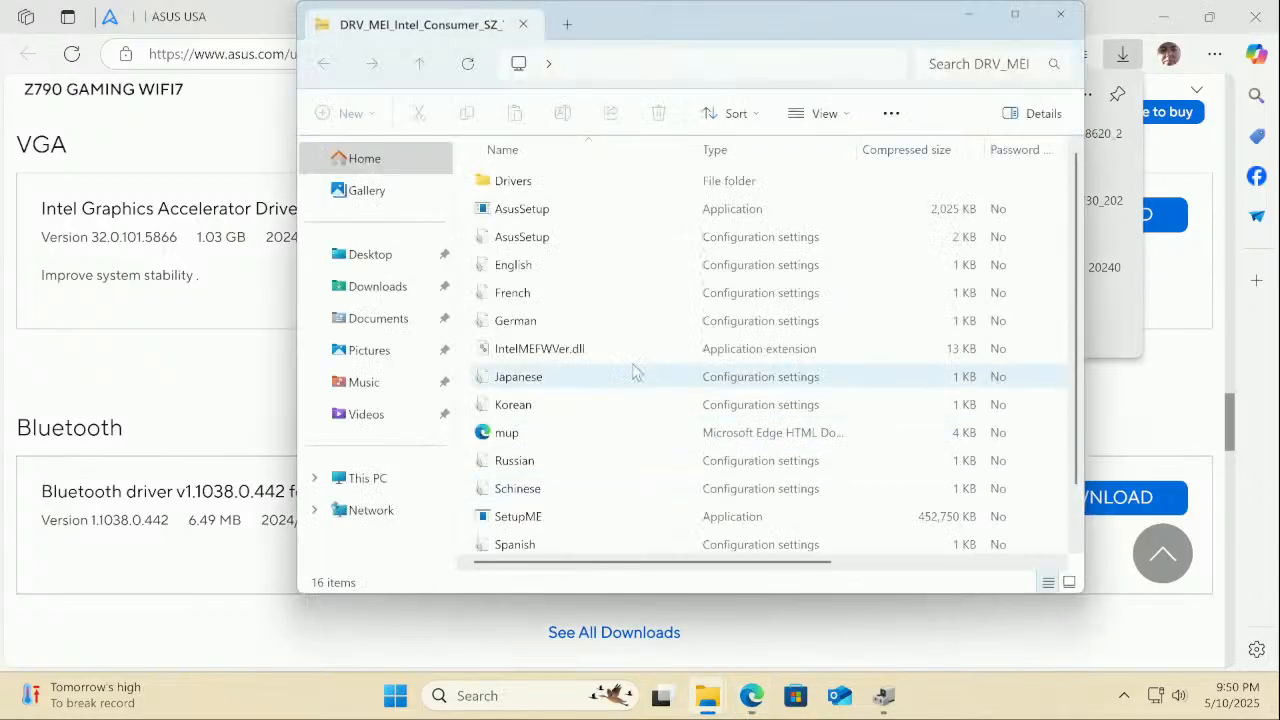
pyautogui.doubleClick(535, 209)
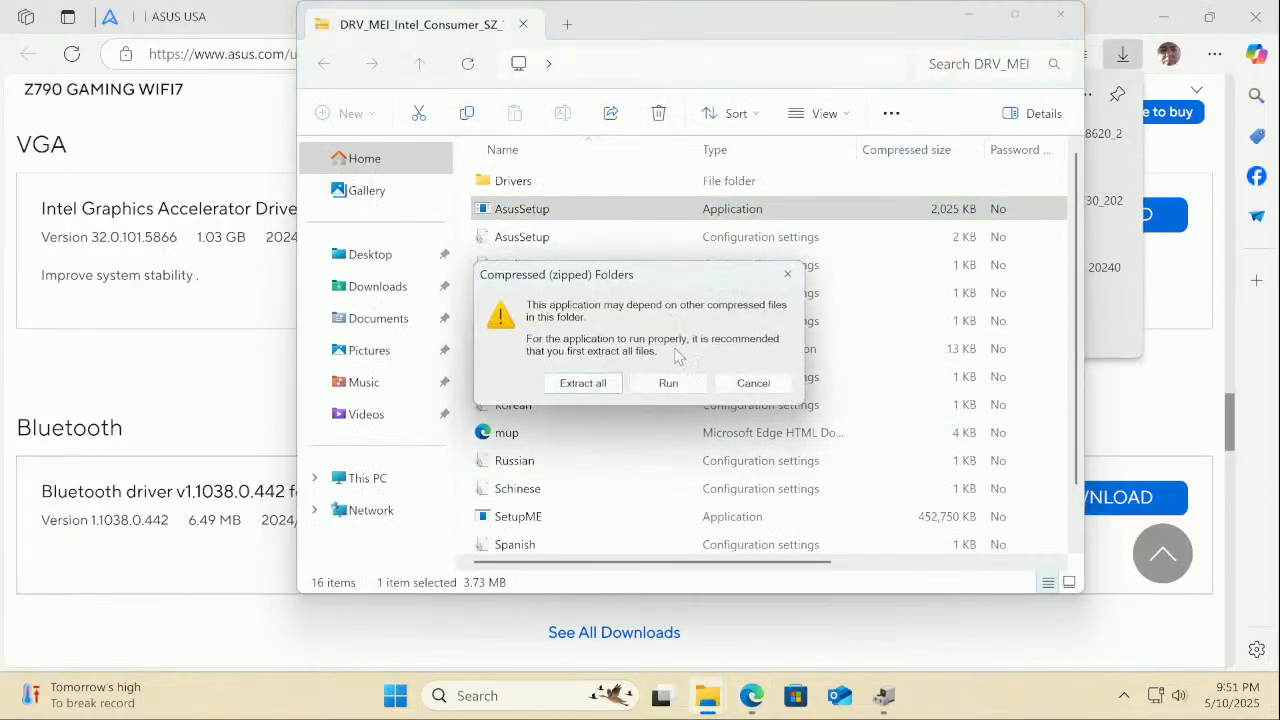
pyautogui.click(586, 378)
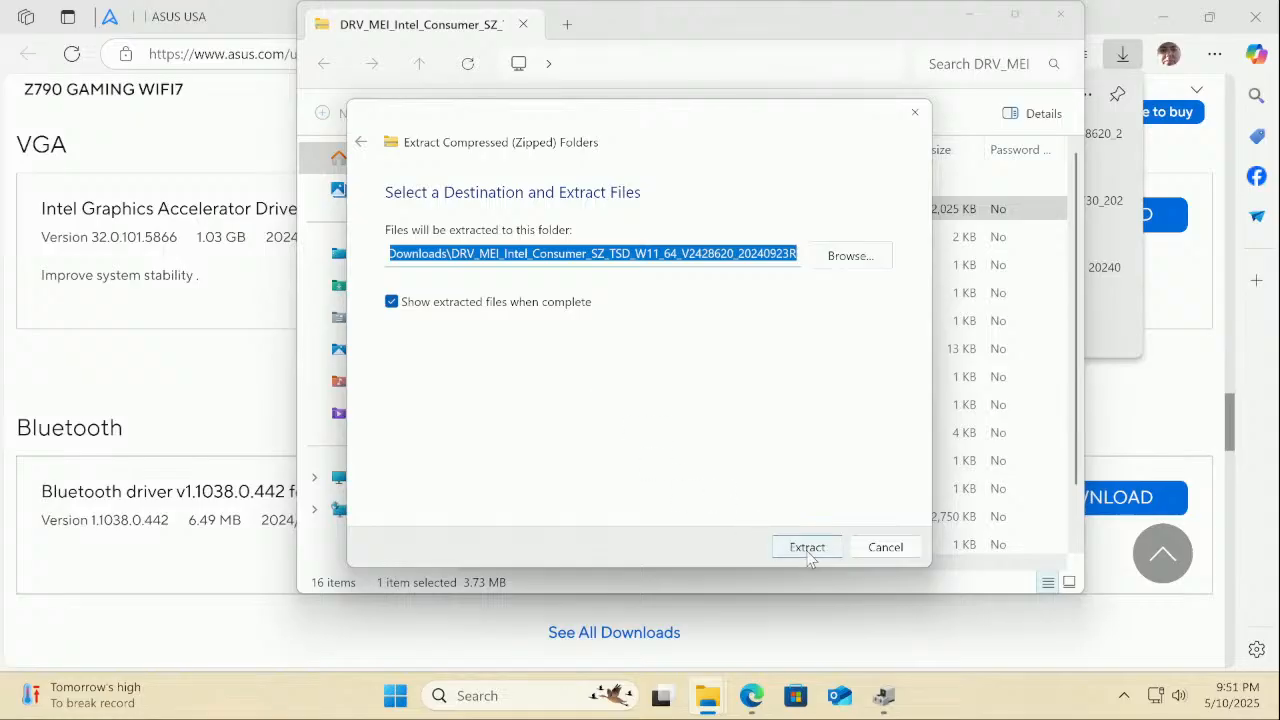
pyautogui.click(807, 547)
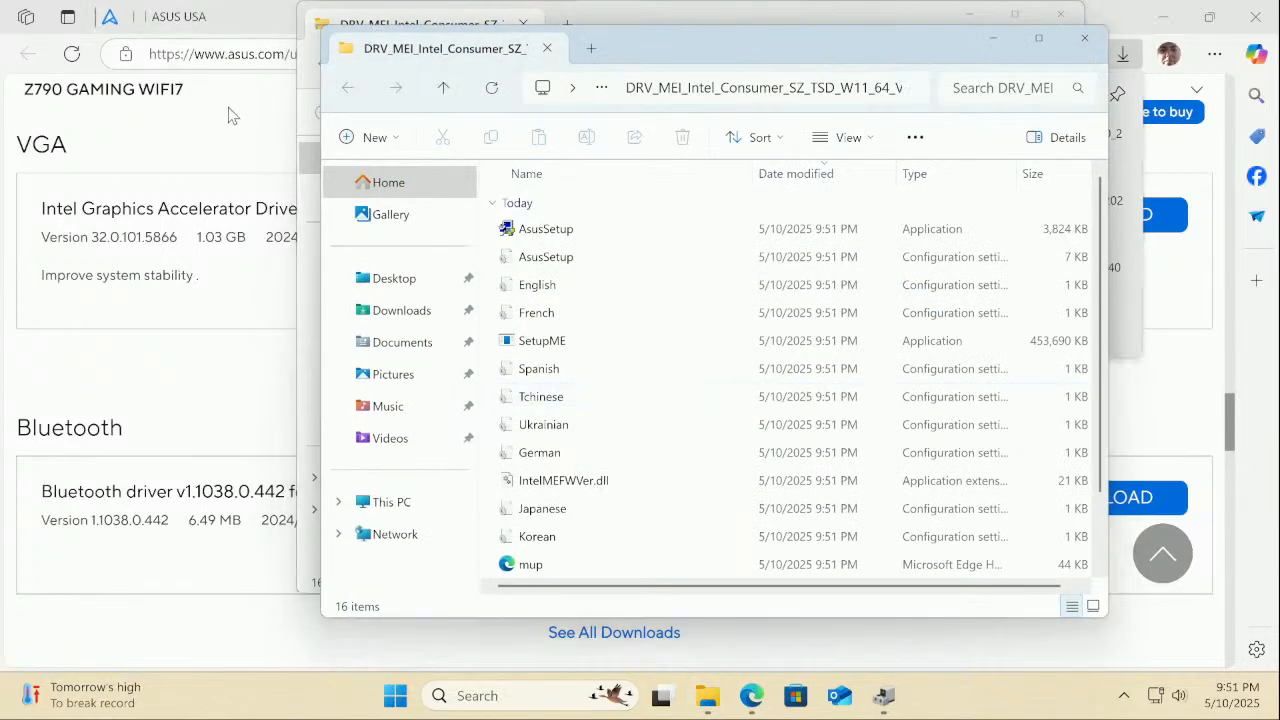
# Run the extracted AsusSetup as administrator, accept the license, and install the Intel ME components
pyautogui.doubleClick(533, 233)
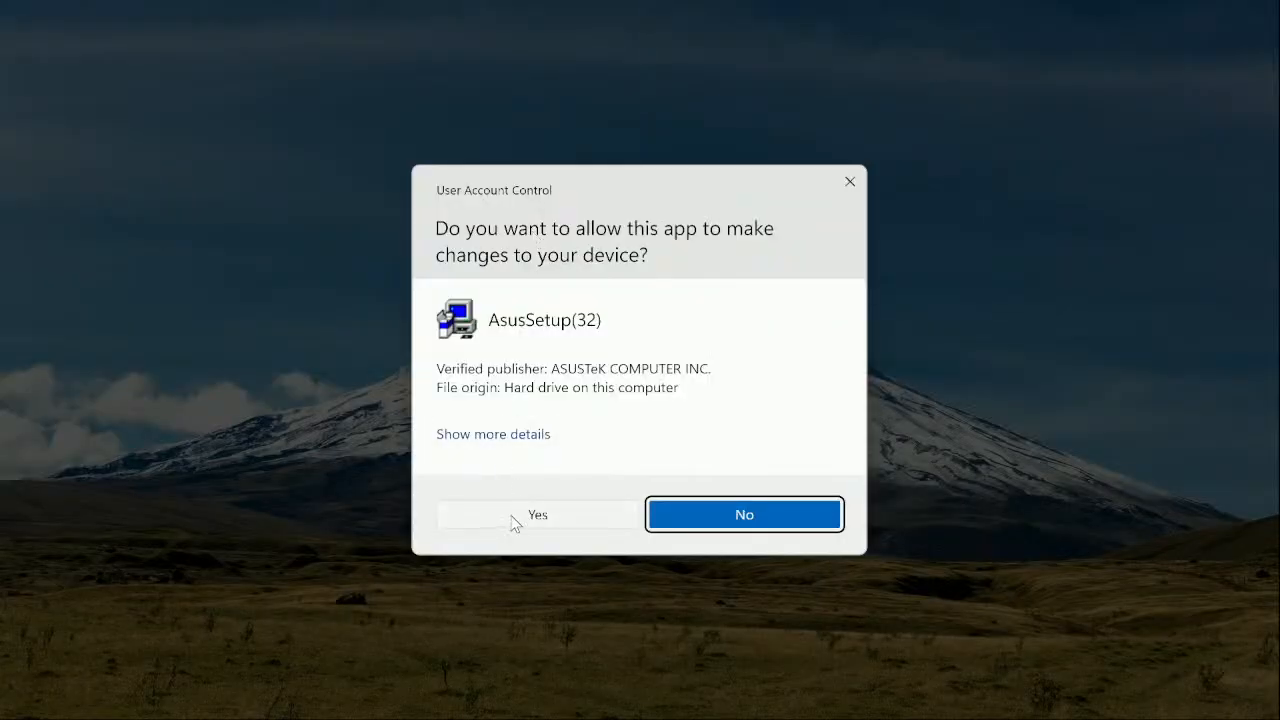
pyautogui.click(516, 519)
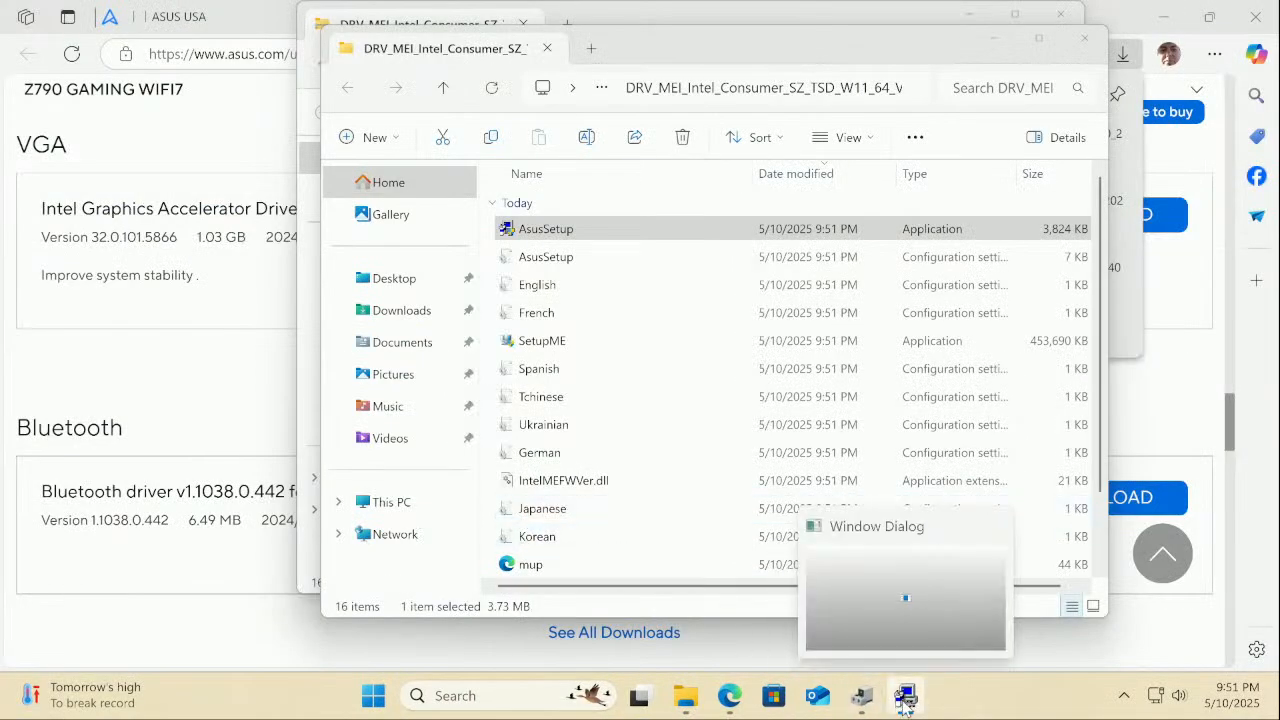
pyautogui.click(904, 706)
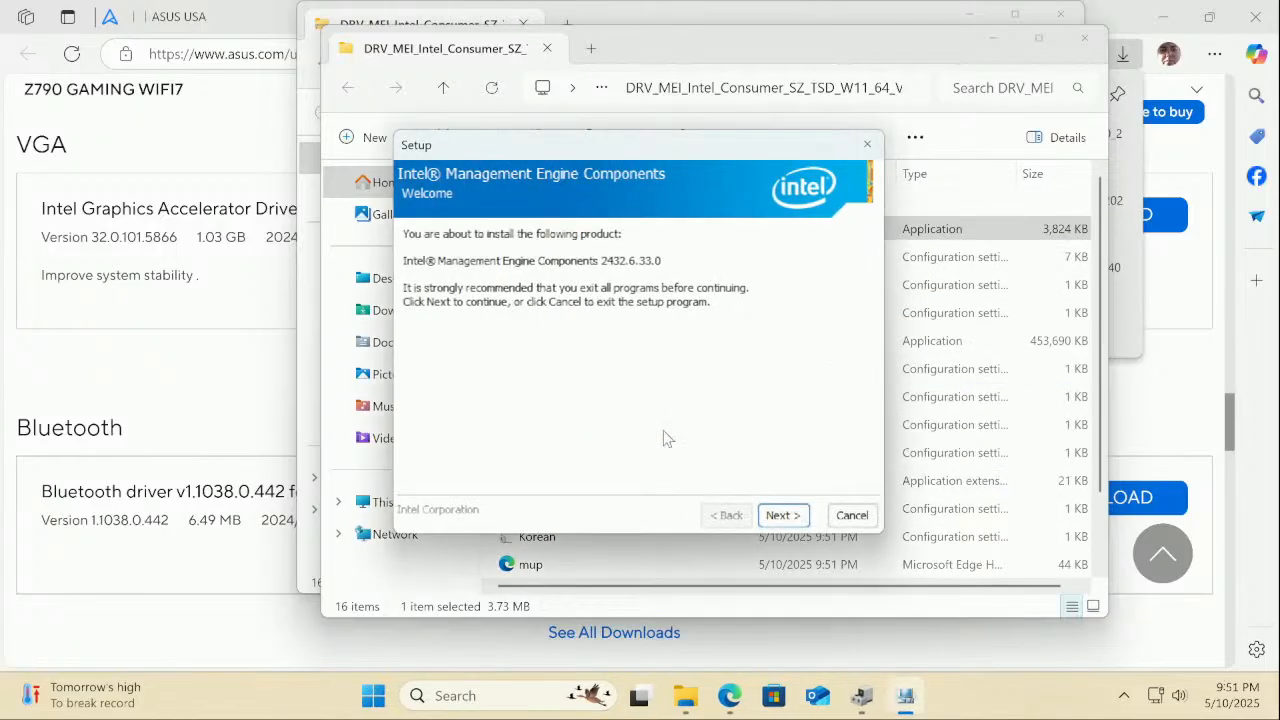
pyautogui.click(779, 516)
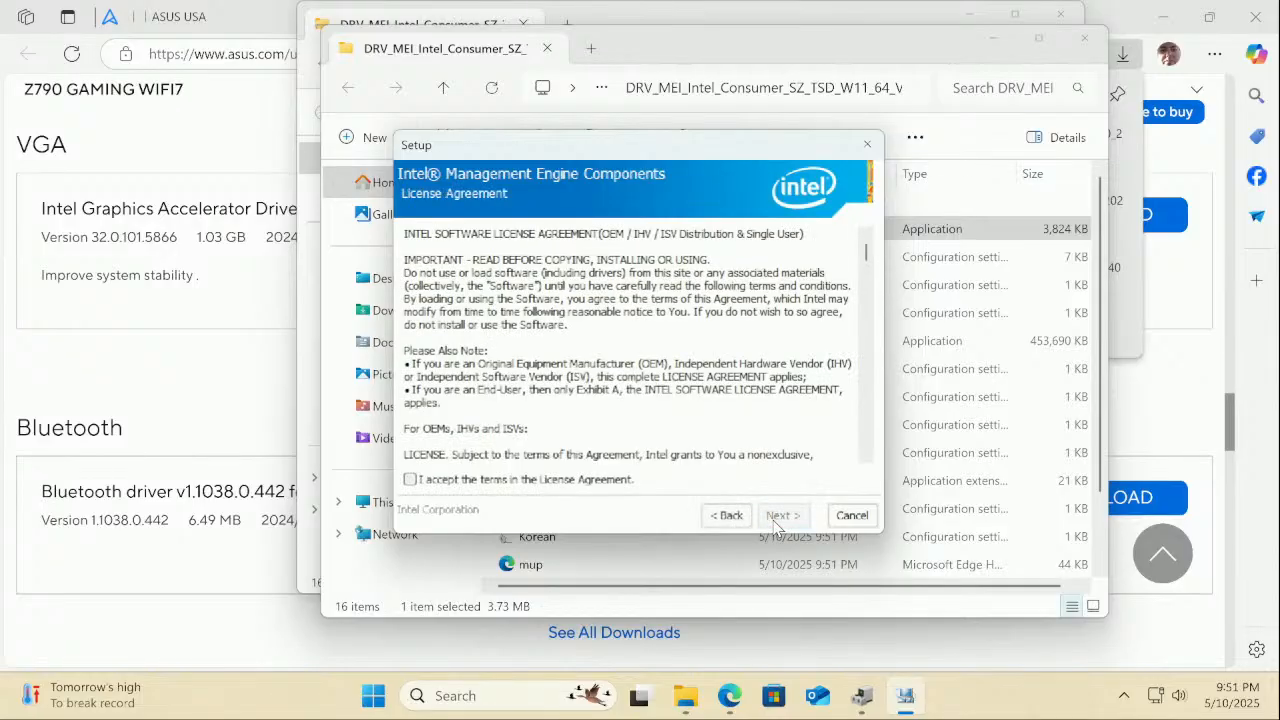
pyautogui.click(615, 481)
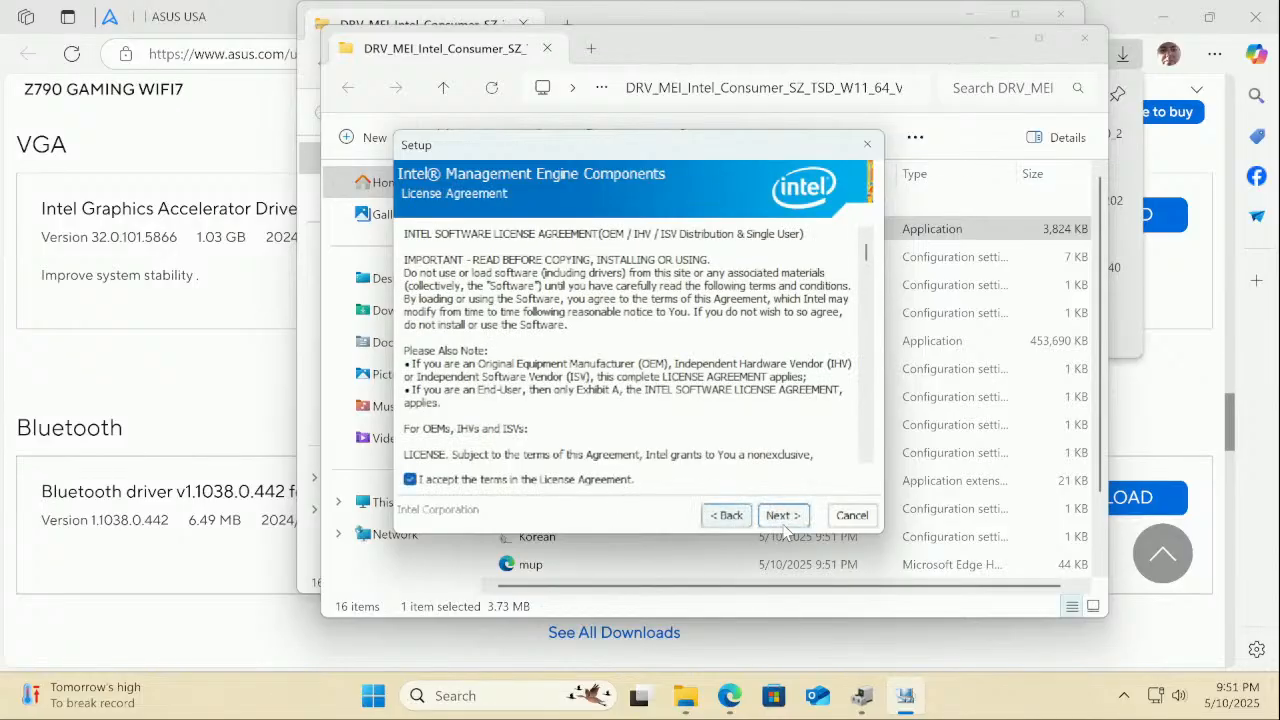
pyautogui.click(794, 518)
pyautogui.click(782, 516)
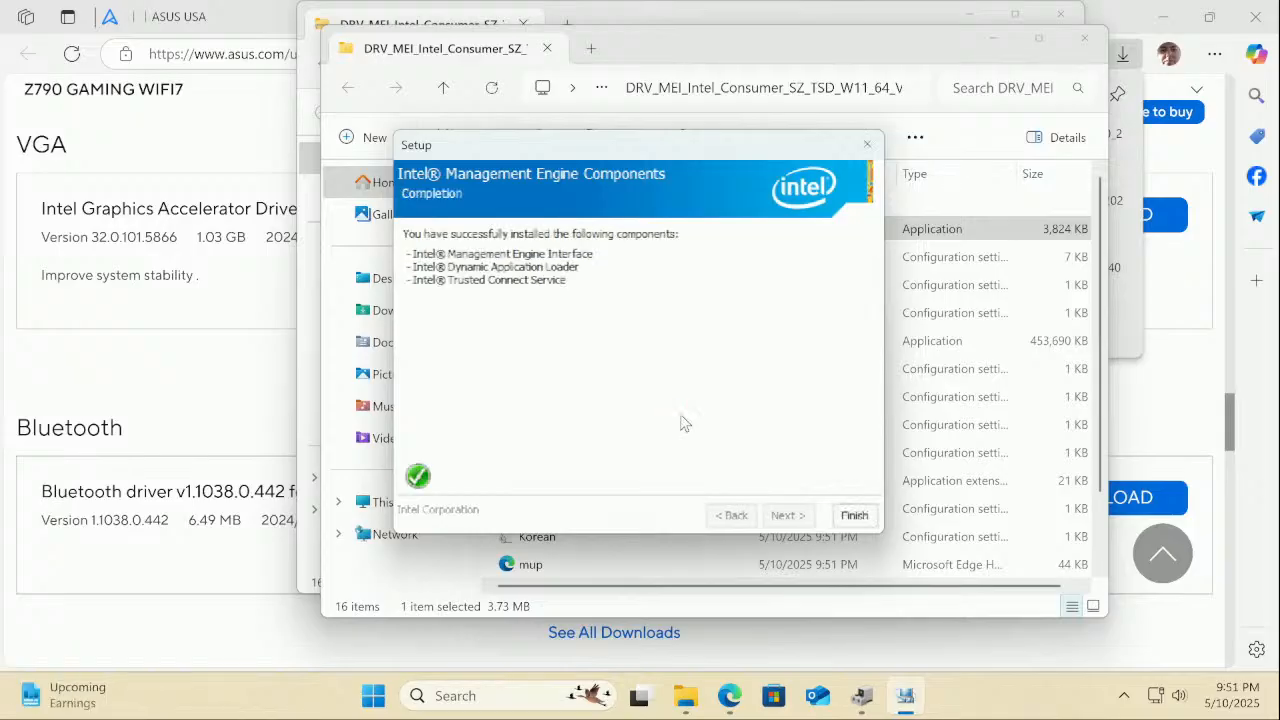
pyautogui.click(855, 515)
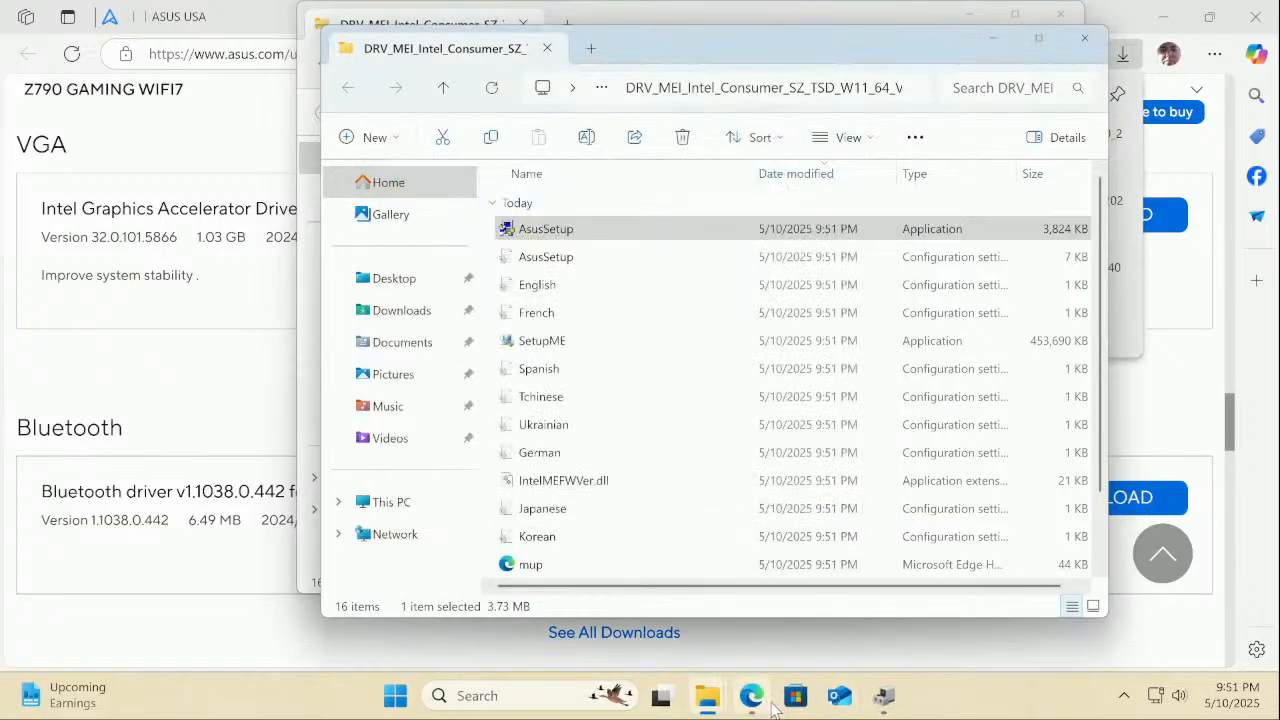
# Check in Device Manager that Other devices still lists four unknown devices
pyautogui.click(886, 700)
pyautogui.rightClick(889, 703)
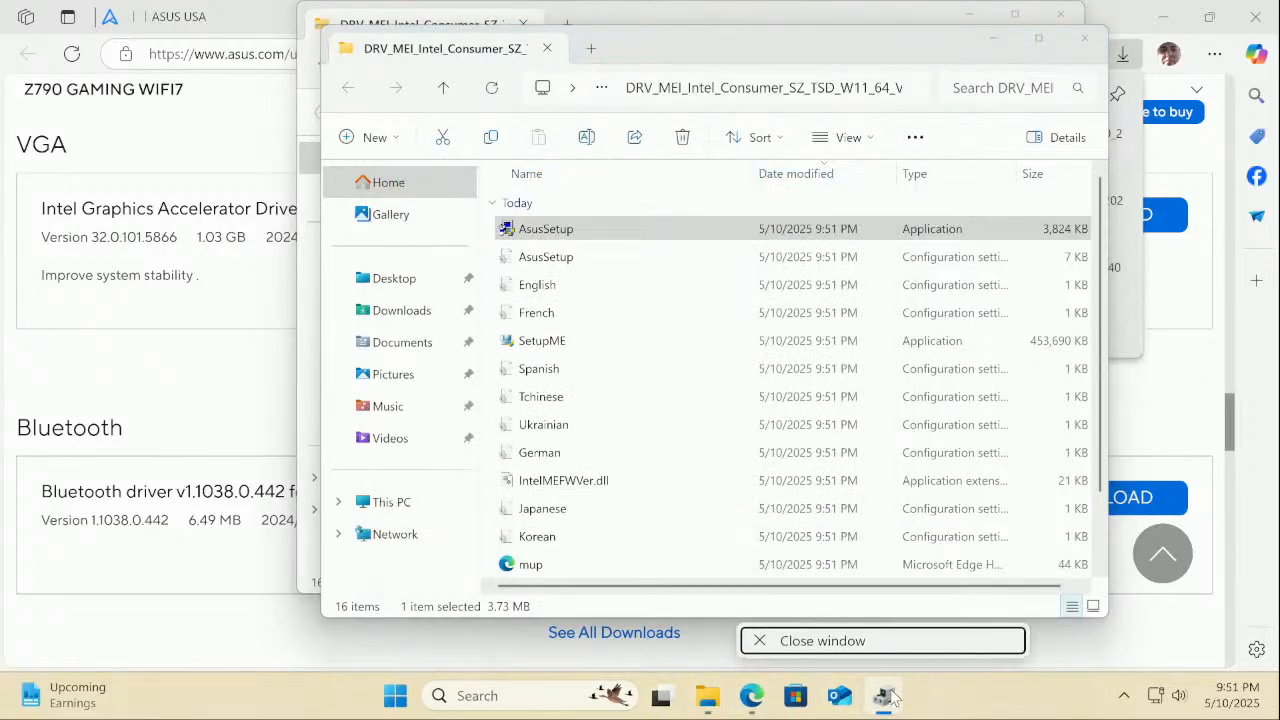
pyautogui.click(889, 697)
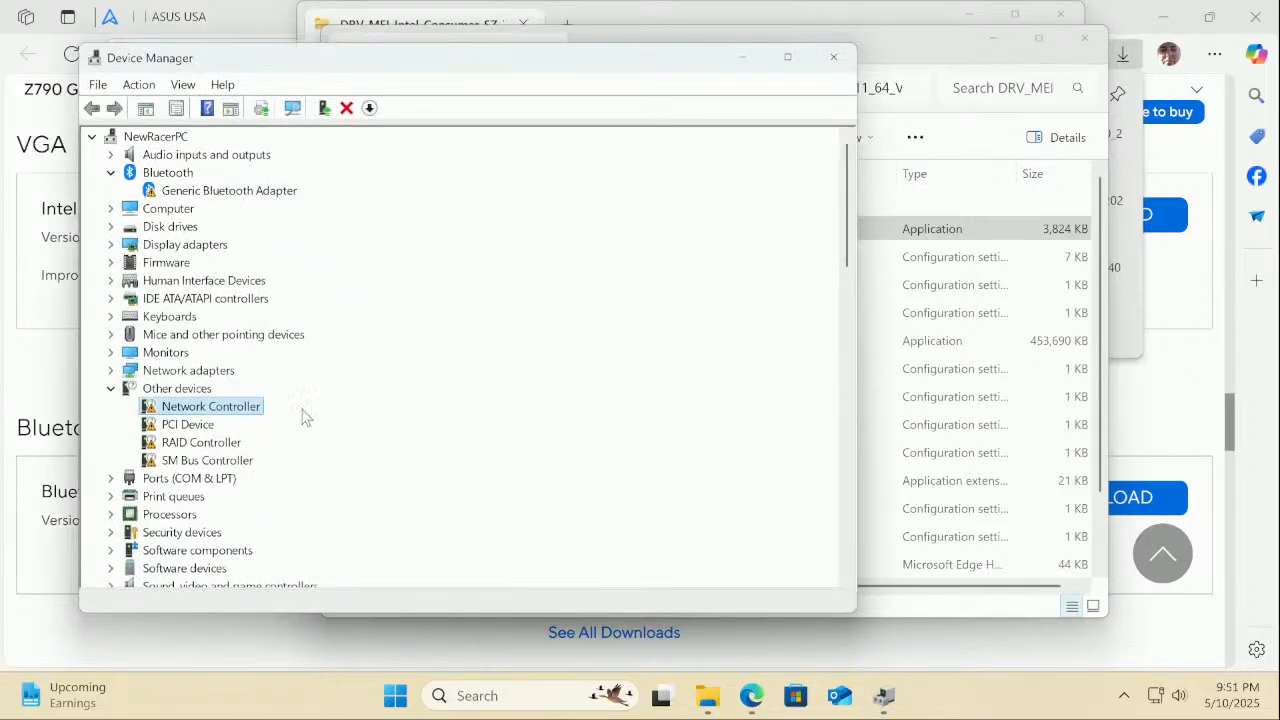
pyautogui.click(111, 389)
pyautogui.click(111, 389)
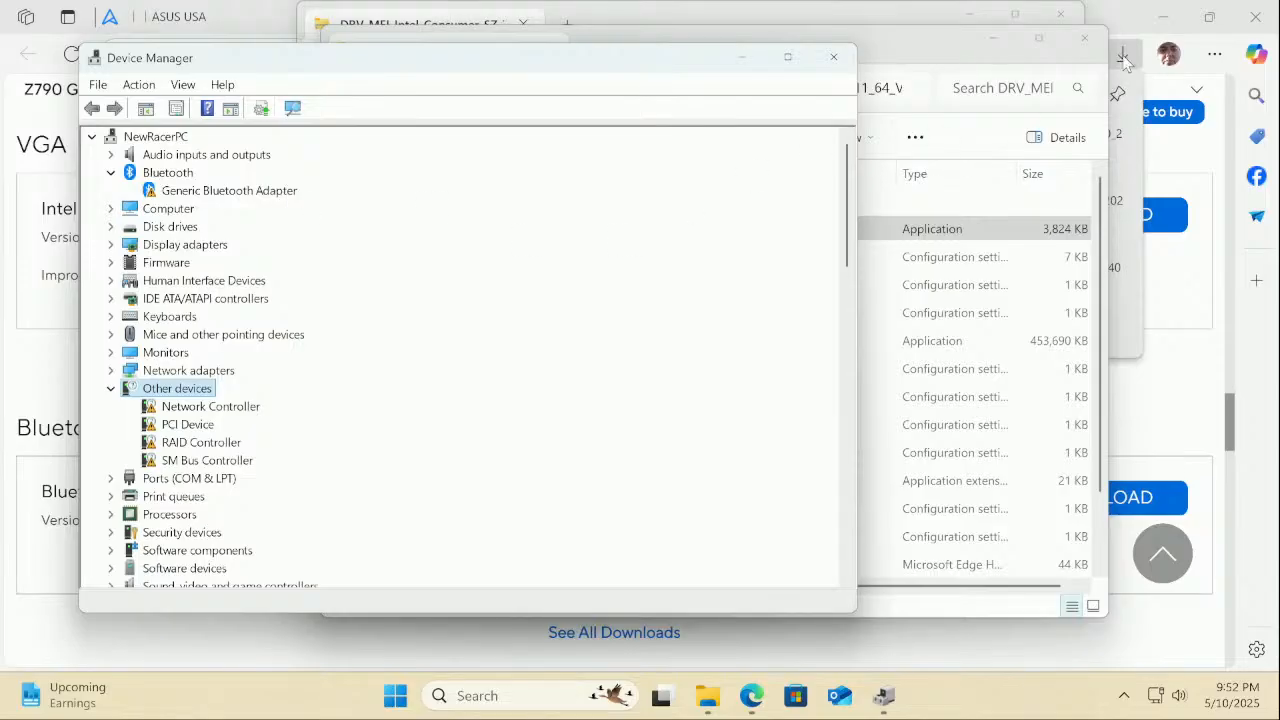
# Close both DRV_MEI folder windows and return to the ASUS download page
pyautogui.click(1083, 39)
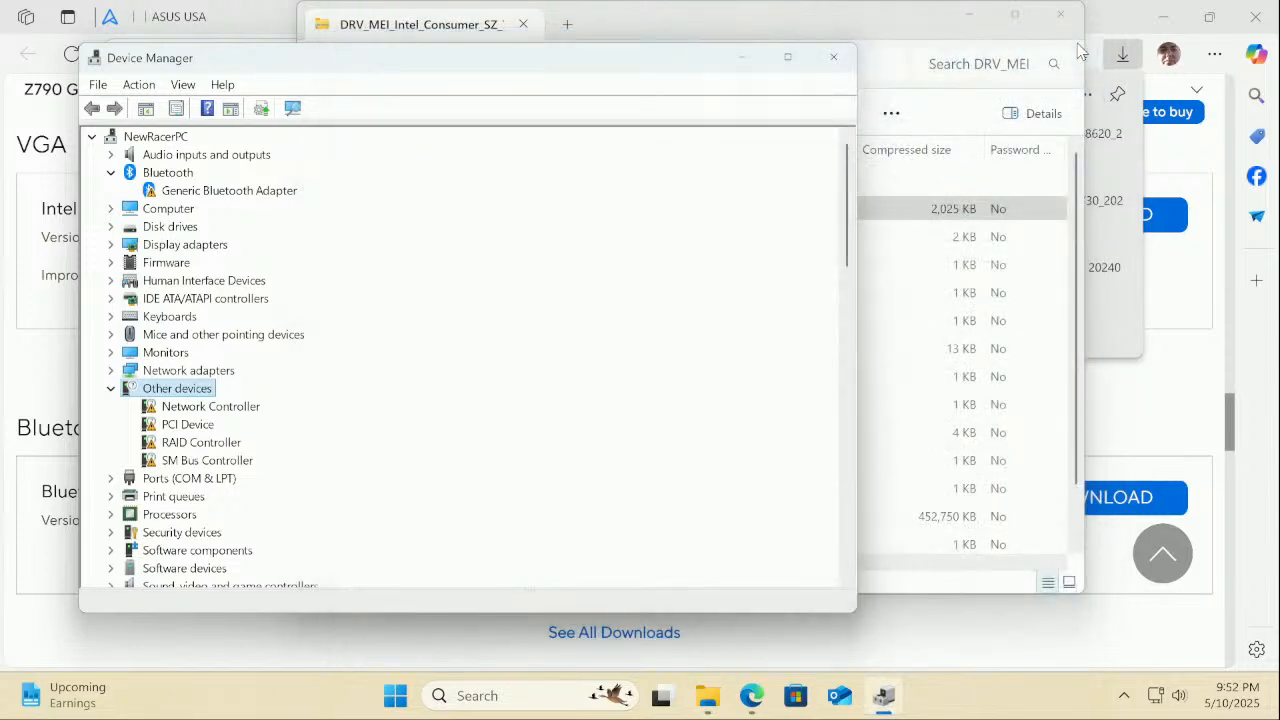
pyautogui.click(1060, 15)
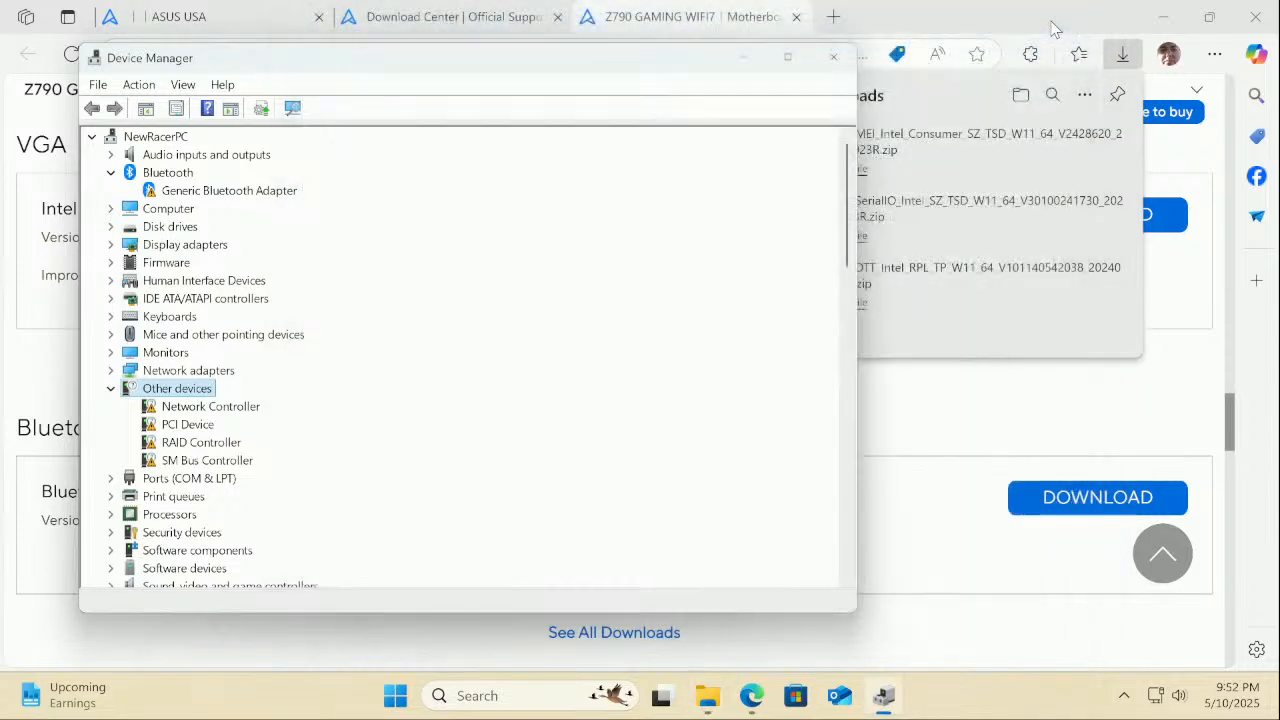
pyautogui.click(965, 10)
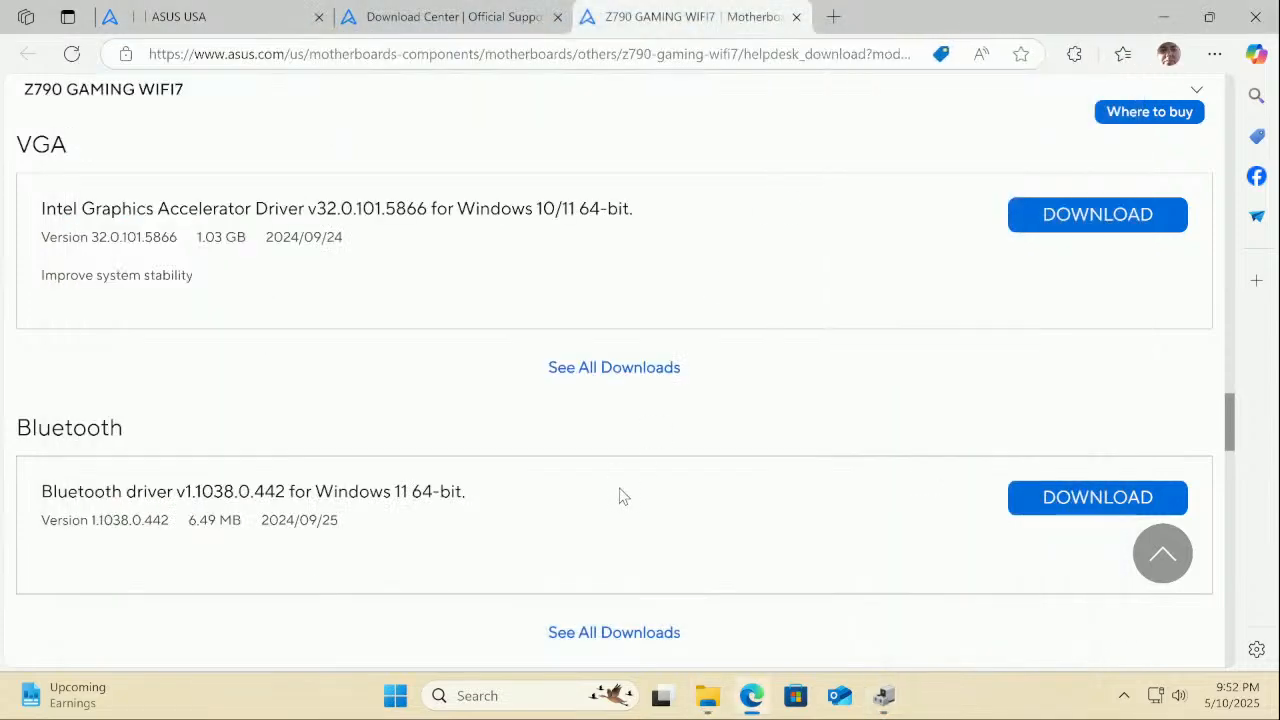
# Download Bluetooth driver v1.1038.0.442, extract its zip, and run AsusSetup with administrator approval
pyautogui.click(1057, 506)
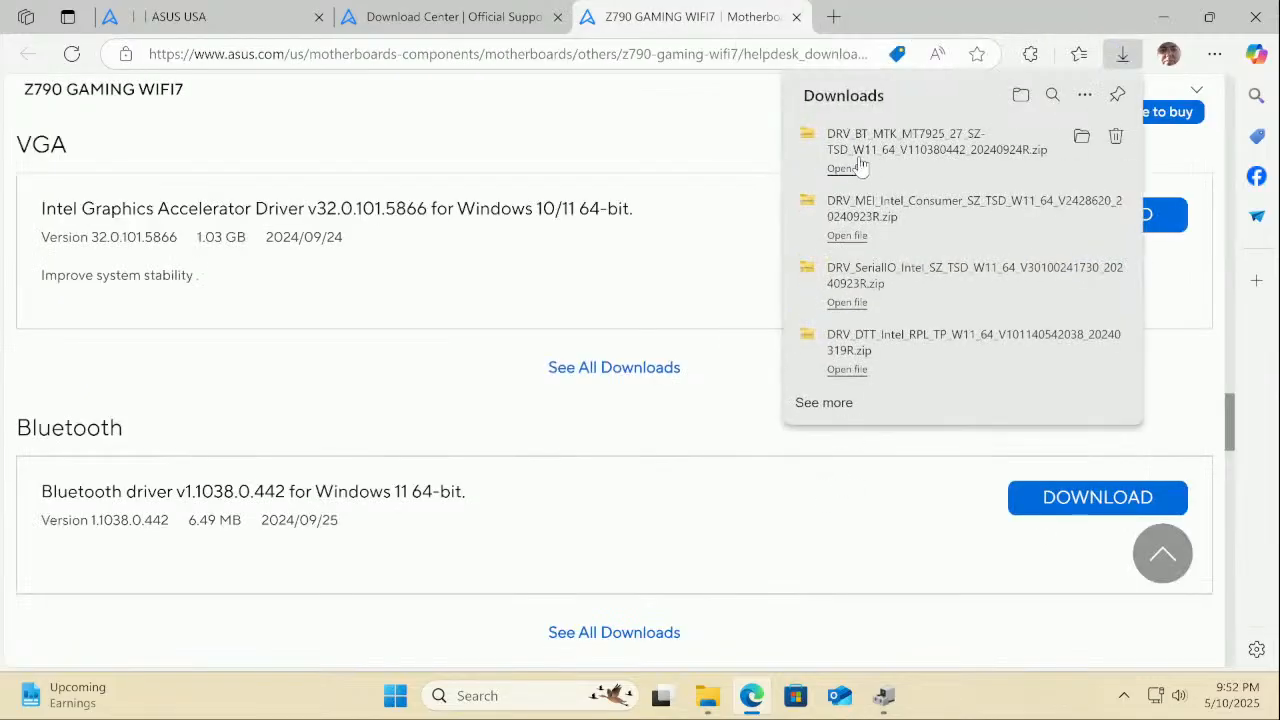
pyautogui.click(858, 168)
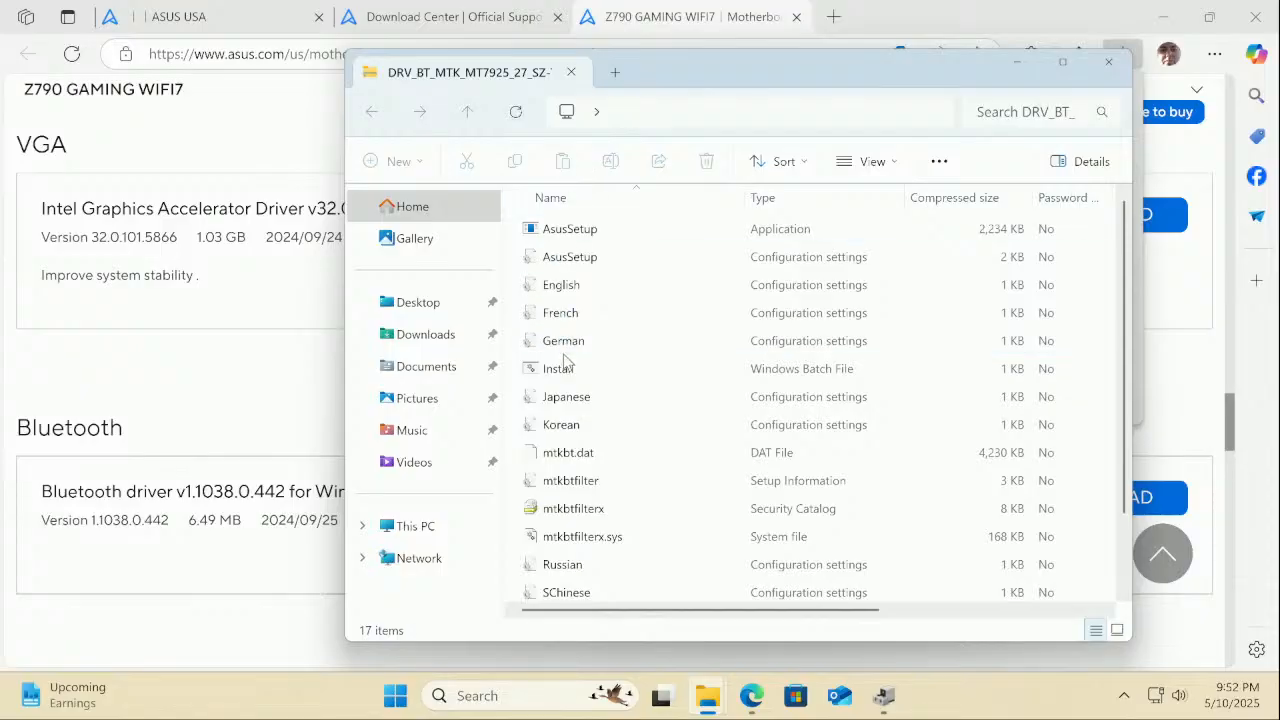
pyautogui.doubleClick(565, 229)
pyautogui.click(600, 388)
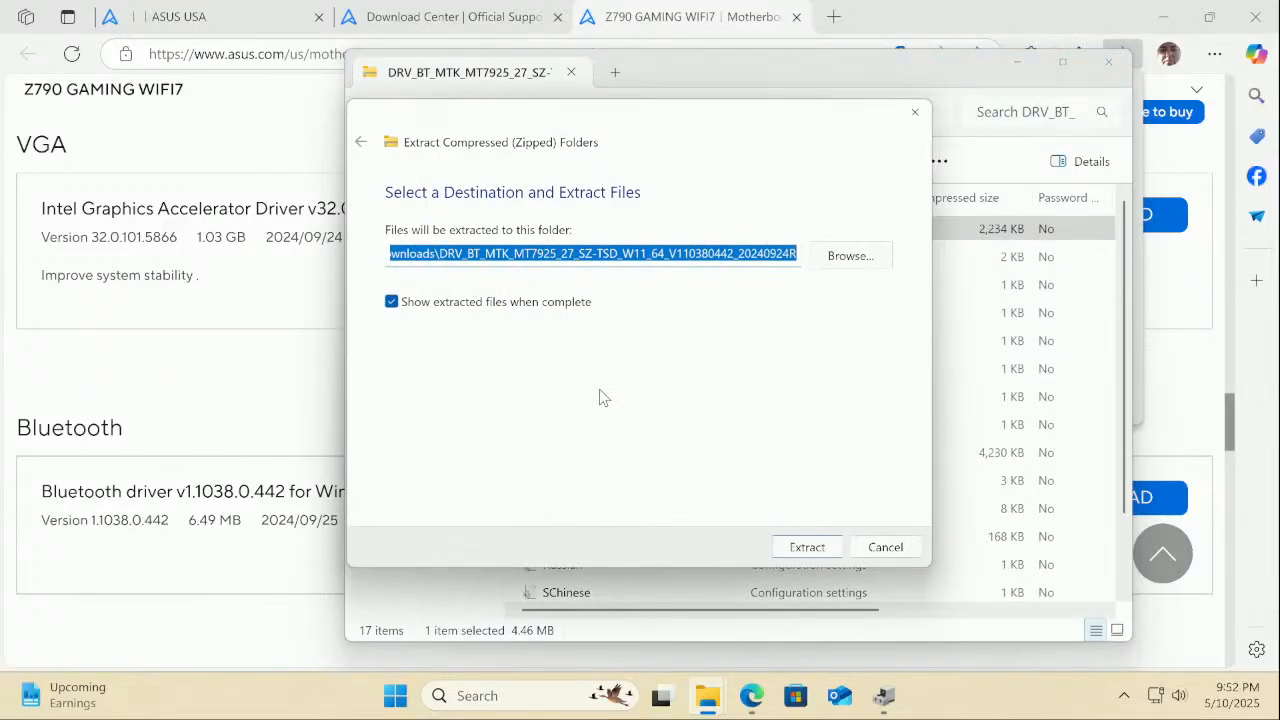
pyautogui.click(806, 547)
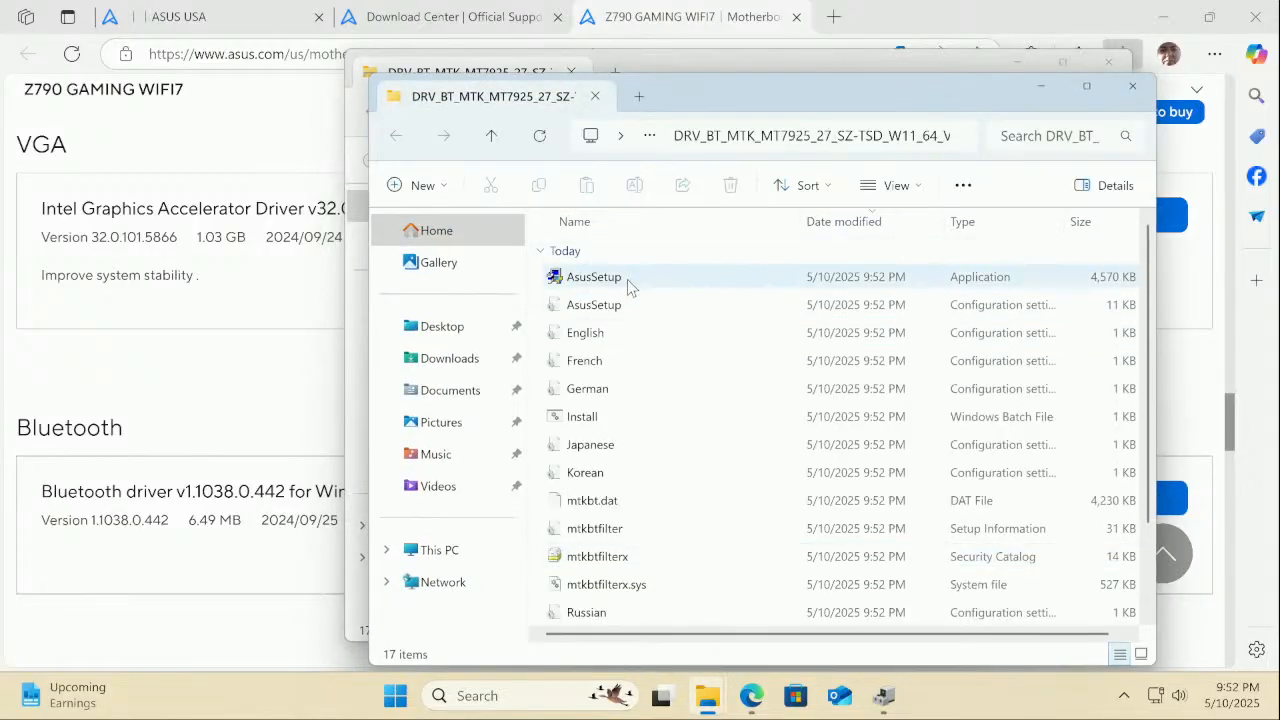
pyautogui.doubleClick(627, 280)
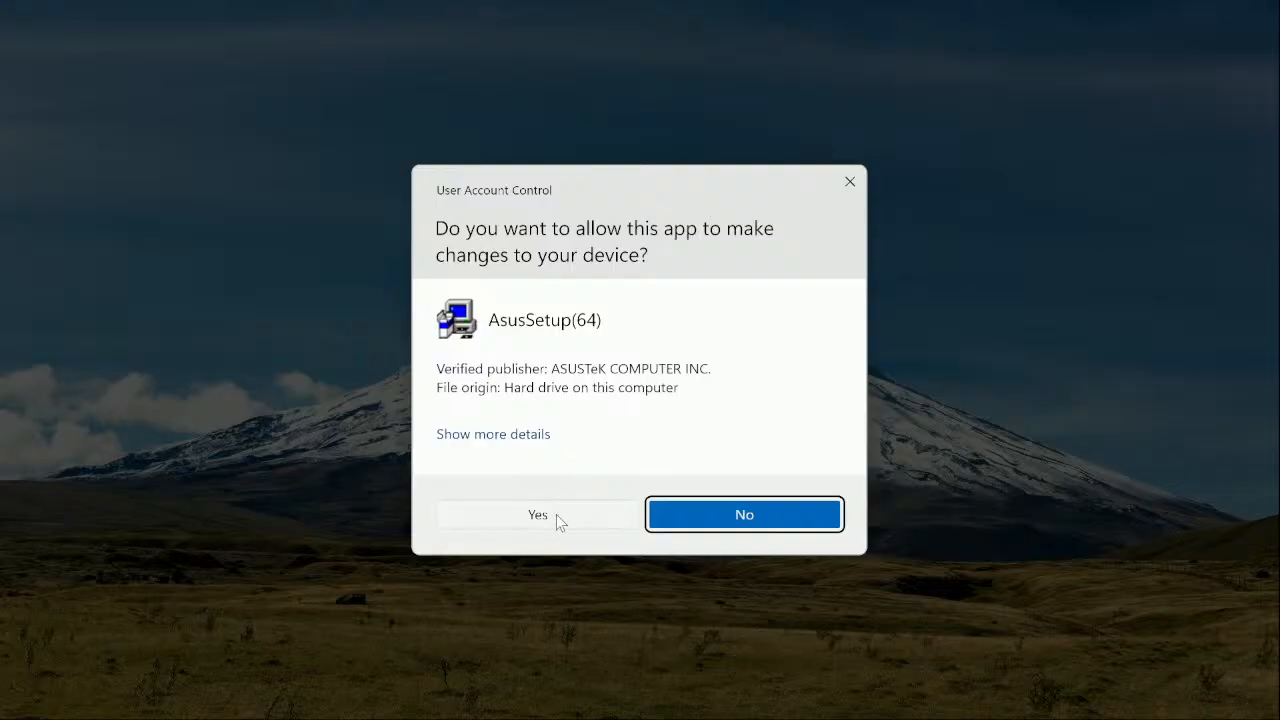
pyautogui.click(556, 514)
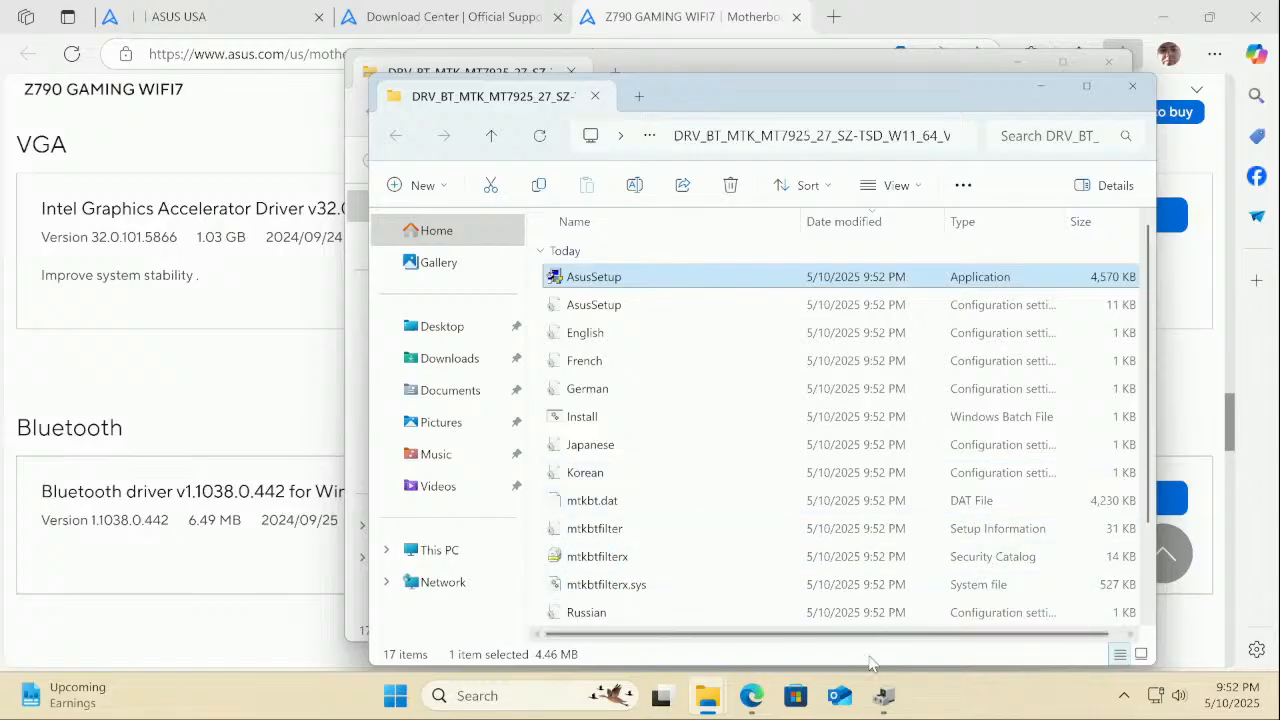
# Select the MediaTek Bluetooth Adapter in Device Manager and scan for hardware changes
pyautogui.click(893, 700)
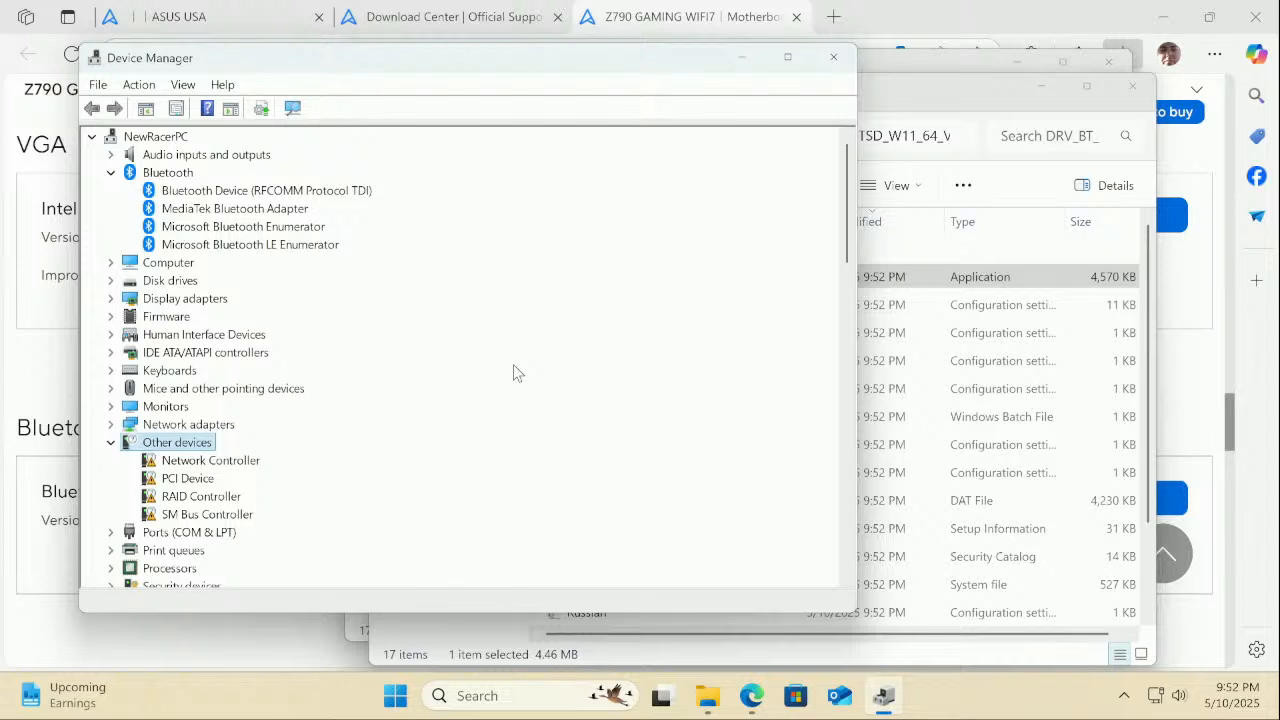
pyautogui.click(204, 210)
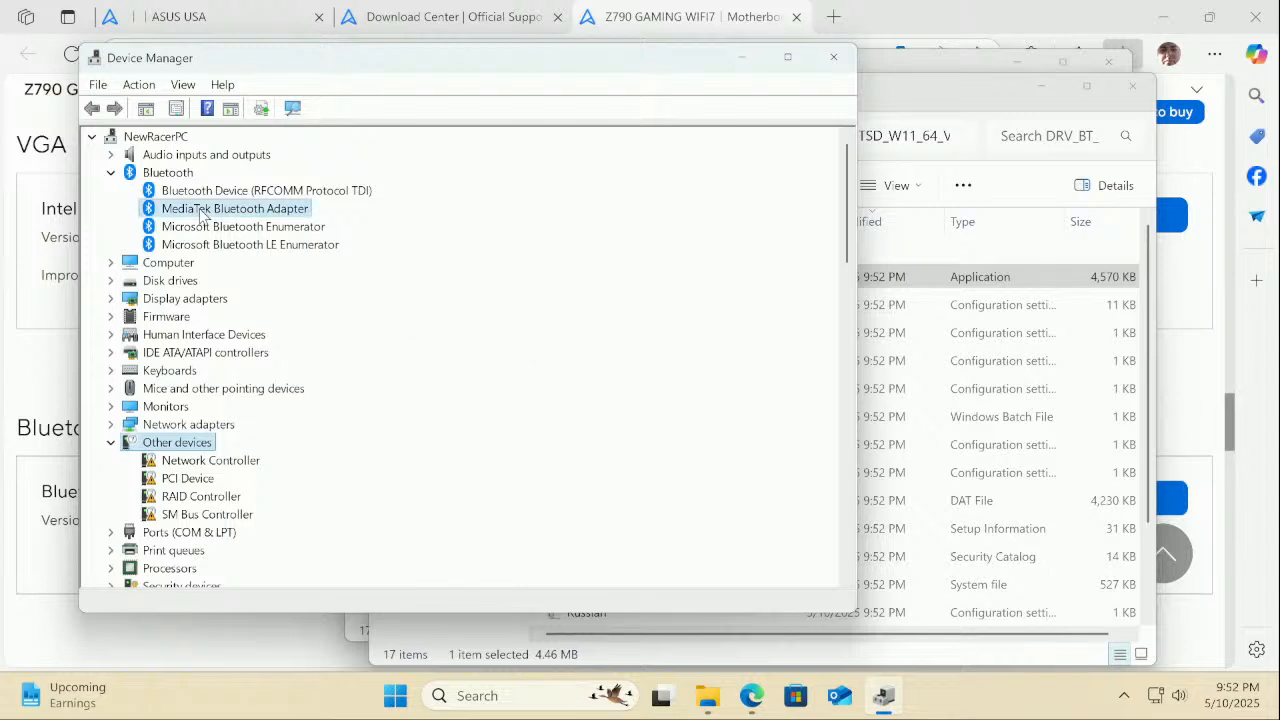
pyautogui.click(293, 109)
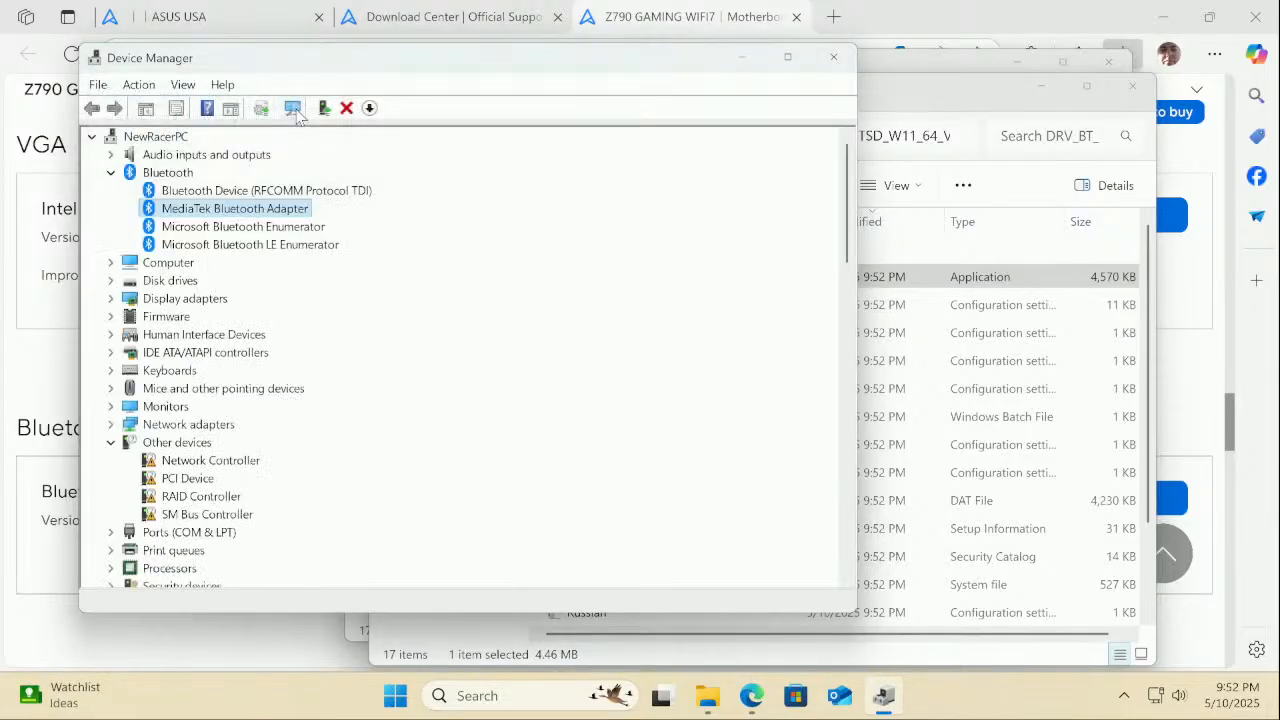
# Confirm the adapter's driver is 1.1038.0.442 and copy its provider name, Mediatek Inc
pyautogui.rightClick(287, 210)
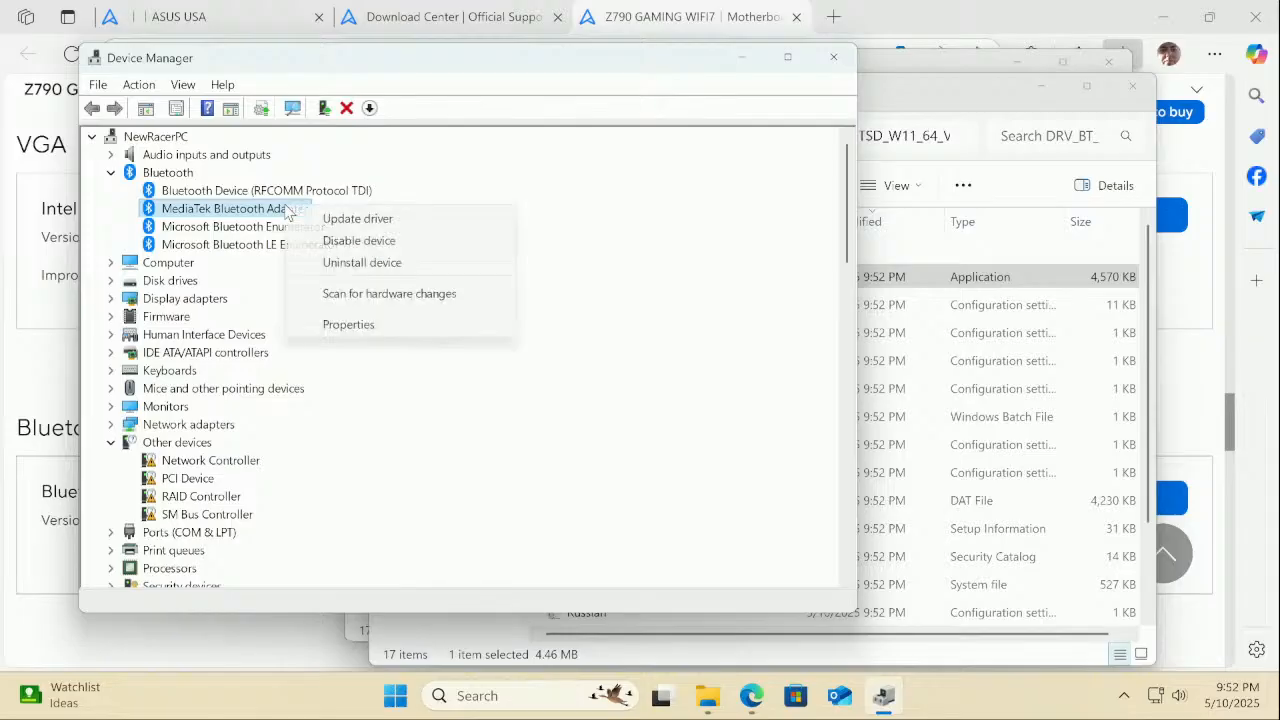
pyautogui.click(340, 324)
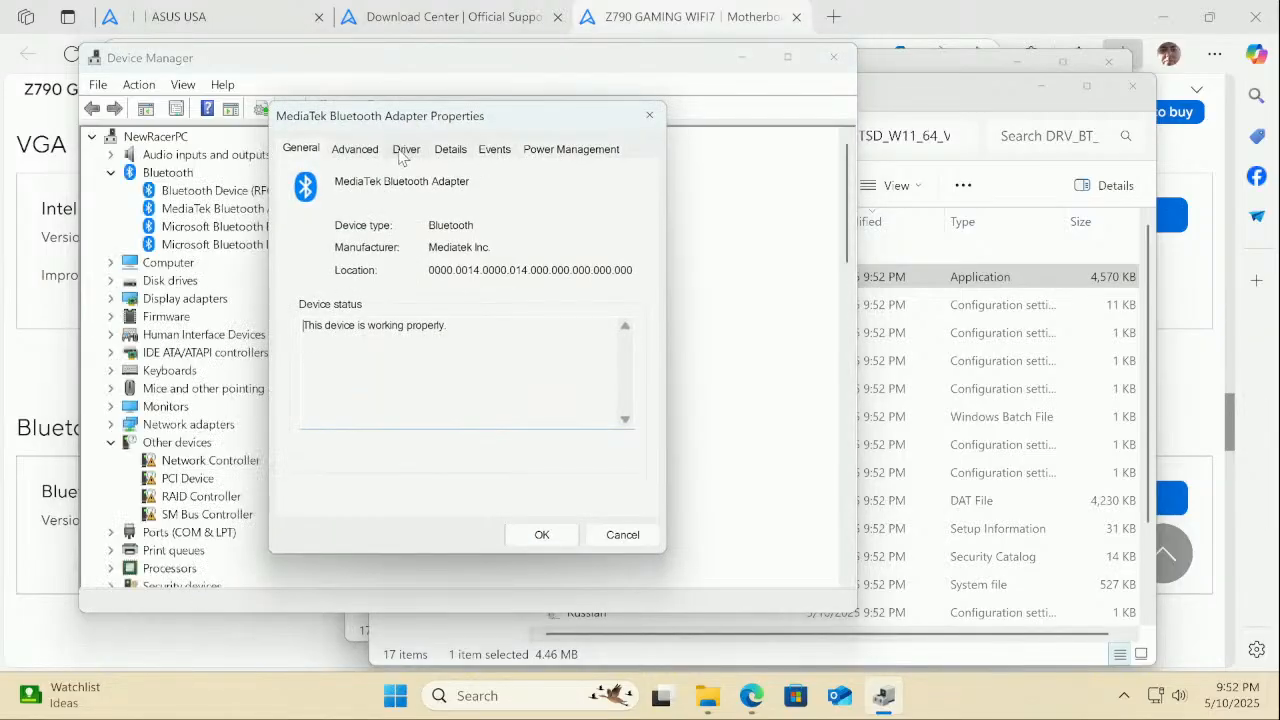
pyautogui.click(404, 150)
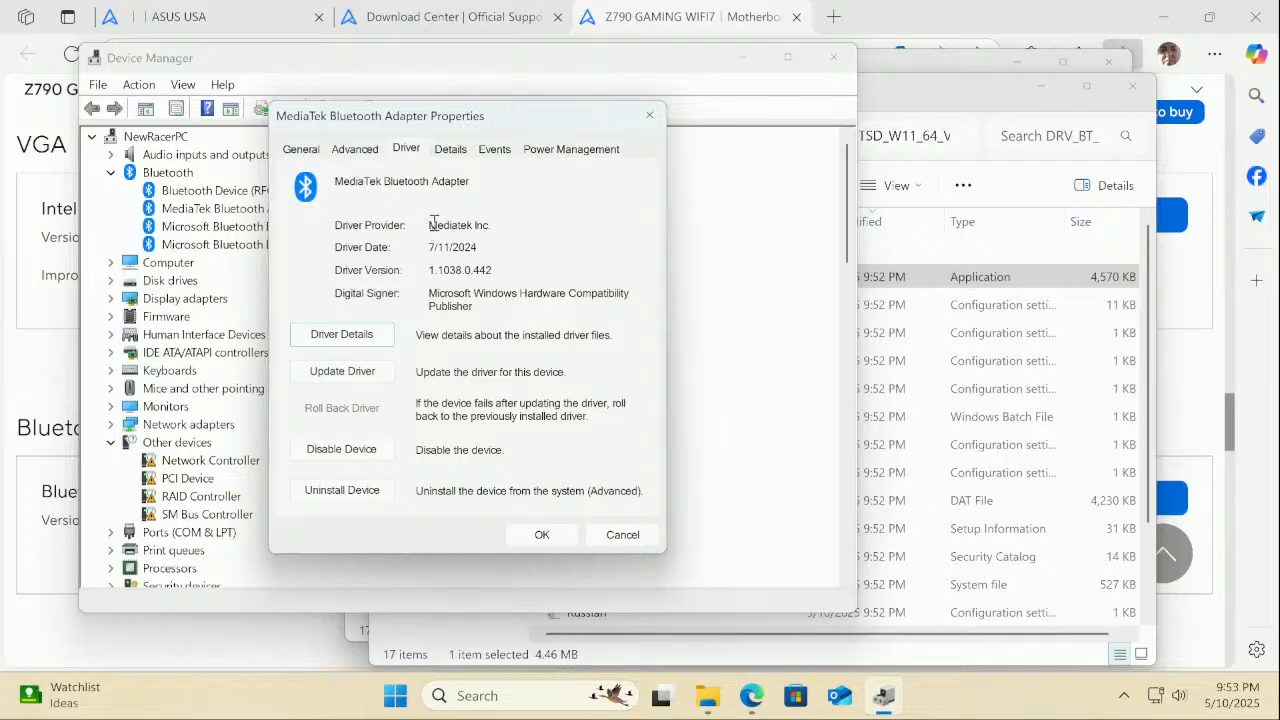
pyautogui.moveTo(430, 222); pyautogui.dragTo(482, 230)
pyautogui.rightClick(465, 224)
pyautogui.click(513, 286)
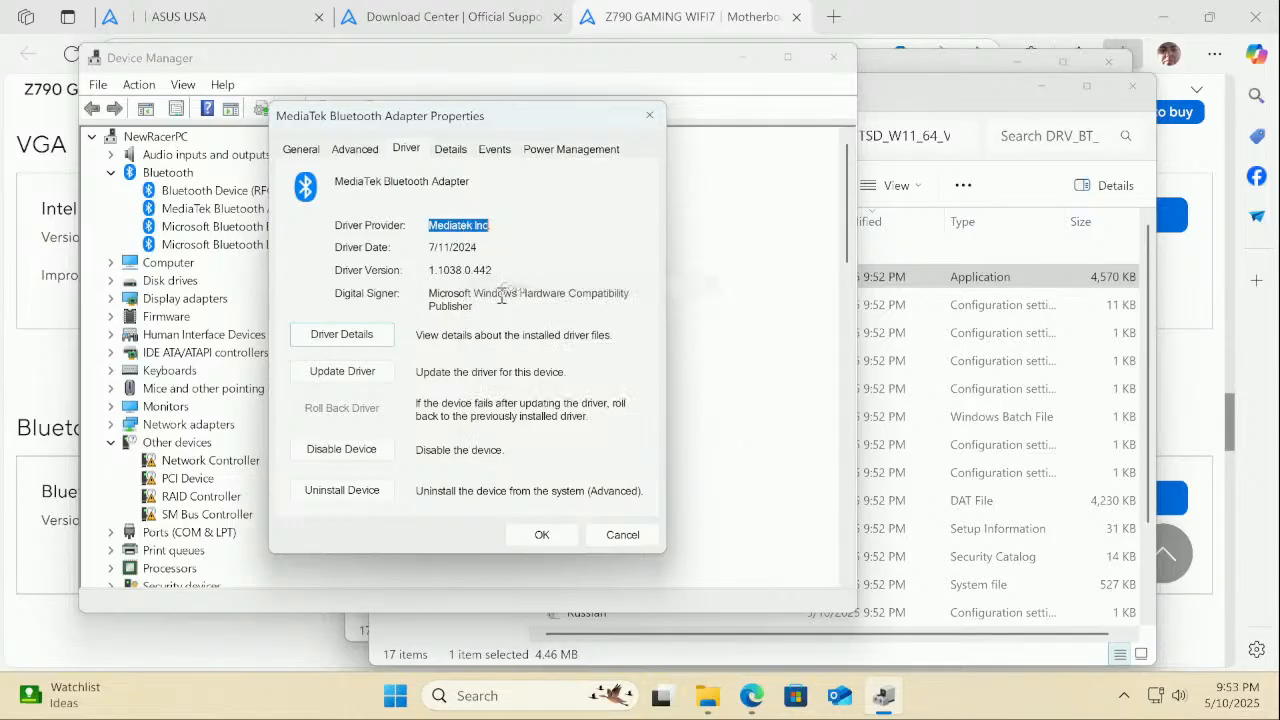
# Search the web for 'Mediatek Inc' in a new browser tab
pyautogui.click(751, 695)
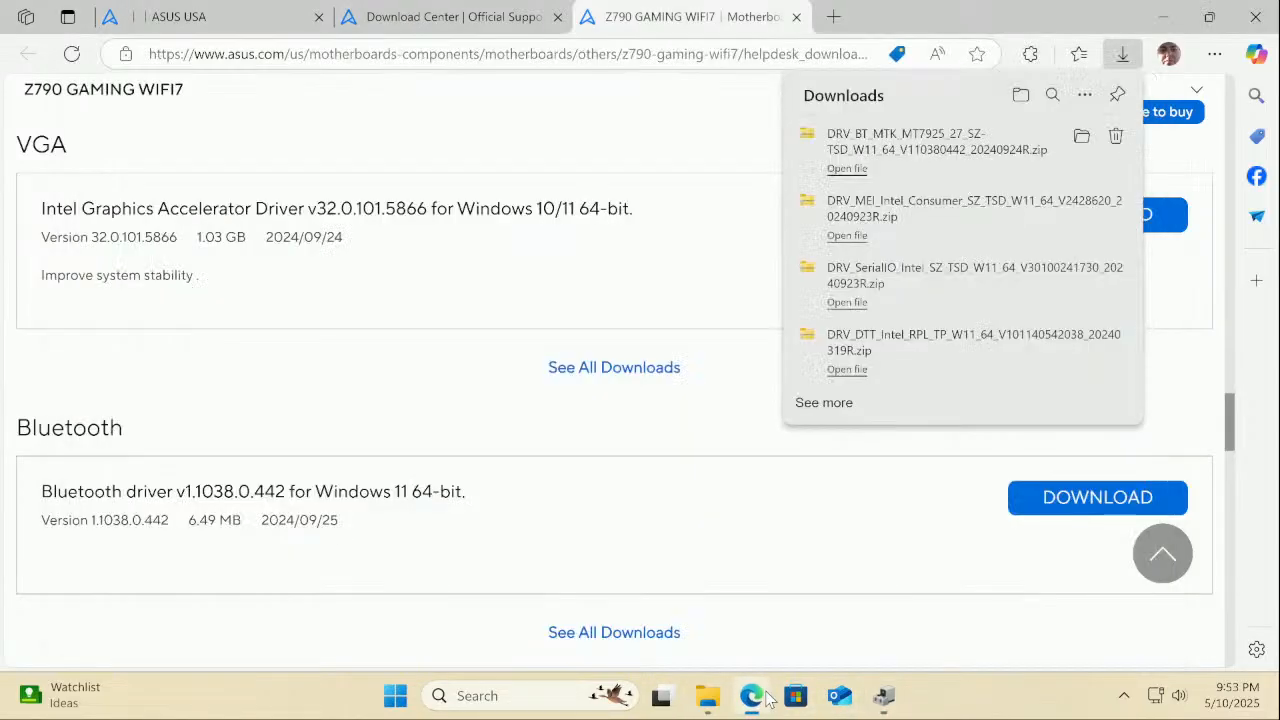
pyautogui.click(832, 16)
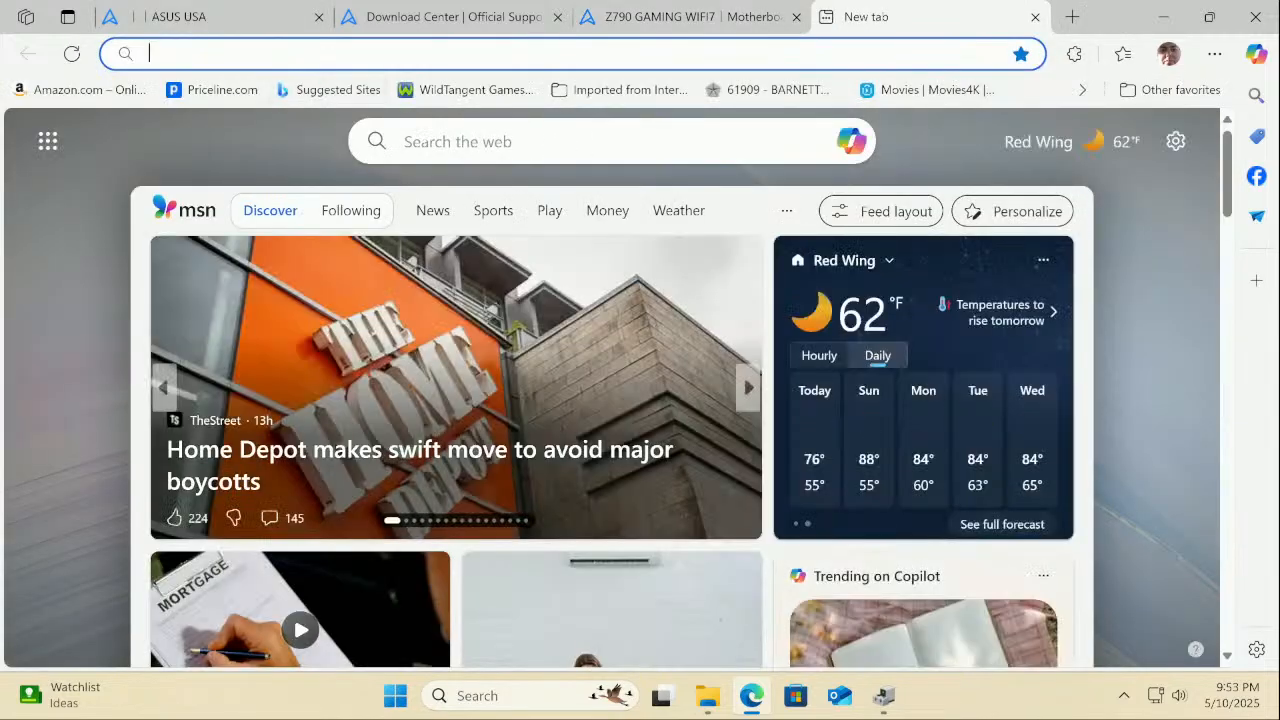
pyautogui.rightClick(426, 132)
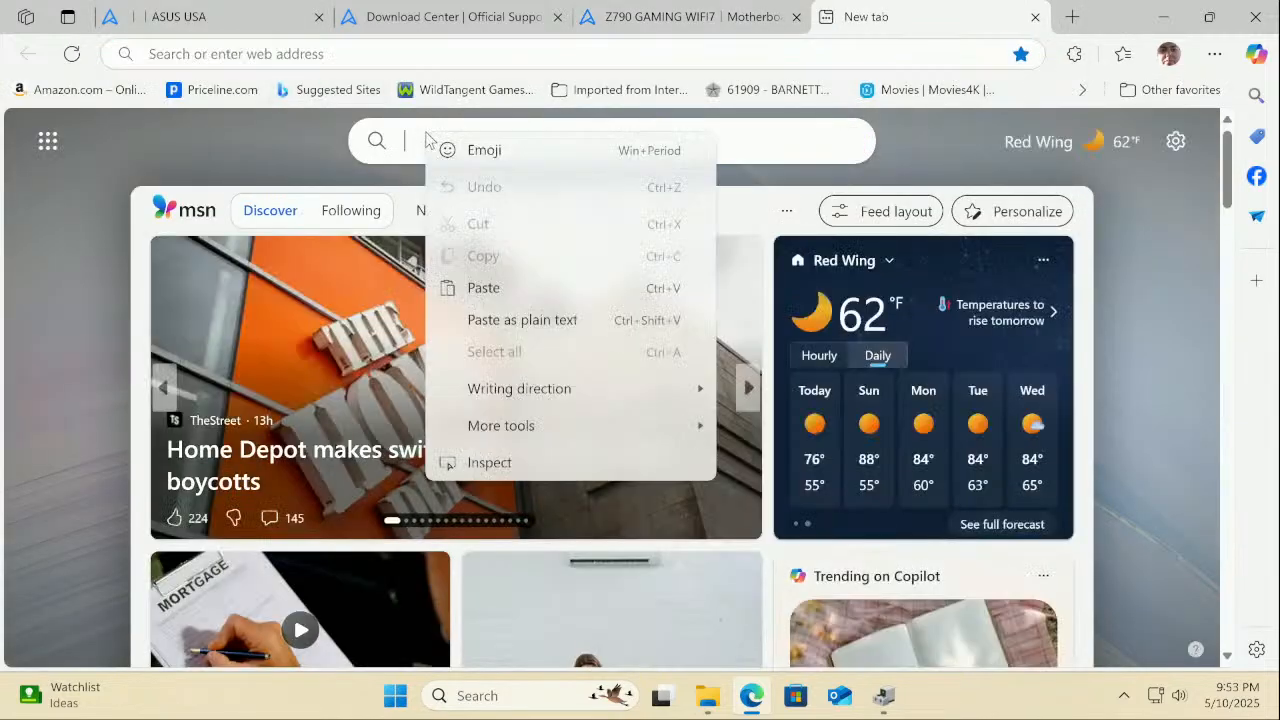
pyautogui.click(486, 297)
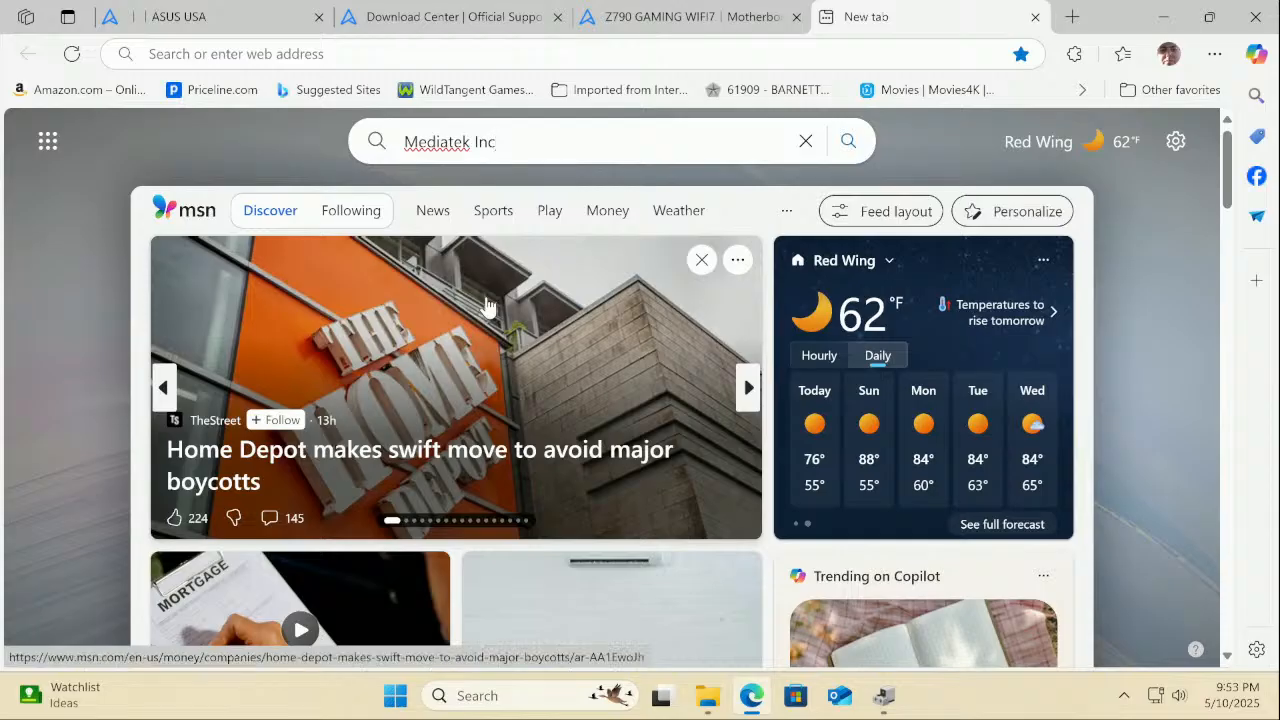
pyautogui.press('Return')
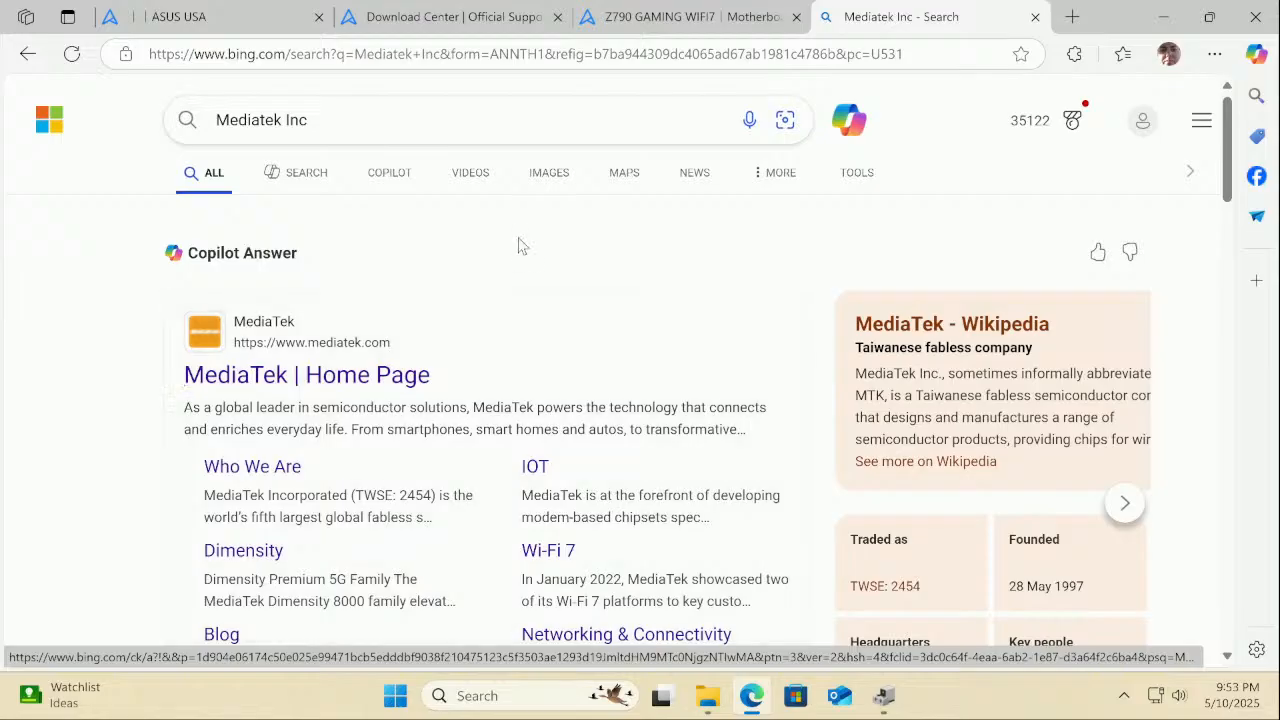
pyautogui.scroll(-2, 518, 244)
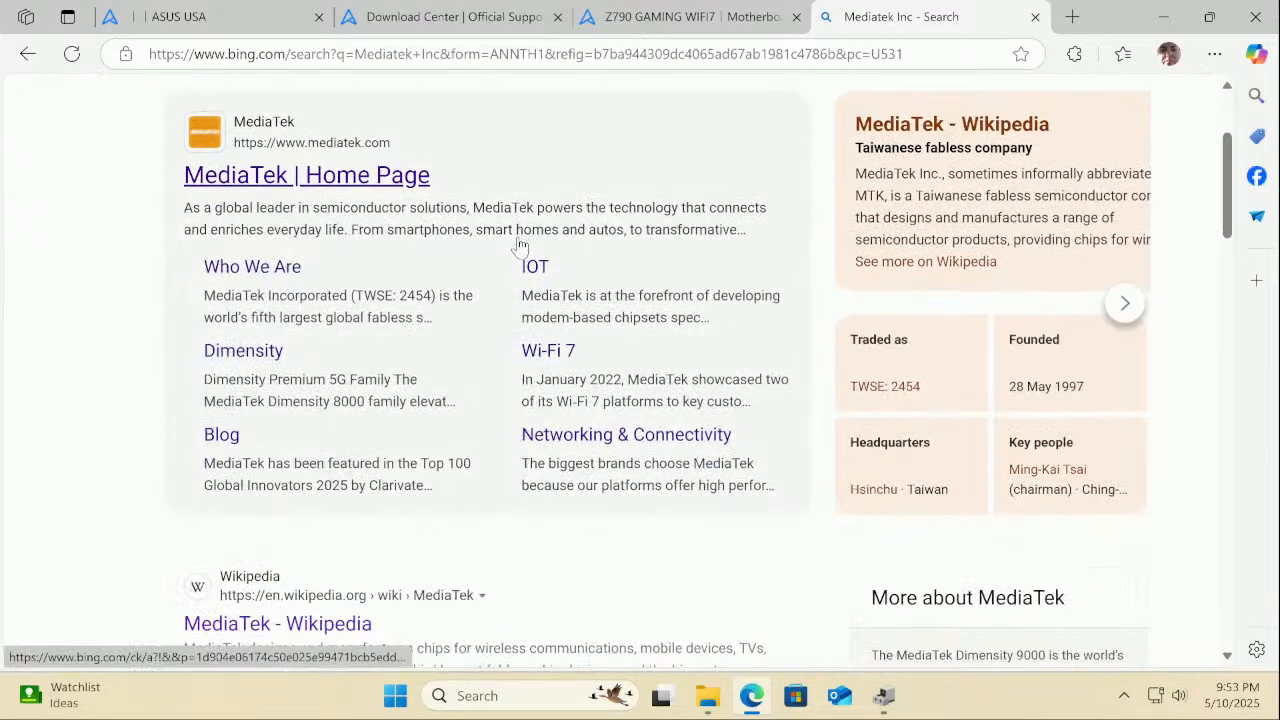
pyautogui.scroll(2, 518, 244)
# Refine the search to 'mediatek inc drivers' and browse the results
pyautogui.click(389, 118)
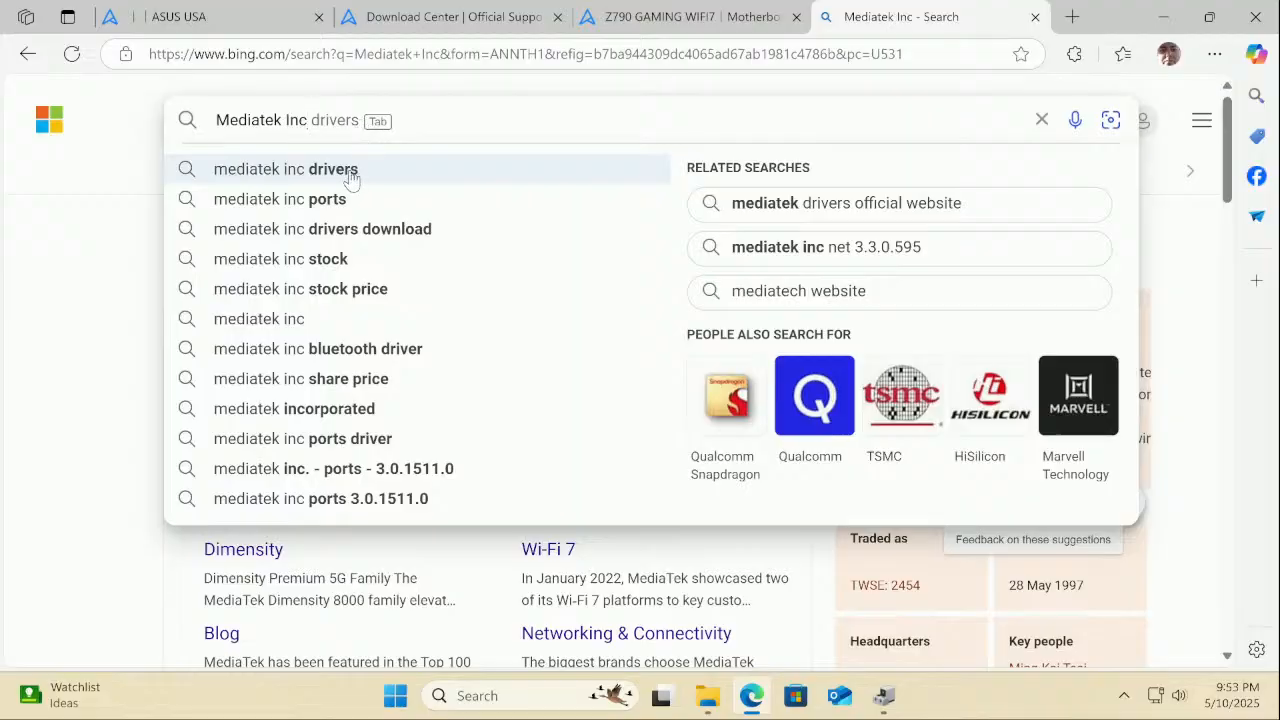
pyautogui.click(350, 170)
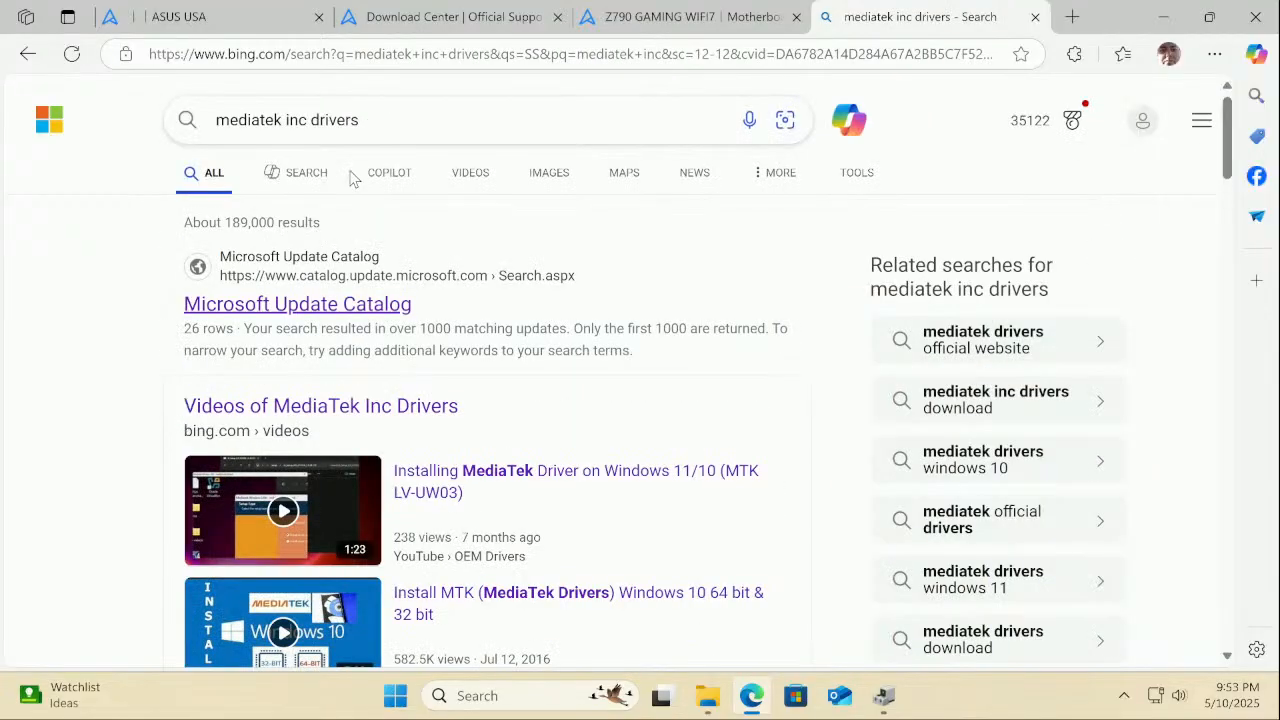
pyautogui.scroll(-1, 354, 178)
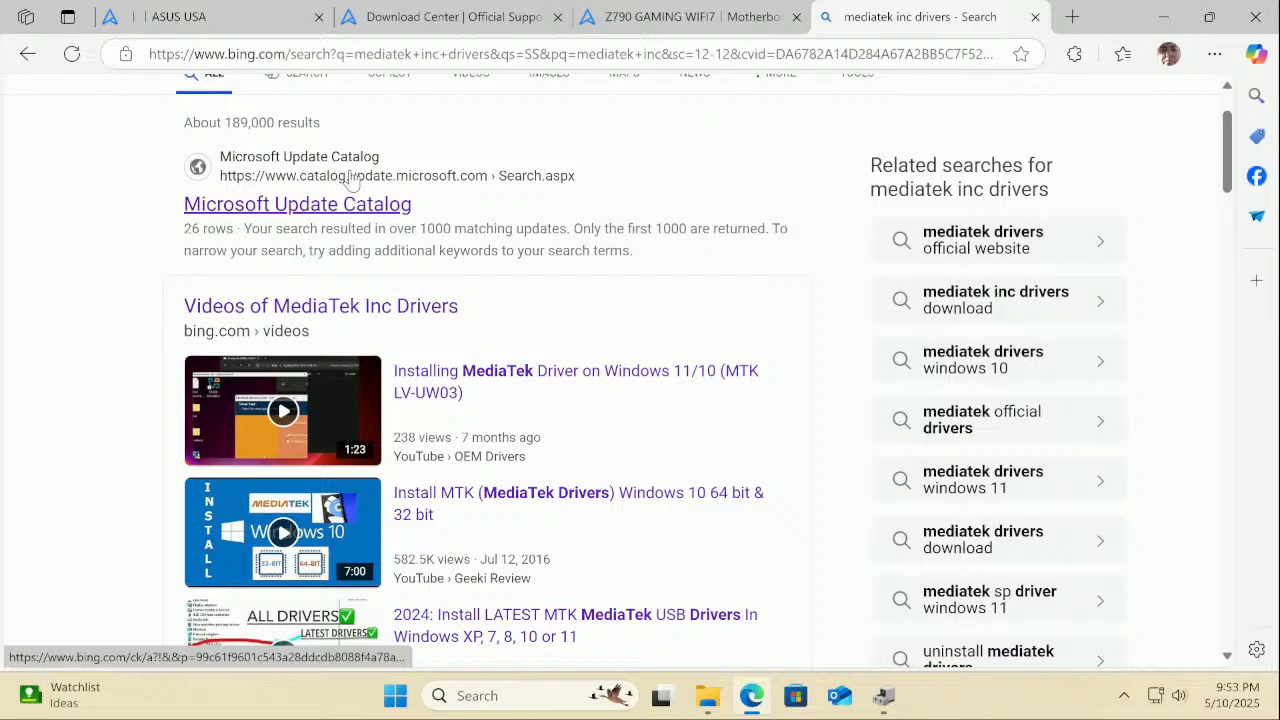
pyautogui.scroll(-6, 350, 178)
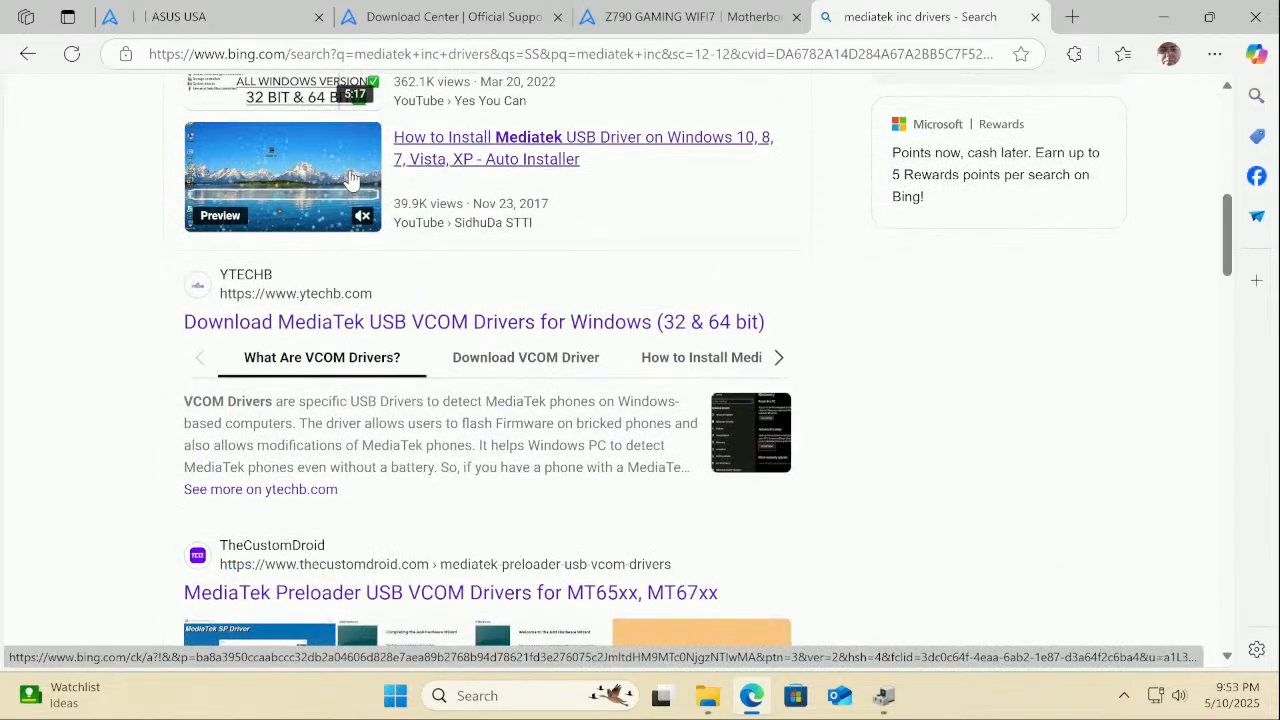
pyautogui.scroll(-5, 350, 178)
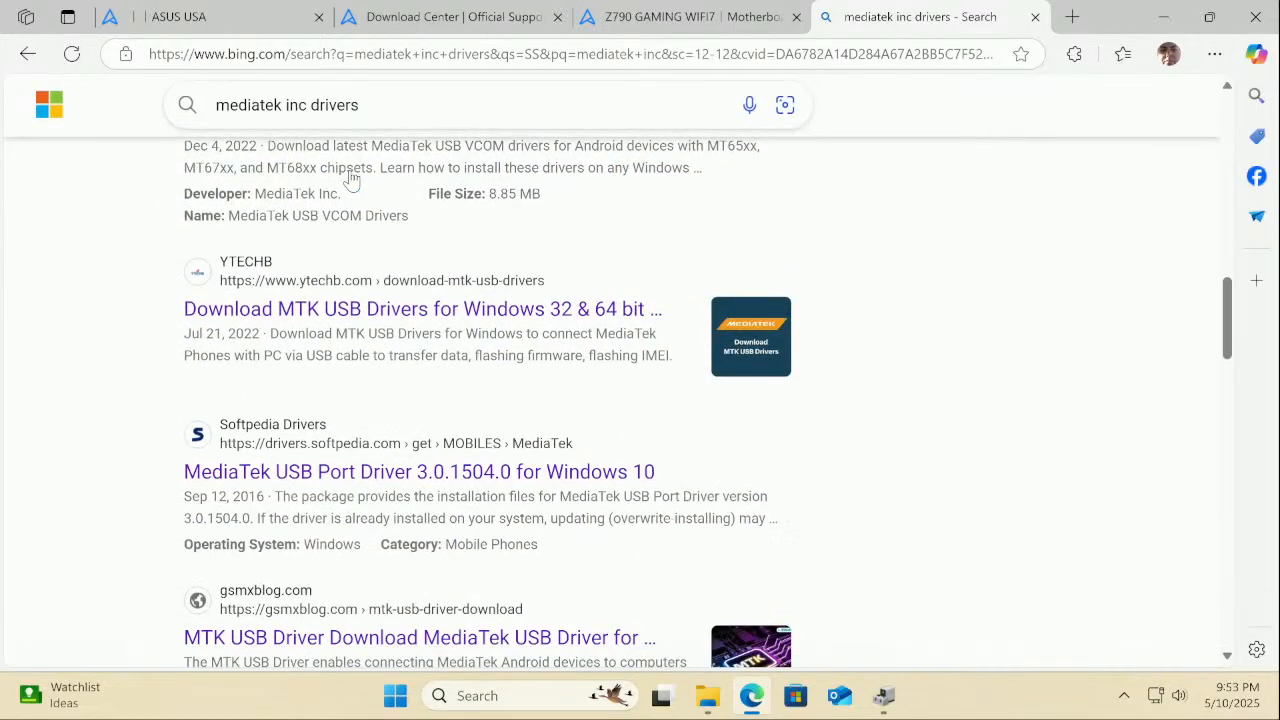
pyautogui.scroll(-3, 350, 178)
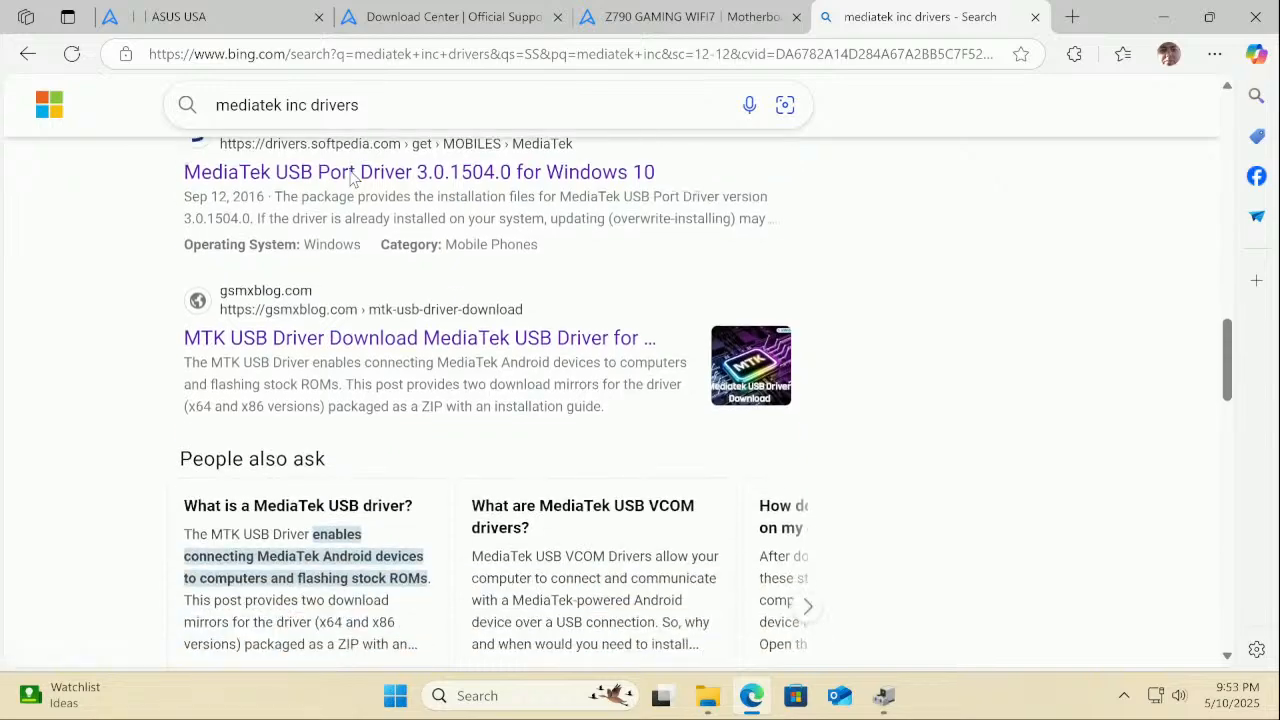
pyautogui.scroll(10, 350, 178)
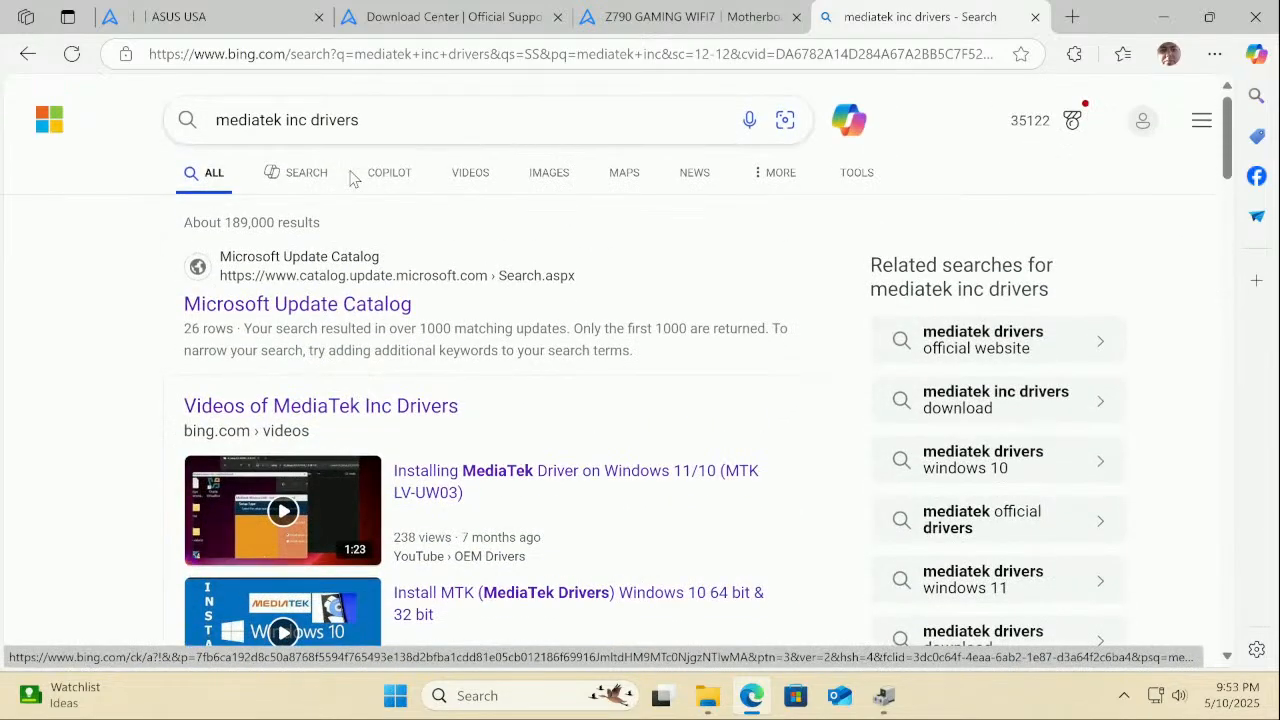
# Switch the search to 'mediatek inc bluetooth driver' and view the results
pyautogui.click(380, 133)
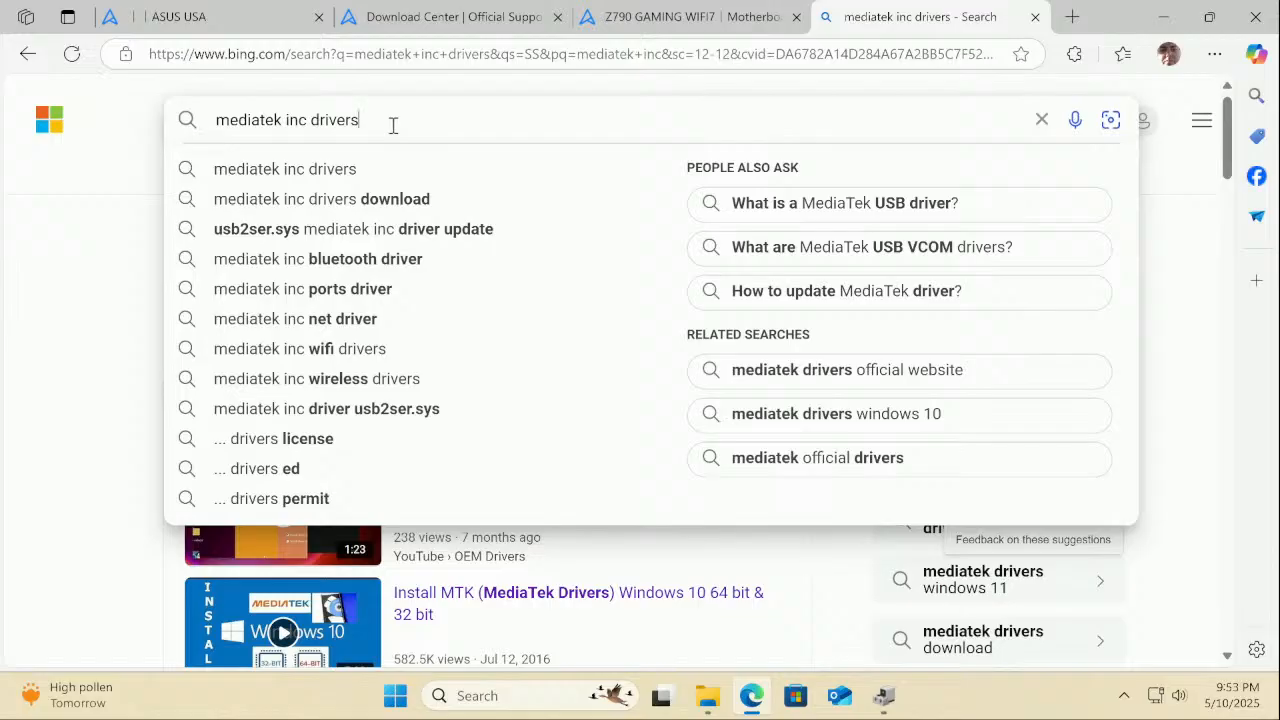
pyautogui.click(334, 262)
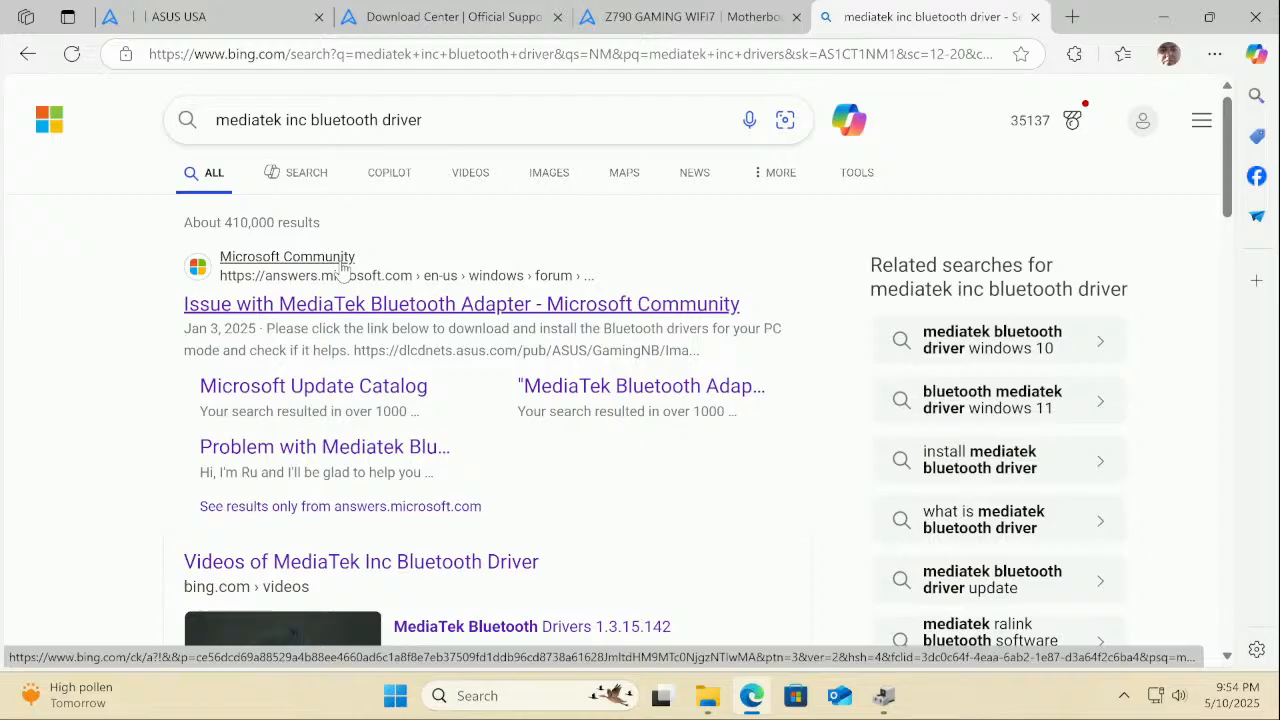
pyautogui.scroll(-10, 340, 268)
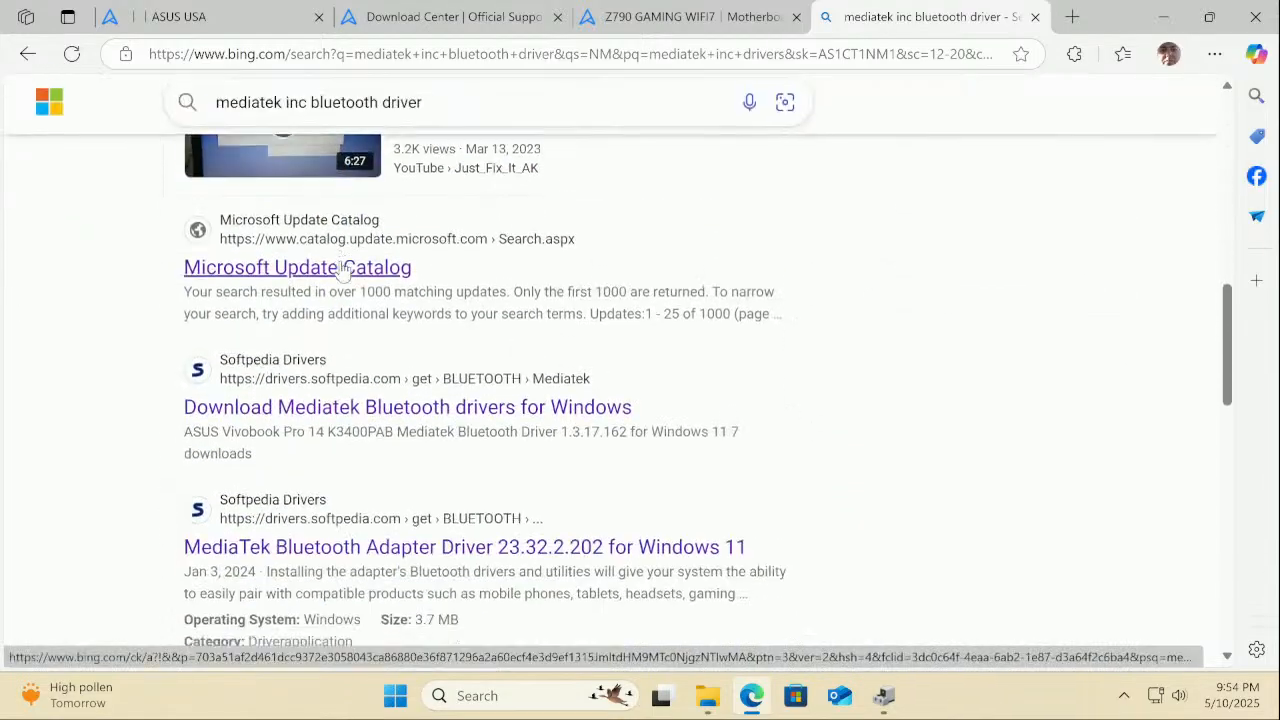
# Close the Bing tab and download WiFi driver v5.4.0.2418 from the ASUS page
pyautogui.click(1035, 17)
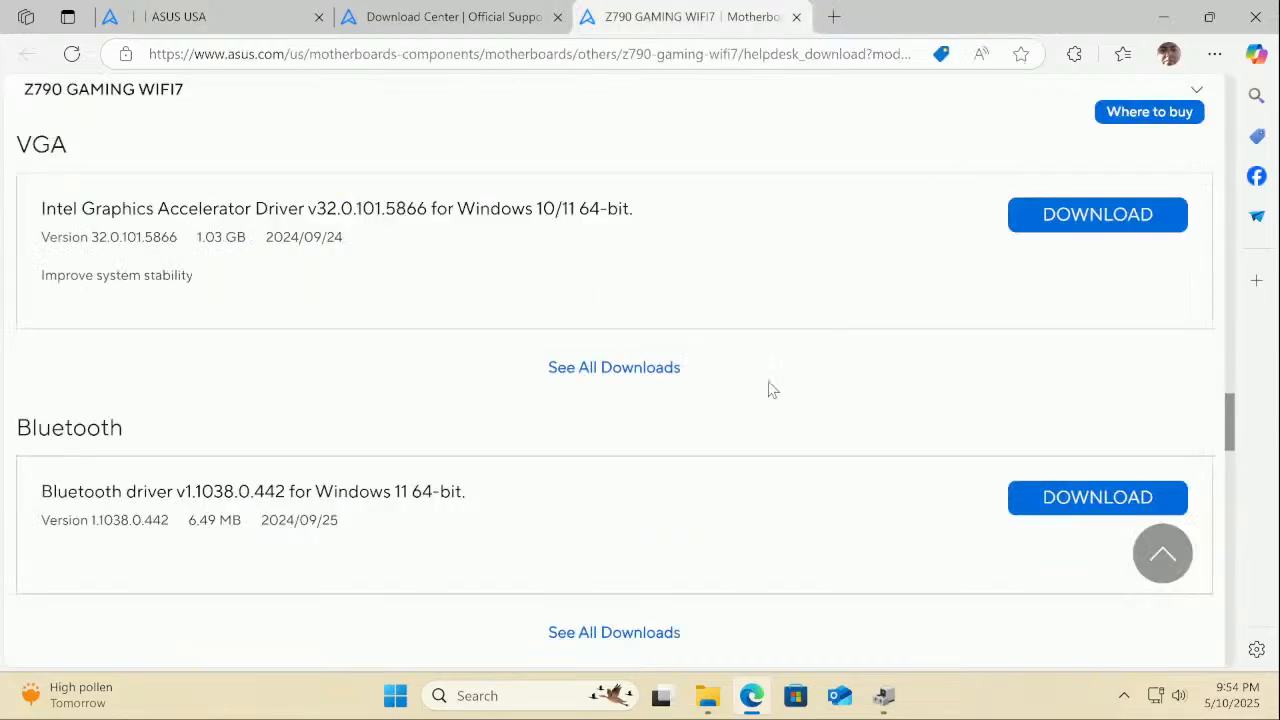
pyautogui.scroll(9, 770, 389)
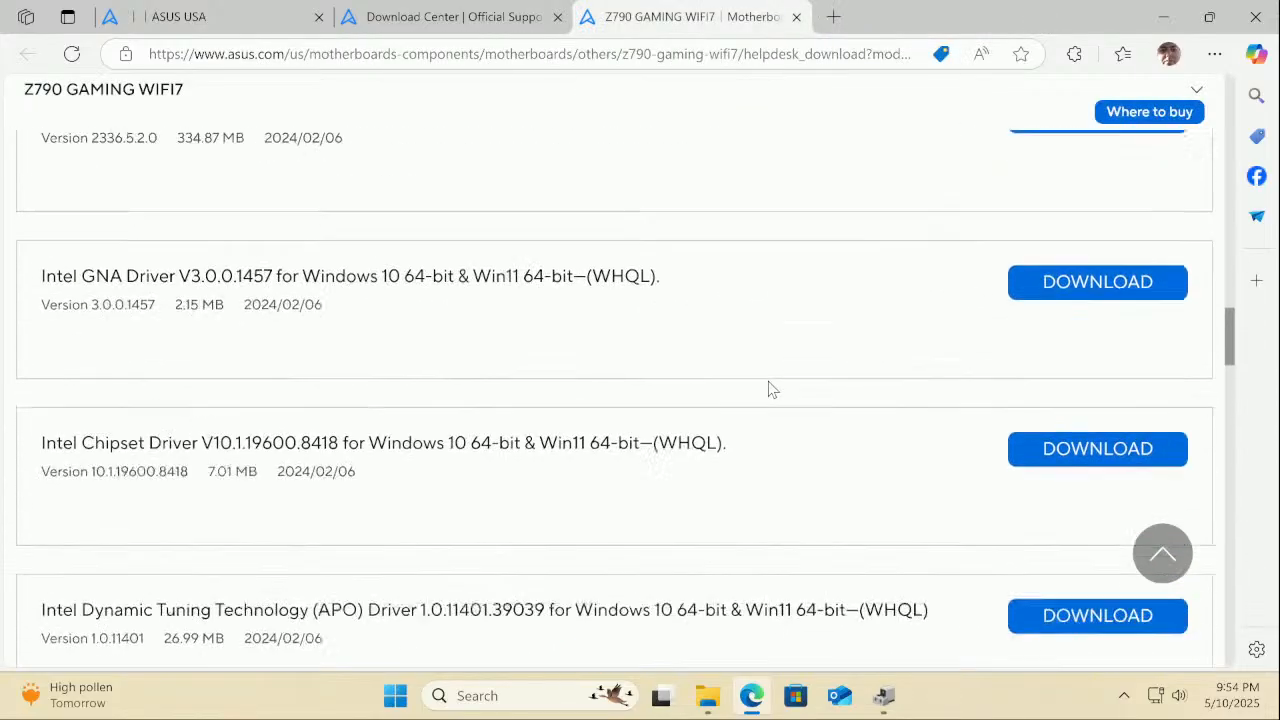
pyautogui.scroll(5, 770, 389)
pyautogui.scroll(4, 770, 389)
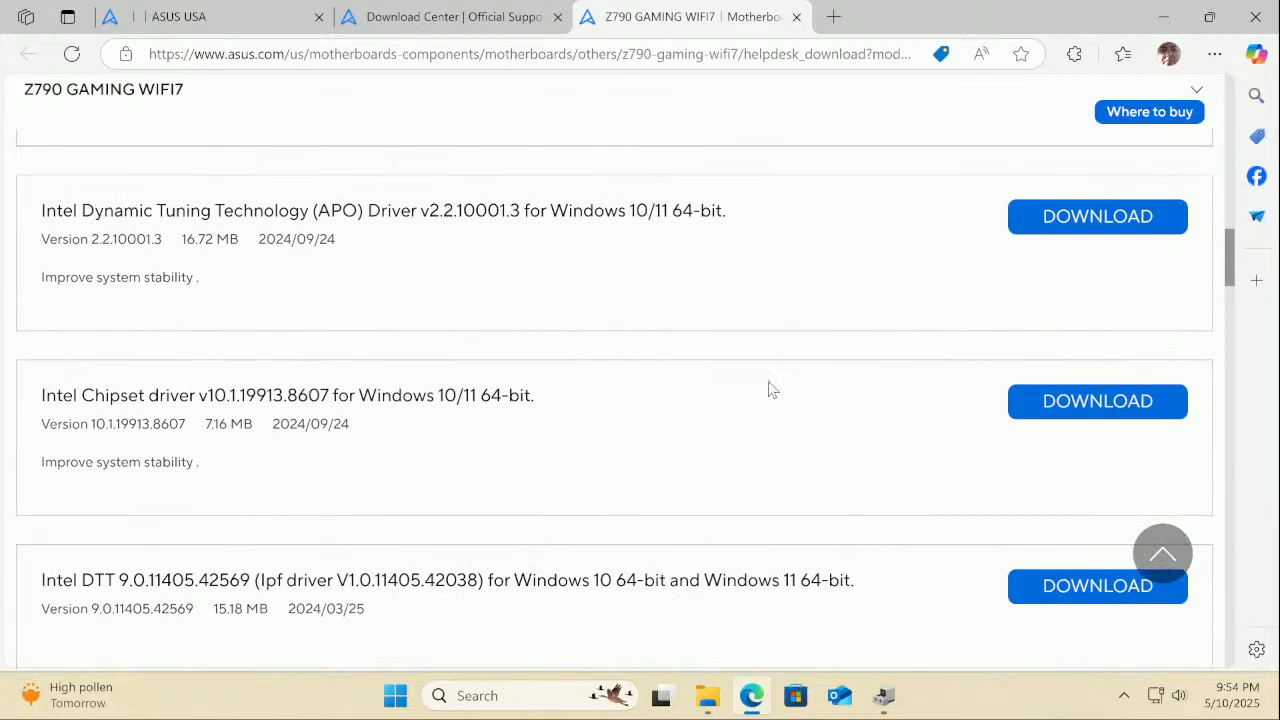
pyautogui.scroll(8, 770, 389)
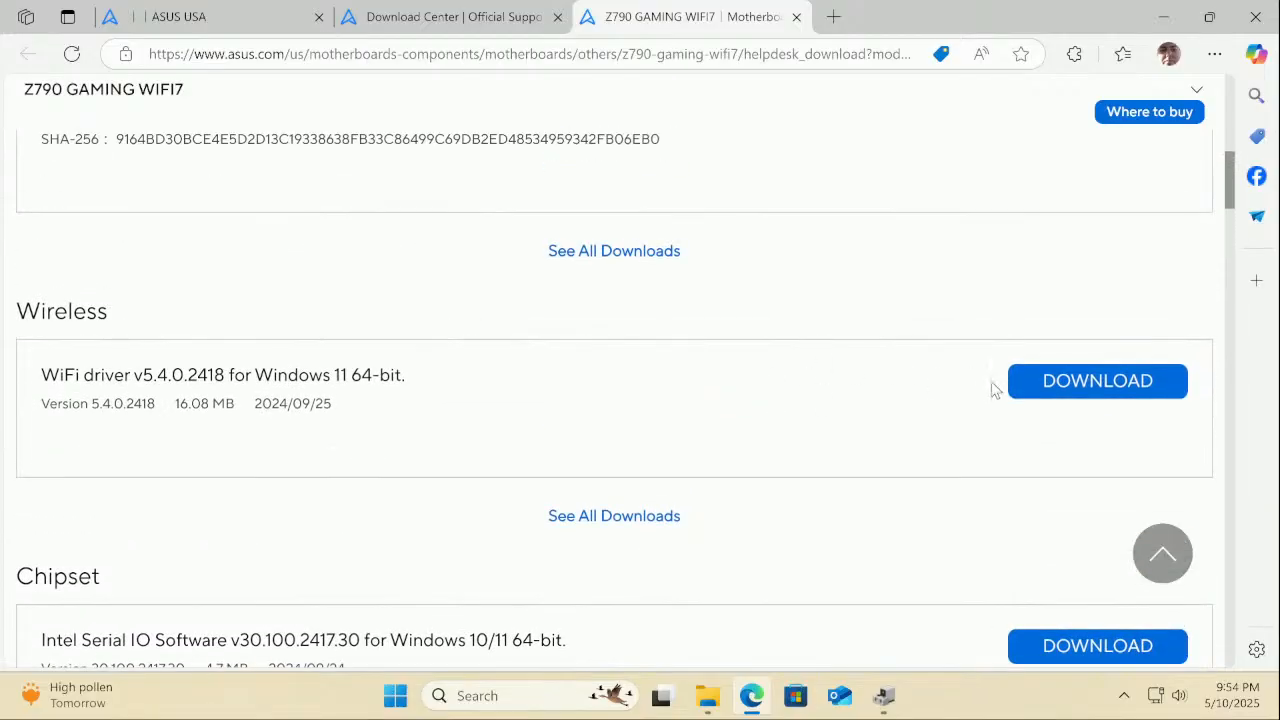
pyautogui.click(1017, 391)
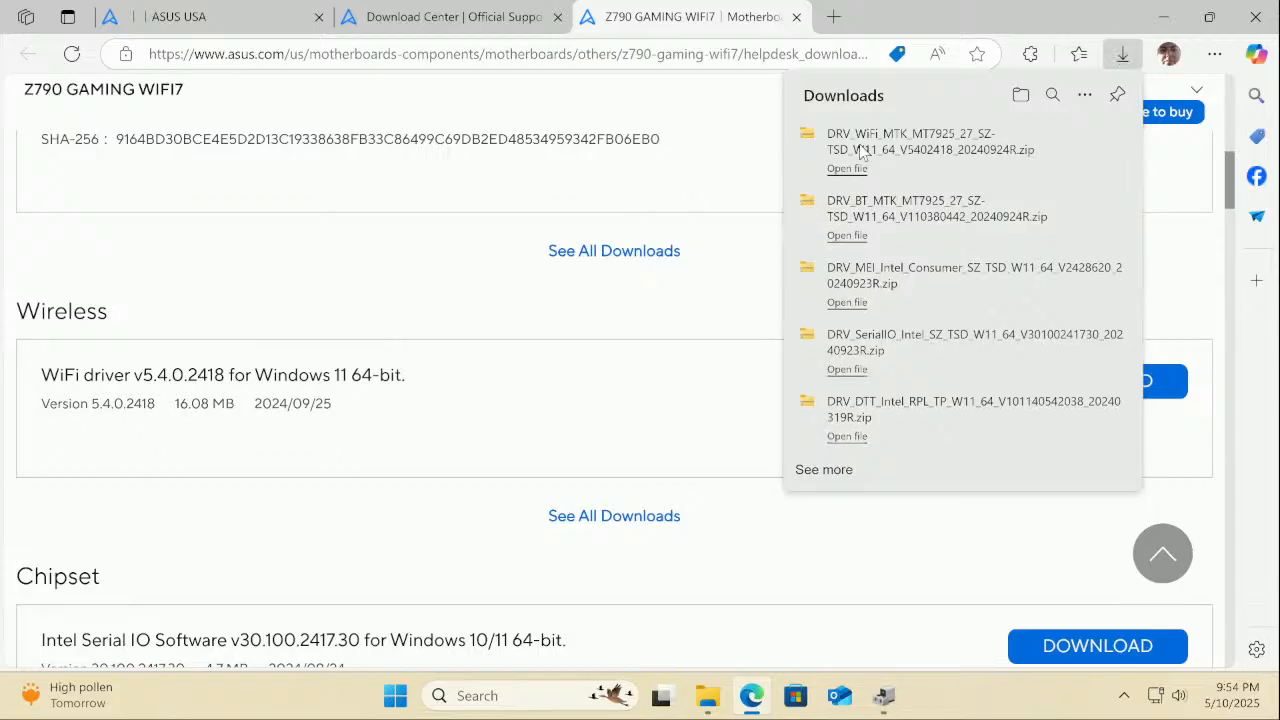
# Extract the WiFi driver v5.4.0.2418 zip and run its AsusSetup with administrator approval
pyautogui.click(847, 169)
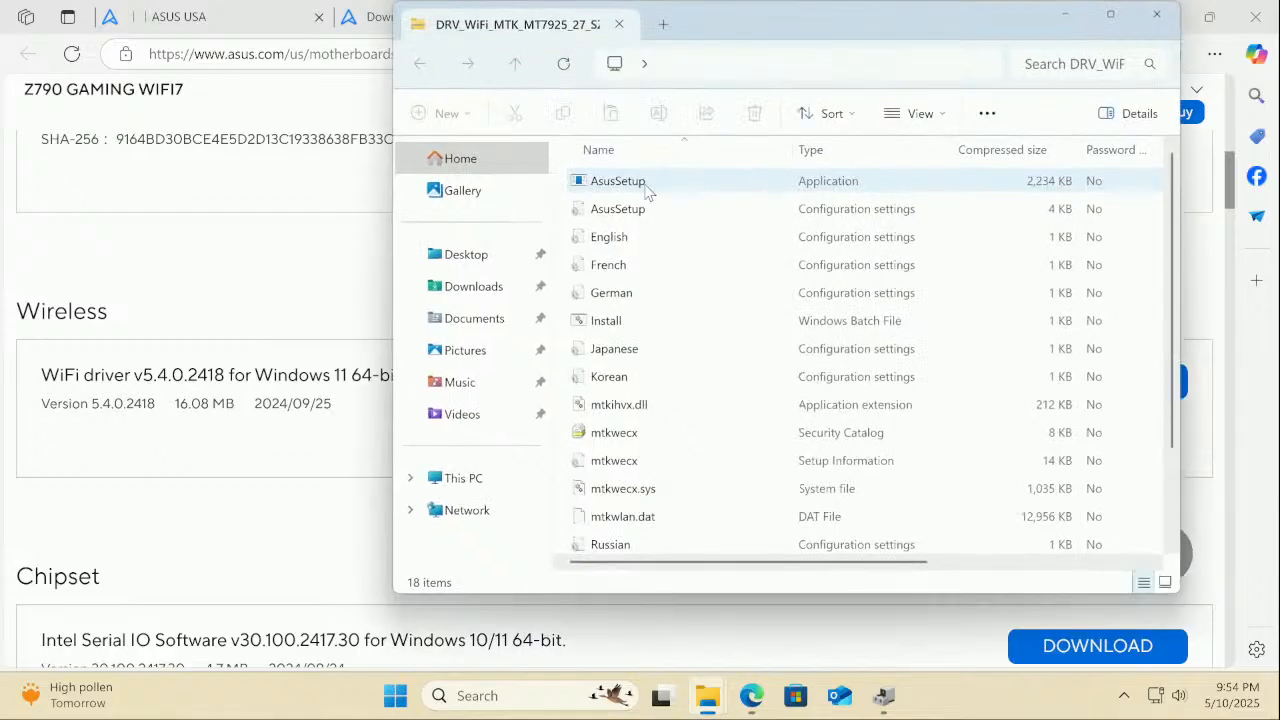
pyautogui.doubleClick(617, 181)
pyautogui.click(590, 382)
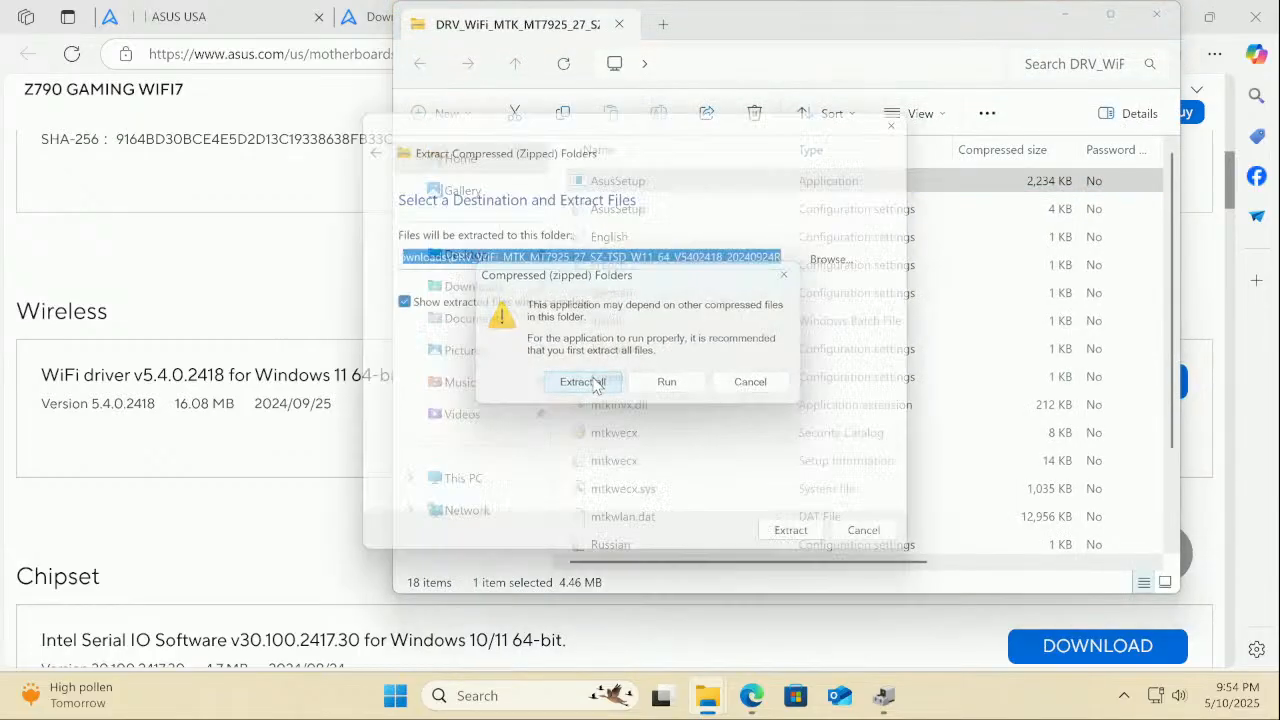
pyautogui.click(808, 548)
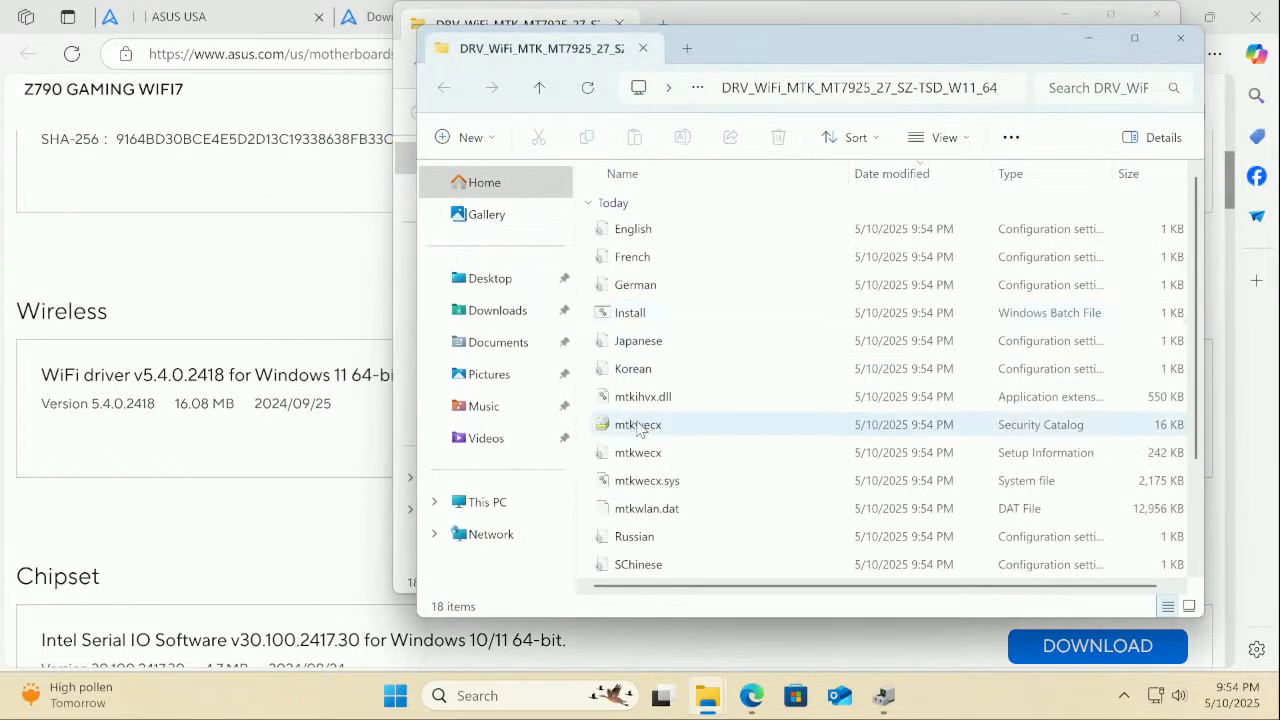
pyautogui.scroll(-2, 650, 390)
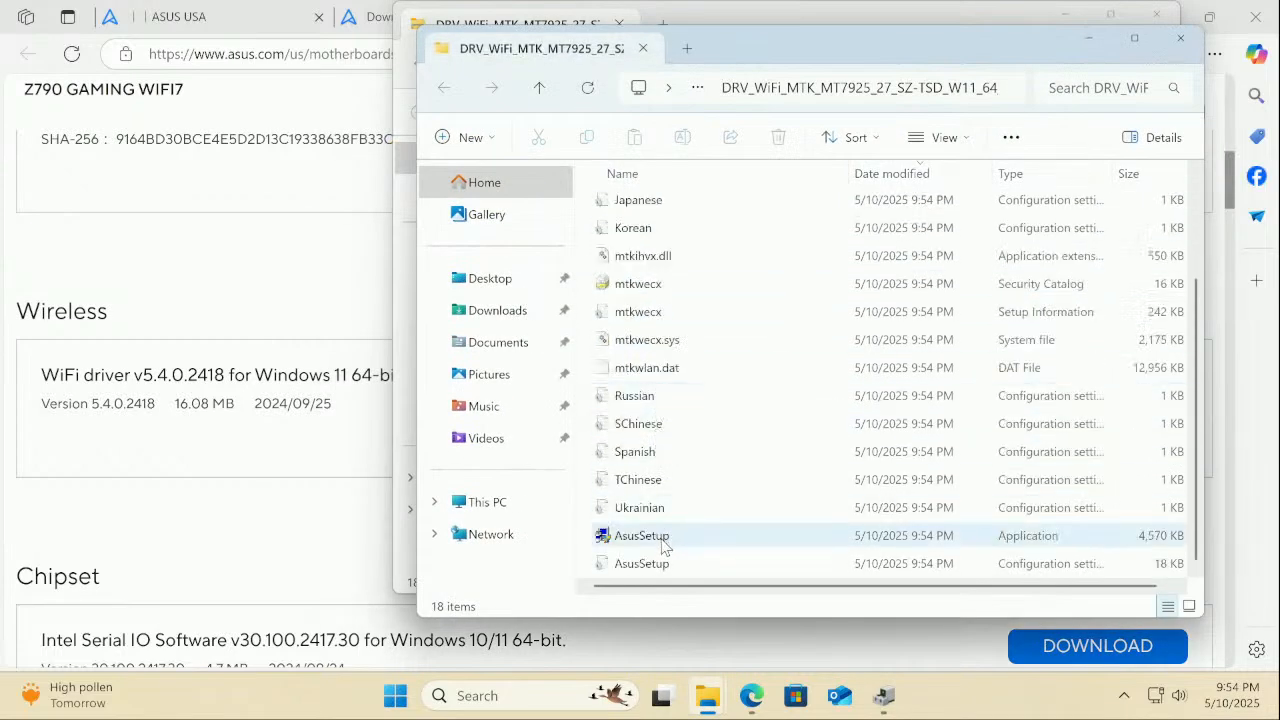
pyautogui.doubleClick(641, 536)
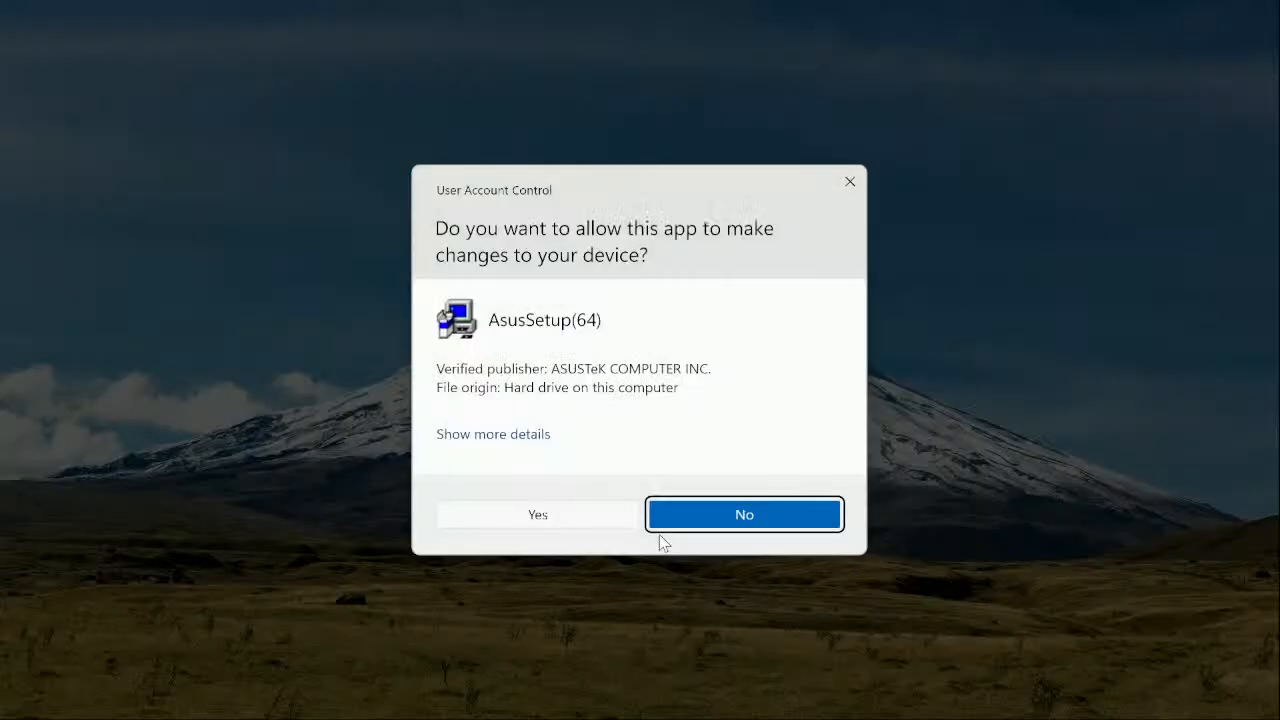
pyautogui.click(585, 516)
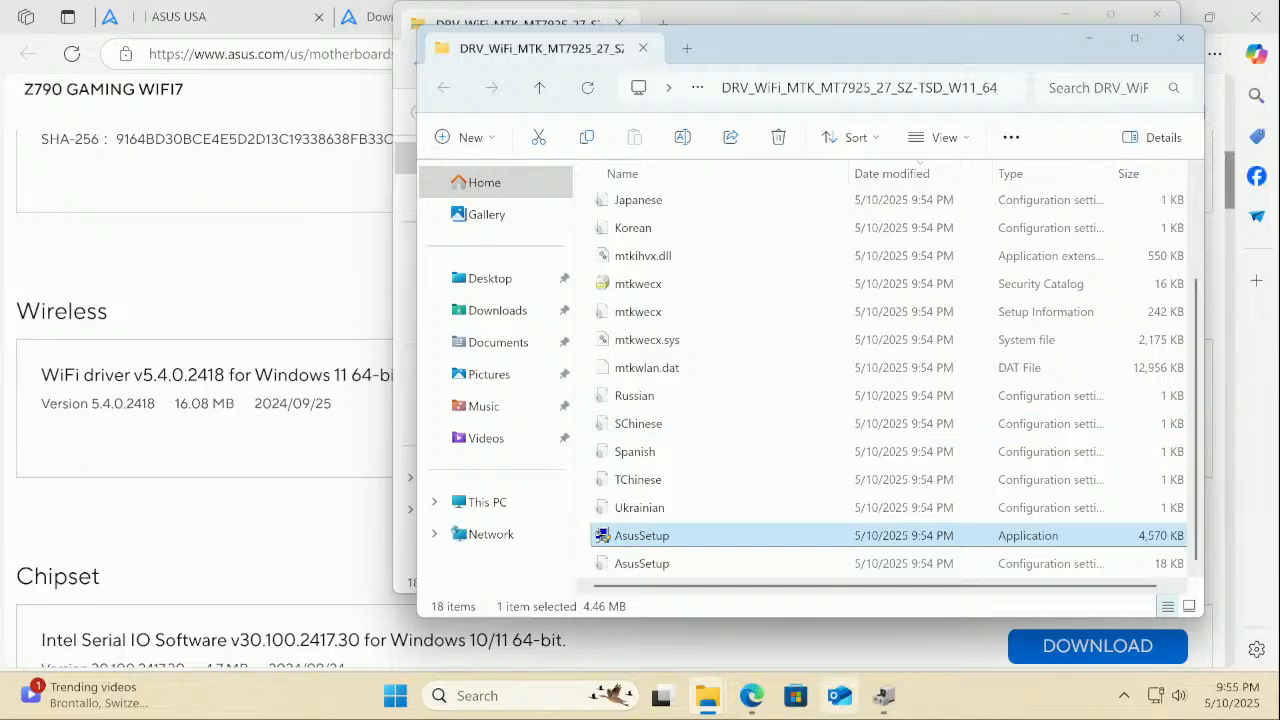
# Verify the MediaTek Wi-Fi 7 MT7925 card runs driver 5.4.0.2418, then close the WiFi driver folder
pyautogui.moveTo(706, 703)
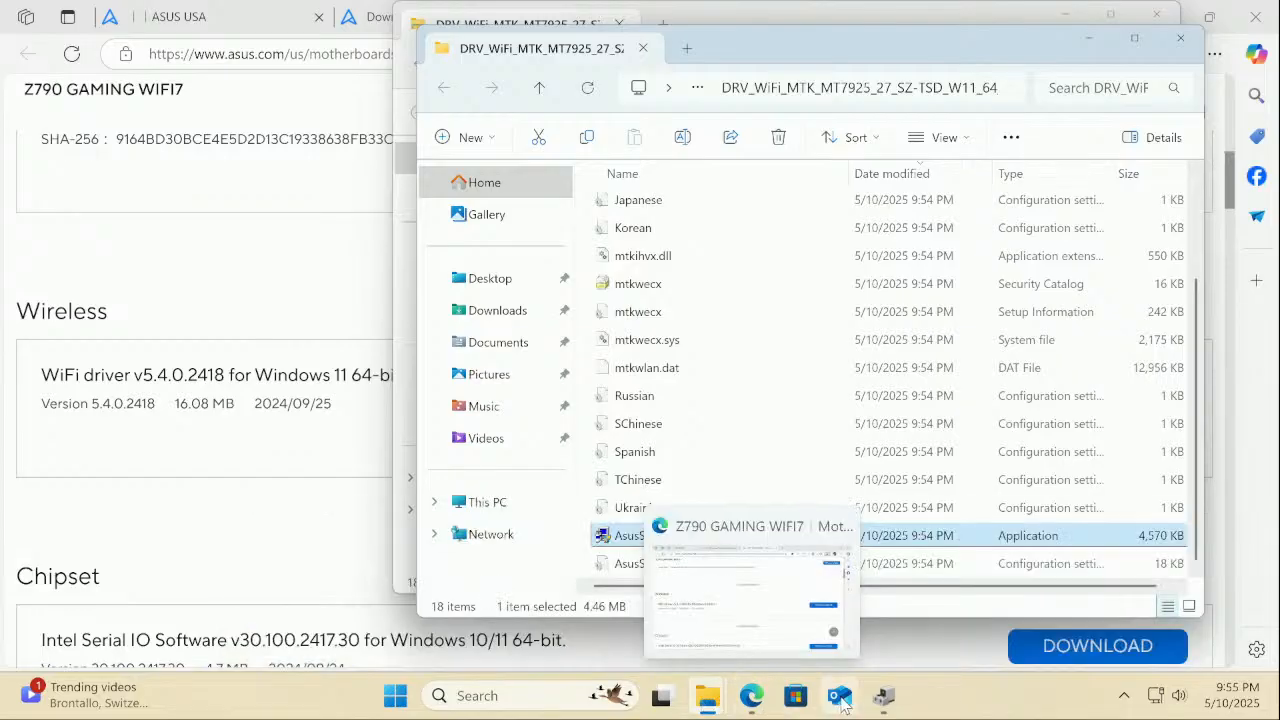
pyautogui.click(882, 700)
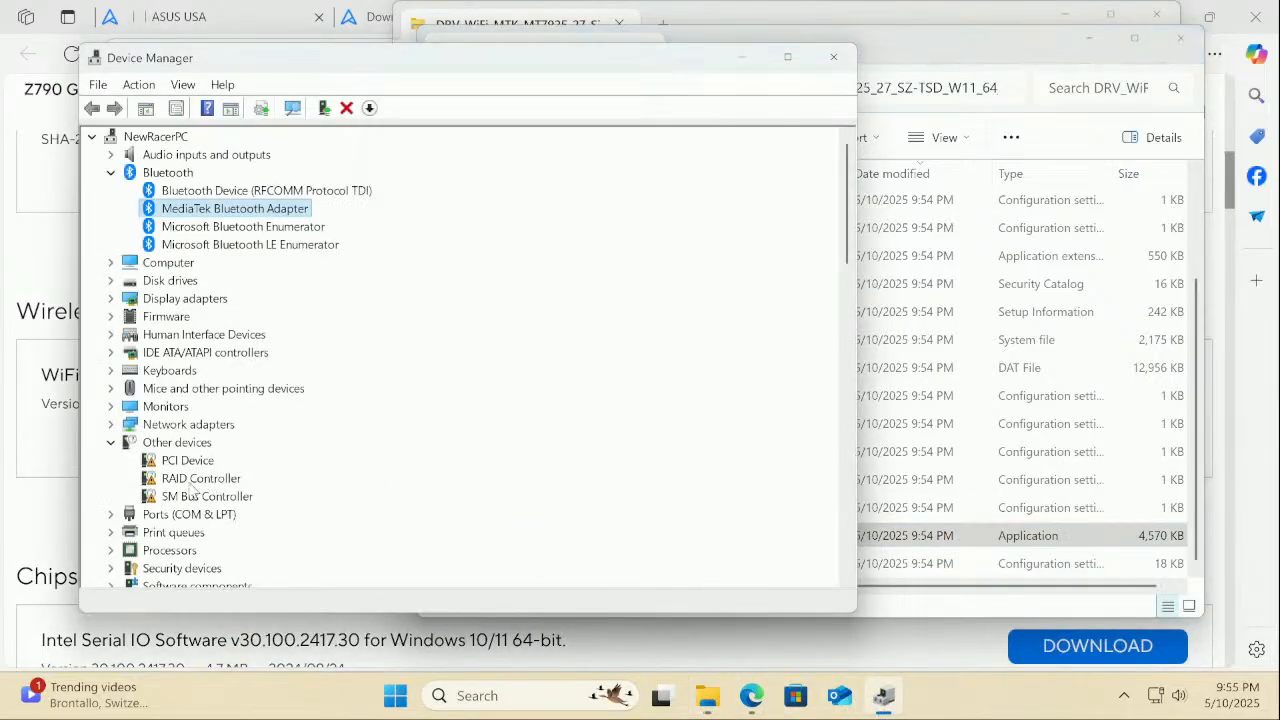
pyautogui.click(111, 425)
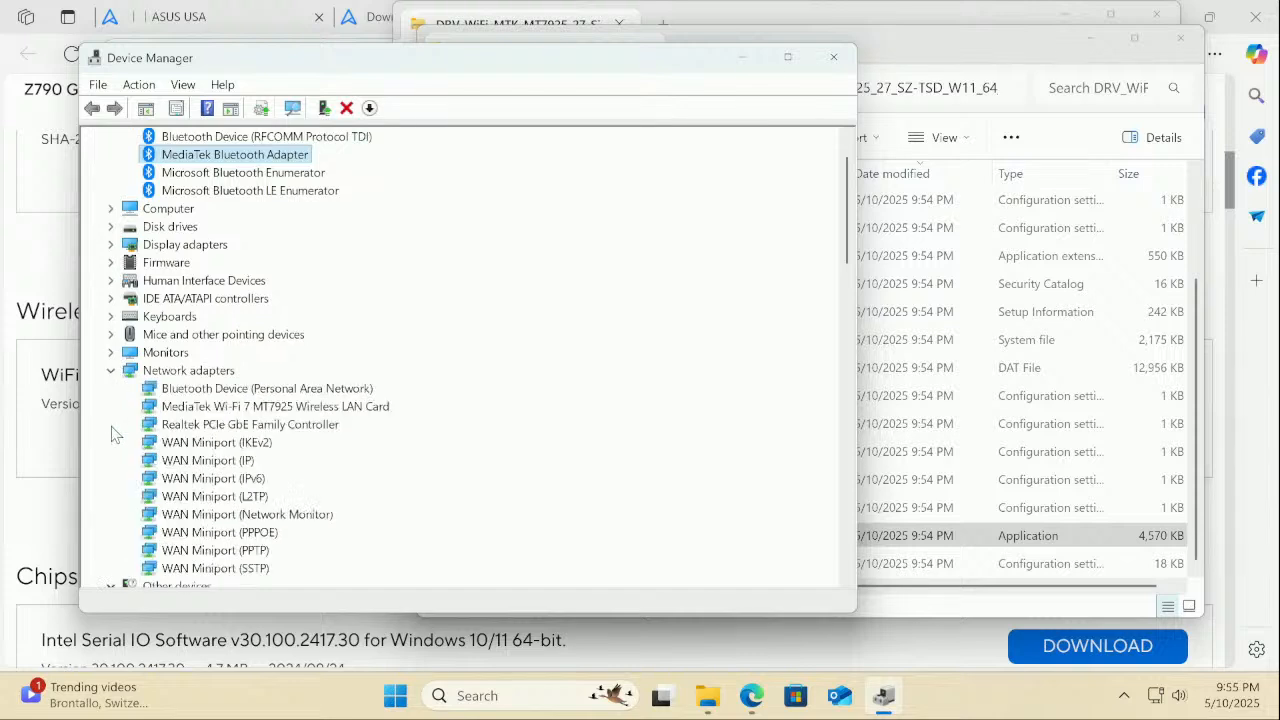
pyautogui.scroll(-1, 112, 434)
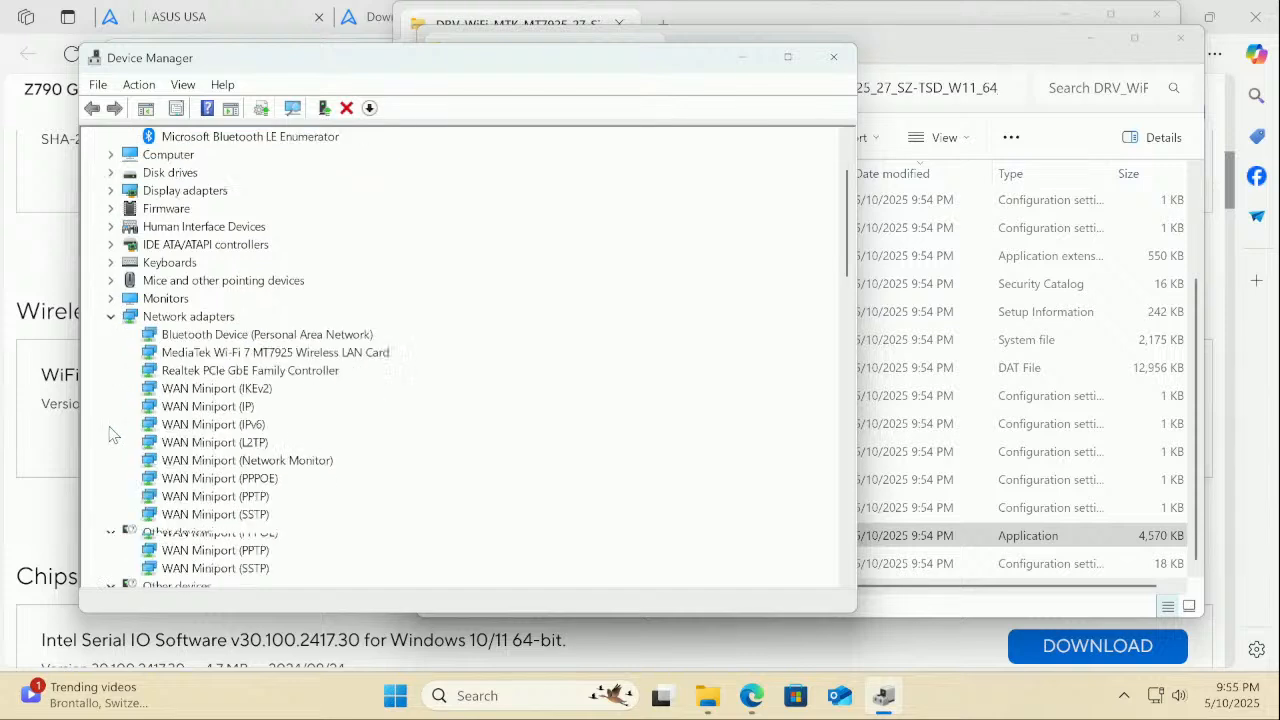
pyautogui.click(257, 355)
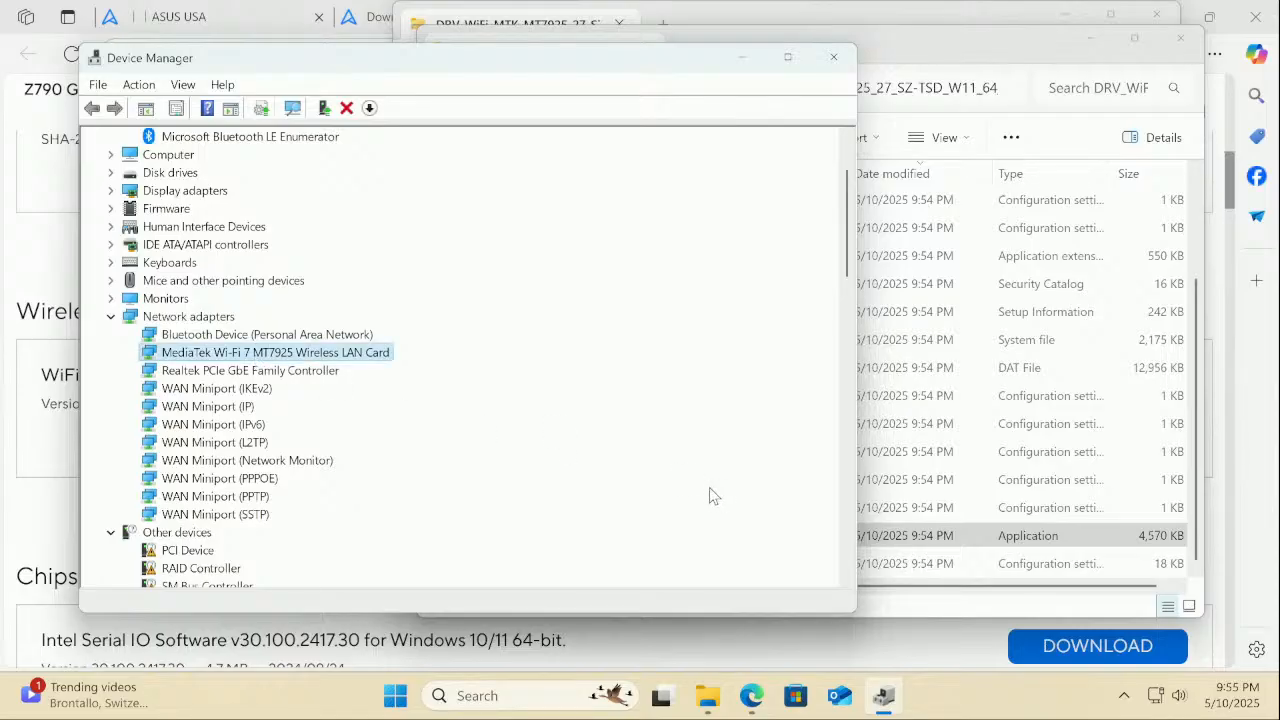
pyautogui.rightClick(377, 362)
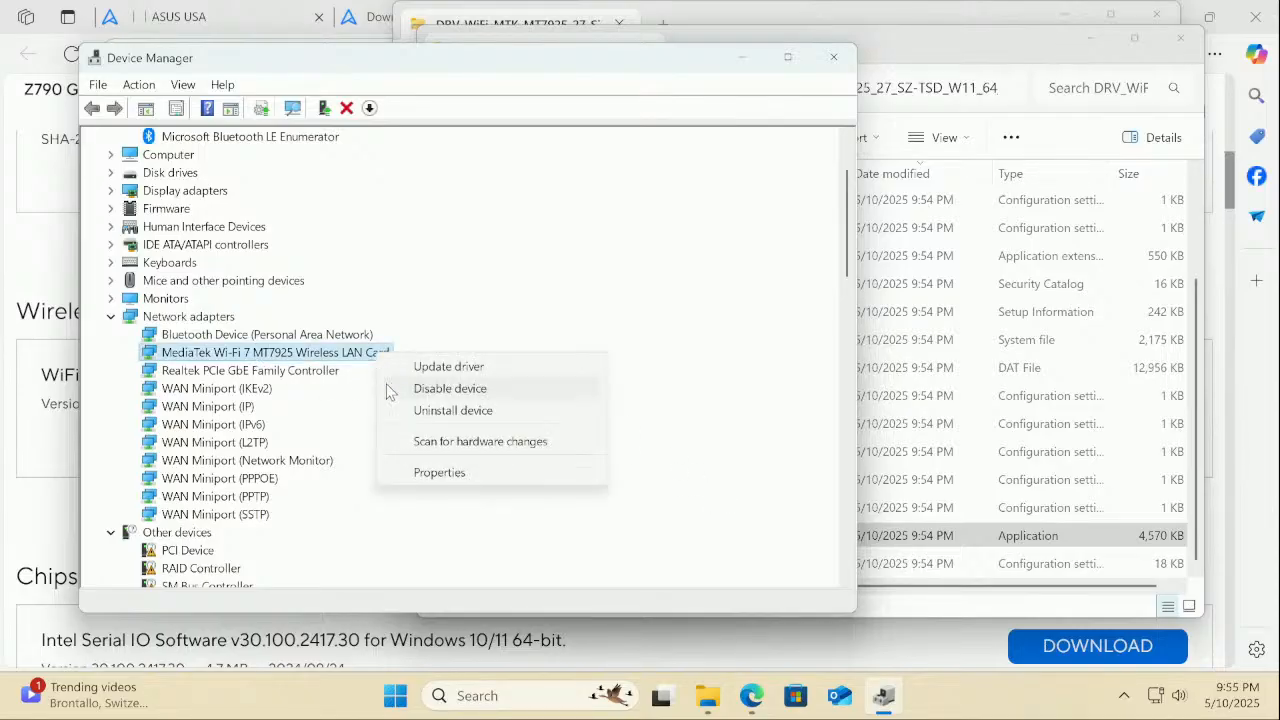
pyautogui.click(420, 474)
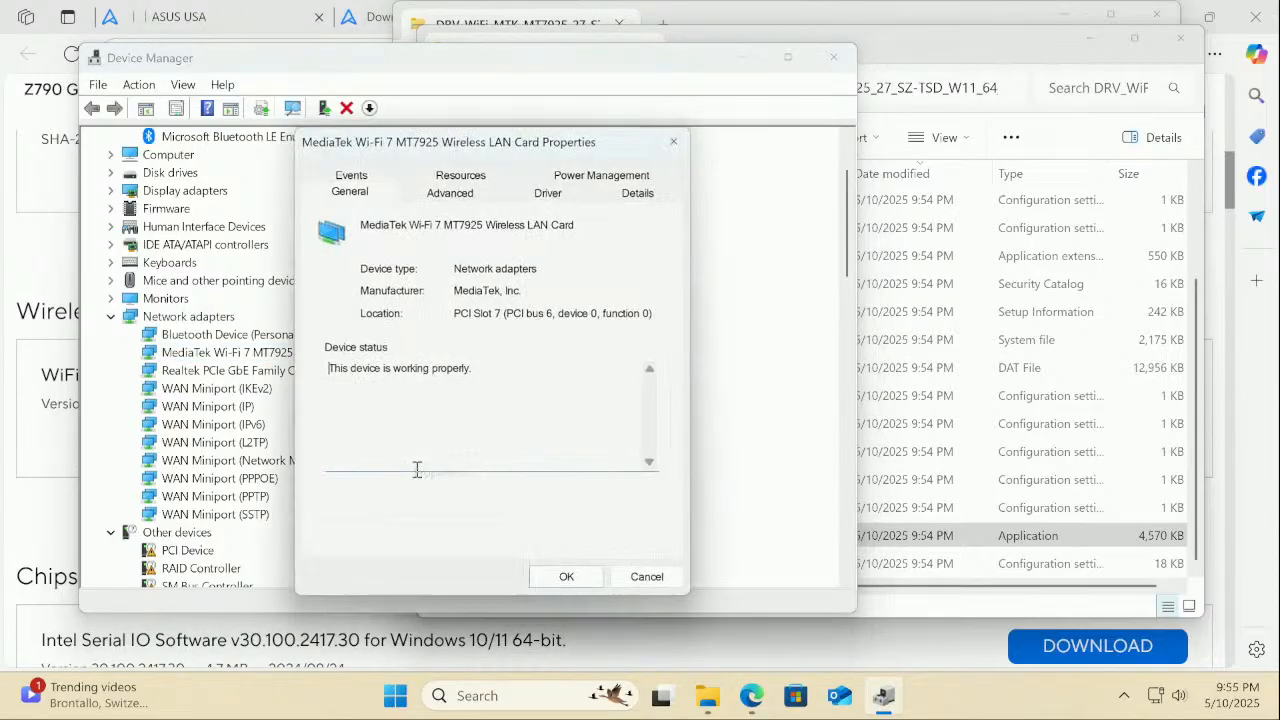
pyautogui.click(540, 202)
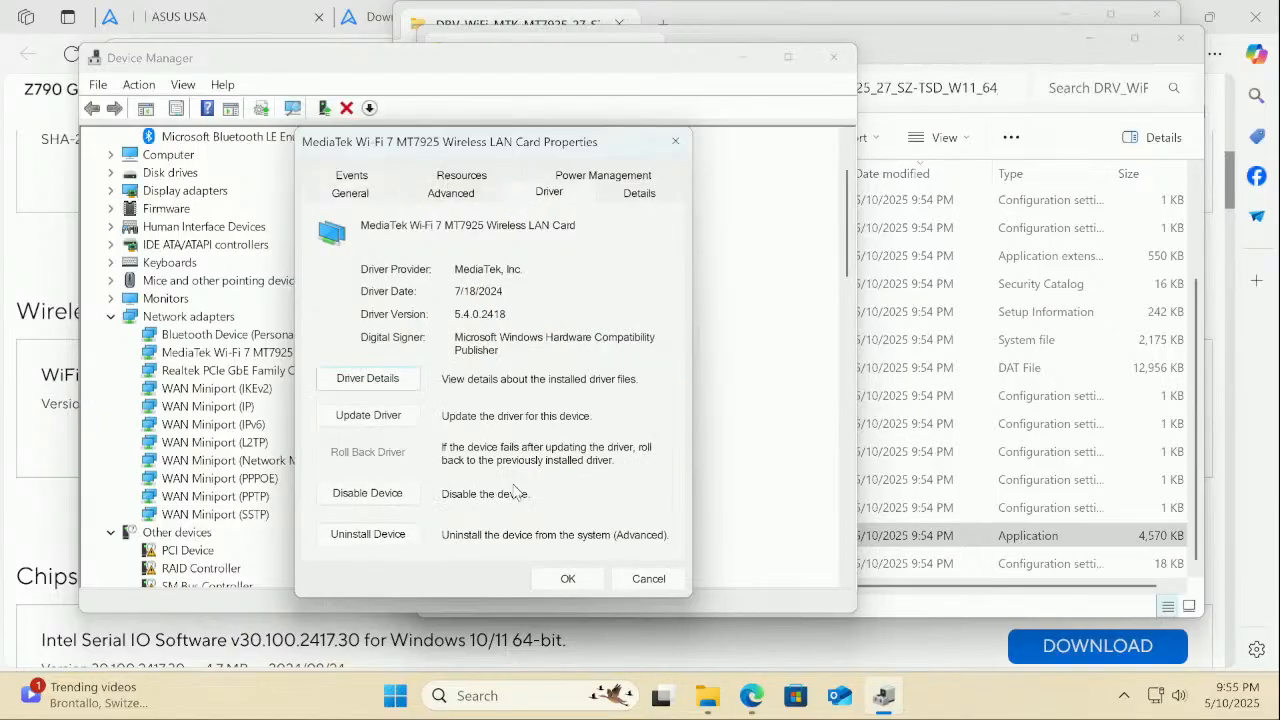
pyautogui.click(568, 580)
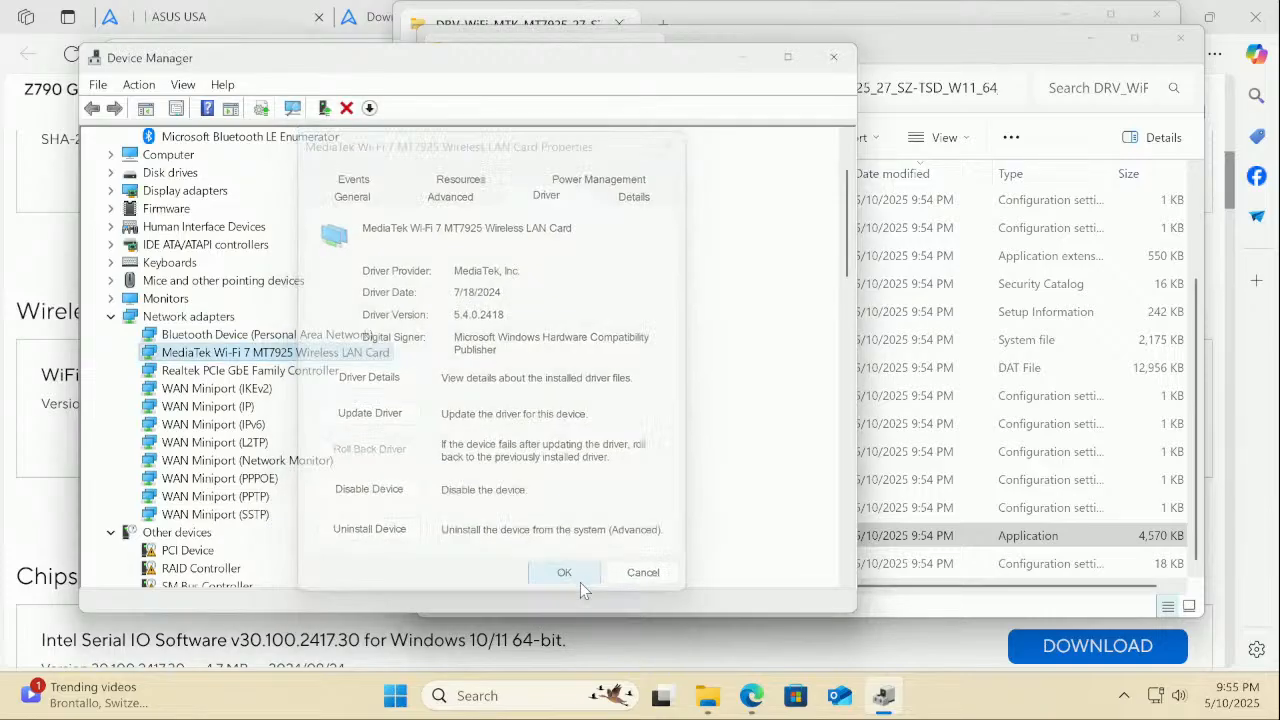
pyautogui.scroll(-2, 157, 328)
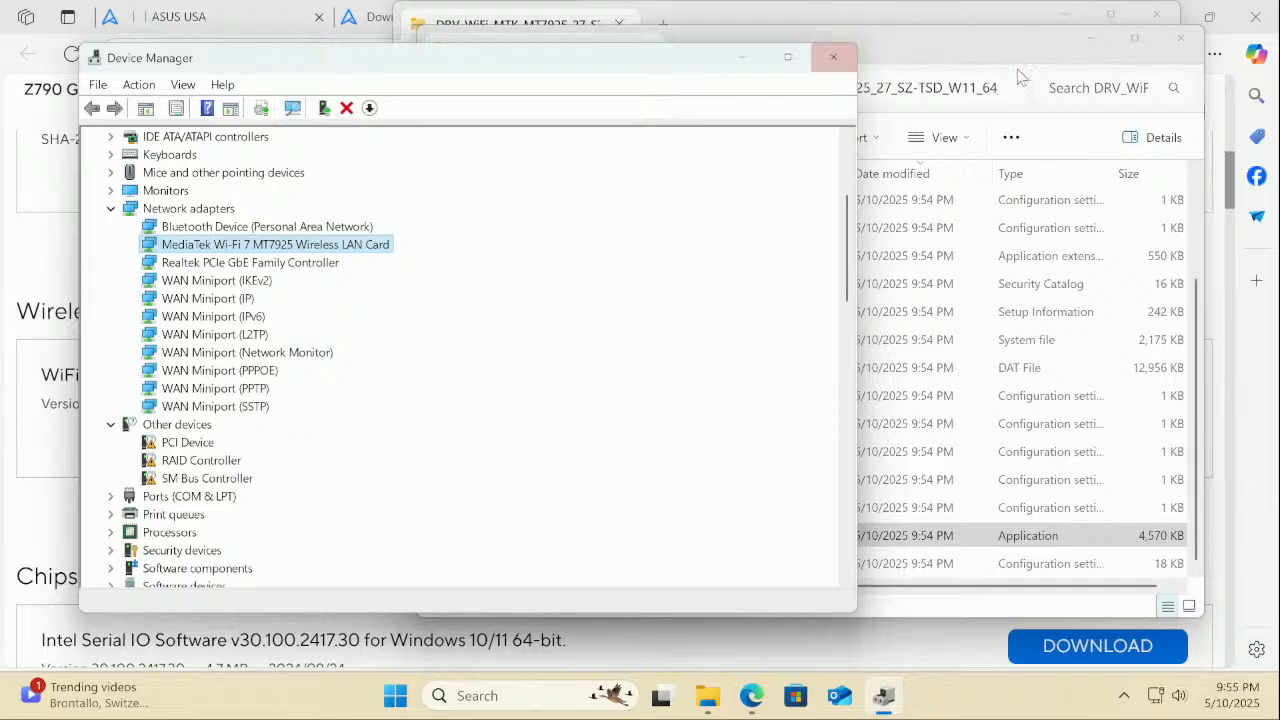
pyautogui.click(1180, 40)
# Close the zip window and download Intel Chipset driver v10.1.19913.8607 from ASUS Support
pyautogui.click(1160, 28)
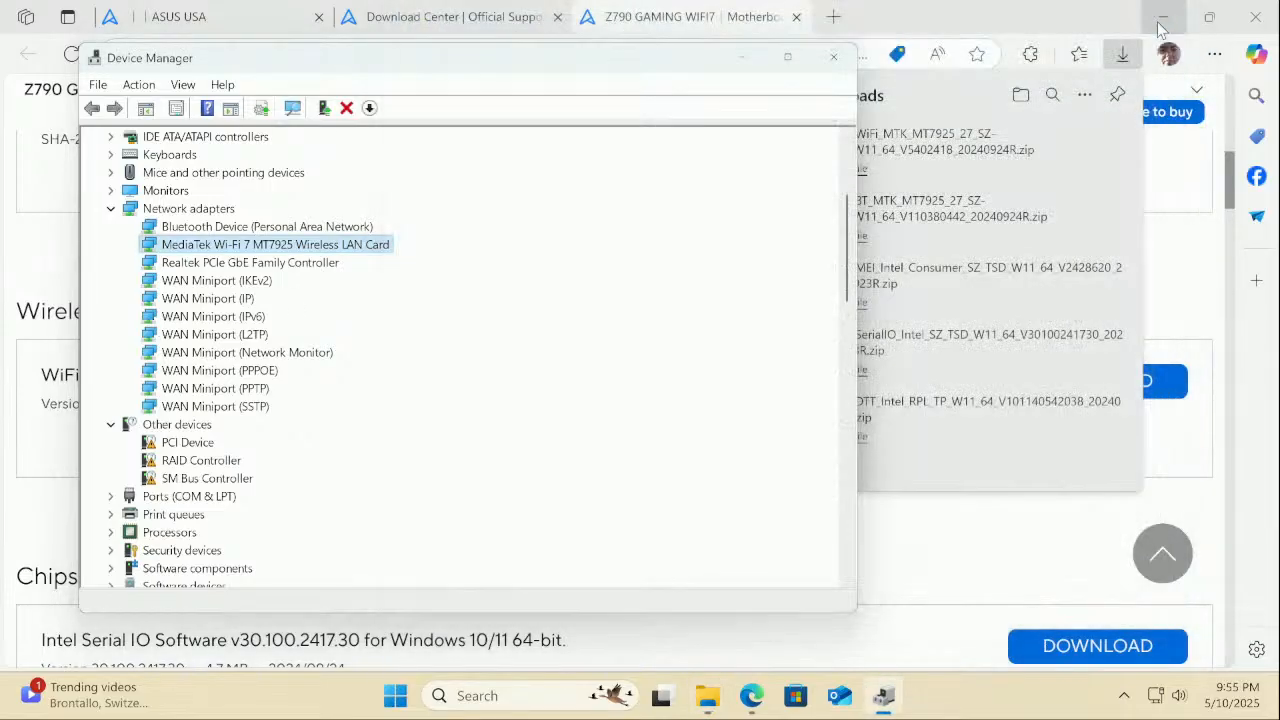
pyautogui.click(1008, 594)
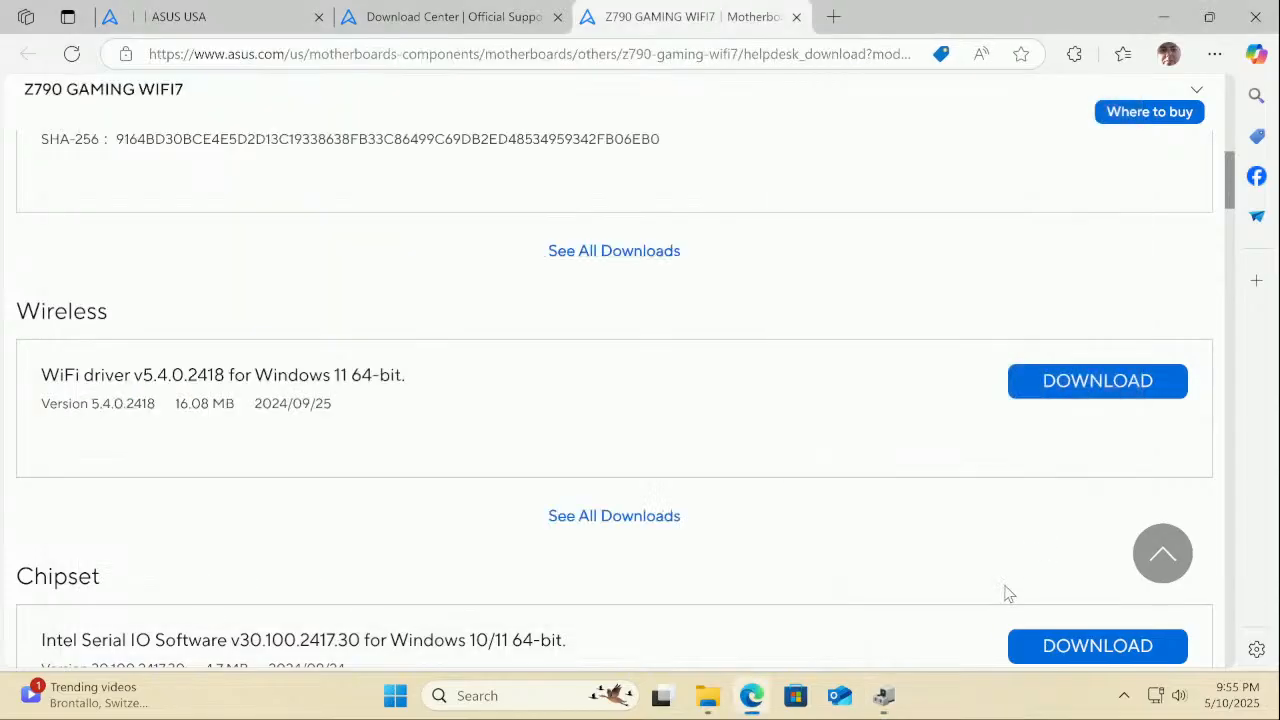
pyautogui.scroll(-3, 1008, 594)
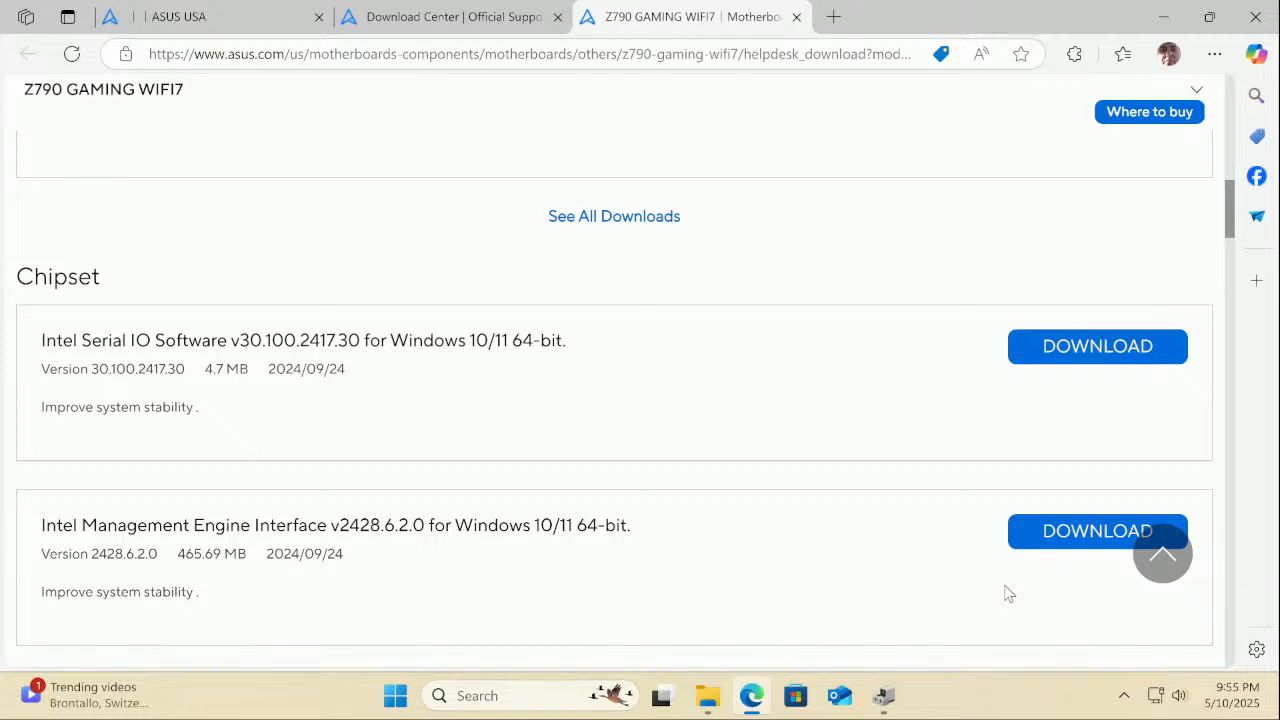
pyautogui.scroll(-3, 1008, 594)
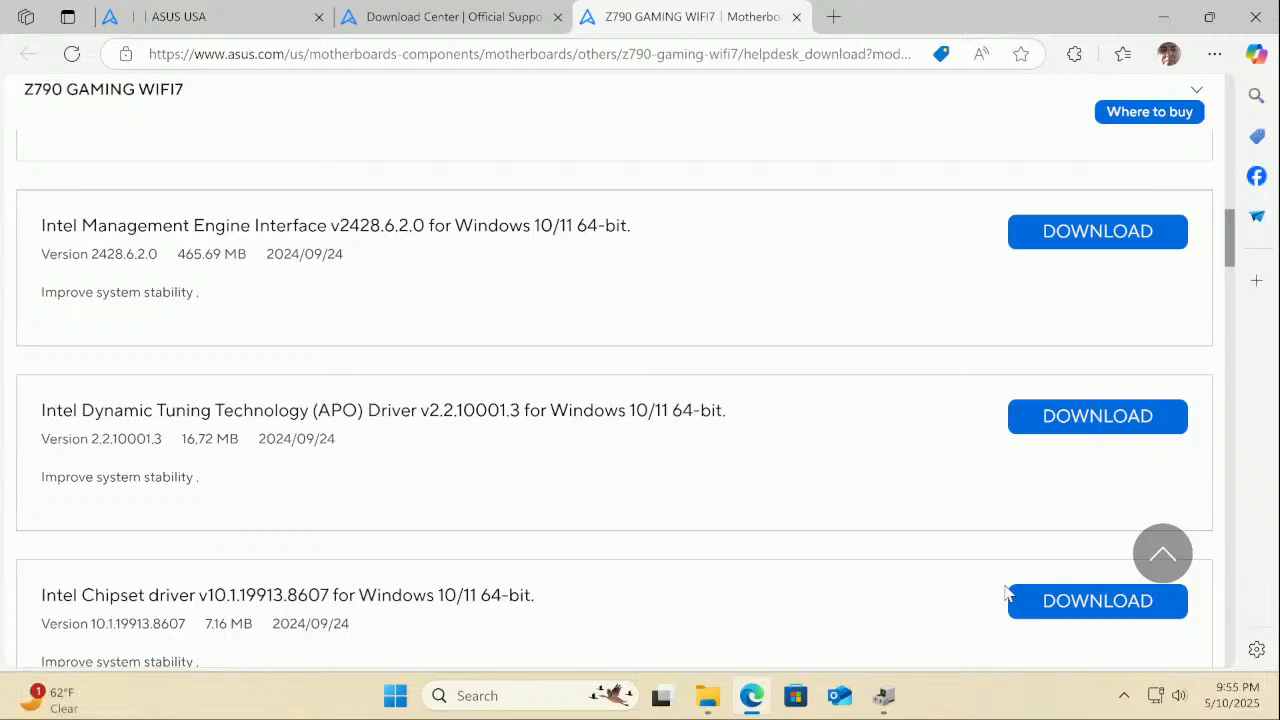
pyautogui.scroll(-2, 1008, 594)
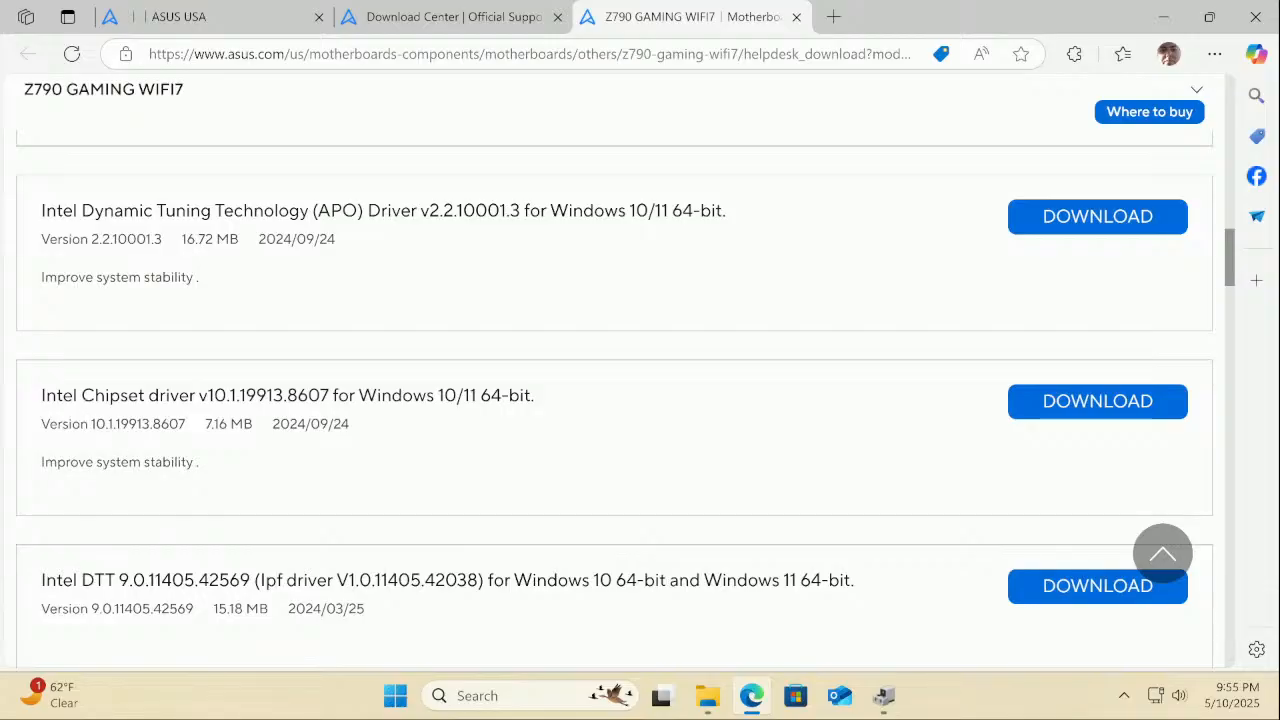
pyautogui.click(1123, 57)
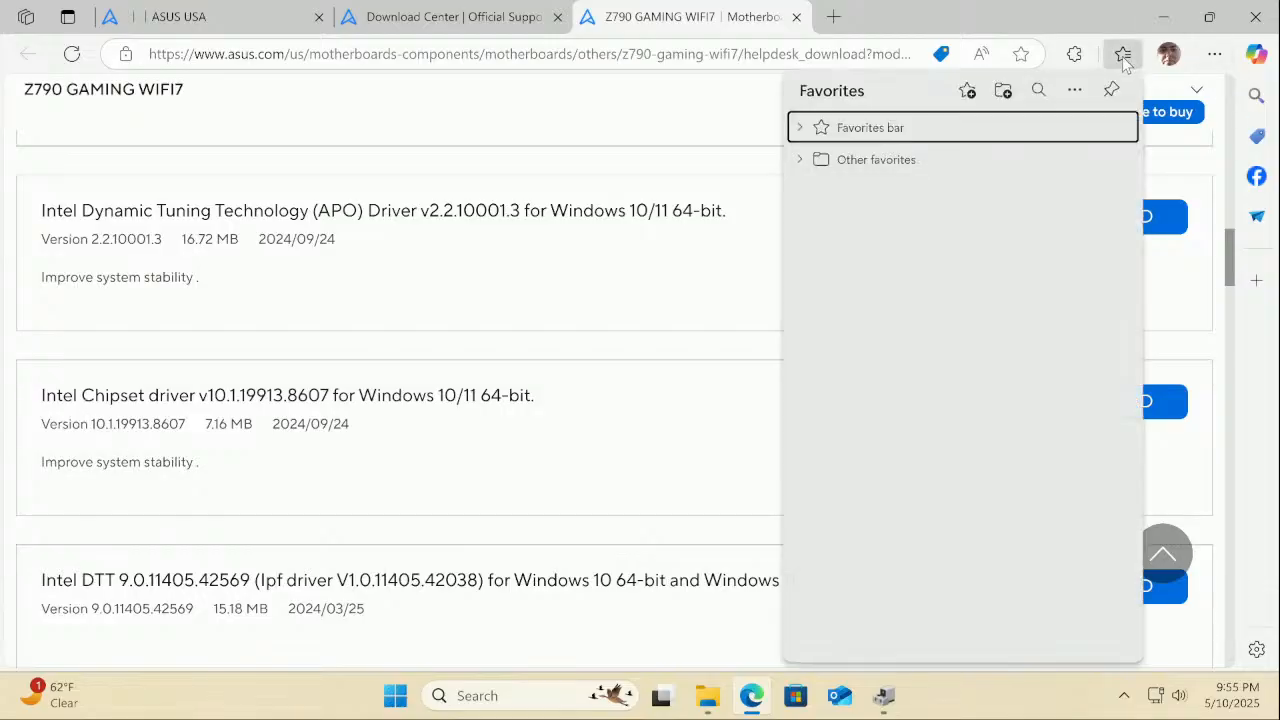
pyautogui.click(1123, 57)
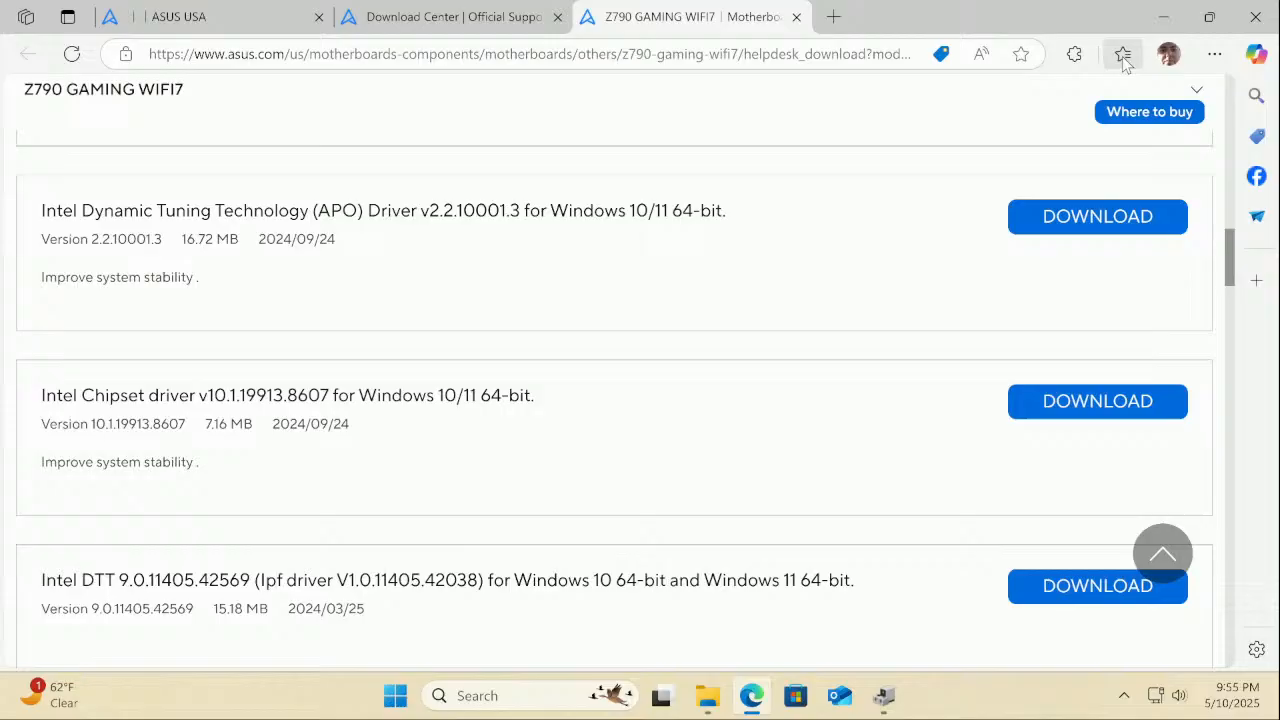
pyautogui.click(1215, 58)
pyautogui.click(1215, 57)
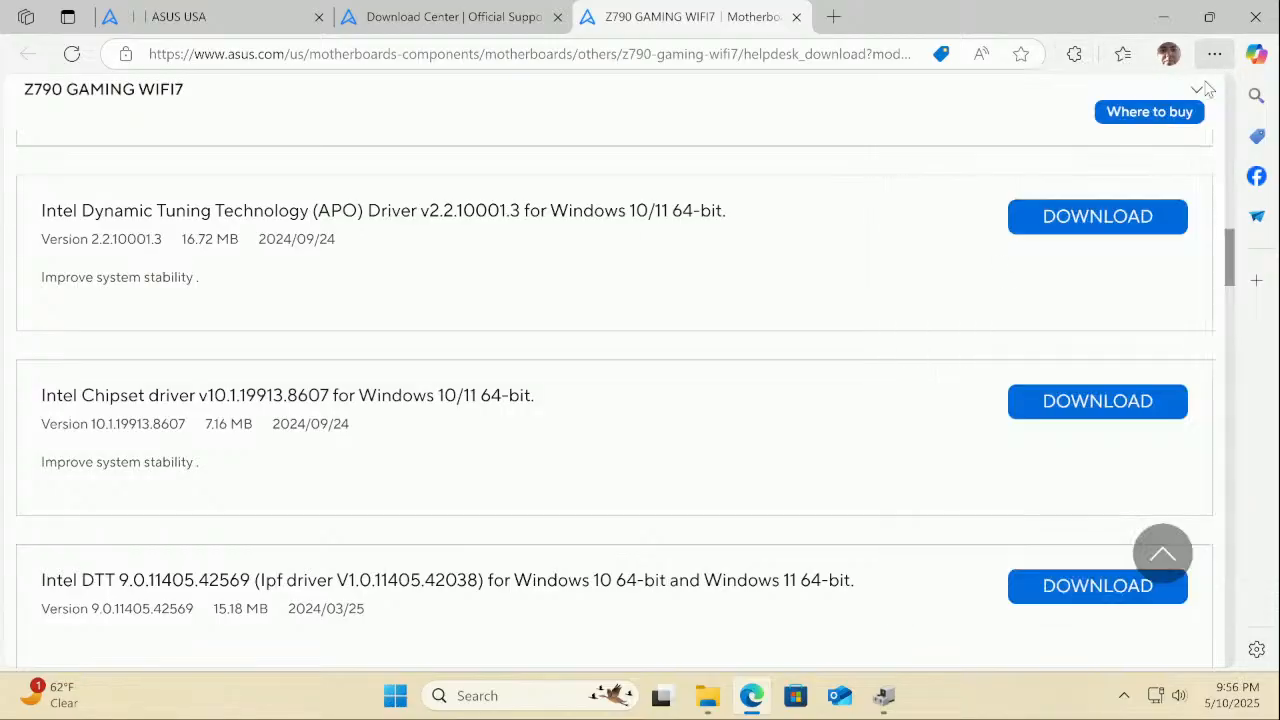
pyautogui.click(1068, 401)
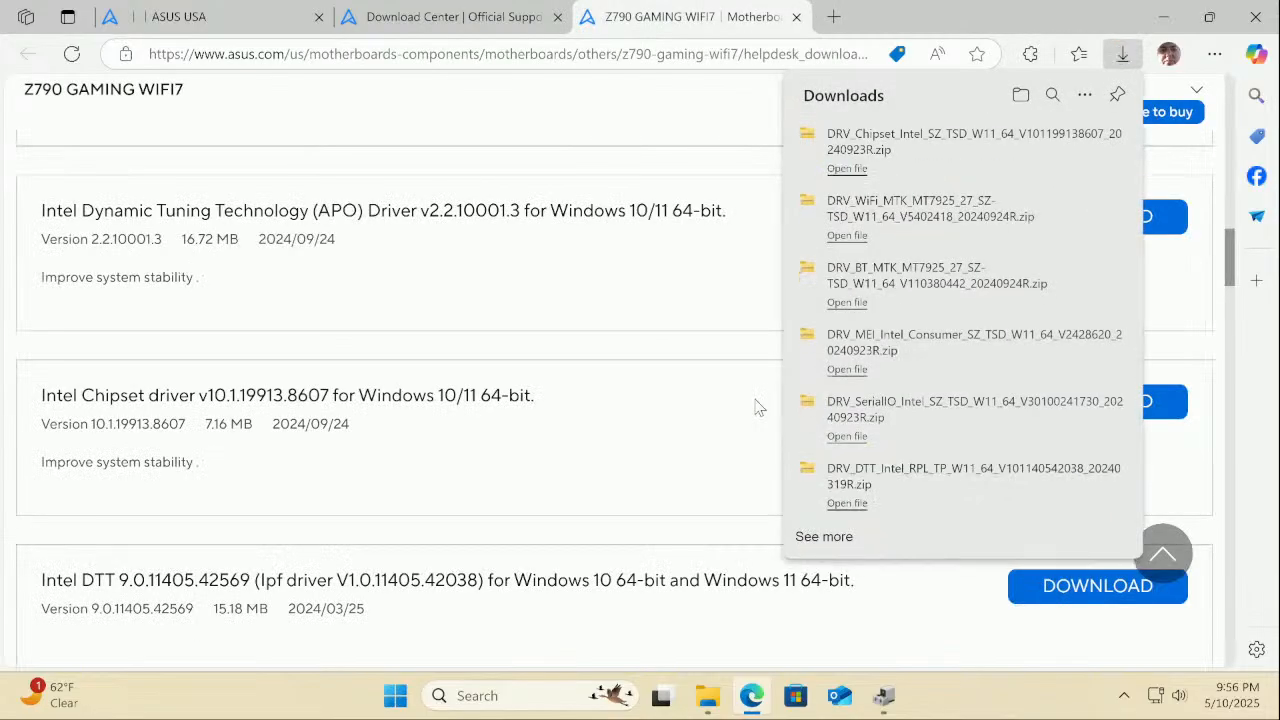
# Open the Intel Chipset driver zip and extract all its files into the Downloads folder
pyautogui.click(853, 172)
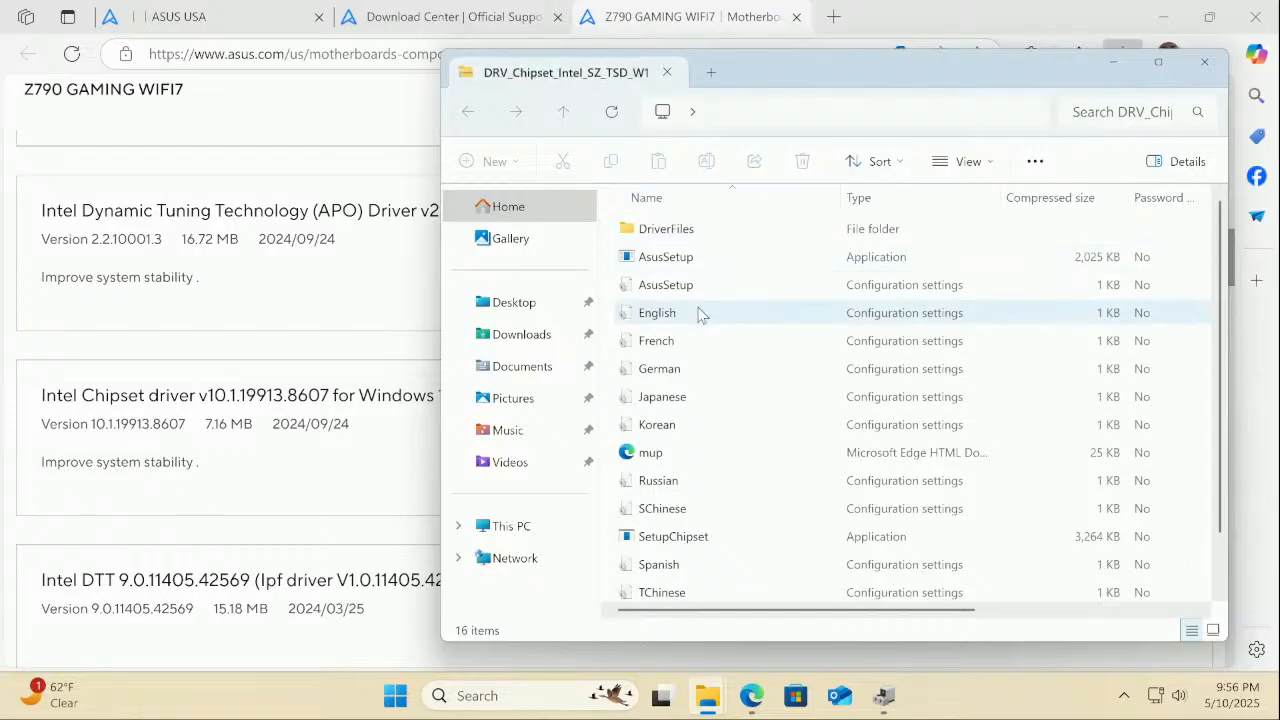
pyautogui.doubleClick(703, 257)
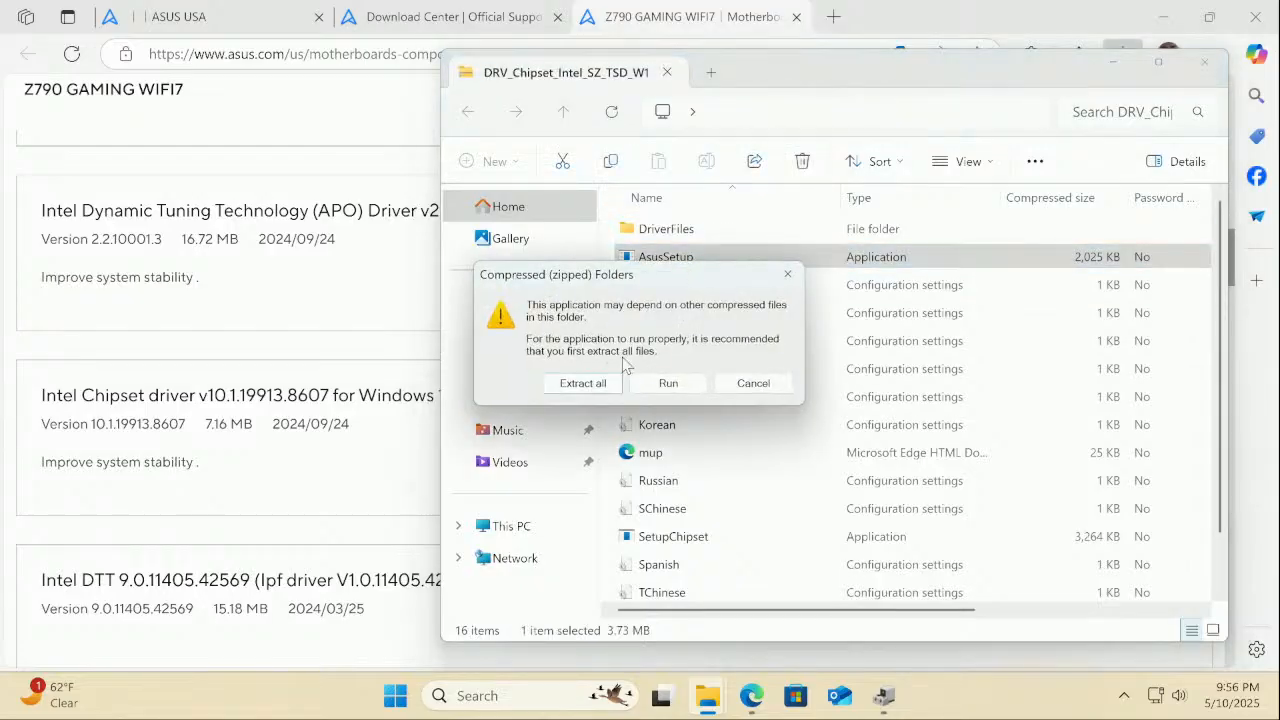
pyautogui.click(584, 384)
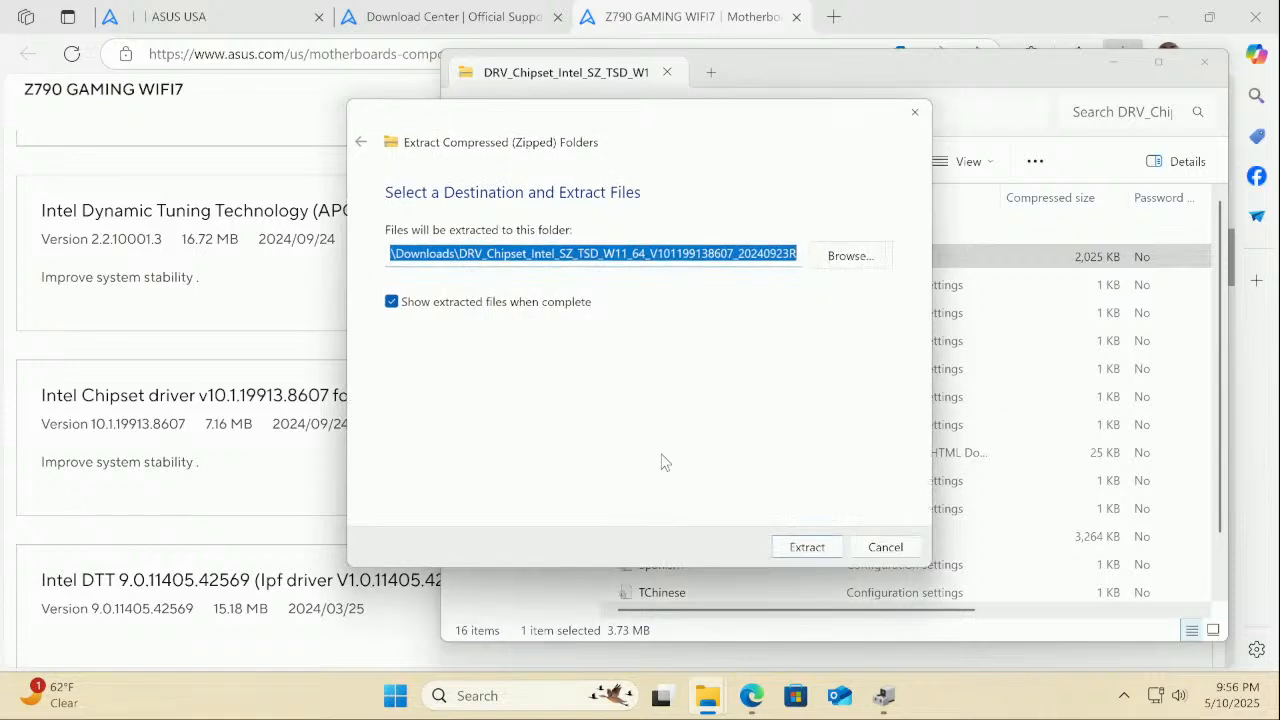
pyautogui.click(805, 548)
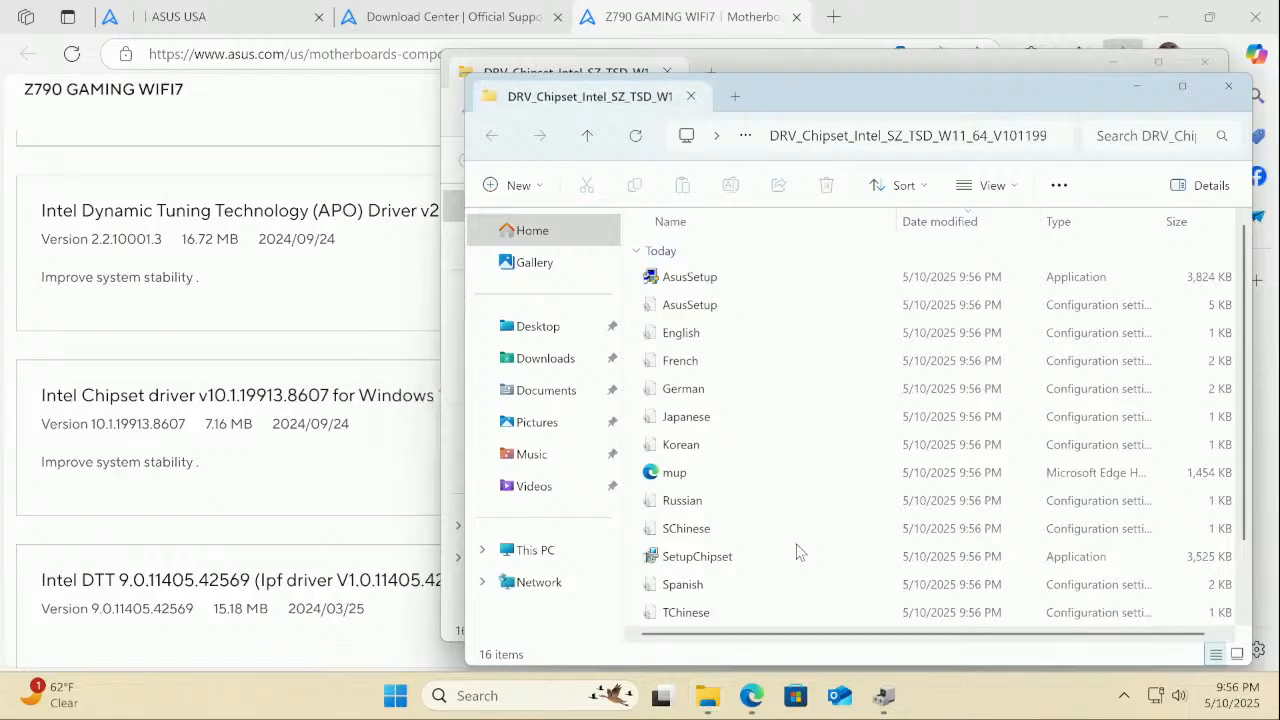
# Run the extracted AsusSetup as administrator, accept the license, and install Intel(R) Chipset Device Software
pyautogui.click(686, 284)
pyautogui.doubleClick(686, 284)
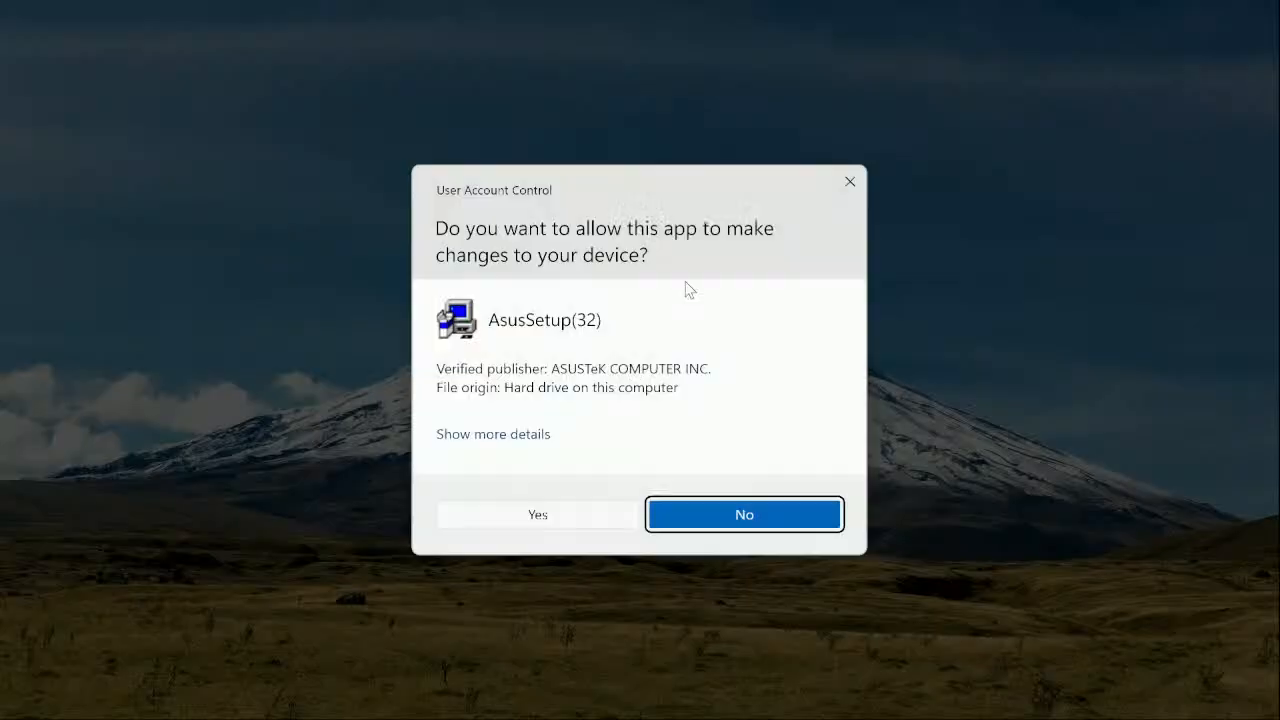
pyautogui.click(549, 514)
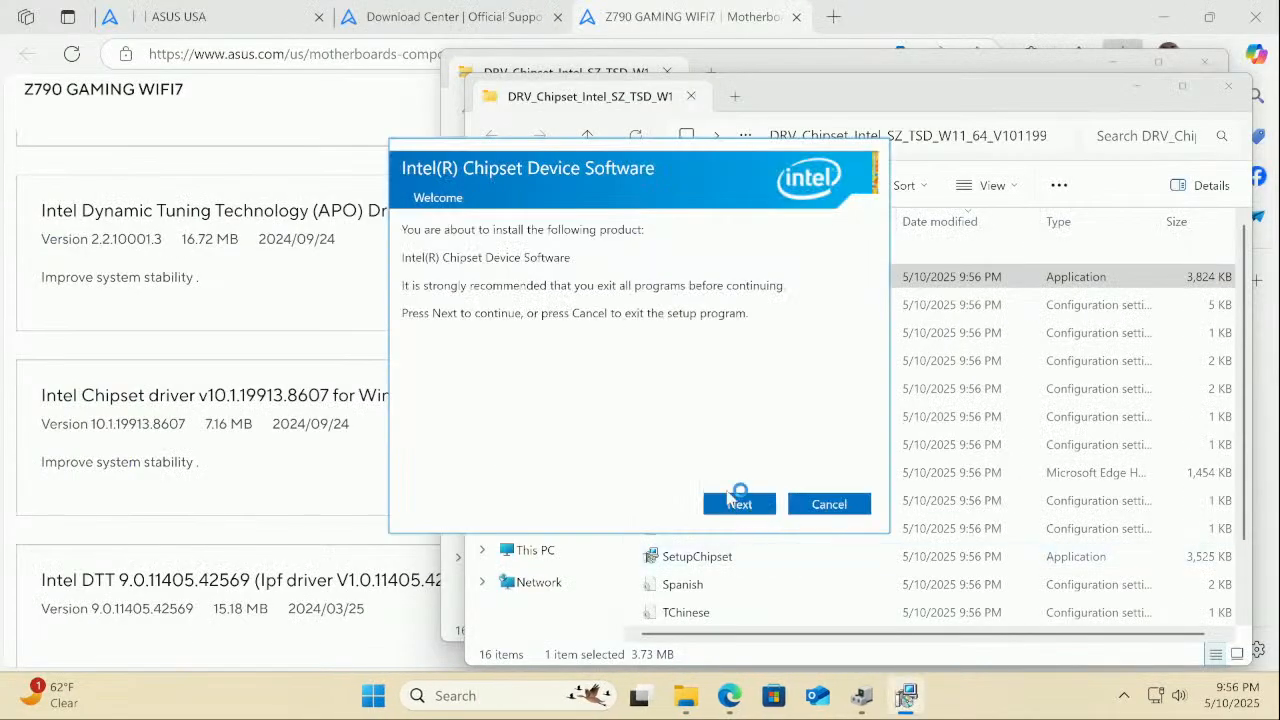
pyautogui.click(730, 506)
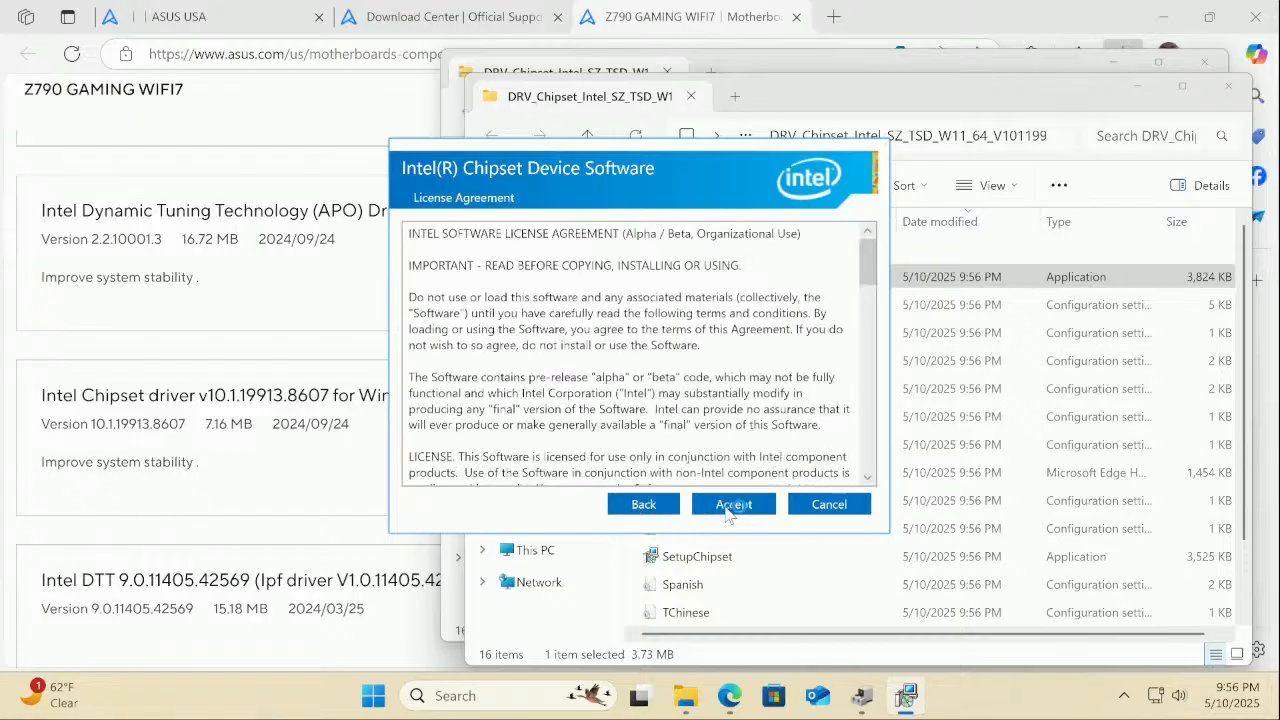
pyautogui.click(729, 506)
pyautogui.click(730, 506)
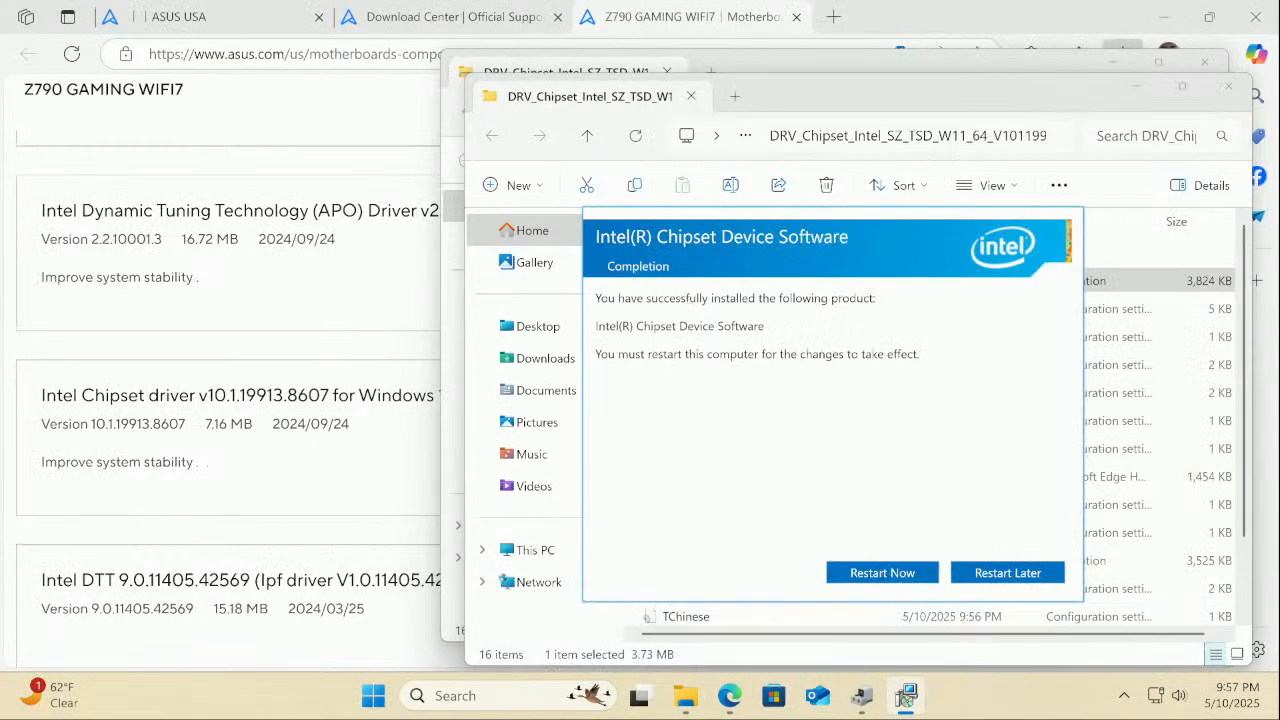
pyautogui.click(864, 697)
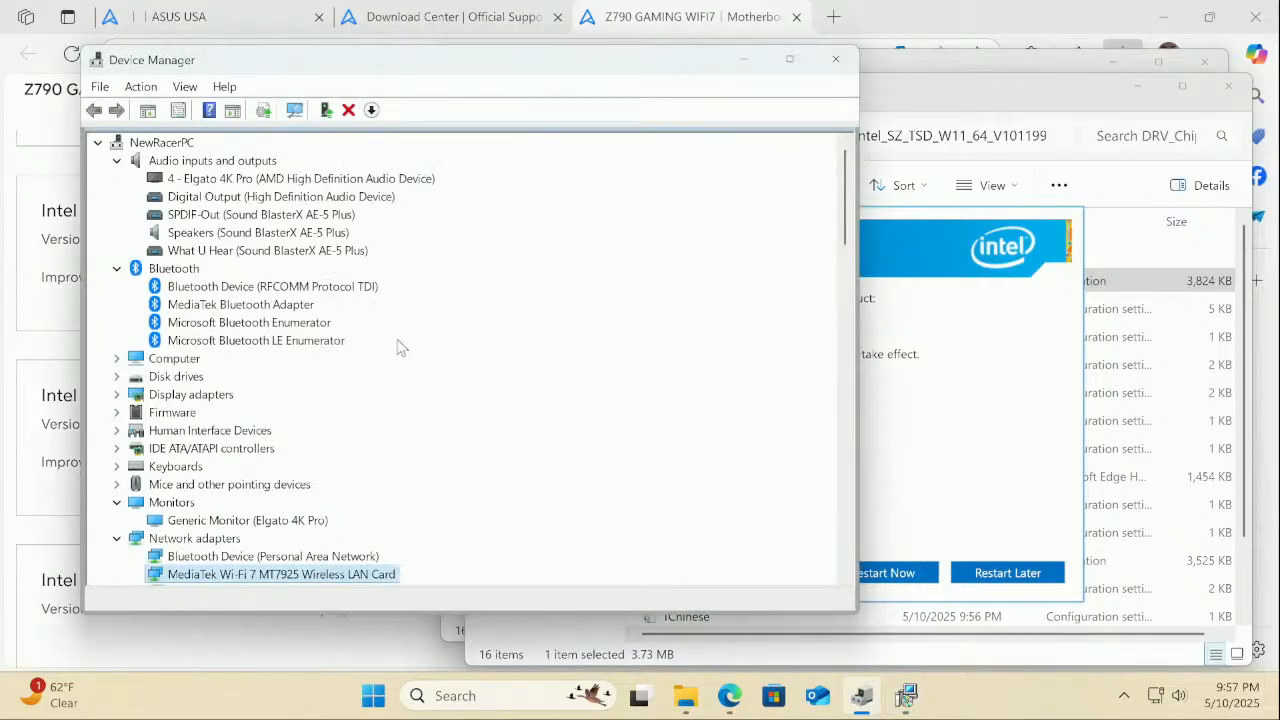
# Check Other devices and Security devices, then collapse all expanded Device Manager categories
pyautogui.scroll(-6, 397, 347)
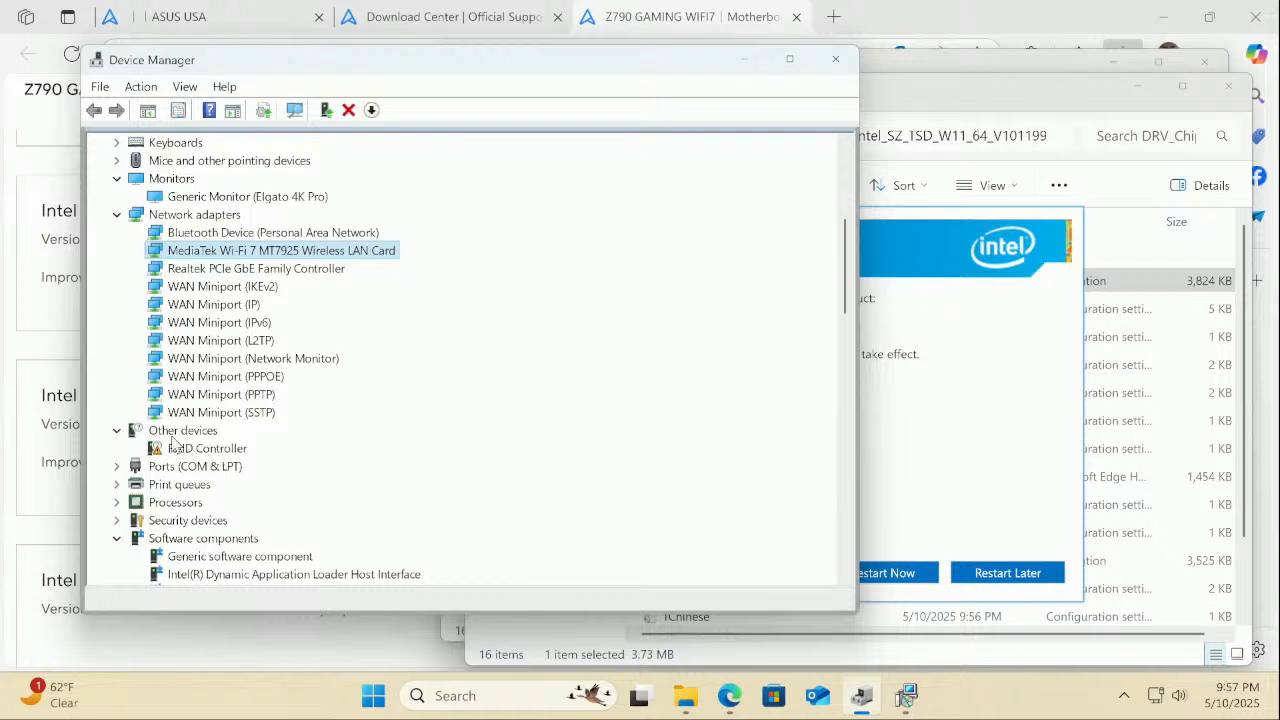
pyautogui.click(116, 432)
pyautogui.click(116, 503)
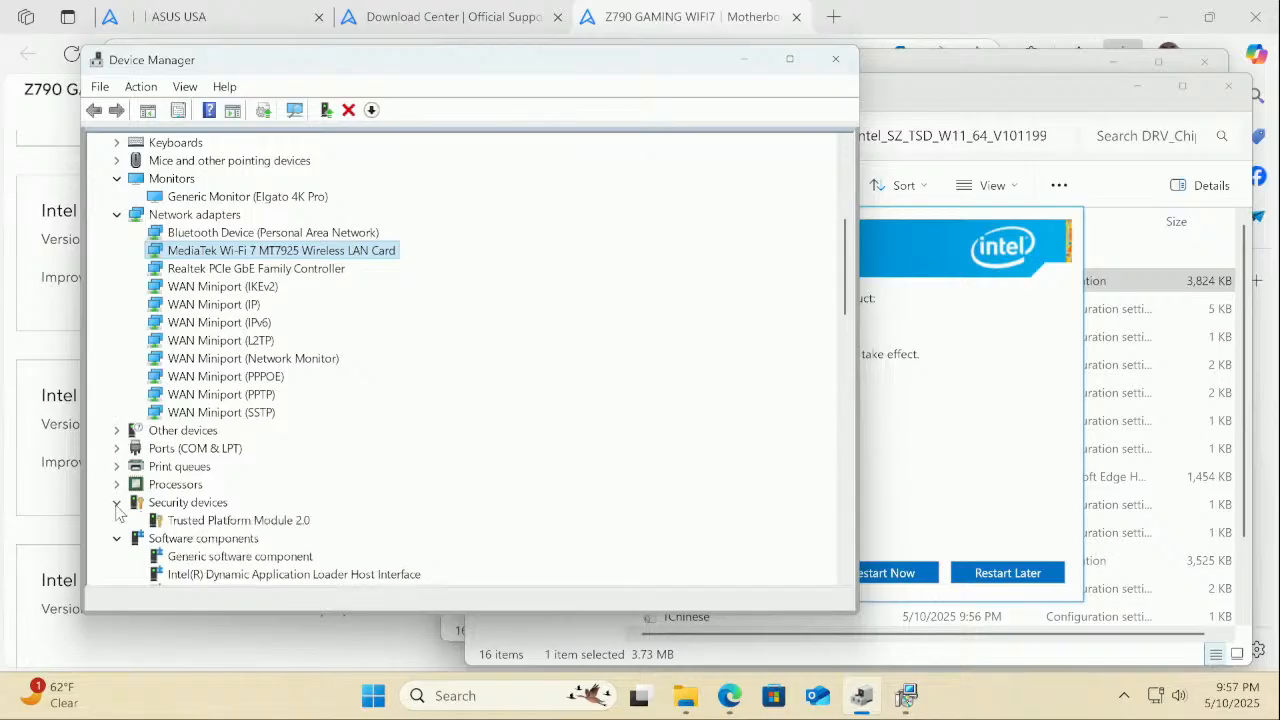
pyautogui.click(116, 503)
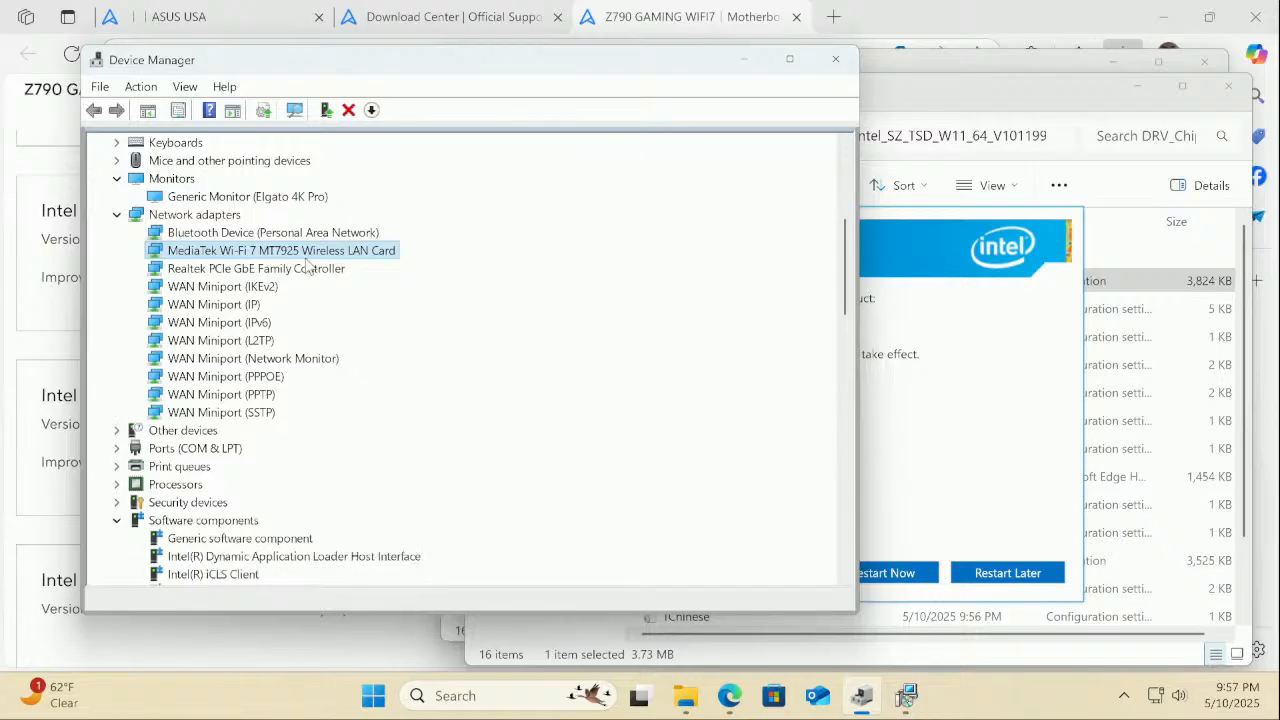
pyautogui.click(116, 218)
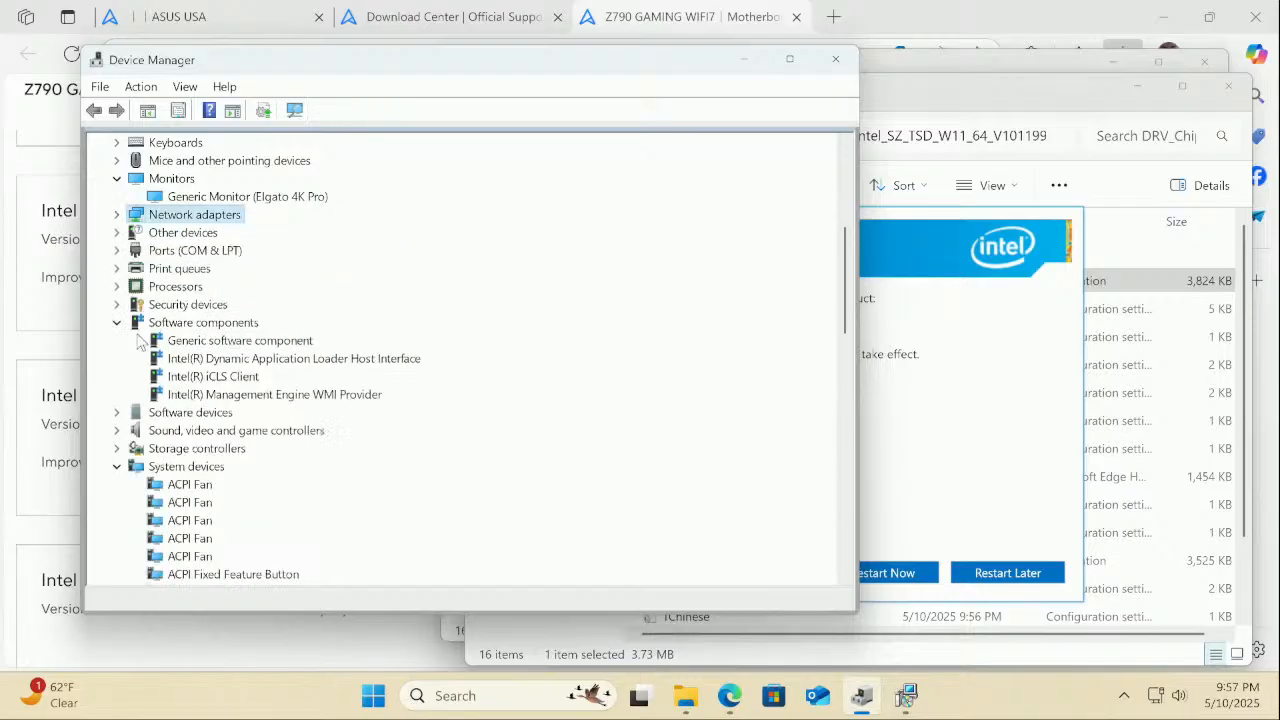
pyautogui.click(116, 466)
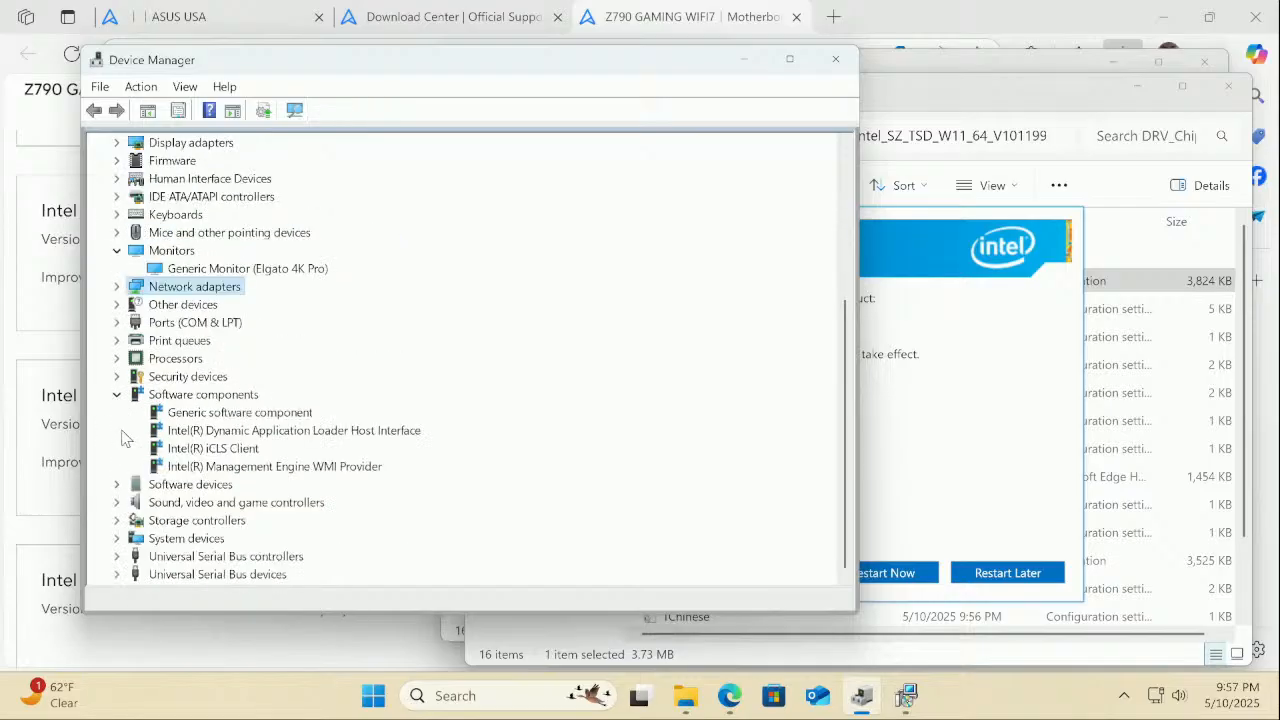
pyautogui.click(116, 396)
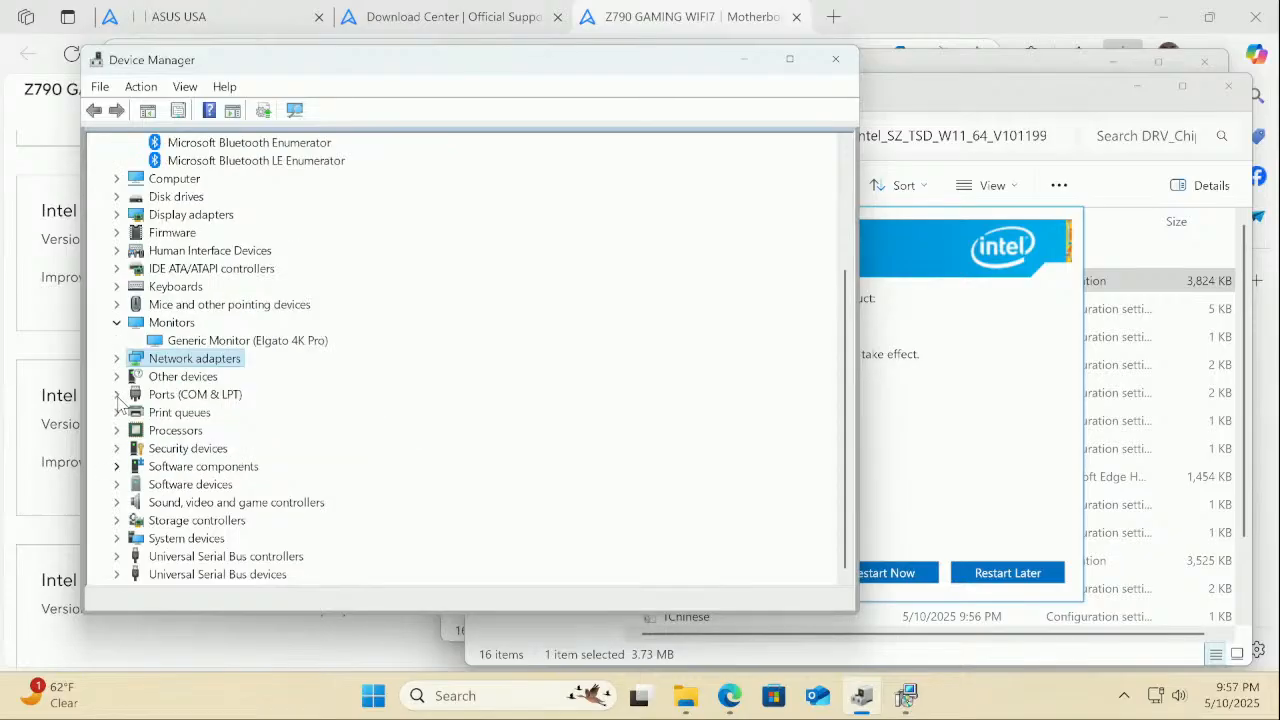
pyautogui.click(116, 323)
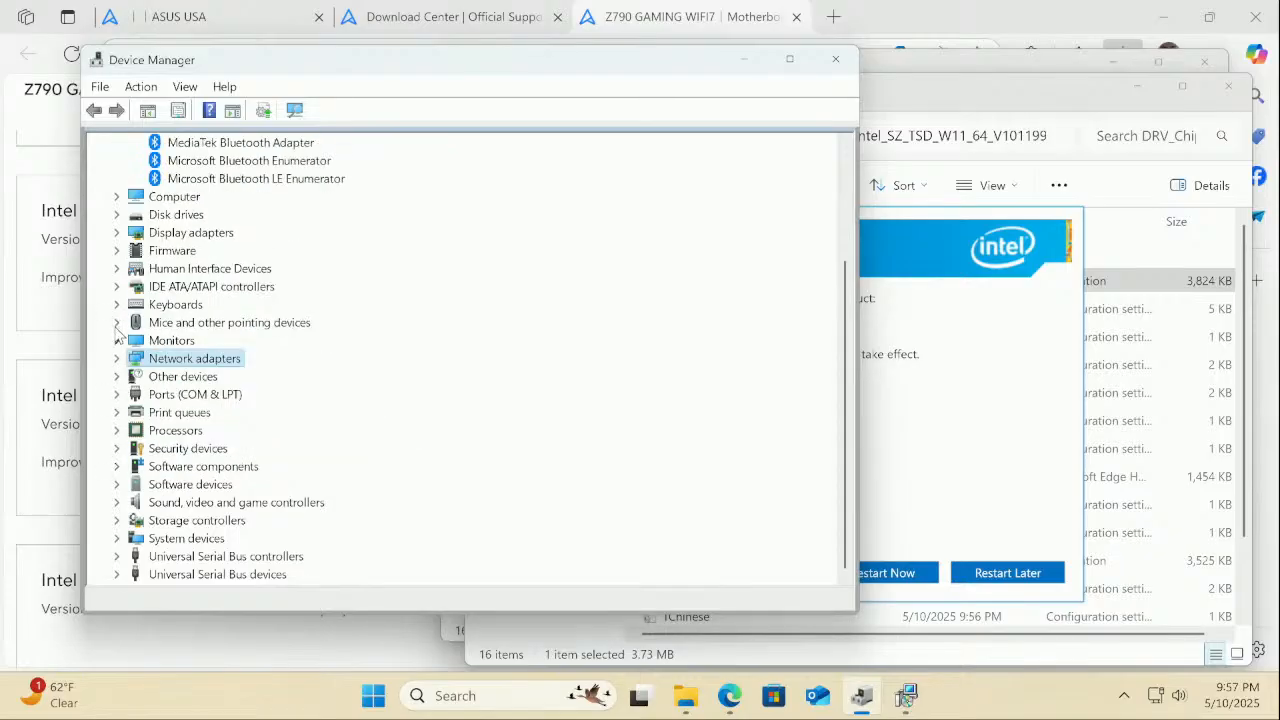
pyautogui.scroll(3, 116, 330)
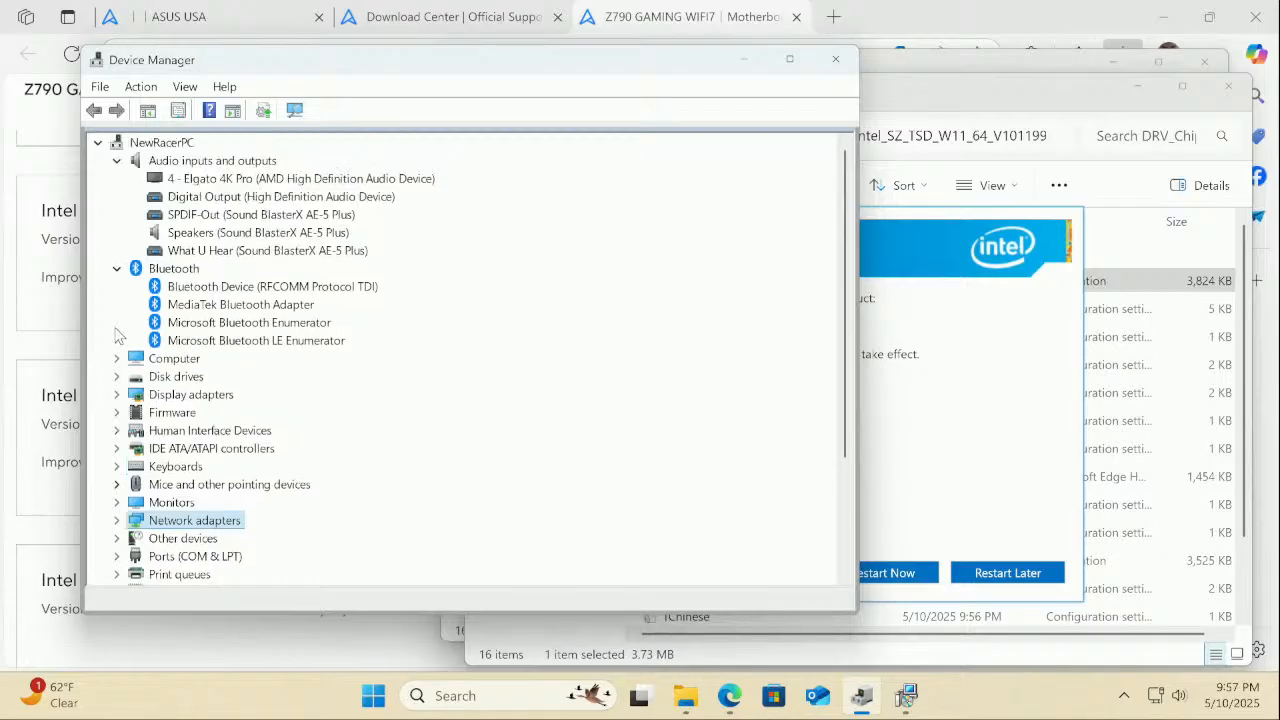
pyautogui.click(116, 269)
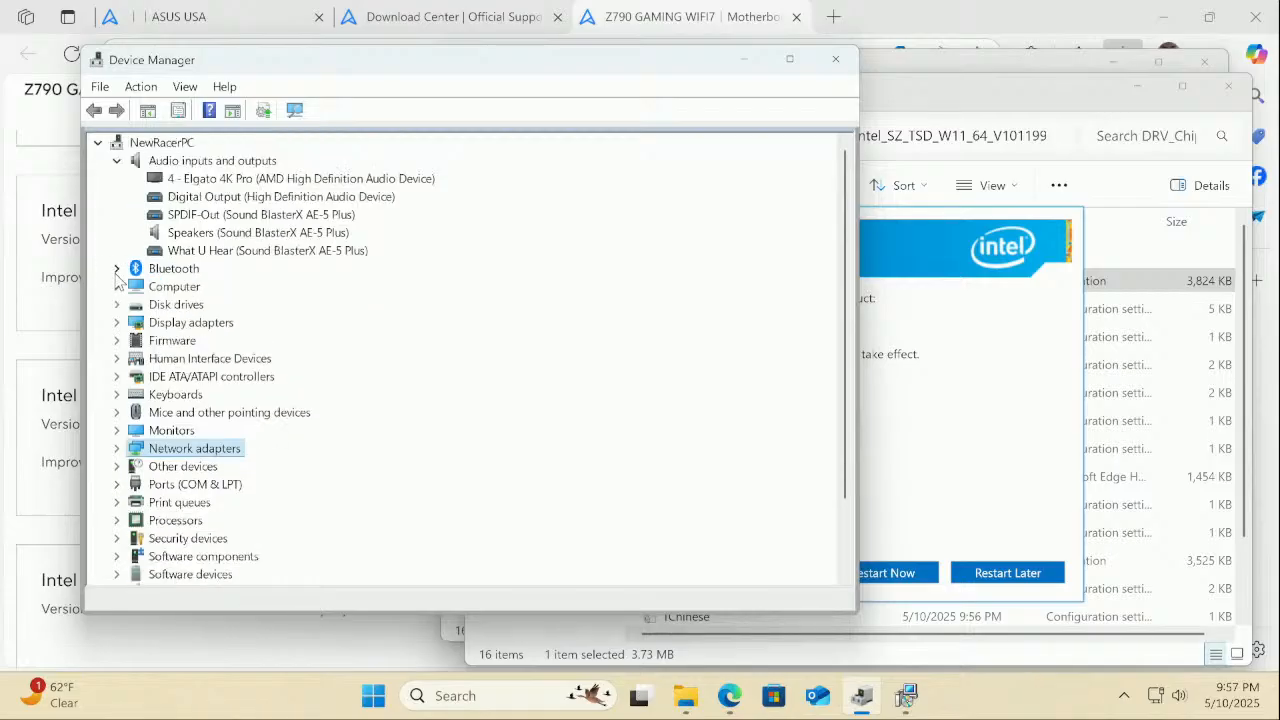
pyautogui.scroll(-2, 125, 345)
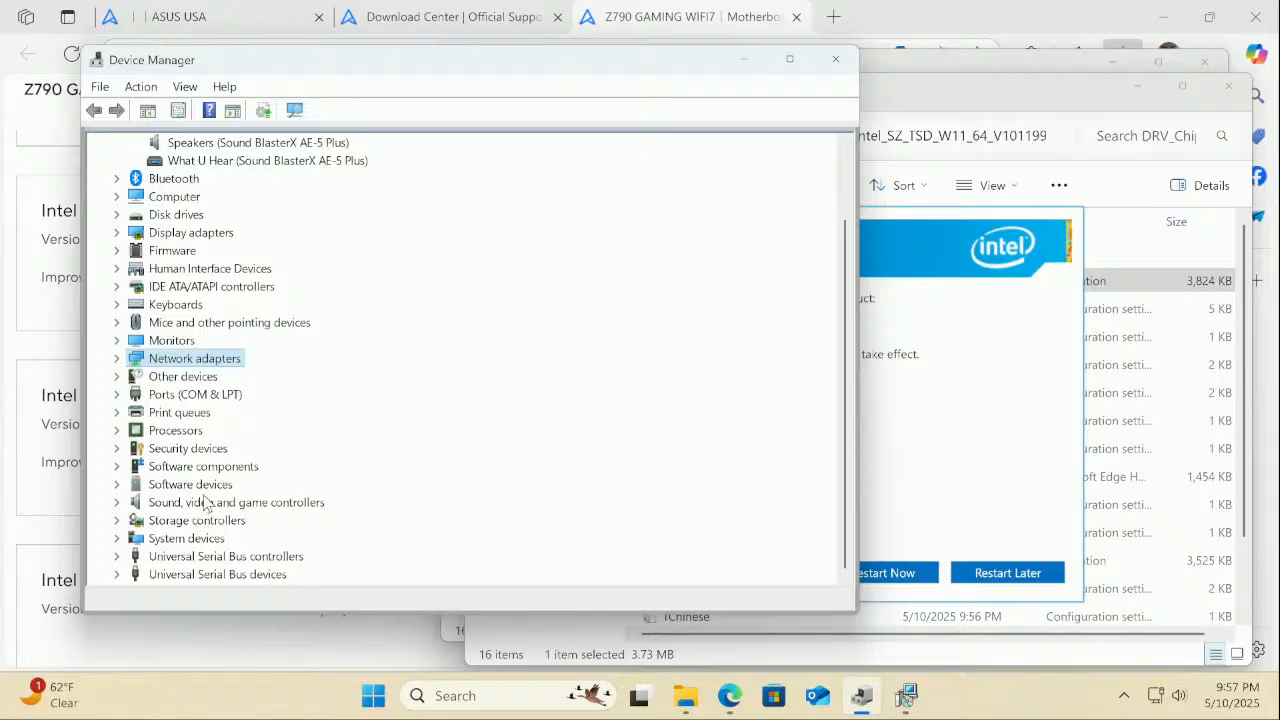
pyautogui.scroll(2, 203, 503)
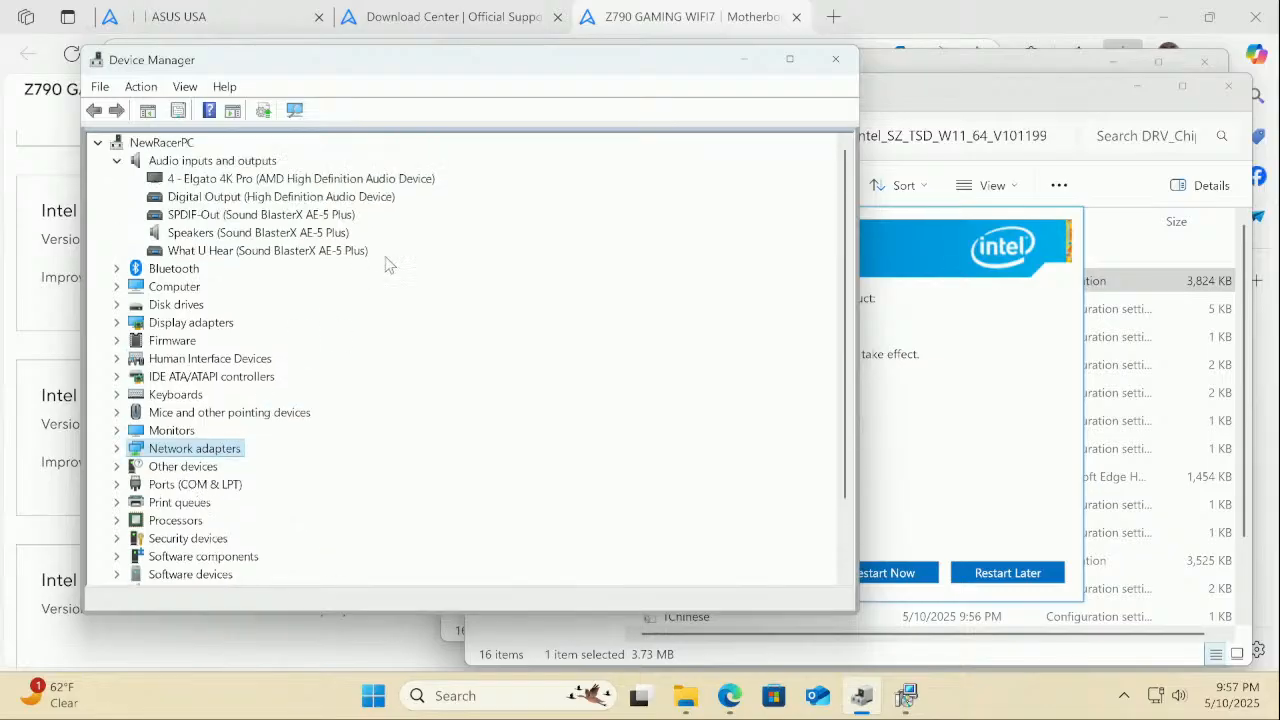
# Close the Bluetooth adapter properties and error dialog, then close Device Manager
pyautogui.click(834, 60)
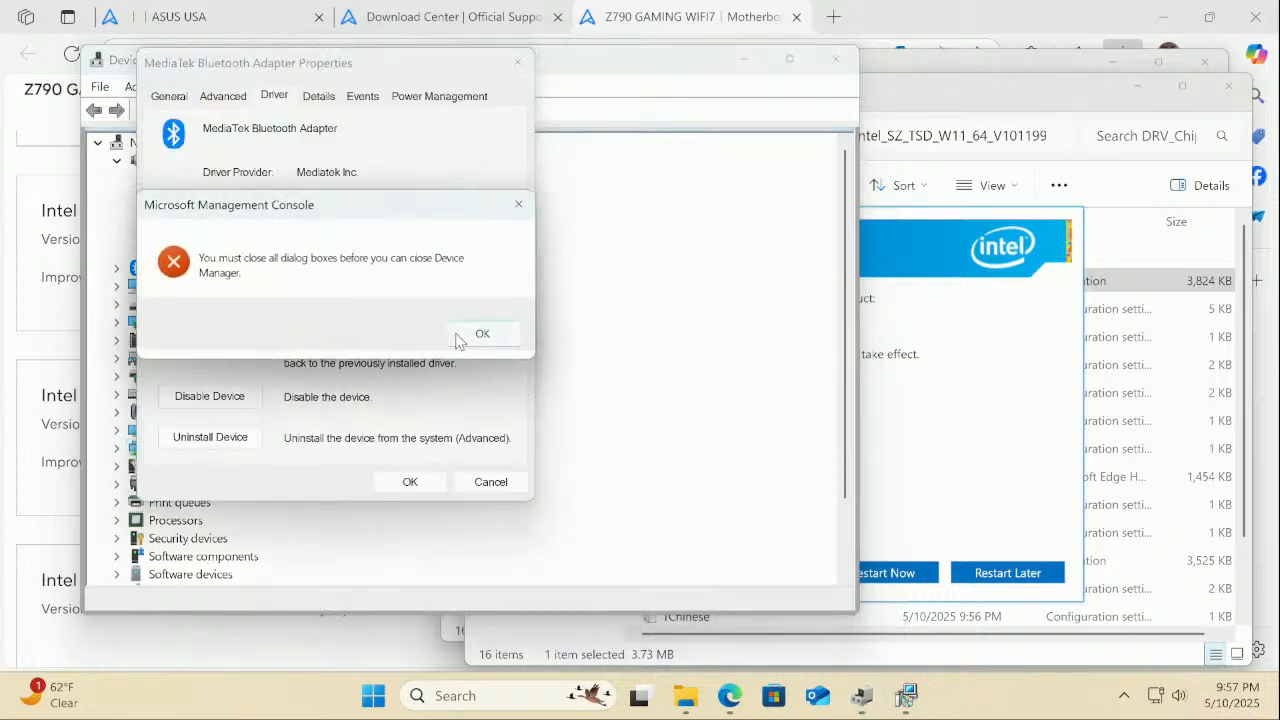
pyautogui.click(481, 334)
pyautogui.click(410, 481)
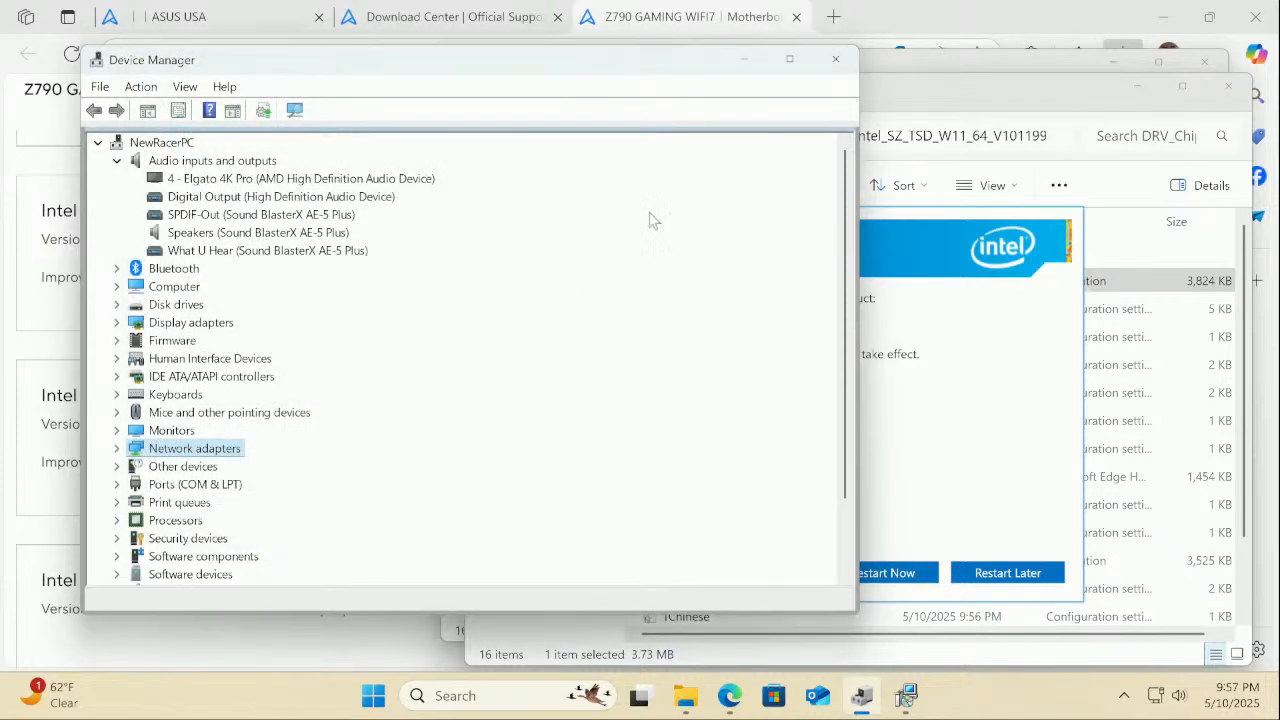
pyautogui.click(836, 59)
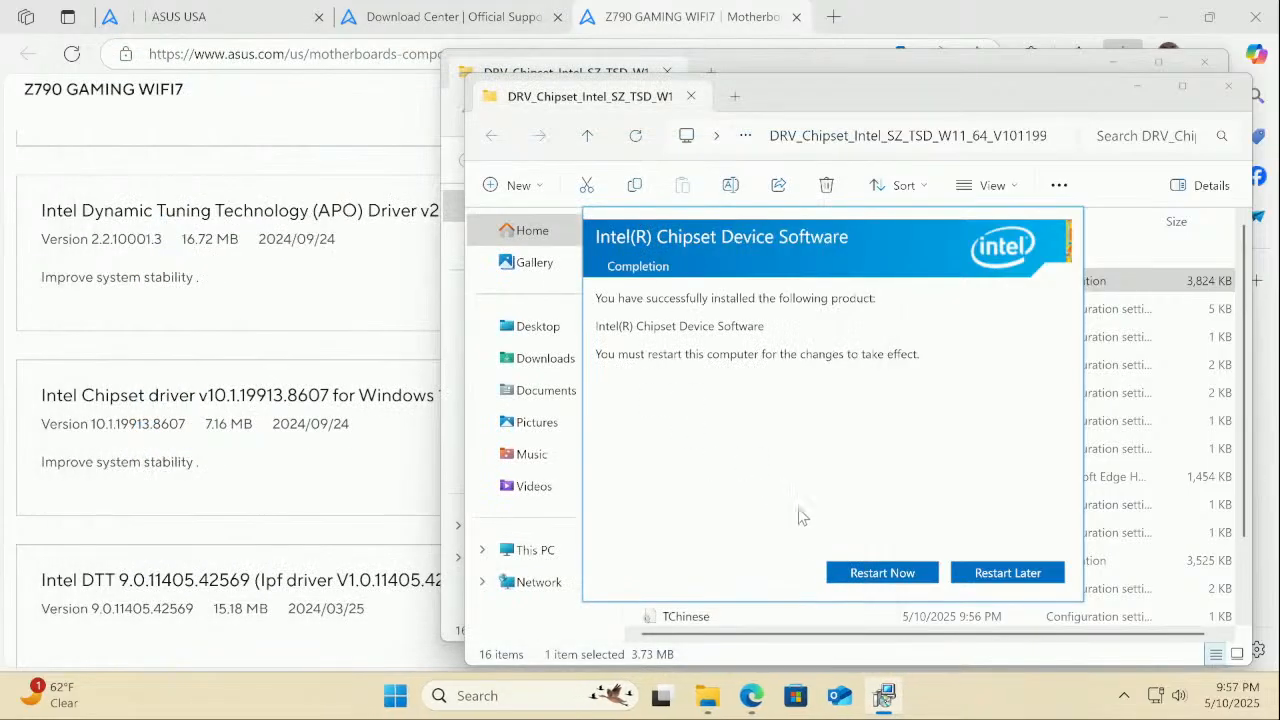
# Restart the computer from the Intel completion dialog and sign back in with the PIN
pyautogui.click(871, 578)
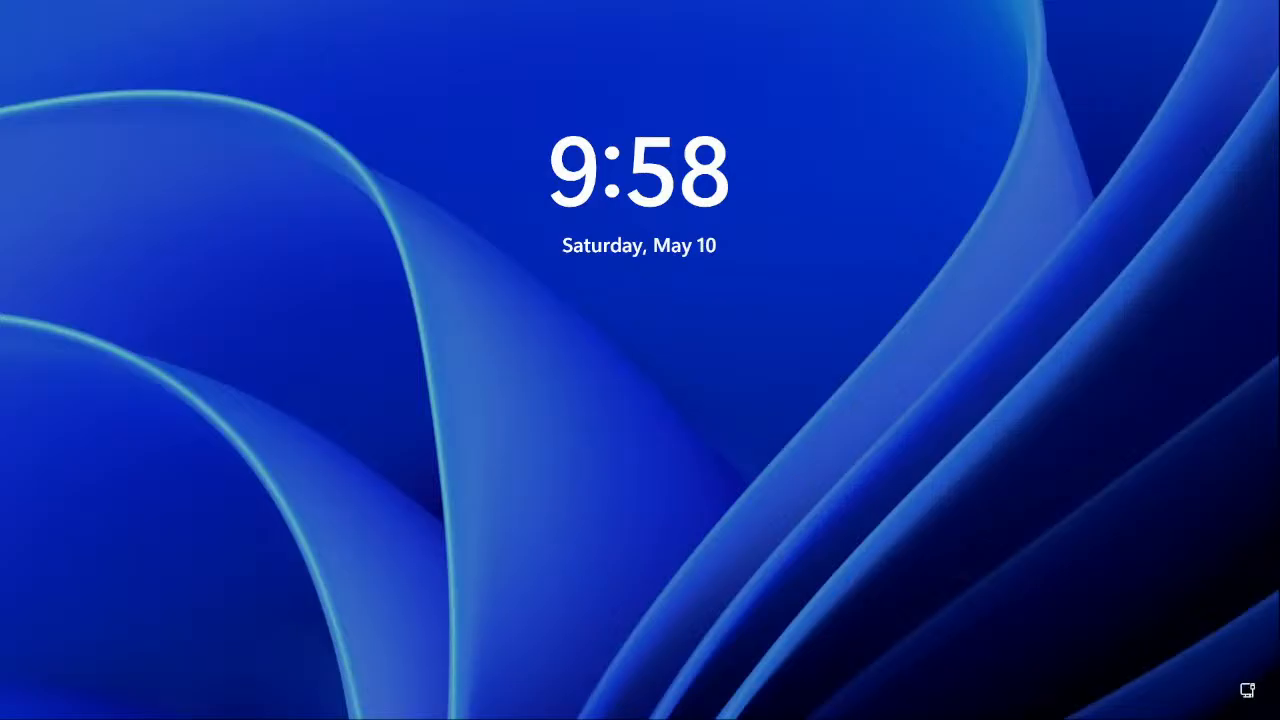
pyautogui.press('space')
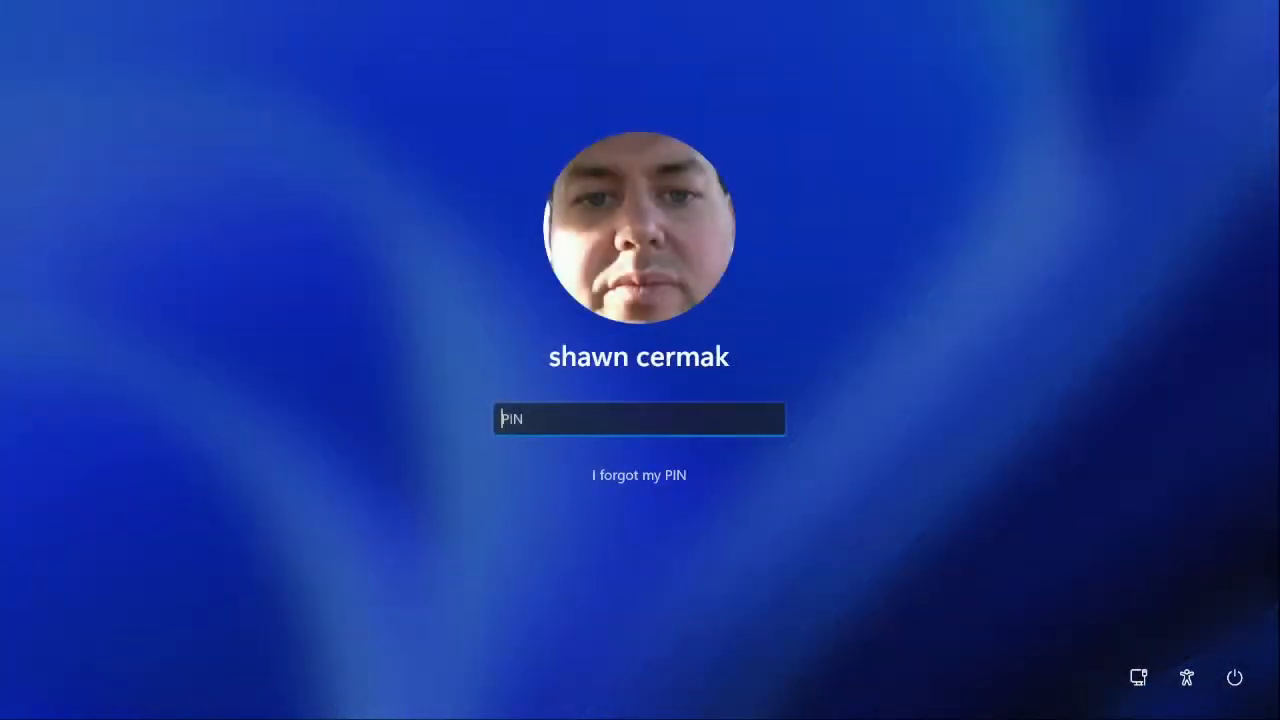
pyautogui.write('••••')
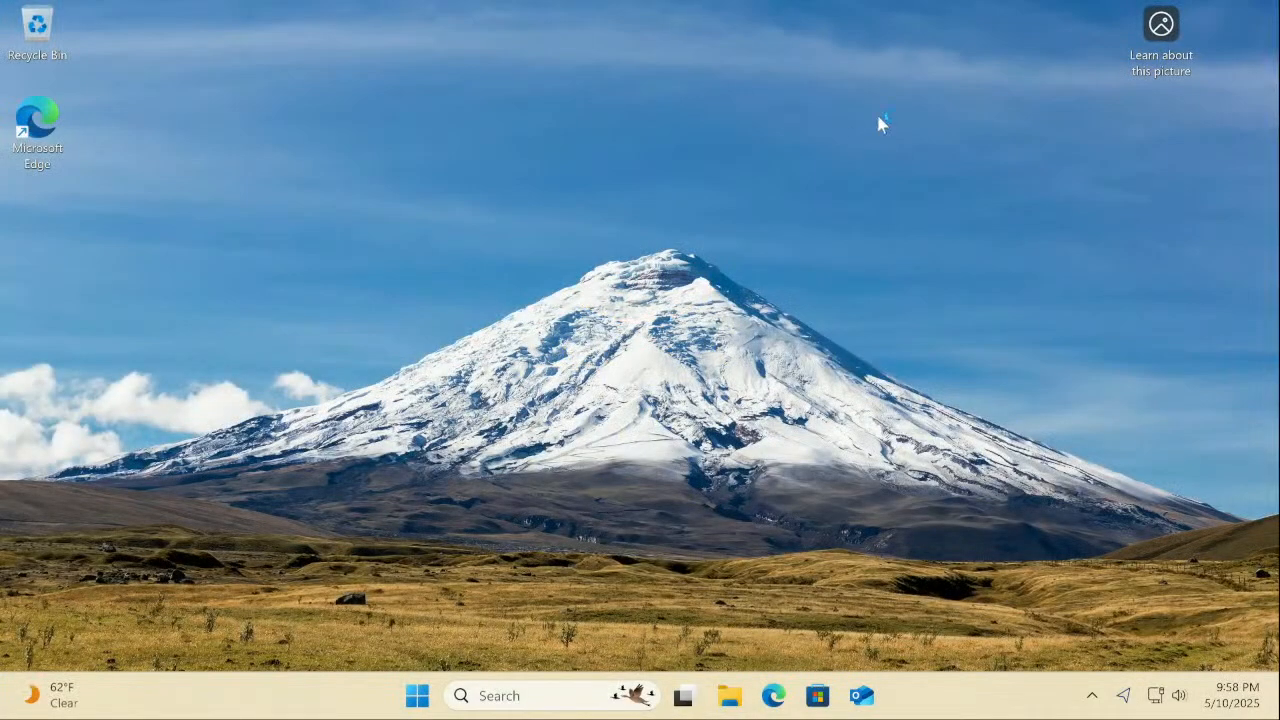
pyautogui.rightClick(417, 695)
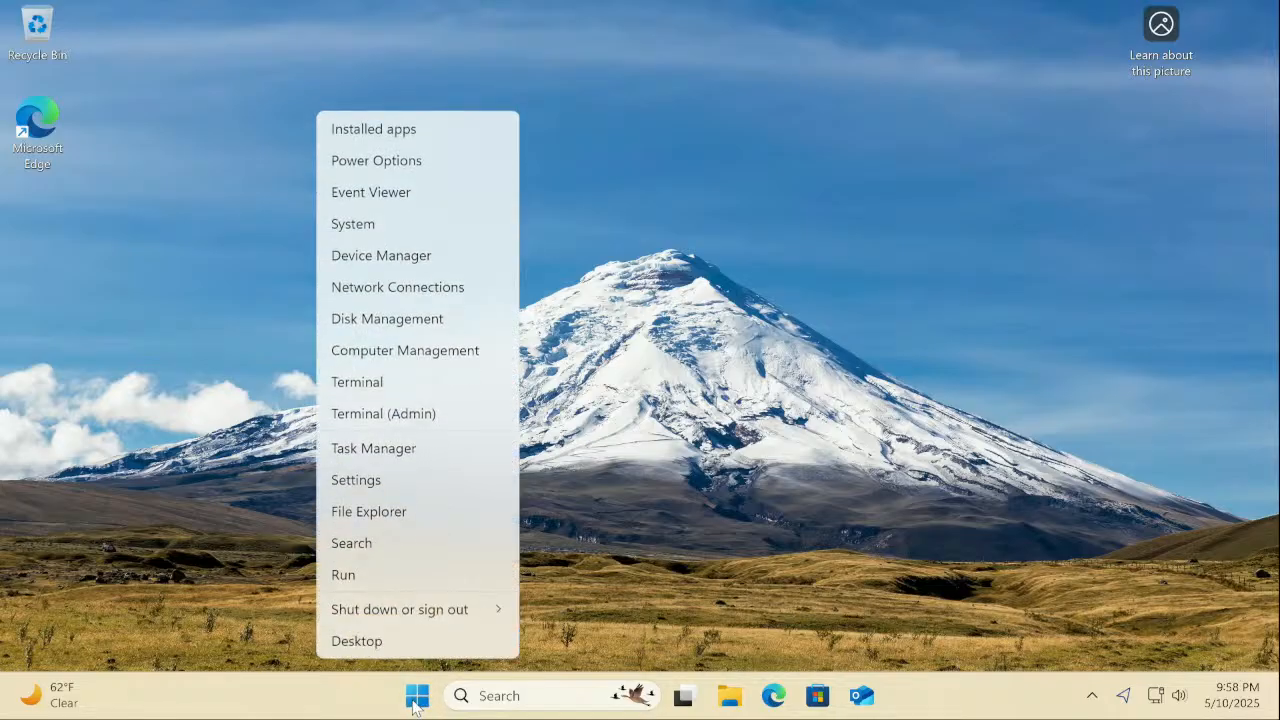
pyautogui.click(392, 262)
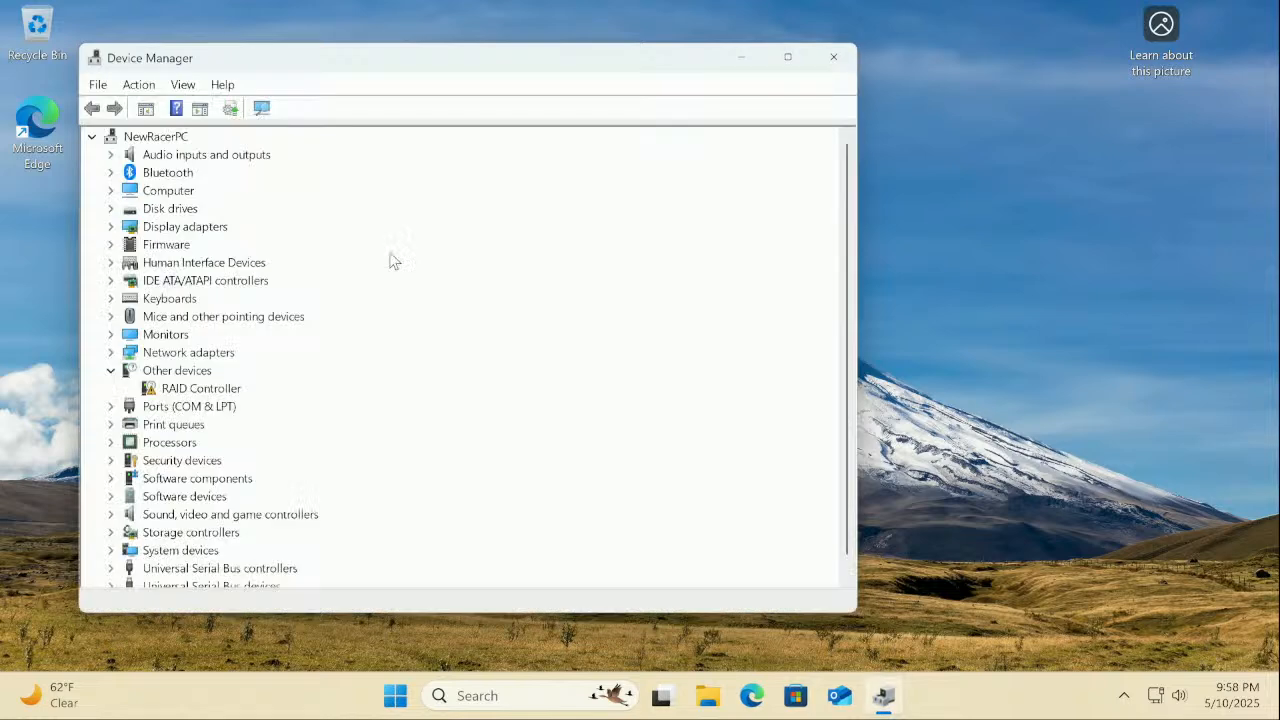
pyautogui.rightClick(222, 392)
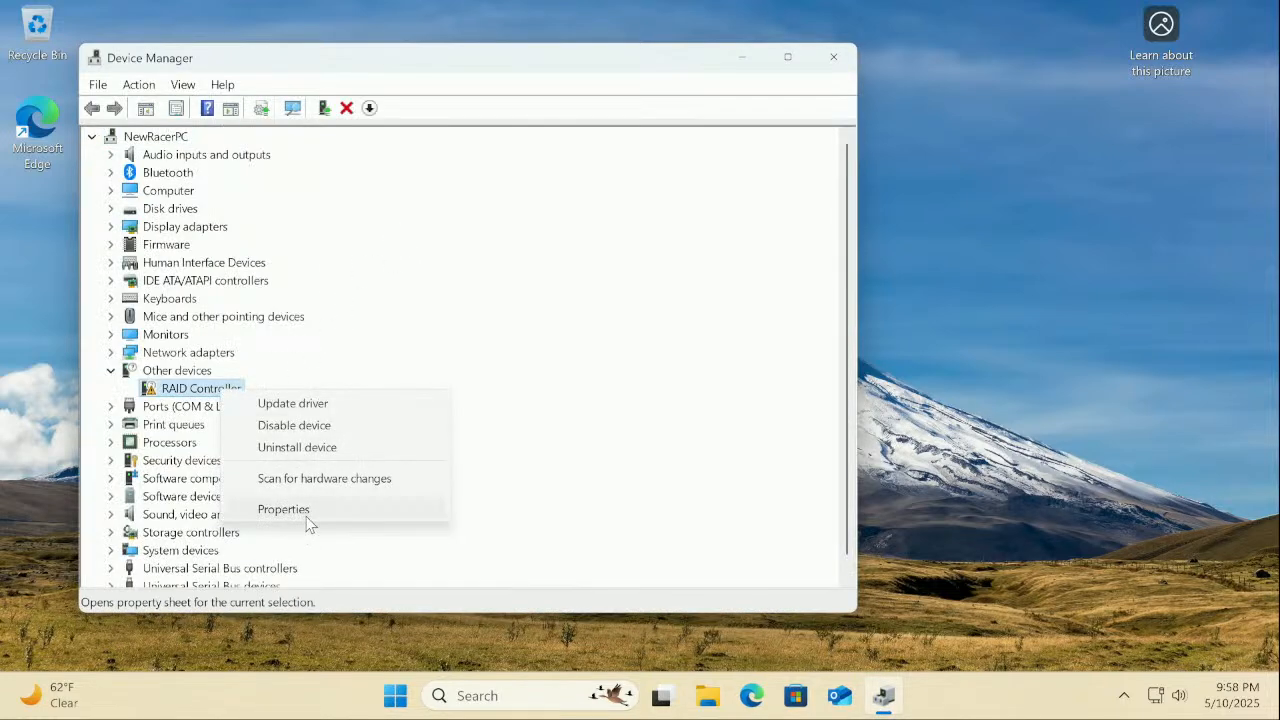
pyautogui.click(308, 519)
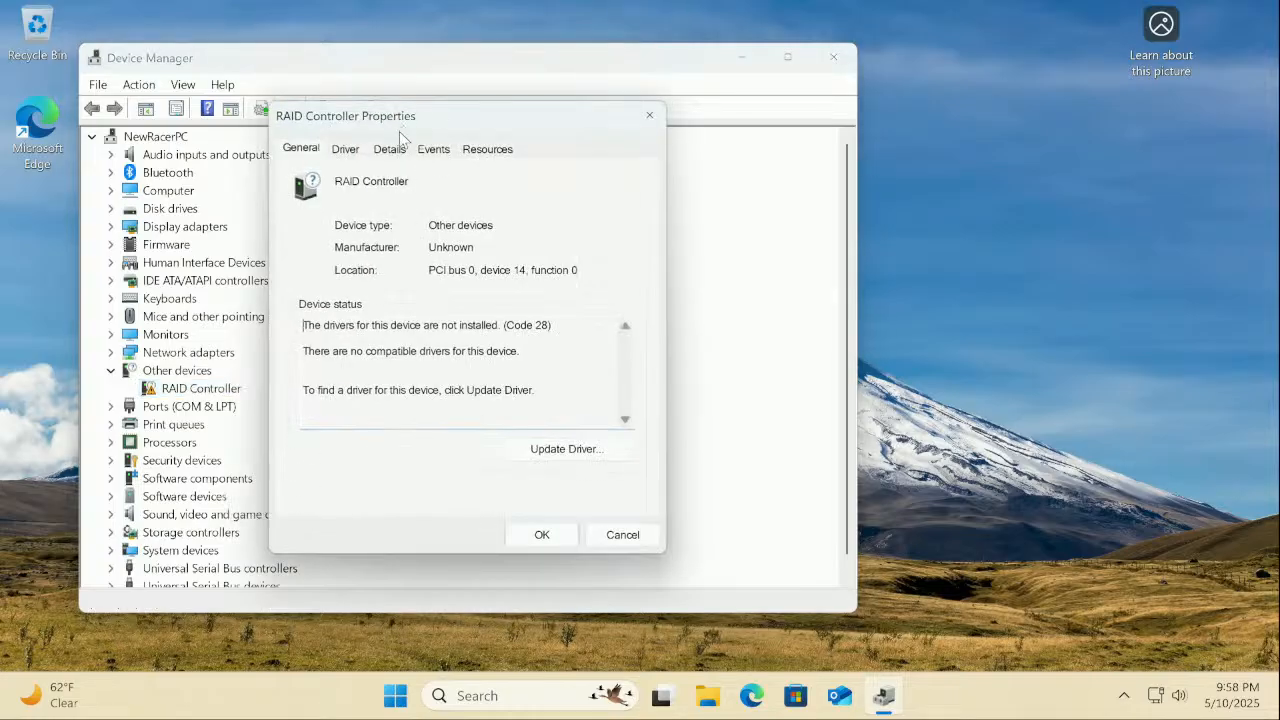
pyautogui.click(393, 150)
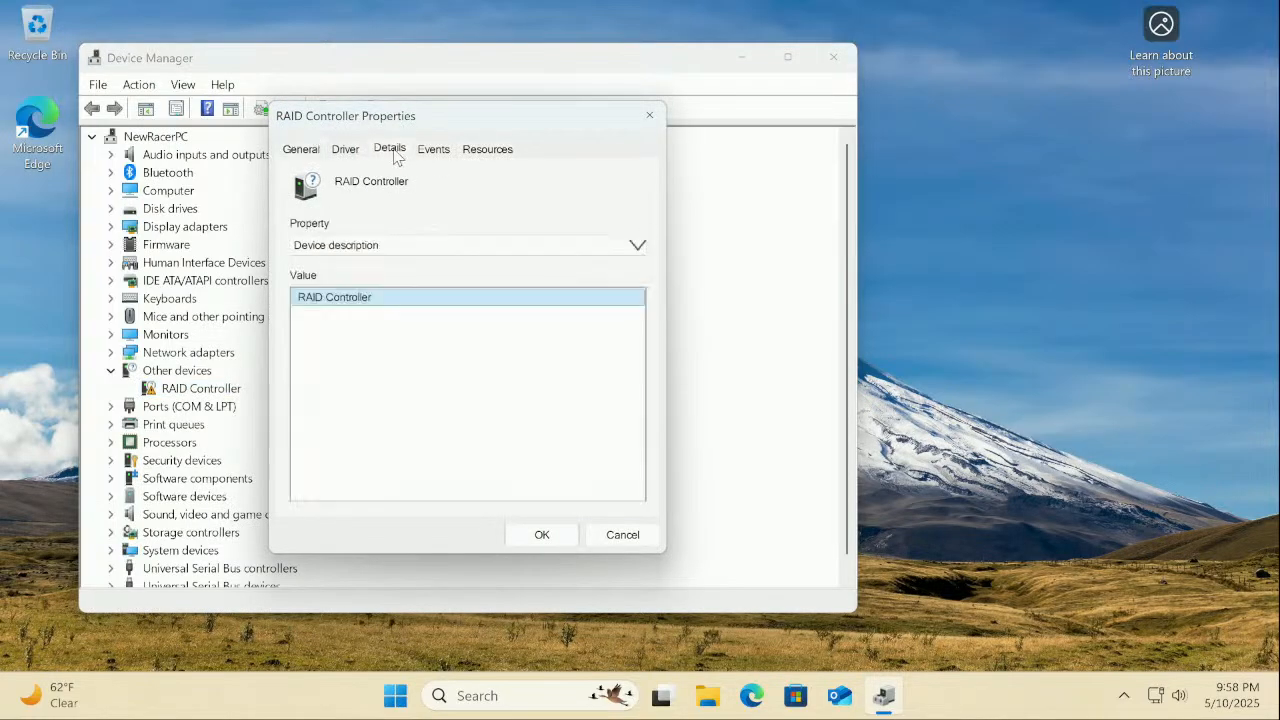
pyautogui.click(425, 149)
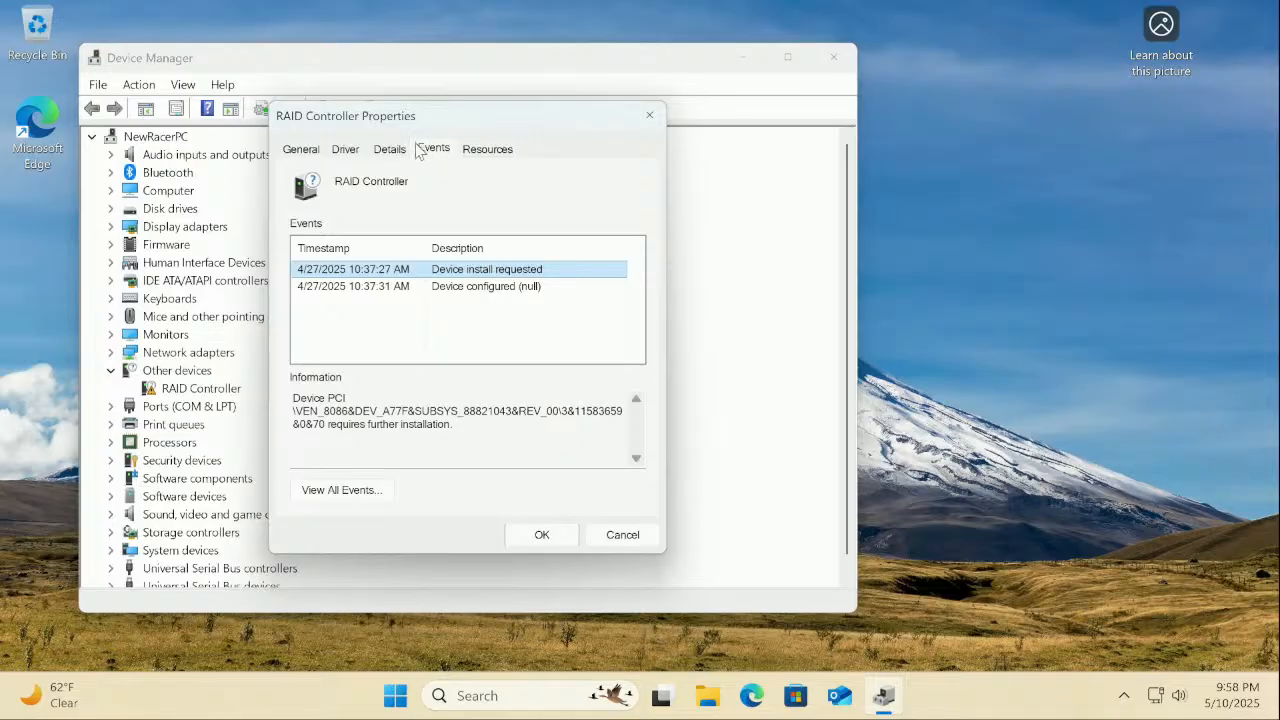
pyautogui.click(342, 150)
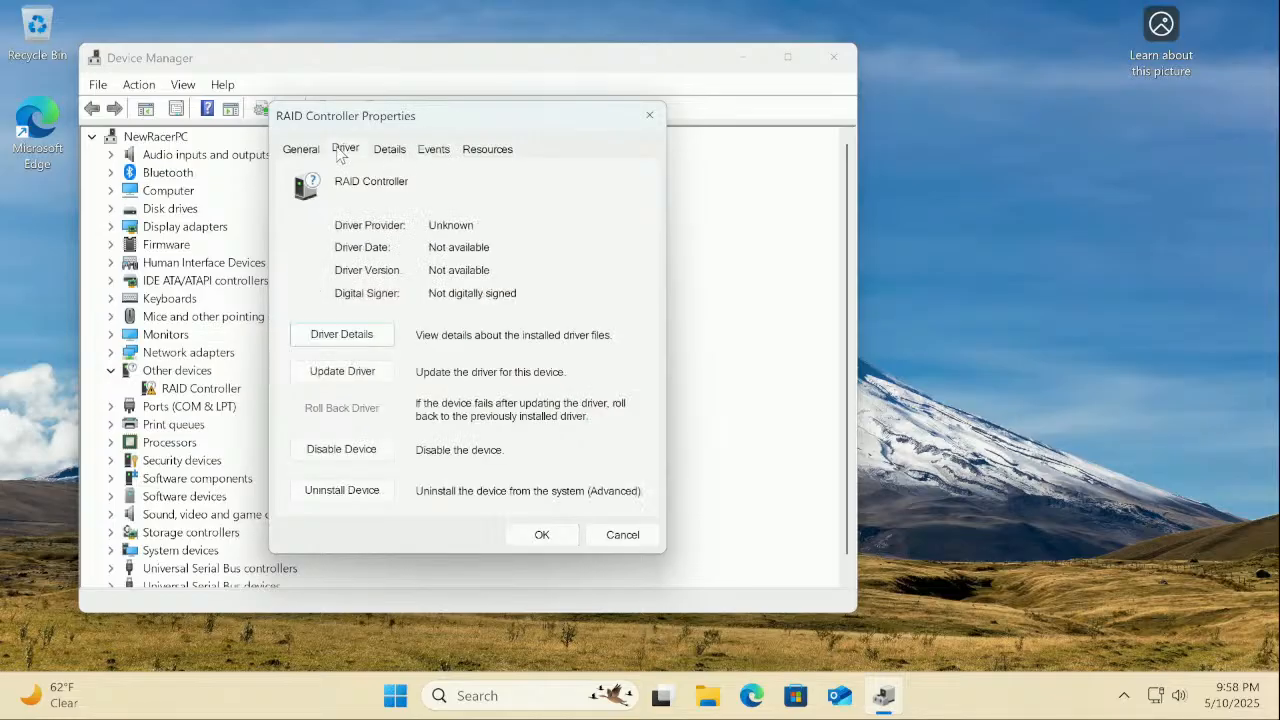
pyautogui.click(301, 149)
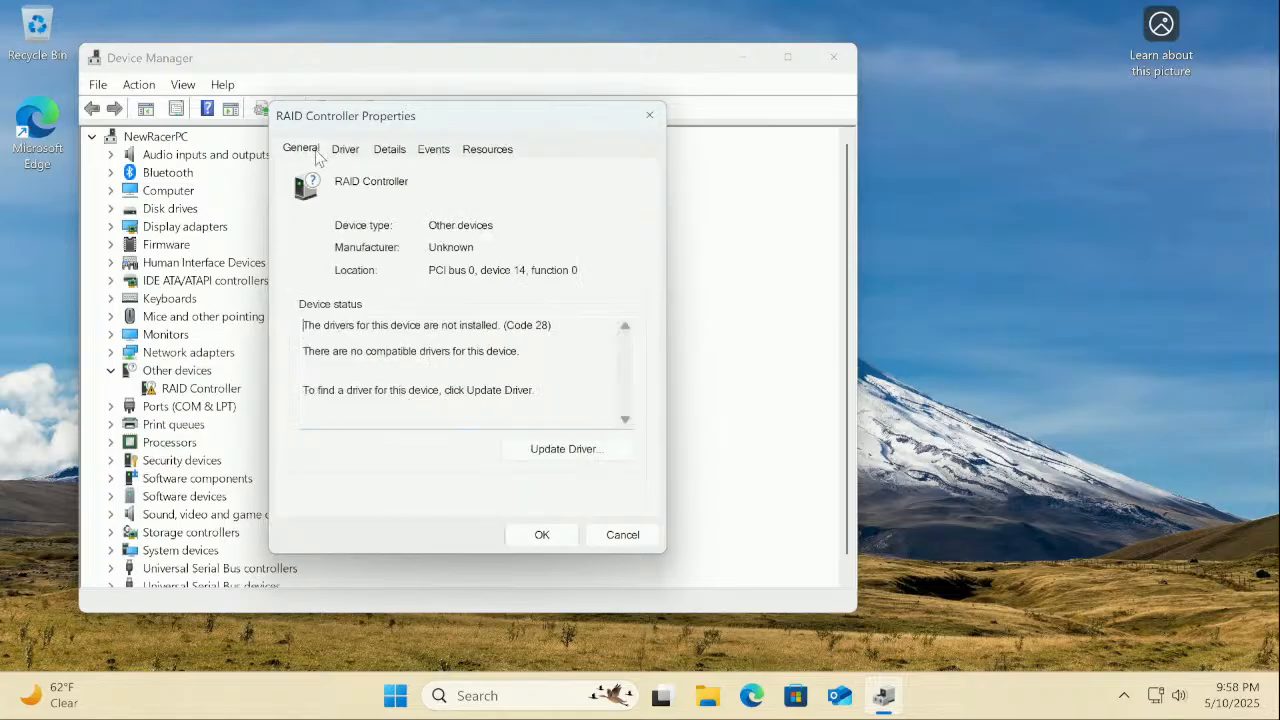
pyautogui.click(654, 113)
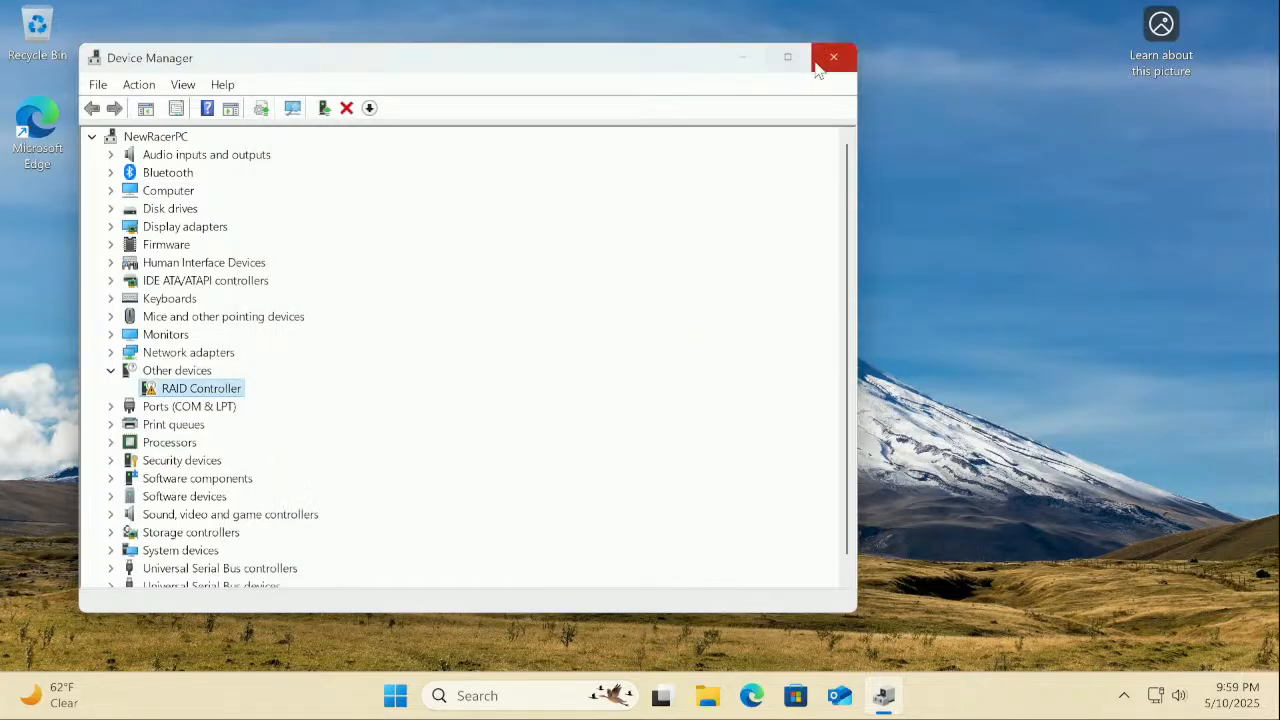
pyautogui.click(829, 60)
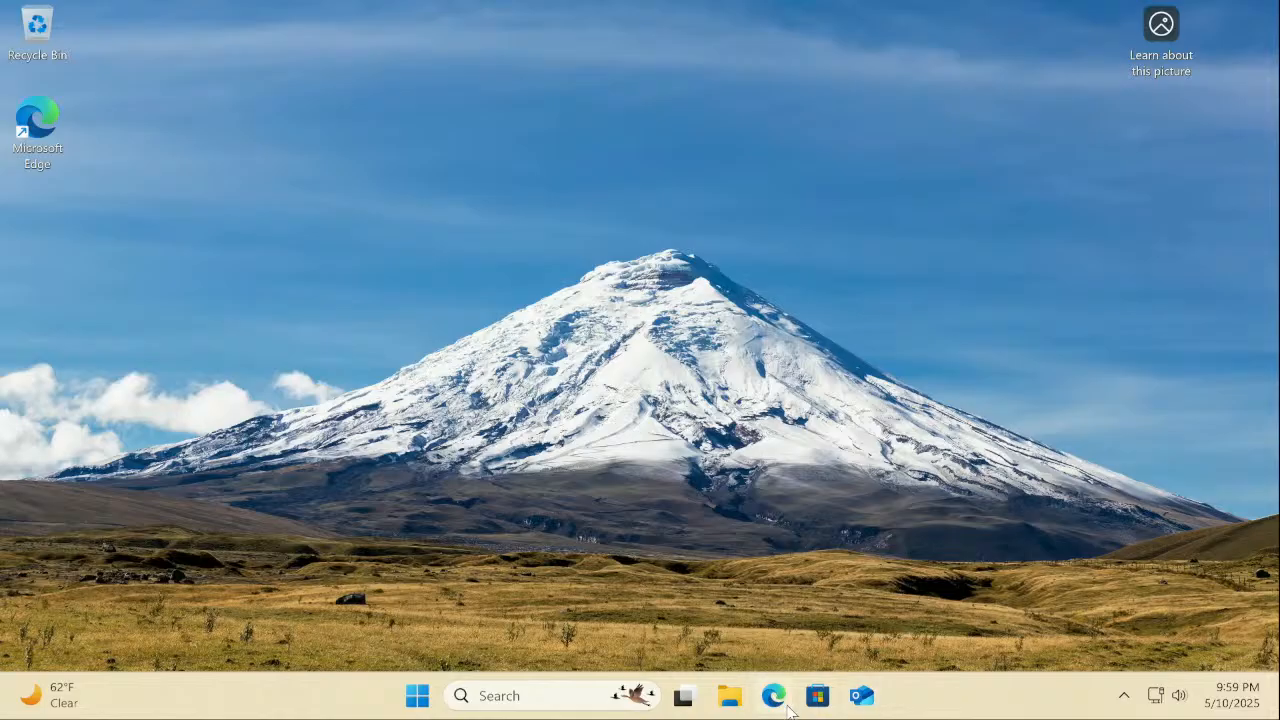
# In Edge, search for 'firefox' and download the Firefox installer from mozilla.org
pyautogui.click(773, 695)
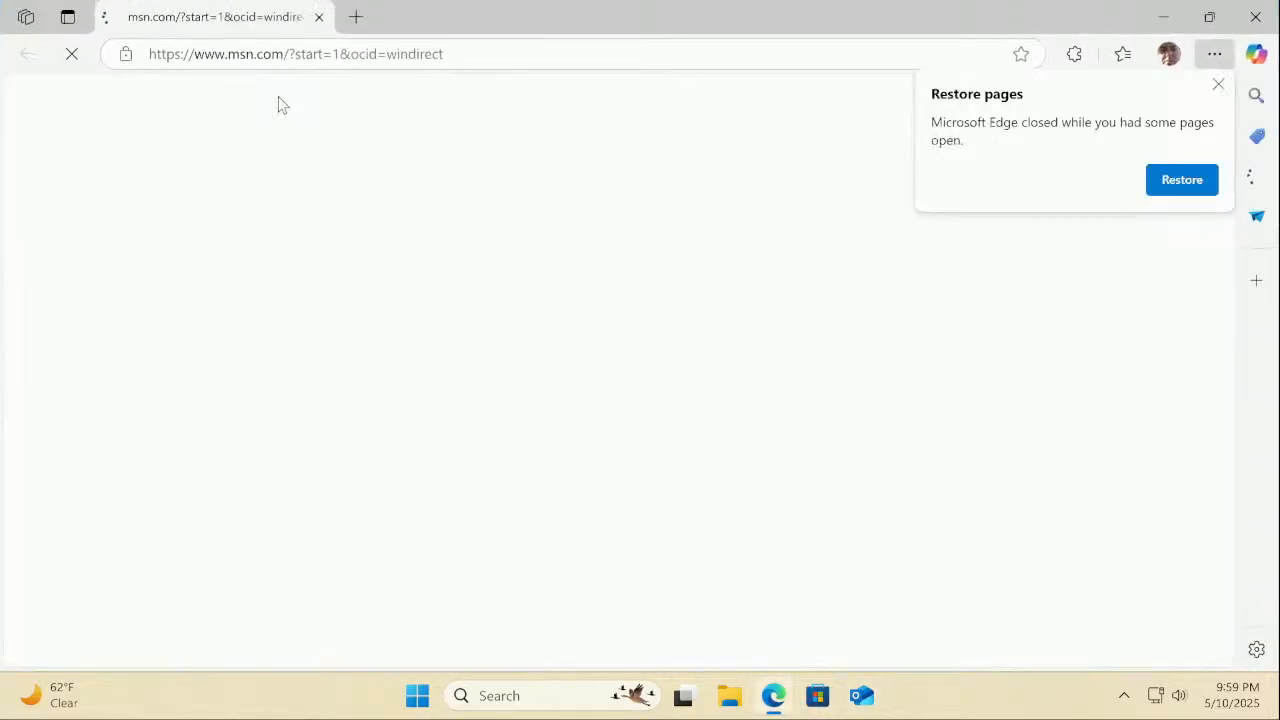
pyautogui.click(330, 55)
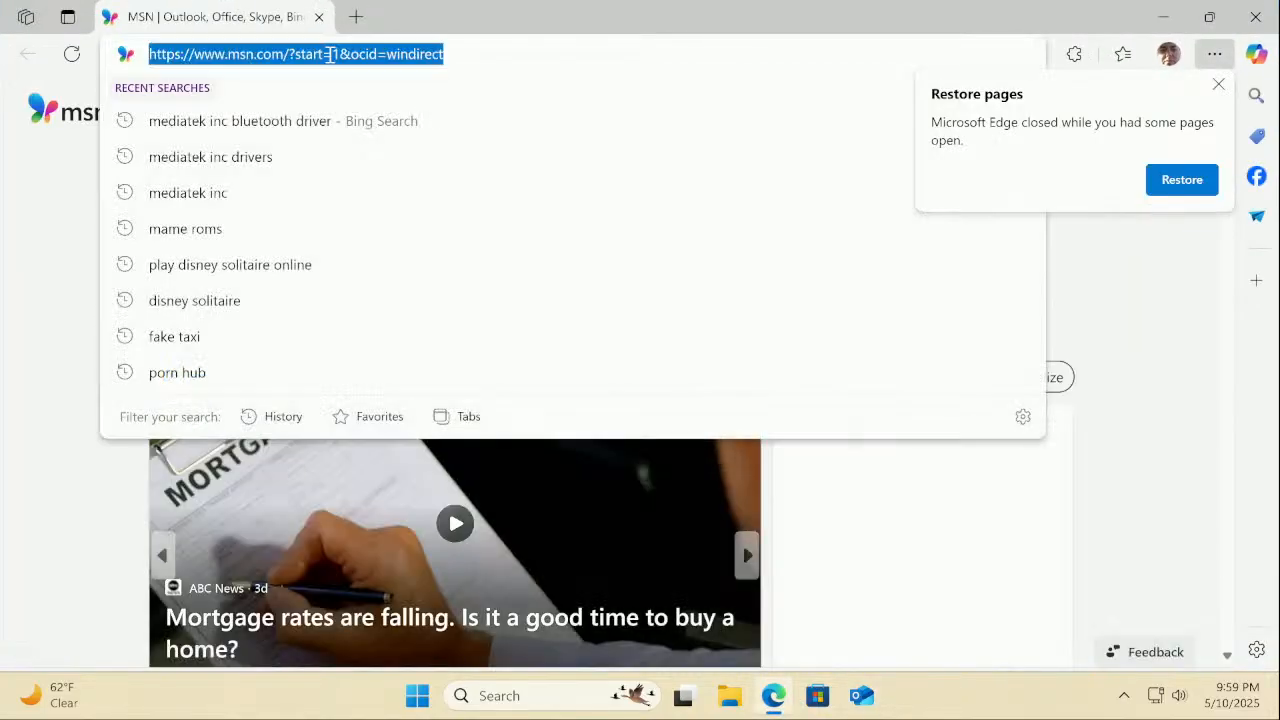
pyautogui.write('firefox')
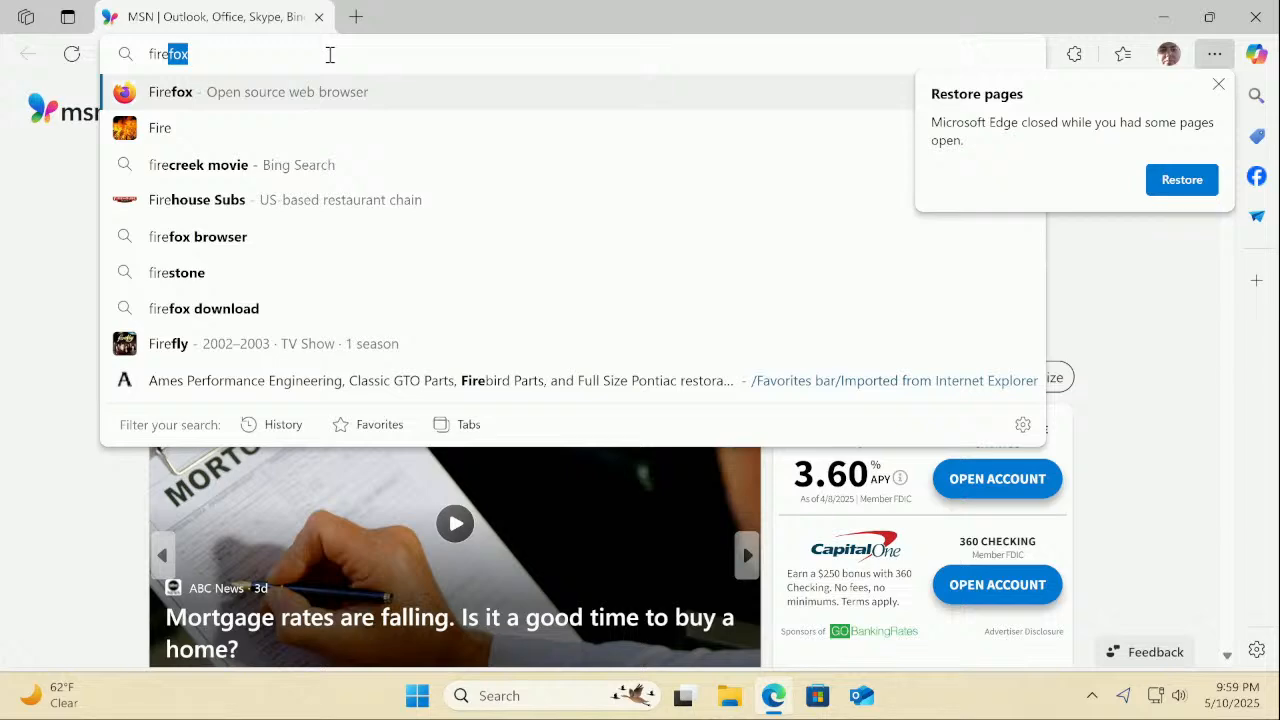
pyautogui.click(185, 95)
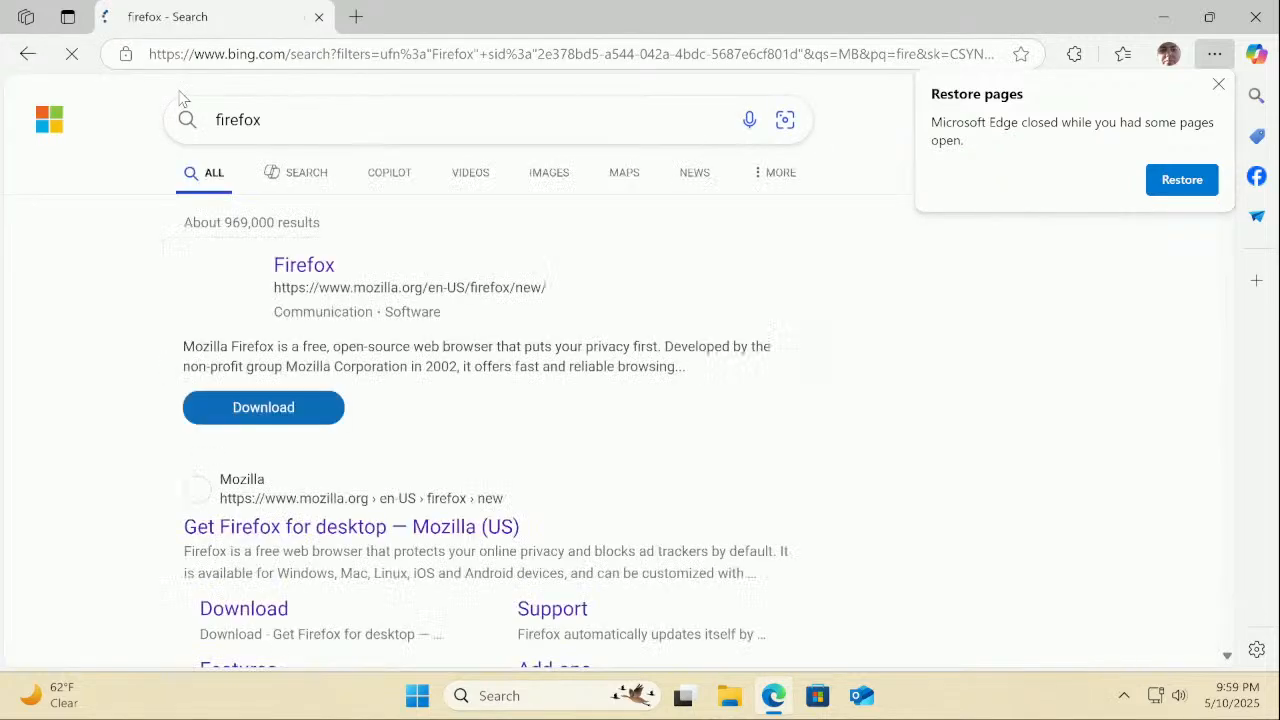
pyautogui.click(272, 410)
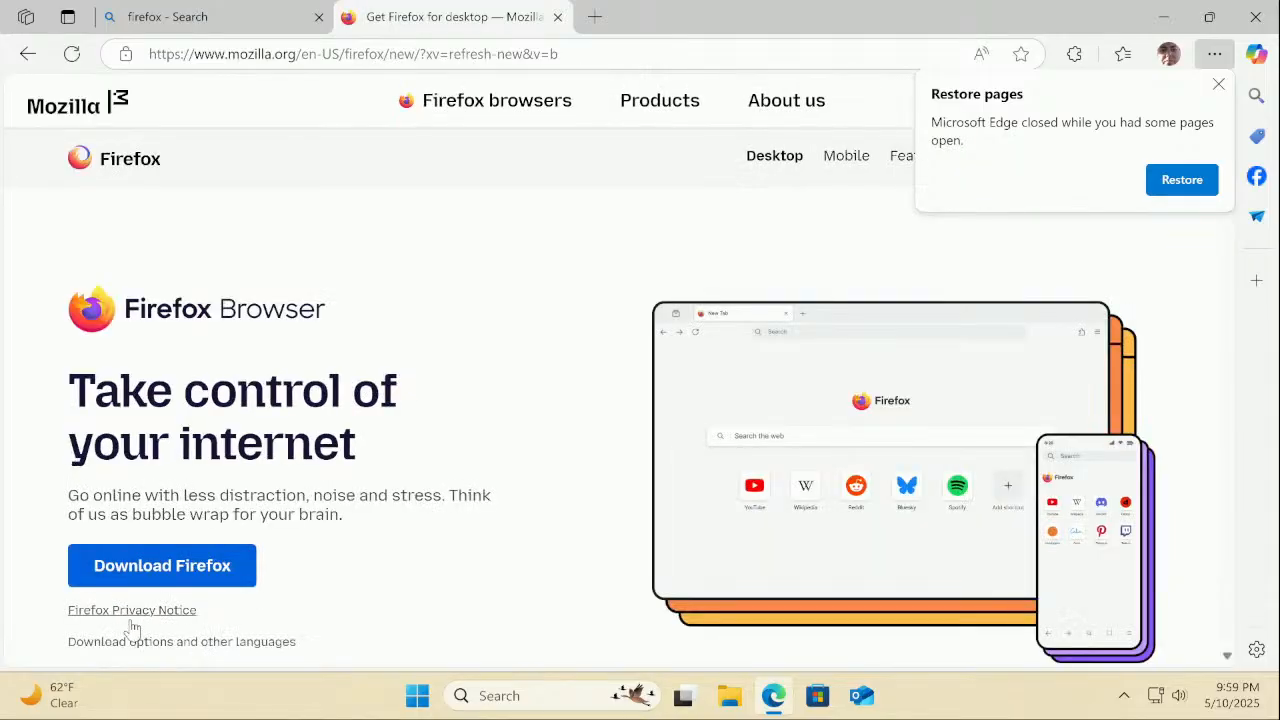
pyautogui.click(165, 578)
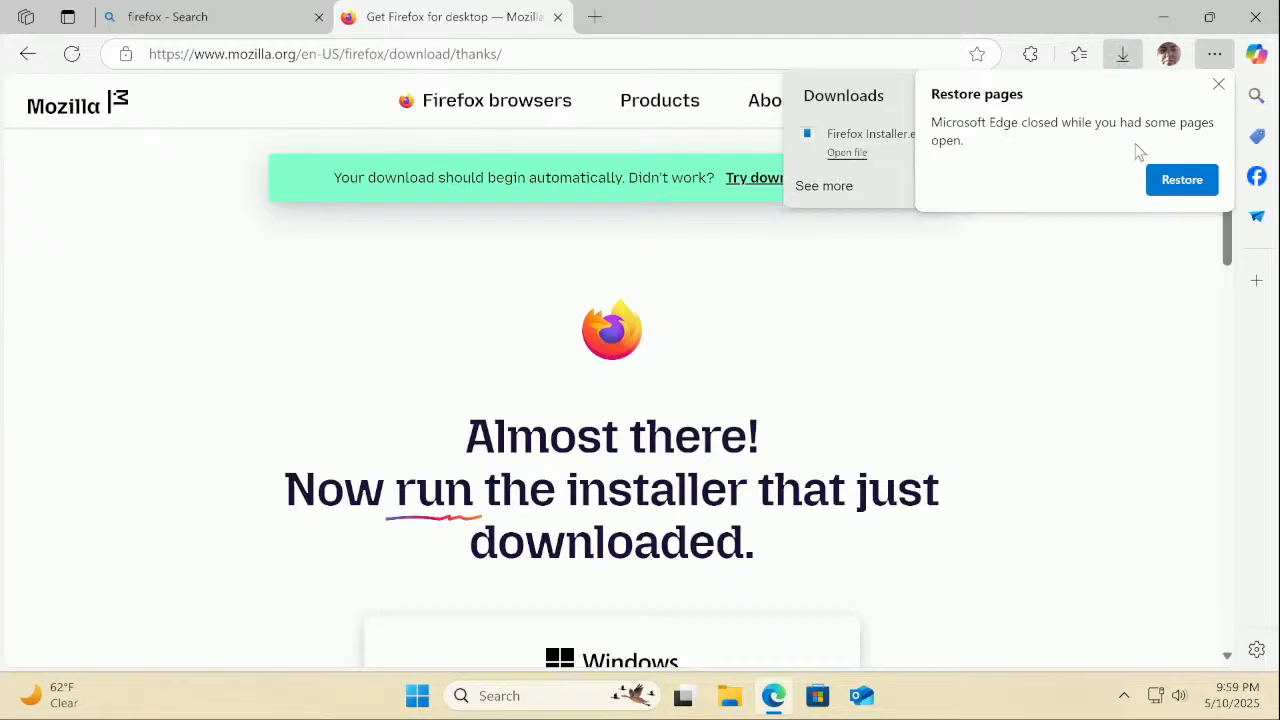
# Restore the previous tabs and switch to the Z790 GAMING WIFI7 support page
pyautogui.click(1195, 185)
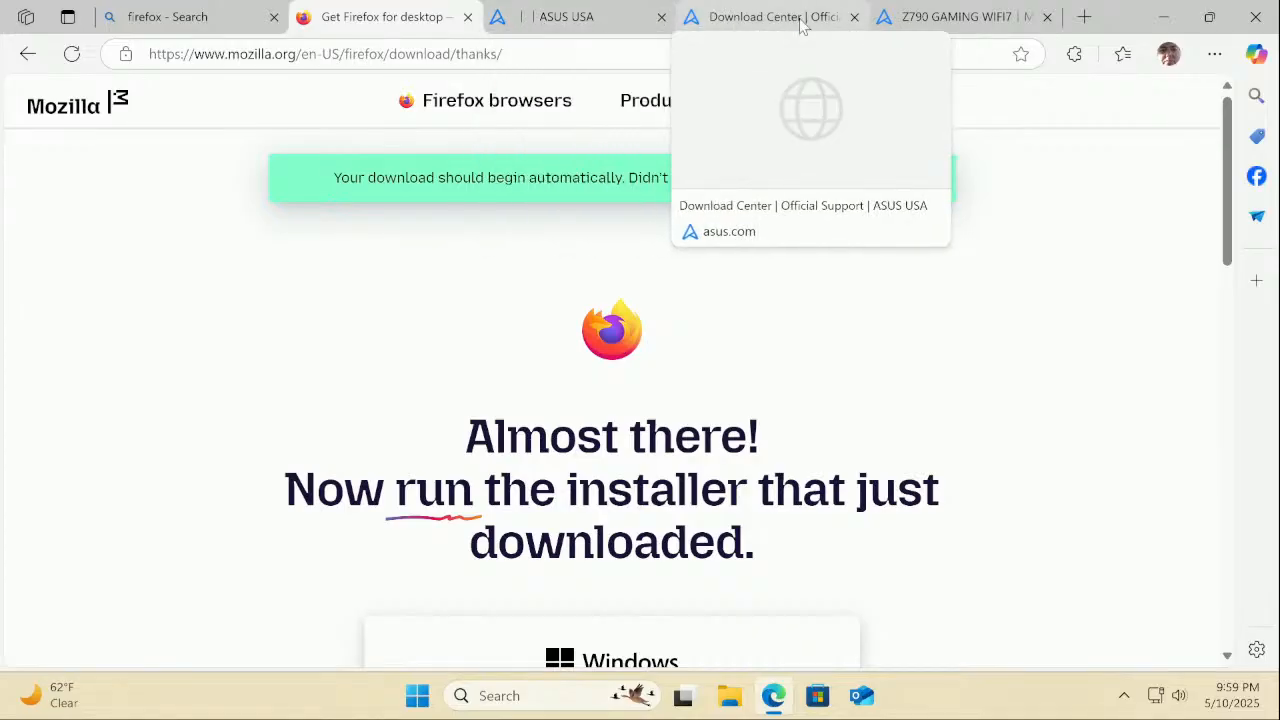
pyautogui.click(955, 17)
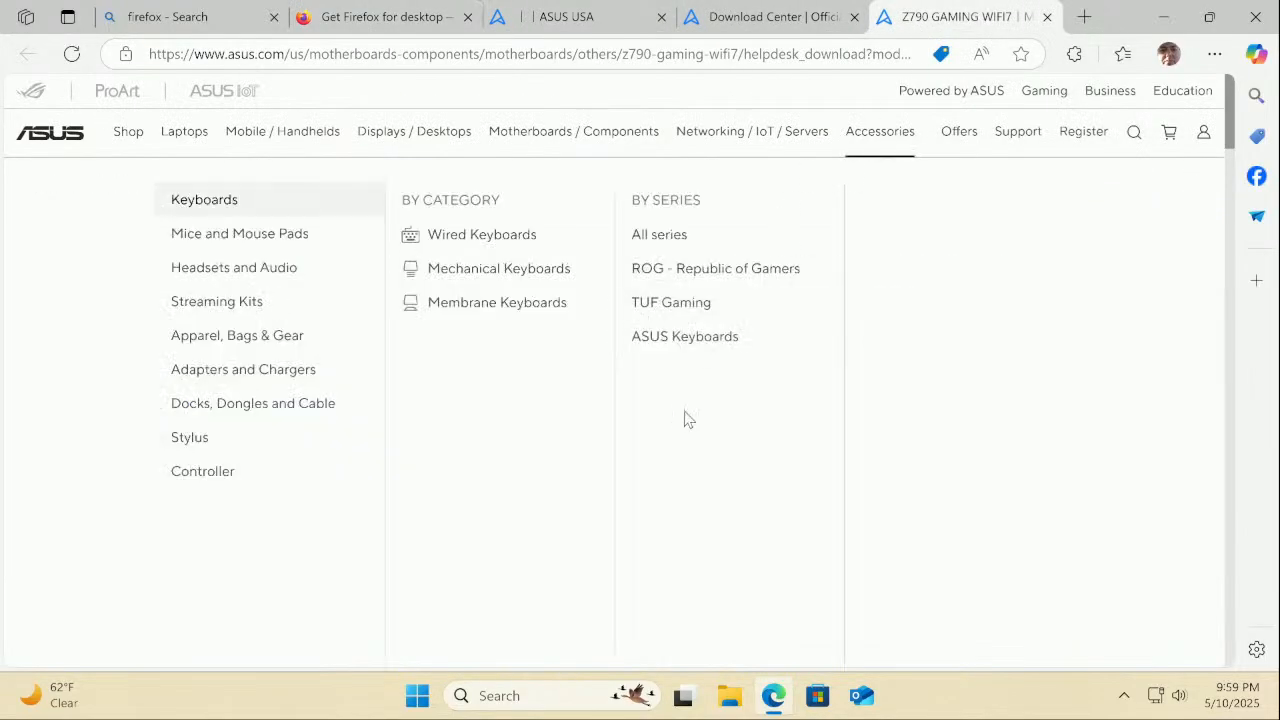
pyautogui.scroll(-3, 729, 411)
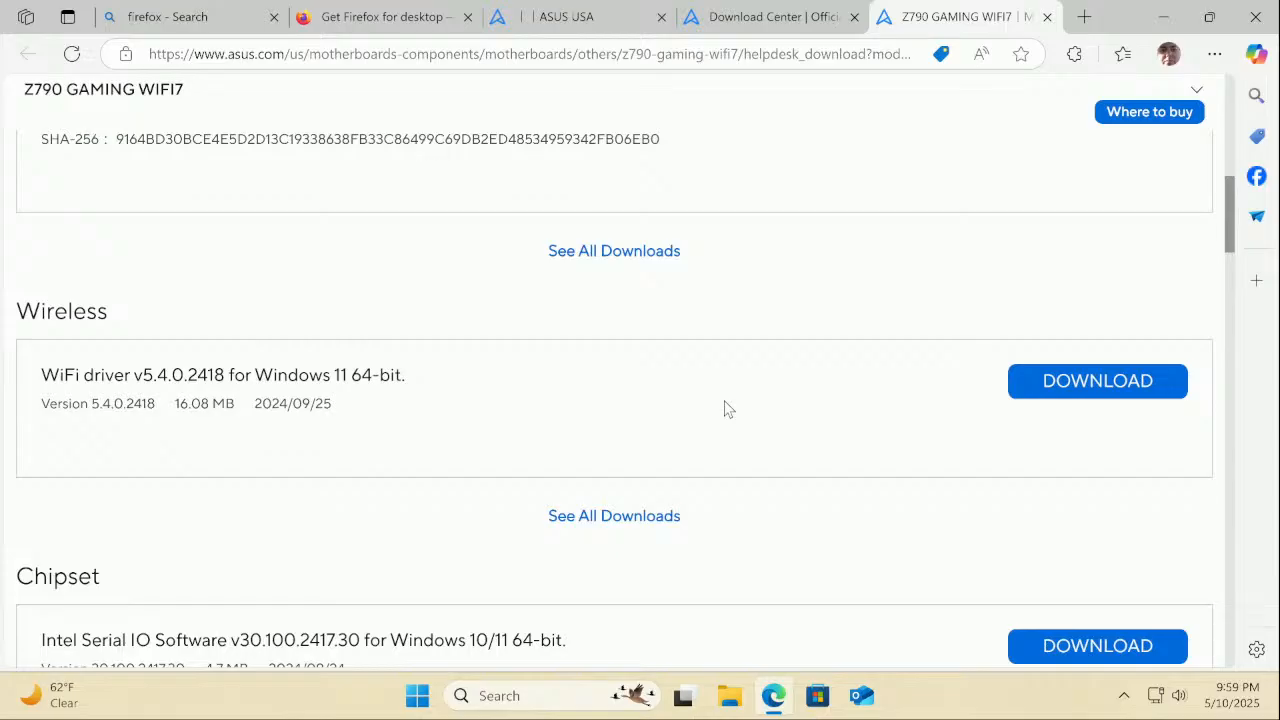
# Expand the full Chipset driver list and scroll to the Intel DTT 1.0.11401 (APO) Driver entry
pyautogui.scroll(-8, 727, 408)
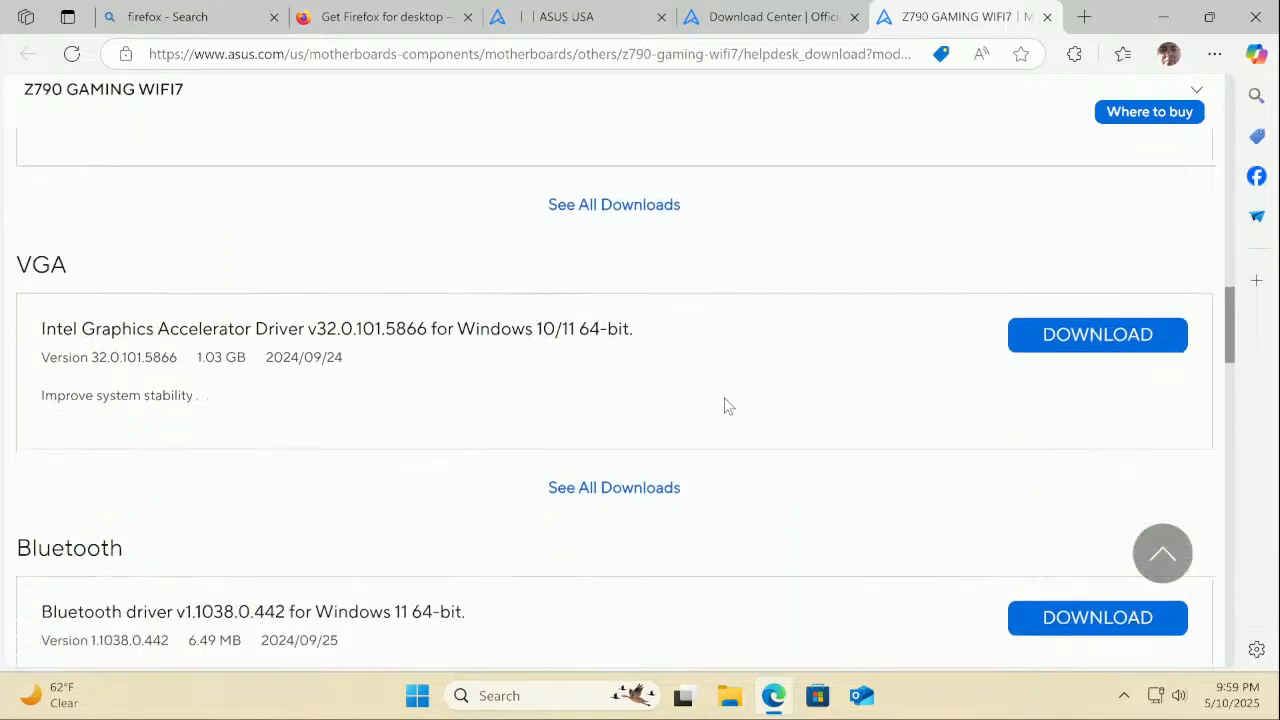
pyautogui.scroll(-4, 727, 405)
pyautogui.scroll(9, 727, 404)
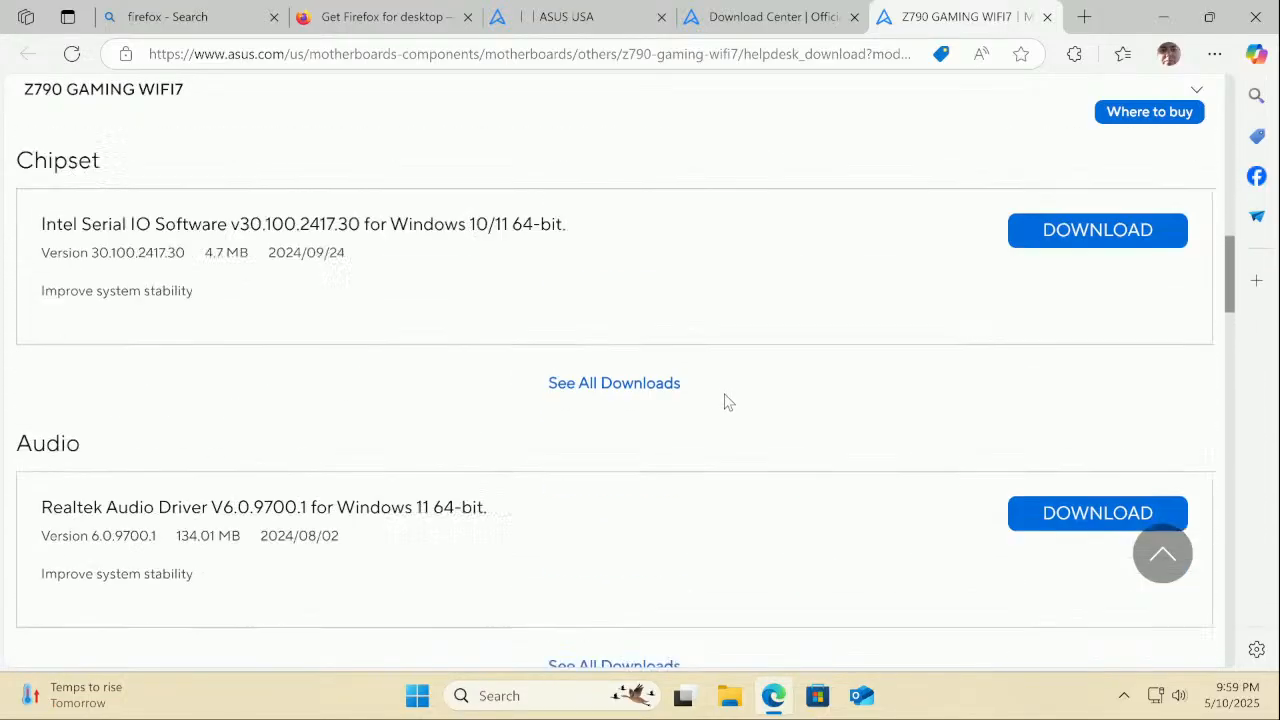
pyautogui.scroll(4, 728, 402)
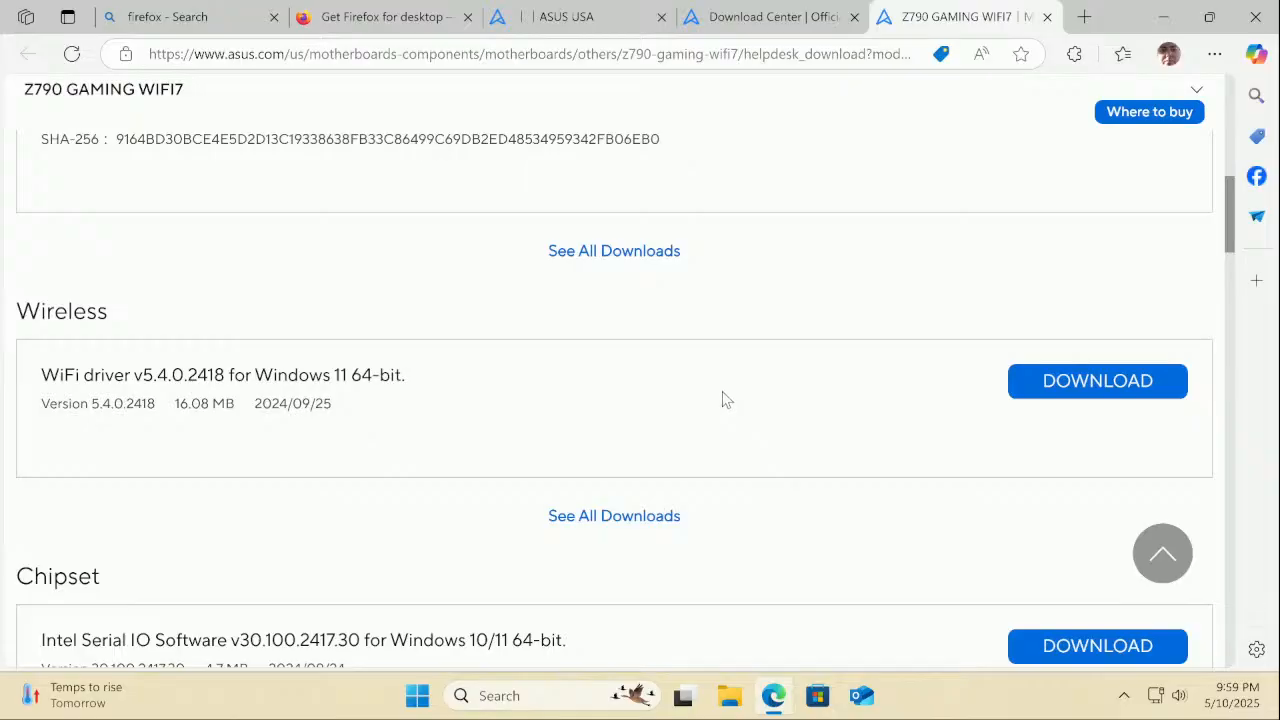
pyautogui.scroll(-3, 720, 410)
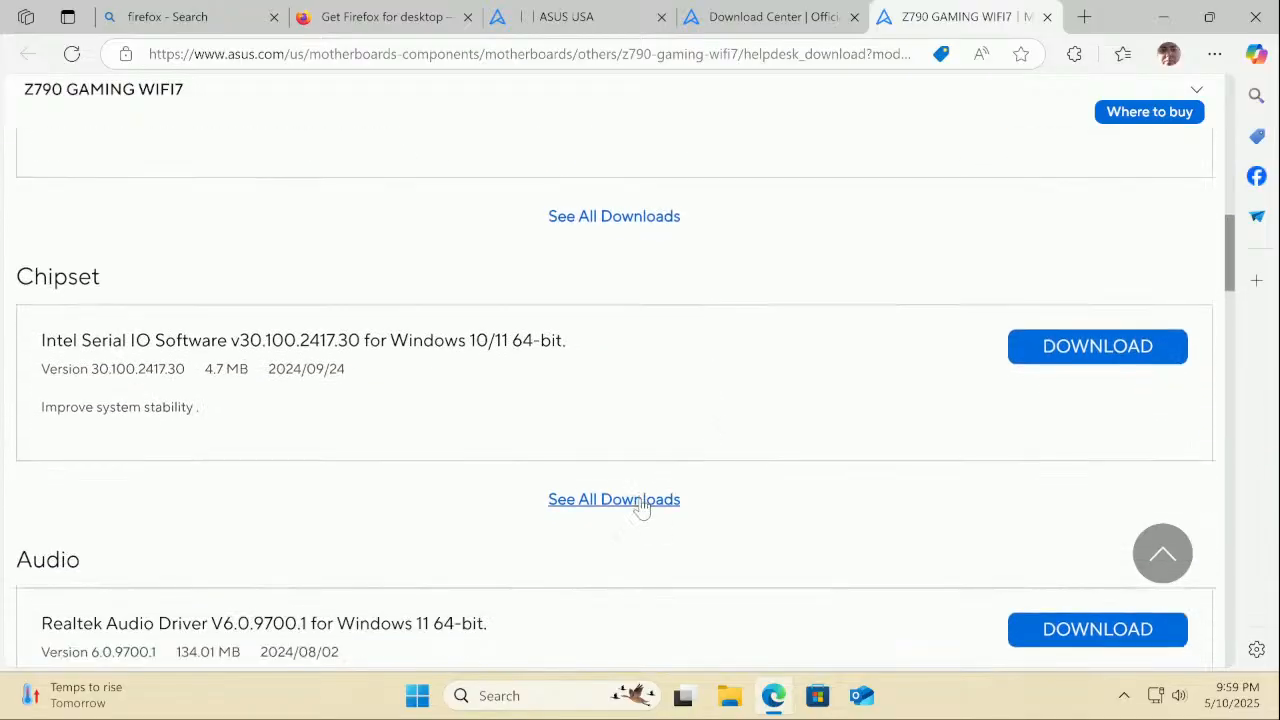
pyautogui.click(641, 501)
pyautogui.scroll(-2, 645, 508)
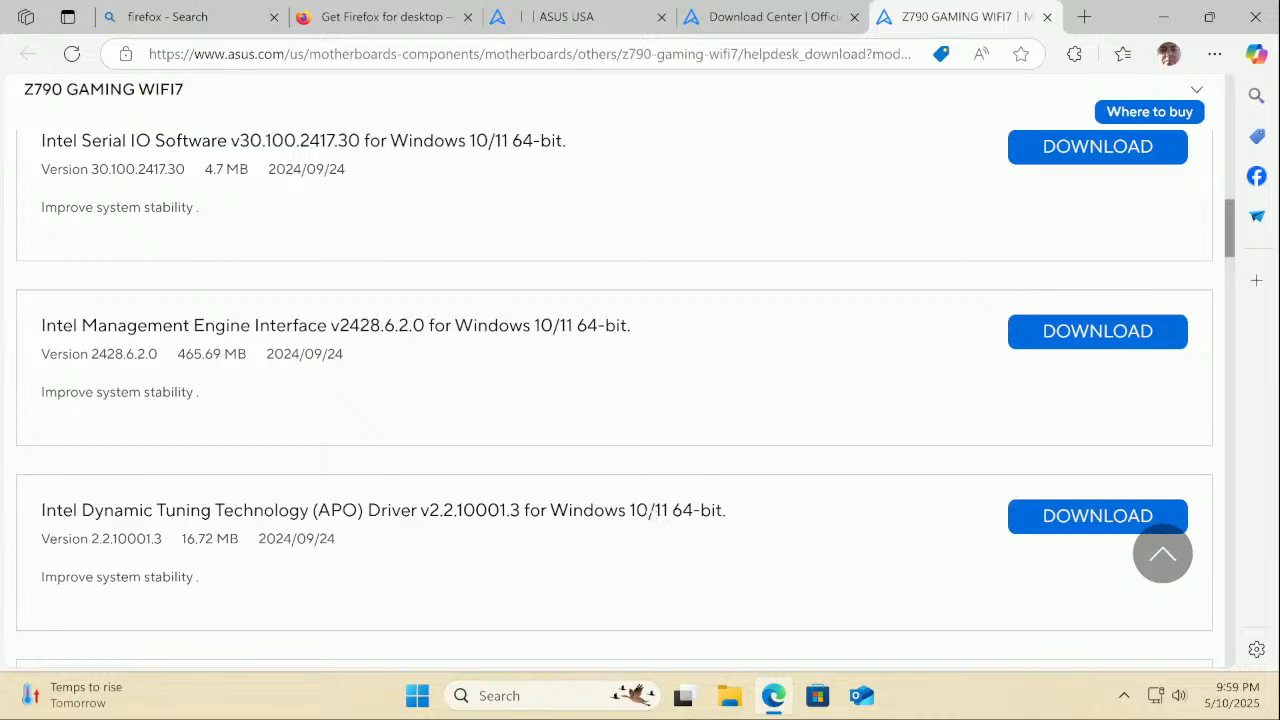
pyautogui.scroll(-5, 652, 510)
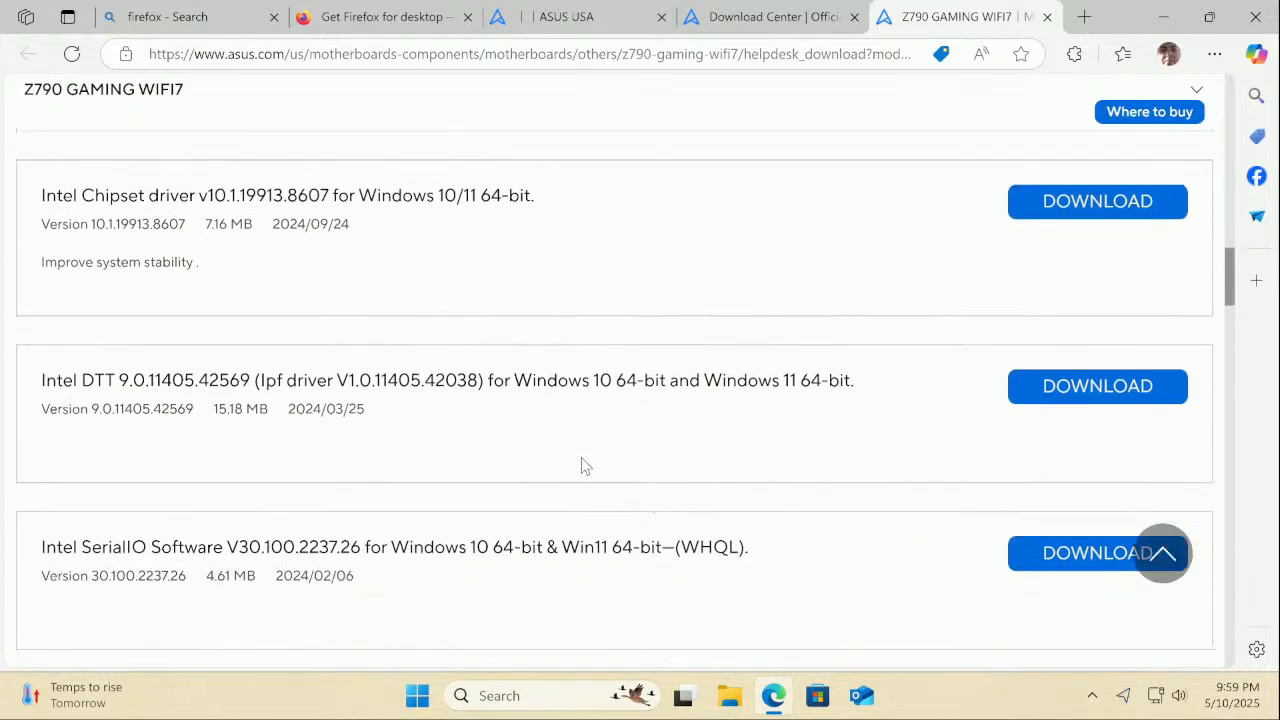
pyautogui.scroll(-2, 588, 450)
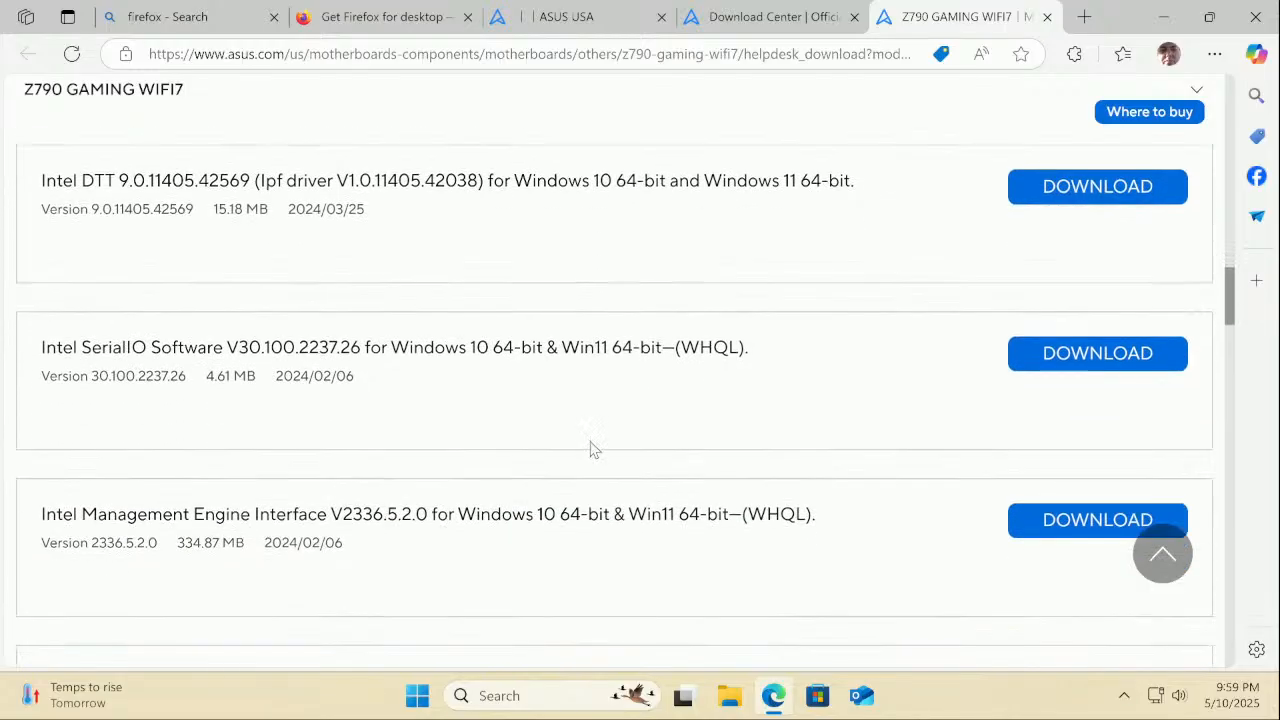
pyautogui.scroll(-1, 590, 449)
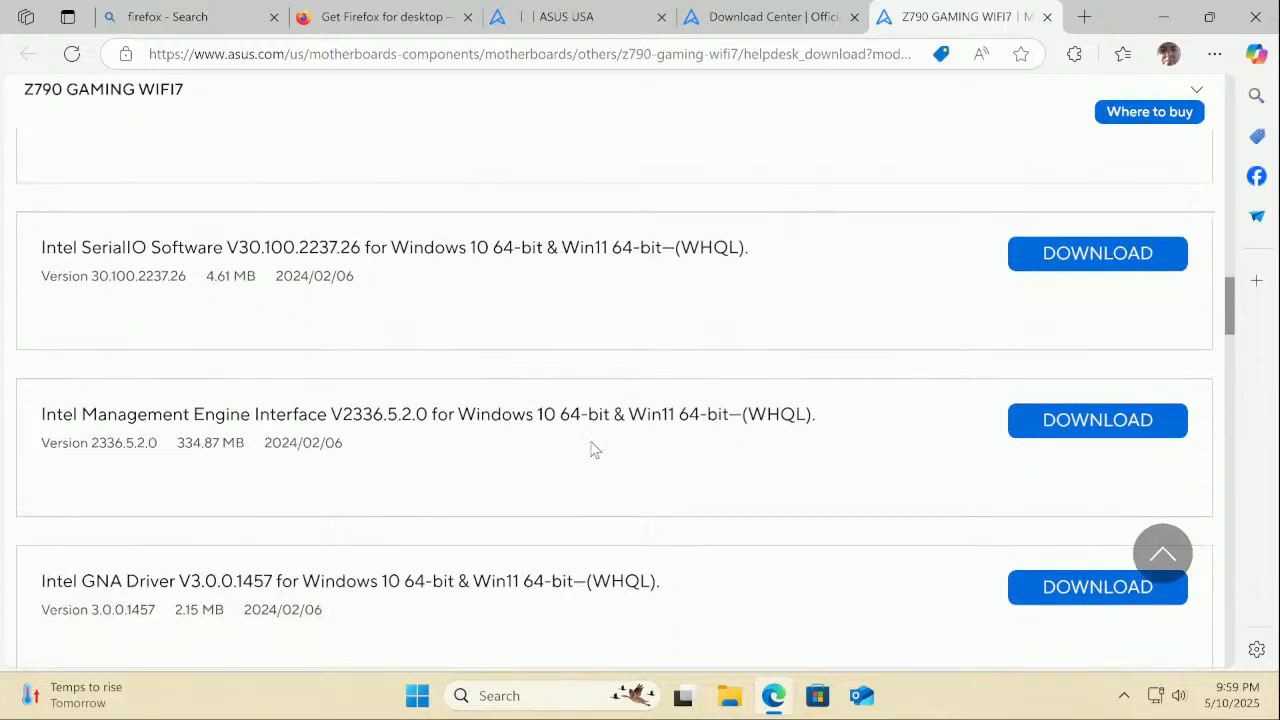
pyautogui.scroll(5, 590, 449)
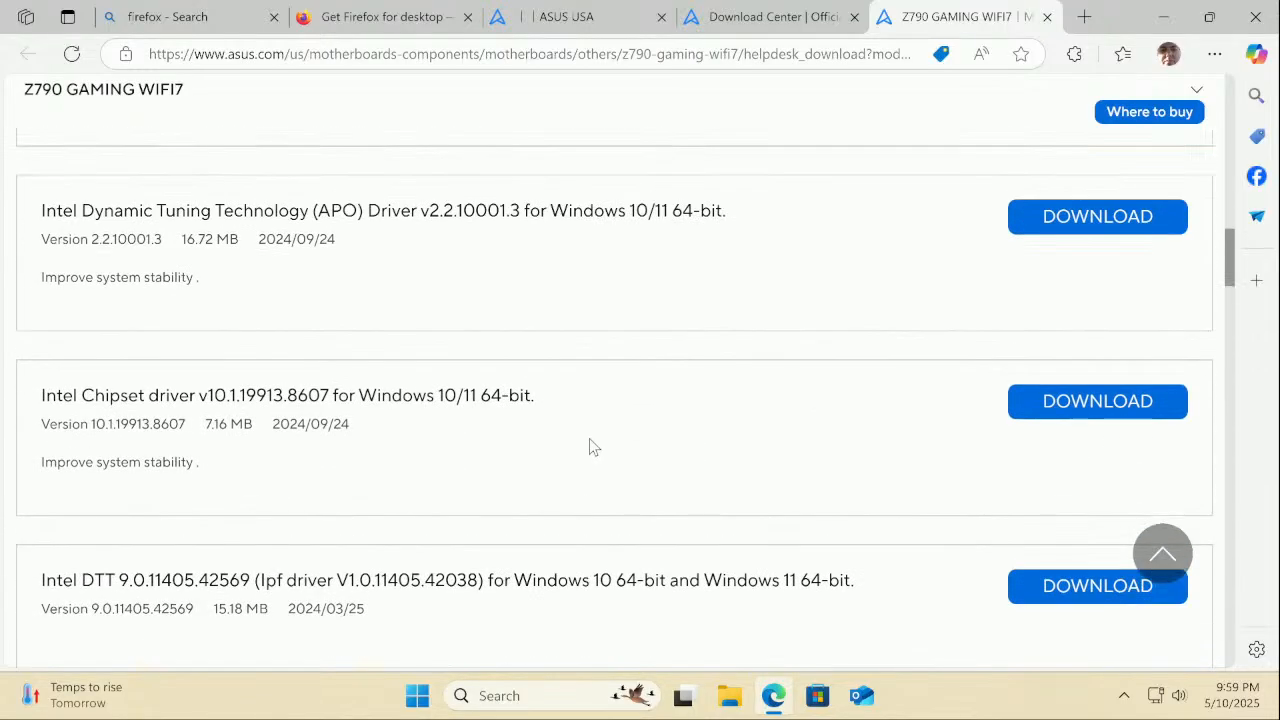
pyautogui.scroll(3, 589, 440)
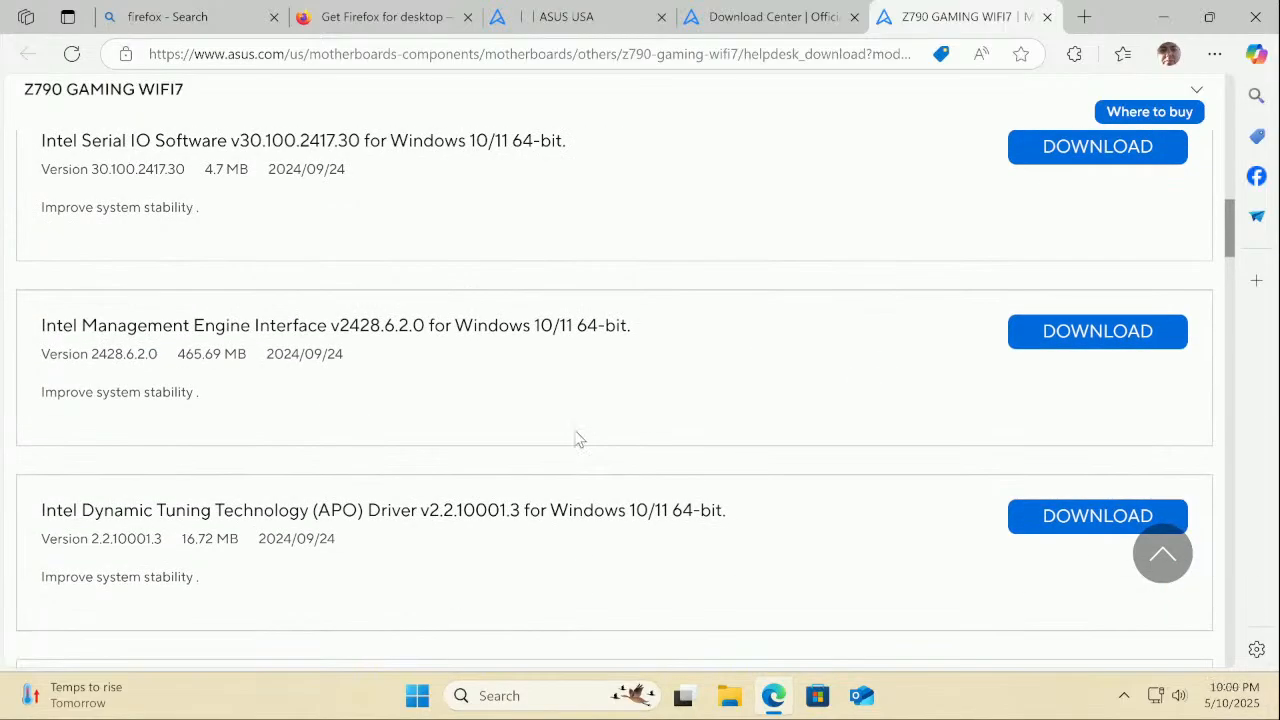
pyautogui.scroll(-9, 579, 440)
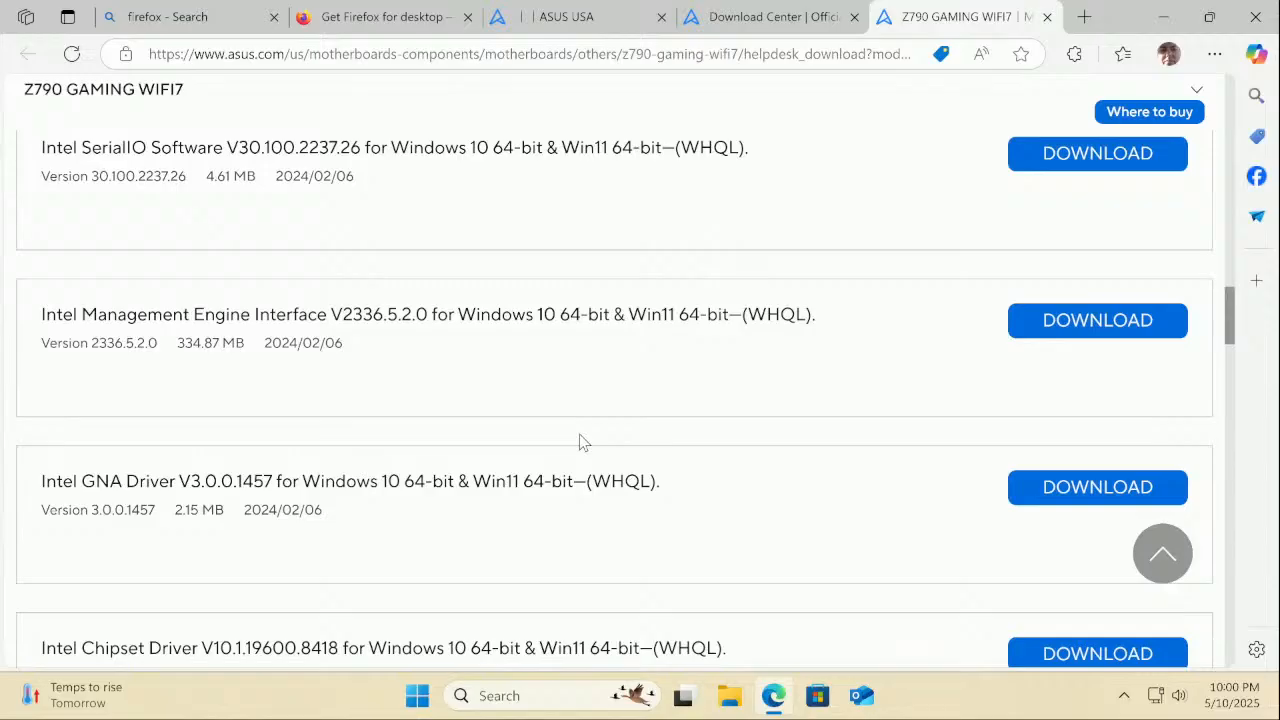
pyautogui.scroll(-1, 584, 442)
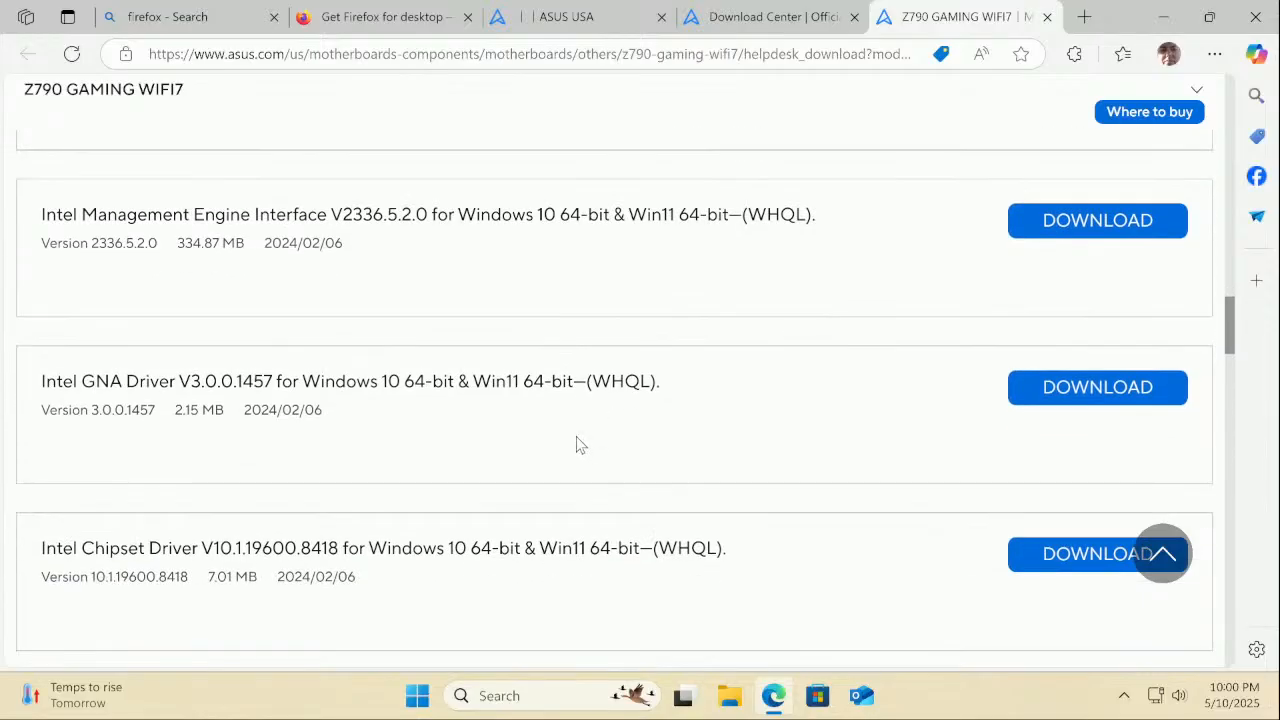
pyautogui.scroll(-5, 578, 442)
pyautogui.scroll(2, 575, 441)
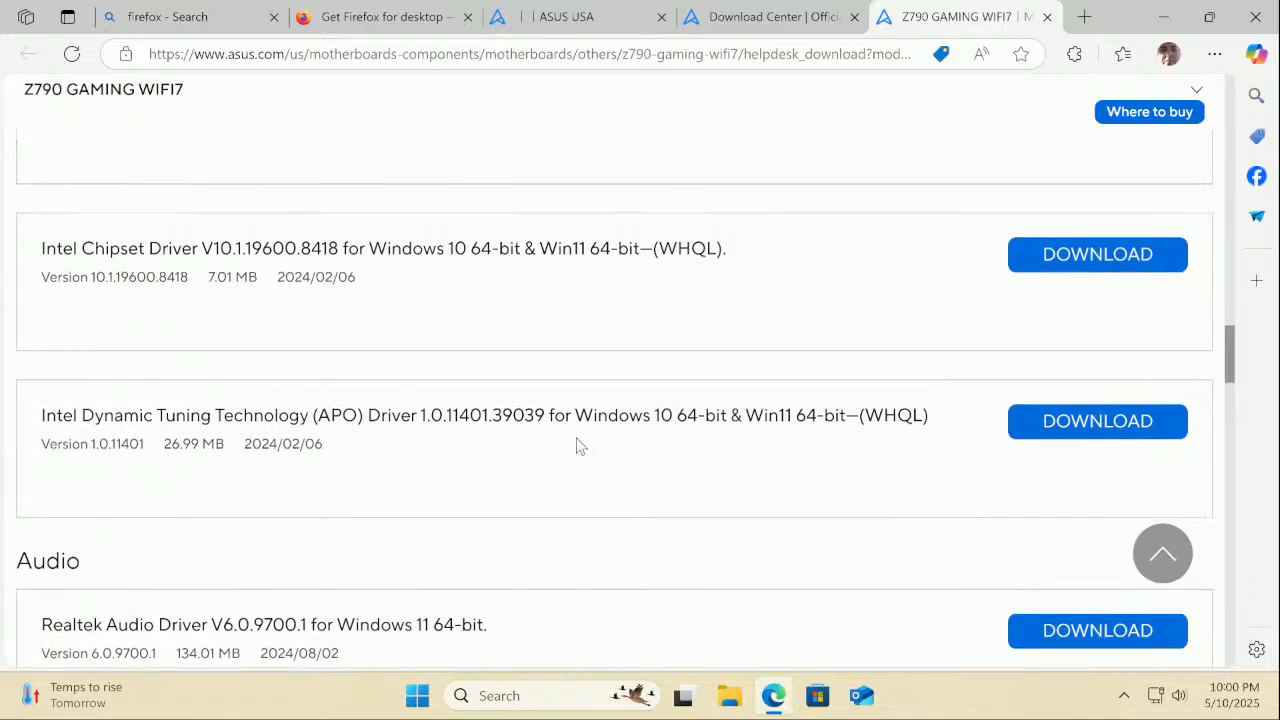
# Download the 27.0 MB Intel DTT 1.0.11401 APO driver zip and open it in File Explorer
pyautogui.click(1066, 428)
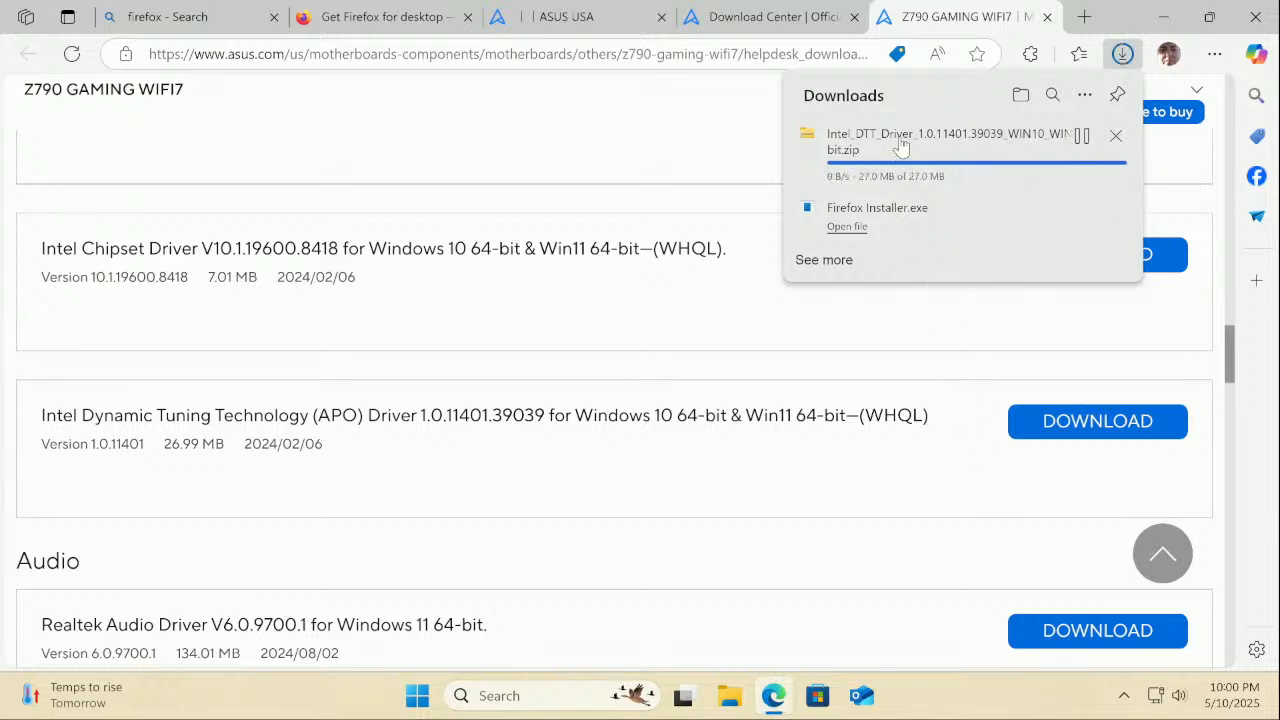
pyautogui.click(856, 174)
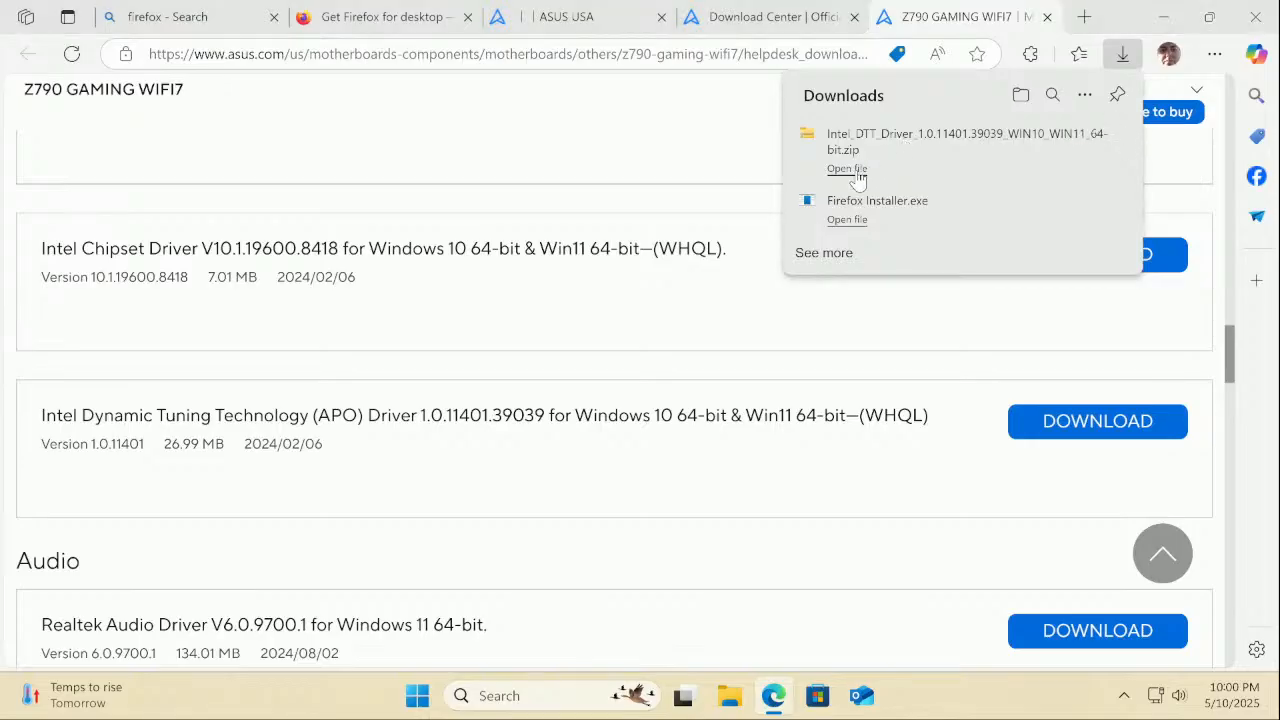
pyautogui.click(542, 311)
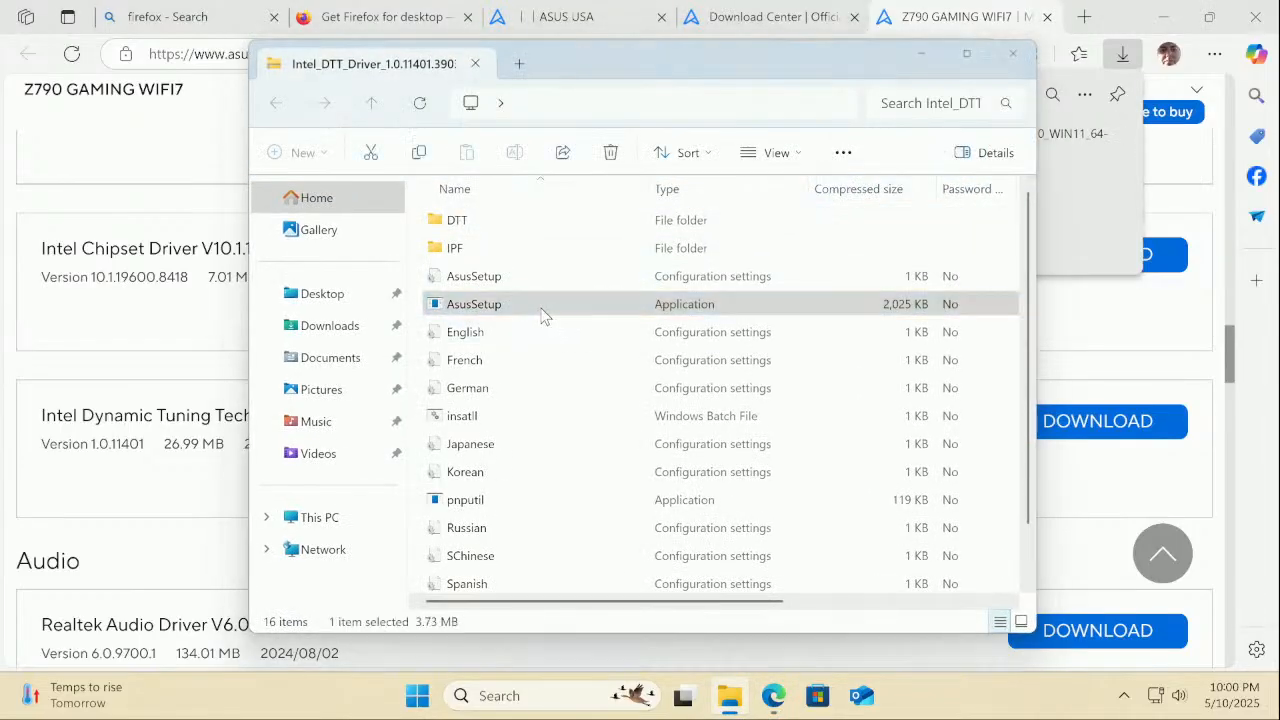
# Extract the DTT driver zip and run the extracted AsusSetup with administrator approval
pyautogui.doubleClick(542, 311)
pyautogui.click(609, 386)
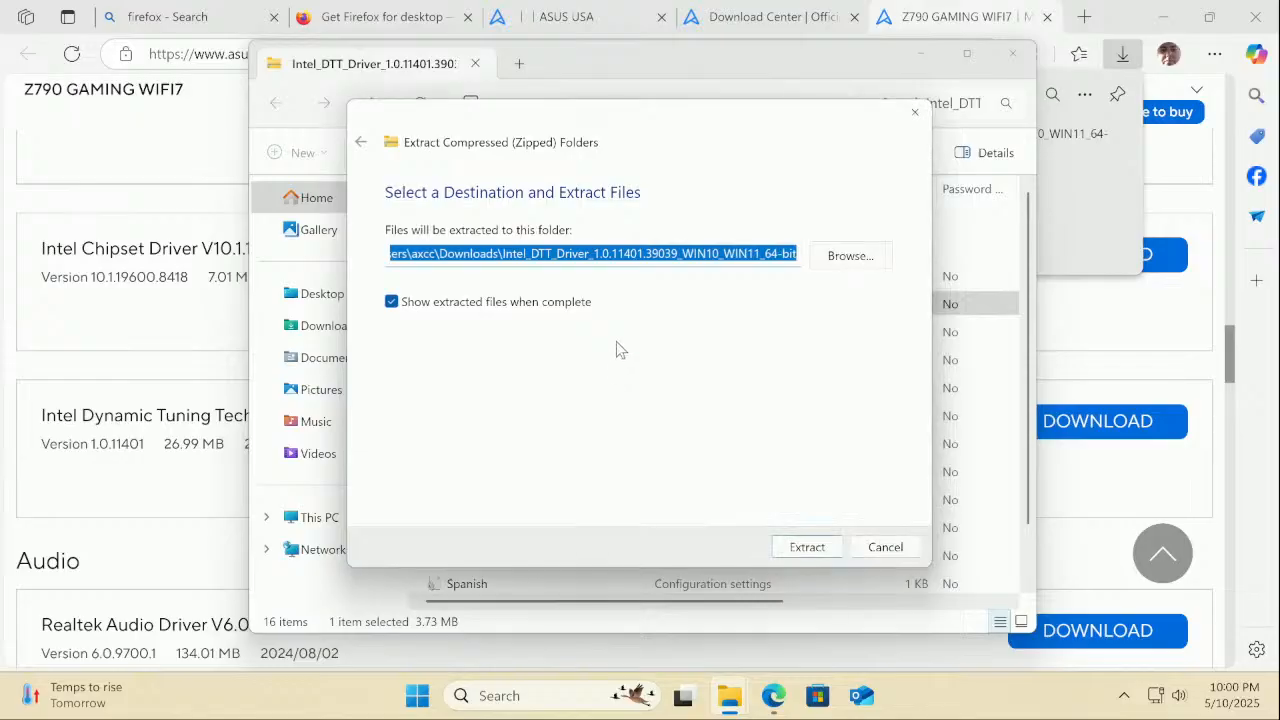
pyautogui.click(783, 545)
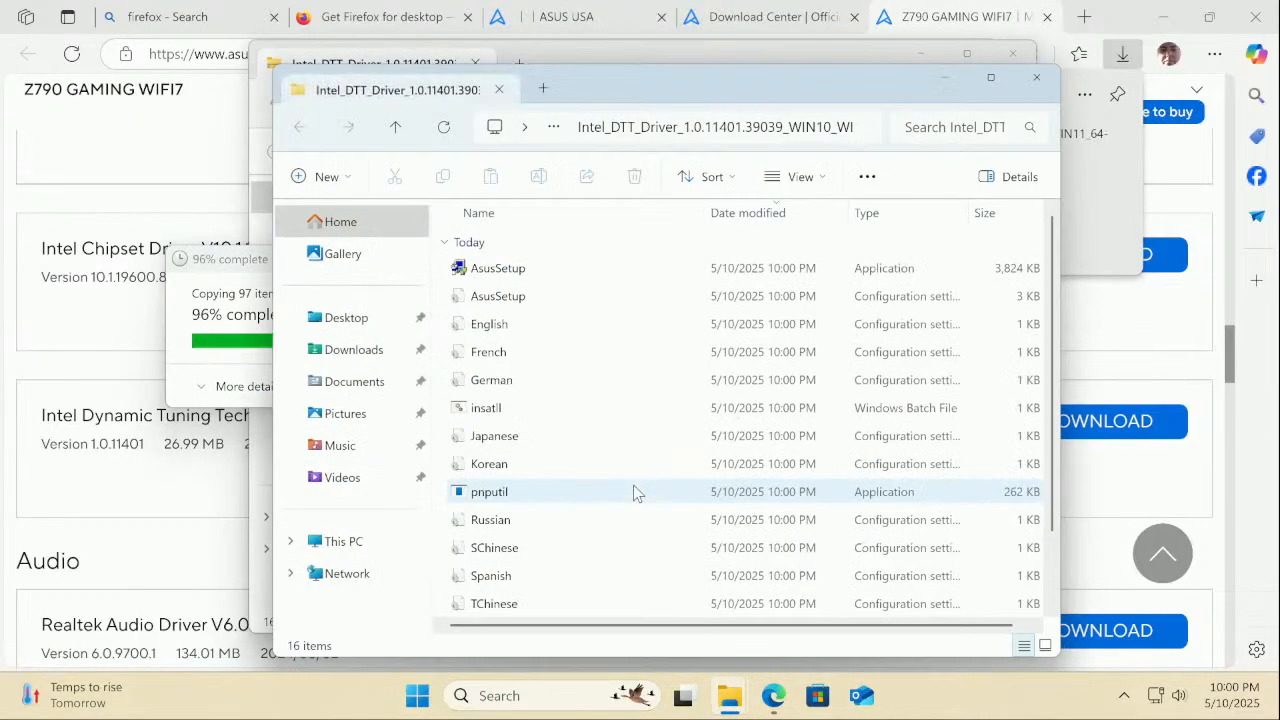
pyautogui.scroll(-3, 531, 340)
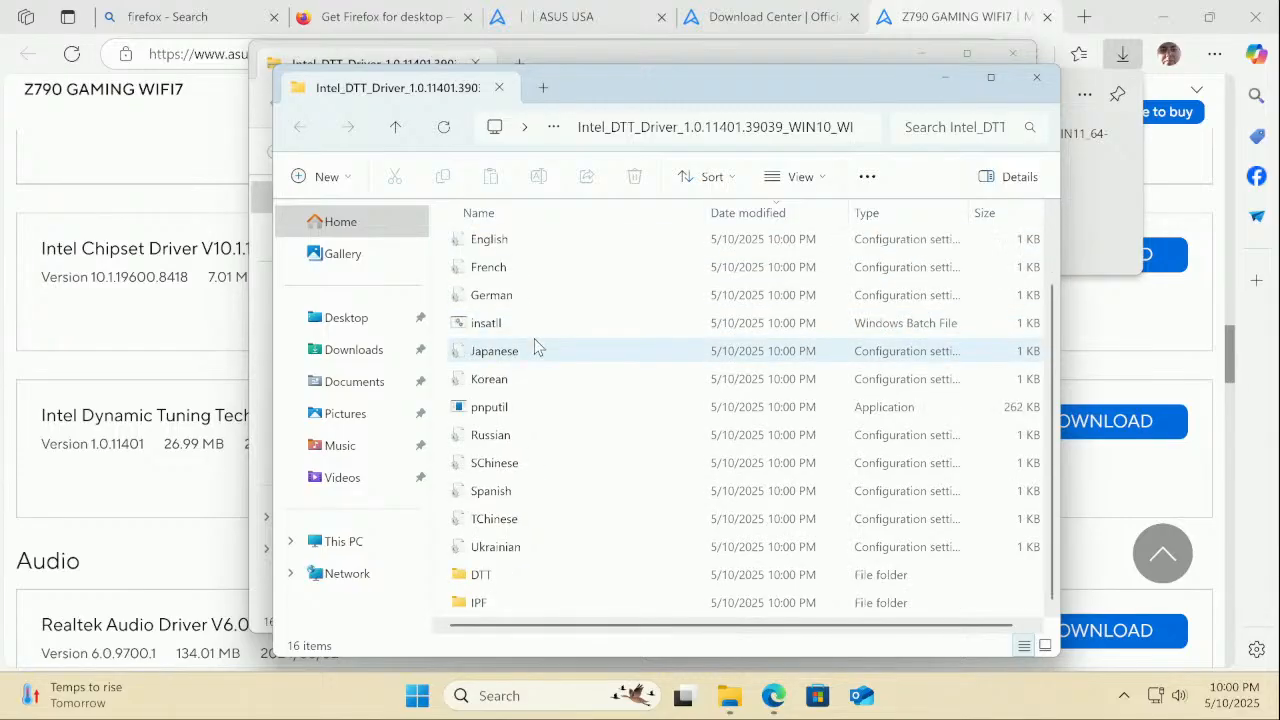
pyautogui.scroll(3, 531, 343)
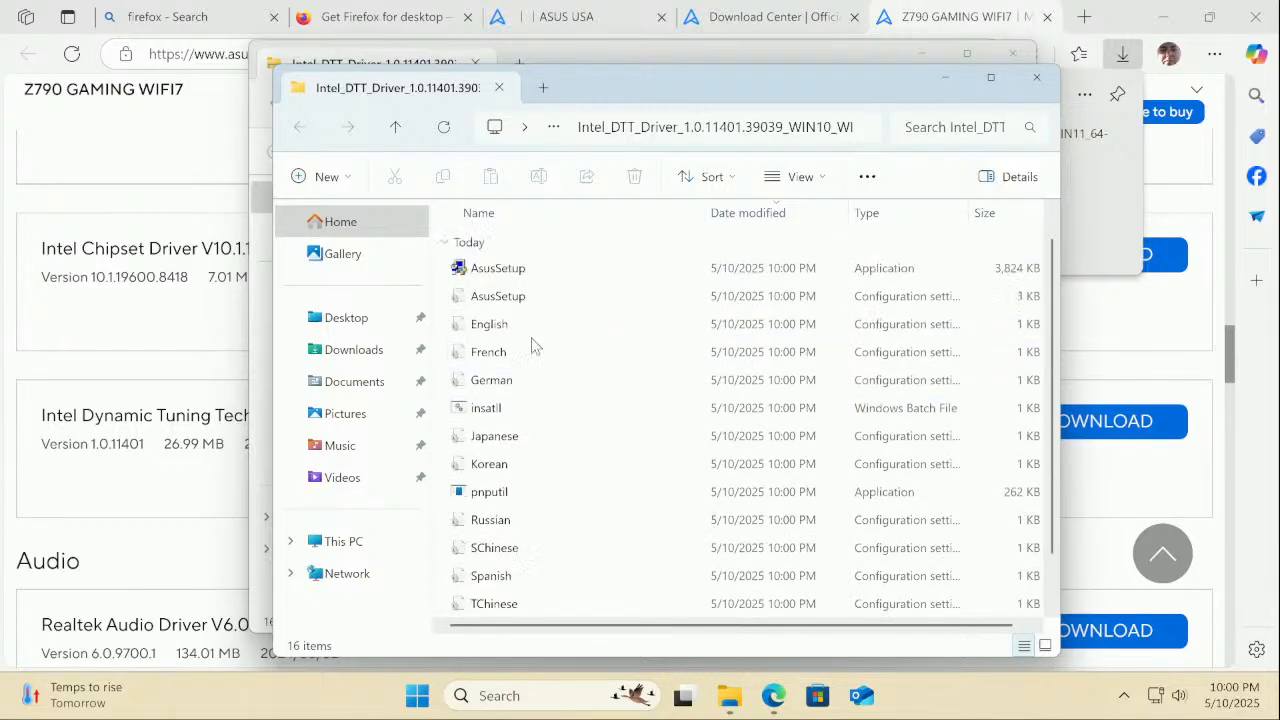
pyautogui.doubleClick(519, 269)
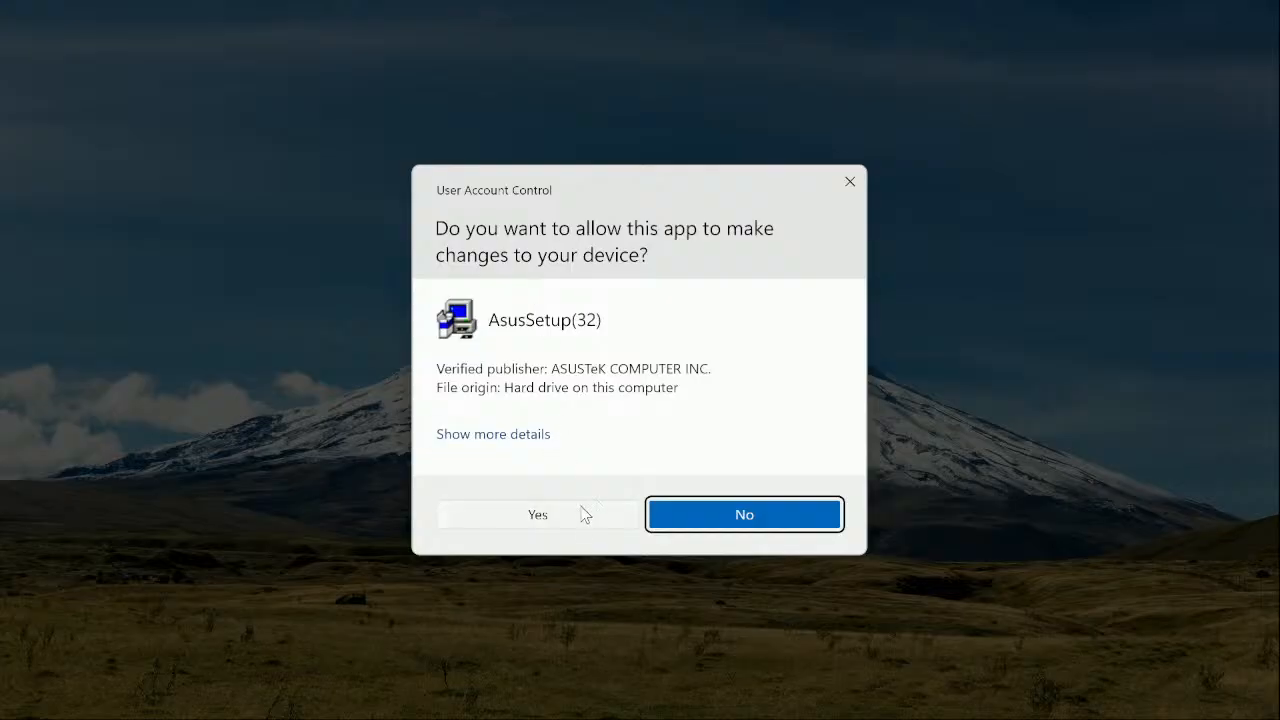
pyautogui.click(537, 514)
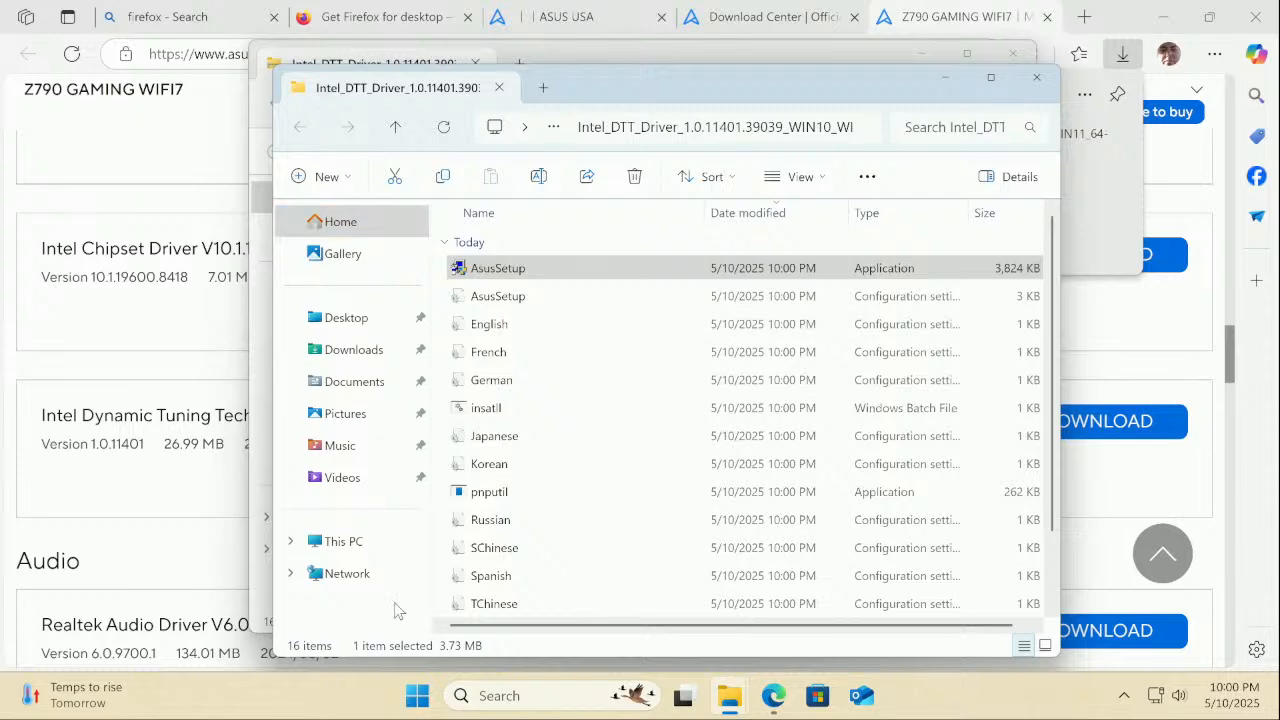
# Open Device Manager from the Start right-click menu and select the RAID Controller under Other devices
pyautogui.rightClick(416, 696)
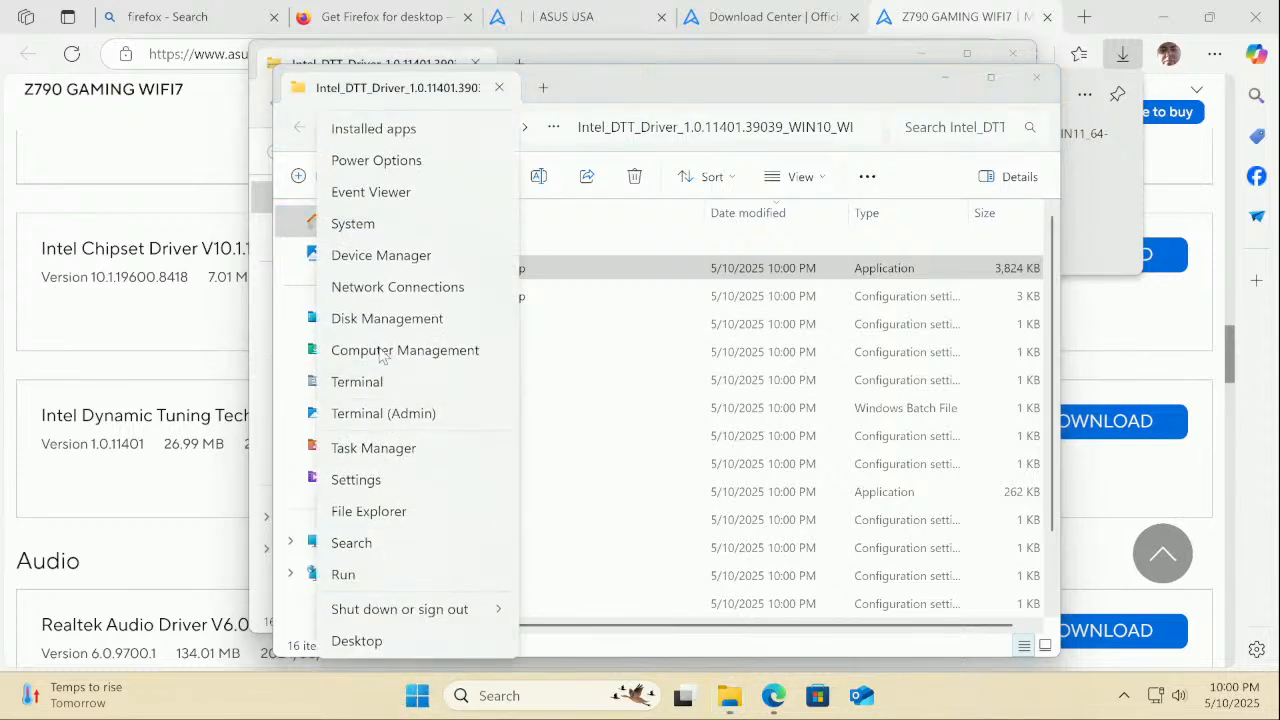
pyautogui.click(378, 255)
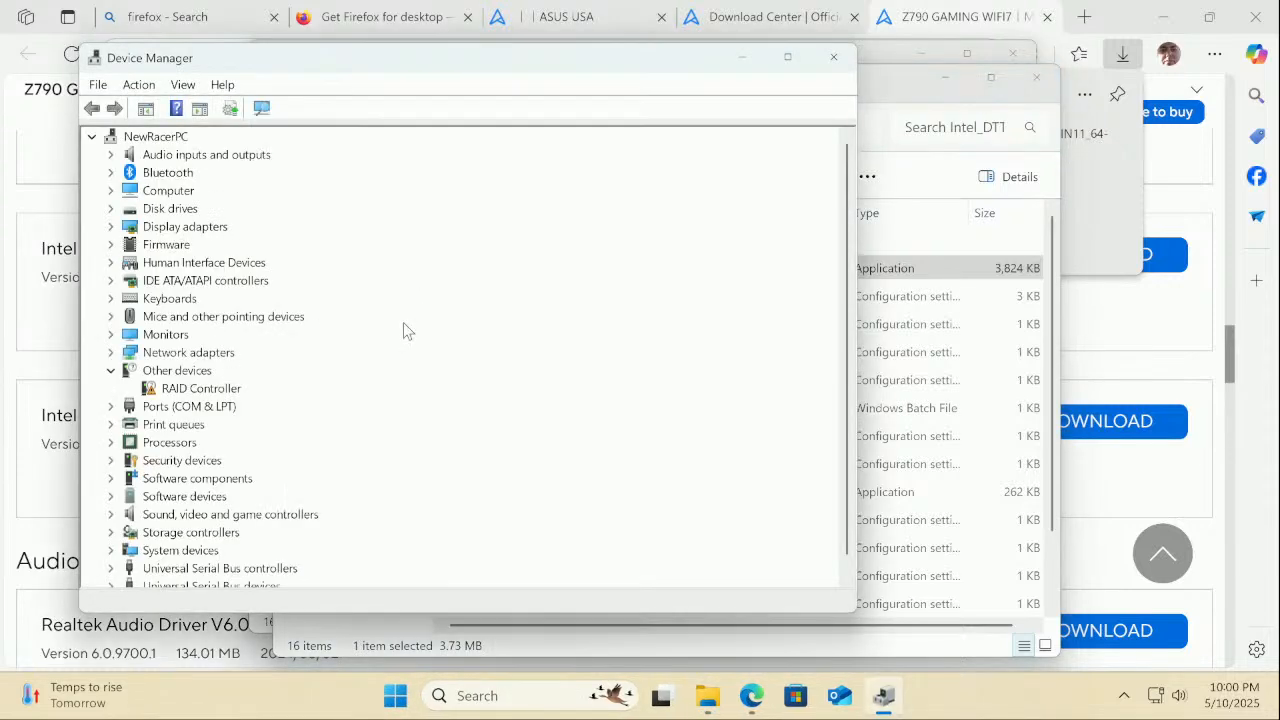
pyautogui.click(222, 391)
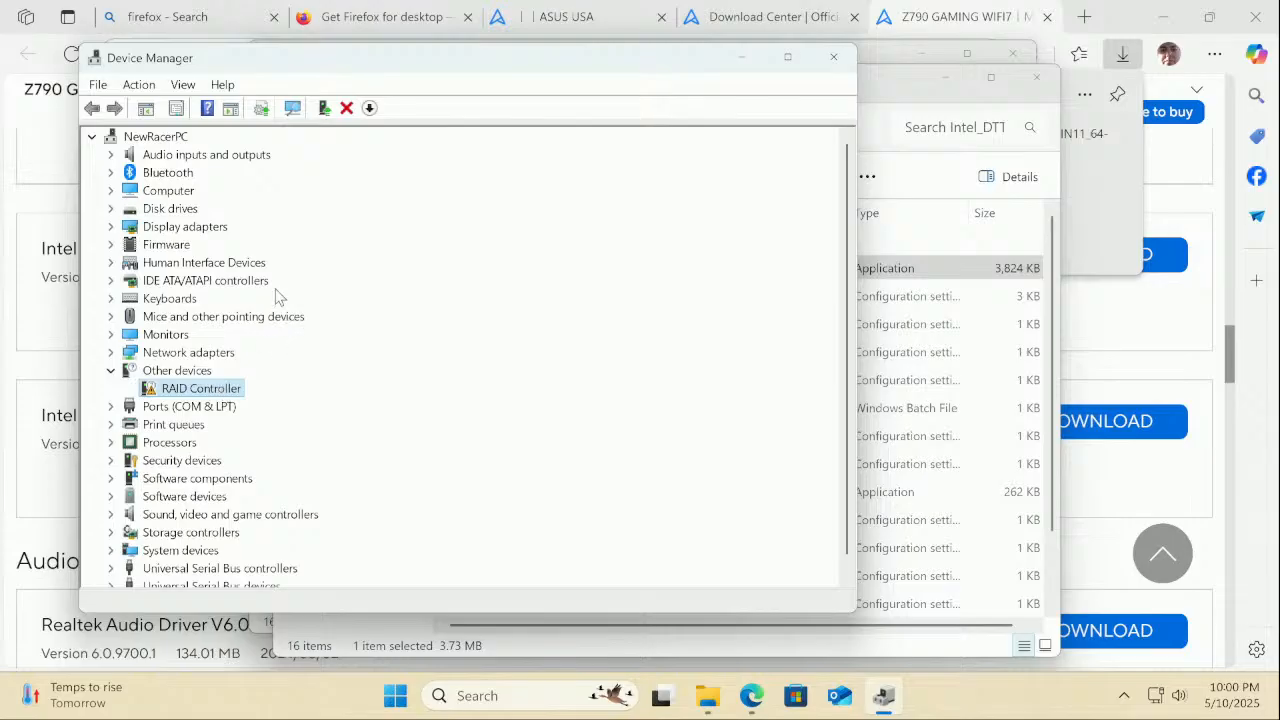
# Expand System devices and scroll through the listed Intel devices
pyautogui.scroll(-1, 278, 297)
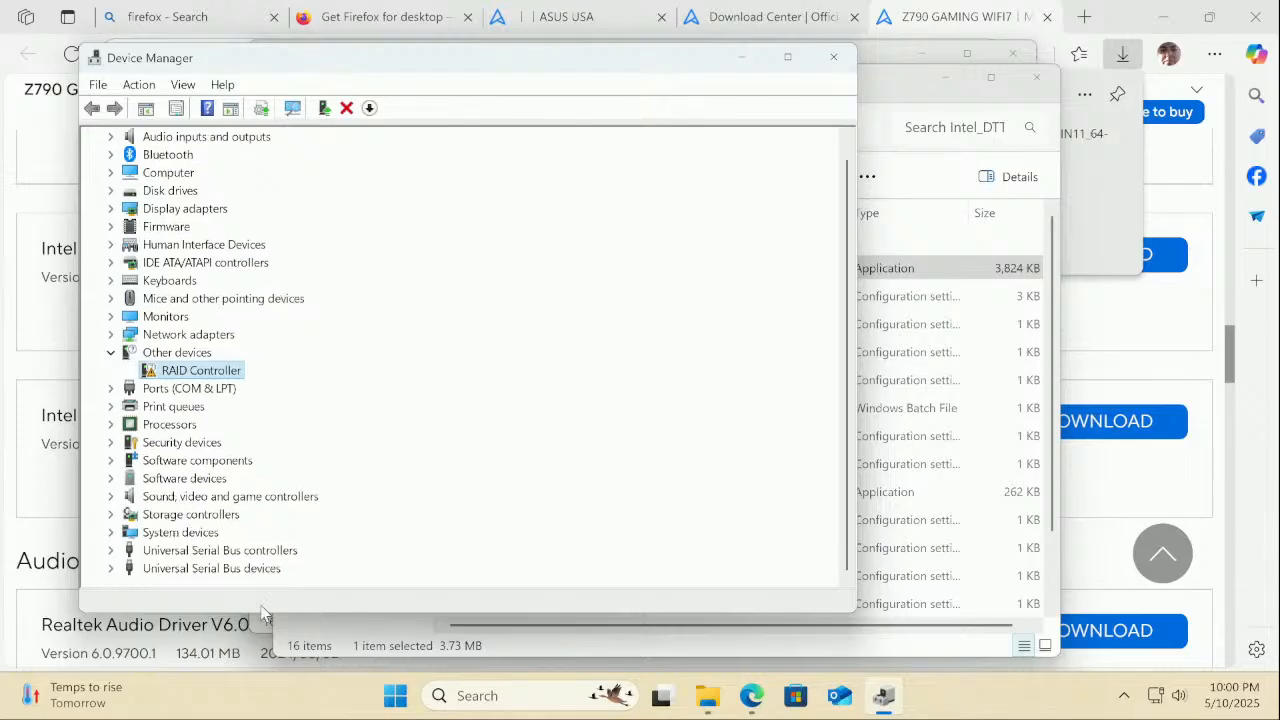
pyautogui.click(113, 536)
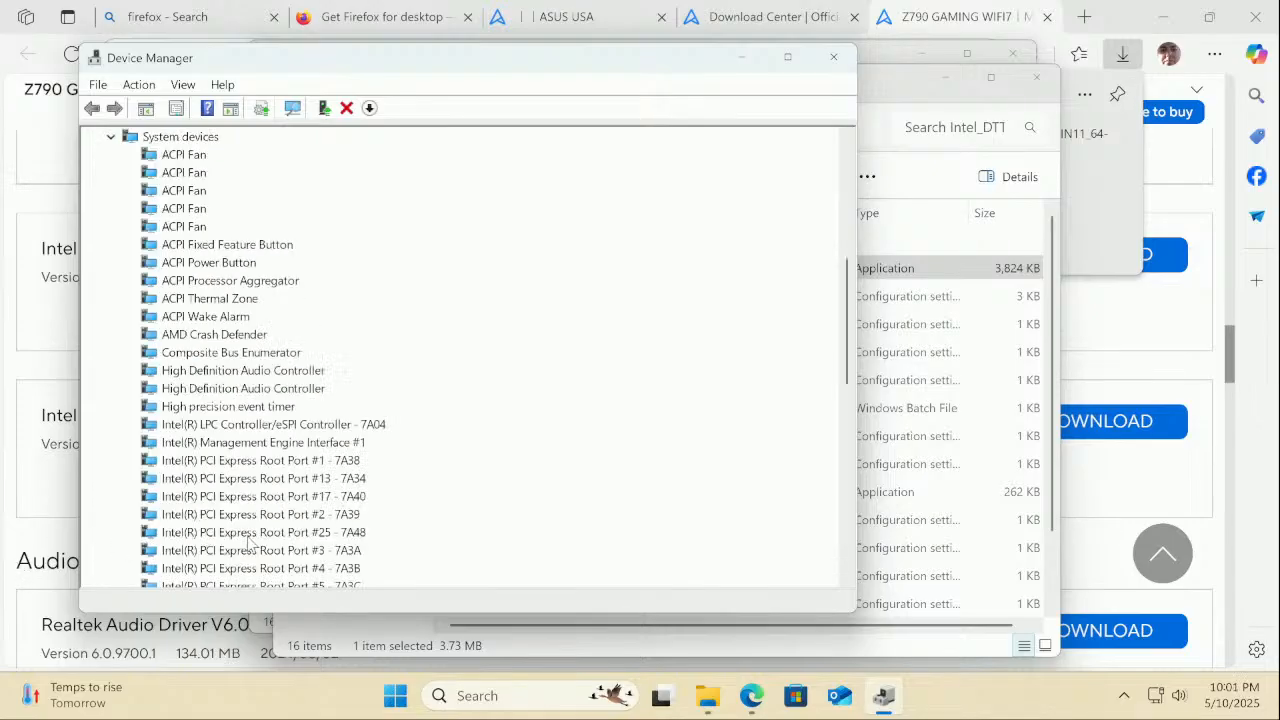
pyautogui.scroll(-5, 300, 490)
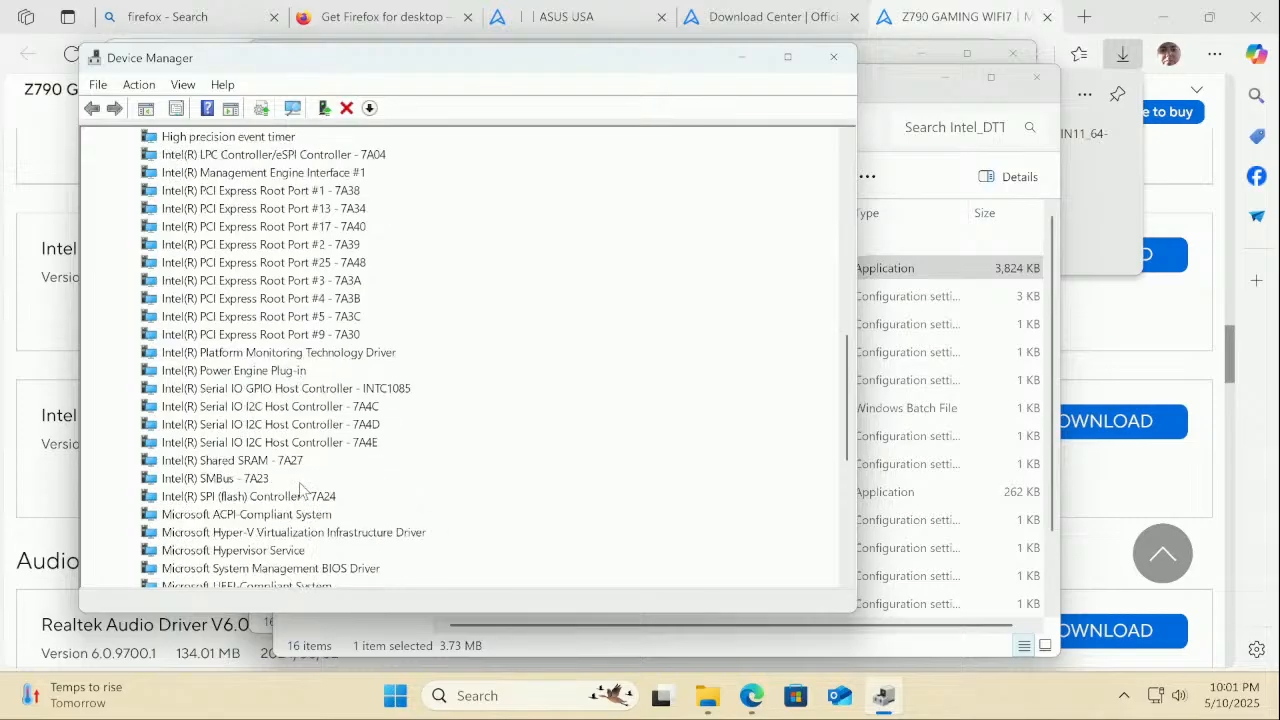
pyautogui.scroll(-3, 300, 488)
pyautogui.scroll(-4, 301, 485)
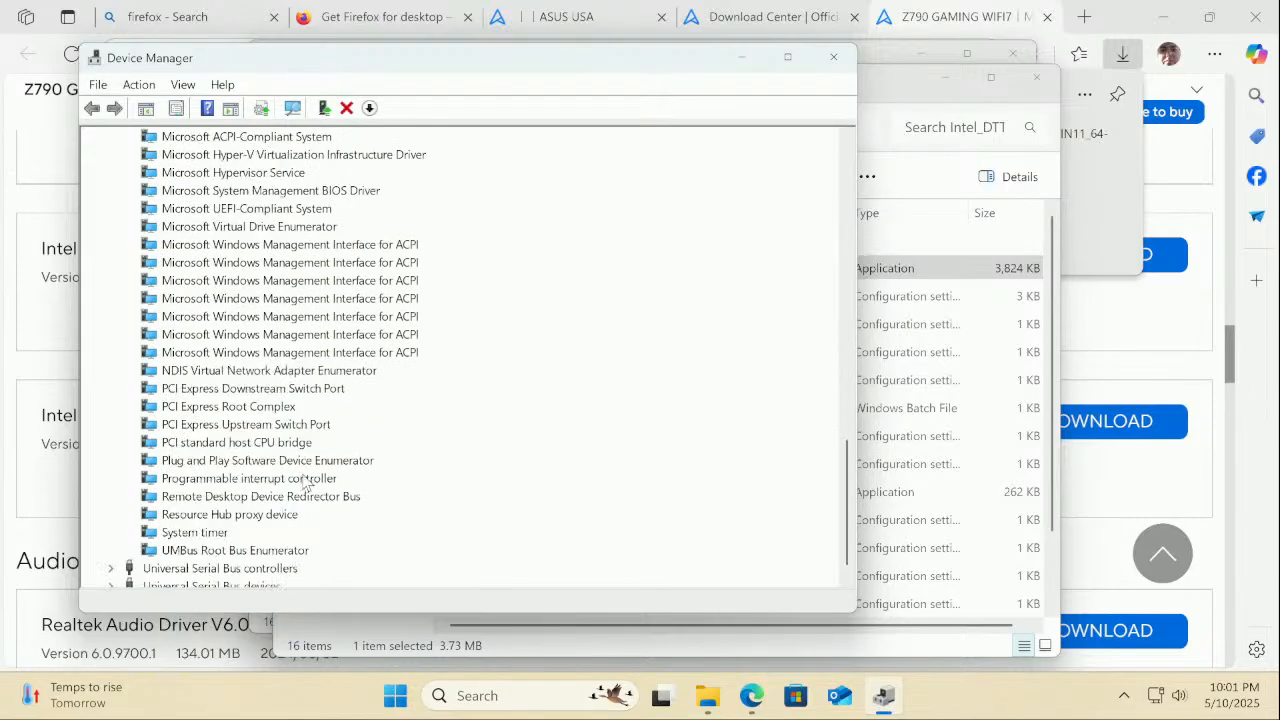
pyautogui.scroll(-1, 306, 484)
pyautogui.scroll(20, 305, 483)
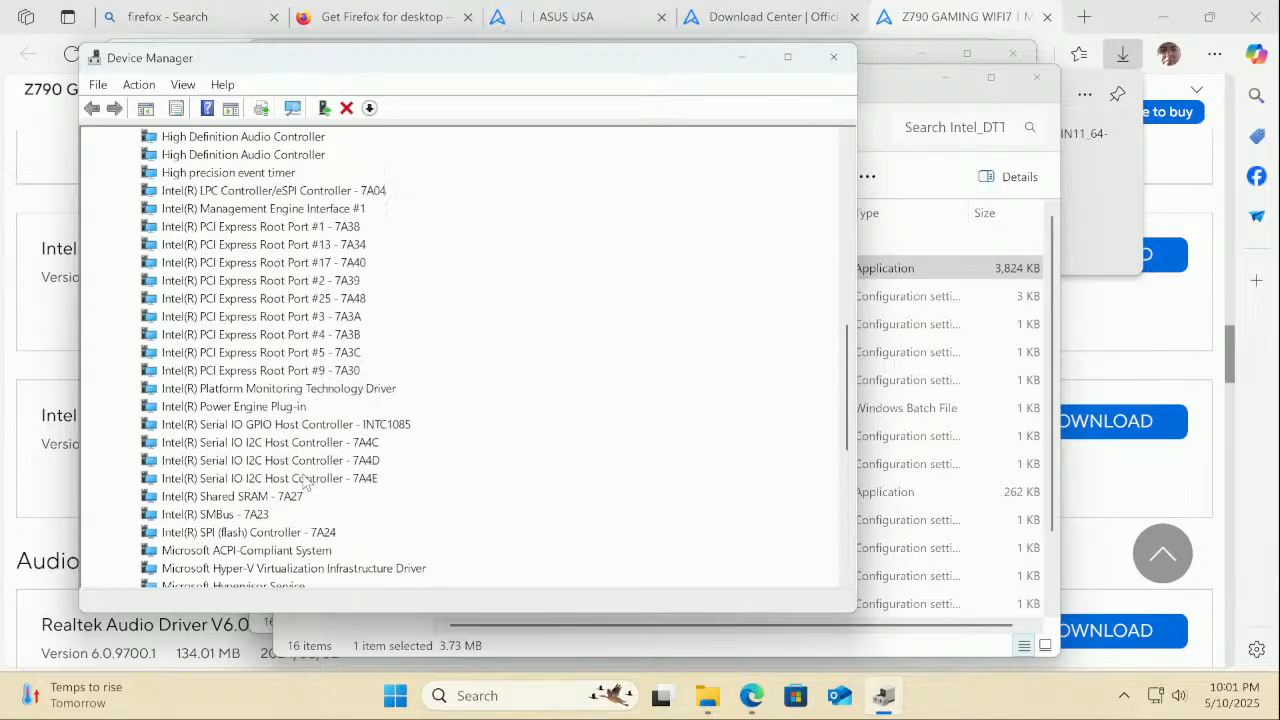
pyautogui.scroll(3, 305, 483)
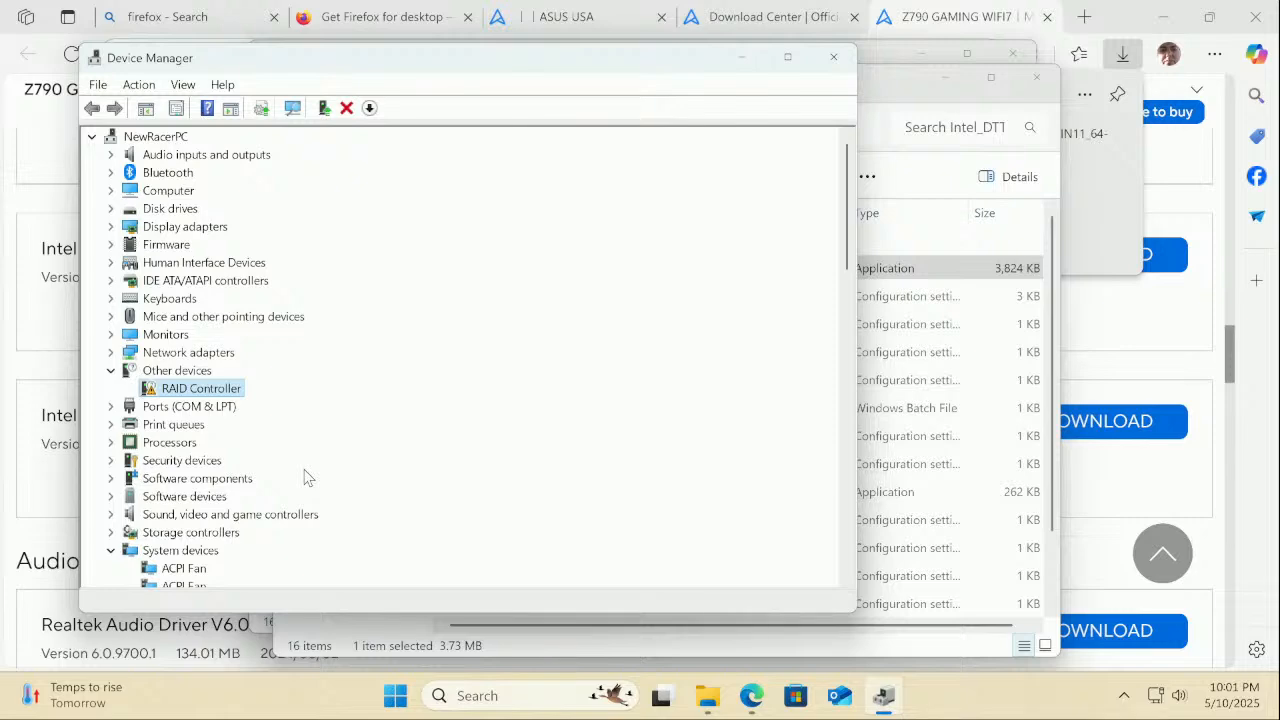
# Bring Edge forward and scroll the Z790 GAMING WIFI7 page back up to its product header
pyautogui.click(32, 494)
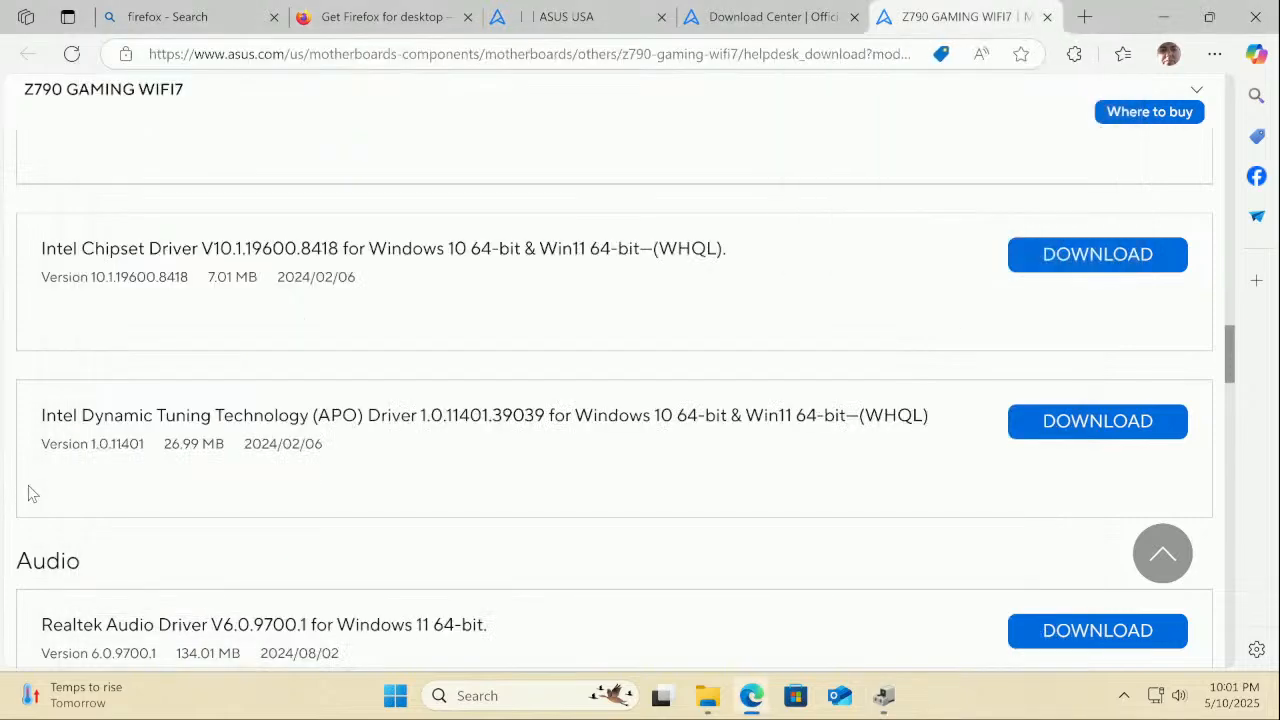
pyautogui.scroll(1, 33, 494)
pyautogui.scroll(9, 30, 492)
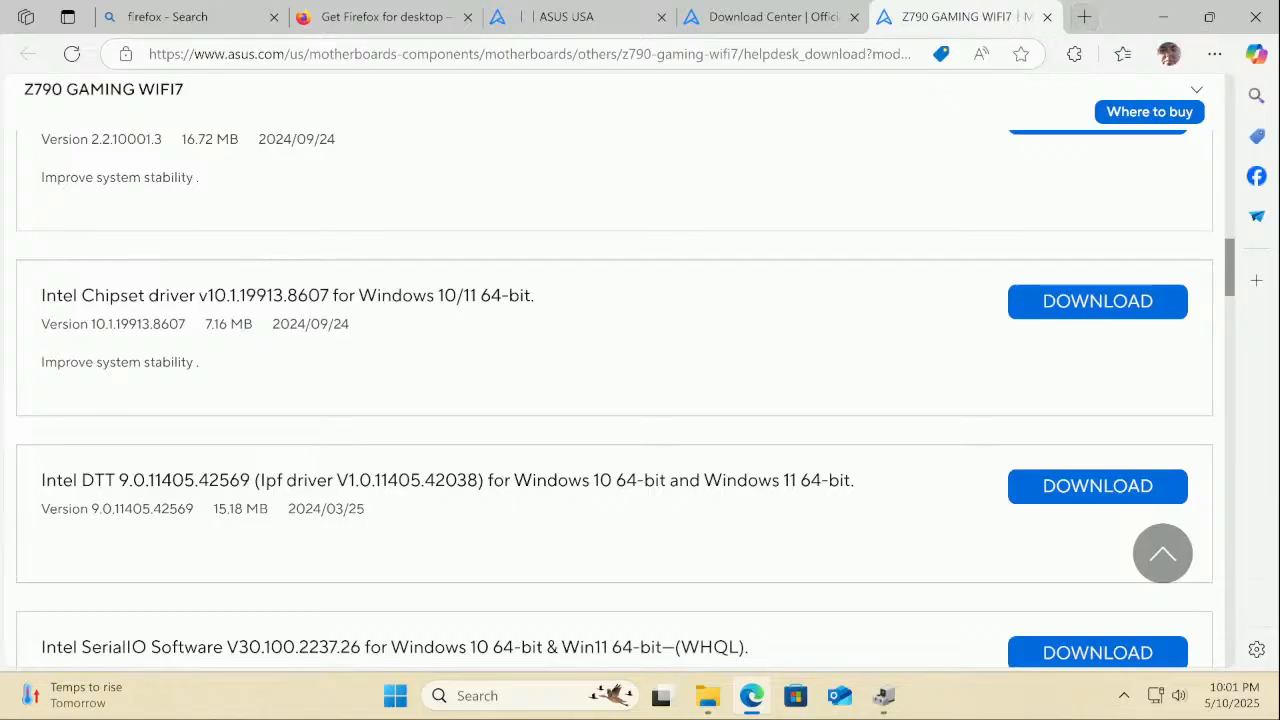
pyautogui.scroll(1, 505, 104)
pyautogui.scroll(15, 505, 104)
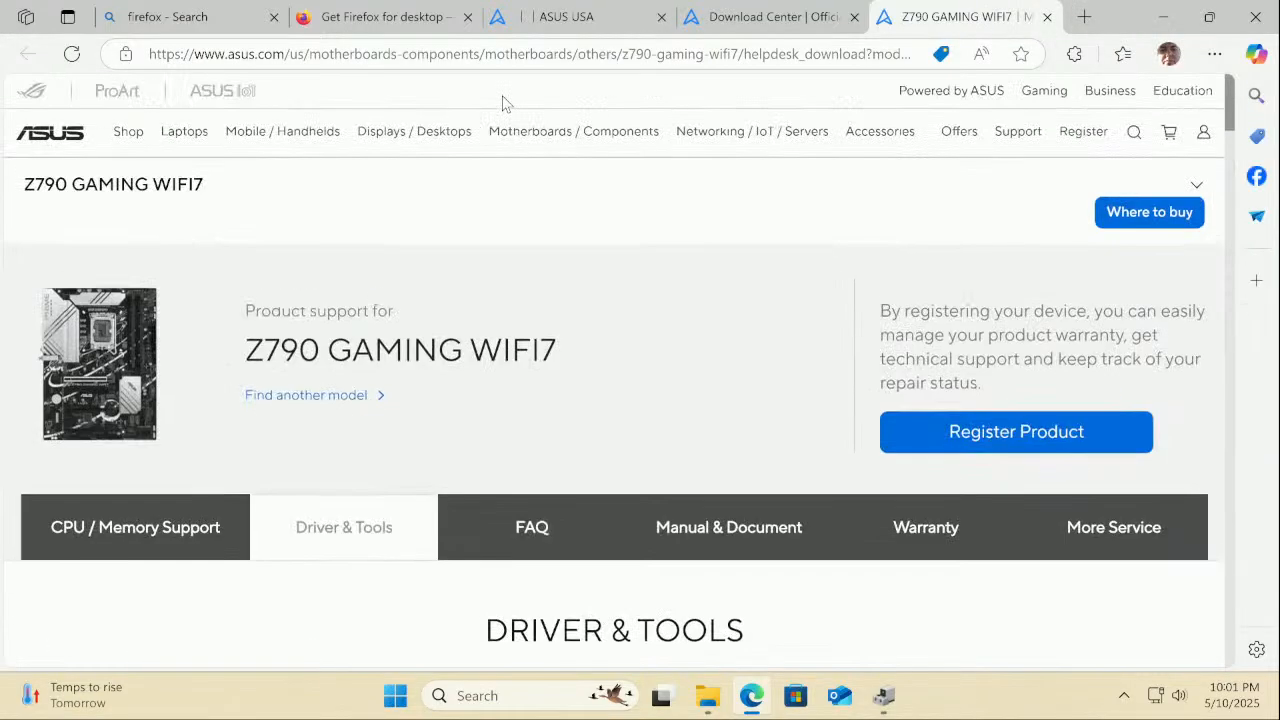
pyautogui.moveTo(503, 131)
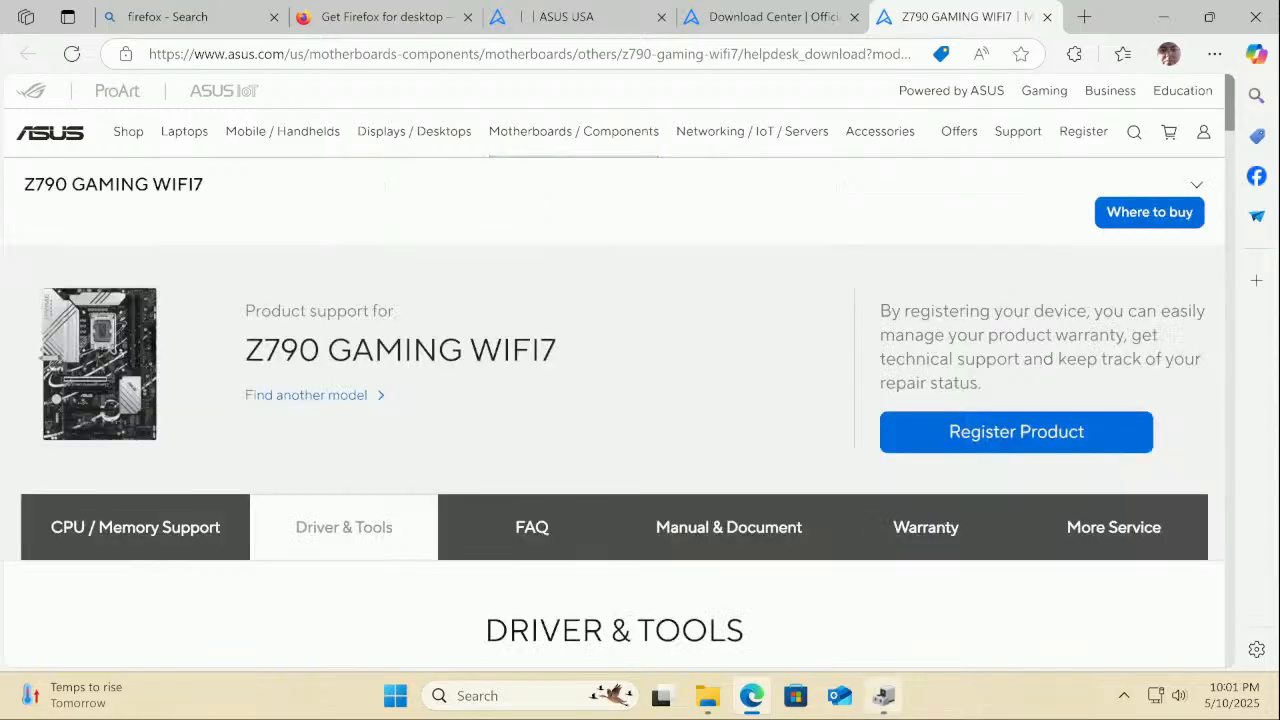
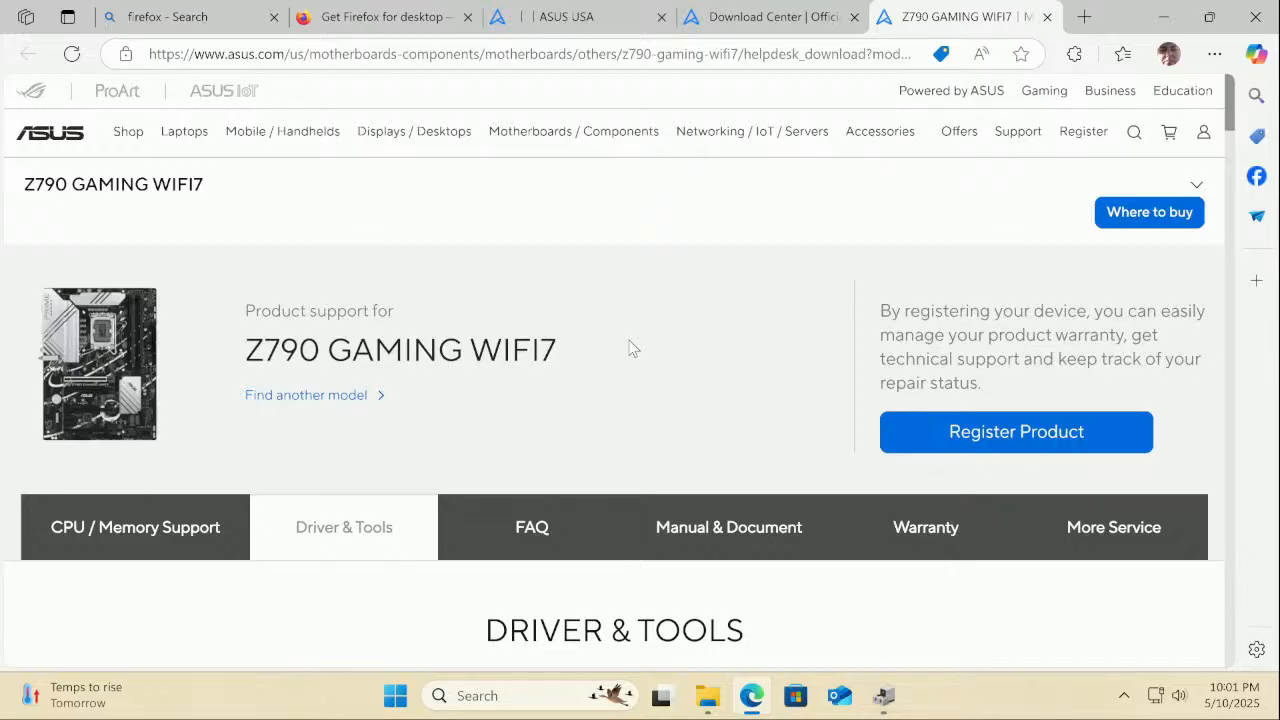
# Copy the 'Realtek LAN driver' name from the ASUS LAN section and open a new tab
pyautogui.scroll(-7, 630, 347)
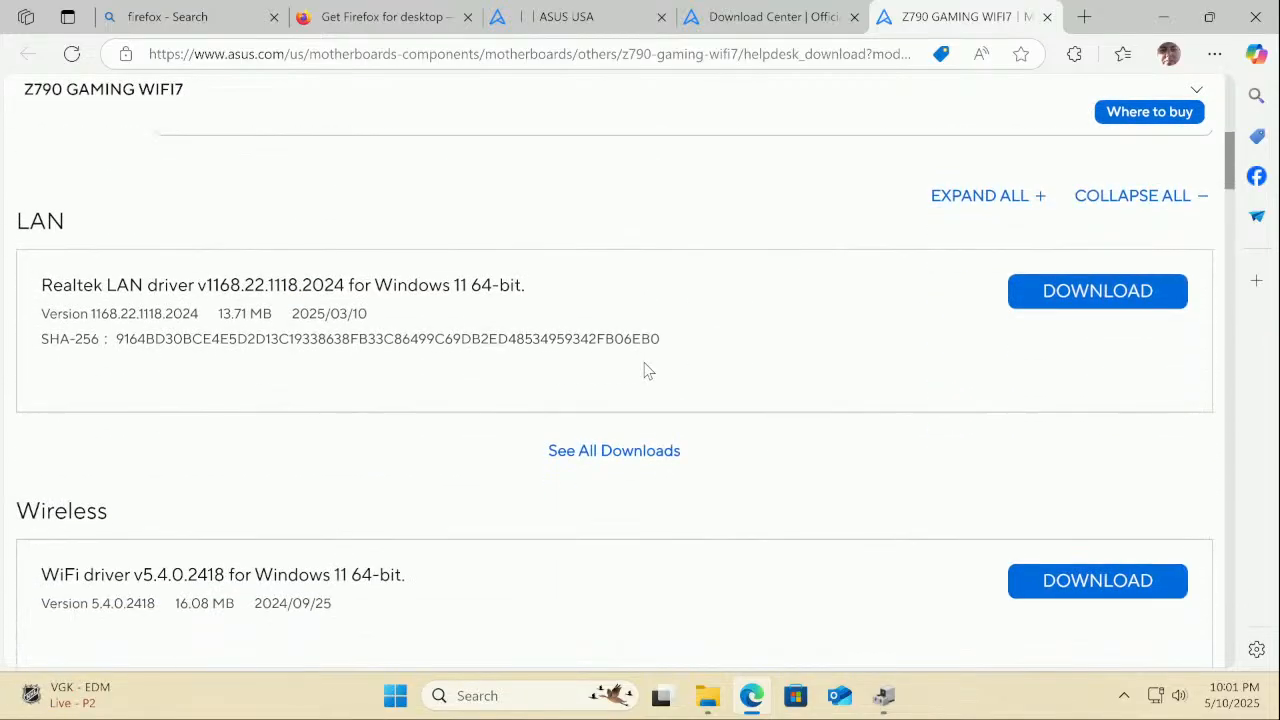
pyautogui.scroll(-1, 646, 370)
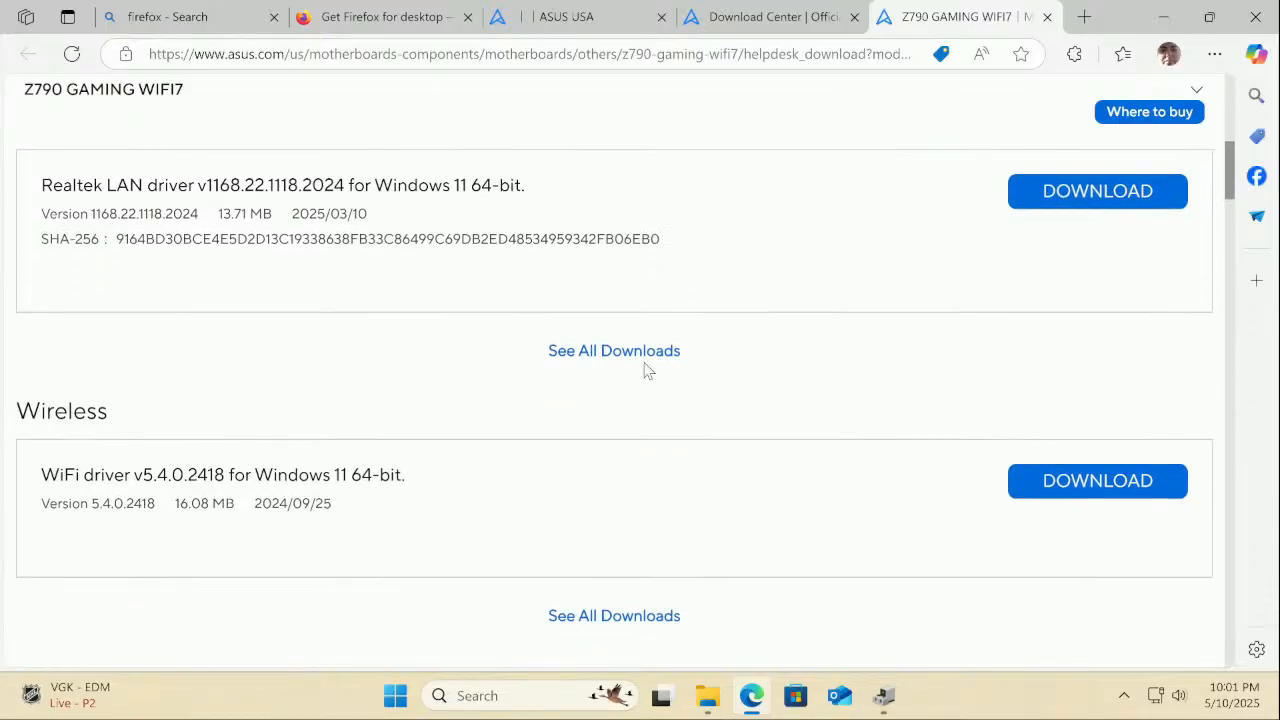
pyautogui.scroll(1, 646, 370)
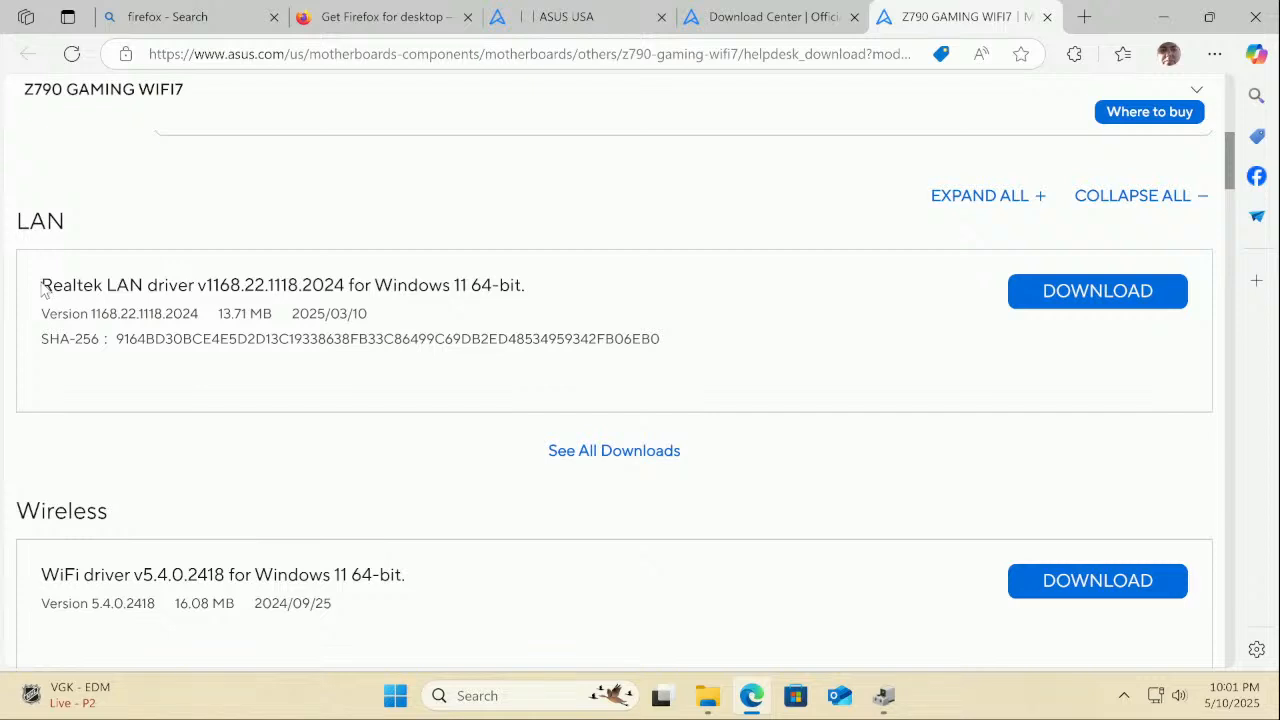
pyautogui.moveTo(42, 288); pyautogui.dragTo(190, 290)
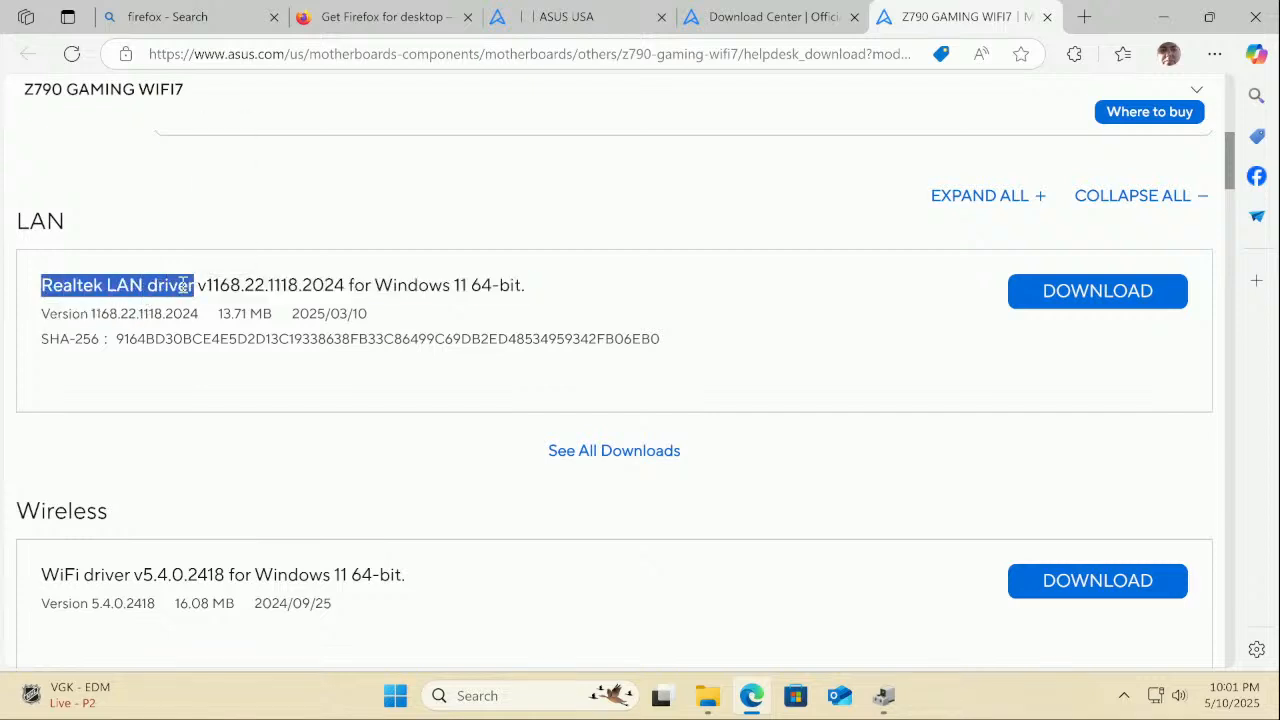
pyautogui.rightClick(182, 286)
pyautogui.click(212, 304)
pyautogui.click(1084, 17)
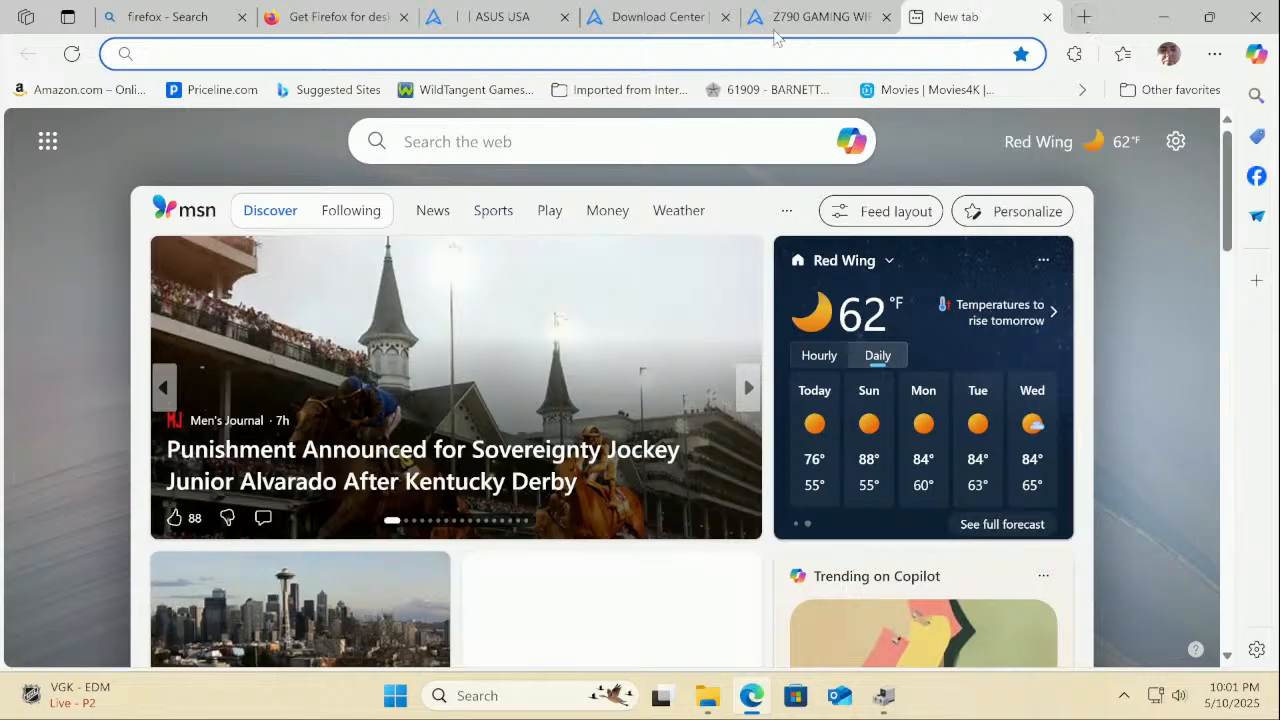
# Search 'realtek lan driver windows 11' from the address bar and look through the results
pyautogui.click(645, 56)
pyautogui.rightClick(645, 56)
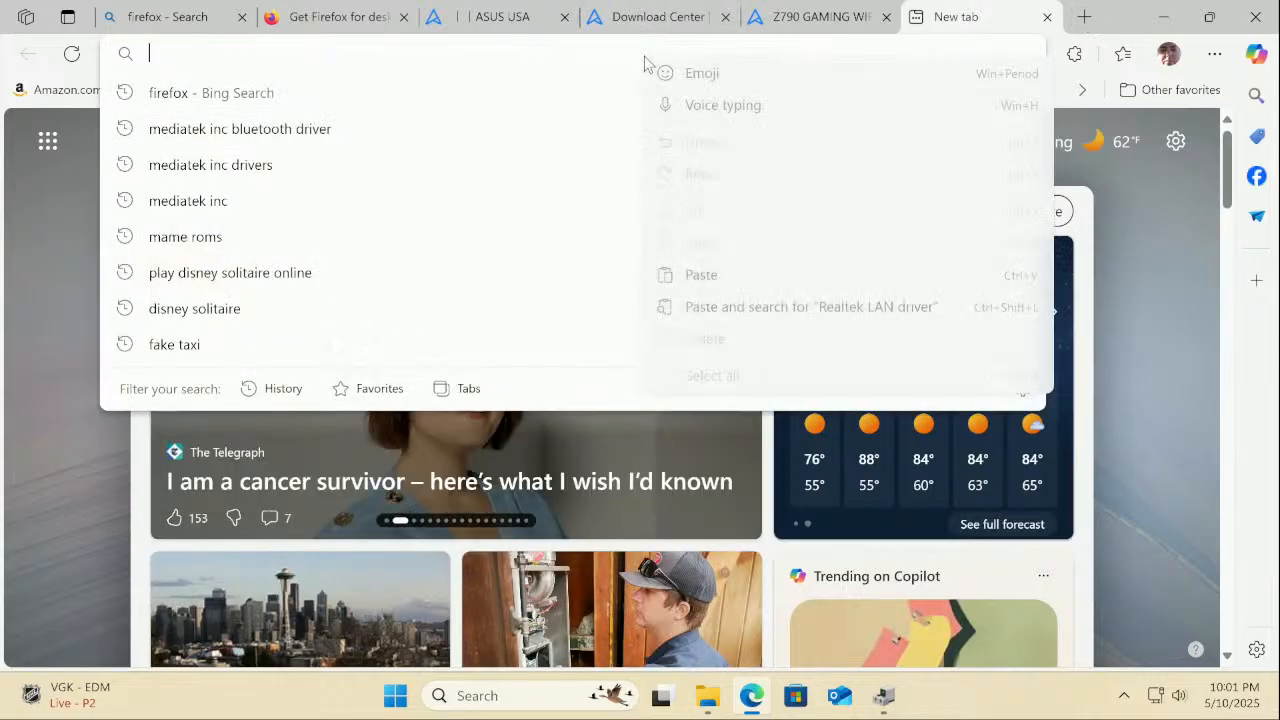
pyautogui.click(701, 275)
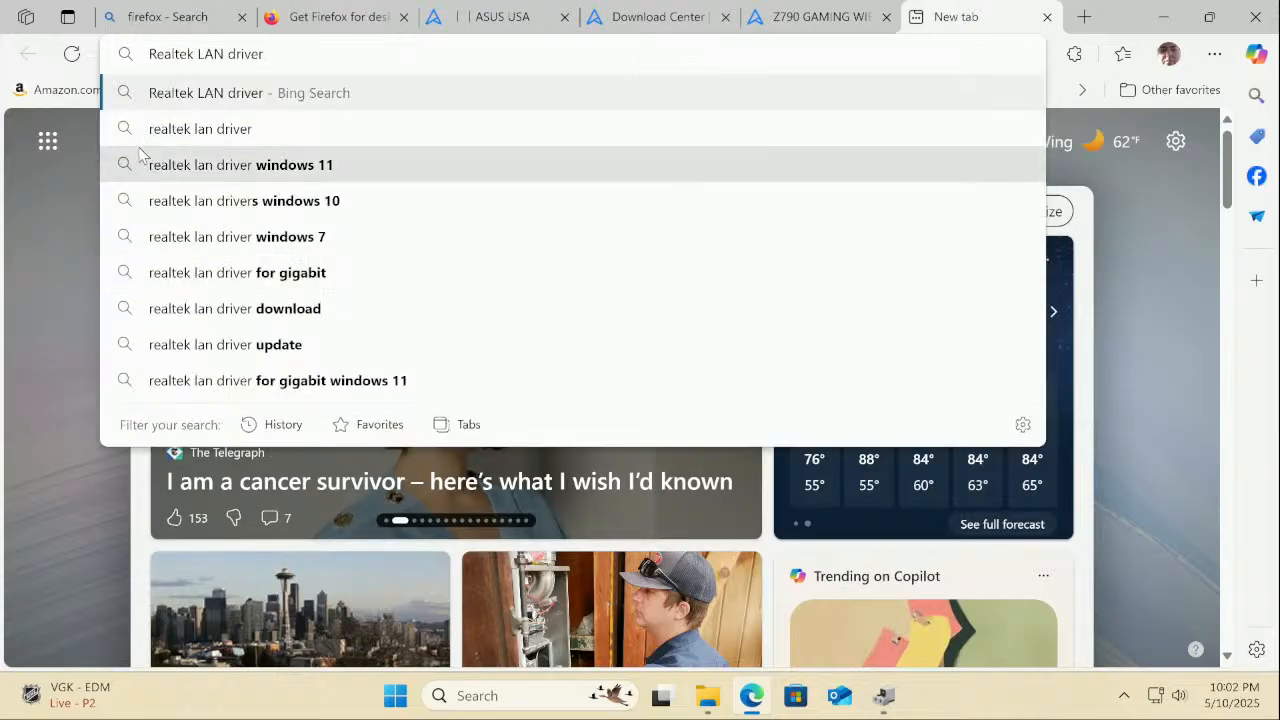
pyautogui.click(182, 165)
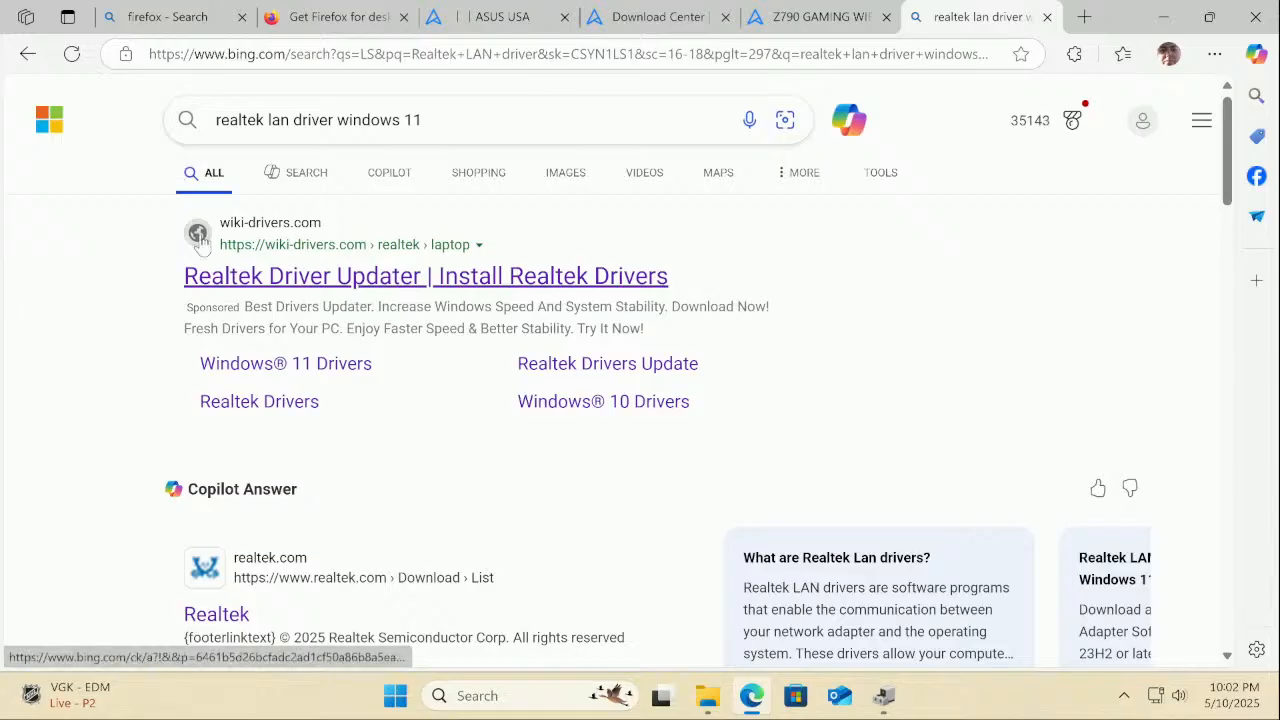
pyautogui.scroll(-10, 451, 303)
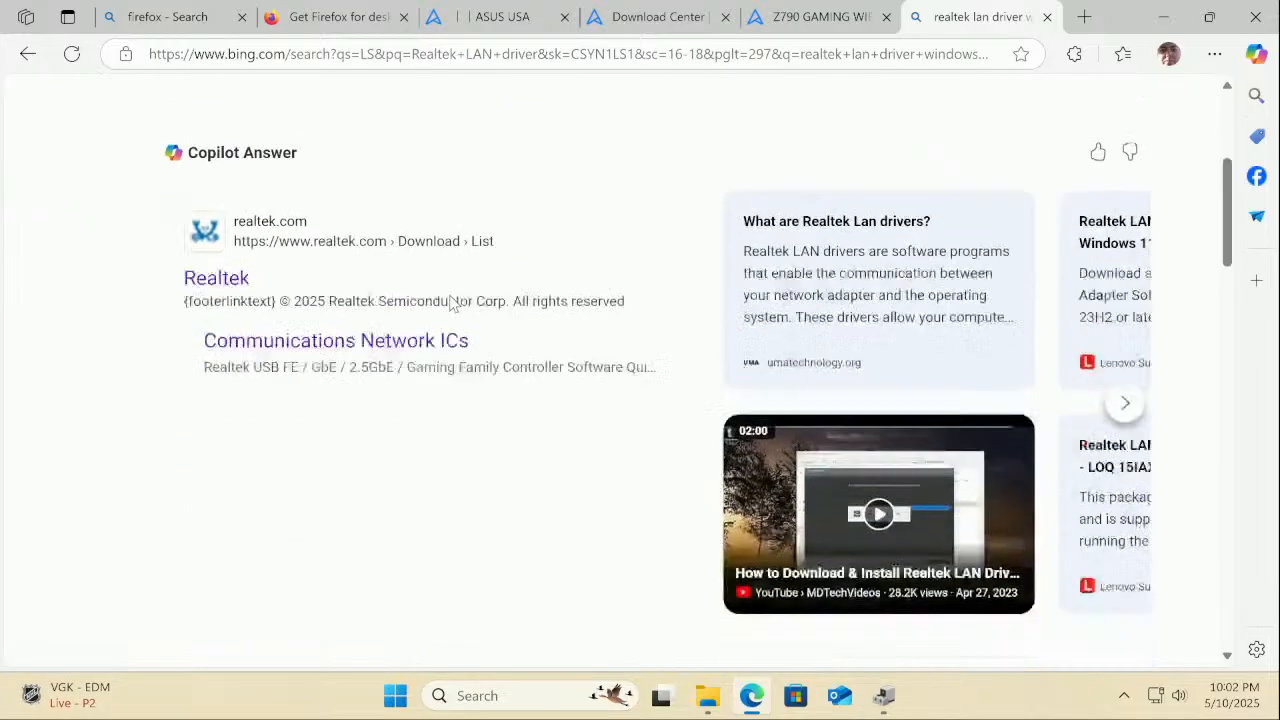
pyautogui.scroll(-10, 451, 303)
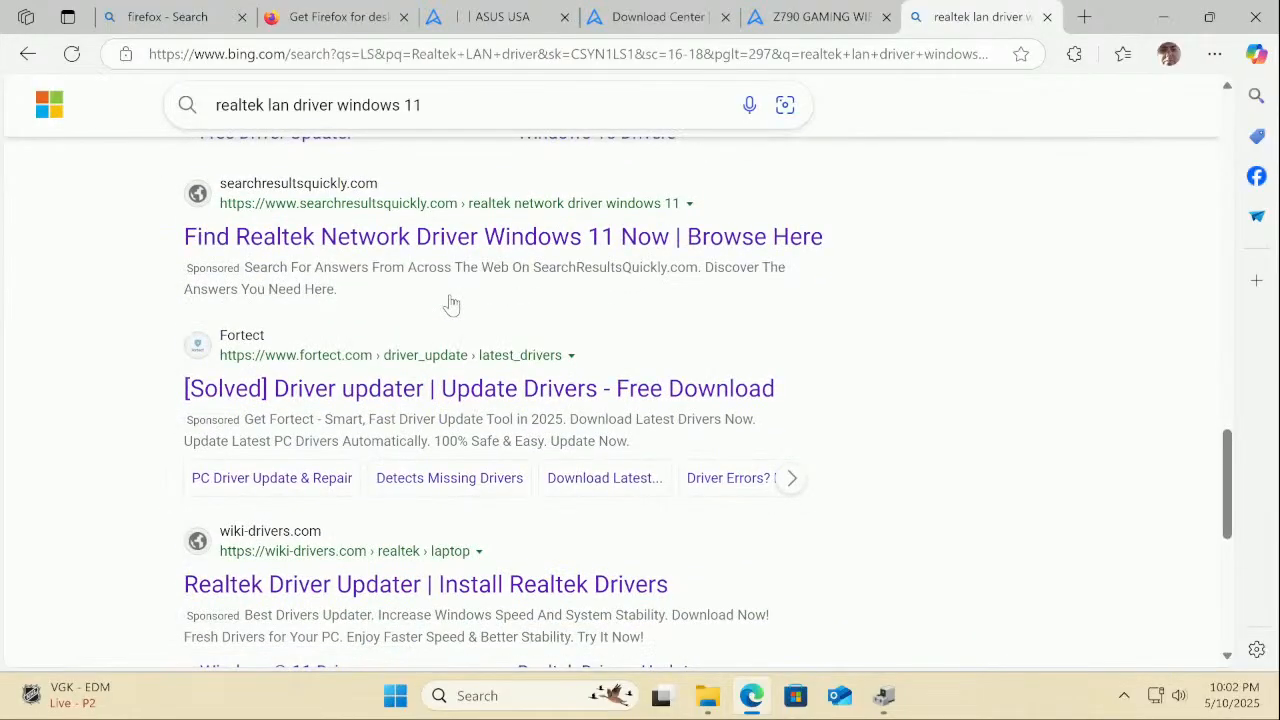
pyautogui.scroll(-3, 451, 303)
pyautogui.scroll(-3, 451, 303)
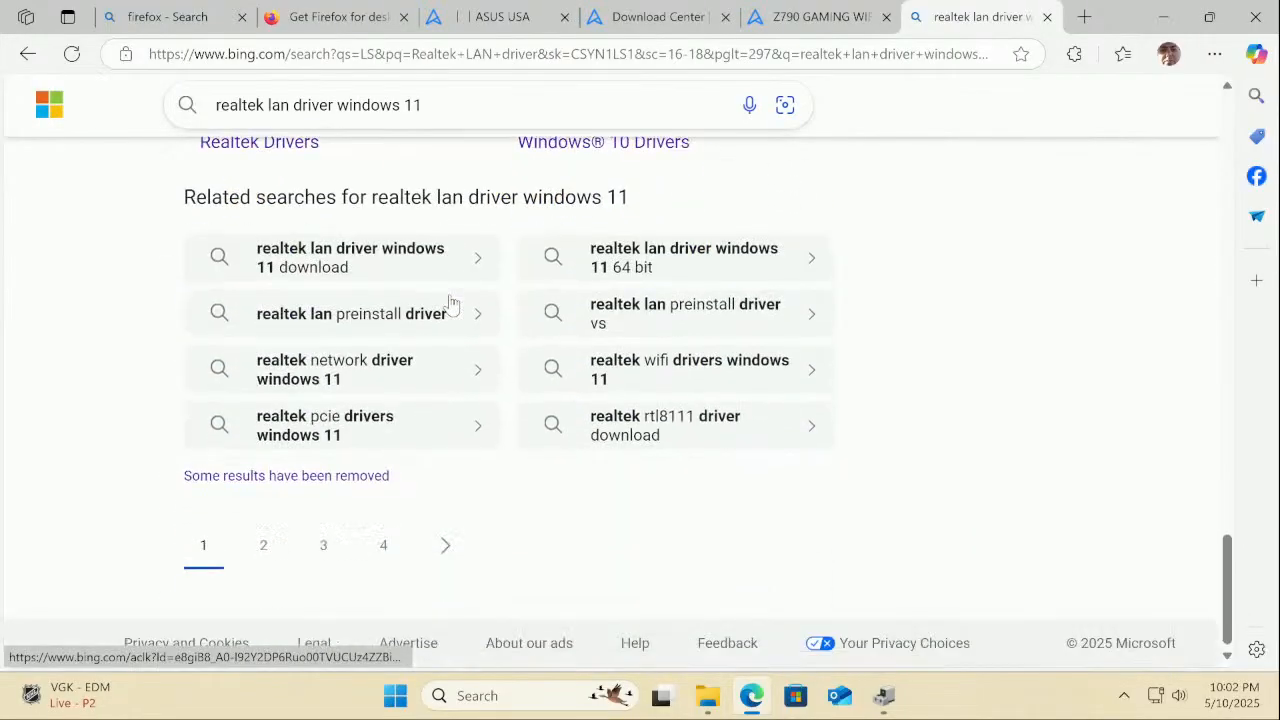
pyautogui.scroll(6, 451, 303)
pyautogui.scroll(10, 451, 303)
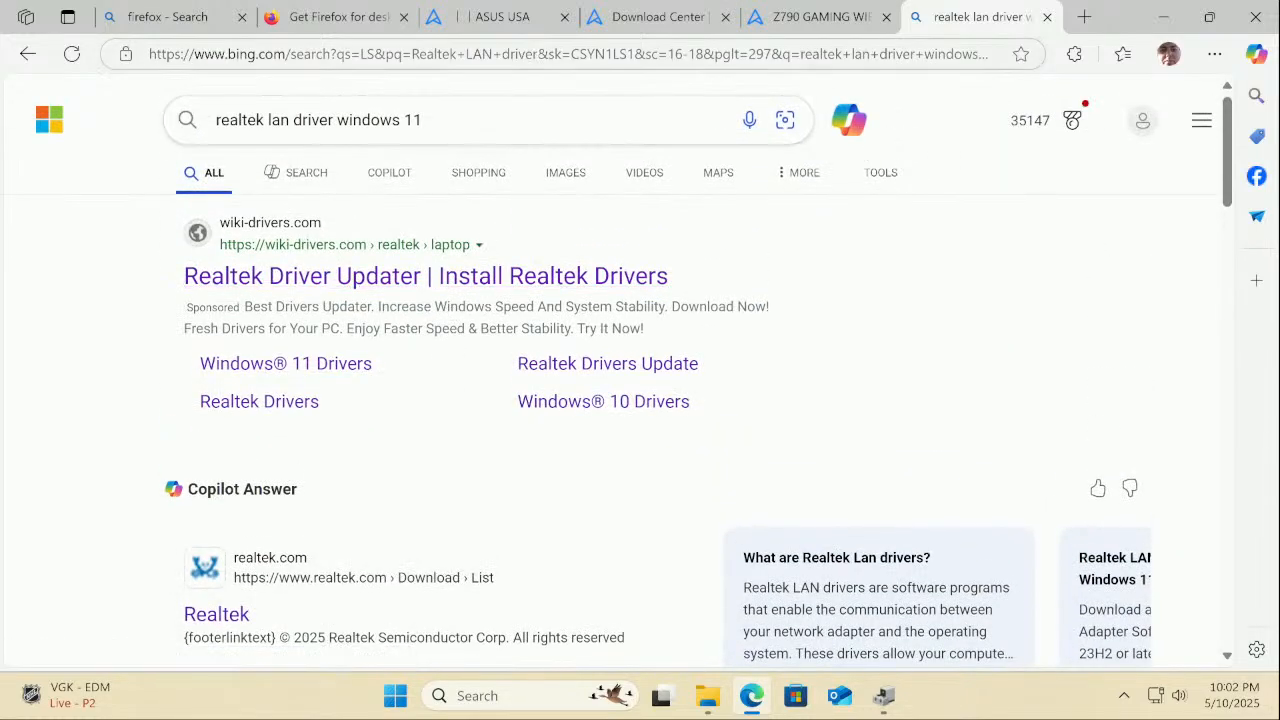
# Repeat the search on google.com and open Realtek's PCI GBE Ethernet Family Controller Software page
pyautogui.click(538, 53)
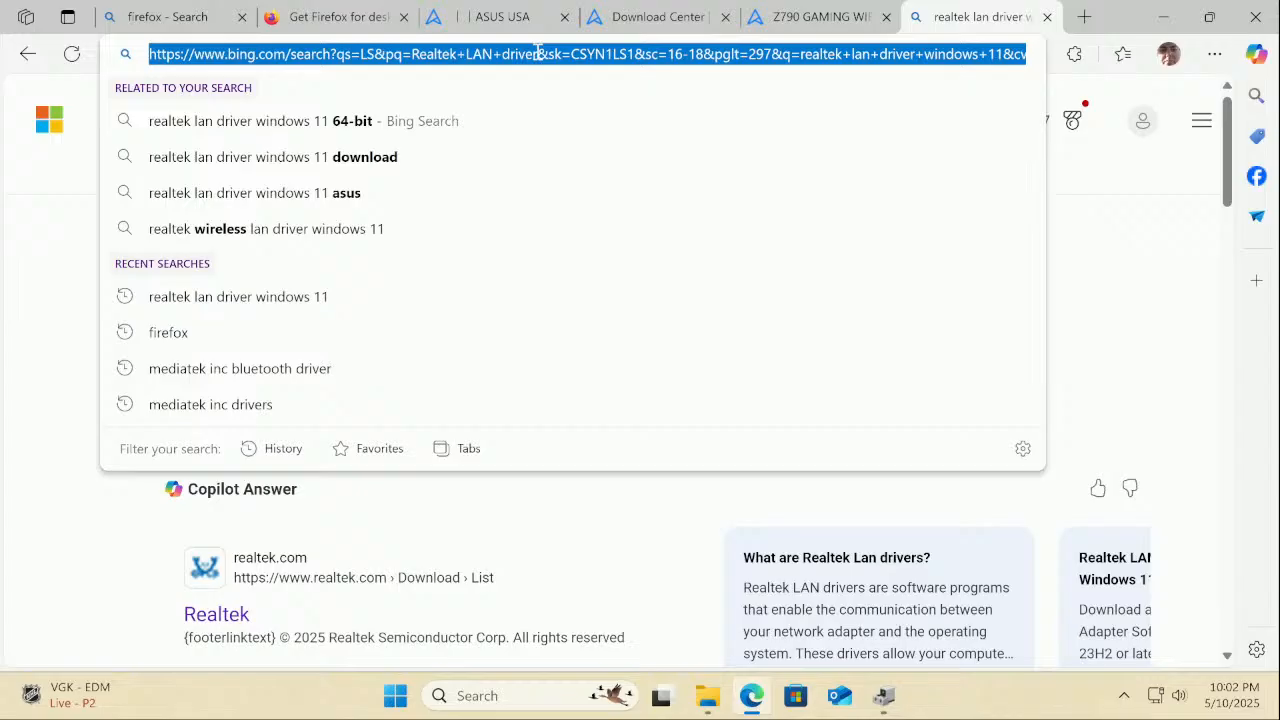
pyautogui.write('goo')
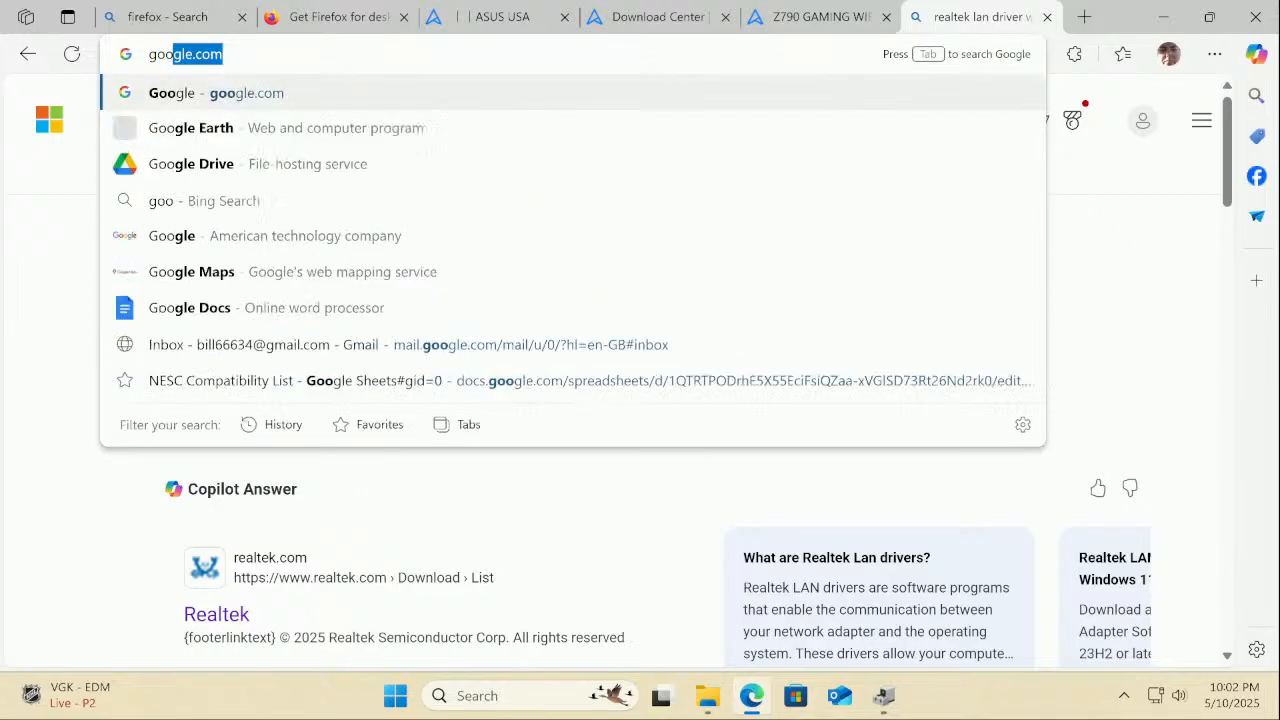
pyautogui.write('gle')
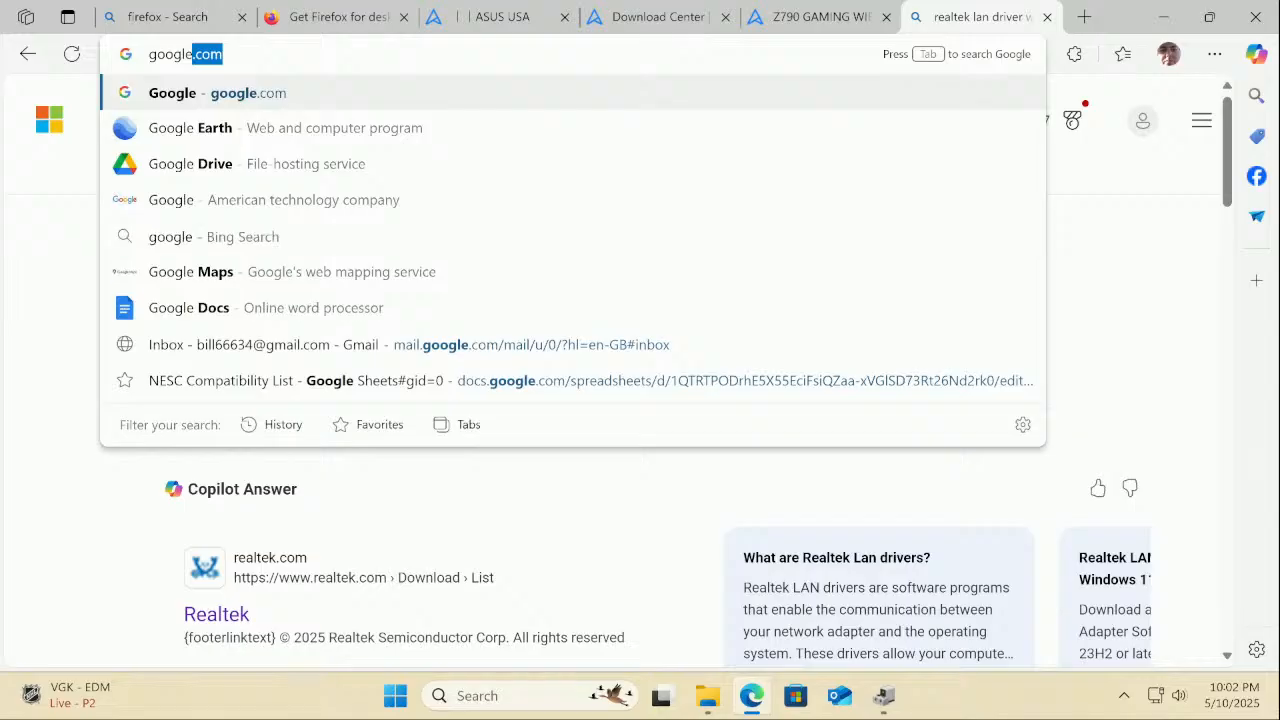
pyautogui.press('Return')
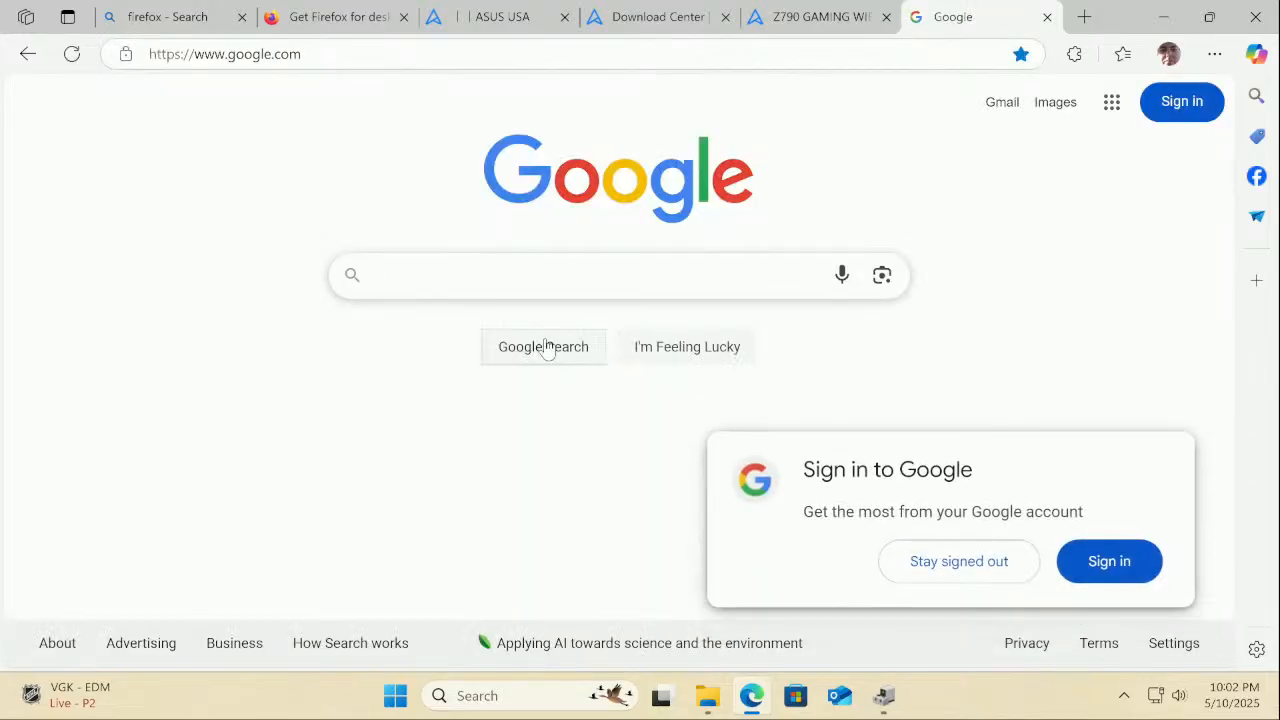
pyautogui.rightClick(533, 285)
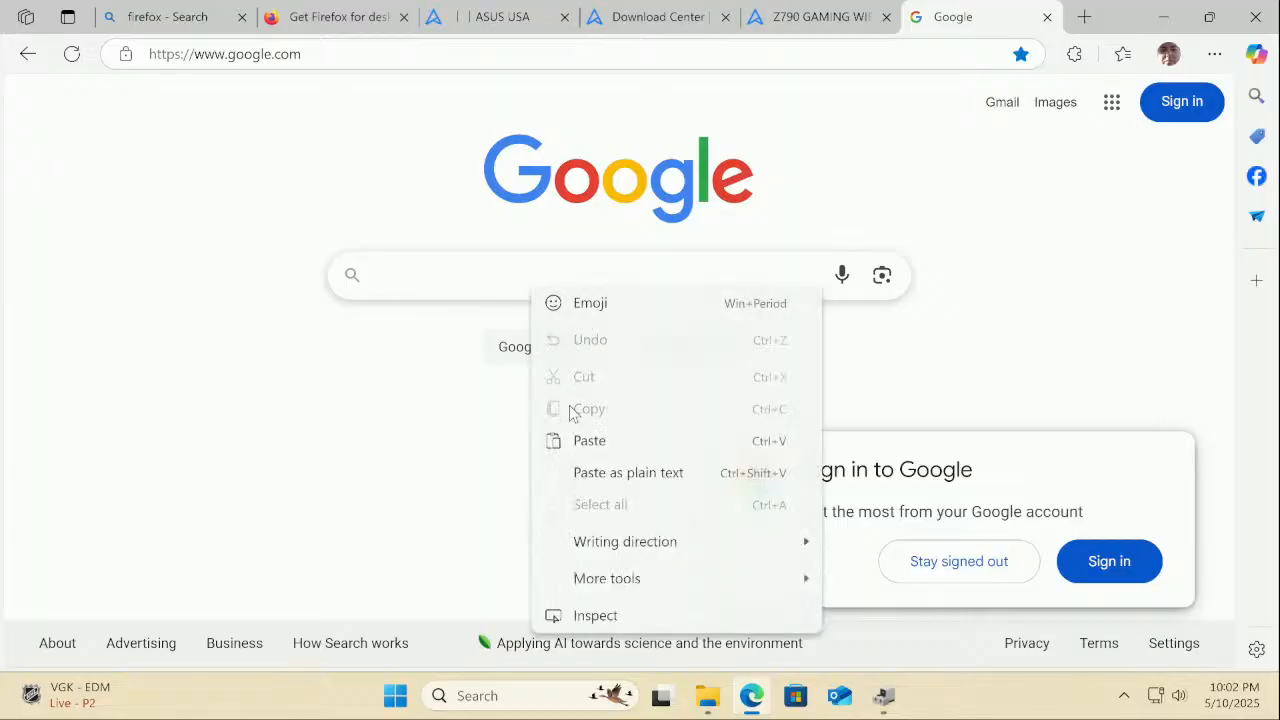
pyautogui.click(588, 448)
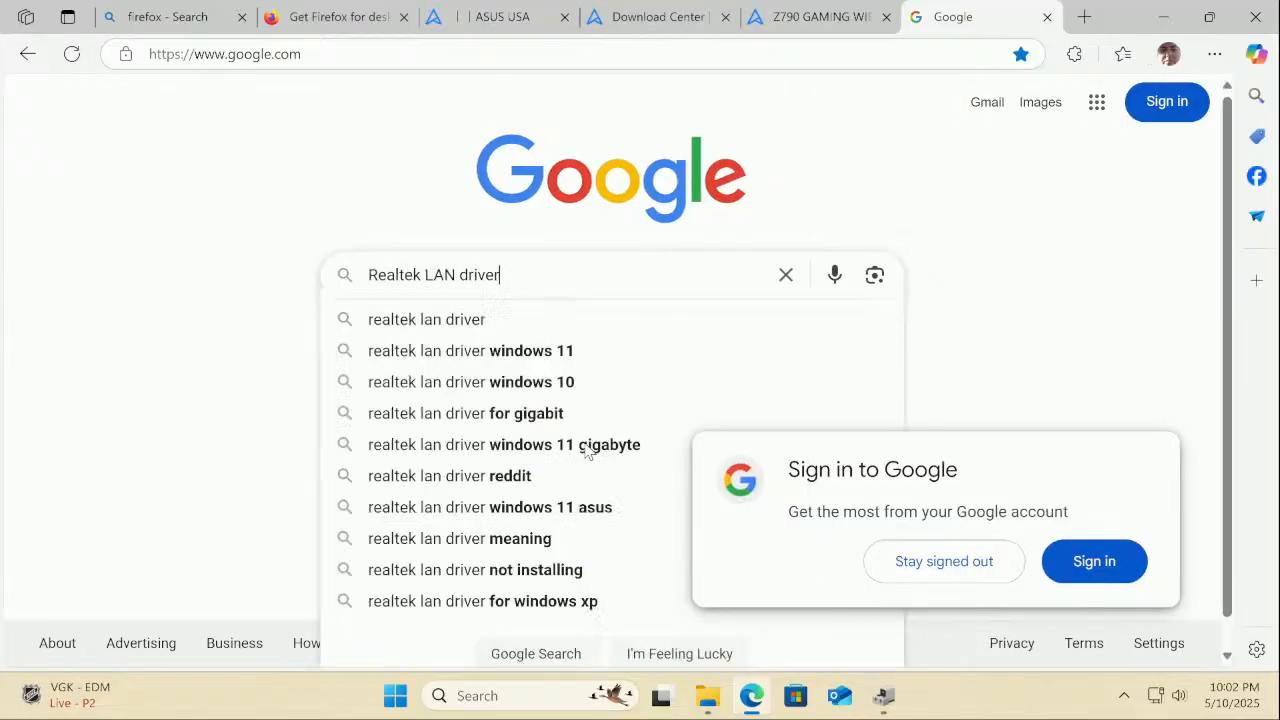
pyautogui.click(551, 356)
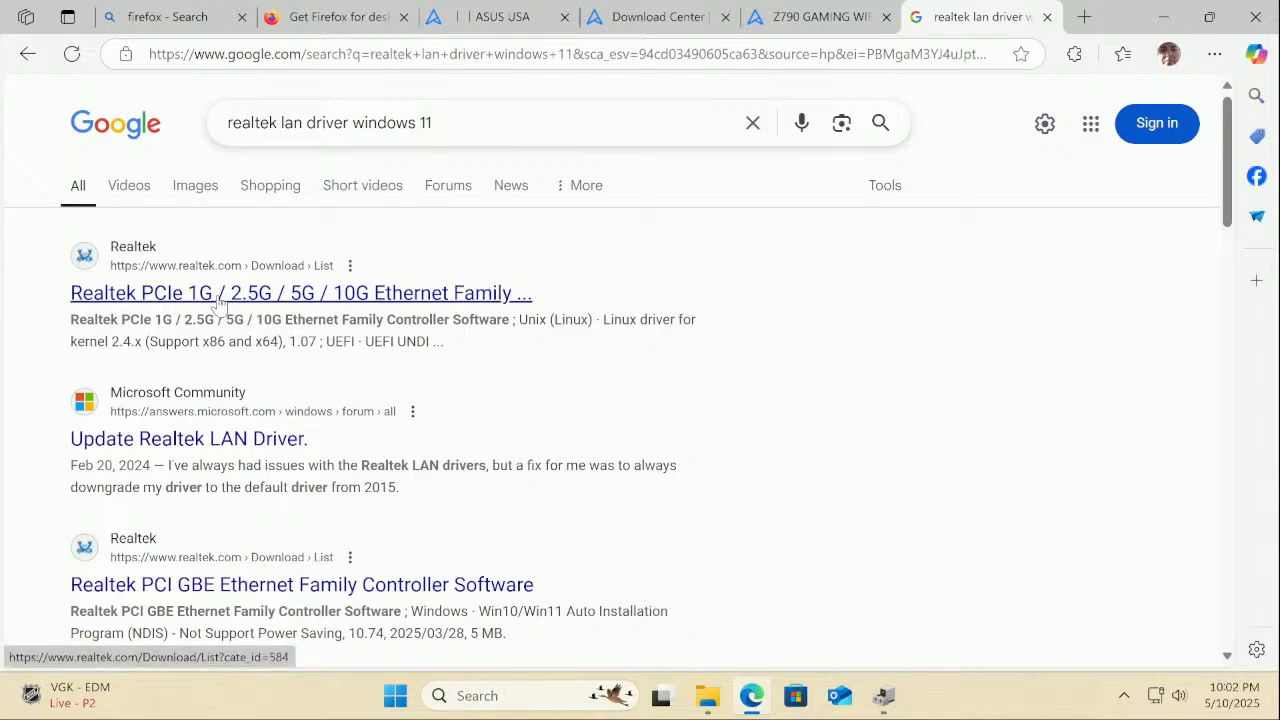
pyautogui.scroll(-1, 220, 303)
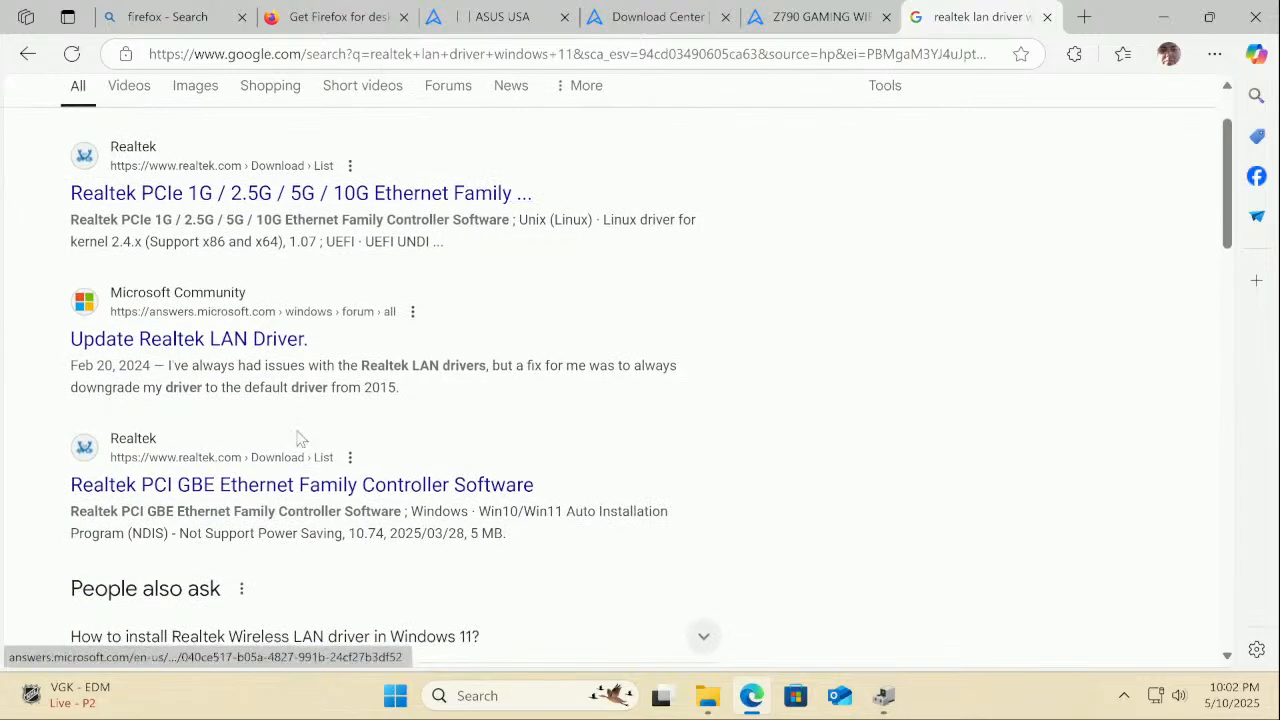
pyautogui.click(385, 492)
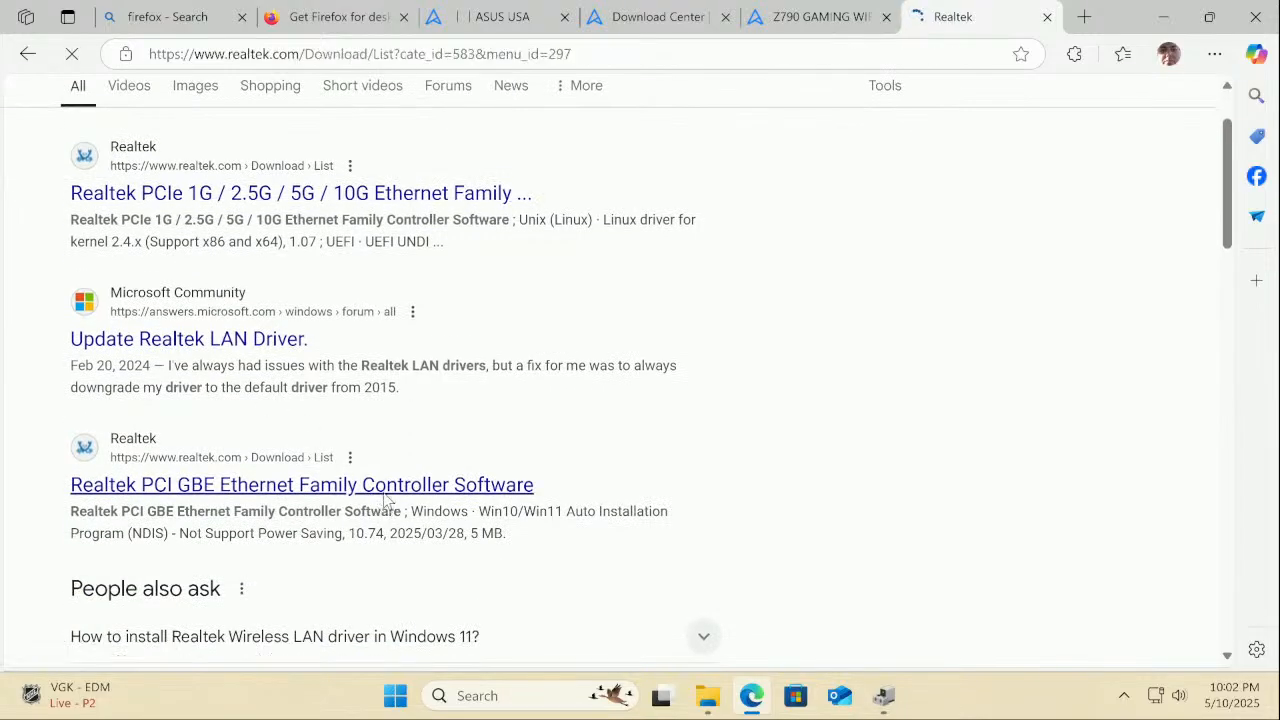
# Confirm Network adapters lists a Realtek PCIe GbE Family Controller, then return to Realtek's driver page
pyautogui.click(885, 705)
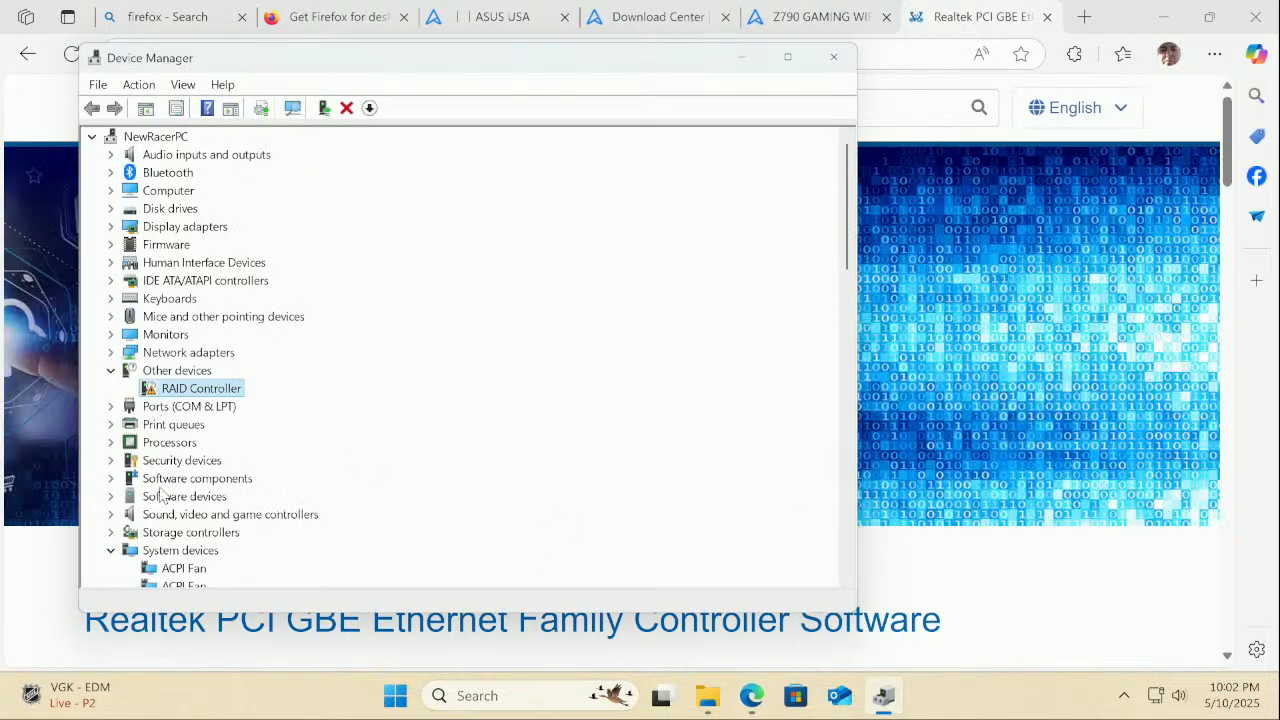
pyautogui.click(111, 371)
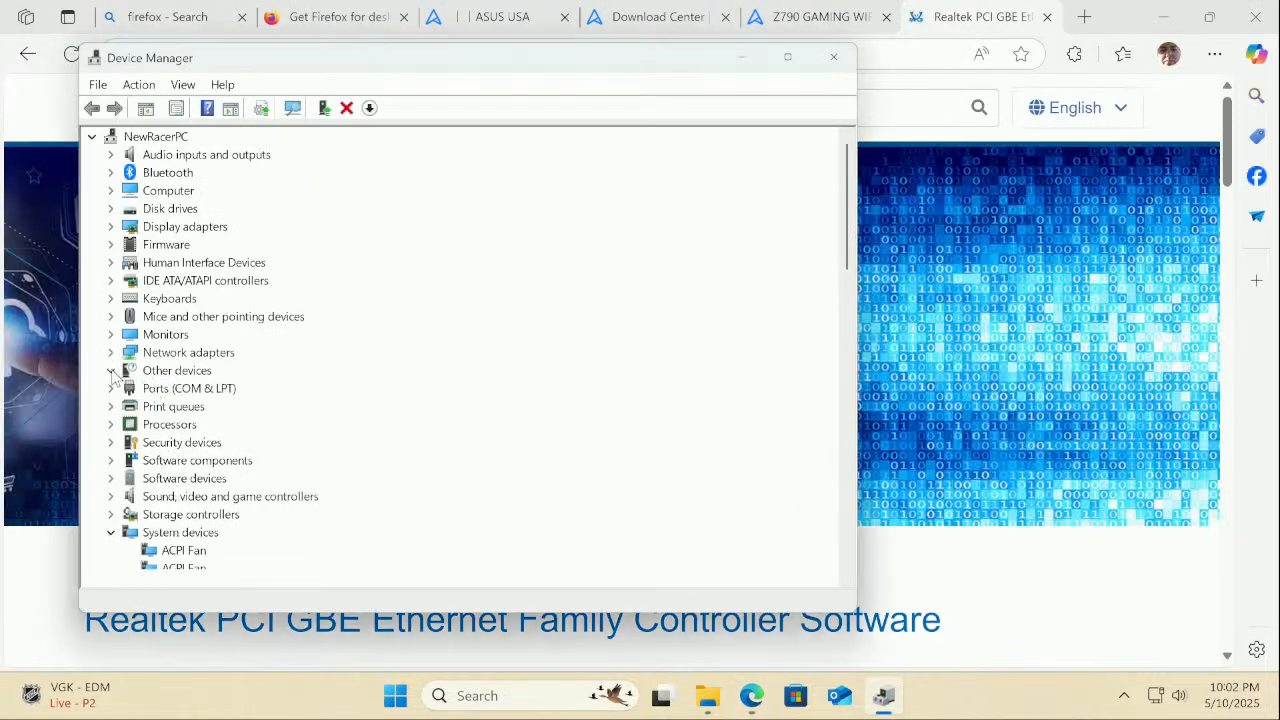
pyautogui.scroll(-3, 111, 371)
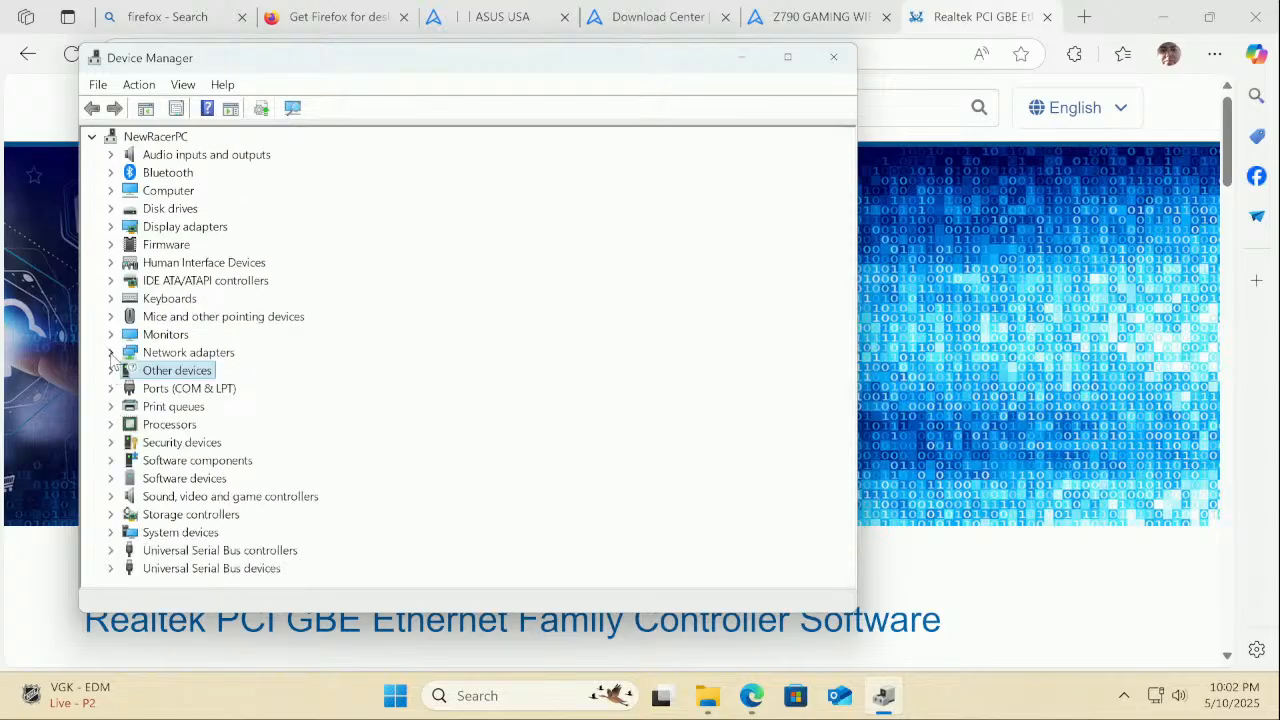
pyautogui.click(111, 352)
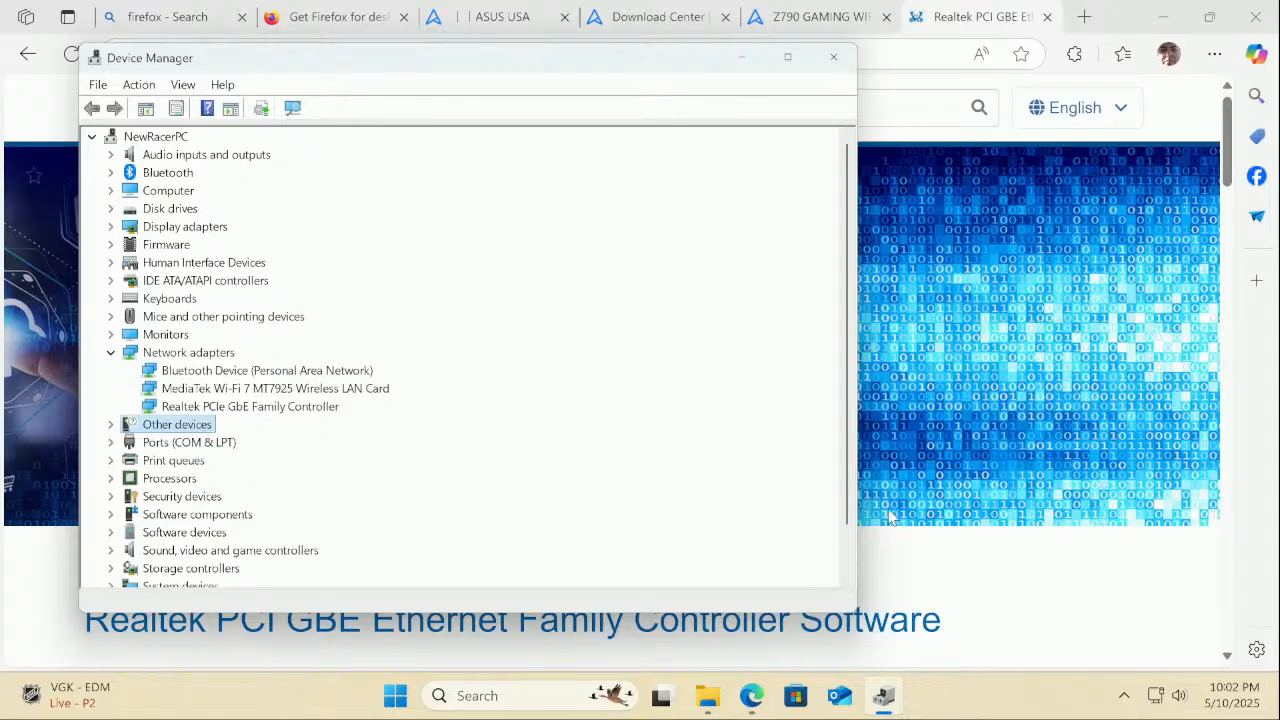
pyautogui.click(966, 508)
pyautogui.scroll(-5, 966, 508)
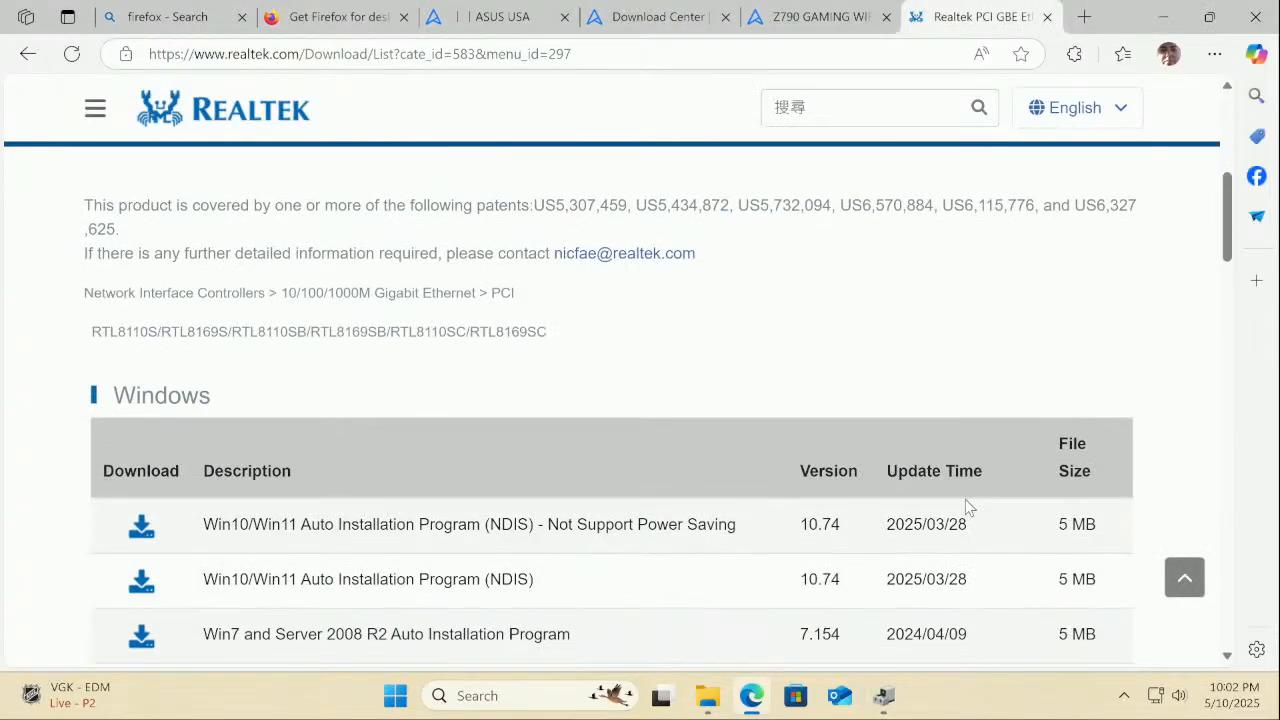
# Request the Win10/Win11 Auto Installation Program (NDIS) download and enter the captcha characters
pyautogui.scroll(-1, 966, 508)
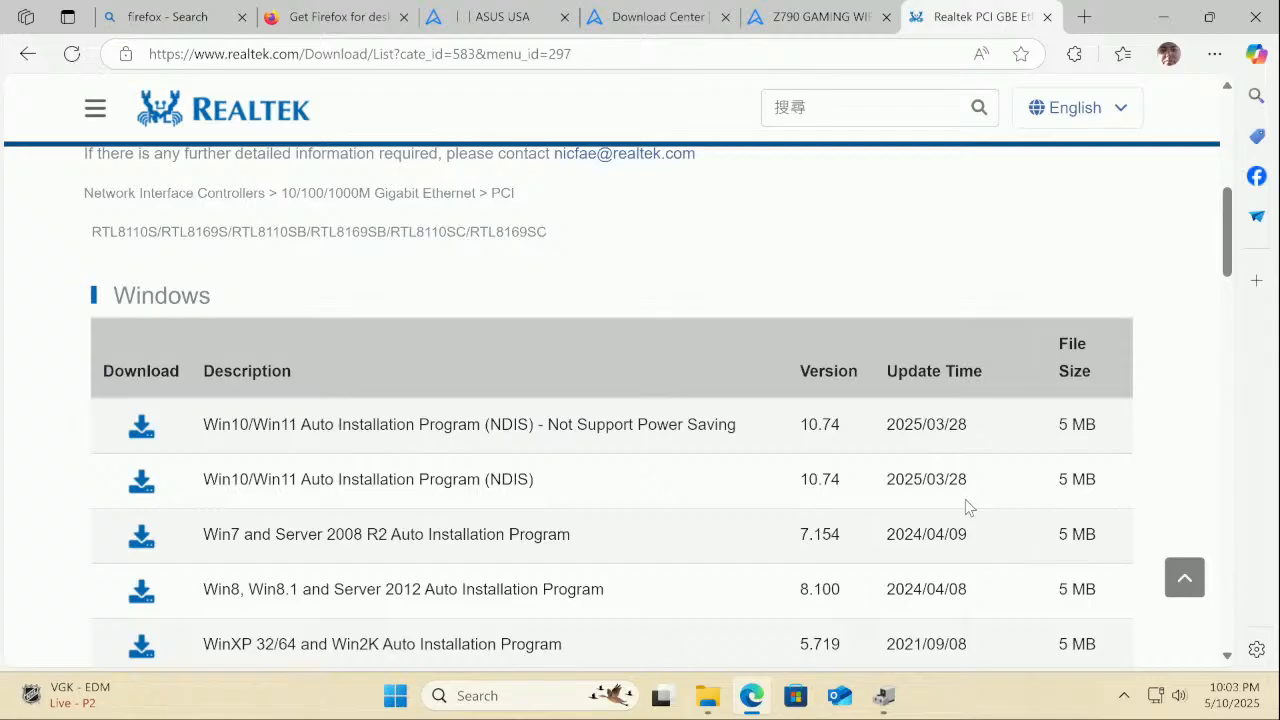
pyautogui.click(142, 484)
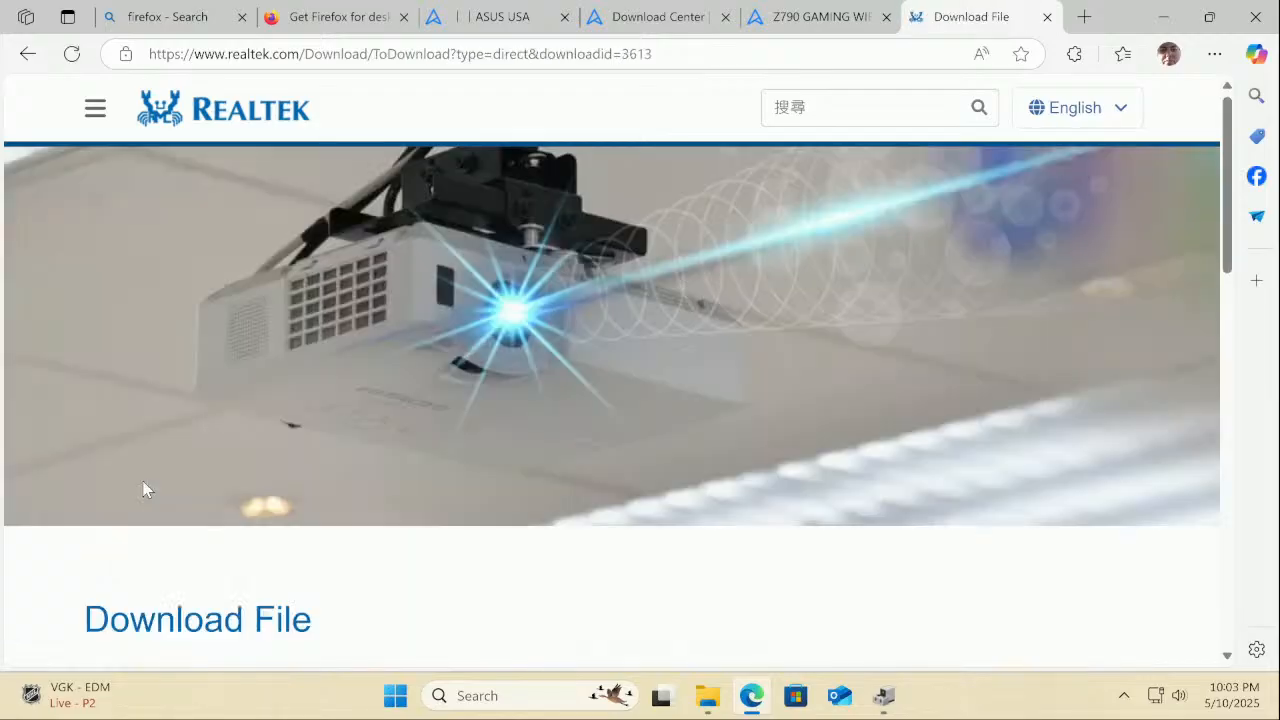
pyautogui.scroll(-4, 143, 481)
pyautogui.click(136, 343)
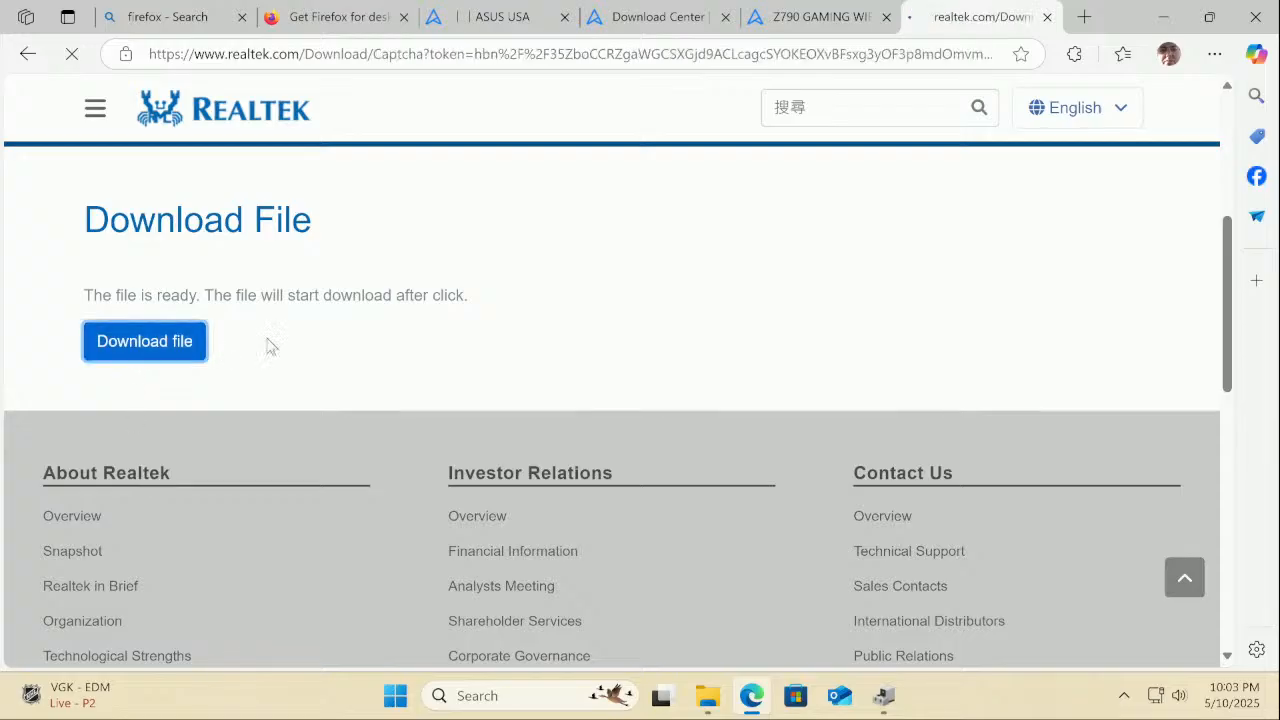
pyautogui.click(625, 498)
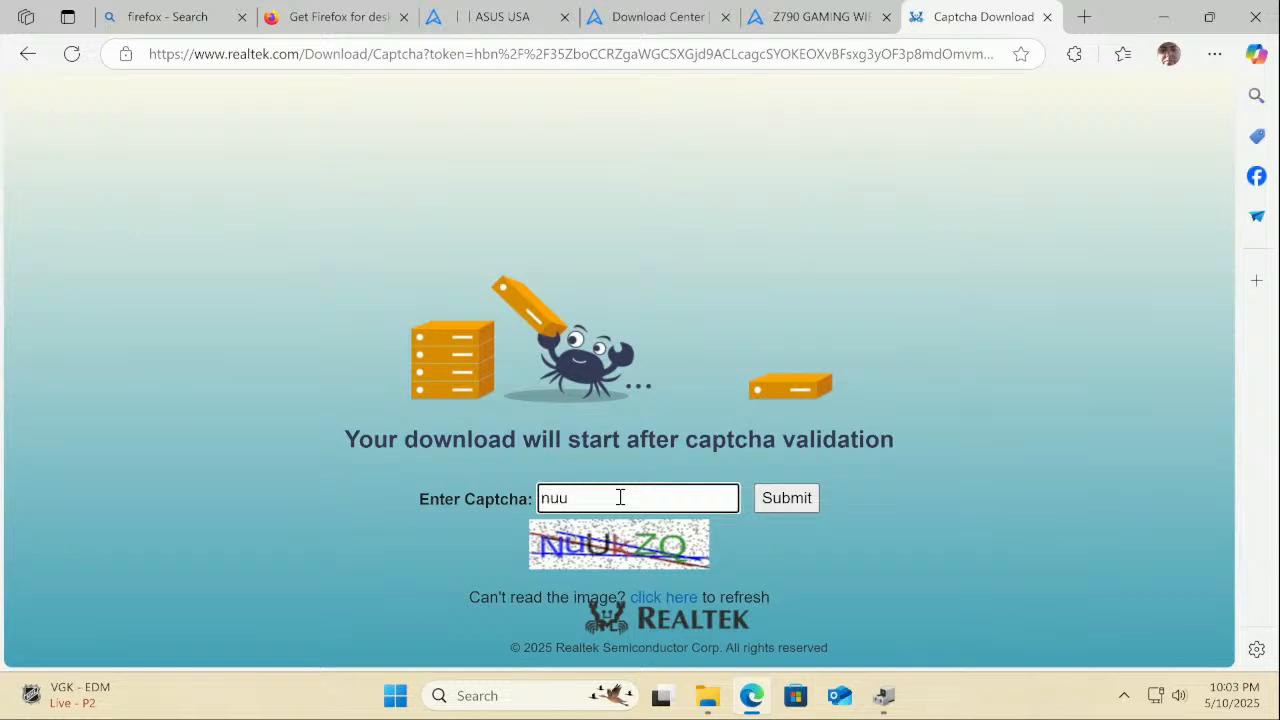
pyautogui.write('nuukzq')
# Submit the captcha, open the downloaded zip, and run the Realtek driver installer with admin approval
pyautogui.click(786, 495)
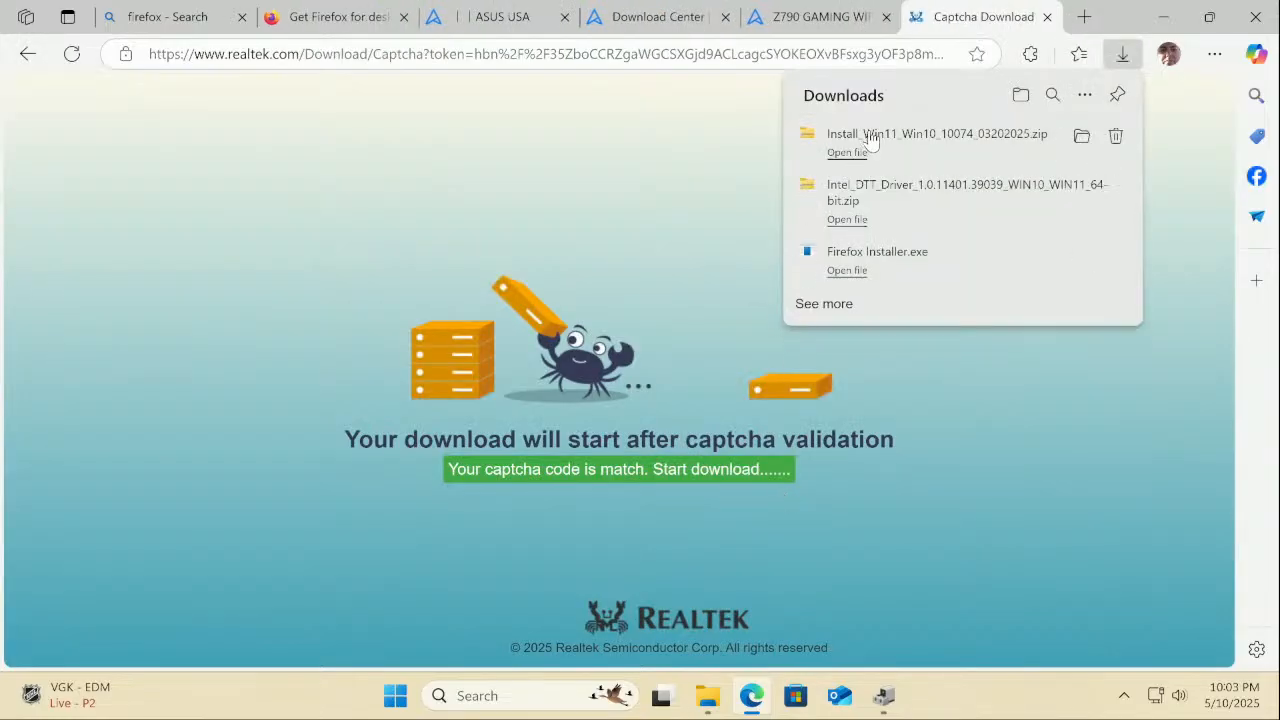
pyautogui.click(870, 142)
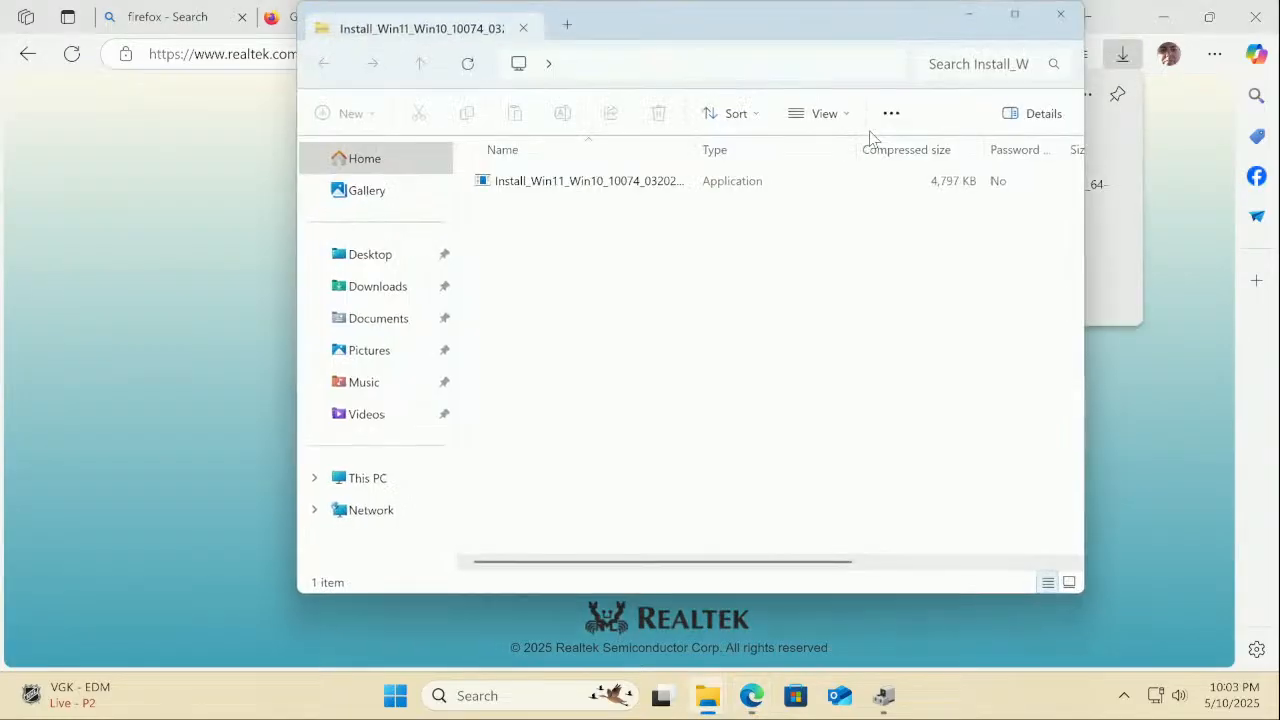
pyautogui.doubleClick(490, 181)
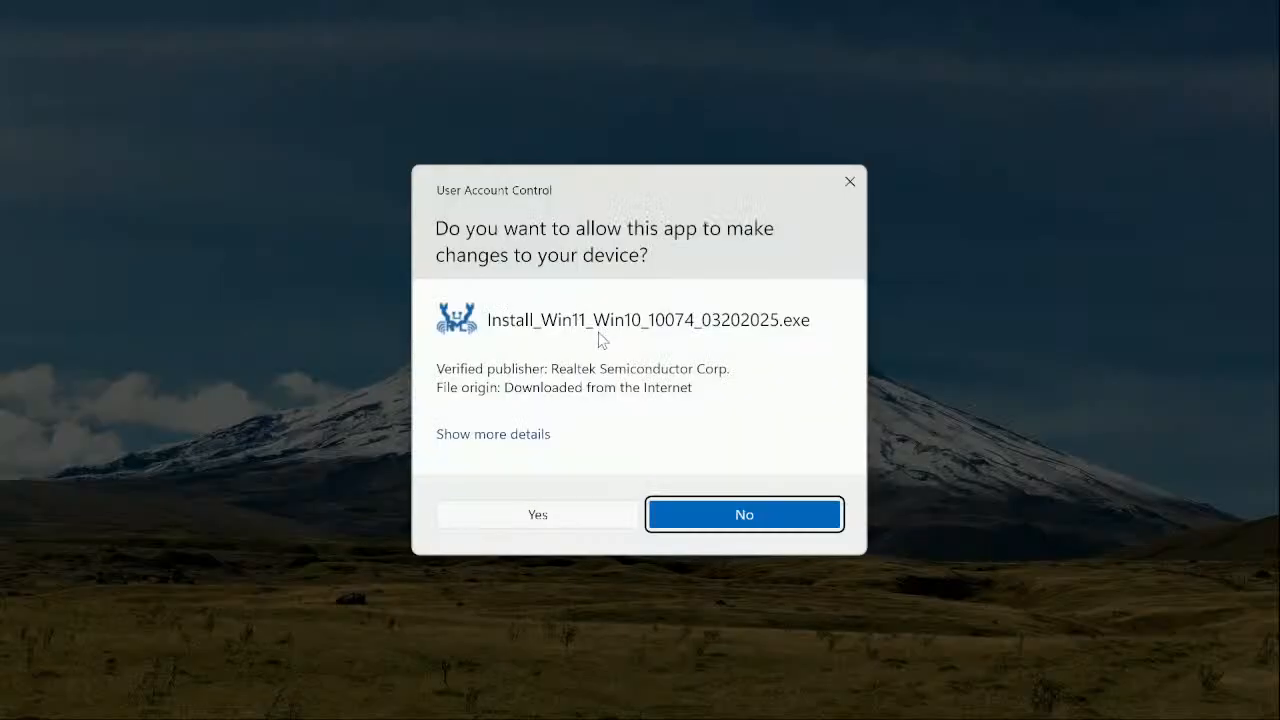
pyautogui.click(590, 516)
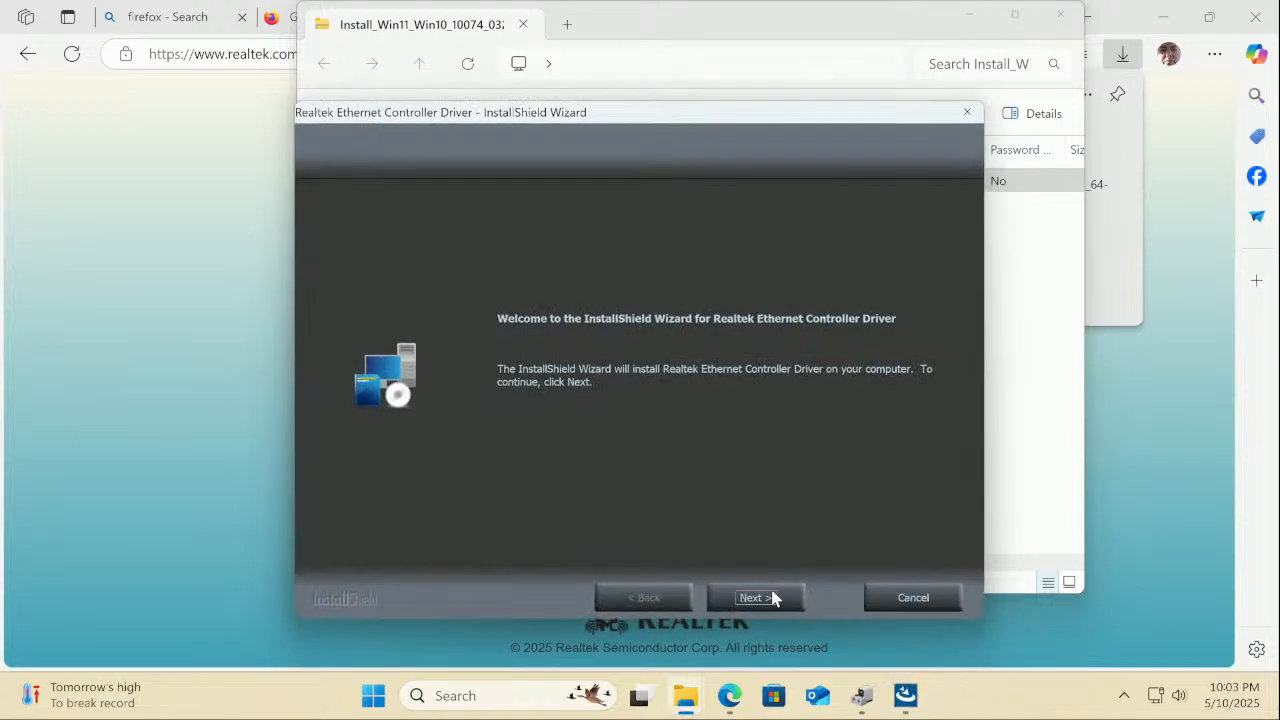
# Cancel the Realtek InstallShield setup, finish the wizard, and close the zip window
pyautogui.click(897, 600)
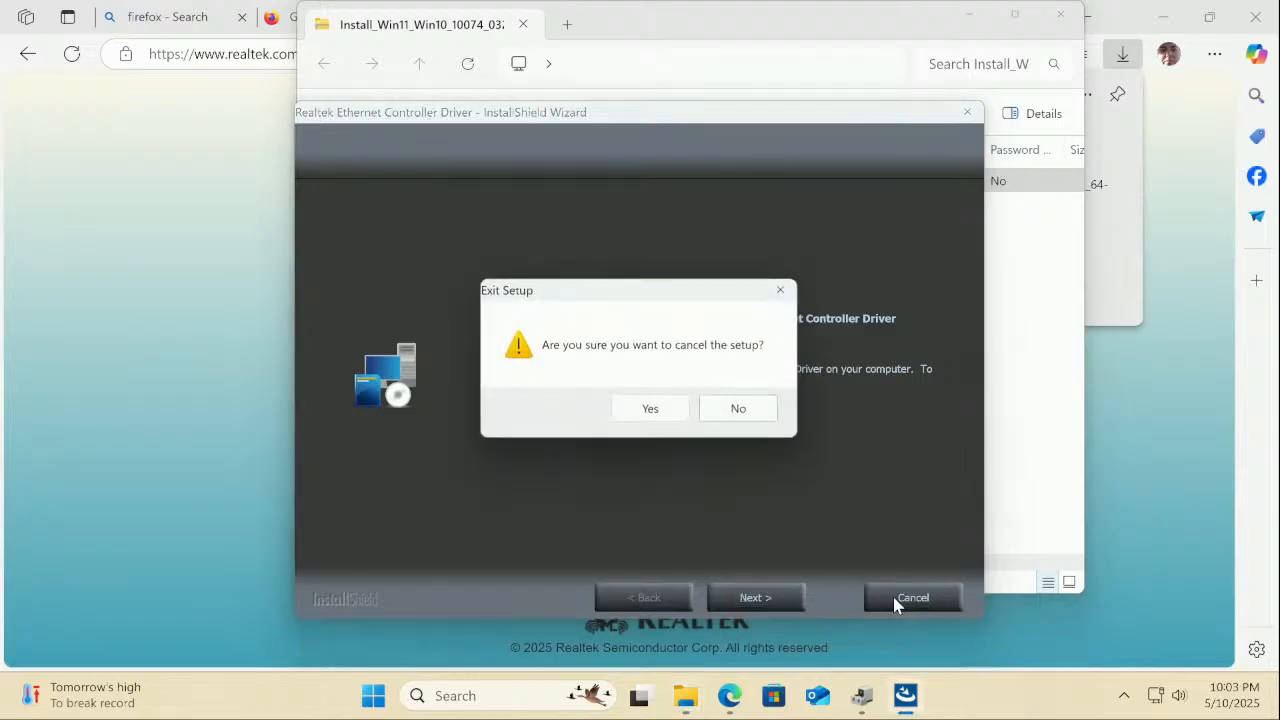
pyautogui.click(651, 410)
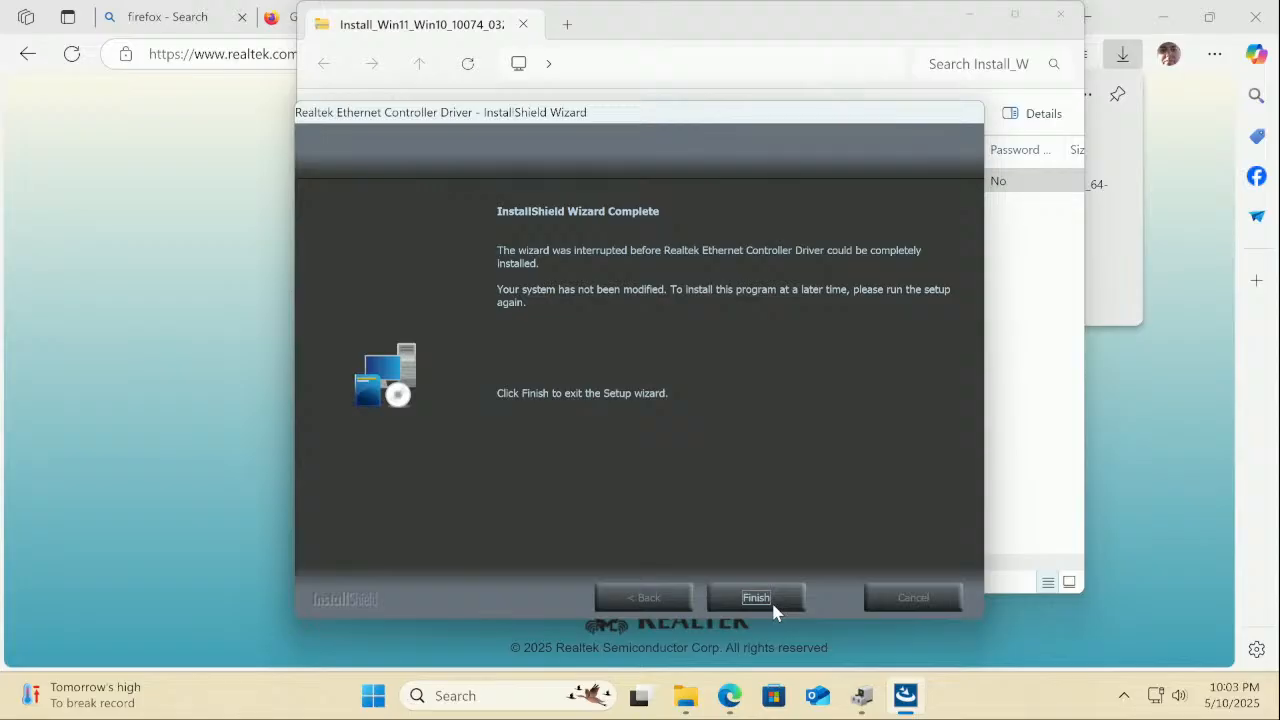
pyautogui.click(757, 598)
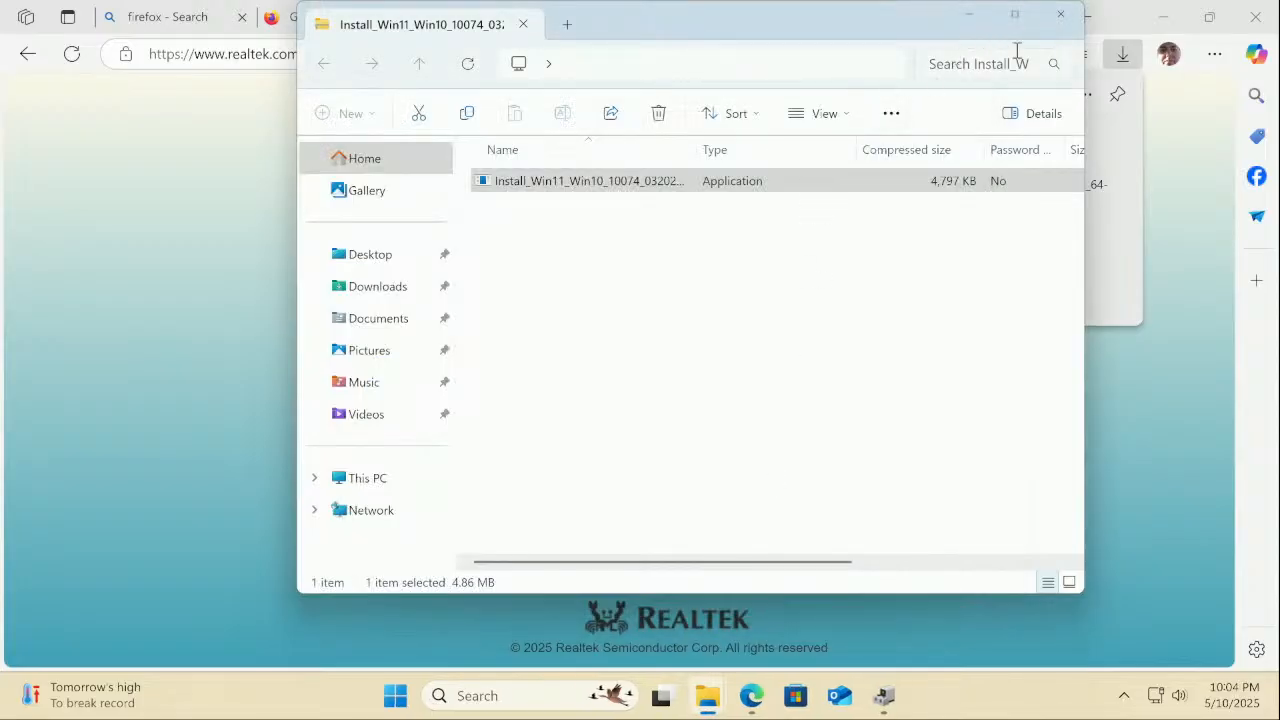
pyautogui.click(1061, 14)
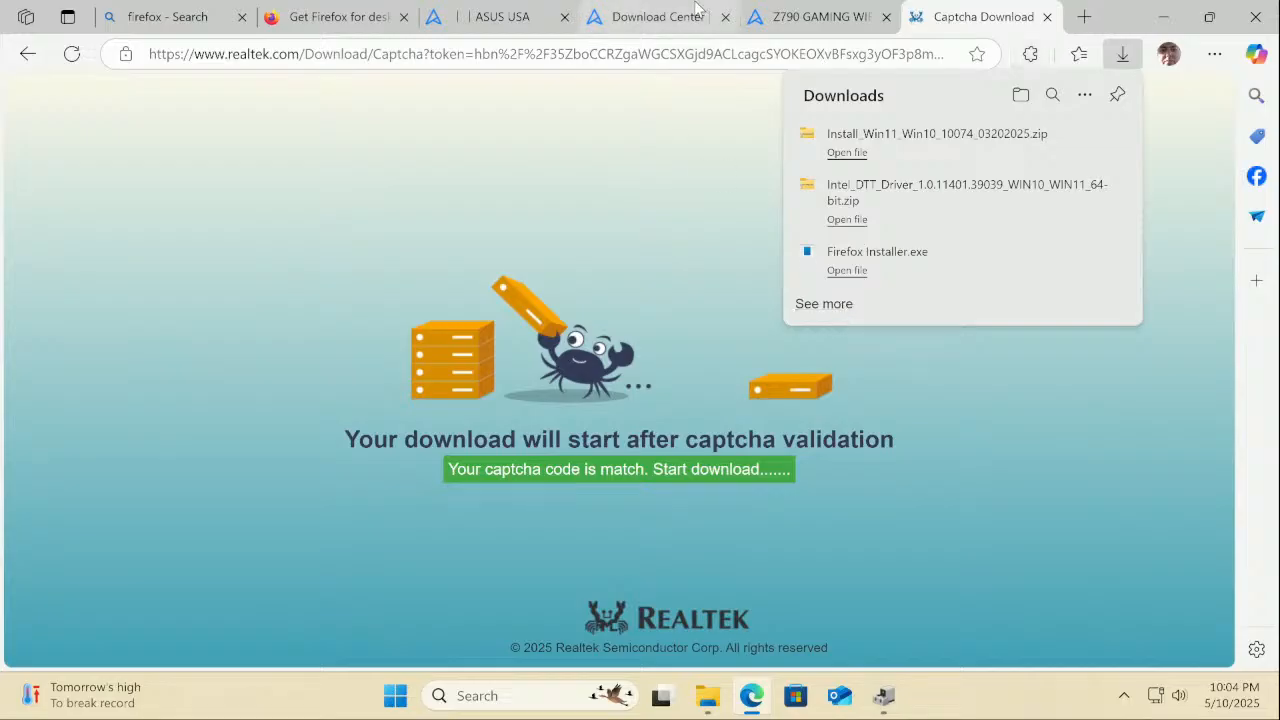
# Close the Realtek captcha tab, scroll the ASUS Z790 GAMING WIFI7 driver list, and show hidden tray icons
pyautogui.click(1047, 16)
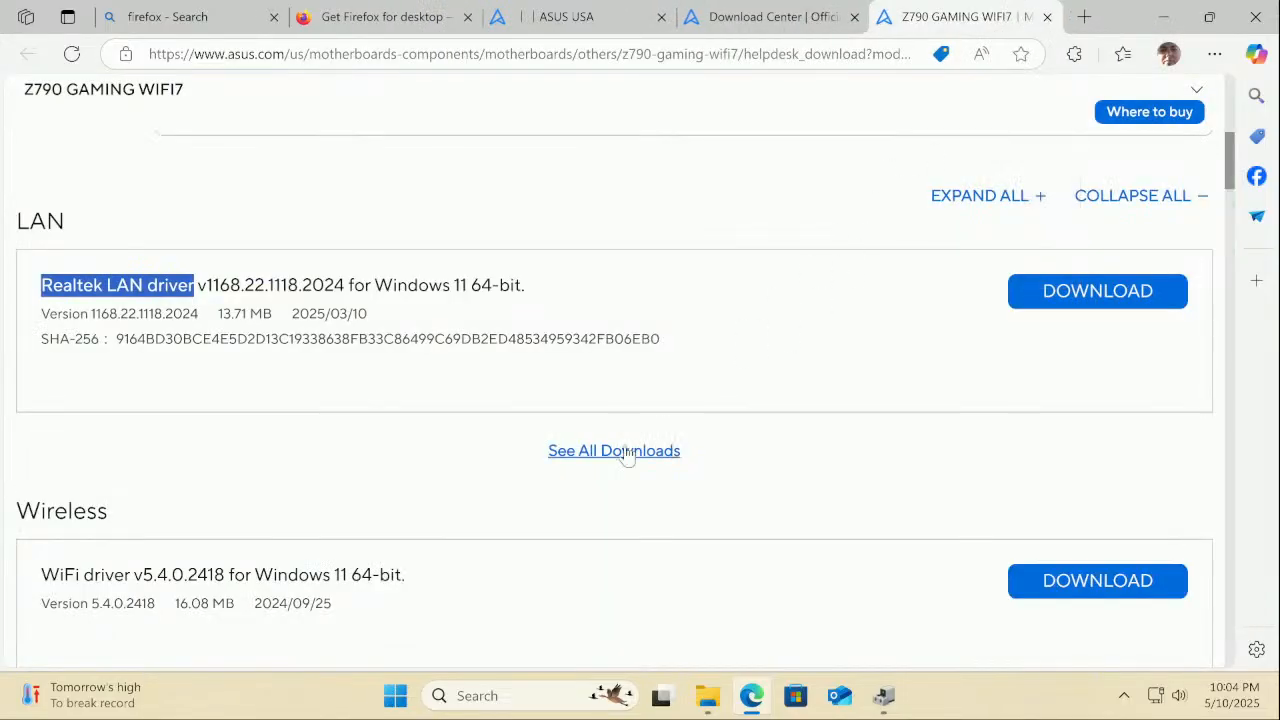
pyautogui.click(277, 454)
pyautogui.scroll(-2, 278, 456)
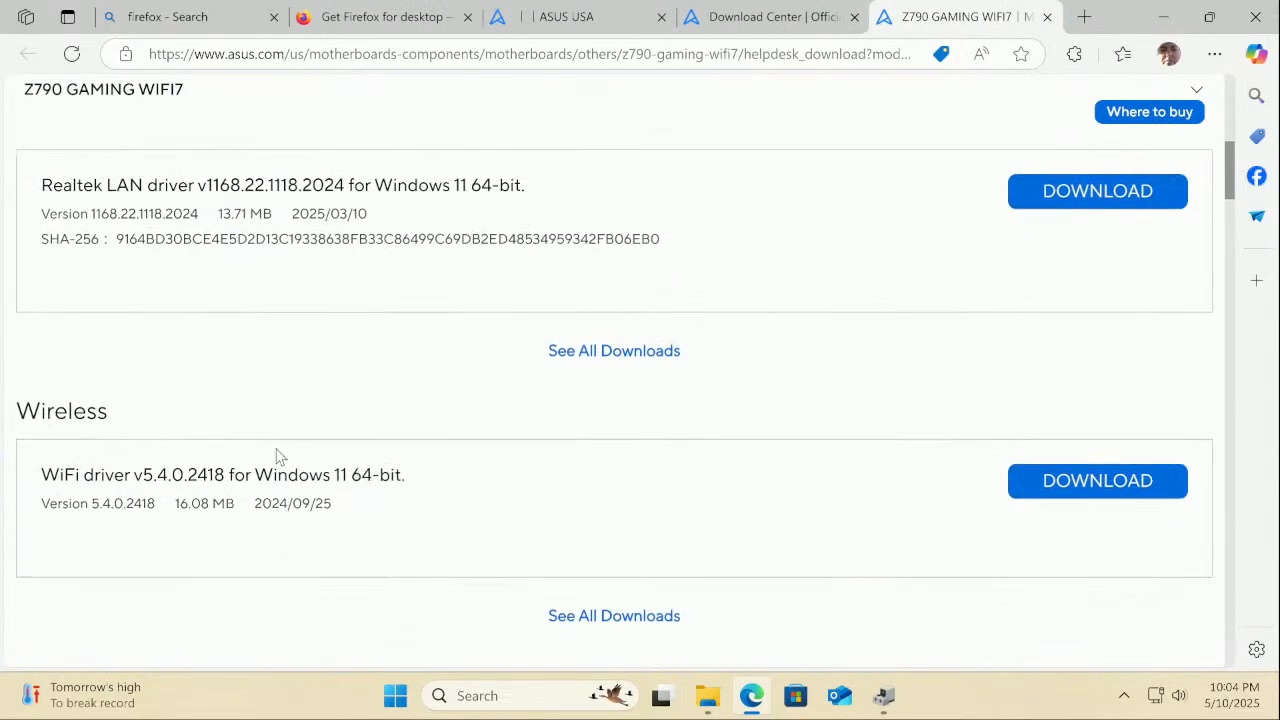
pyautogui.scroll(-5, 287, 400)
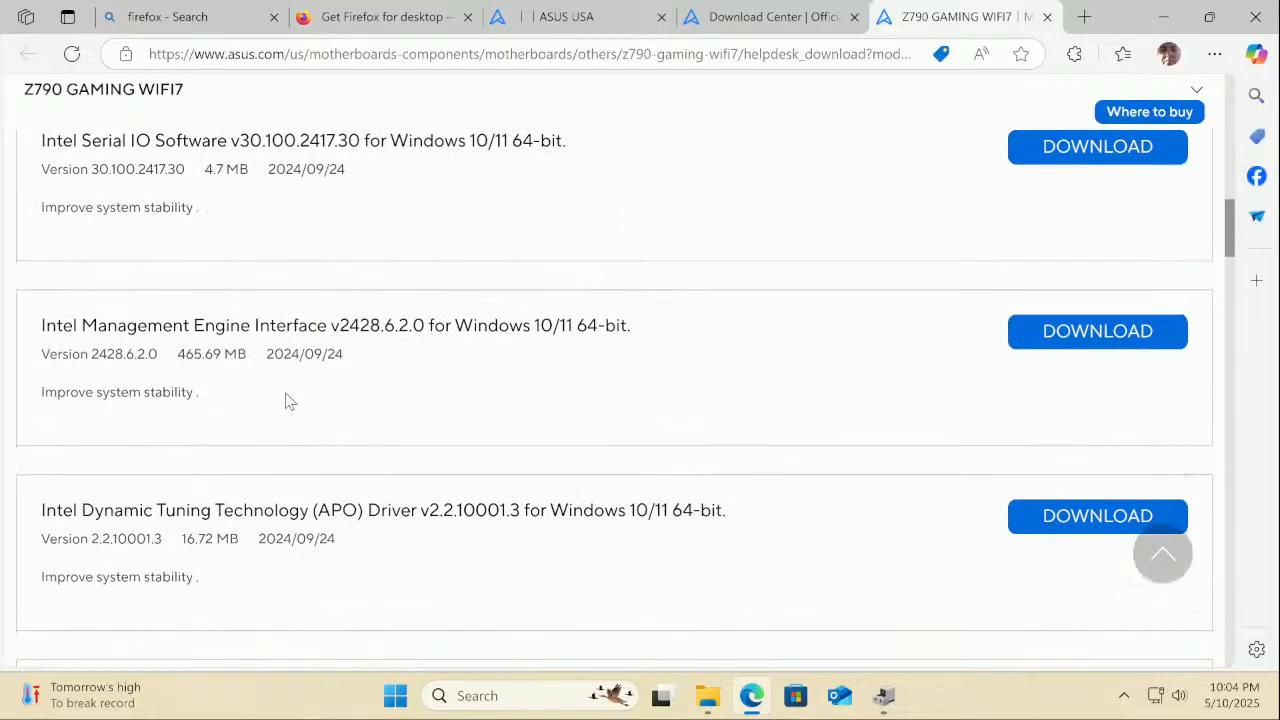
pyautogui.scroll(-1, 287, 400)
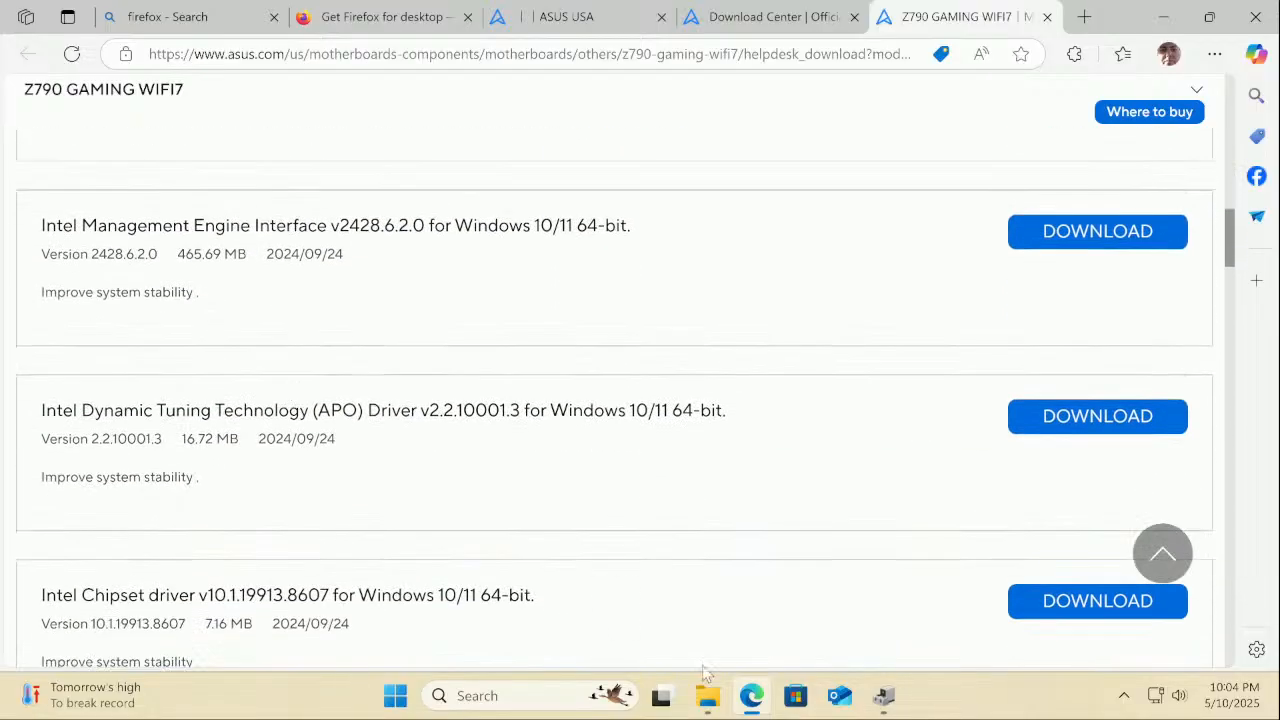
pyautogui.click(1124, 695)
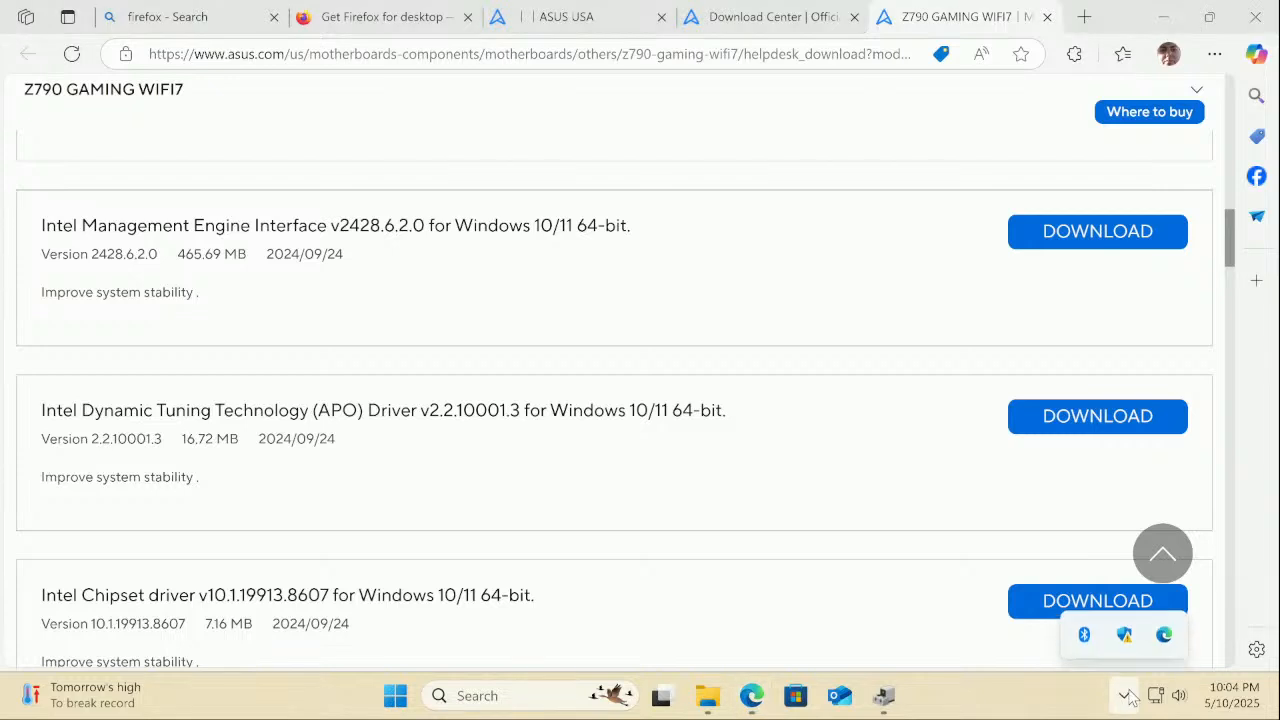
# Turn on reputation-based protection under Windows Security's App & browser control
pyautogui.rightClick(1124, 639)
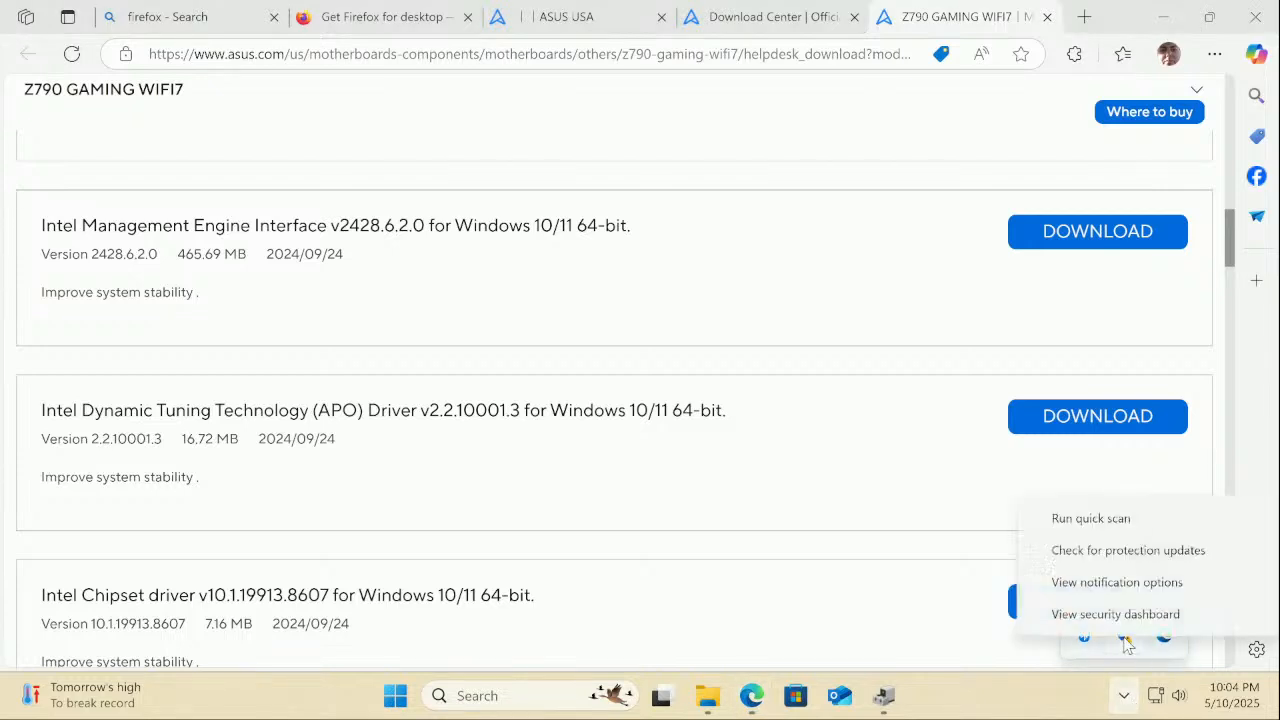
pyautogui.click(1080, 614)
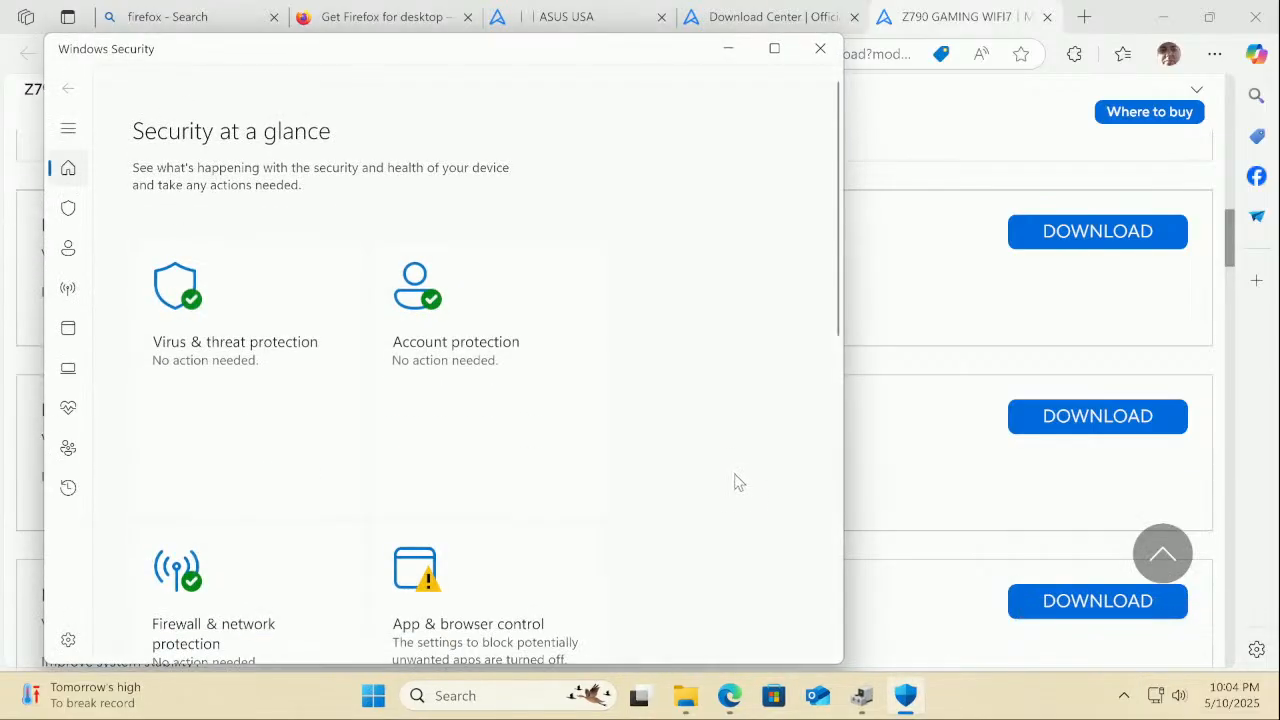
pyautogui.scroll(-4, 736, 481)
pyautogui.click(482, 484)
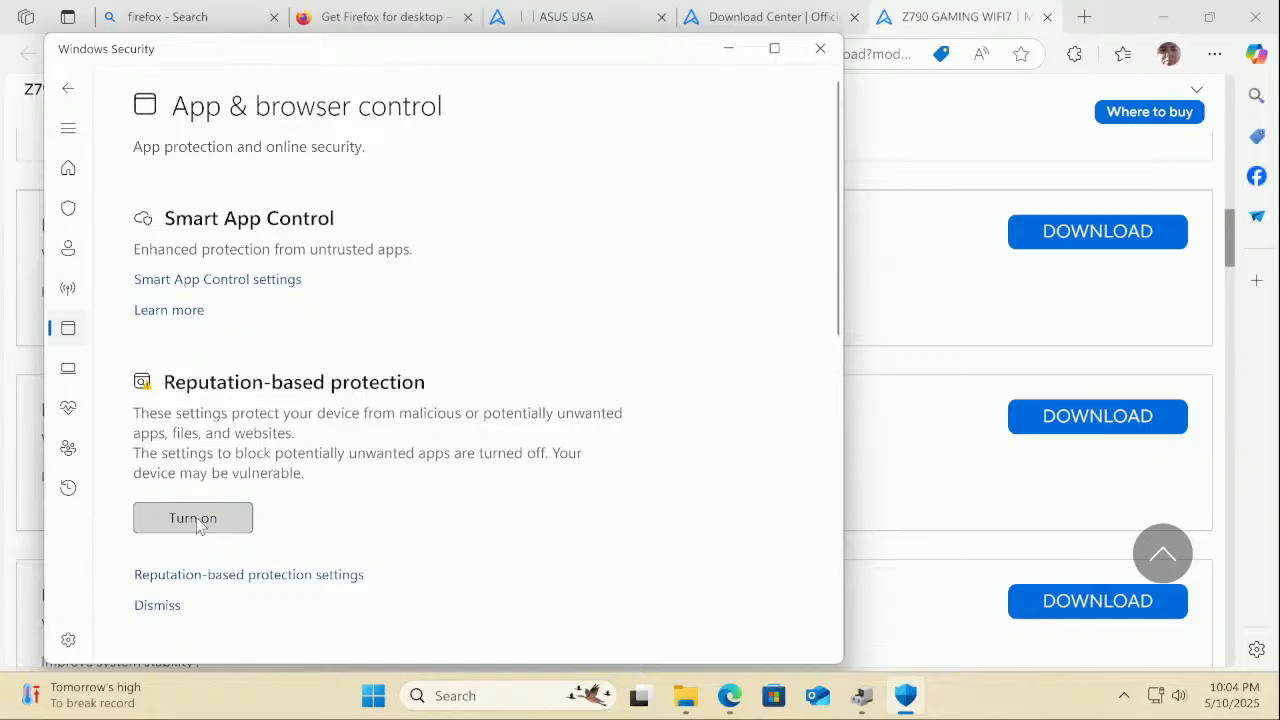
pyautogui.click(197, 524)
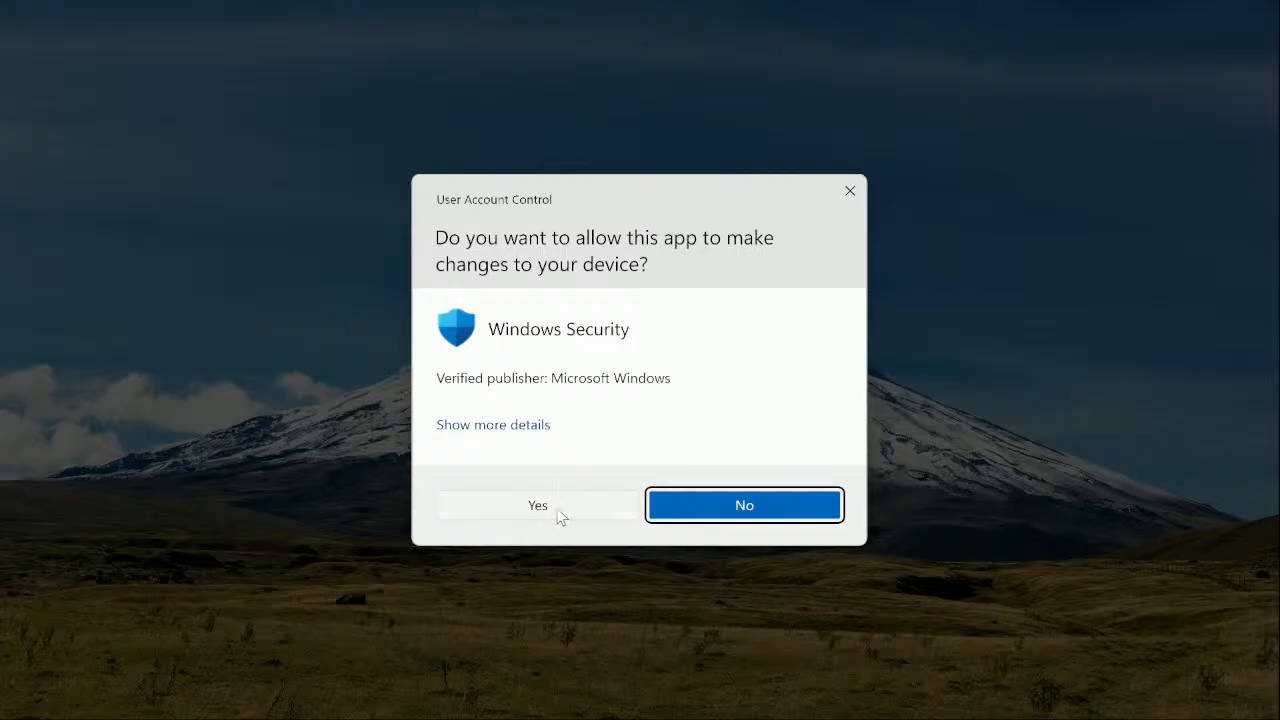
pyautogui.click(561, 516)
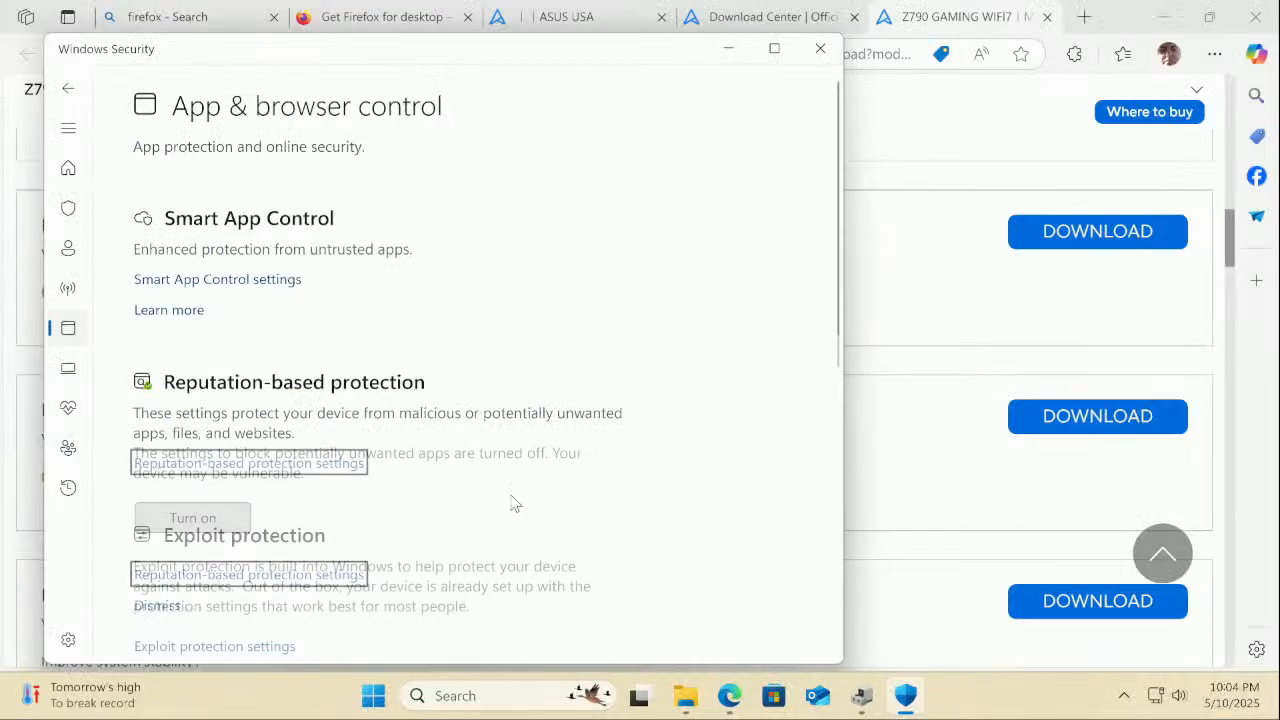
# Check that Virus & threat protection reports security intelligence up to date
pyautogui.click(68, 88)
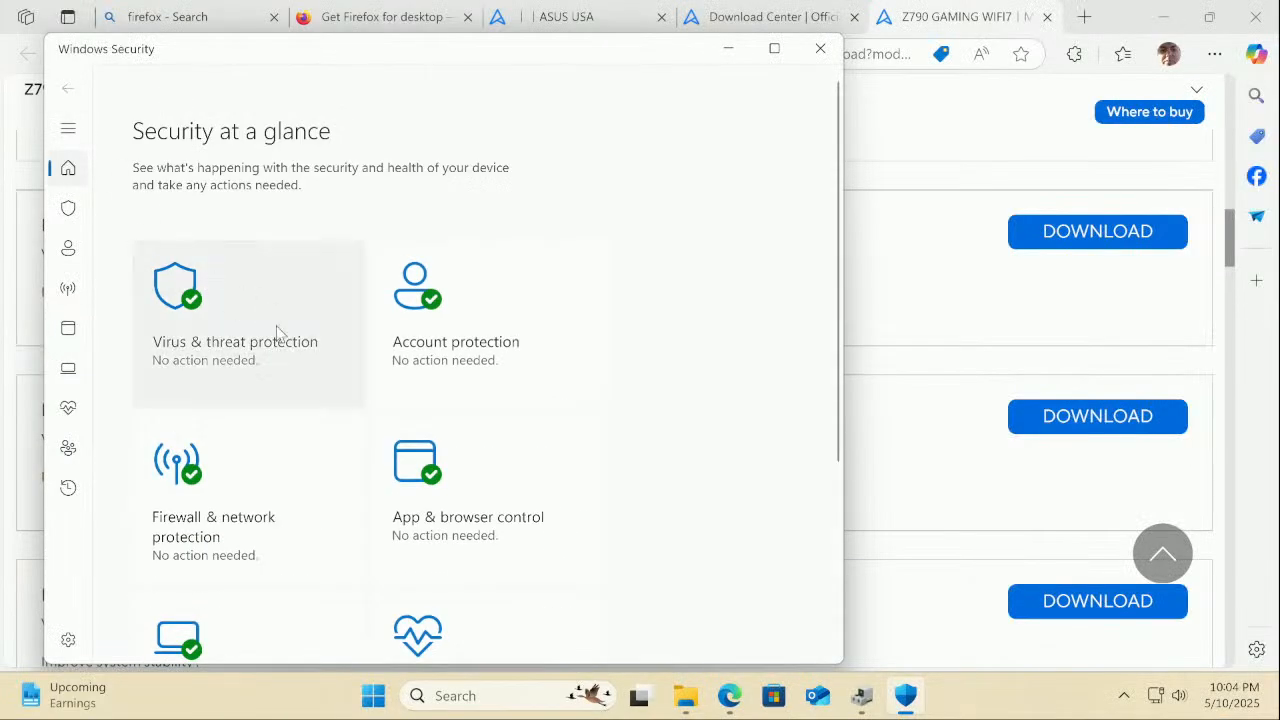
pyautogui.click(291, 341)
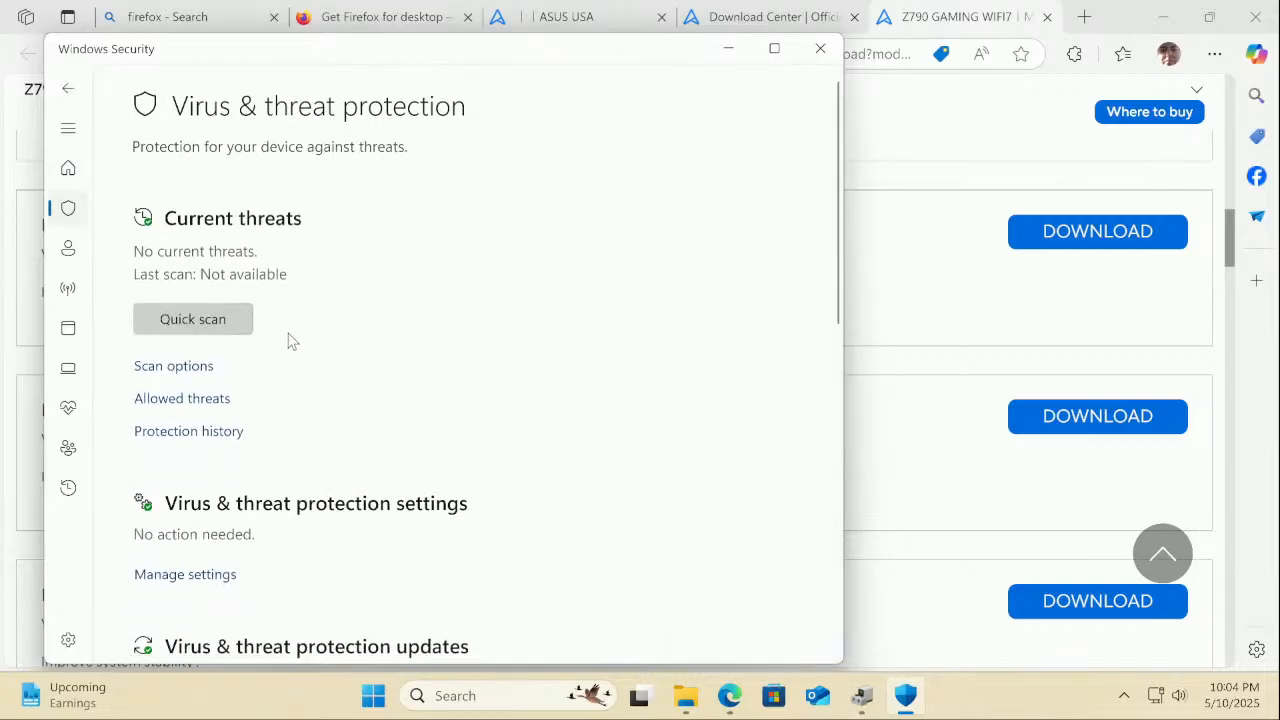
pyautogui.scroll(-4, 291, 341)
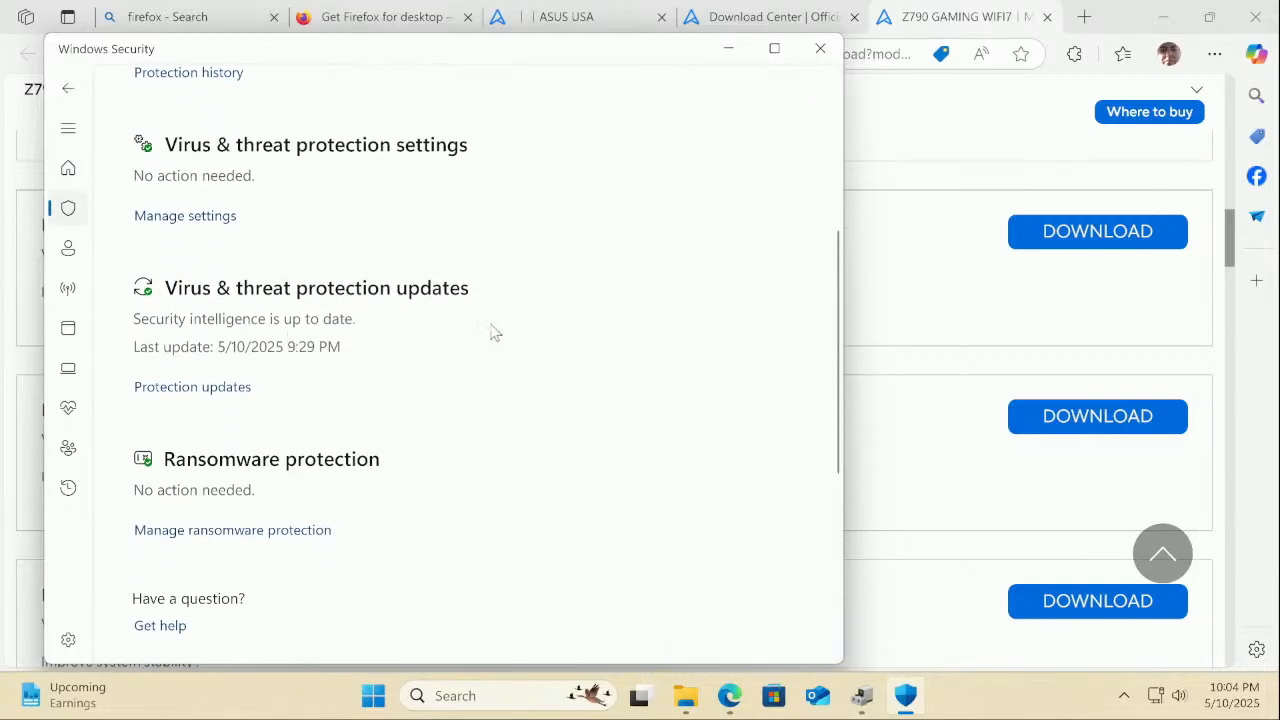
# Close Windows Security and scroll the ASUS list to the Audio section's Realtek Audio Driver V6.0.9700.1
pyautogui.click(820, 48)
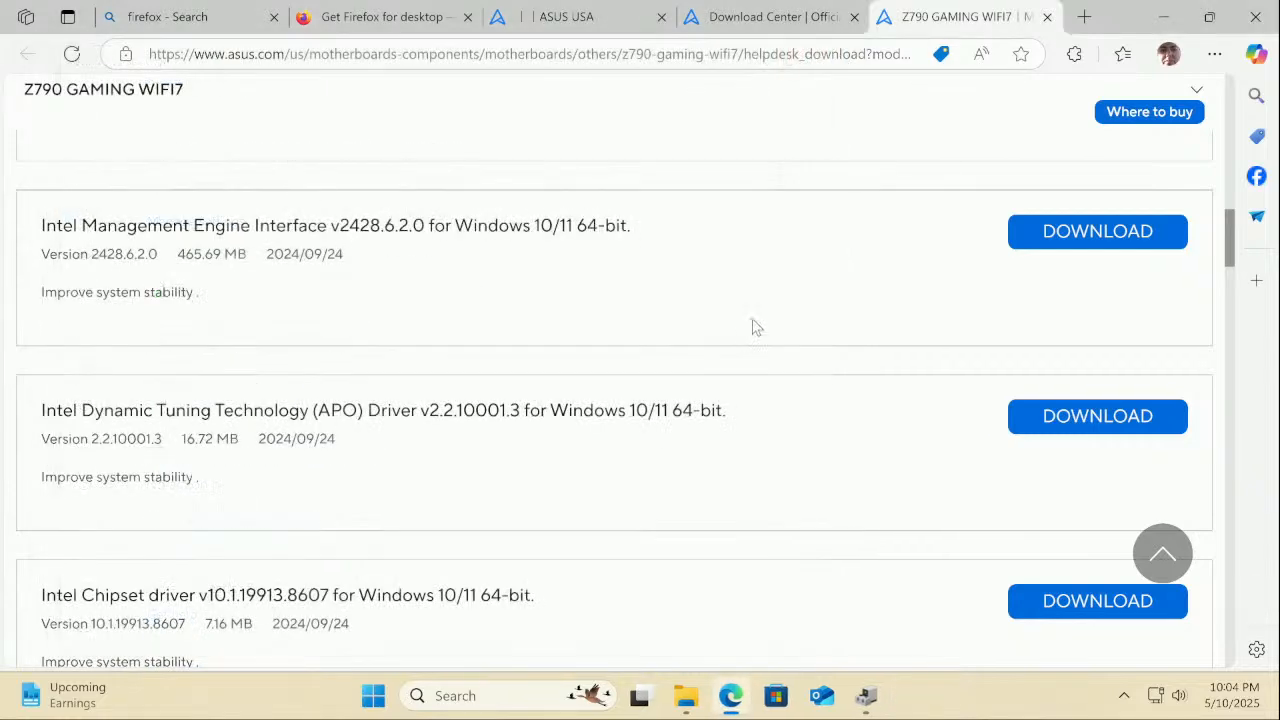
pyautogui.scroll(-5, 745, 340)
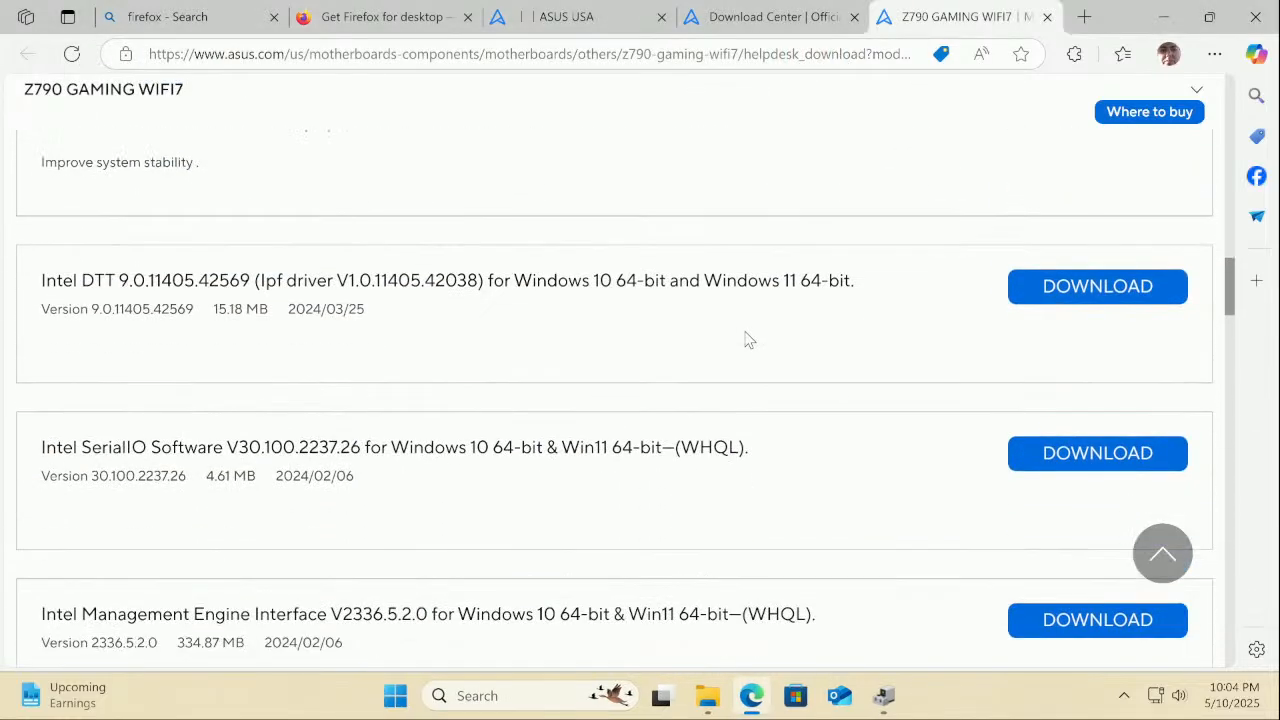
pyautogui.scroll(-5, 745, 340)
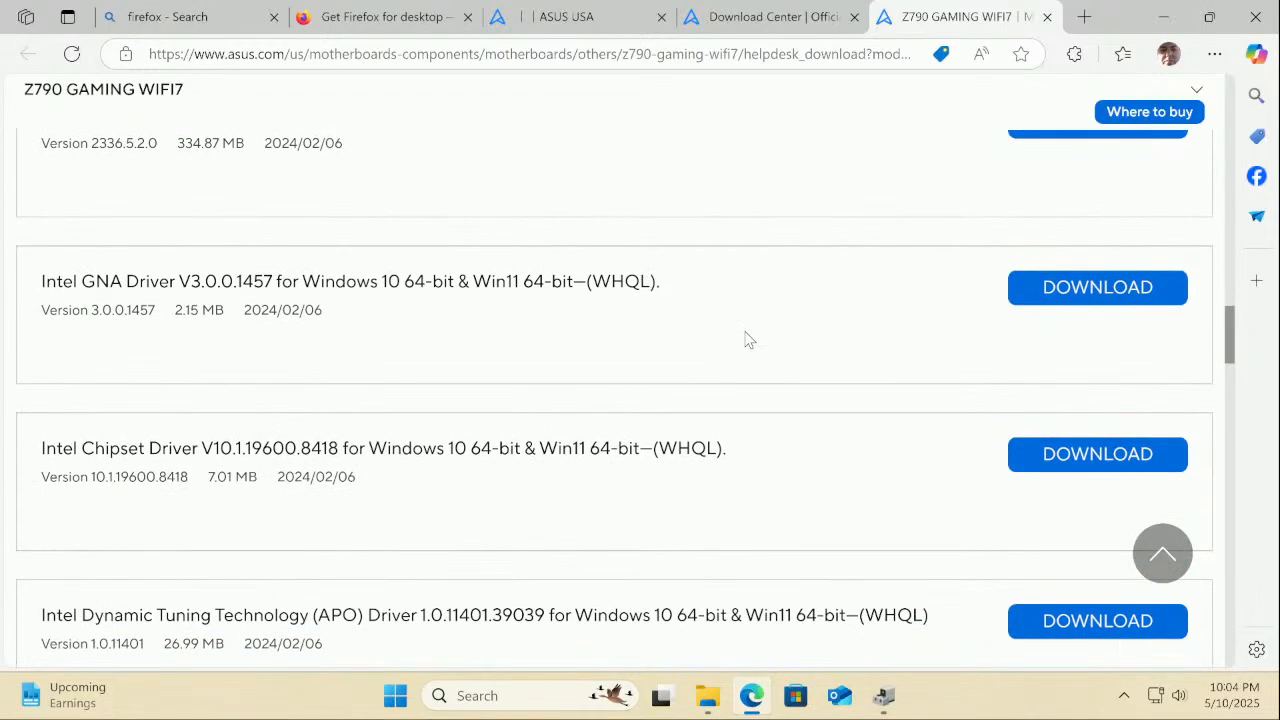
pyautogui.scroll(-2, 745, 340)
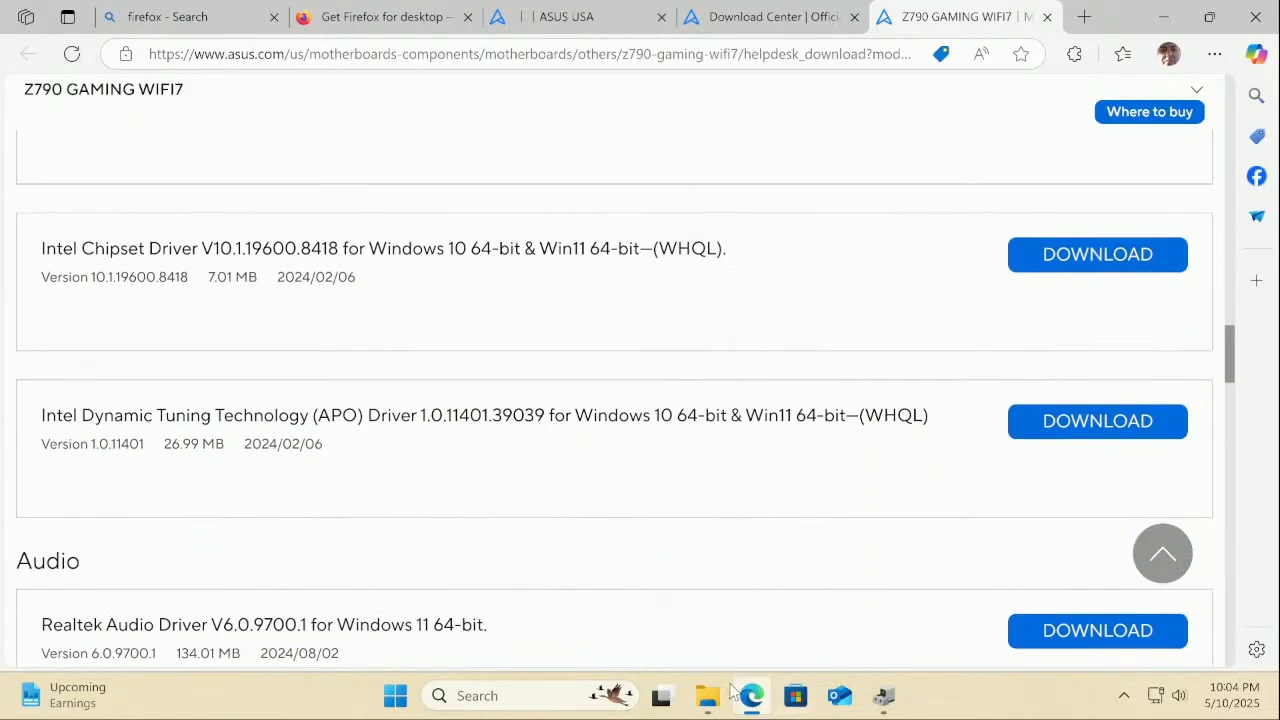
pyautogui.moveTo(718, 694)
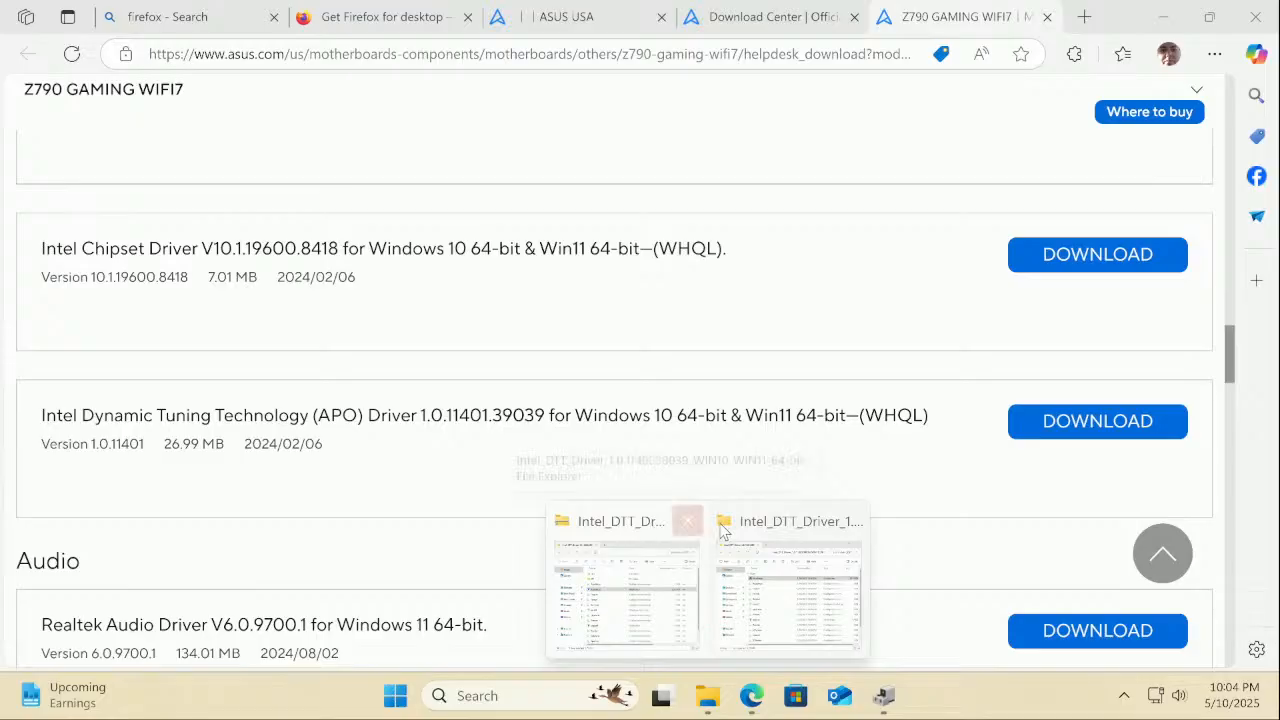
# Run Firefox Installer from the Downloads folder, approve it, then return to the ASUS driver page
pyautogui.click(849, 520)
pyautogui.click(673, 518)
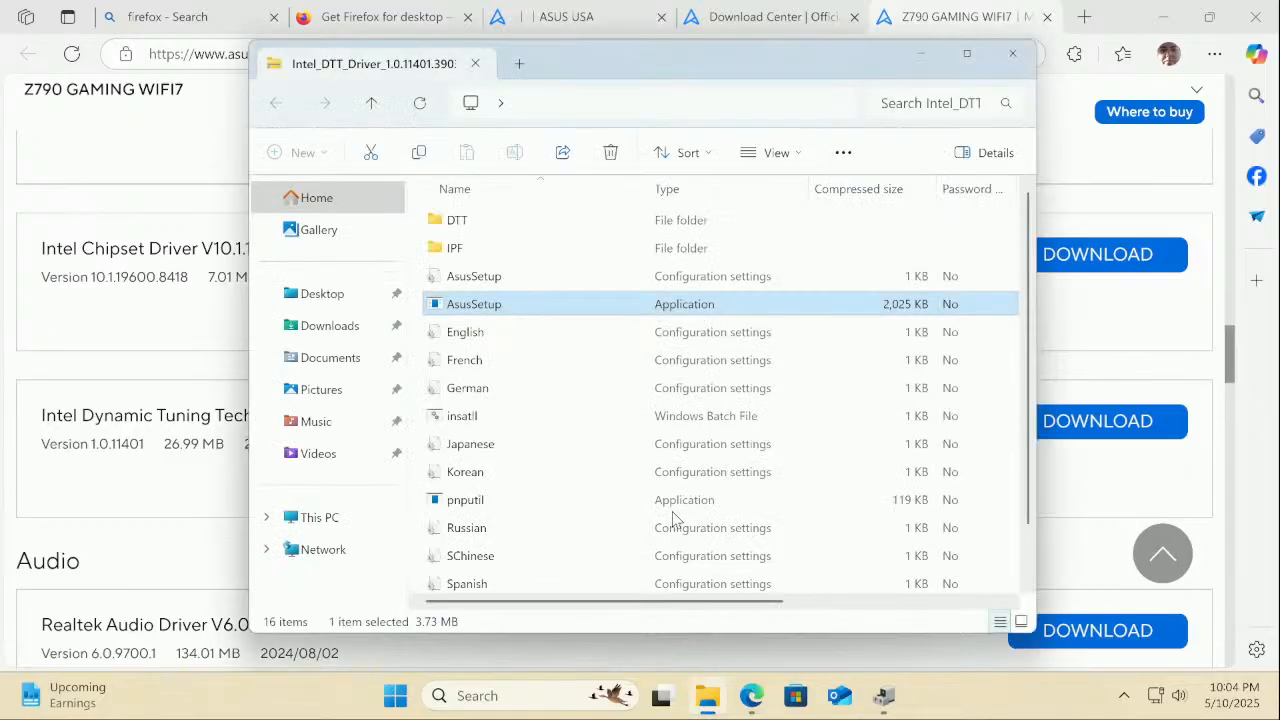
pyautogui.click(327, 335)
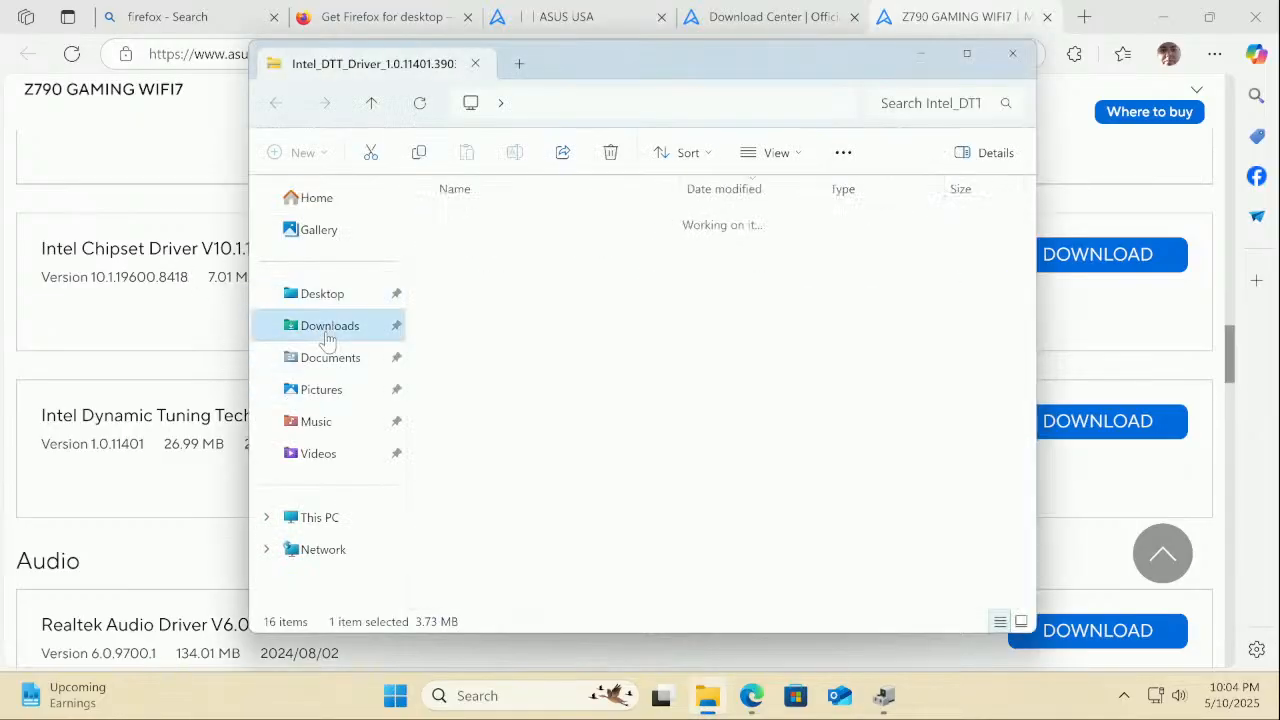
pyautogui.click(486, 304)
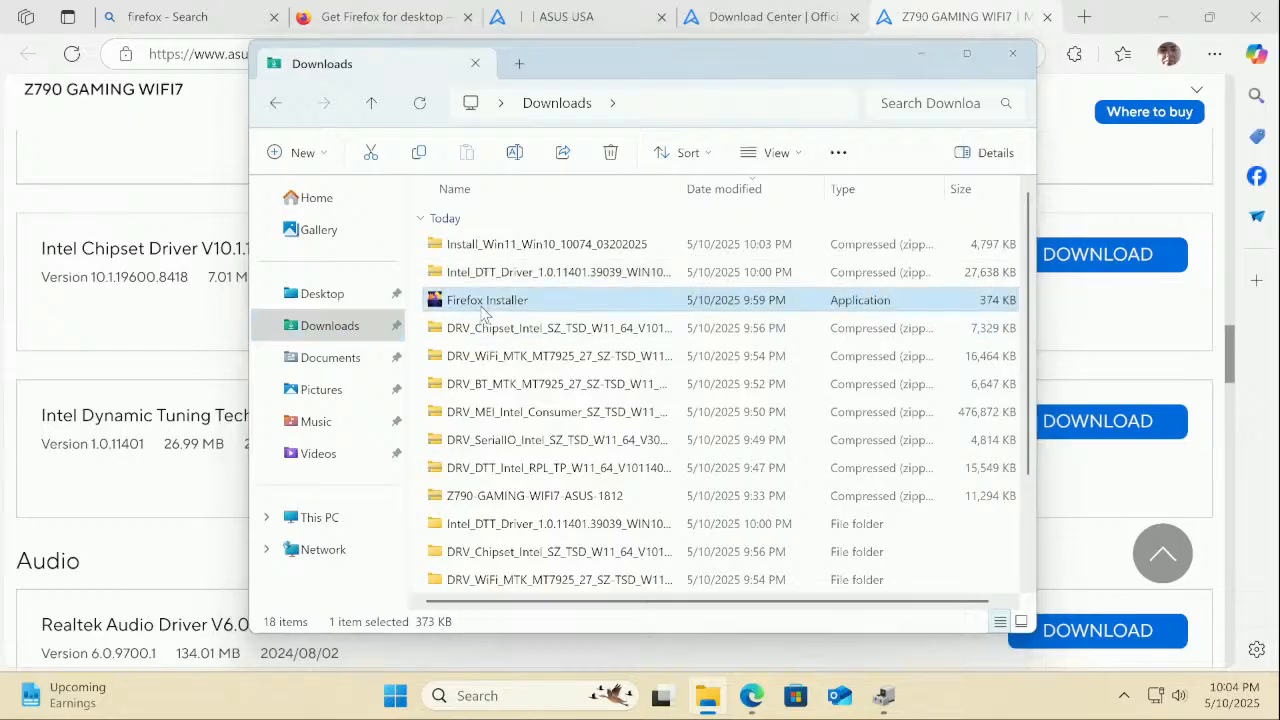
pyautogui.doubleClick(483, 304)
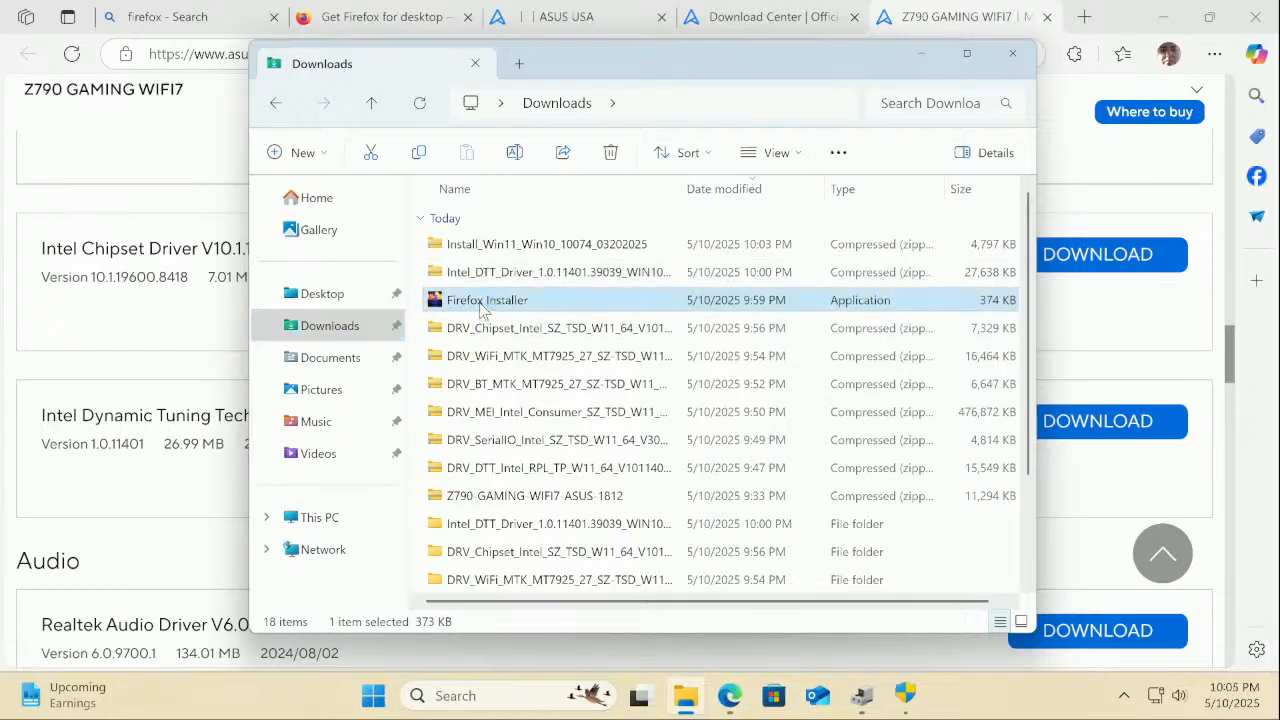
pyautogui.click(904, 697)
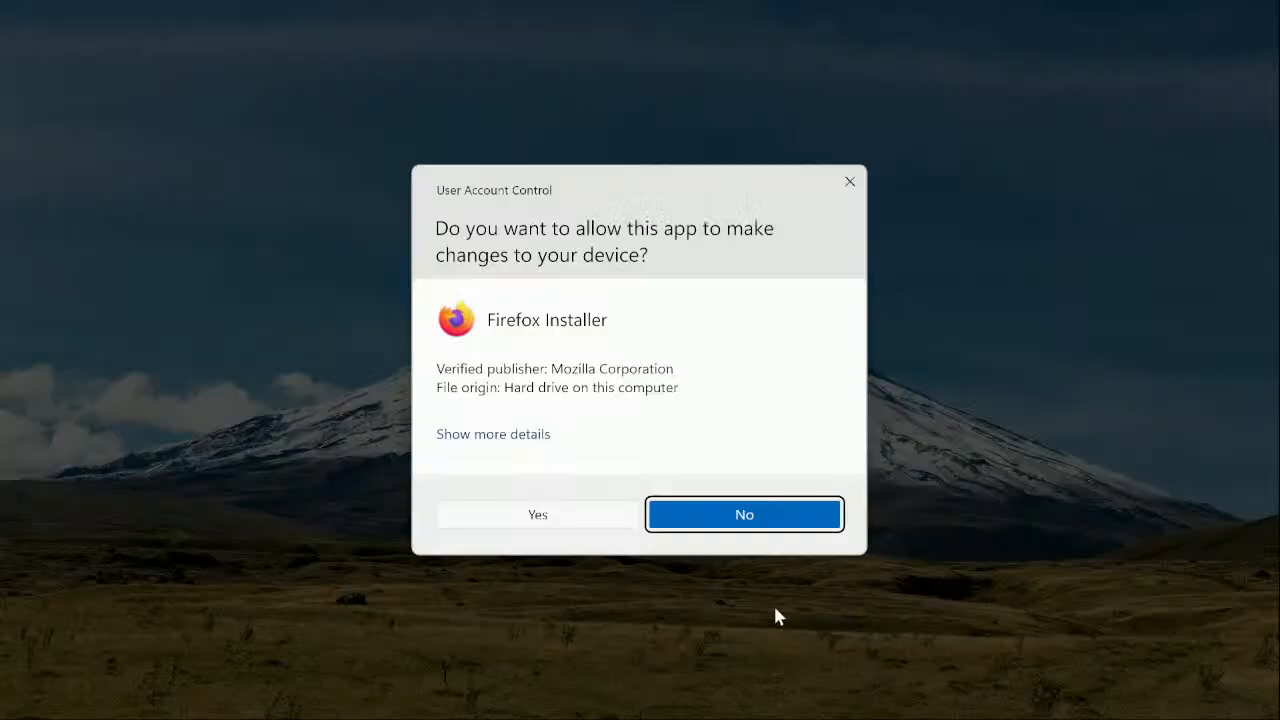
pyautogui.click(579, 524)
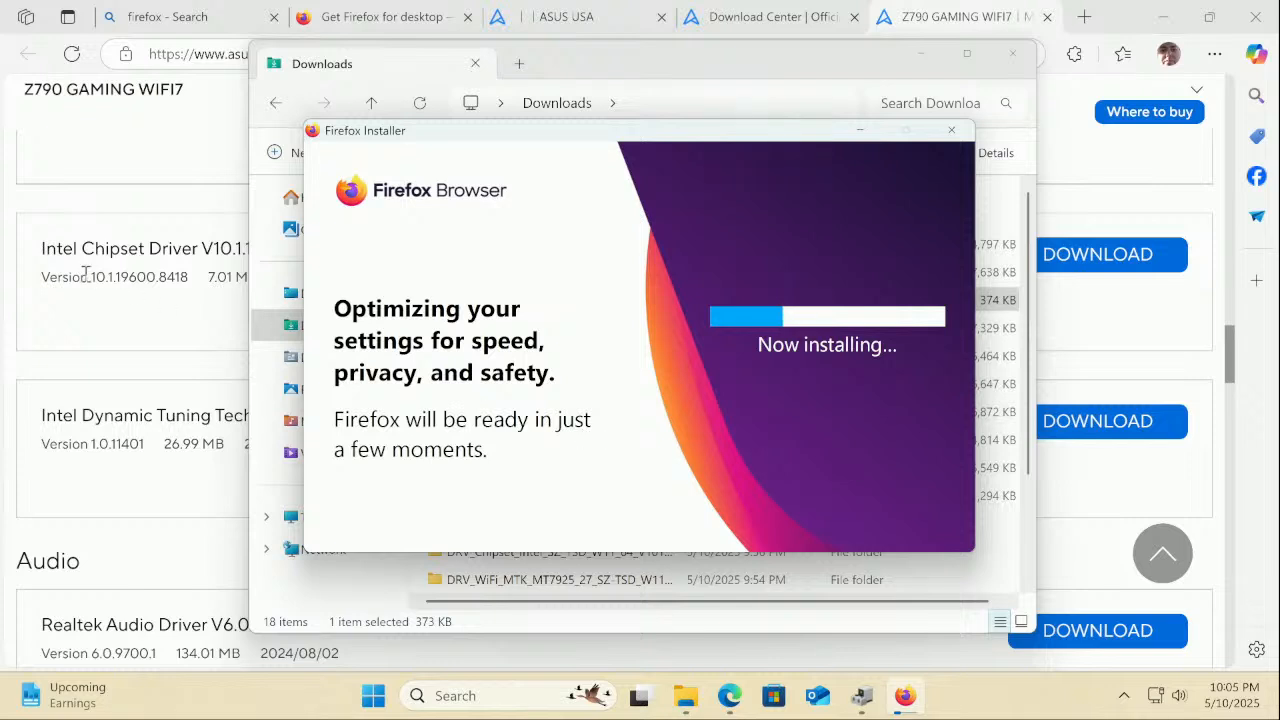
pyautogui.click(187, 563)
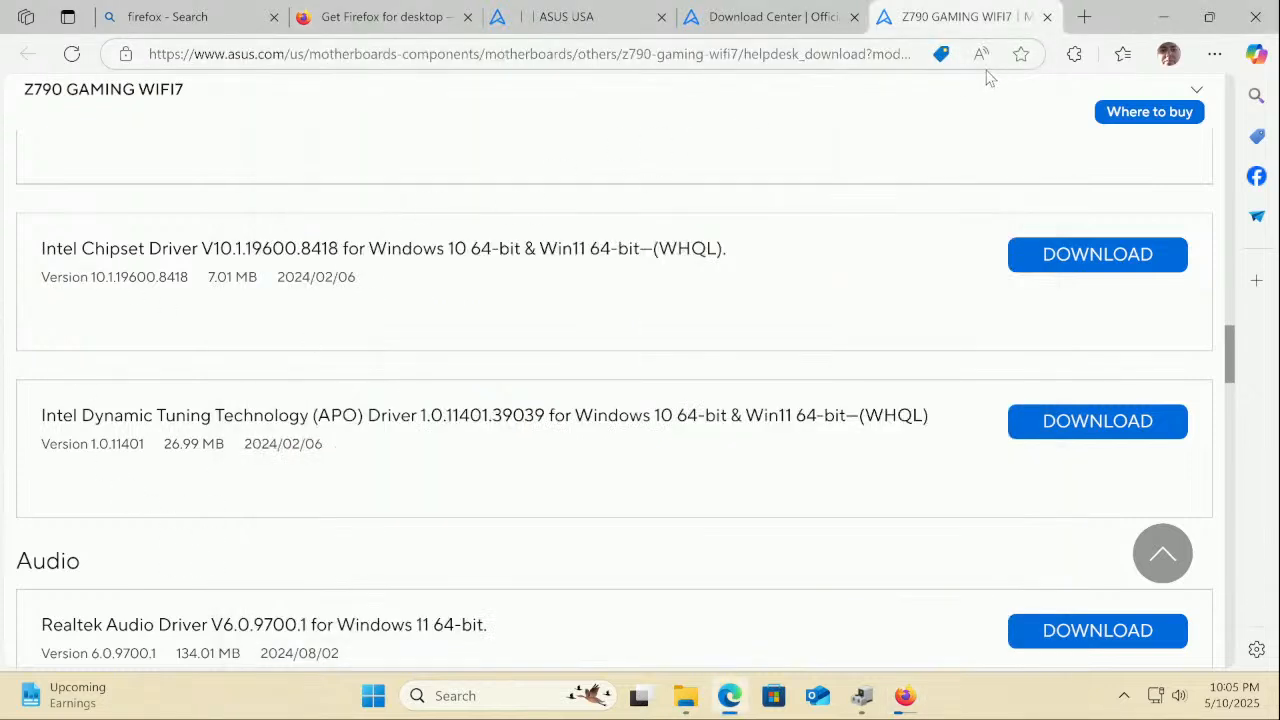
# Bookmark the ASUS driver page and check RAID Controller under Device Manager's Other devices
pyautogui.click(1030, 56)
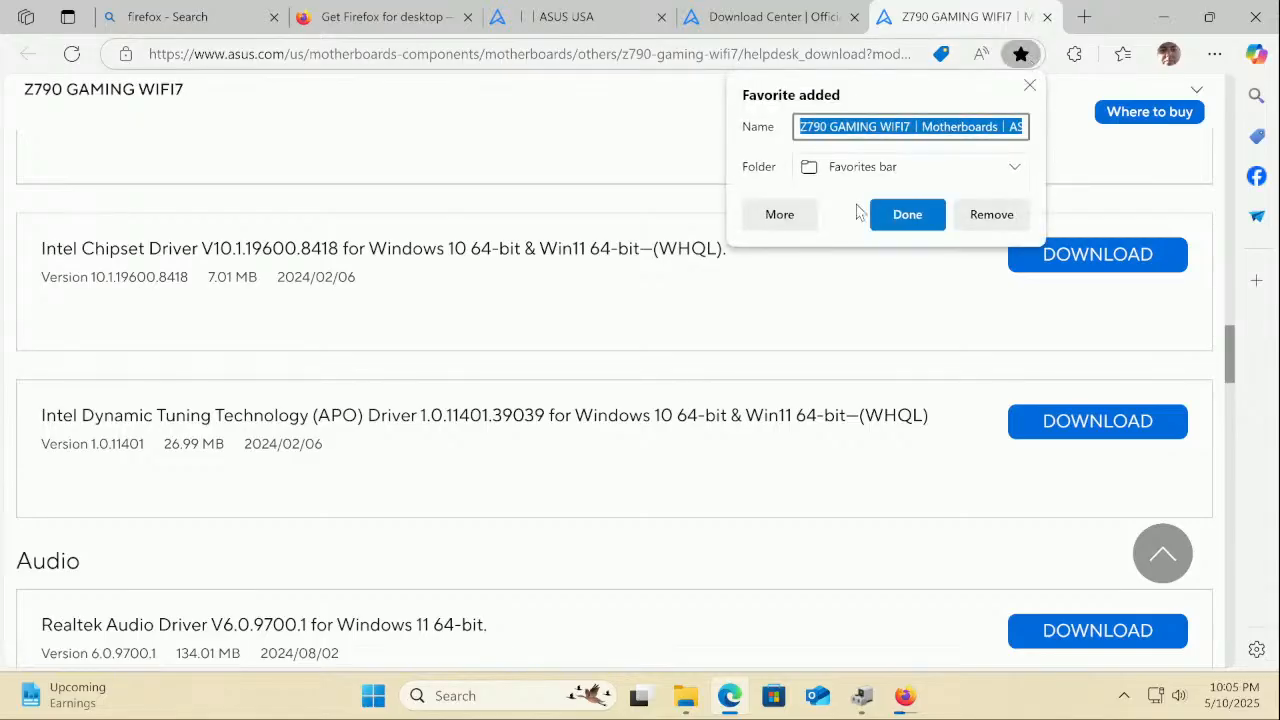
pyautogui.click(908, 216)
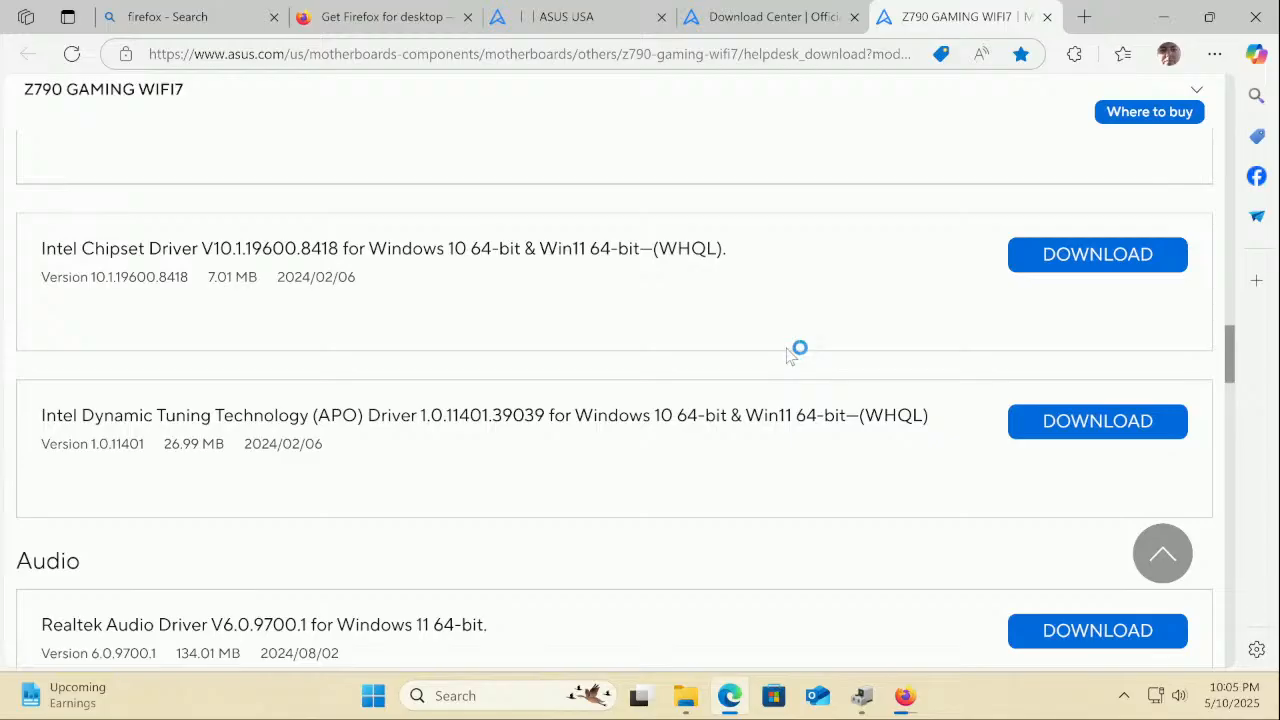
pyautogui.click(873, 710)
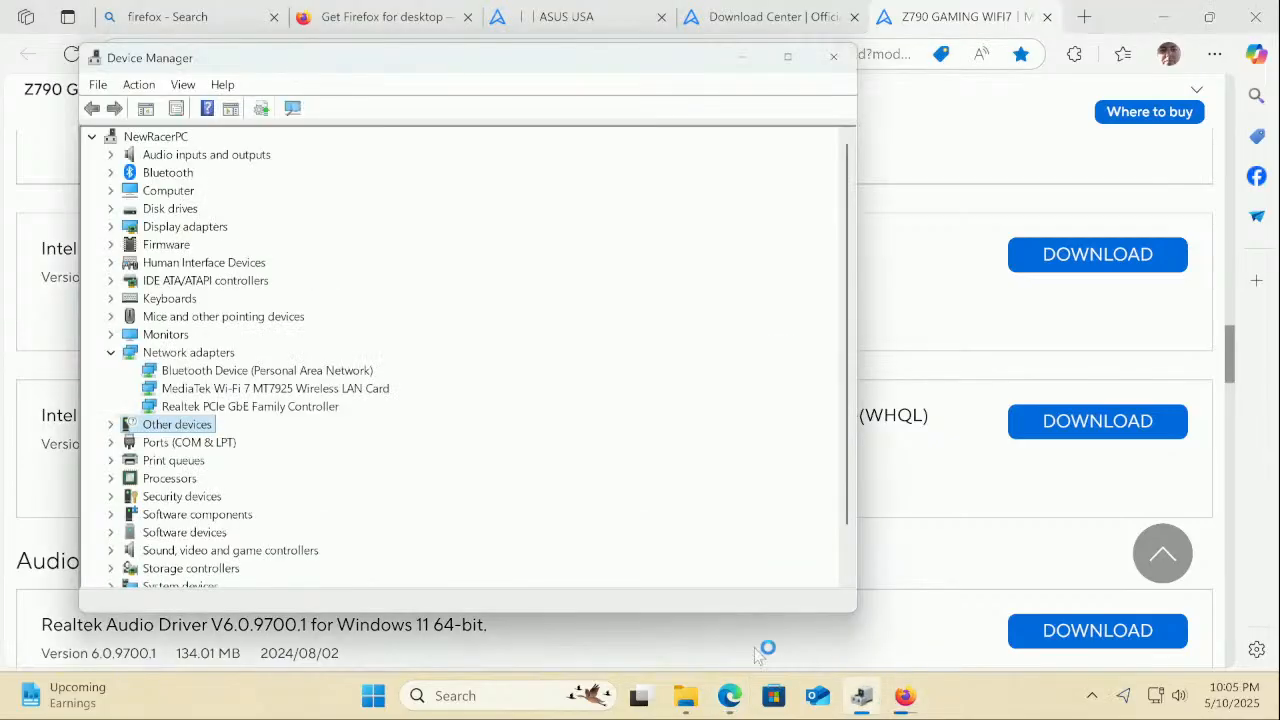
pyautogui.click(111, 425)
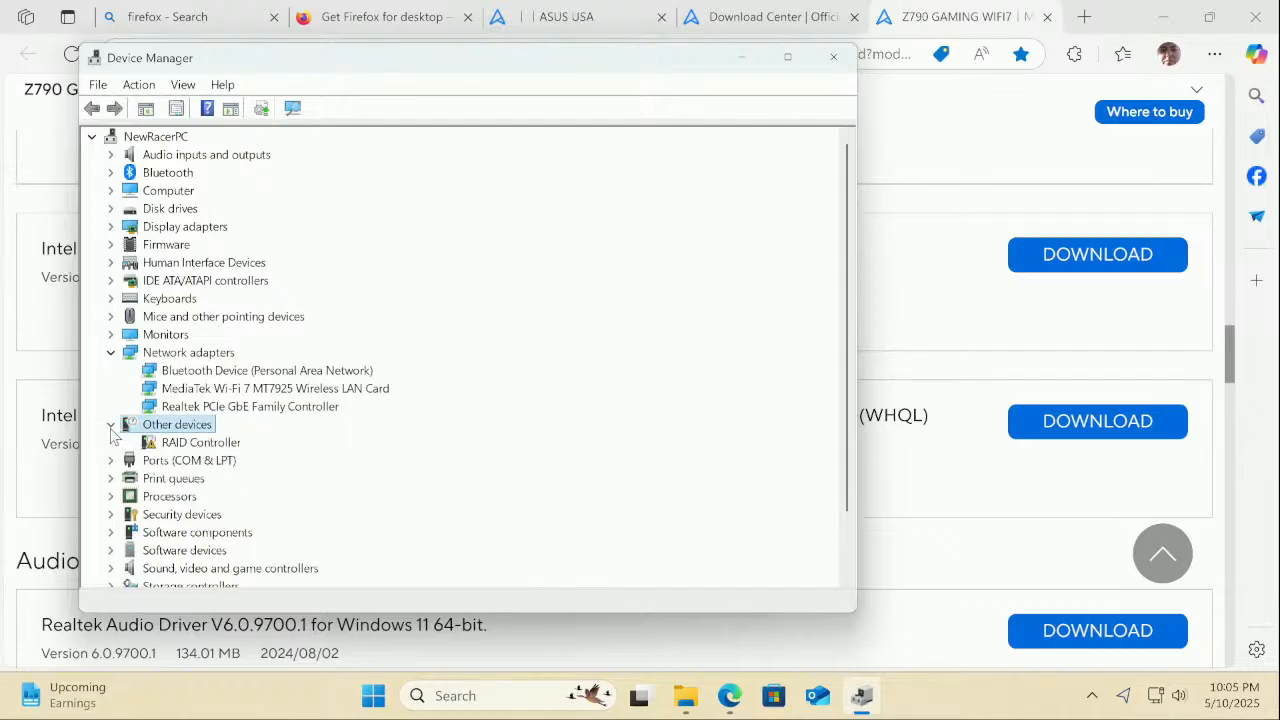
pyautogui.click(111, 425)
pyautogui.scroll(-1, 114, 429)
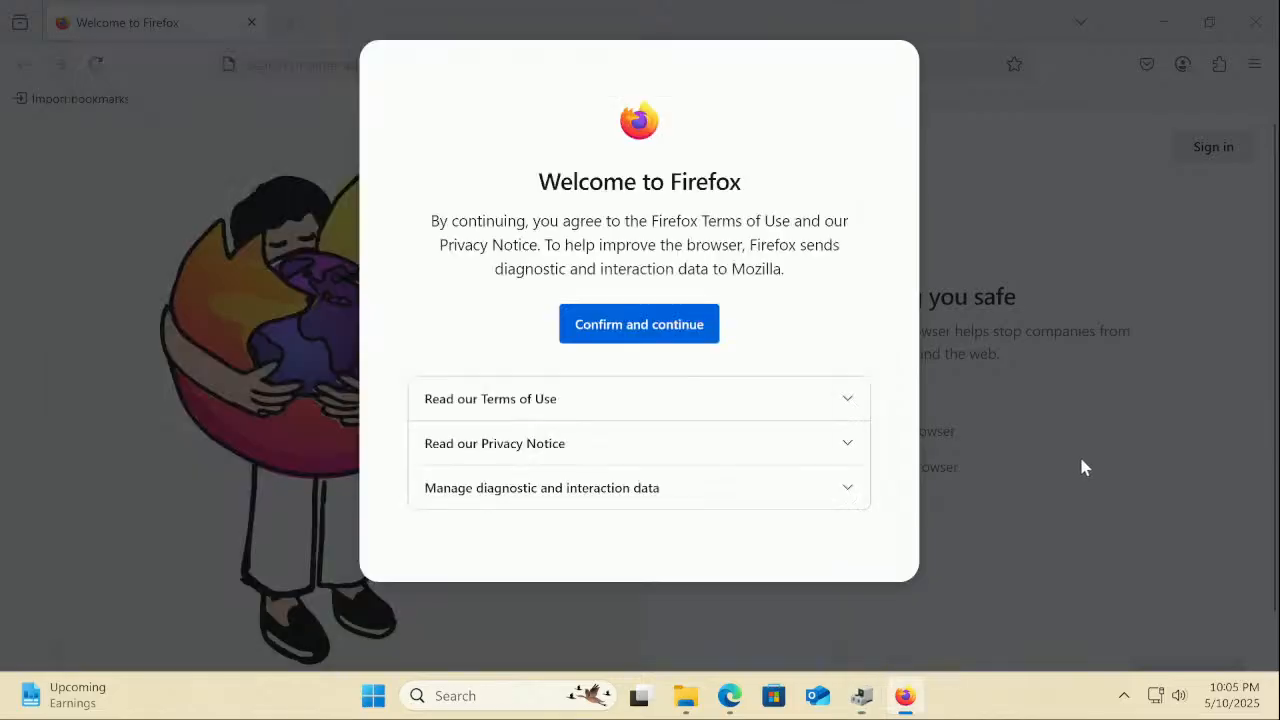
# Finish Firefox setup with default browser and data import unticked, pin it to the taskbar, then close it
pyautogui.click(622, 332)
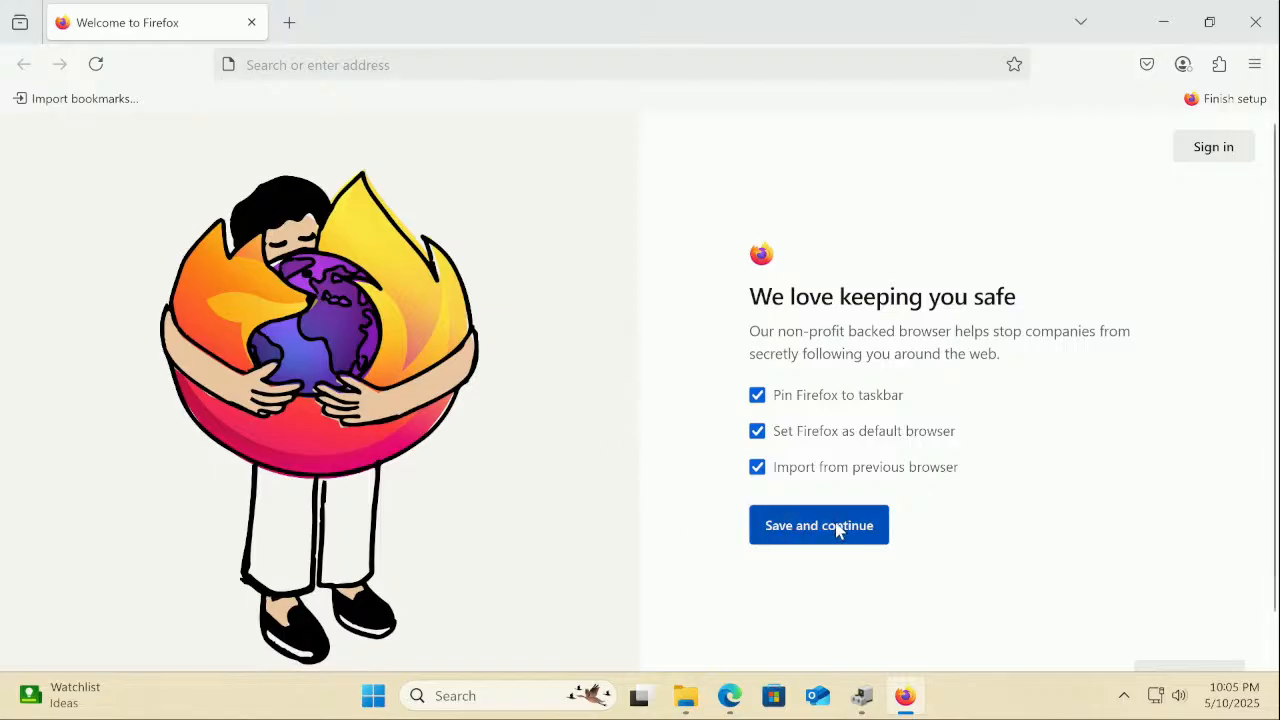
pyautogui.click(757, 438)
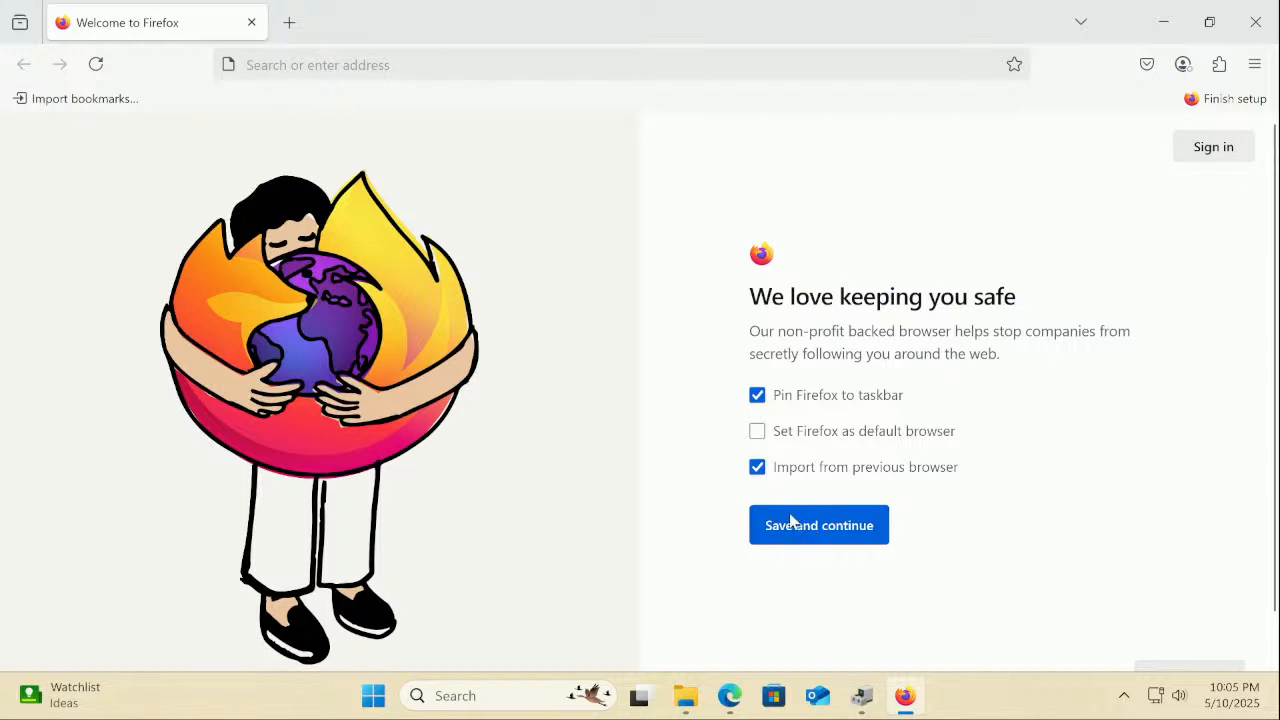
pyautogui.click(757, 467)
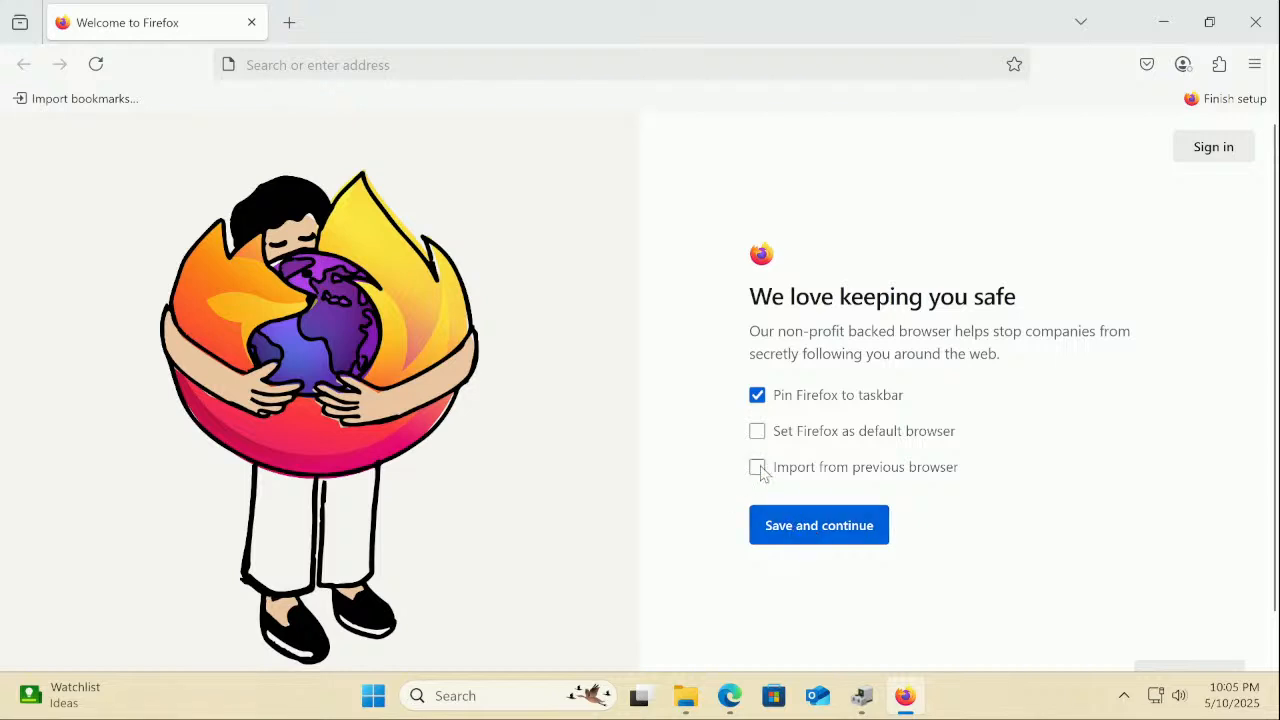
pyautogui.click(800, 528)
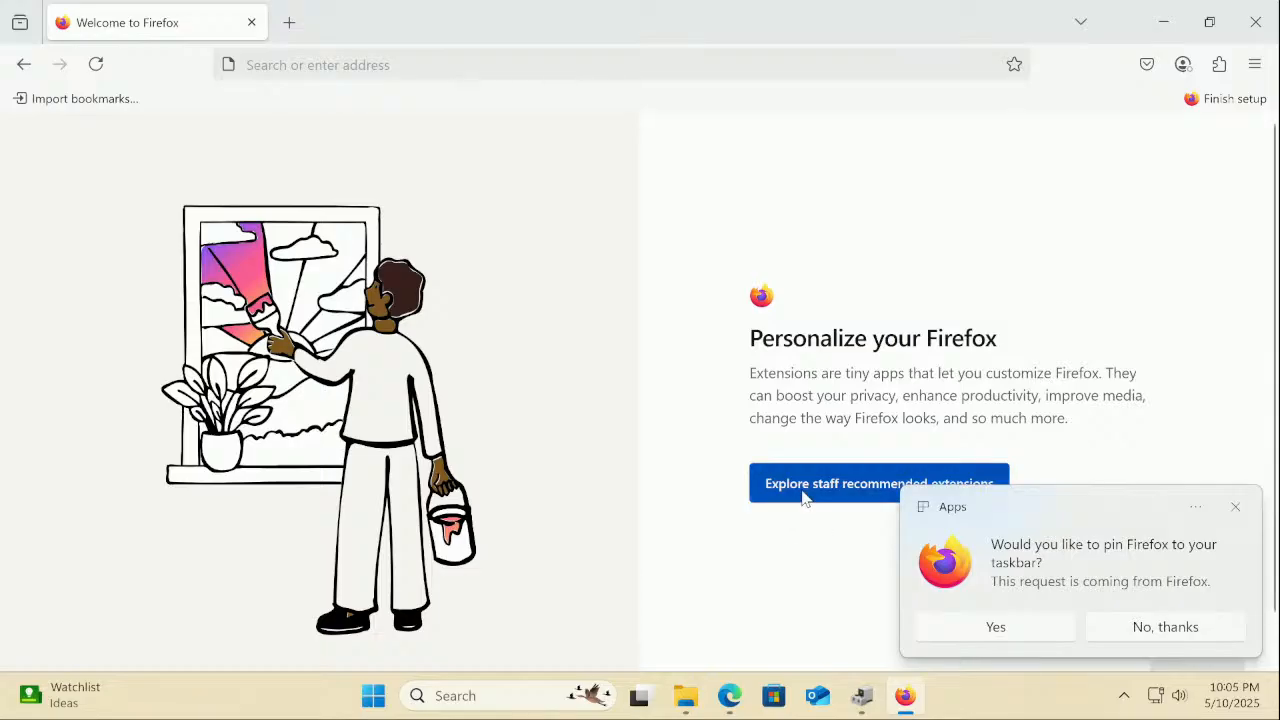
pyautogui.click(1040, 636)
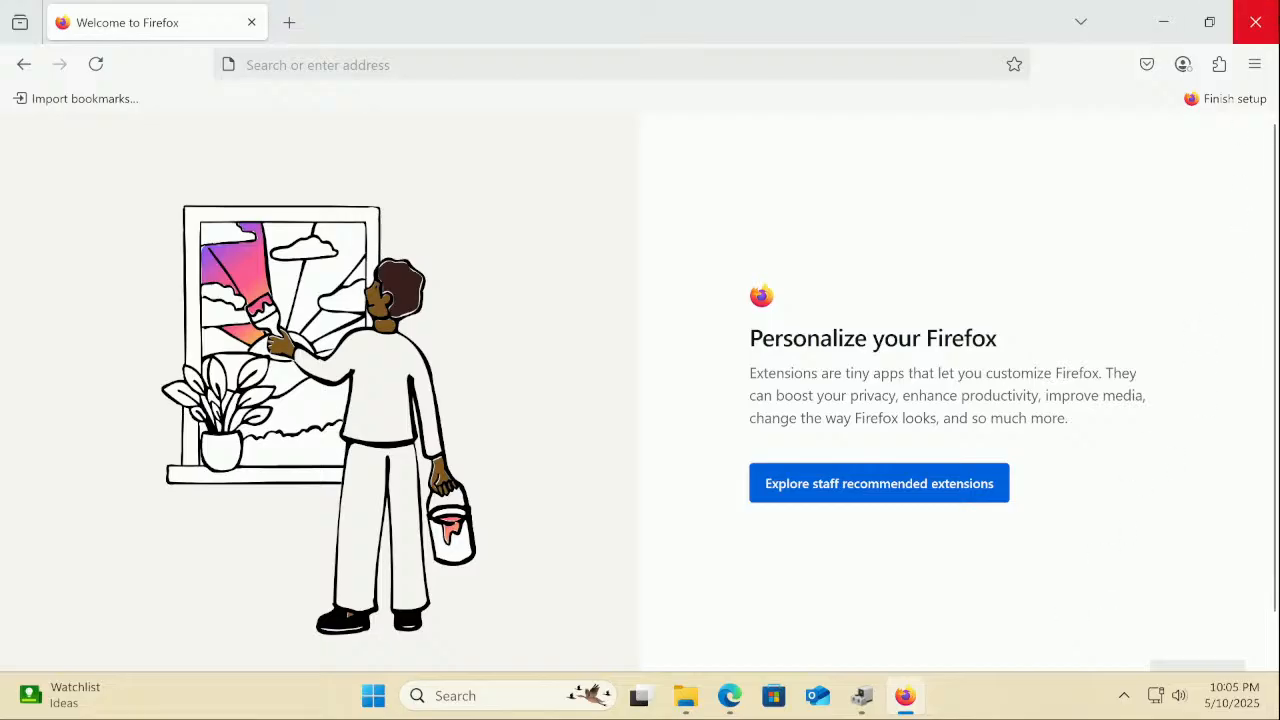
pyautogui.click(1256, 22)
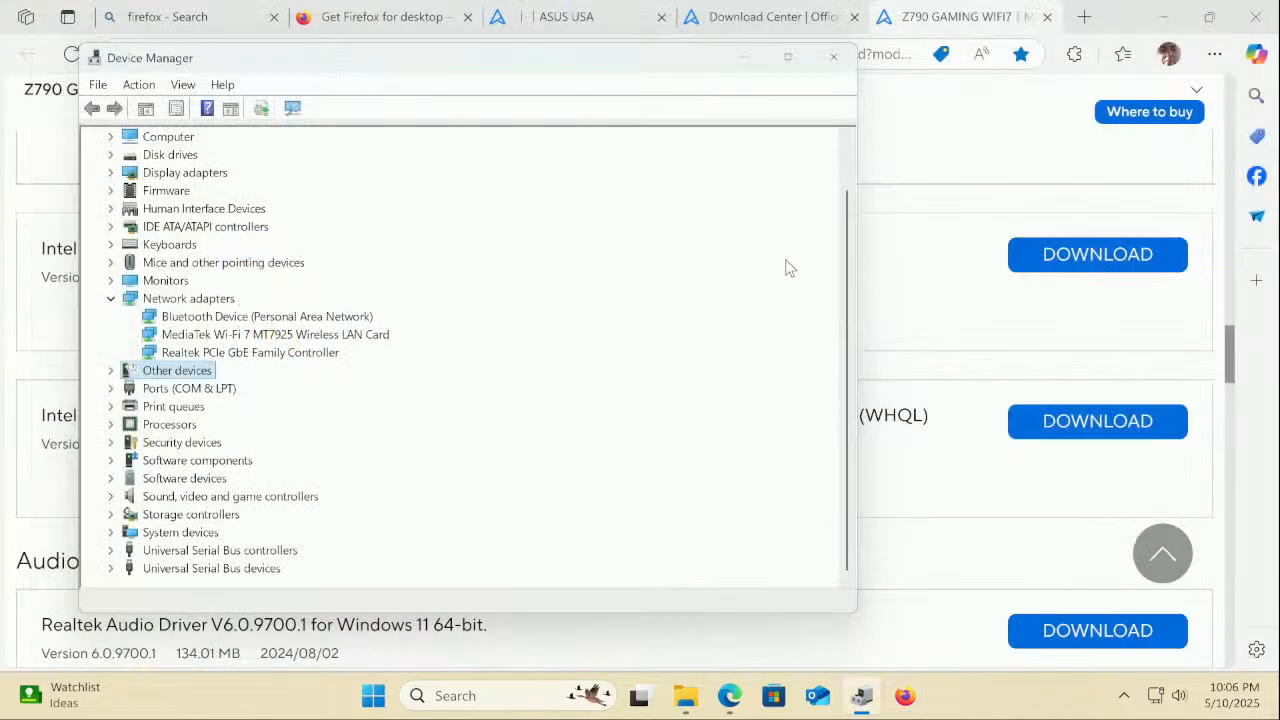
# Glance over the ASUS Download Center page
pyautogui.click(788, 22)
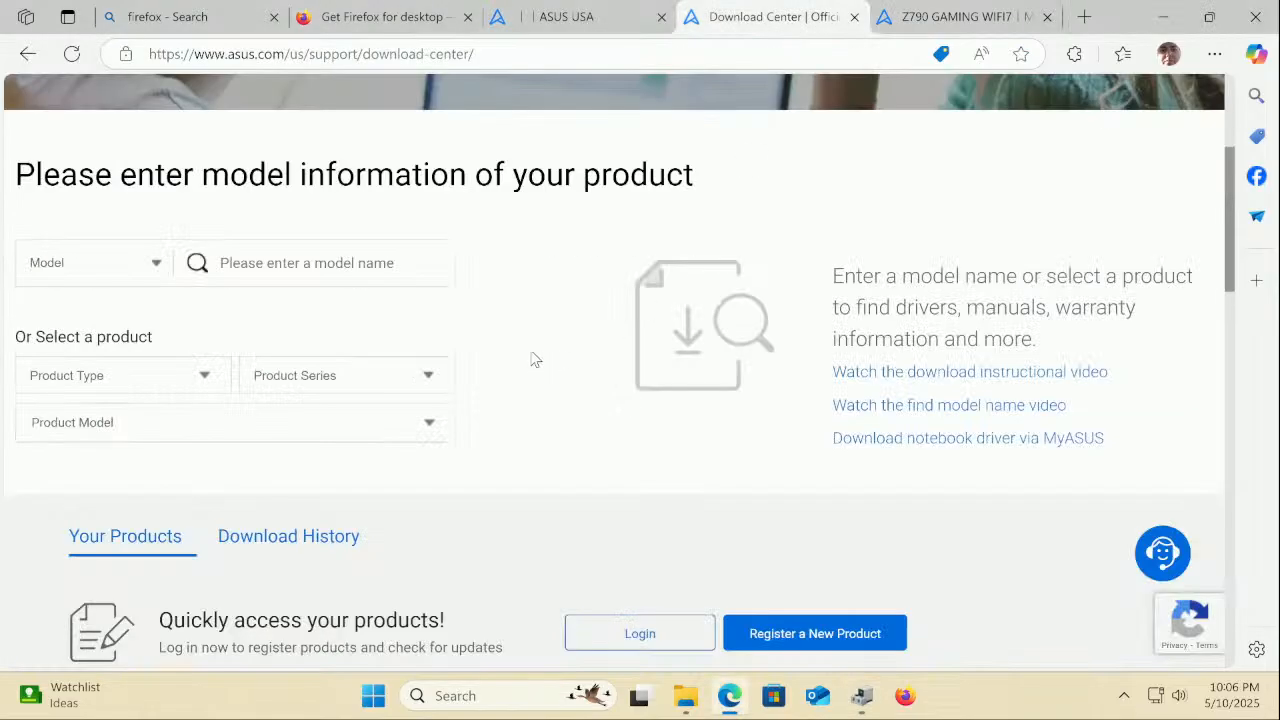
pyautogui.scroll(-5, 533, 358)
pyautogui.scroll(5, 533, 358)
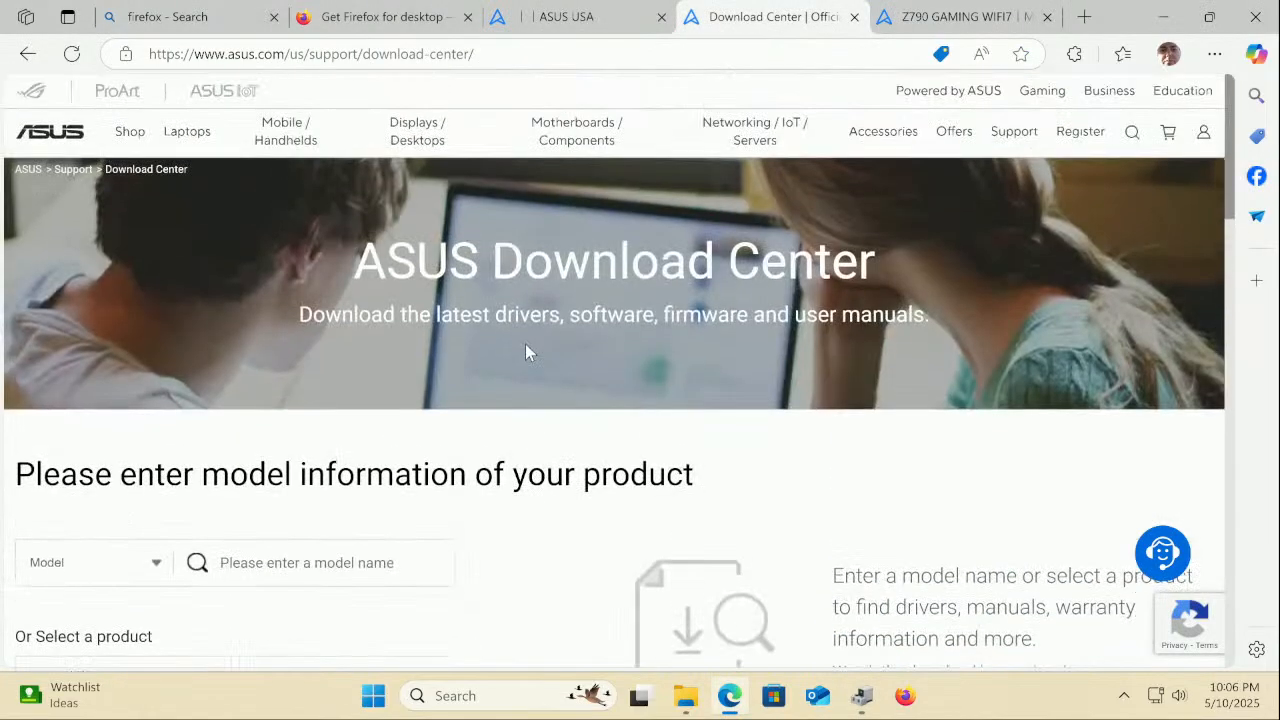
# Scroll through the Z790 GAMING WIFI7 Chipset driver list, then bring Device Manager forward
pyautogui.click(931, 14)
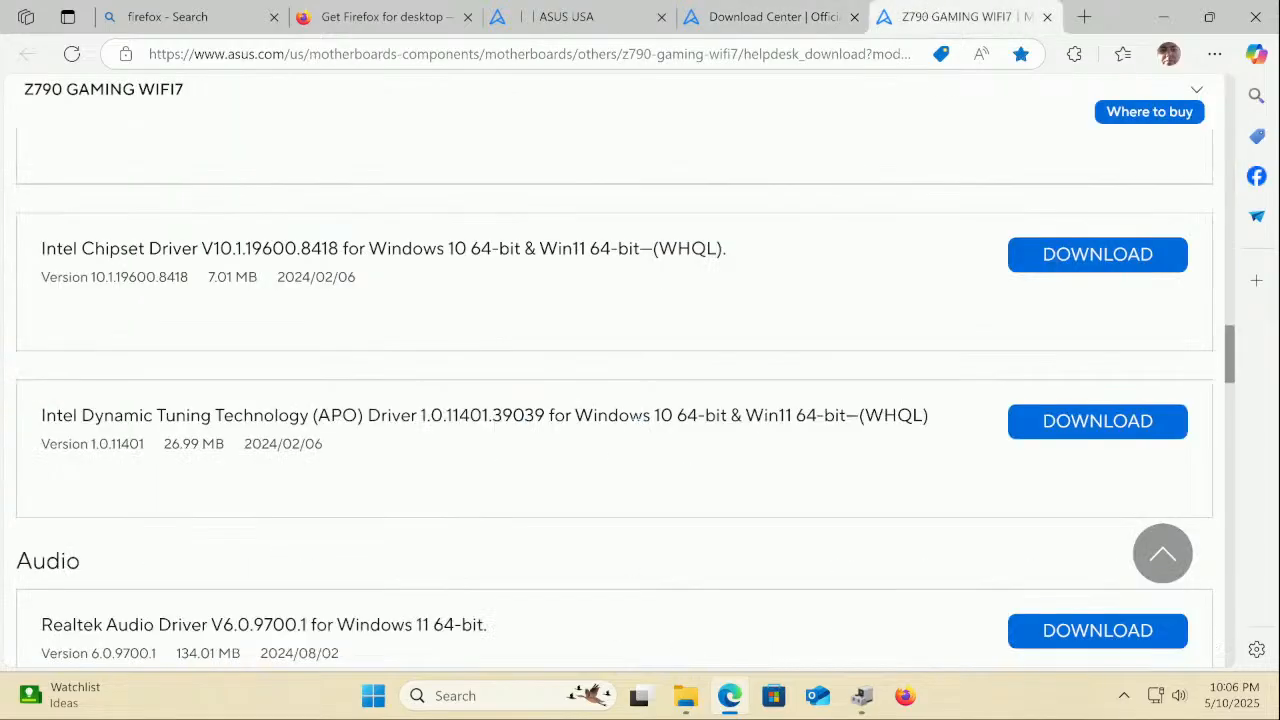
pyautogui.scroll(-1, 636, 434)
pyautogui.scroll(3, 636, 433)
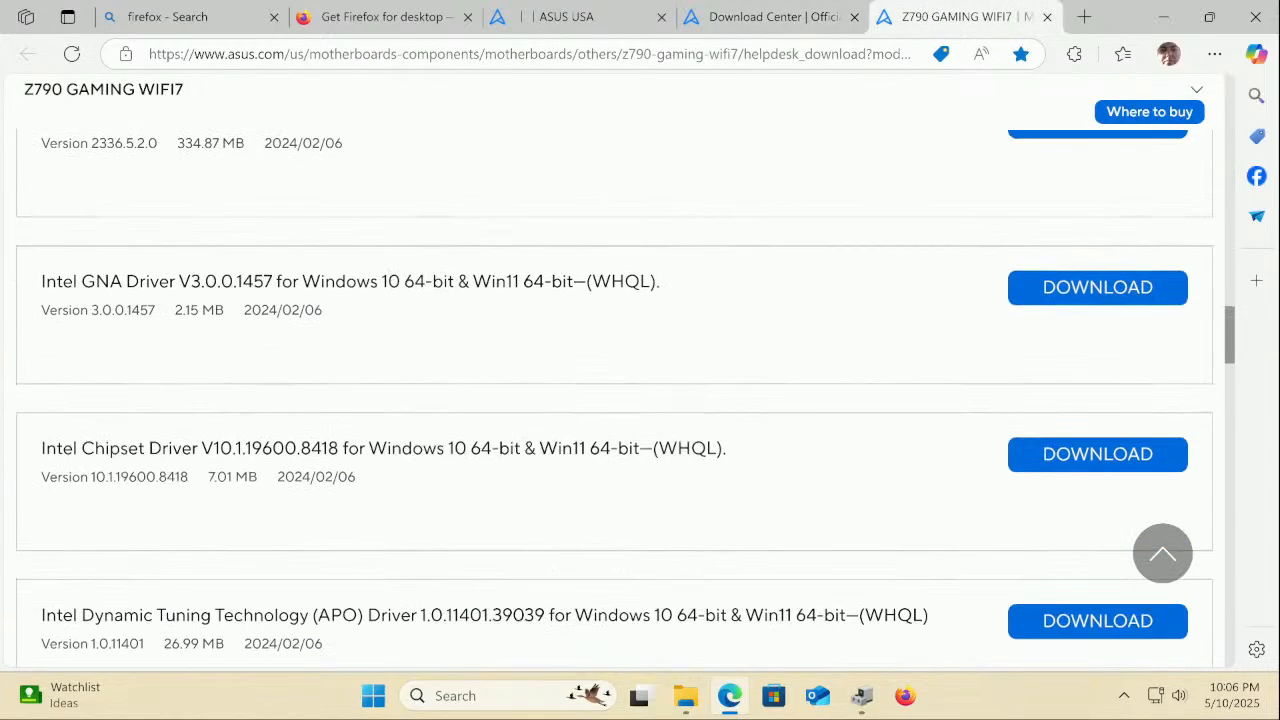
pyautogui.scroll(3, 626, 428)
pyautogui.scroll(2, 623, 418)
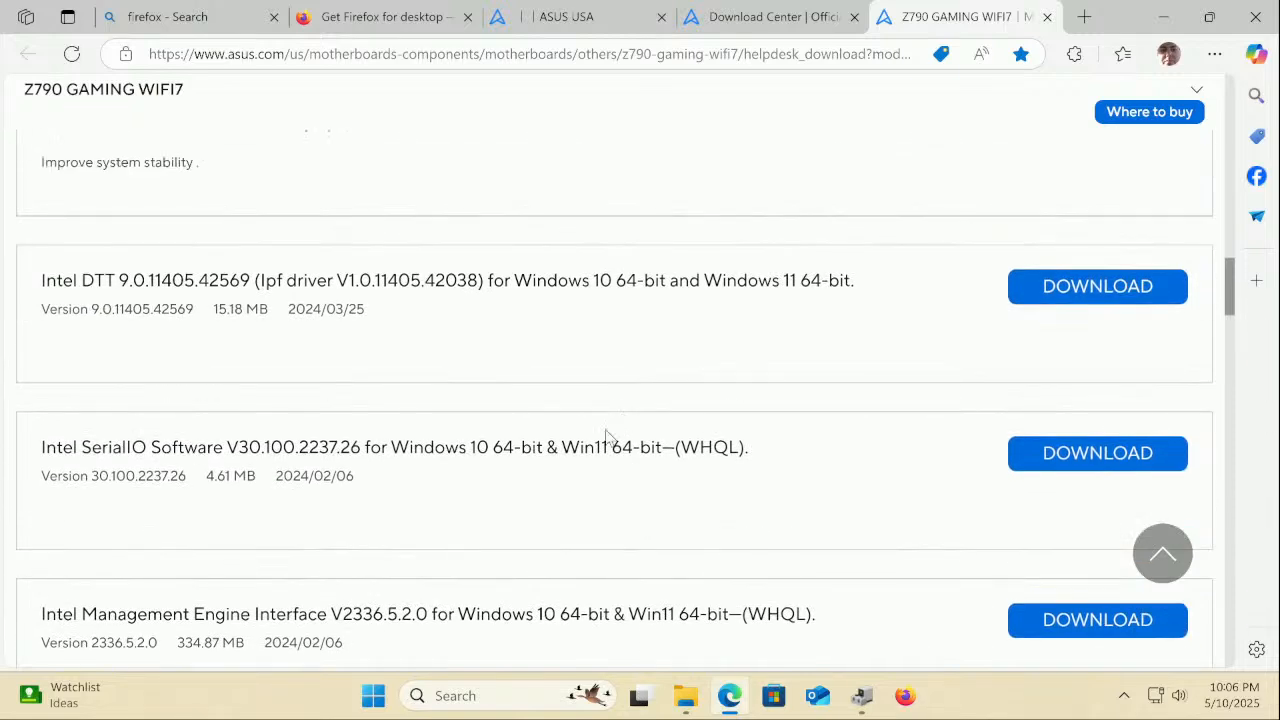
pyautogui.scroll(5, 597, 447)
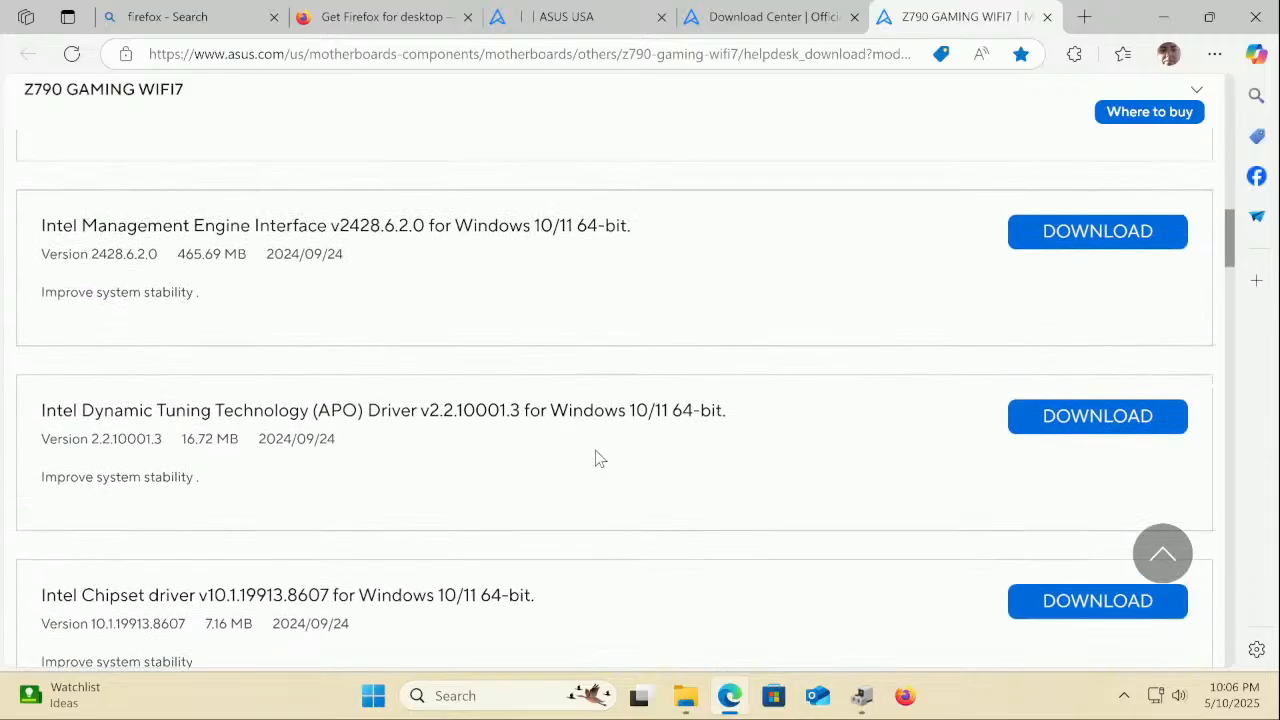
pyautogui.scroll(2, 596, 451)
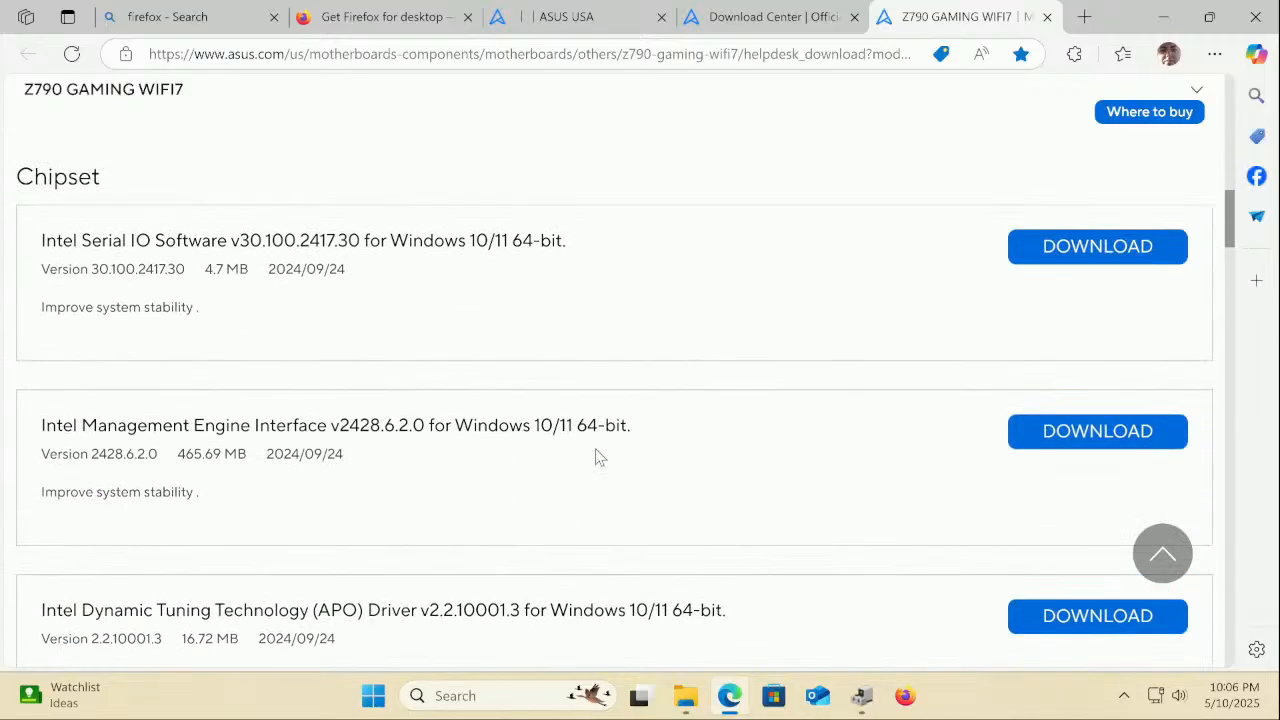
pyautogui.scroll(-6, 597, 452)
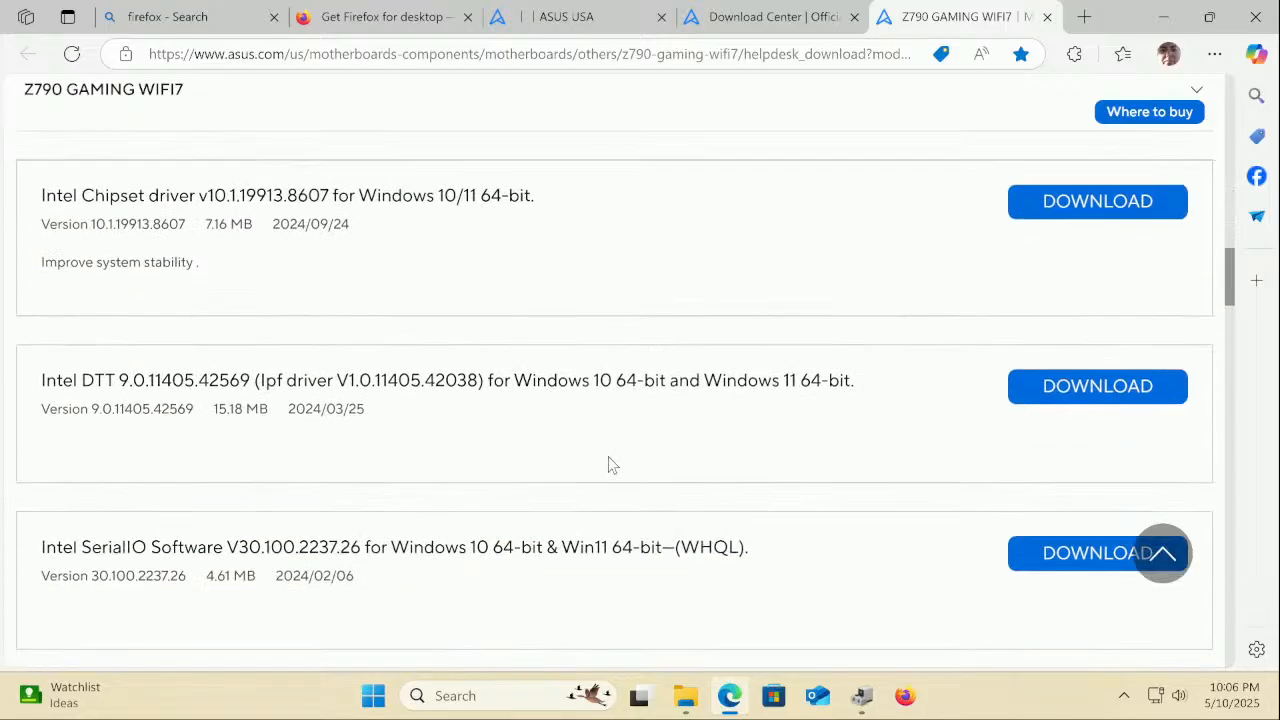
pyautogui.scroll(6, 612, 464)
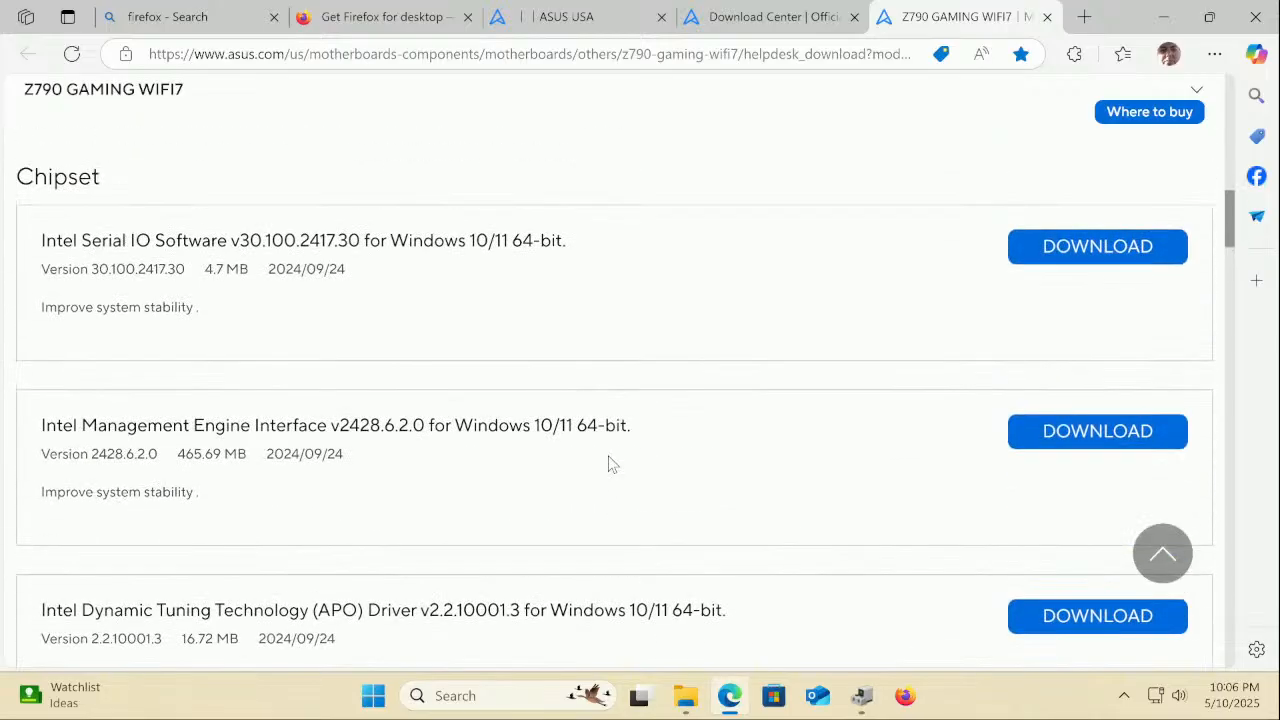
pyautogui.scroll(-6, 612, 464)
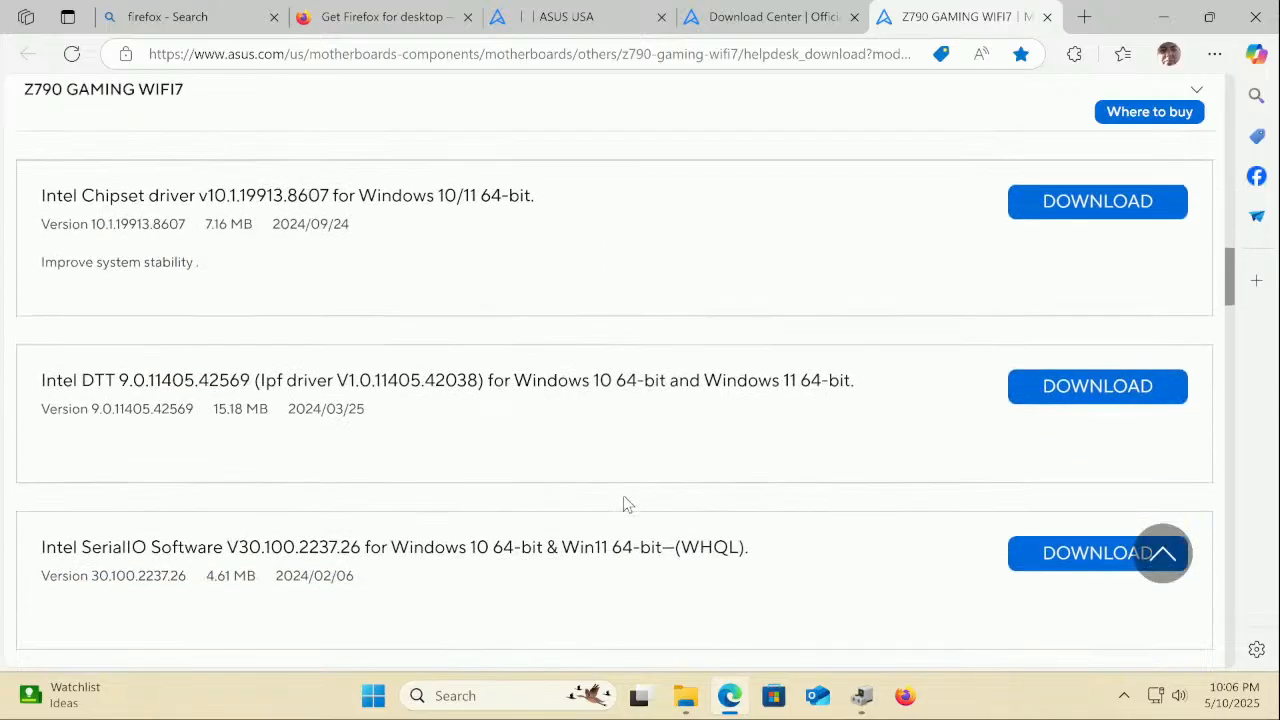
pyautogui.scroll(6, 623, 496)
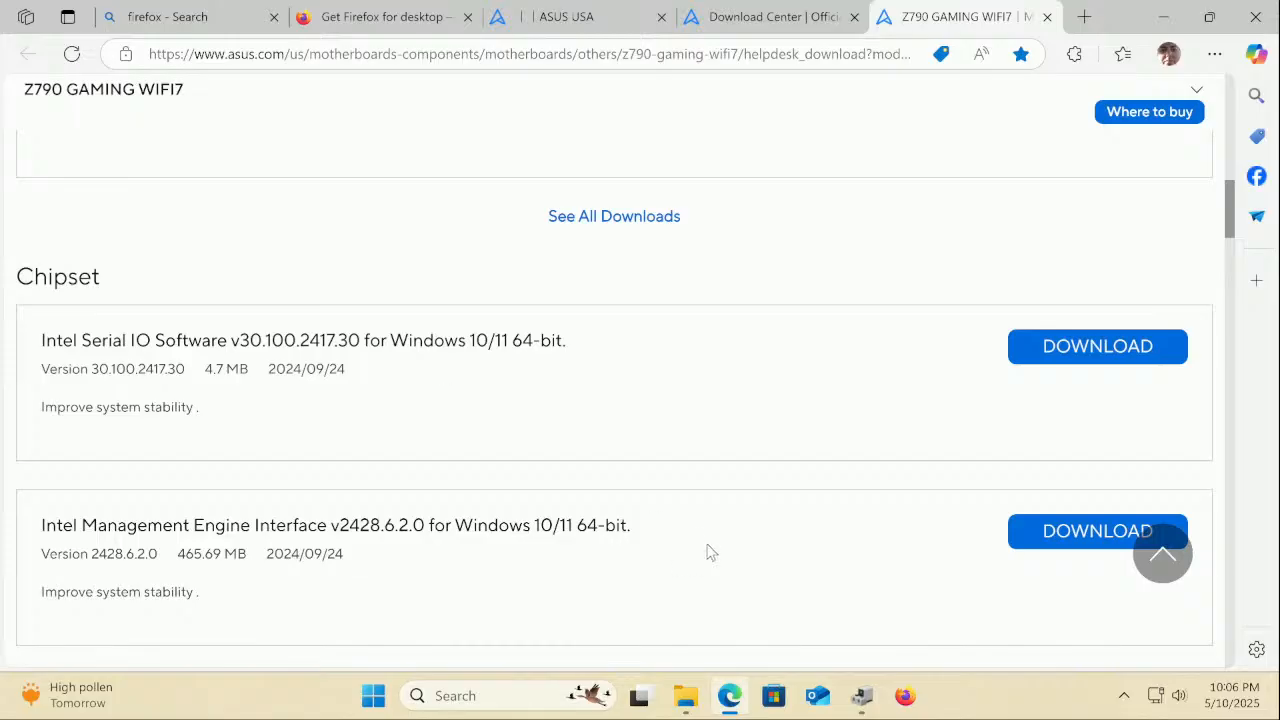
pyautogui.click(862, 695)
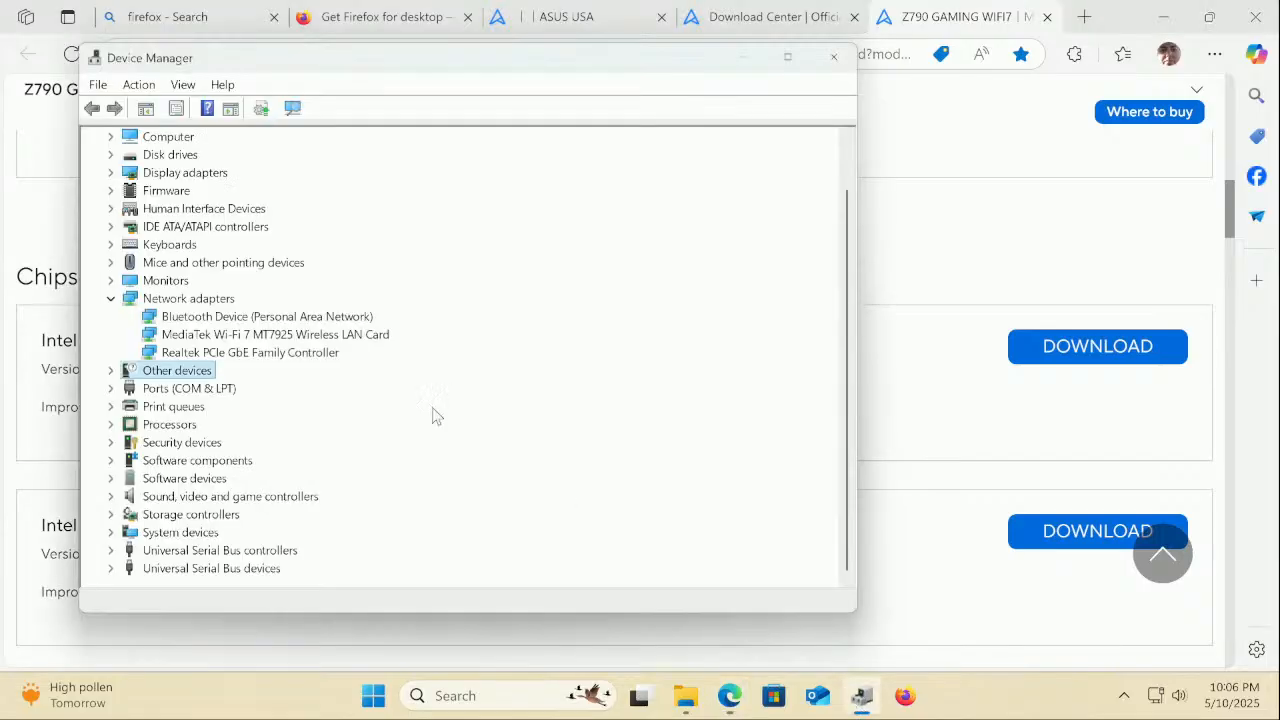
# Show the RAID Controller under Other devices and open its Properties on the Events tab
pyautogui.click(110, 370)
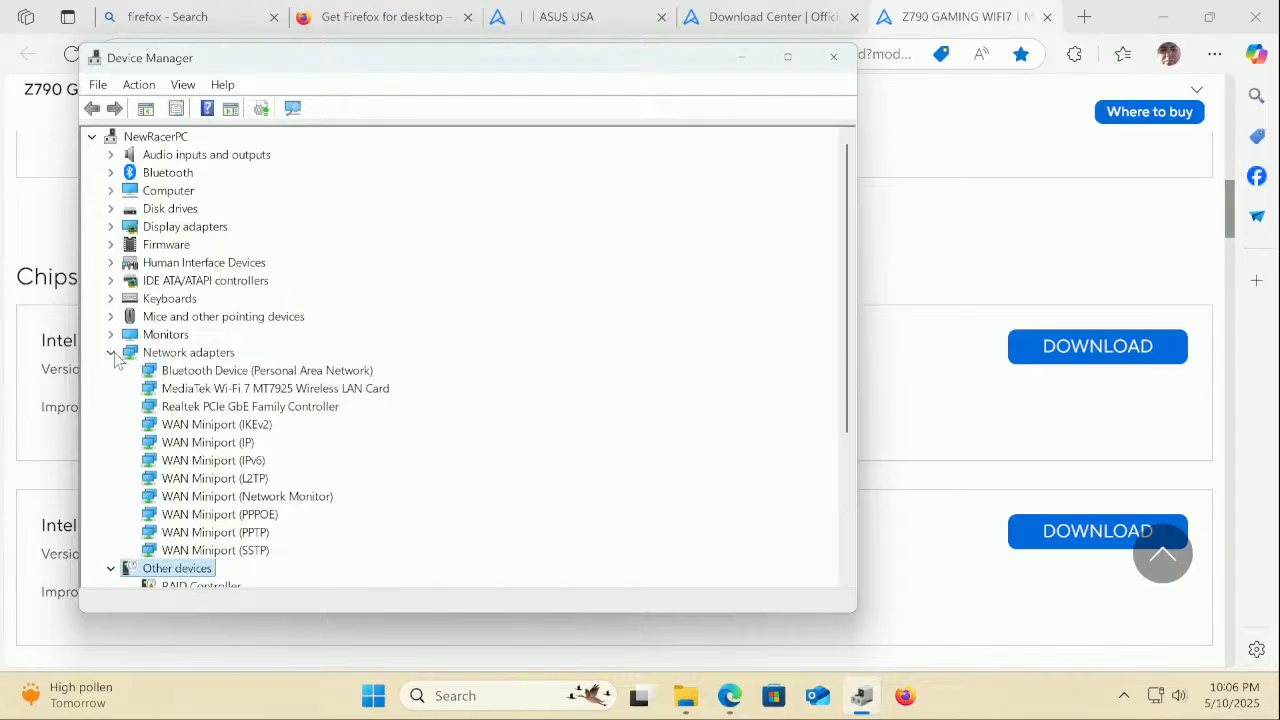
pyautogui.click(111, 353)
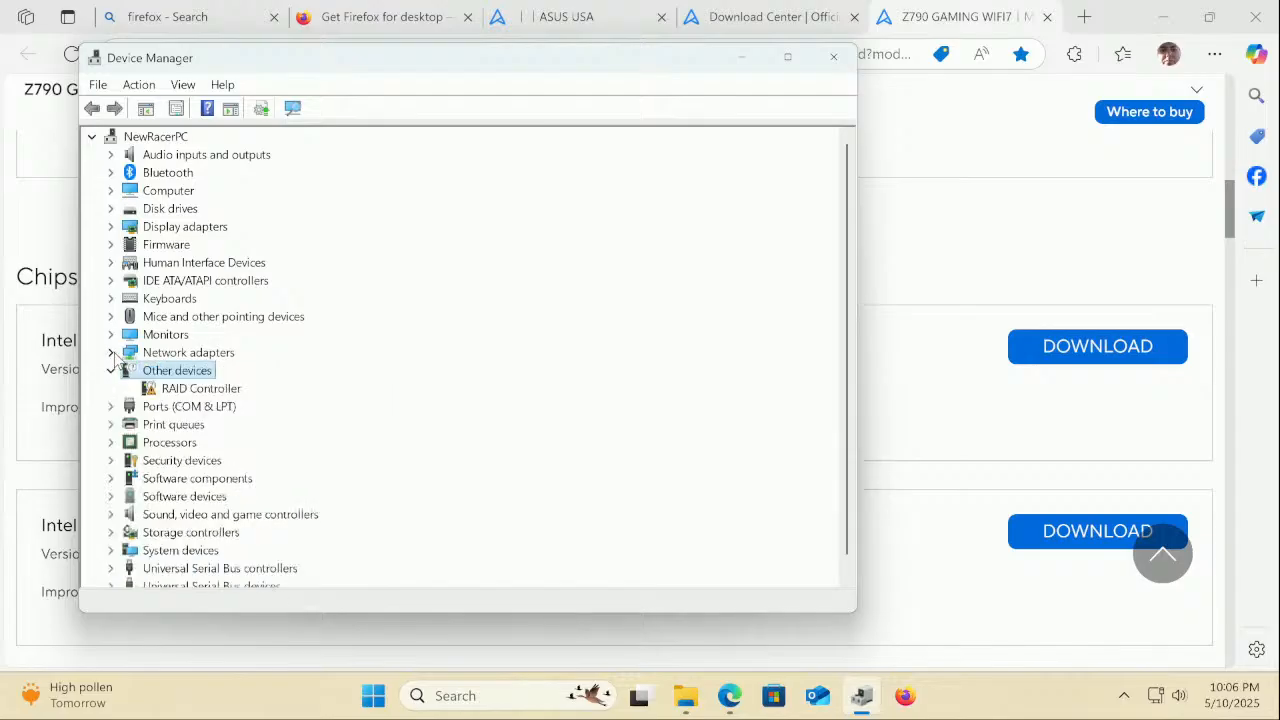
pyautogui.doubleClick(190, 390)
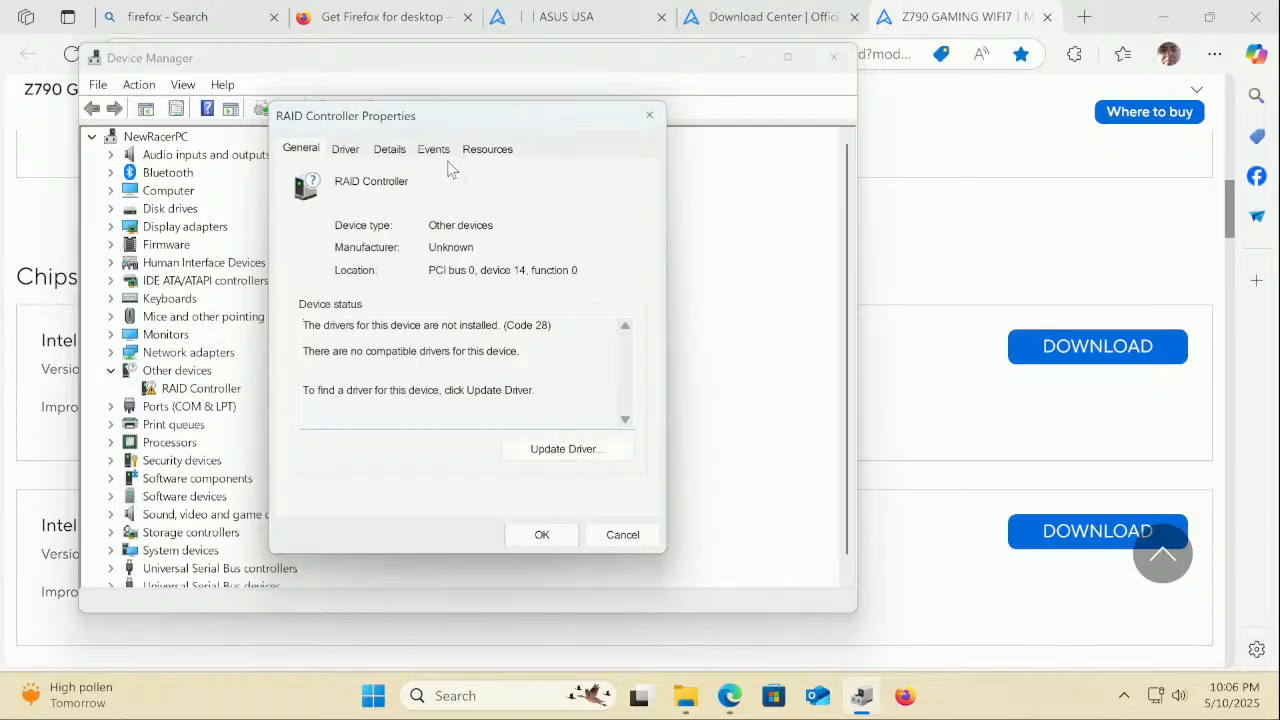
pyautogui.click(480, 152)
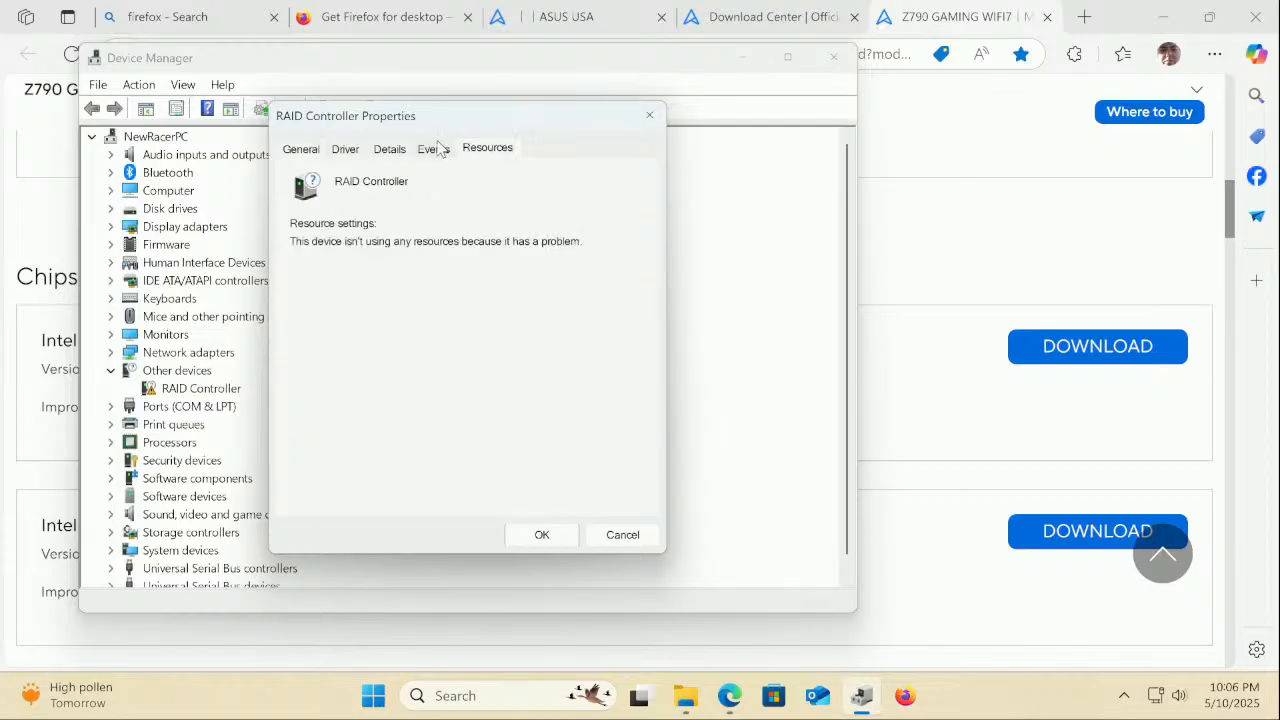
pyautogui.click(433, 150)
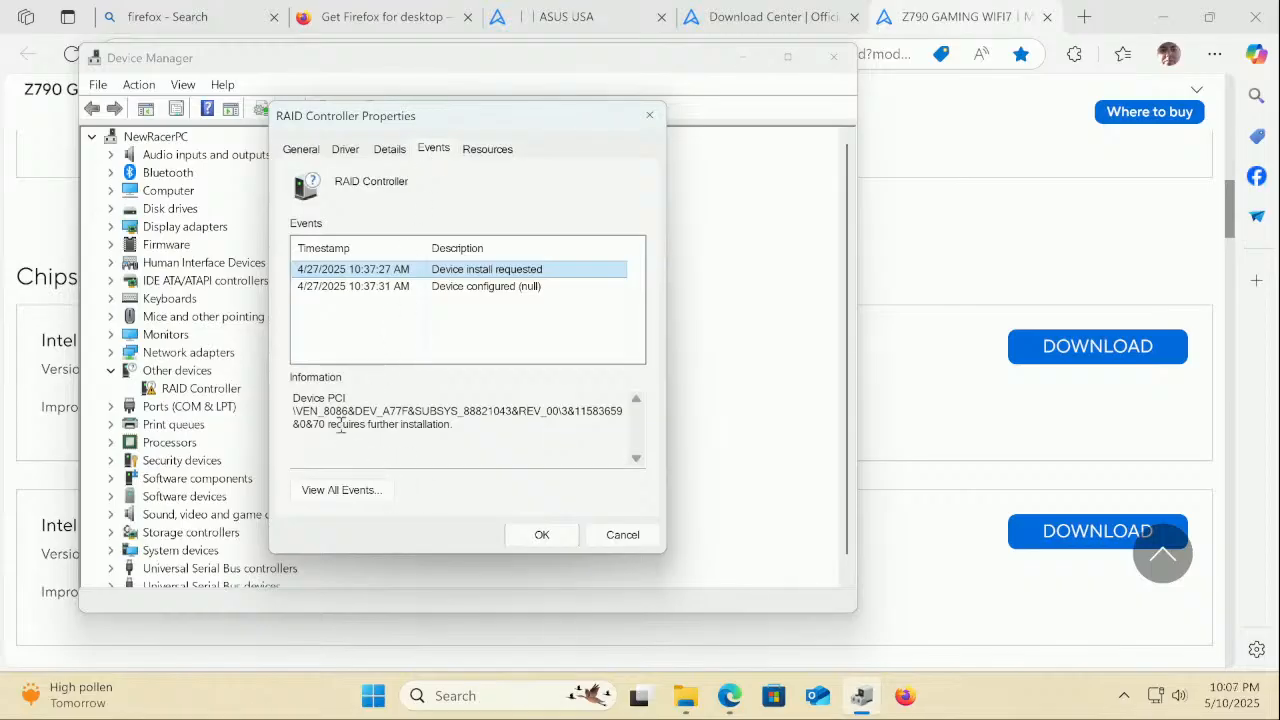
# Copy the device ID VEN_8086&DEV_A77F from the event Information text
pyautogui.moveTo(303, 411); pyautogui.dragTo(628, 428)
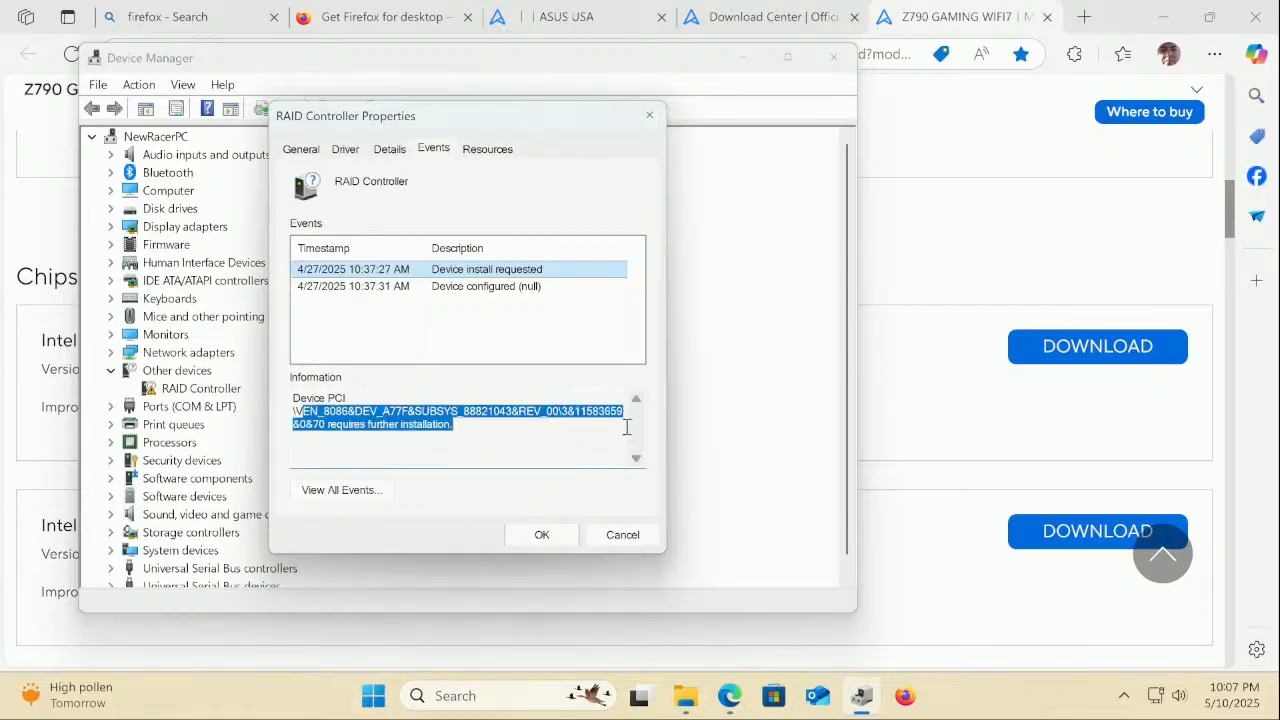
pyautogui.rightClick(350, 417)
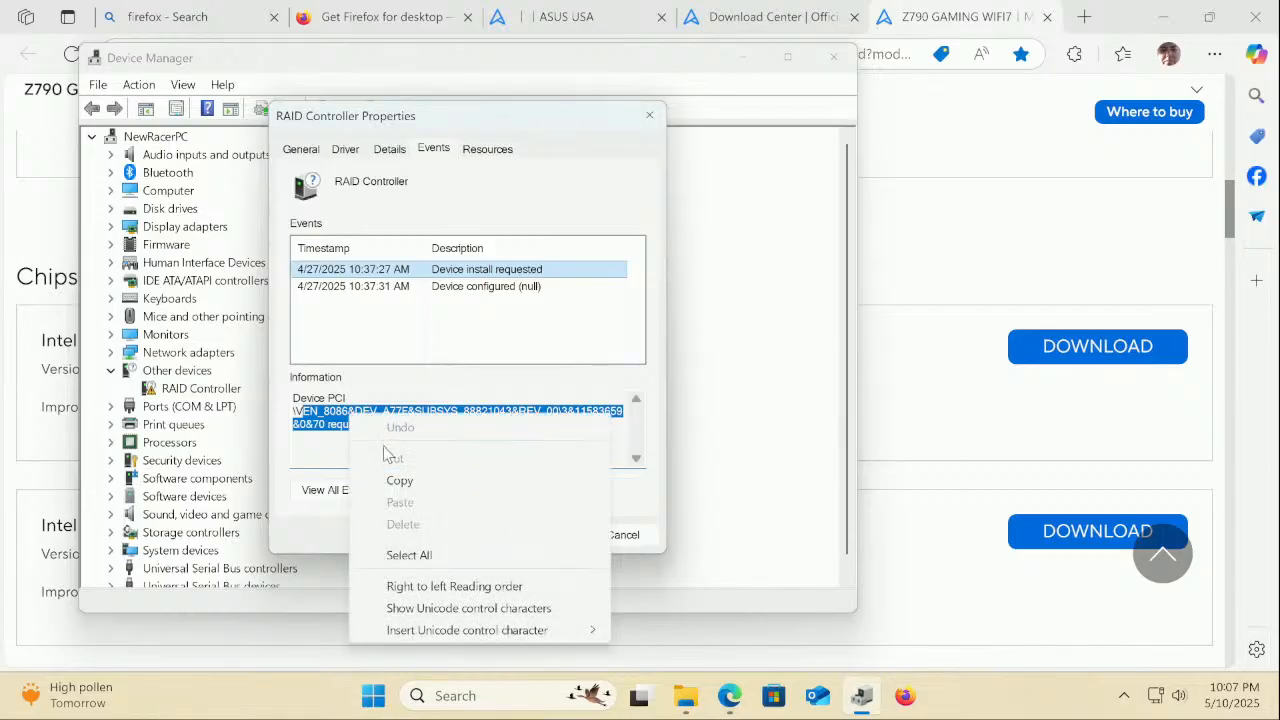
pyautogui.click(399, 481)
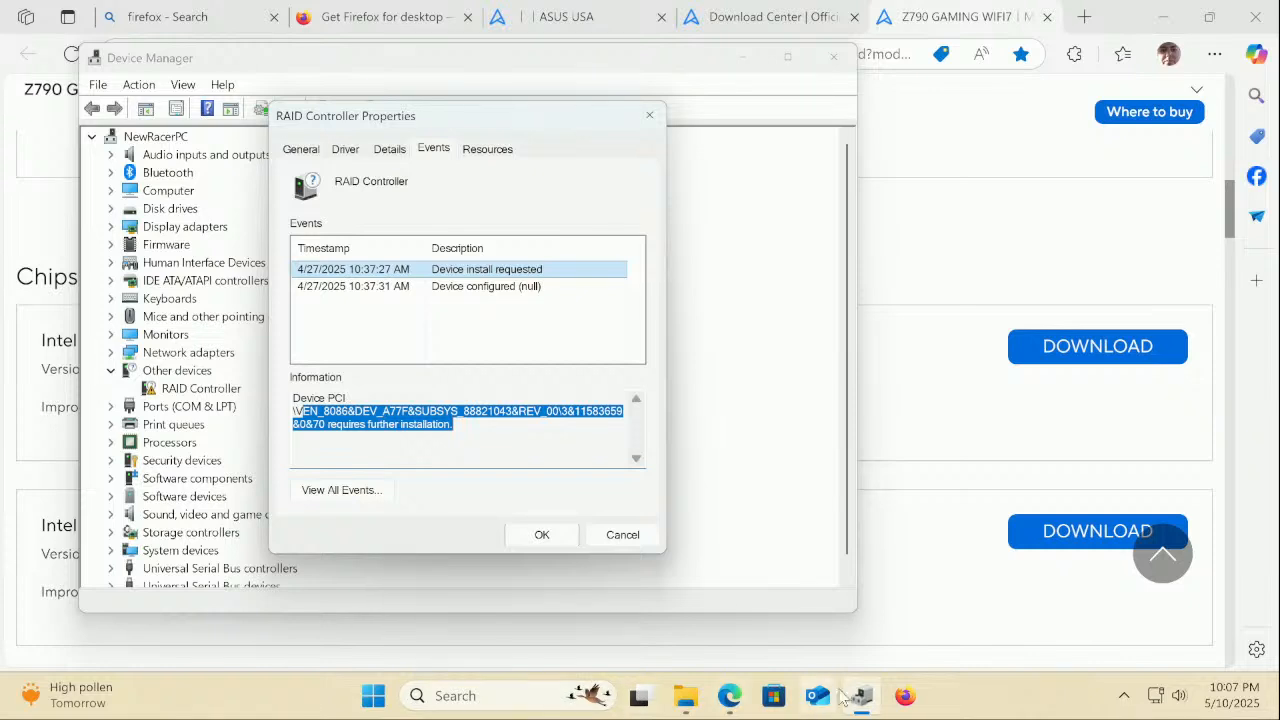
# Return to Edge's Get Firefox for desktop tab and select its address bar
pyautogui.moveTo(738, 685)
pyautogui.click(665, 612)
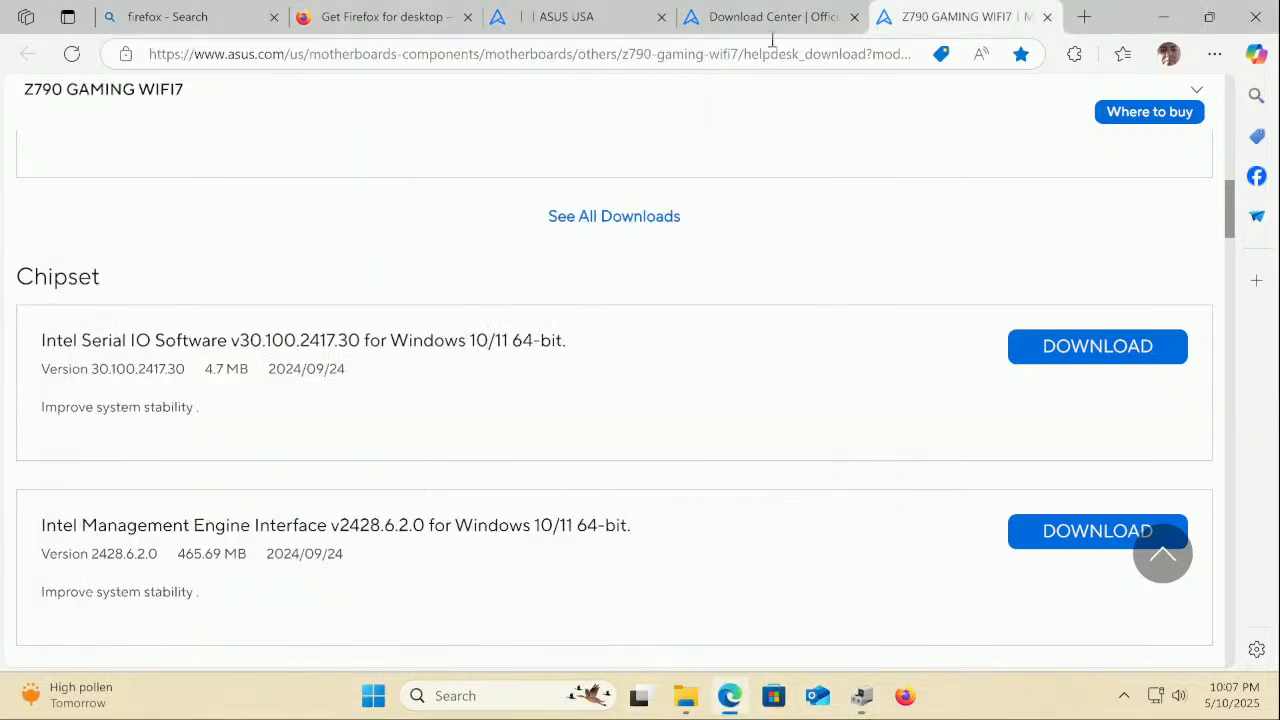
pyautogui.click(350, 20)
pyautogui.click(366, 52)
# Paste the RAID Controller ID VEN_8086&DEV_A77F into the address bar and search Bing
pyautogui.rightClick(372, 54)
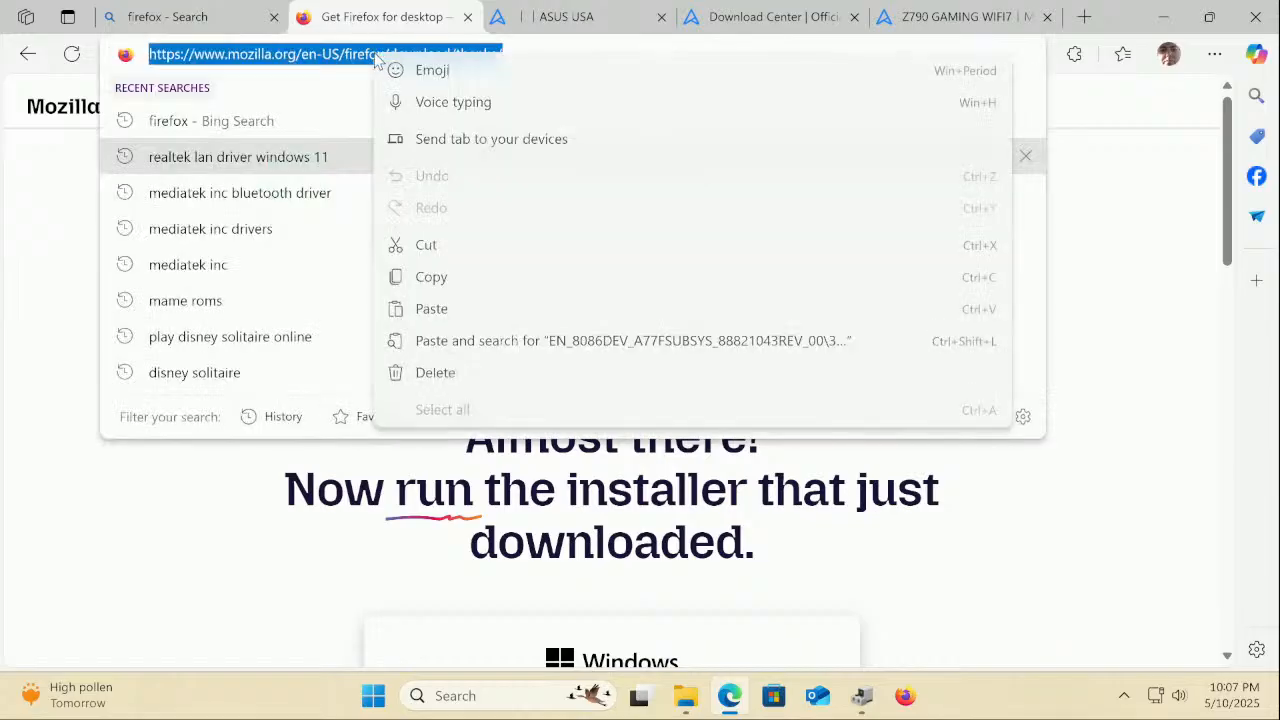
pyautogui.click(432, 309)
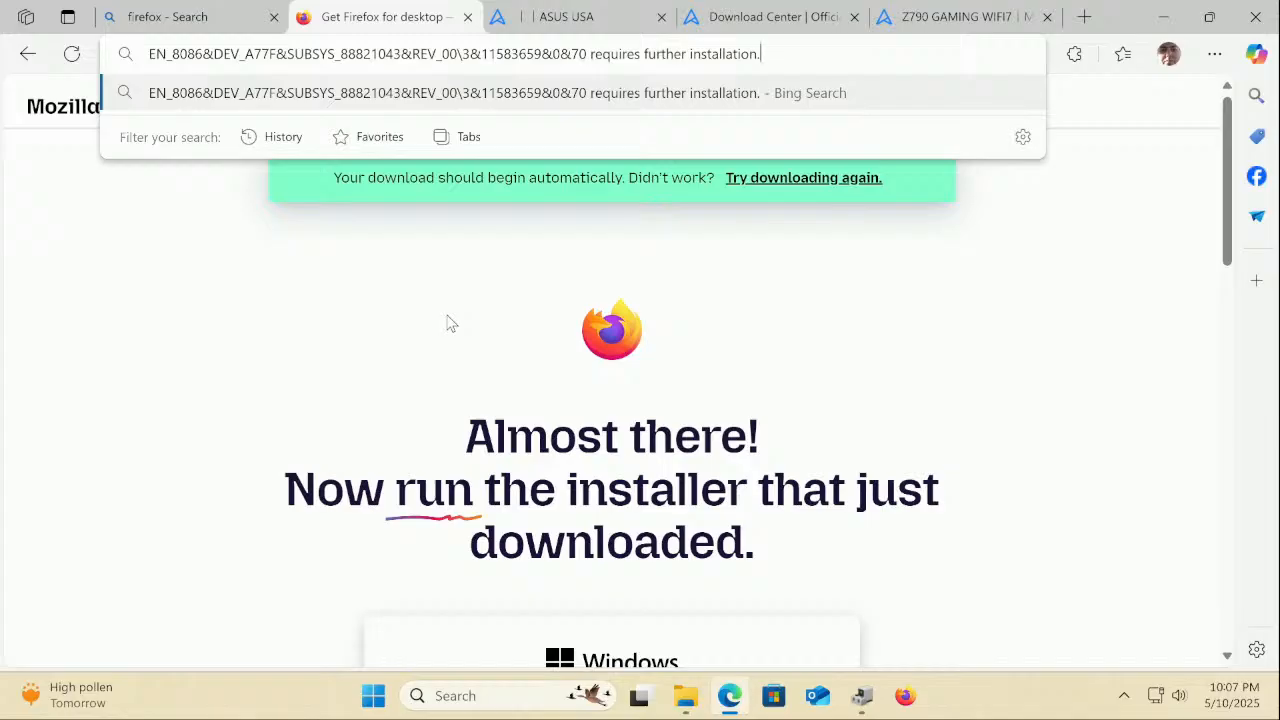
pyautogui.press('Return')
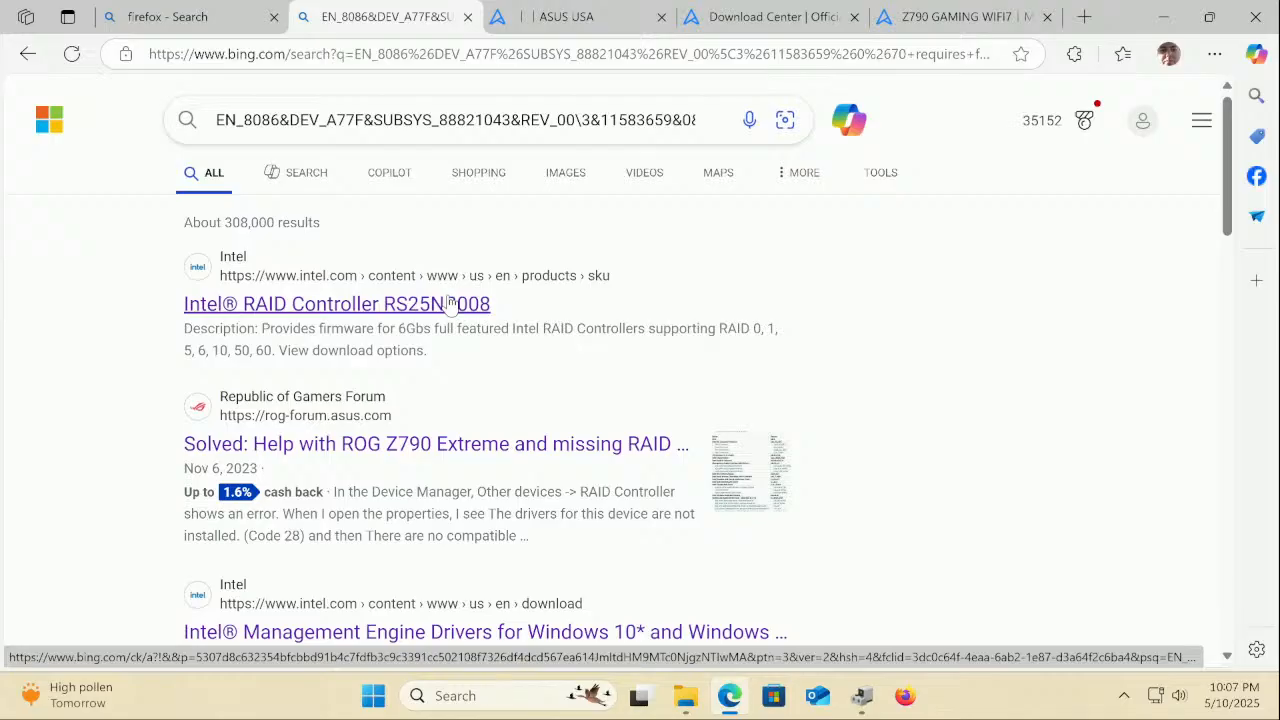
pyautogui.click(450, 304)
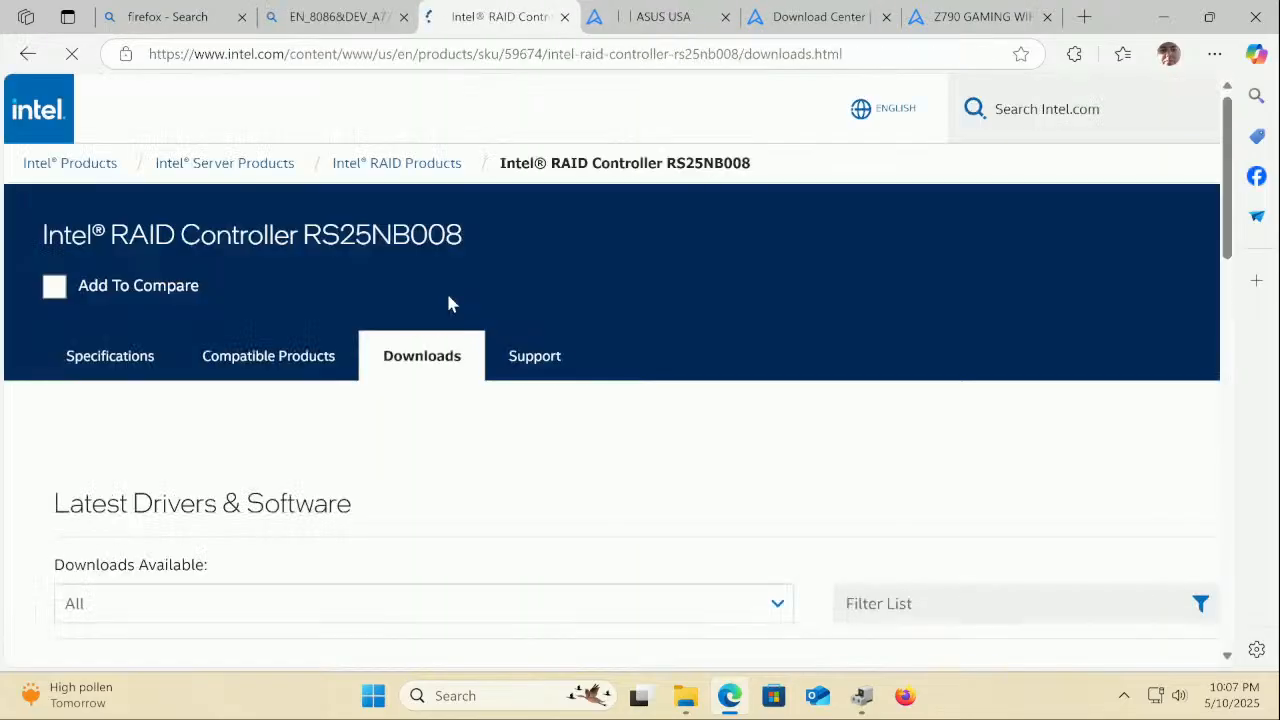
pyautogui.scroll(-3, 410, 480)
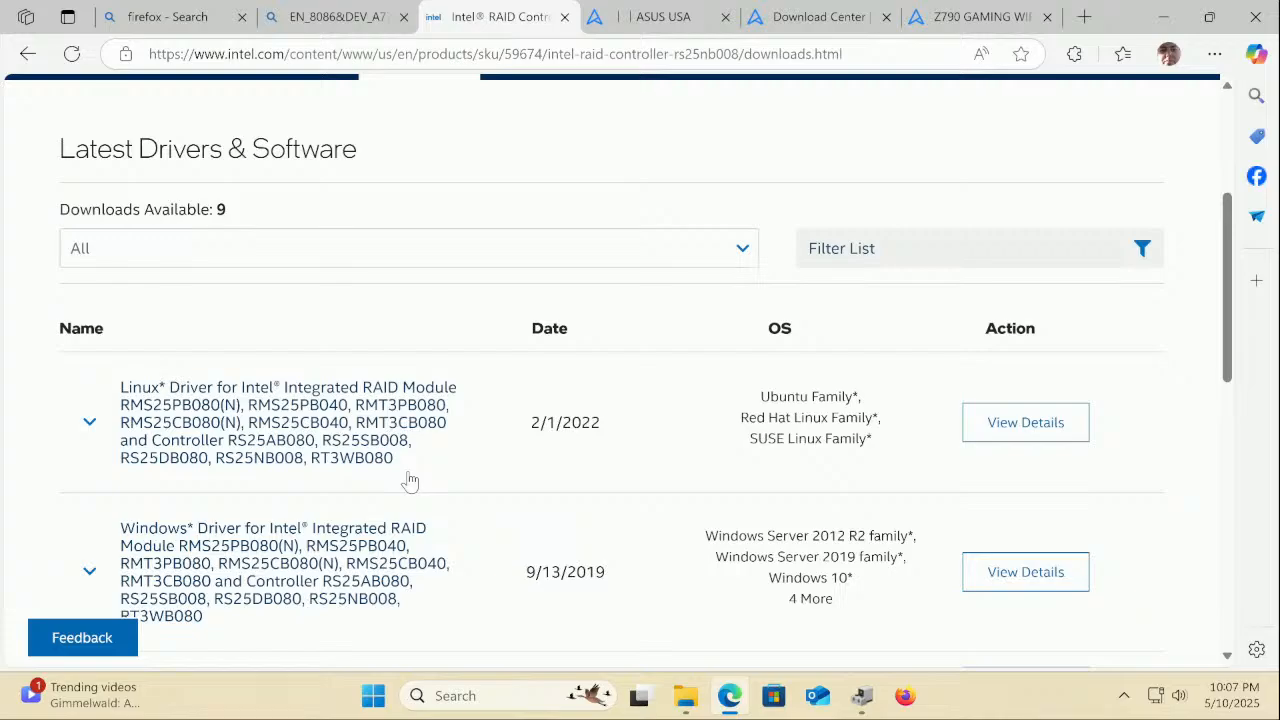
pyautogui.scroll(-3, 410, 482)
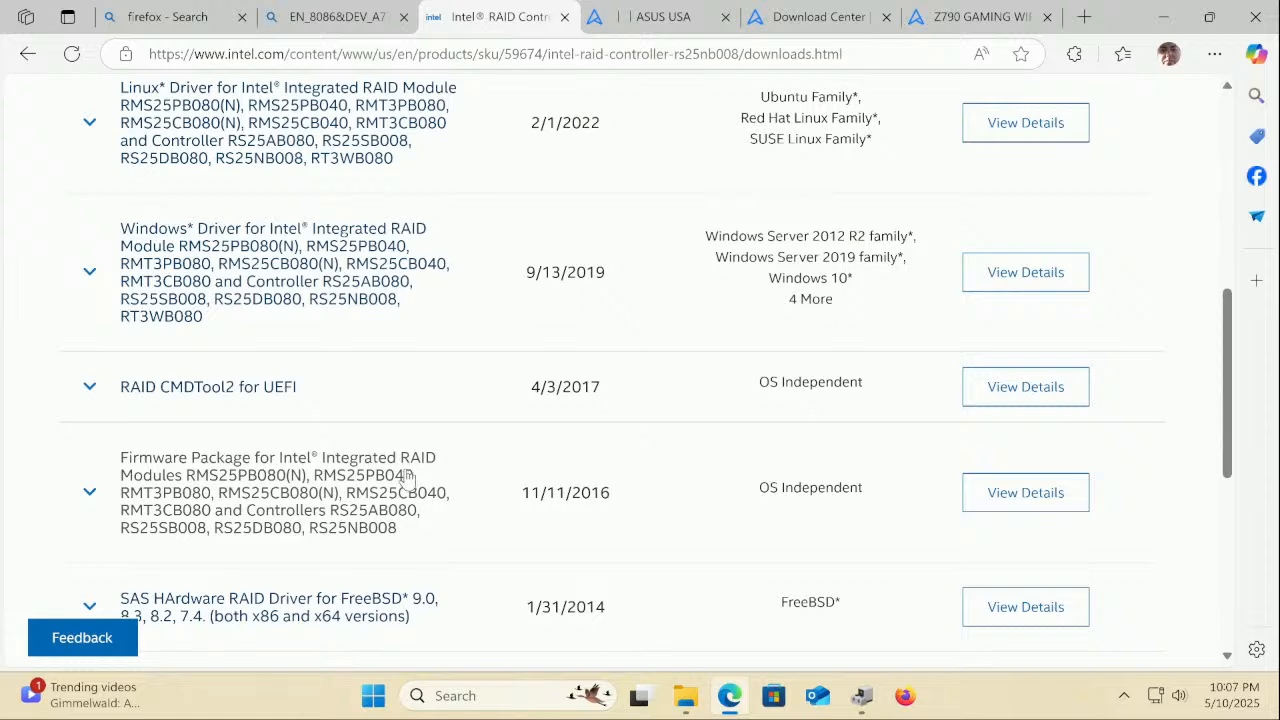
pyautogui.scroll(6, 408, 480)
pyautogui.scroll(-1, 407, 477)
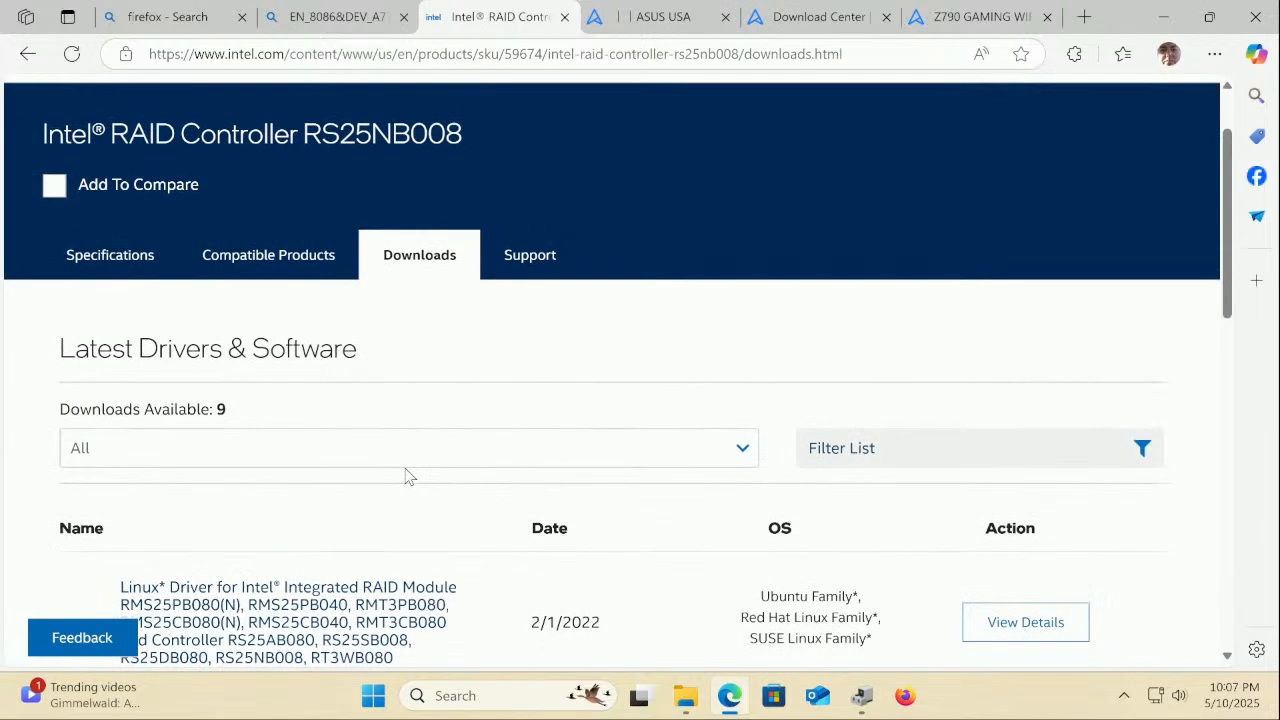
pyautogui.scroll(-1, 407, 477)
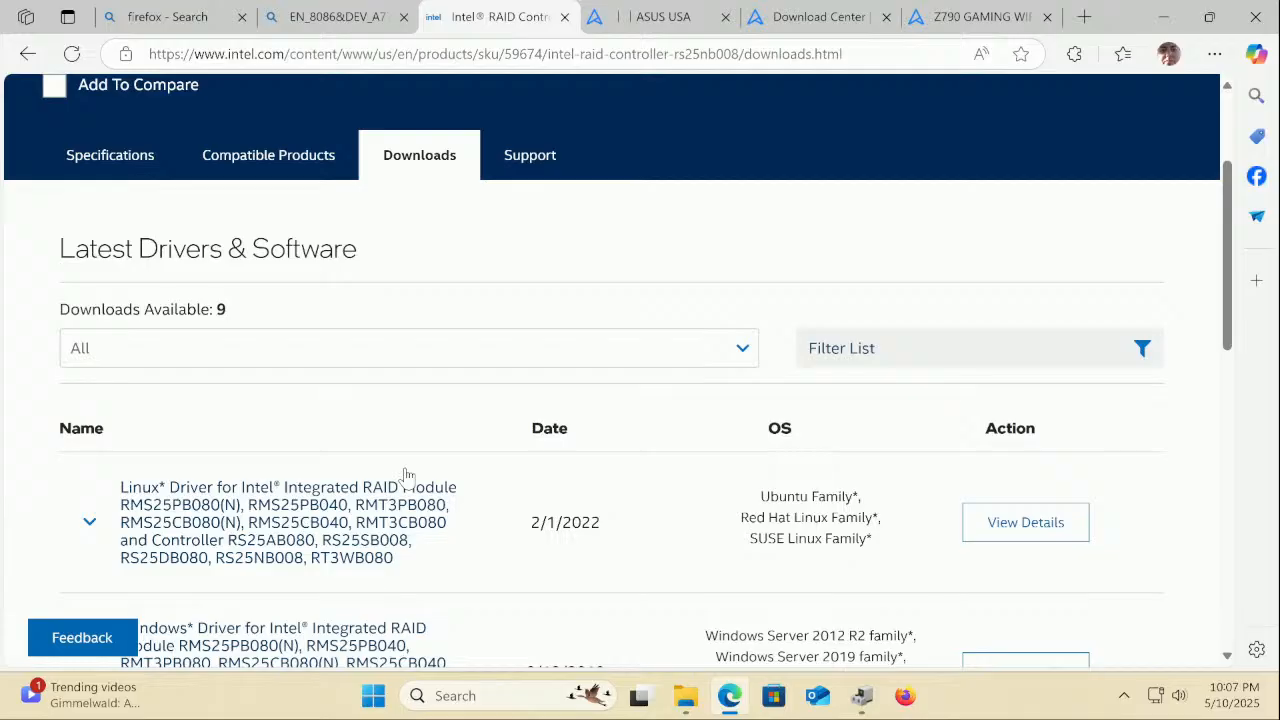
pyautogui.scroll(-1, 407, 477)
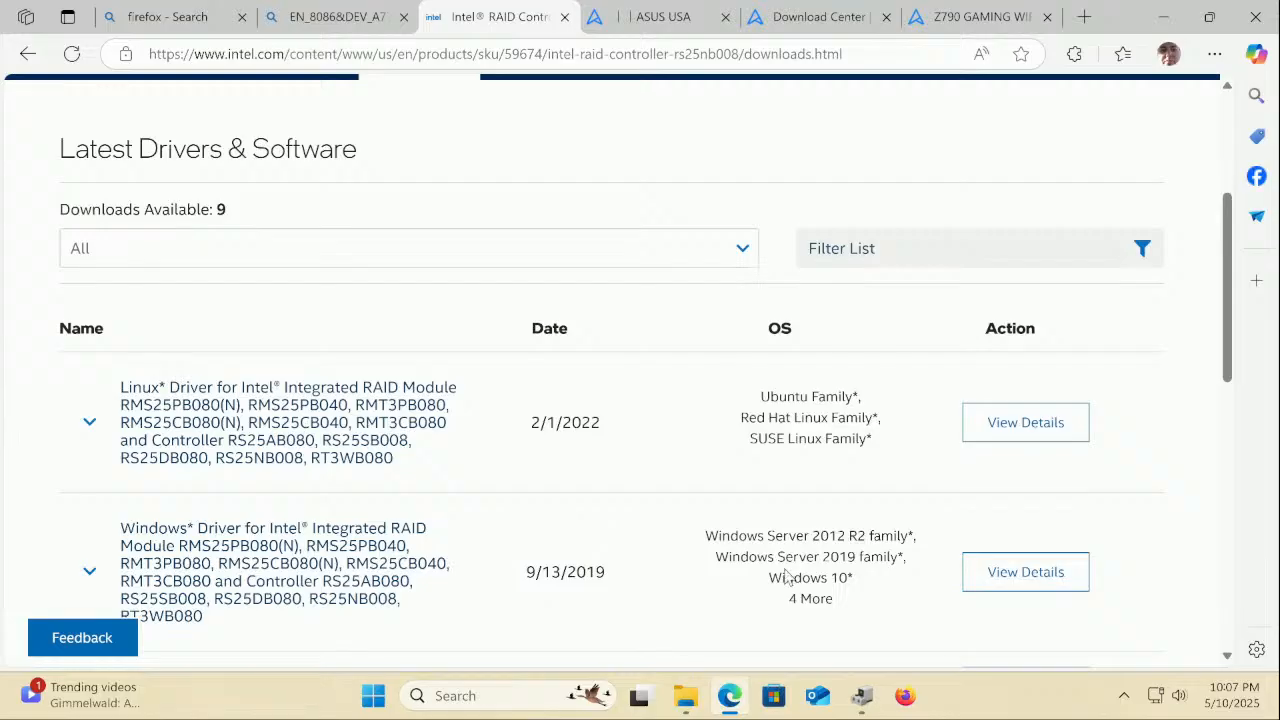
pyautogui.click(1078, 586)
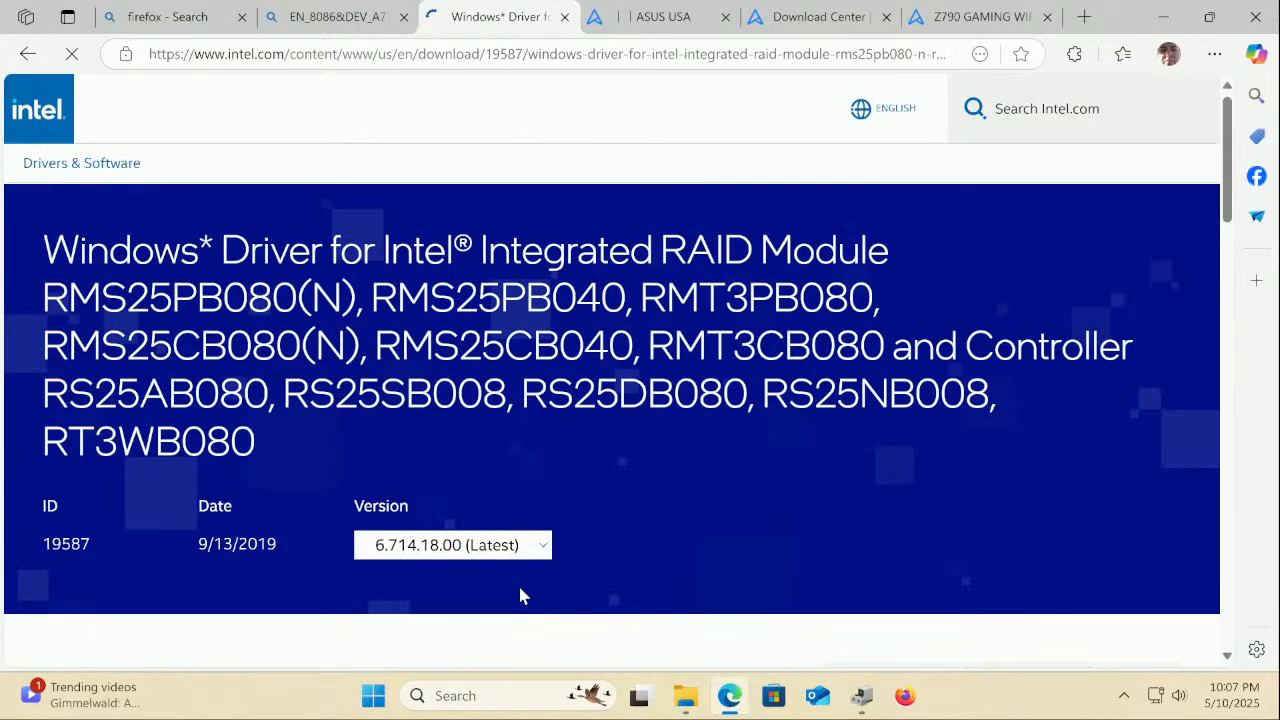
pyautogui.scroll(-4, 519, 596)
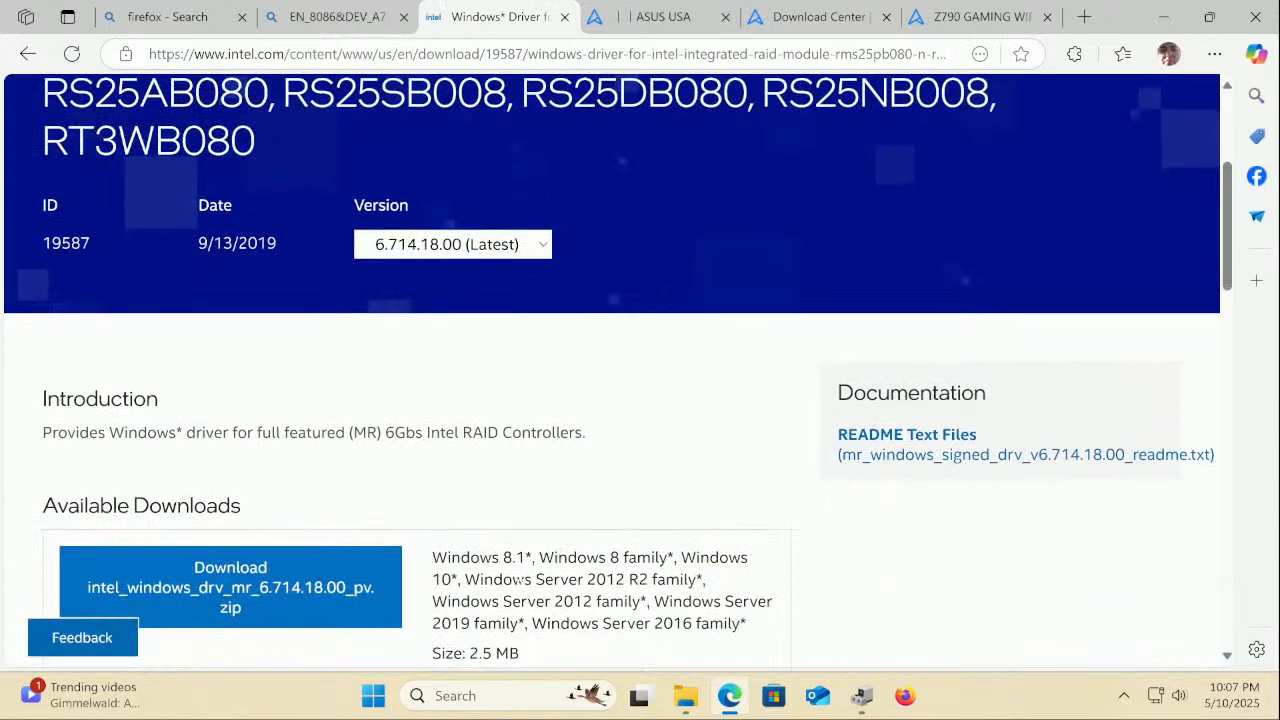
pyautogui.scroll(-1, 519, 580)
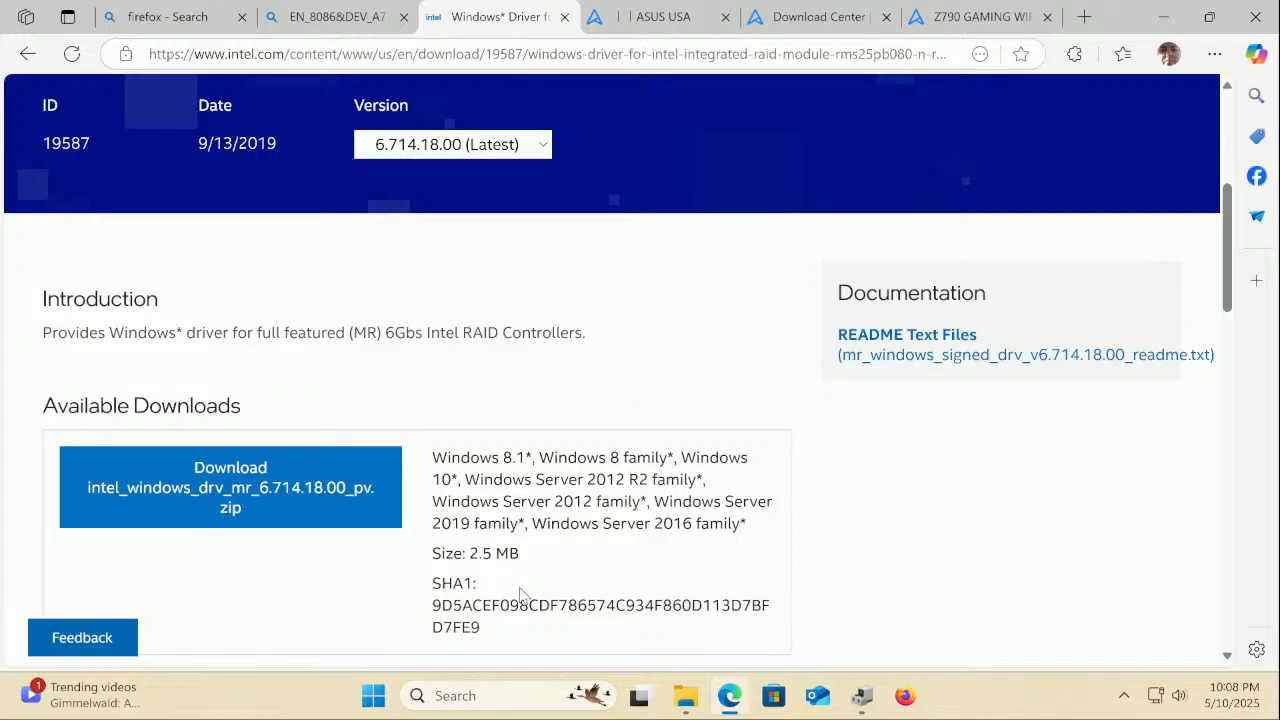
pyautogui.scroll(-1, 521, 594)
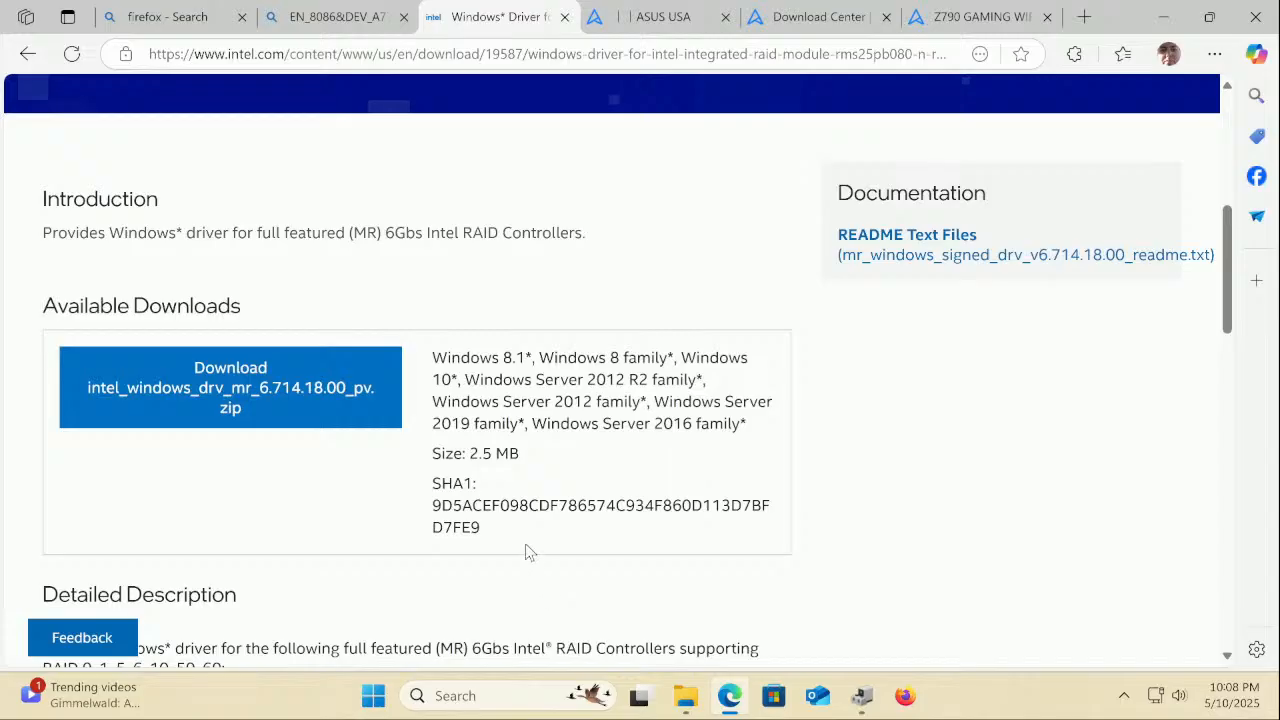
pyautogui.scroll(-2, 528, 552)
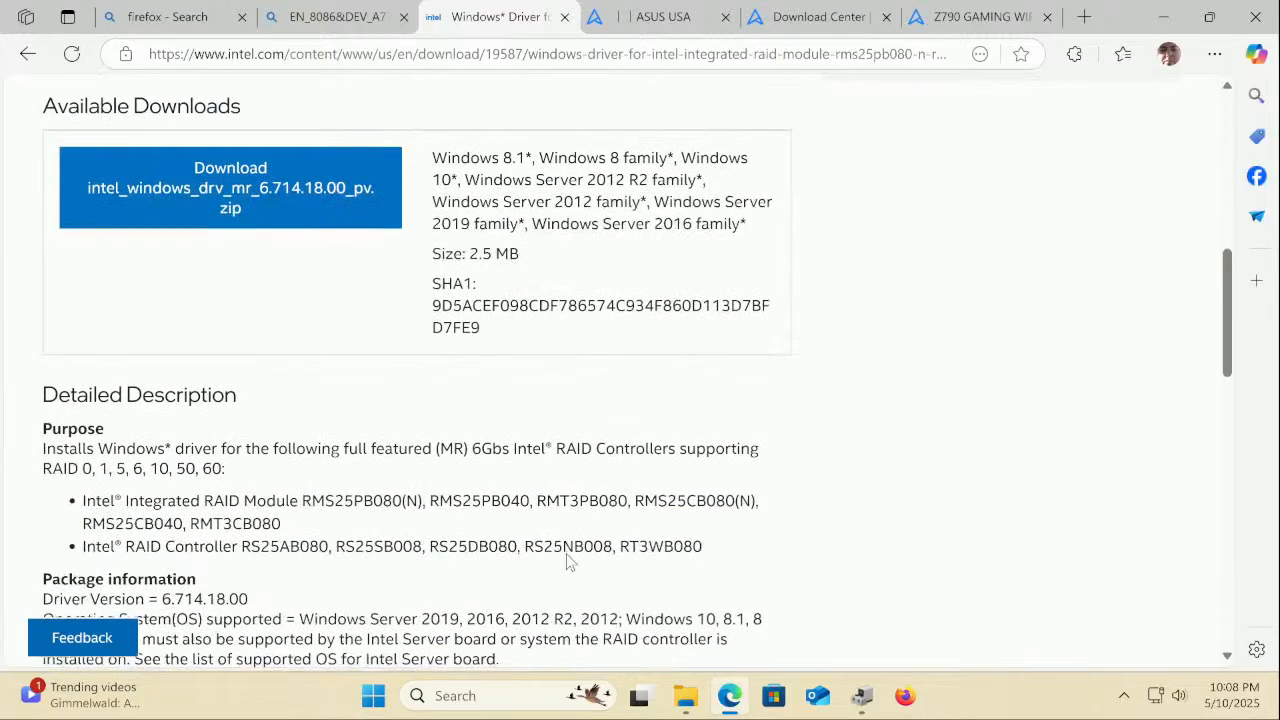
pyautogui.click(26, 55)
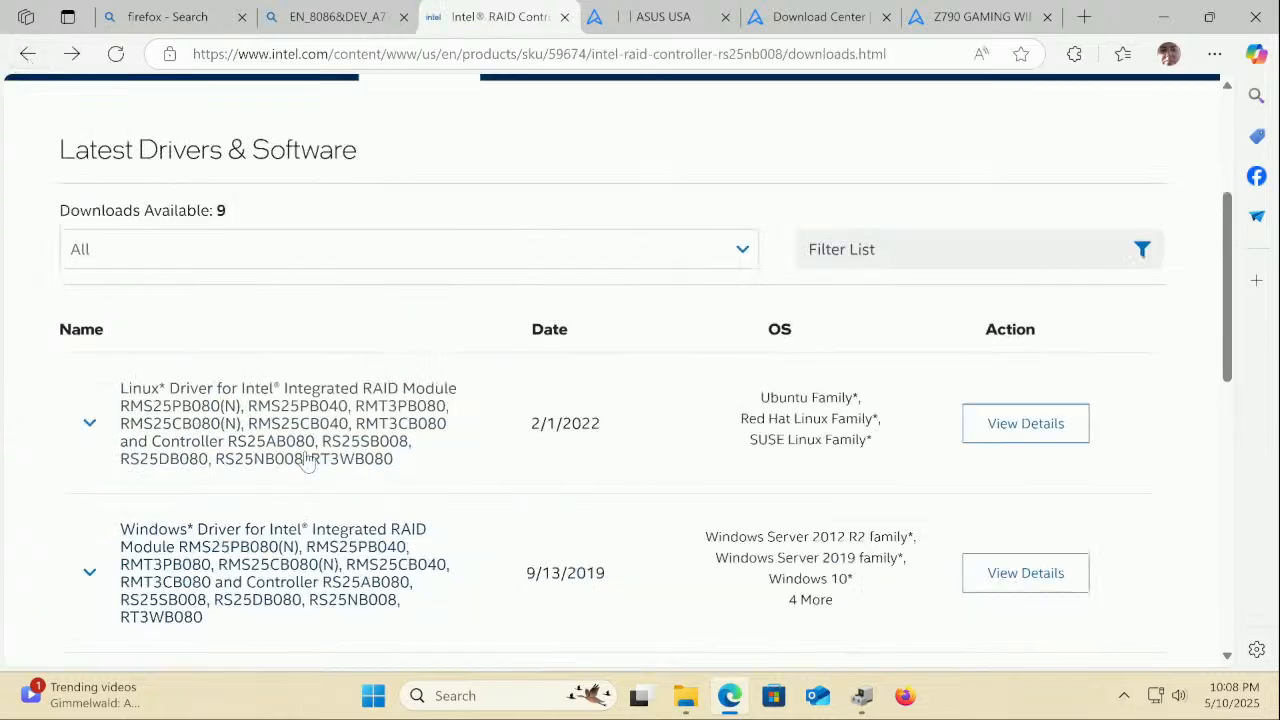
pyautogui.scroll(3, 307, 461)
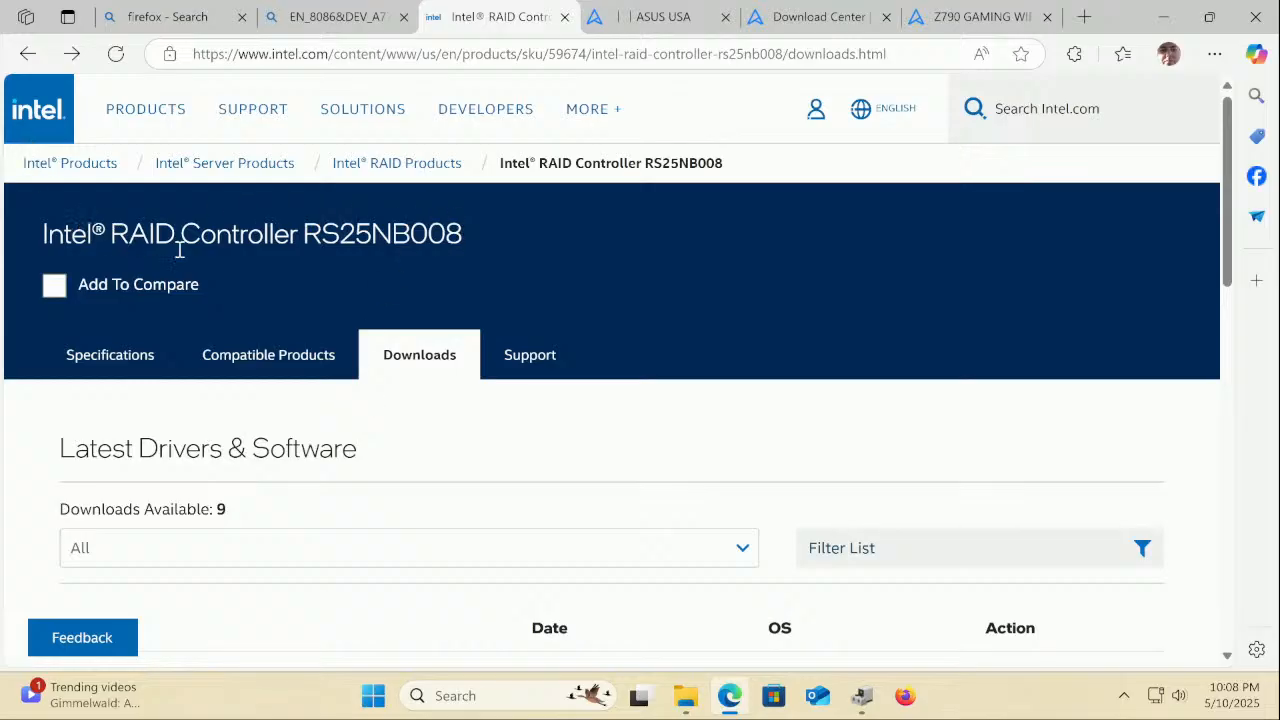
pyautogui.click(27, 56)
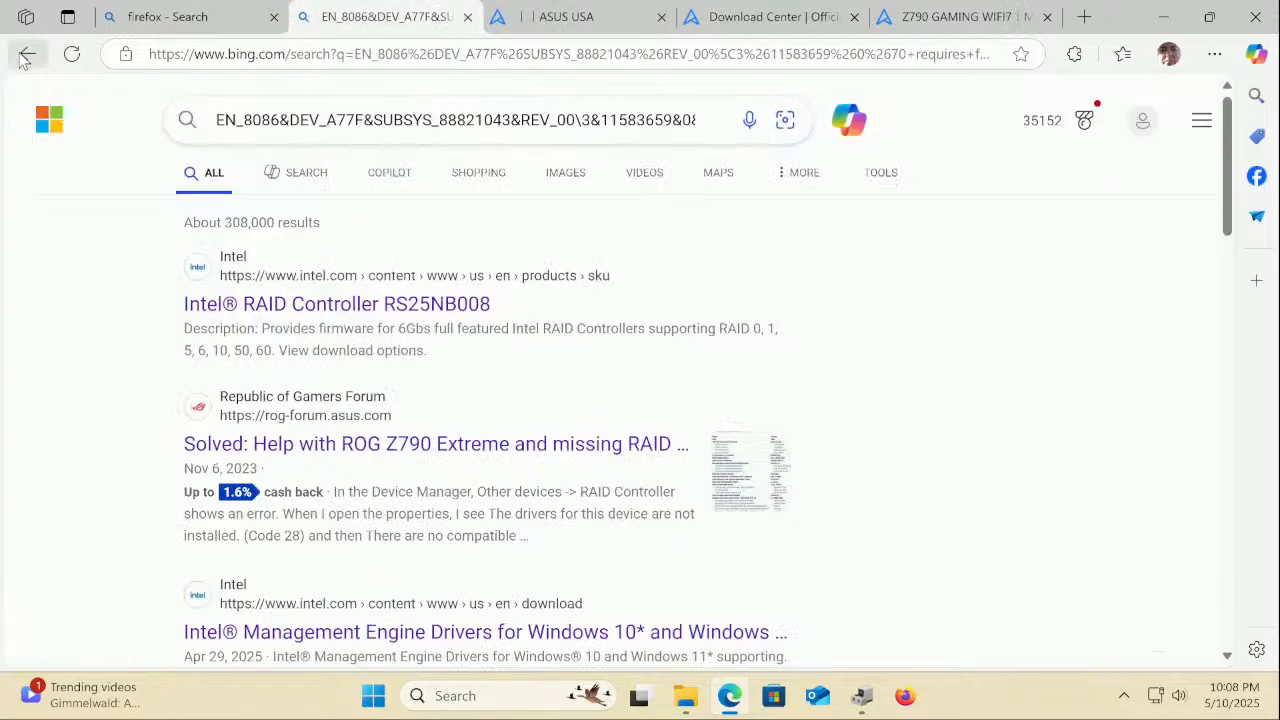
# Open the ROG forum missing-RAID-driver thread and read down to its Intel Rapid Storage Technology fix
pyautogui.click(422, 455)
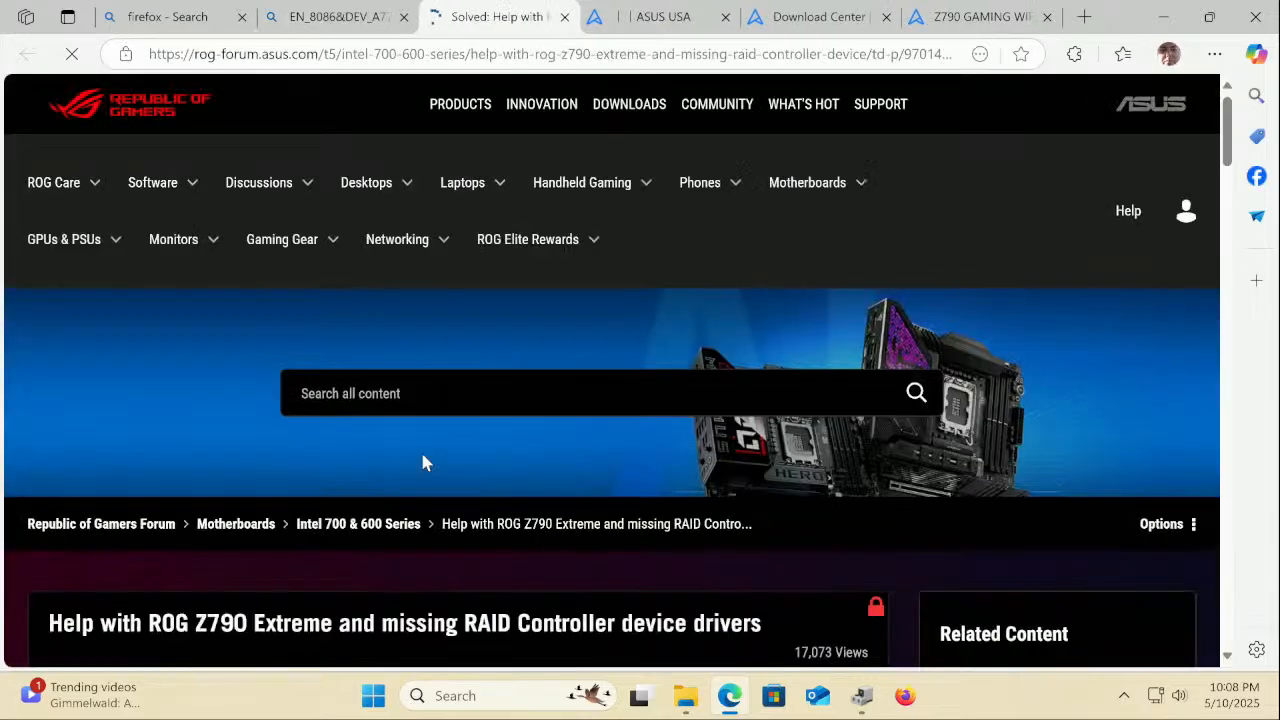
pyautogui.scroll(-4, 422, 460)
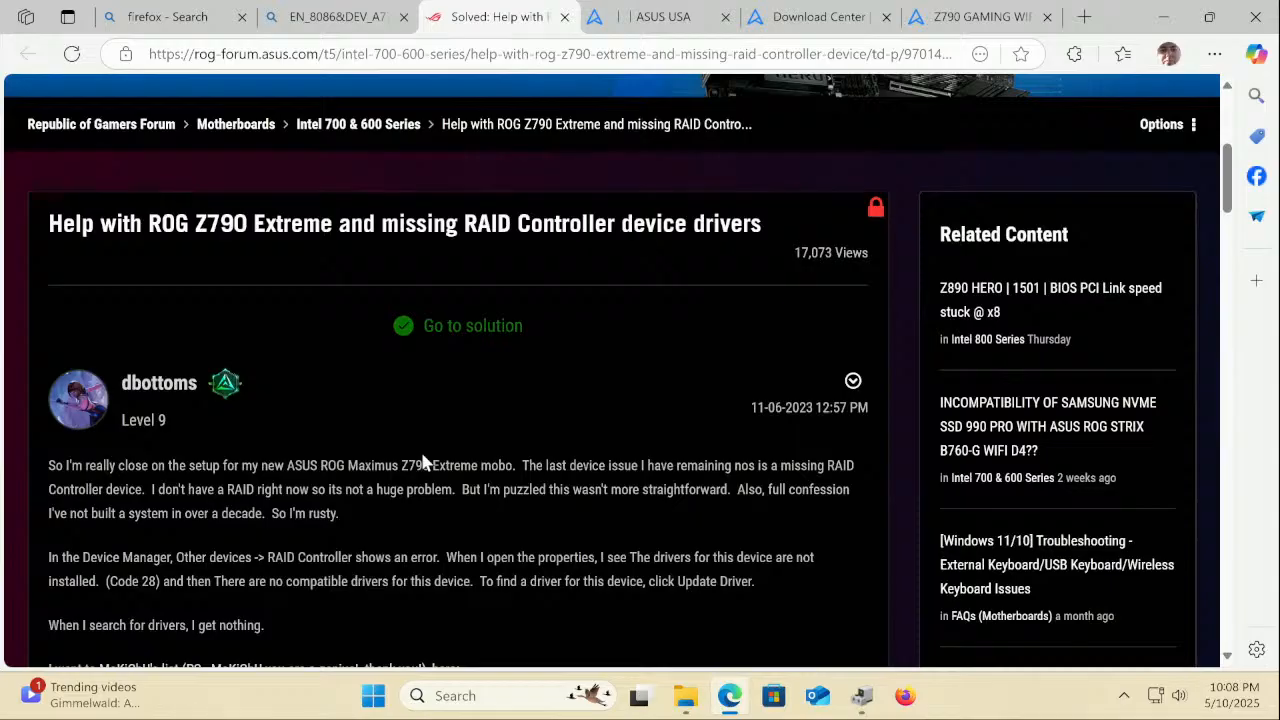
pyautogui.scroll(-1, 422, 460)
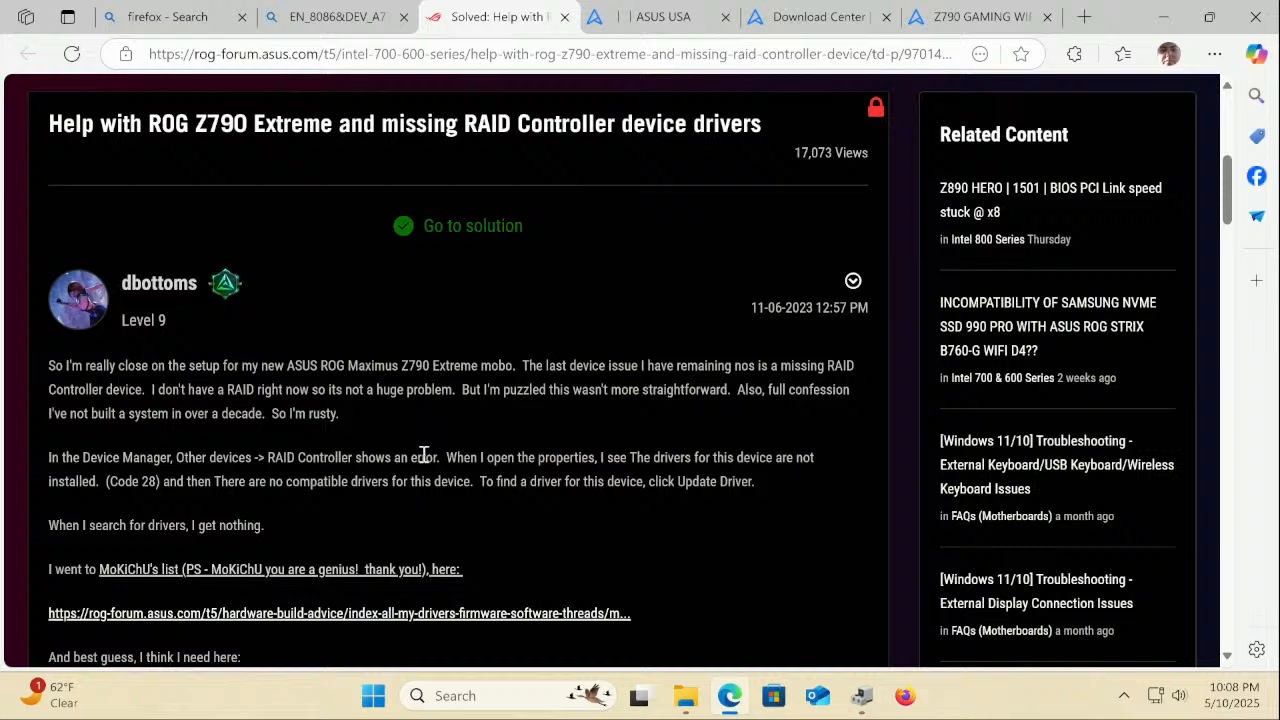
pyautogui.scroll(-1, 424, 455)
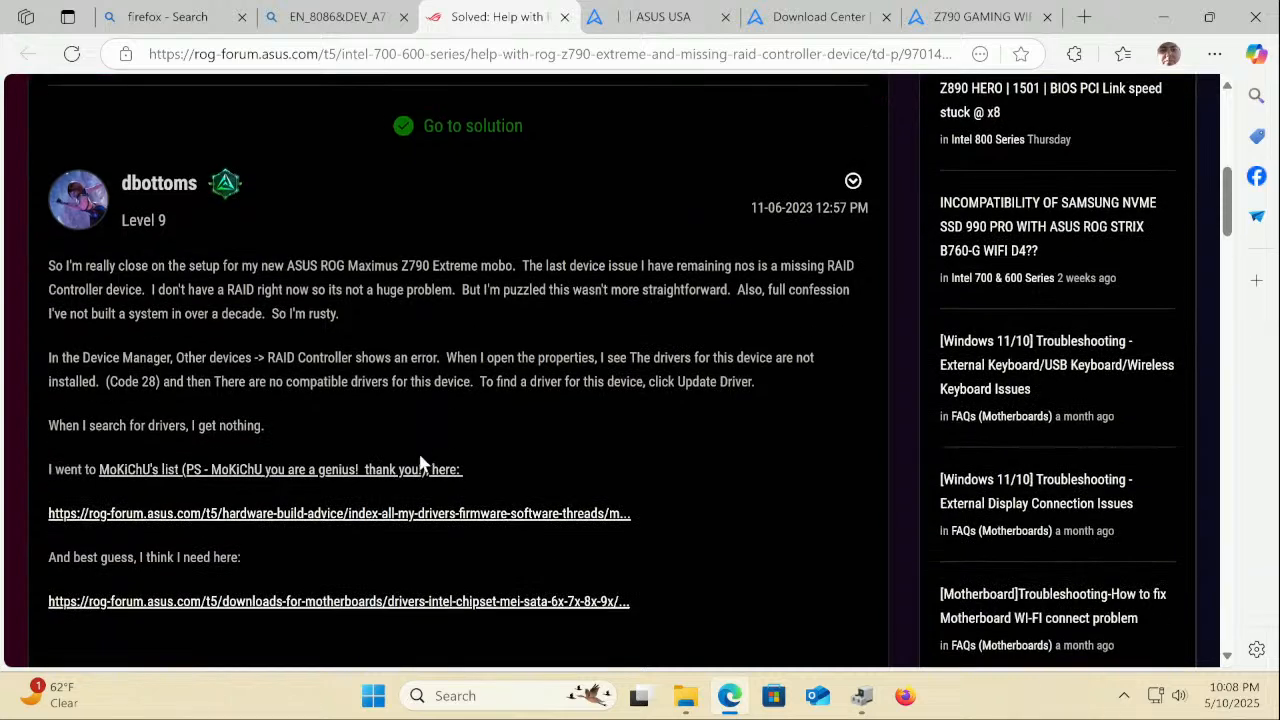
pyautogui.scroll(-3, 420, 462)
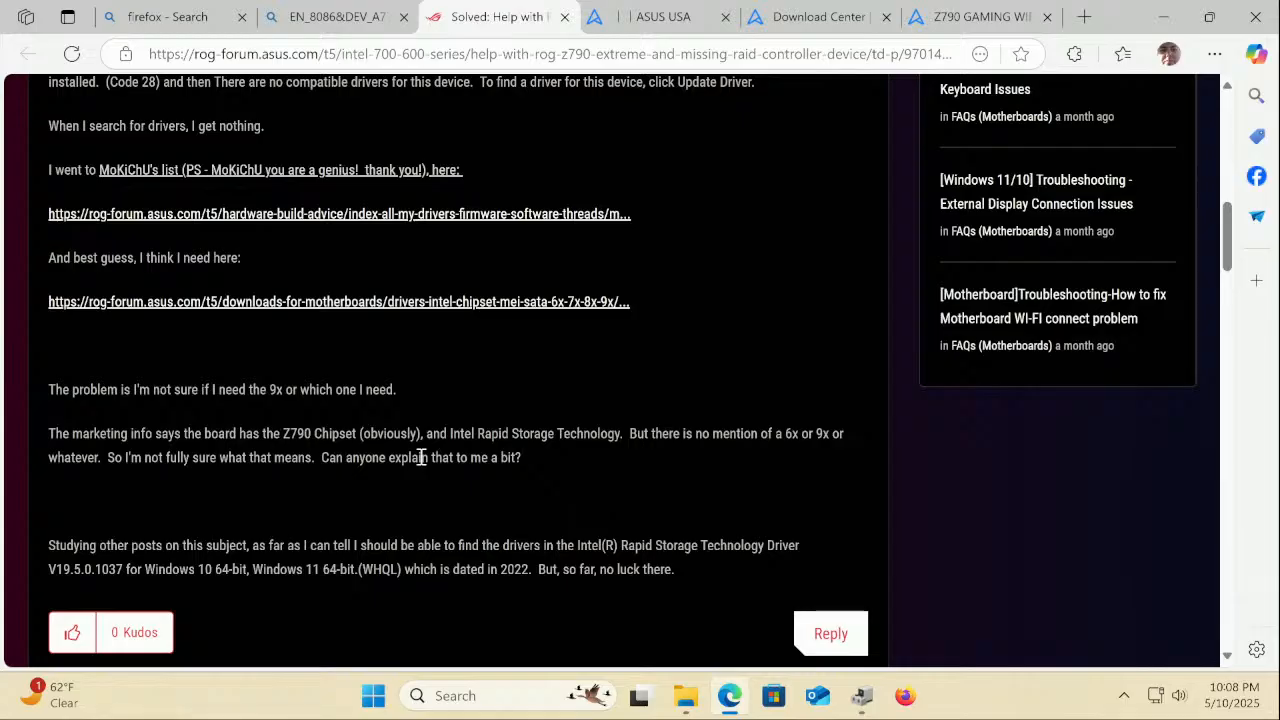
pyautogui.scroll(-5, 463, 568)
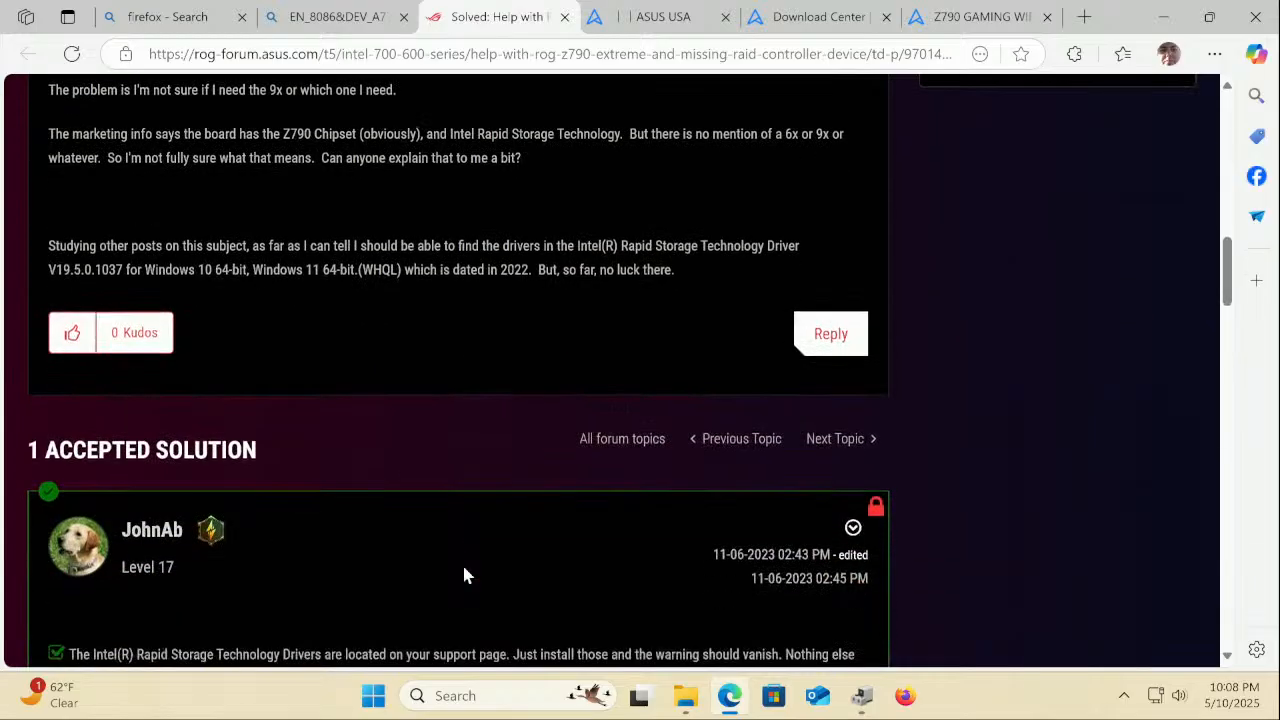
pyautogui.scroll(-1, 463, 573)
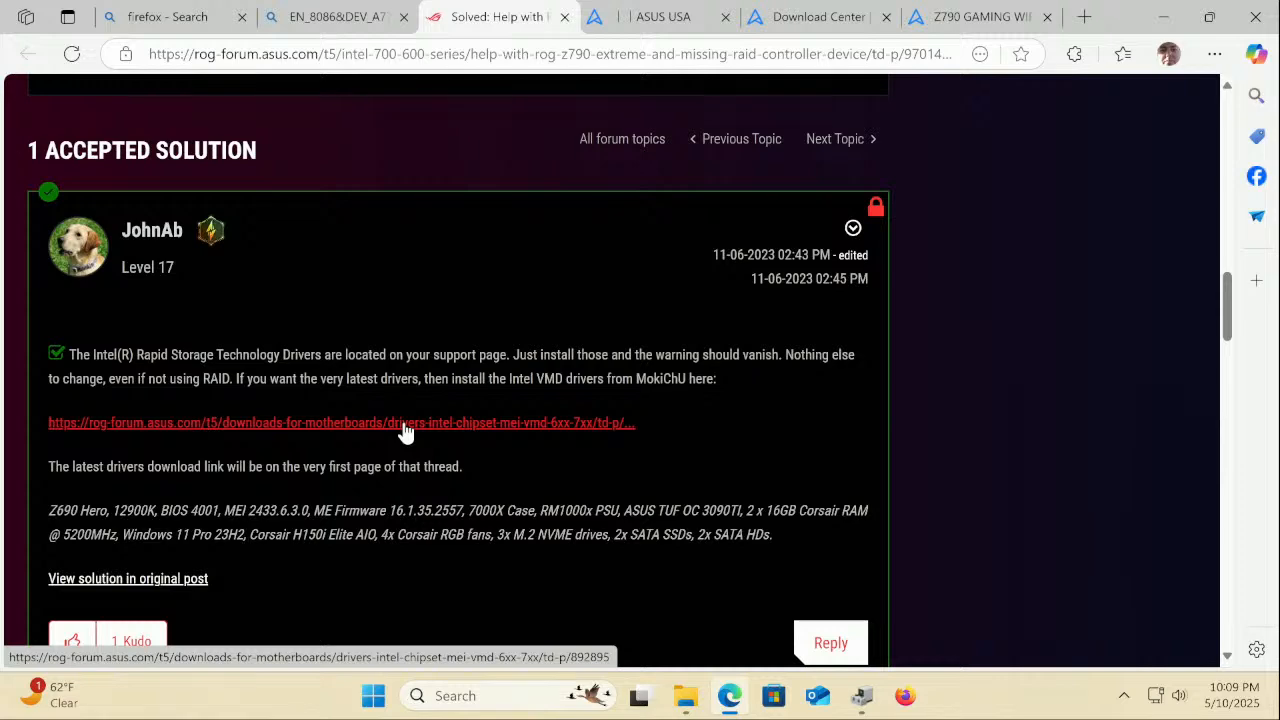
pyautogui.scroll(-5, 405, 430)
pyautogui.scroll(-5, 405, 430)
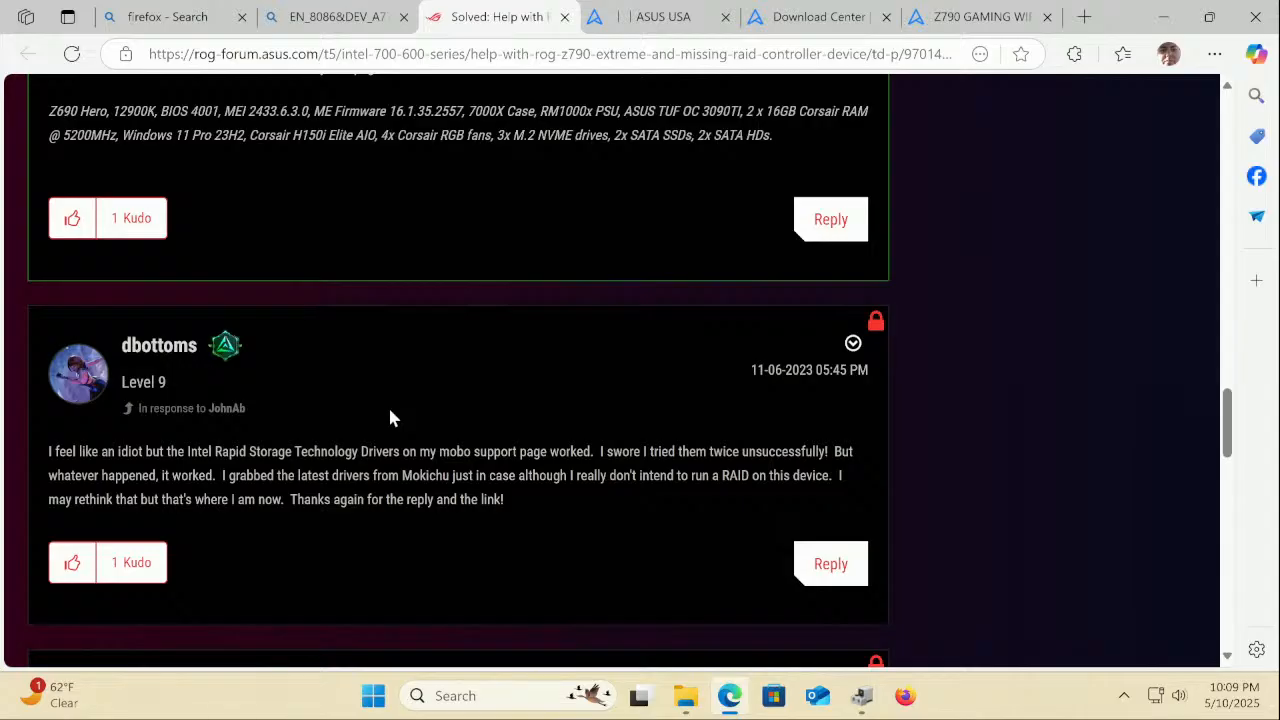
# Download Intel_GNA_Driver_V3.0.0.1457 (2.2 MB) from the Z790 GAMING WIFI7 Chipset section
pyautogui.click(985, 16)
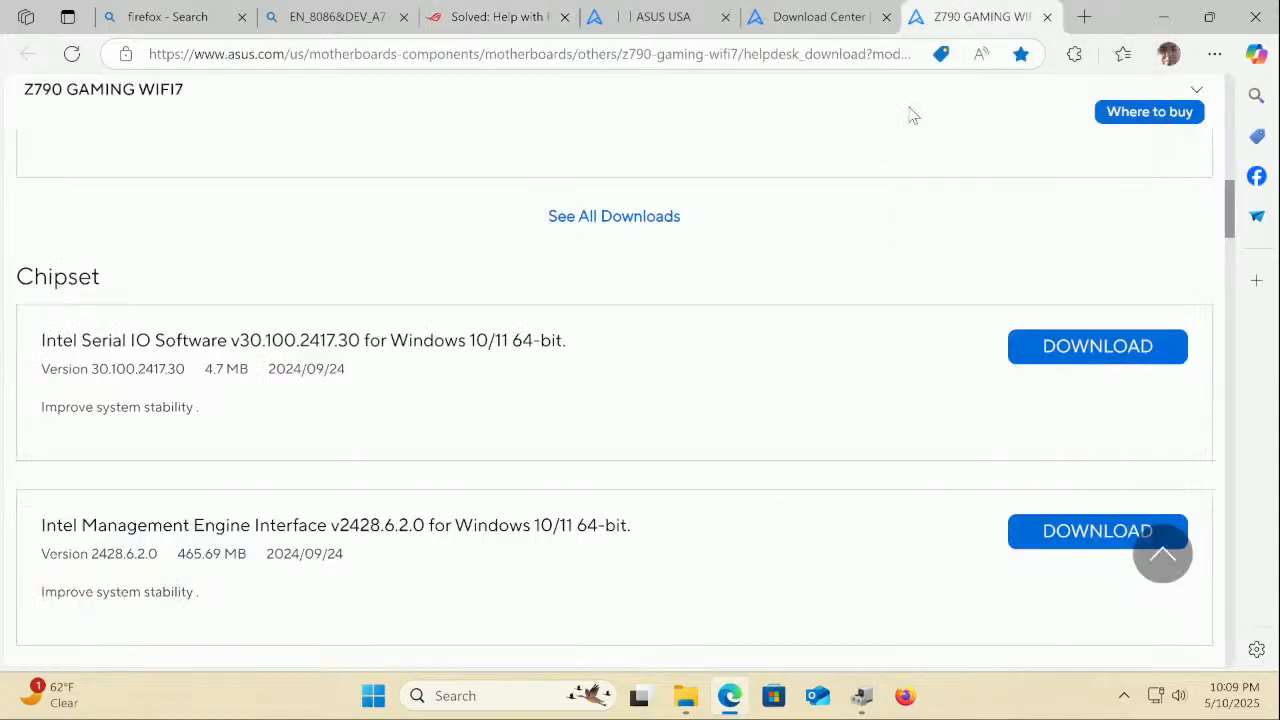
pyautogui.scroll(-2, 175, 460)
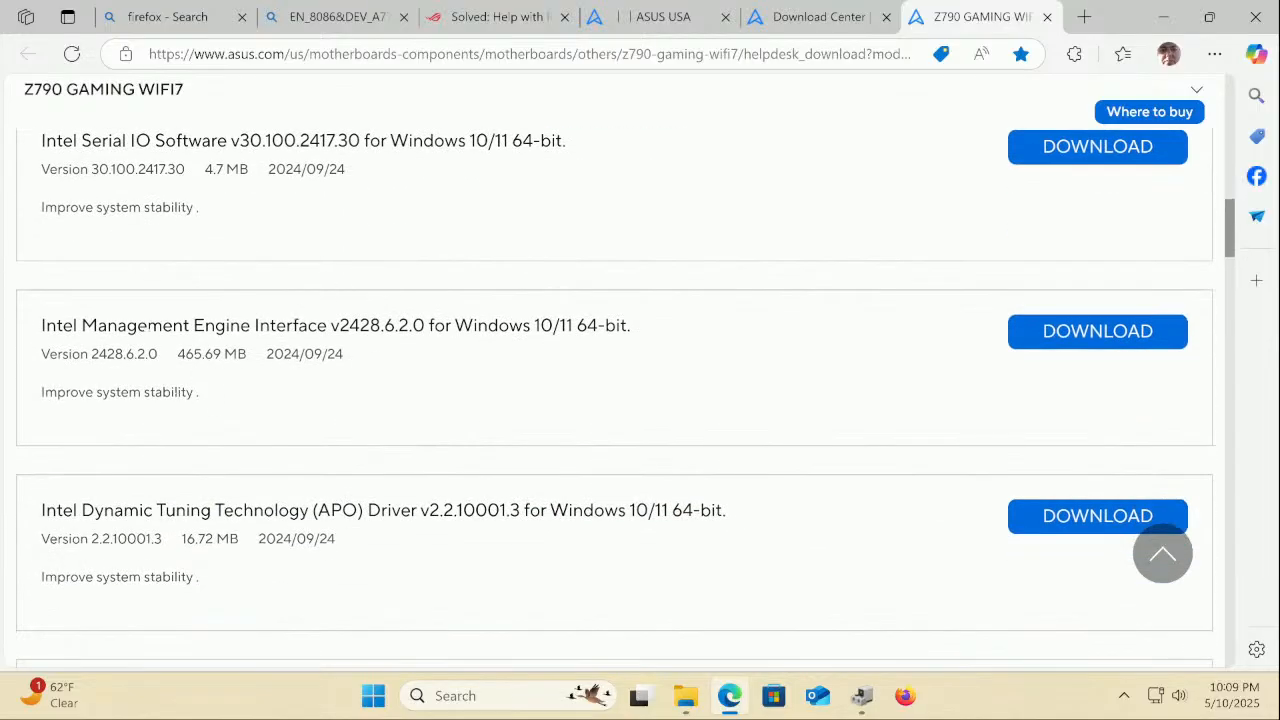
pyautogui.scroll(-1, 146, 330)
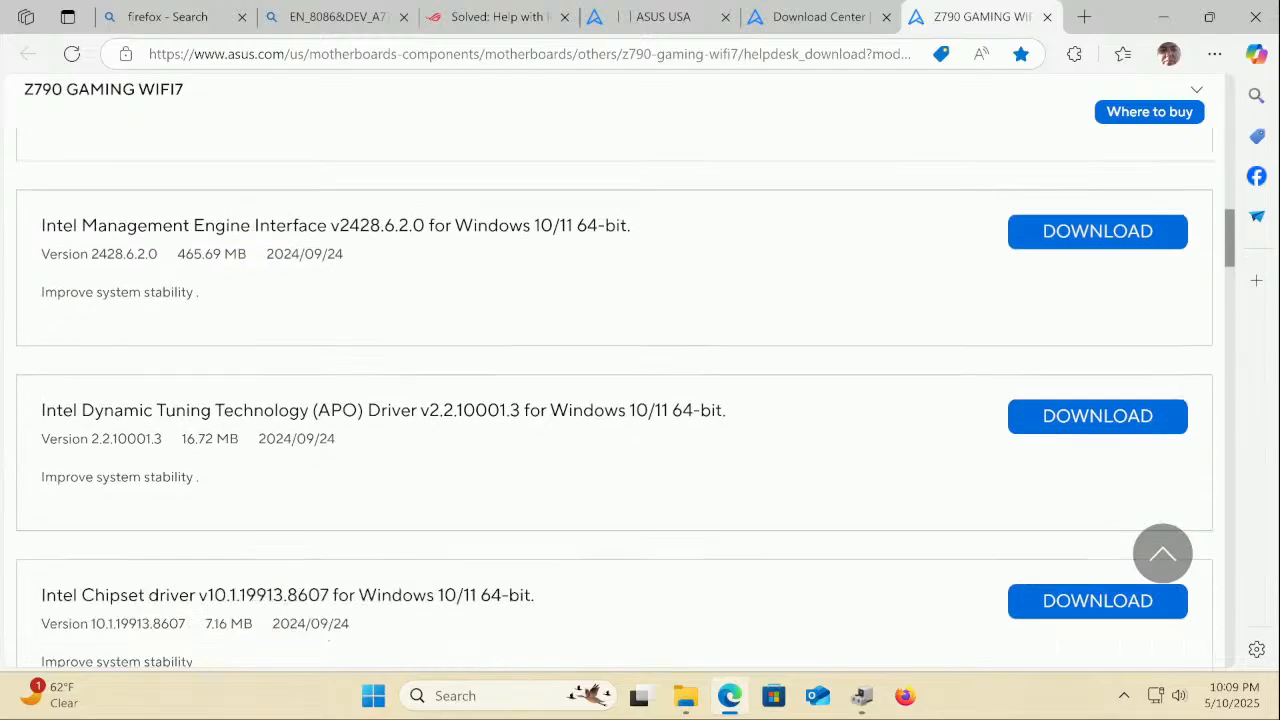
pyautogui.scroll(-4, 146, 330)
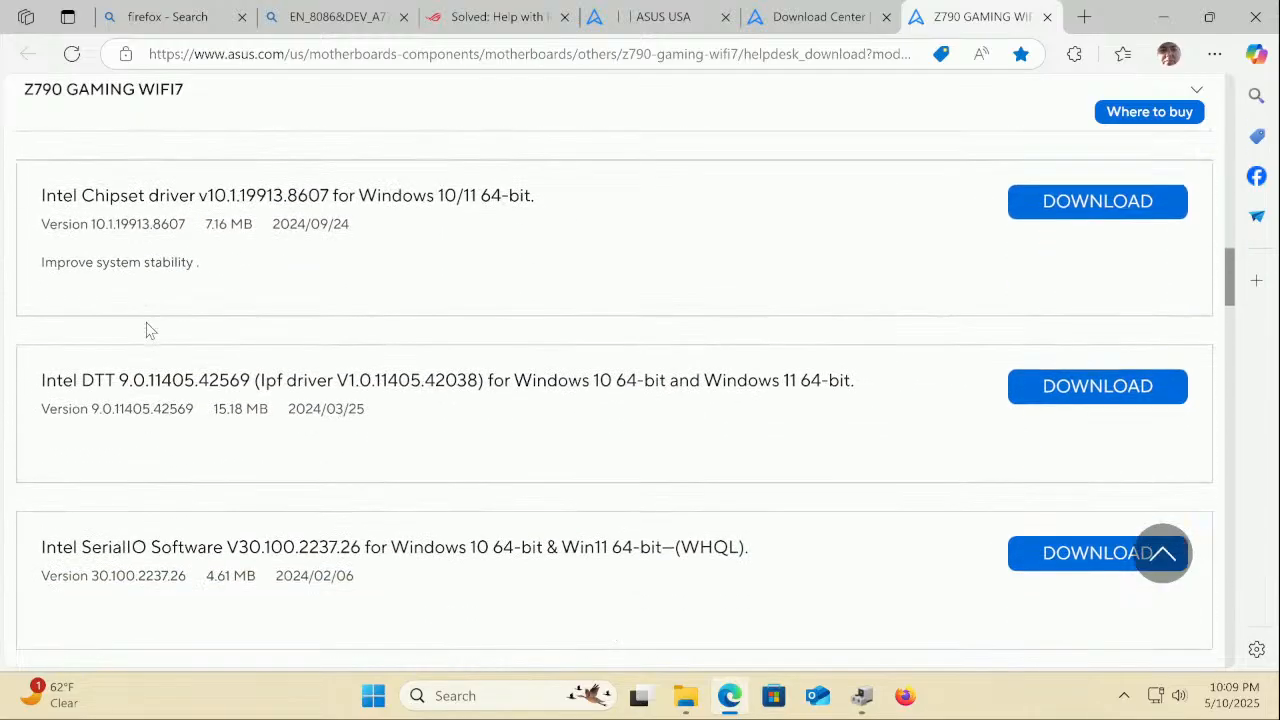
pyautogui.scroll(-1, 146, 330)
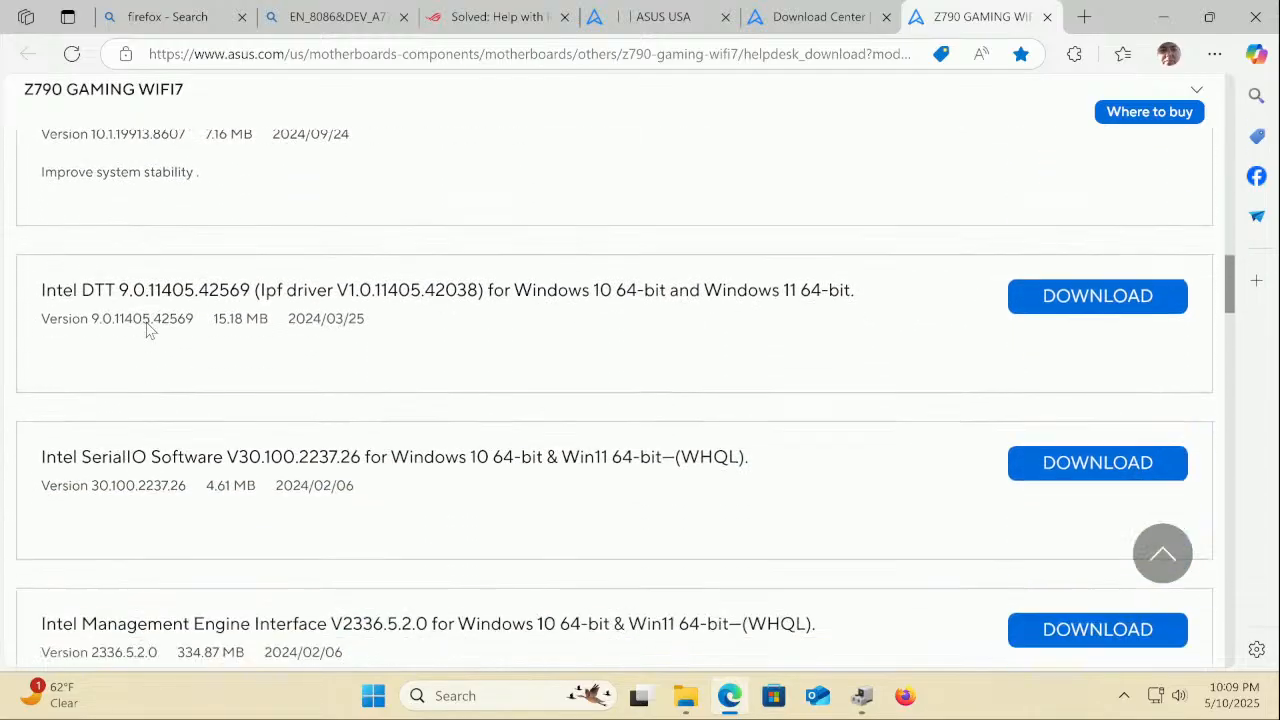
pyautogui.scroll(-2, 146, 330)
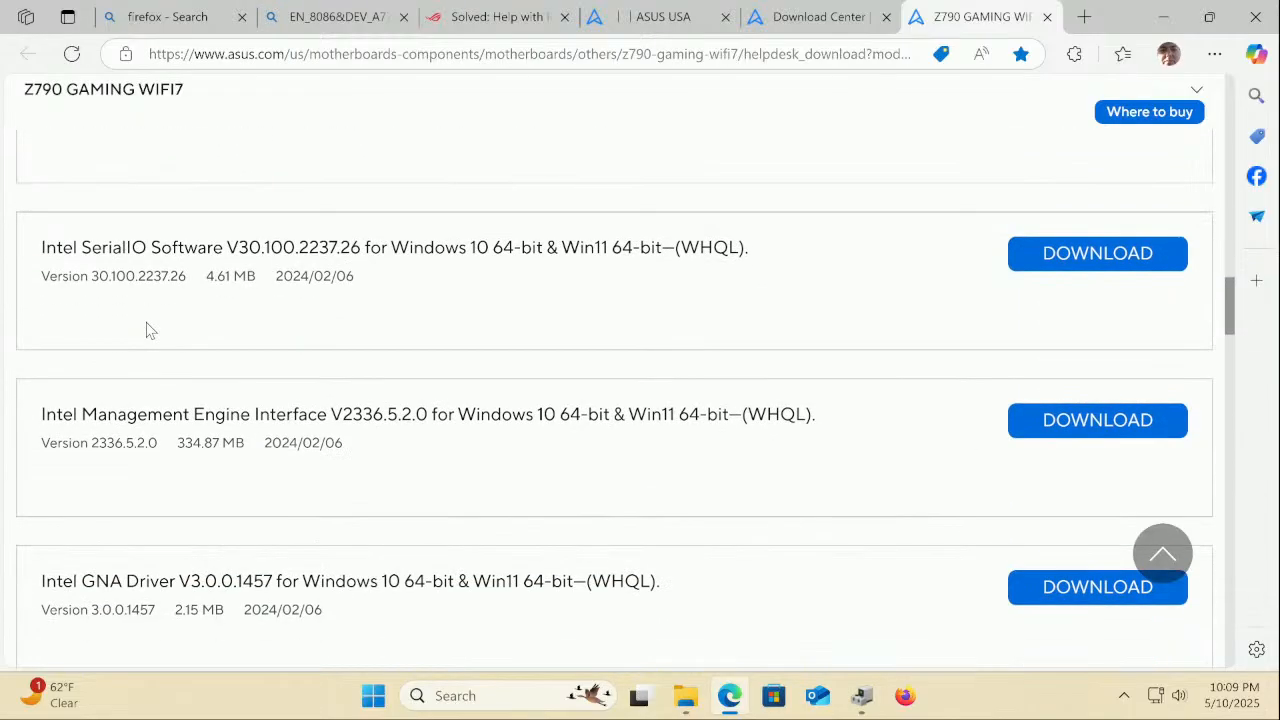
pyautogui.scroll(-3, 146, 330)
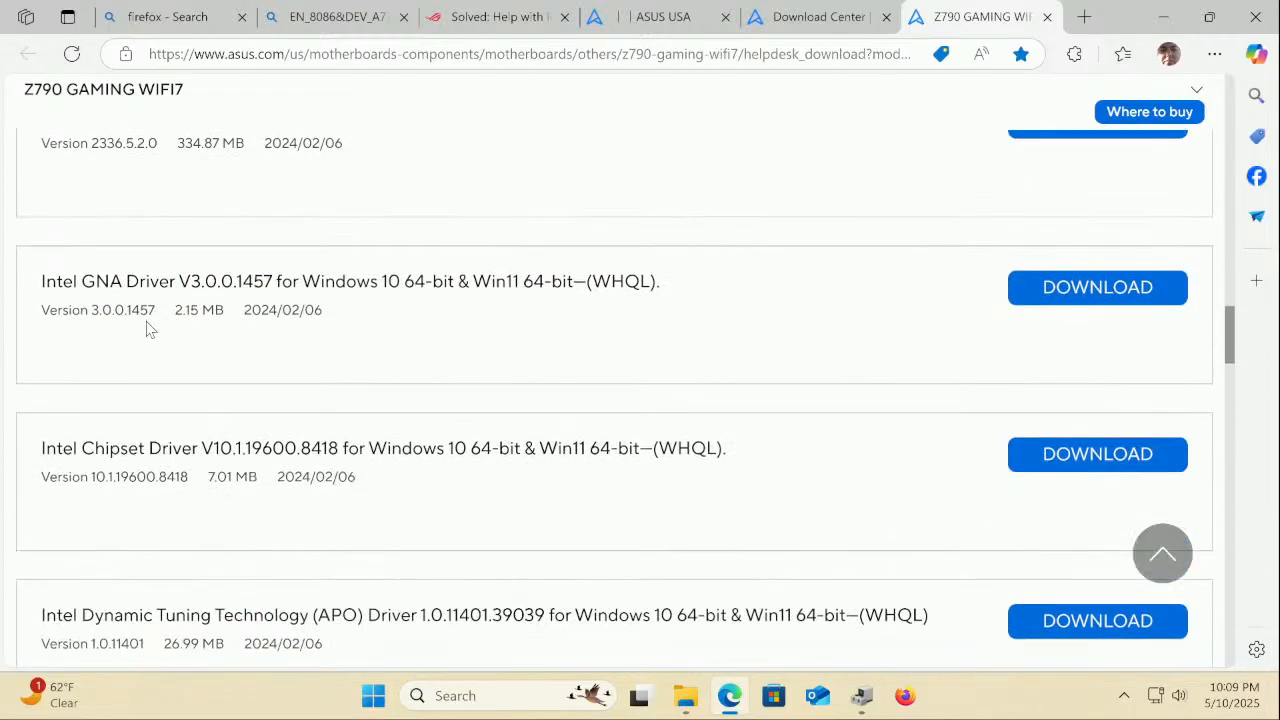
pyautogui.click(1137, 291)
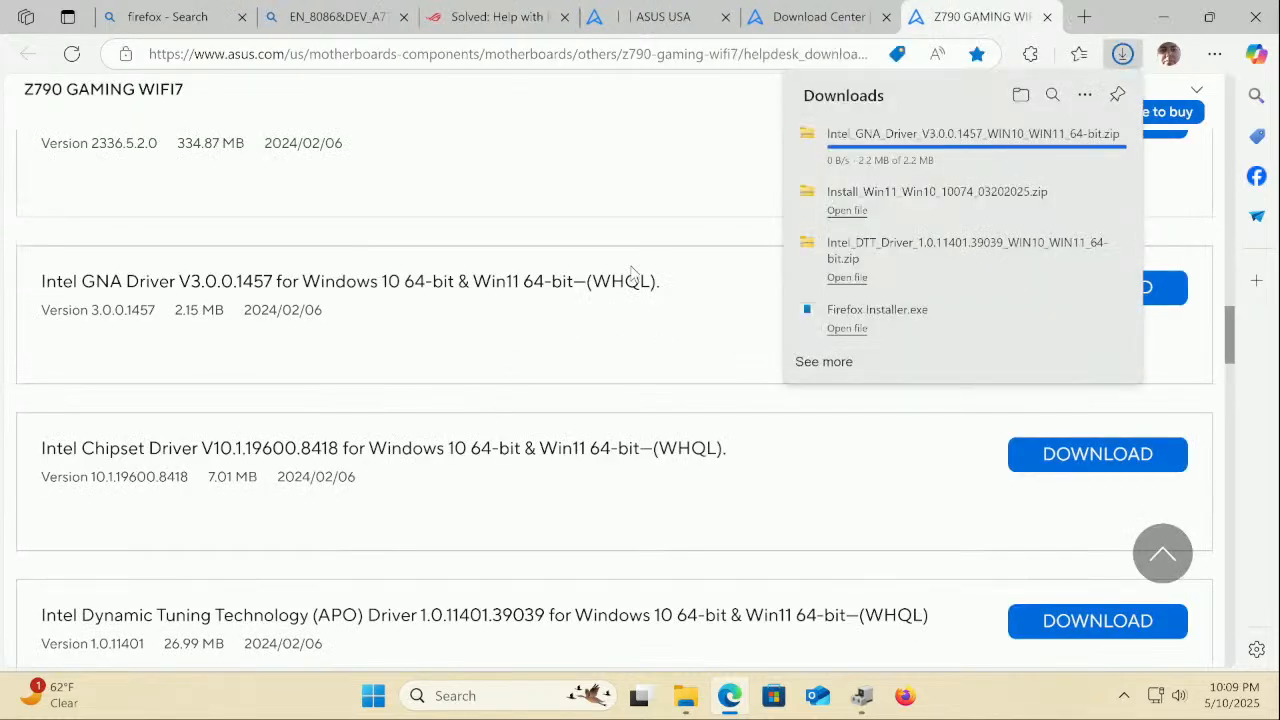
# Extract the Intel GNA driver zip and run its AsusSetup installer, approving the UAC prompt
pyautogui.click(846, 151)
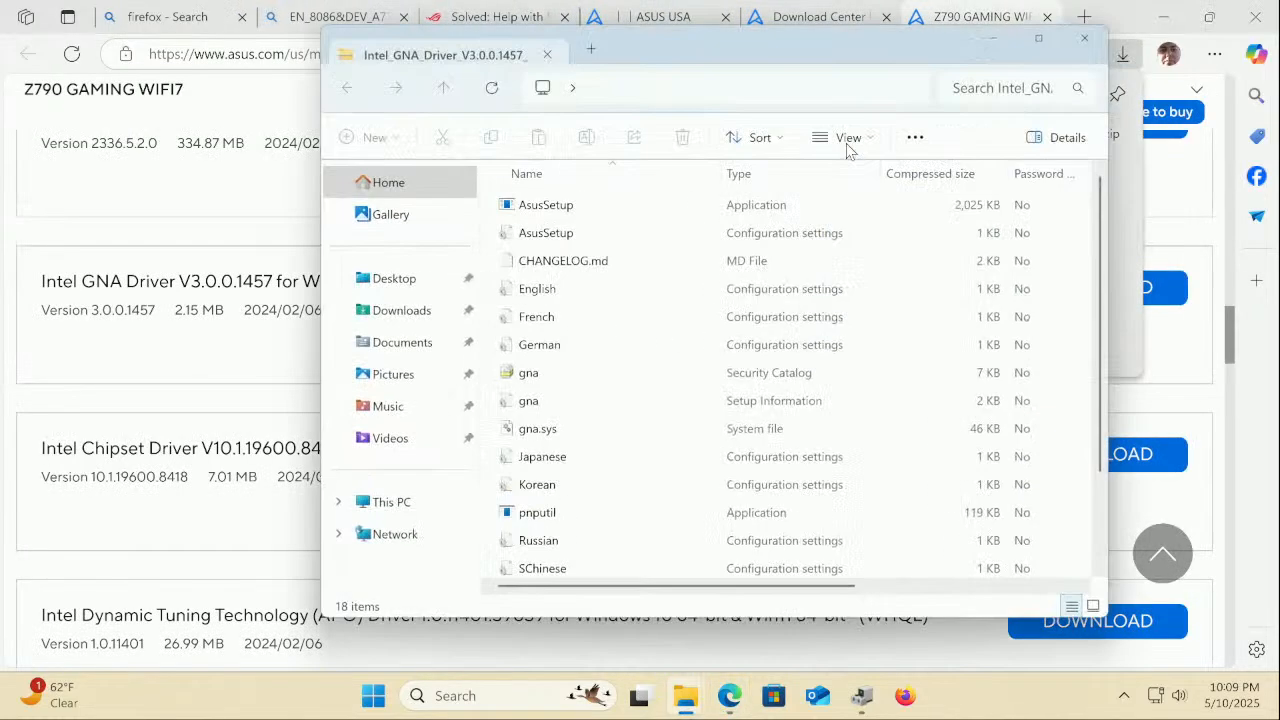
pyautogui.doubleClick(537, 213)
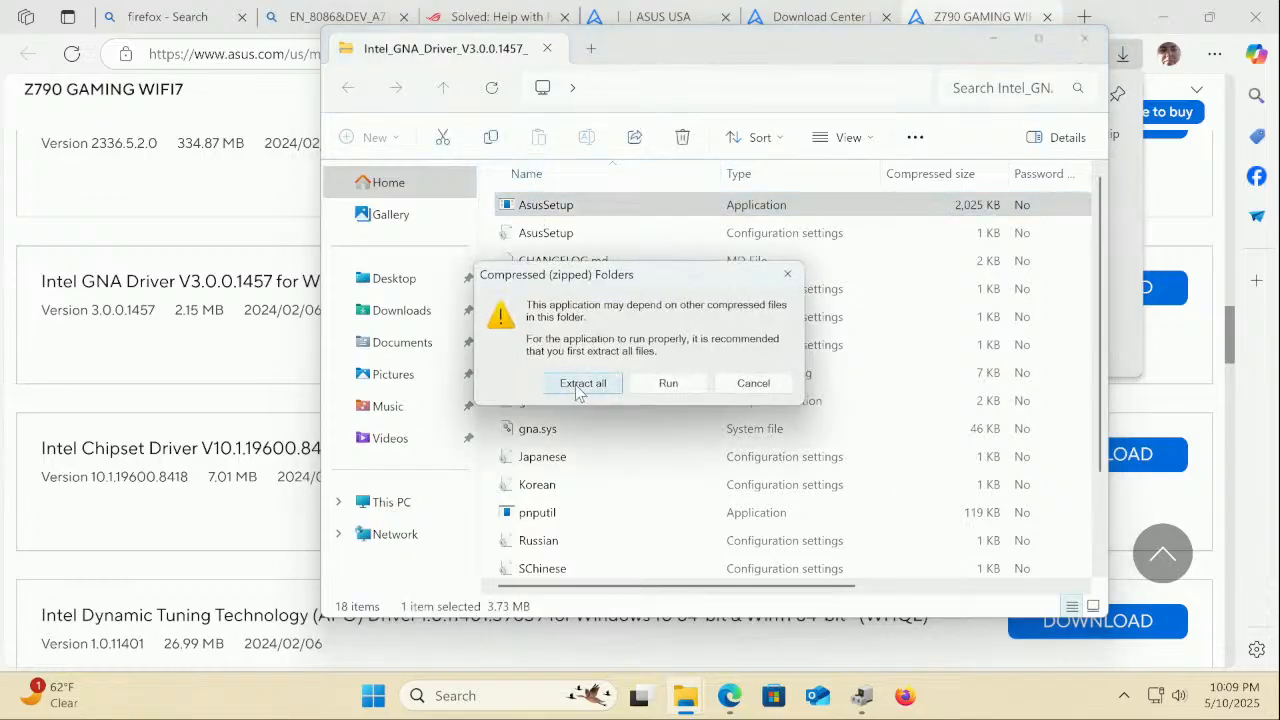
pyautogui.click(577, 384)
pyautogui.click(815, 549)
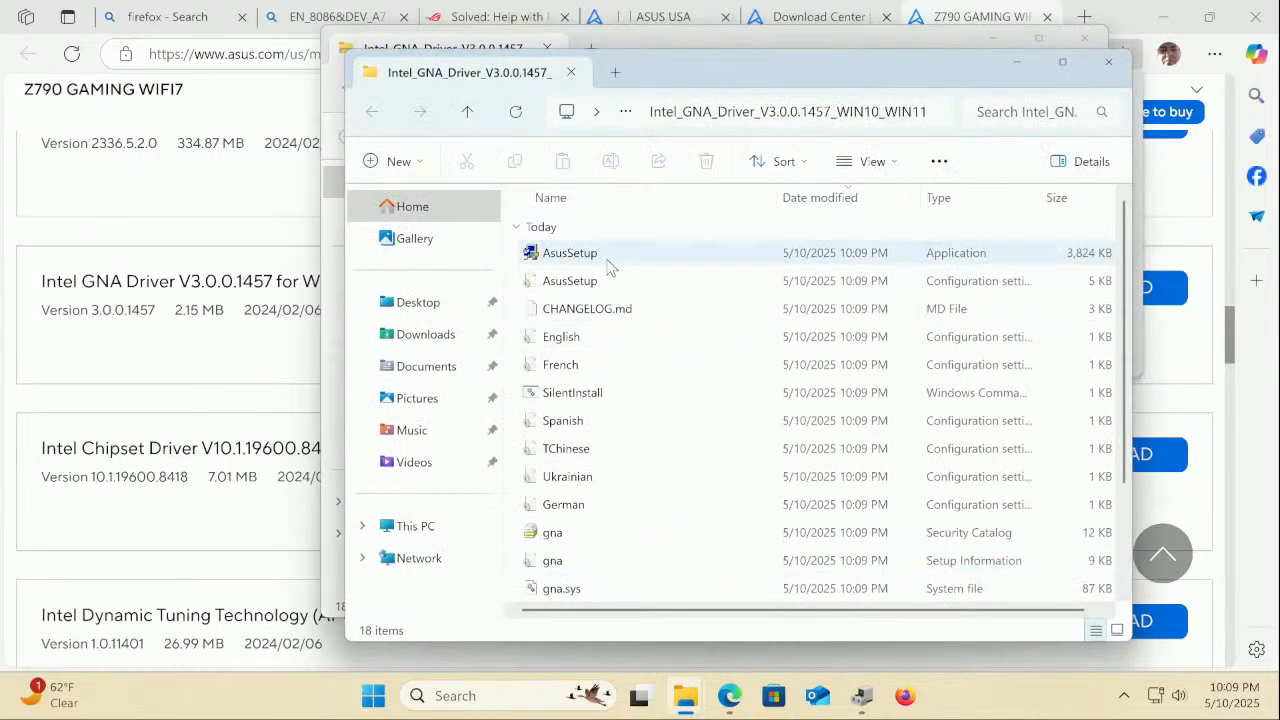
pyautogui.doubleClick(608, 263)
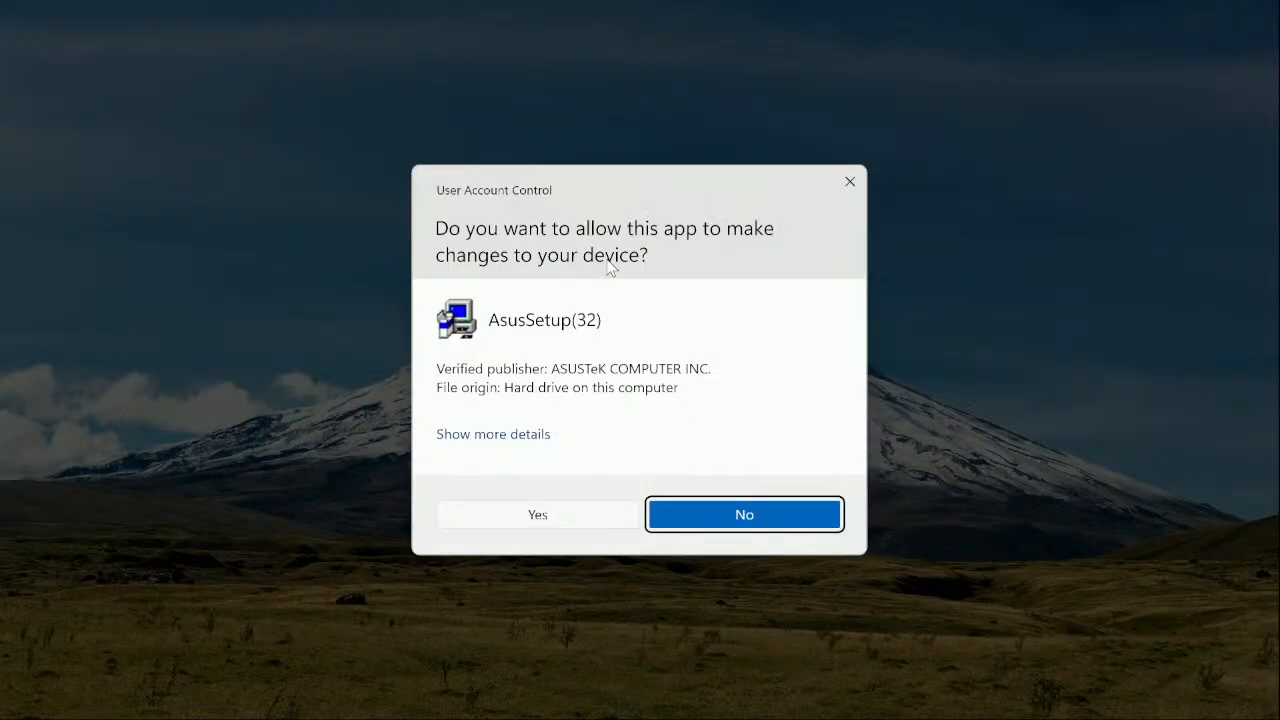
pyautogui.click(551, 515)
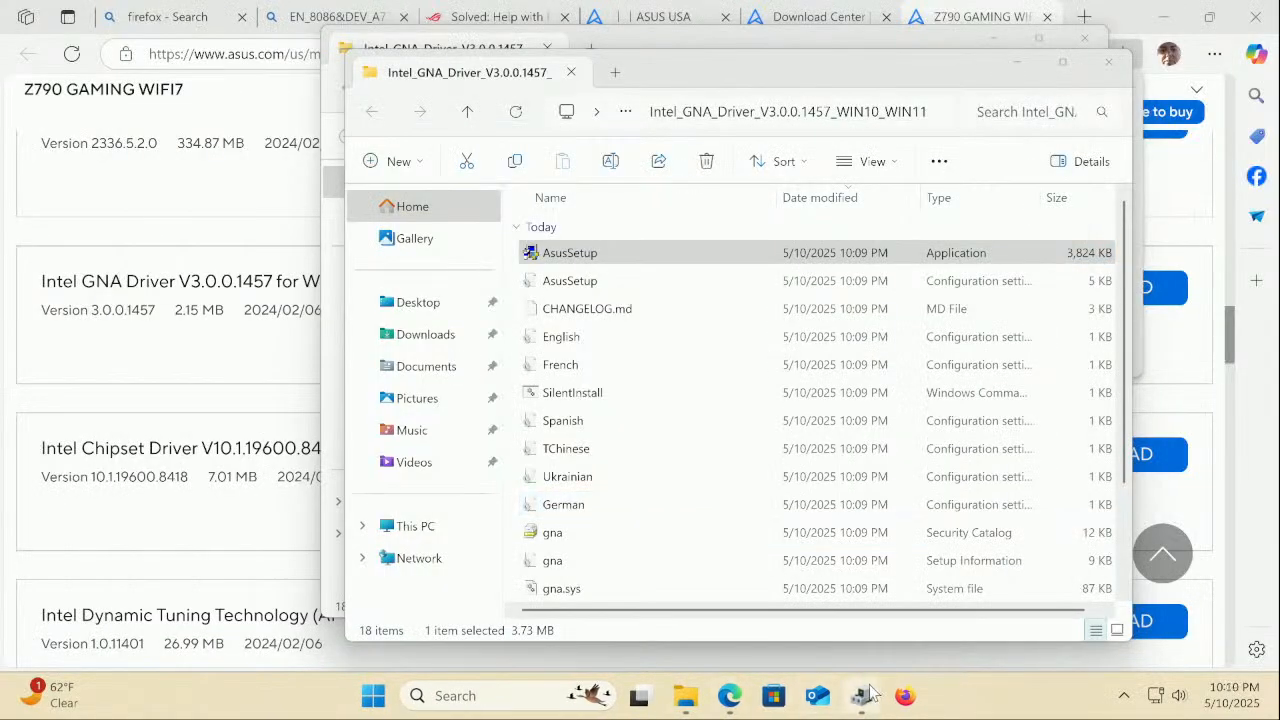
# Rescan hardware in Device Manager, then close both GNA driver folders and minimize Device Manager
pyautogui.click(867, 690)
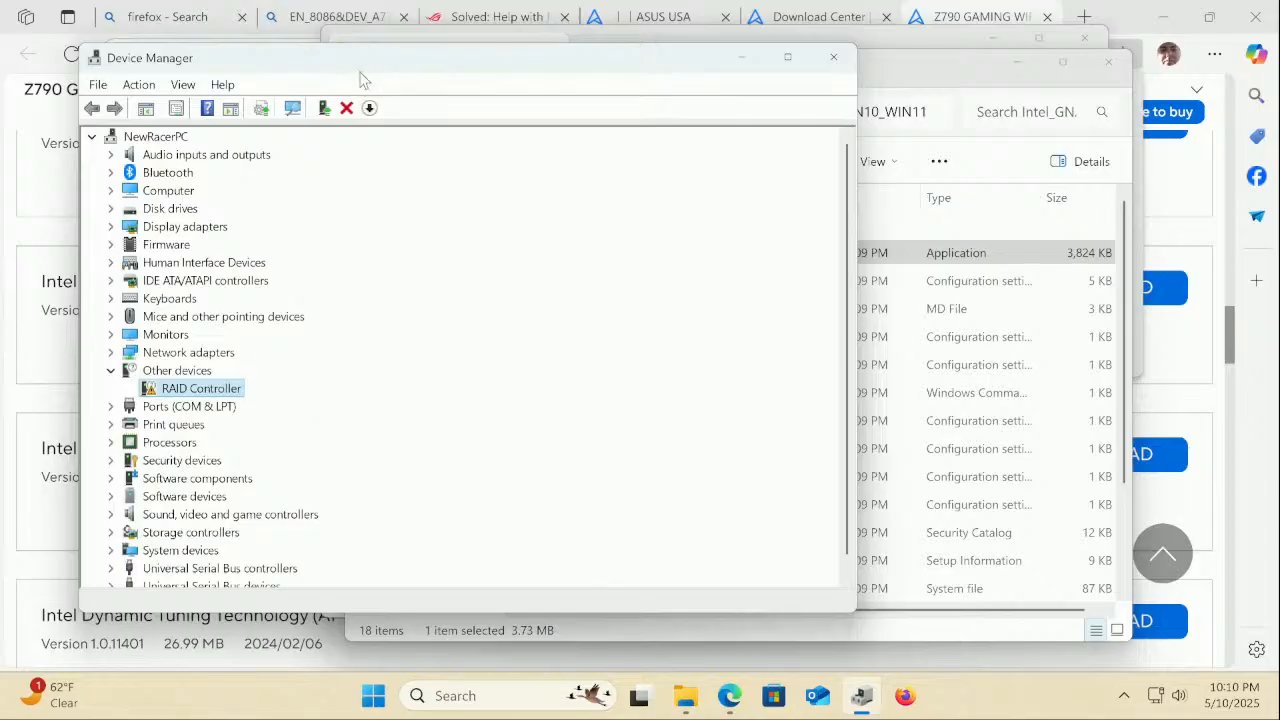
pyautogui.click(290, 109)
pyautogui.click(945, 72)
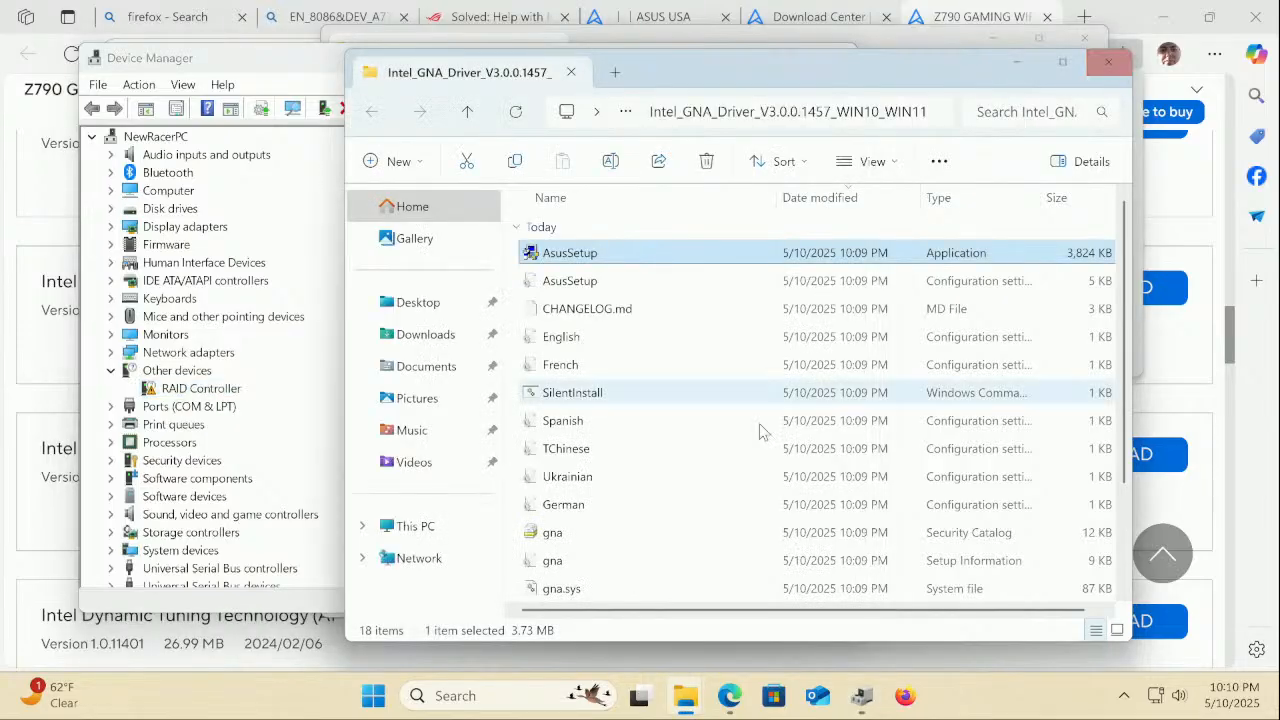
pyautogui.scroll(-2, 730, 470)
pyautogui.scroll(2, 724, 490)
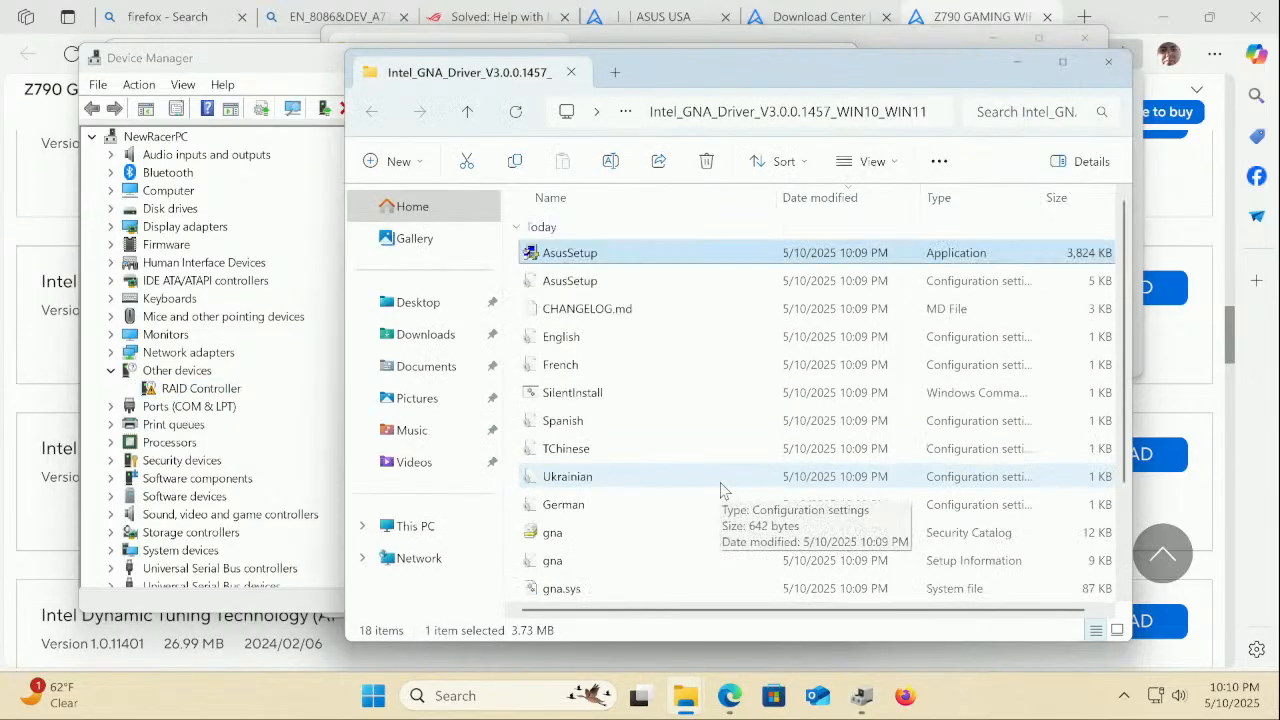
pyautogui.click(1108, 66)
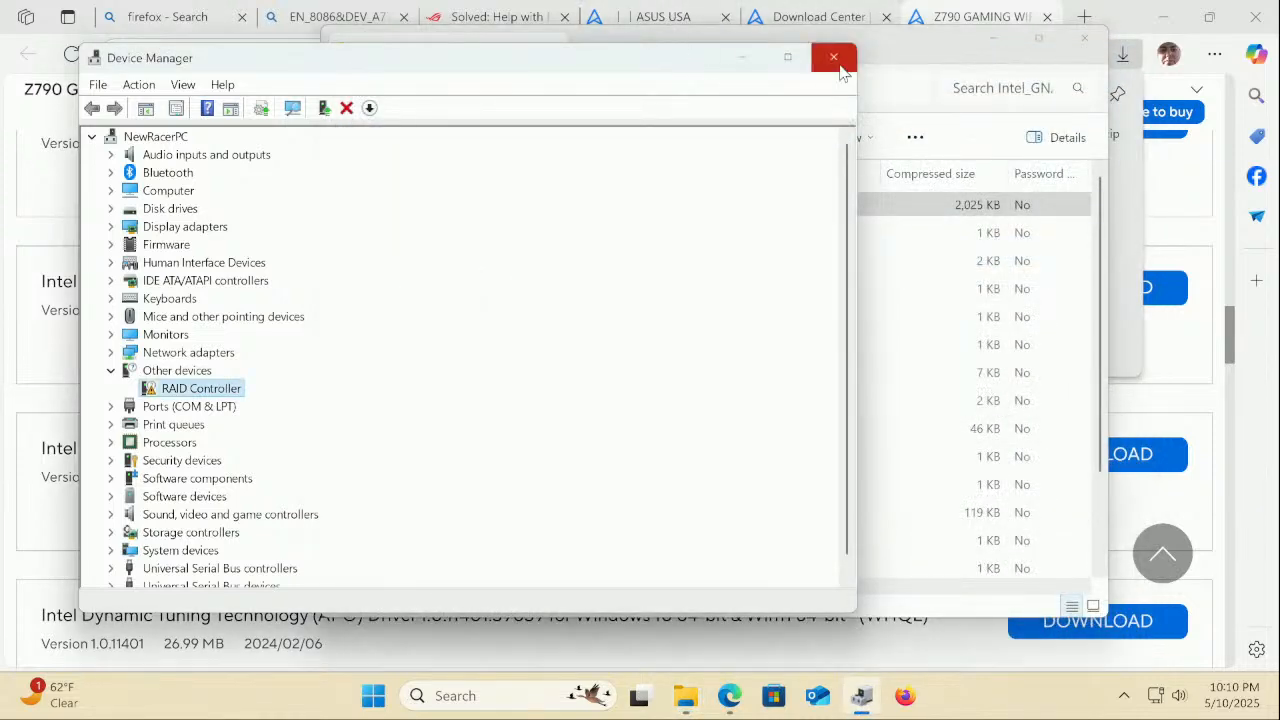
pyautogui.click(745, 60)
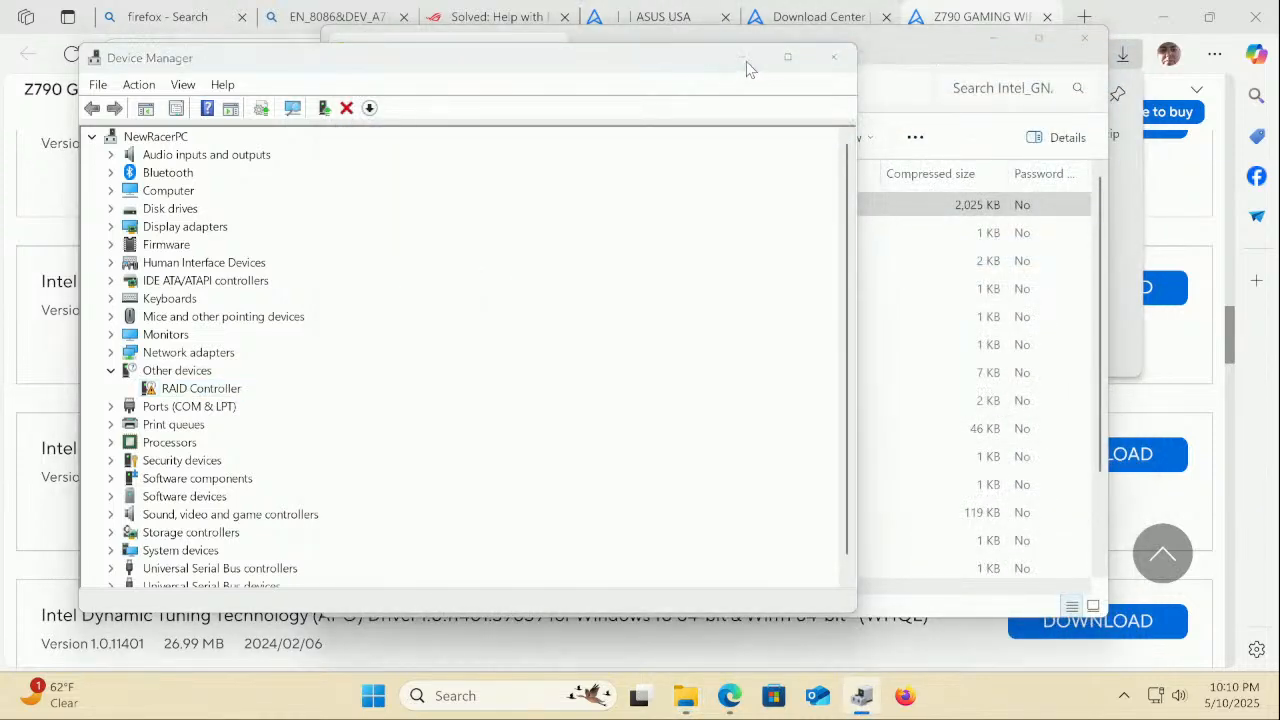
pyautogui.click(1080, 40)
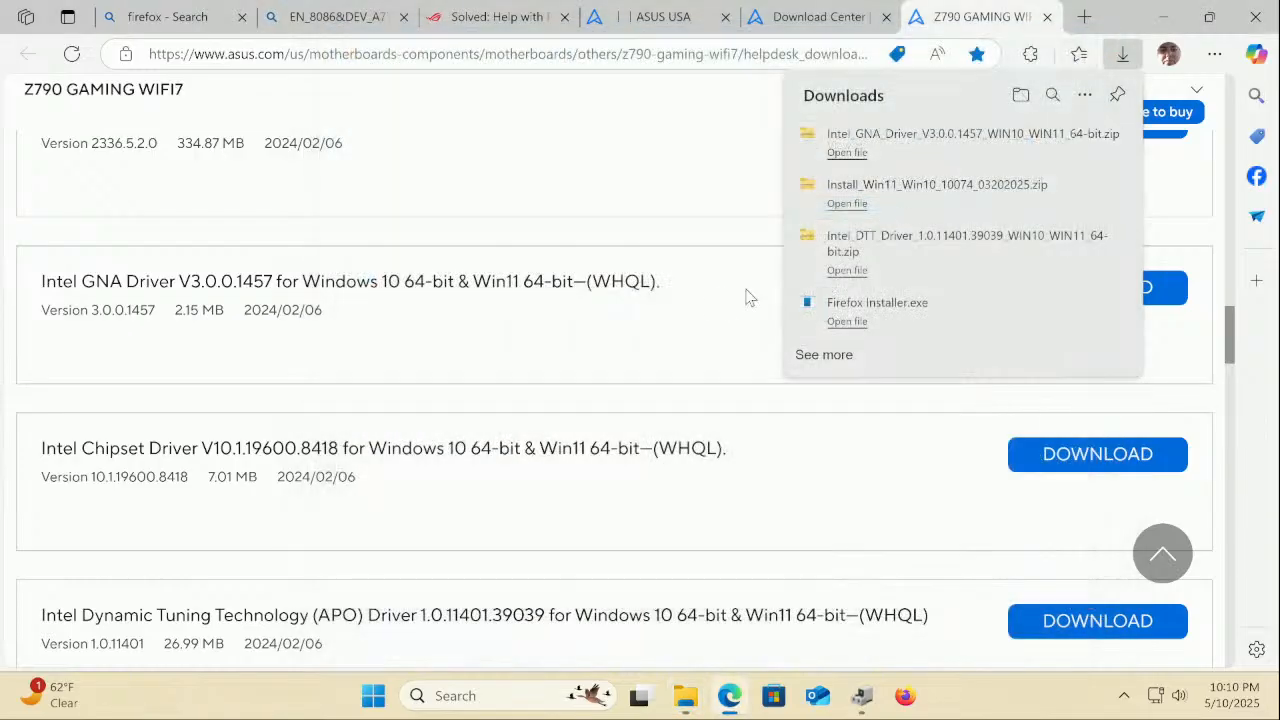
# Scroll the ASUS chipset list, then go to the ROG forum thread's accepted reply
pyautogui.click(521, 376)
pyautogui.scroll(-3, 521, 377)
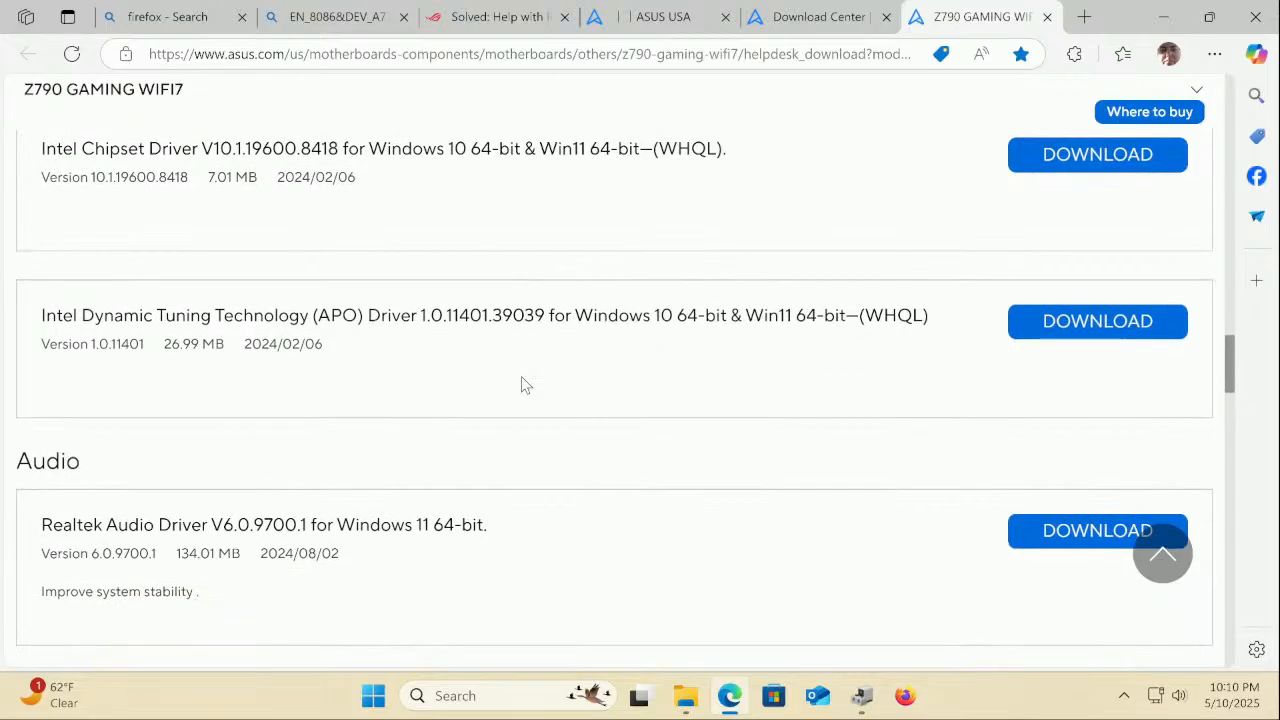
pyautogui.scroll(6, 521, 376)
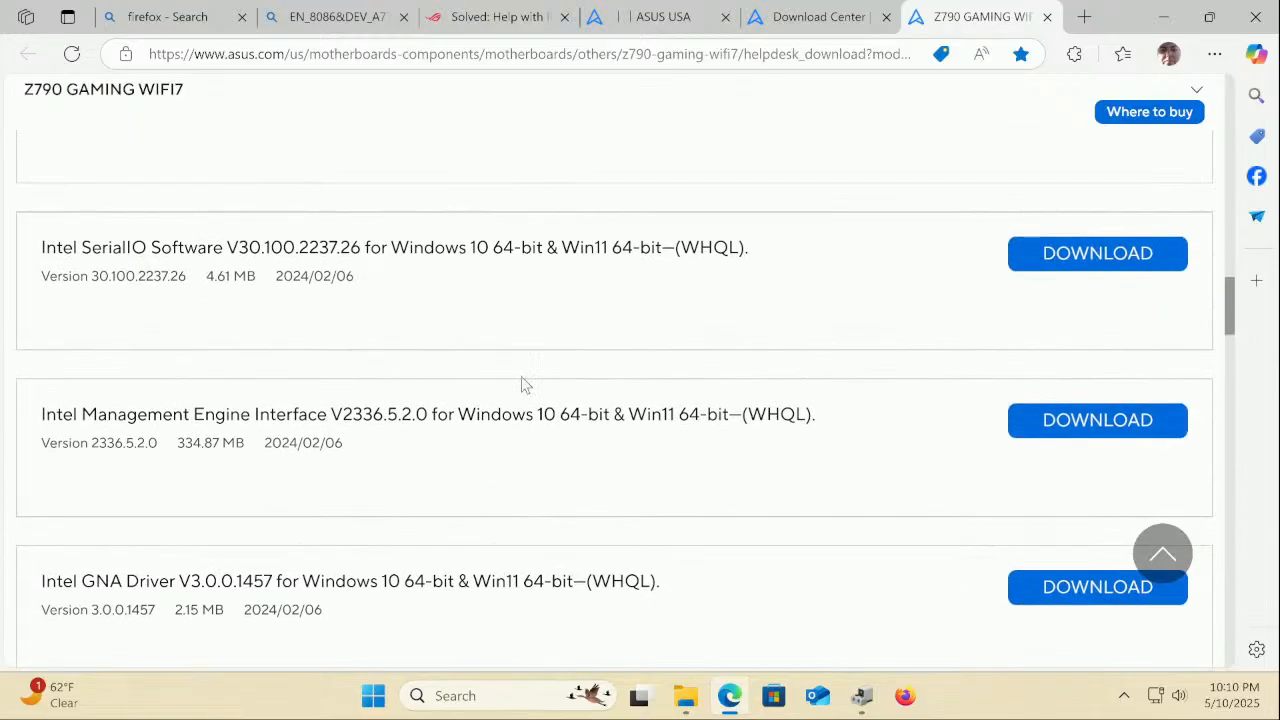
pyautogui.scroll(2, 521, 378)
pyautogui.scroll(5, 521, 376)
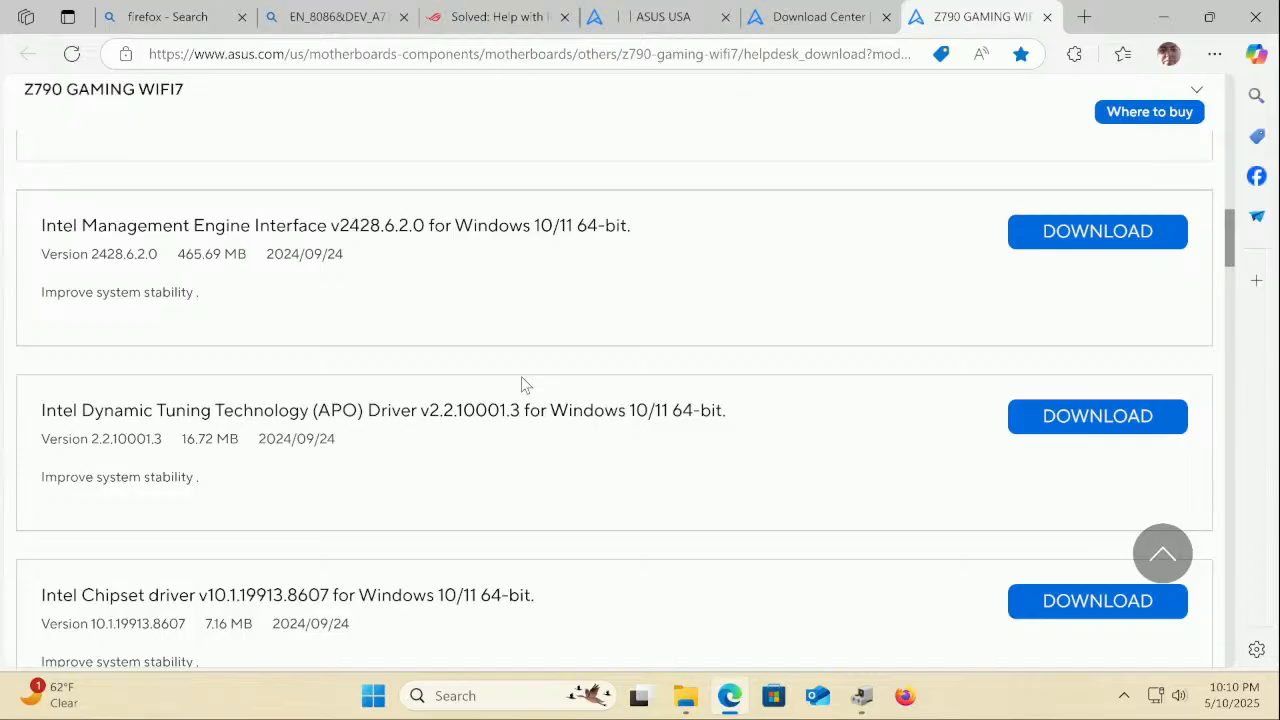
pyautogui.scroll(4, 521, 376)
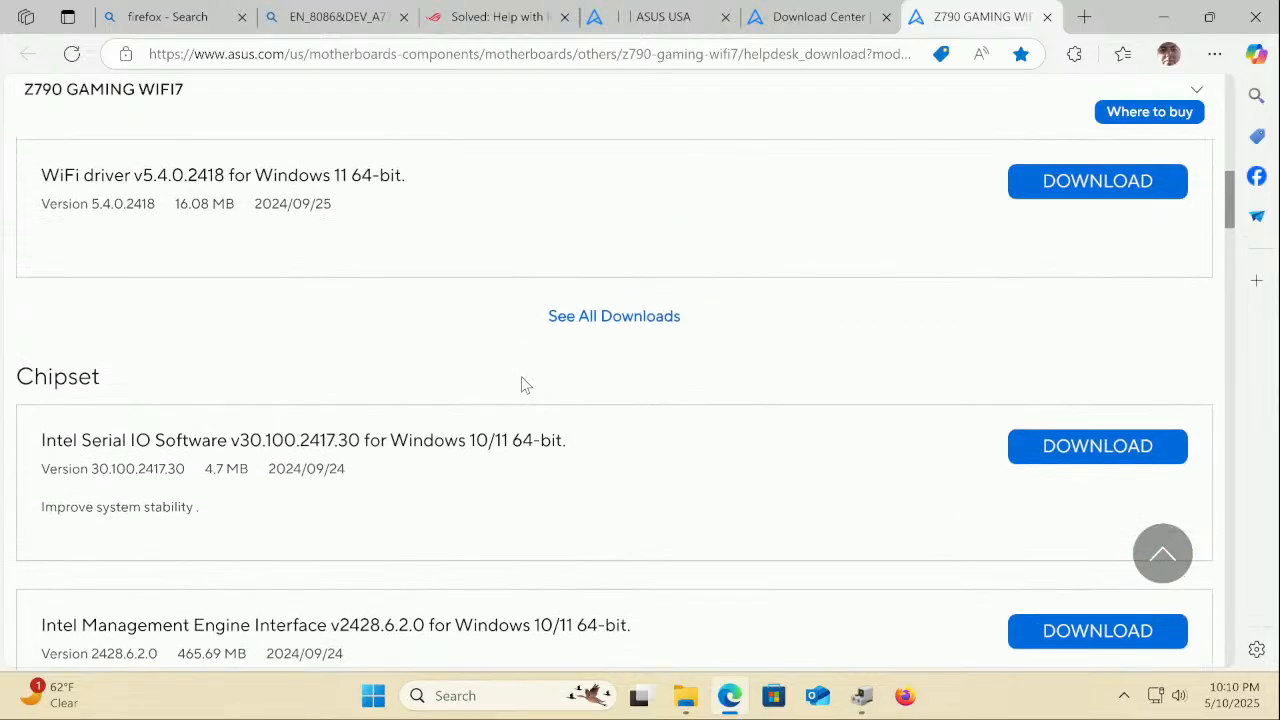
pyautogui.scroll(2, 521, 385)
pyautogui.scroll(-4, 521, 385)
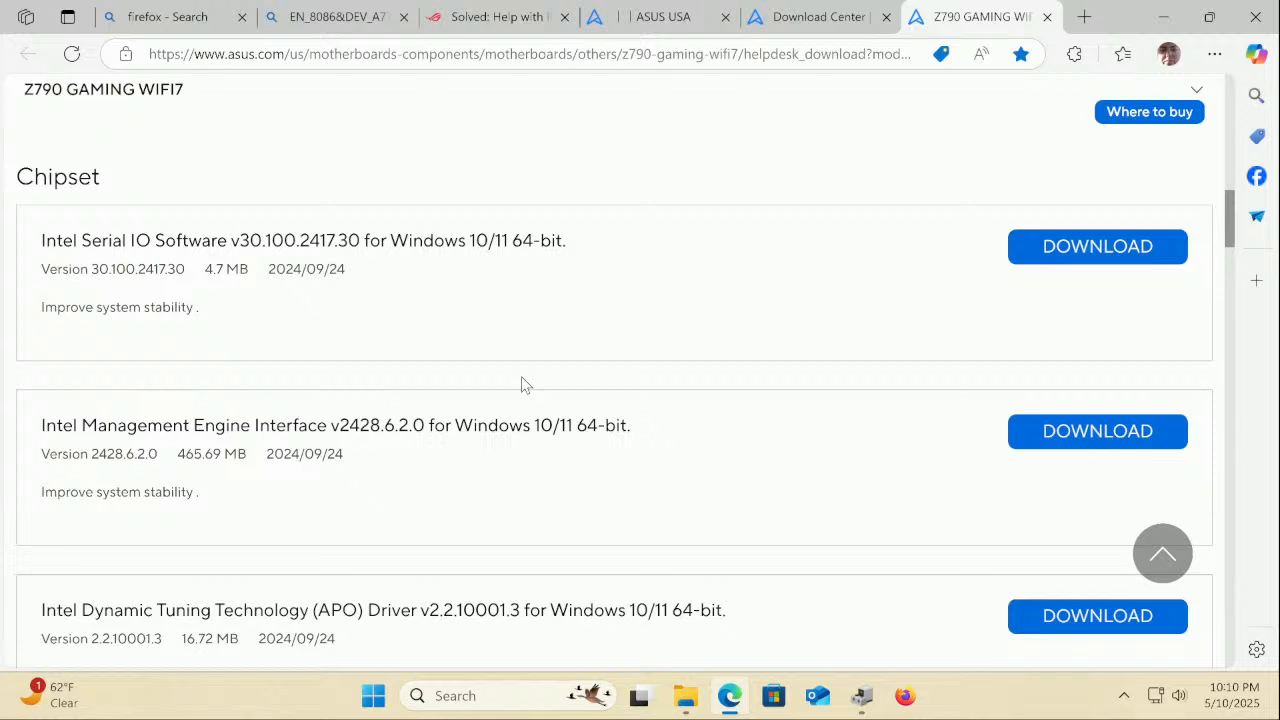
pyautogui.click(509, 10)
pyautogui.scroll(5, 416, 435)
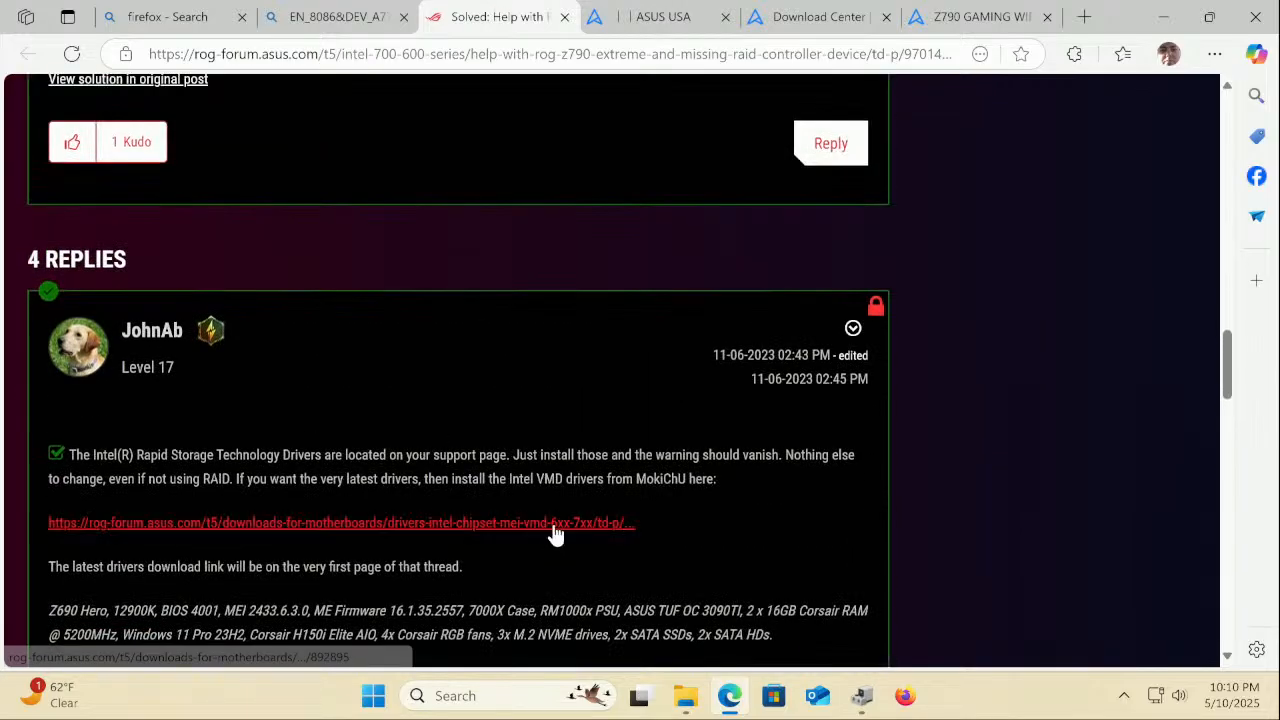
# Open and scroll through the linked Intel Chipset/MEI/VMD drivers thread, then show the Strix Z390-E tab
pyautogui.click(556, 525)
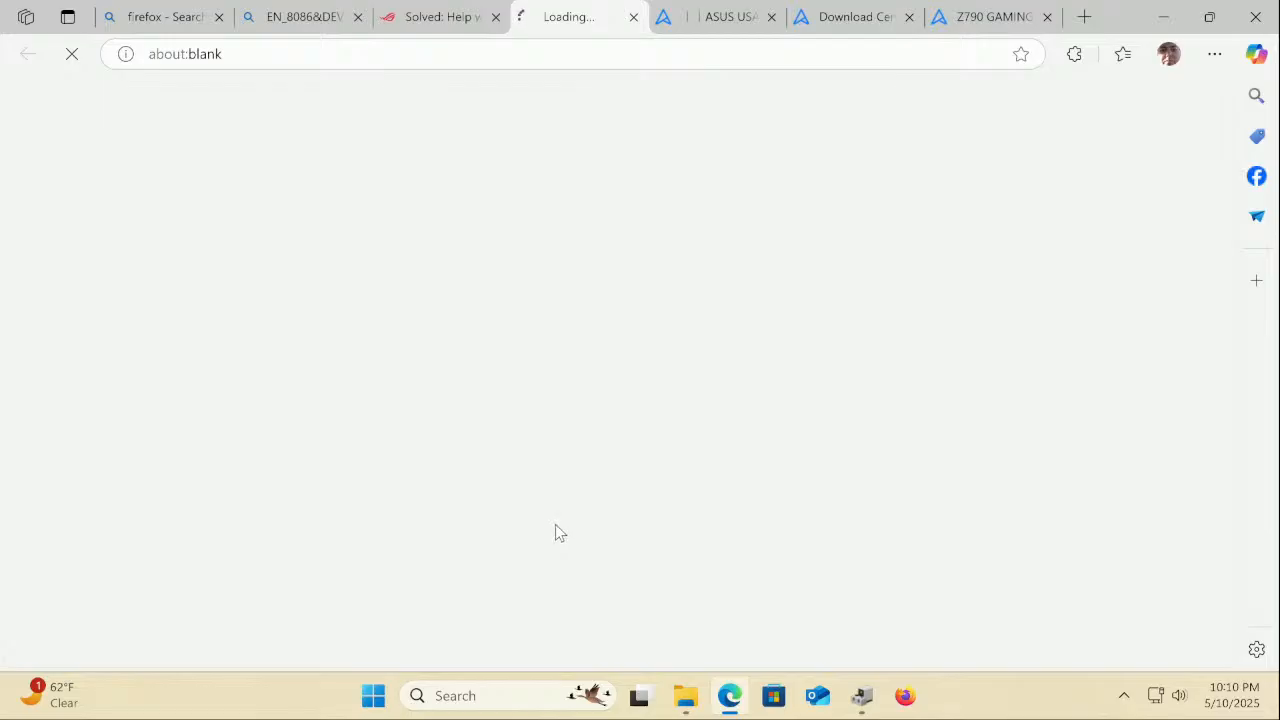
pyautogui.scroll(-4, 567, 528)
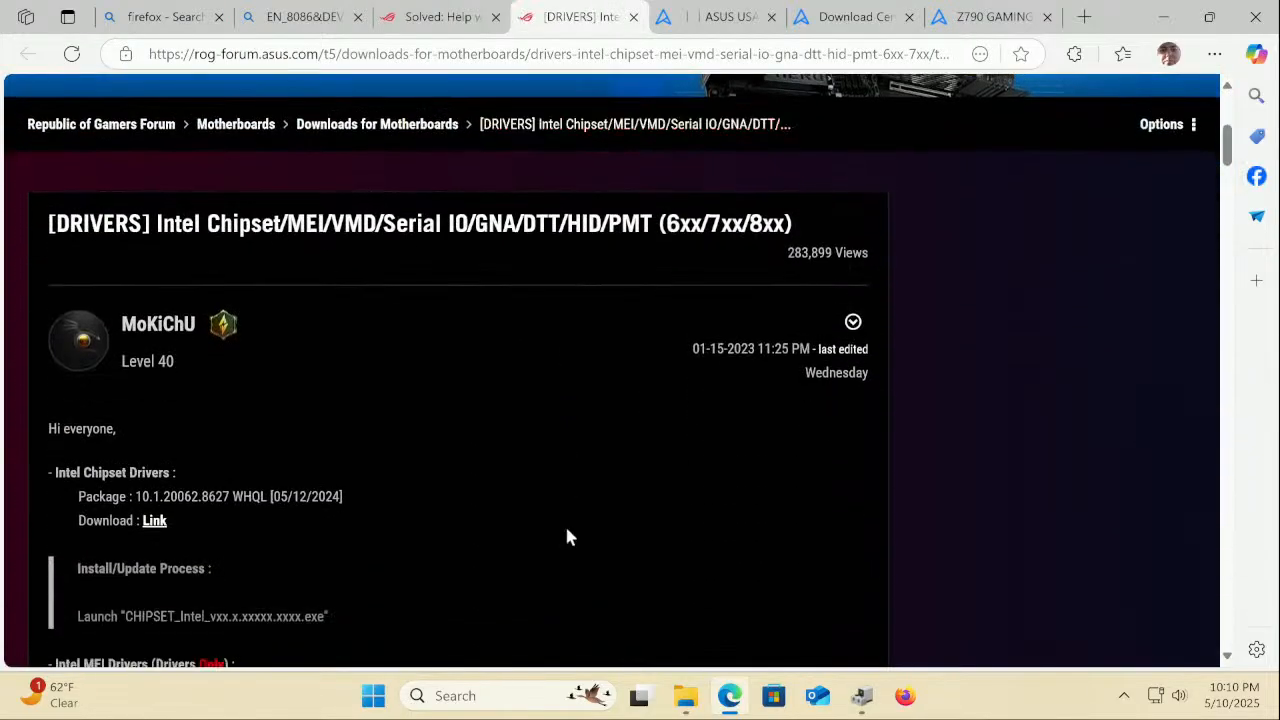
pyautogui.scroll(-1, 566, 537)
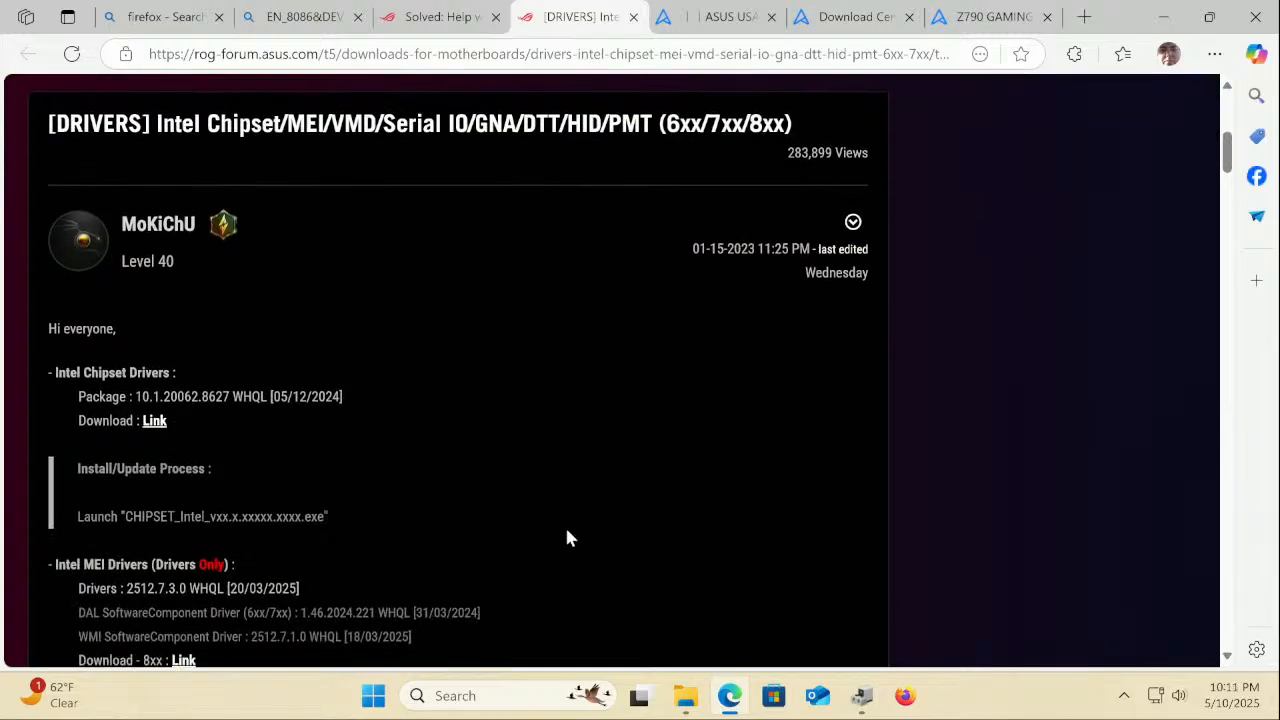
pyautogui.scroll(-1, 566, 538)
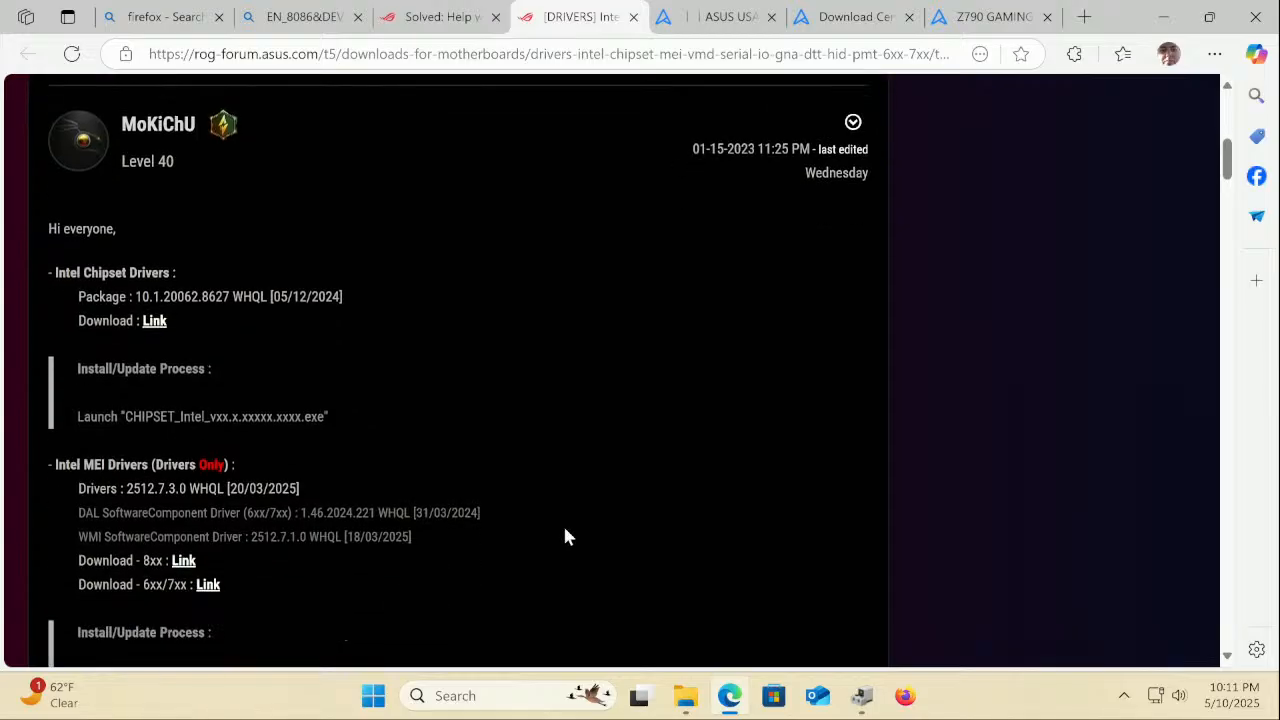
pyautogui.scroll(-1, 565, 537)
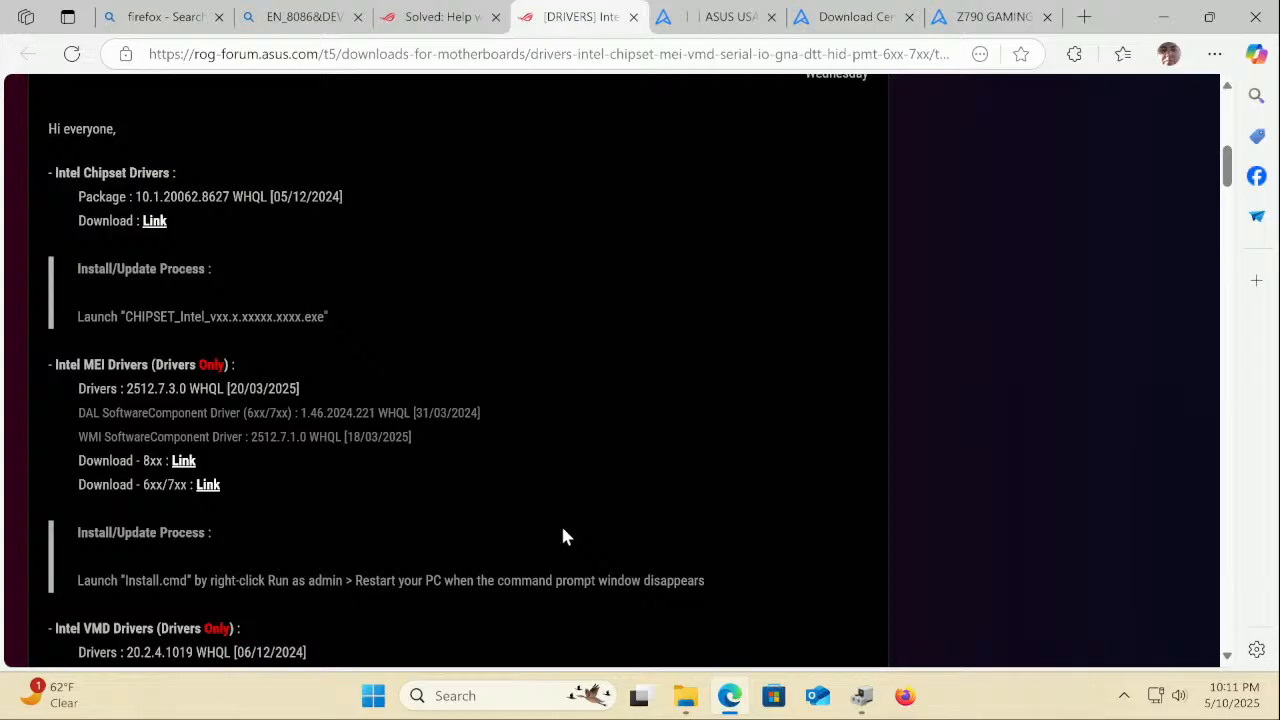
pyautogui.scroll(-1, 563, 537)
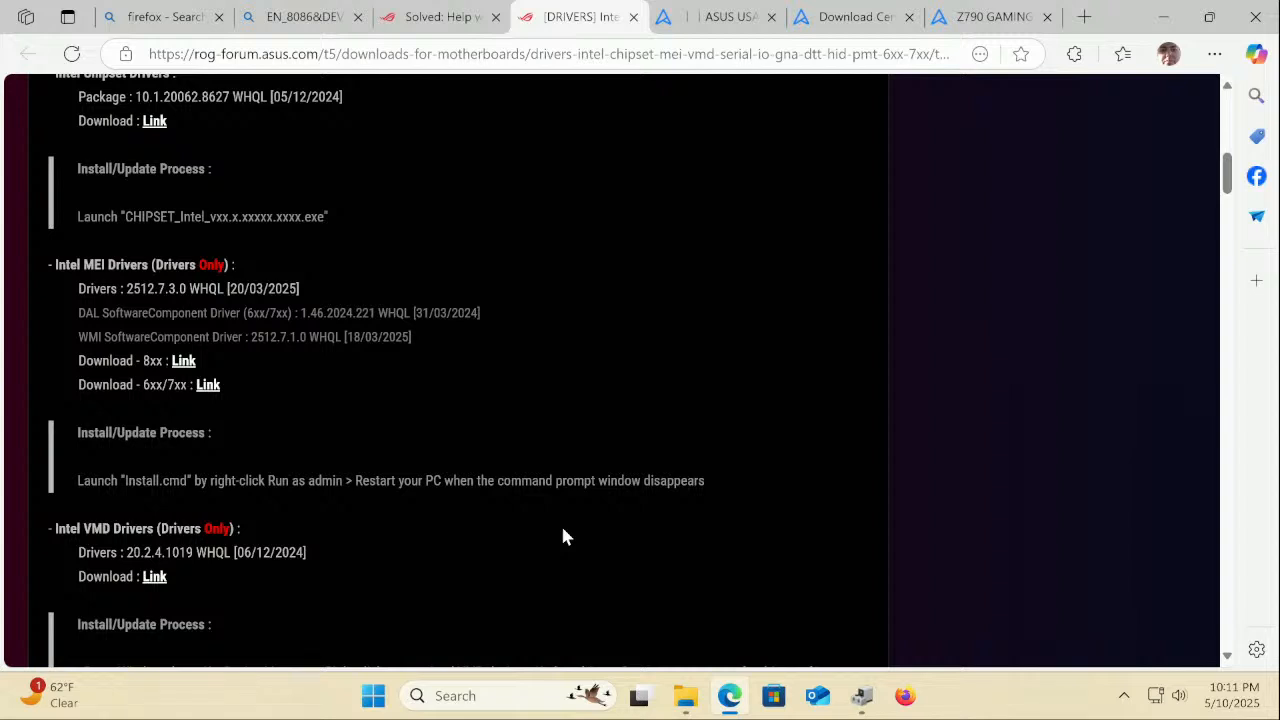
pyautogui.scroll(-3, 563, 537)
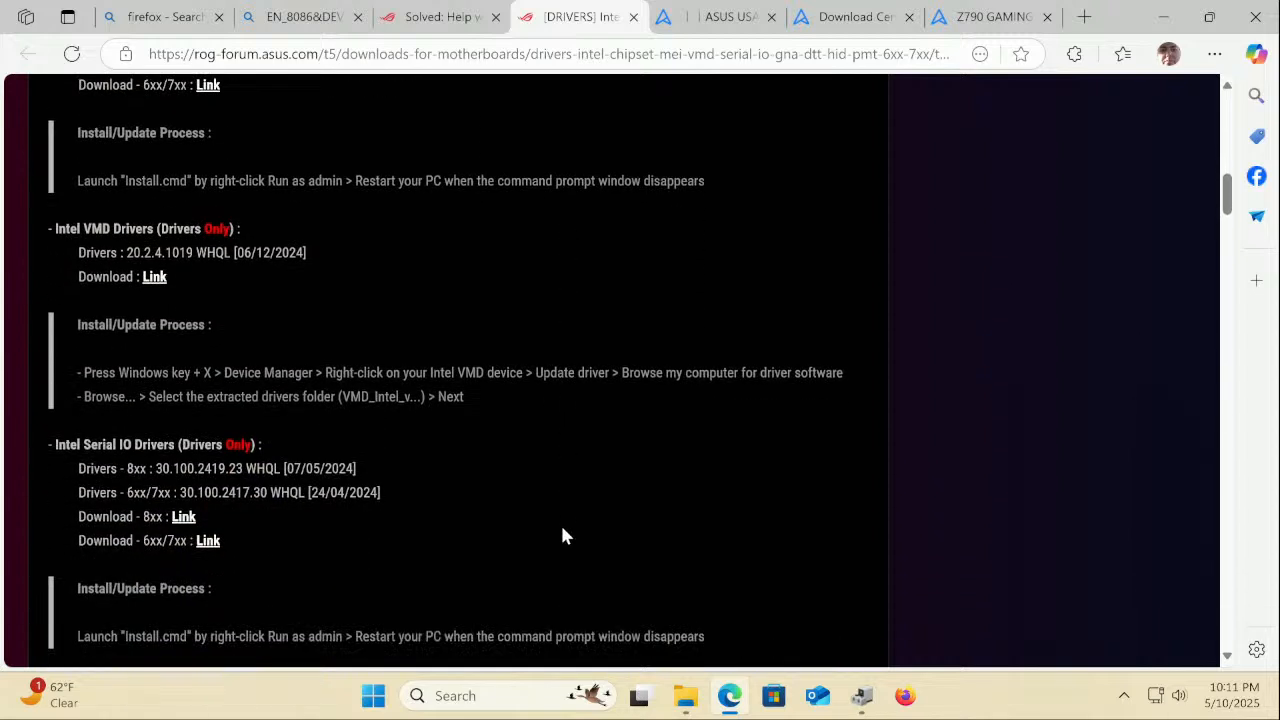
pyautogui.scroll(-3, 562, 537)
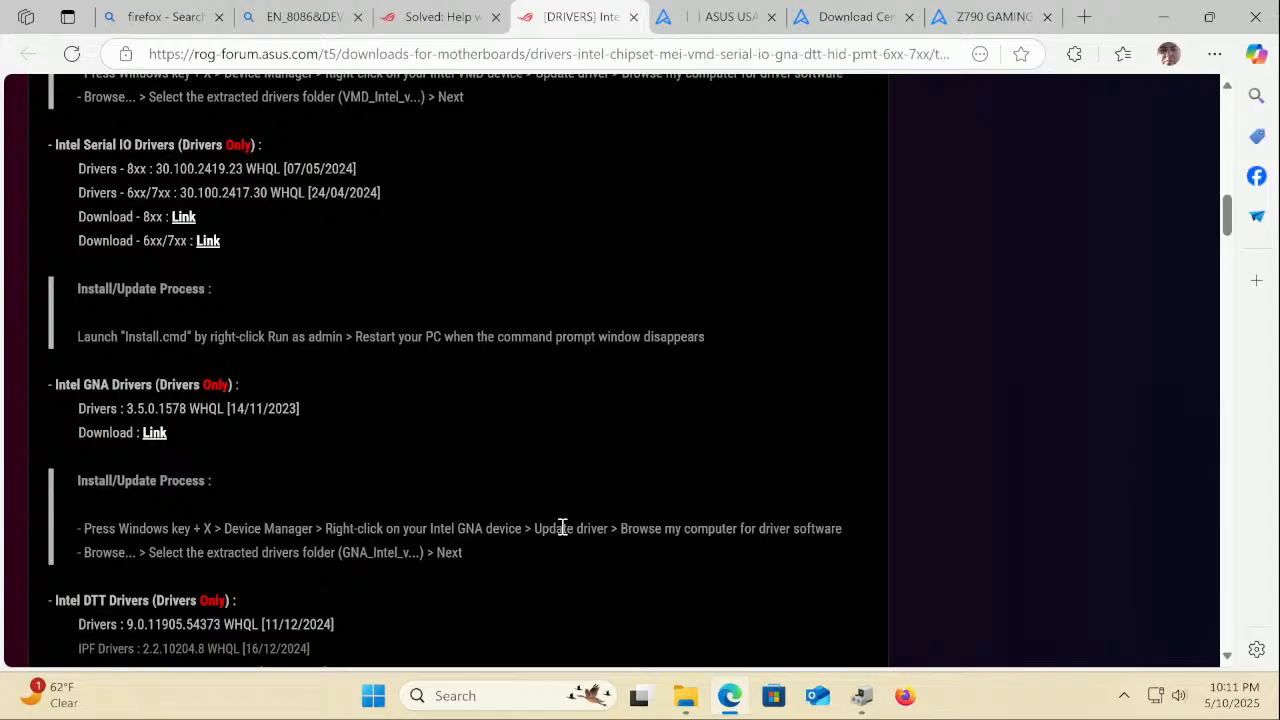
pyautogui.scroll(-4, 562, 527)
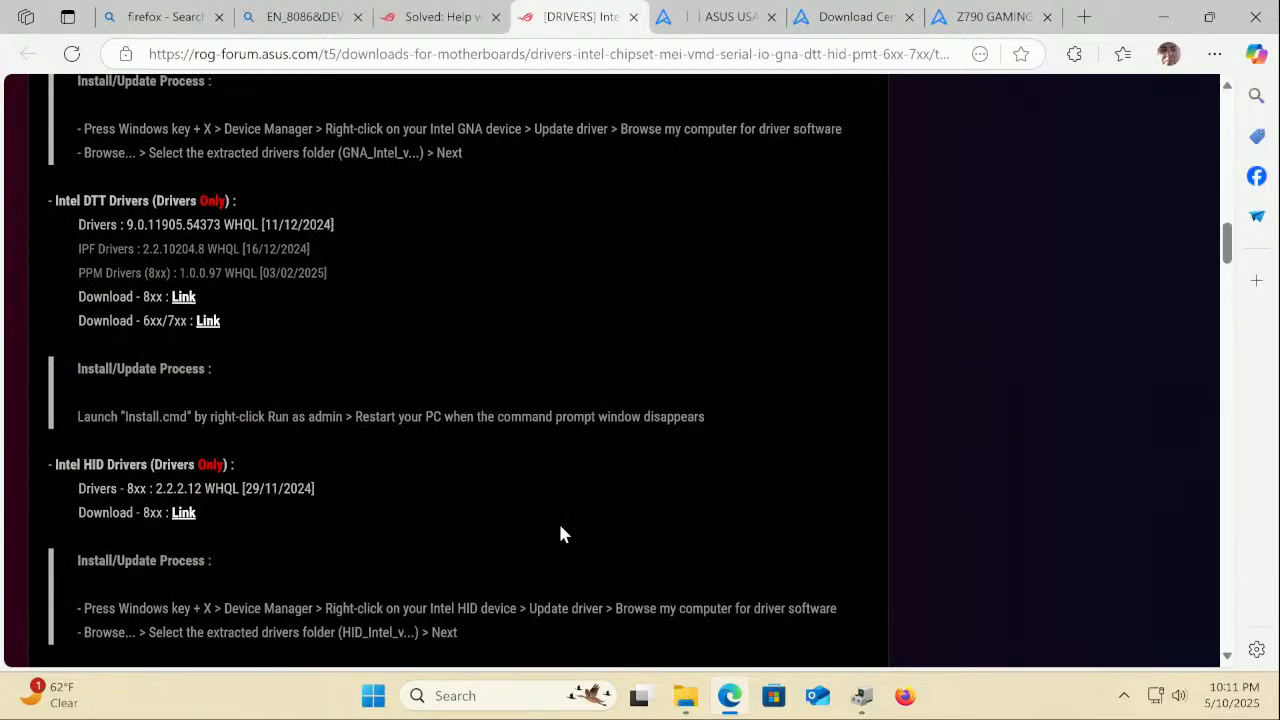
pyautogui.scroll(-3, 560, 535)
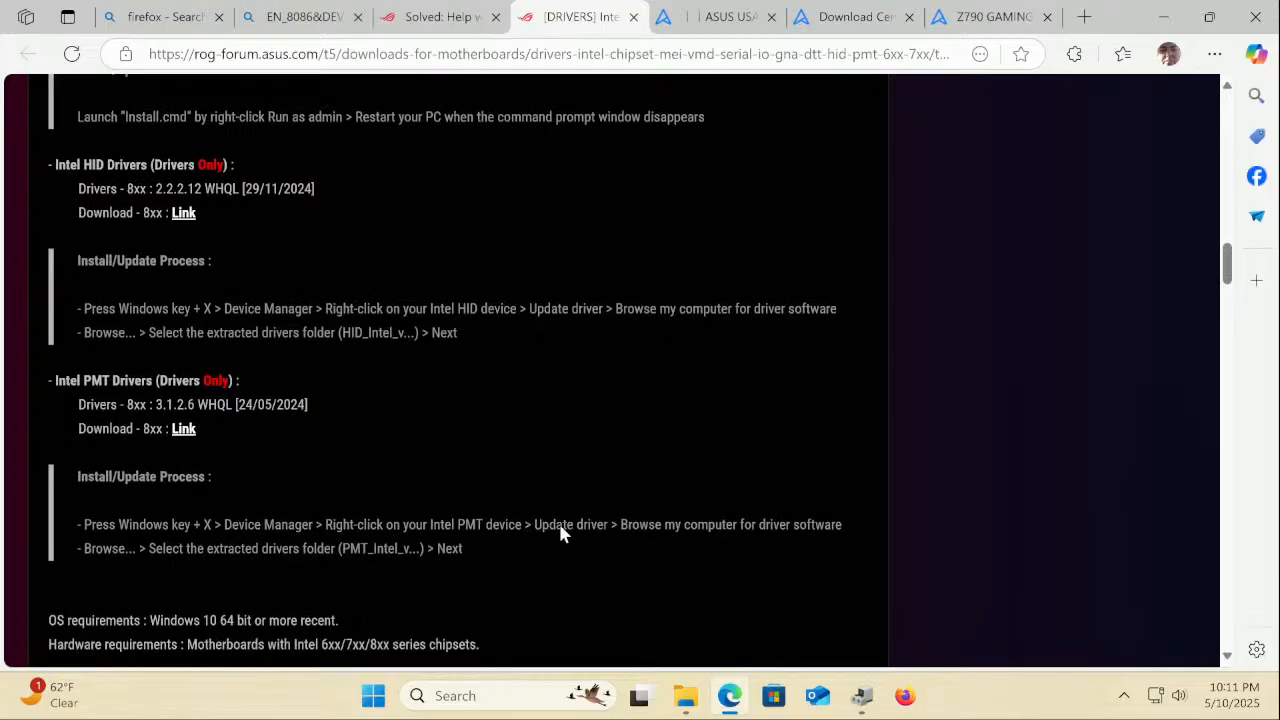
pyautogui.scroll(-2, 562, 527)
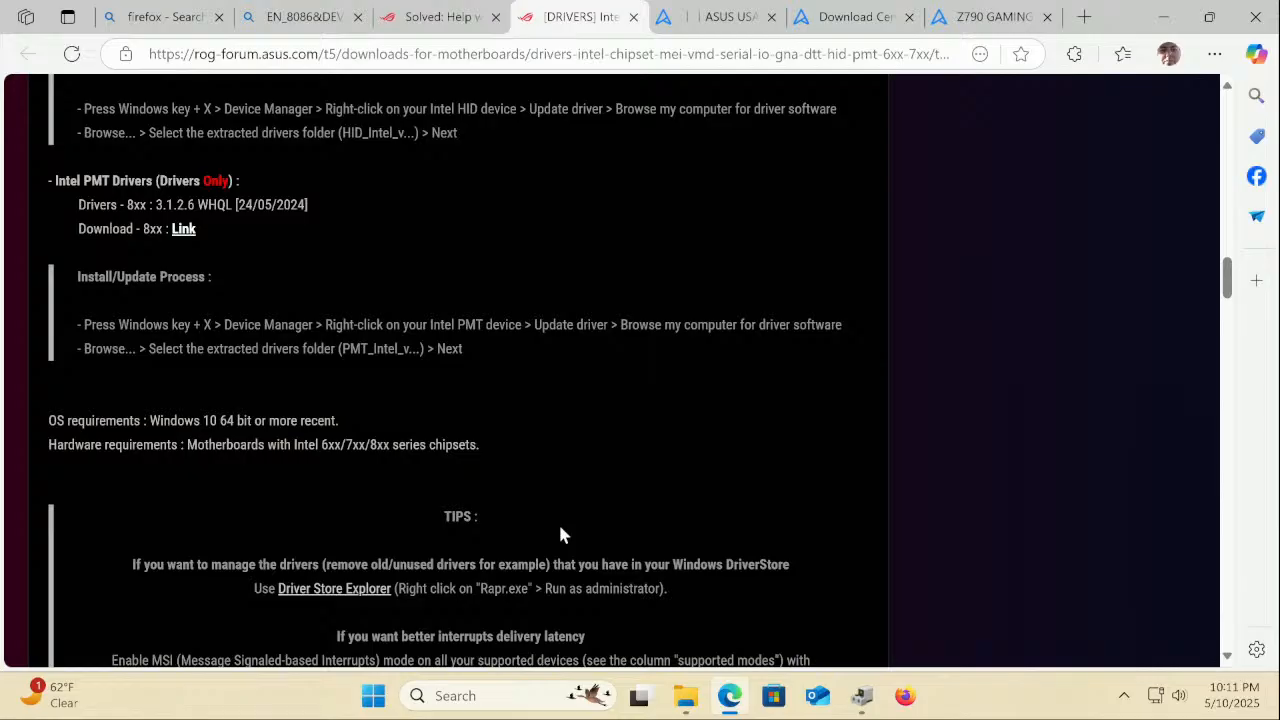
pyautogui.scroll(-3, 558, 535)
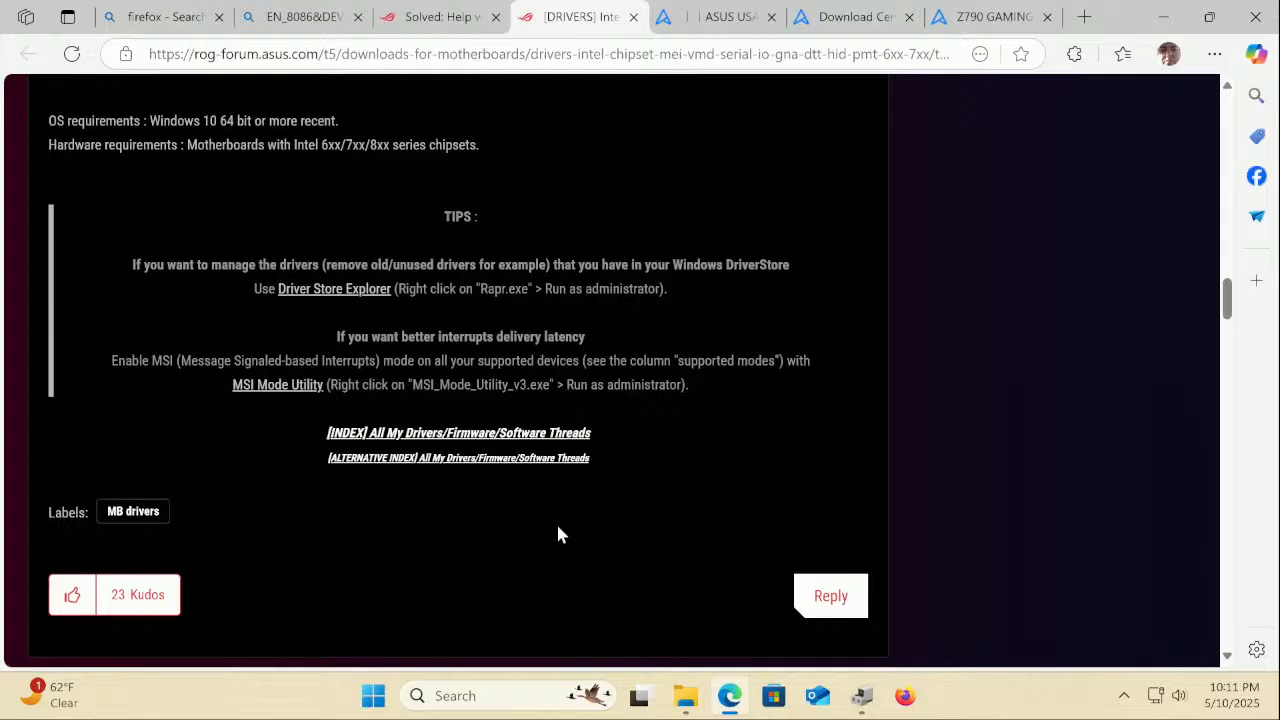
pyautogui.scroll(10, 558, 535)
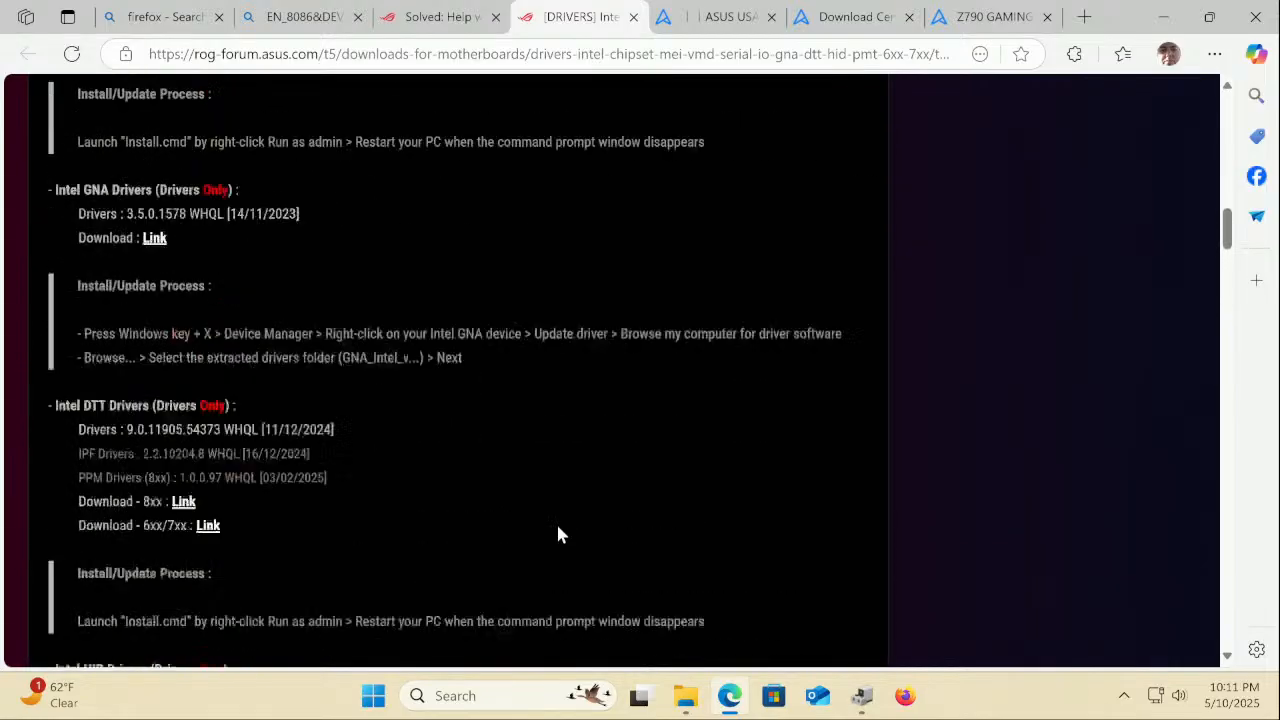
pyautogui.scroll(15, 558, 535)
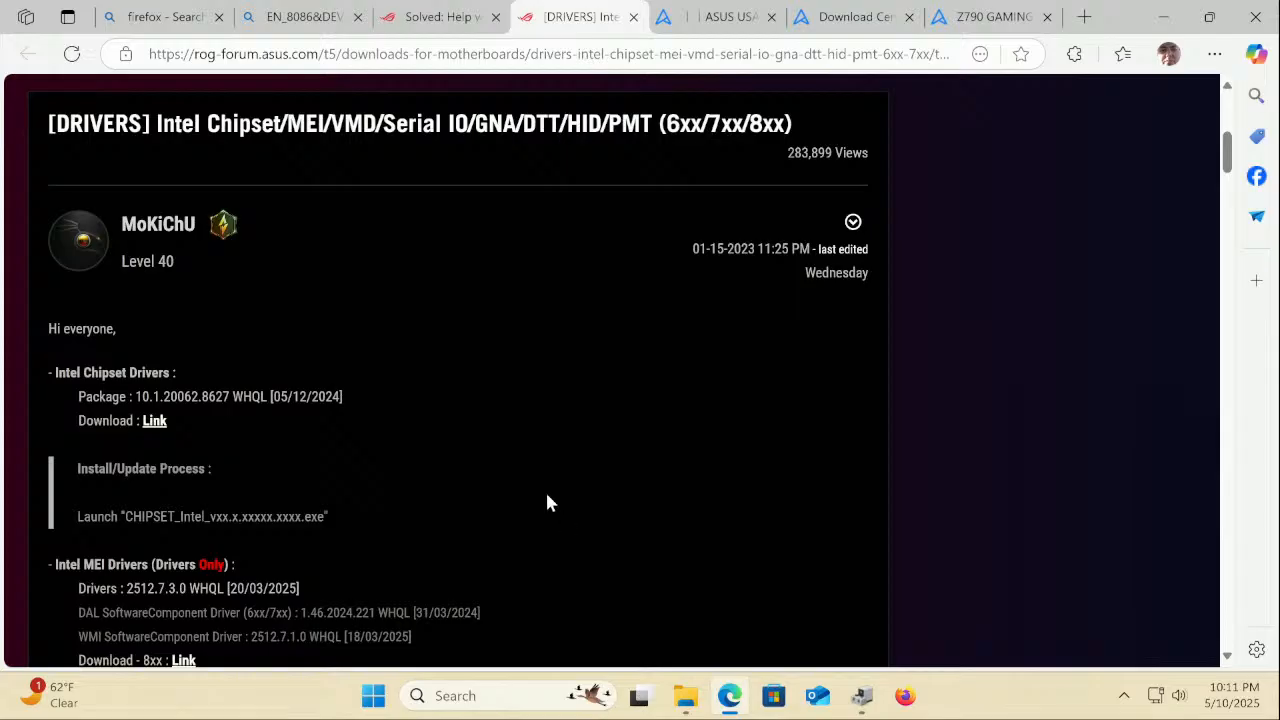
pyautogui.scroll(6, 547, 503)
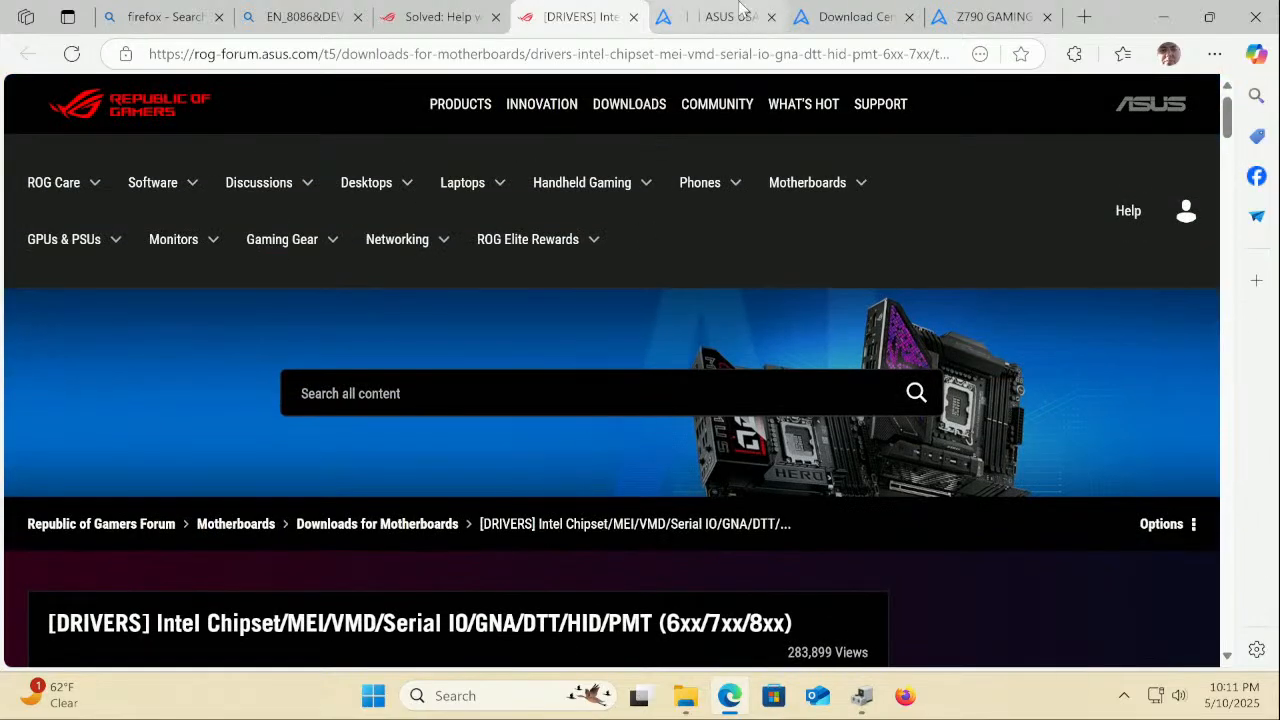
pyautogui.click(742, 14)
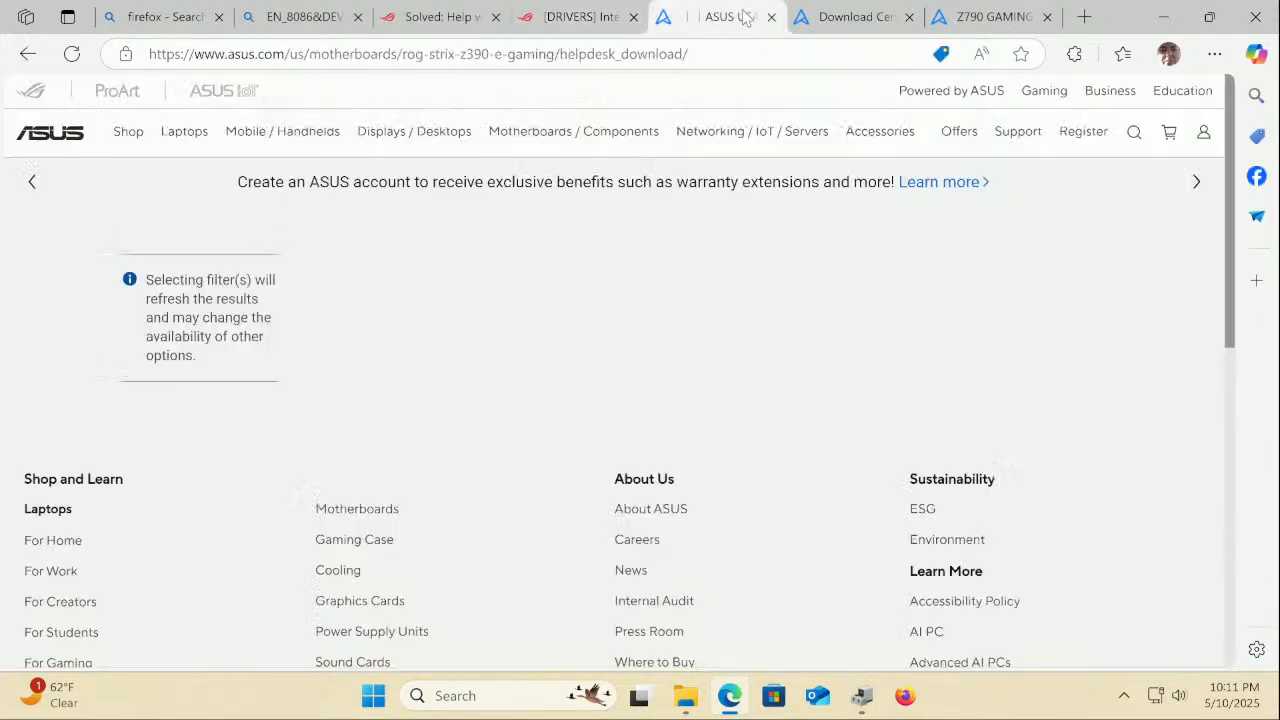
# Scroll the Z790 Extreme missing-RAID-Controller thread down to its final reply and back to the top
pyautogui.click(432, 17)
pyautogui.scroll(-6, 362, 386)
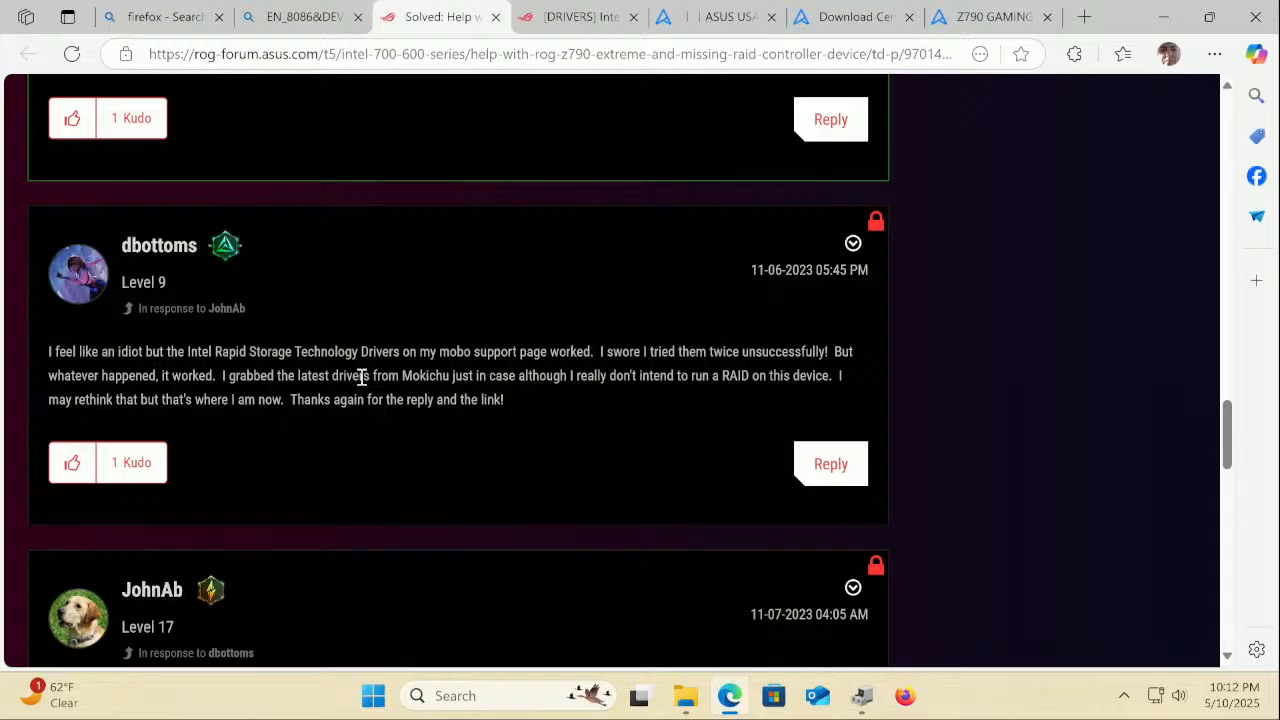
pyautogui.scroll(-3, 362, 378)
pyautogui.scroll(-2, 362, 378)
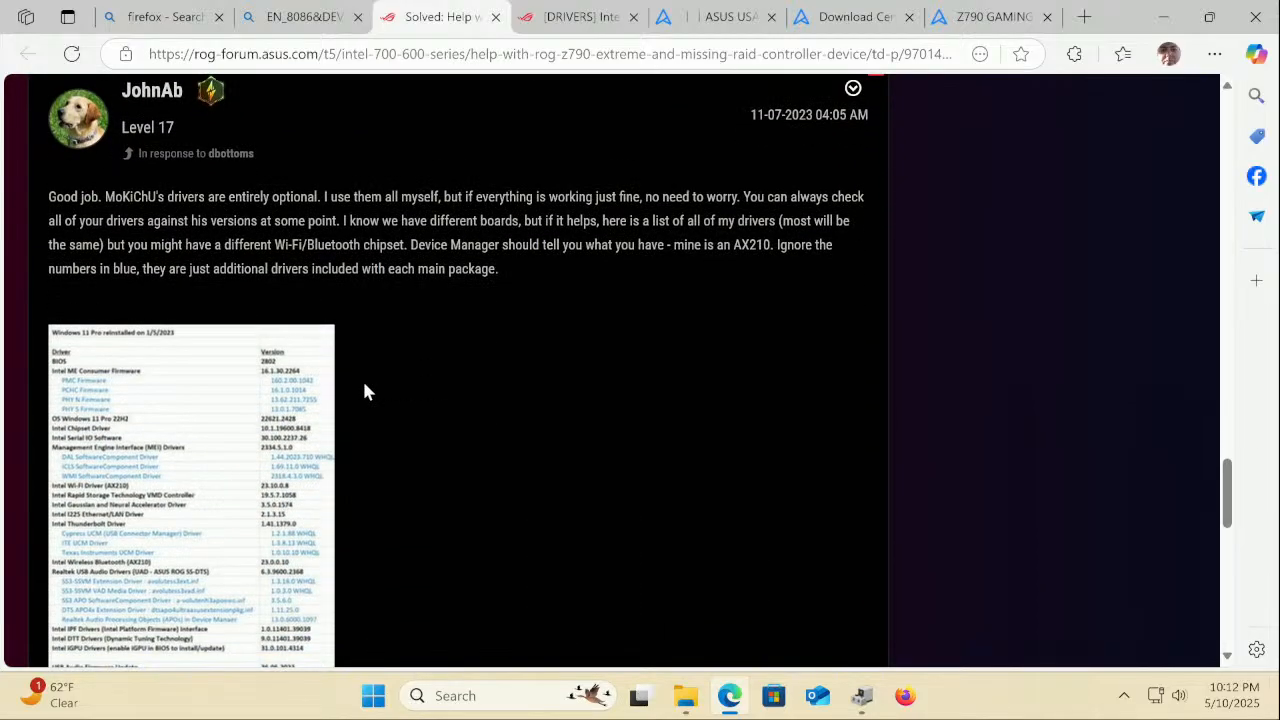
pyautogui.scroll(1, 364, 390)
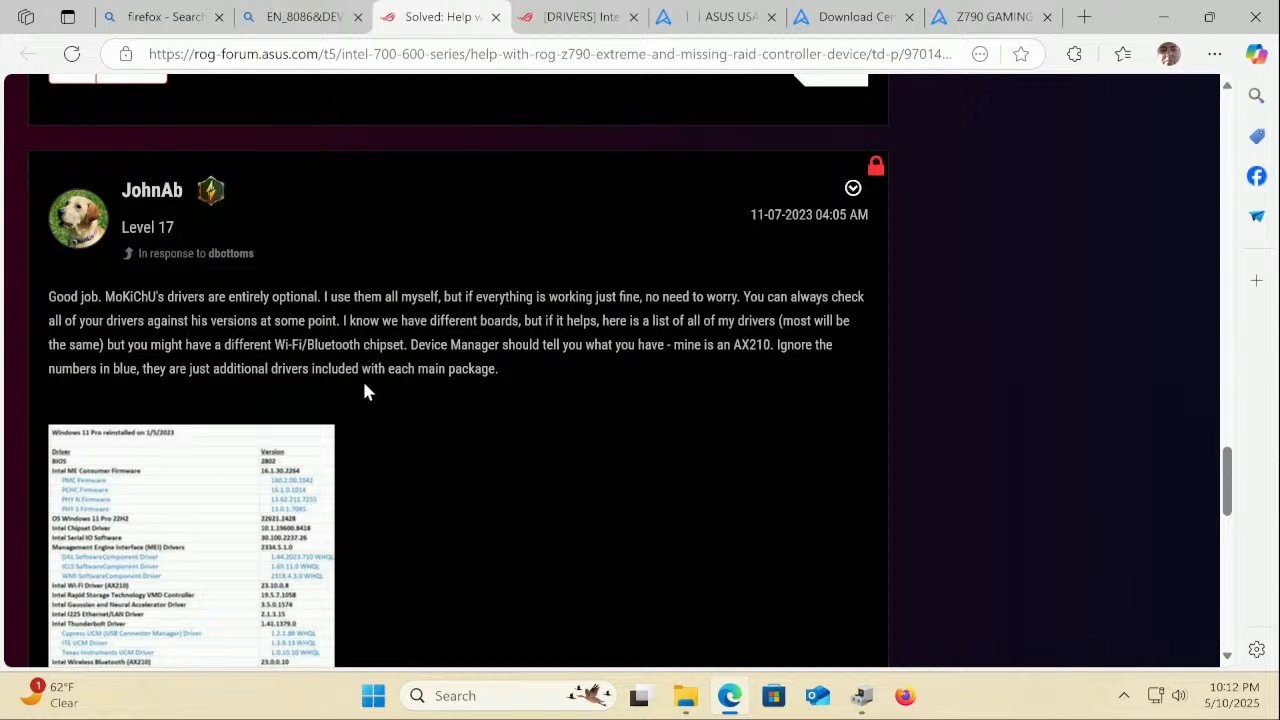
pyautogui.scroll(-5, 365, 392)
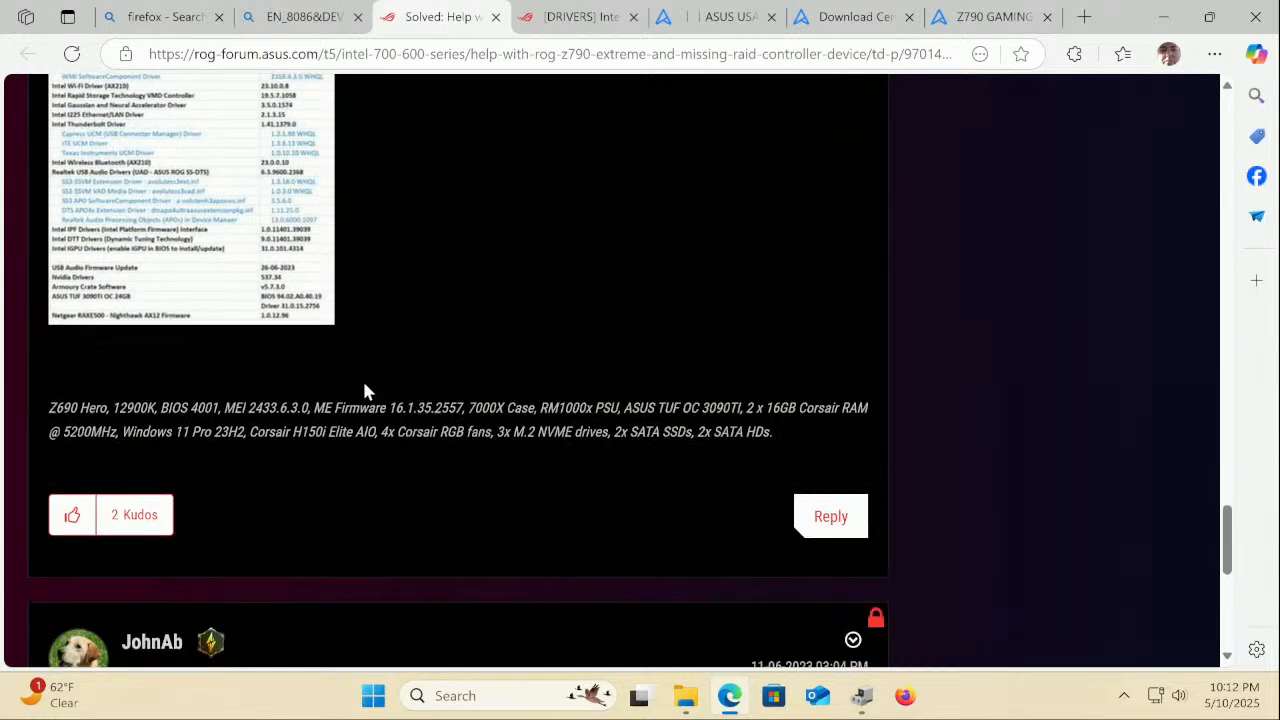
pyautogui.scroll(-5, 365, 392)
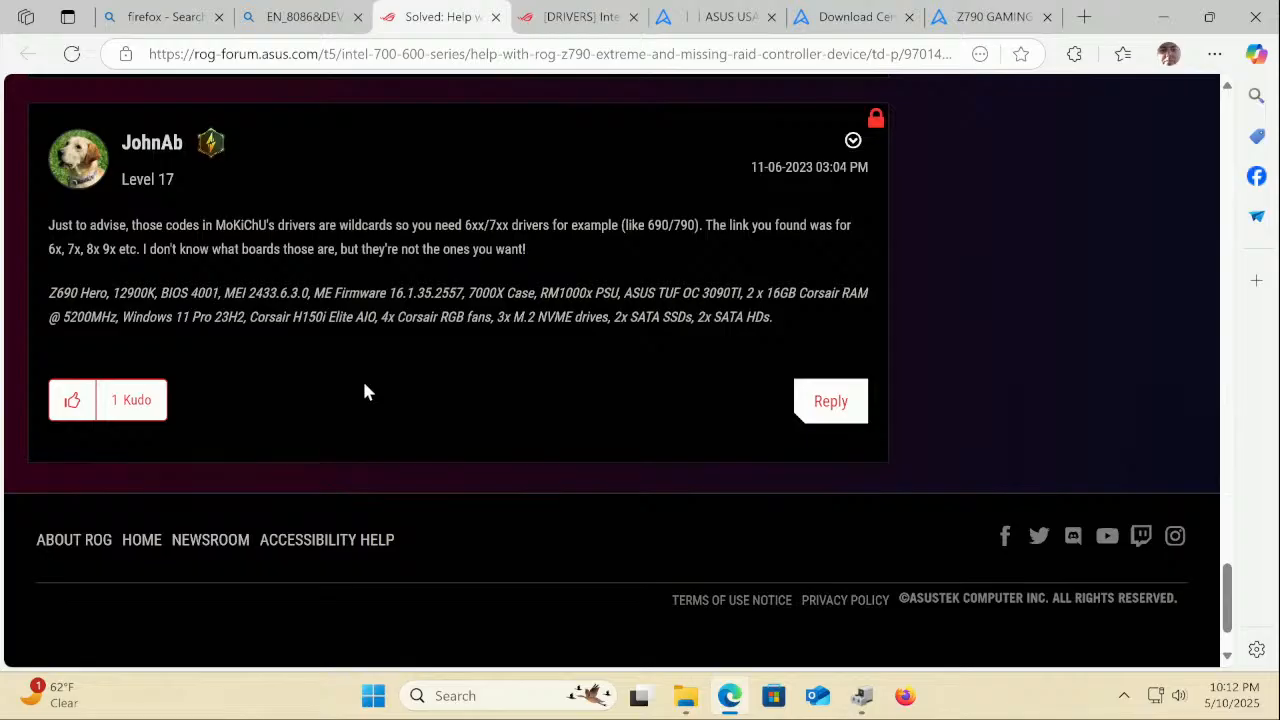
pyautogui.scroll(15, 365, 392)
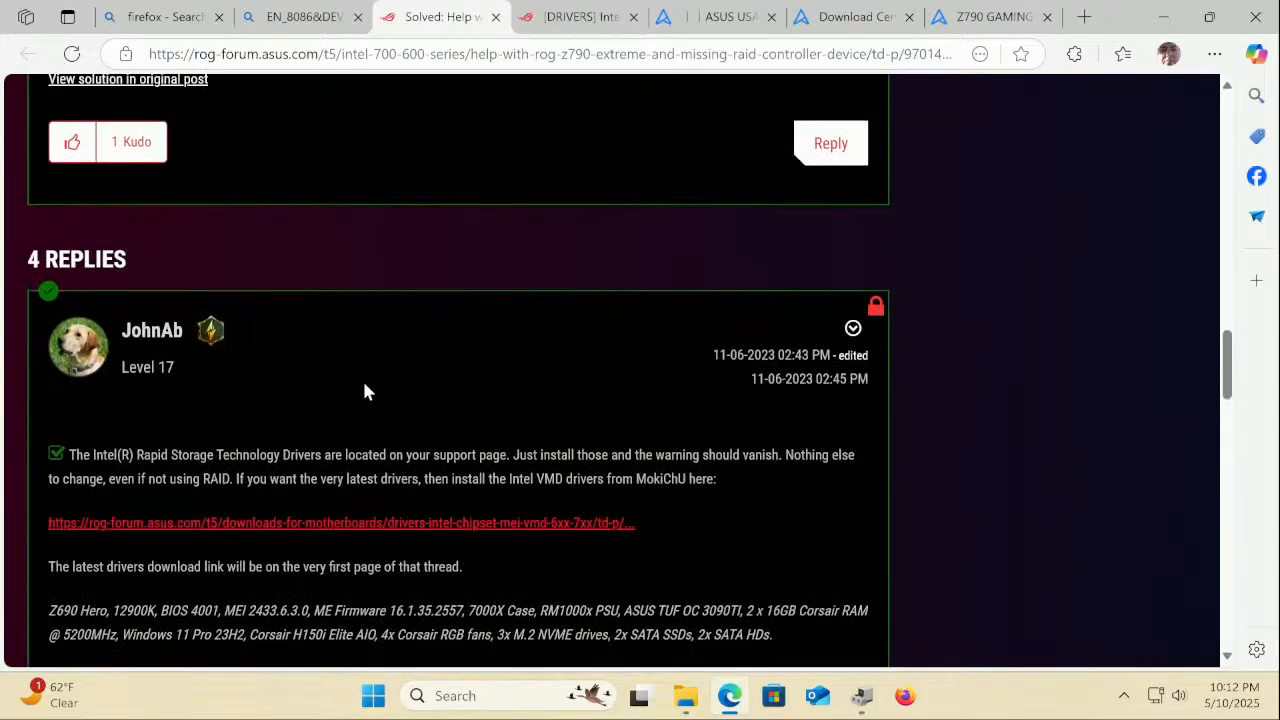
pyautogui.scroll(10, 364, 387)
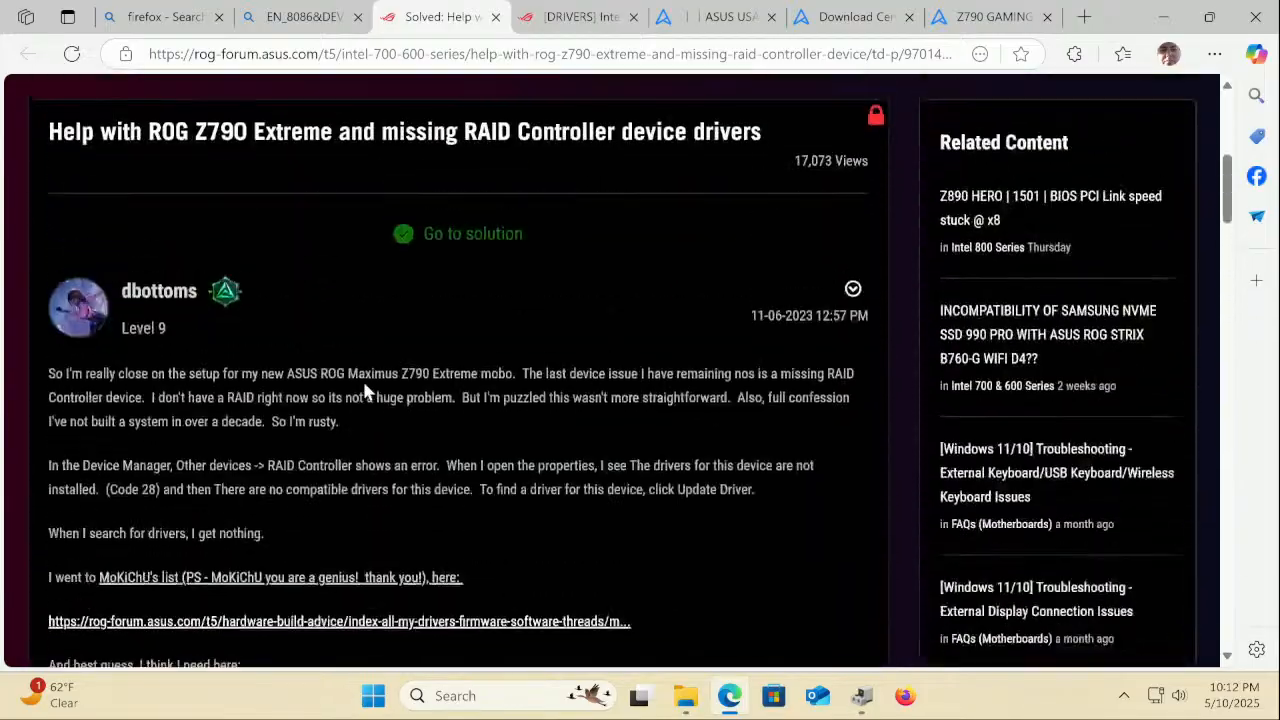
pyautogui.scroll(5, 364, 392)
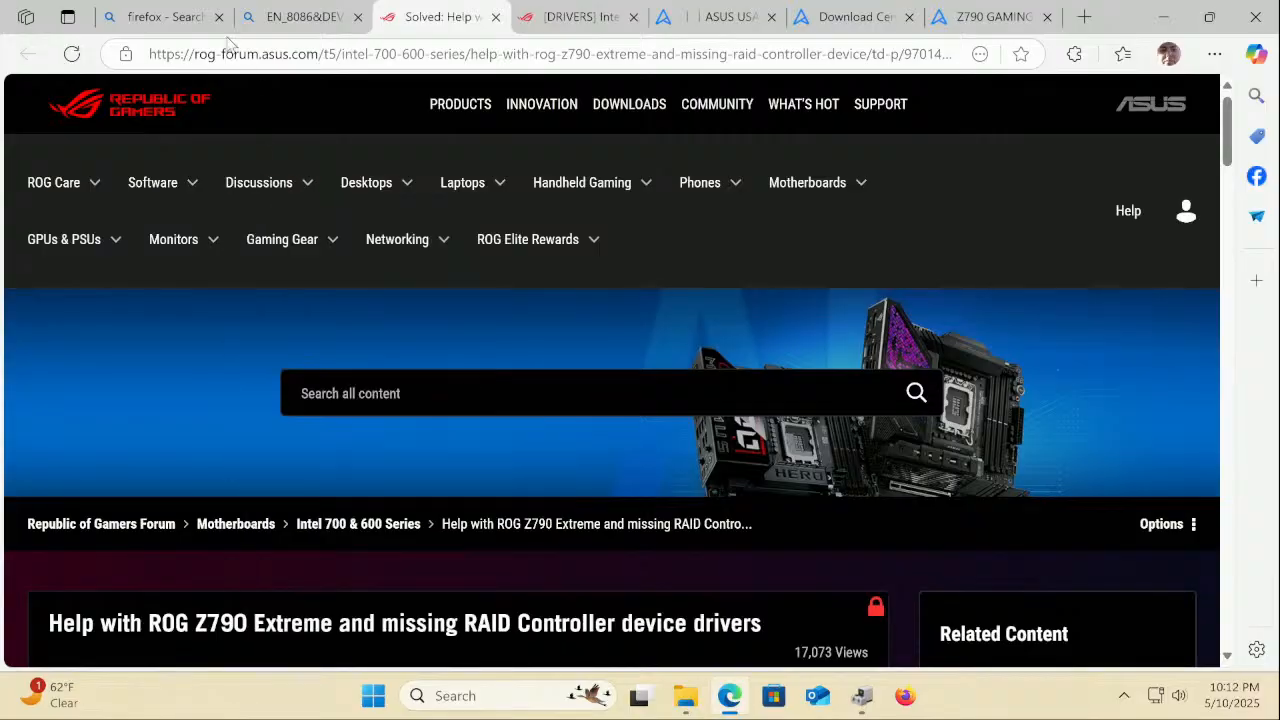
# Go back to the Bing results for the EN_8086&DEV hardware ID and scroll to the Tom's Hardware entry
pyautogui.click(308, 22)
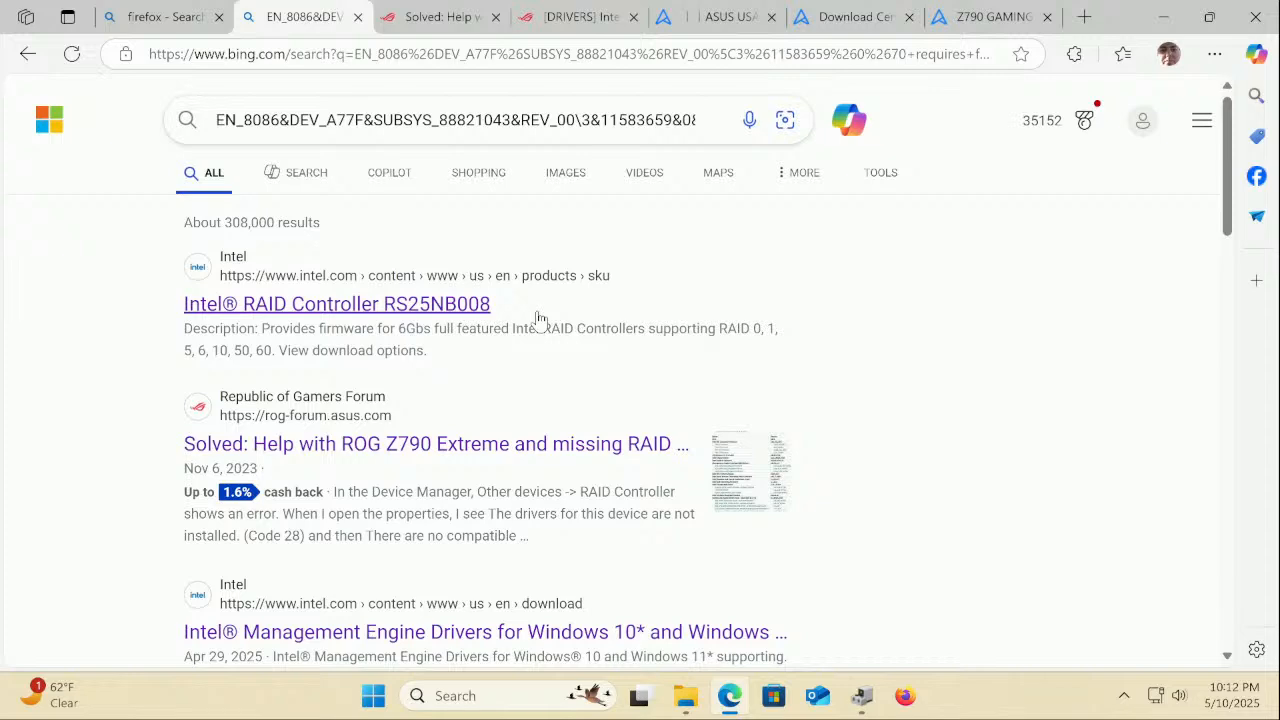
pyautogui.scroll(-3, 538, 318)
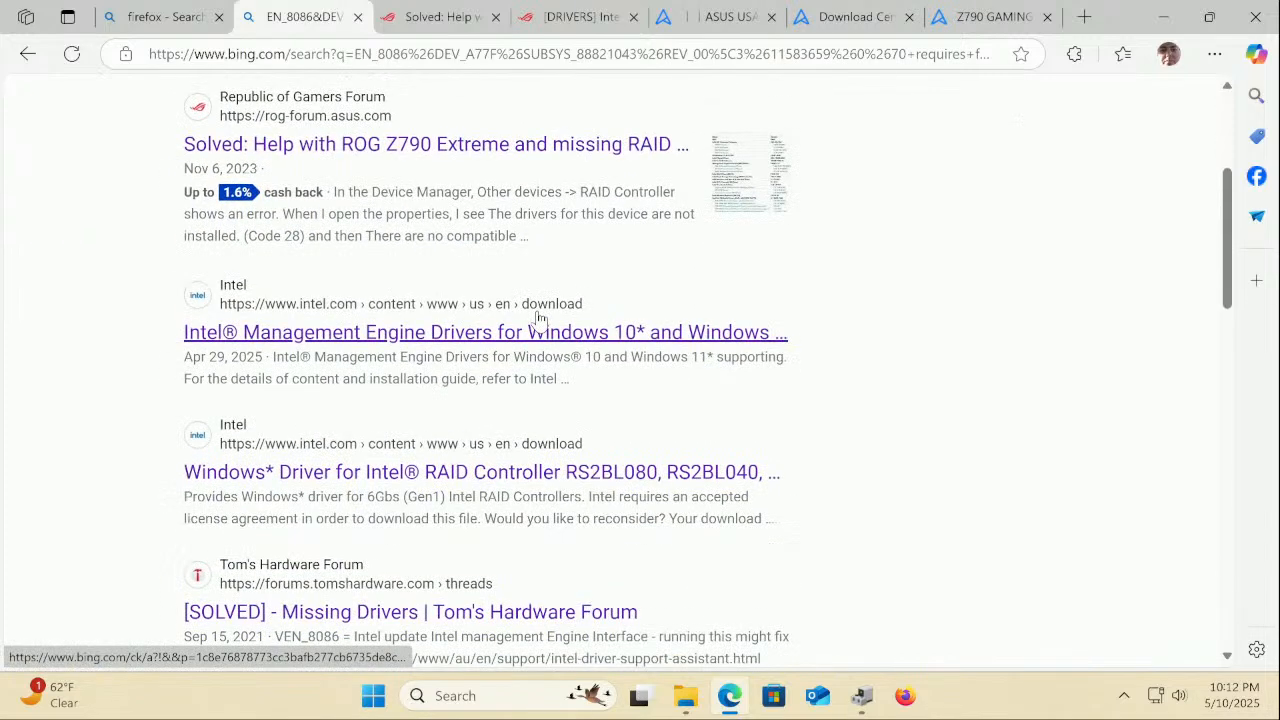
pyautogui.scroll(-1, 538, 318)
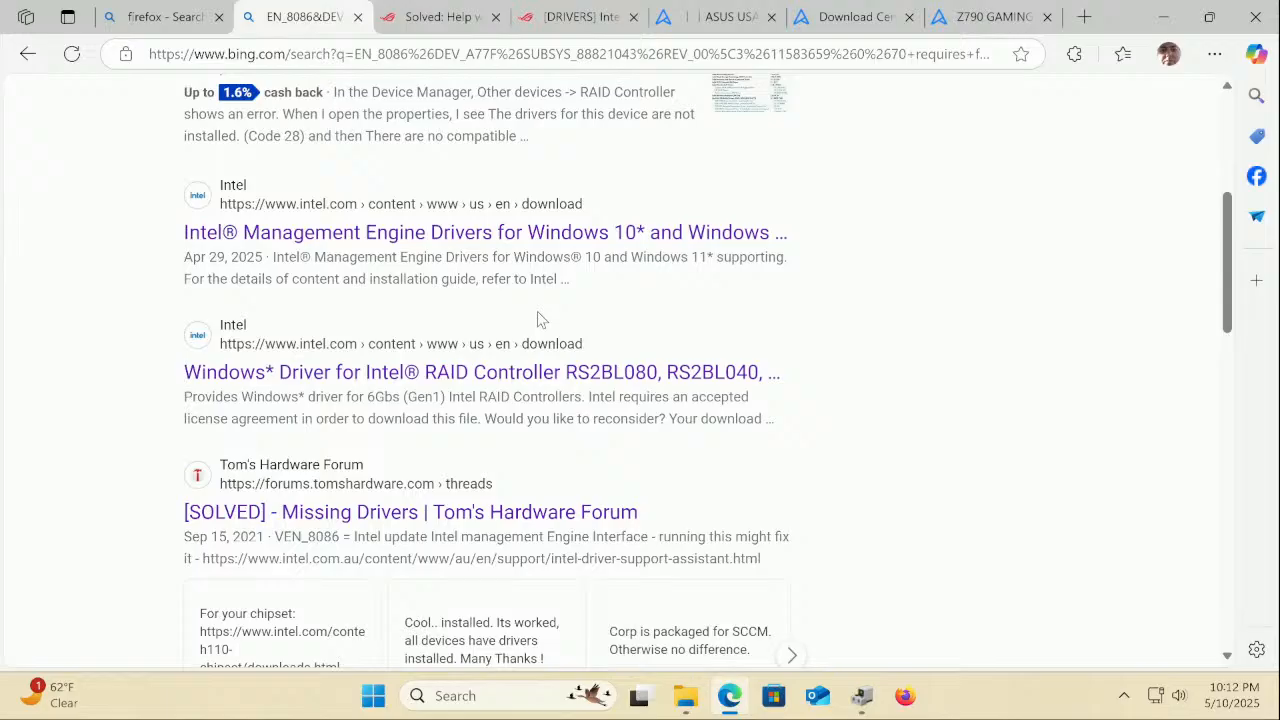
pyautogui.scroll(-1, 537, 318)
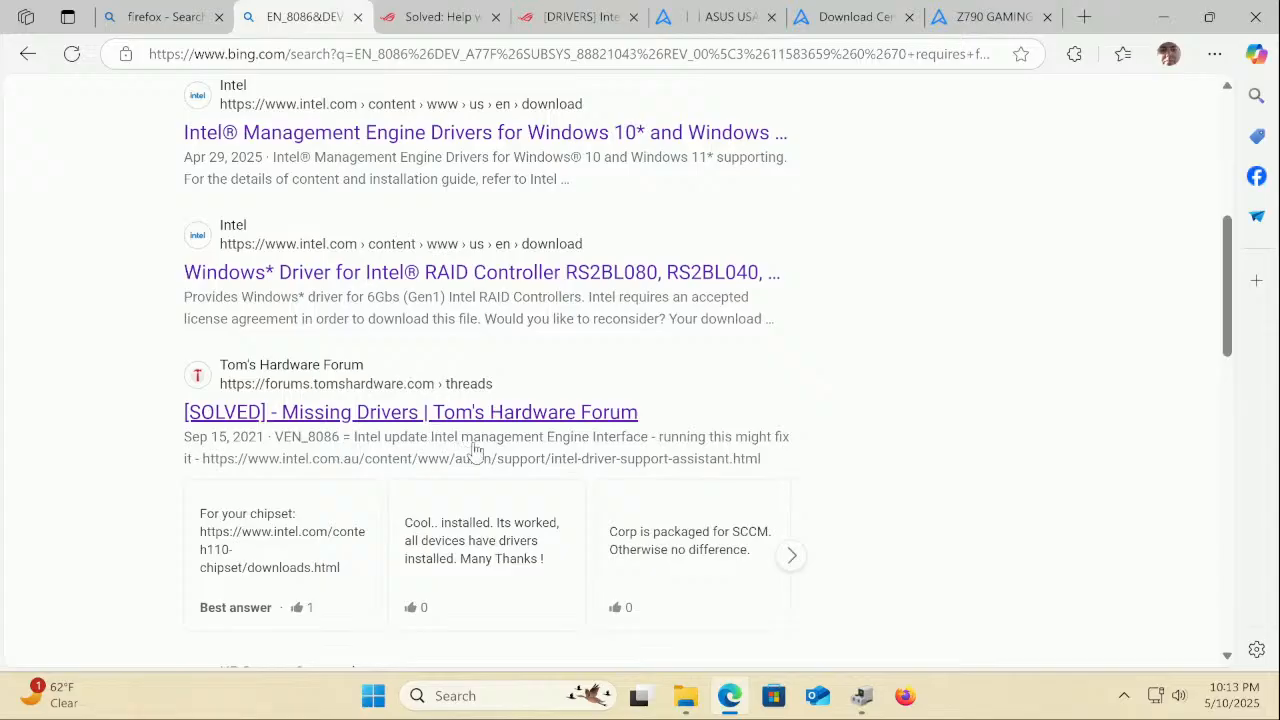
# Read through the Tom's Hardware Missing Drivers thread down to its H110 chipset solution, then go back
pyautogui.click(603, 413)
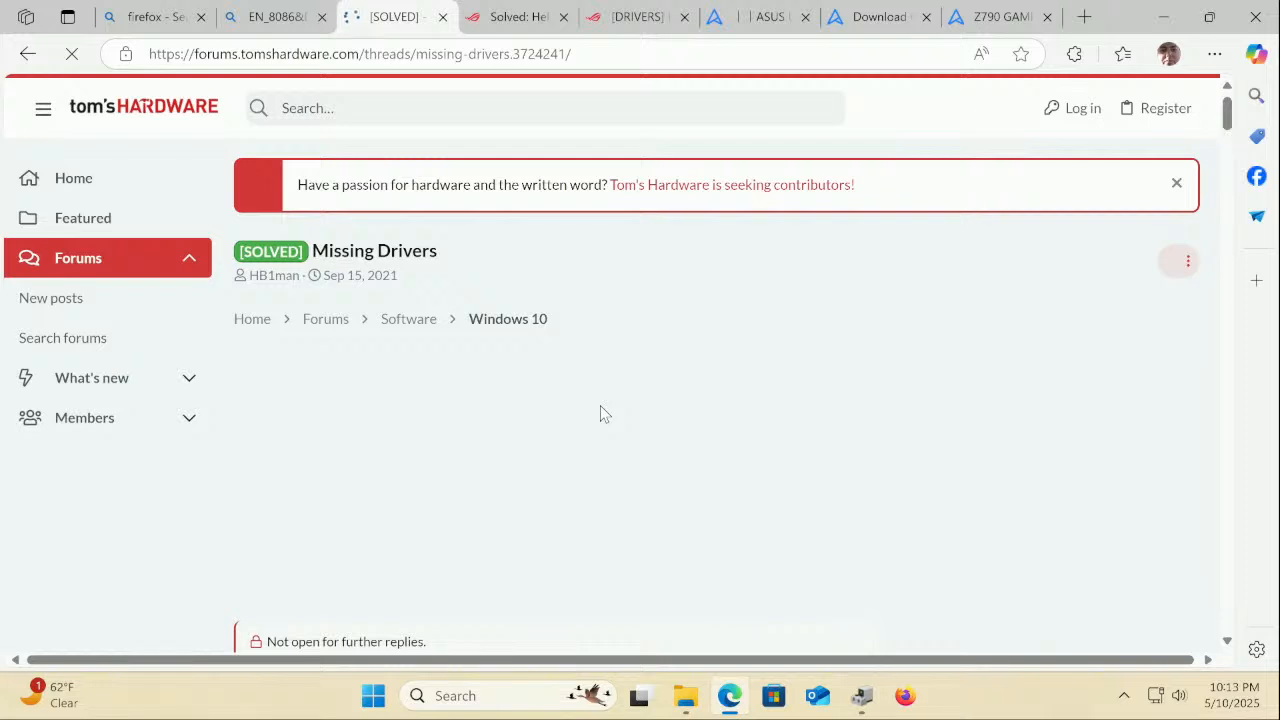
pyautogui.scroll(-4, 600, 410)
pyautogui.scroll(-1, 603, 413)
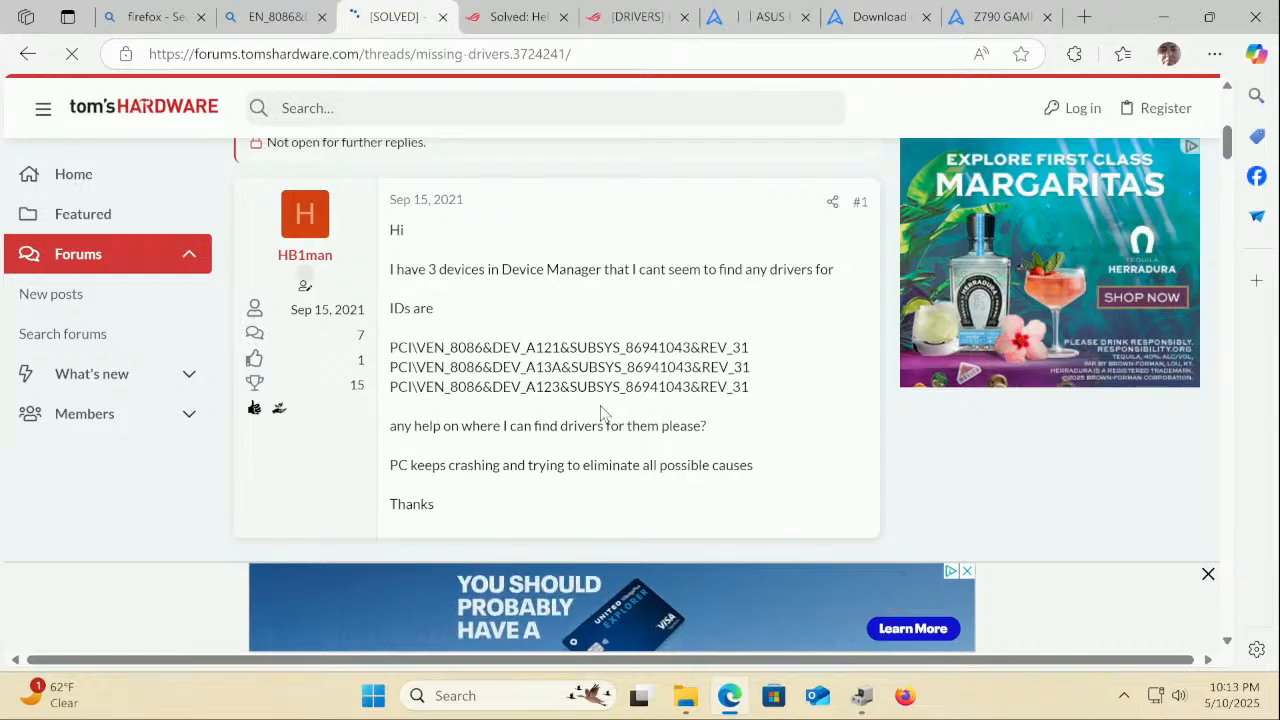
pyautogui.scroll(-2, 600, 412)
pyautogui.scroll(-5, 600, 412)
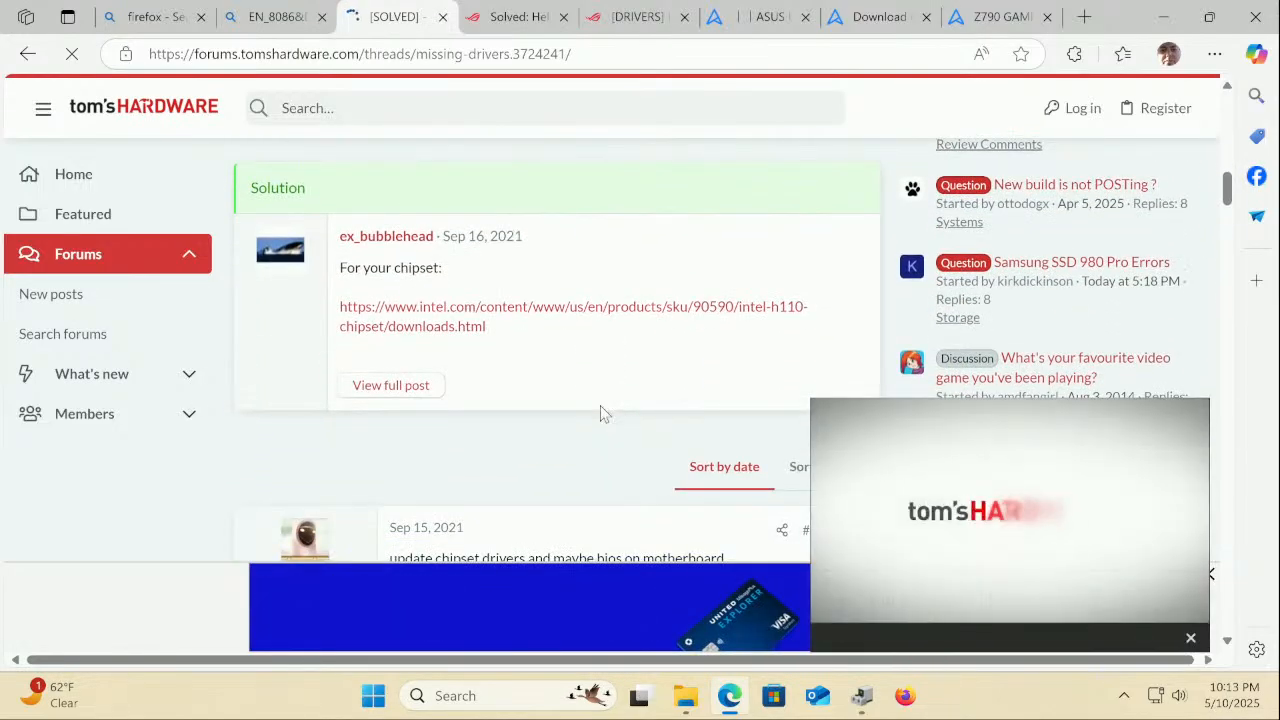
pyautogui.scroll(-3, 600, 412)
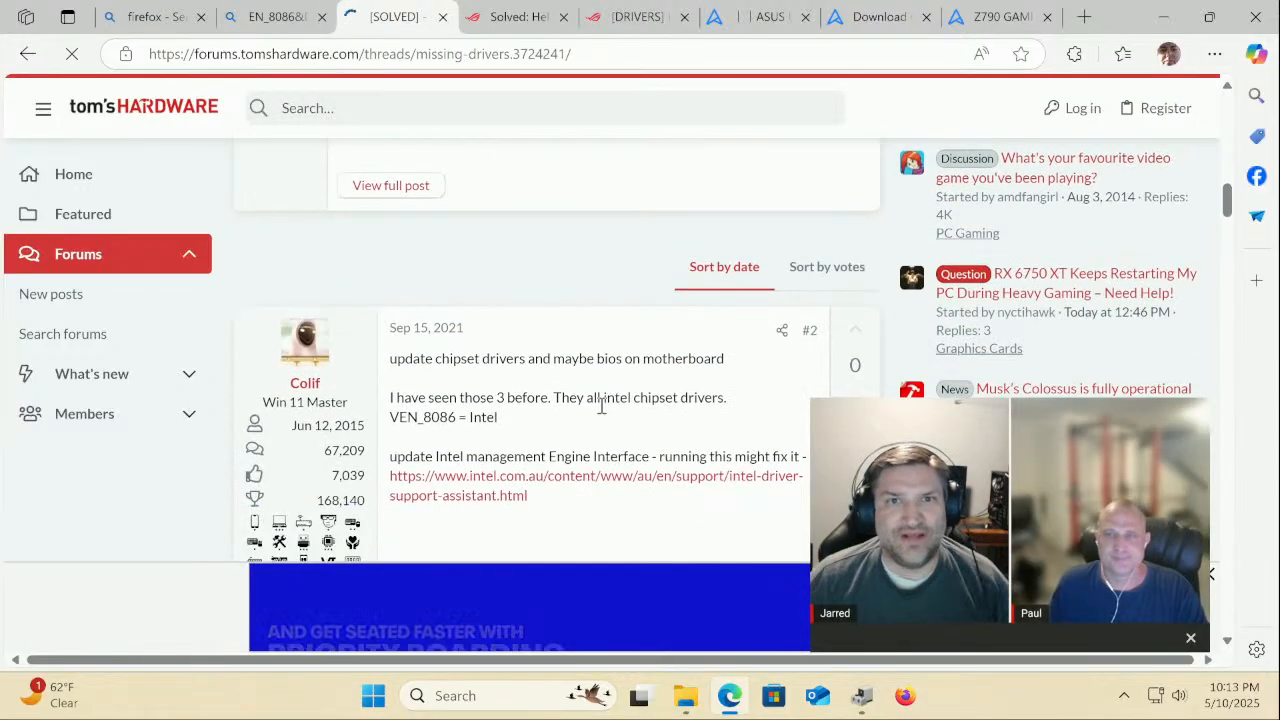
pyautogui.scroll(-1, 601, 405)
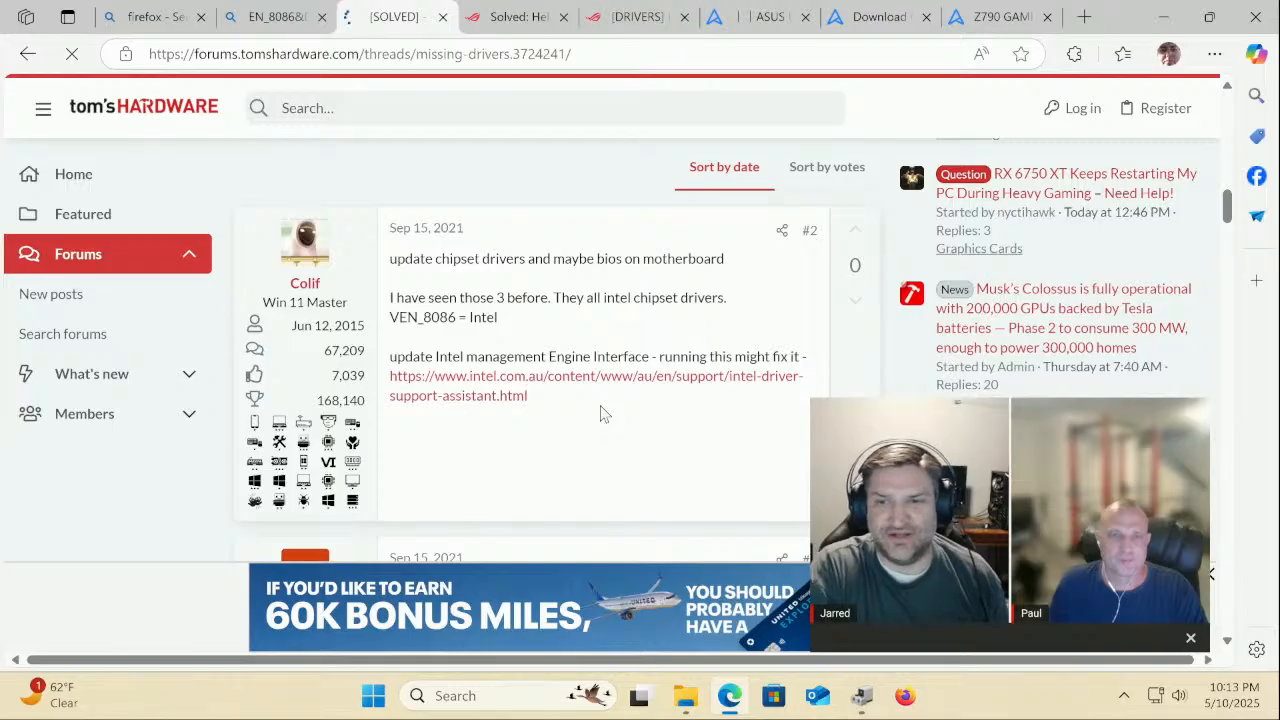
pyautogui.scroll(-2, 603, 412)
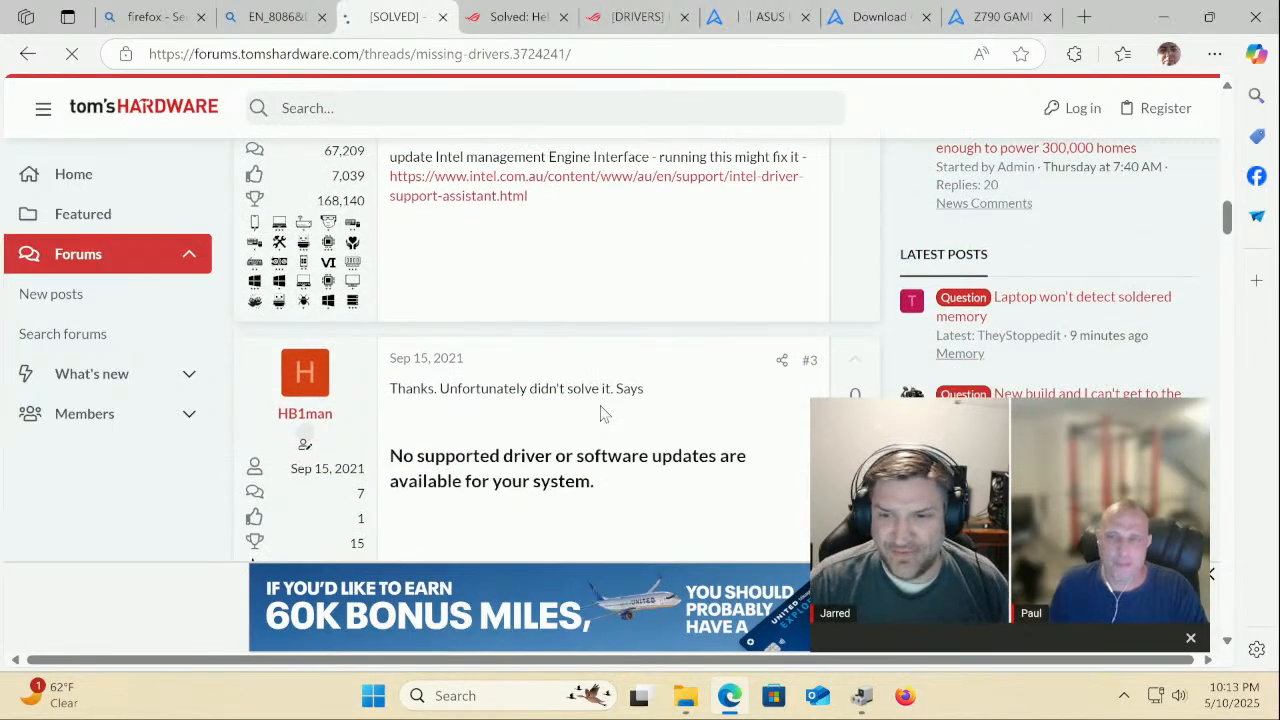
pyautogui.scroll(-2, 601, 413)
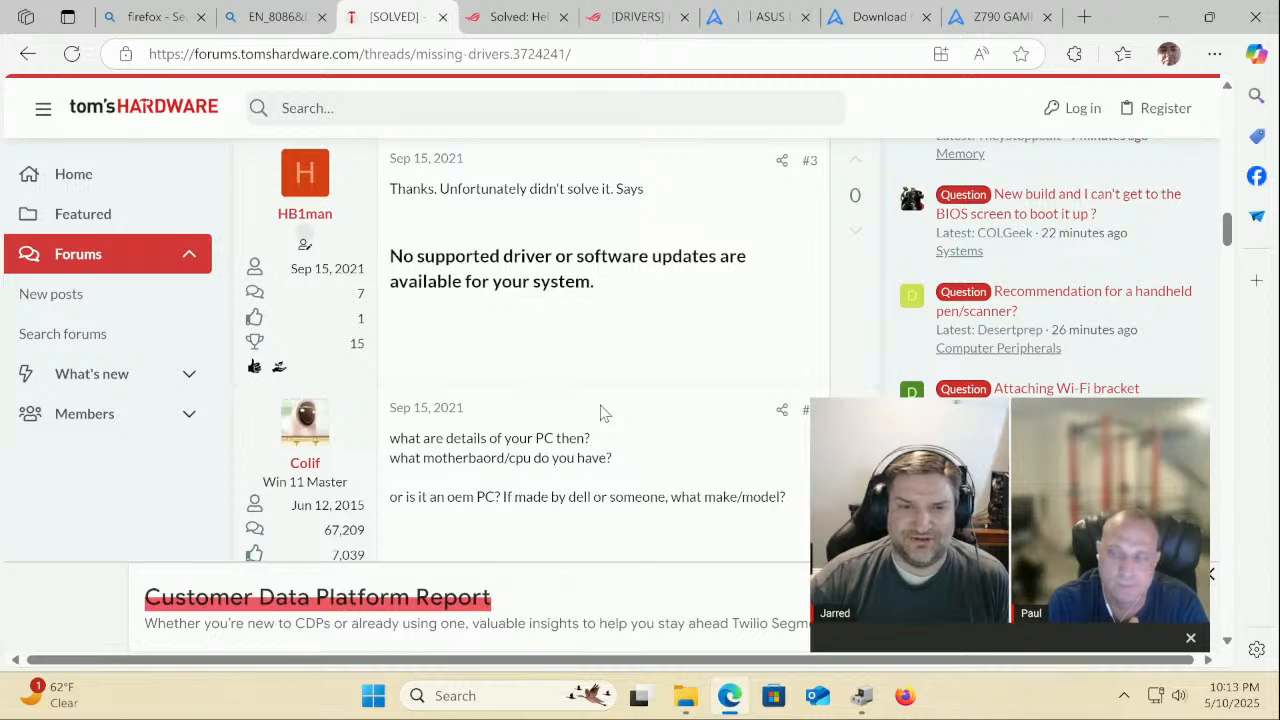
pyautogui.scroll(-5, 604, 413)
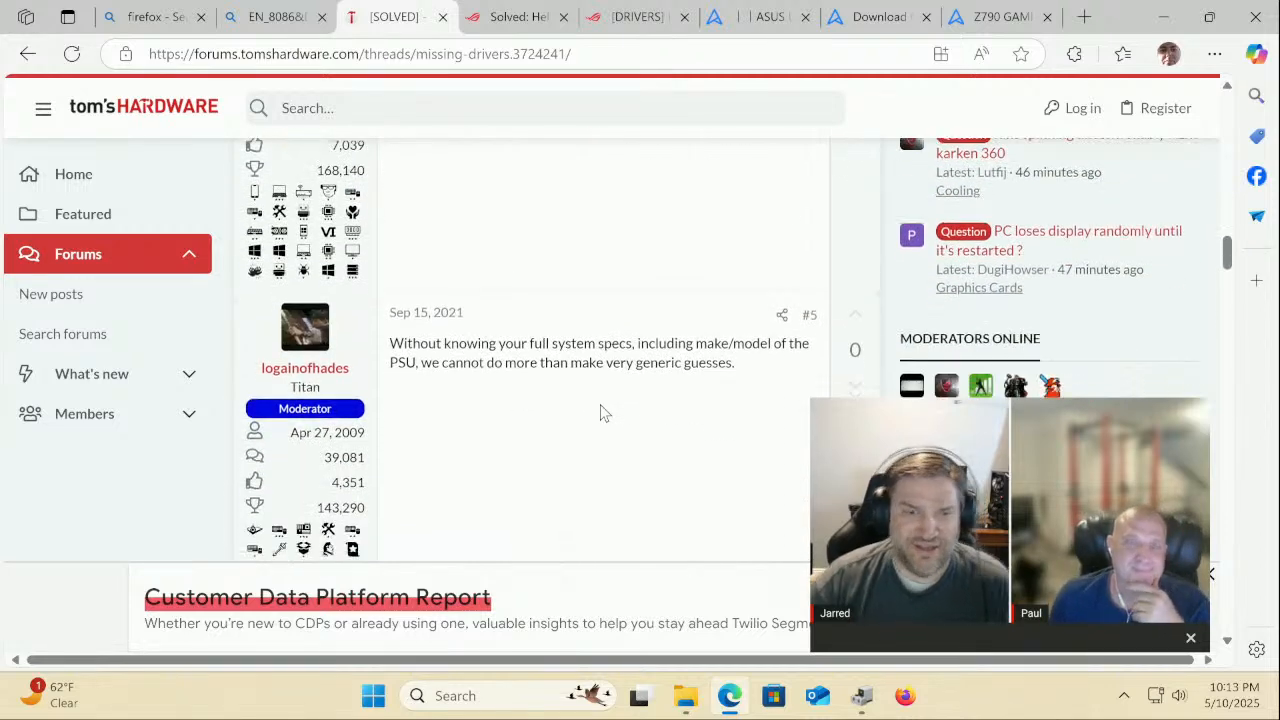
pyautogui.scroll(-6, 604, 413)
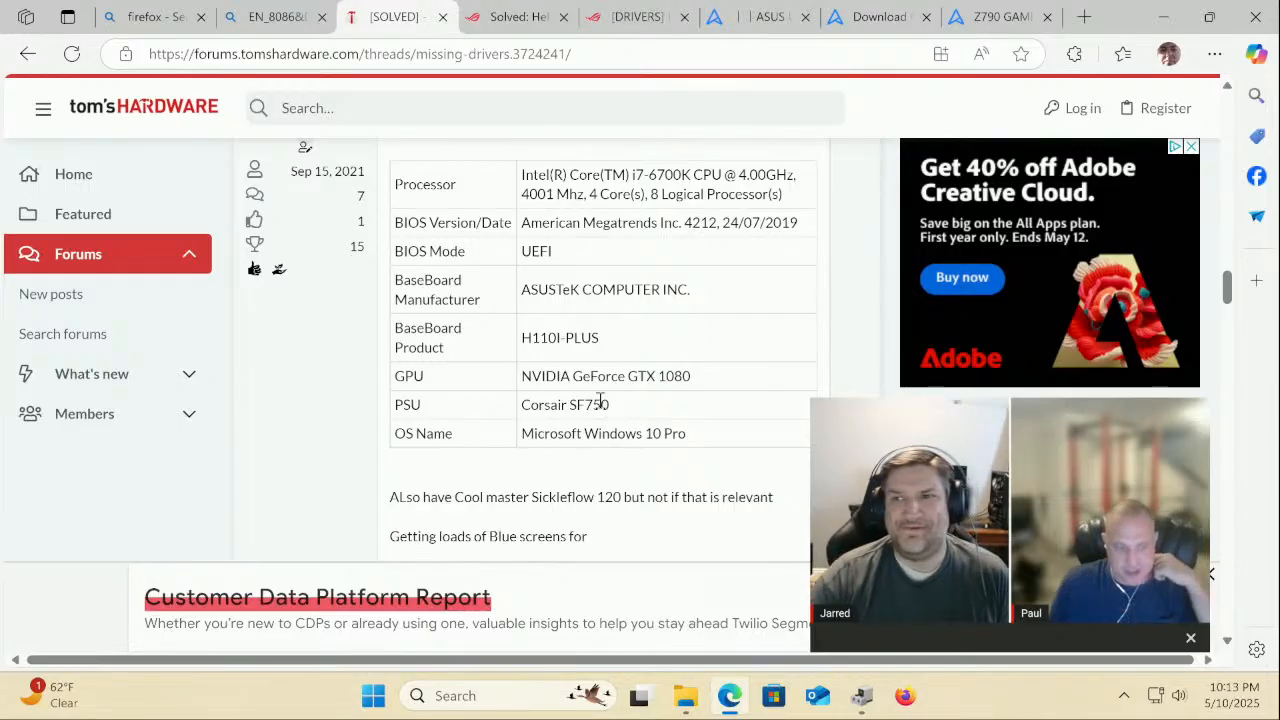
pyautogui.scroll(-3, 600, 404)
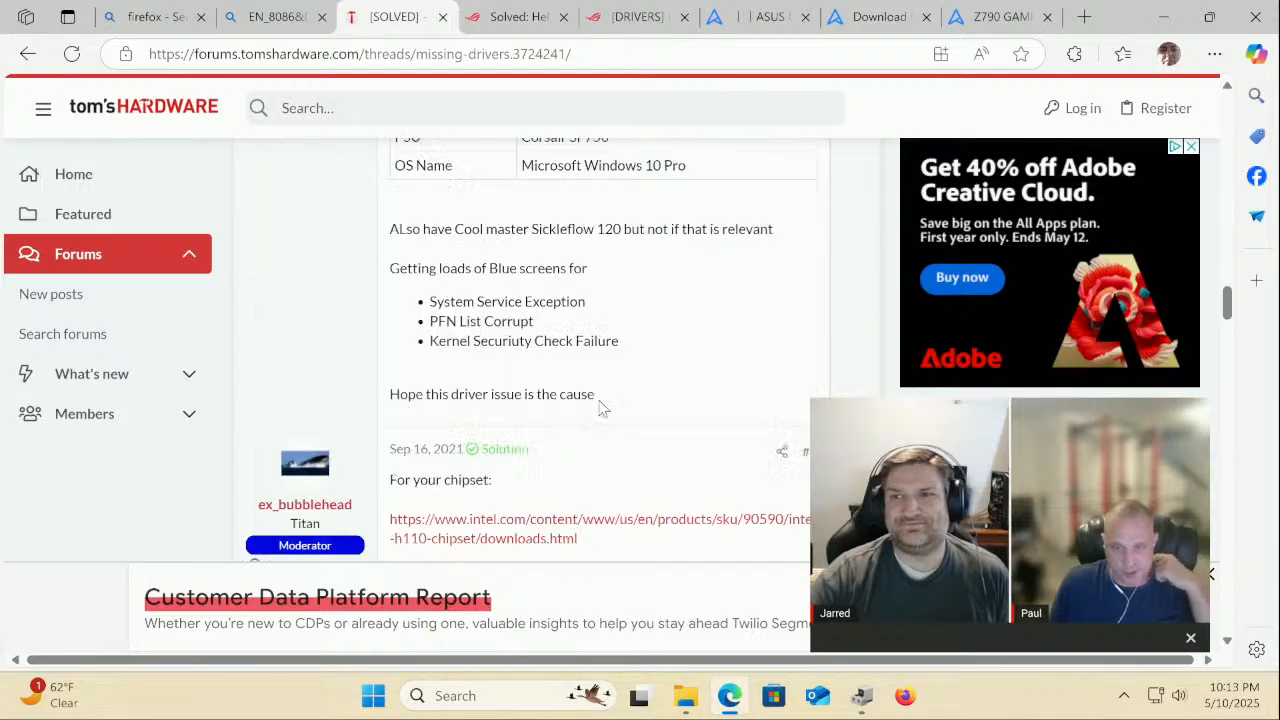
pyautogui.click(28, 54)
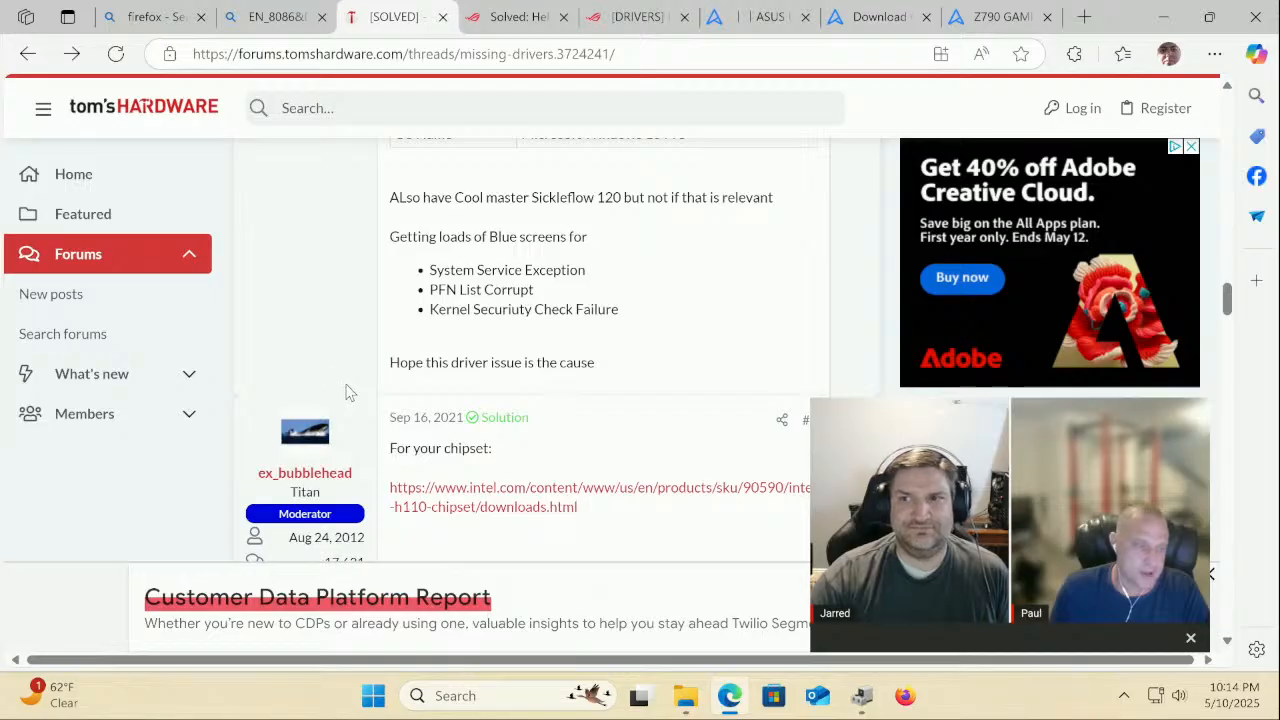
# Close the [SOLVED] forum tab and look over the hardware-ID search results again
pyautogui.click(443, 17)
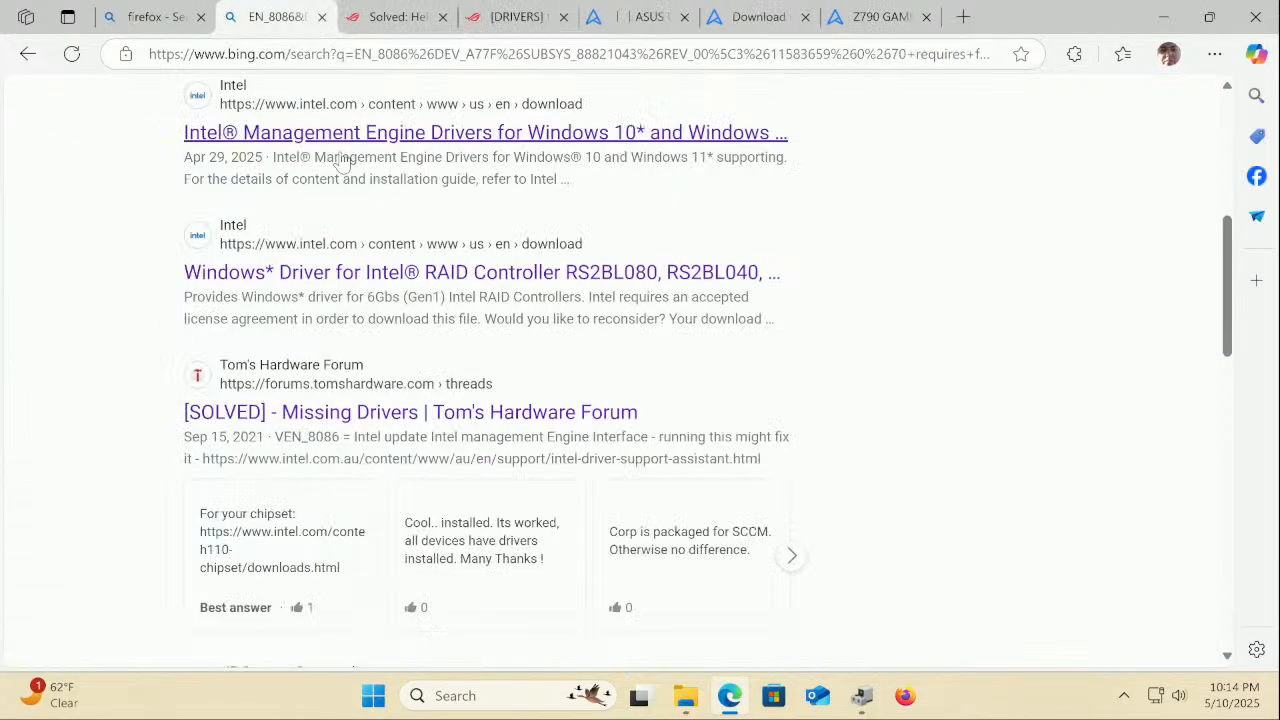
pyautogui.scroll(-4, 354, 362)
pyautogui.scroll(-1, 354, 362)
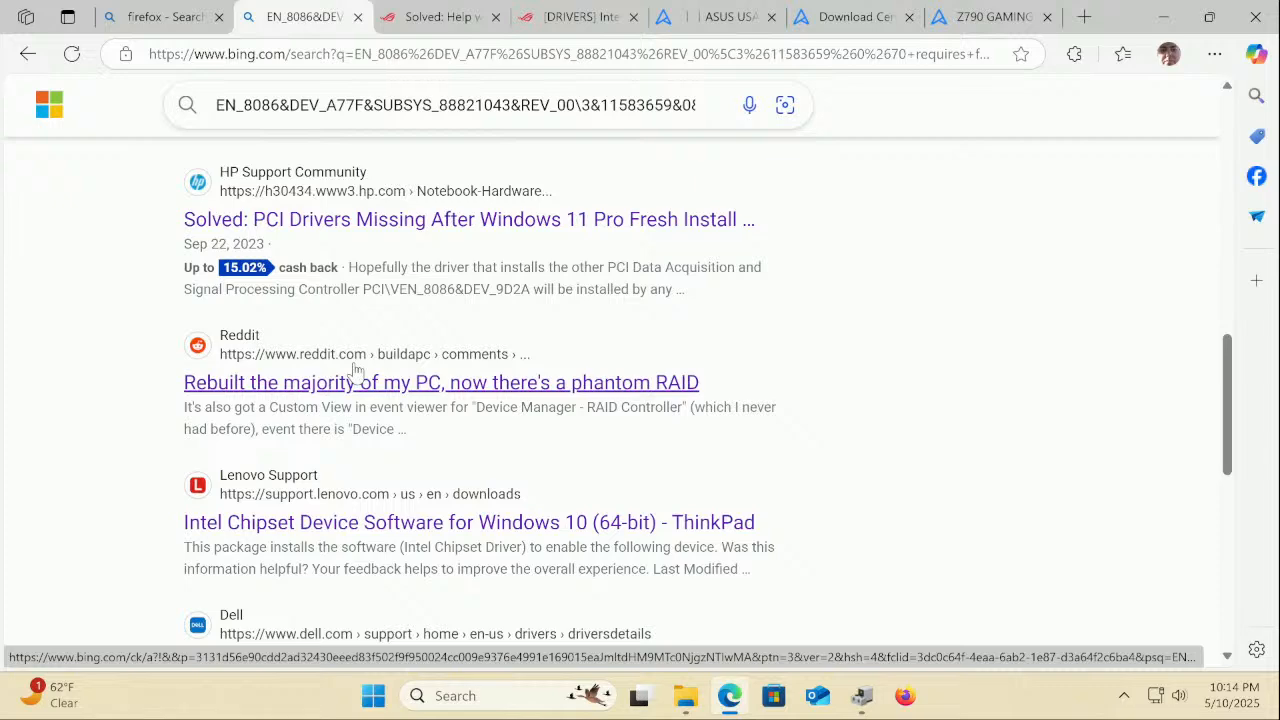
pyautogui.scroll(-3, 354, 370)
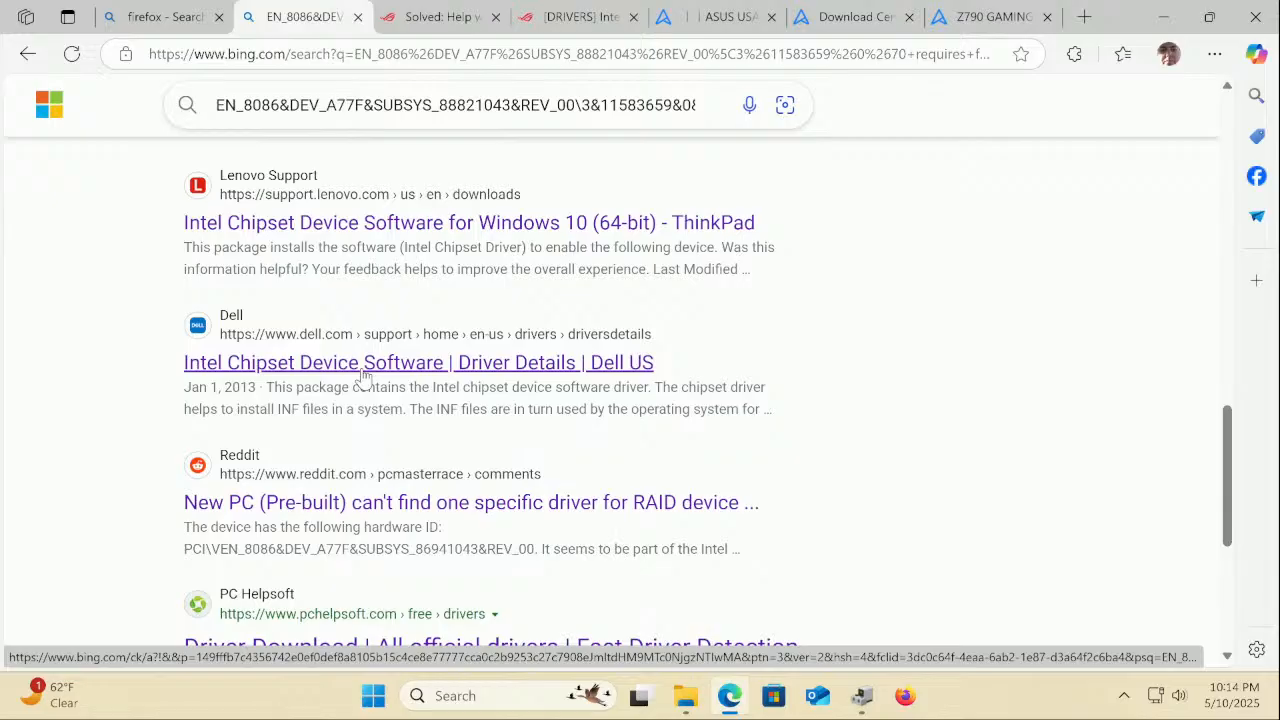
pyautogui.scroll(-4, 363, 375)
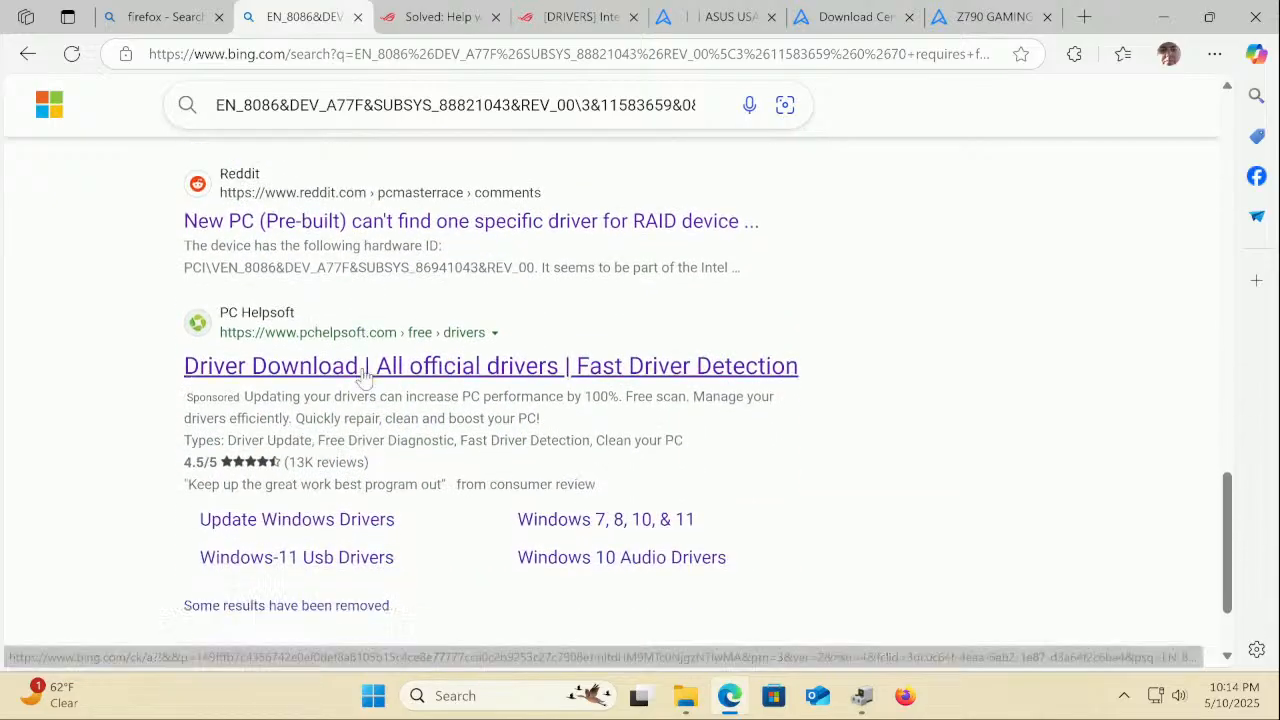
pyautogui.scroll(12, 363, 375)
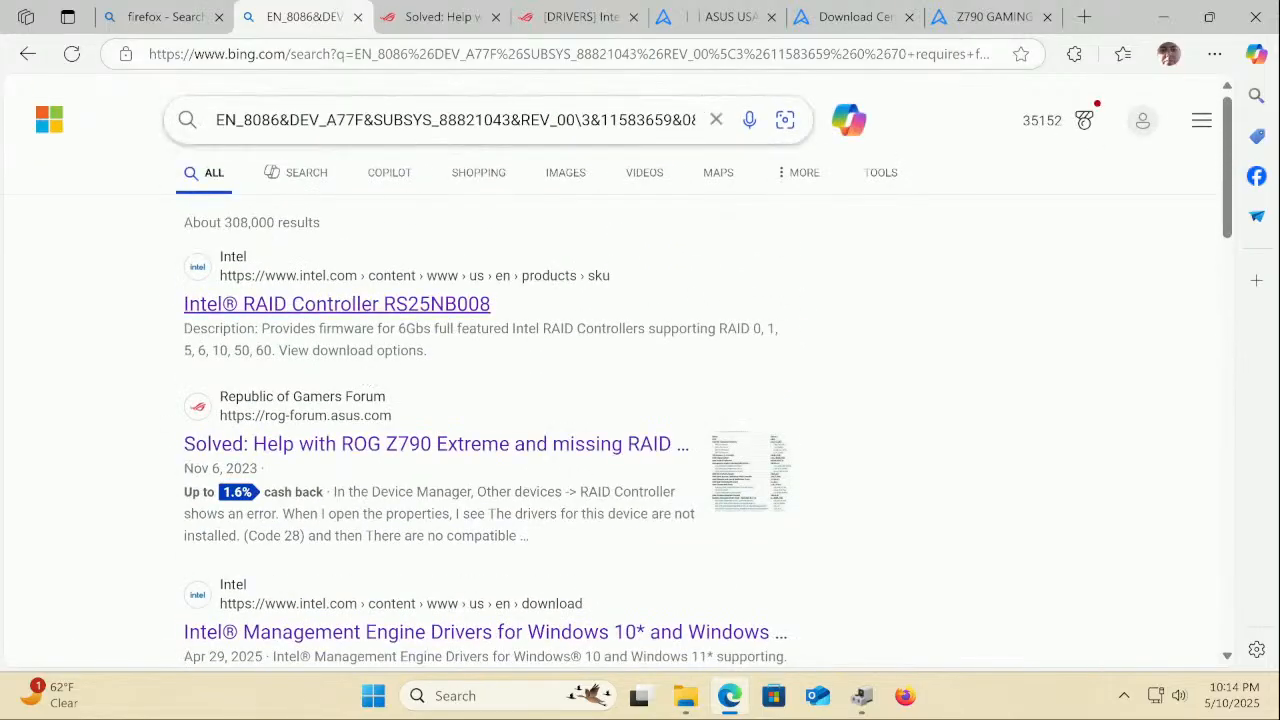
# Replace the hardware-ID query with a Bing search for 'driveeasy'
pyautogui.click(433, 116)
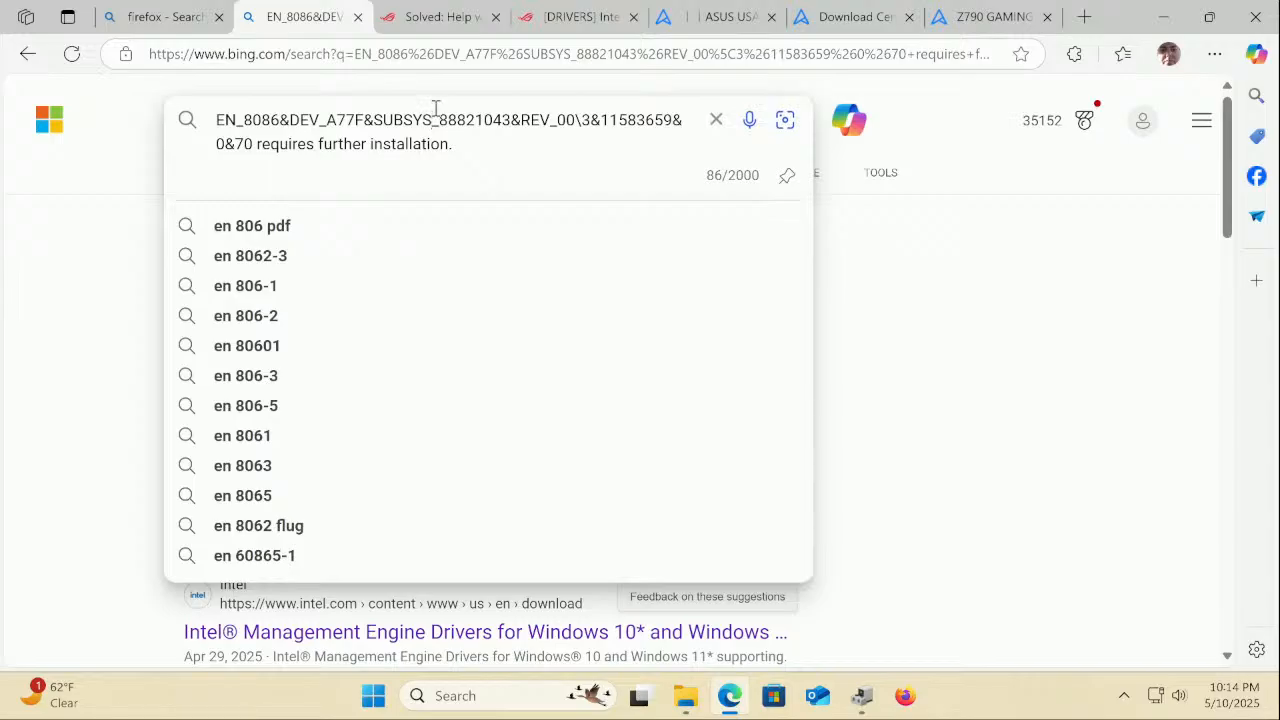
pyautogui.click(715, 121)
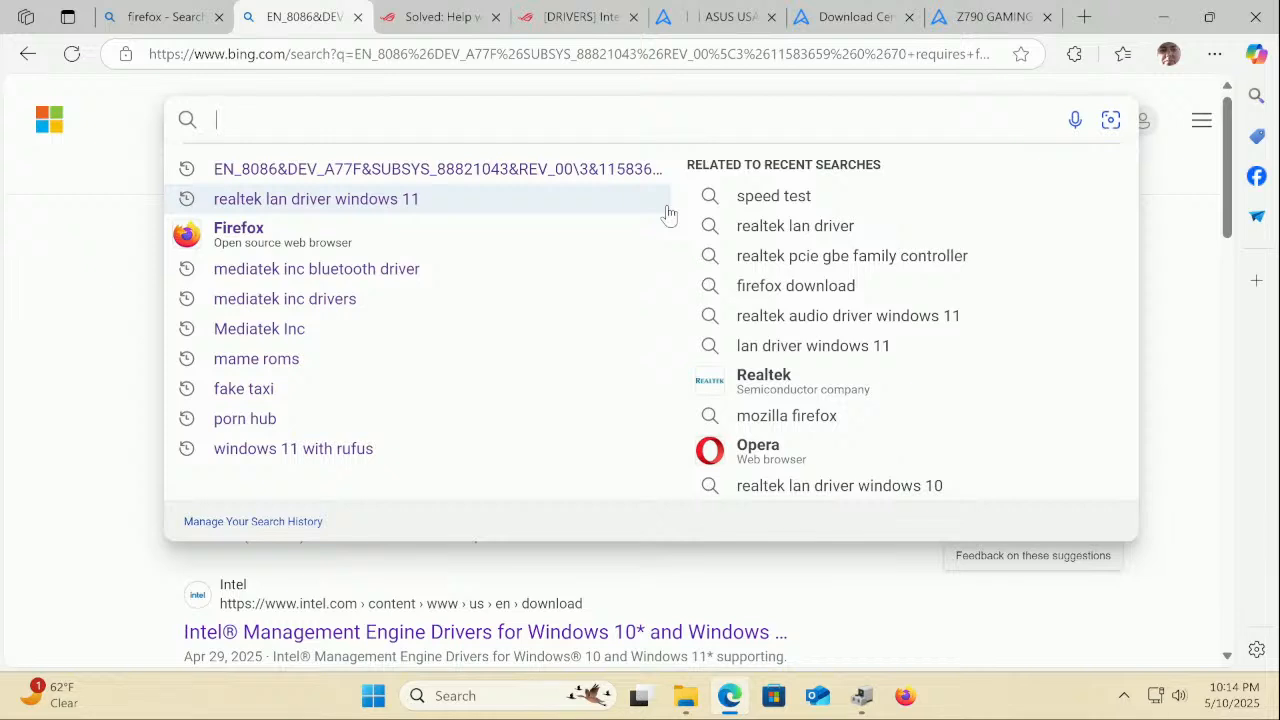
pyautogui.write('drivee')
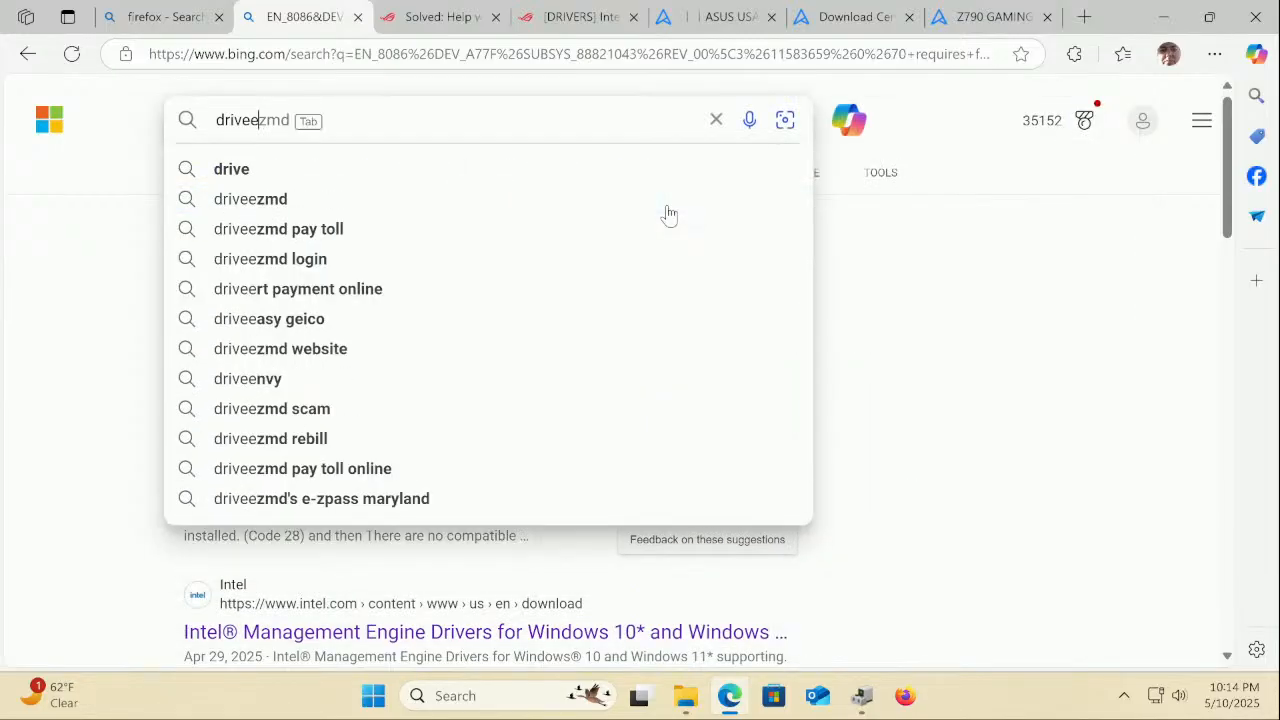
pyautogui.write('asy')
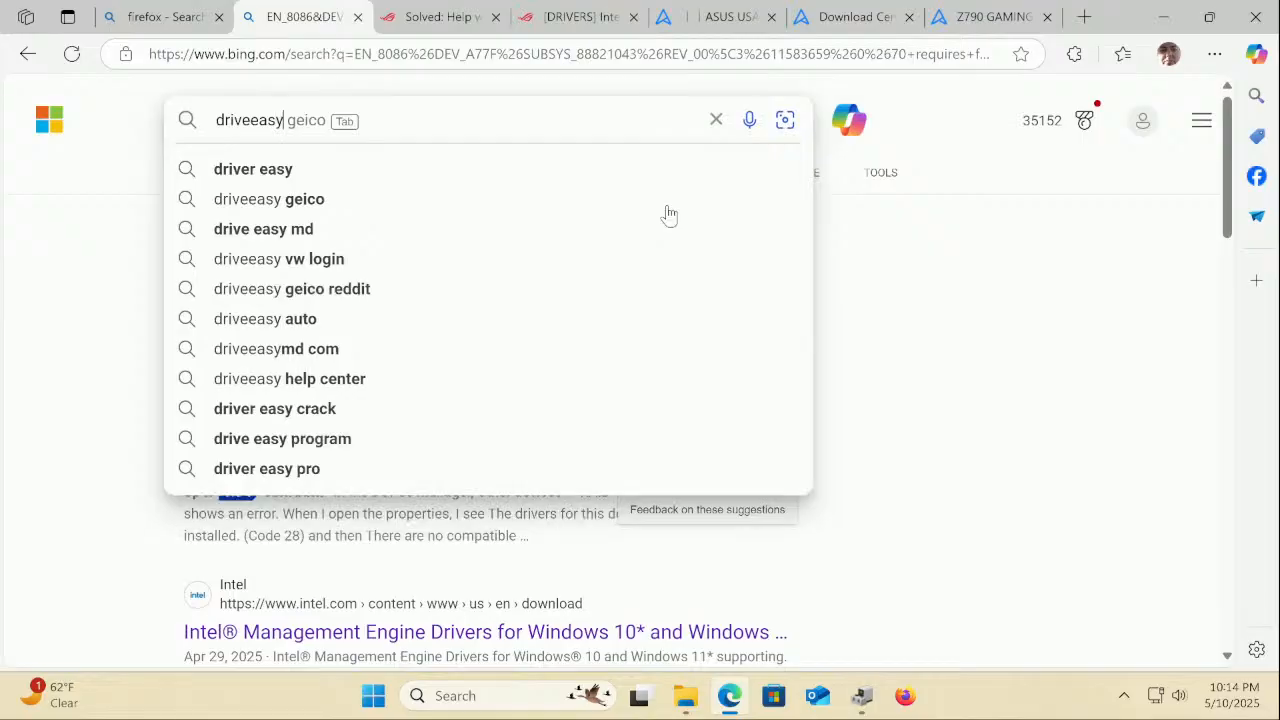
pyautogui.press('Return')
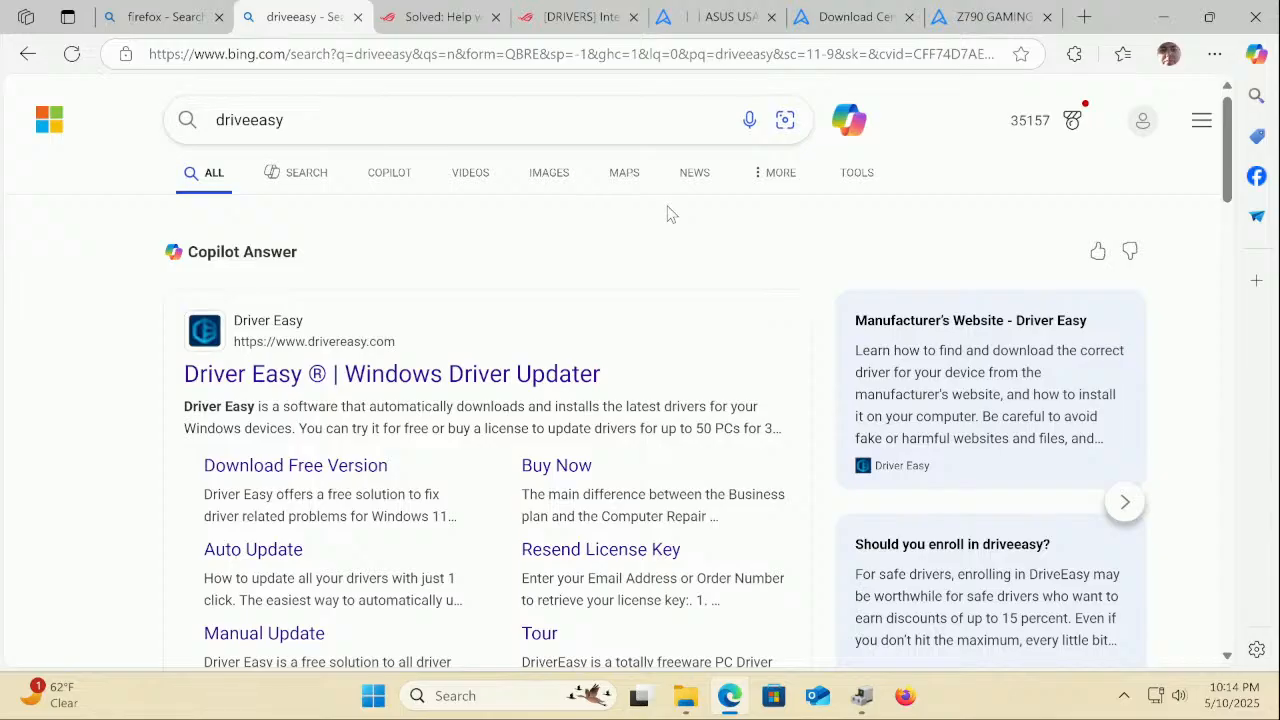
# Download DriverEasy_Setup.exe, install Driver Easy 6.1.2 in English, and launch it
pyautogui.click(339, 481)
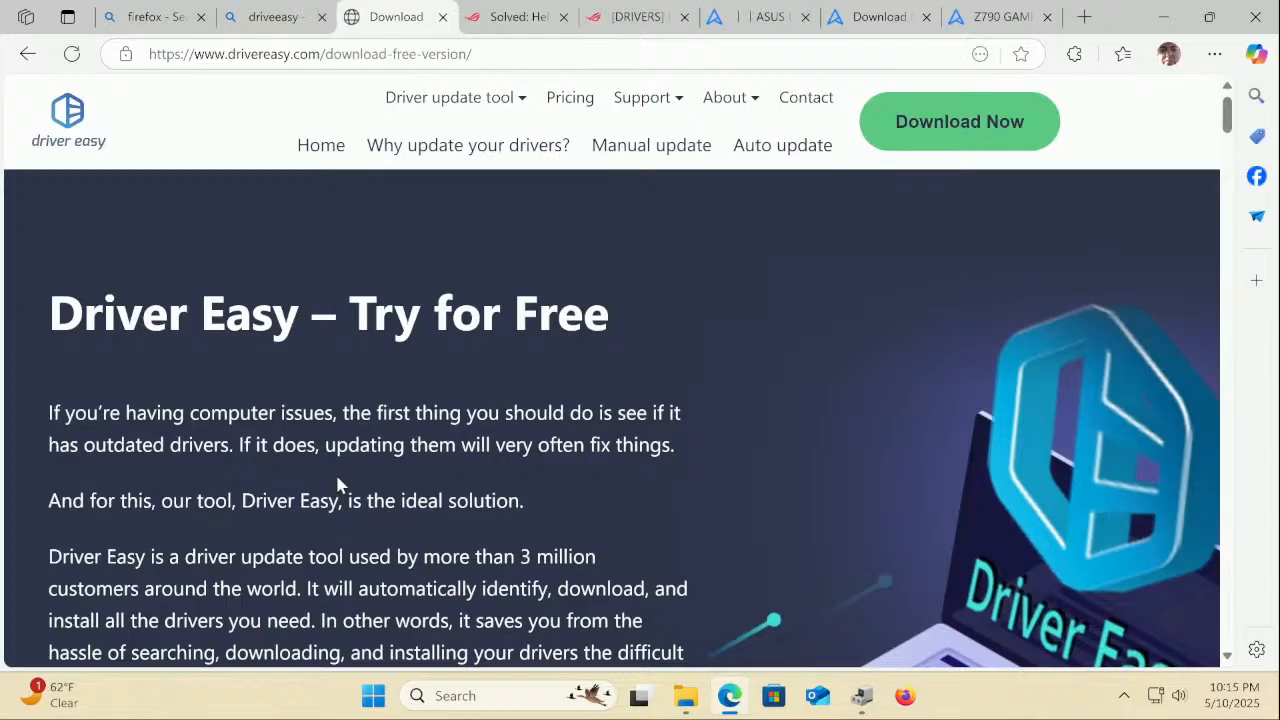
pyautogui.click(1009, 131)
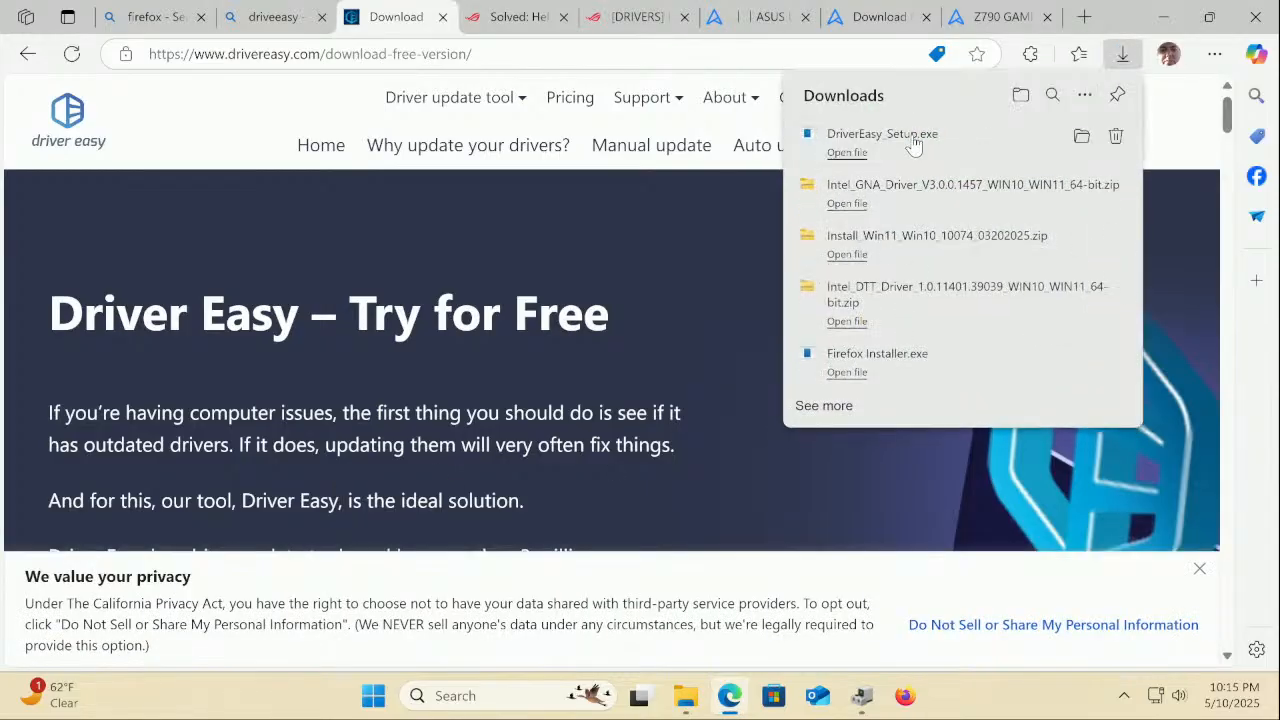
pyautogui.click(913, 145)
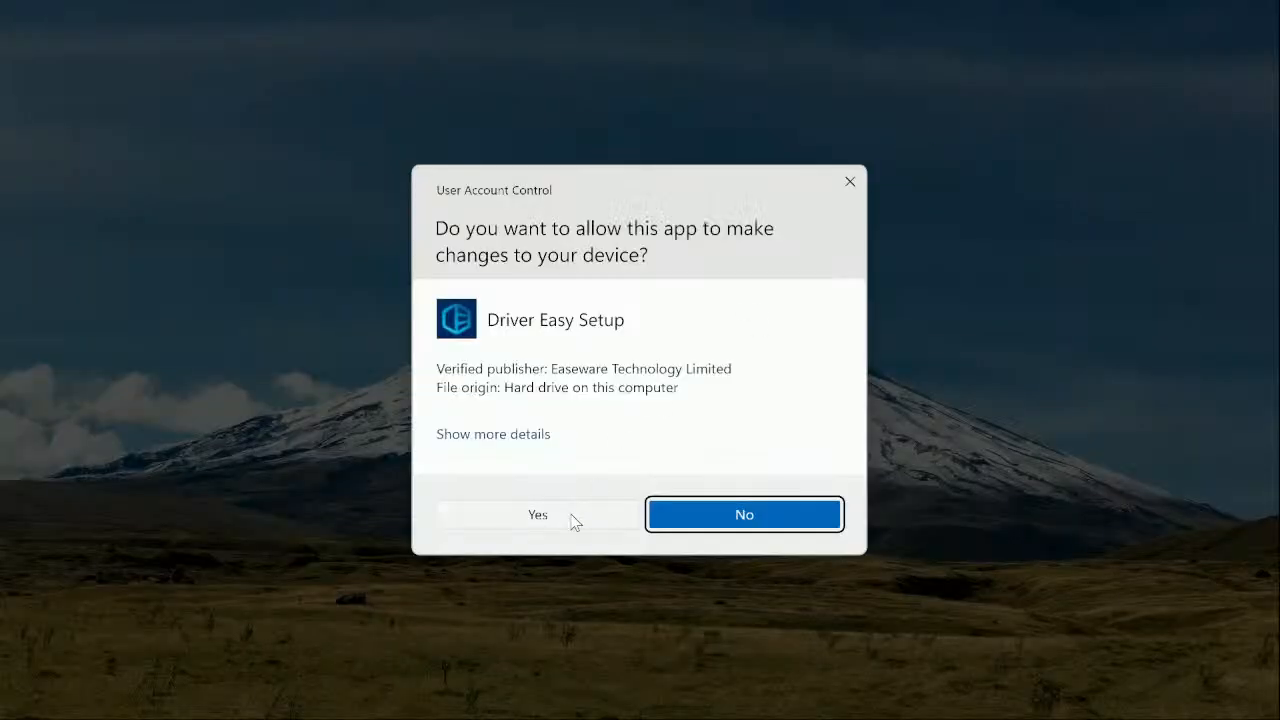
pyautogui.click(571, 516)
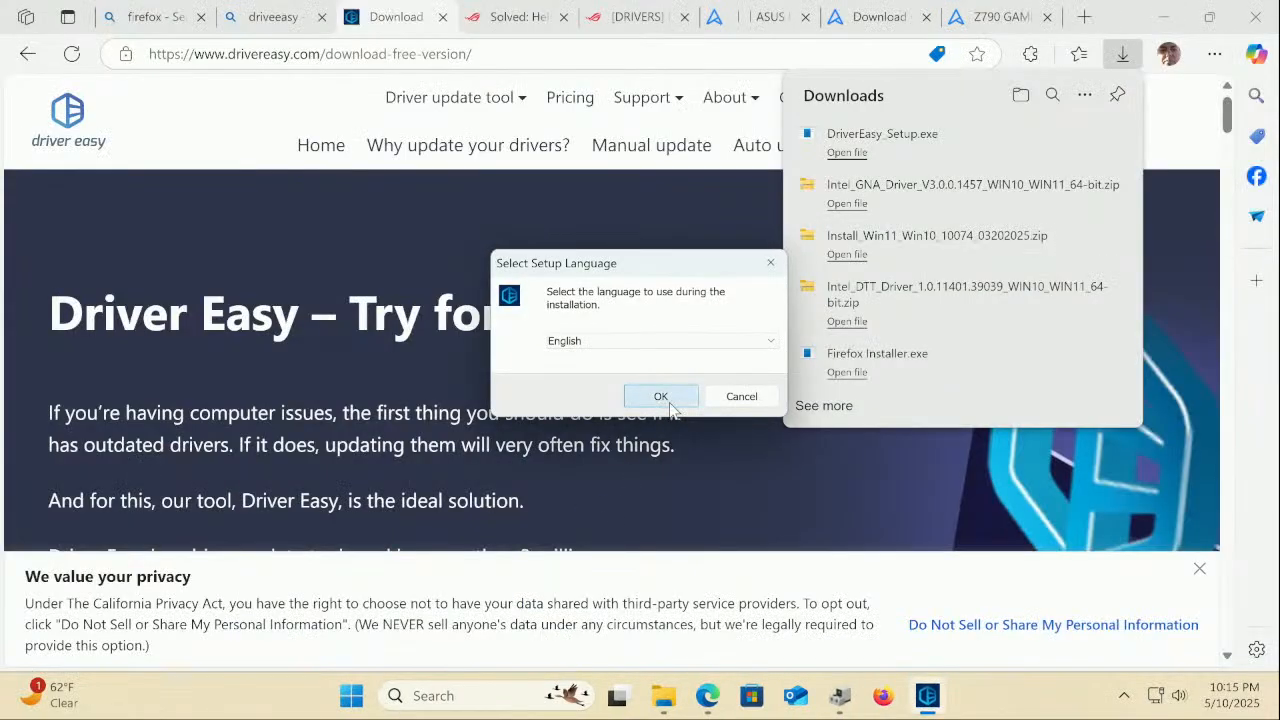
pyautogui.click(668, 398)
pyautogui.click(665, 410)
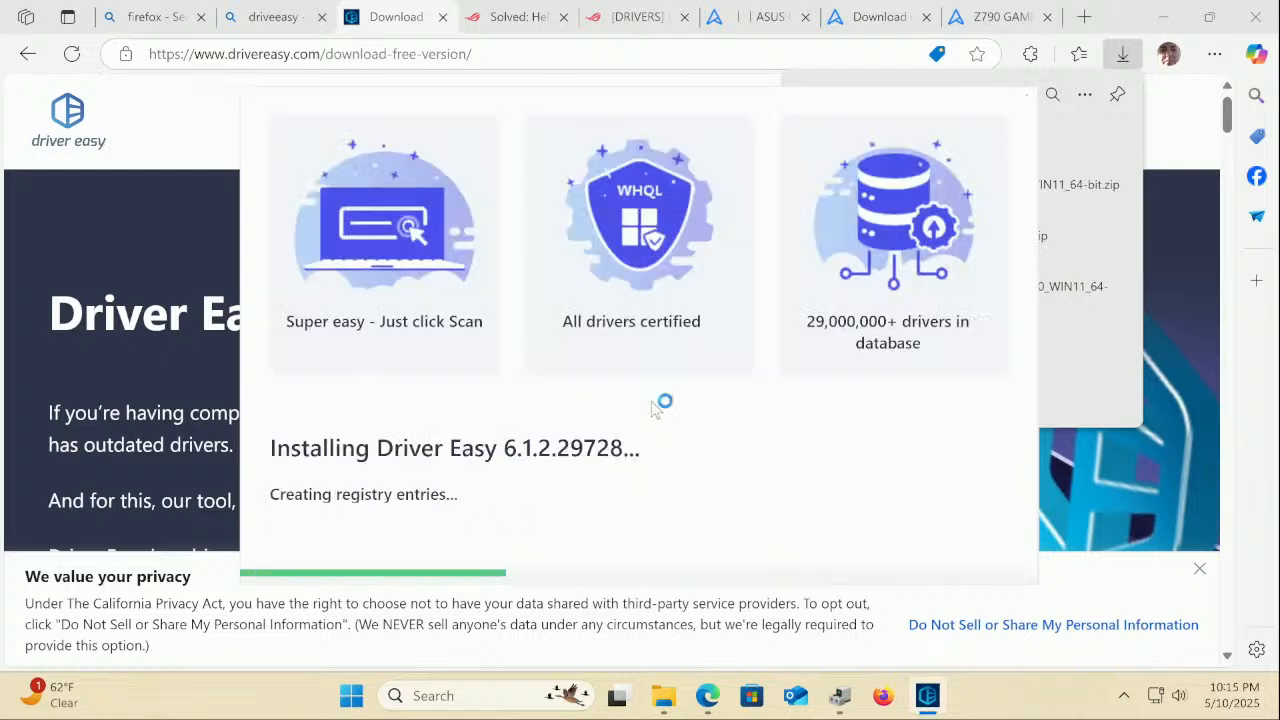
pyautogui.click(648, 400)
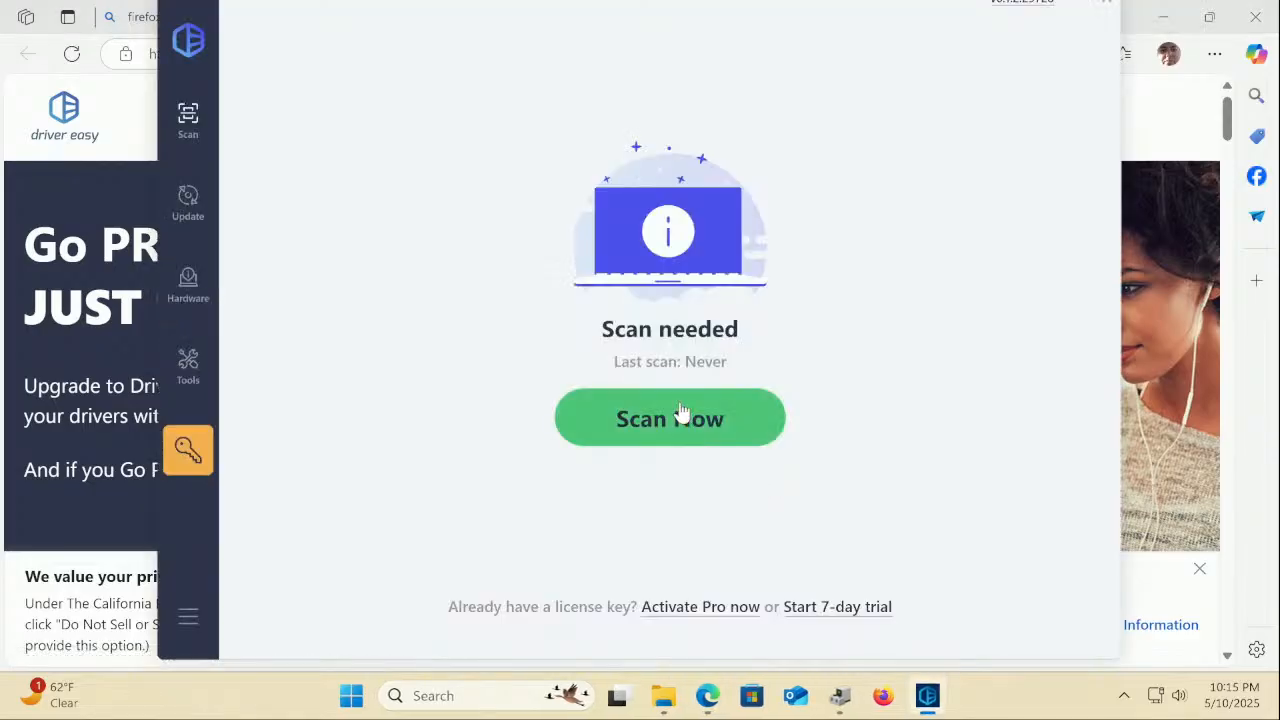
# Scan the PC and review the 12 updates: missing Intel RST VMD Controller A77F plus 11 outdated
pyautogui.click(679, 413)
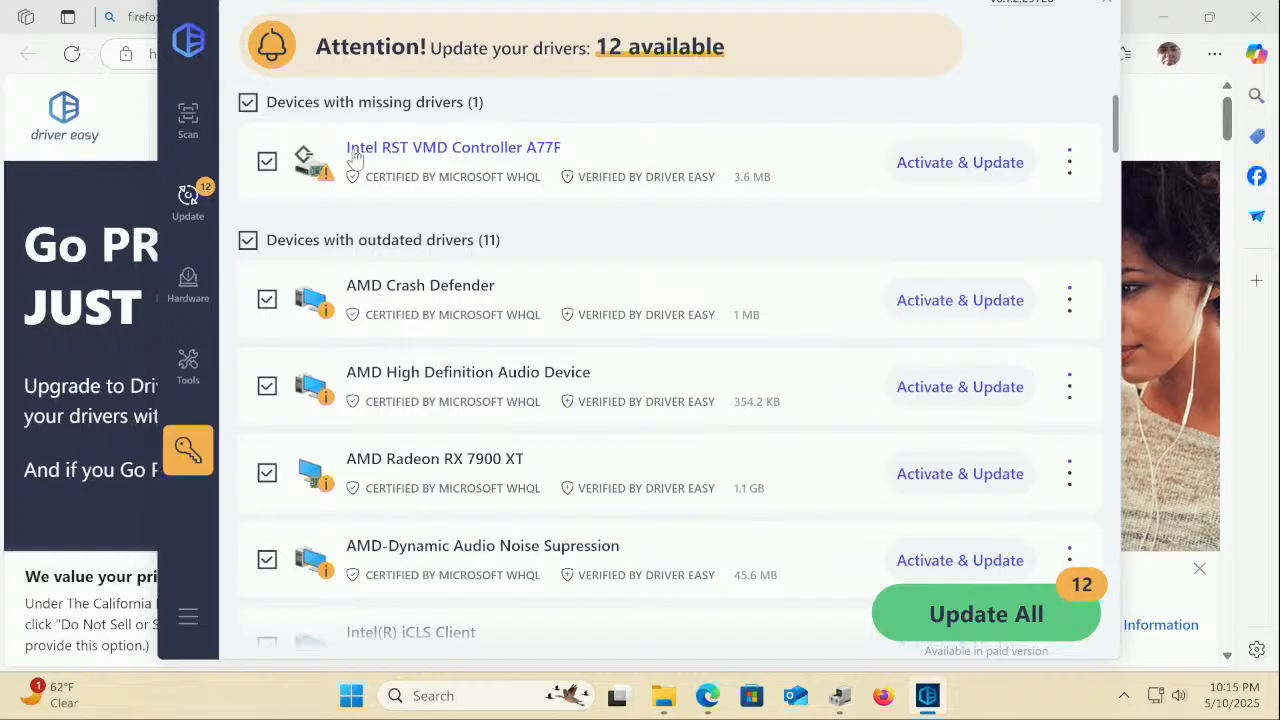
pyautogui.scroll(-1, 353, 150)
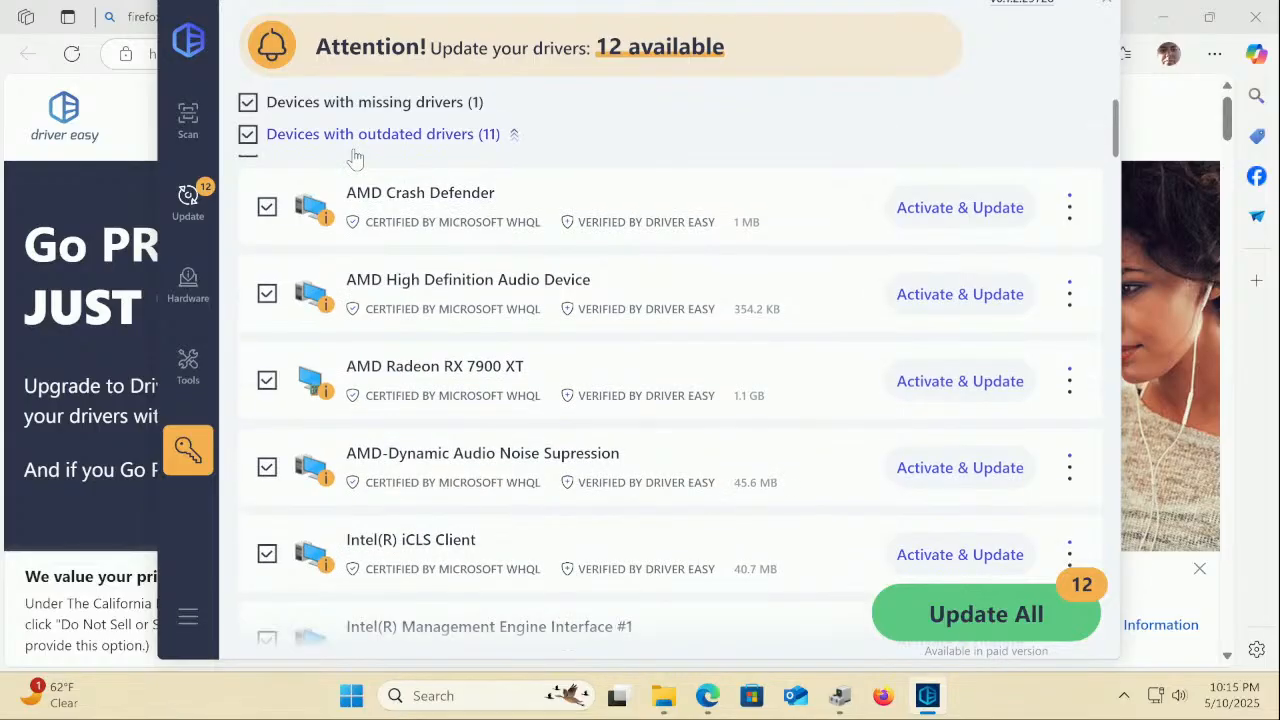
pyautogui.scroll(-5, 777, 486)
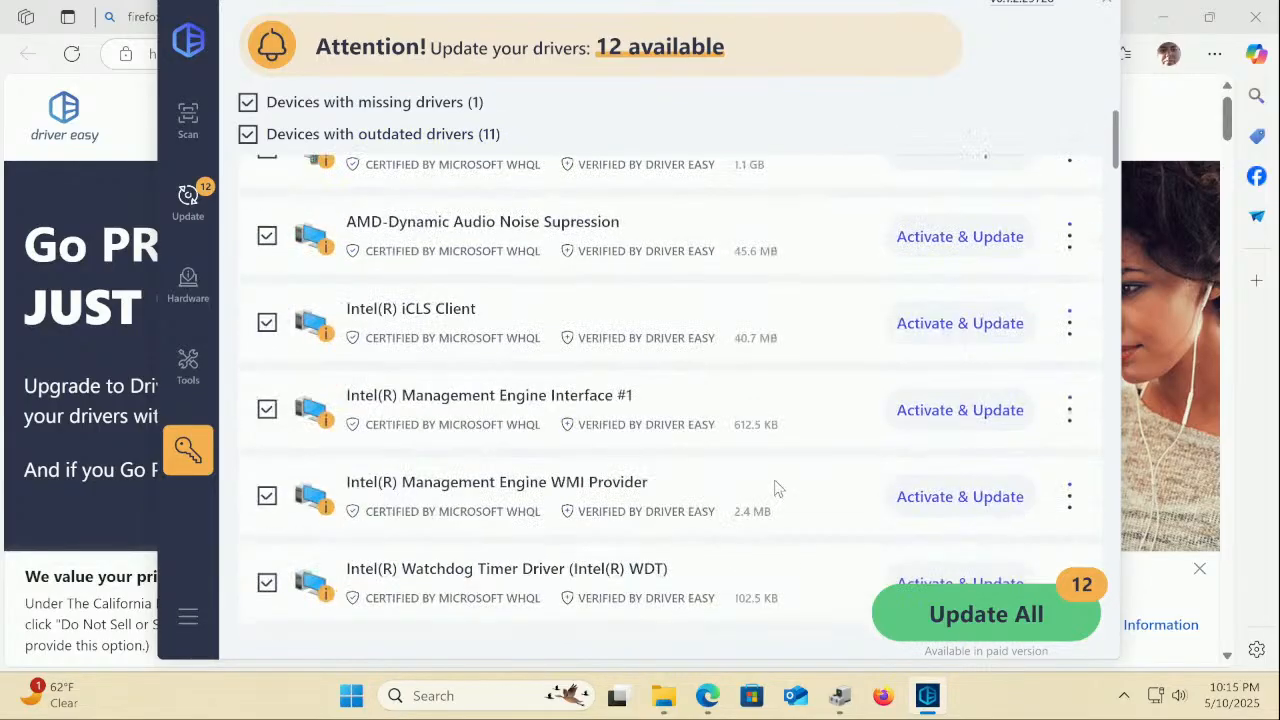
pyautogui.scroll(6, 772, 484)
pyautogui.scroll(1, 772, 484)
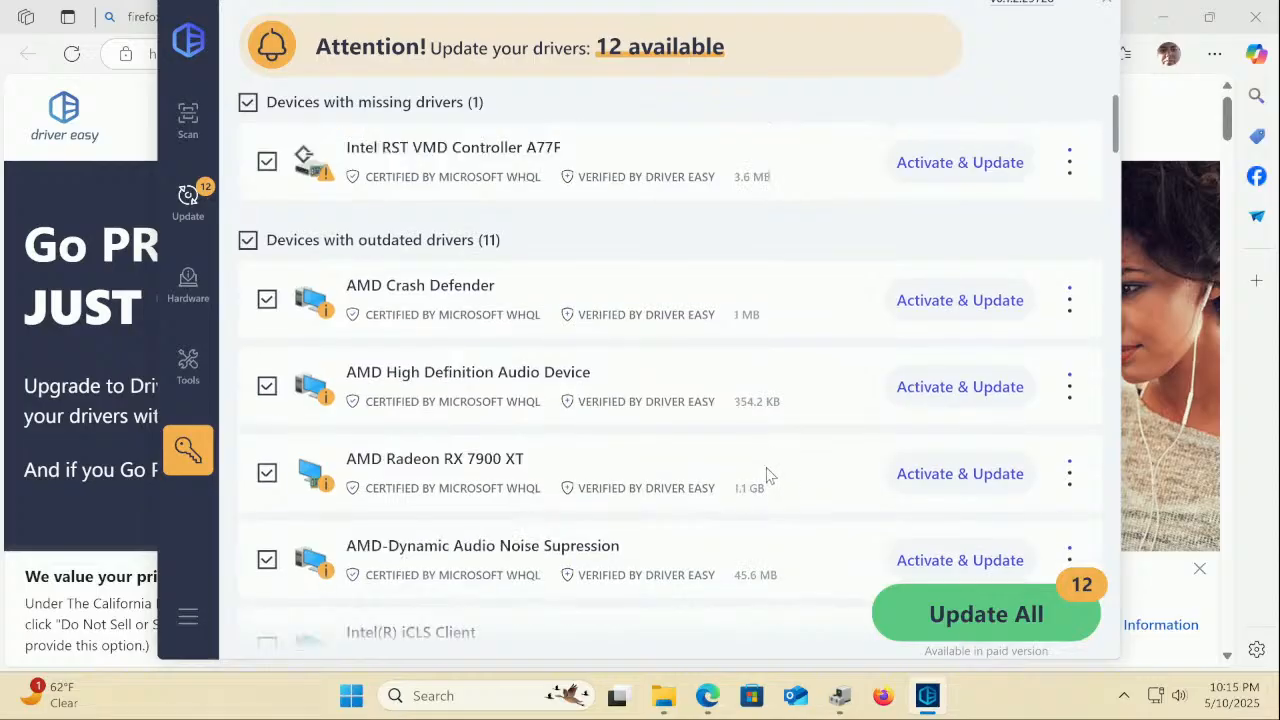
pyautogui.scroll(-6, 768, 475)
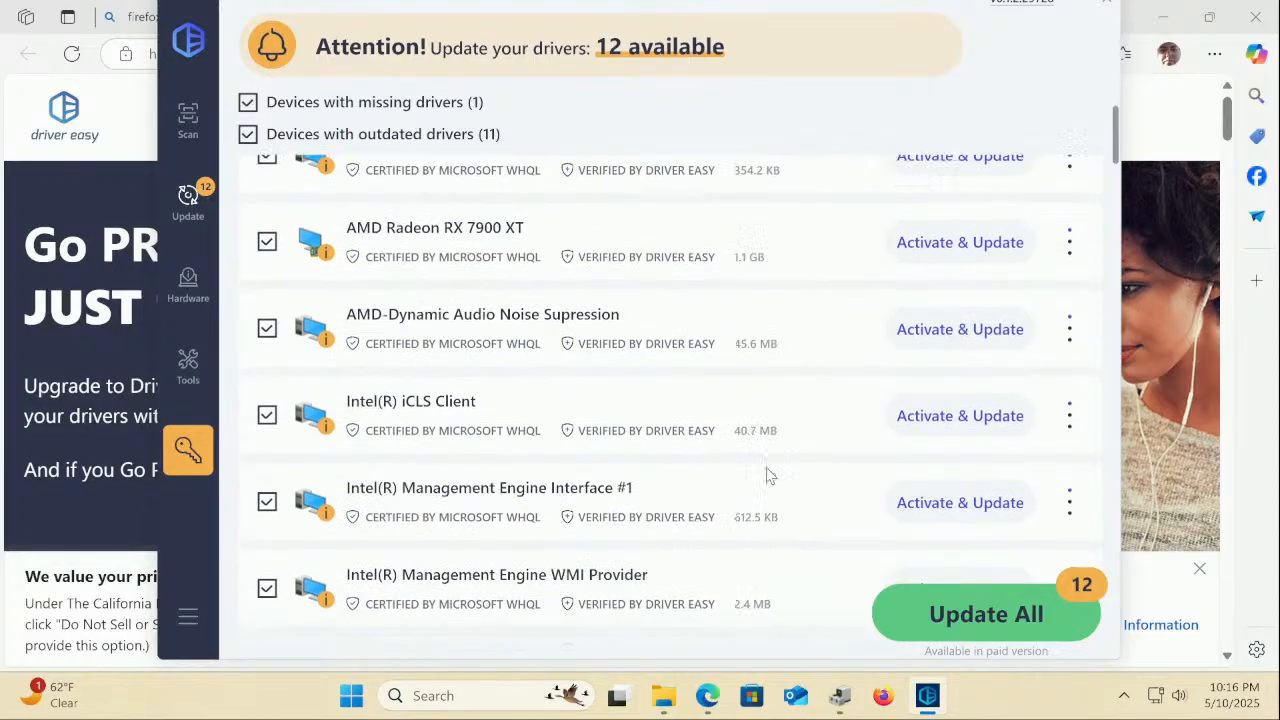
pyautogui.scroll(-1, 768, 472)
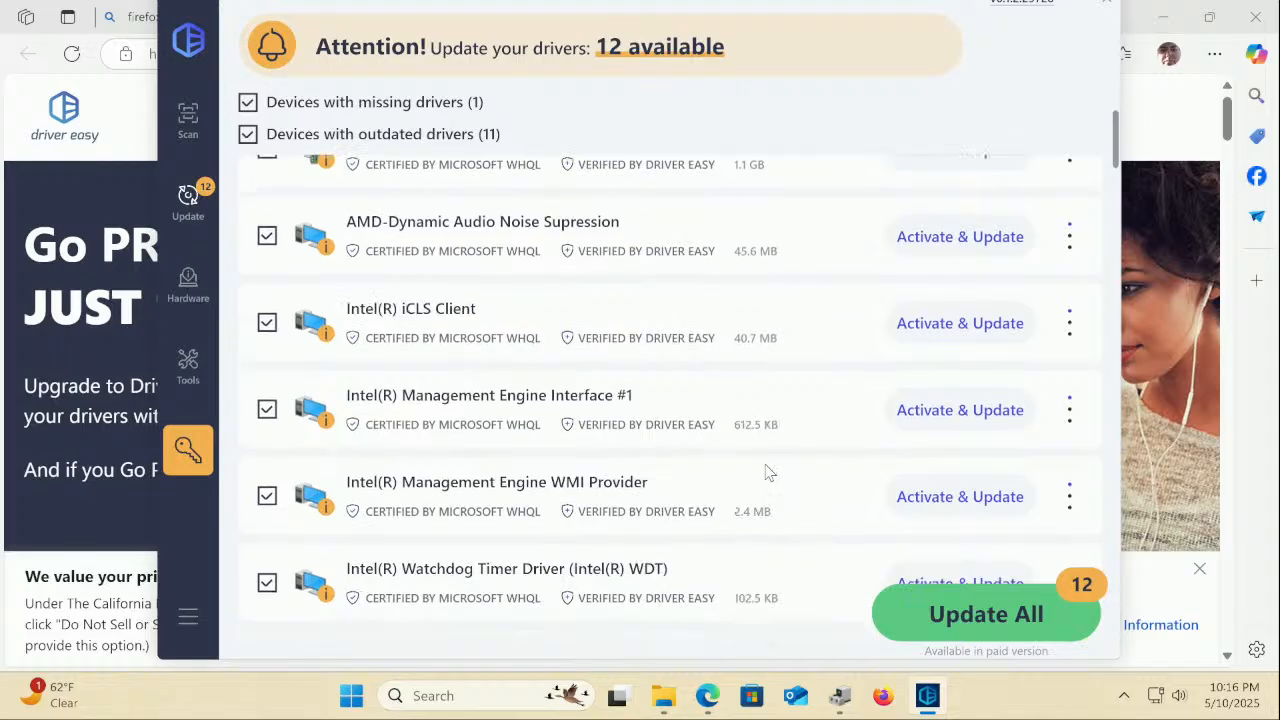
# Check the available driver versions for Intel(R) Management Engine Interface #1
pyautogui.click(436, 400)
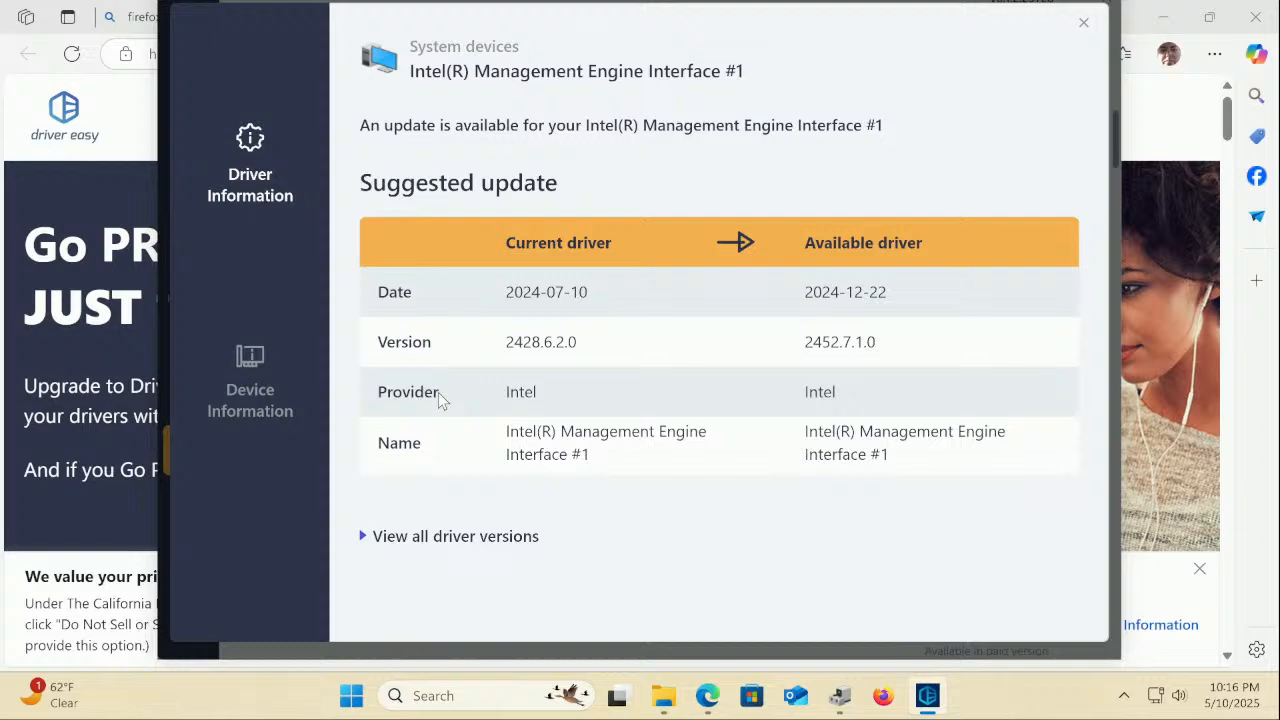
pyautogui.click(494, 540)
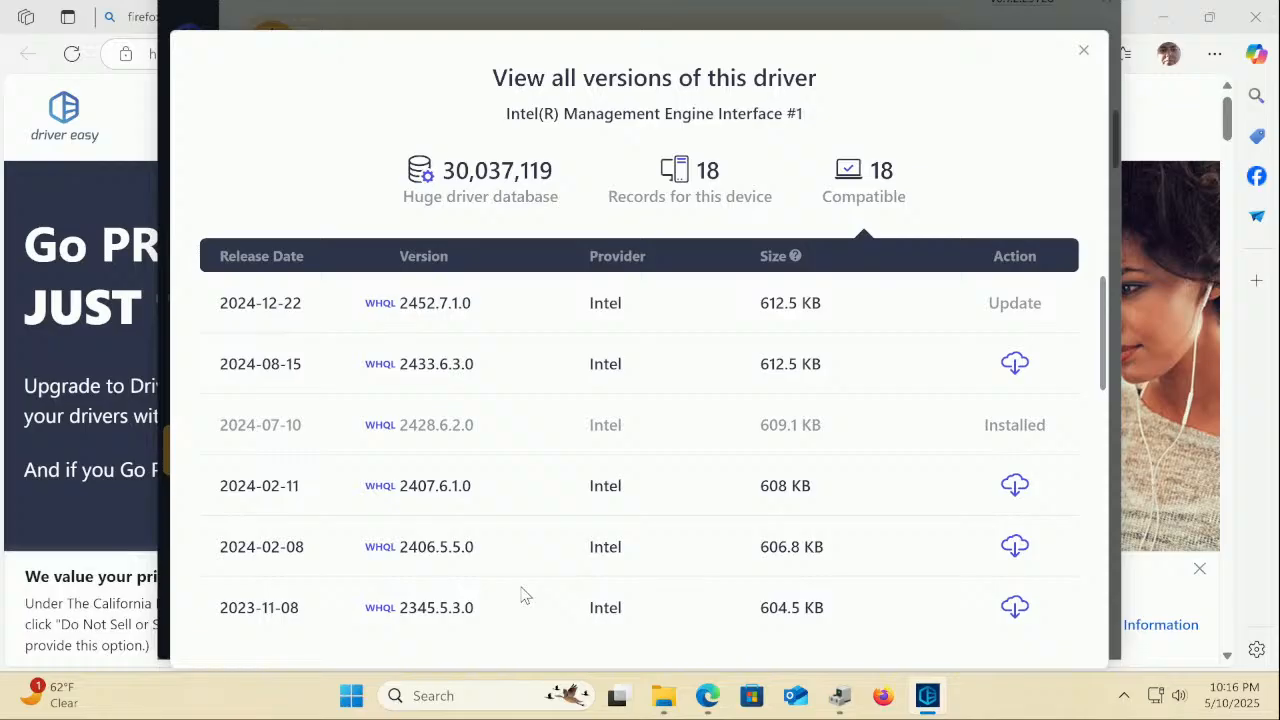
pyautogui.click(1083, 50)
# View the Intel RST VMD Controller A77F details (driver 20.1.0.1015), then open drivereasy.com
pyautogui.scroll(4, 651, 309)
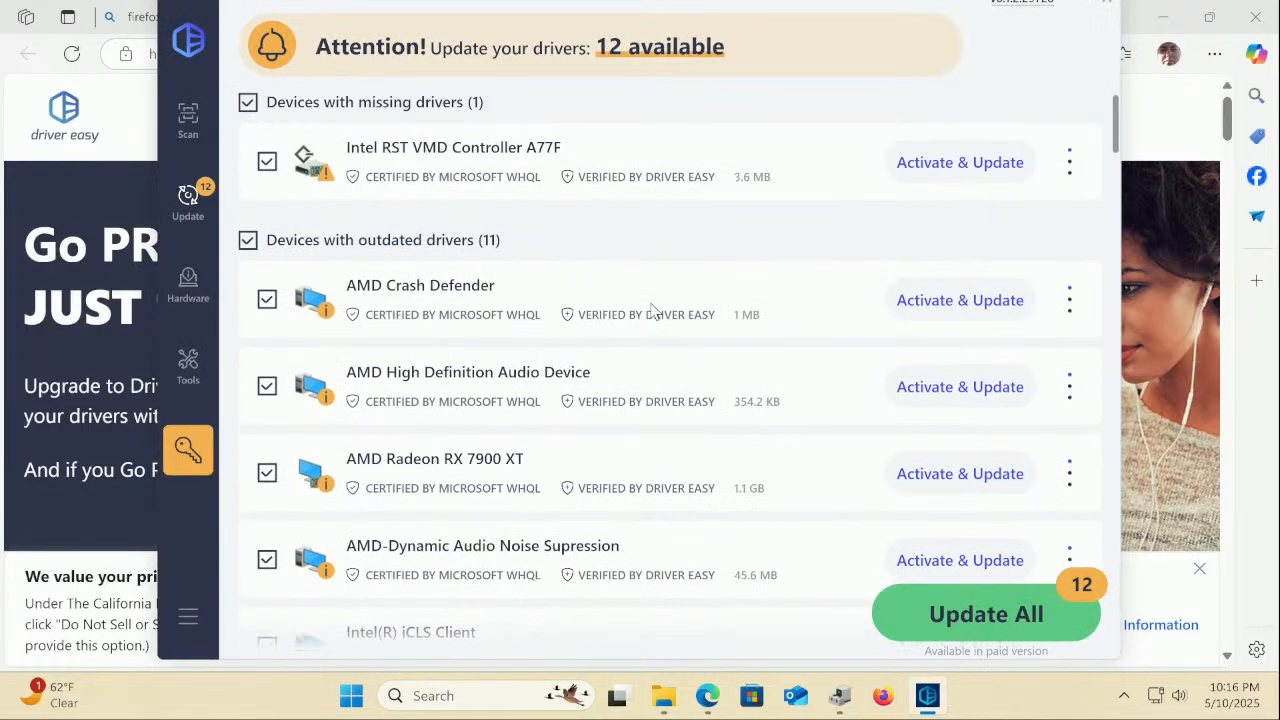
pyautogui.click(460, 148)
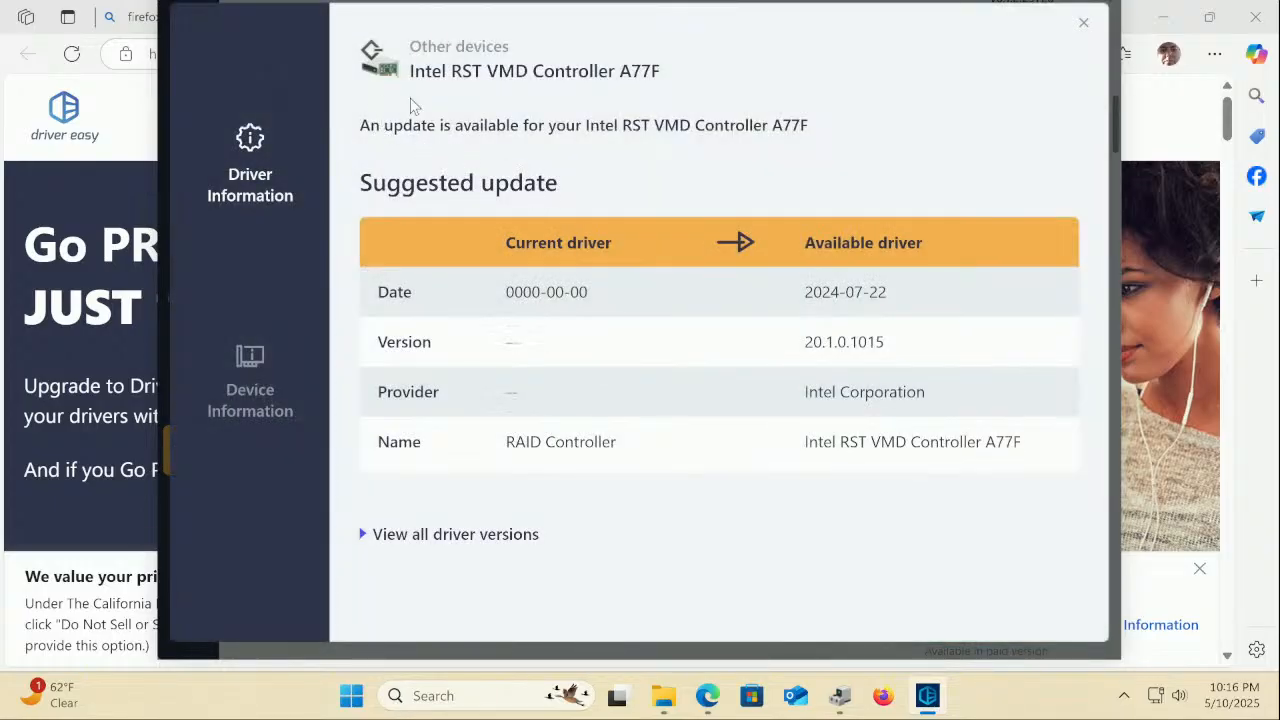
pyautogui.moveTo(419, 85)
pyautogui.mouseDown()
pyautogui.moveTo(500, 85)
pyautogui.moveTo(404, 85)
pyautogui.mouseUp()
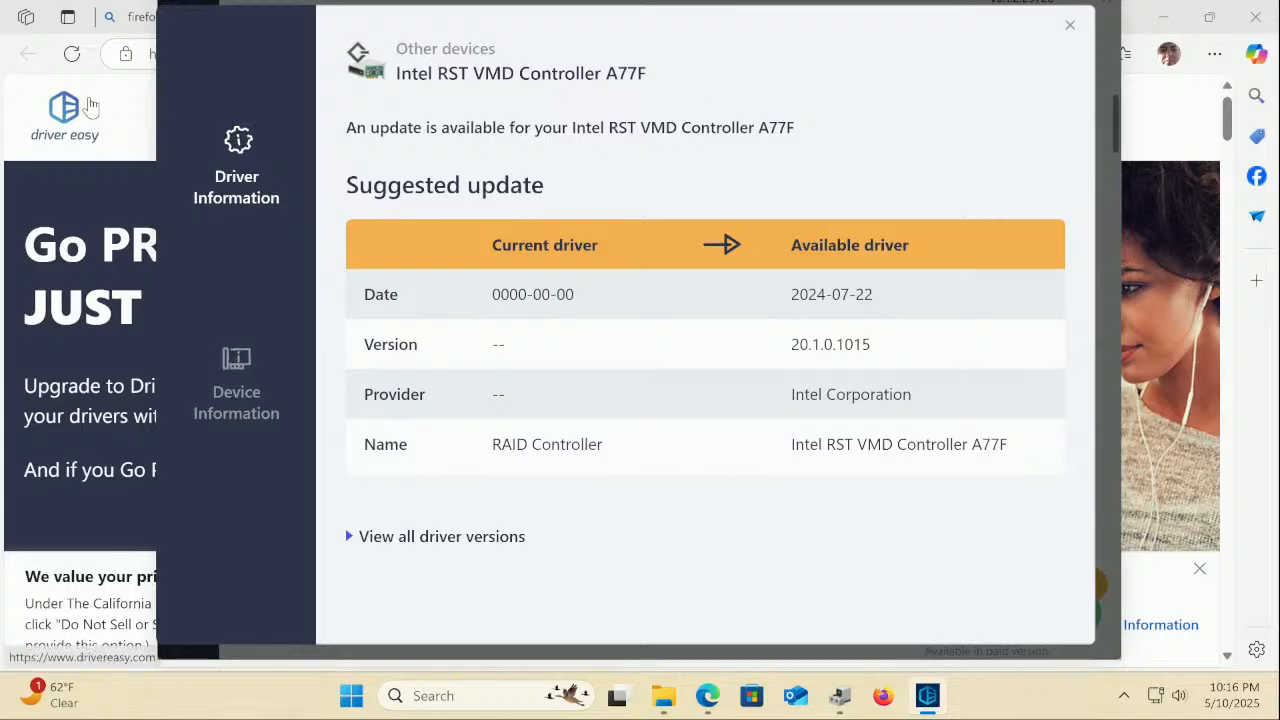
pyautogui.click(92, 104)
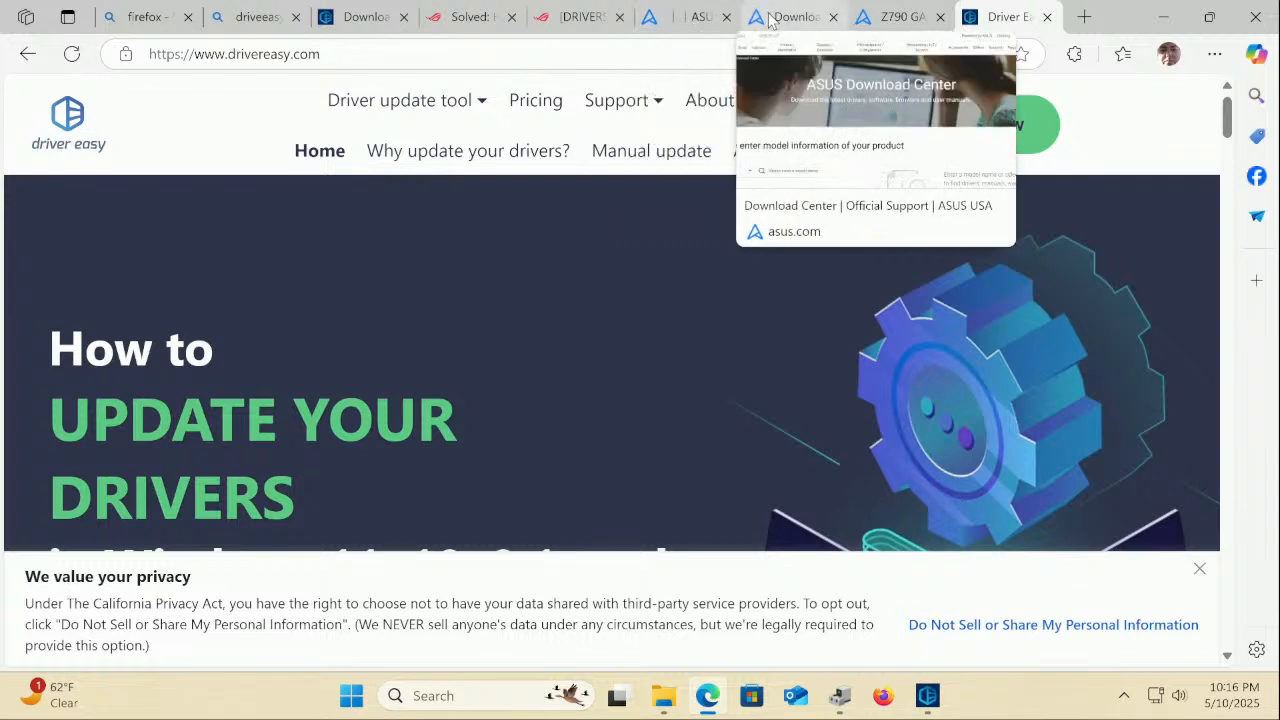
# Browse the Chipset downloads on the ASUS Z790 GAMING WIFI7 page, then return to Device Manager
pyautogui.click(905, 14)
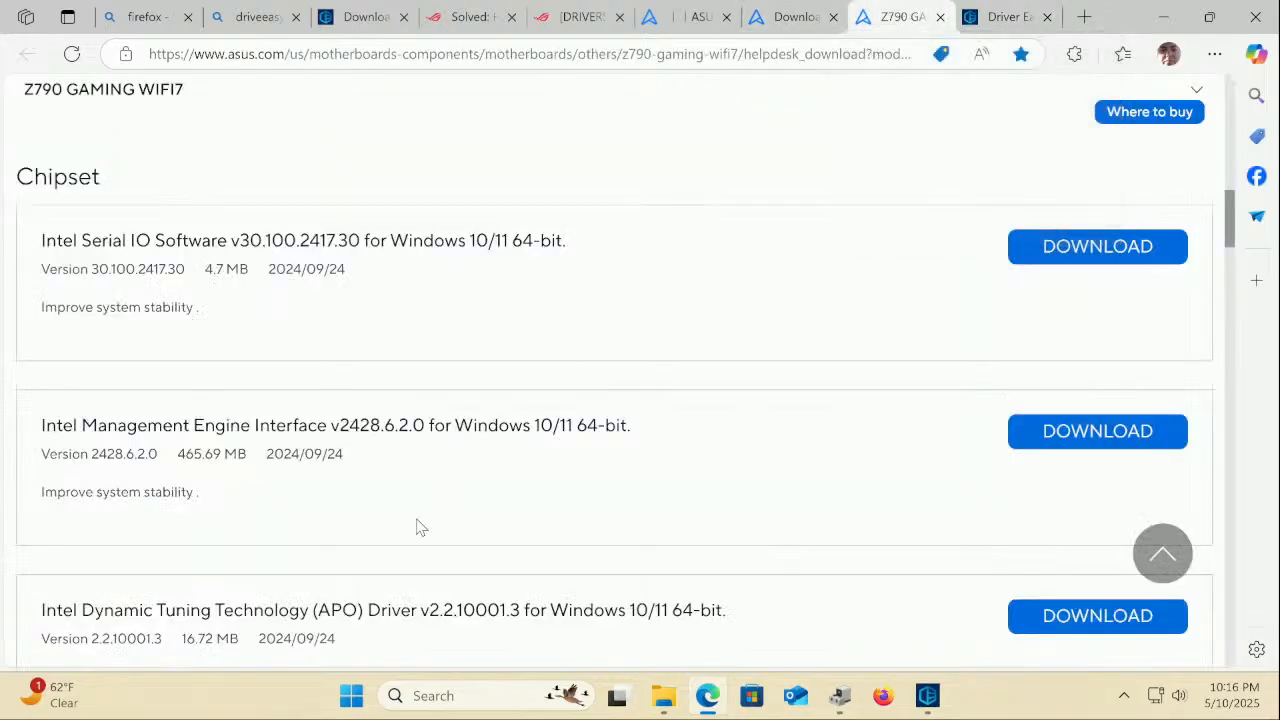
pyautogui.scroll(-7, 390, 544)
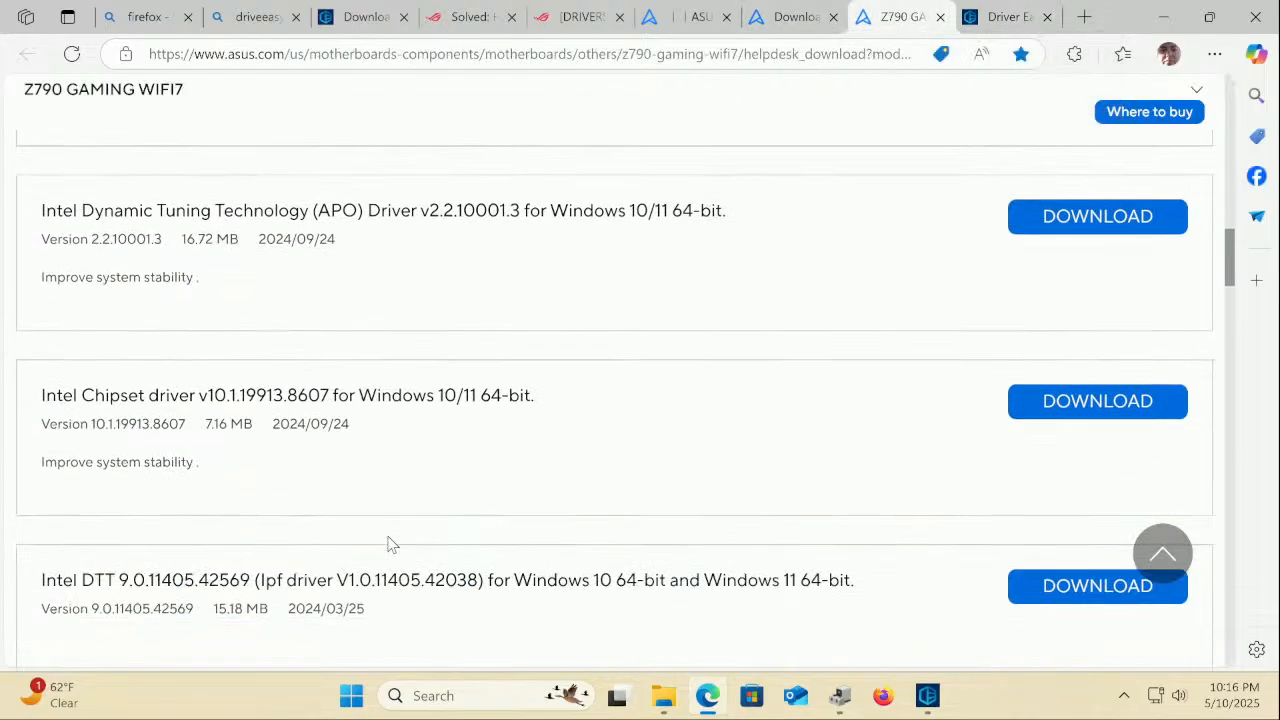
pyautogui.scroll(-4, 390, 544)
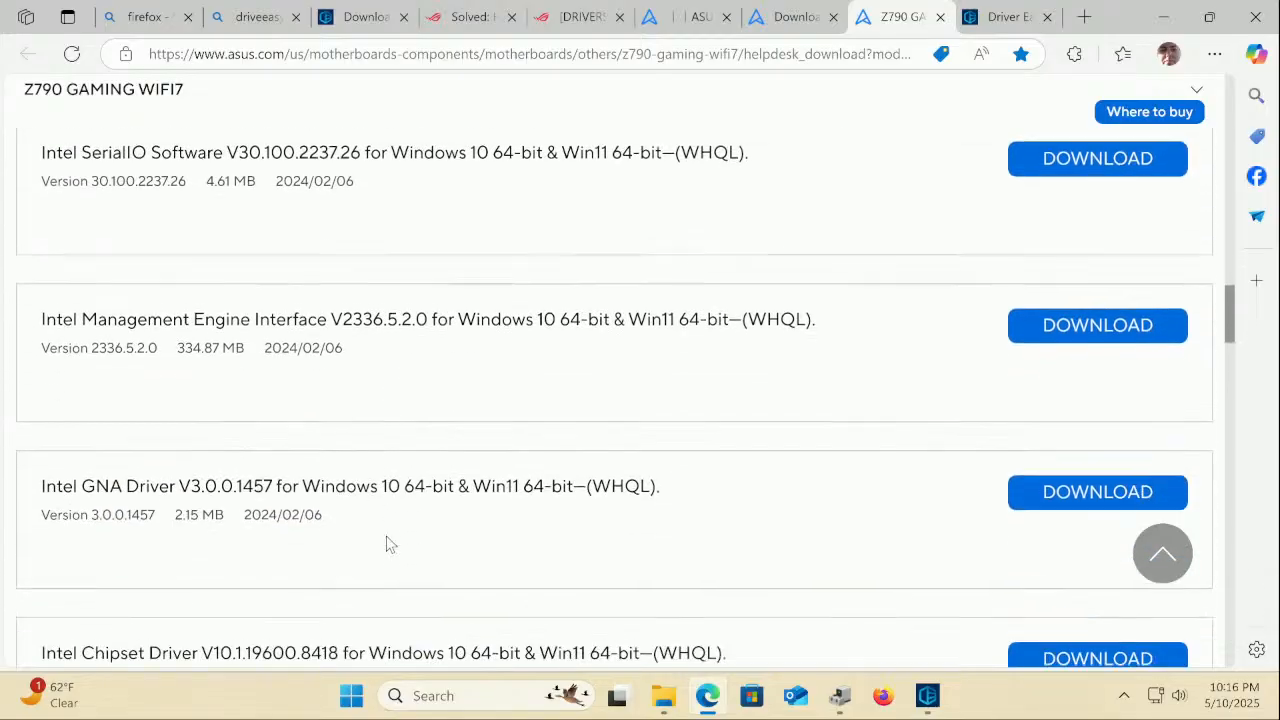
pyautogui.scroll(-5, 388, 541)
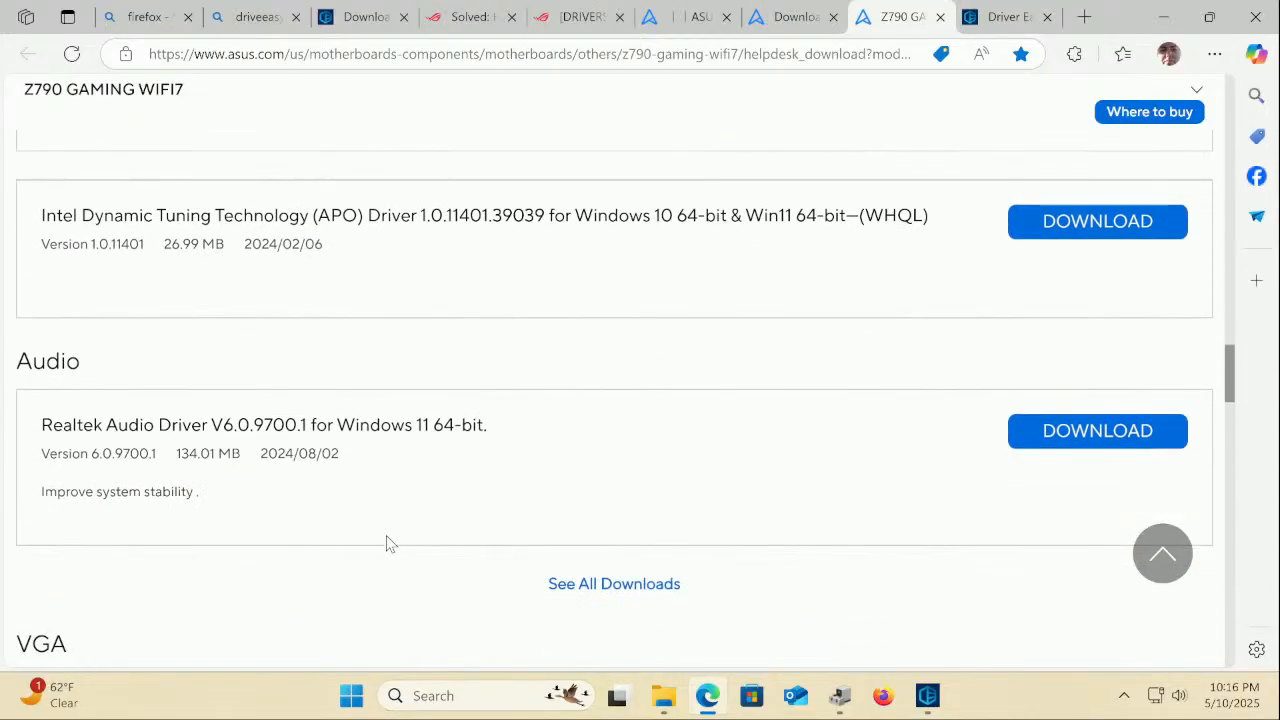
pyautogui.scroll(7, 390, 544)
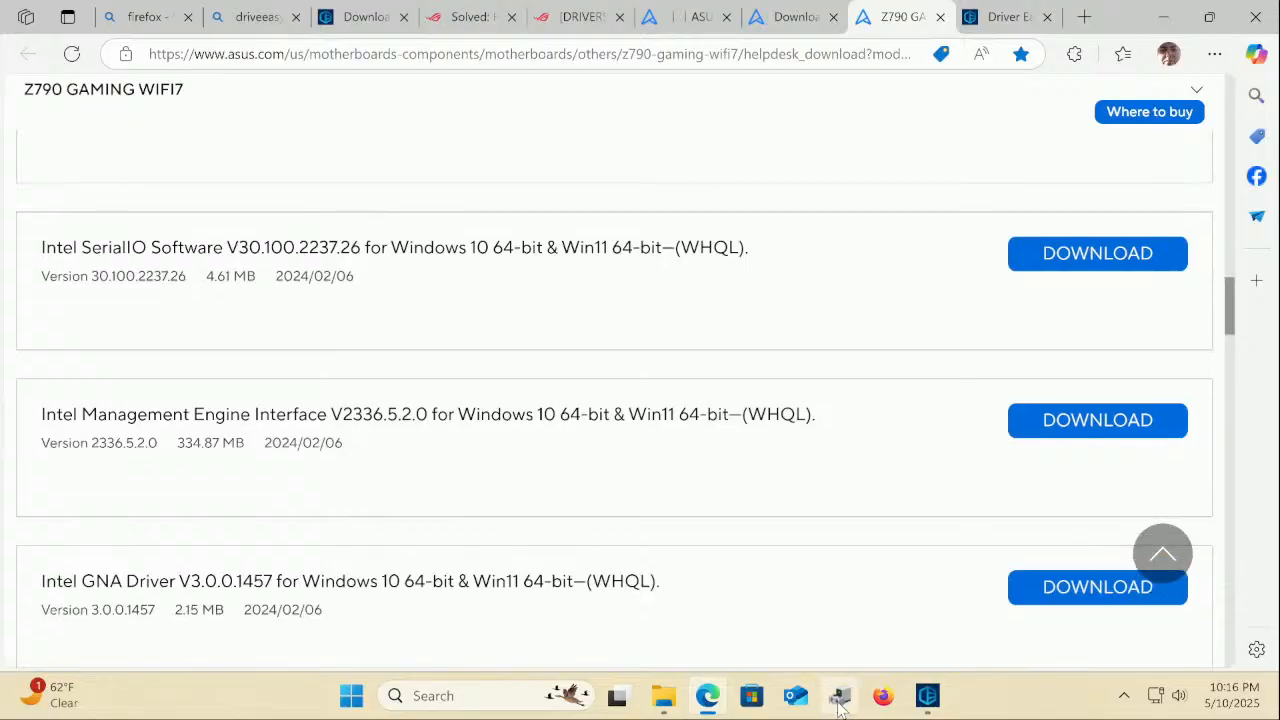
pyautogui.click(840, 695)
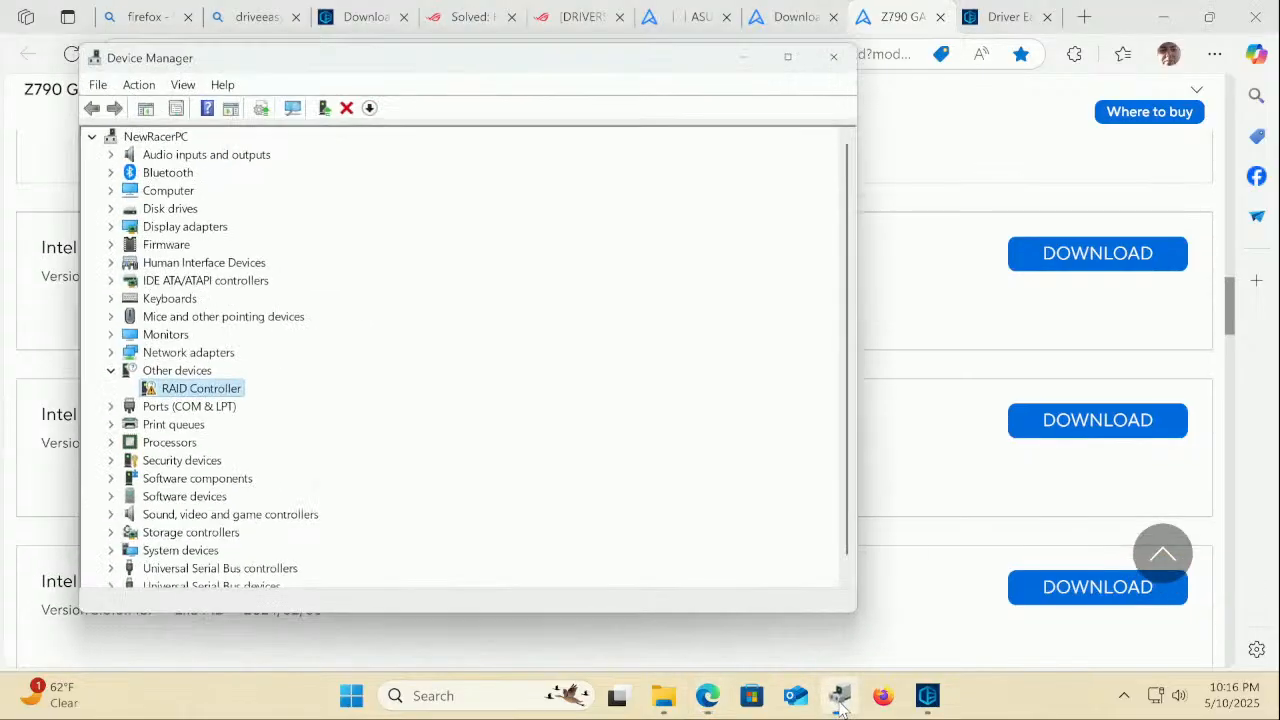
# Search automatically for a RAID Controller driver, and when none is found, run a Windows Update check
pyautogui.rightClick(178, 388)
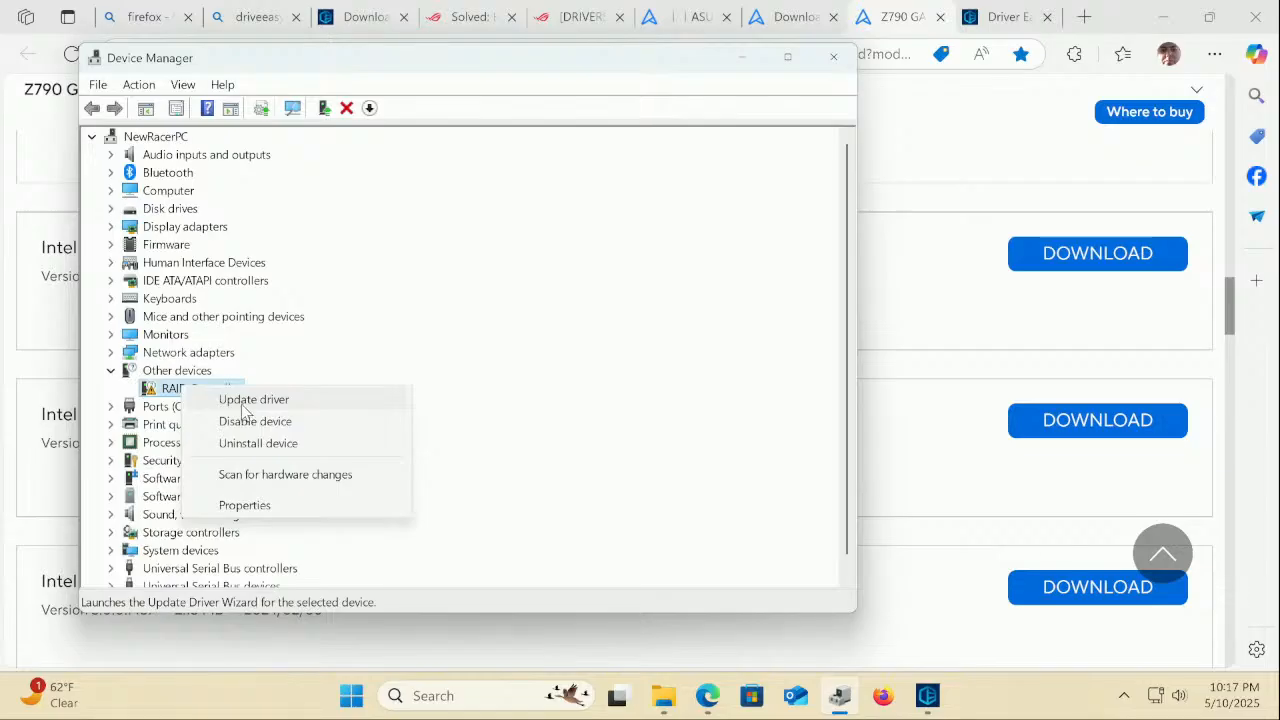
pyautogui.click(246, 404)
pyautogui.click(295, 308)
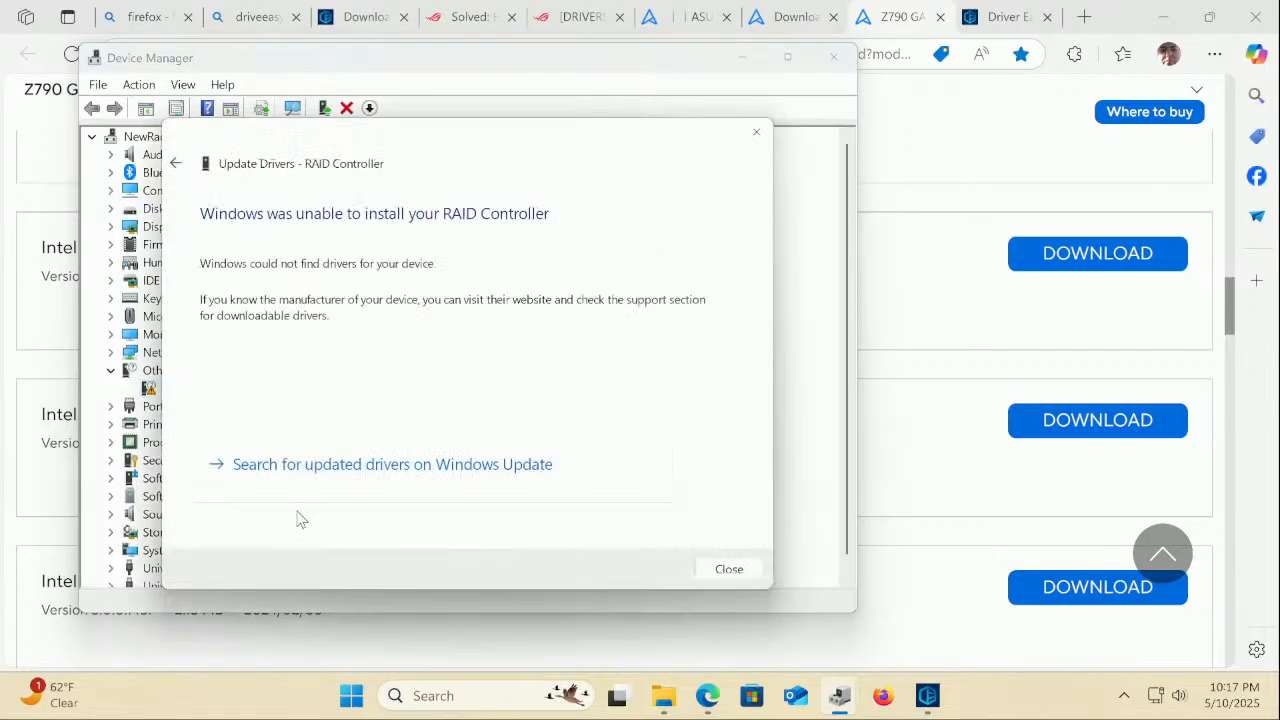
pyautogui.click(306, 465)
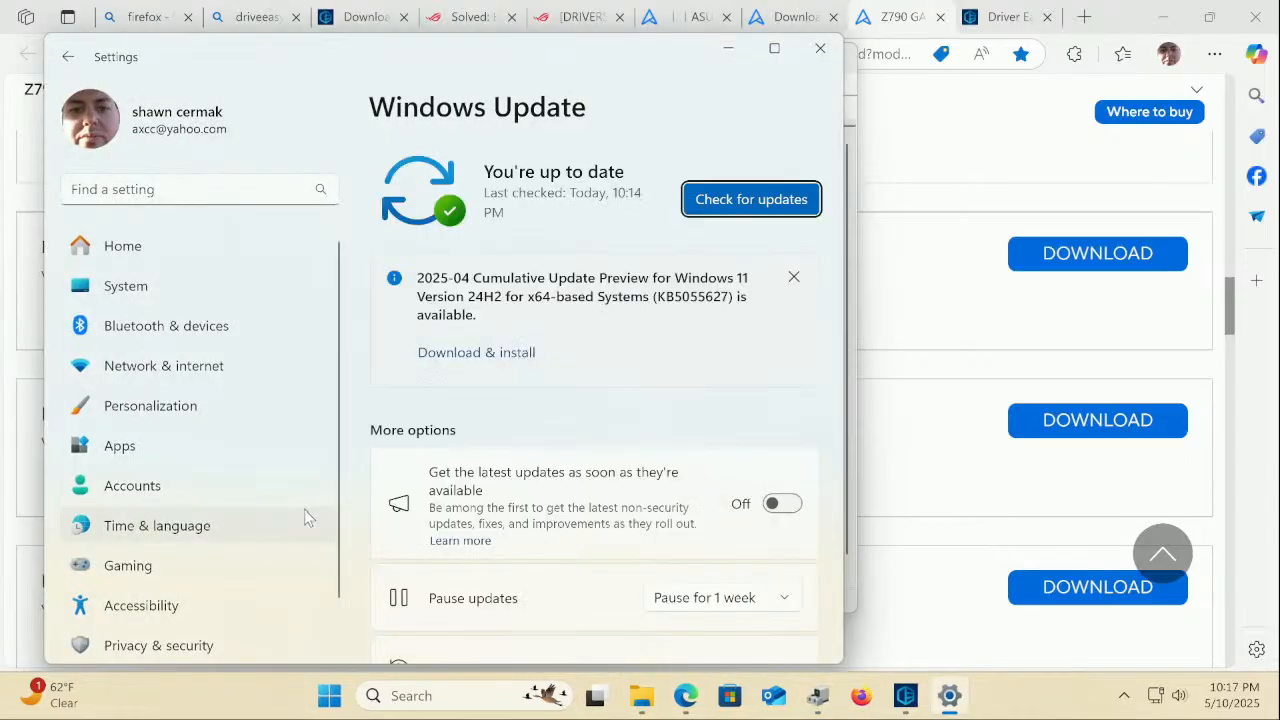
pyautogui.click(708, 197)
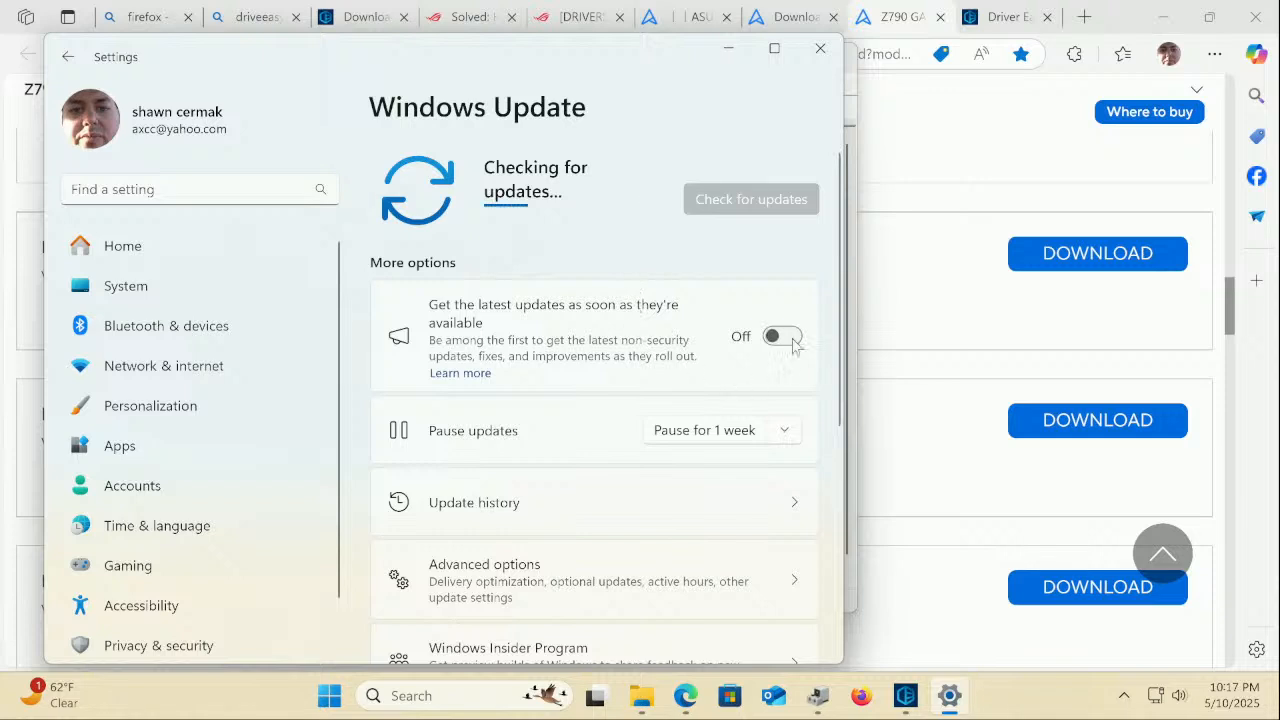
pyautogui.click(963, 268)
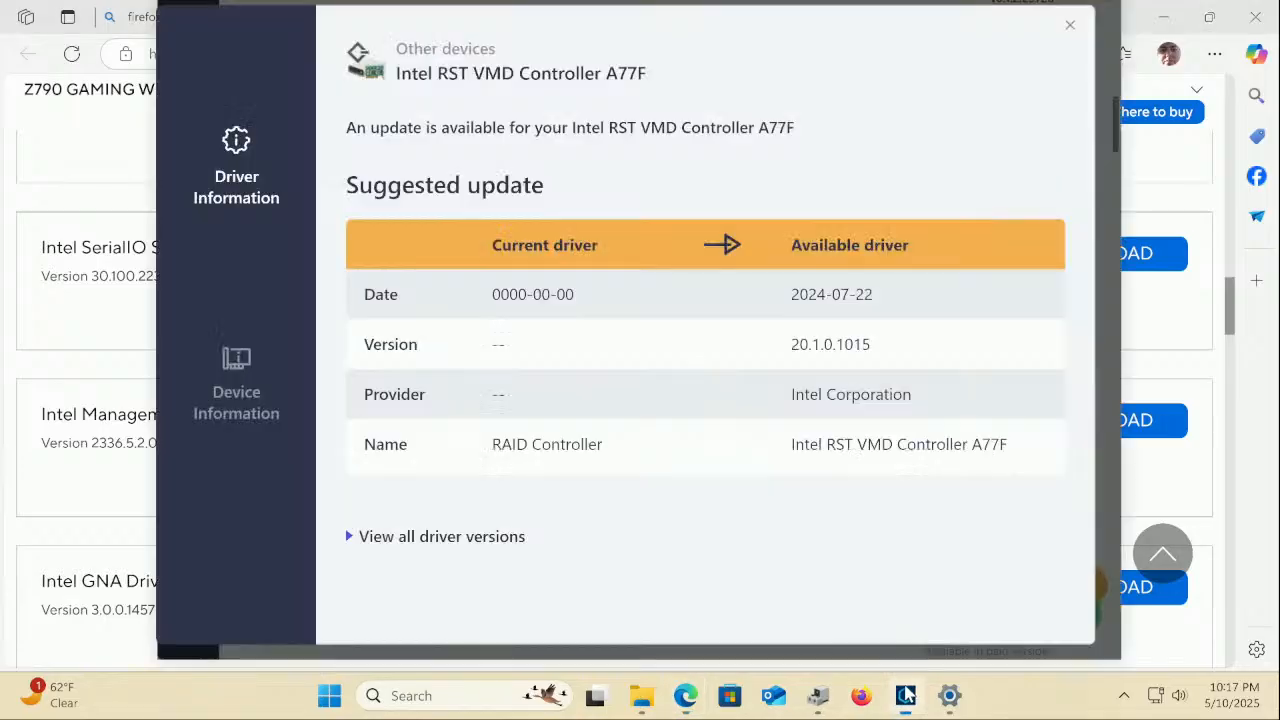
# Recheck the Intel RST VMD Controller A77F details, then select the drivereasy.com tab's address bar
pyautogui.click(905, 695)
pyautogui.click(68, 145)
pyautogui.click(1005, 17)
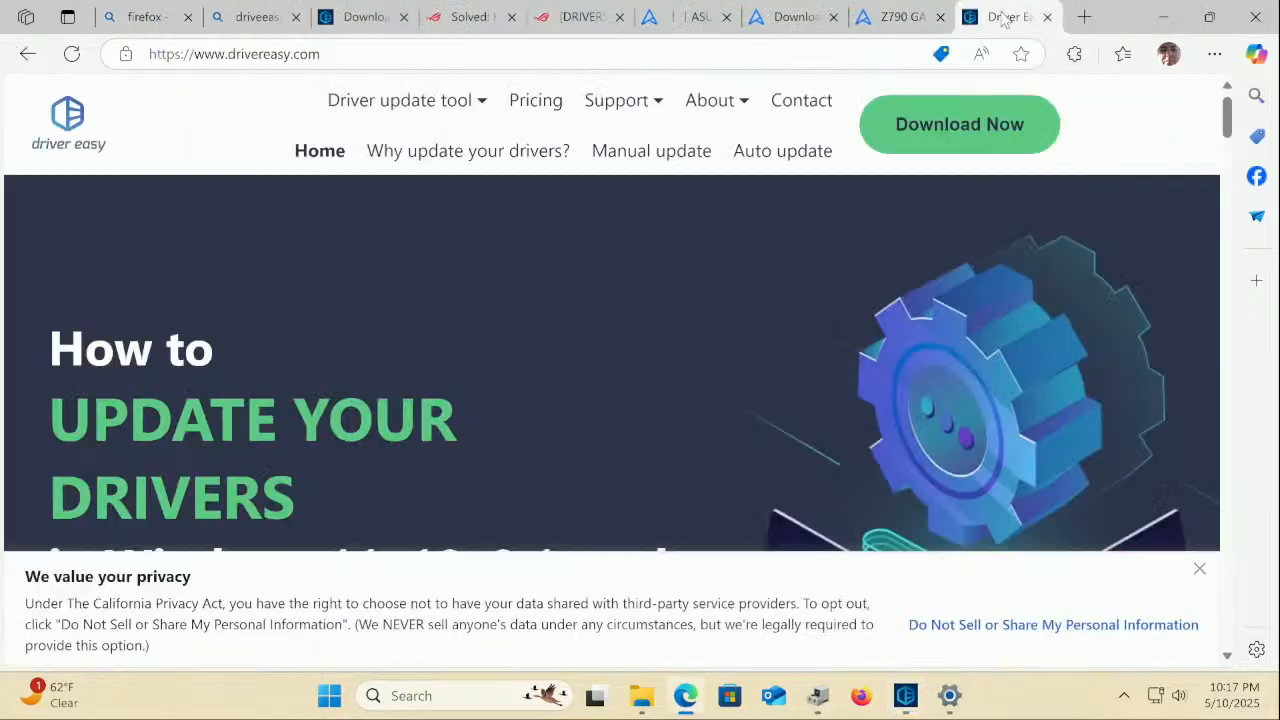
pyautogui.click(548, 54)
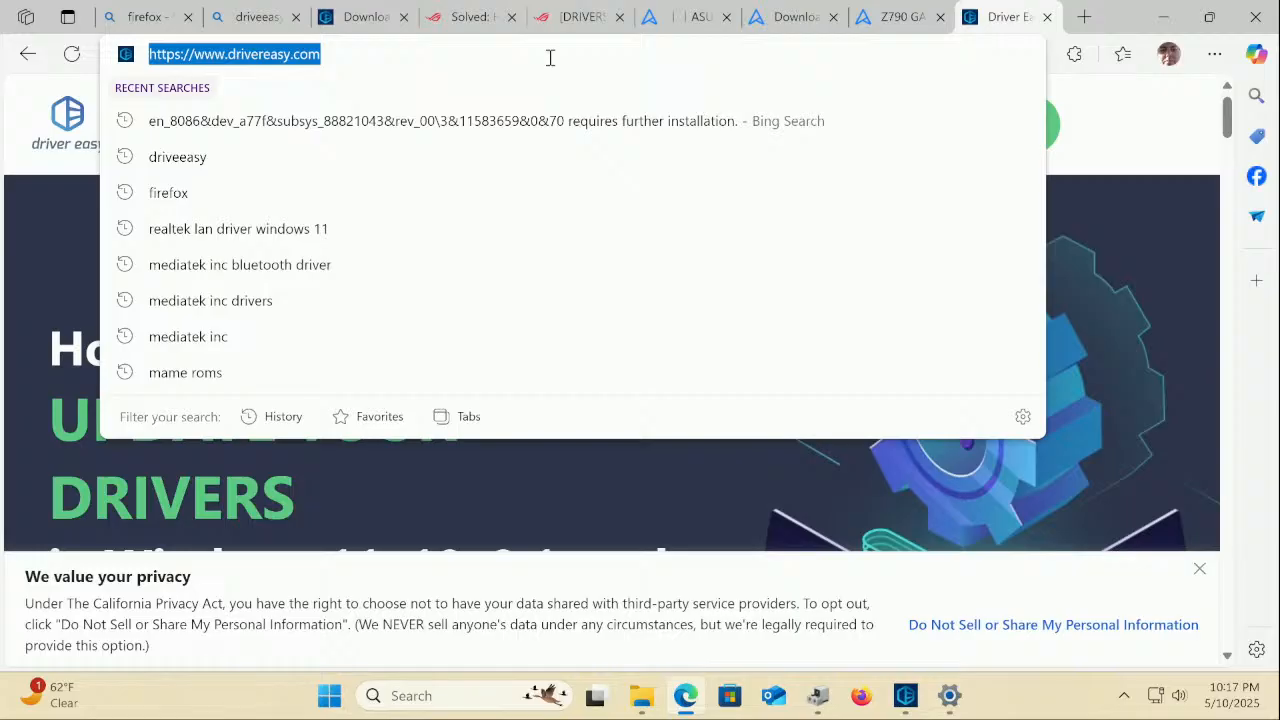
# Search Bing for 'intel vmd driver' and open Intel's Rapid Storage Technology Driver 18.7.6.1010.3 page
pyautogui.write('in')
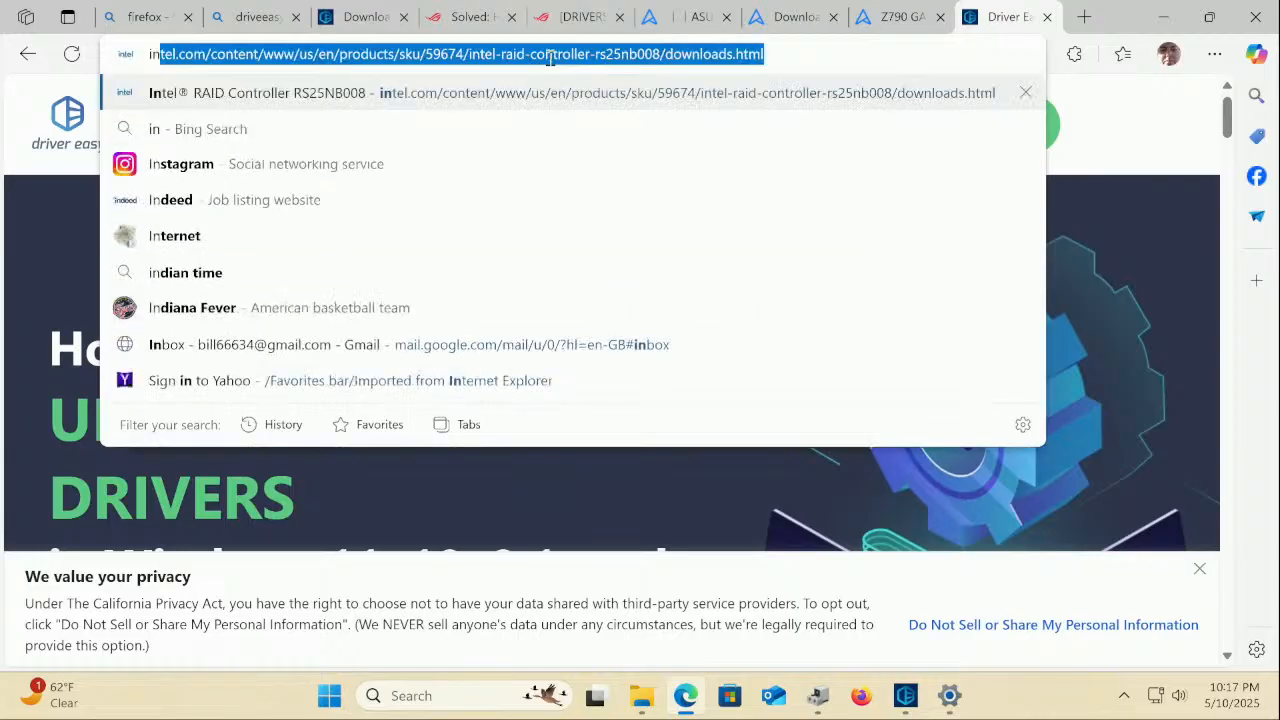
pyautogui.write('el')
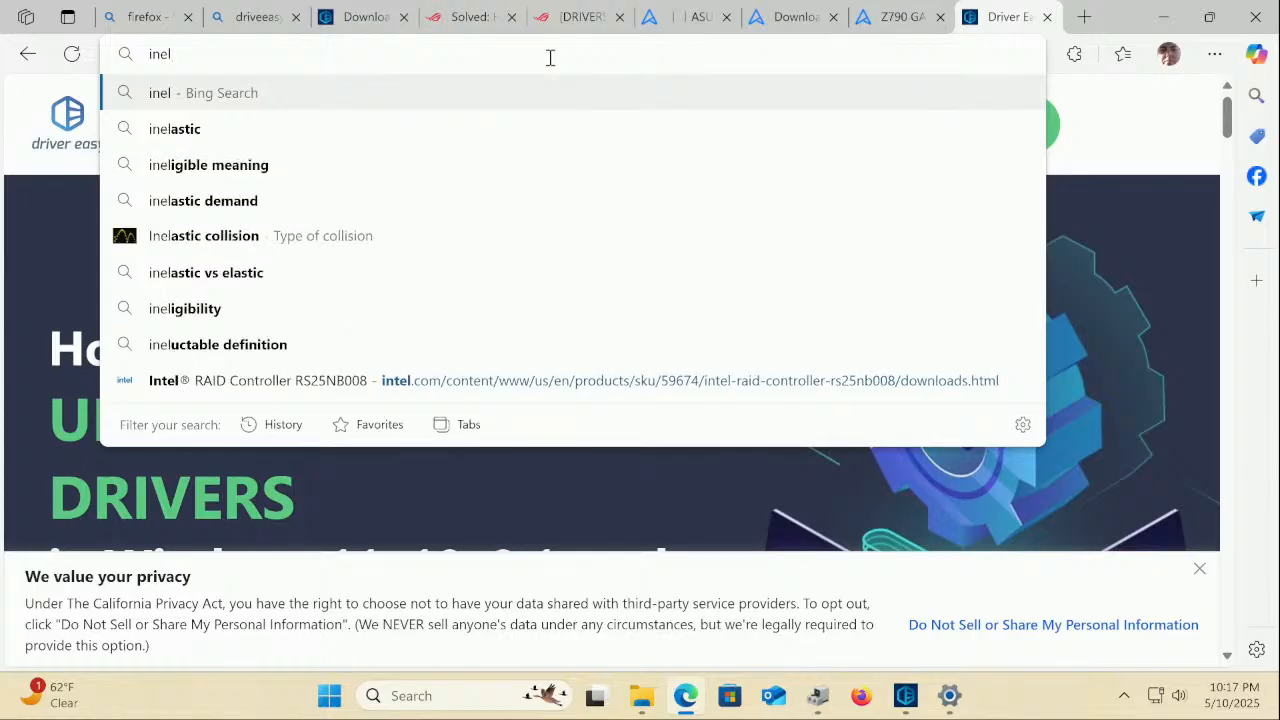
pyautogui.write('v')
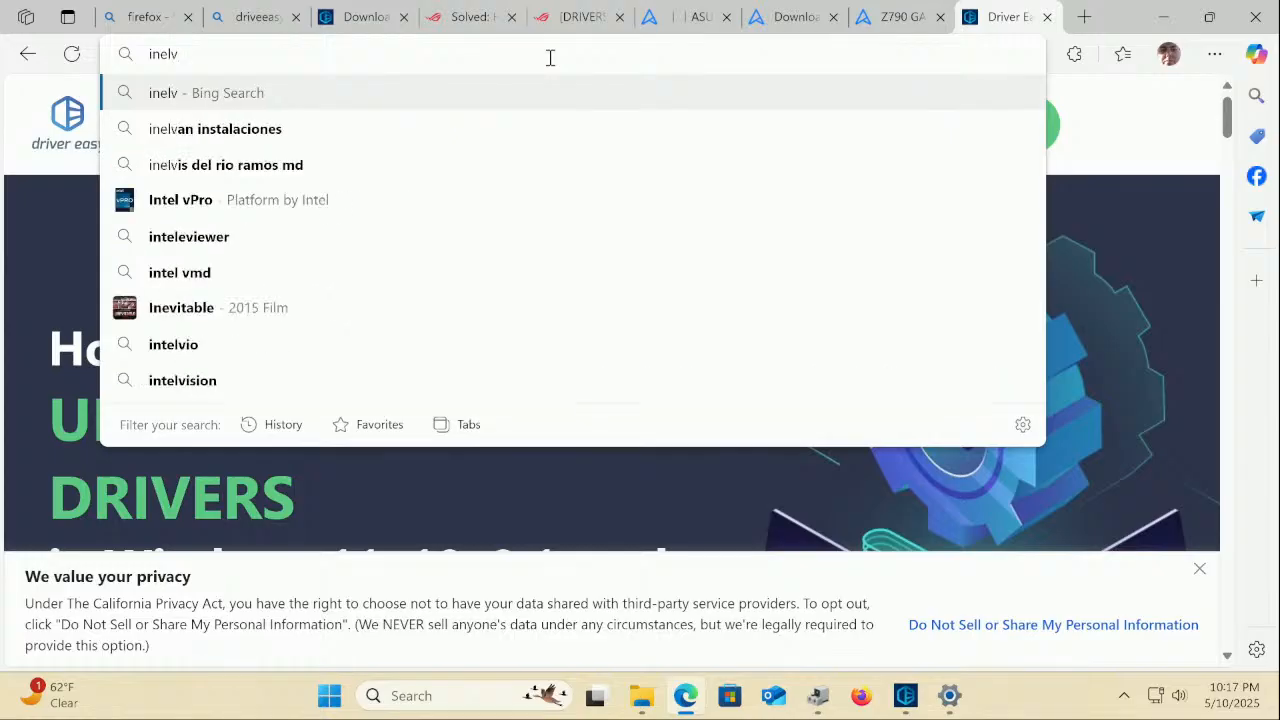
pyautogui.write('dm')
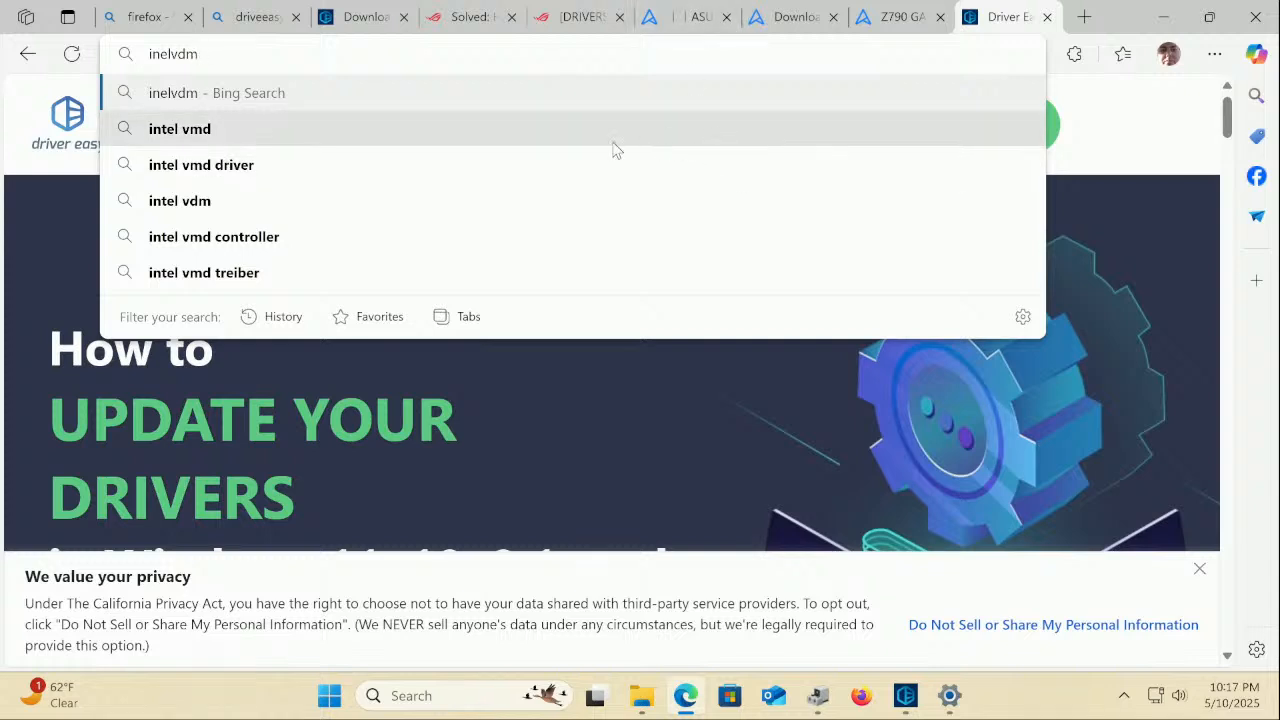
pyautogui.click(204, 165)
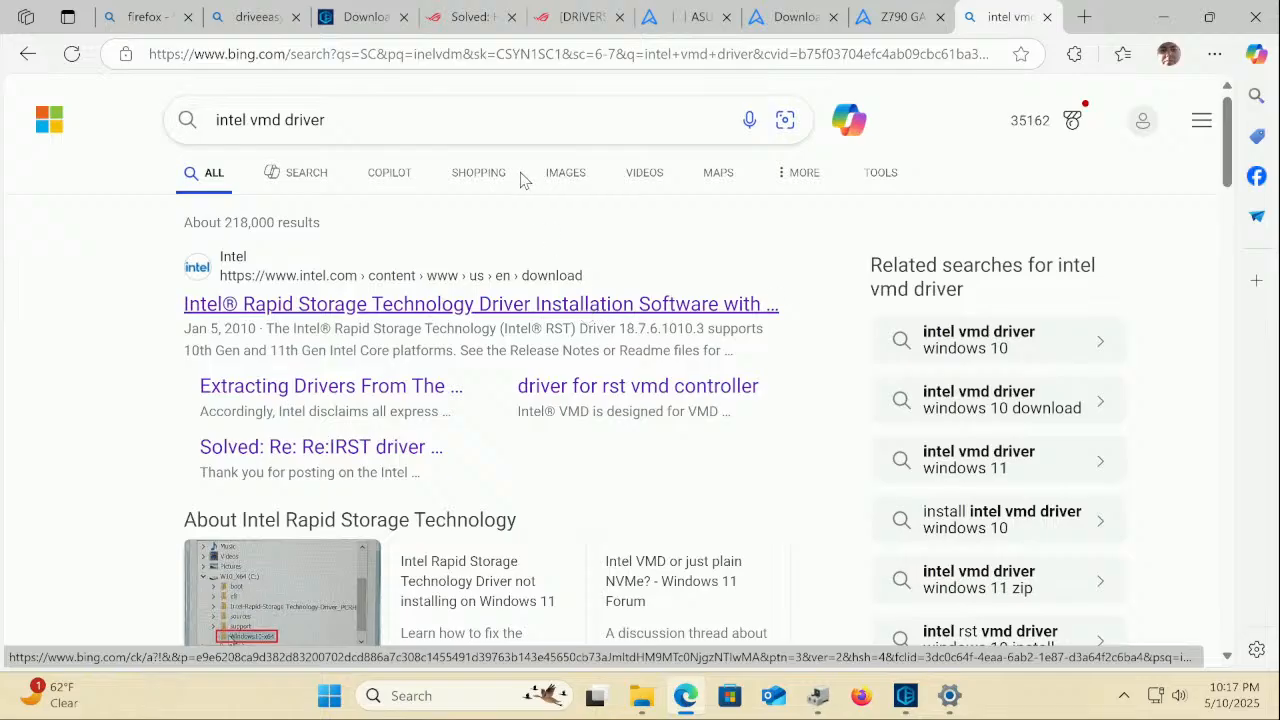
pyautogui.click(527, 305)
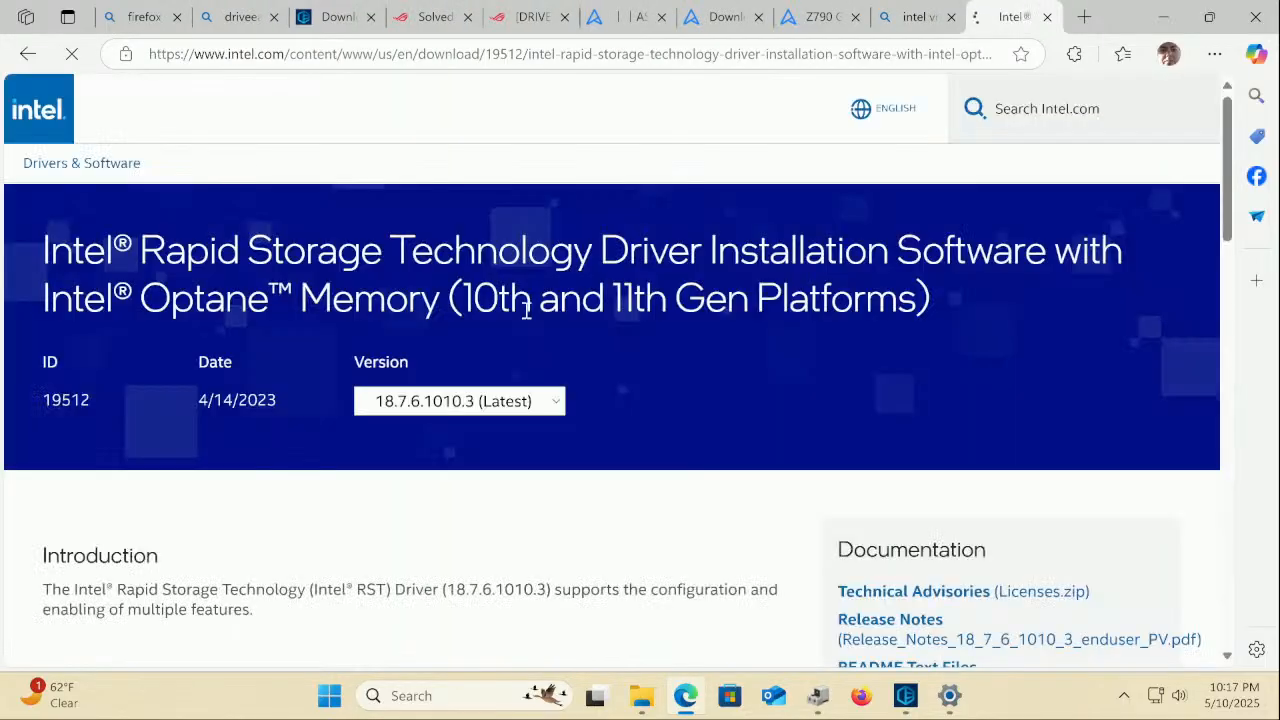
# Download the 14.4 MB SetupRST.exe and run it, approving the UAC prompt to start the Intel RST installer
pyautogui.scroll(-1, 533, 320)
pyautogui.scroll(-2, 535, 322)
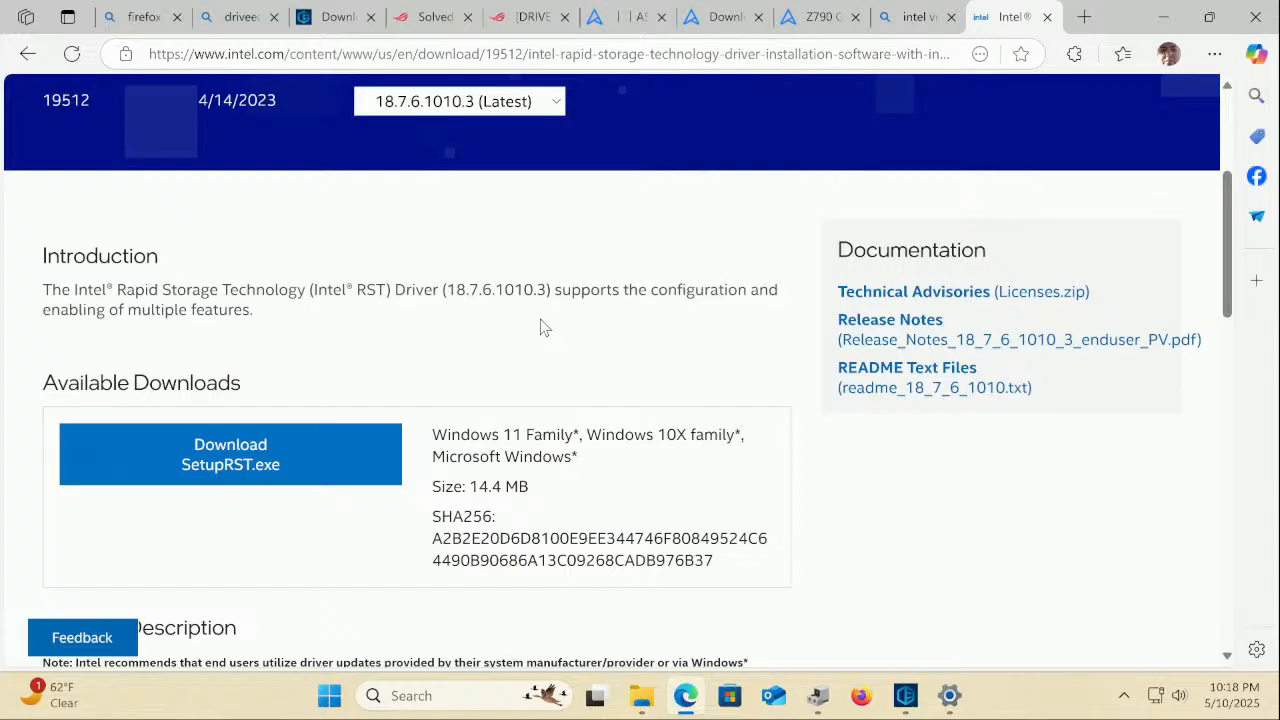
pyautogui.click(308, 458)
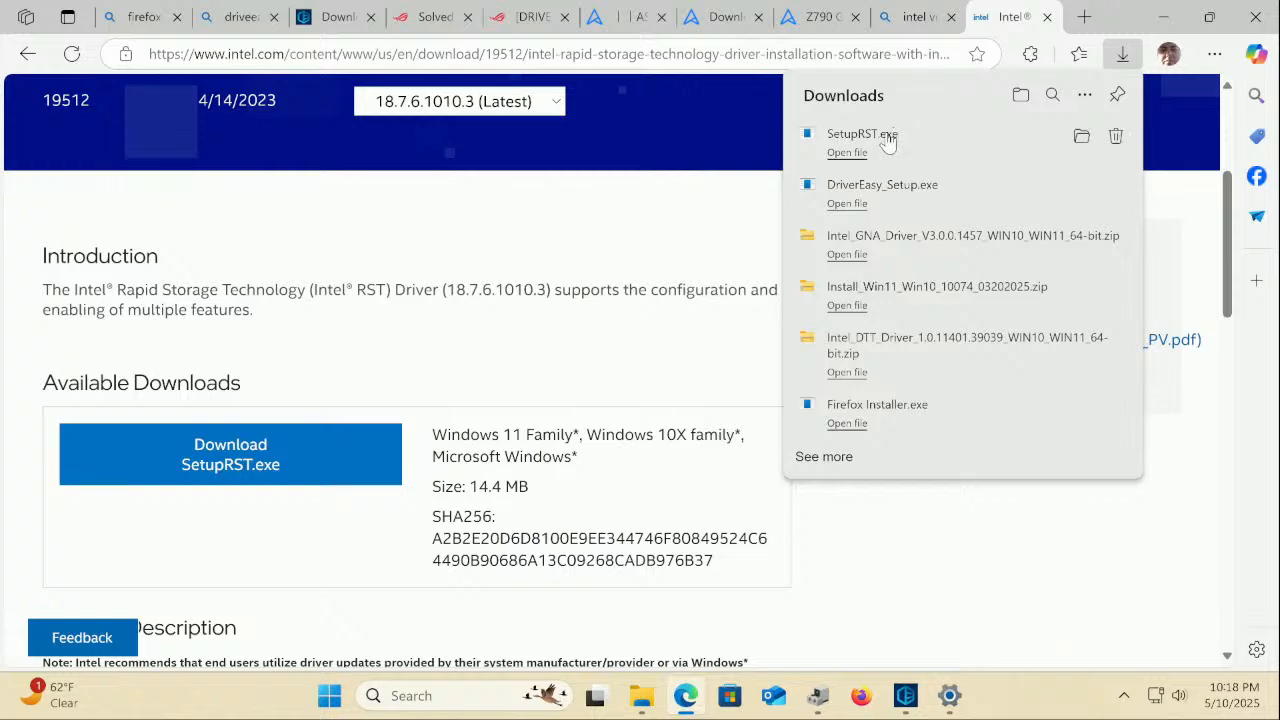
pyautogui.click(886, 138)
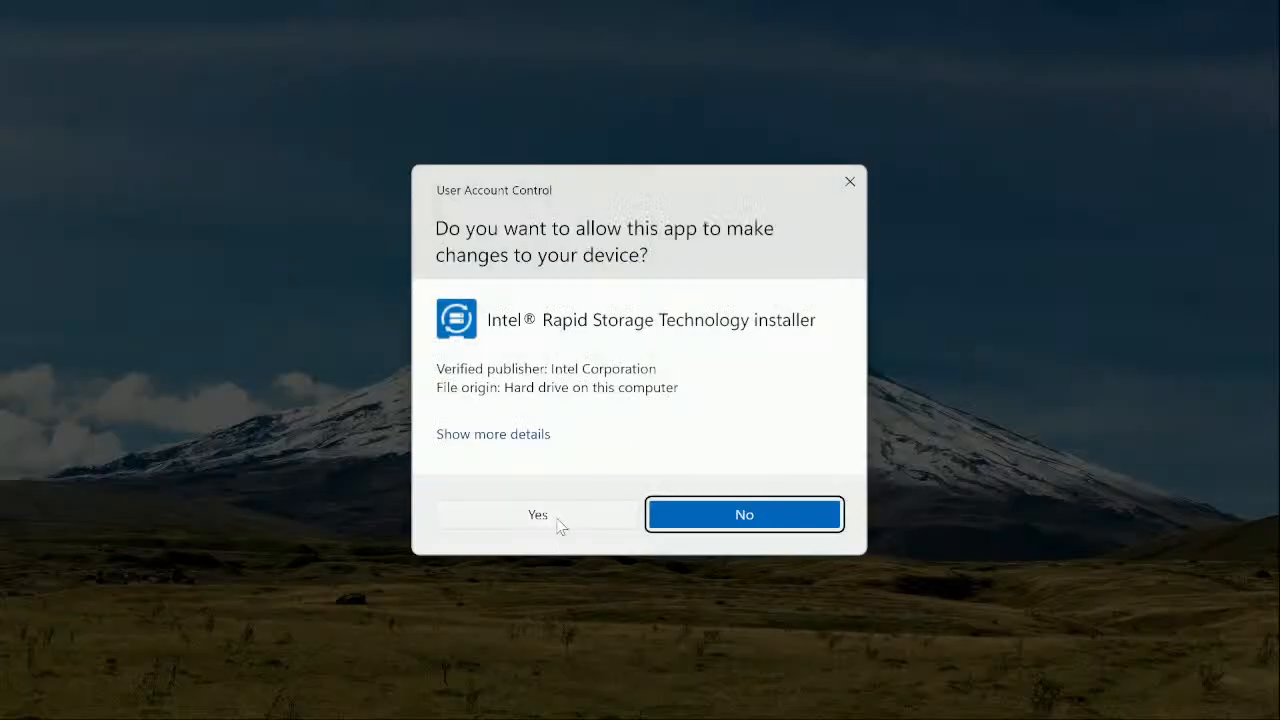
pyautogui.click(558, 520)
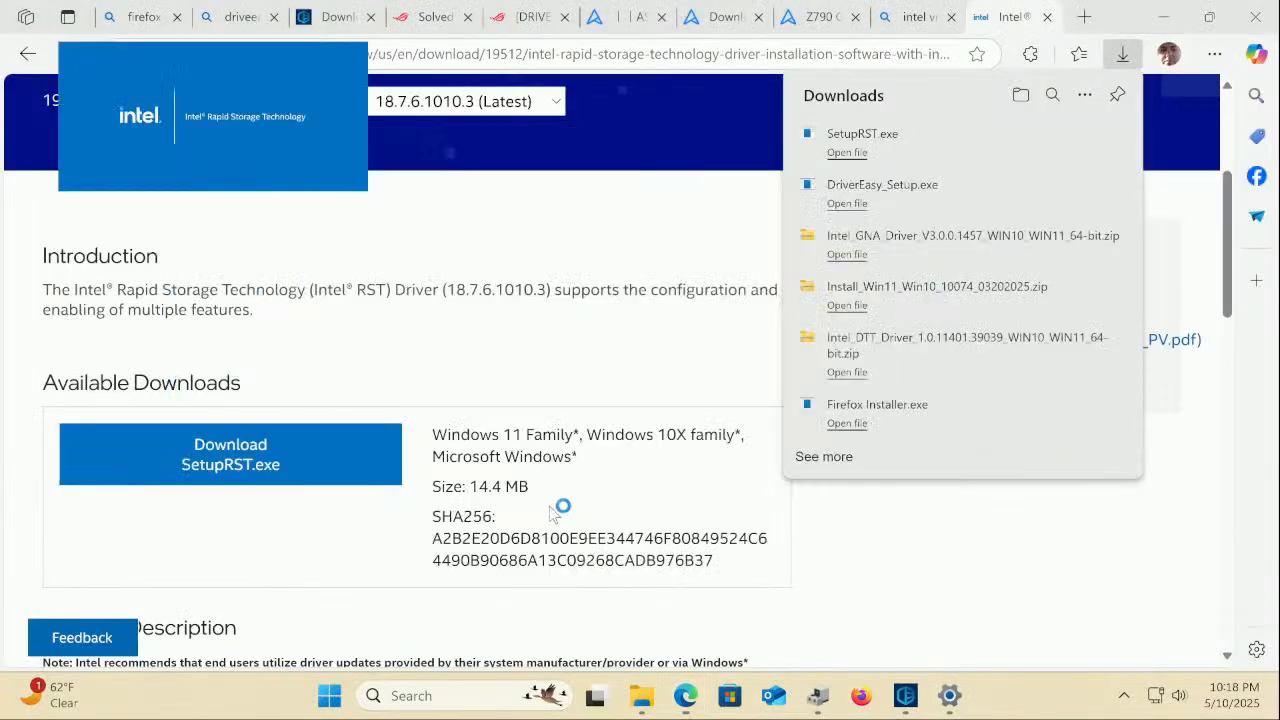
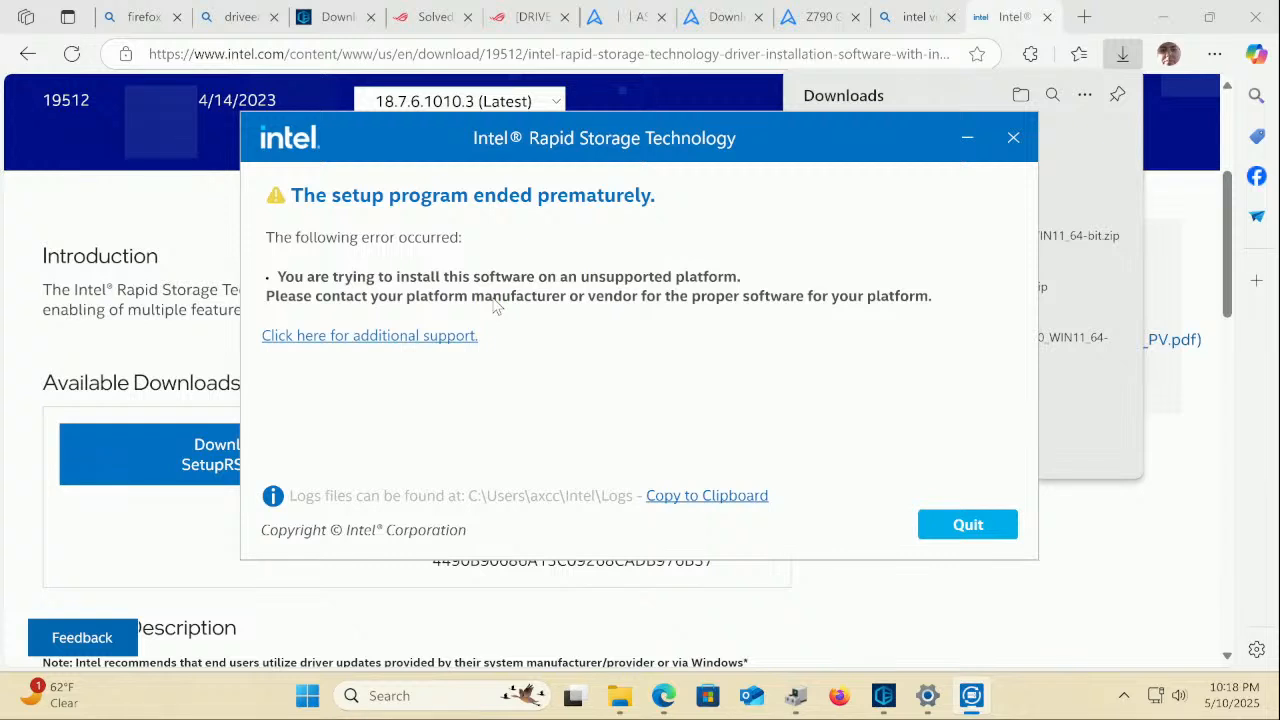
# Quit the Intel RST installer that failed on an unsupported platform, then bring up the ROG Strix Z390-E Gaming support page
pyautogui.click(1010, 528)
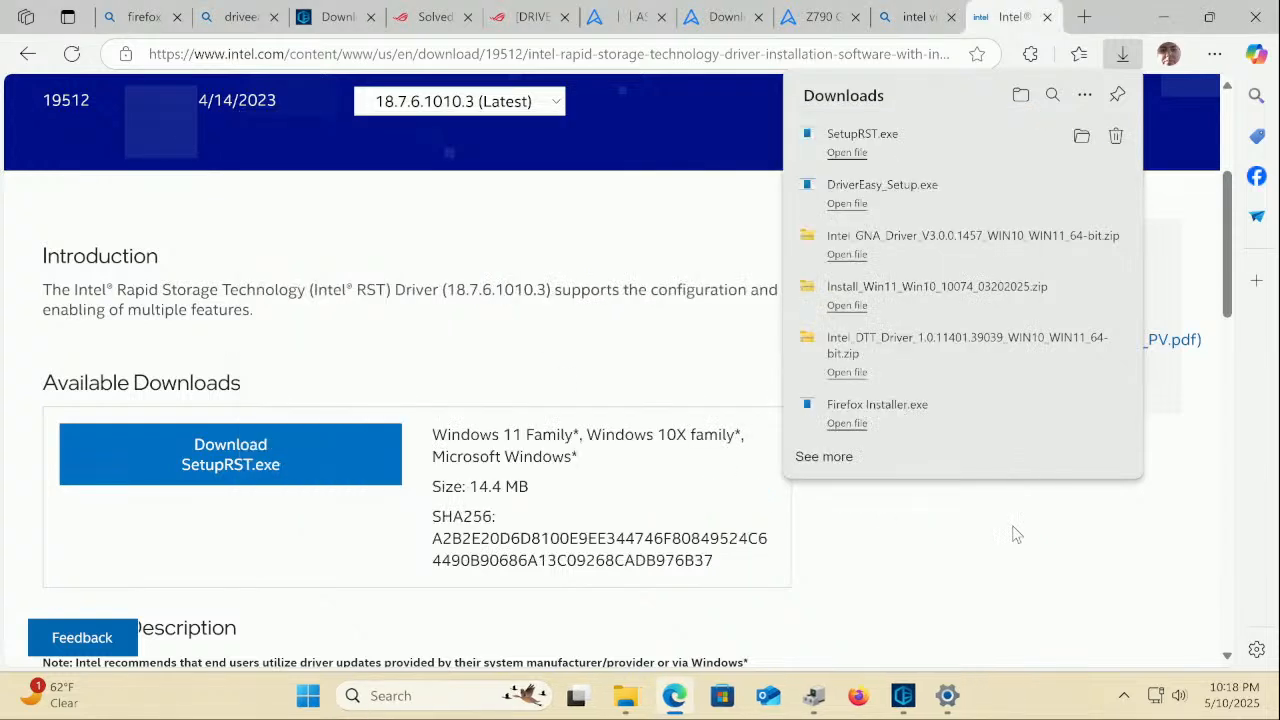
pyautogui.click(912, 17)
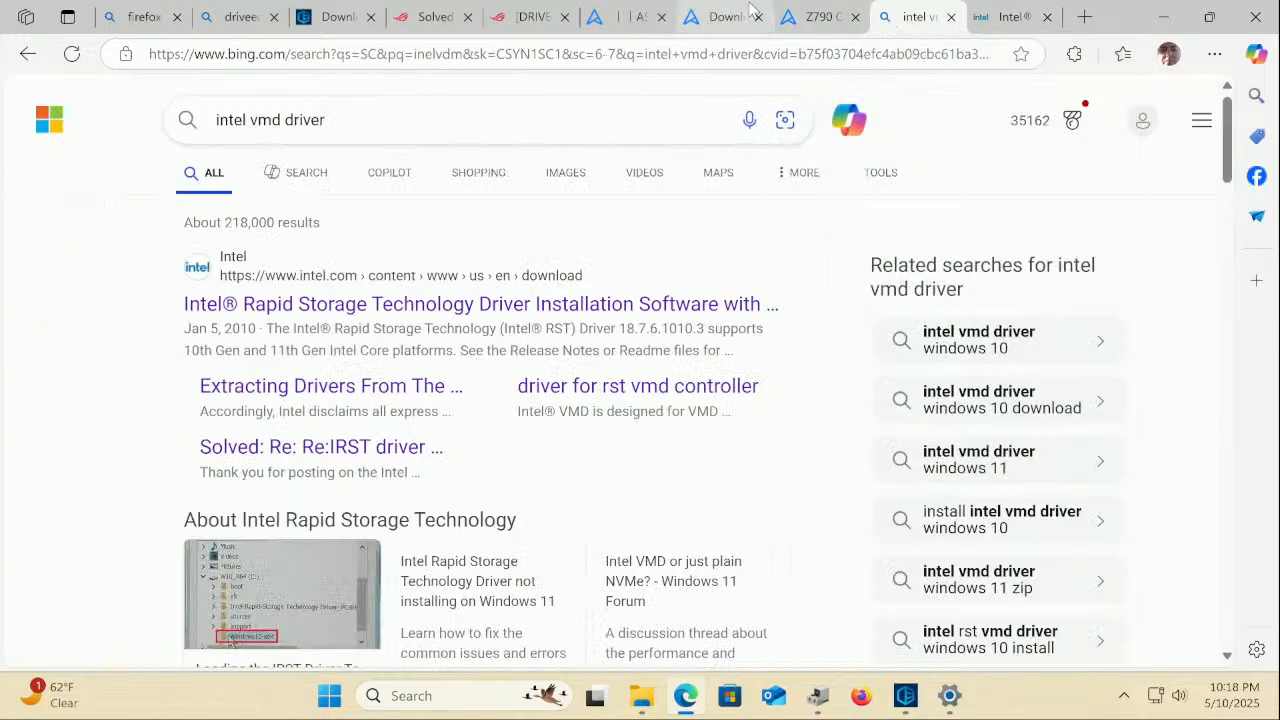
pyautogui.click(812, 15)
pyautogui.click(724, 16)
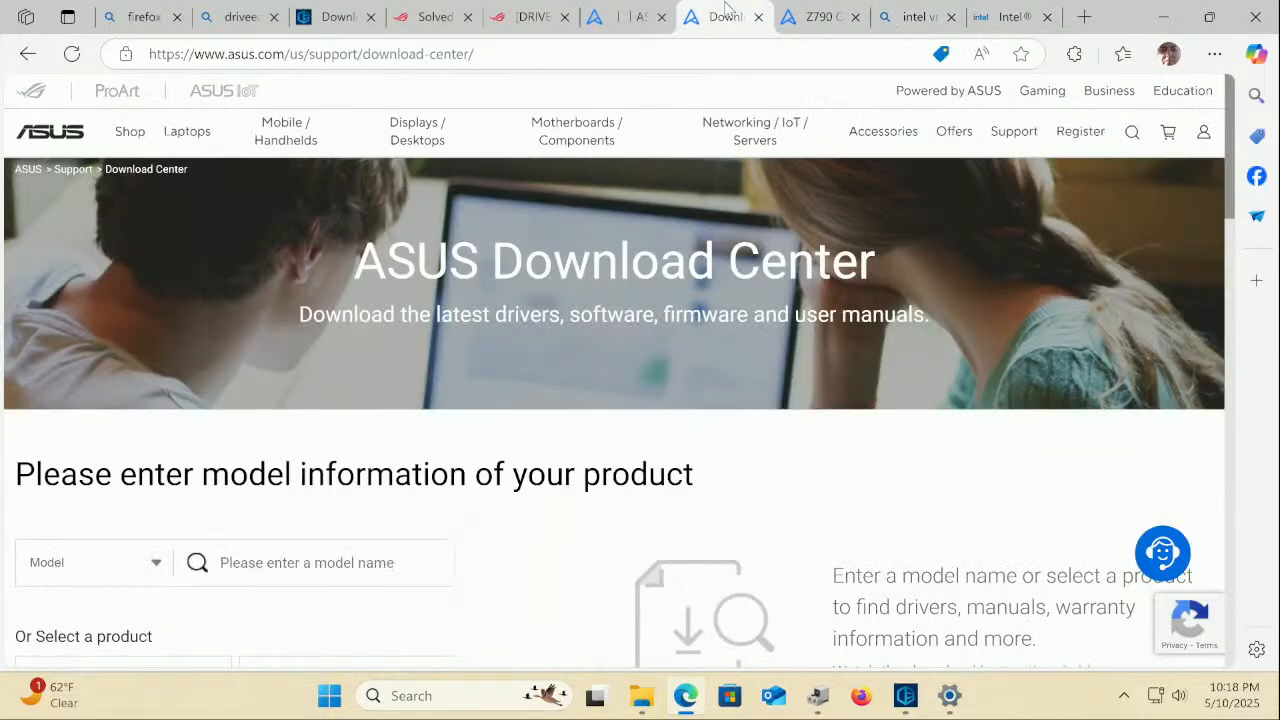
pyautogui.click(647, 16)
pyautogui.moveTo(760, 131)
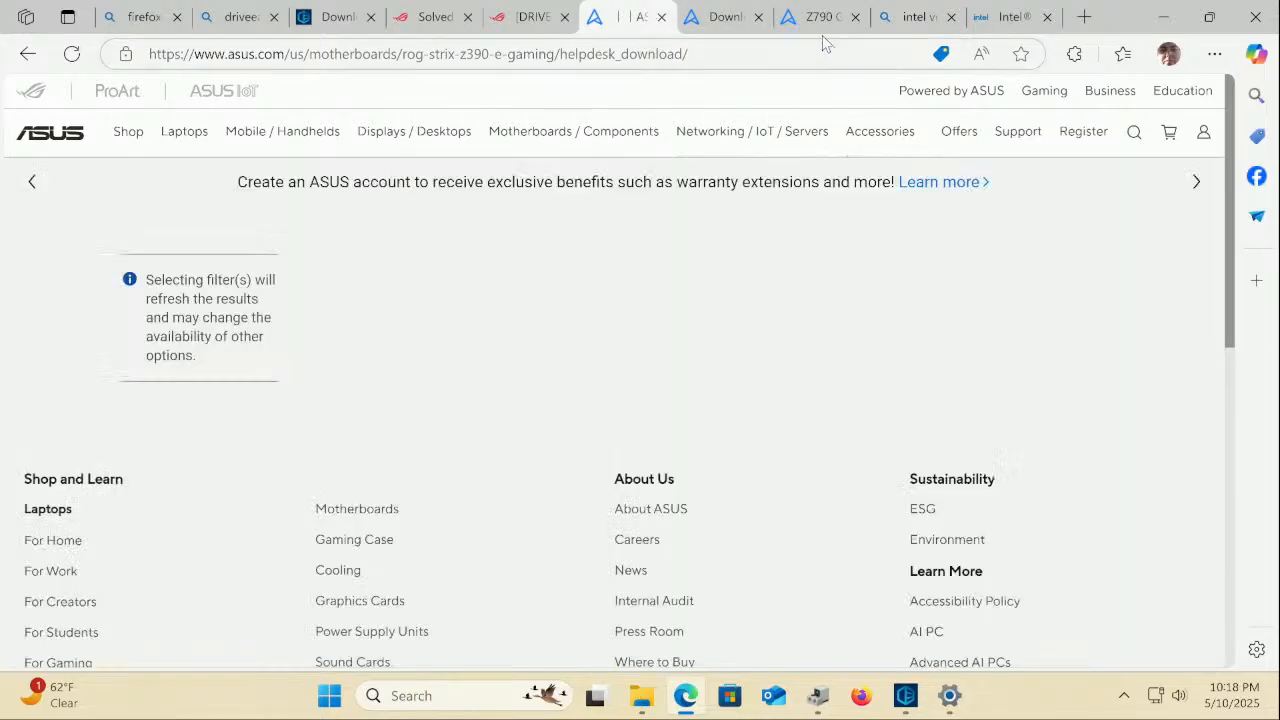
# Look over the Z790 Gaming WiFi7 Chipset, Audio, LAN and Wireless driver entries
pyautogui.click(818, 18)
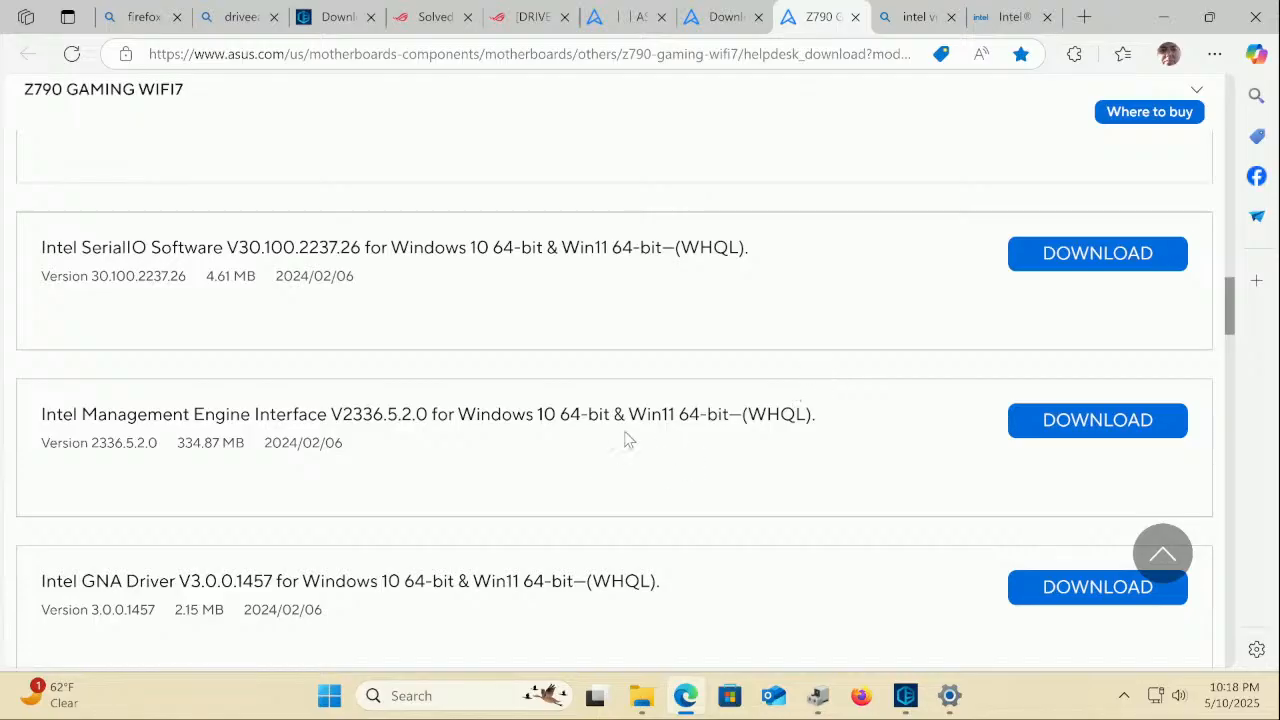
pyautogui.scroll(-5, 627, 422)
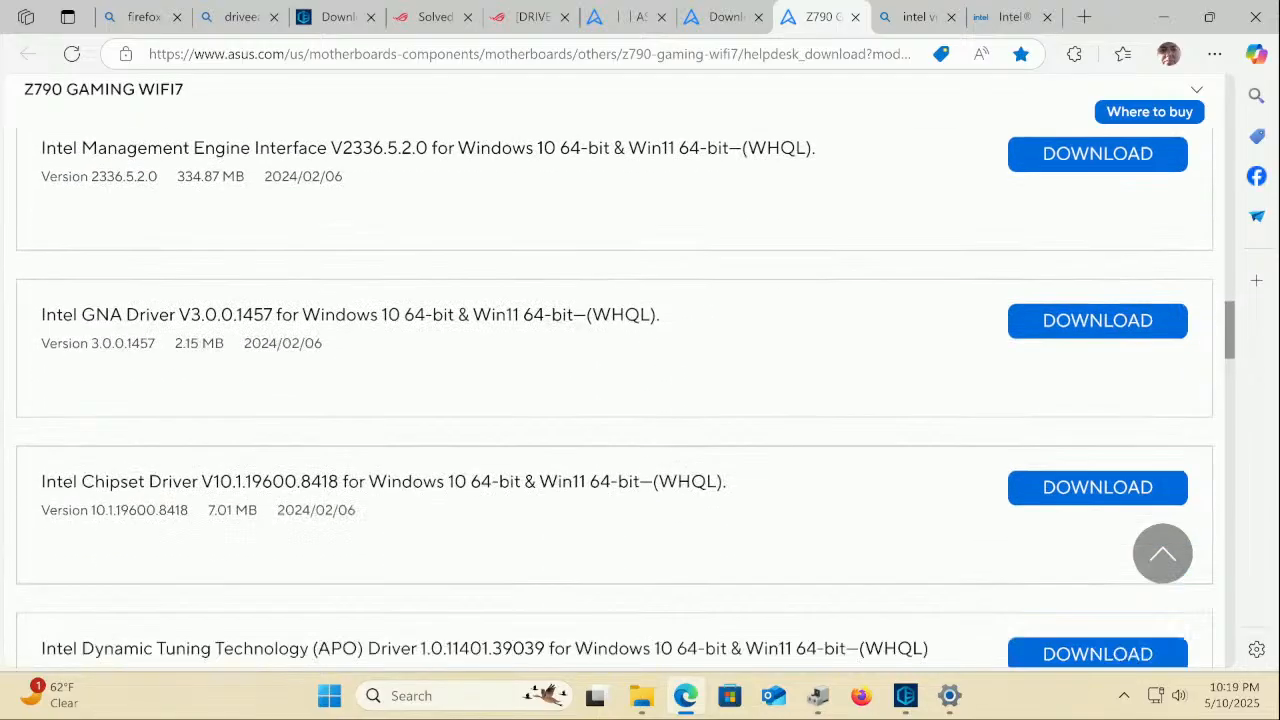
pyautogui.scroll(-2, 627, 422)
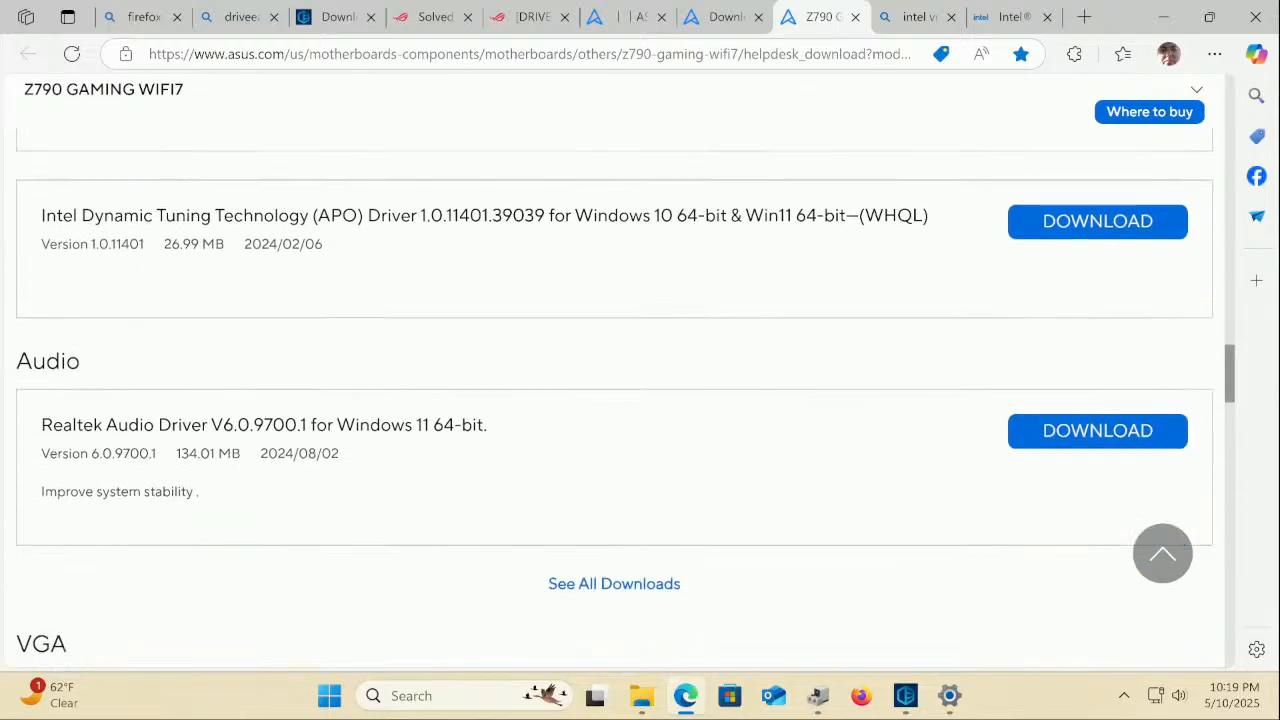
pyautogui.scroll(8, 628, 425)
pyautogui.scroll(8, 628, 425)
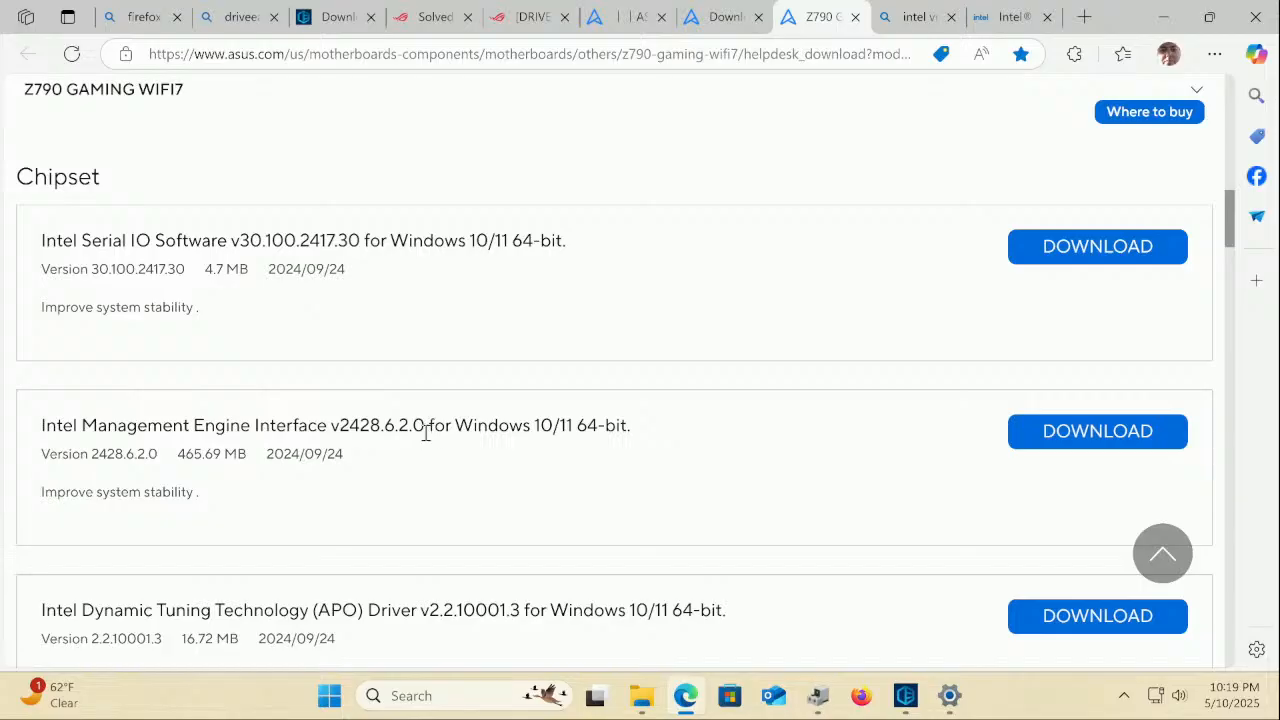
pyautogui.scroll(5, 426, 434)
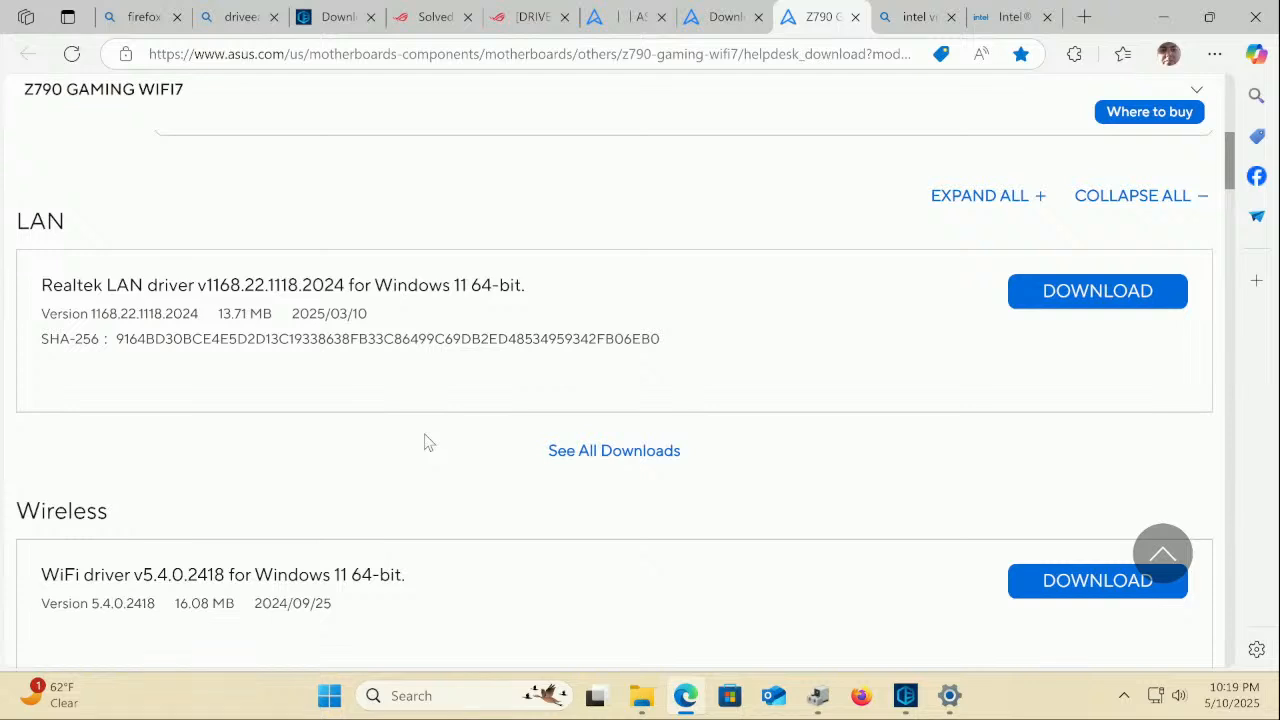
pyautogui.rightClick(820, 692)
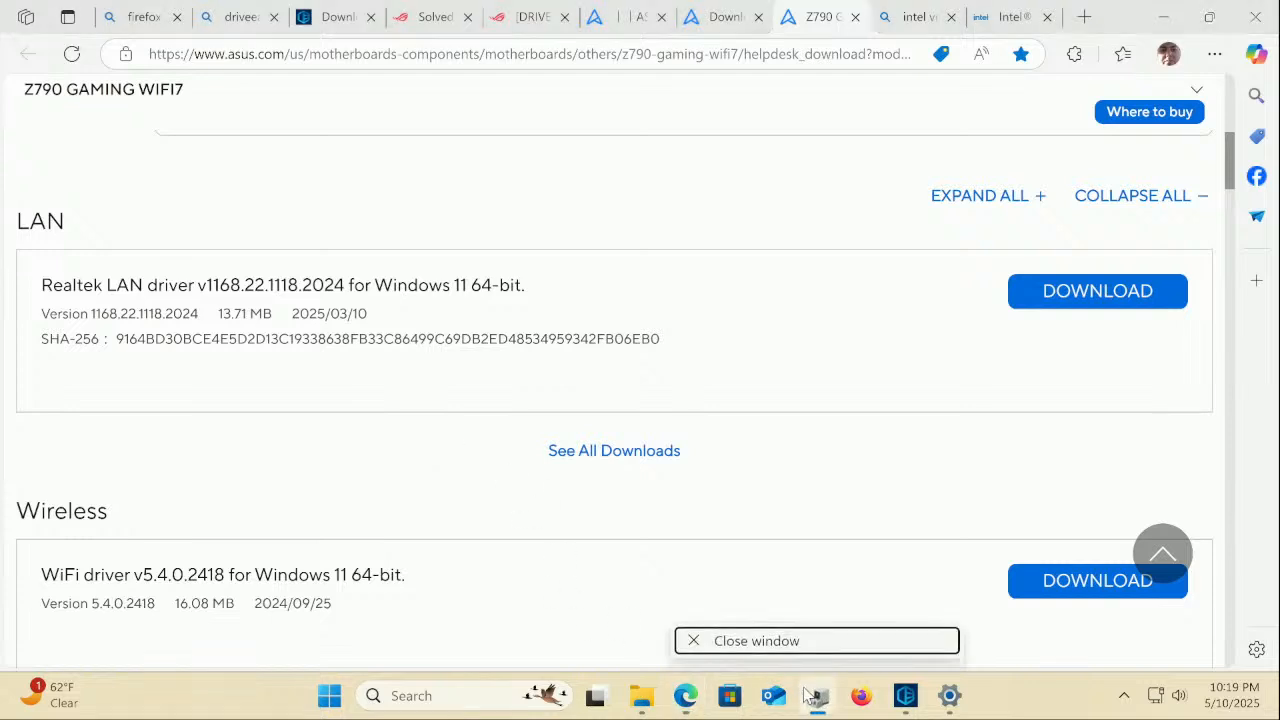
# Start a driver update for the RAID Controller, choosing to browse this computer for drivers
pyautogui.click(816, 693)
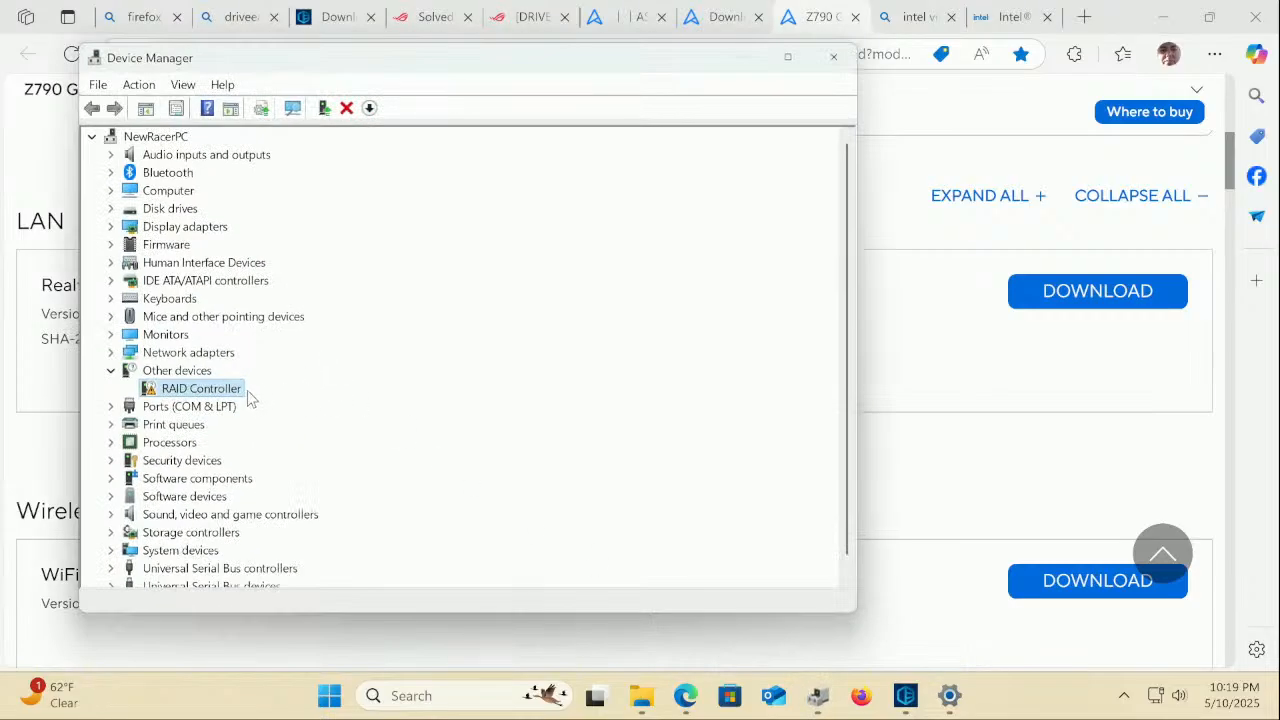
pyautogui.rightClick(240, 392)
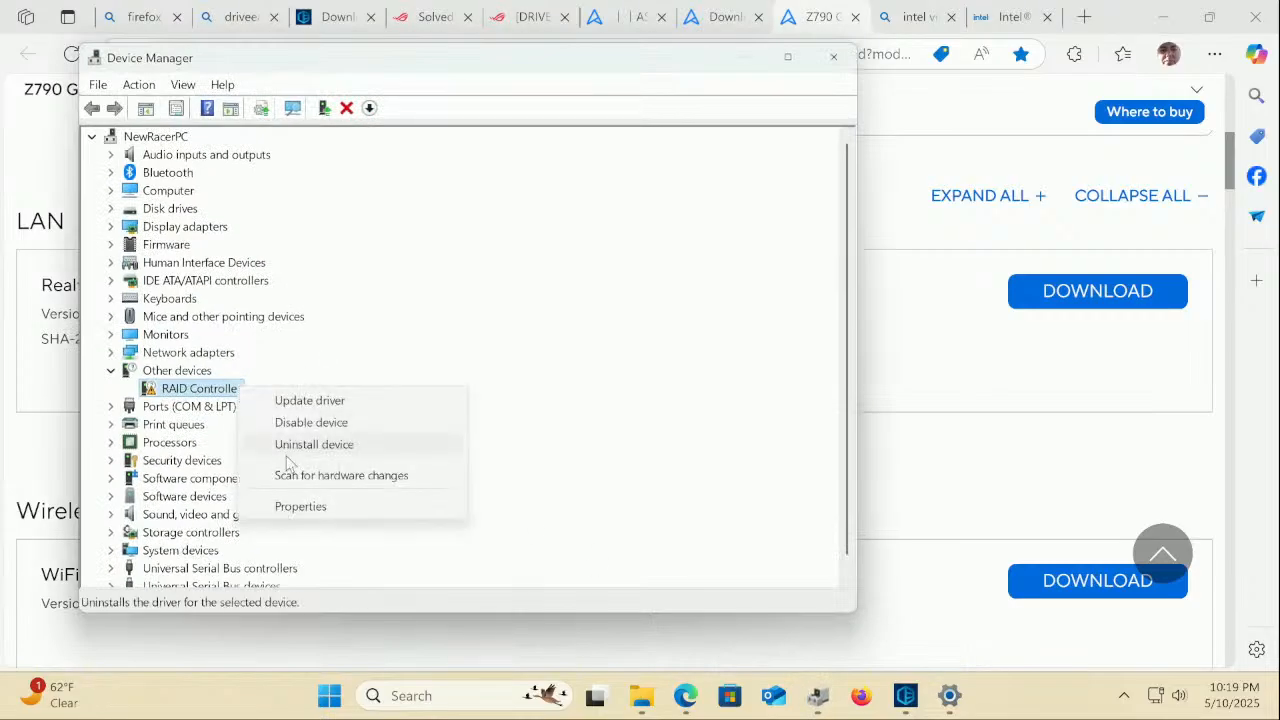
pyautogui.click(320, 510)
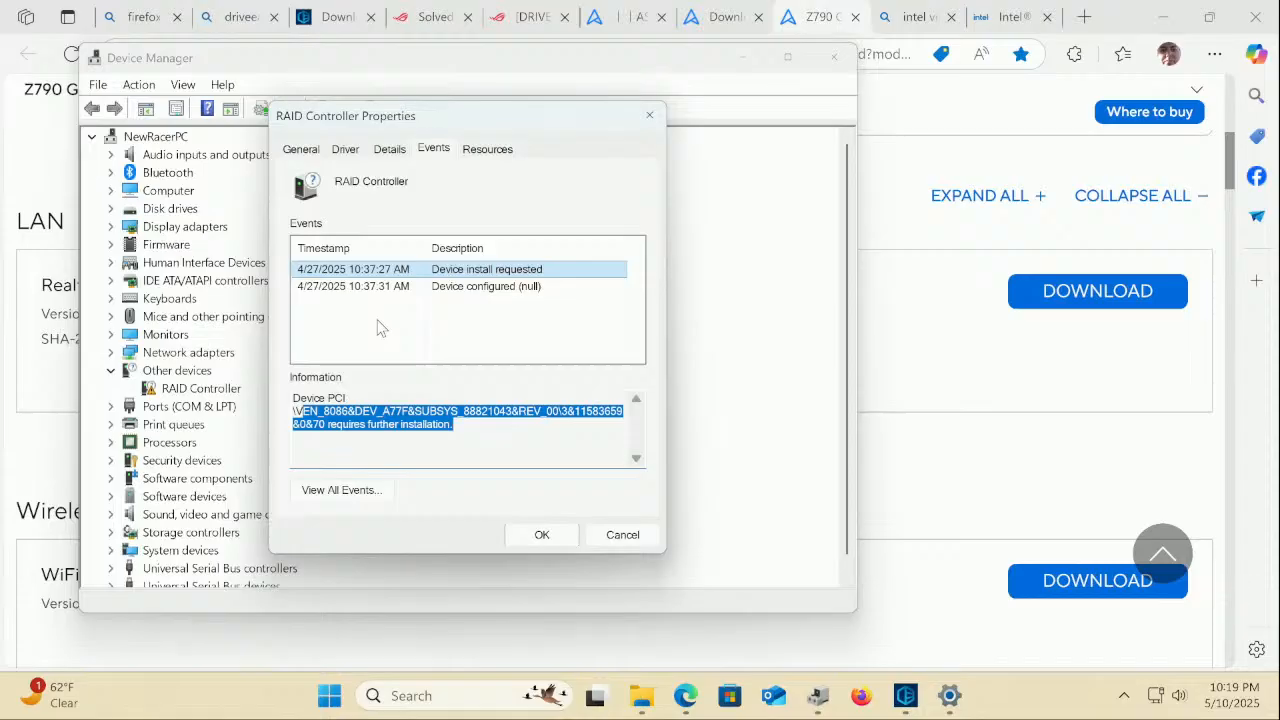
pyautogui.click(342, 156)
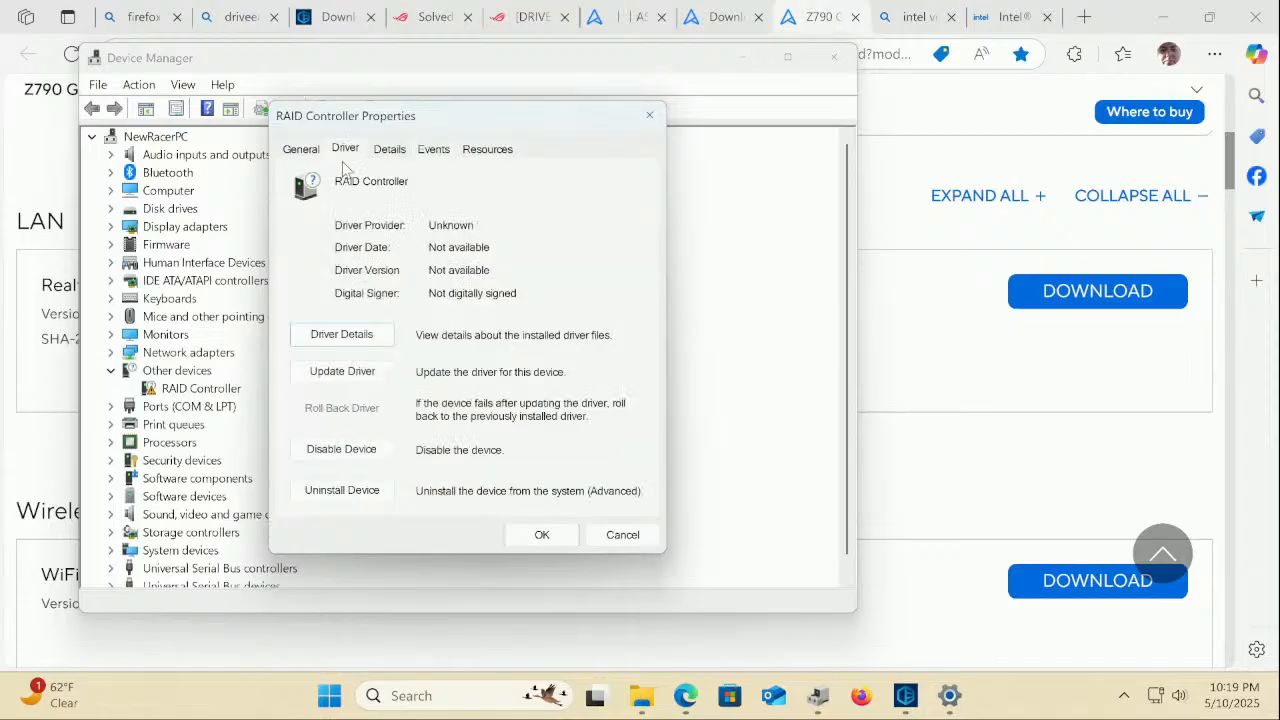
pyautogui.click(344, 372)
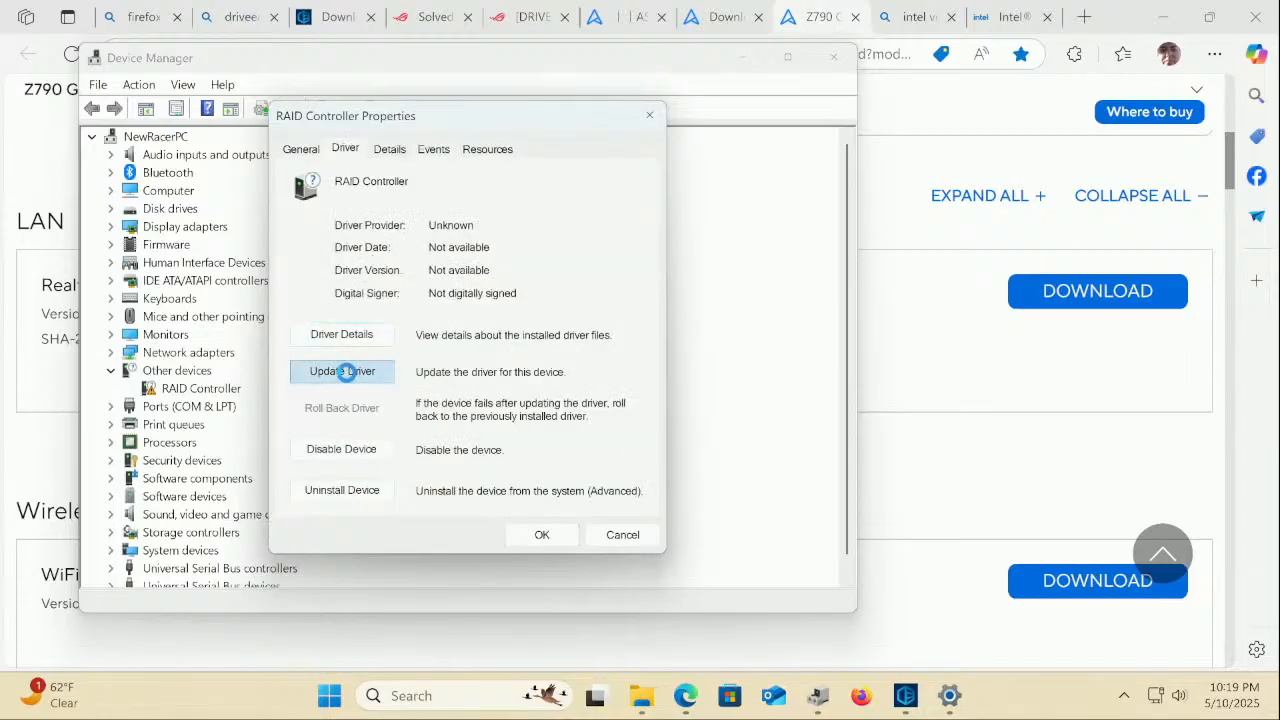
pyautogui.click(385, 370)
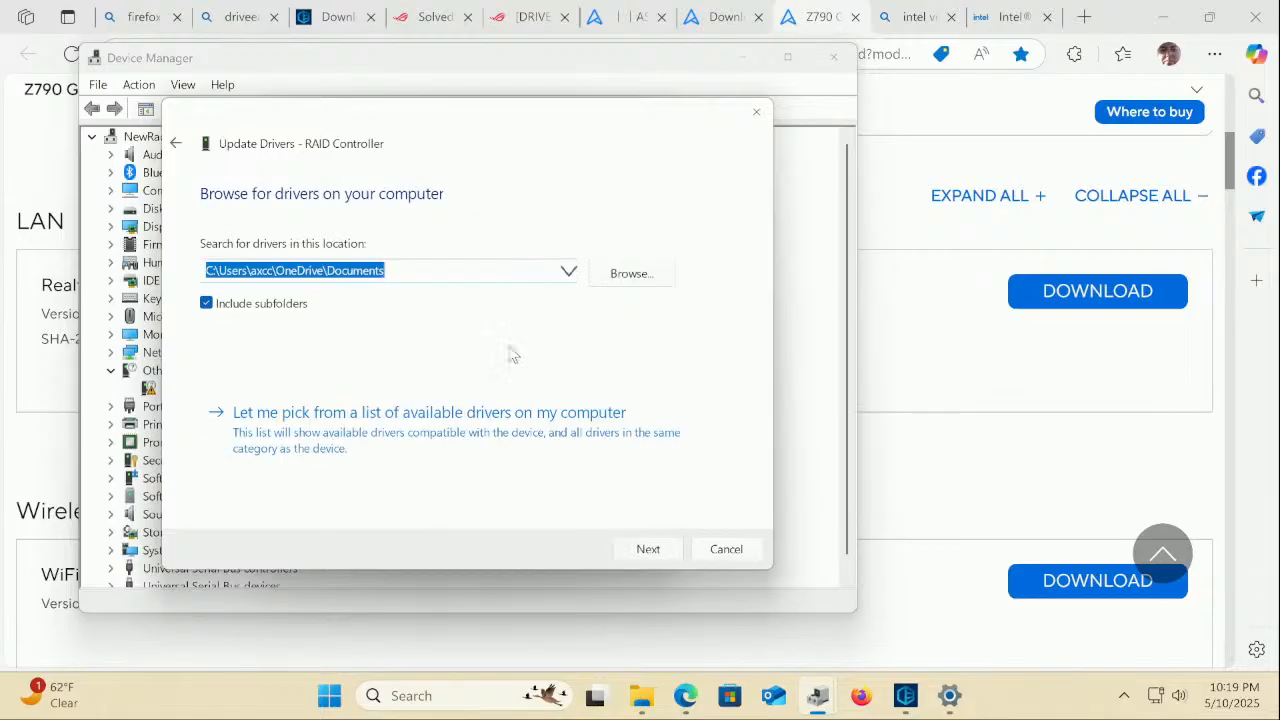
pyautogui.click(646, 272)
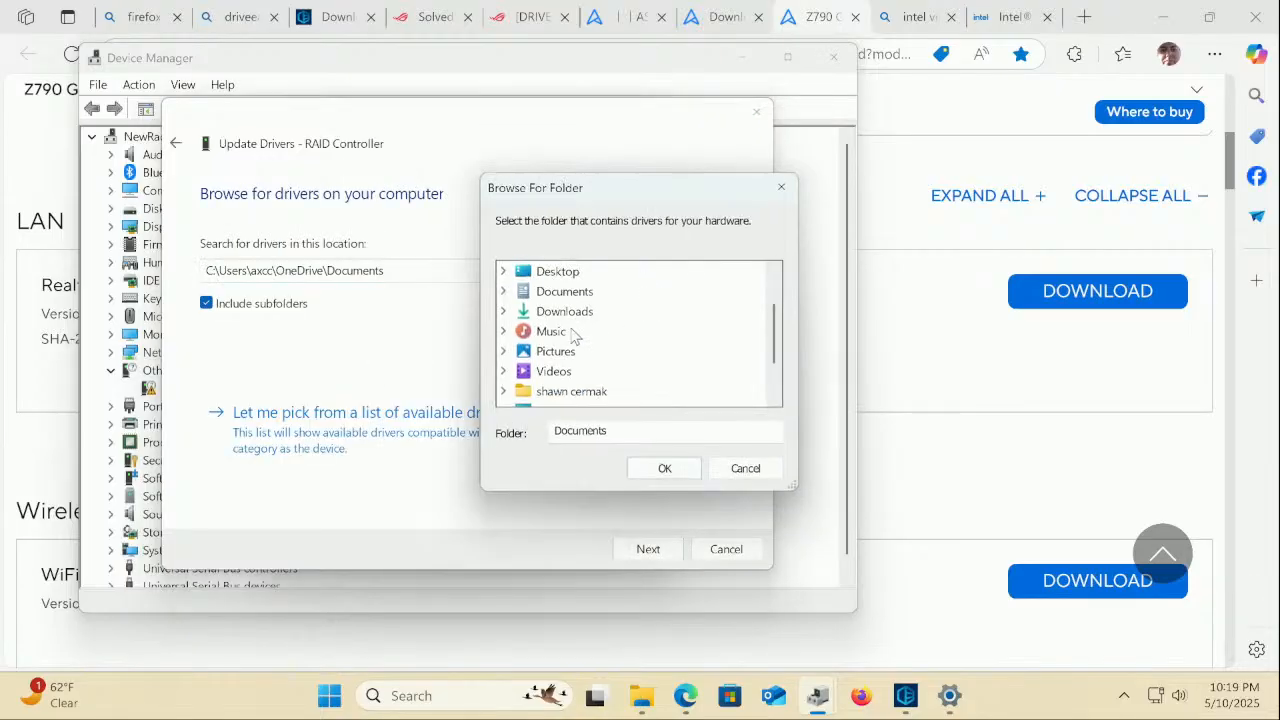
# Point the driver search at the downloaded DRV_Chipset folder in Downloads and run it
pyautogui.scroll(-1, 575, 337)
pyautogui.click(504, 332)
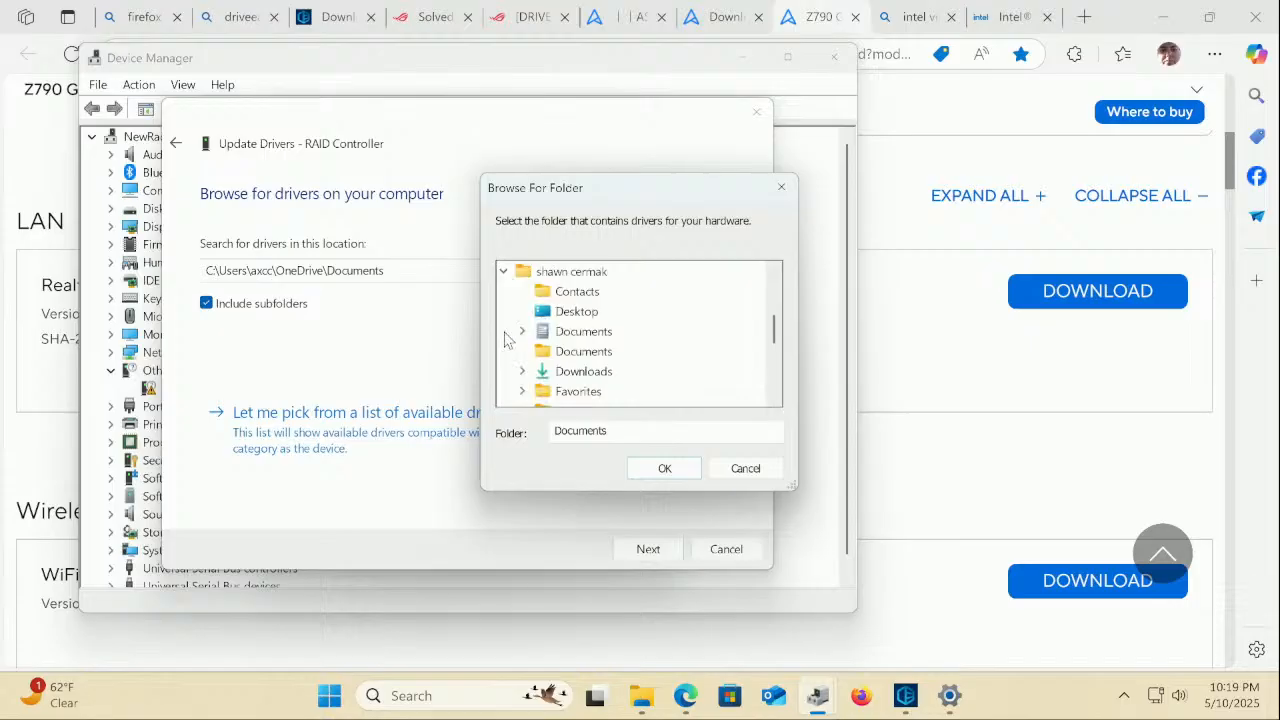
pyautogui.click(521, 372)
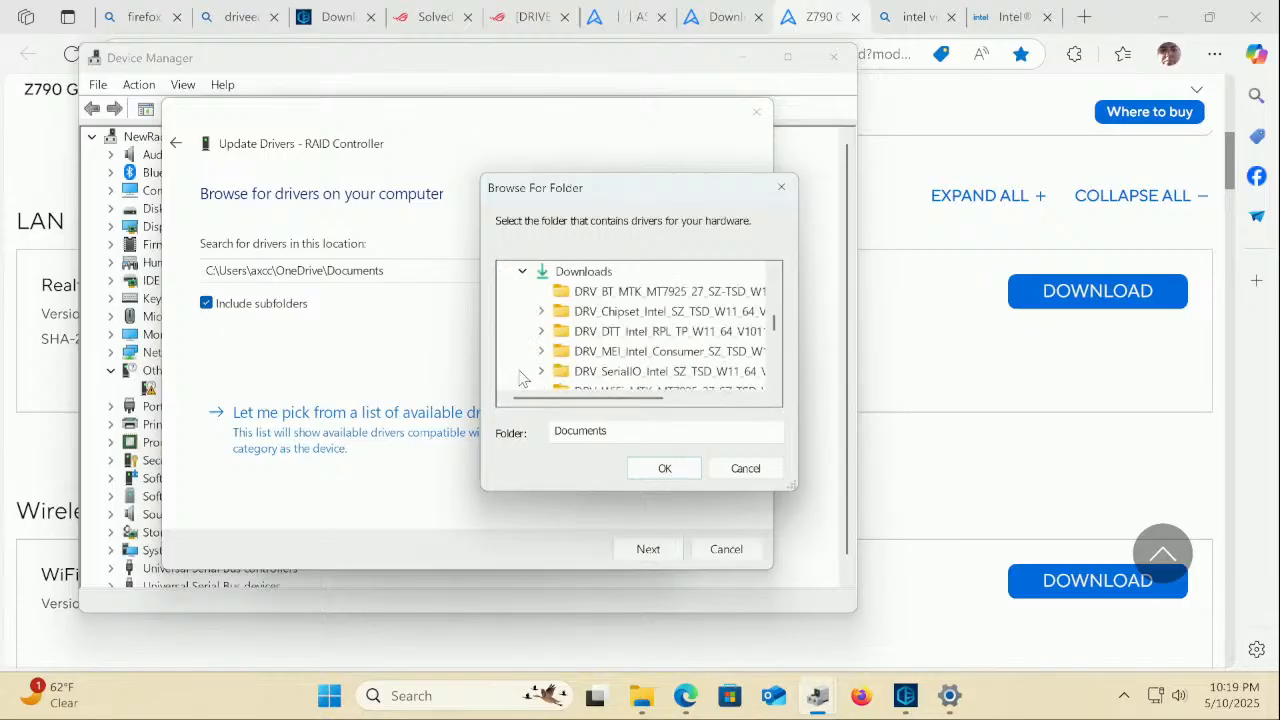
pyautogui.moveTo(606, 398); pyautogui.dragTo(568, 398)
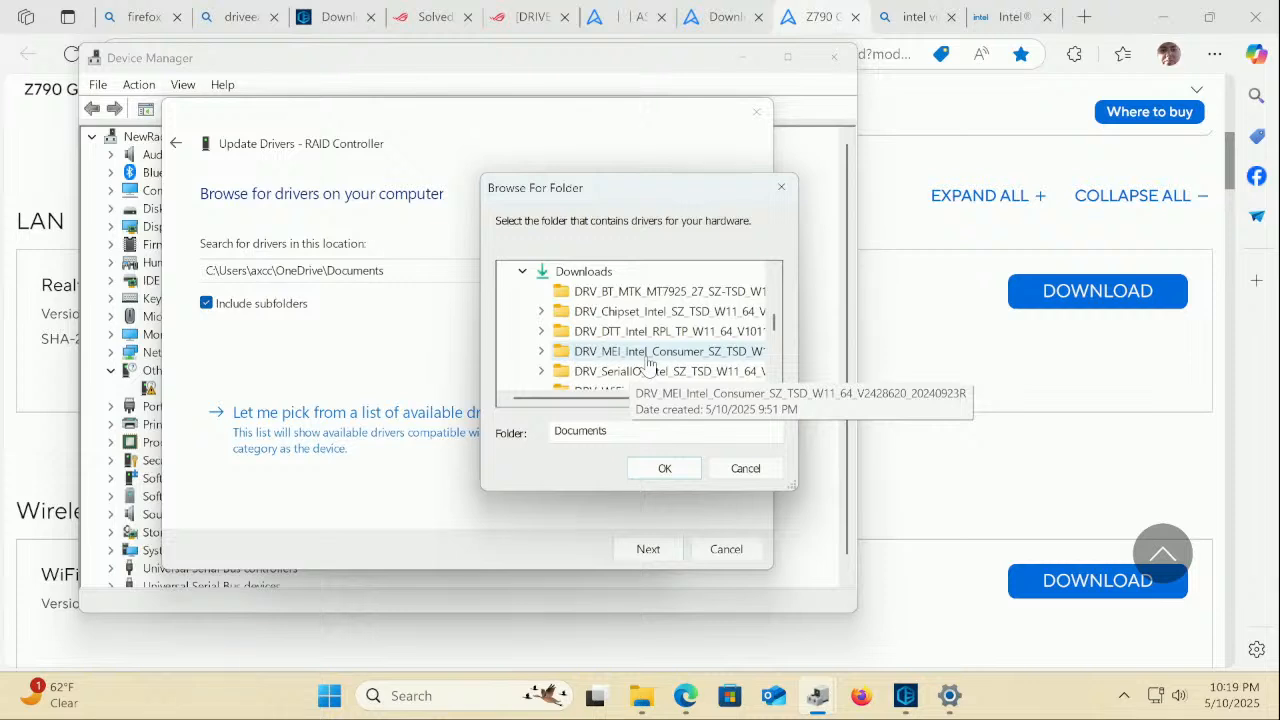
pyautogui.scroll(-1, 650, 362)
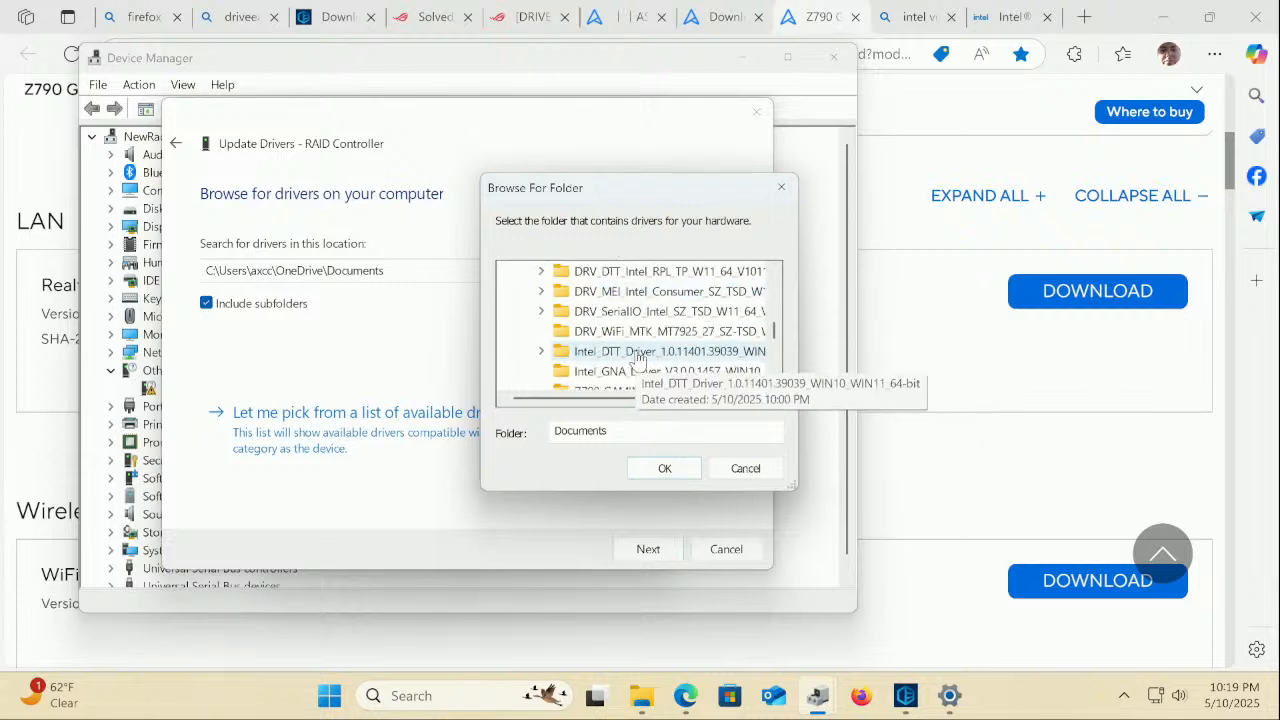
pyautogui.scroll(-1, 661, 362)
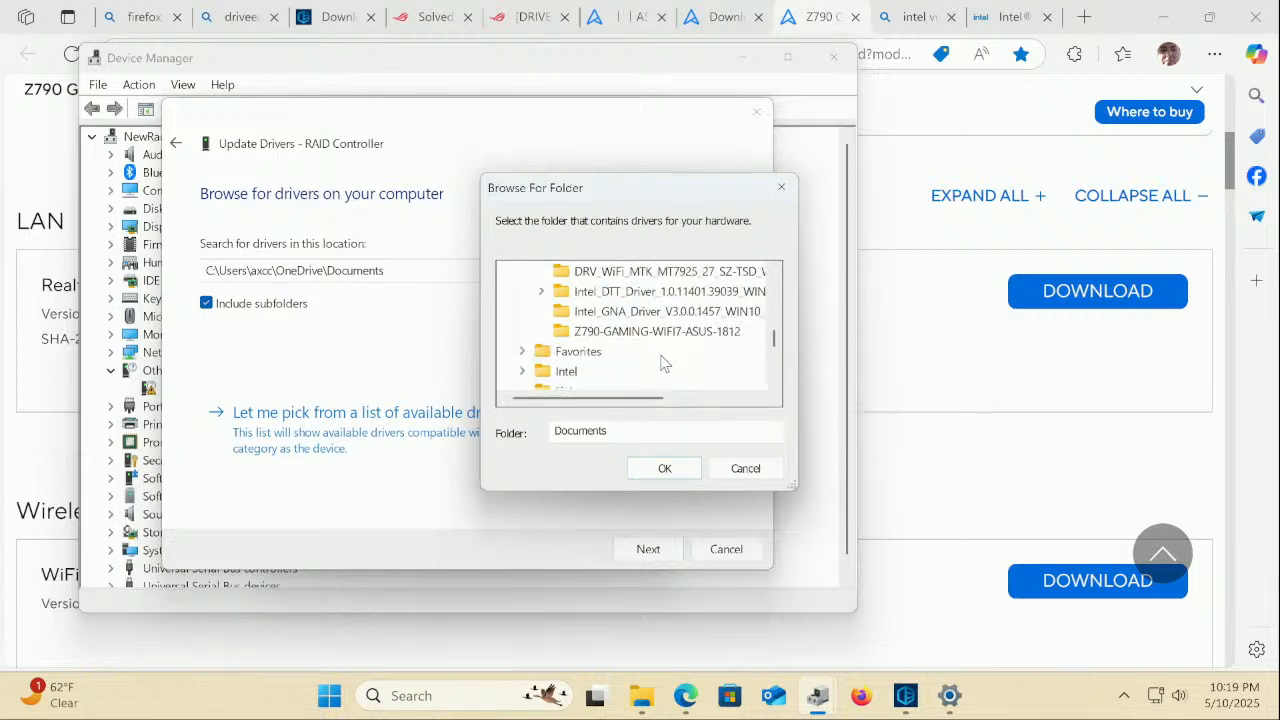
pyautogui.scroll(2, 660, 361)
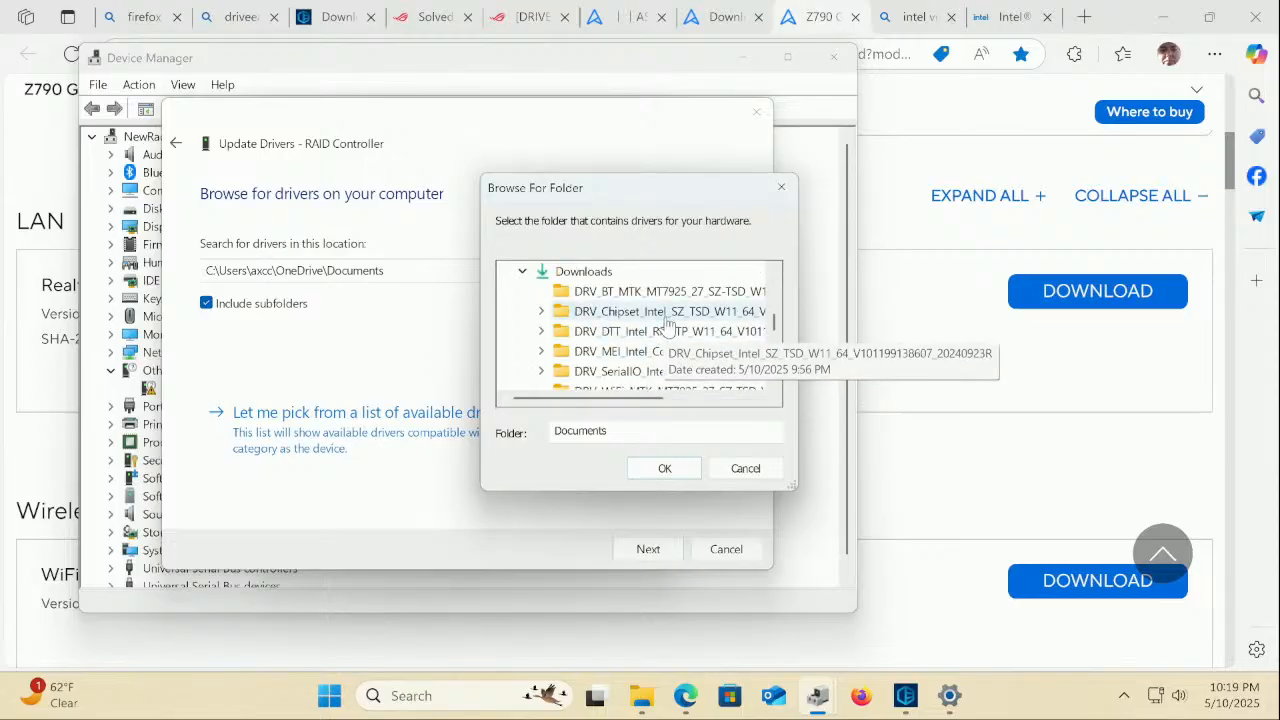
pyautogui.click(665, 316)
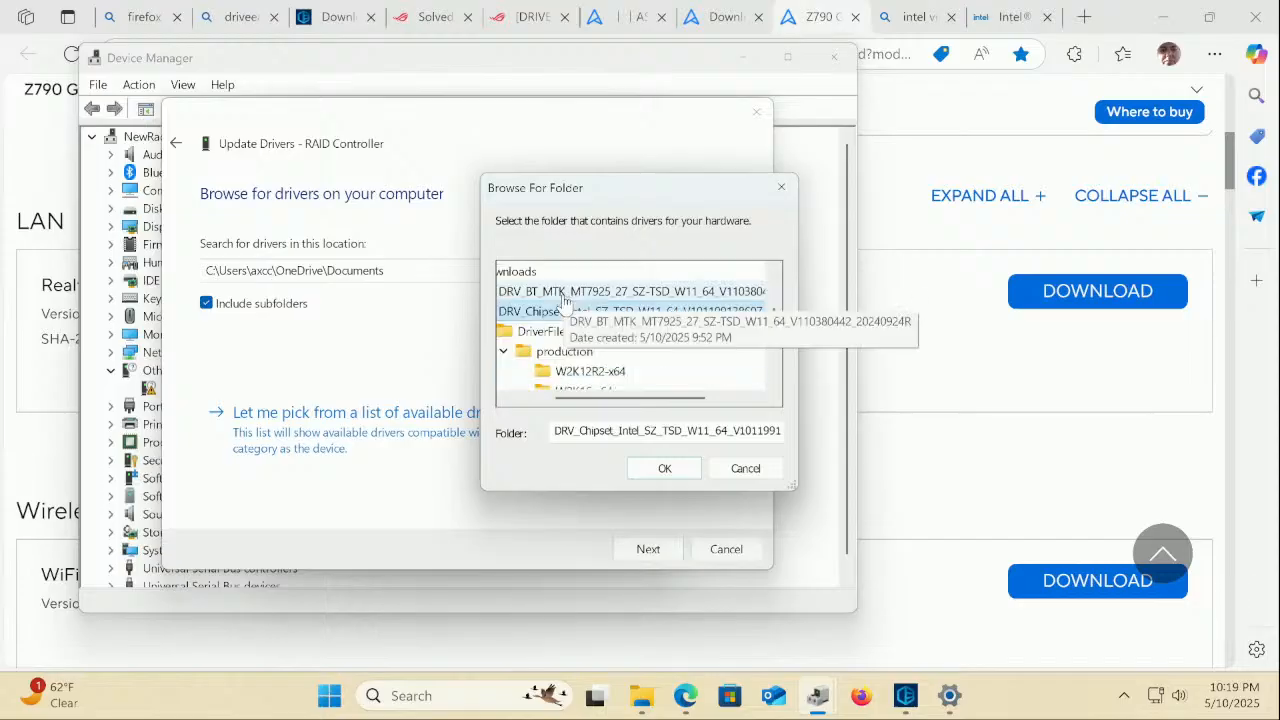
pyautogui.click(662, 470)
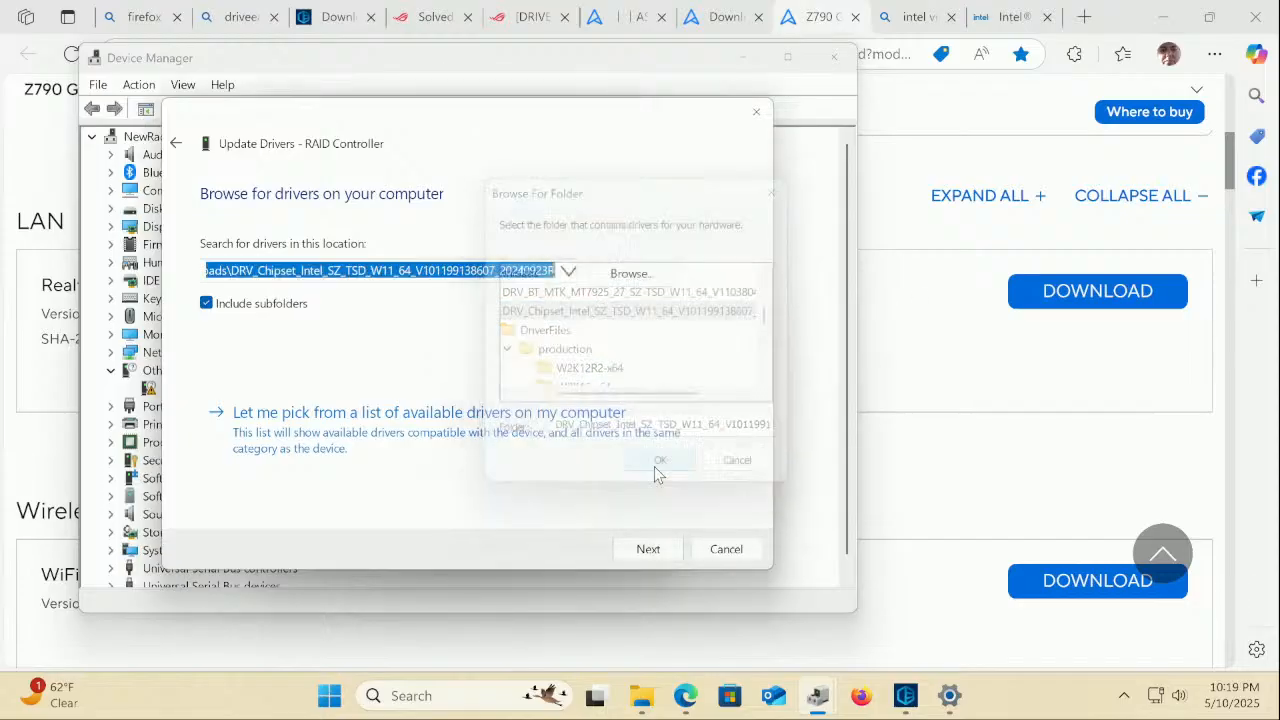
pyautogui.click(647, 550)
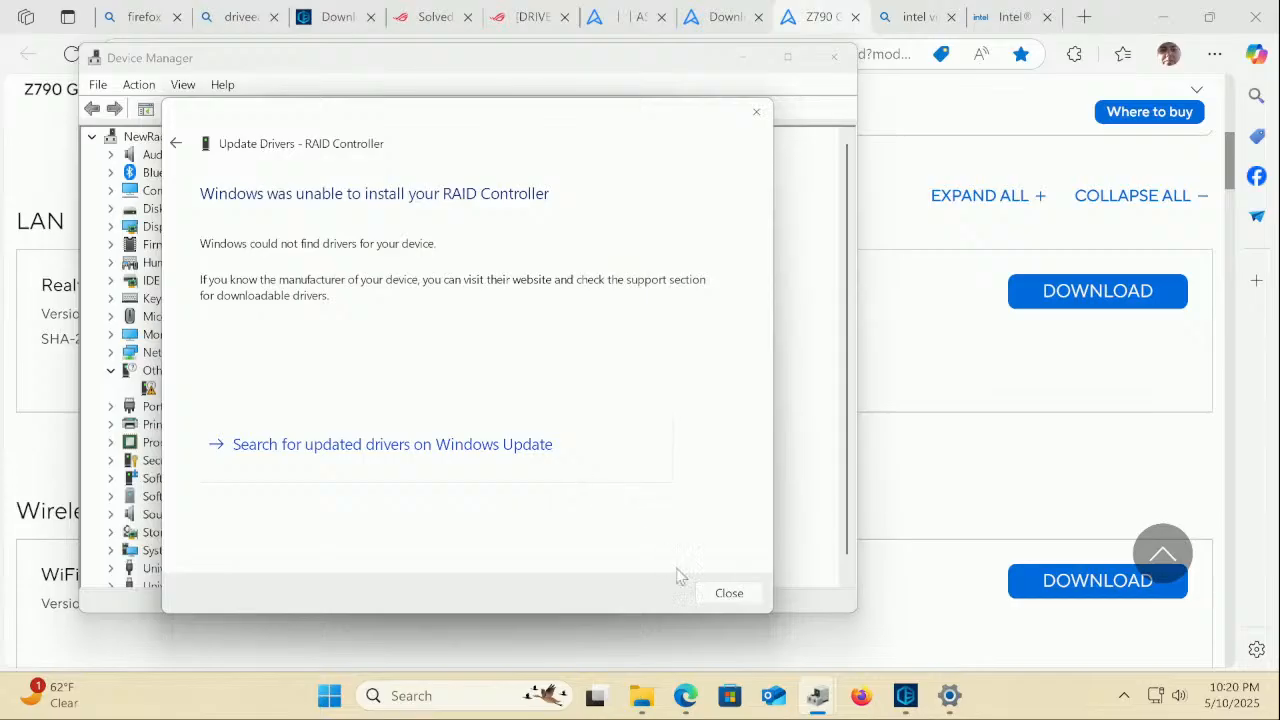
# Close the failed wizard and properties, and bring up the Intel RST VMD Controller A77F 20.1.0.1015 update
pyautogui.click(740, 594)
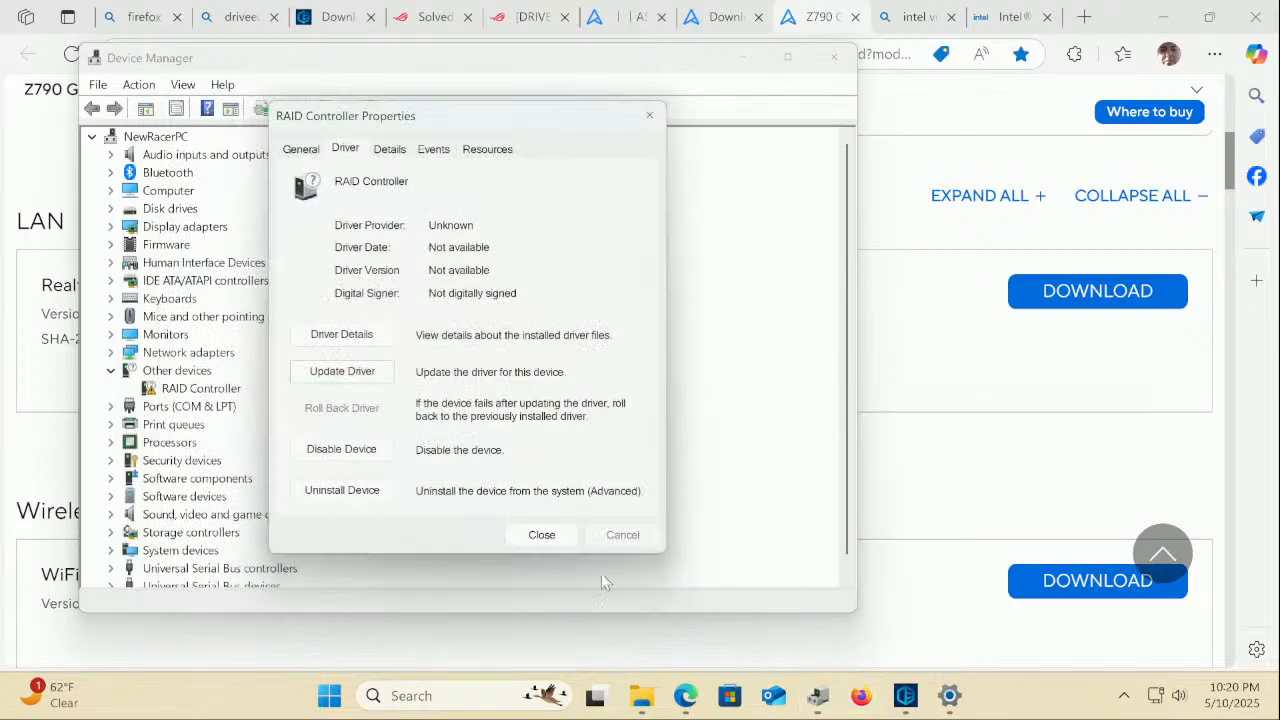
pyautogui.click(542, 538)
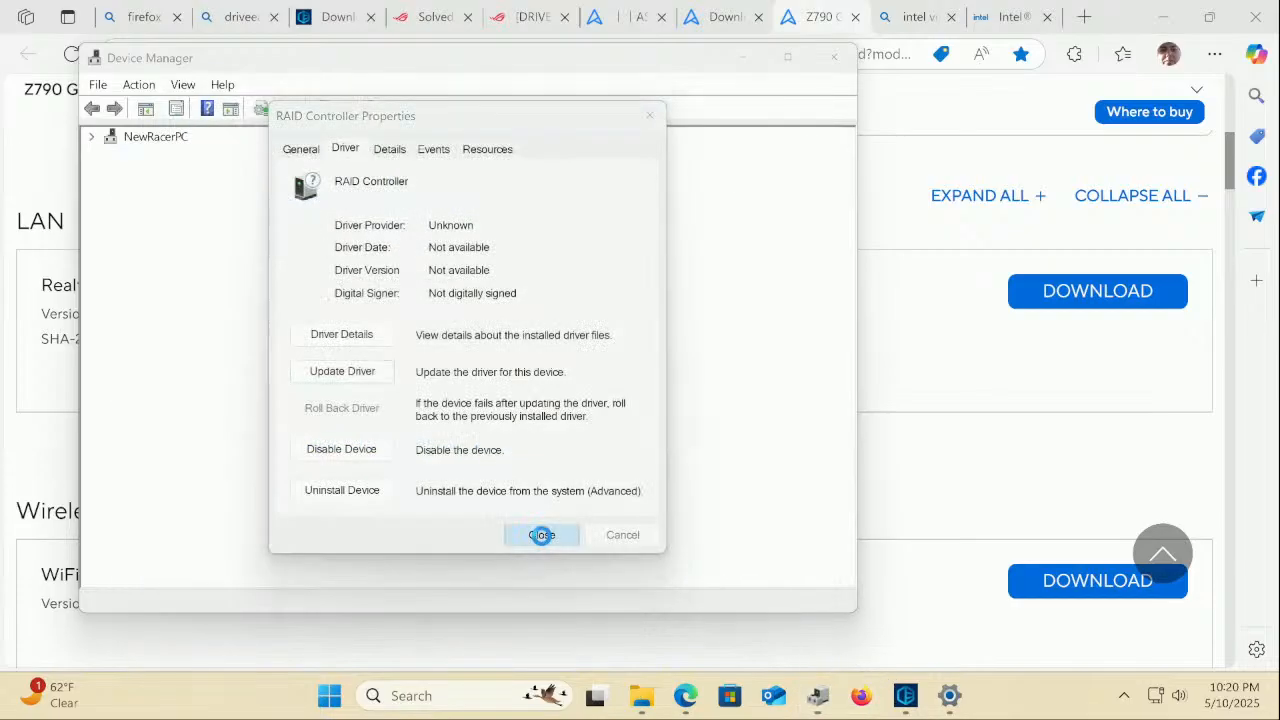
pyautogui.click(908, 696)
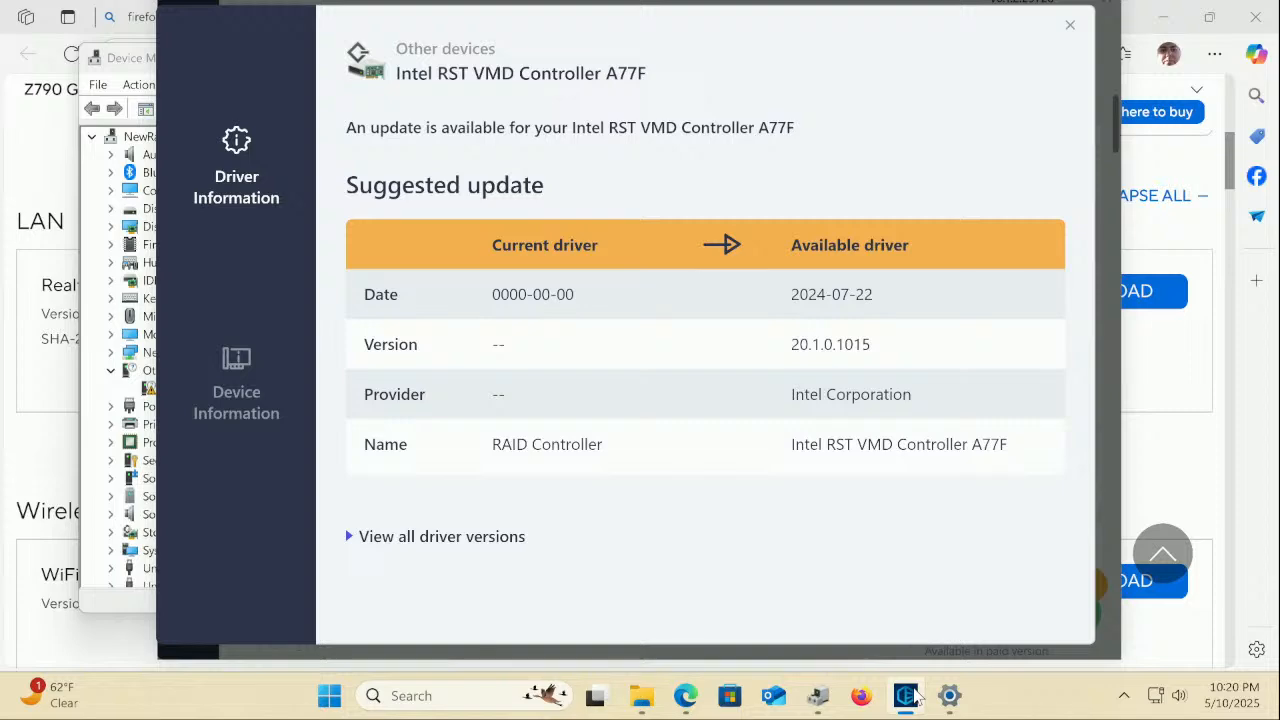
# Check the Intel RST download page's Version list without changing the selection
pyautogui.click(34, 172)
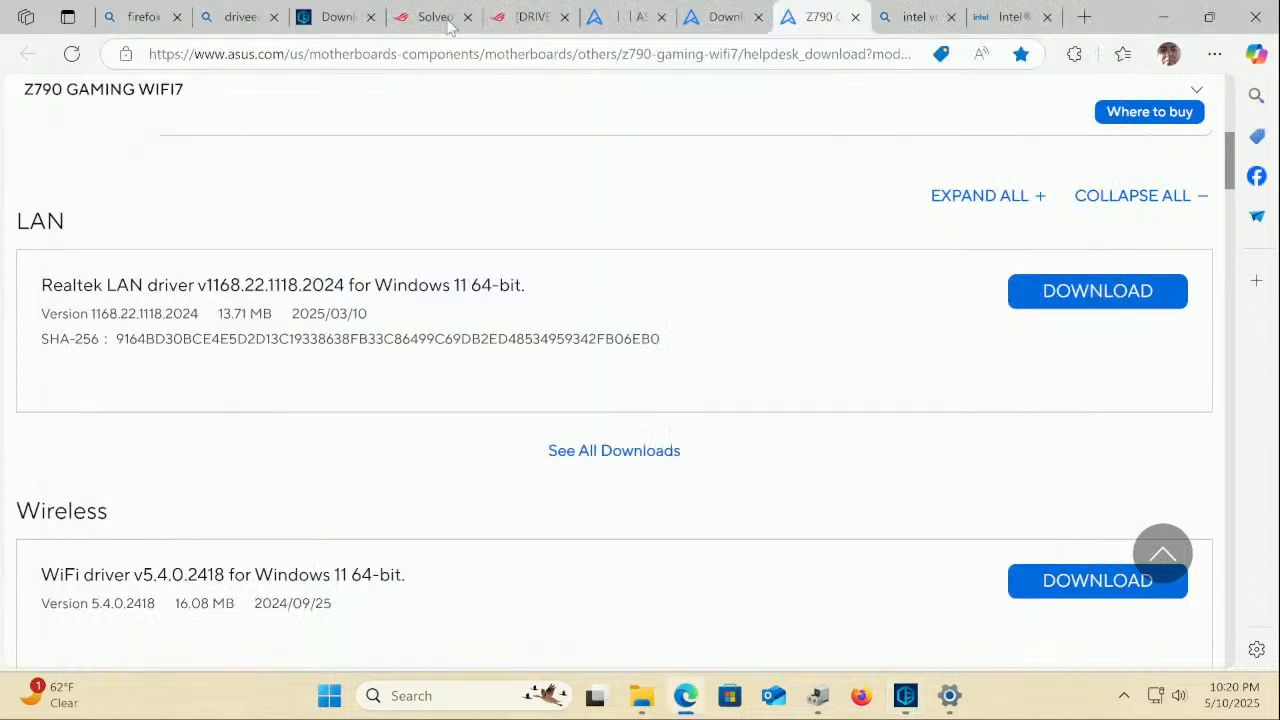
pyautogui.click(1000, 18)
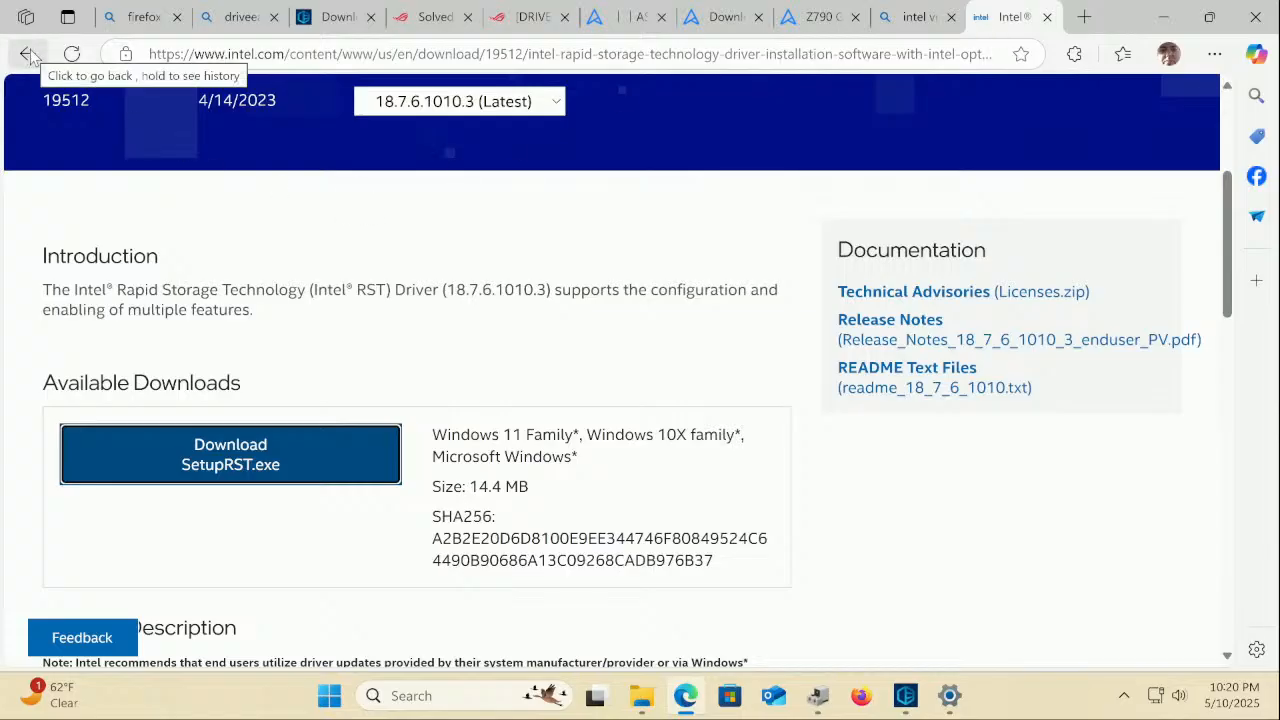
pyautogui.scroll(2, 46, 386)
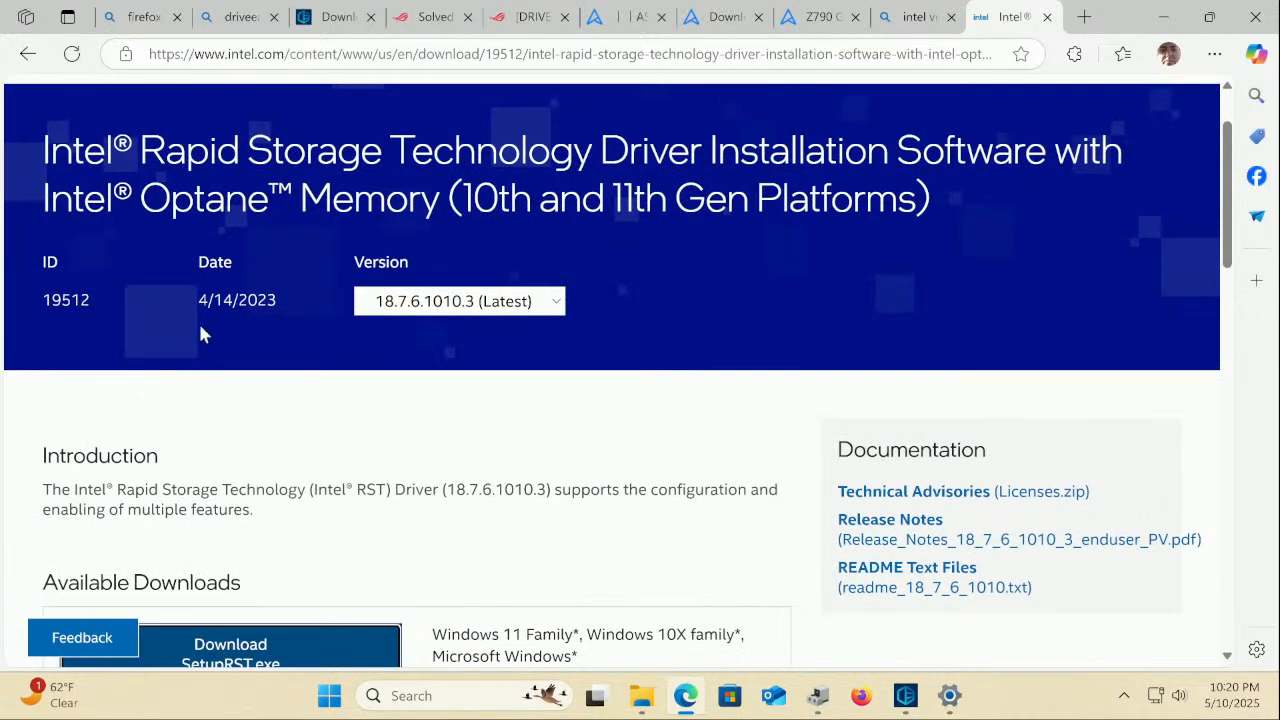
pyautogui.click(481, 303)
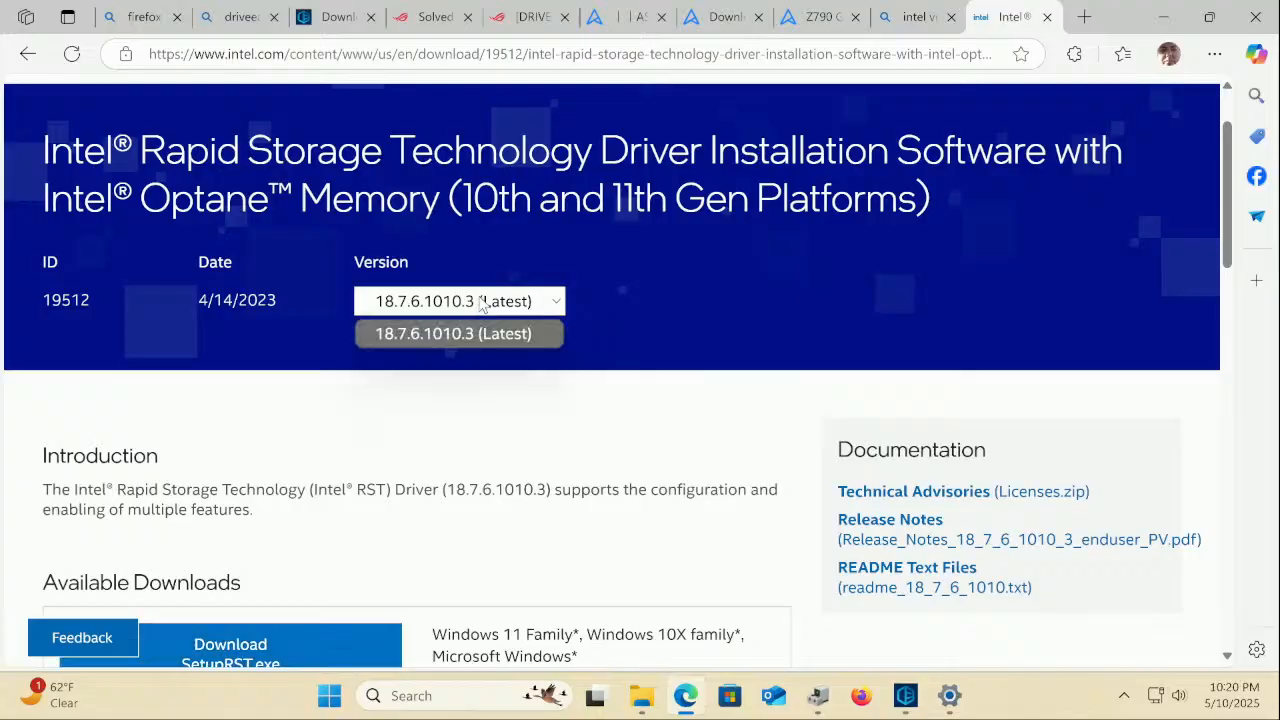
pyautogui.click(481, 303)
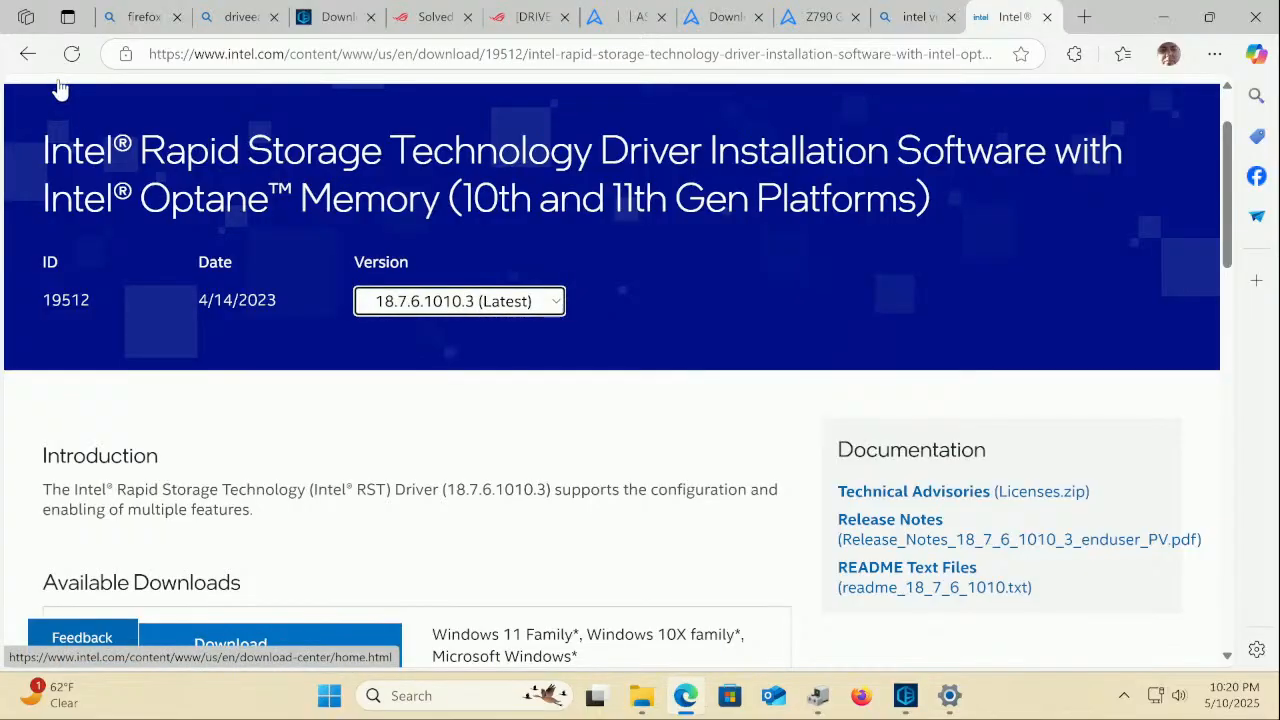
# Change the Bing search to 'intel rst vmd driver' and scroll through the results
pyautogui.click(28, 56)
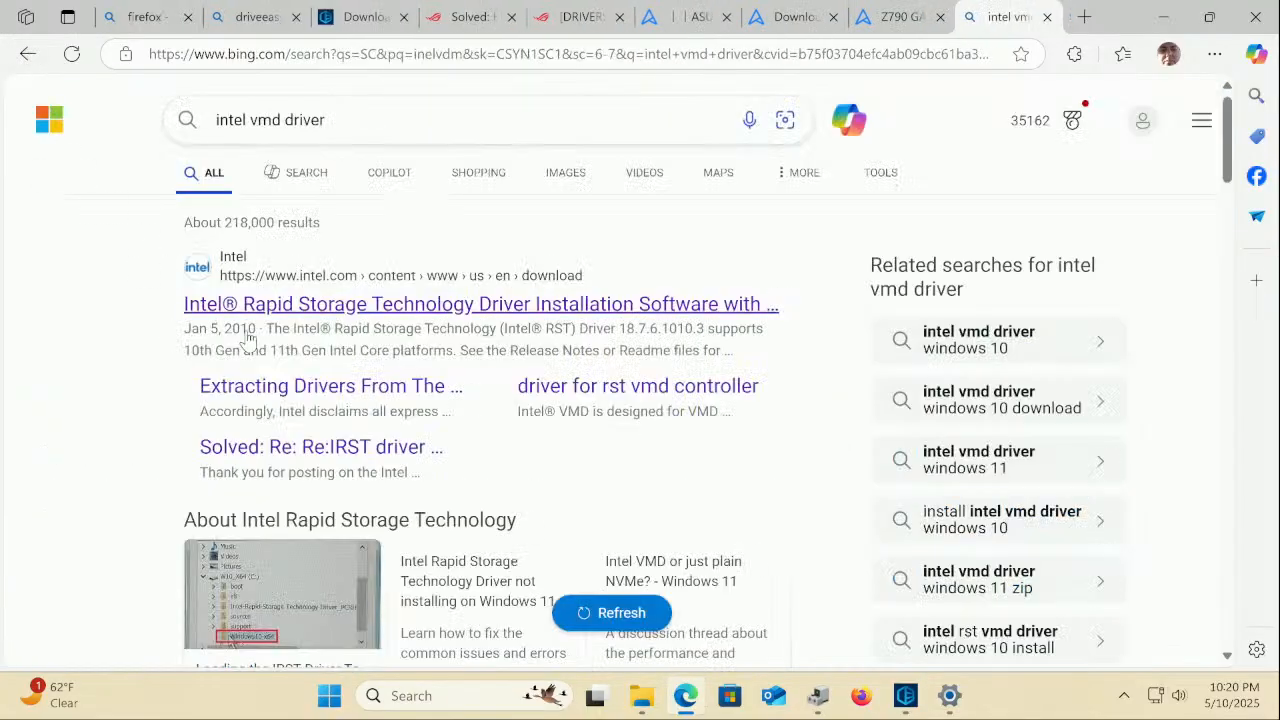
pyautogui.click(283, 120)
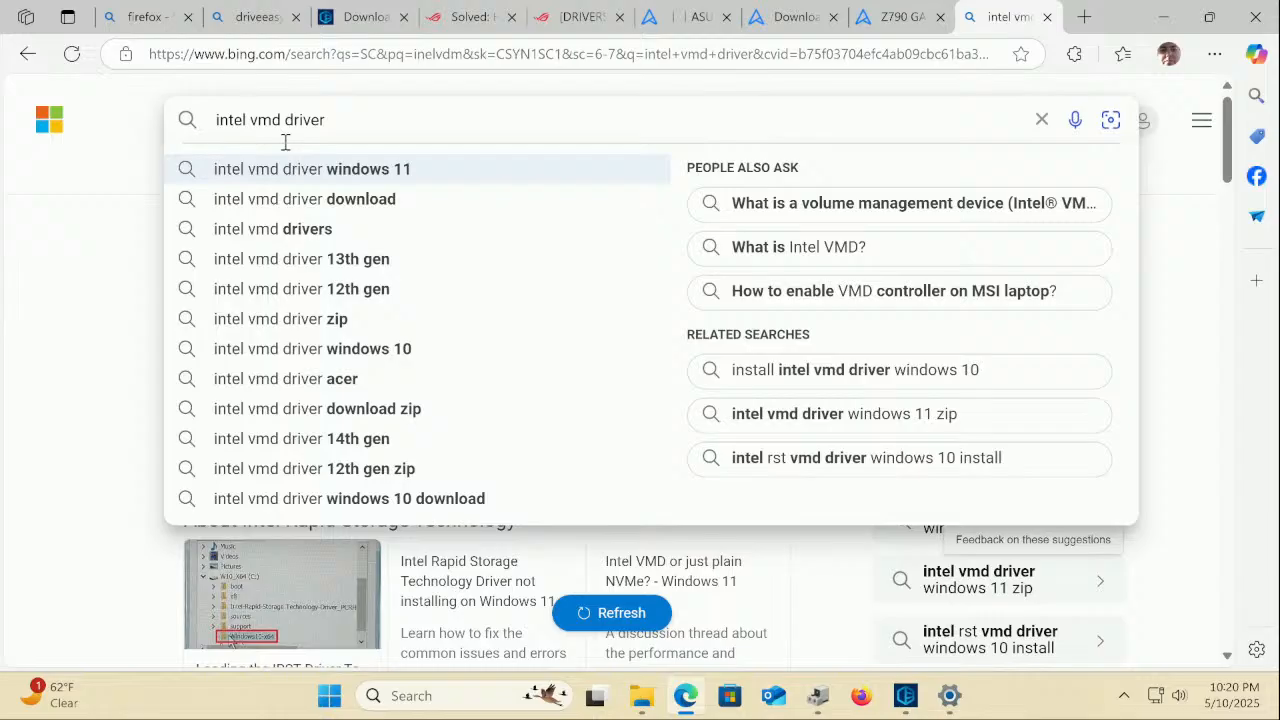
pyautogui.write('rst')
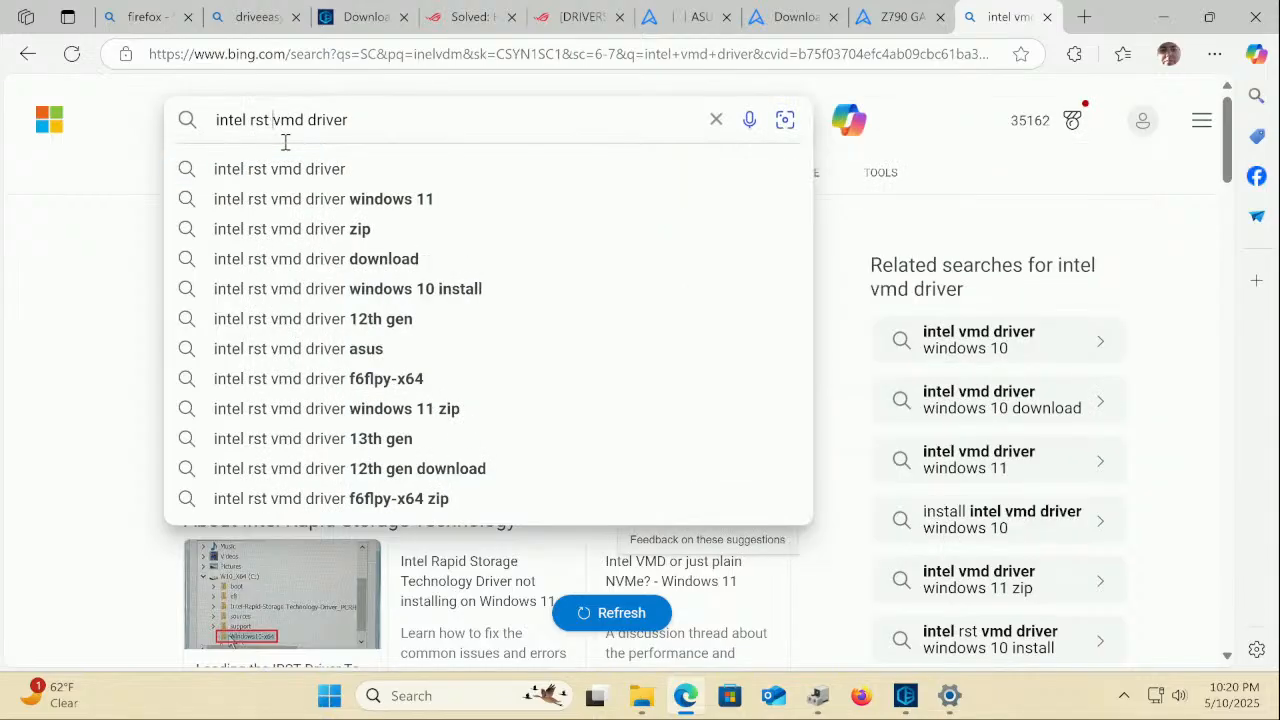
pyautogui.press('Return')
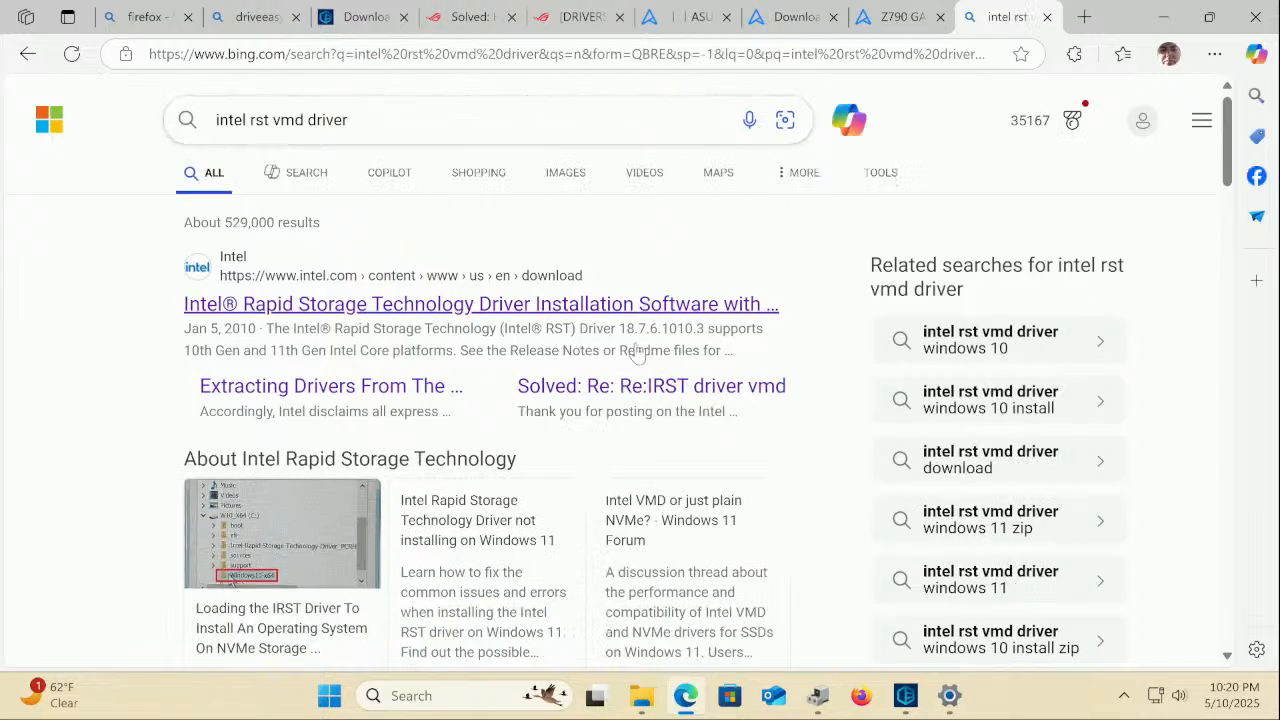
pyautogui.scroll(-4, 651, 371)
pyautogui.scroll(-1, 651, 371)
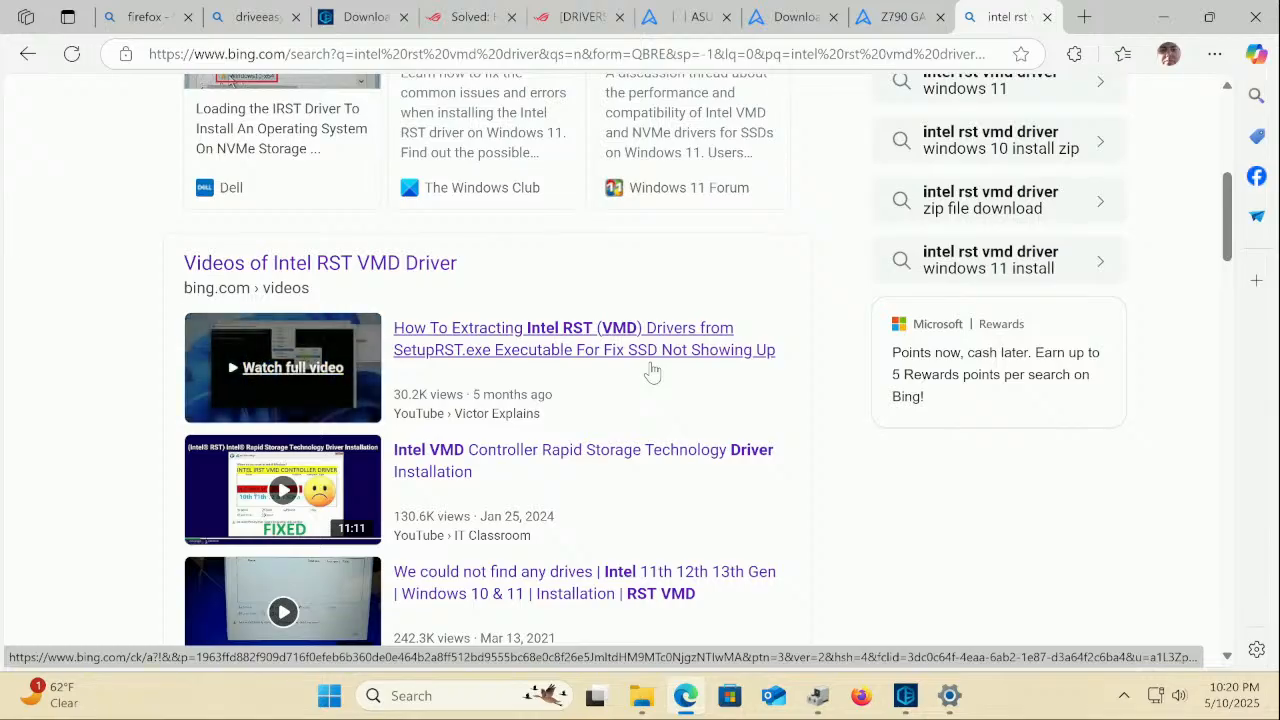
pyautogui.scroll(-2, 680, 488)
pyautogui.scroll(-4, 684, 484)
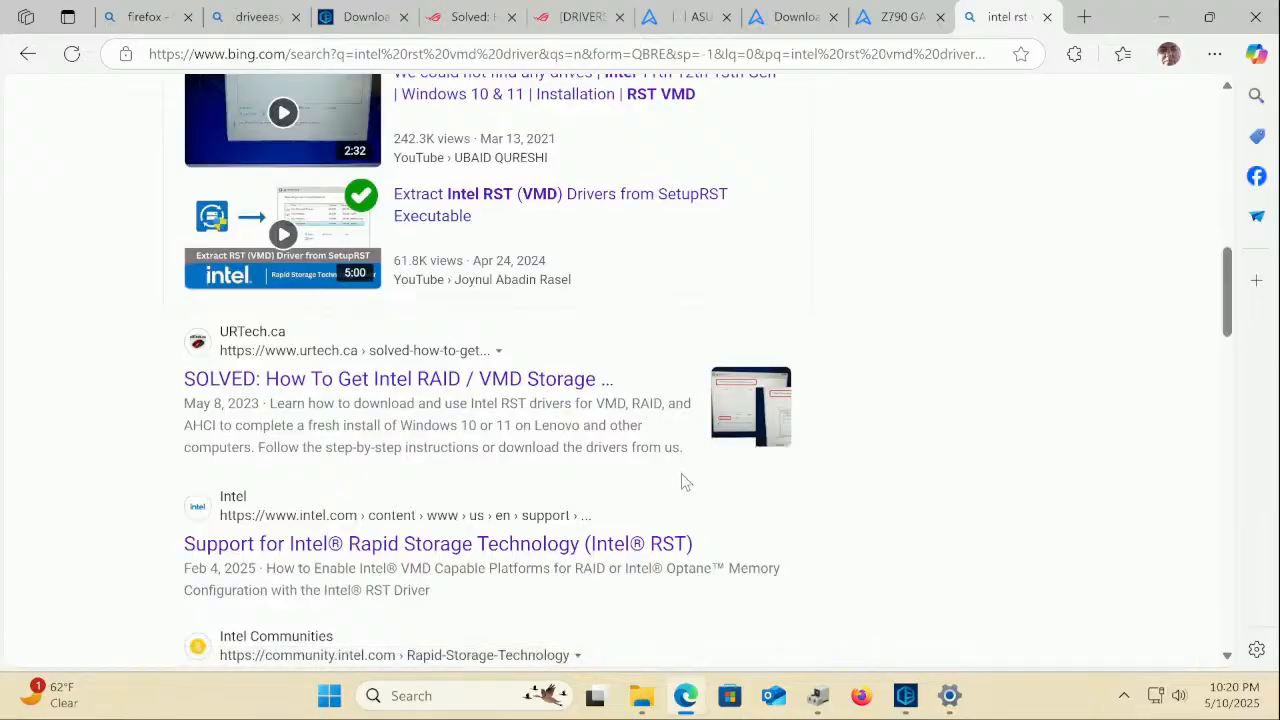
pyautogui.scroll(-1, 681, 483)
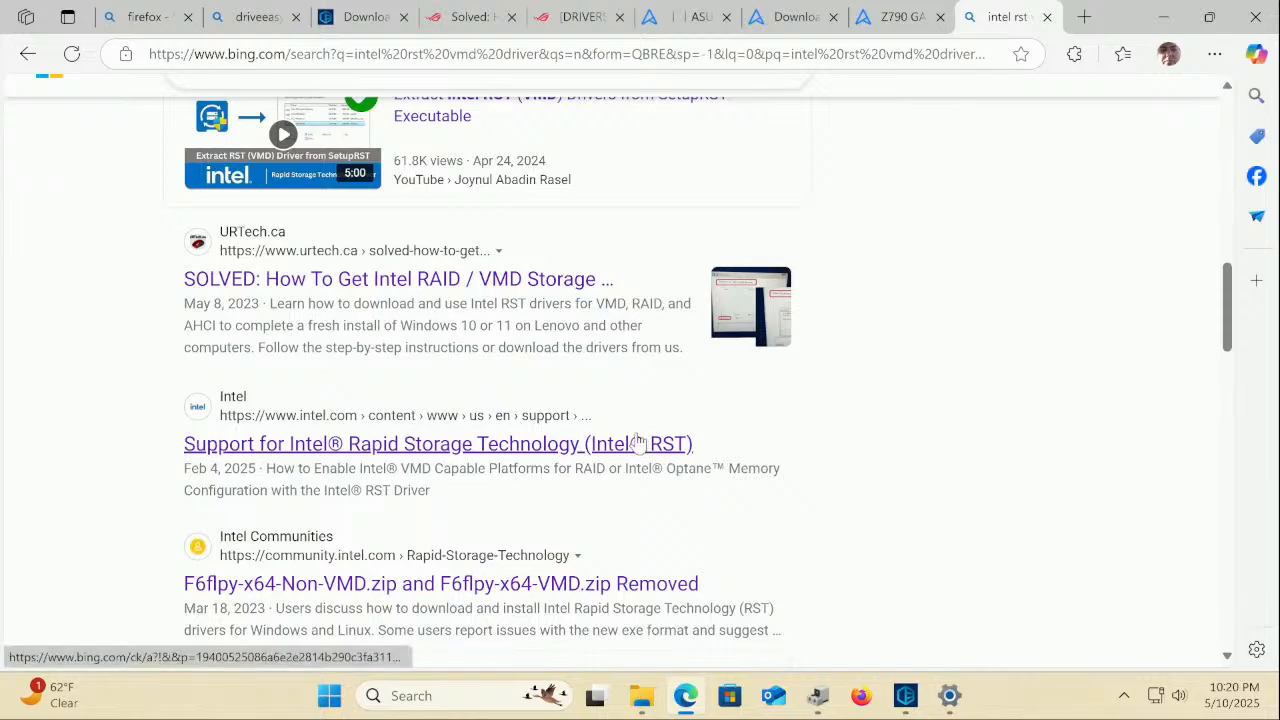
# Open the 'Support for Intel Rapid Storage Technology (Intel RST)' page from the results
pyautogui.click(463, 445)
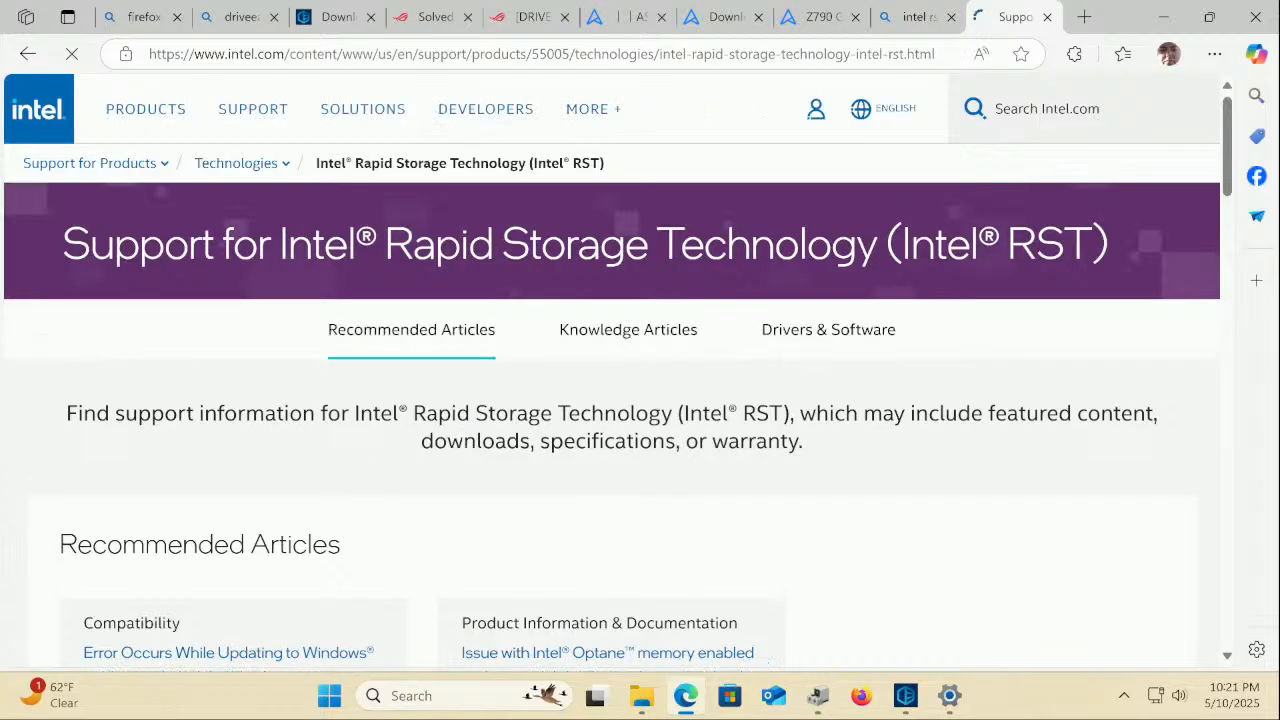
pyautogui.scroll(-2, 465, 455)
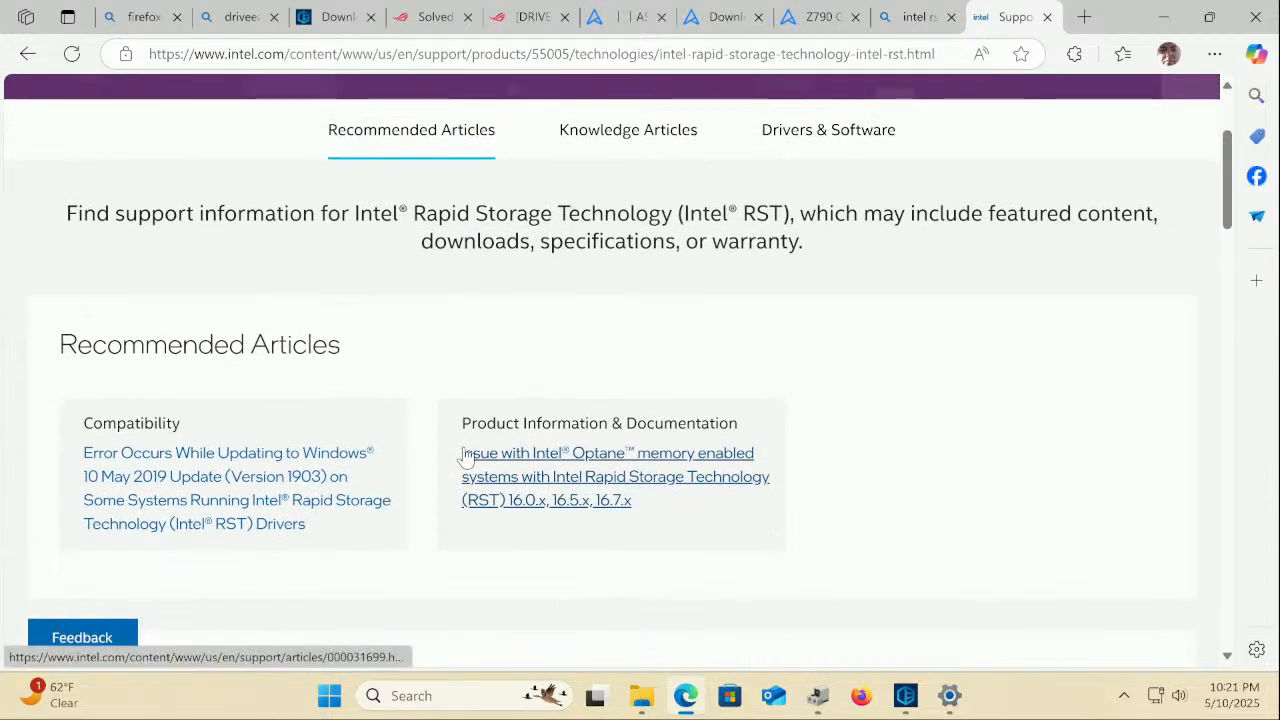
pyautogui.scroll(1, 465, 455)
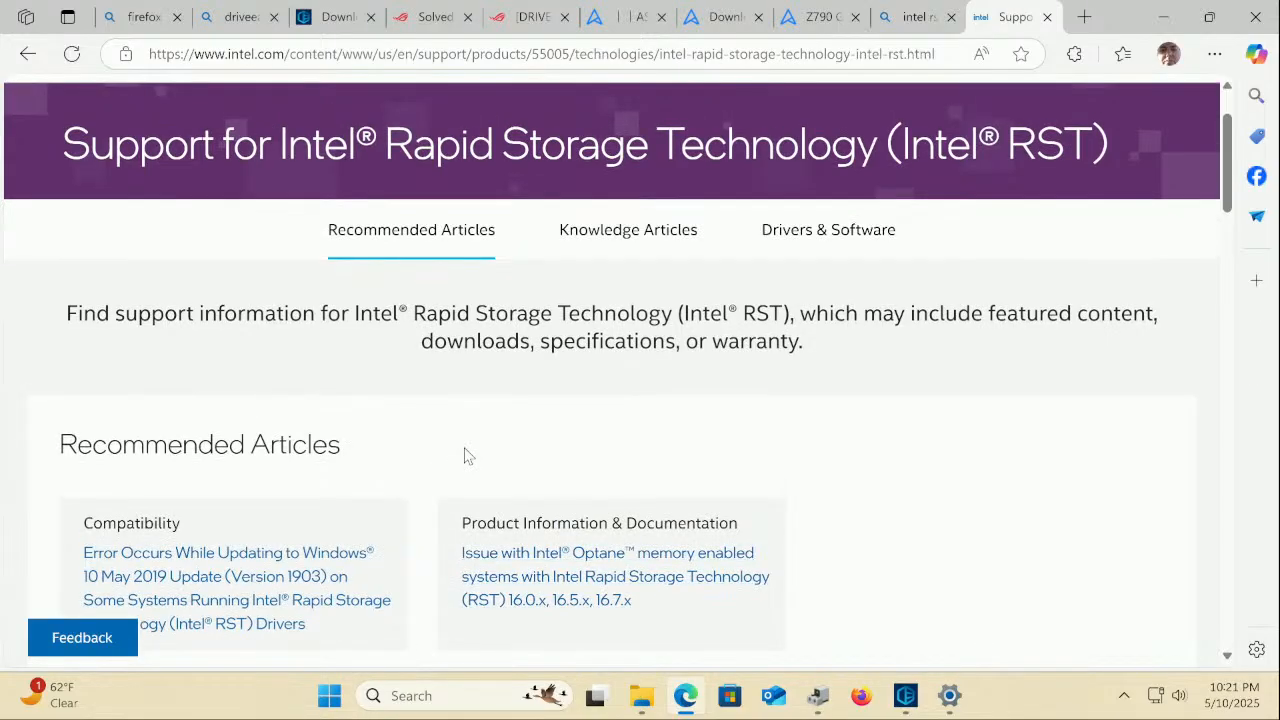
pyautogui.scroll(1, 467, 456)
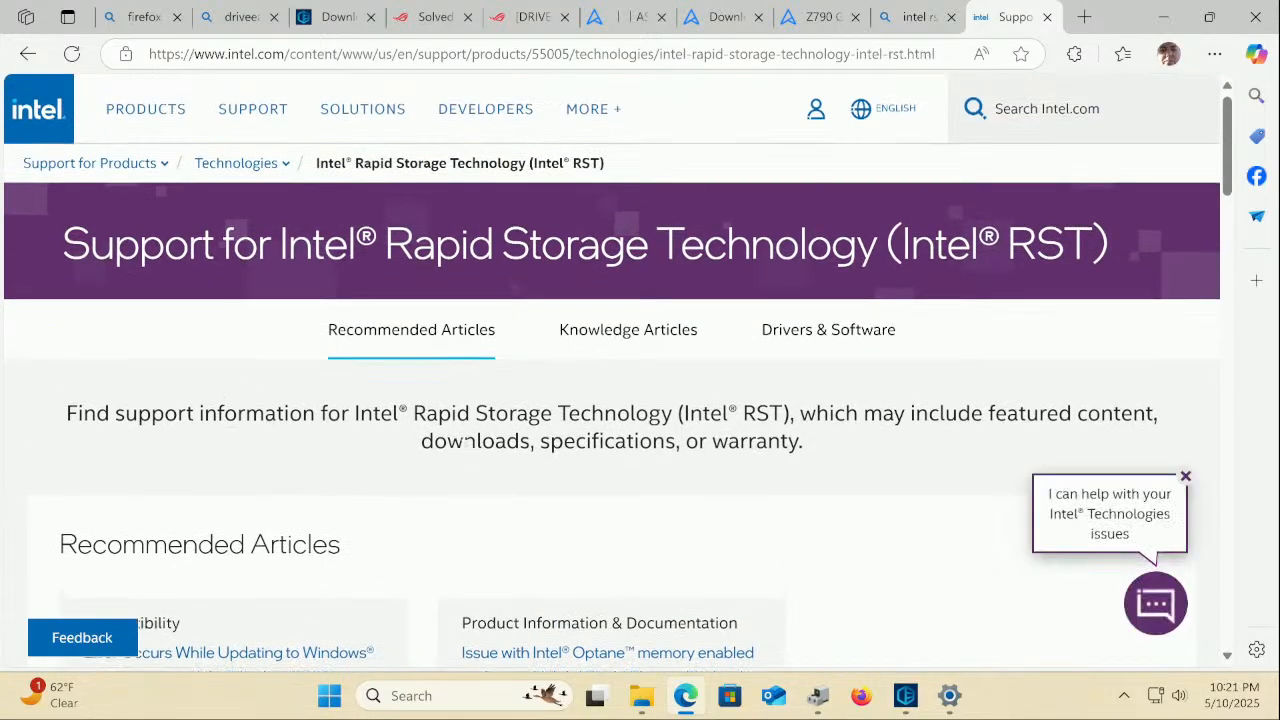
# Review the five driver downloads listed under Drivers & Software
pyautogui.click(830, 331)
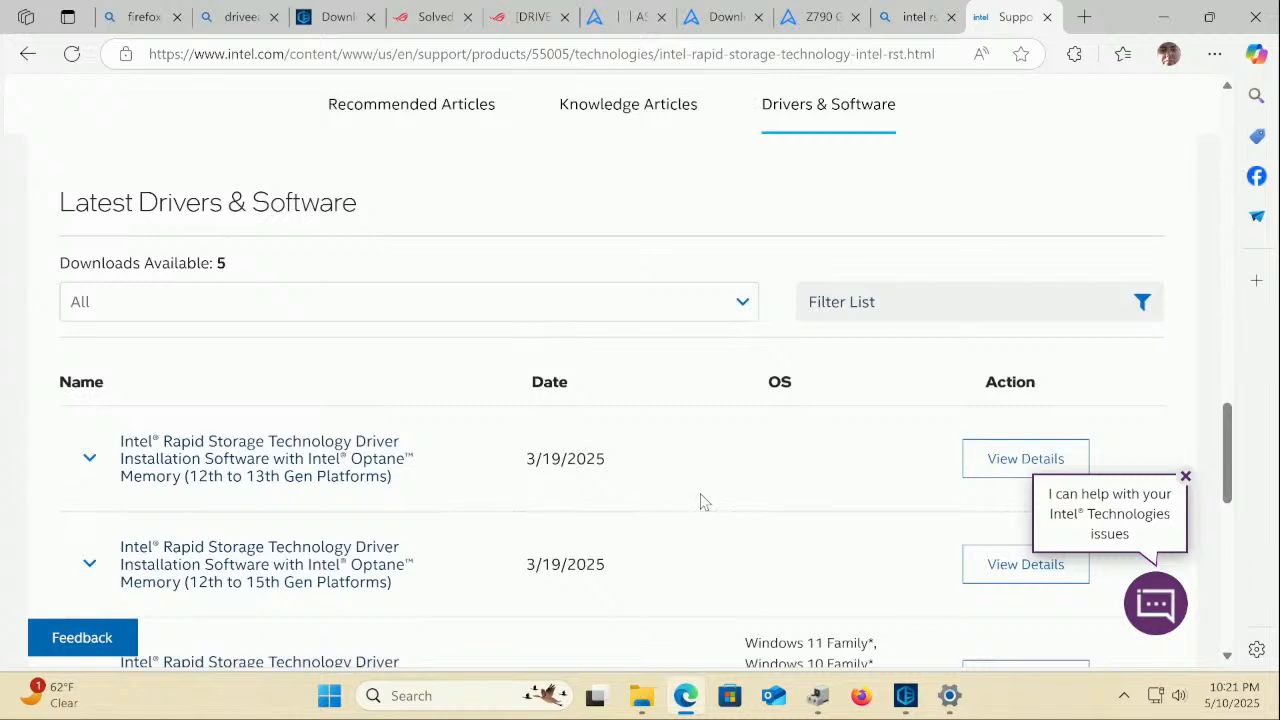
pyautogui.scroll(-1, 703, 500)
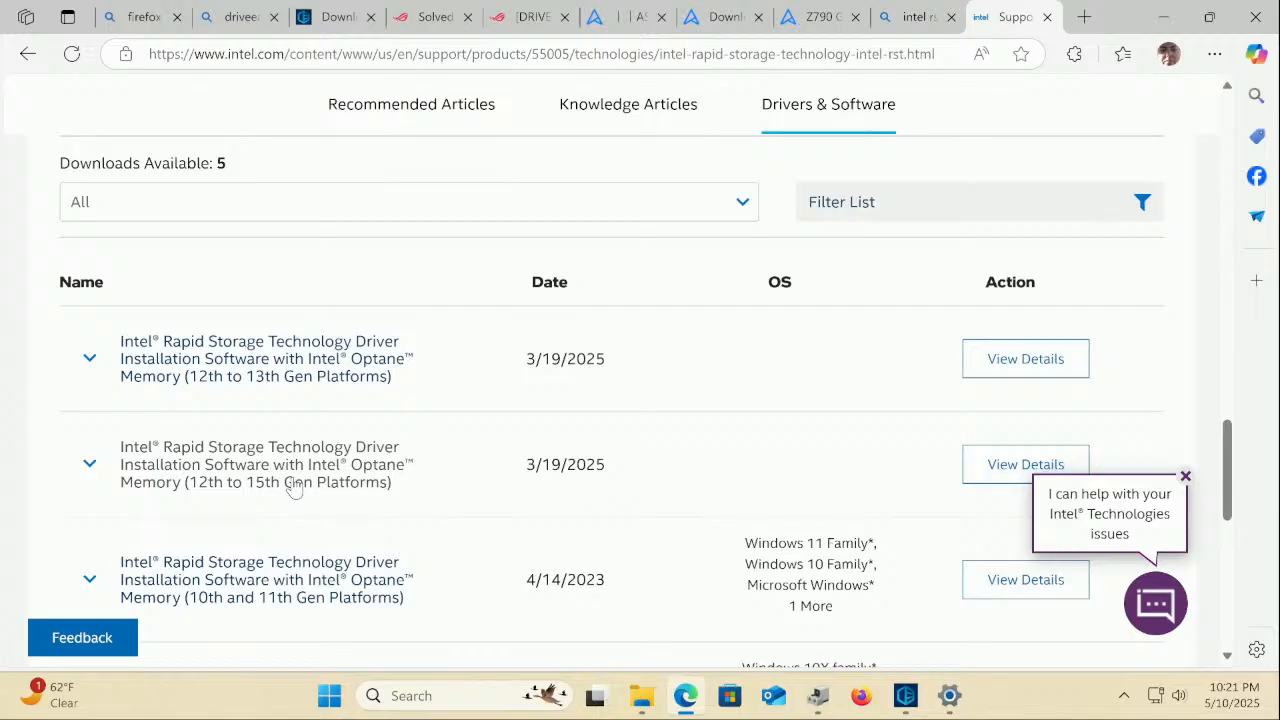
pyautogui.scroll(-3, 297, 485)
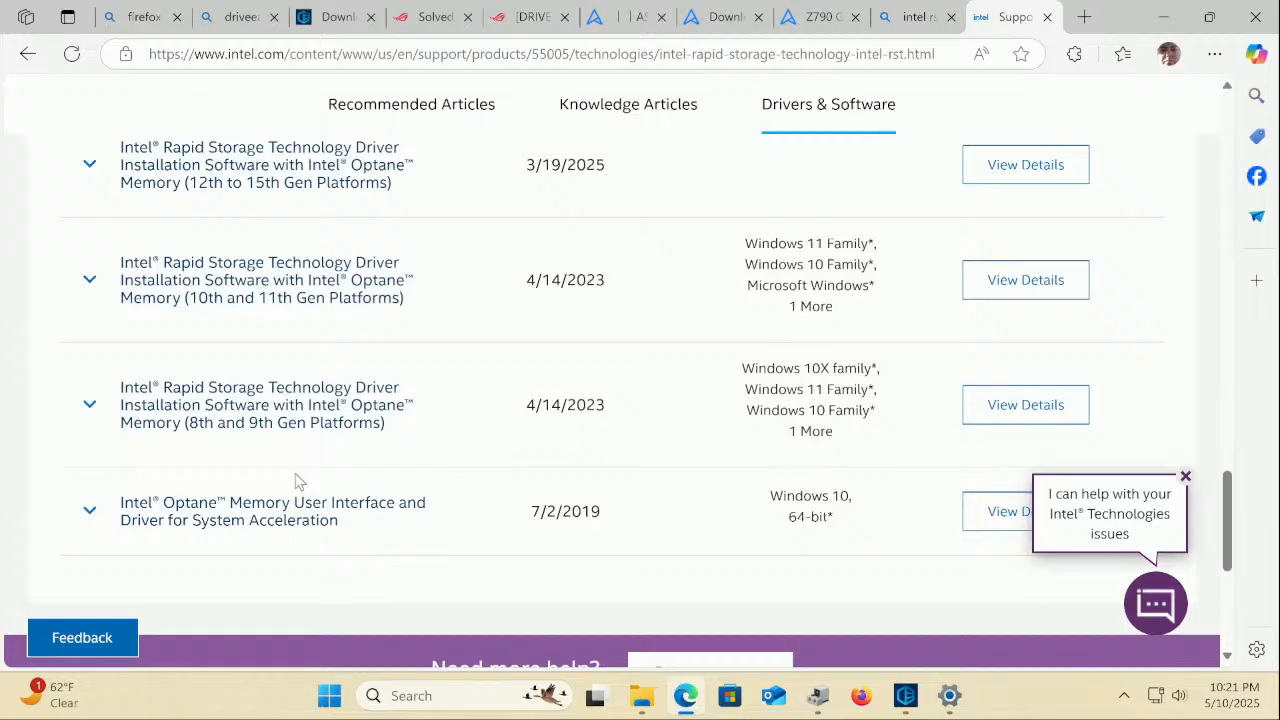
pyautogui.scroll(3, 297, 483)
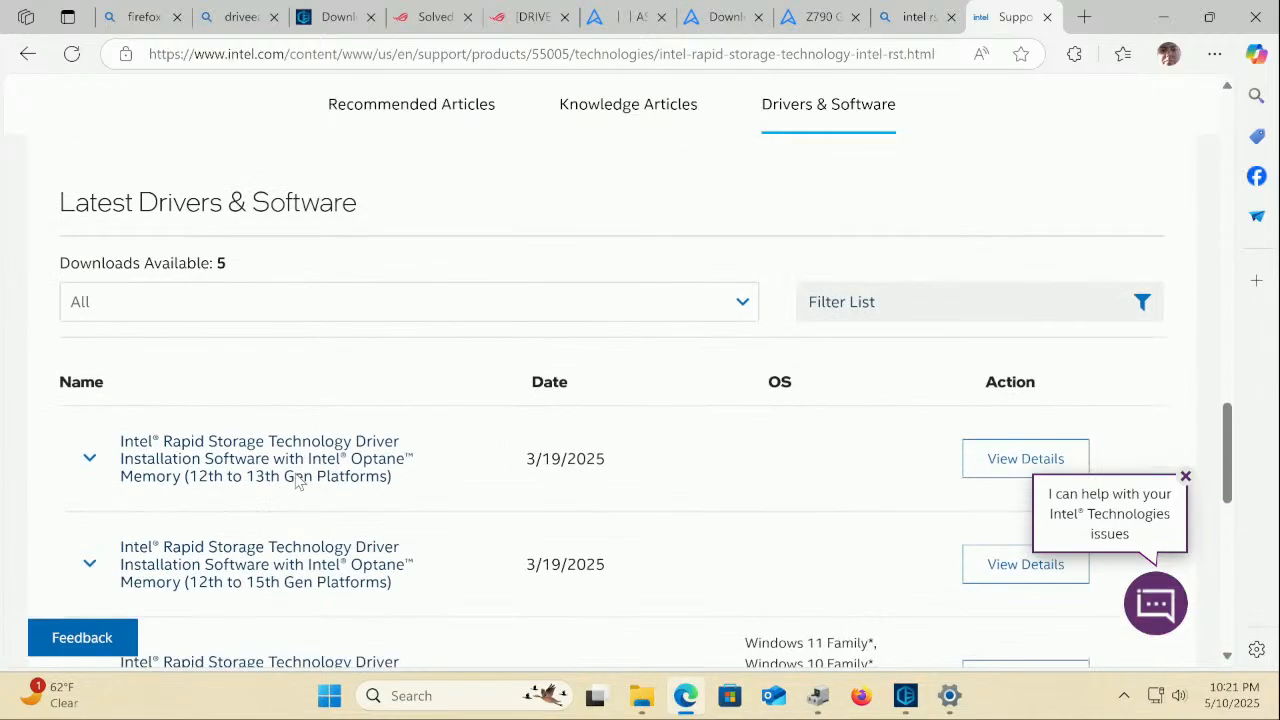
pyautogui.scroll(-1, 315, 560)
pyautogui.scroll(3, 315, 560)
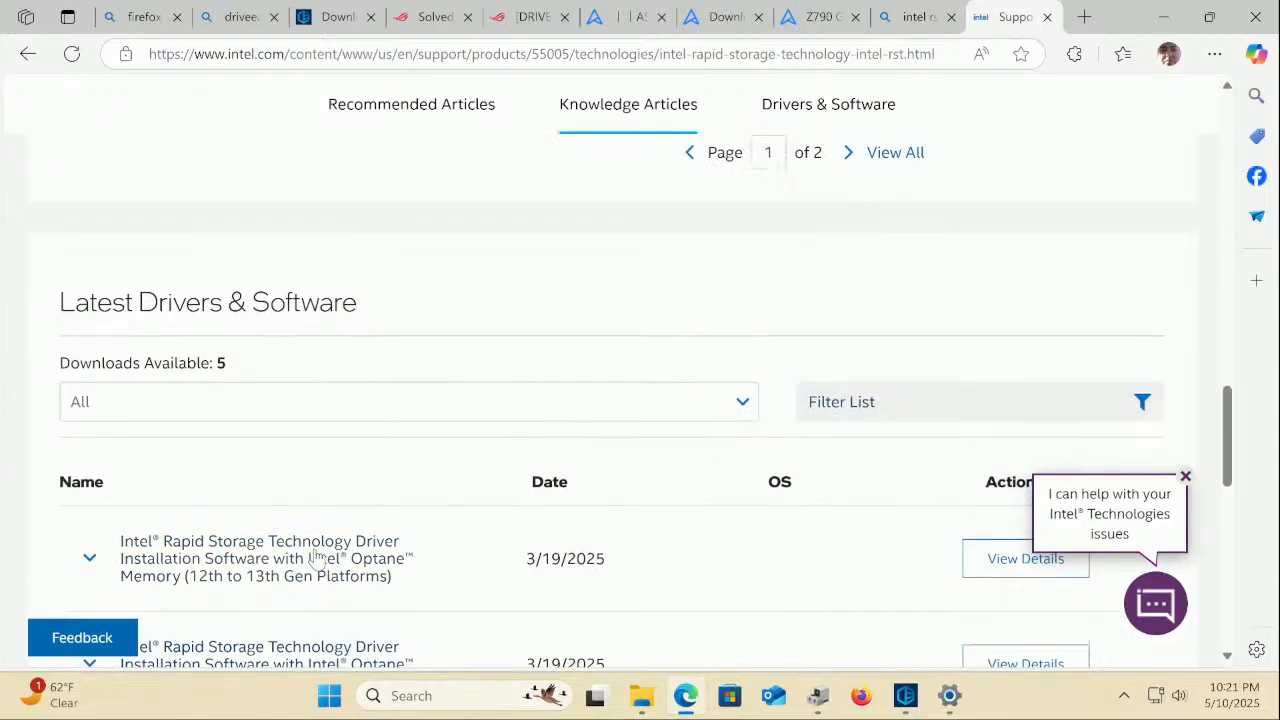
pyautogui.scroll(5, 315, 560)
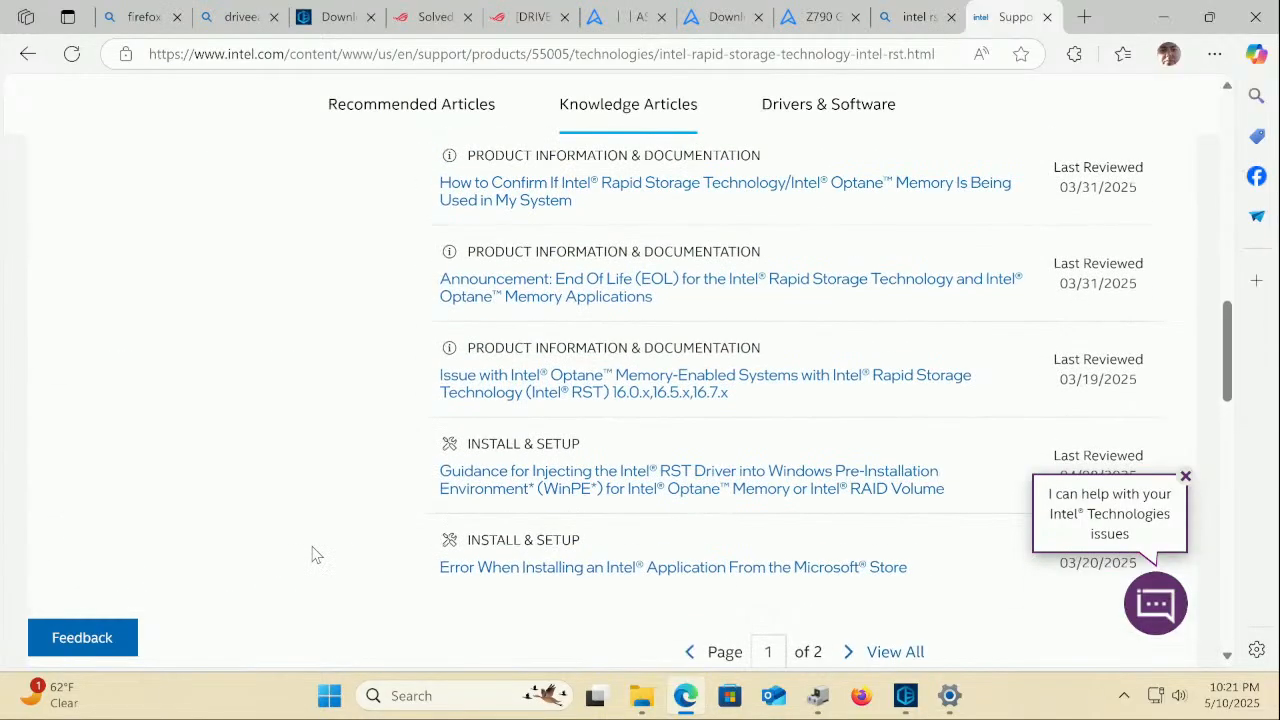
pyautogui.scroll(3, 315, 551)
pyautogui.scroll(5, 315, 551)
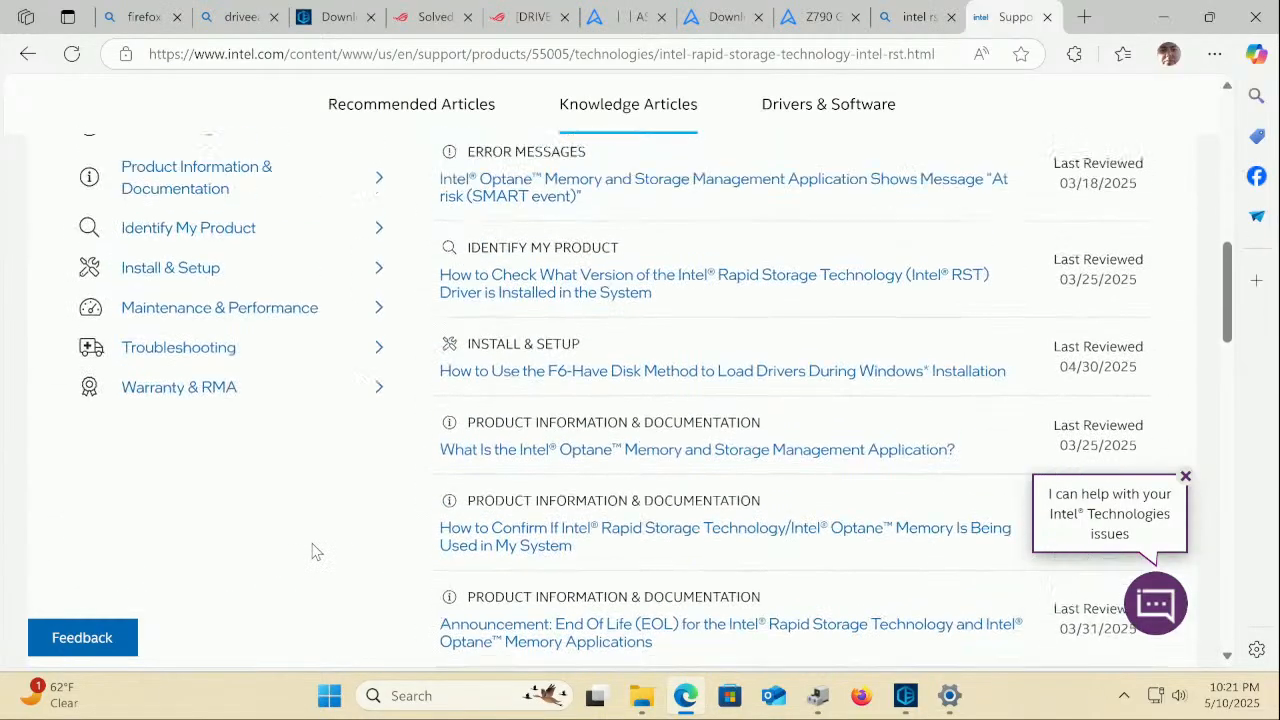
pyautogui.scroll(-10, 313, 550)
pyautogui.scroll(-4, 313, 549)
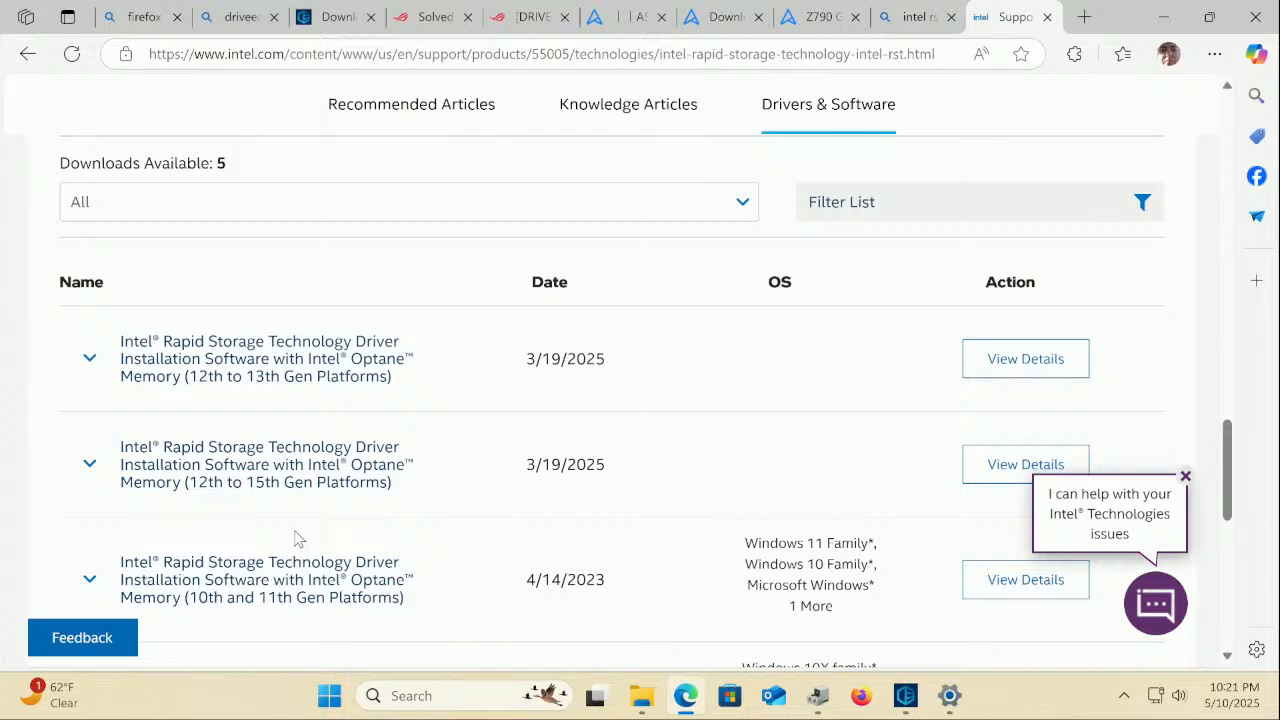
pyautogui.scroll(10, 296, 538)
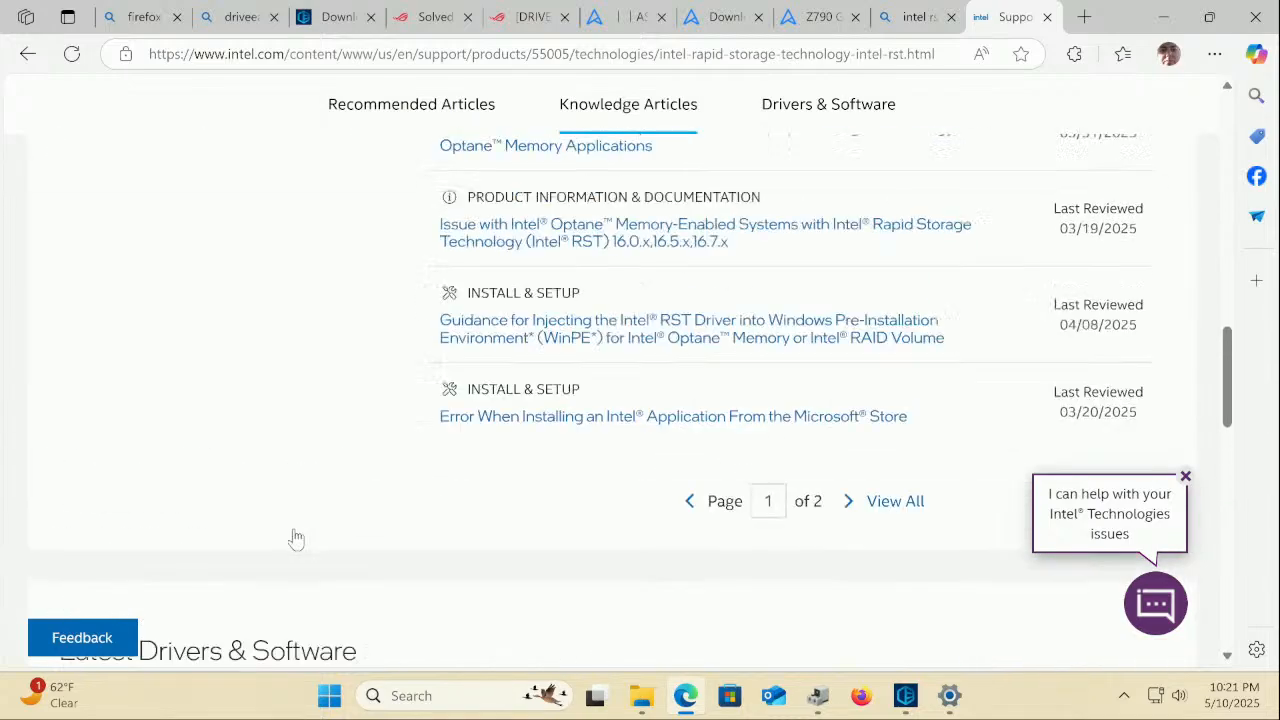
pyautogui.scroll(3, 289, 532)
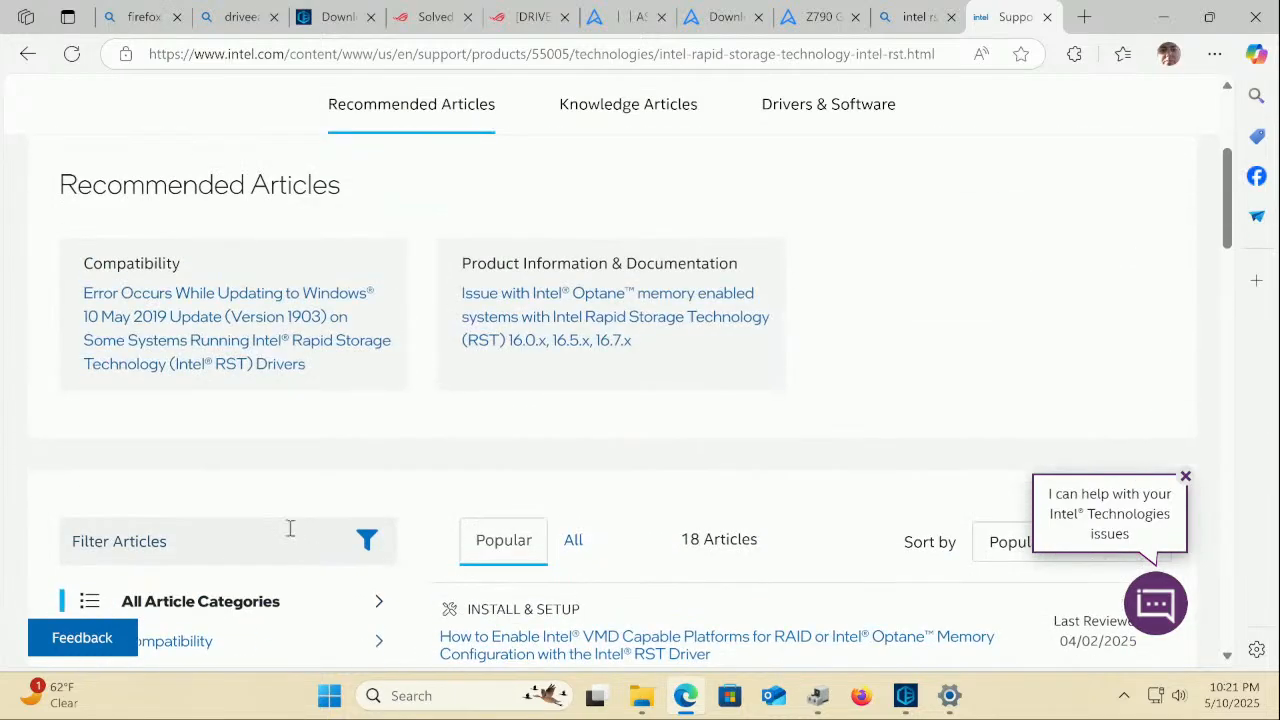
pyautogui.scroll(4, 288, 528)
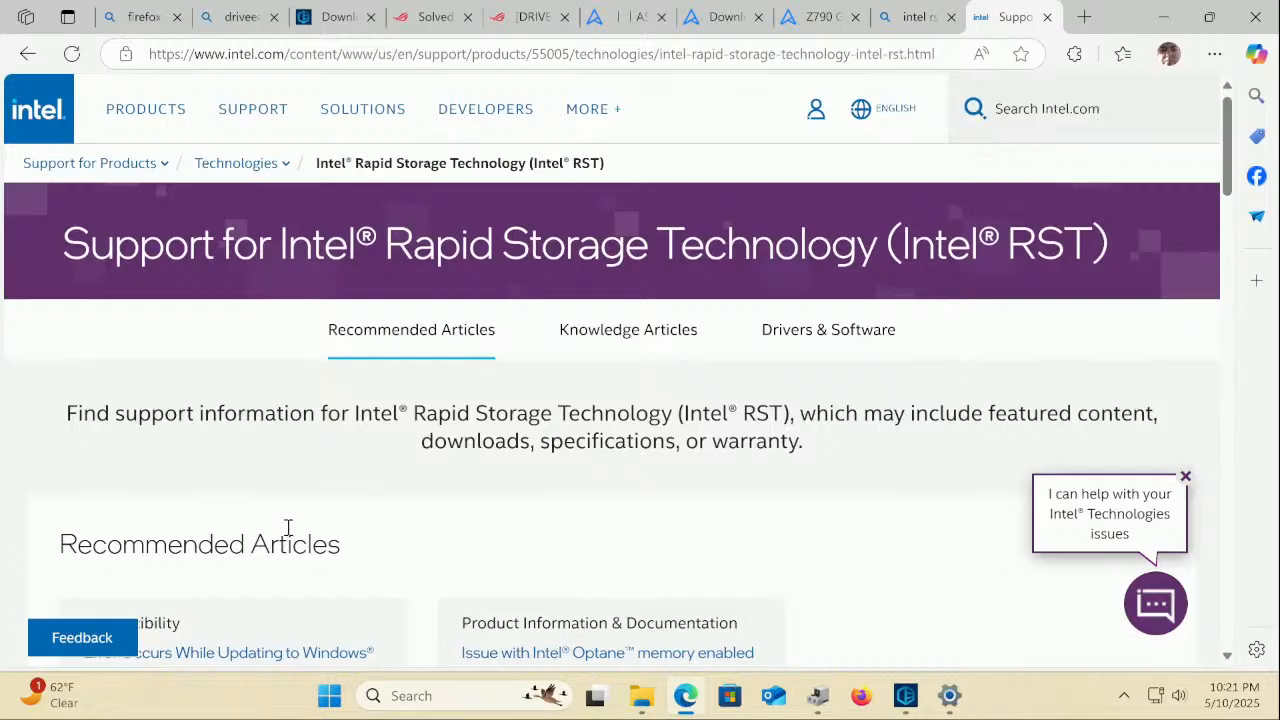
# Open the Intel Community thread about the removed F6flpy-x64 VMD zip from the Bing results
pyautogui.click(28, 56)
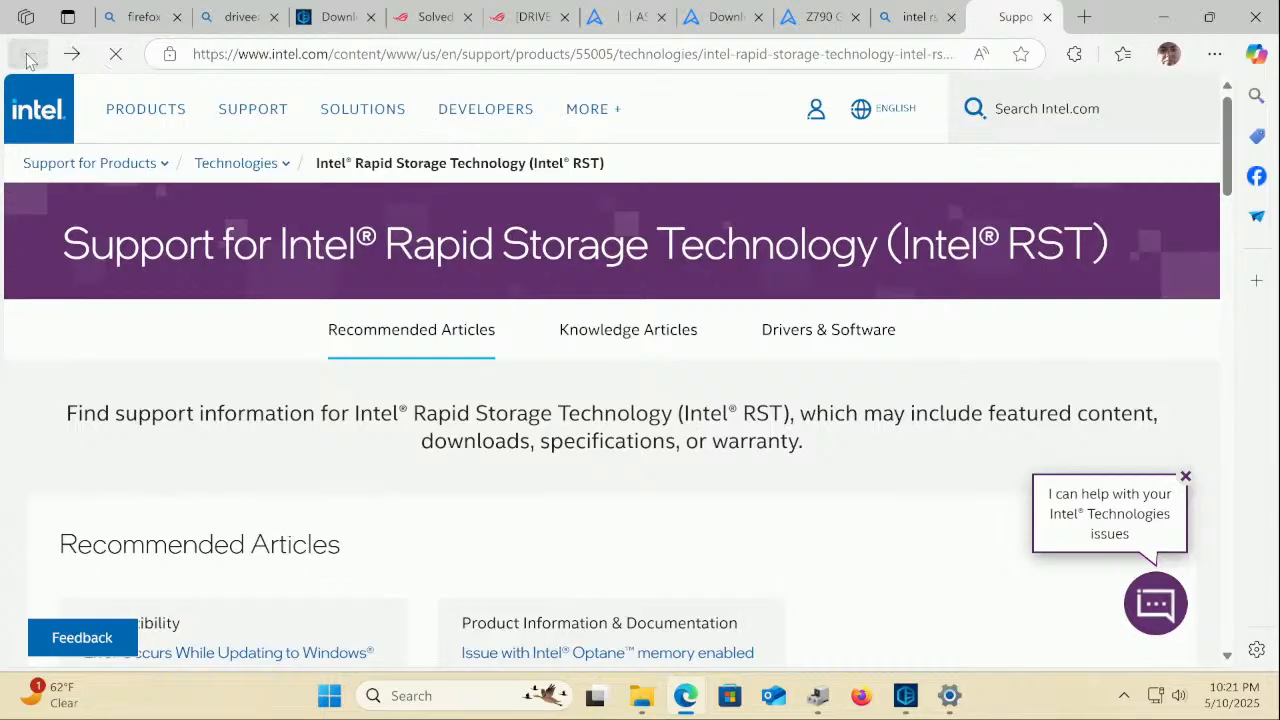
pyautogui.scroll(-3, 290, 455)
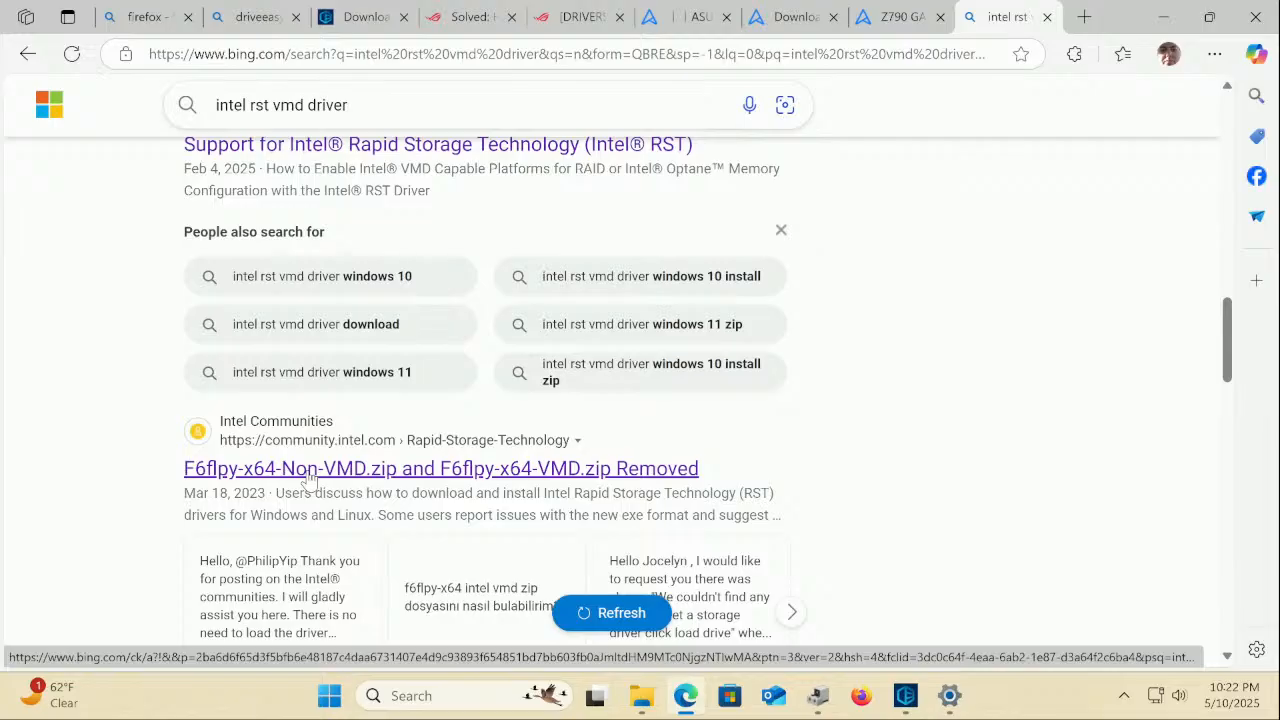
pyautogui.click(310, 470)
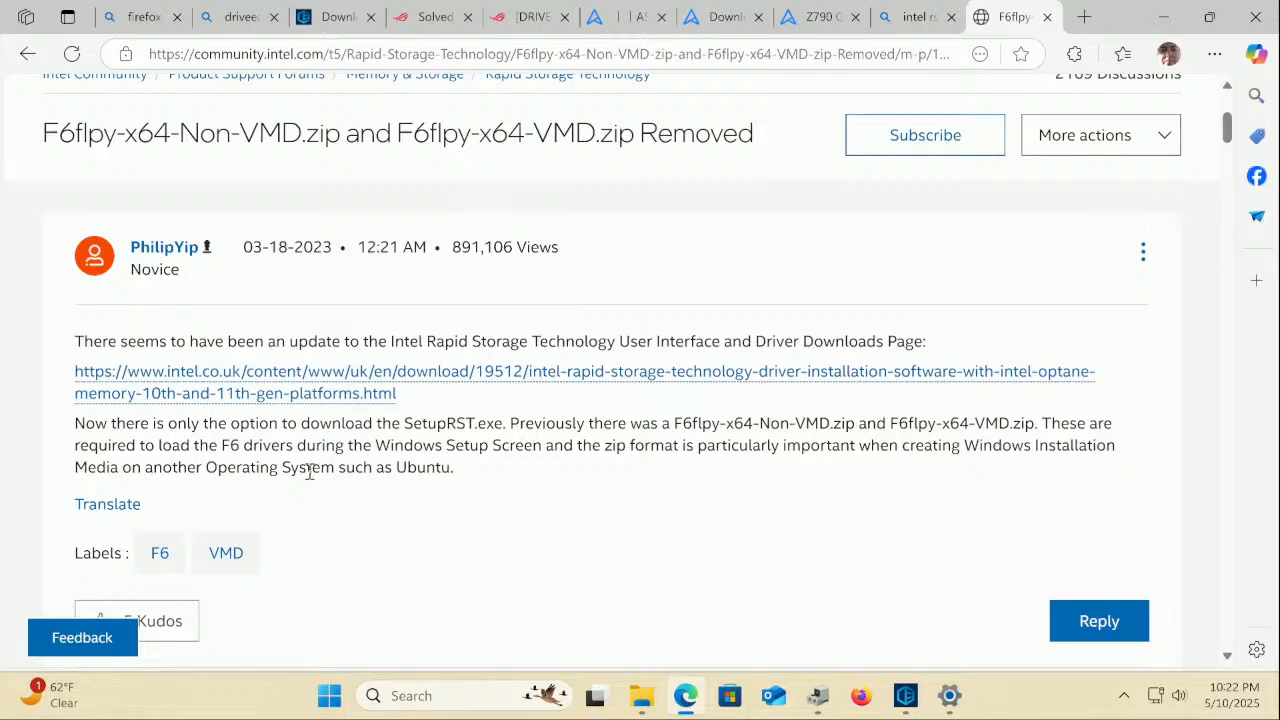
# Scroll down to the reply describing SetupRST.exe -extractdrivers extraction
pyautogui.scroll(-6, 310, 472)
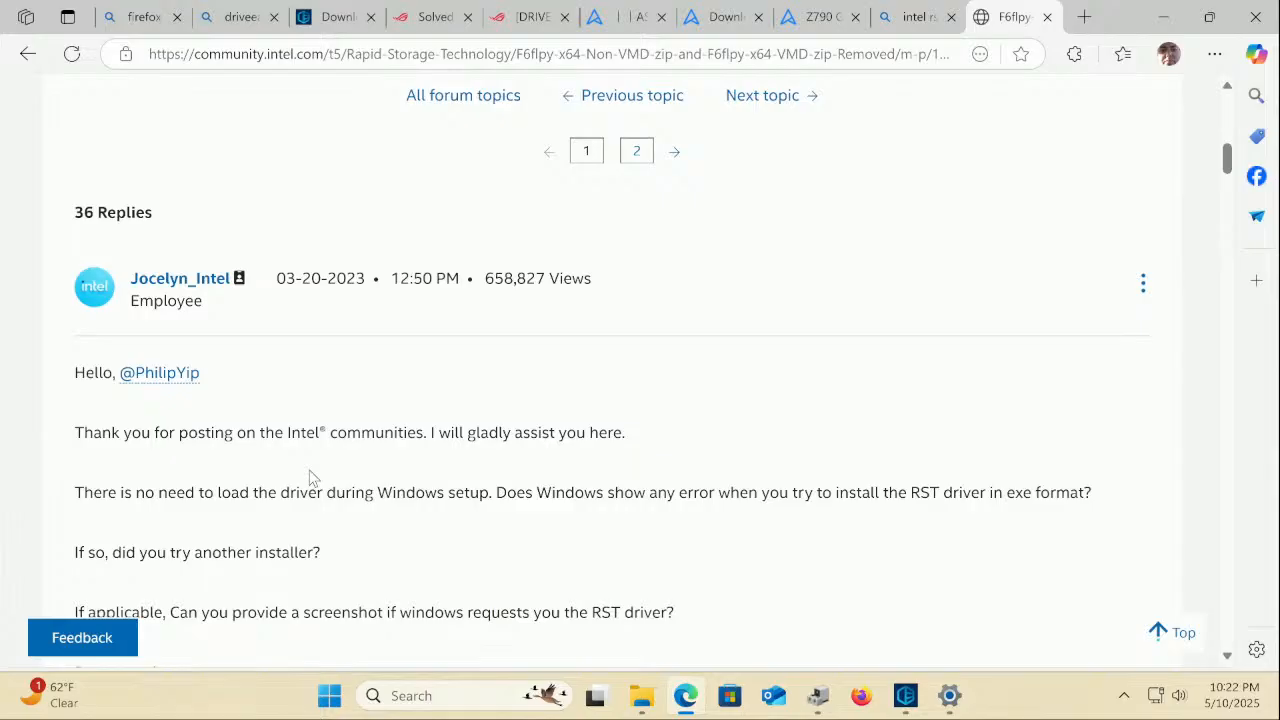
pyautogui.scroll(-5, 310, 477)
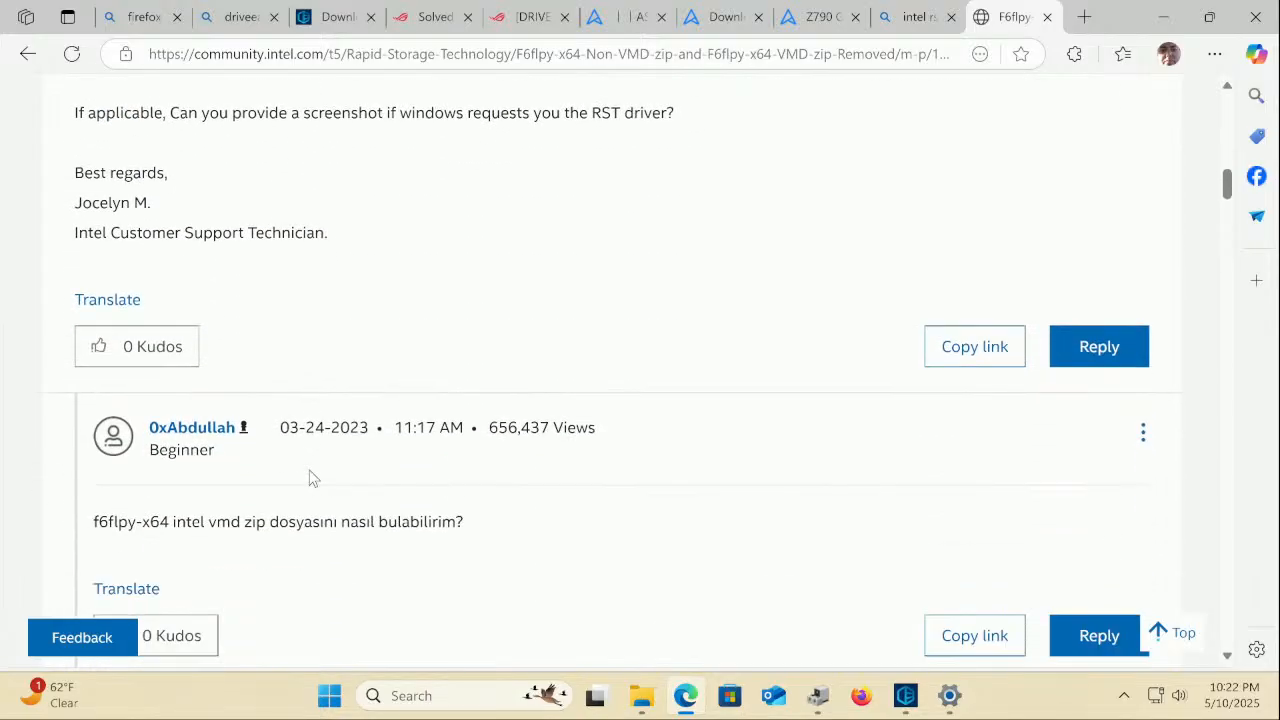
pyautogui.scroll(-1, 310, 477)
pyautogui.scroll(4, 310, 477)
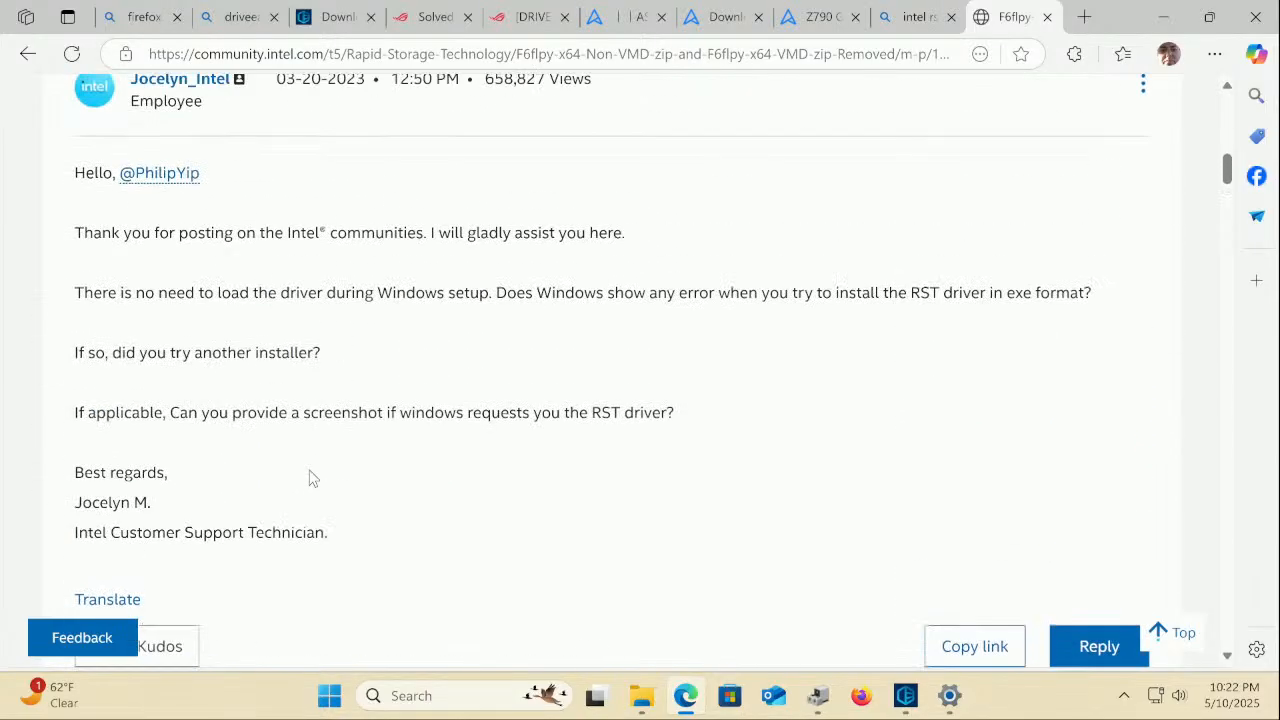
pyautogui.scroll(-7, 310, 477)
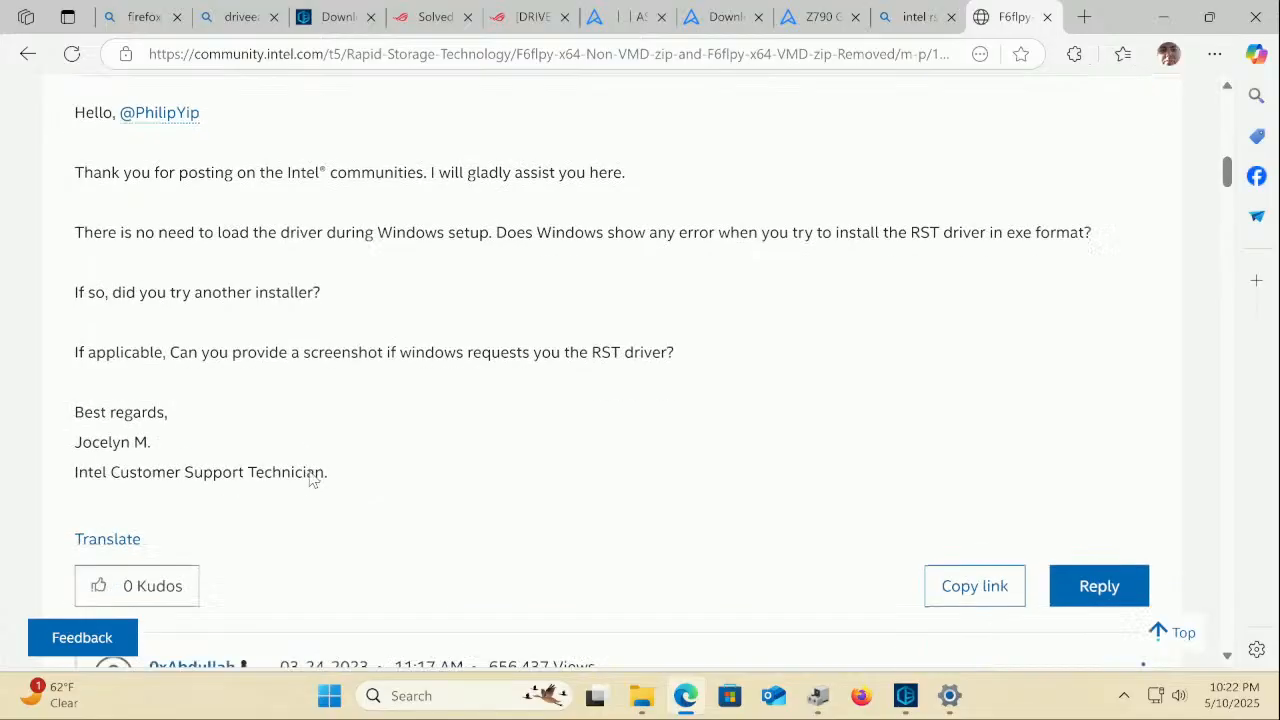
pyautogui.scroll(-1, 310, 477)
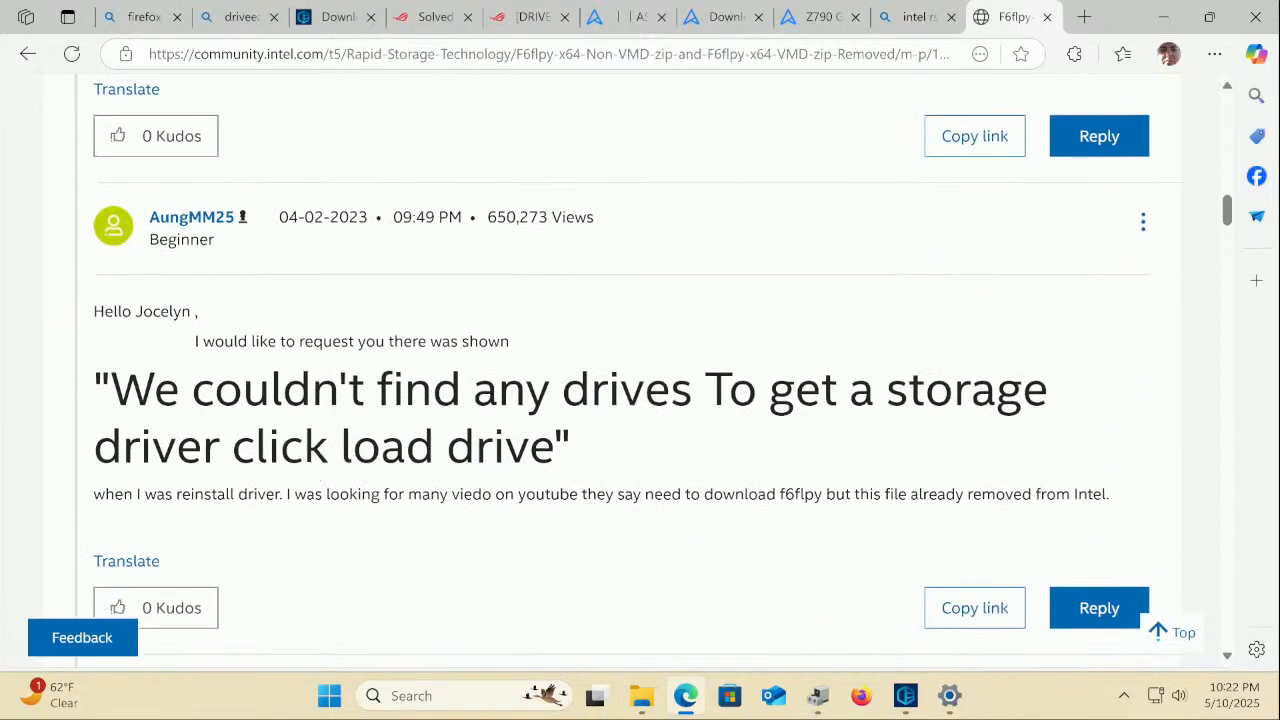
pyautogui.scroll(-2, 311, 470)
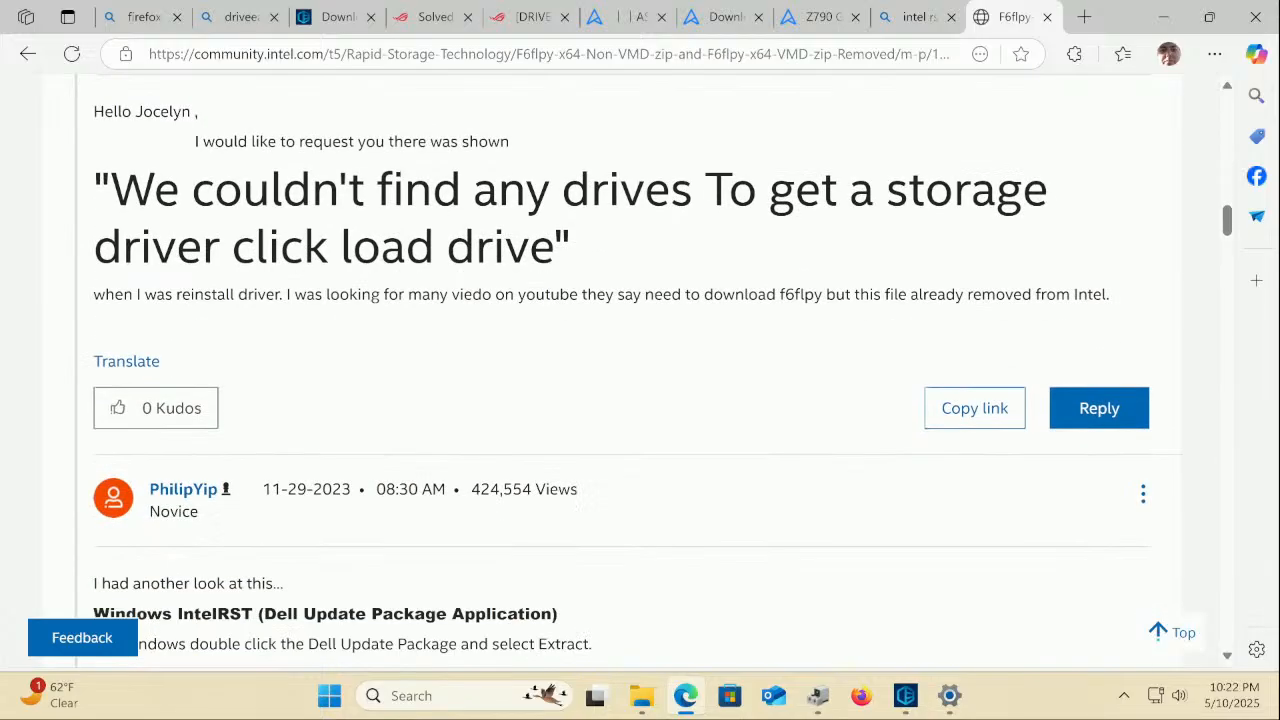
pyautogui.scroll(-3, 310, 475)
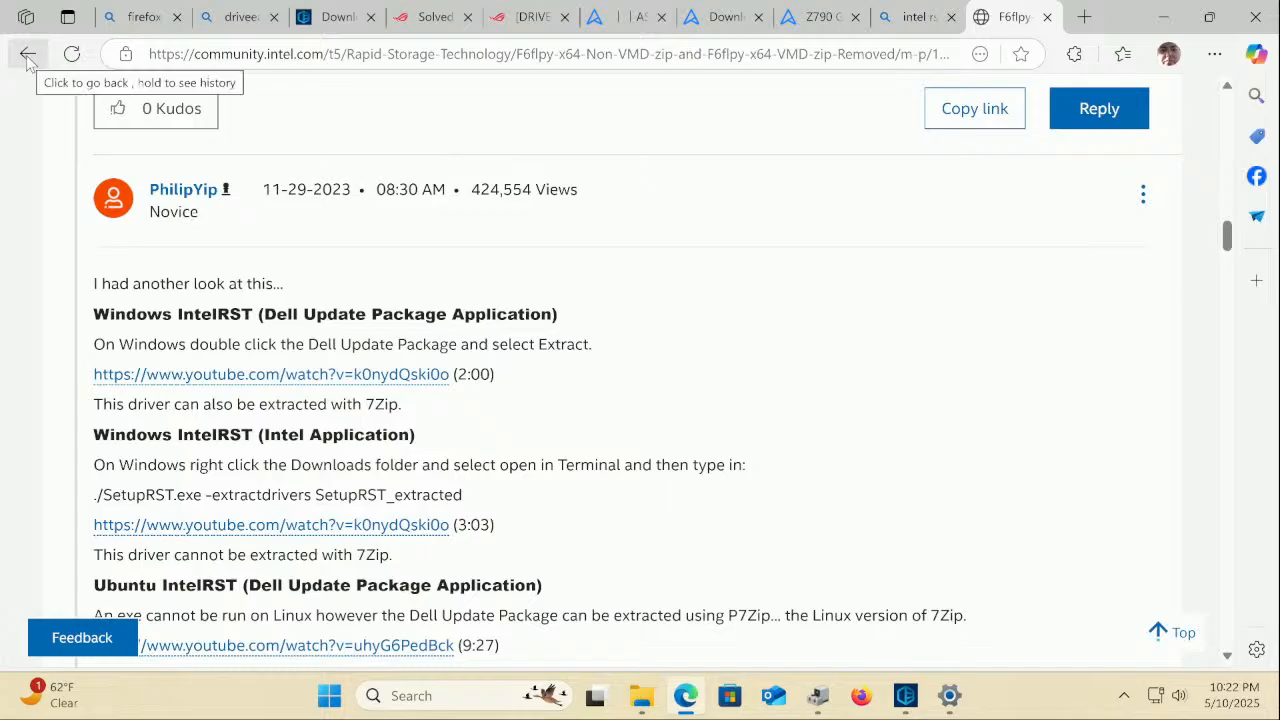
# Return to the 'intel rst vmd driver' results, select the query, and confirm the controller's name in Driver Easy
pyautogui.click(28, 57)
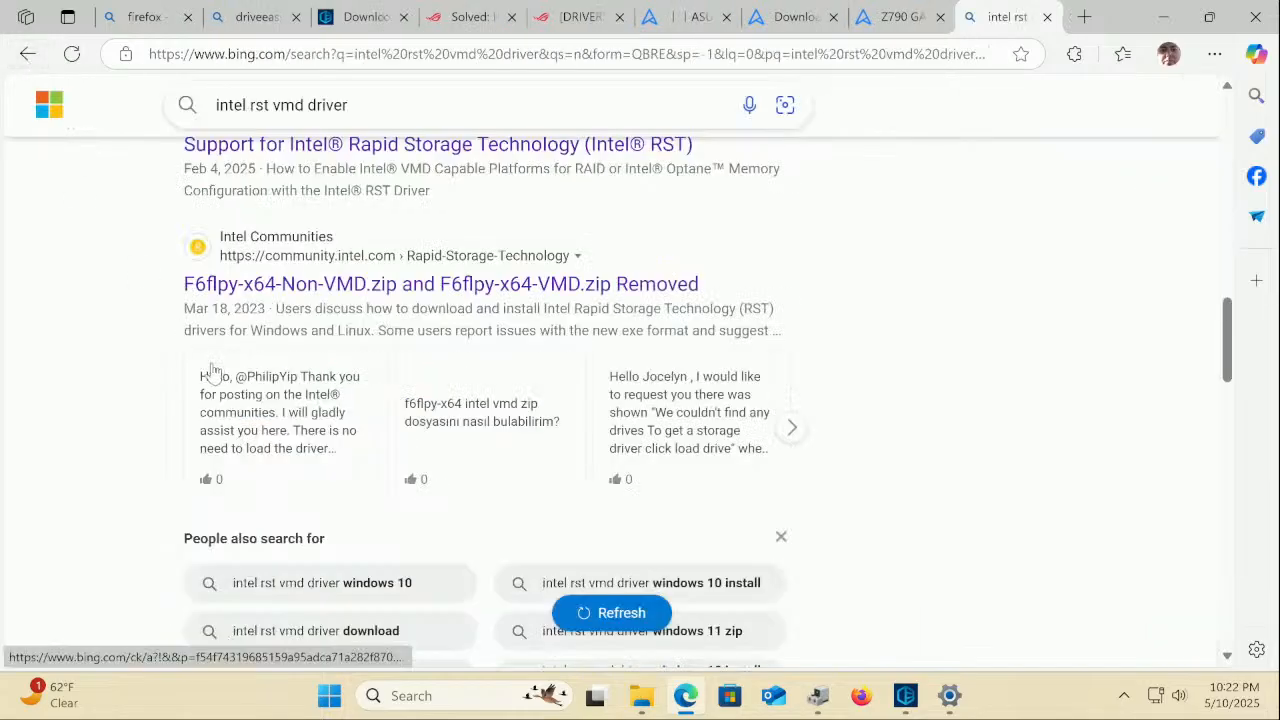
pyautogui.scroll(-4, 210, 371)
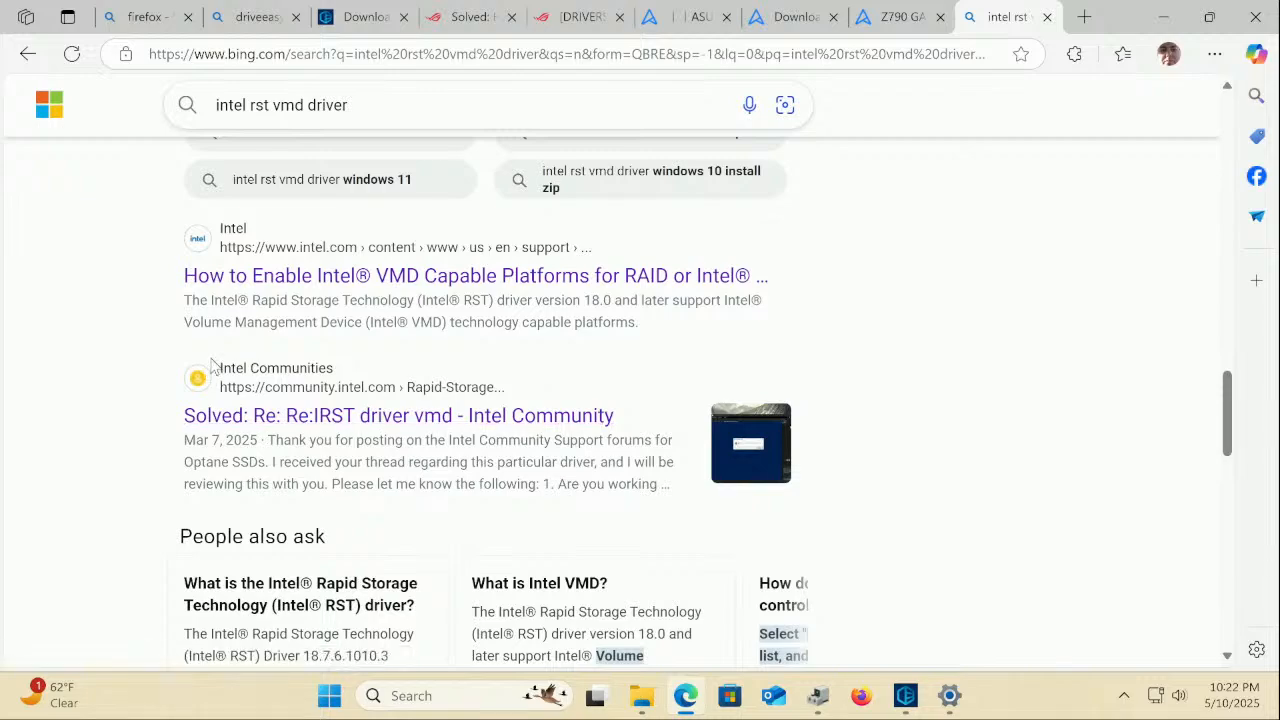
pyautogui.scroll(15, 210, 364)
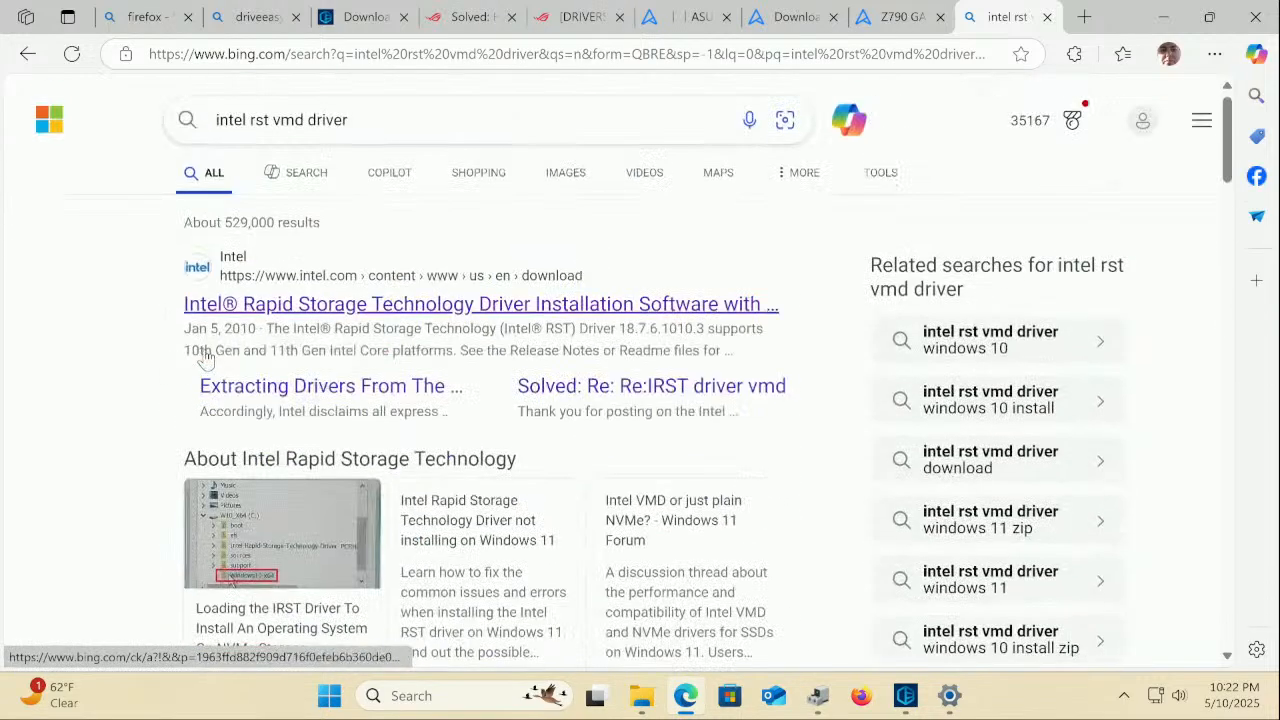
pyautogui.click(298, 120)
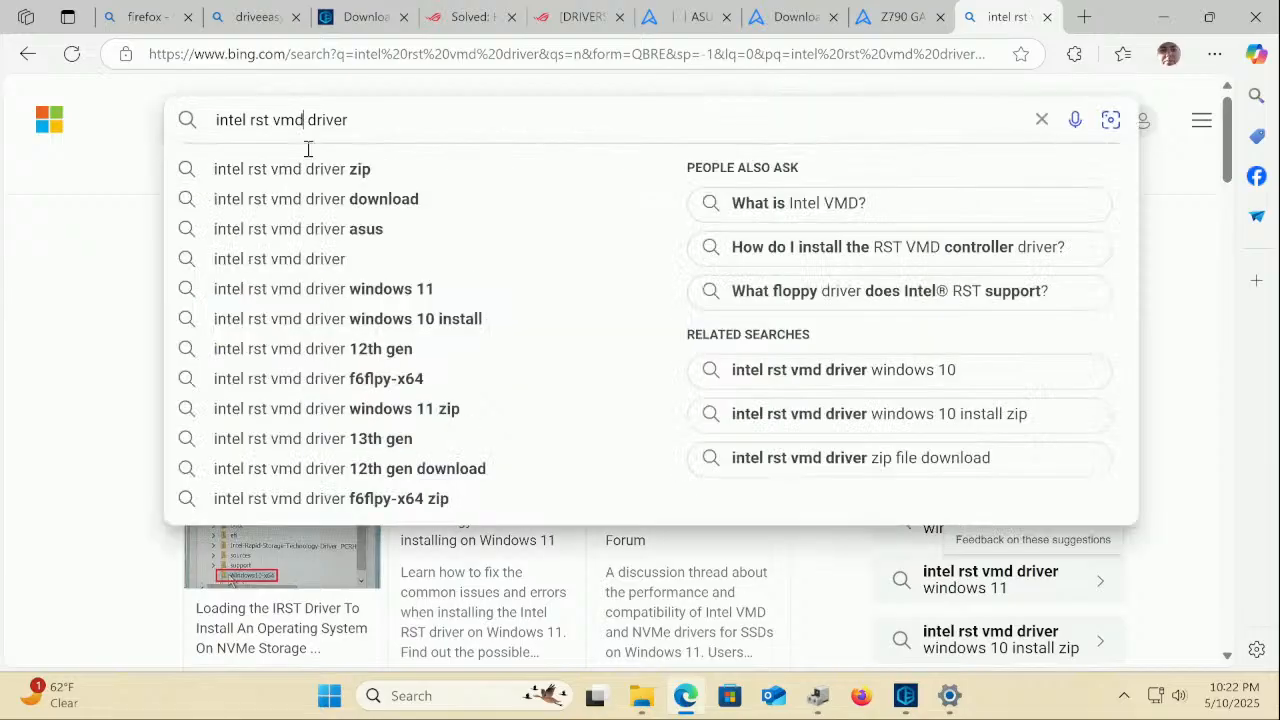
pyautogui.click(908, 700)
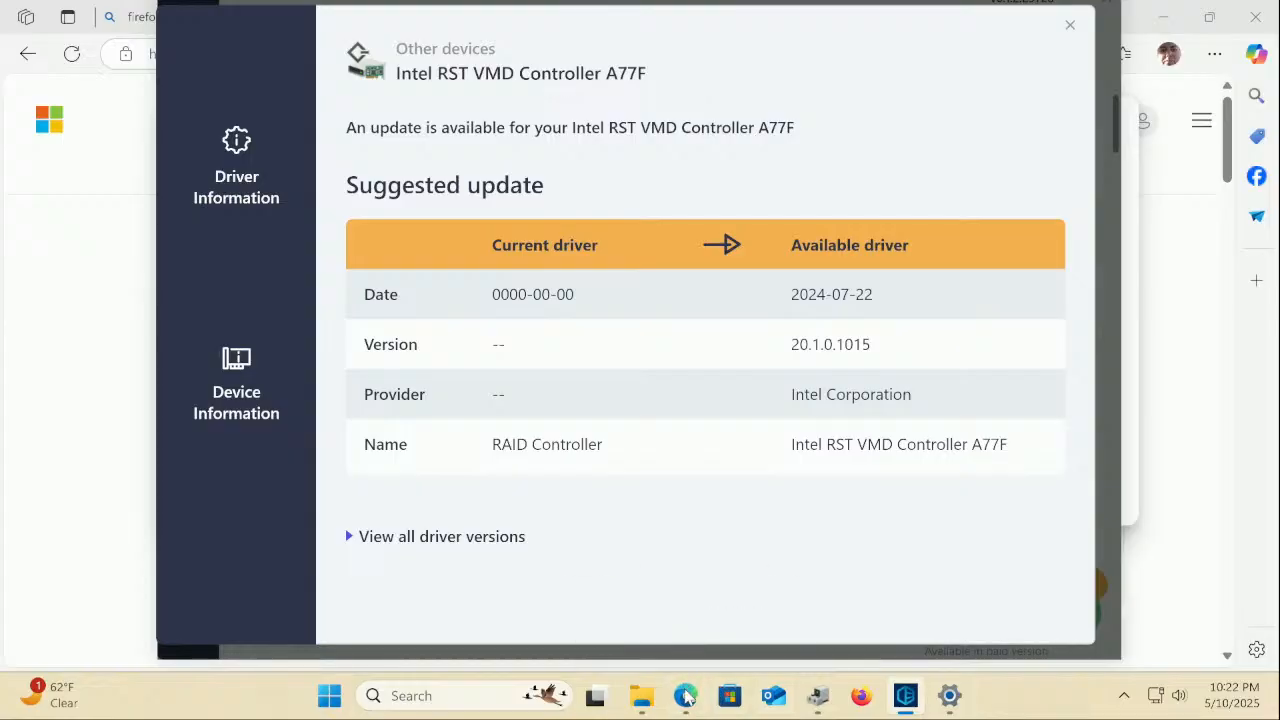
pyautogui.click(686, 697)
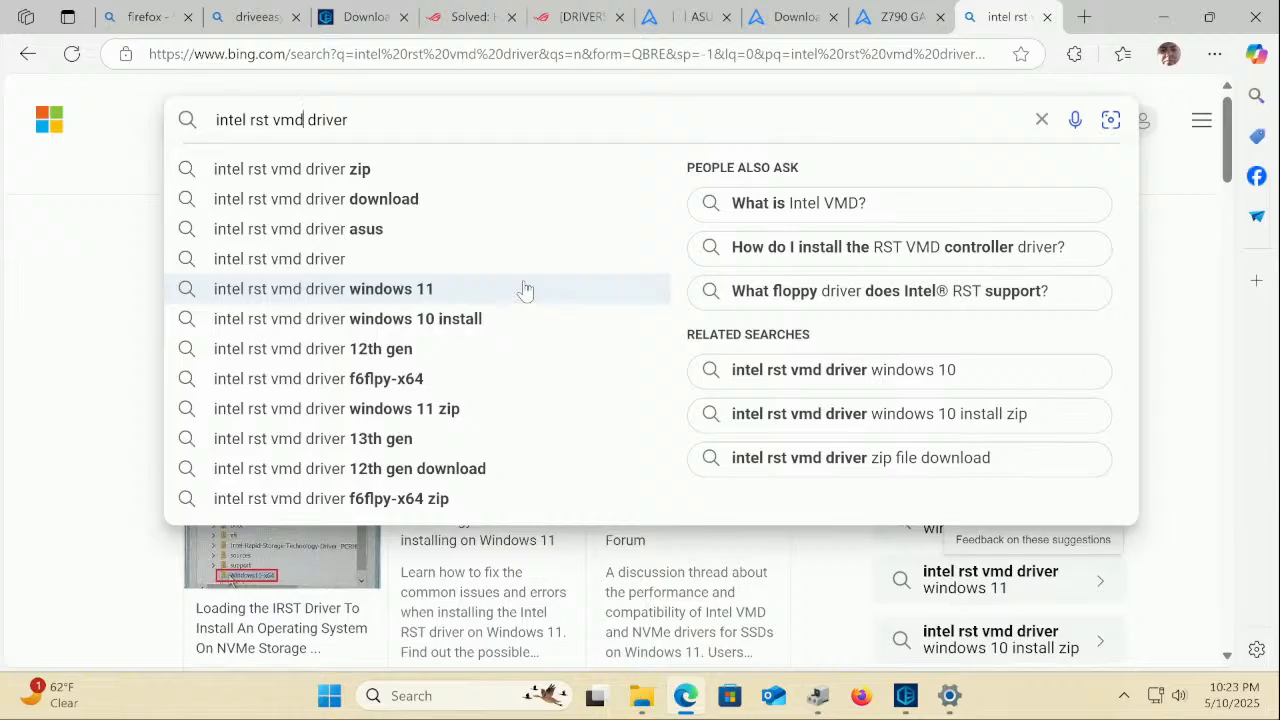
# Search 'intel rst vmd a77f driver' and open the 'Intel RST VMD Controller A77F' thread
pyautogui.write('a77f')
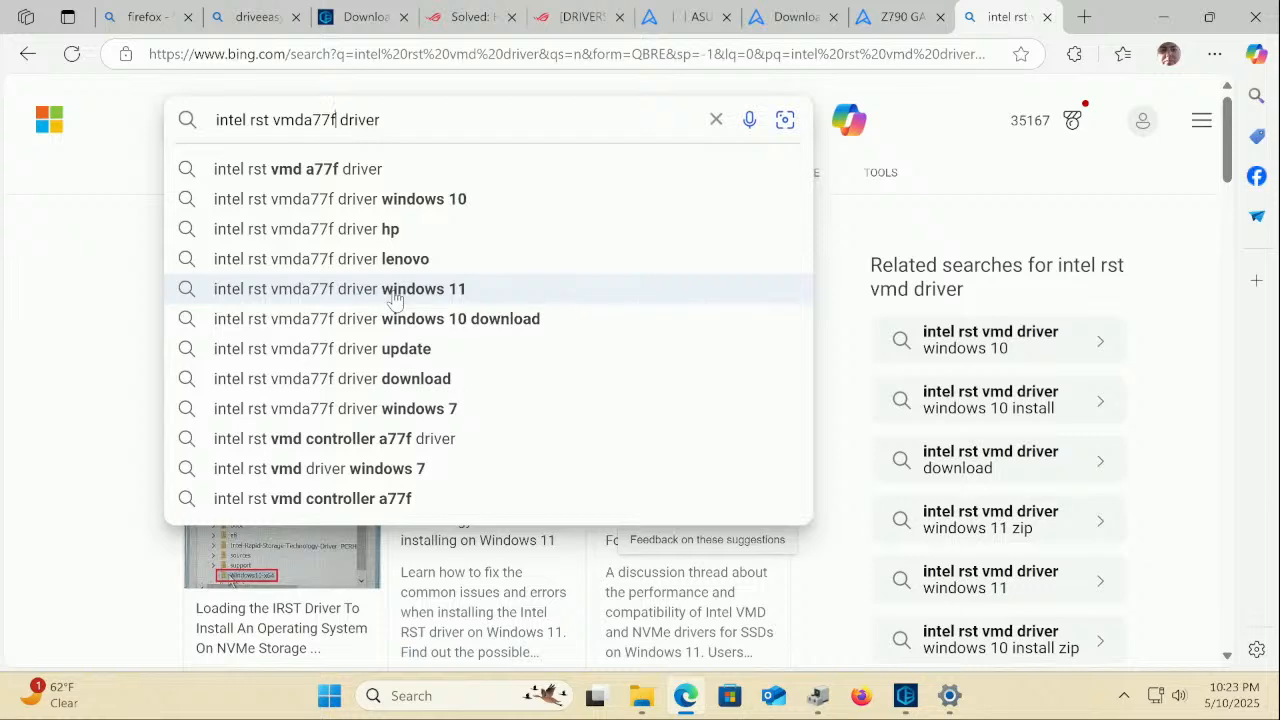
pyautogui.click(279, 170)
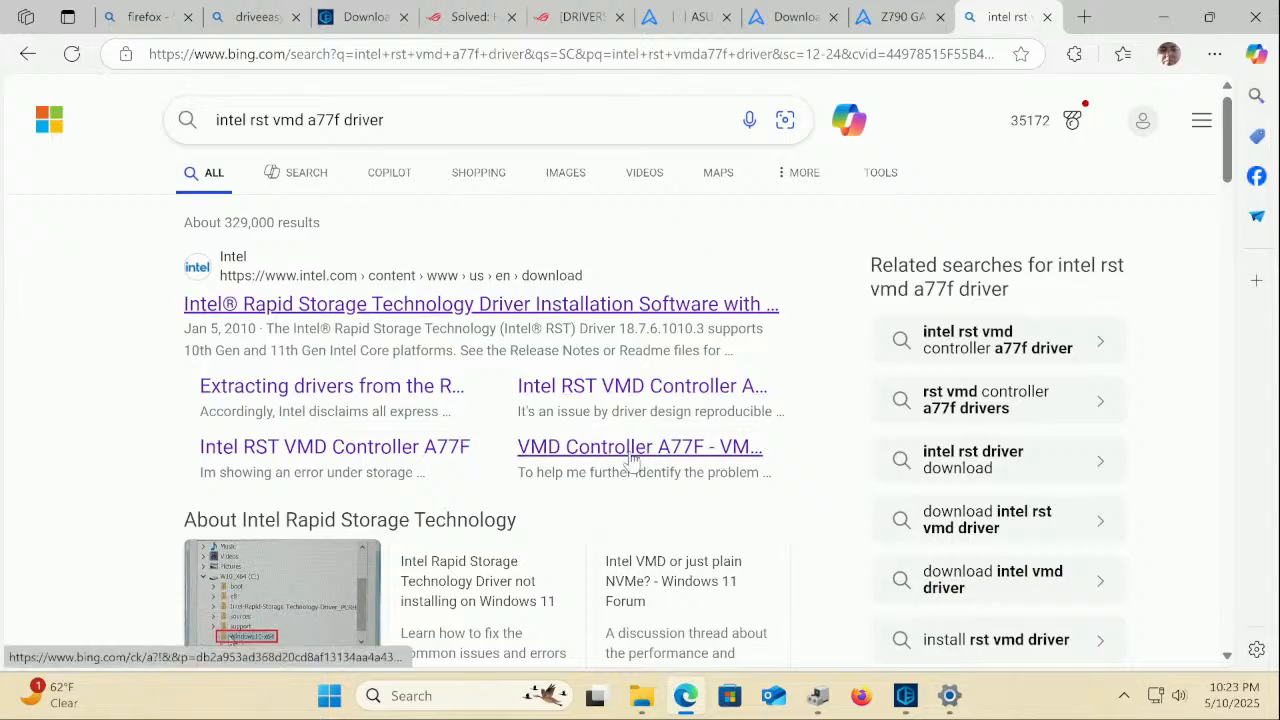
pyautogui.click(422, 450)
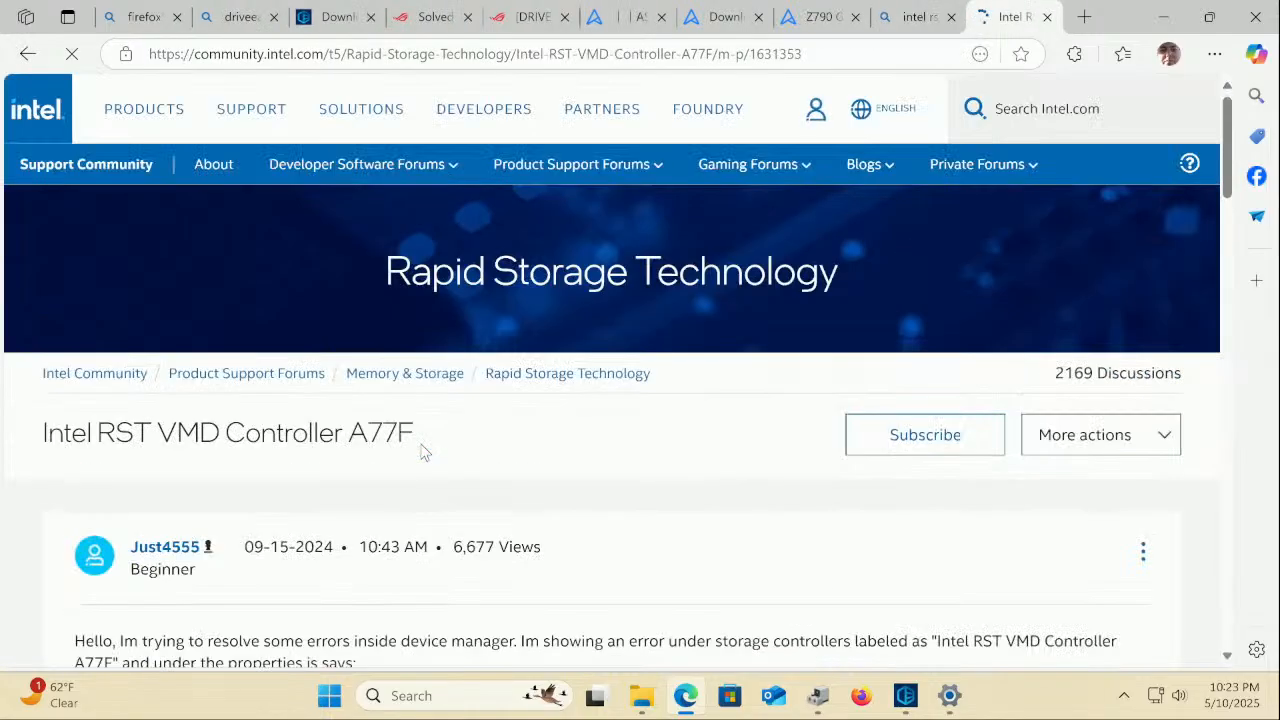
# Read the A77F thread down to its closed, unresolved end, then go back to the Bing results
pyautogui.scroll(-4, 422, 450)
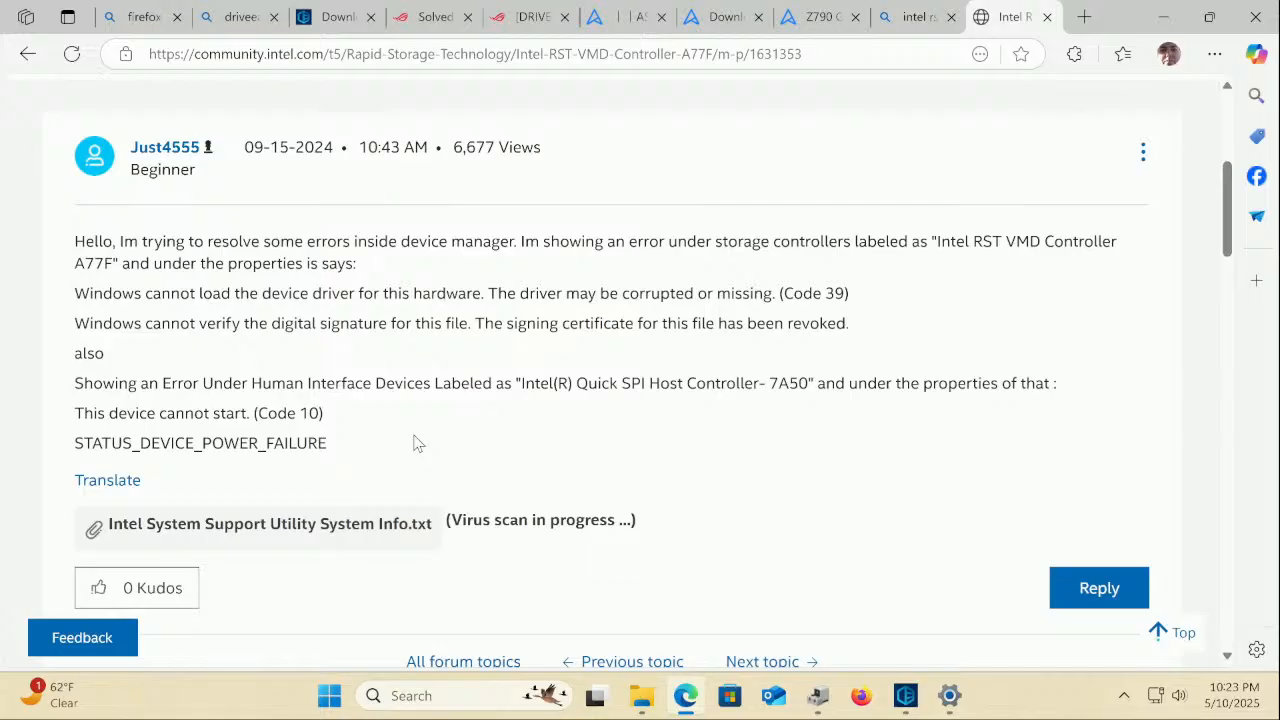
pyautogui.scroll(-6, 410, 440)
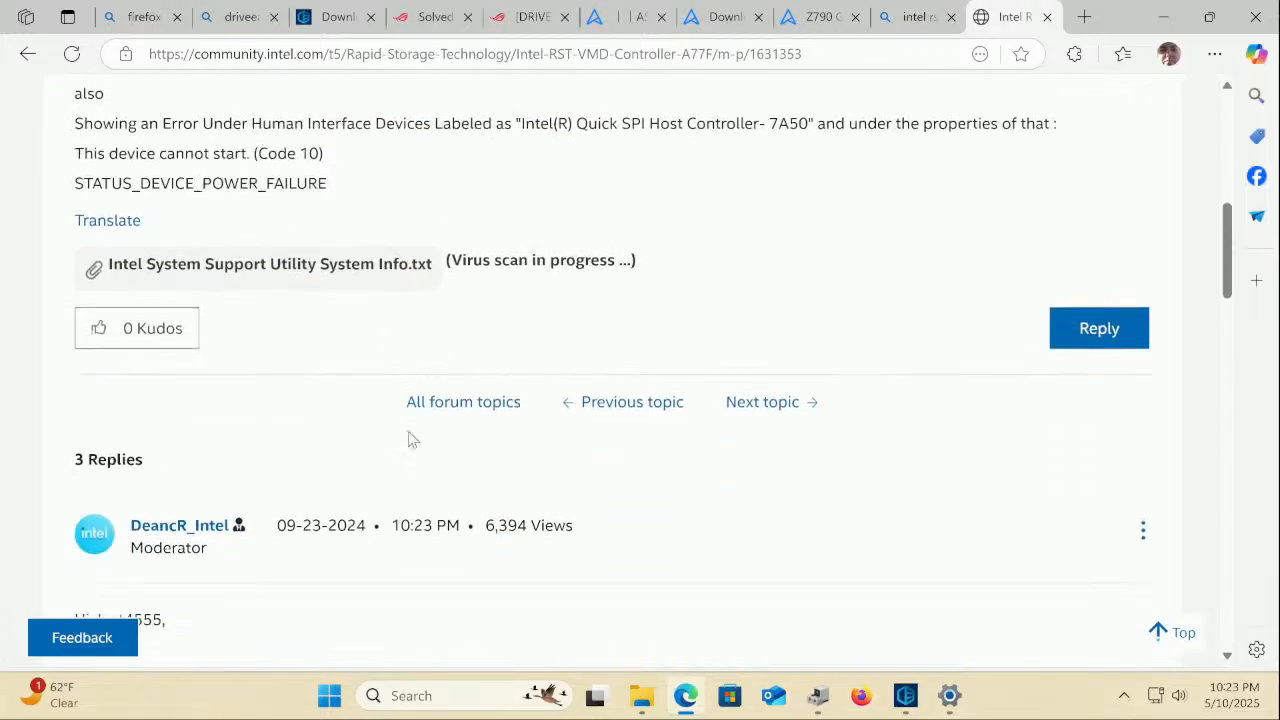
pyautogui.scroll(-1, 408, 435)
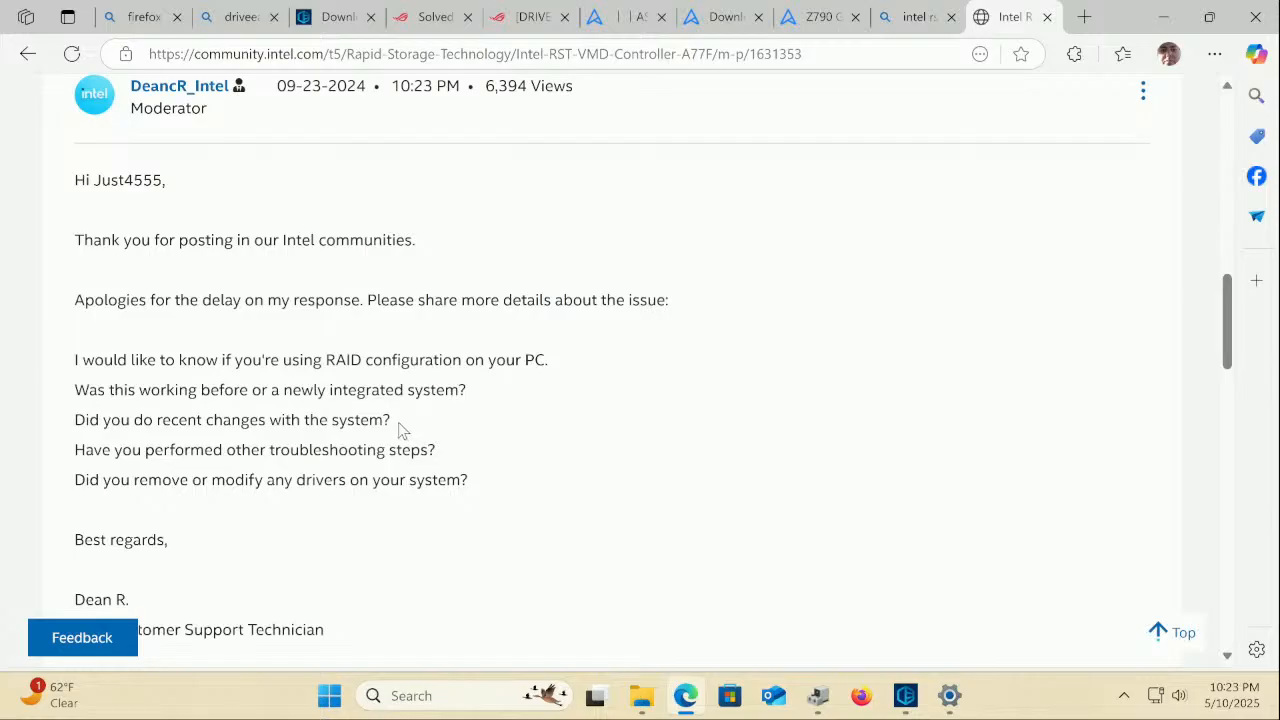
pyautogui.scroll(-2, 396, 422)
pyautogui.scroll(-2, 395, 422)
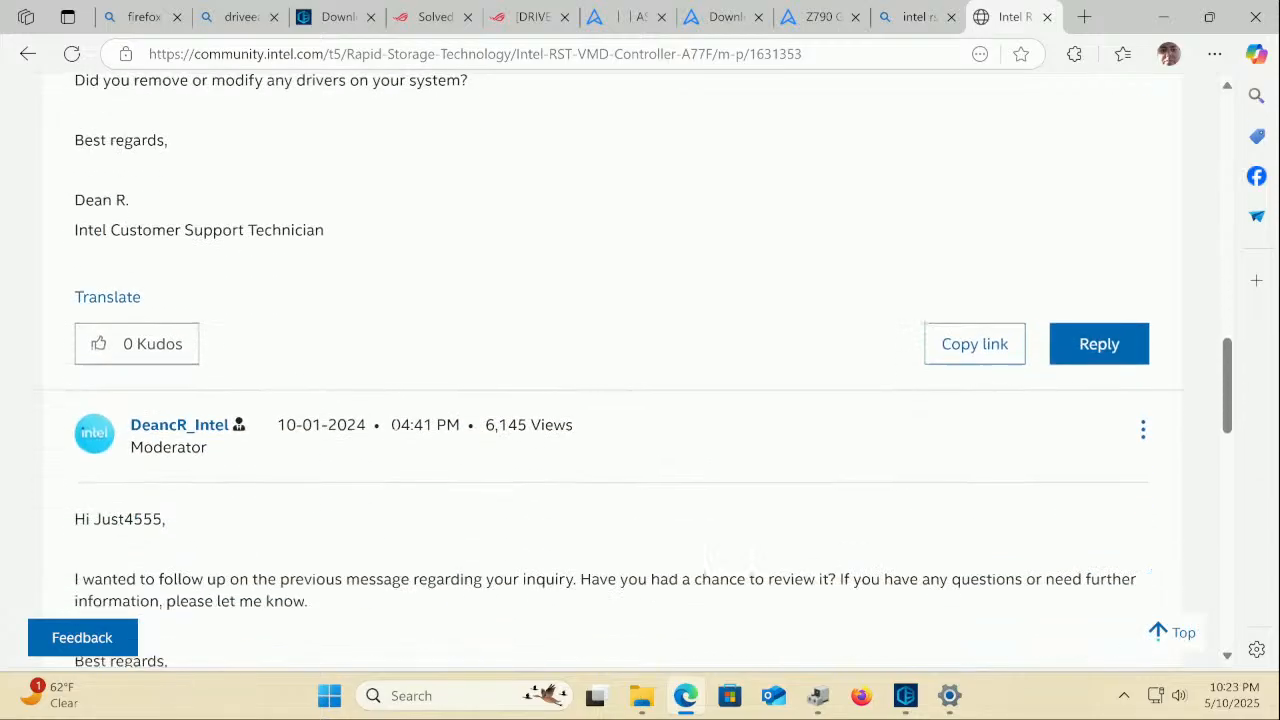
pyautogui.scroll(-2, 393, 420)
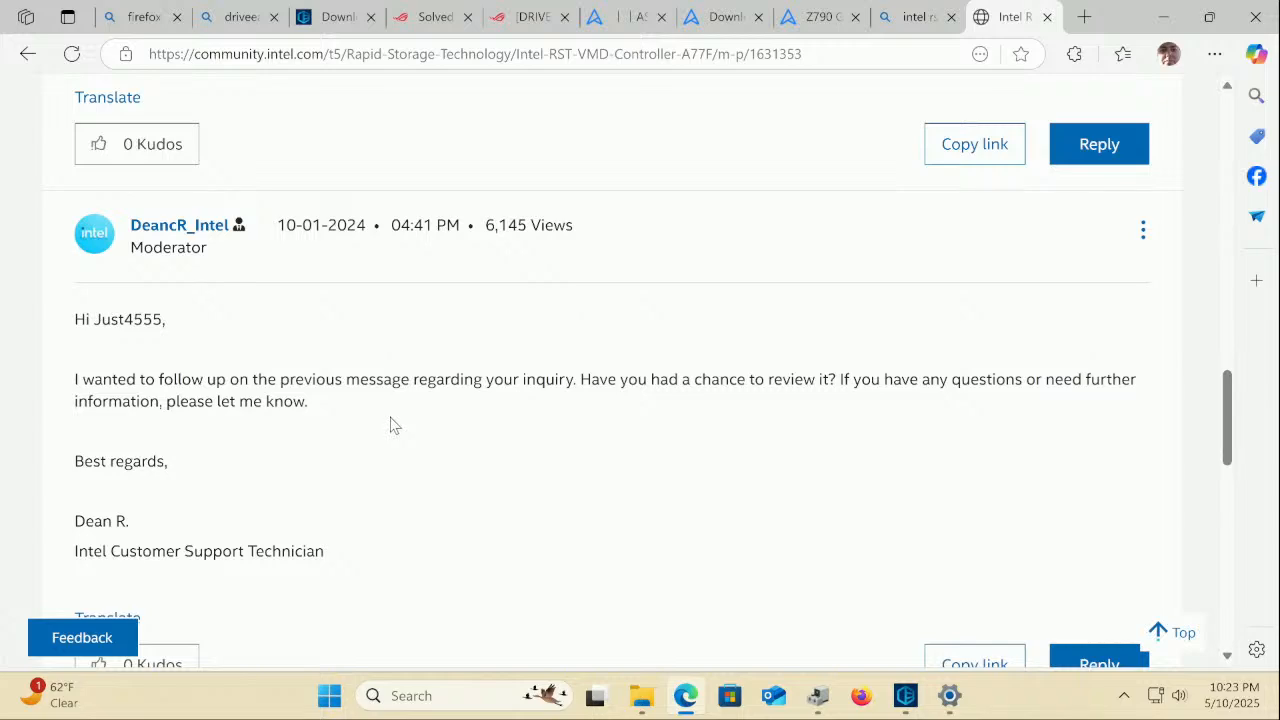
pyautogui.scroll(-6, 388, 420)
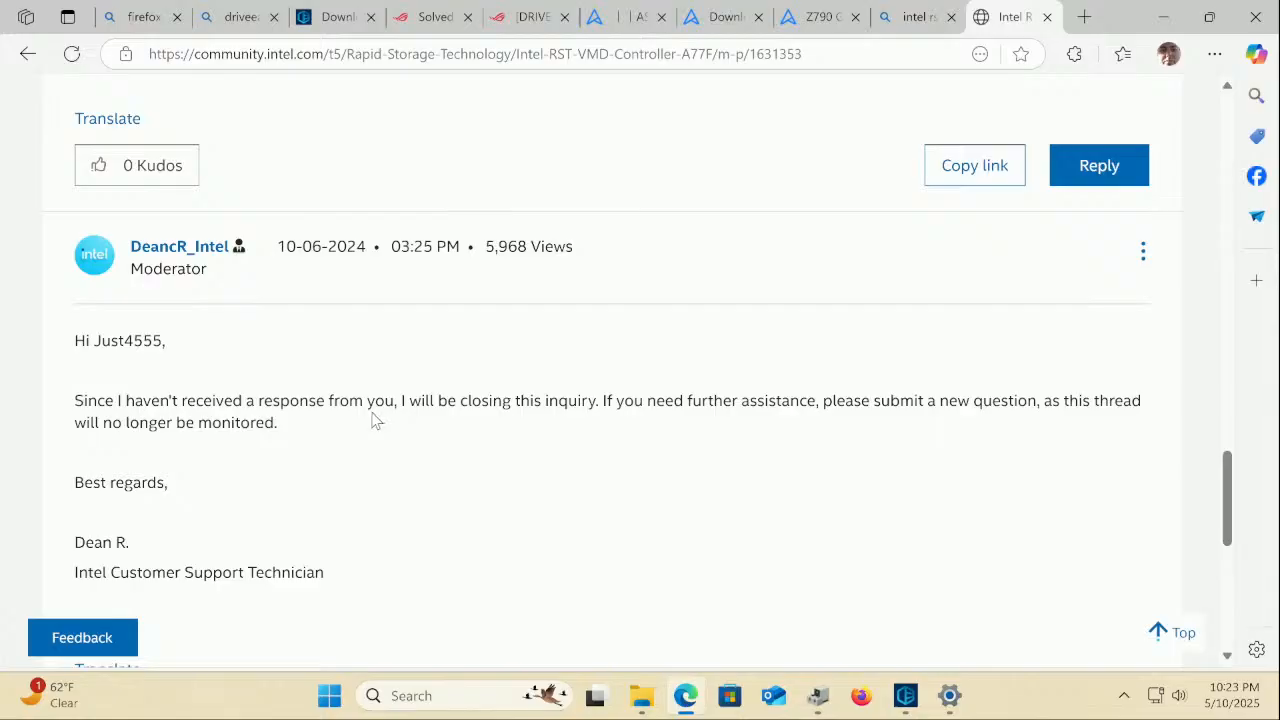
pyautogui.scroll(-5, 368, 420)
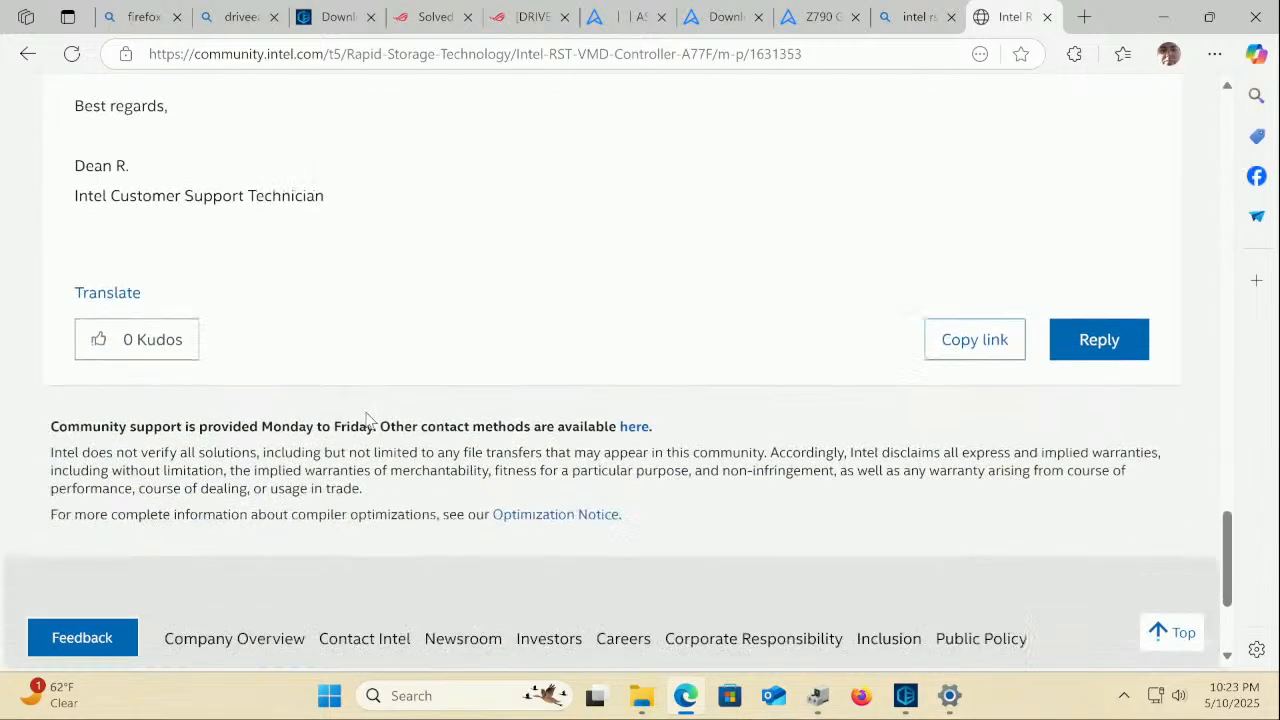
pyautogui.scroll(5, 367, 420)
pyautogui.scroll(15, 367, 420)
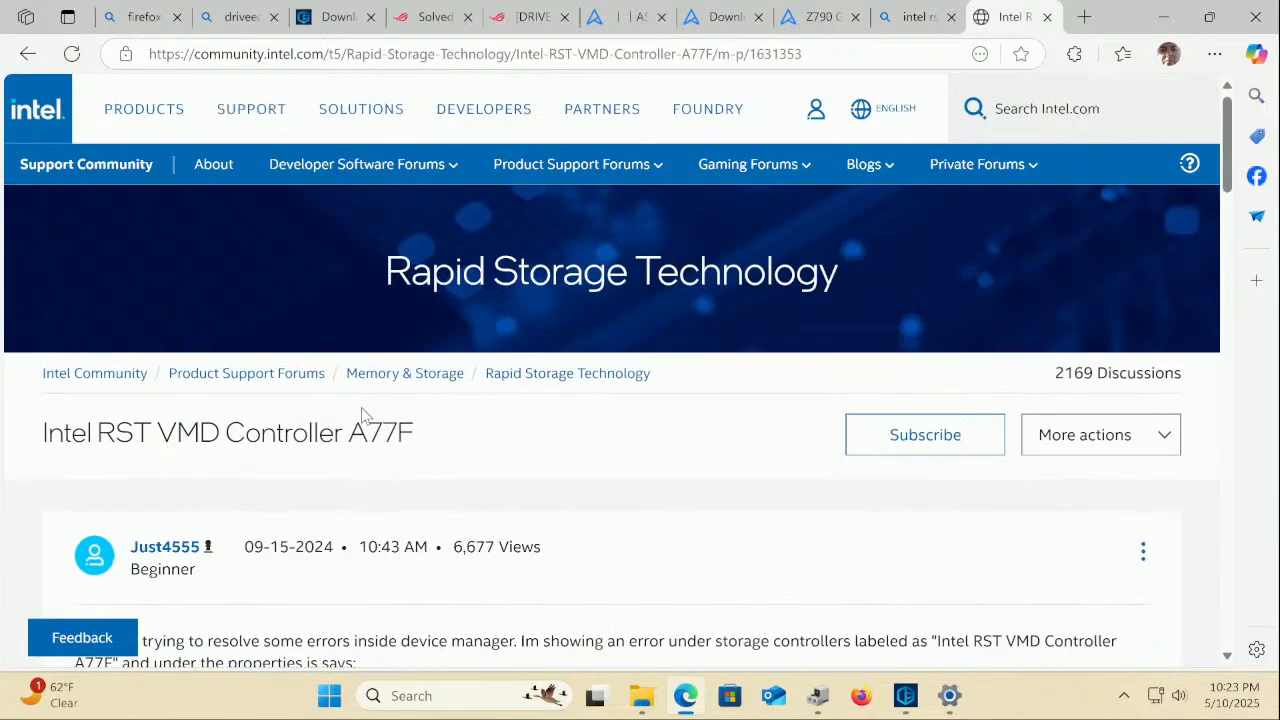
pyautogui.click(27, 54)
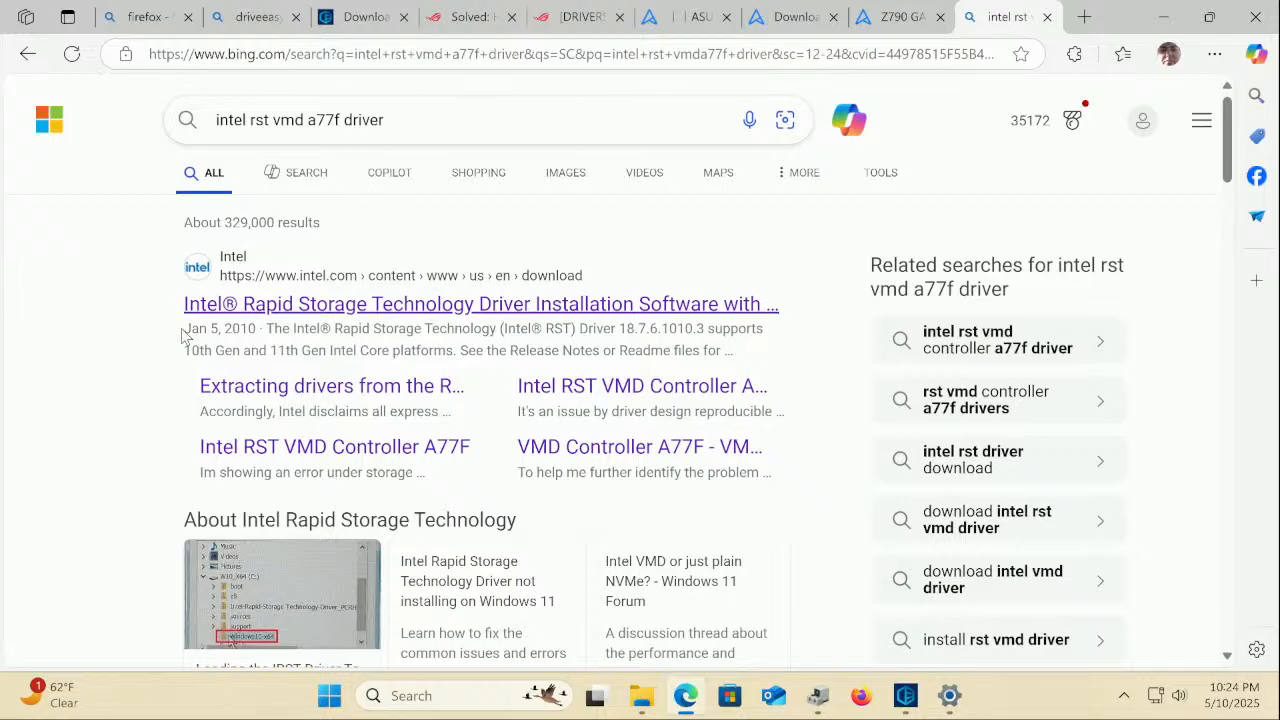
pyautogui.scroll(-5, 234, 318)
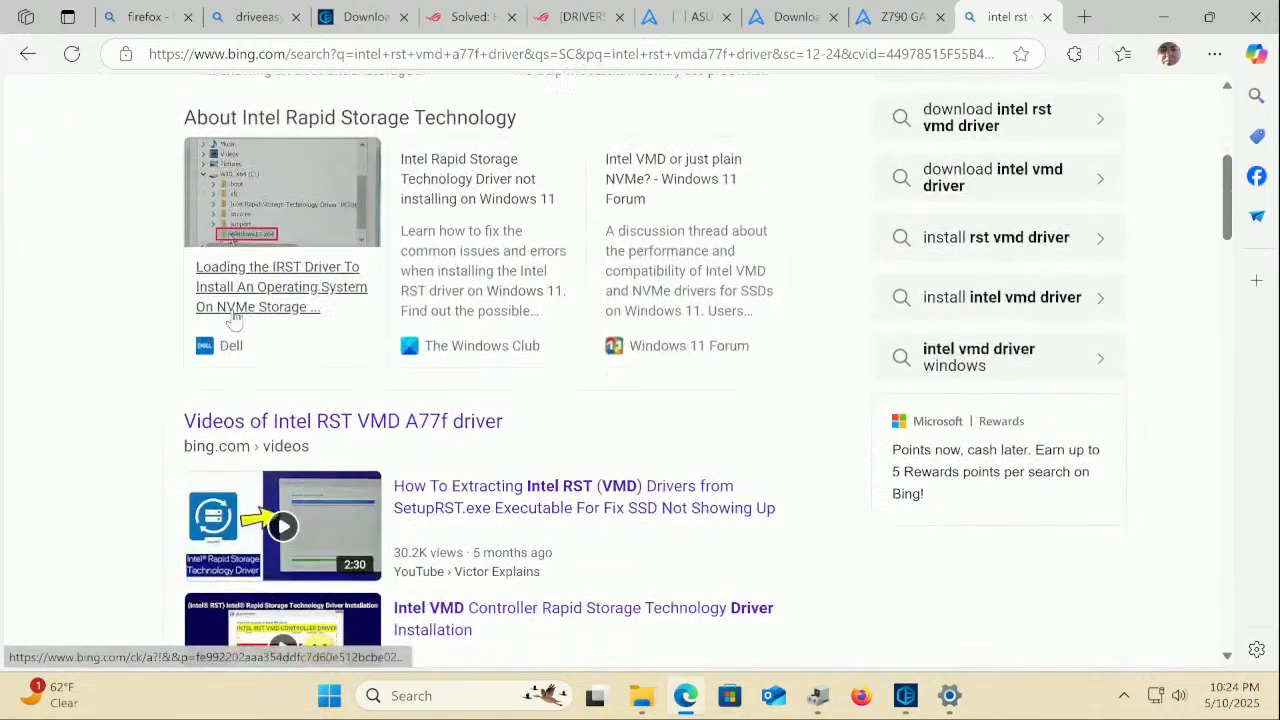
pyautogui.scroll(-1, 234, 318)
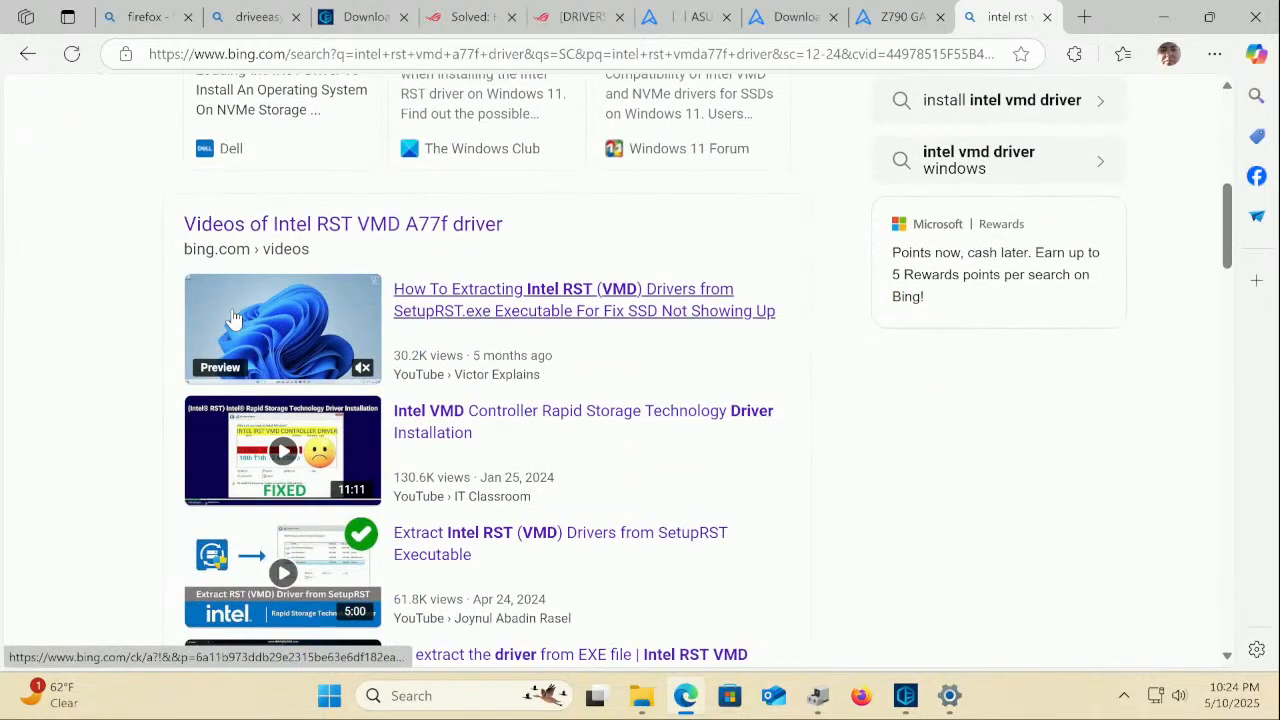
pyautogui.scroll(-5, 523, 312)
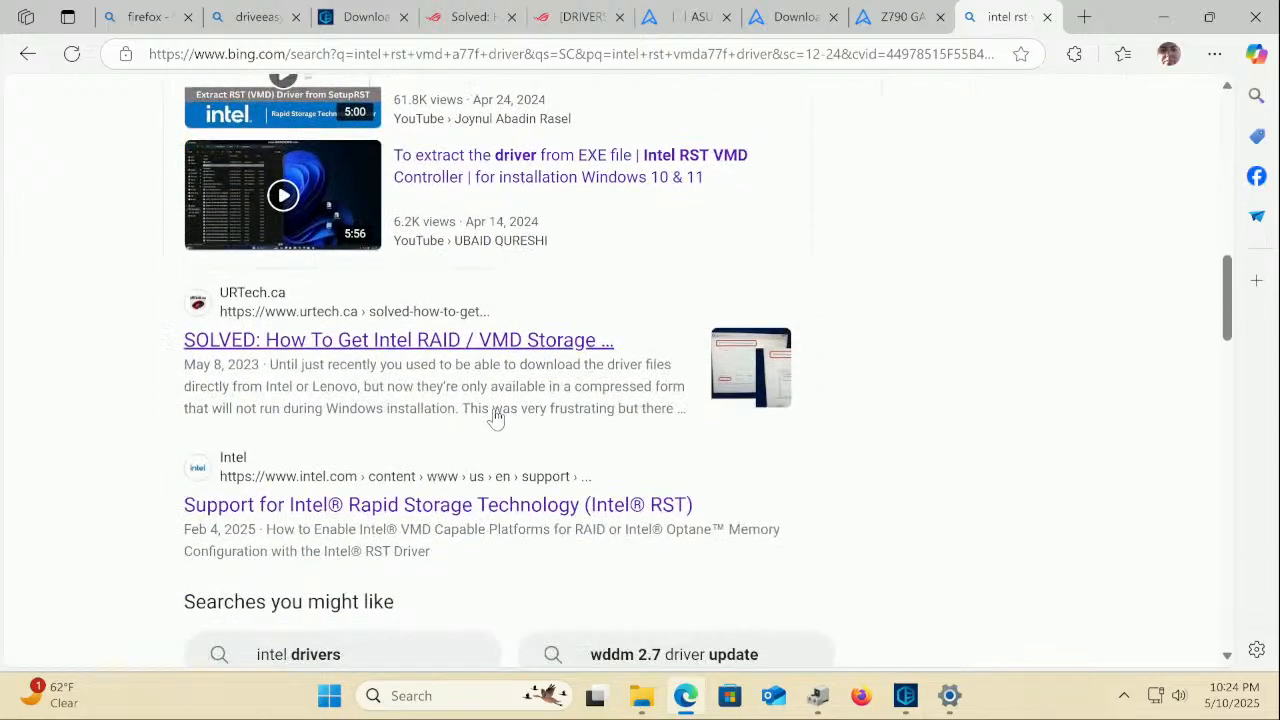
pyautogui.click(490, 342)
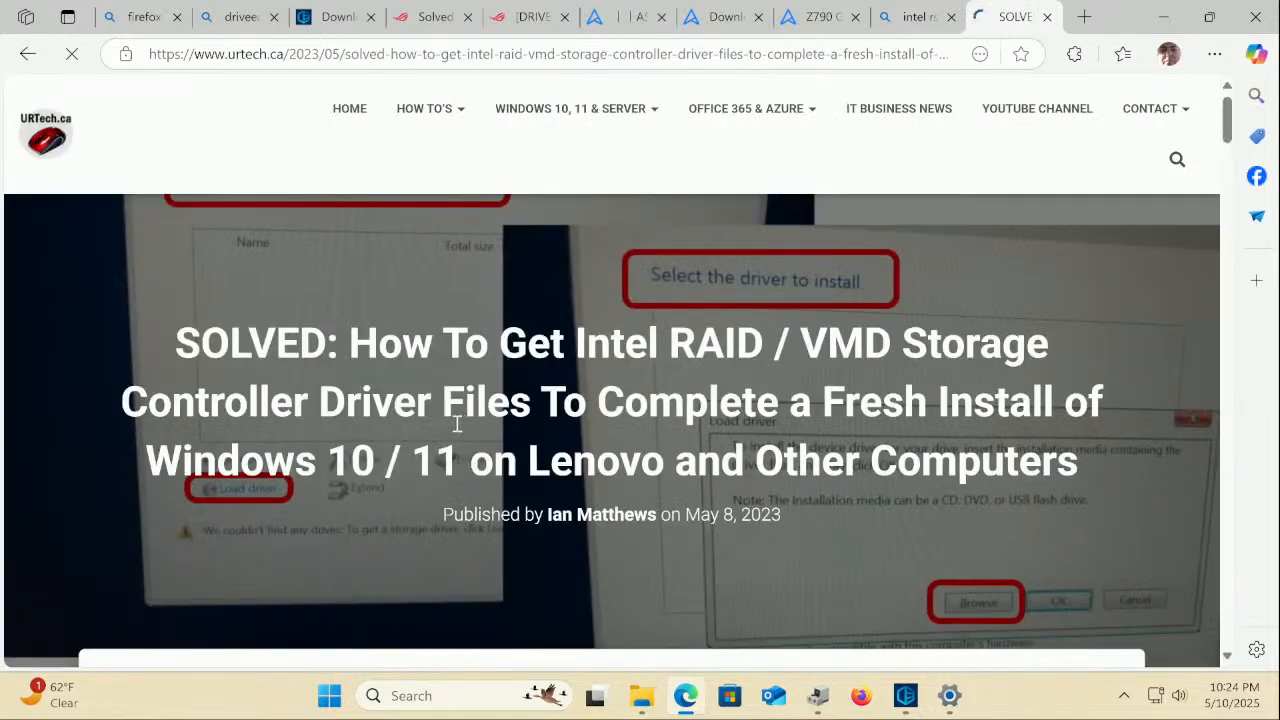
pyautogui.scroll(-5, 456, 424)
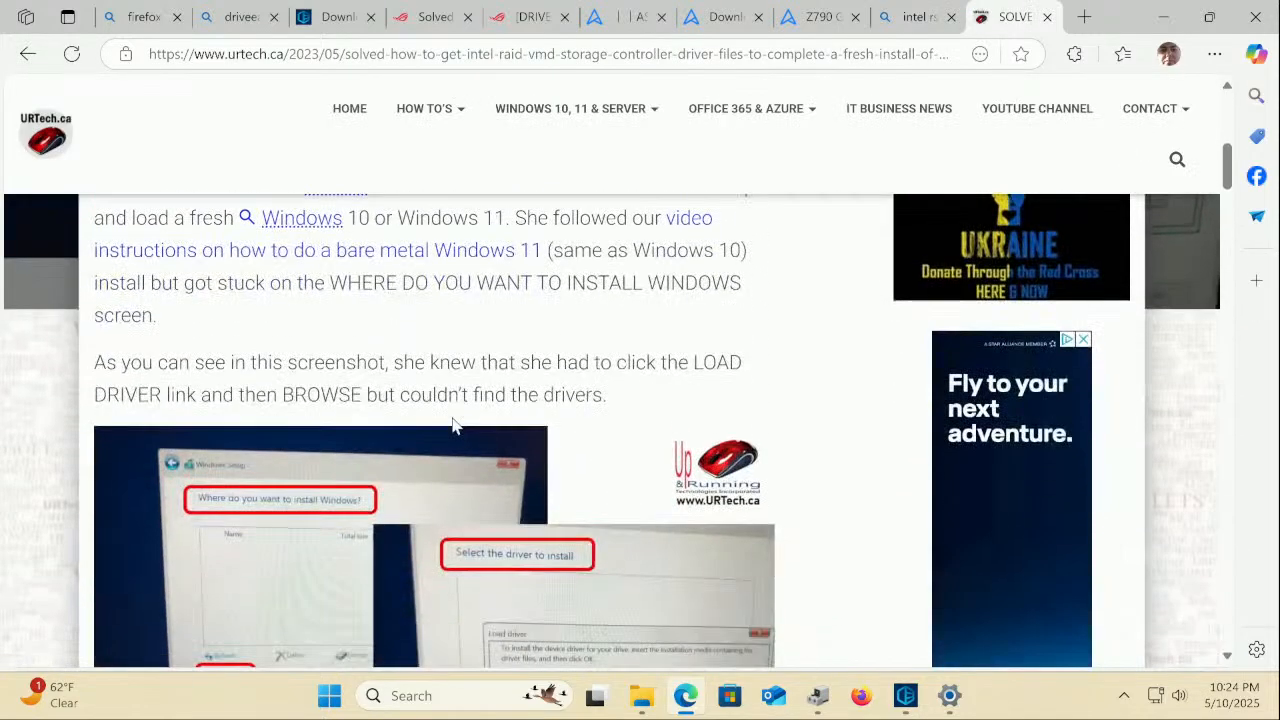
pyautogui.scroll(-2, 453, 425)
pyautogui.scroll(-1, 455, 428)
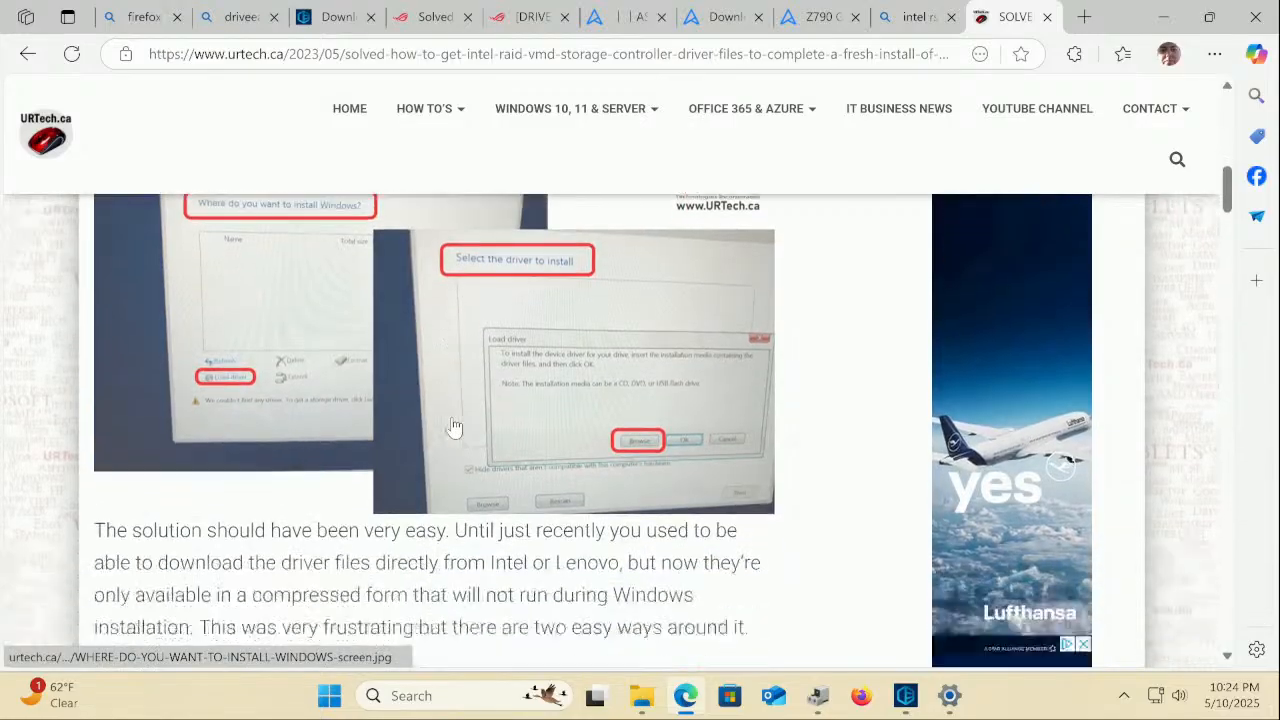
pyautogui.scroll(-3, 453, 427)
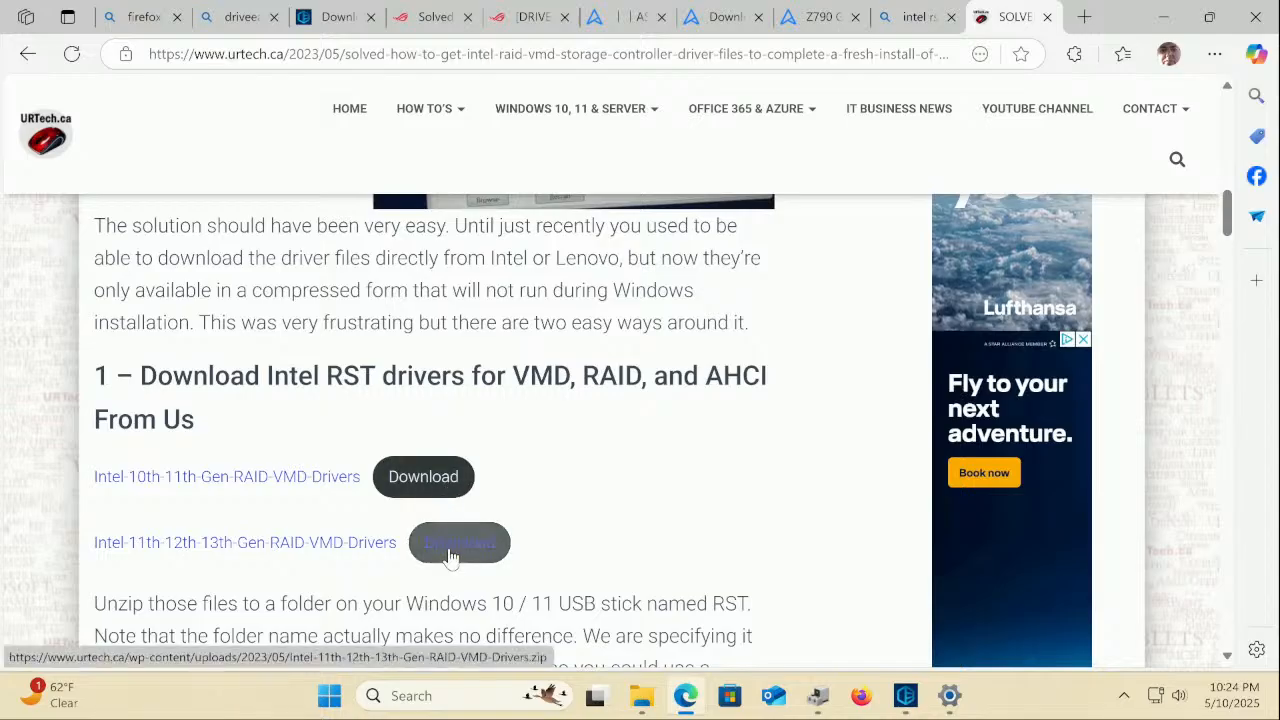
pyautogui.scroll(-3, 450, 556)
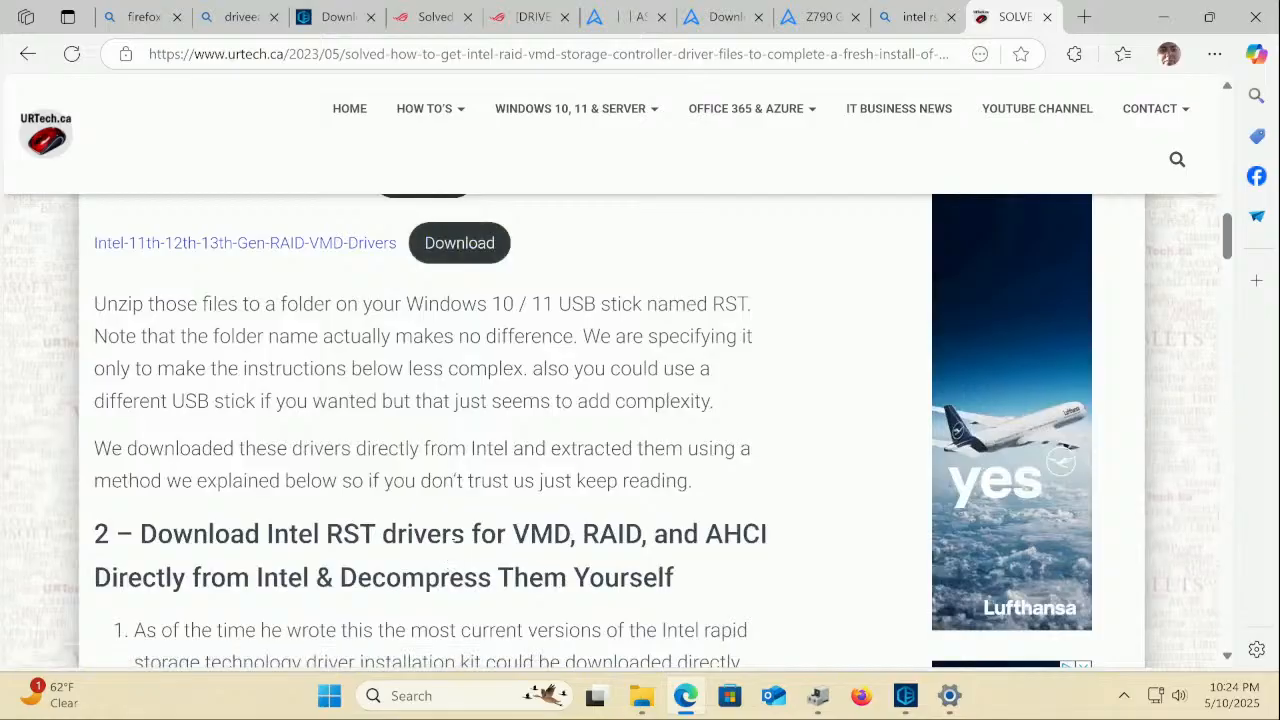
pyautogui.scroll(-2, 618, 433)
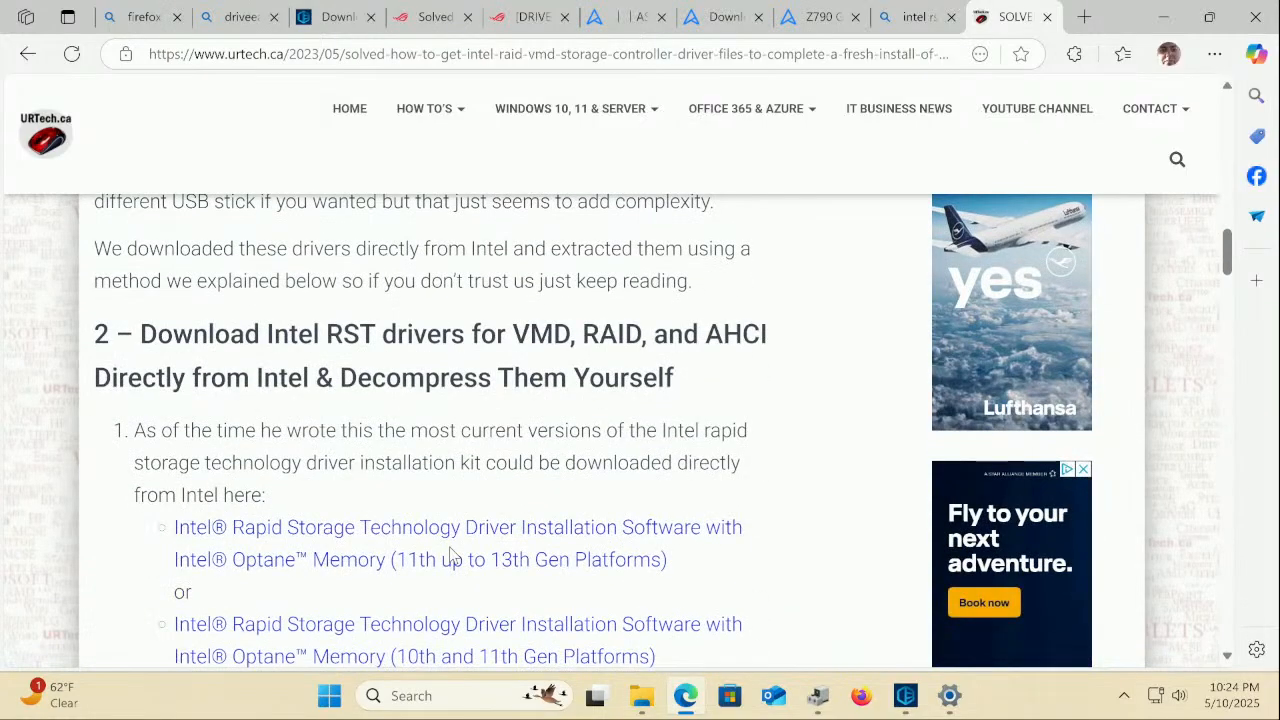
pyautogui.scroll(-1, 450, 556)
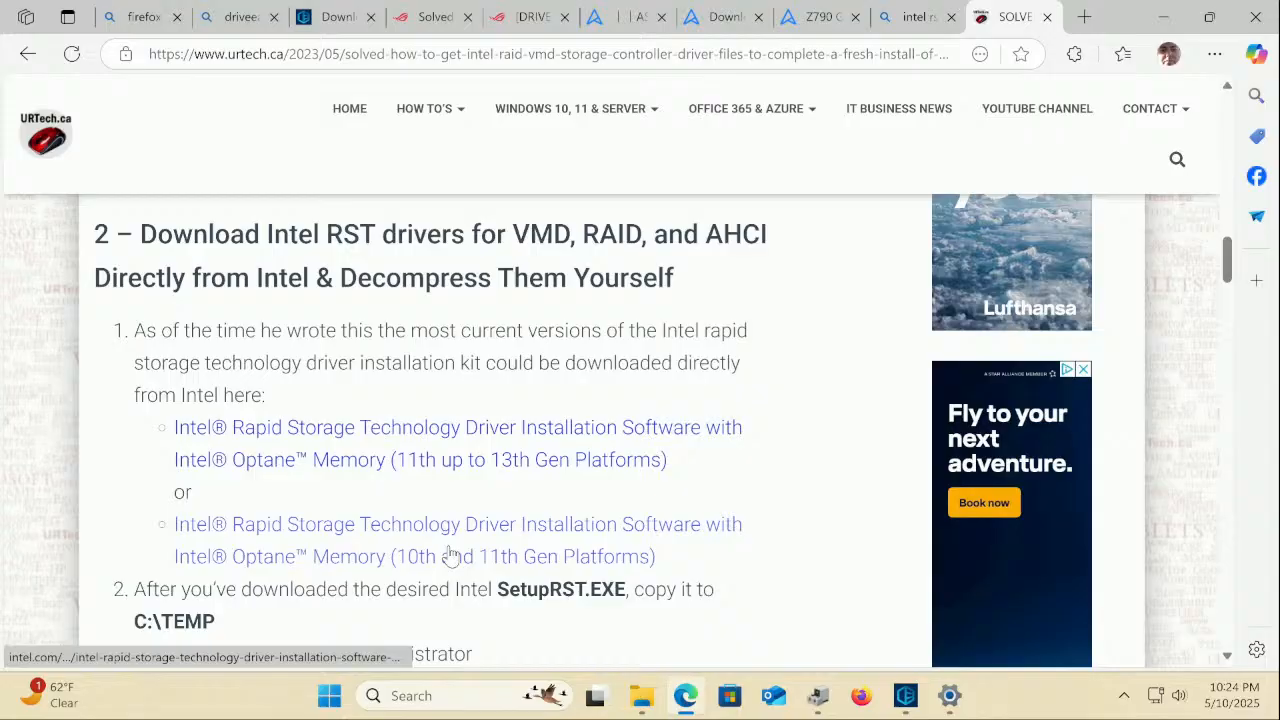
pyautogui.click(460, 467)
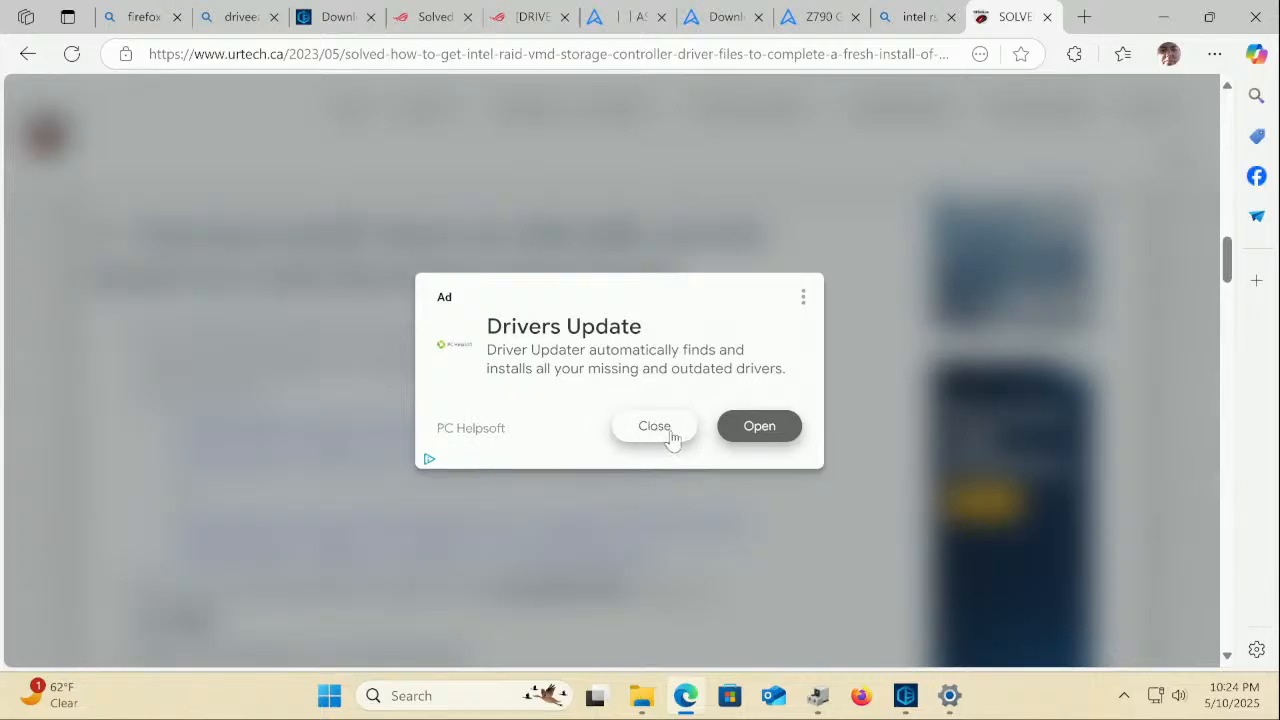
pyautogui.click(654, 426)
pyautogui.scroll(-3, 667, 438)
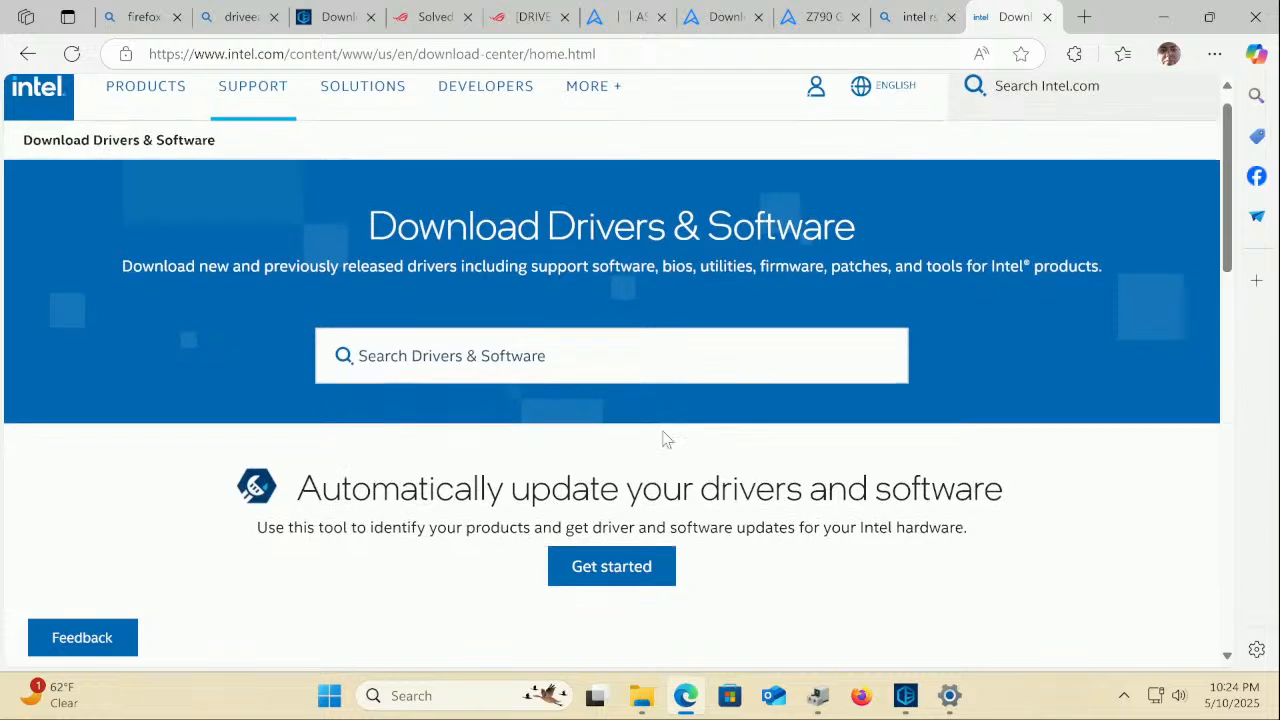
pyautogui.scroll(-1, 667, 438)
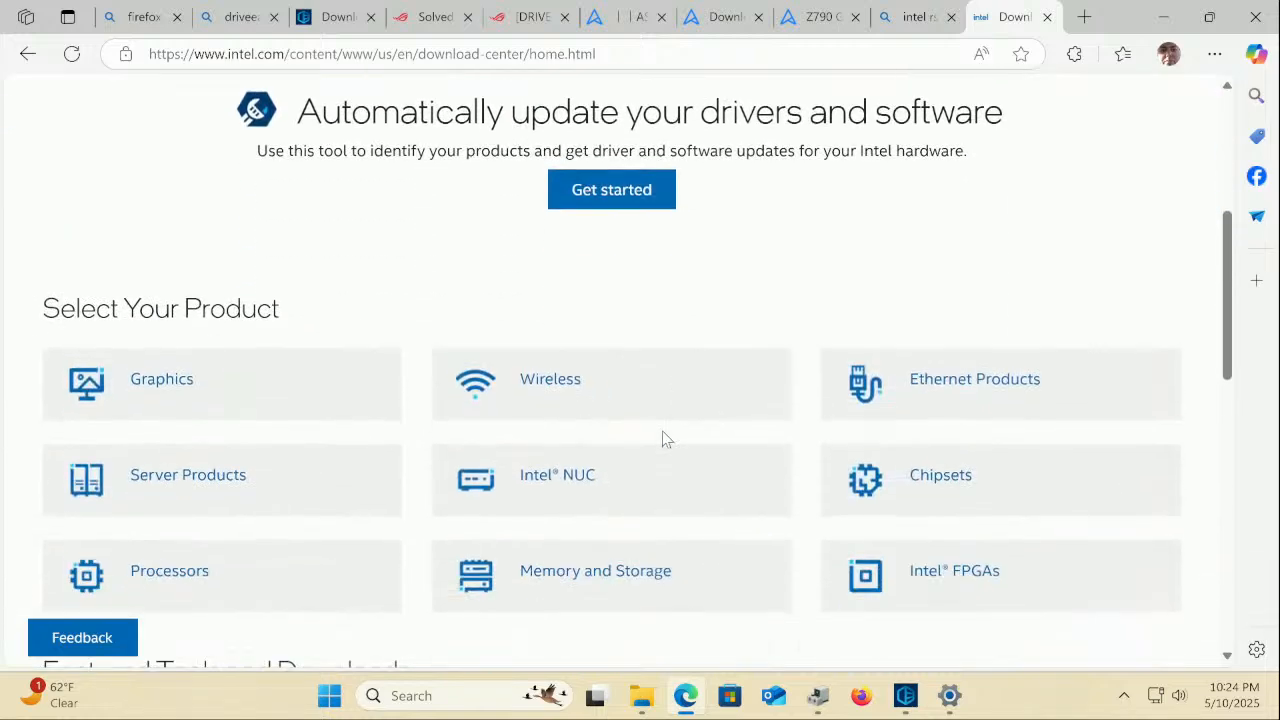
pyautogui.scroll(-3, 665, 438)
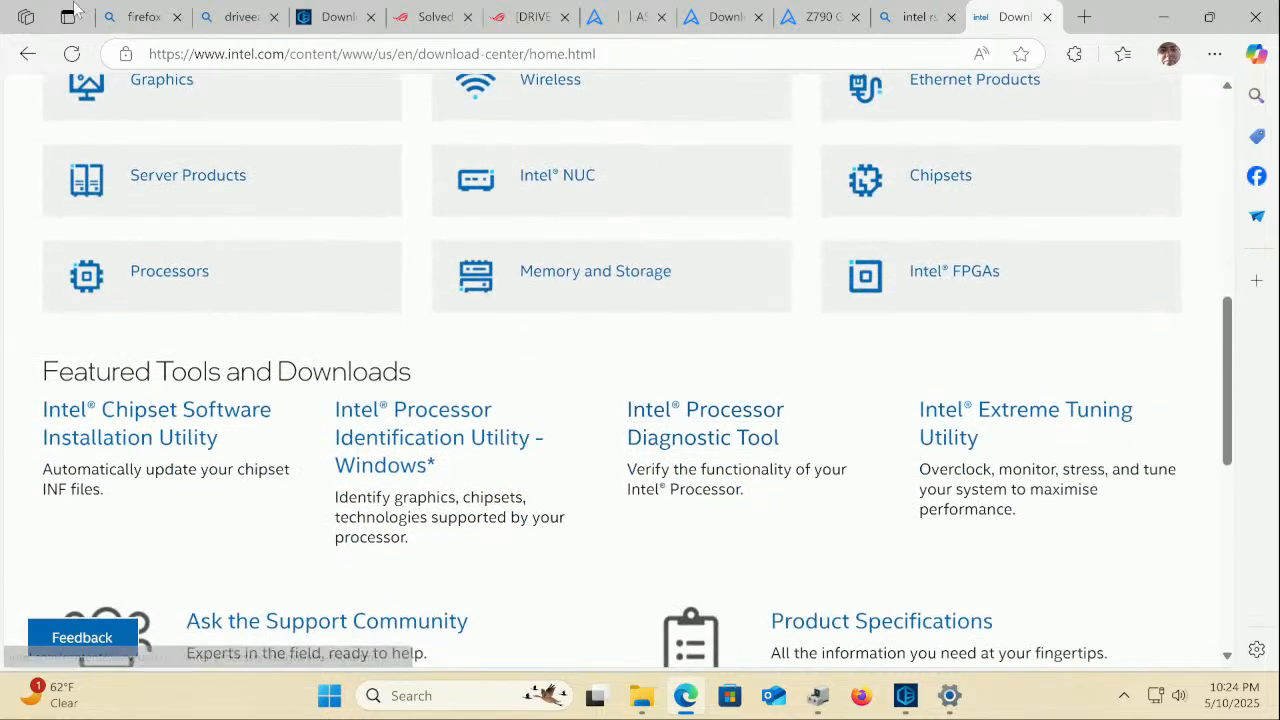
pyautogui.click(30, 56)
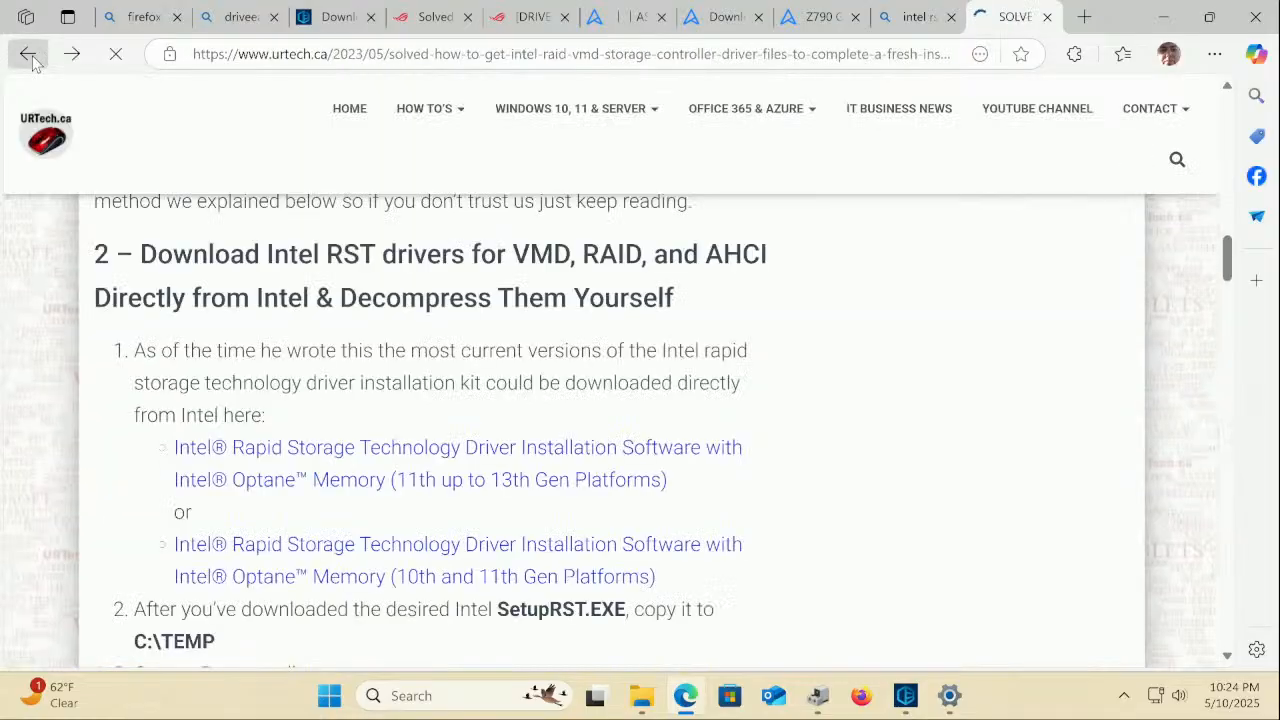
# Go back to Bing and open the Drivers & Software list on Intel's RST support page
pyautogui.click(30, 56)
pyautogui.scroll(5, 151, 380)
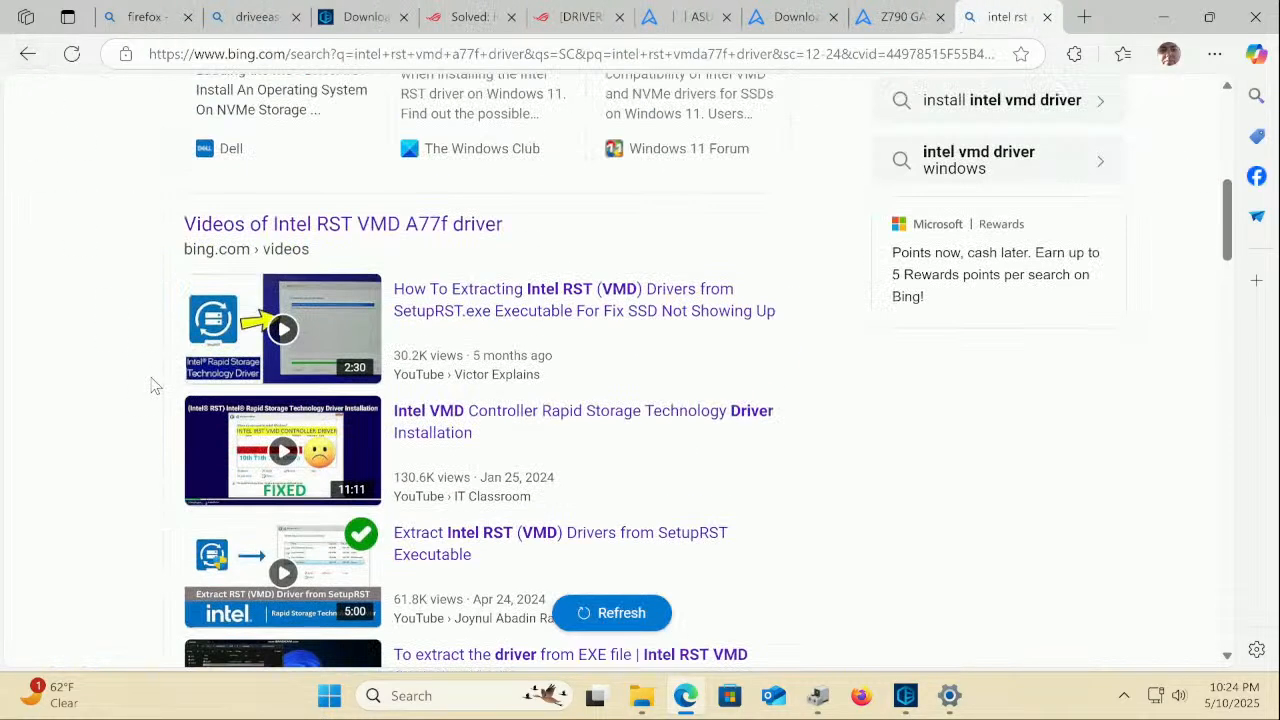
pyautogui.scroll(5, 151, 385)
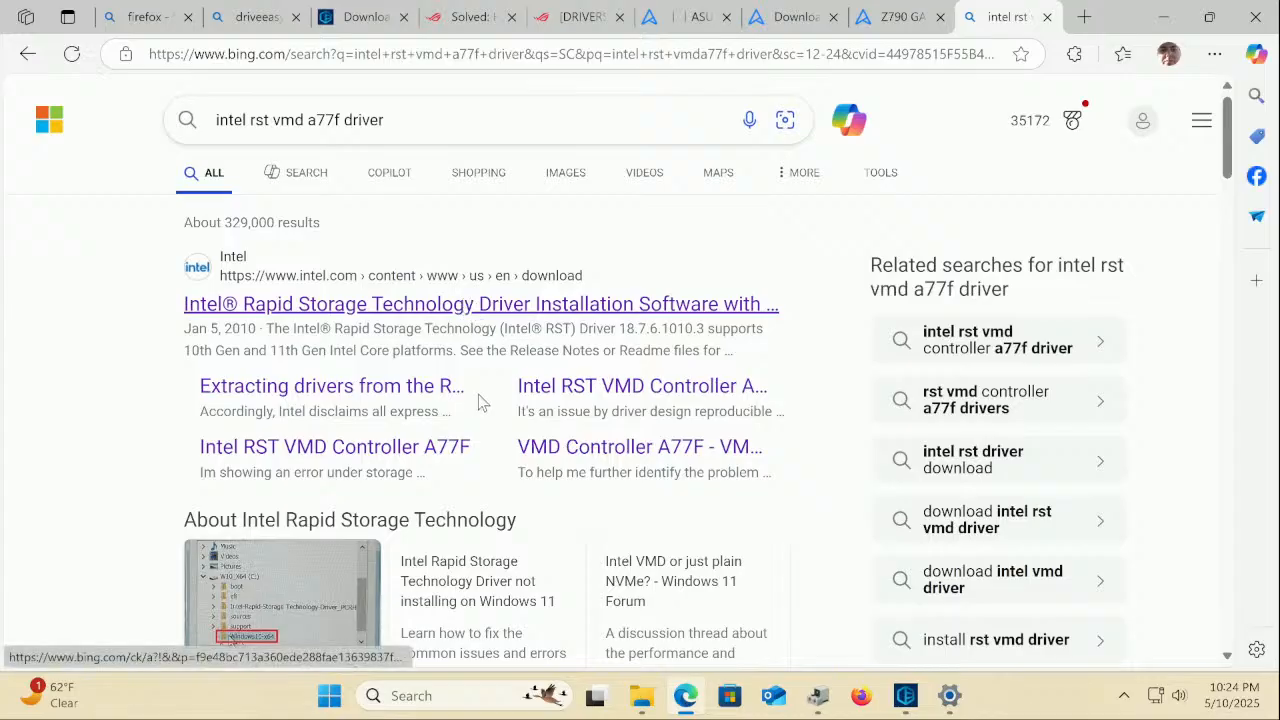
pyautogui.scroll(-5, 470, 360)
pyautogui.scroll(5, 476, 398)
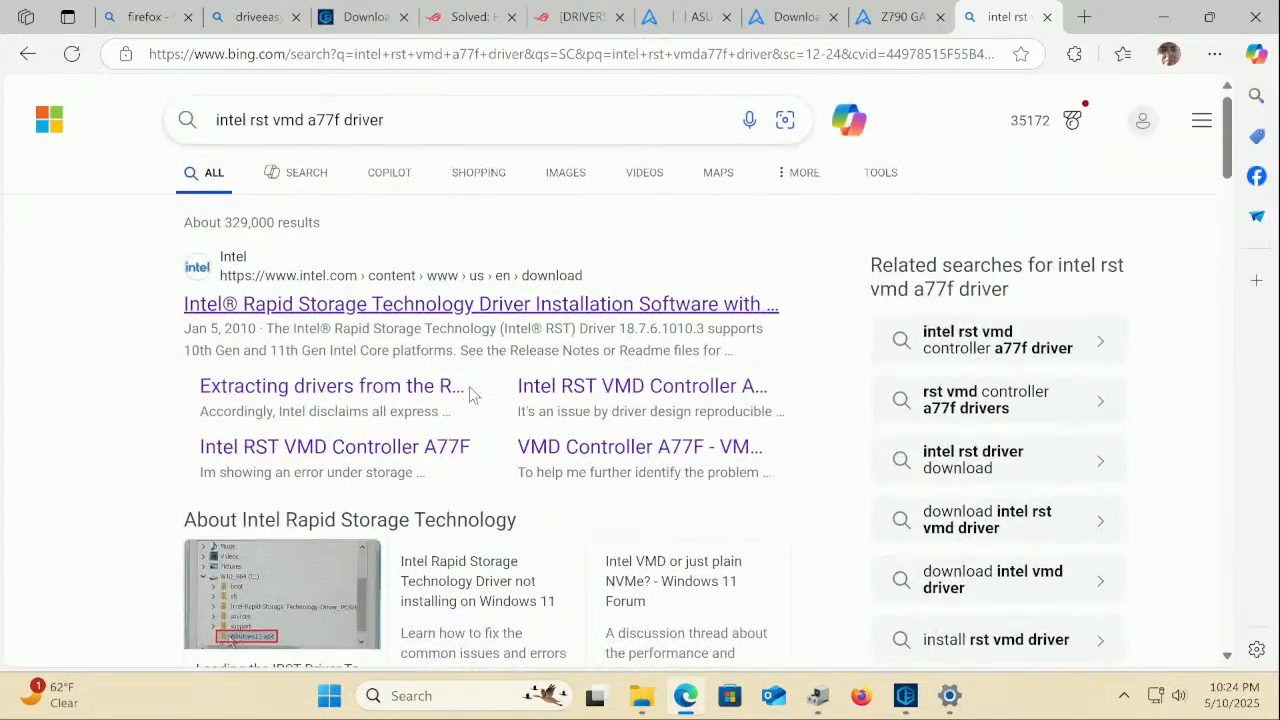
pyautogui.scroll(-7, 470, 394)
pyautogui.scroll(-6, 463, 389)
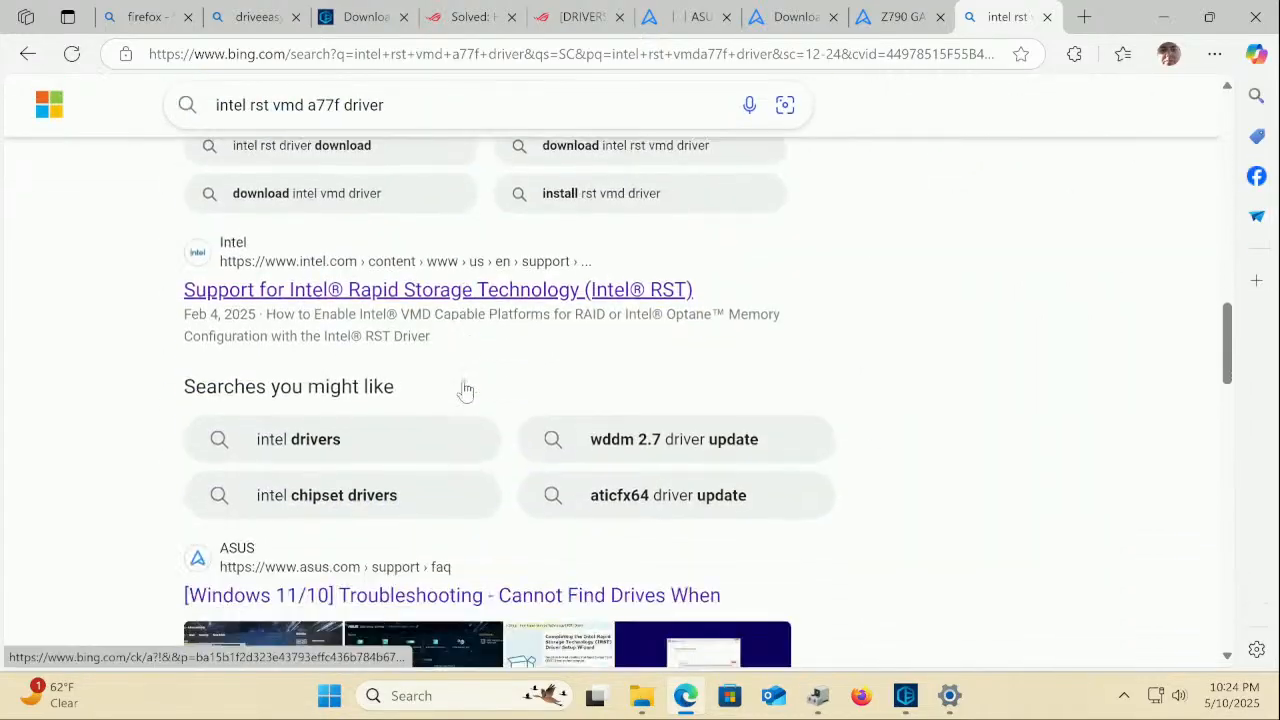
pyautogui.click(501, 302)
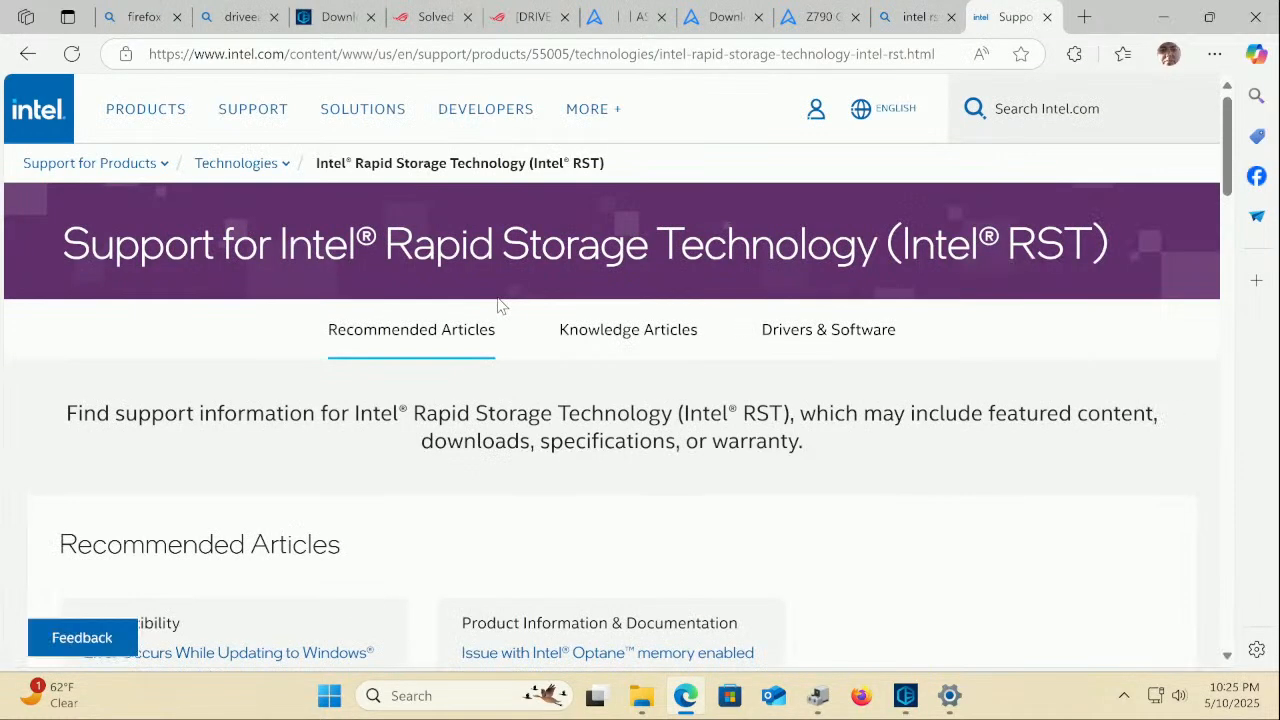
pyautogui.scroll(-2, 499, 305)
pyautogui.scroll(1, 497, 304)
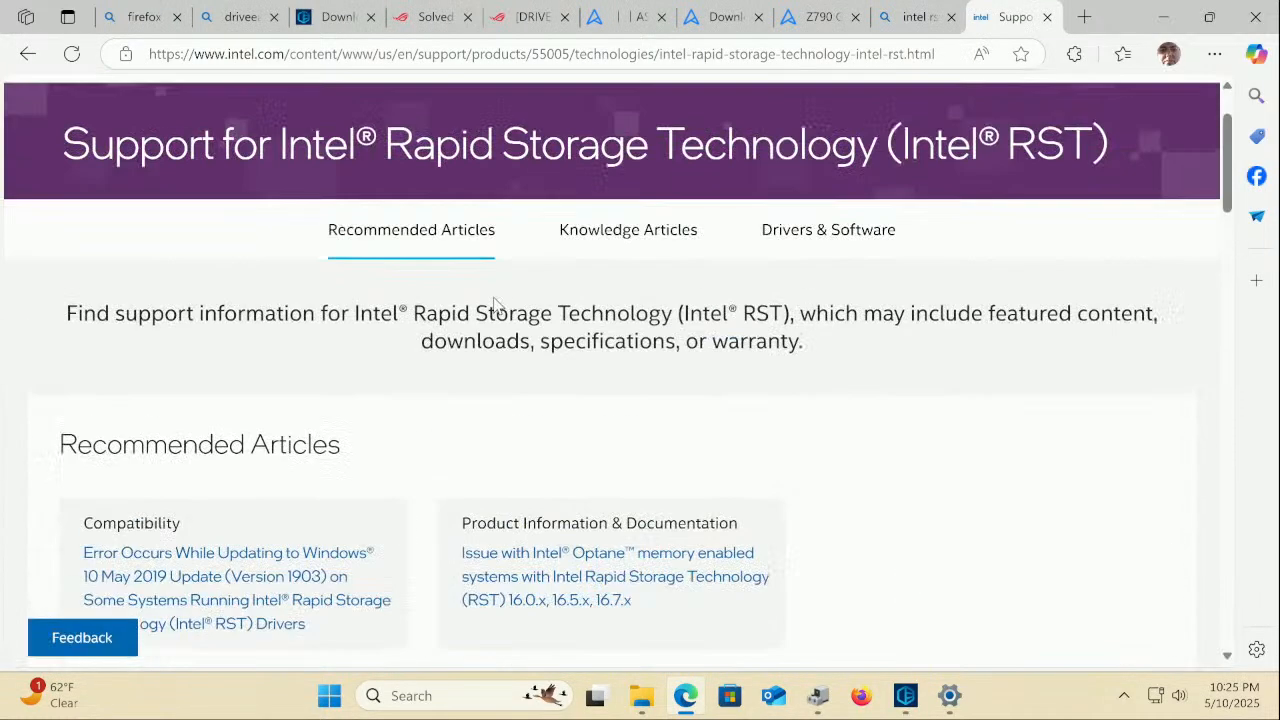
pyautogui.click(823, 232)
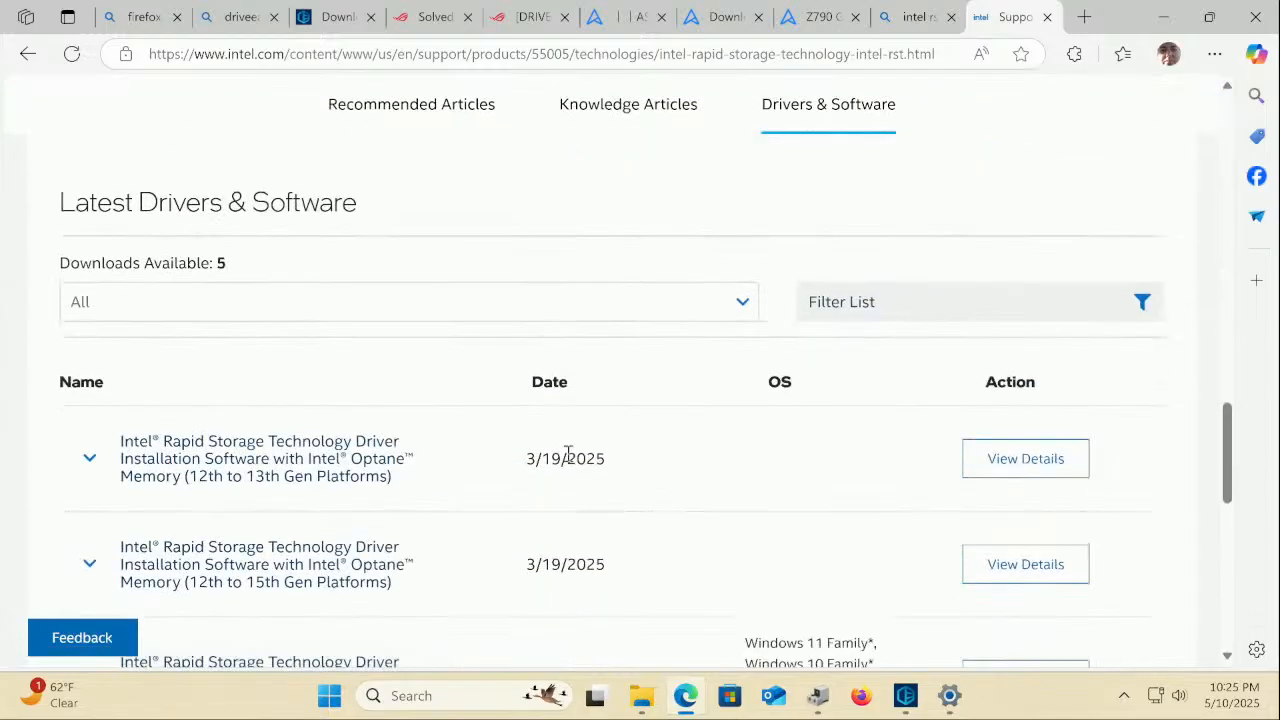
# Open the 12th to 13th Gen RST 19.5.8.1059.2 download page offering SetupRST.exe (8 MB)
pyautogui.click(303, 458)
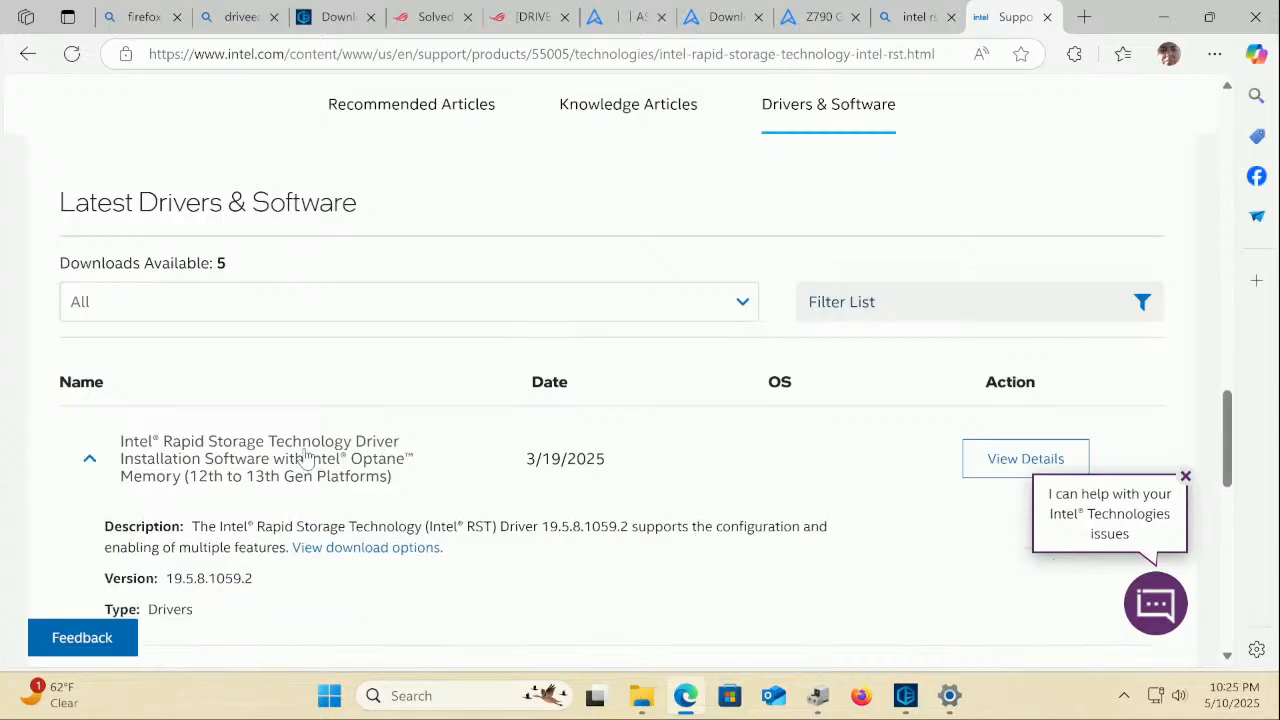
pyautogui.scroll(-1, 362, 558)
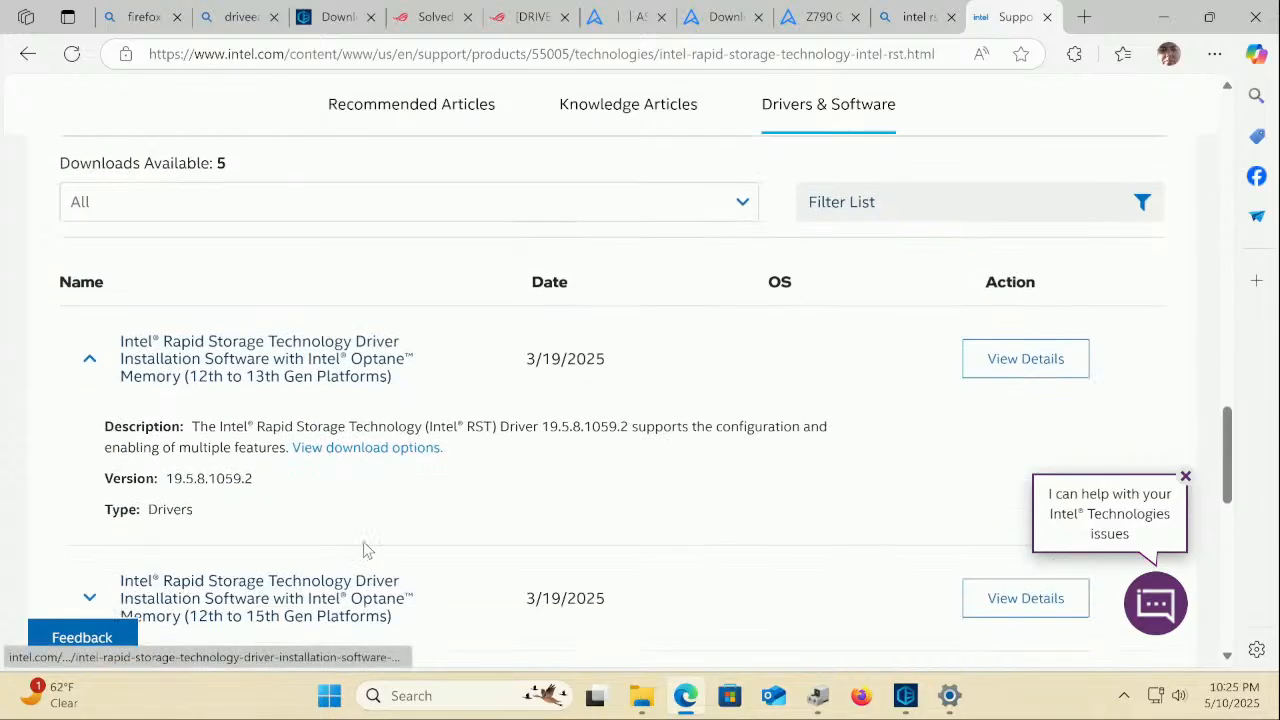
pyautogui.click(995, 367)
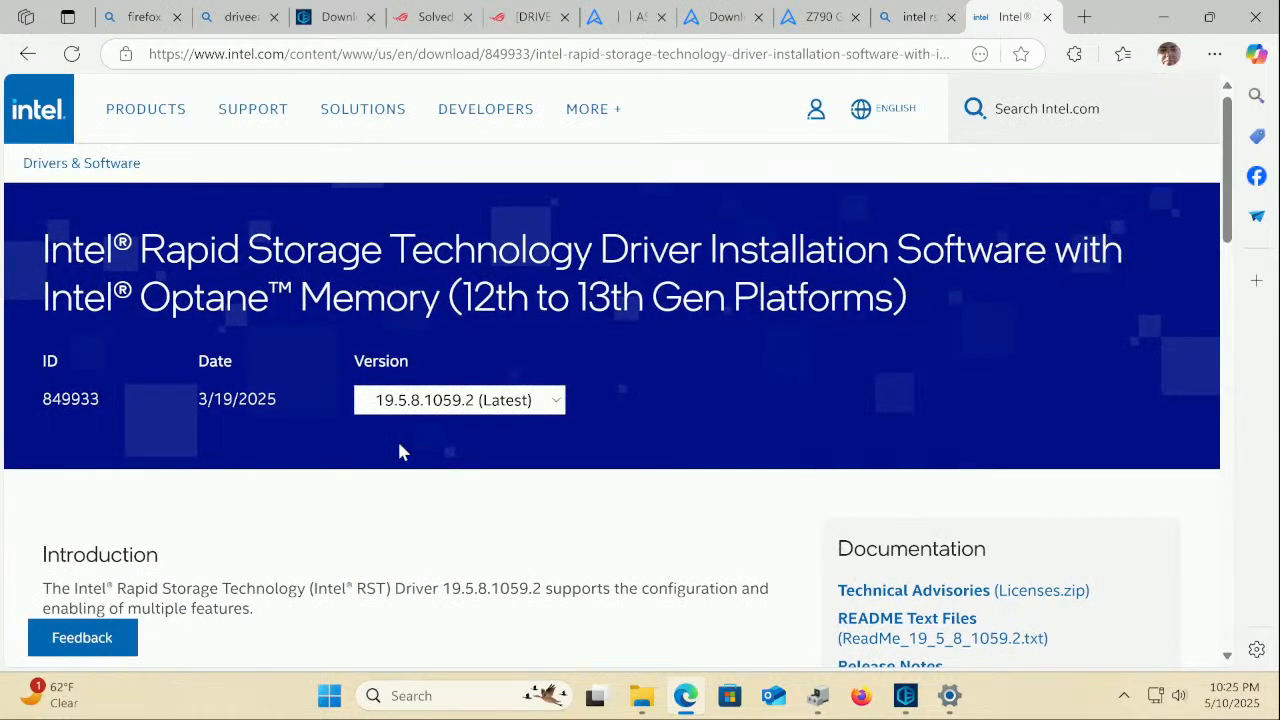
pyautogui.scroll(-2, 398, 448)
pyautogui.scroll(-1, 397, 449)
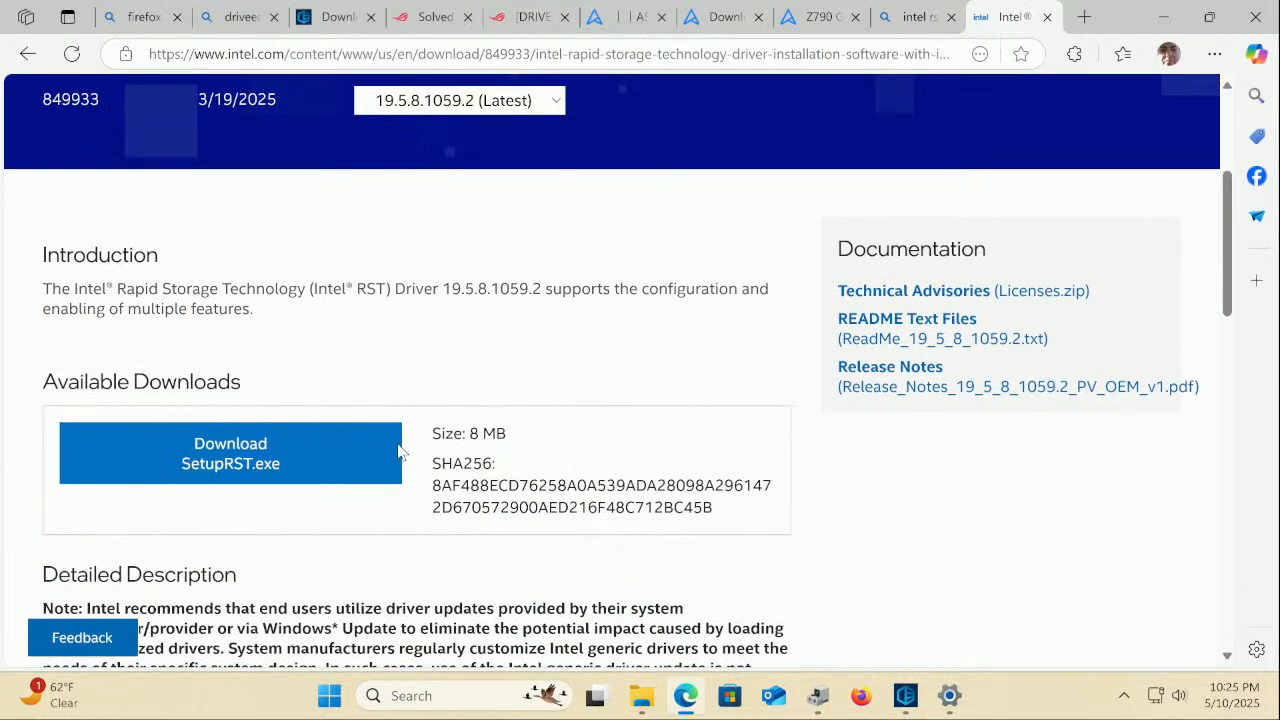
# Download SetupRST.exe after accepting Intel's license, then launch it and approve the UAC prompt
pyautogui.click(289, 466)
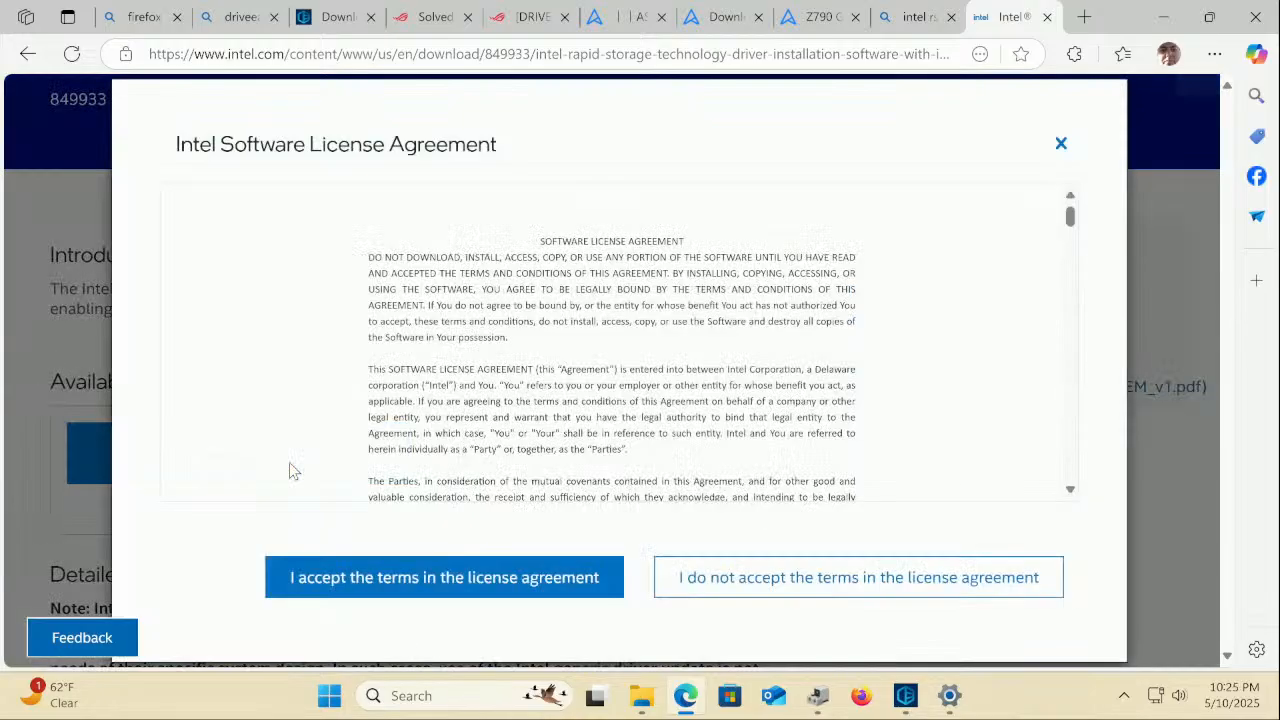
pyautogui.click(496, 578)
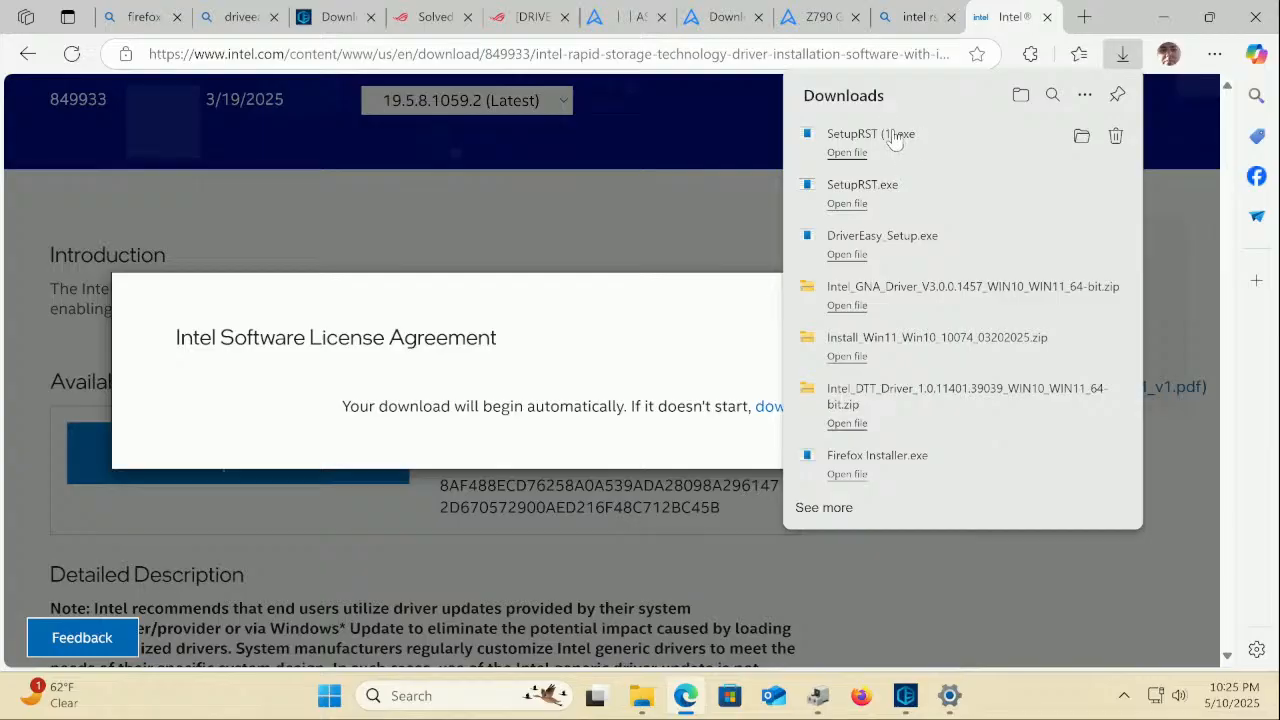
pyautogui.click(895, 137)
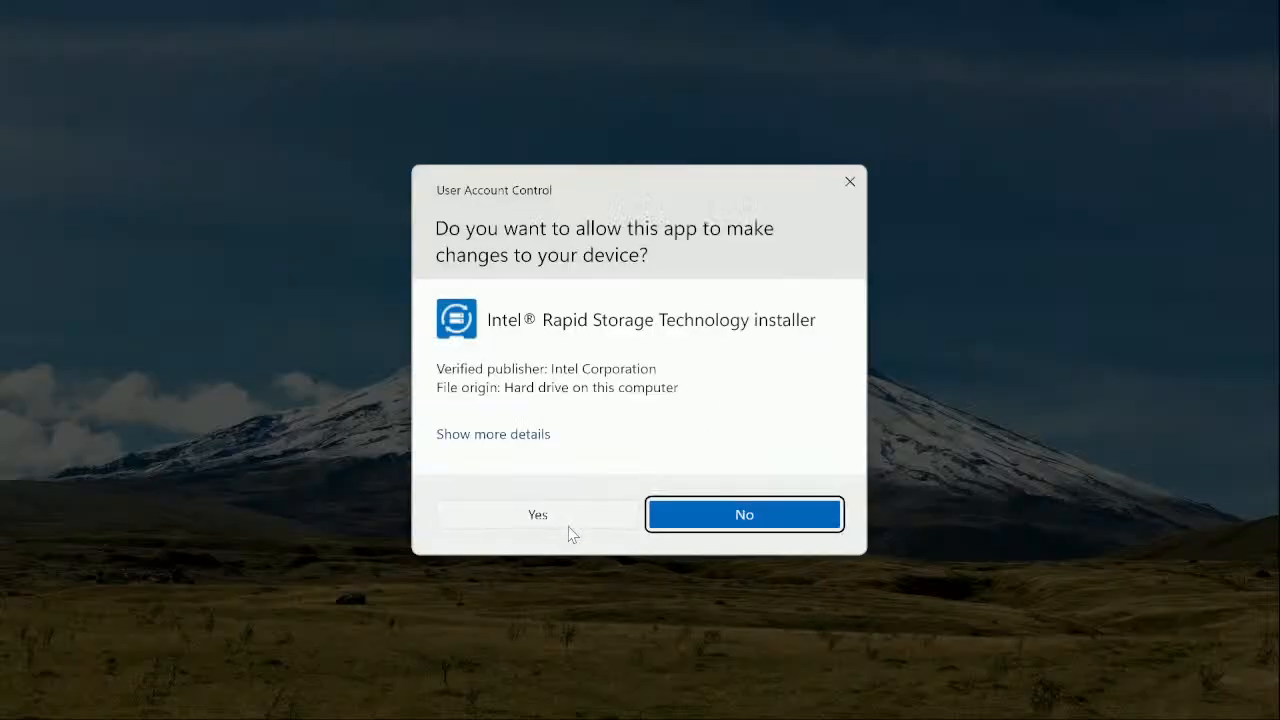
pyautogui.click(576, 521)
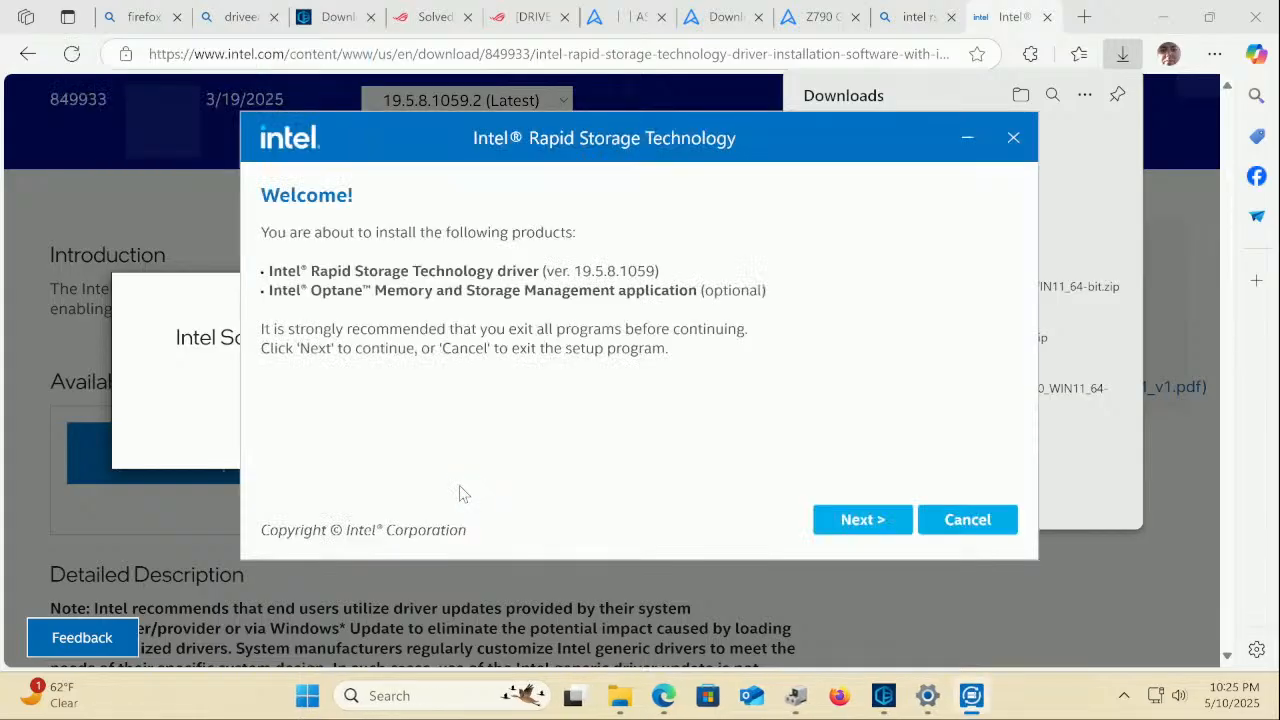
# Accept the RST license, pass the important note, keep the Optane app included, and start installing
pyautogui.click(852, 522)
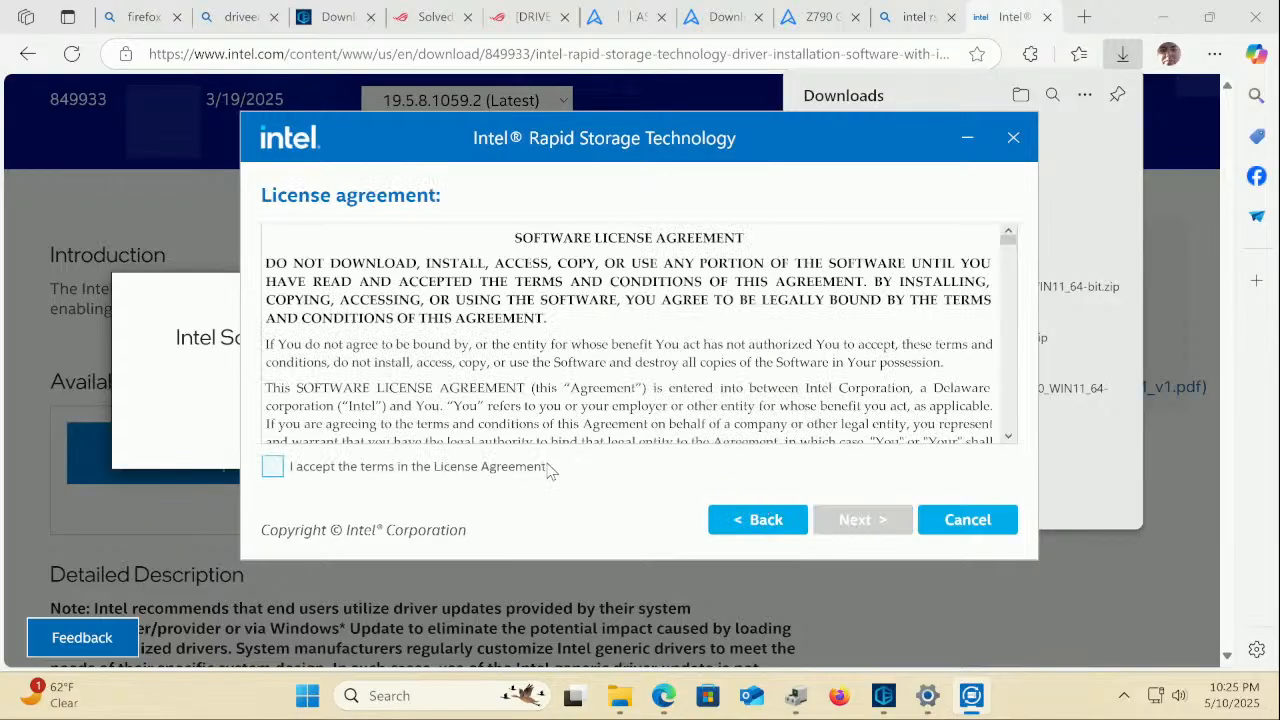
pyautogui.click(489, 468)
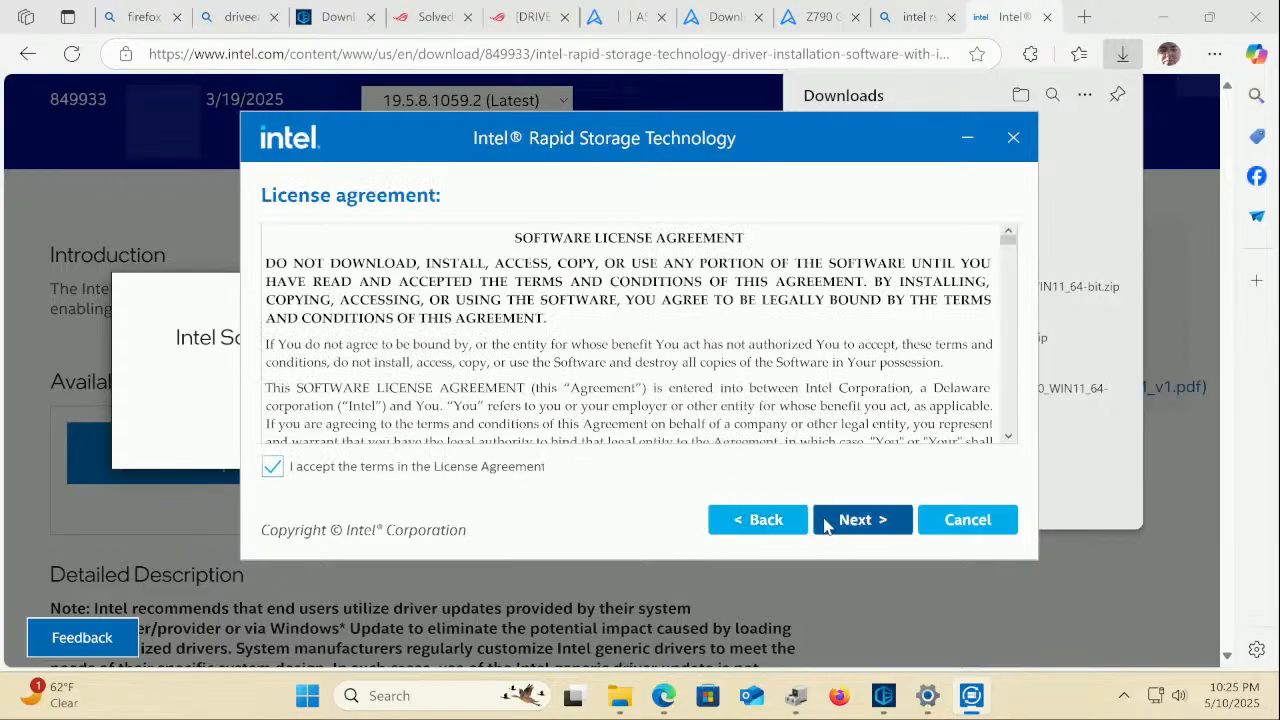
pyautogui.click(830, 524)
pyautogui.click(834, 527)
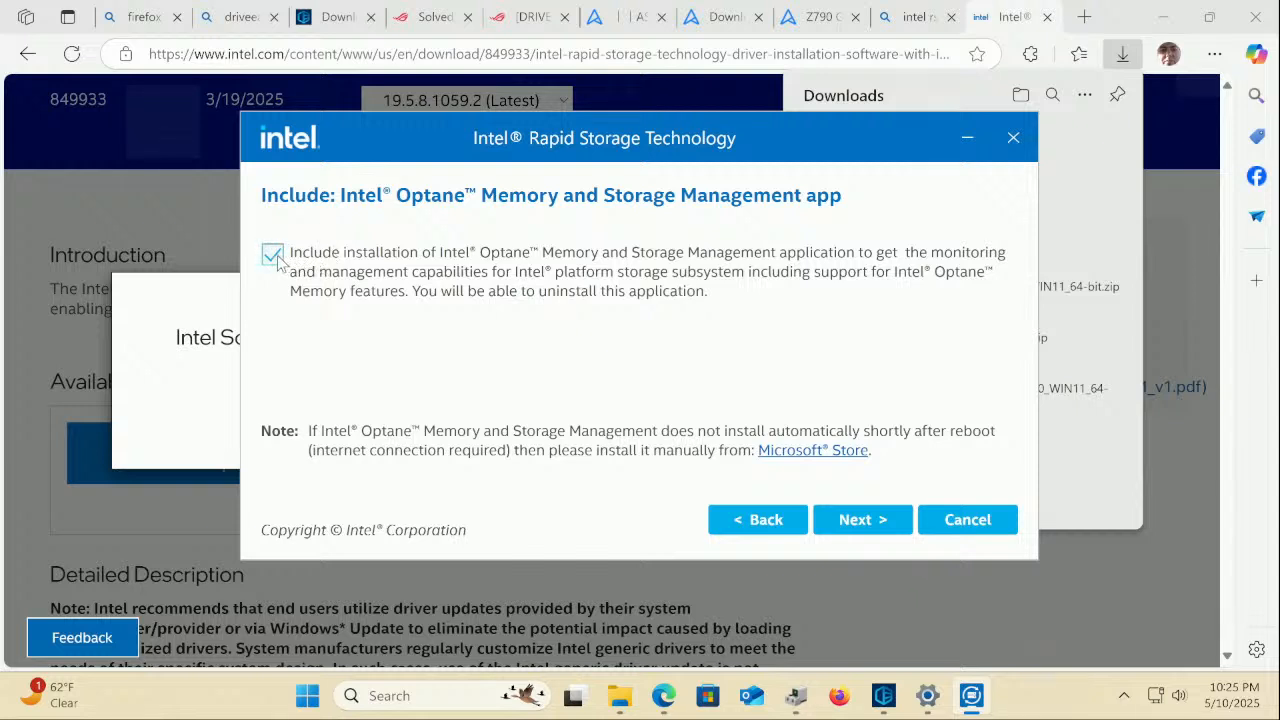
pyautogui.click(273, 255)
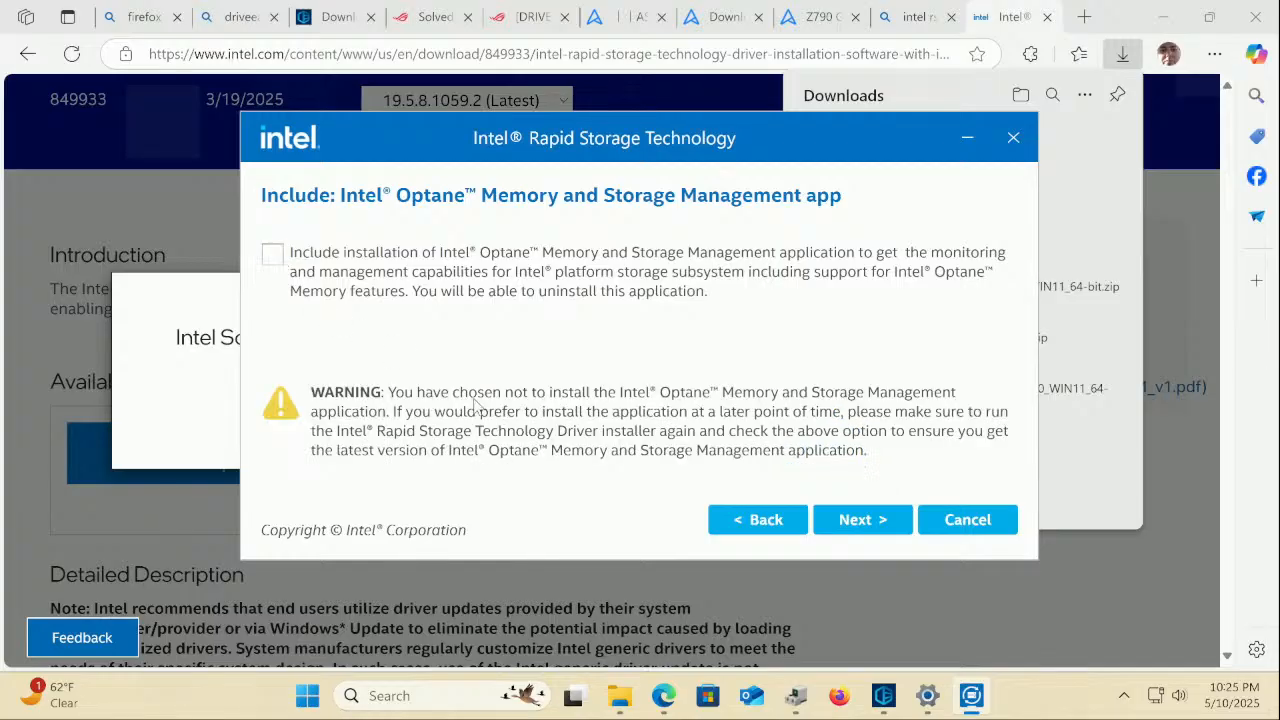
pyautogui.click(278, 256)
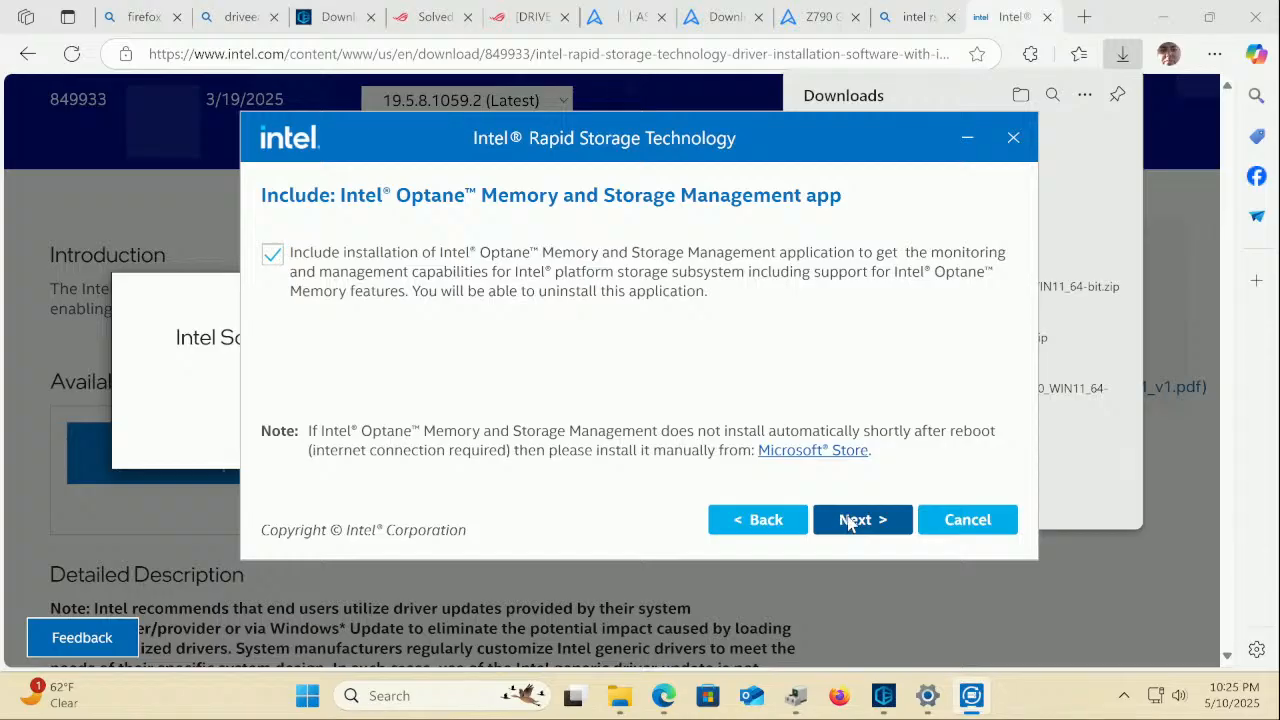
pyautogui.click(834, 523)
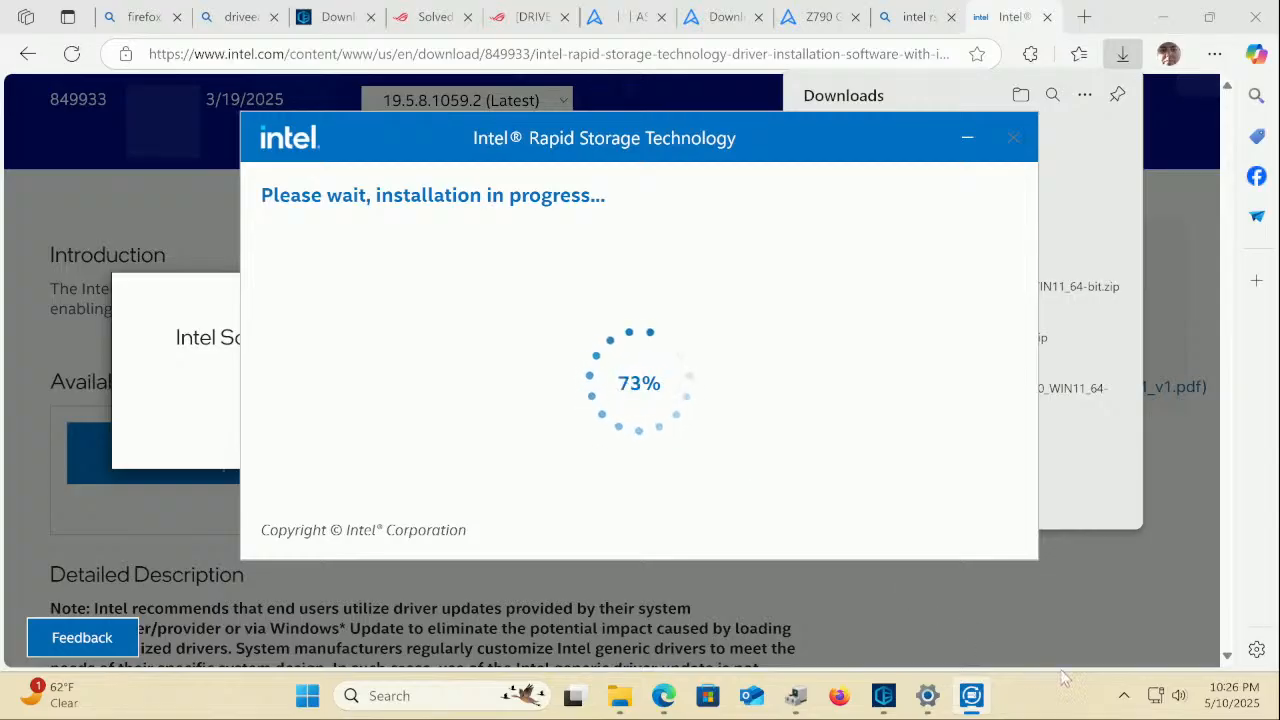
# Check the tray icons and Downloads folder, then dismiss the completed RST installer with Ok
pyautogui.click(1124, 696)
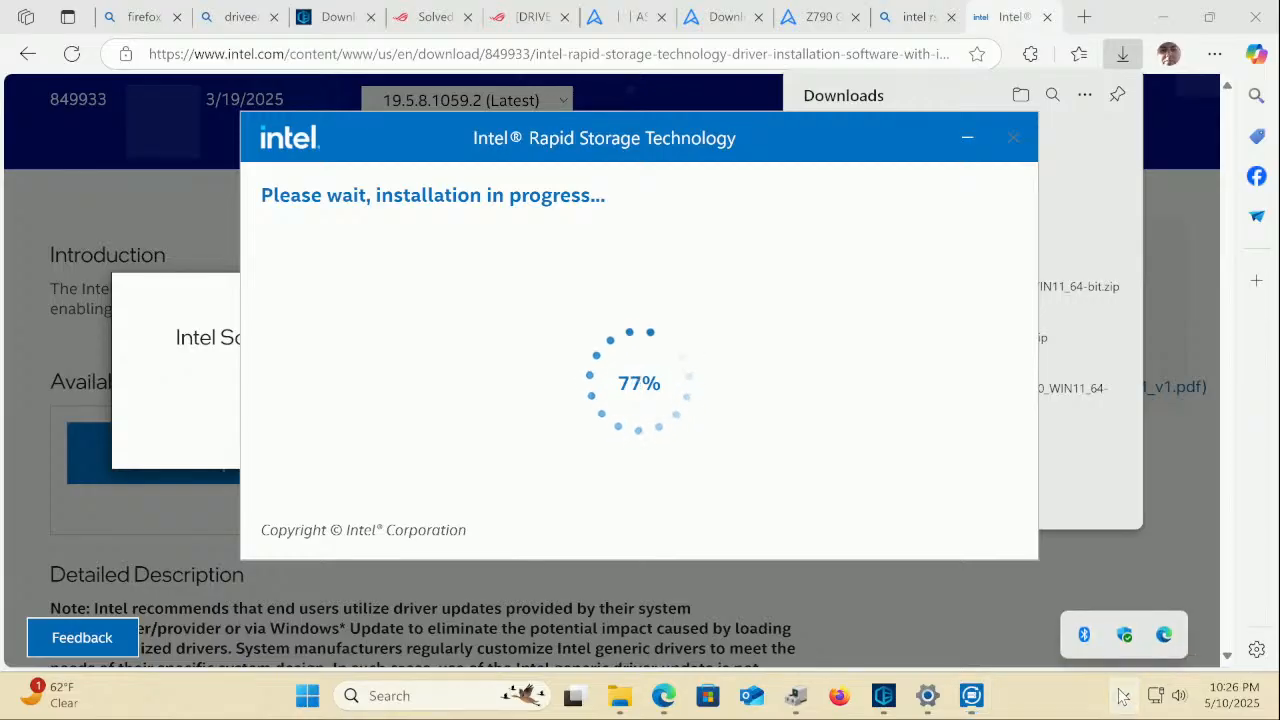
pyautogui.click(1124, 696)
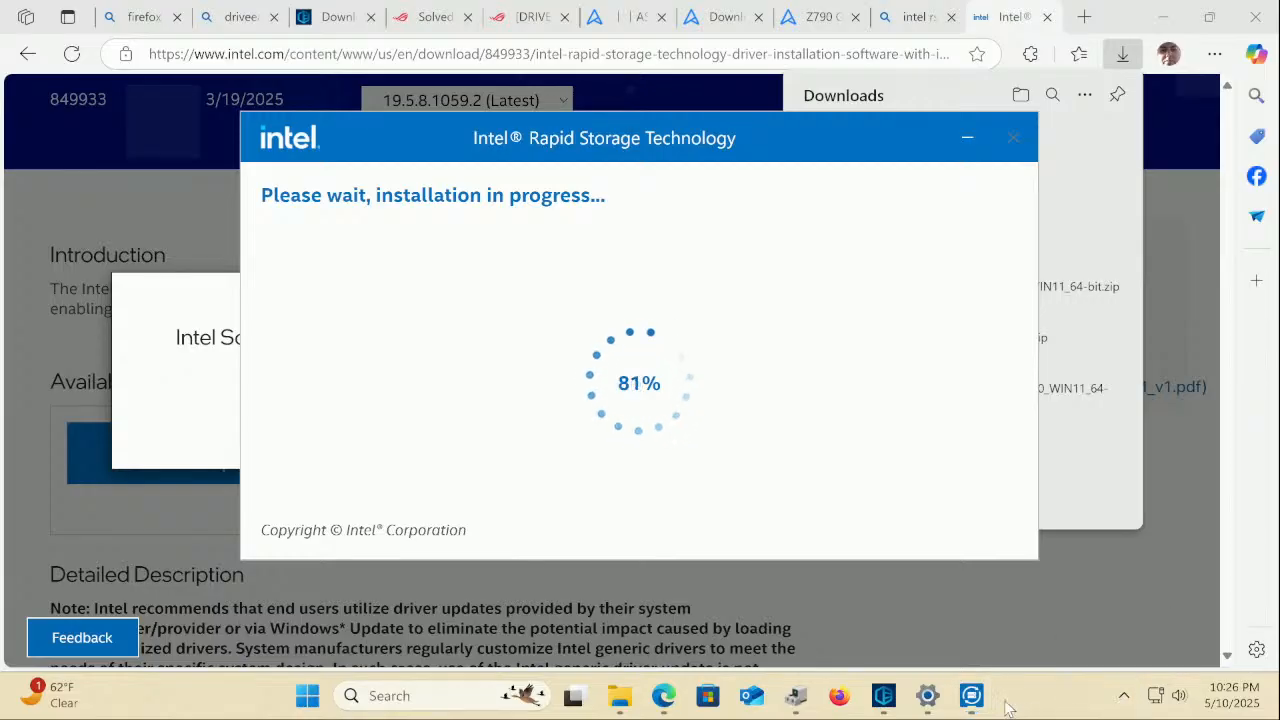
pyautogui.click(619, 696)
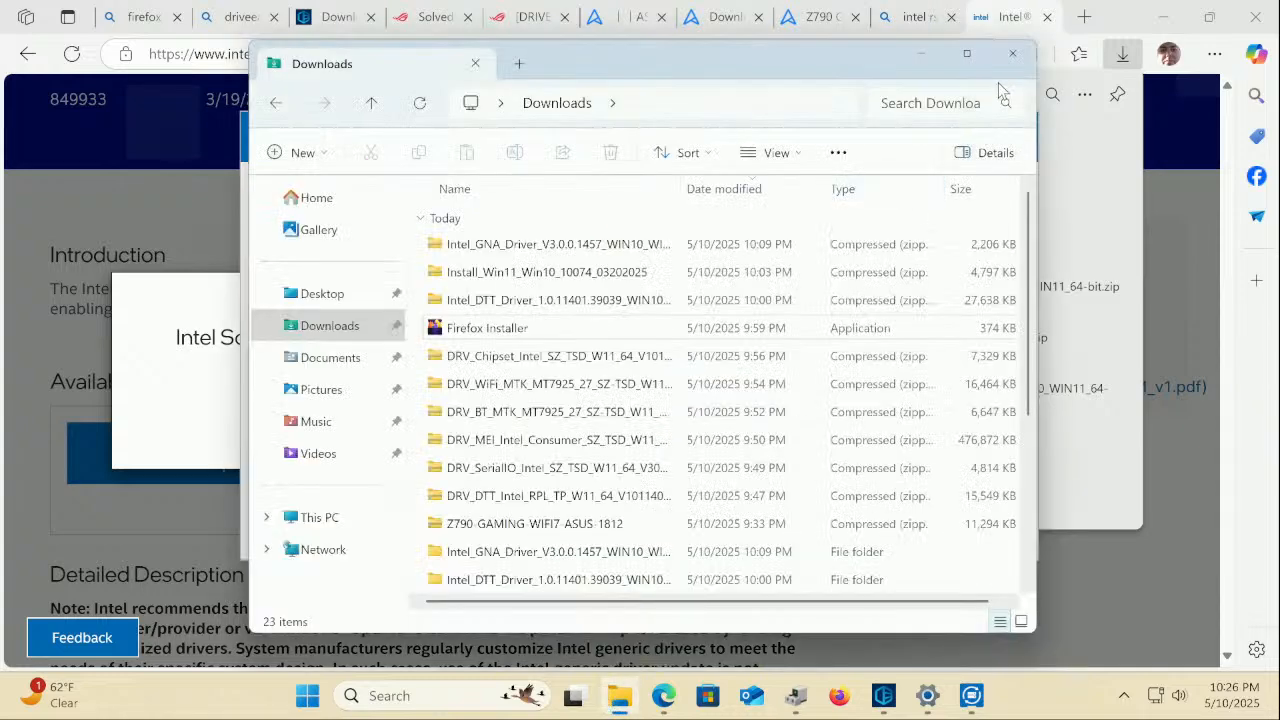
pyautogui.click(1012, 53)
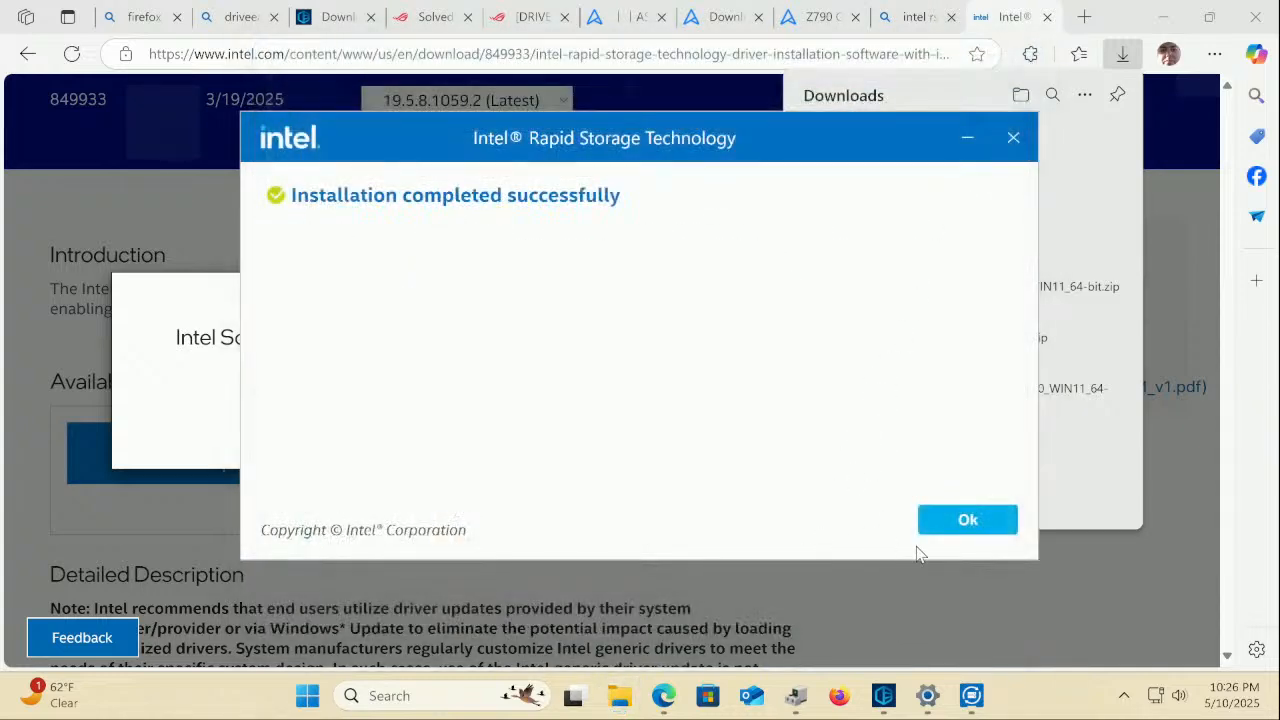
pyautogui.click(968, 522)
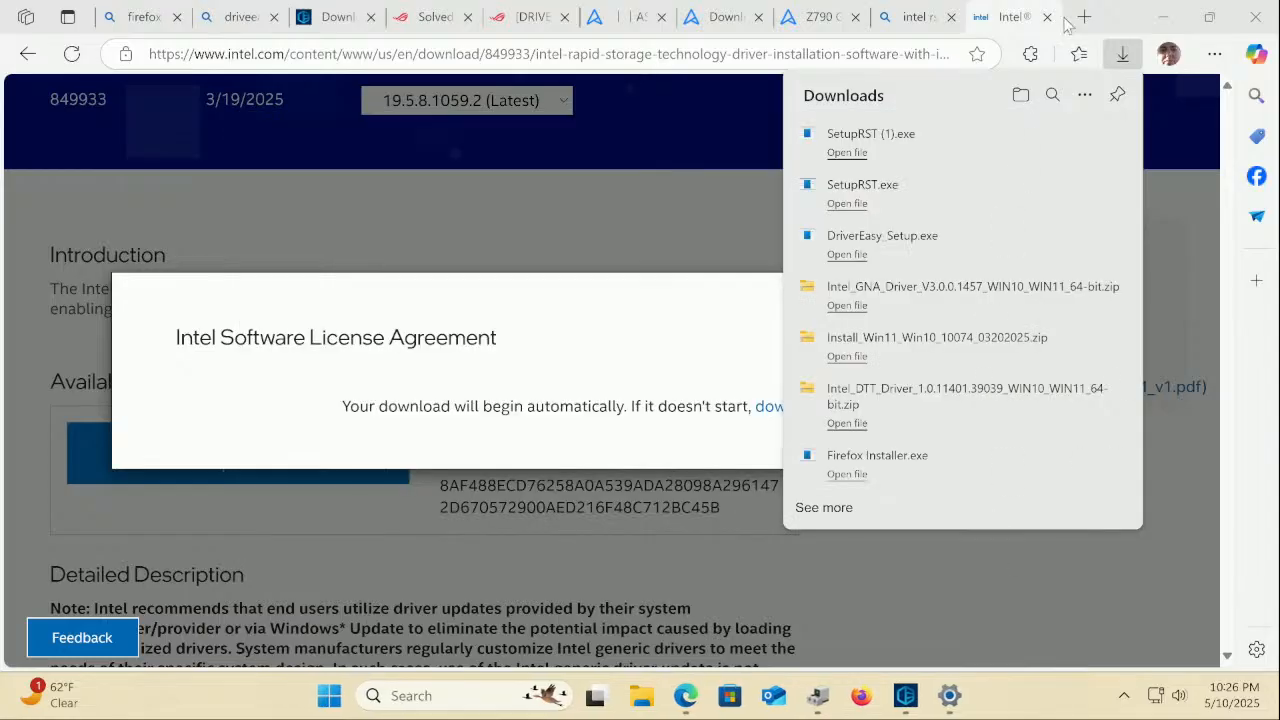
# Minimize Edge, close Driver Easy's RST controller details, and run Scan Now
pyautogui.click(1165, 20)
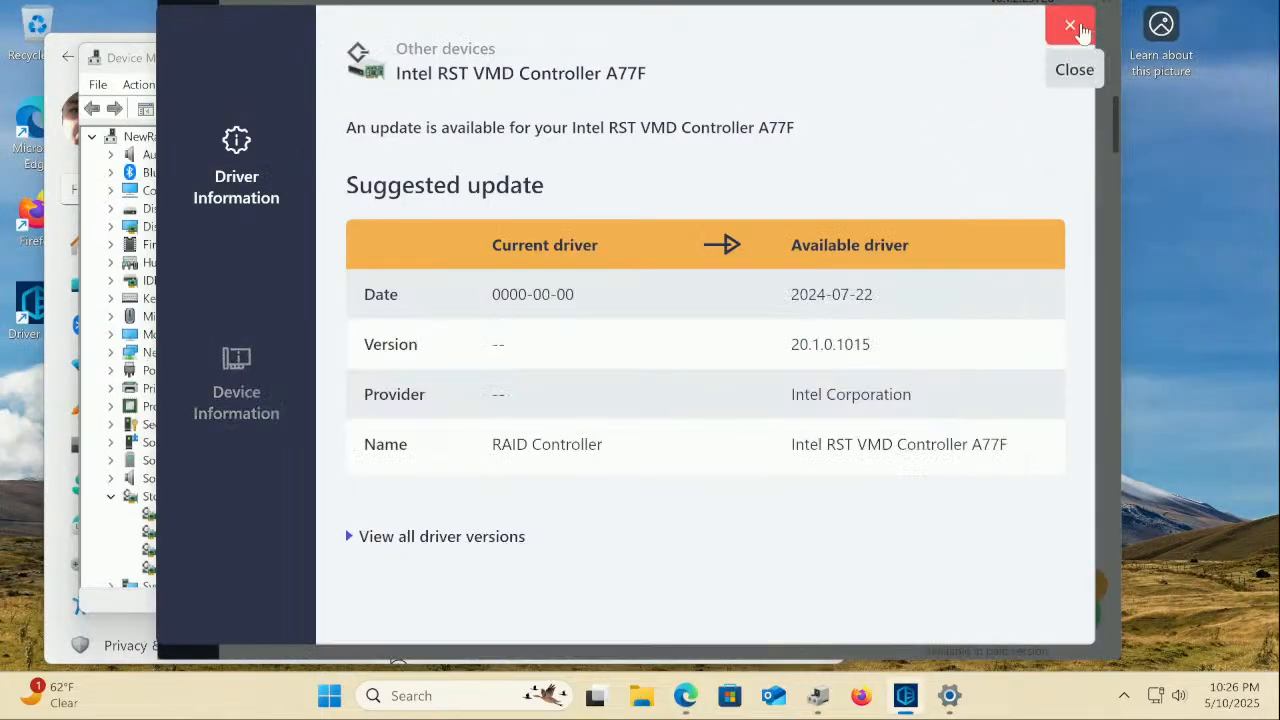
pyautogui.click(1074, 24)
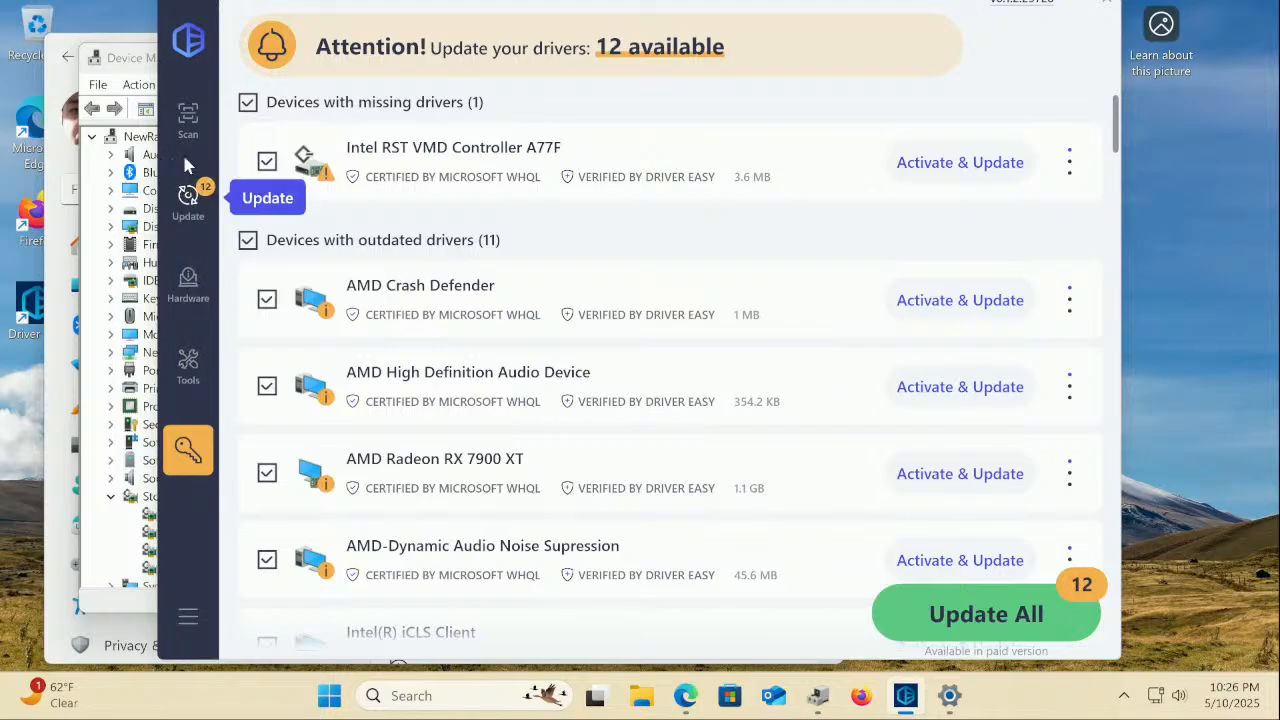
pyautogui.click(185, 115)
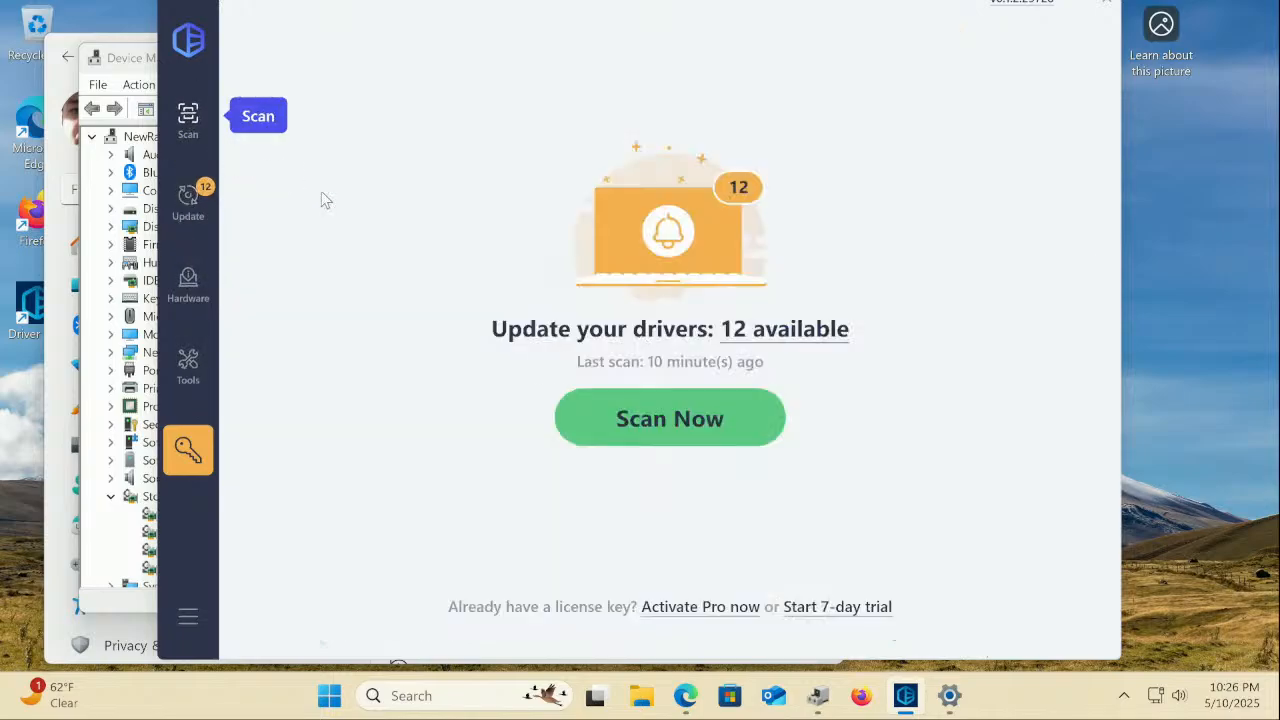
pyautogui.click(734, 428)
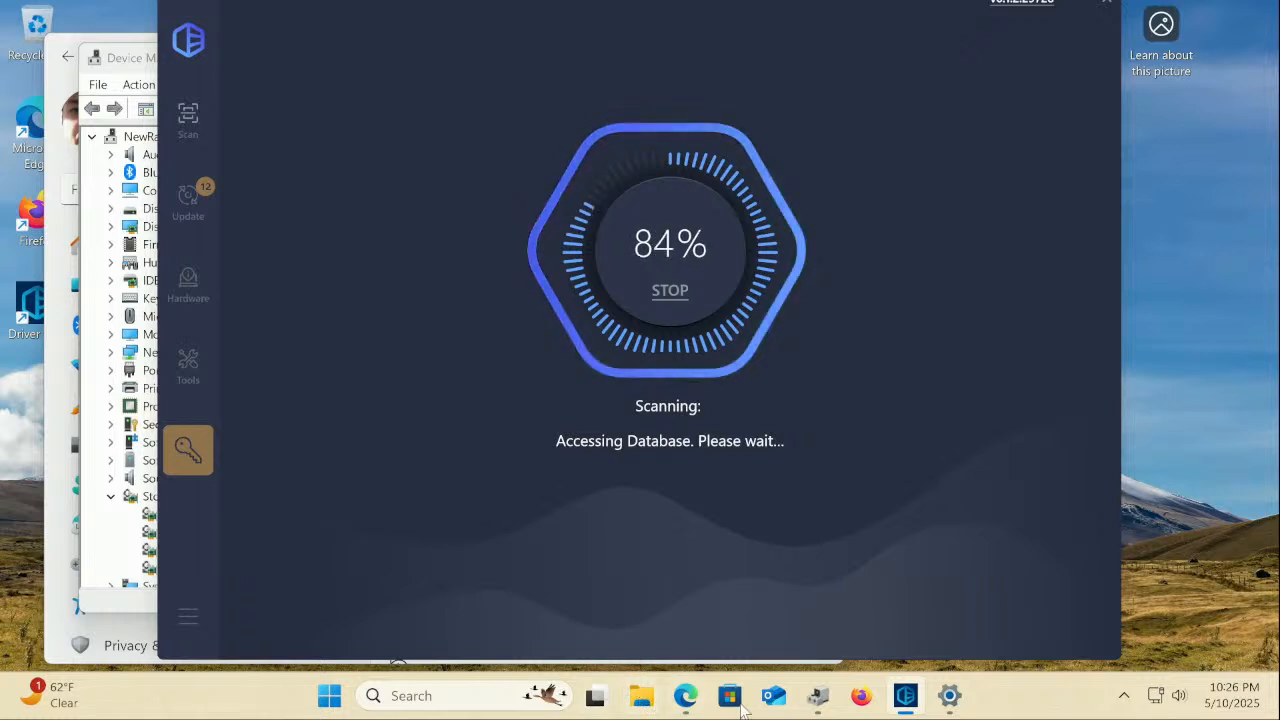
# Collapse Storage controllers, expand and collapse Disk drives, then close Device Manager
pyautogui.click(820, 695)
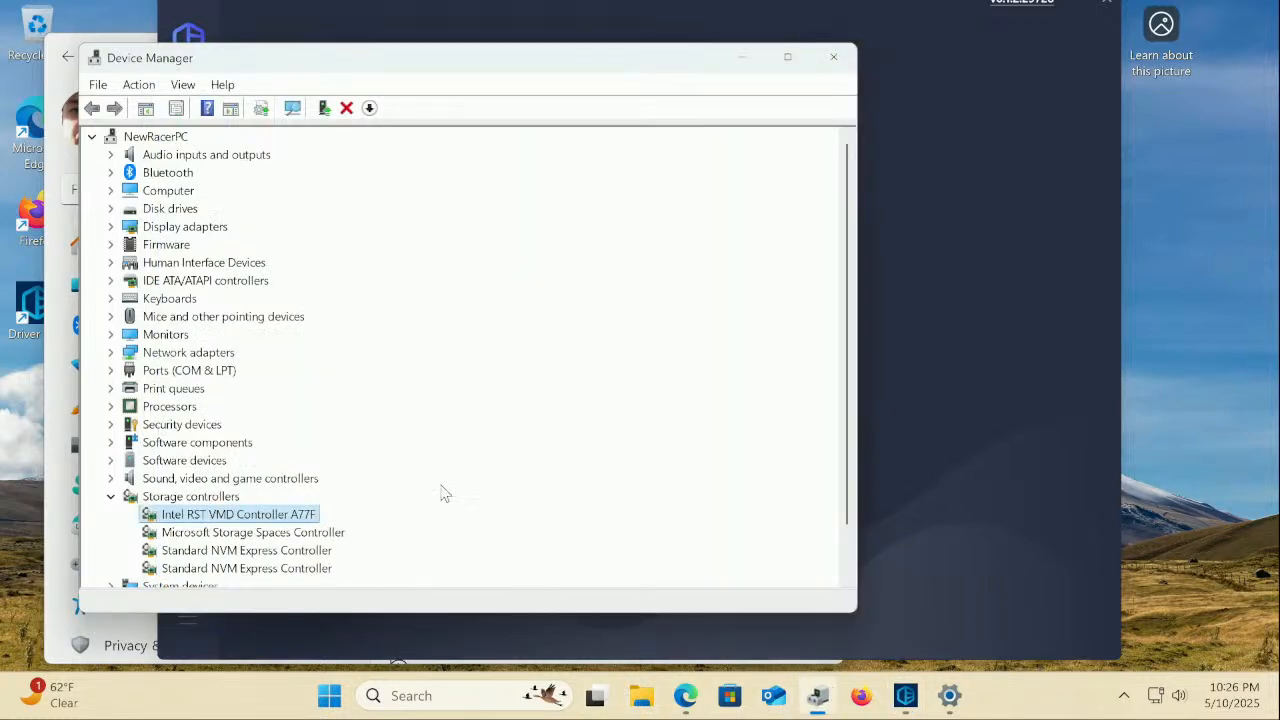
pyautogui.scroll(-1, 196, 406)
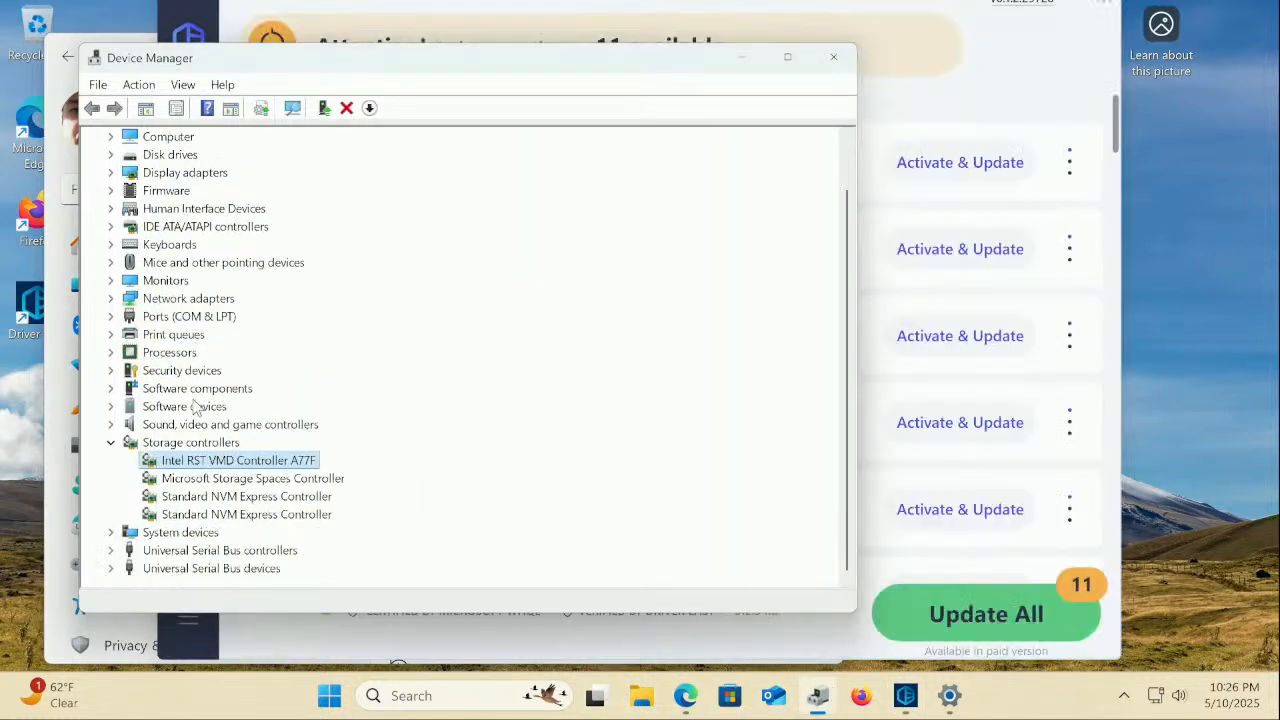
pyautogui.click(110, 444)
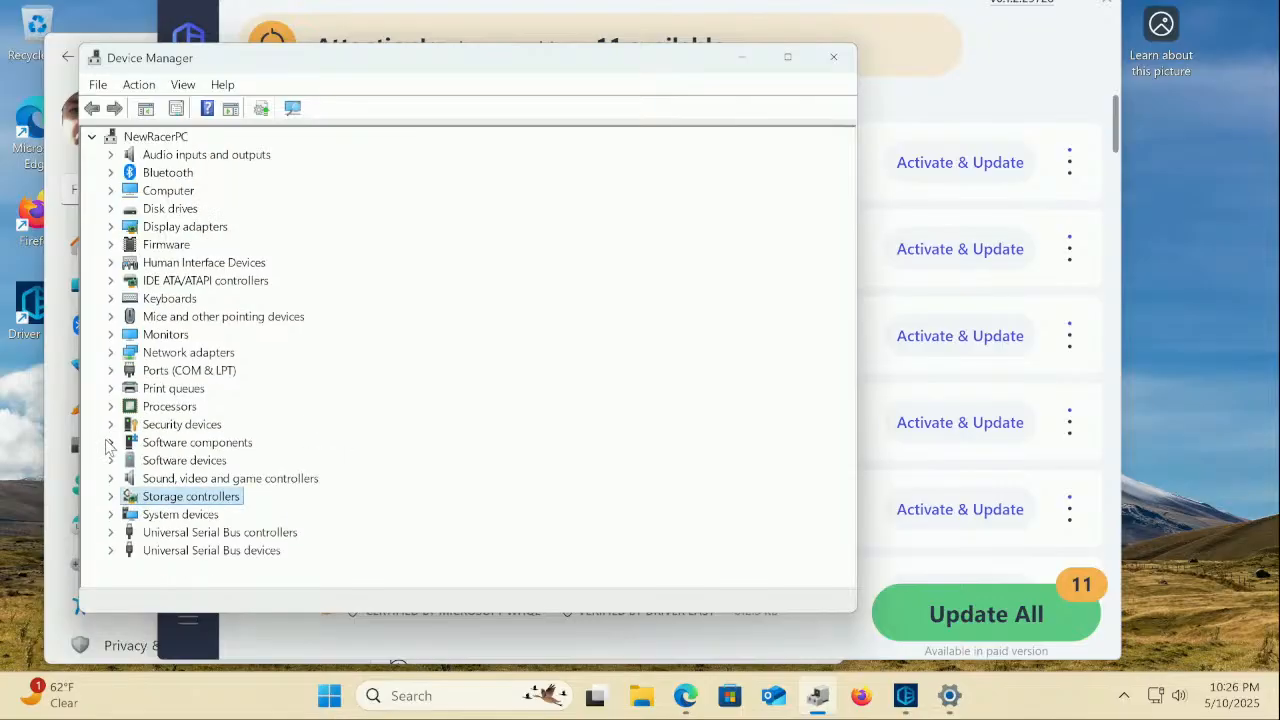
pyautogui.click(110, 209)
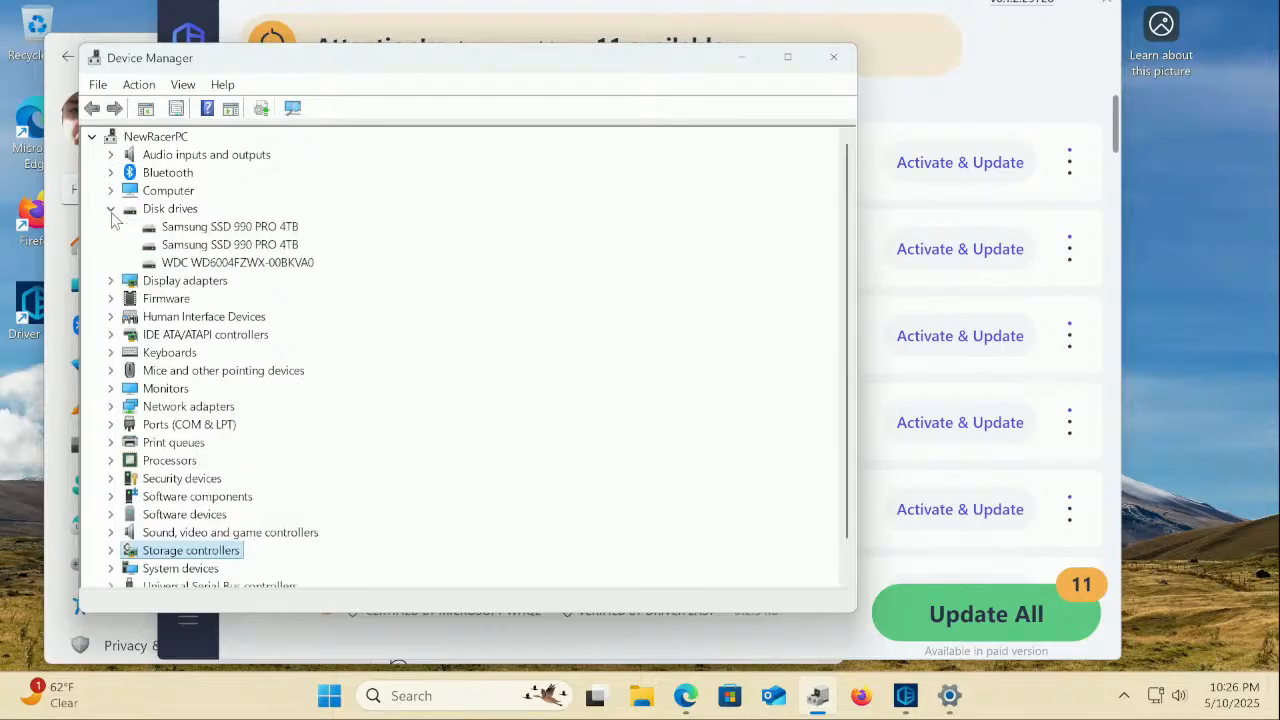
pyautogui.click(110, 209)
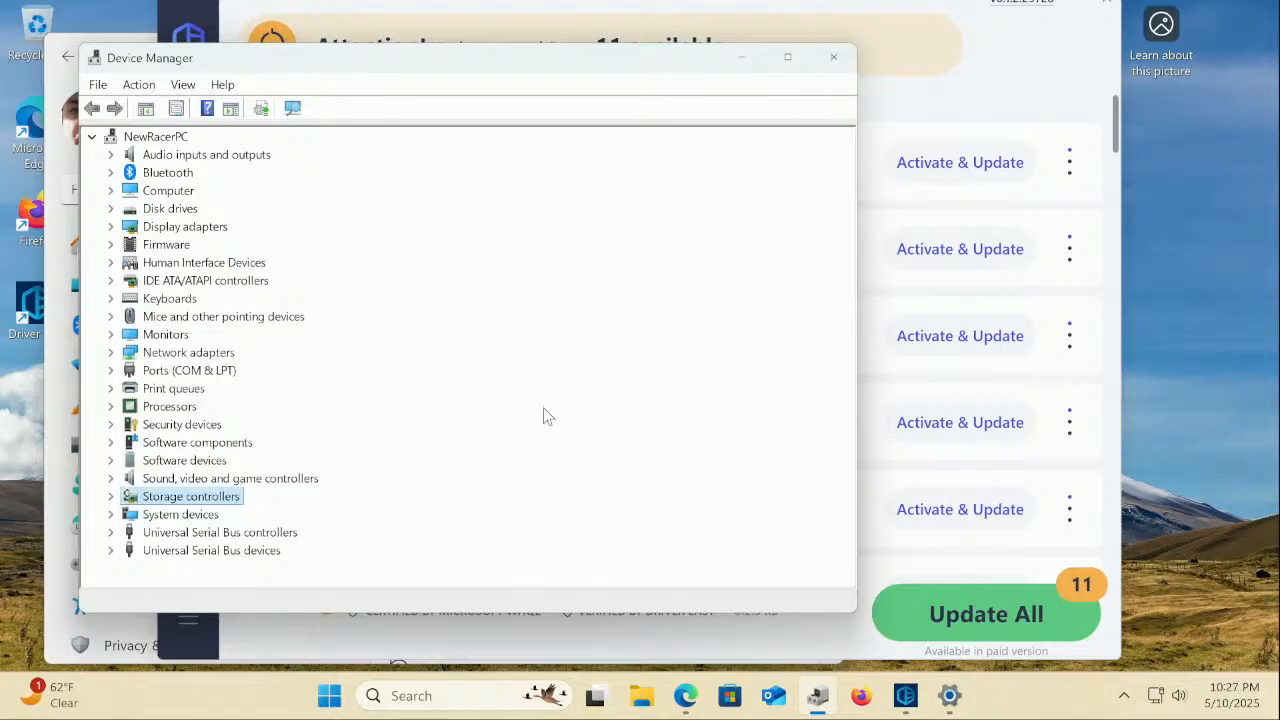
pyautogui.click(833, 57)
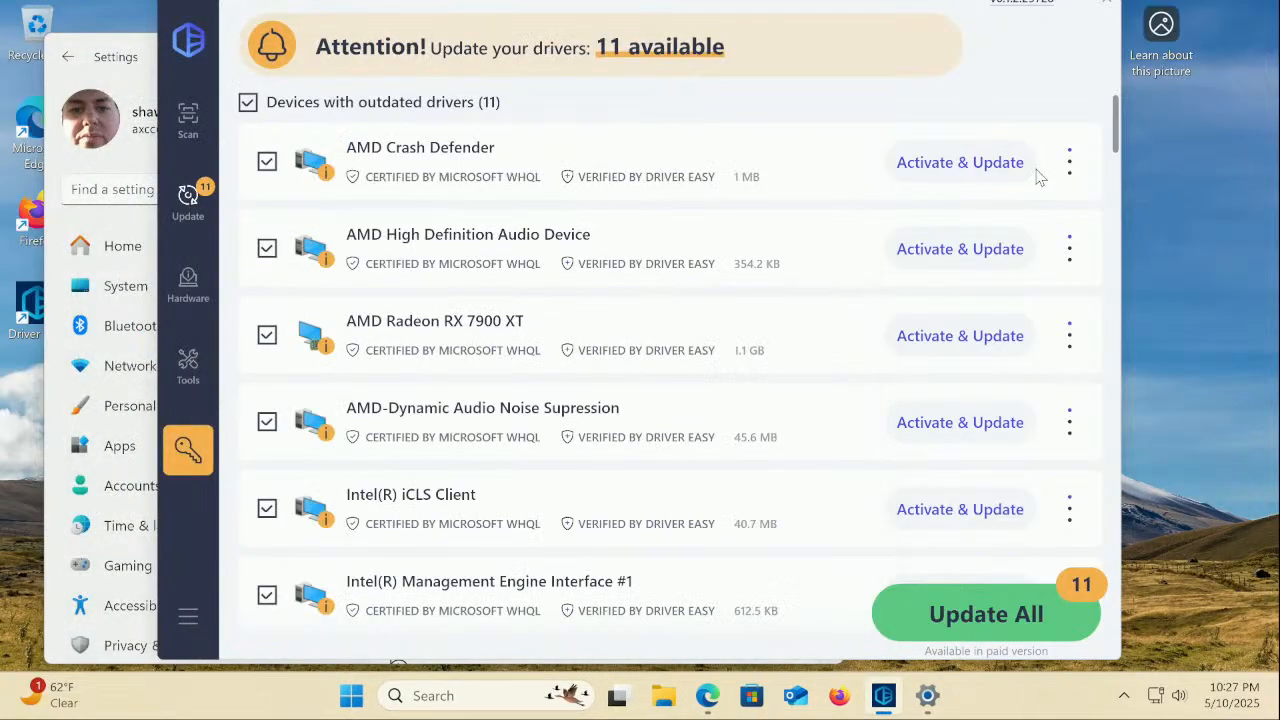
# Close Driver Easy and download the pending Windows updates with early updates turned on
pyautogui.click(1106, 12)
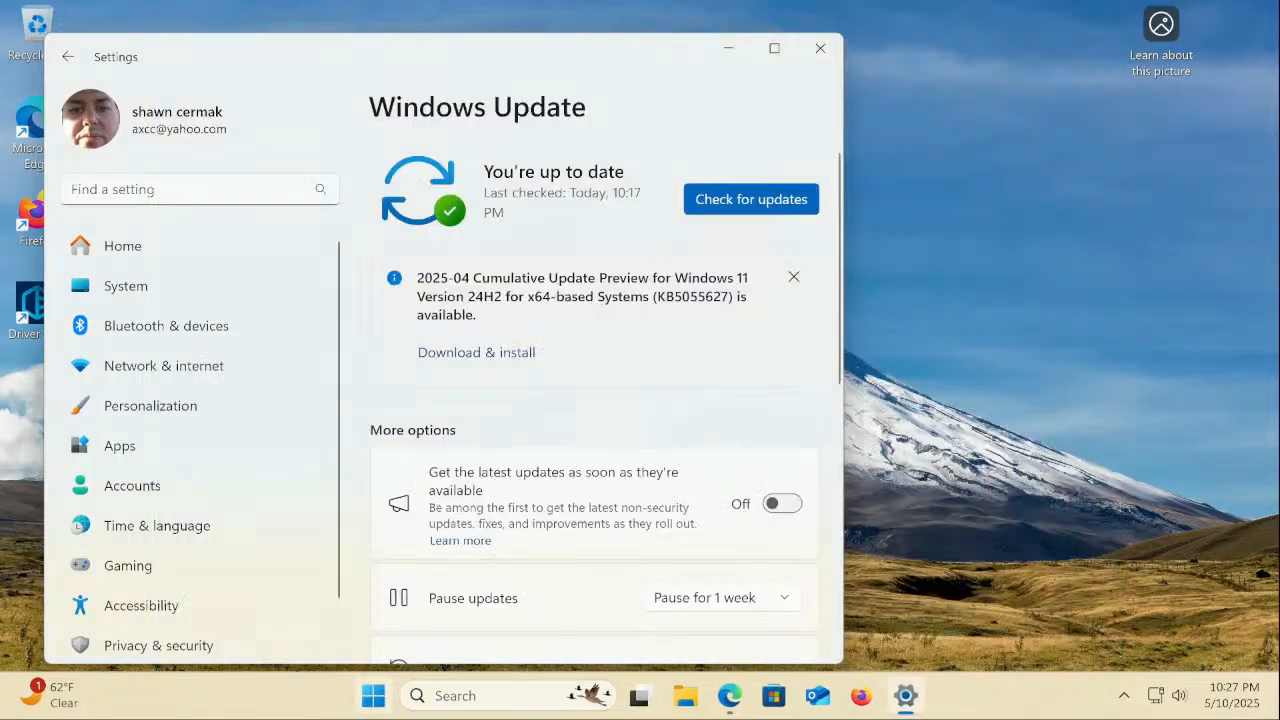
pyautogui.rightClick(380, 707)
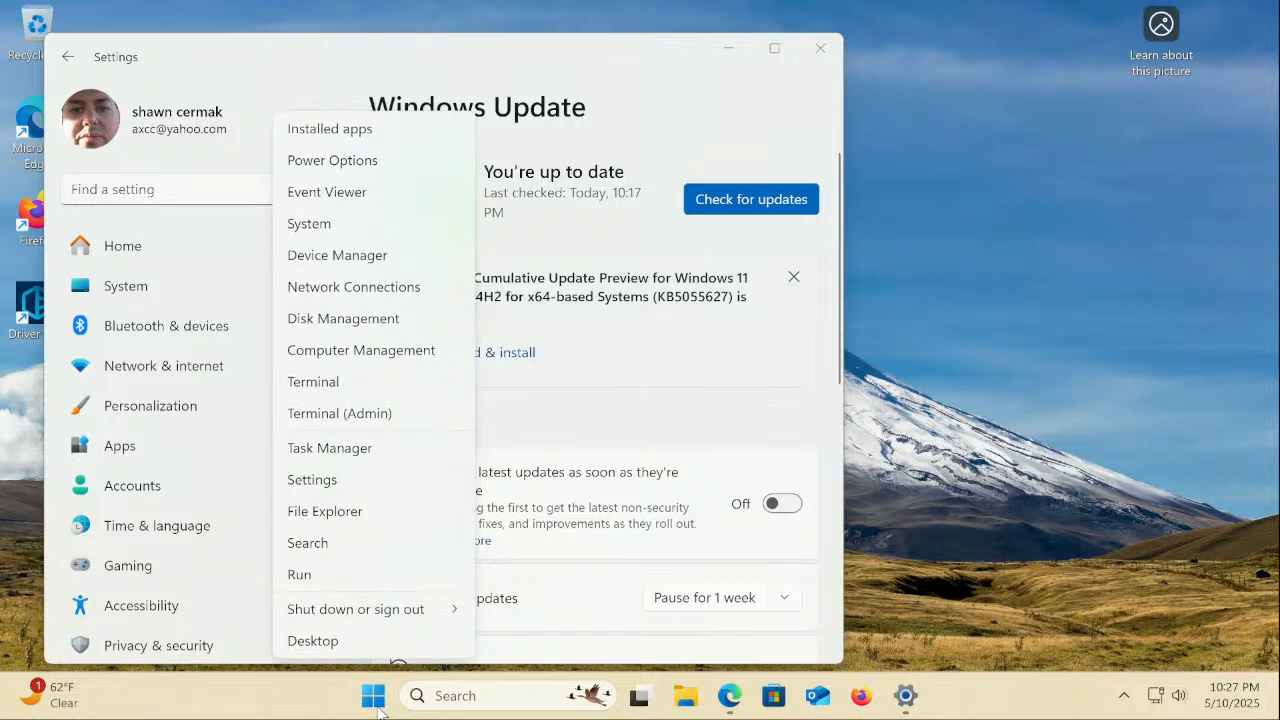
pyautogui.click(517, 359)
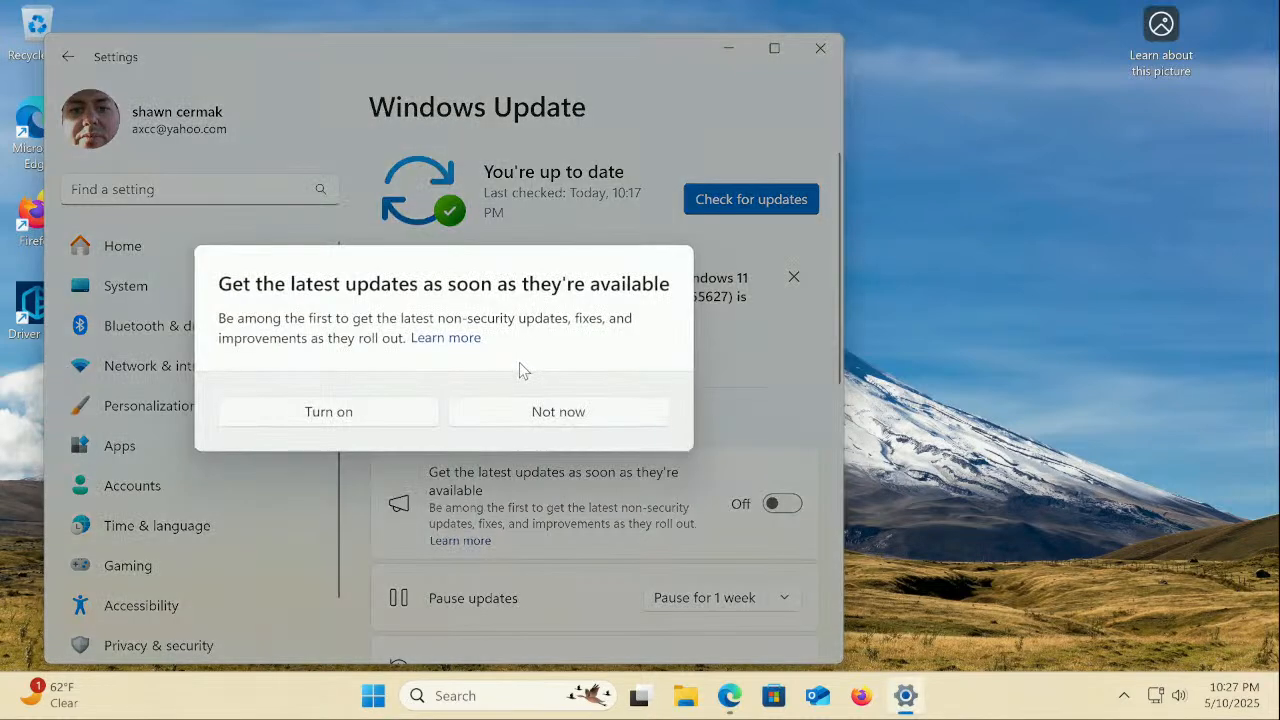
pyautogui.click(402, 420)
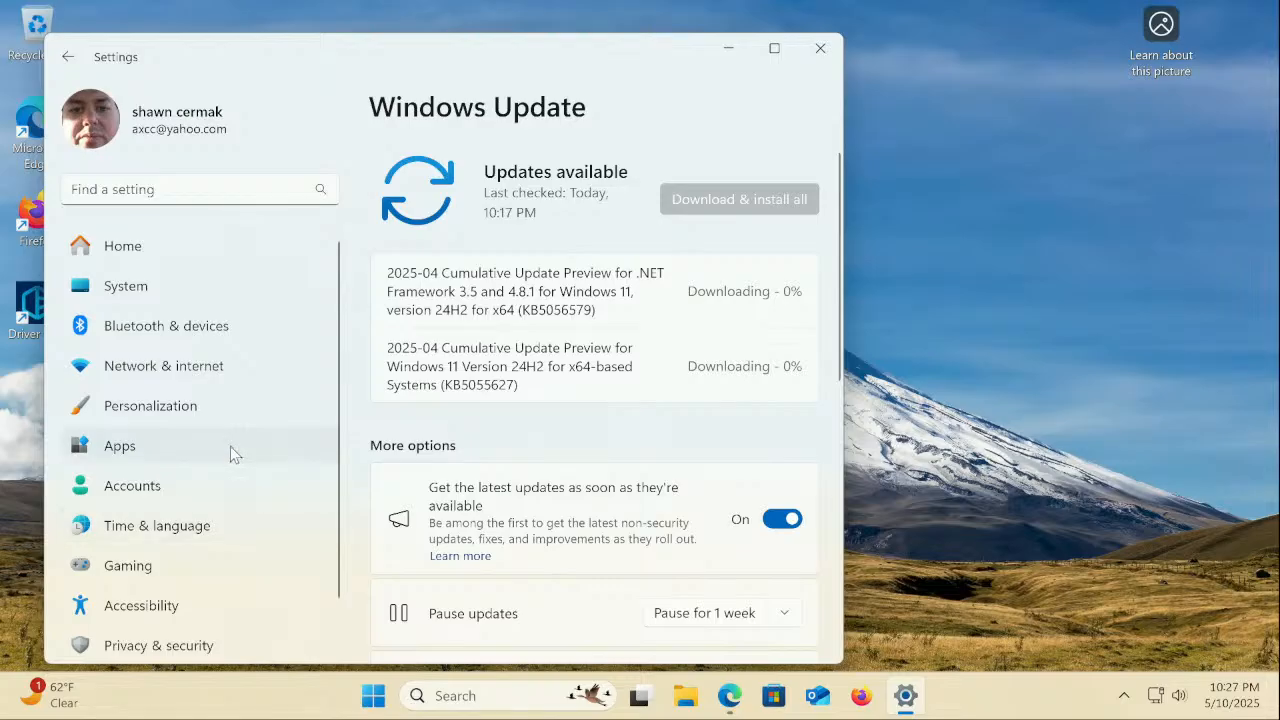
pyautogui.scroll(-1, 228, 450)
pyautogui.scroll(1, 228, 450)
# Open the System settings page and scroll through its options
pyautogui.click(121, 300)
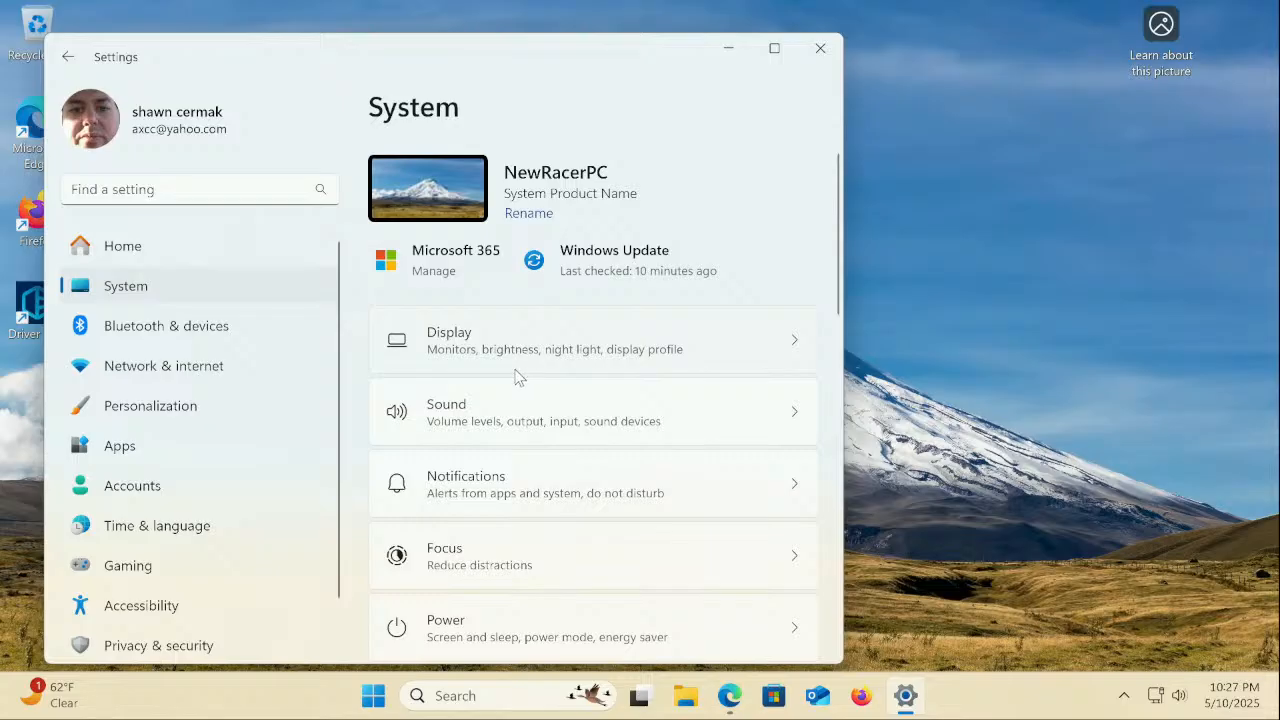
pyautogui.scroll(-3, 518, 376)
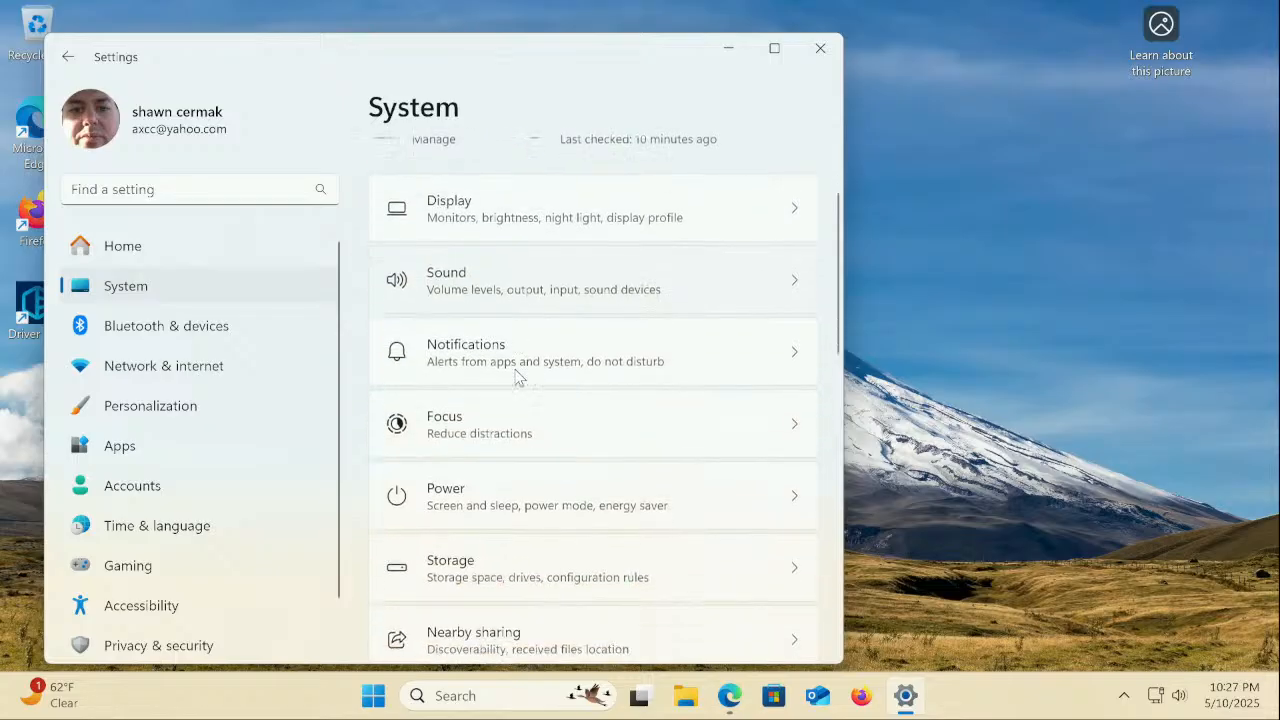
pyautogui.scroll(-7, 518, 376)
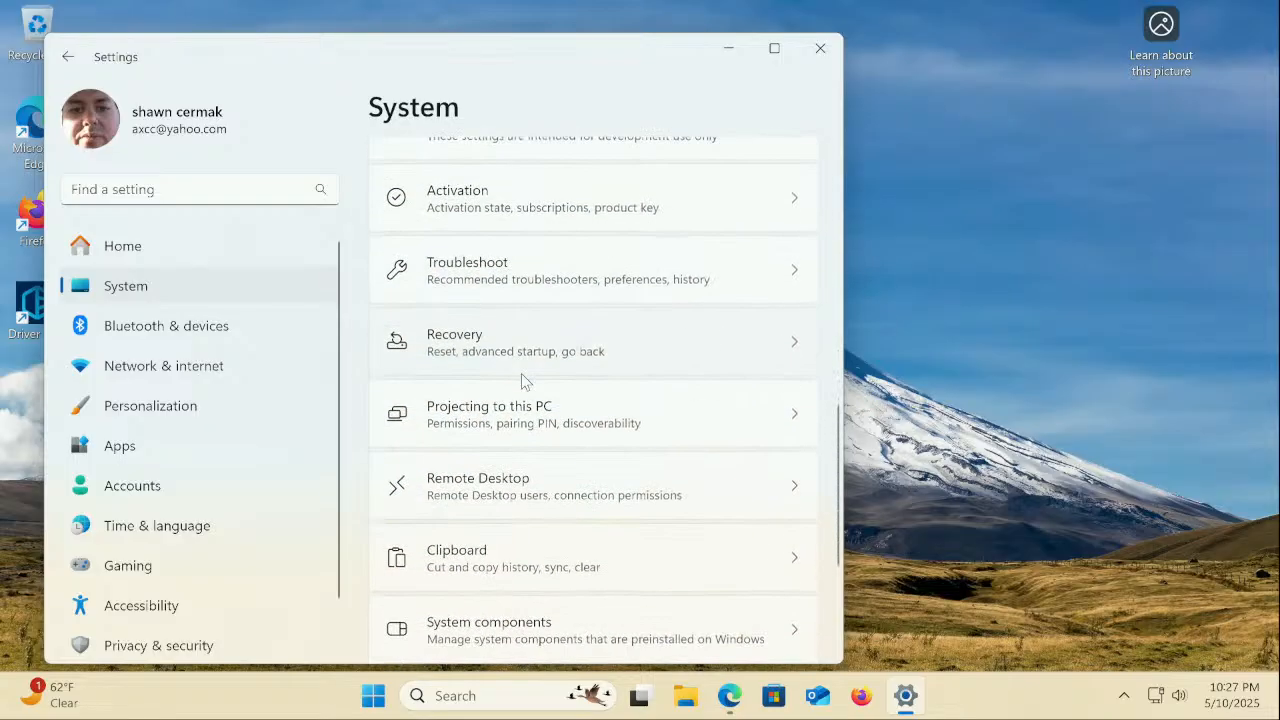
pyautogui.scroll(-3, 521, 375)
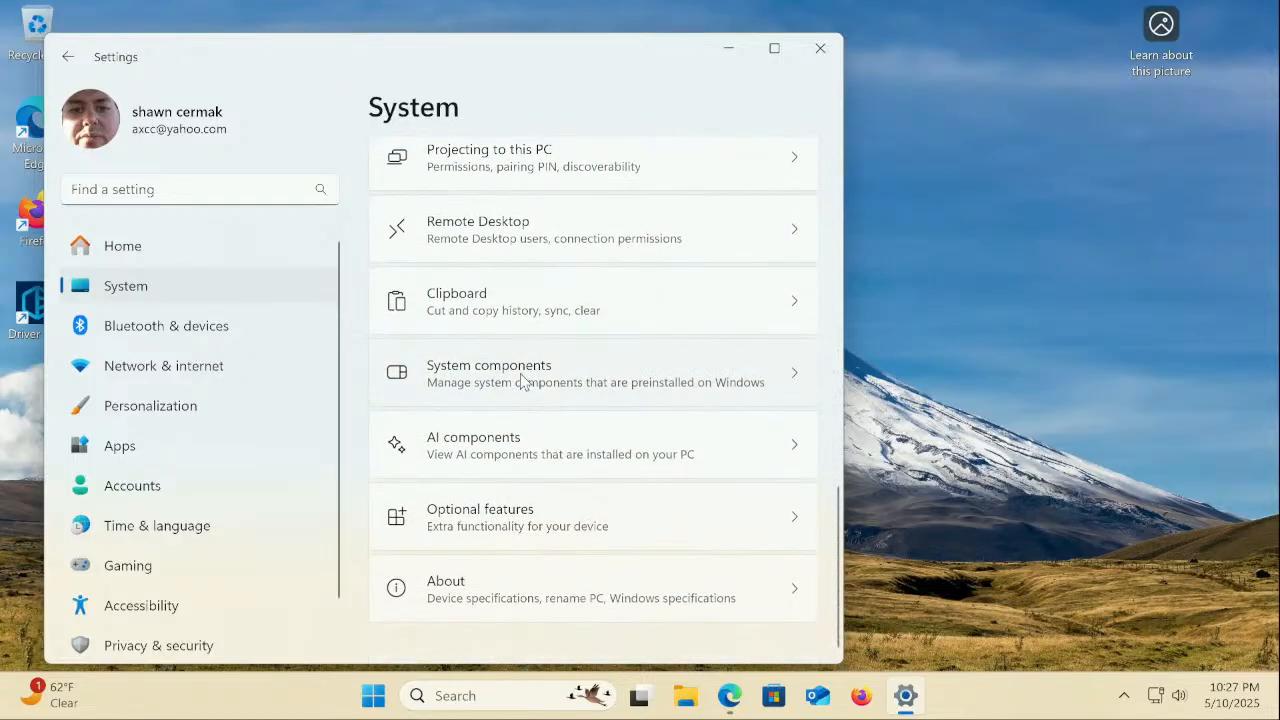
pyautogui.scroll(13, 519, 375)
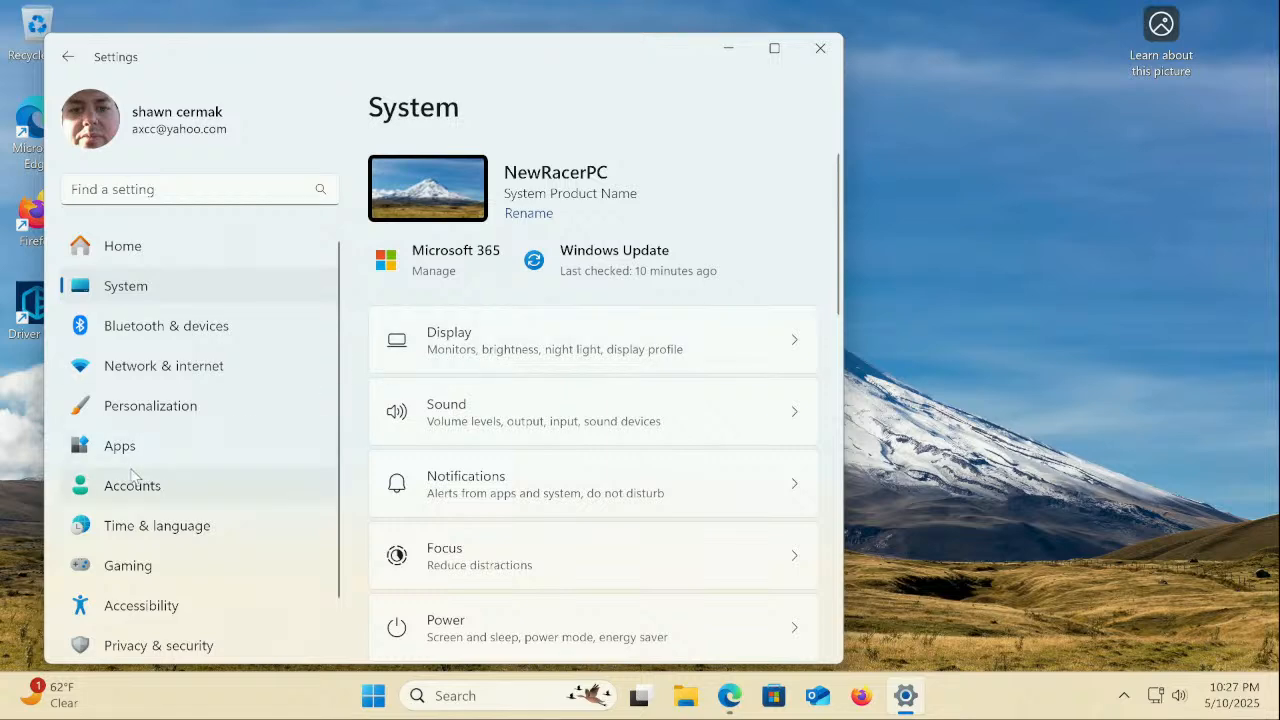
# Uninstall Driver Easy from Apps > Installed apps, confirming every removal prompt
pyautogui.click(170, 455)
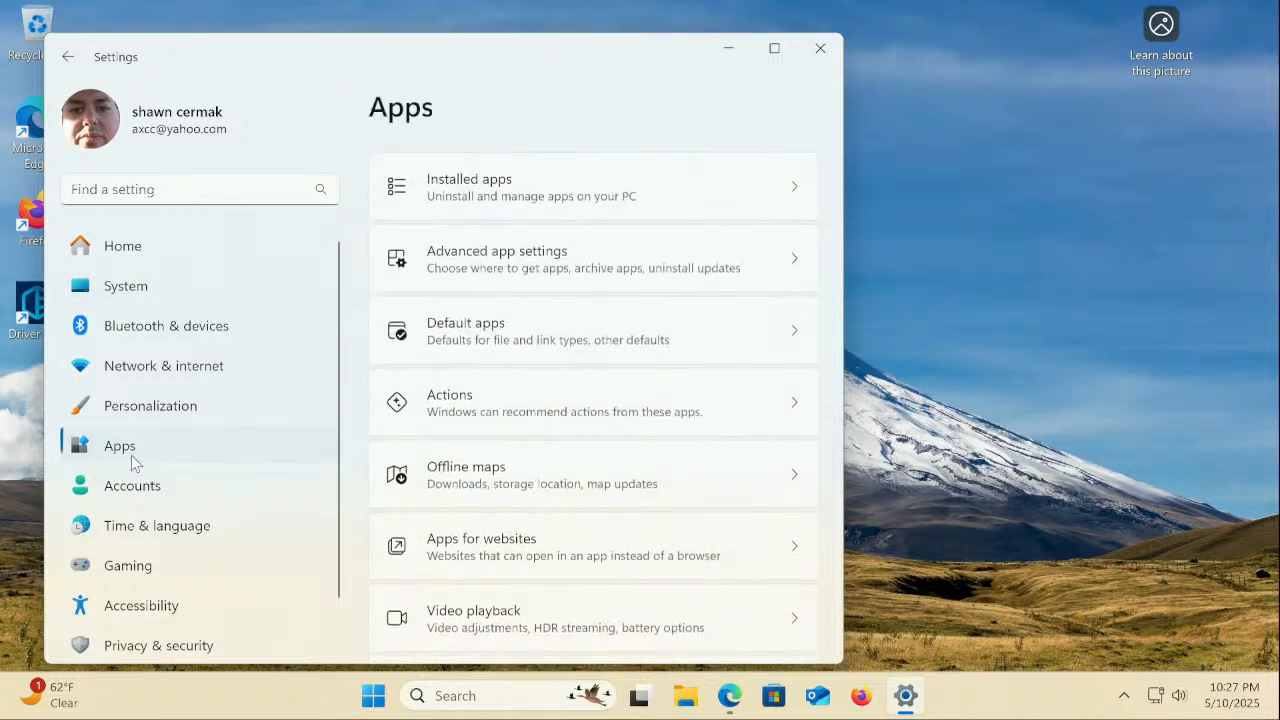
pyautogui.click(558, 187)
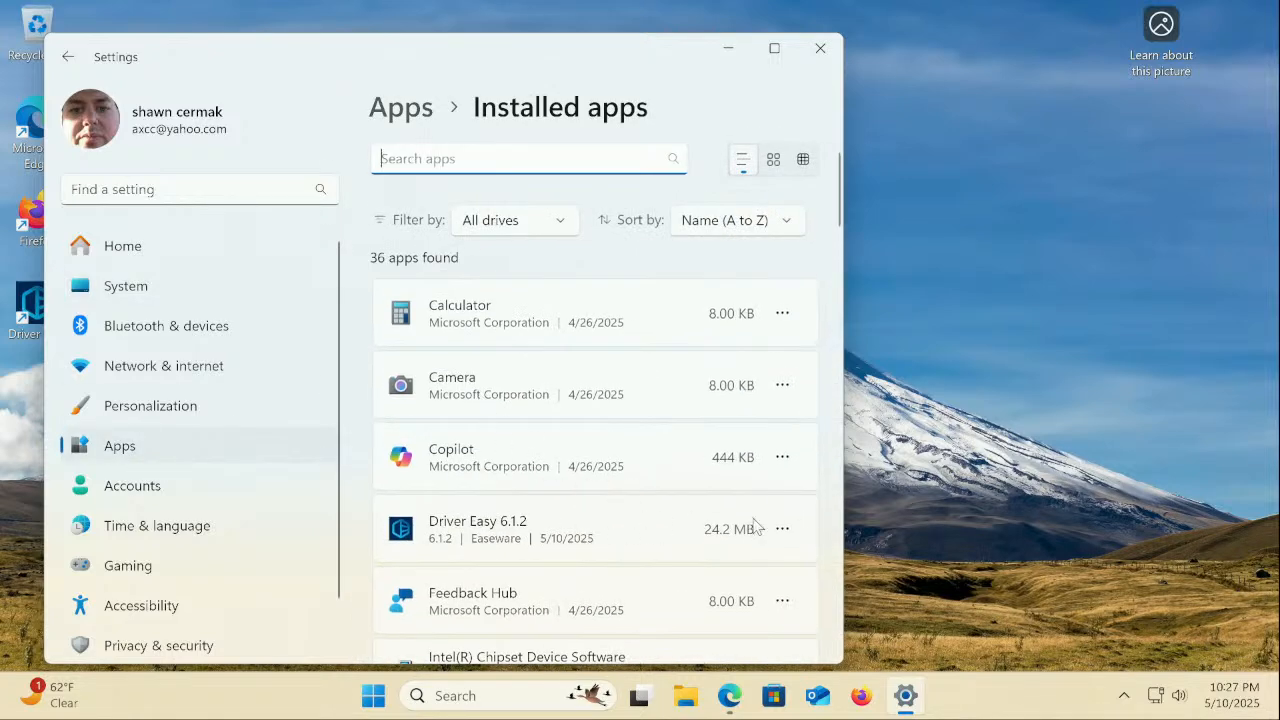
pyautogui.click(782, 529)
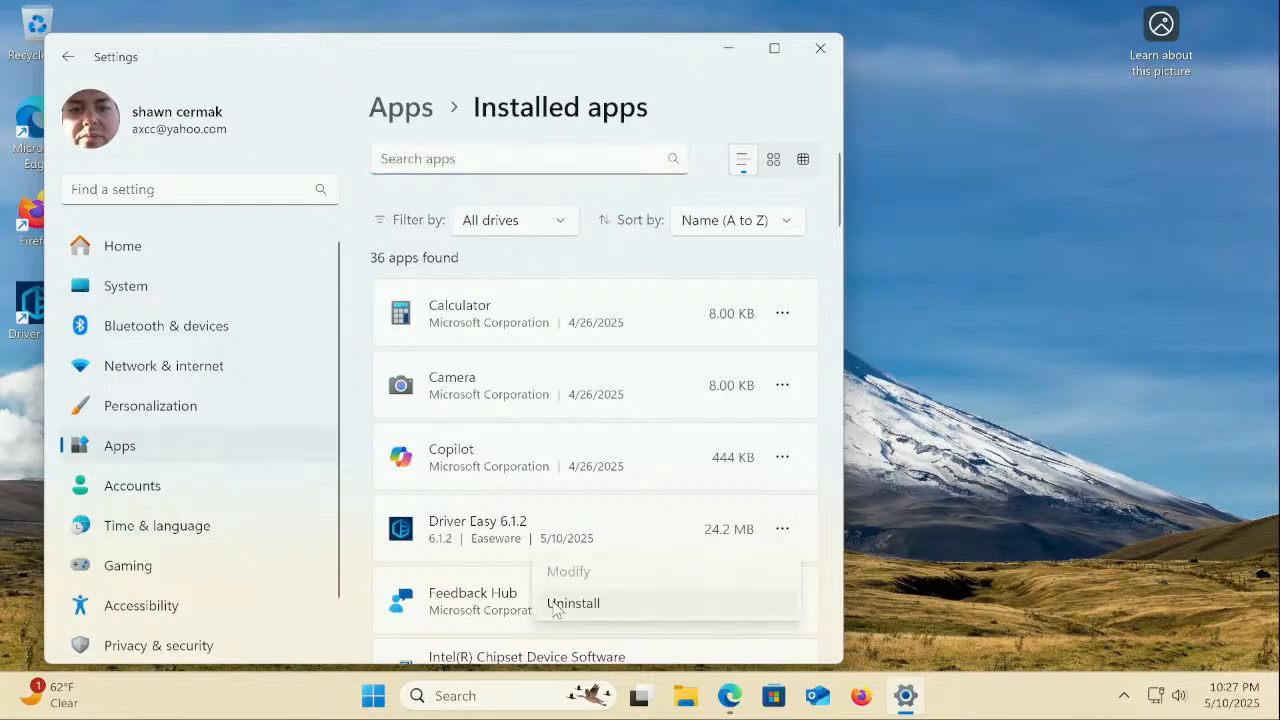
pyautogui.click(556, 606)
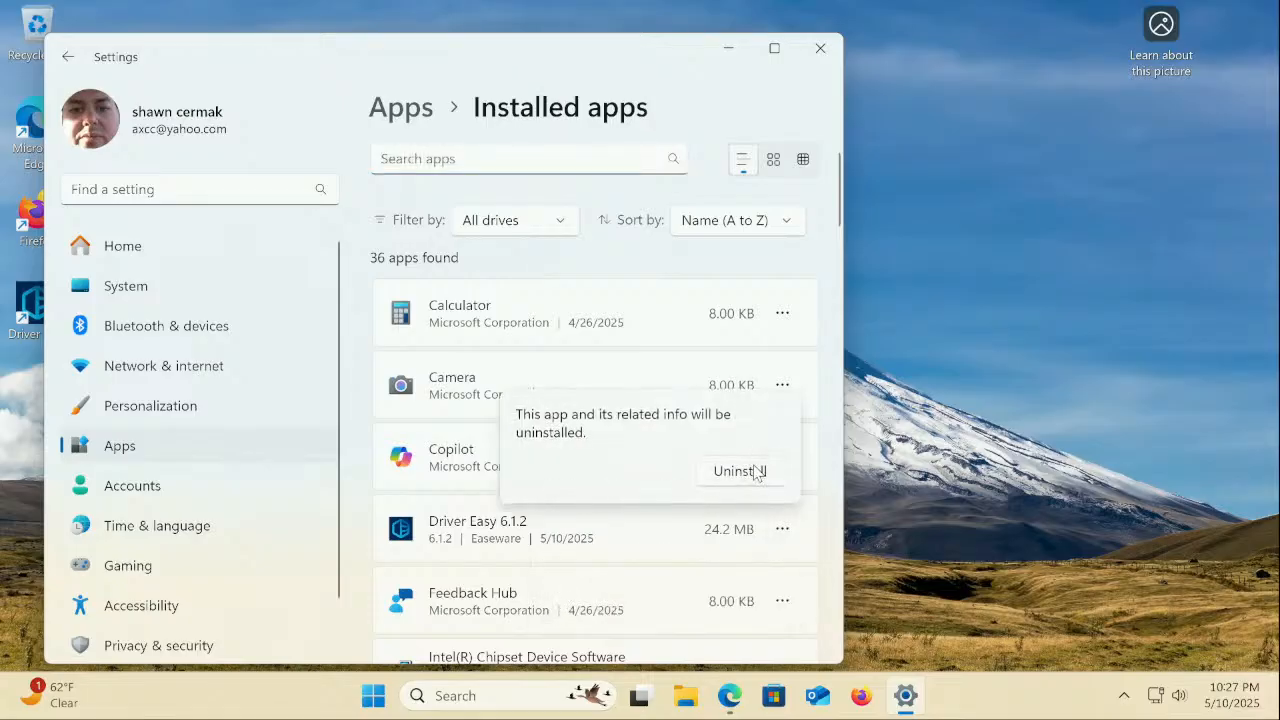
pyautogui.click(755, 471)
pyautogui.click(543, 516)
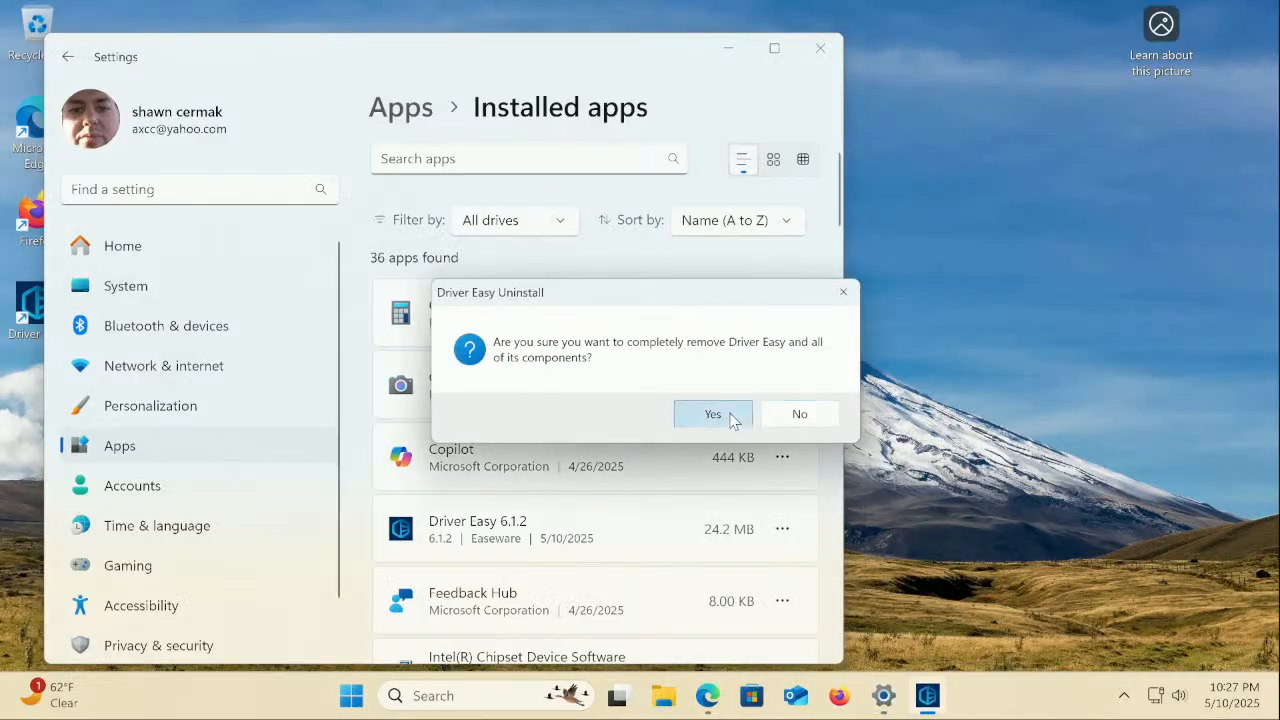
pyautogui.click(731, 418)
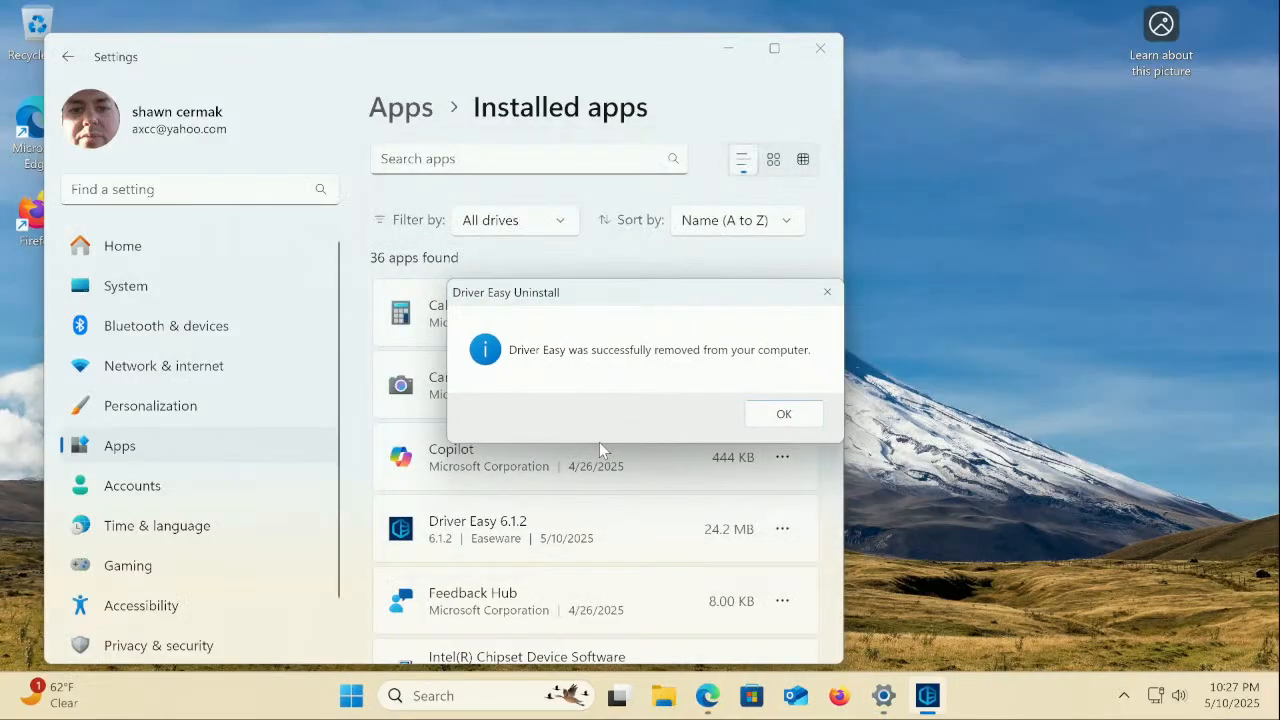
pyautogui.click(802, 414)
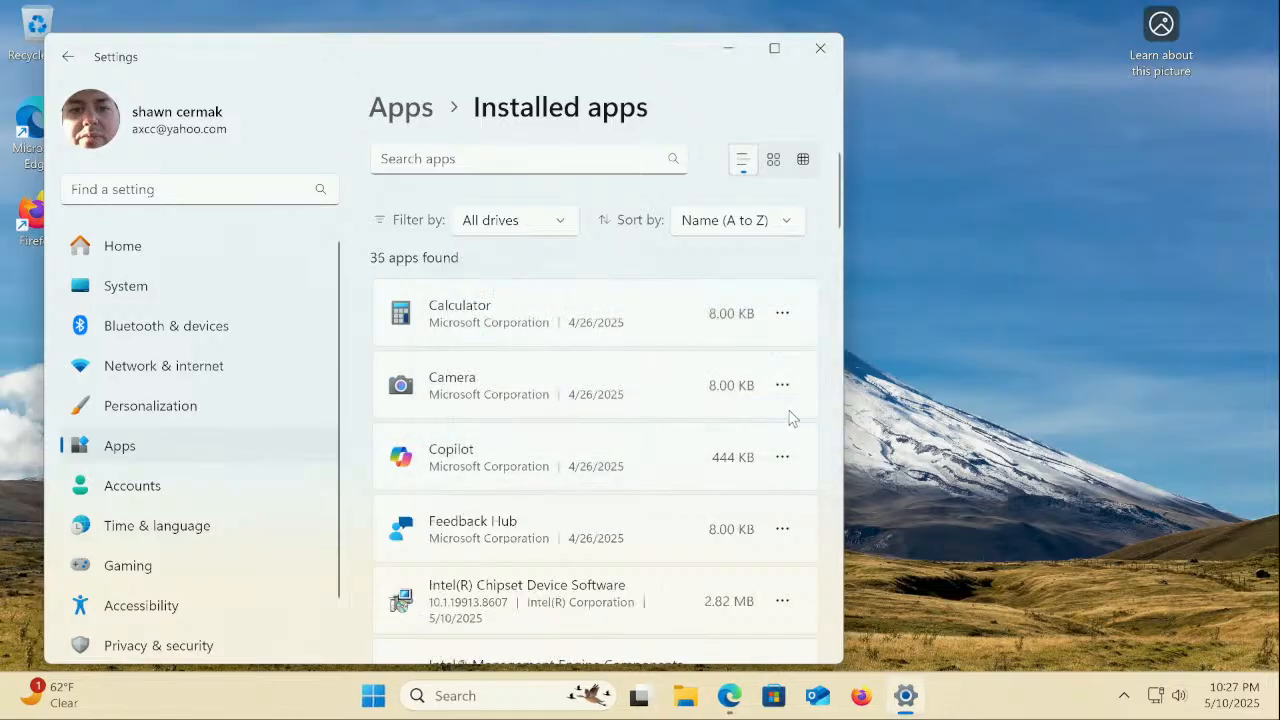
# Scroll the 35-app installed list and close Settings
pyautogui.scroll(-3, 577, 462)
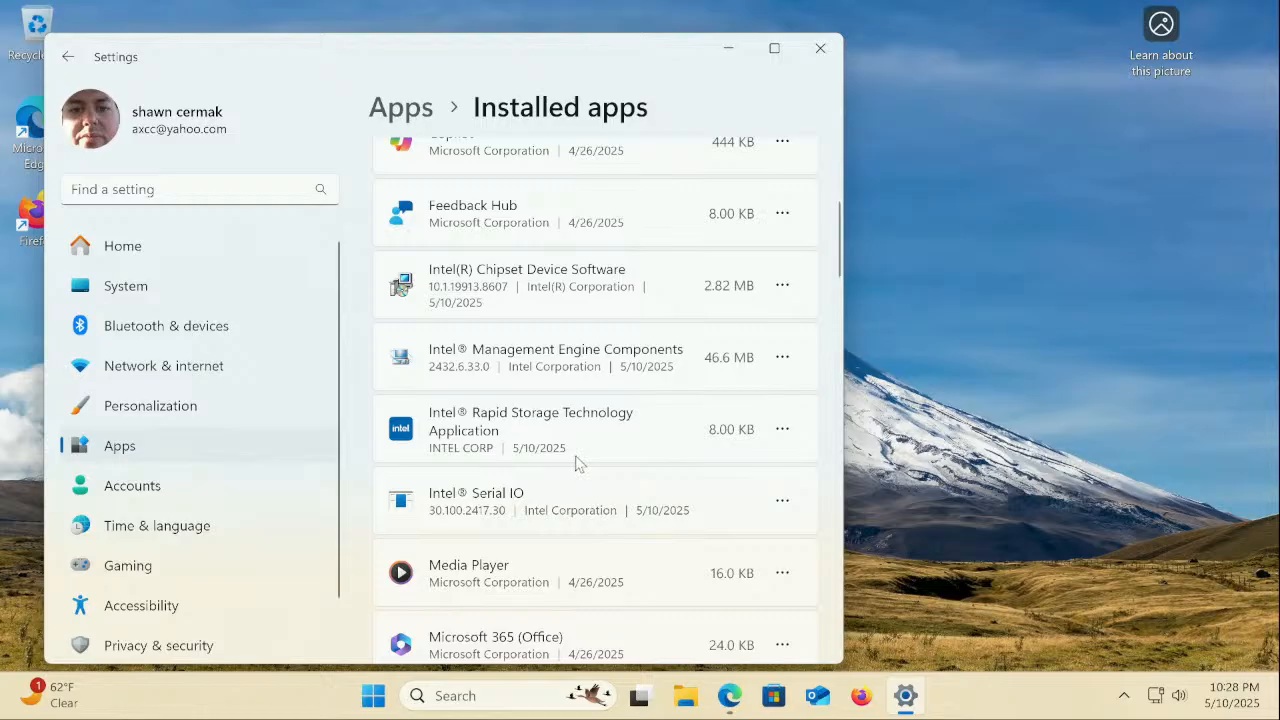
pyautogui.scroll(-2, 577, 463)
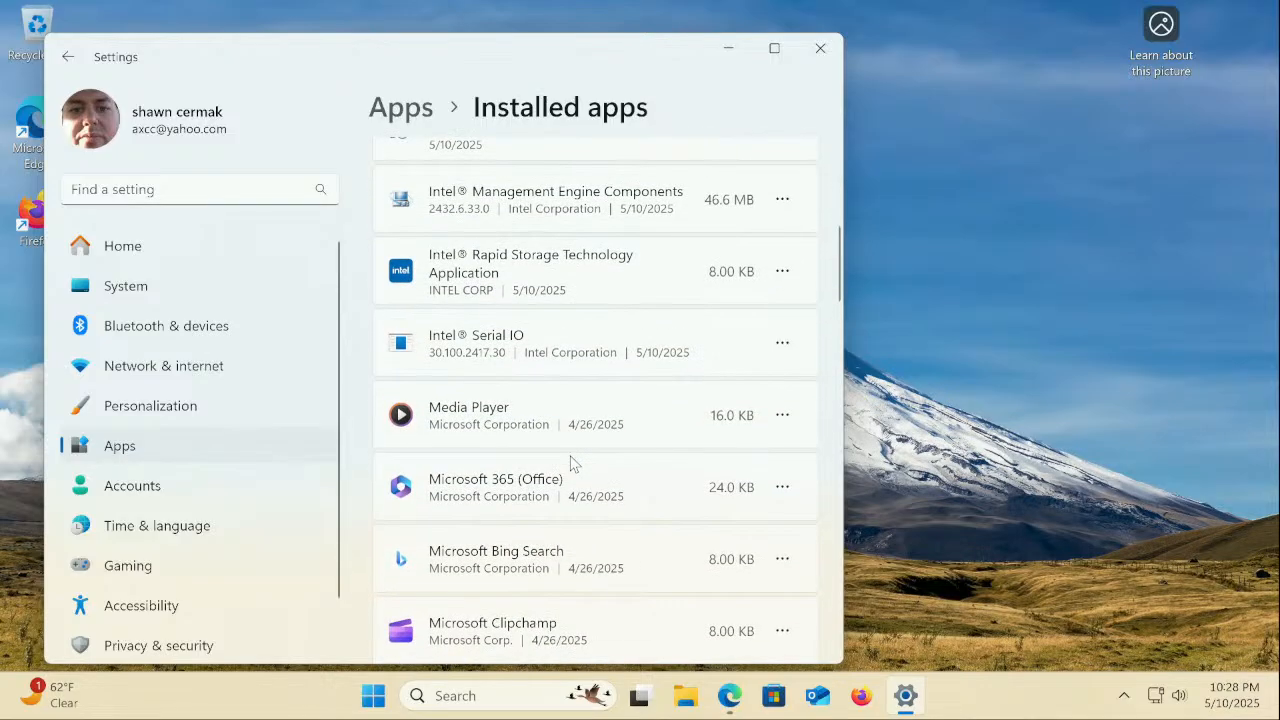
pyautogui.click(820, 48)
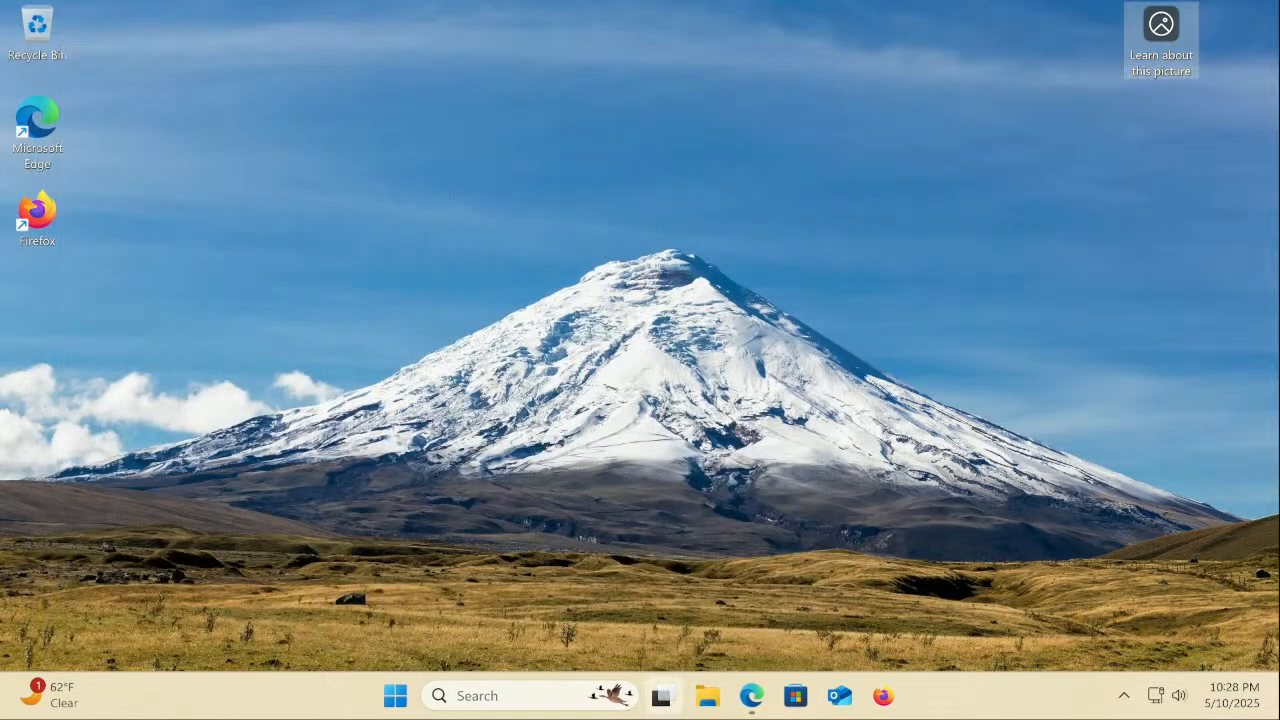
# Return to Edge, close Intel's license notice, review the RST 19.5.8.1059.2 page, and minimize Edge
pyautogui.click(748, 700)
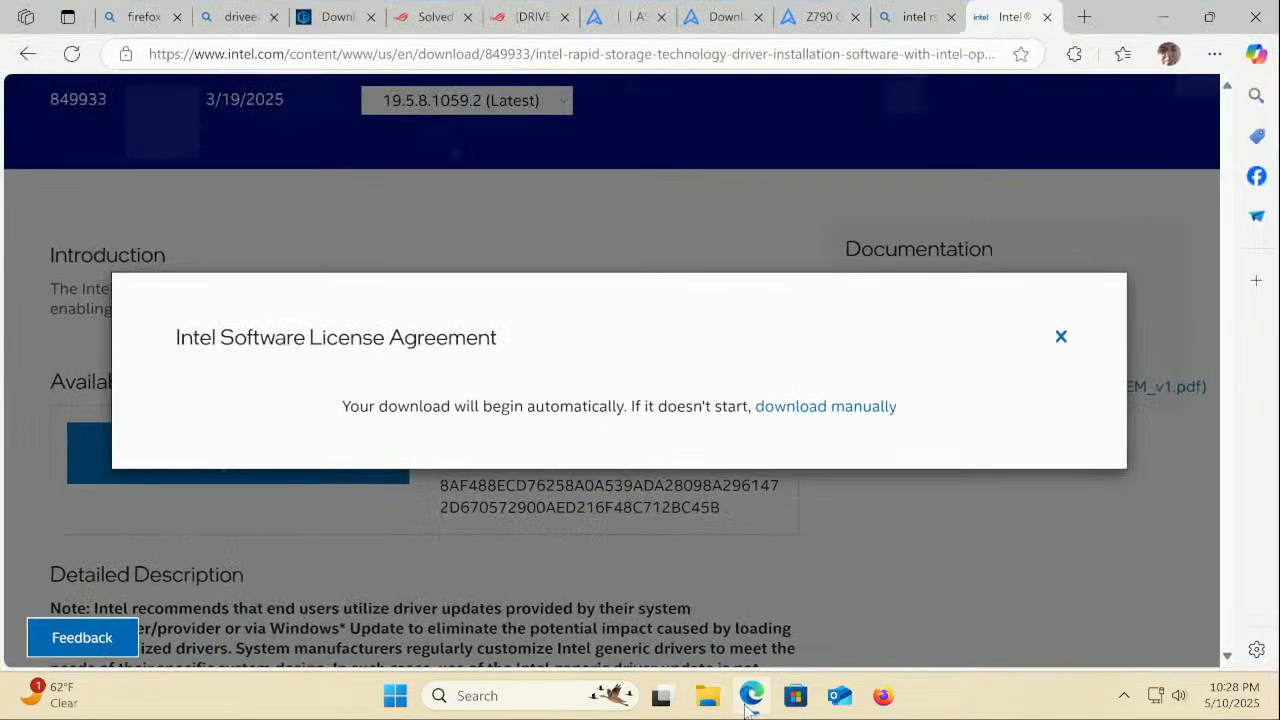
pyautogui.click(1061, 337)
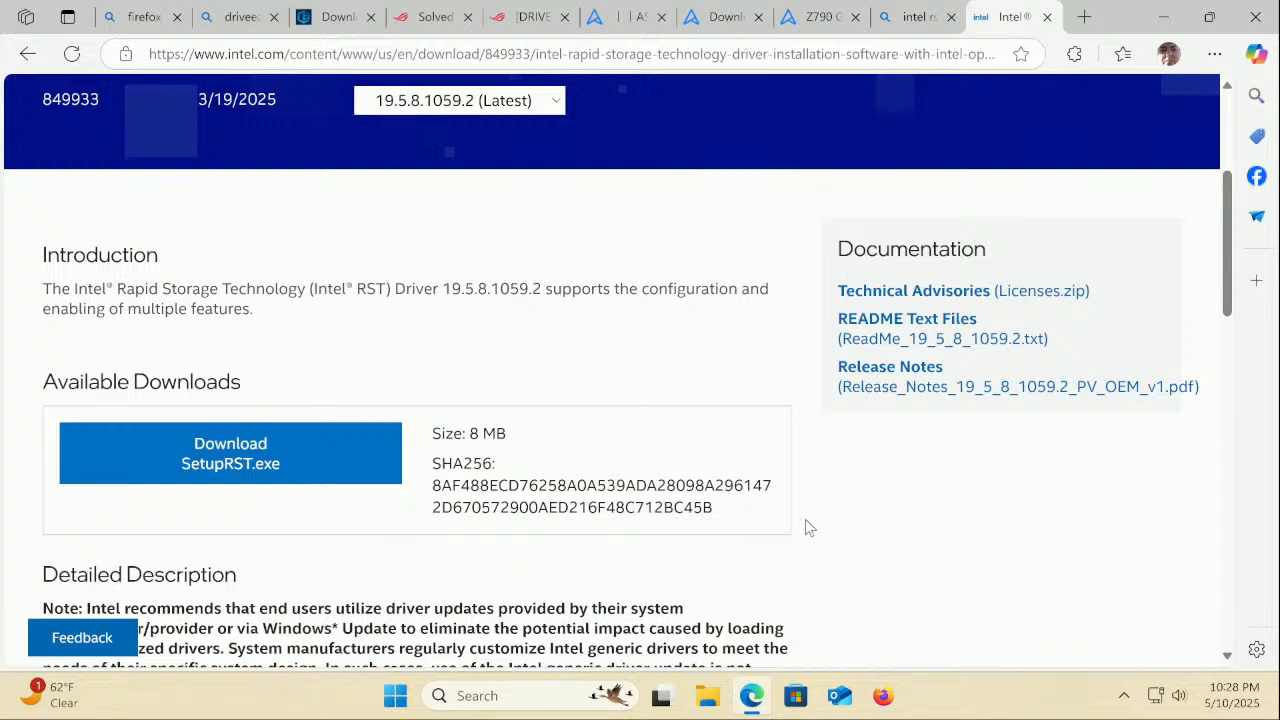
pyautogui.scroll(3, 808, 527)
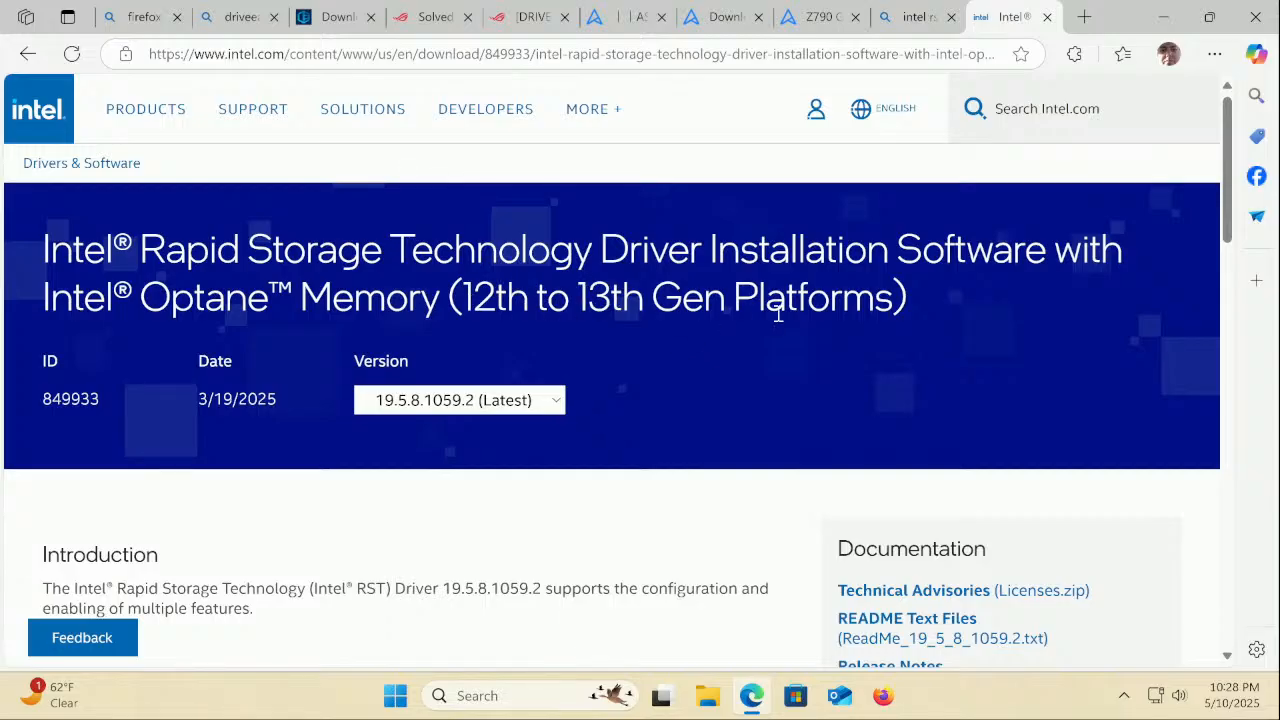
pyautogui.scroll(-5, 1006, 351)
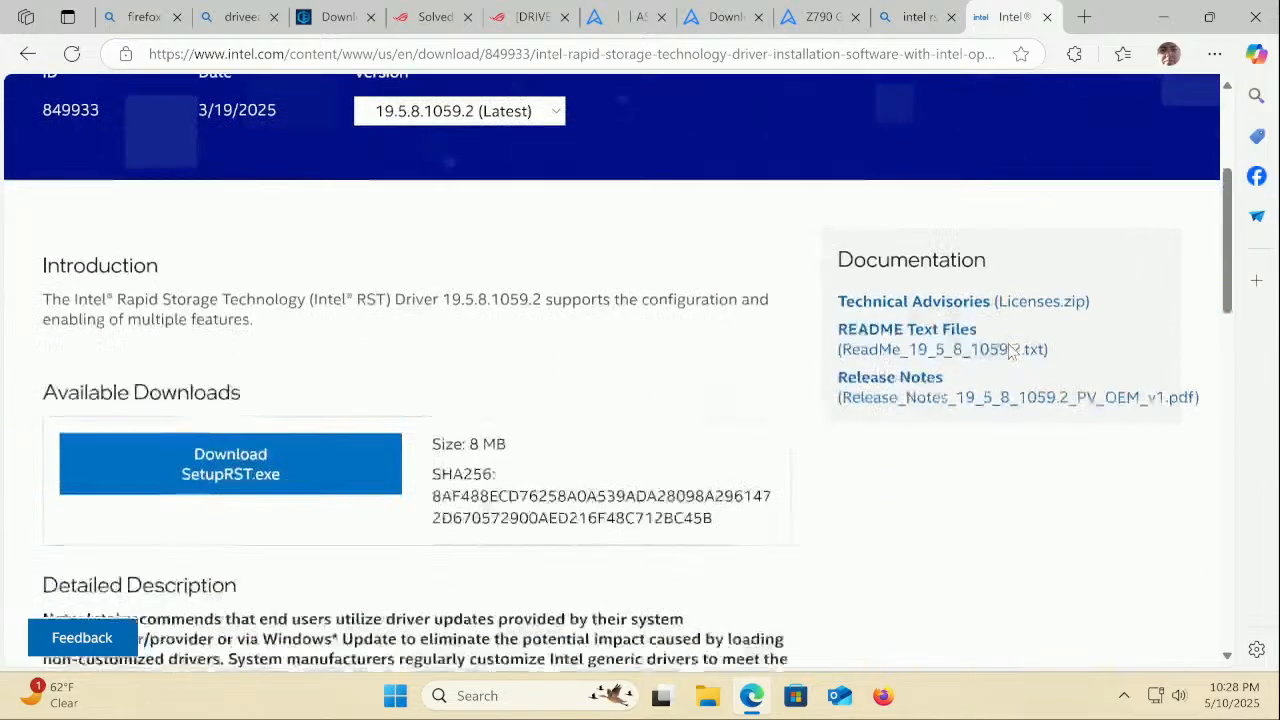
pyautogui.scroll(-2, 1010, 349)
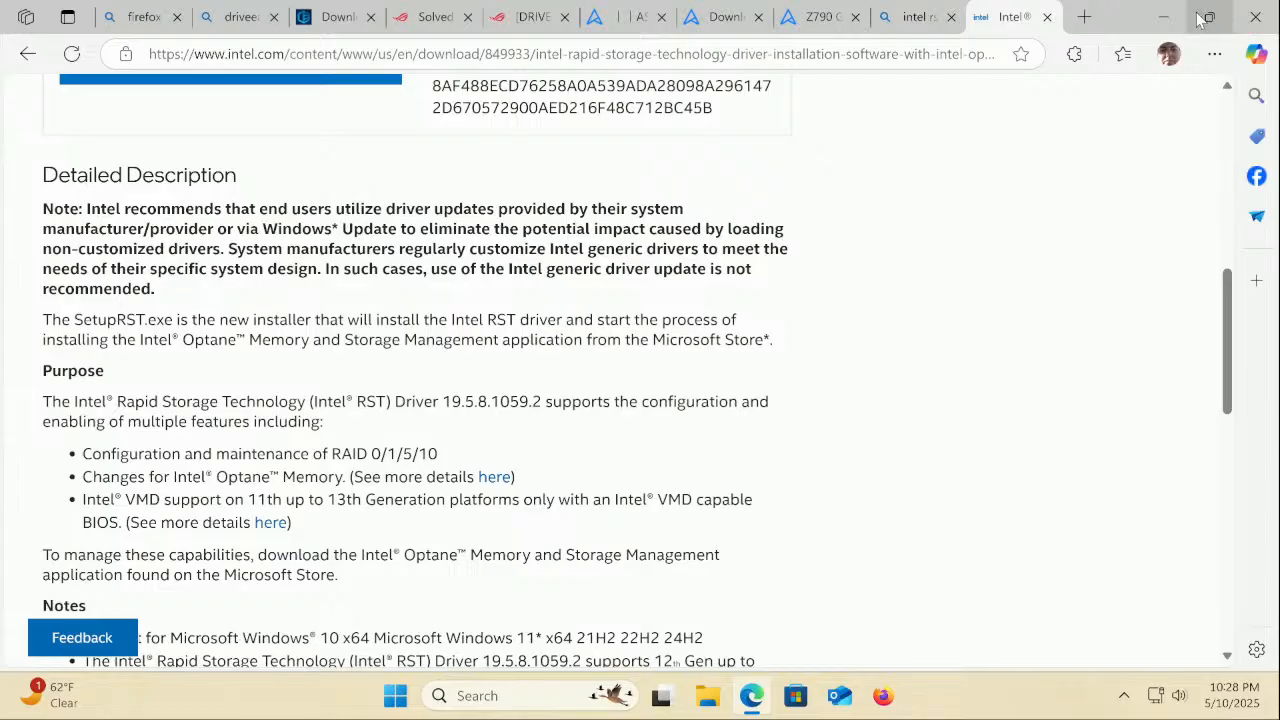
pyautogui.click(1163, 17)
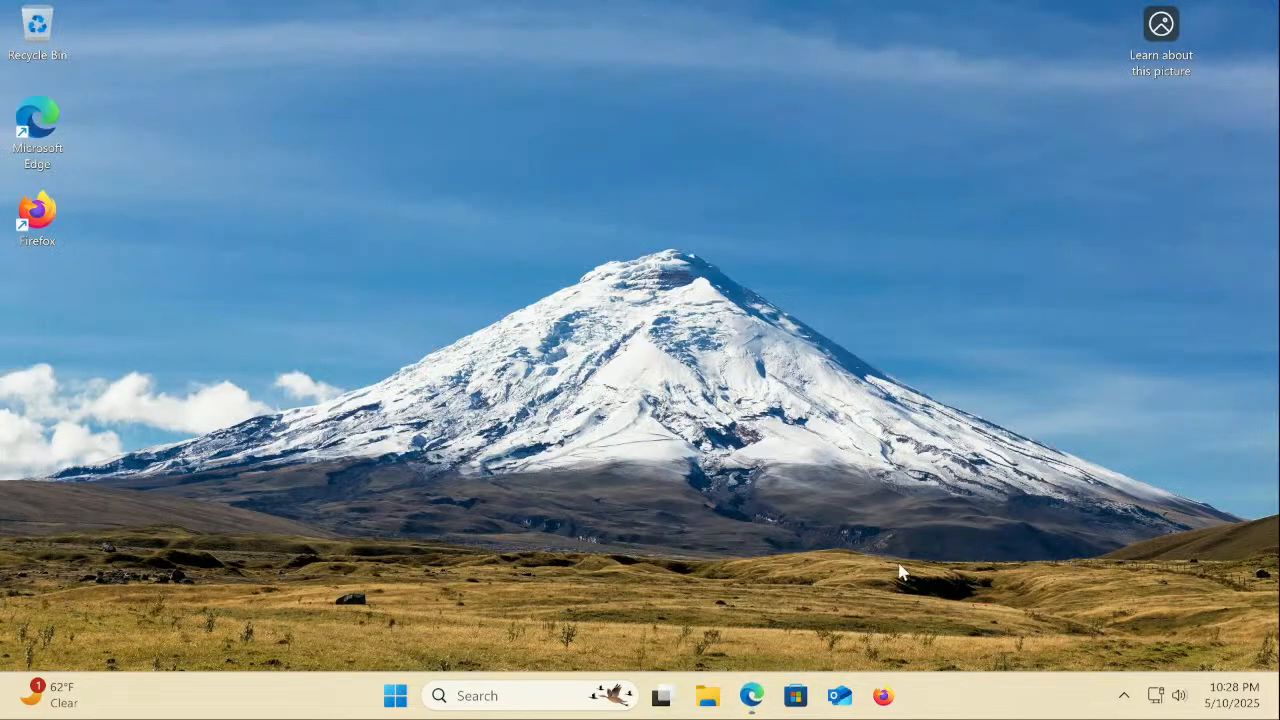
pyautogui.click(883, 695)
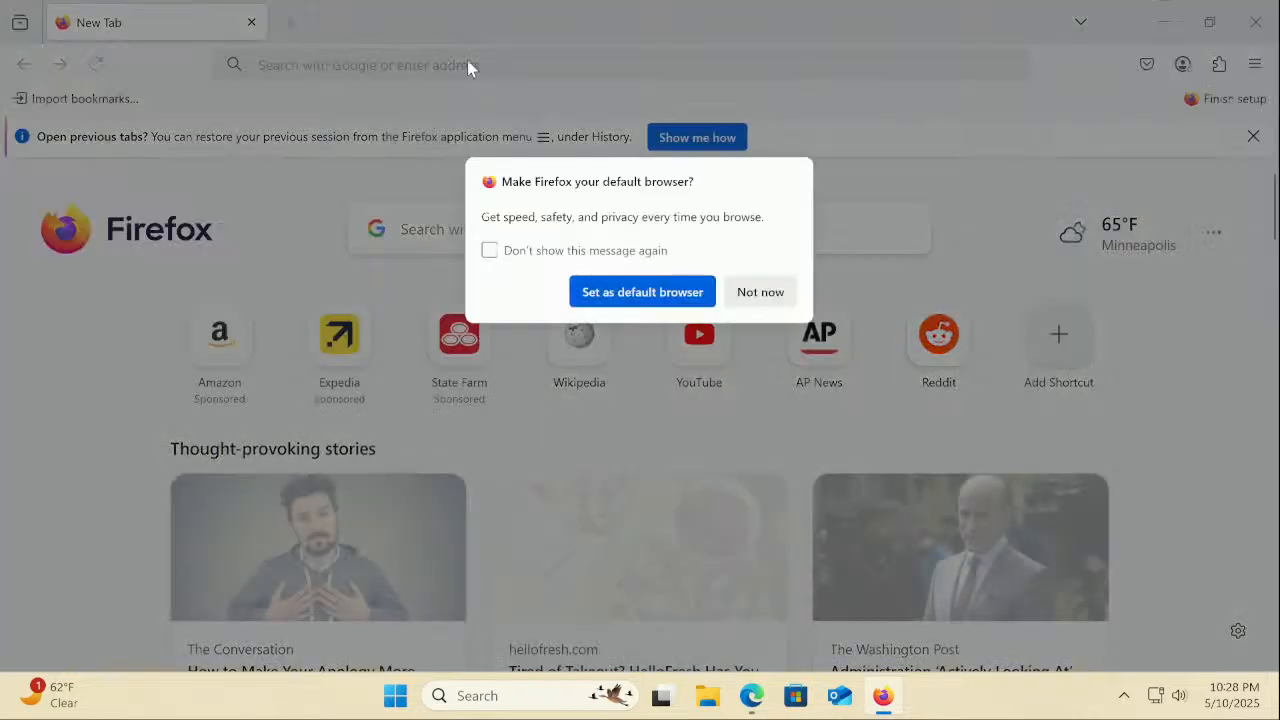
pyautogui.click(740, 292)
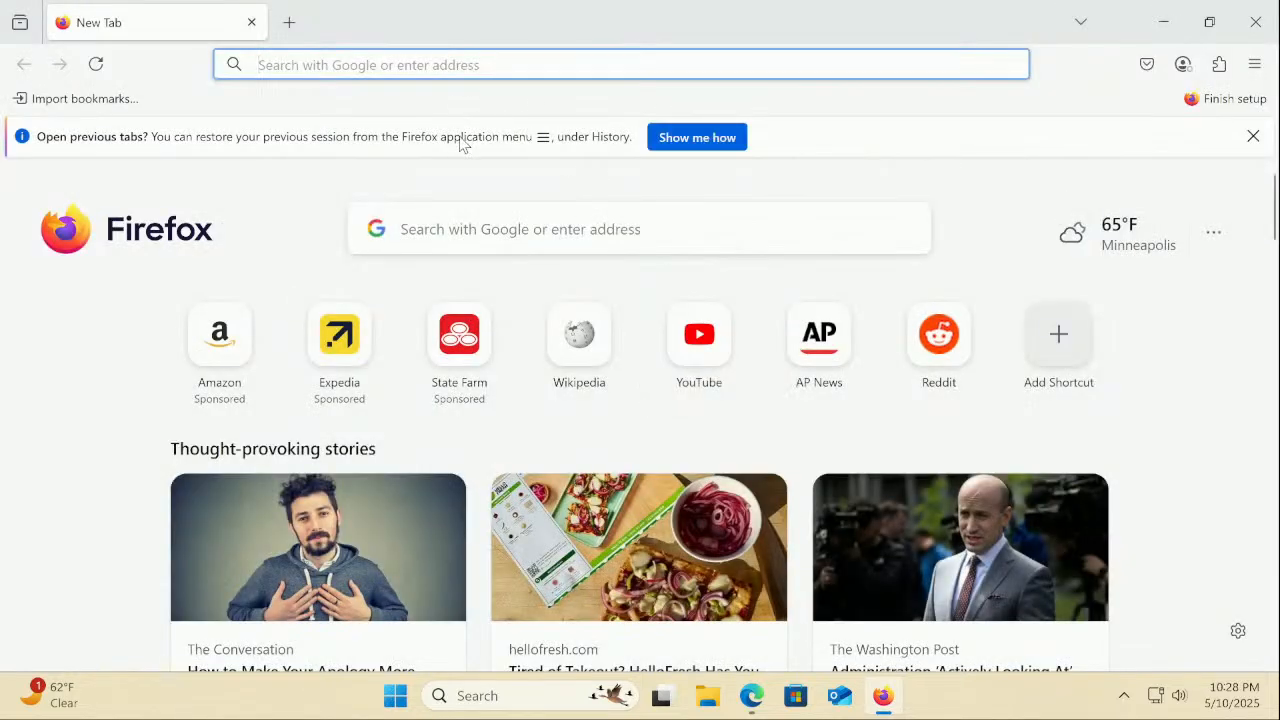
pyautogui.click(357, 66)
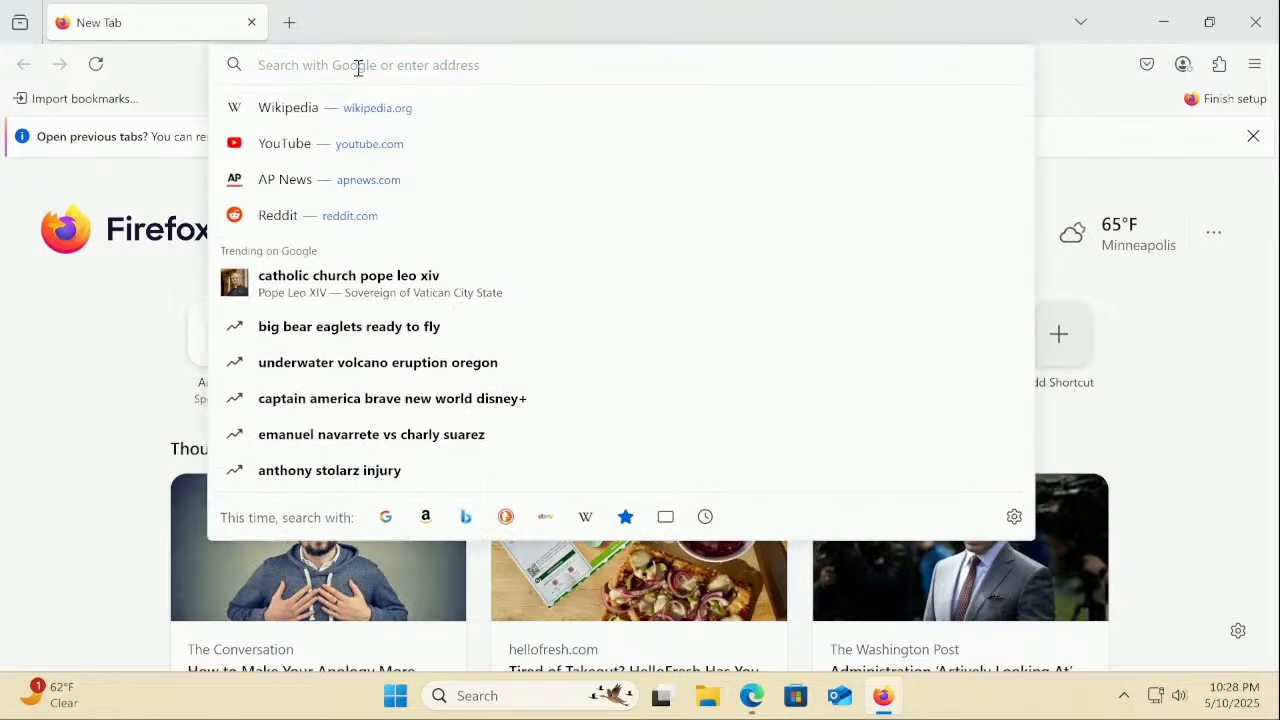
pyautogui.write('www.')
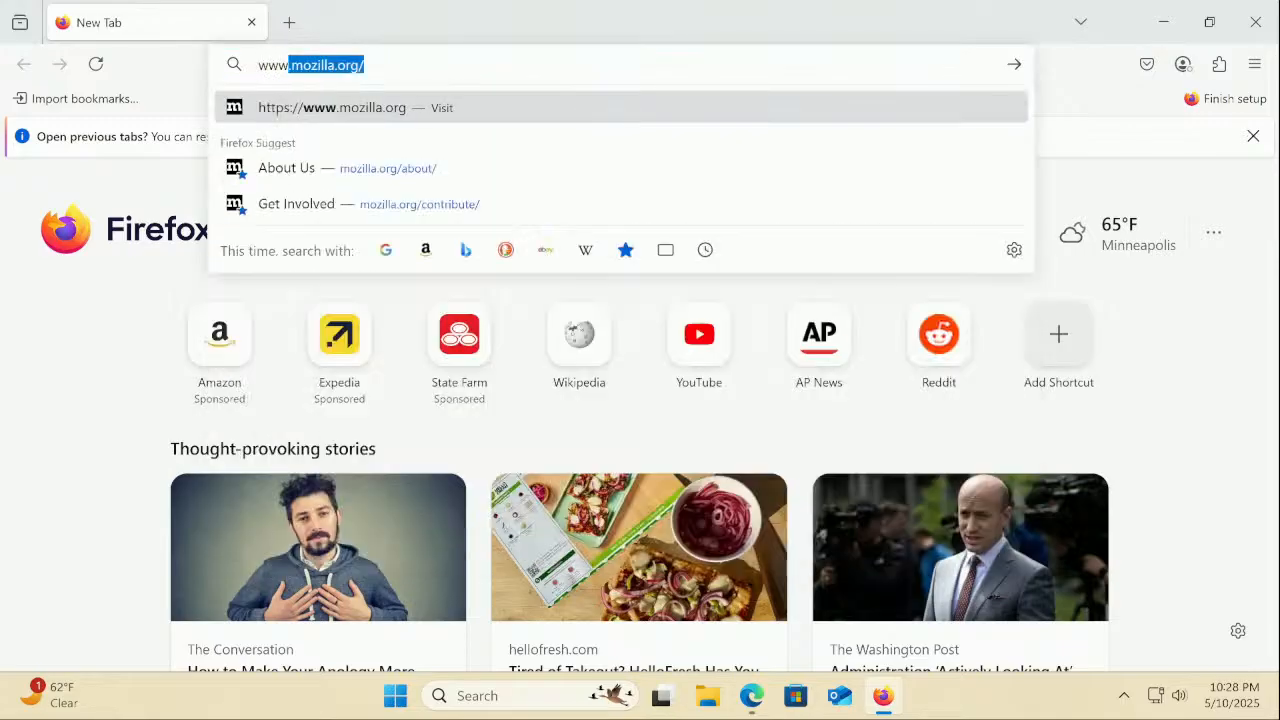
pyautogui.write('ammd')
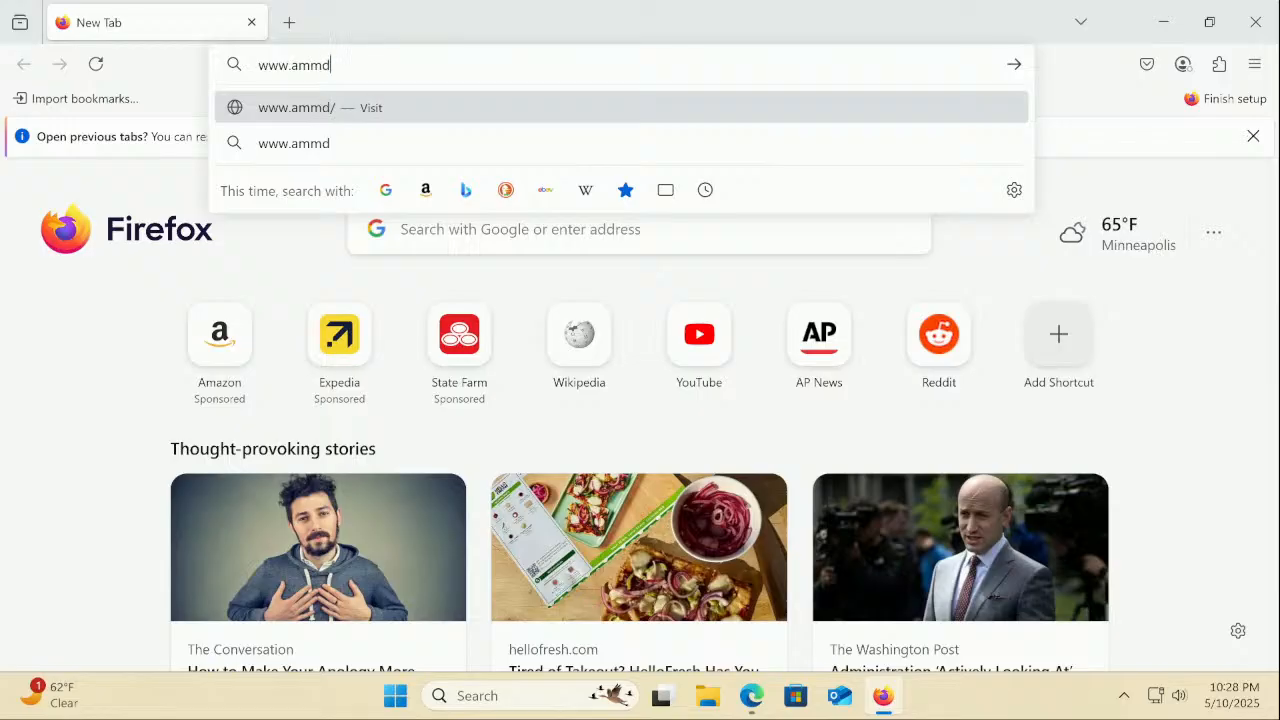
pyautogui.press('BackSpace')
pyautogui.press('BackSpace')
pyautogui.write('d.com')
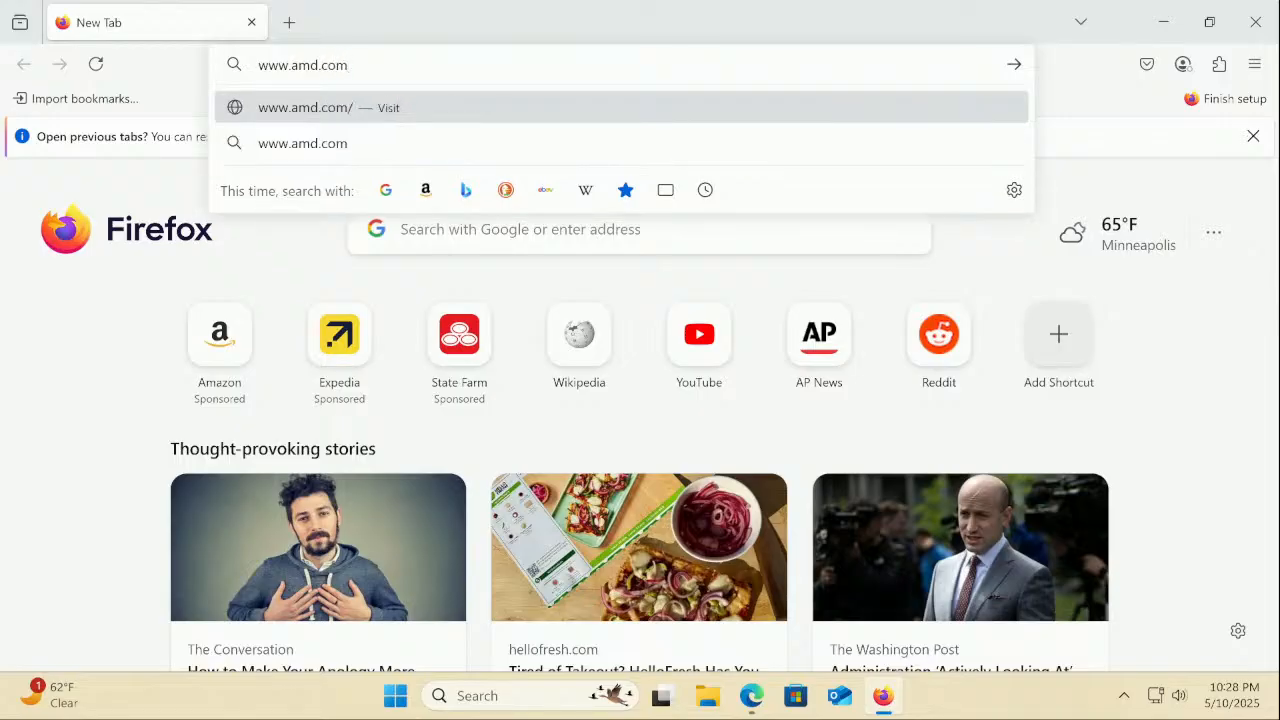
pyautogui.press('Return')
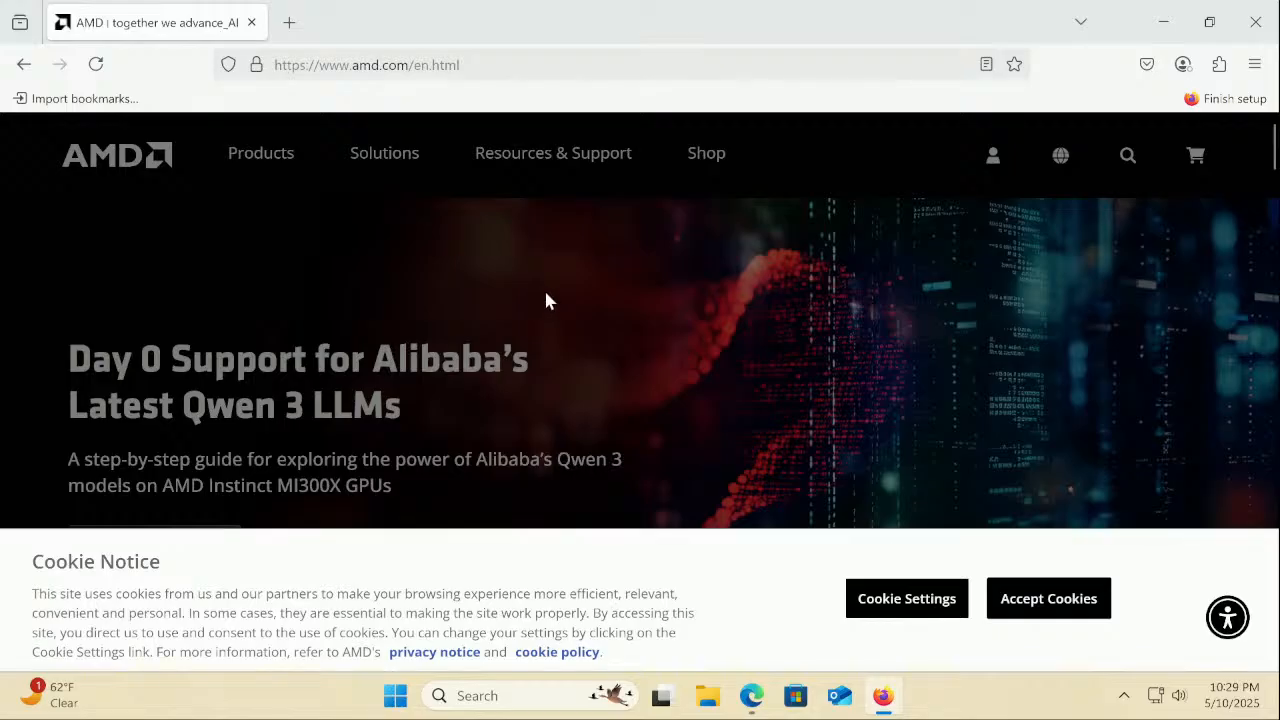
# Confirm AMD cookie choices keeping only strictly necessary cookies
pyautogui.click(914, 606)
pyautogui.scroll(-4, 545, 385)
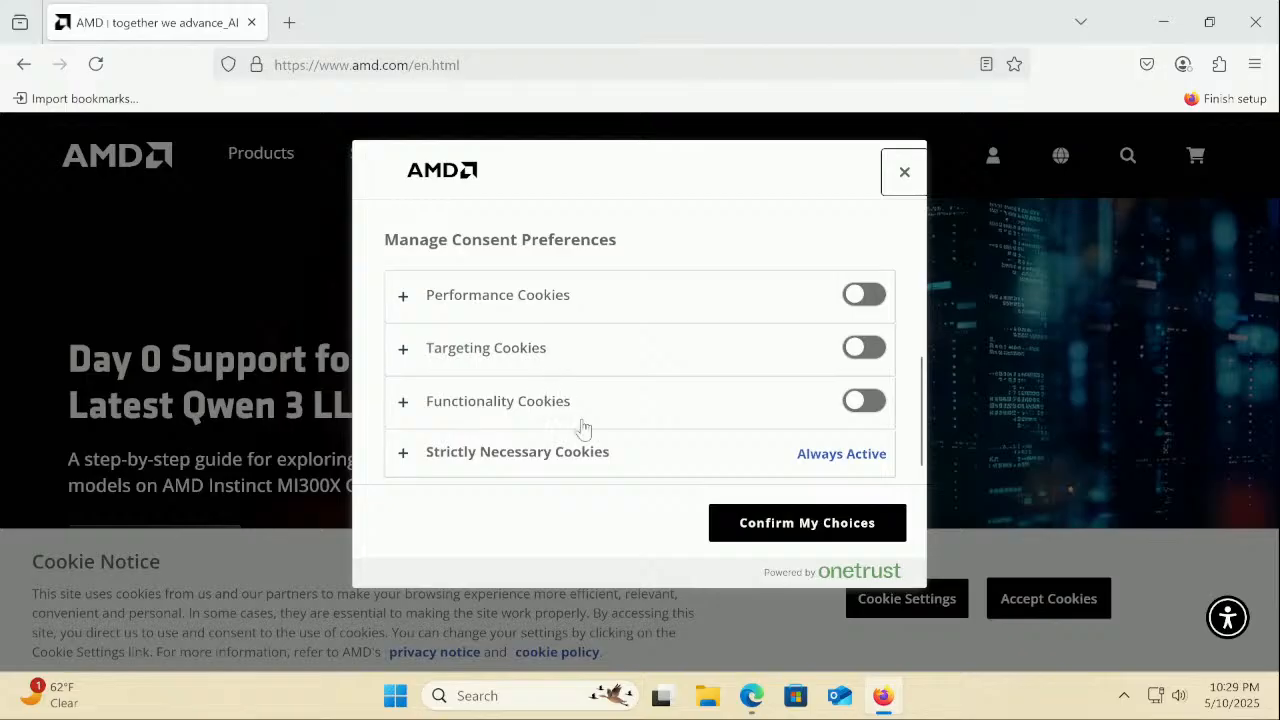
pyautogui.click(776, 528)
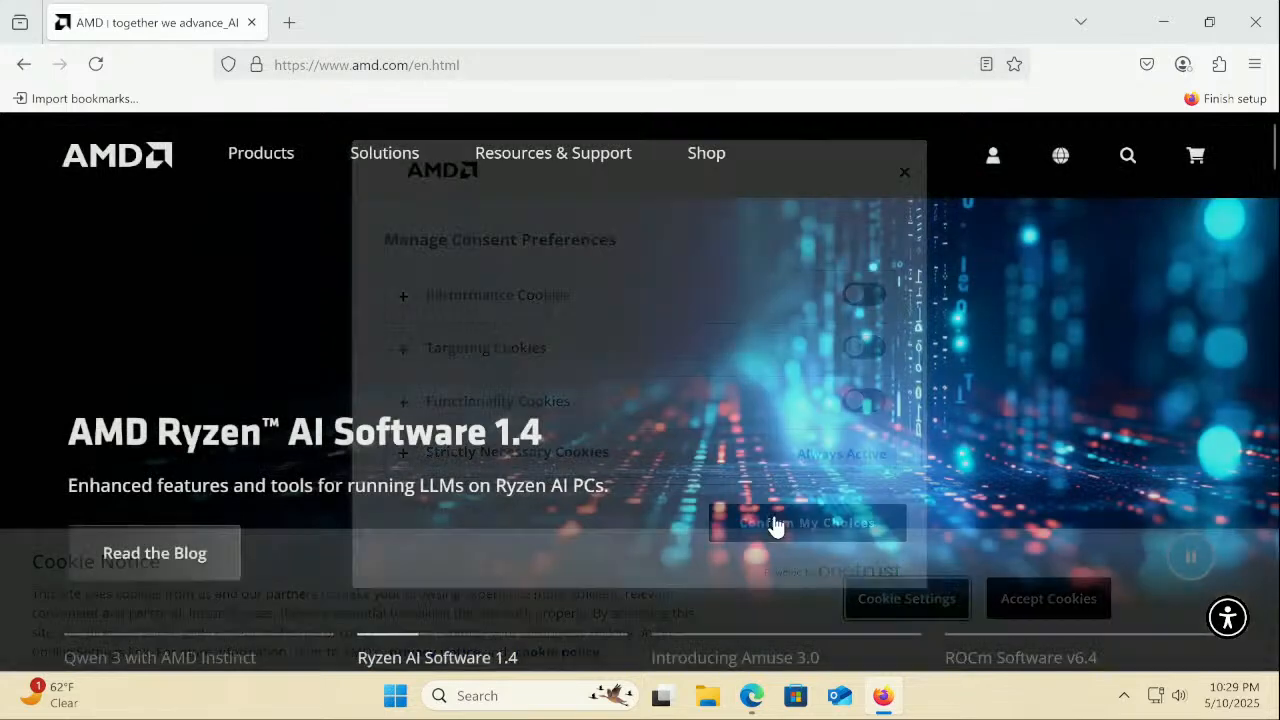
# Go to the Radeon Graphics Drivers page from Resources & Support
pyautogui.click(566, 157)
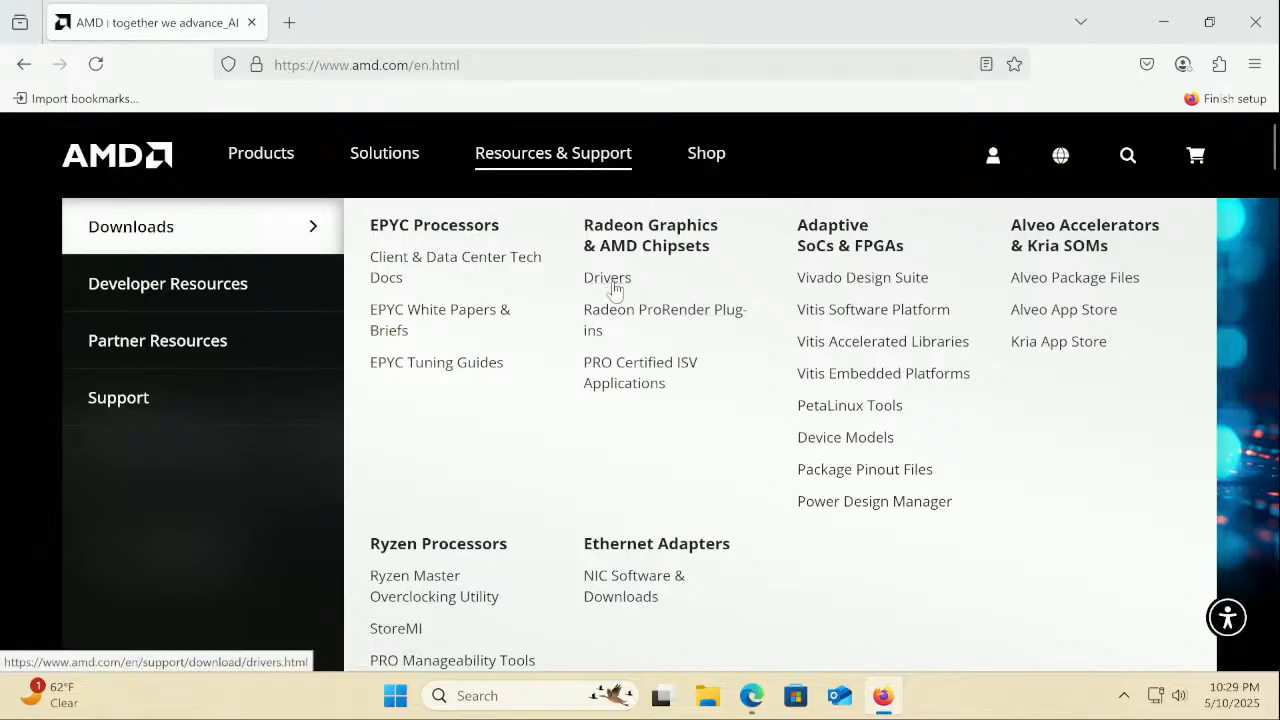
pyautogui.click(612, 281)
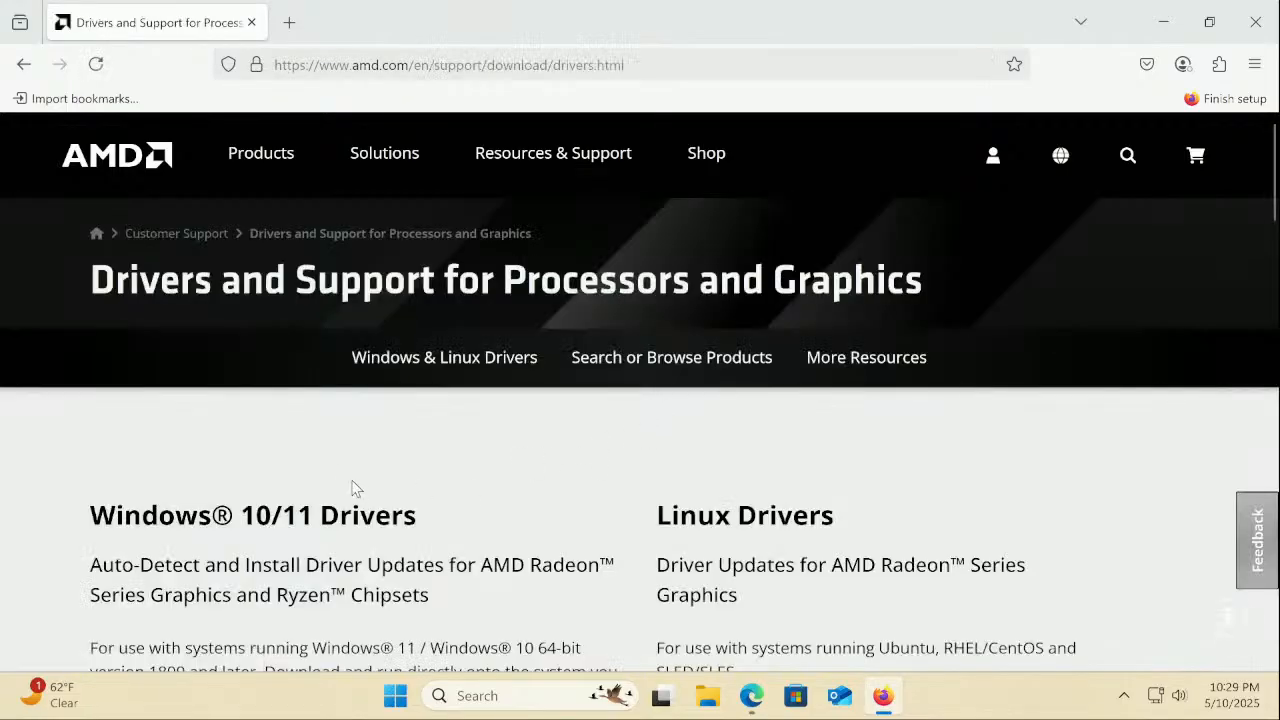
pyautogui.scroll(-3, 352, 488)
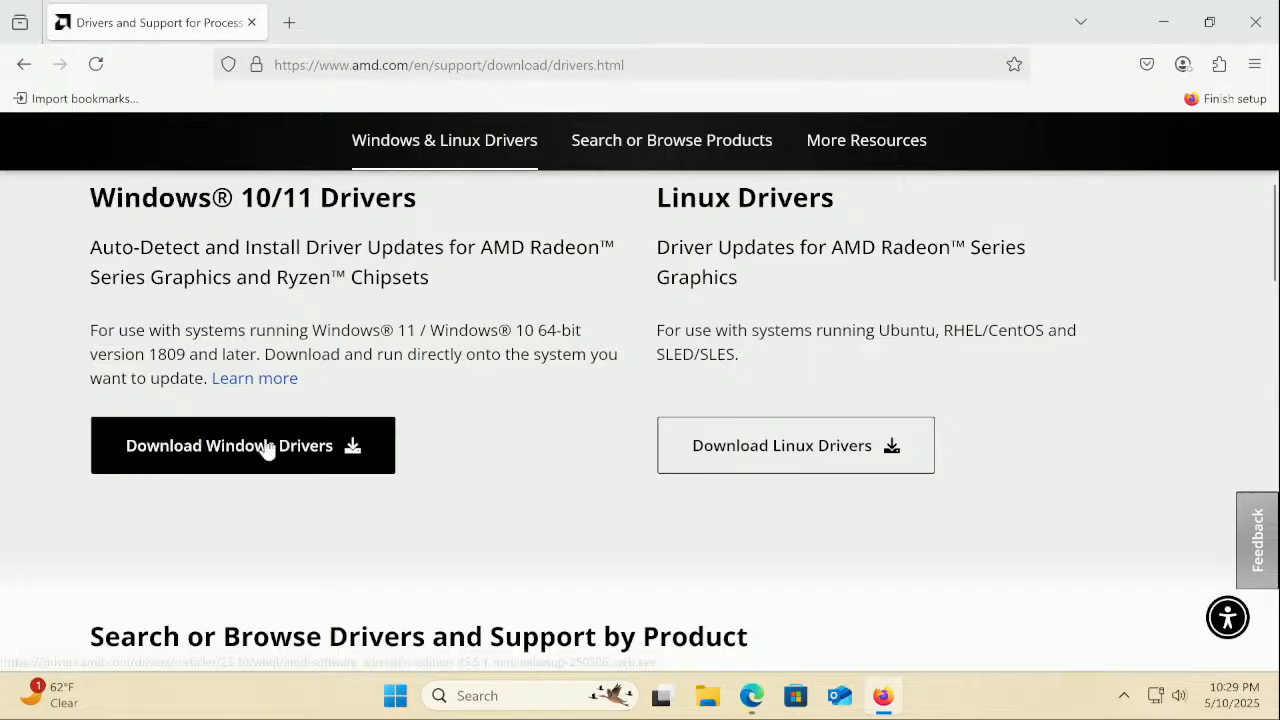
# Download the 41.6 MB AMD Windows driver installer and run it from the downloads panel
pyautogui.click(268, 450)
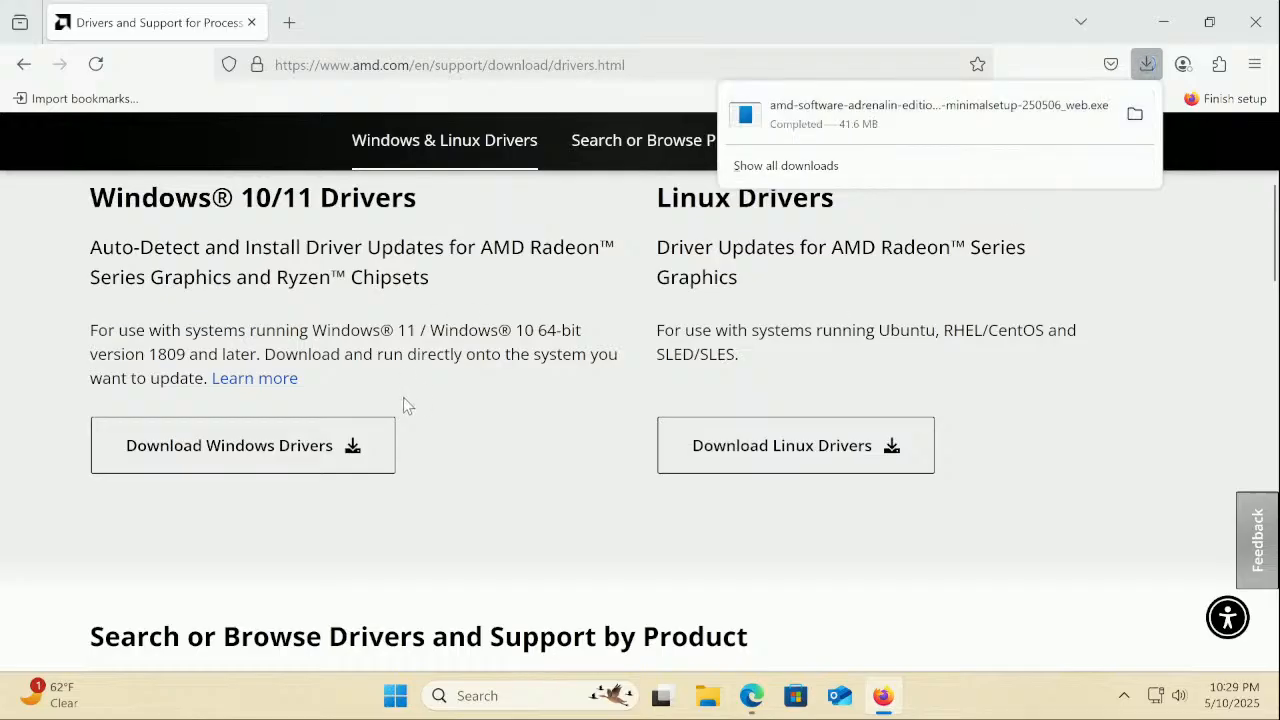
pyautogui.scroll(-3, 405, 400)
pyautogui.scroll(5, 405, 400)
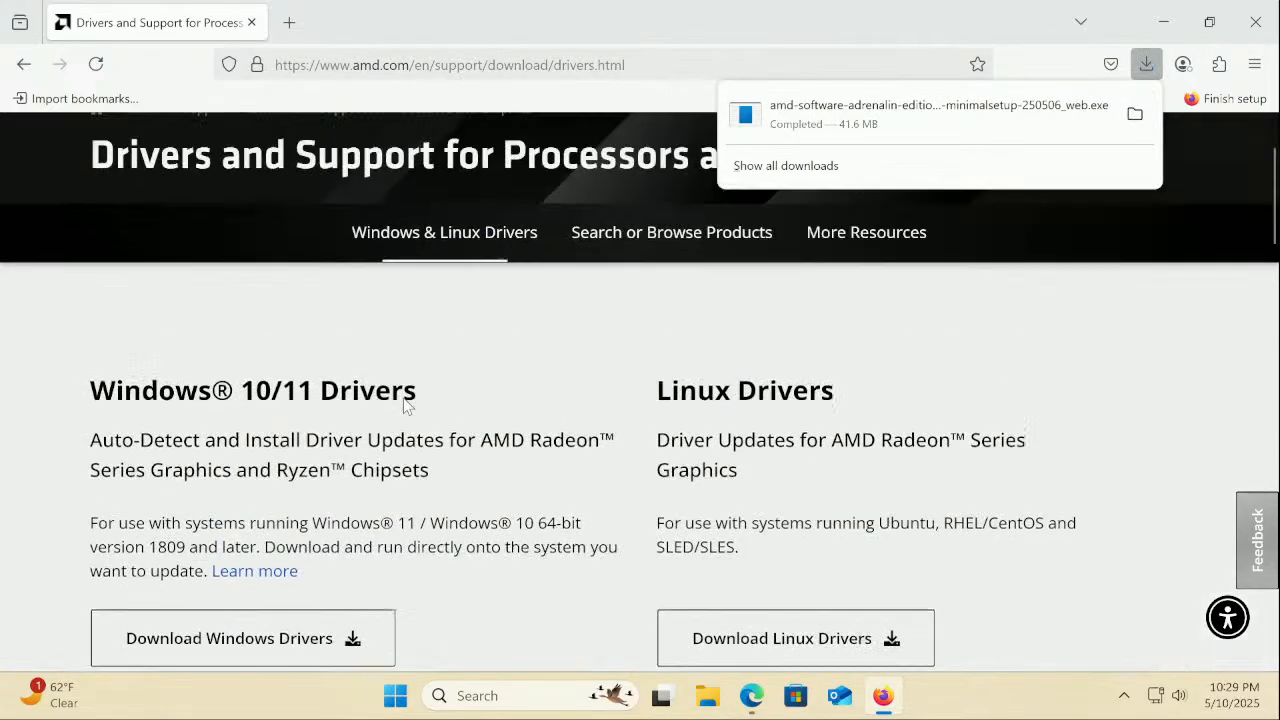
pyautogui.scroll(-1, 403, 397)
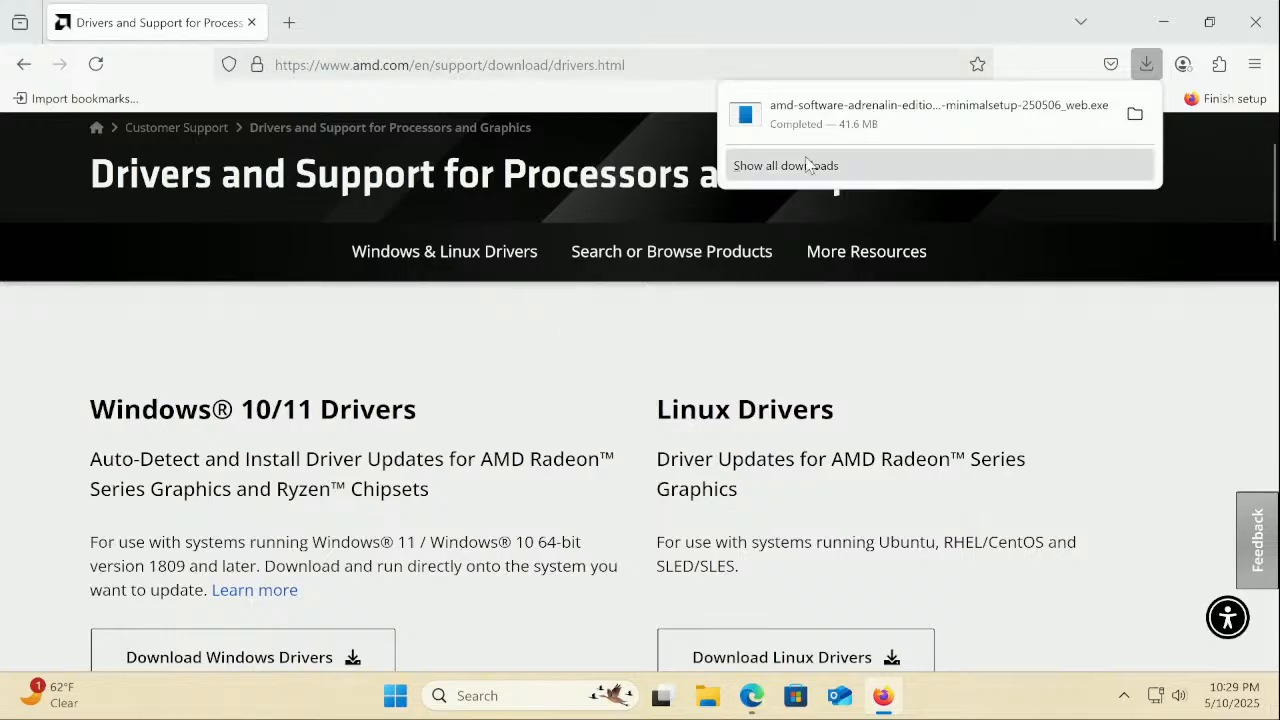
pyautogui.click(816, 115)
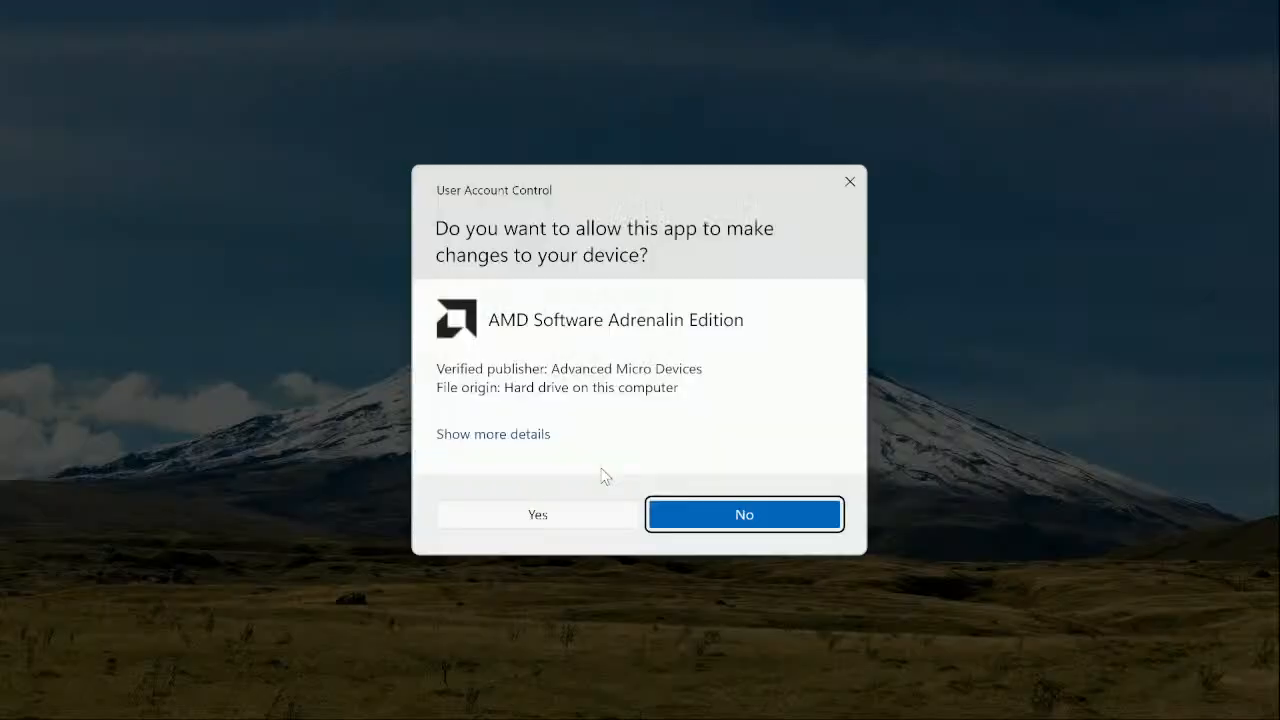
# Allow the installer, keep Adrenalin 25.5.1, start the express install, then return to Firefox
pyautogui.click(586, 516)
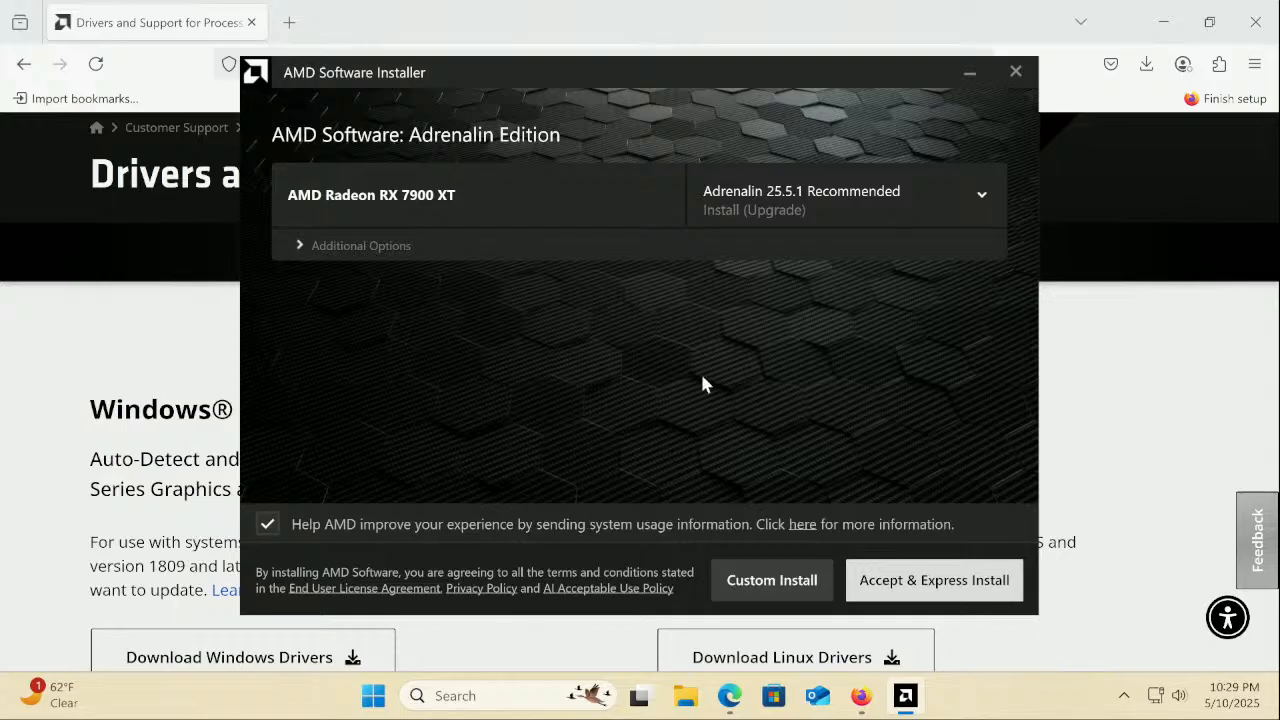
pyautogui.click(758, 210)
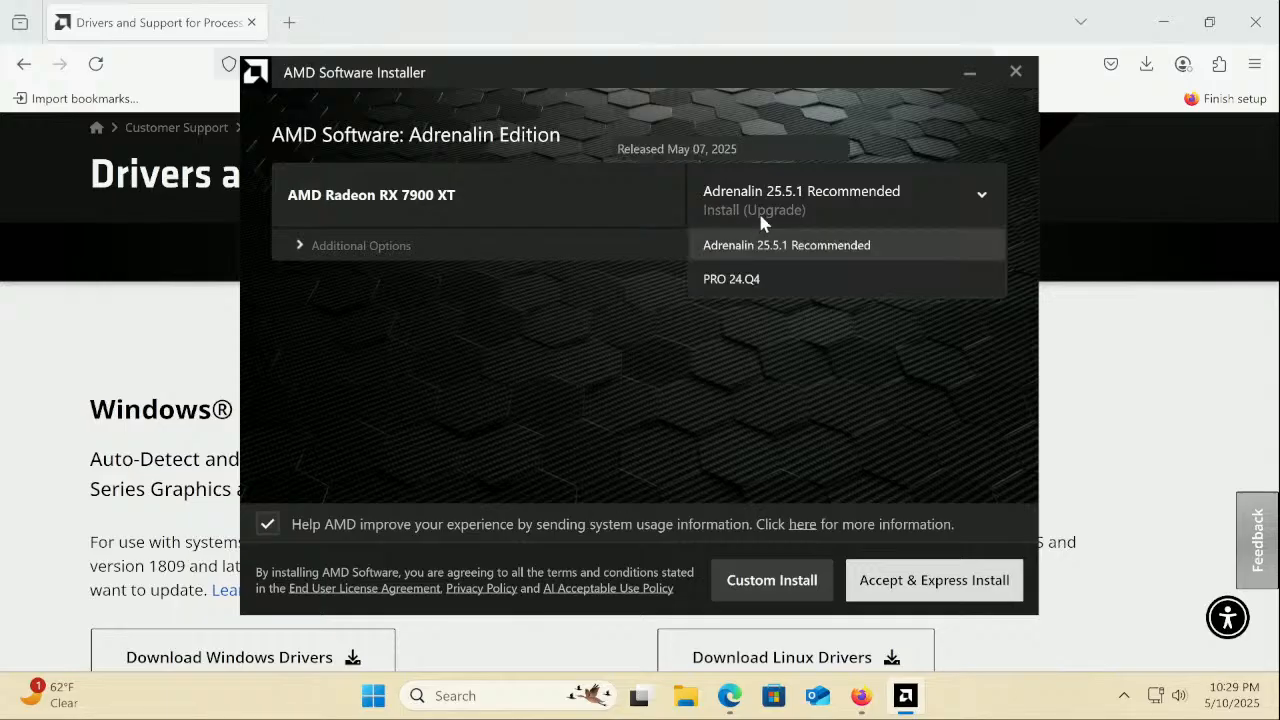
pyautogui.click(758, 210)
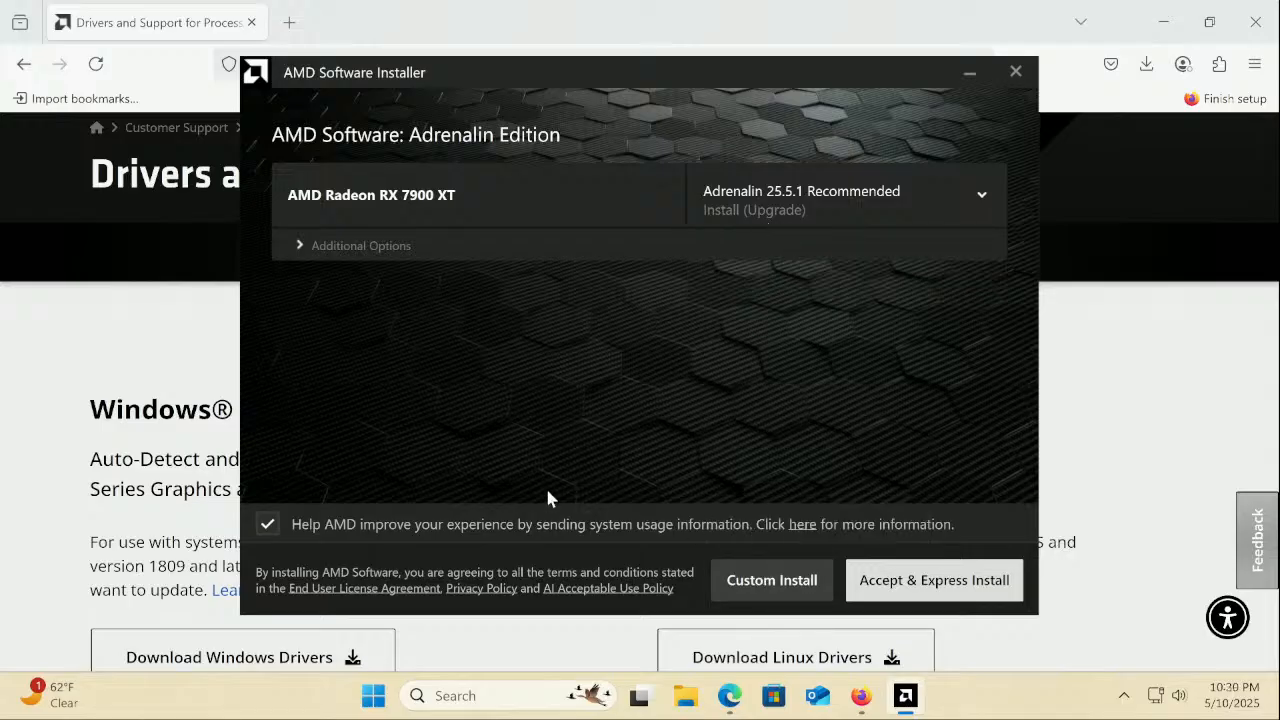
pyautogui.click(945, 588)
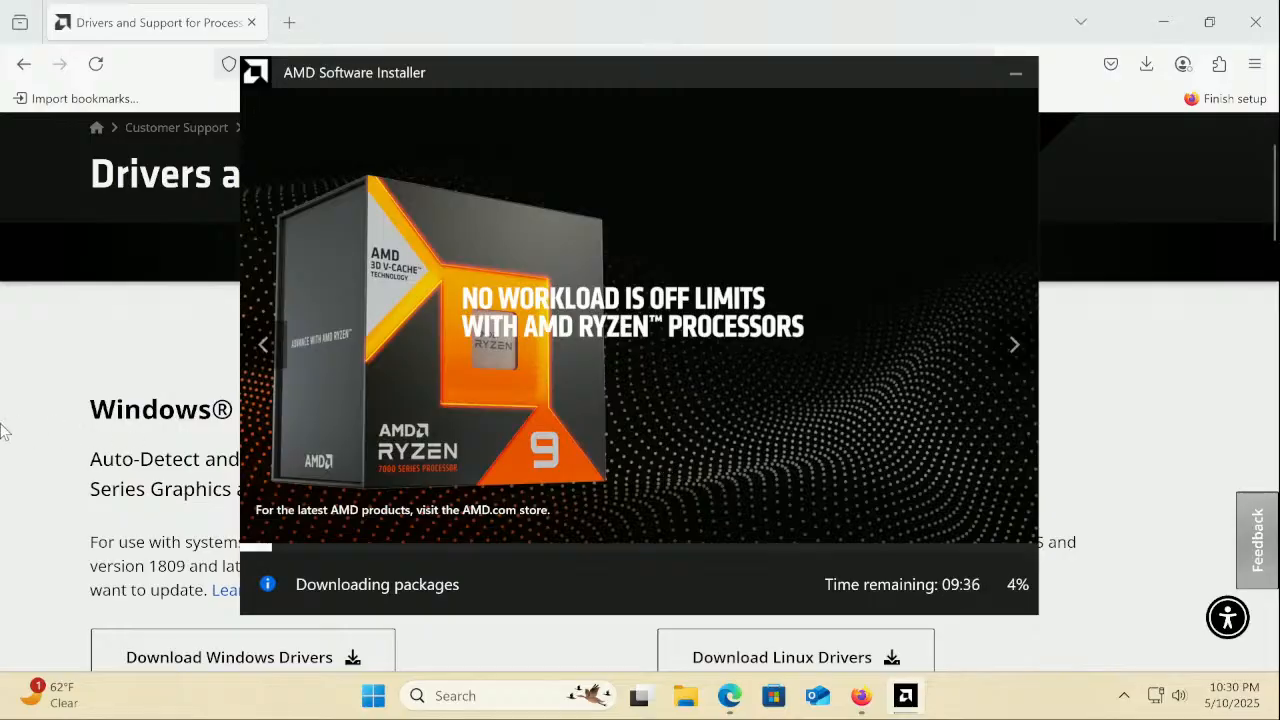
pyautogui.click(122, 352)
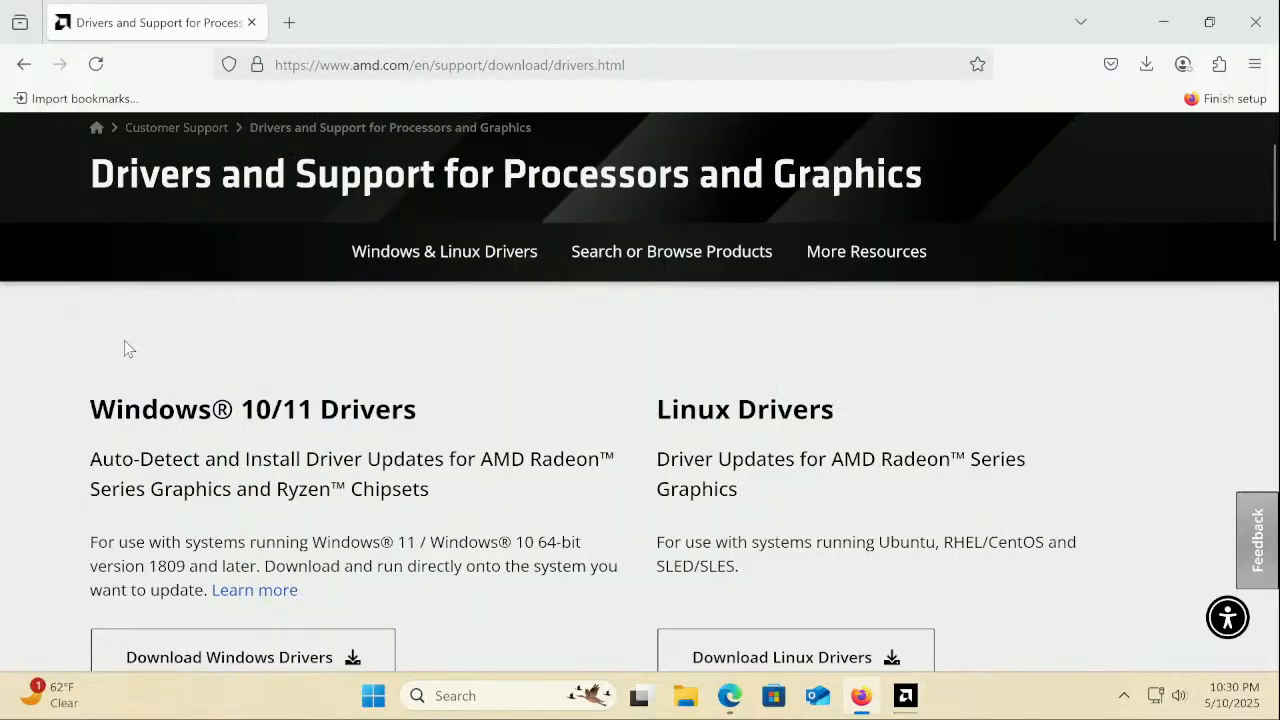
# Choose the Graphics category in AMD's Search or Browse Products section
pyautogui.scroll(-3, 125, 343)
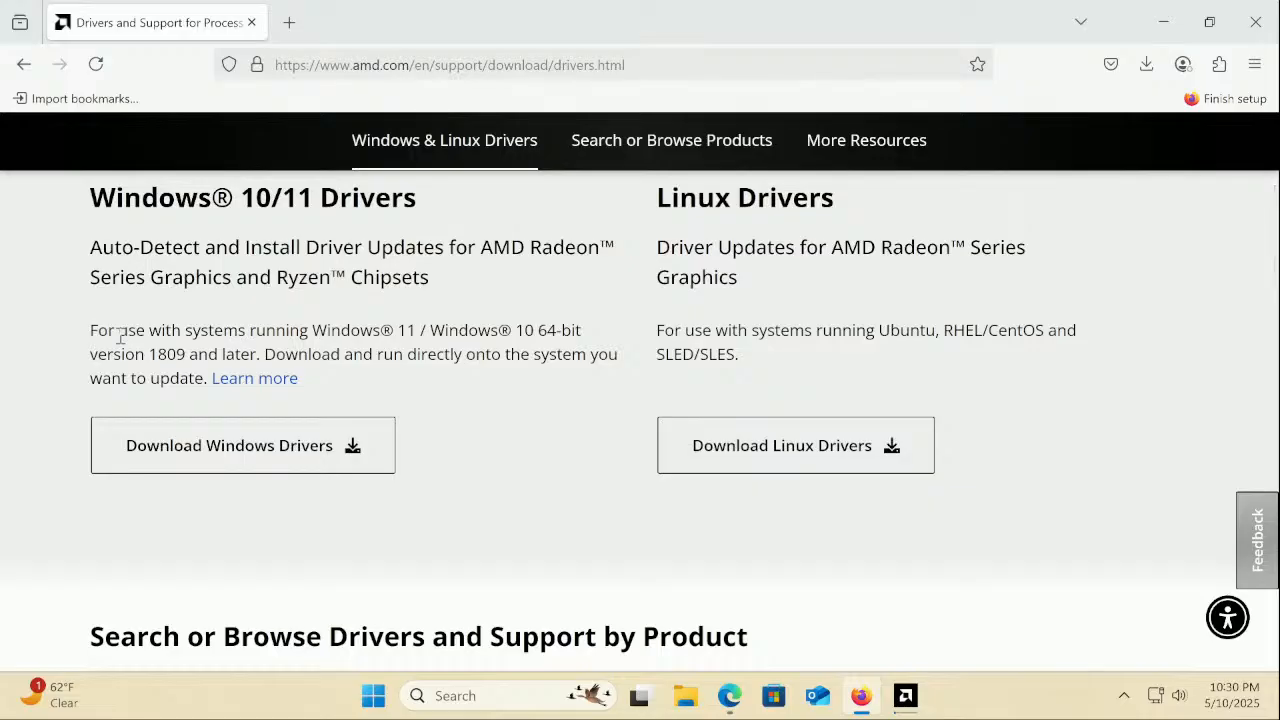
pyautogui.scroll(-3, 119, 336)
pyautogui.scroll(5, 119, 336)
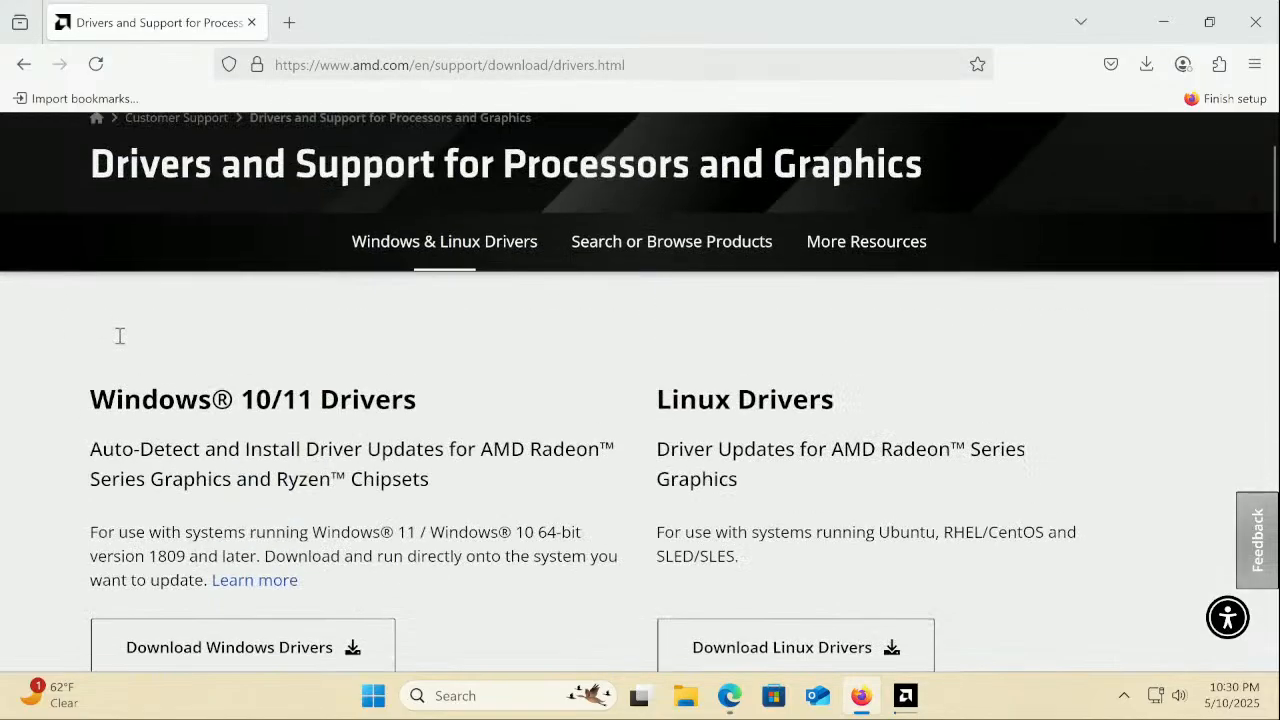
pyautogui.scroll(-6, 117, 340)
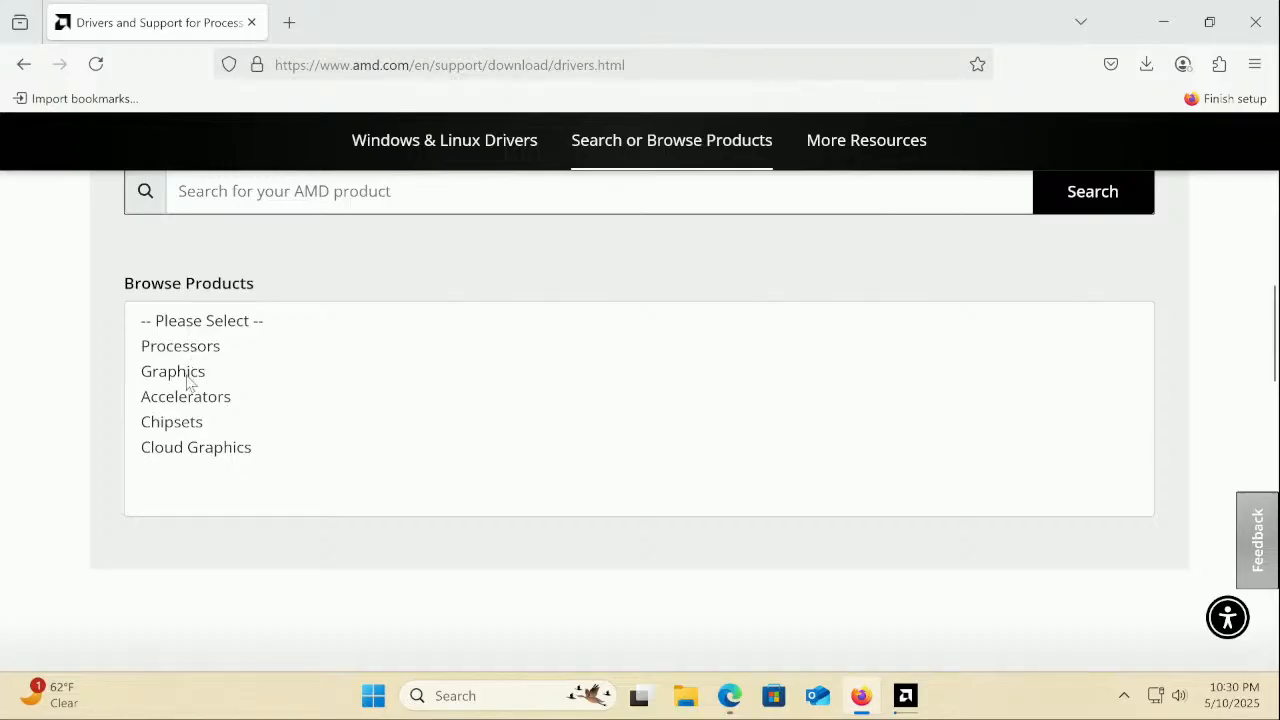
pyautogui.click(189, 374)
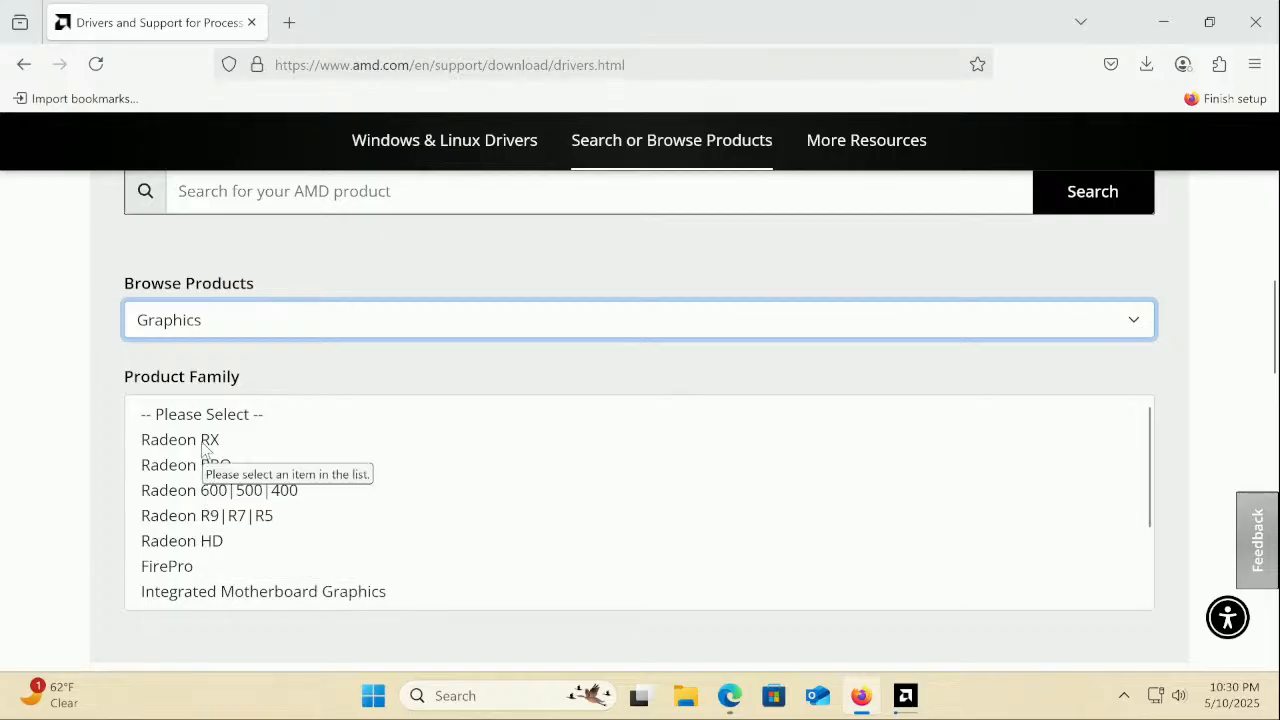
# Pick Radeon RX, Radeon RX 7000 Series and AMD Radeon RX 7900 XT, then submit
pyautogui.scroll(-2, 338, 509)
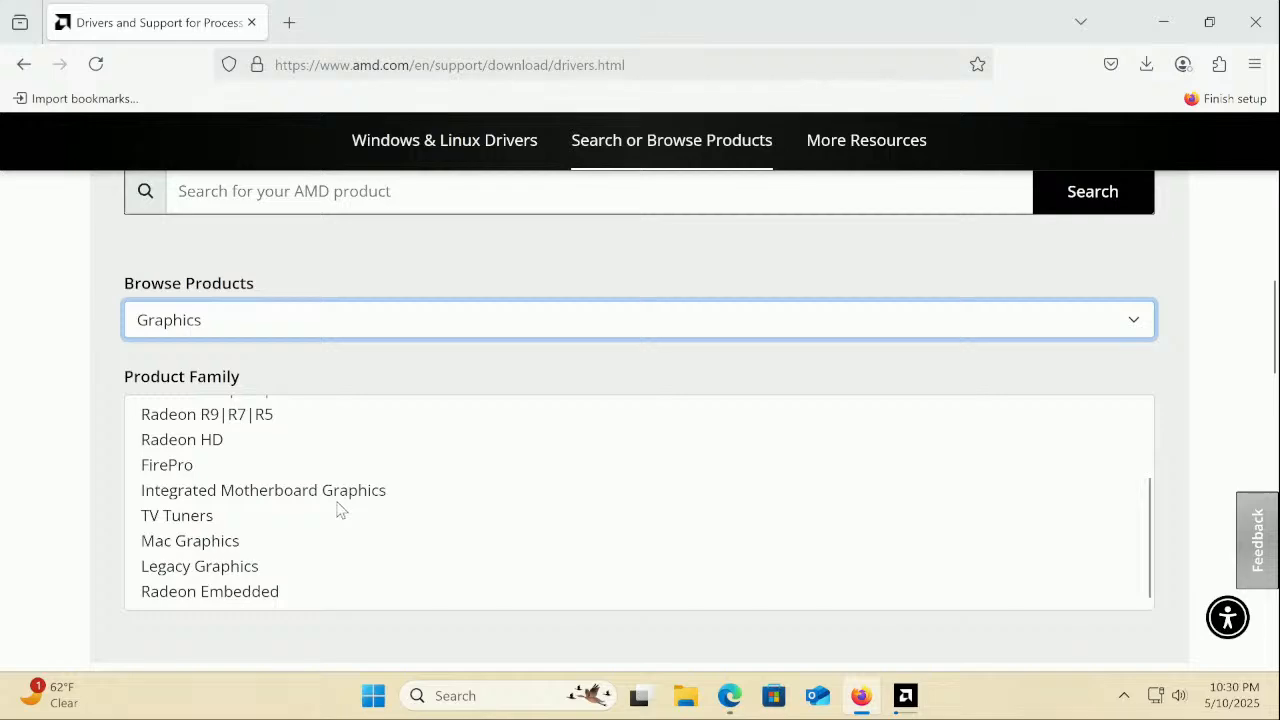
pyautogui.scroll(-3, 338, 509)
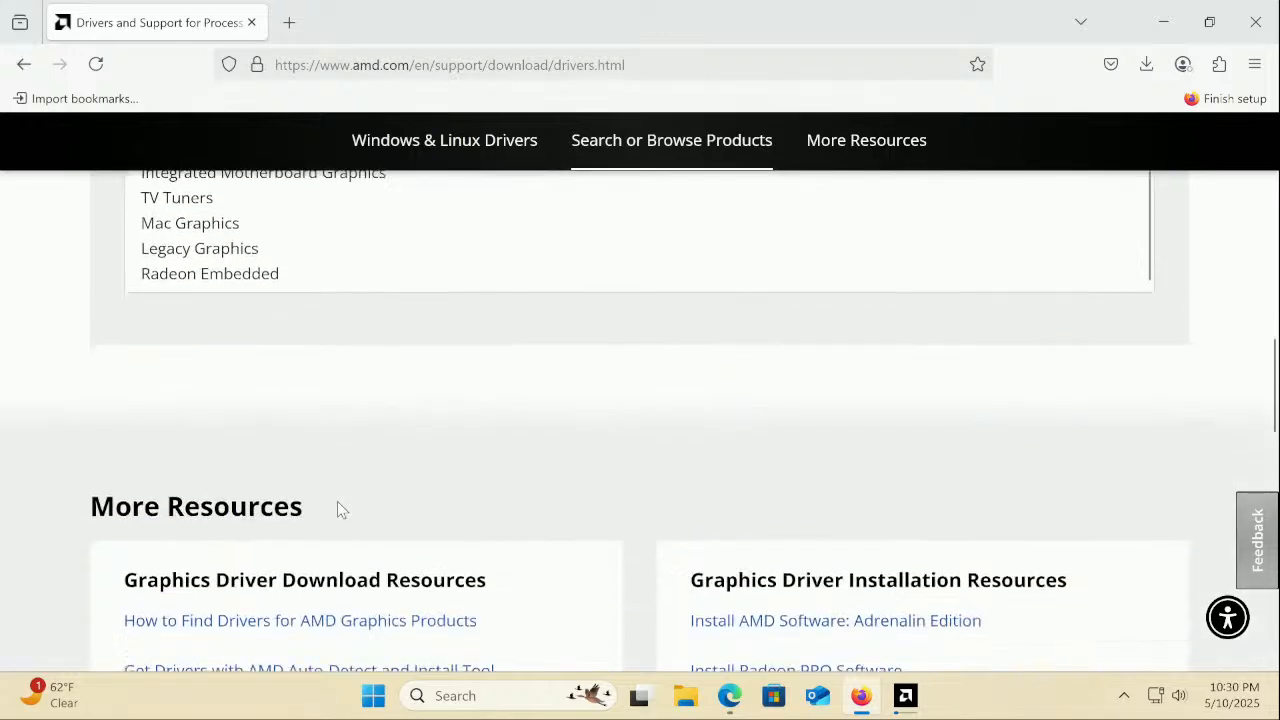
pyautogui.scroll(3, 338, 509)
pyautogui.scroll(4, 337, 509)
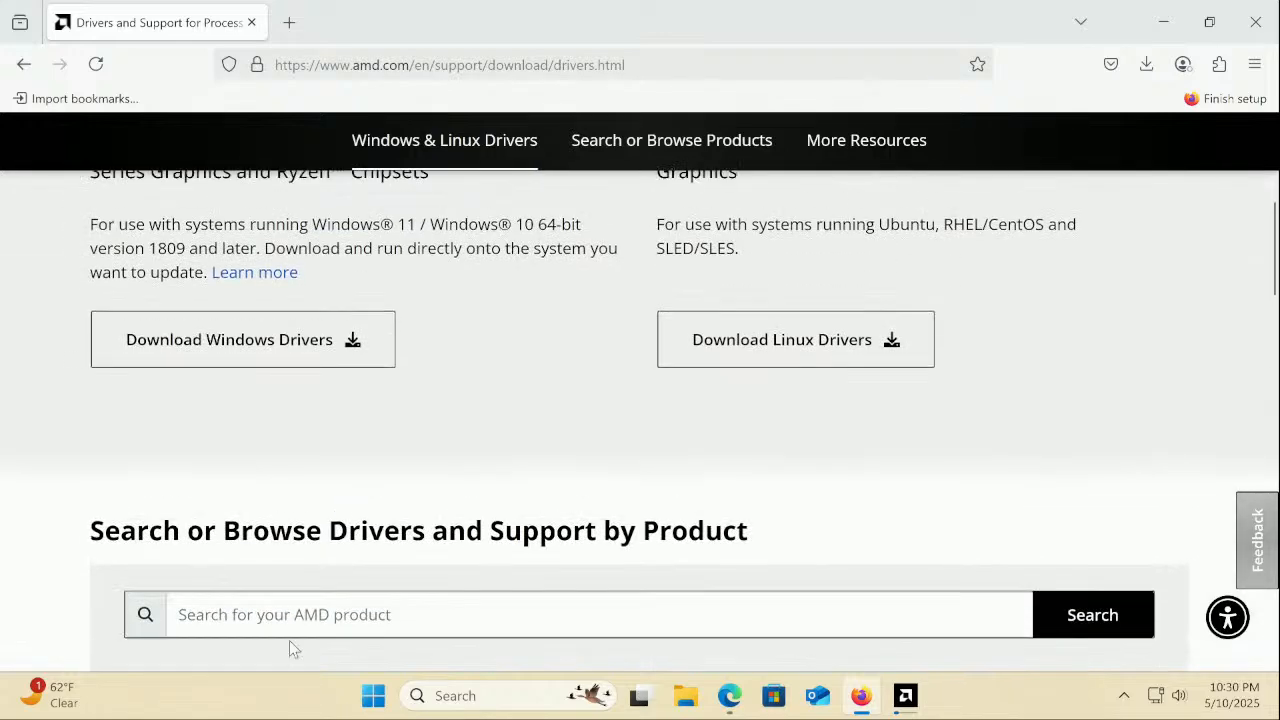
pyautogui.scroll(-3, 292, 640)
pyautogui.scroll(2, 192, 566)
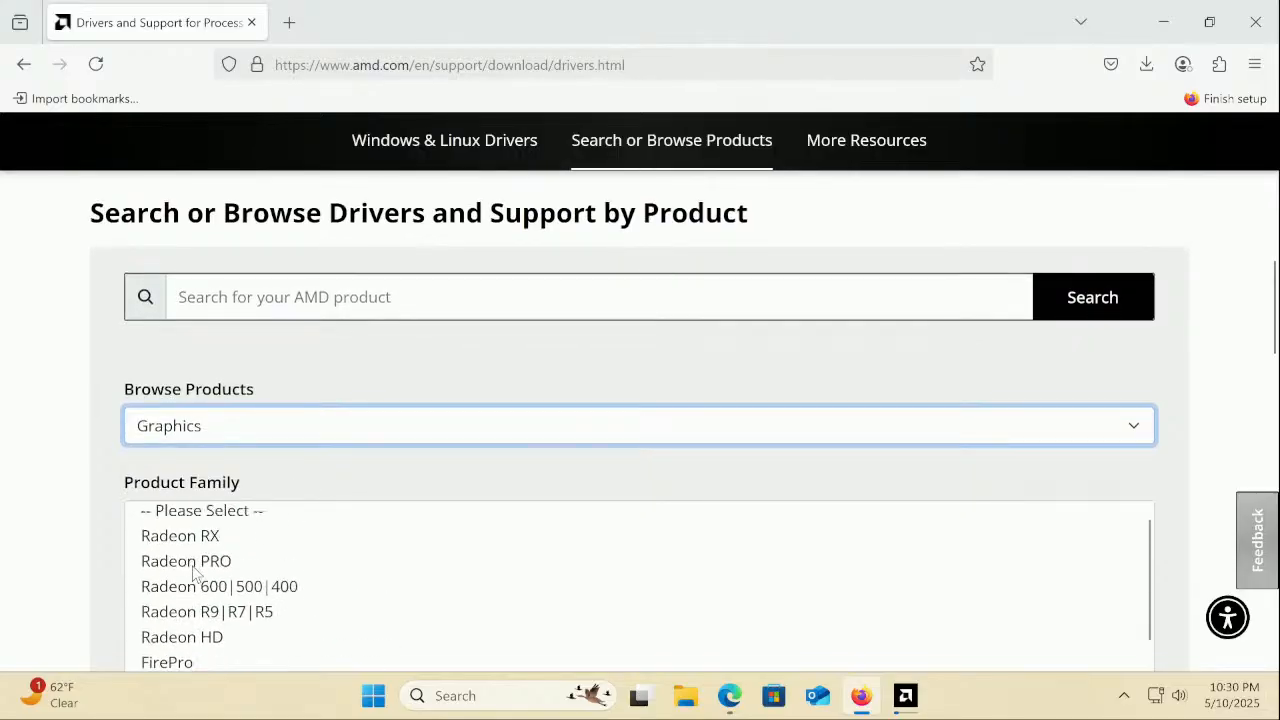
pyautogui.click(201, 550)
pyautogui.scroll(-2, 280, 557)
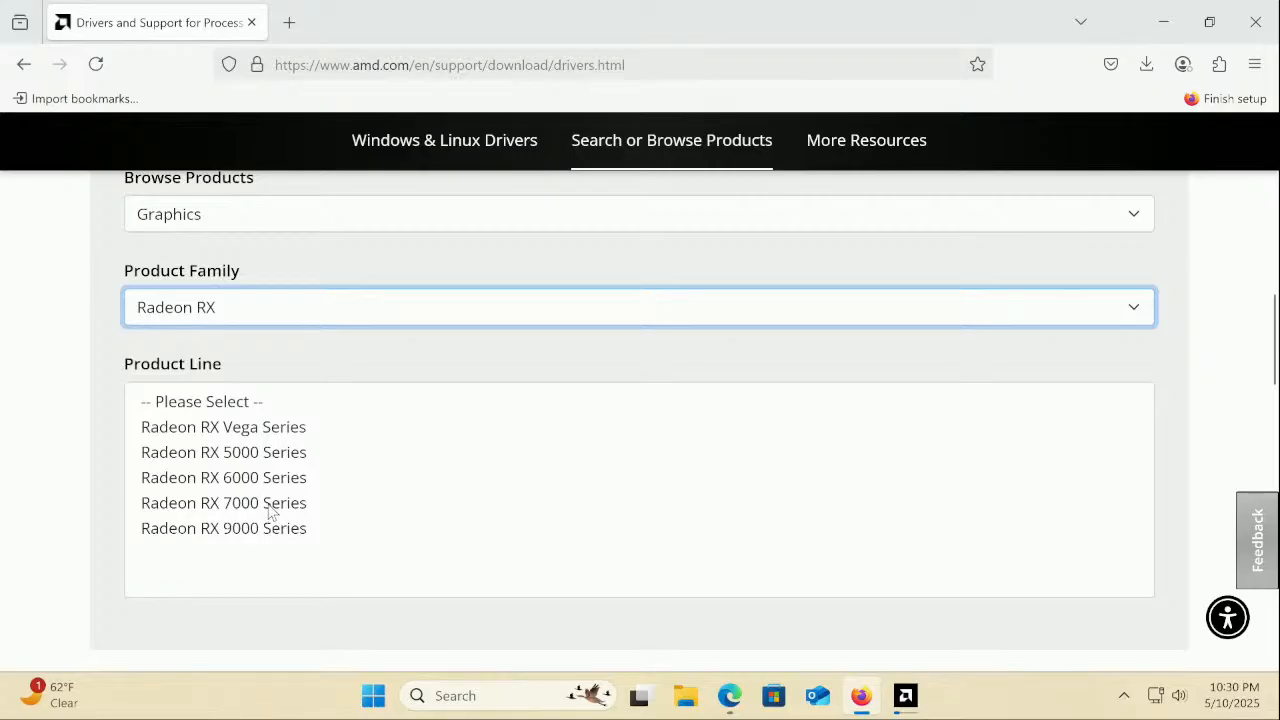
pyautogui.click(270, 505)
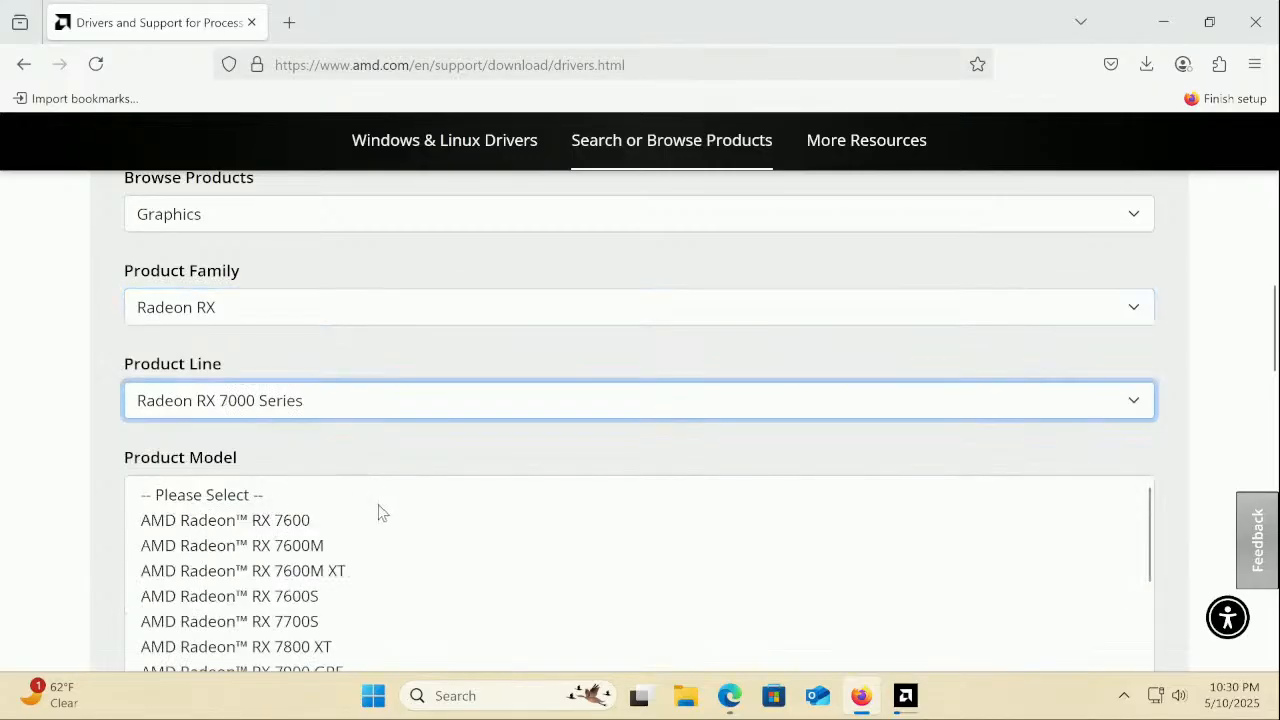
pyautogui.scroll(-3, 380, 512)
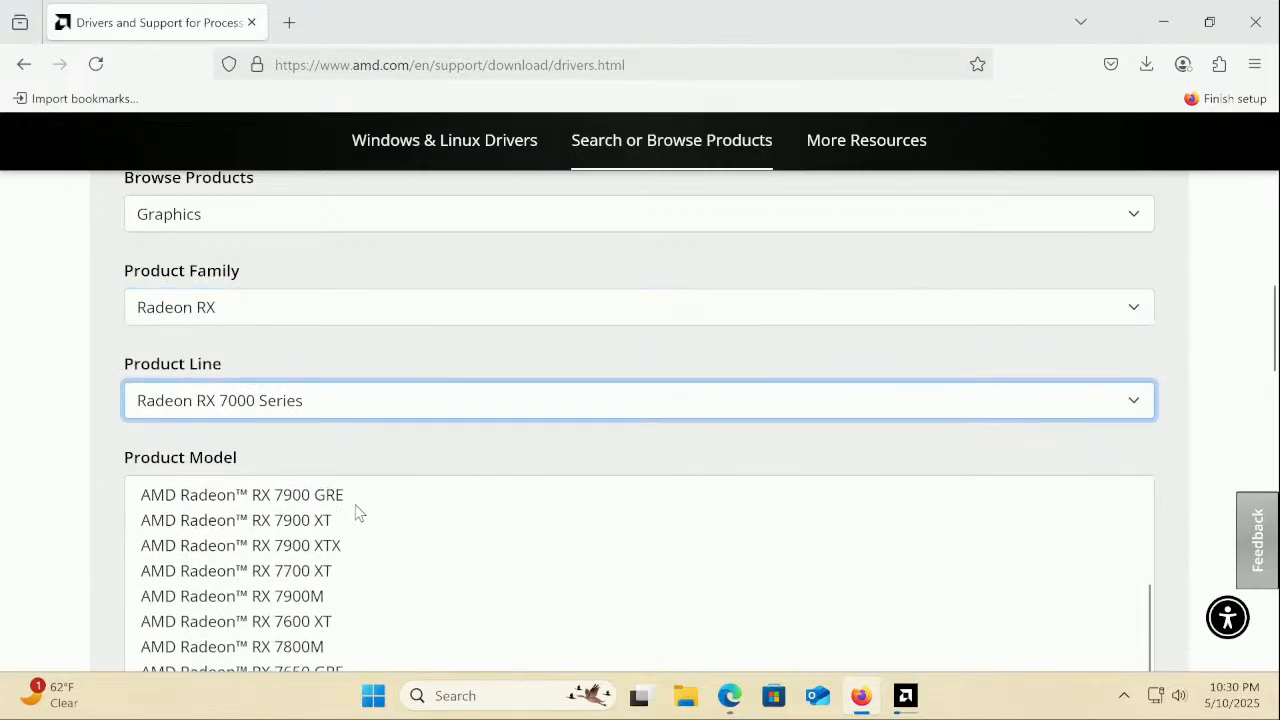
pyautogui.click(310, 522)
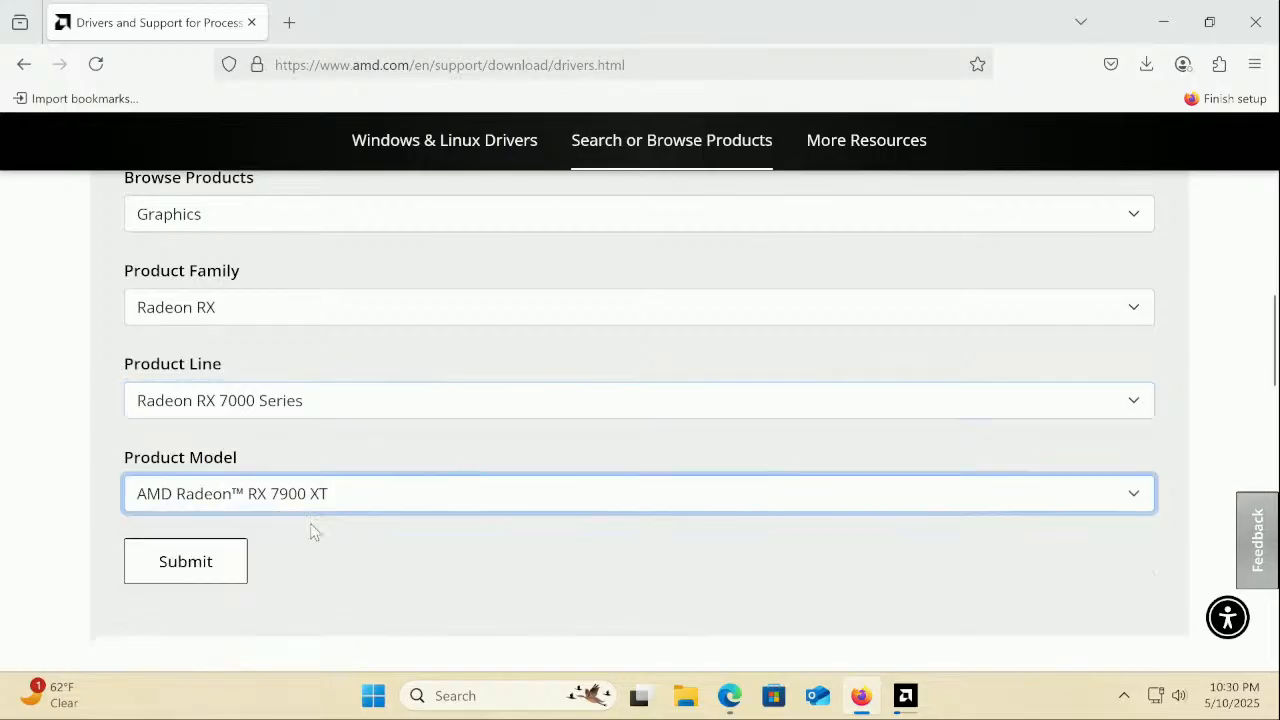
pyautogui.click(200, 563)
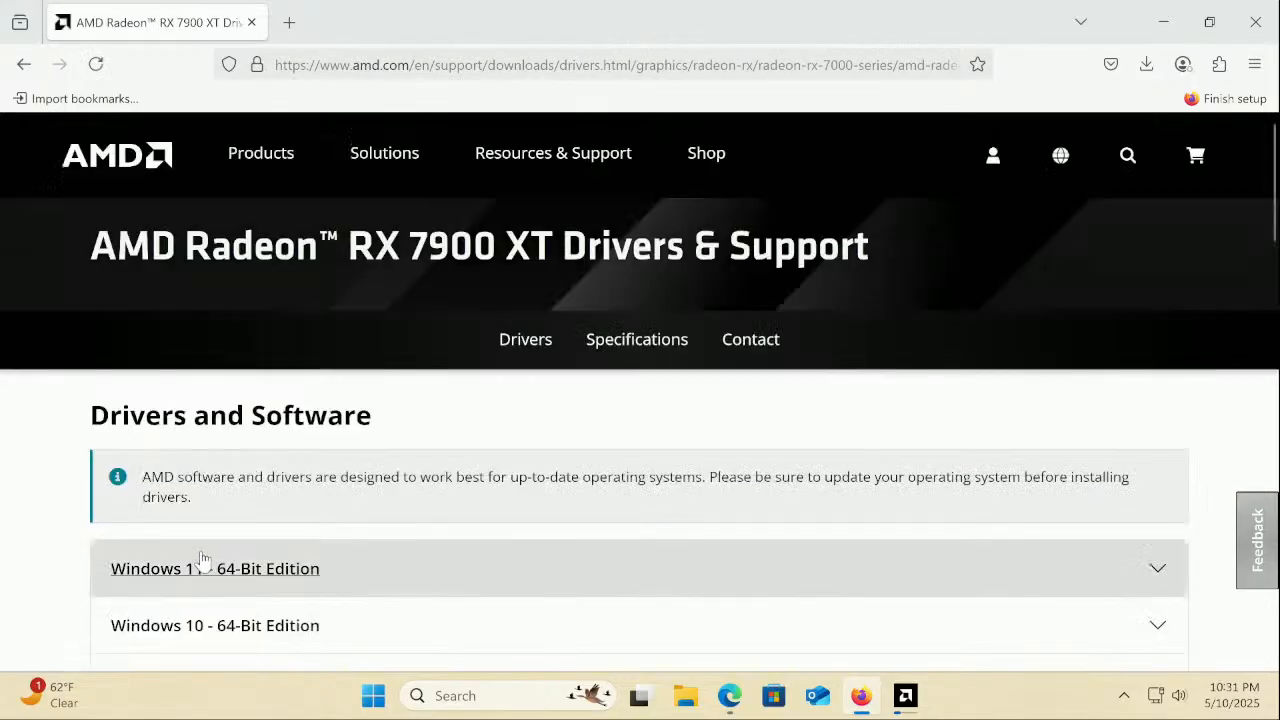
# Expand the Windows 11 64-bit driver listings and check the AMD installer's download progress
pyautogui.click(188, 572)
pyautogui.scroll(-2, 188, 572)
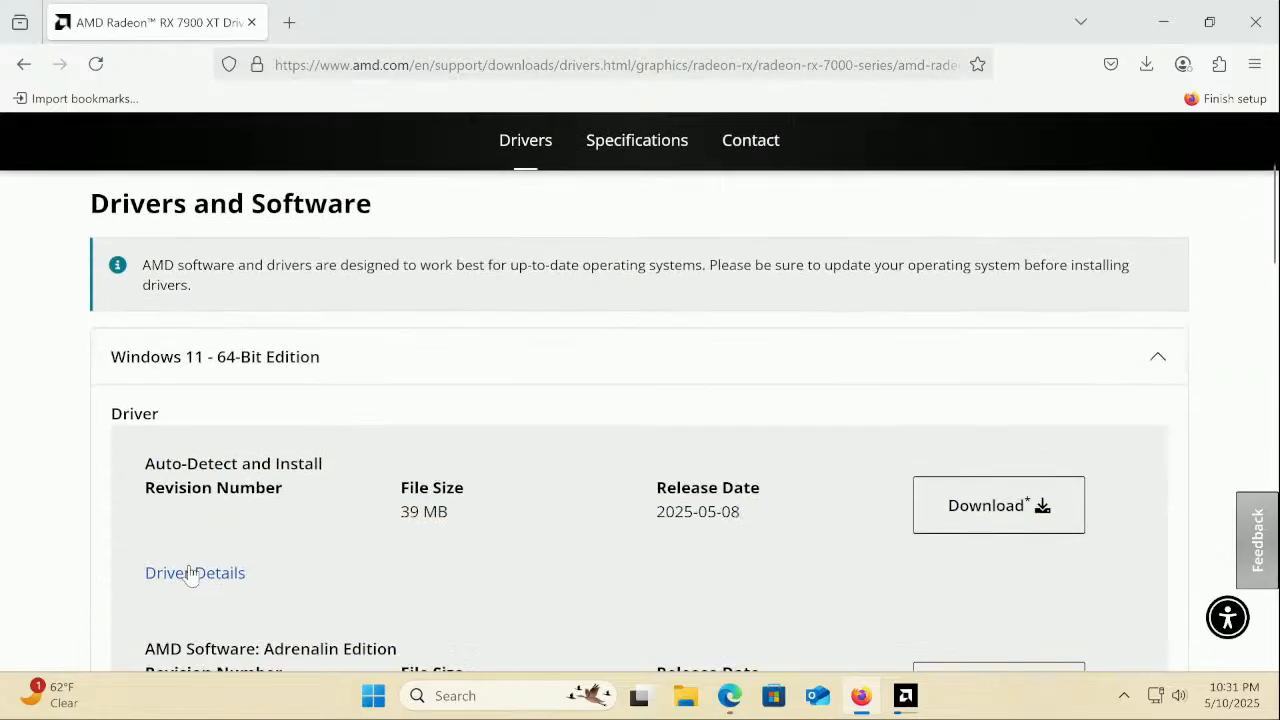
pyautogui.scroll(-1, 190, 575)
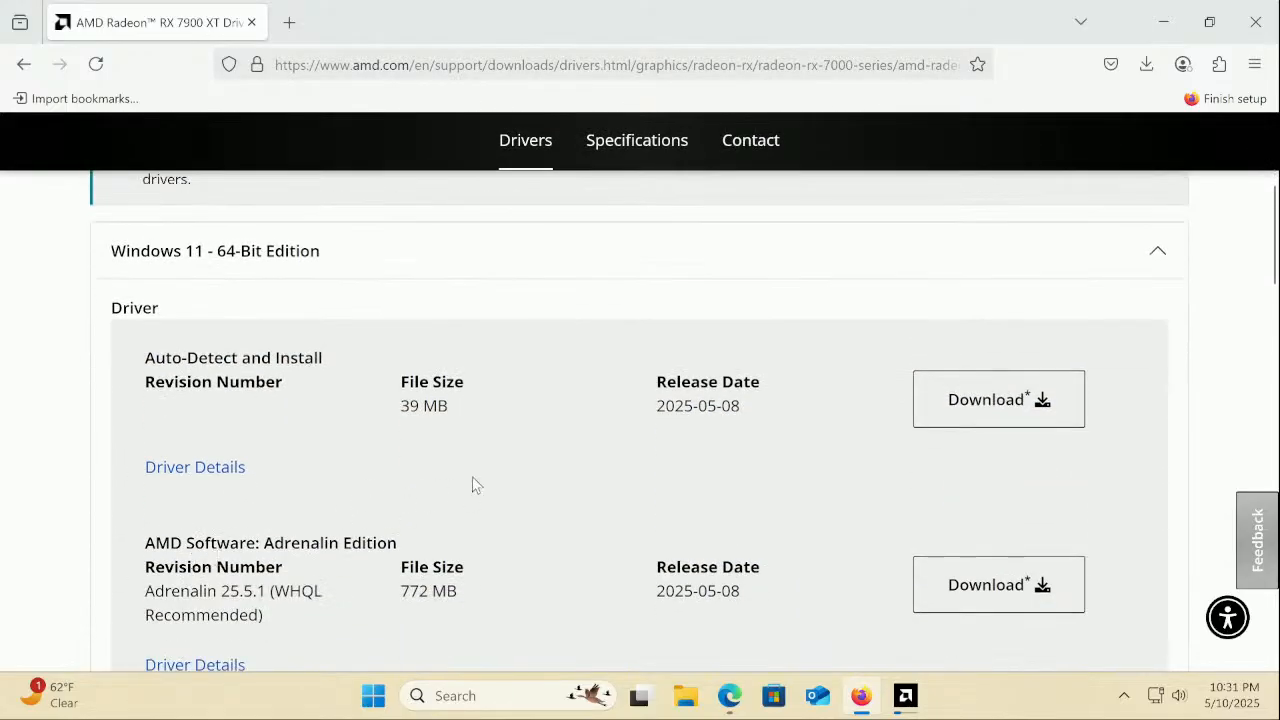
pyautogui.scroll(-1, 475, 485)
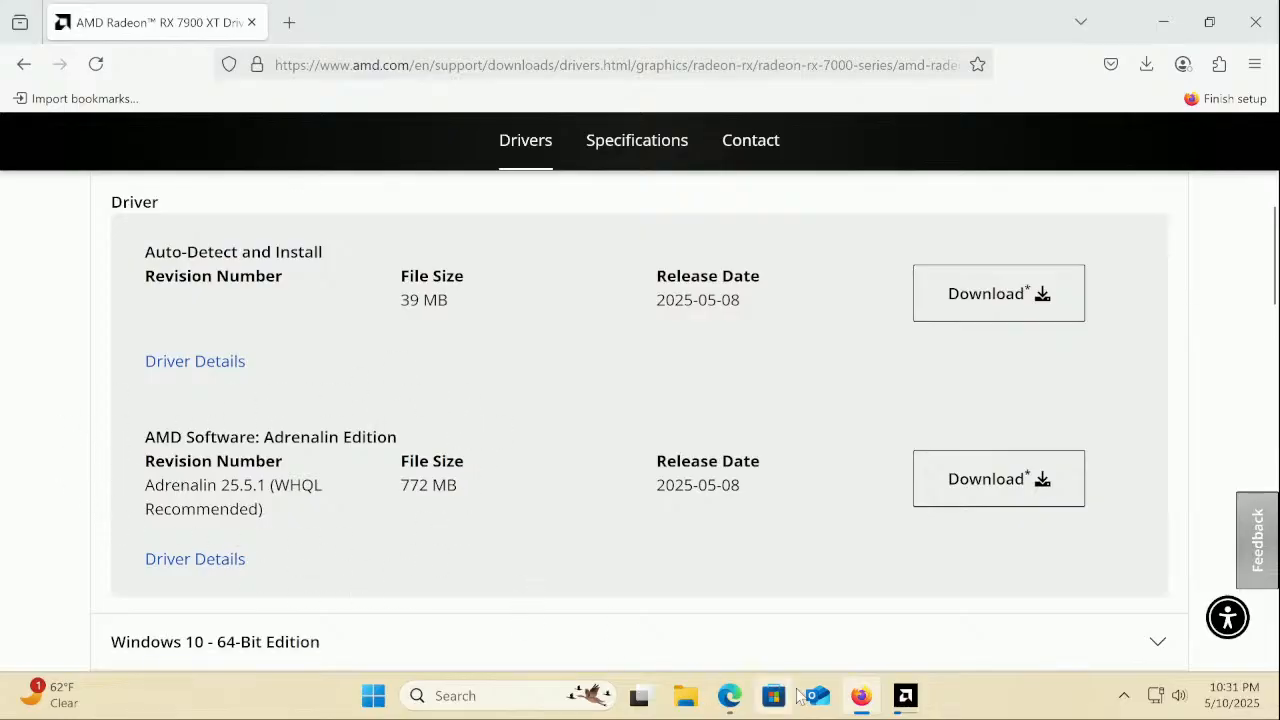
pyautogui.click(904, 698)
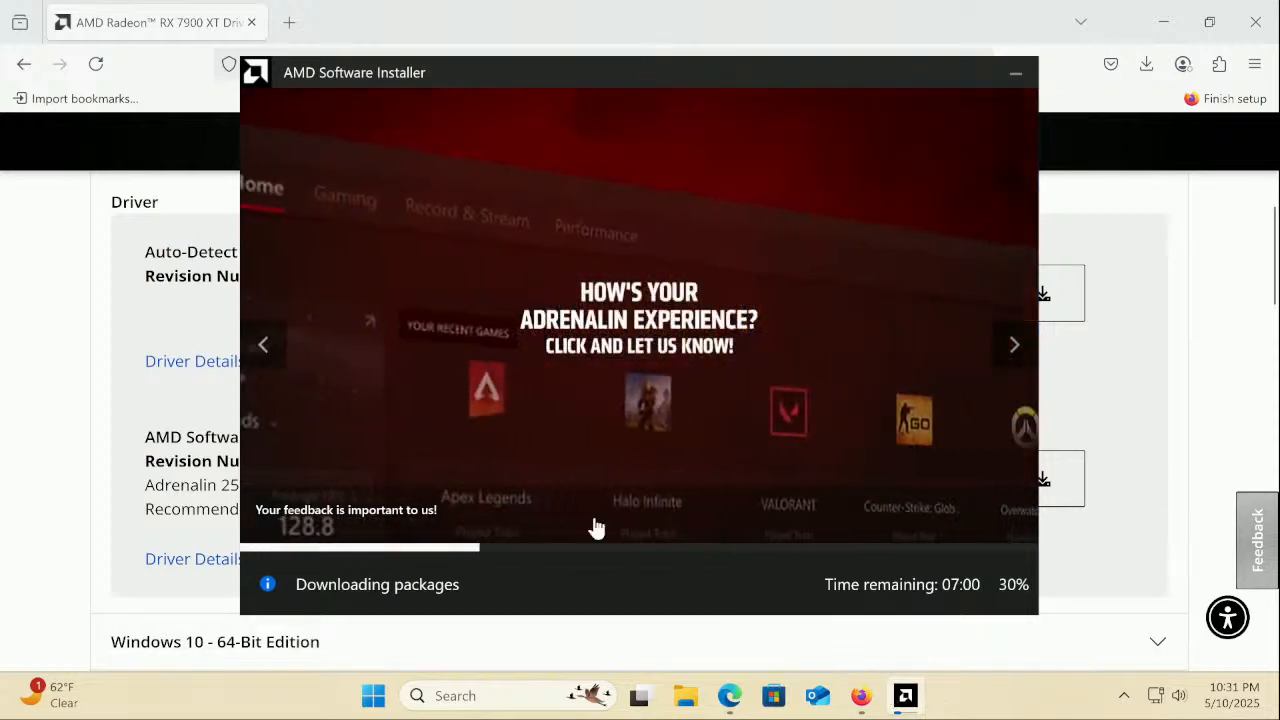
pyautogui.click(112, 484)
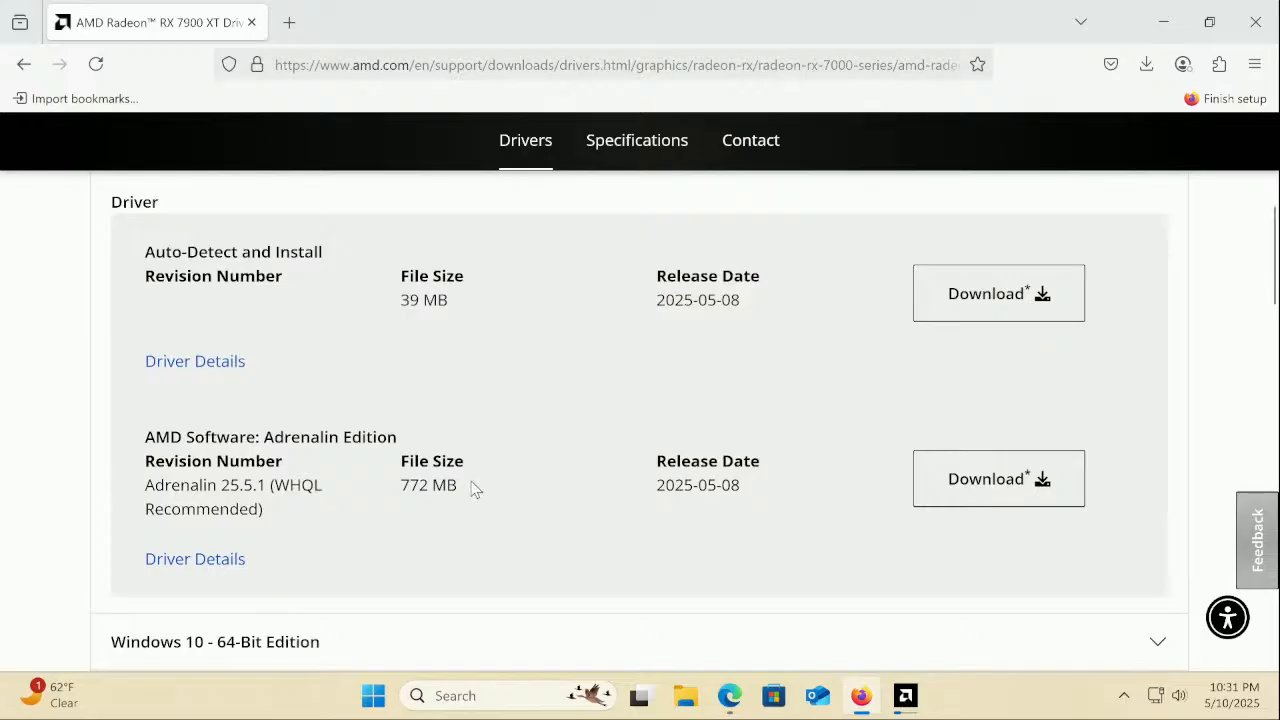
# Download the 772 MB Adrenalin Edition 25.5.1 package and dismiss the downloads panel
pyautogui.moveTo(465, 480); pyautogui.dragTo(414, 476)
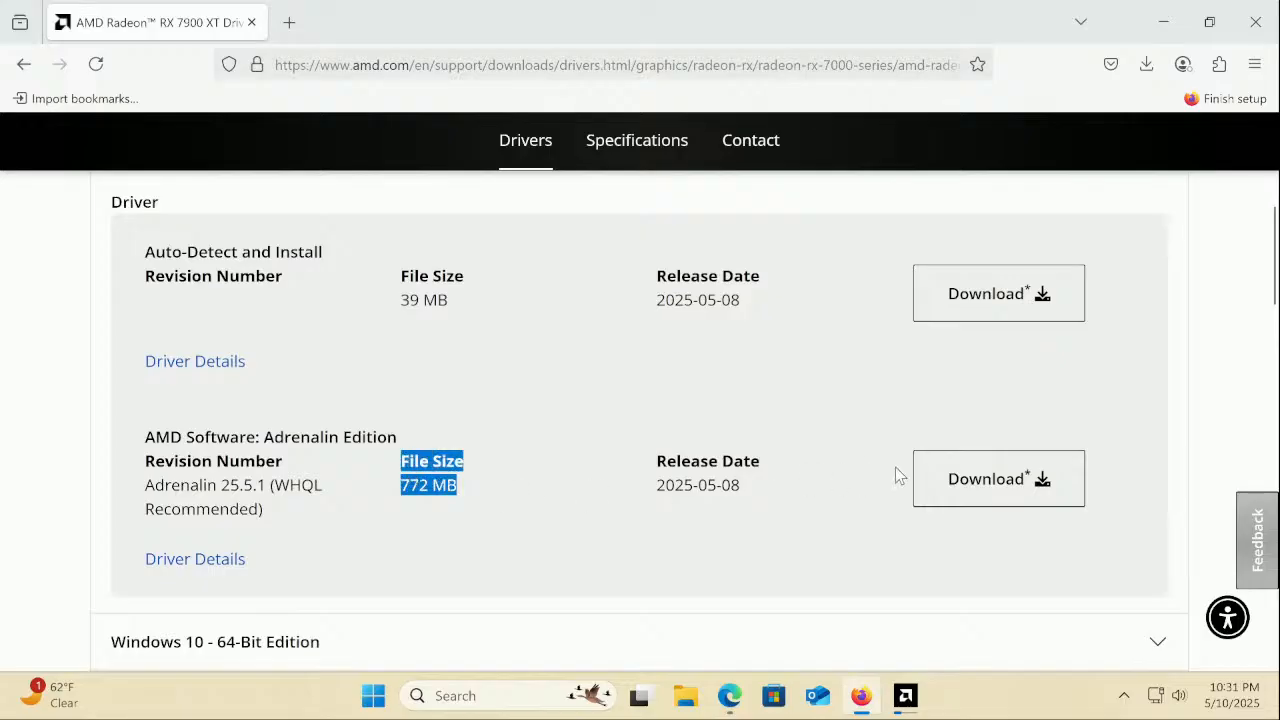
pyautogui.click(977, 488)
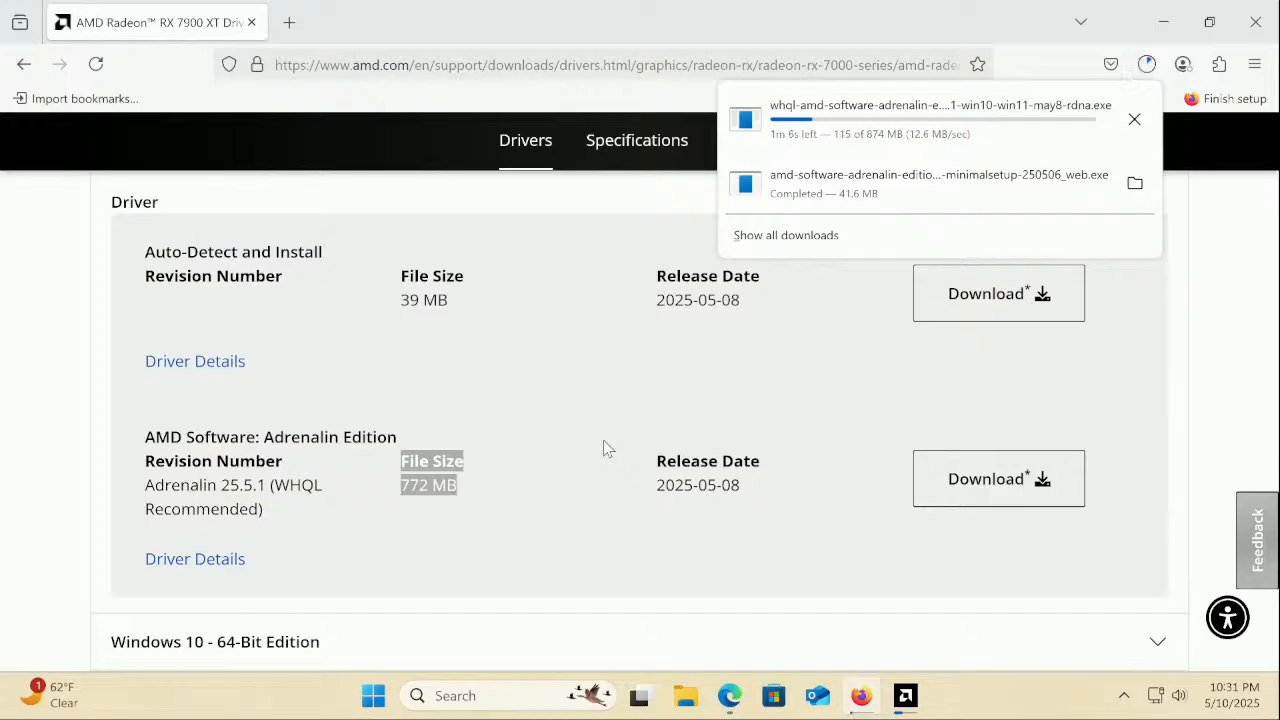
pyautogui.click(603, 441)
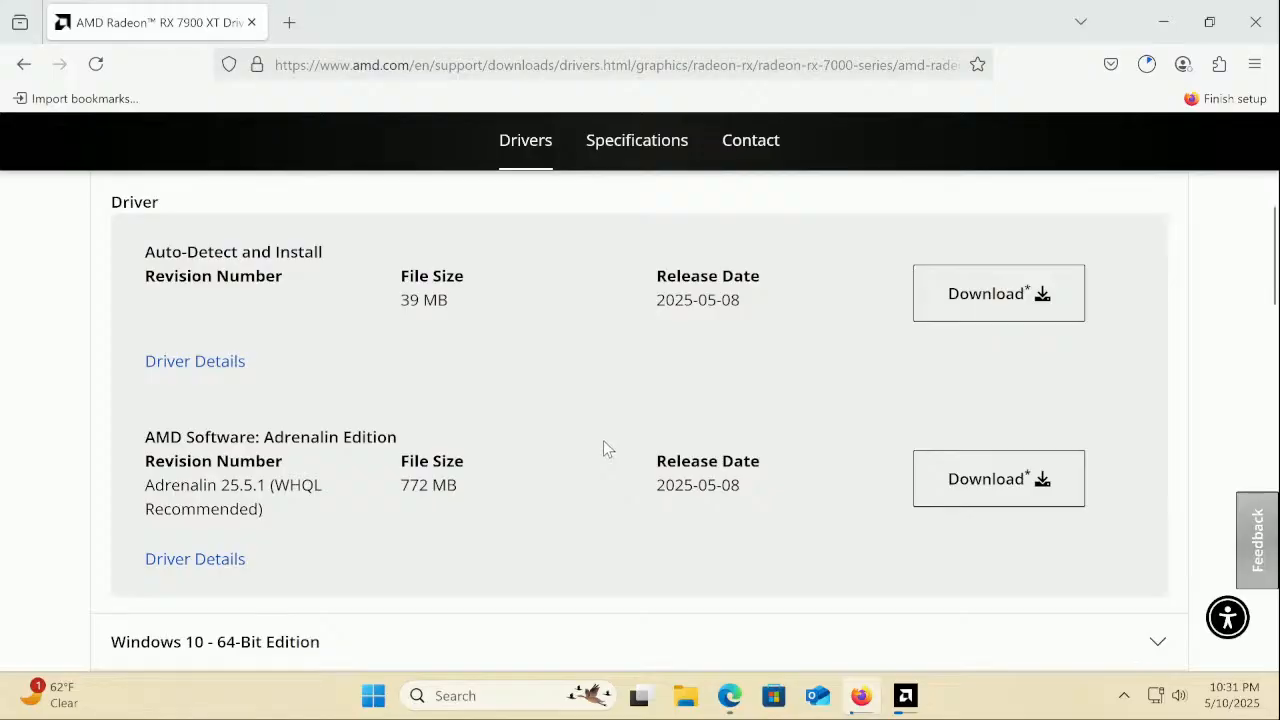
pyautogui.scroll(5, 603, 449)
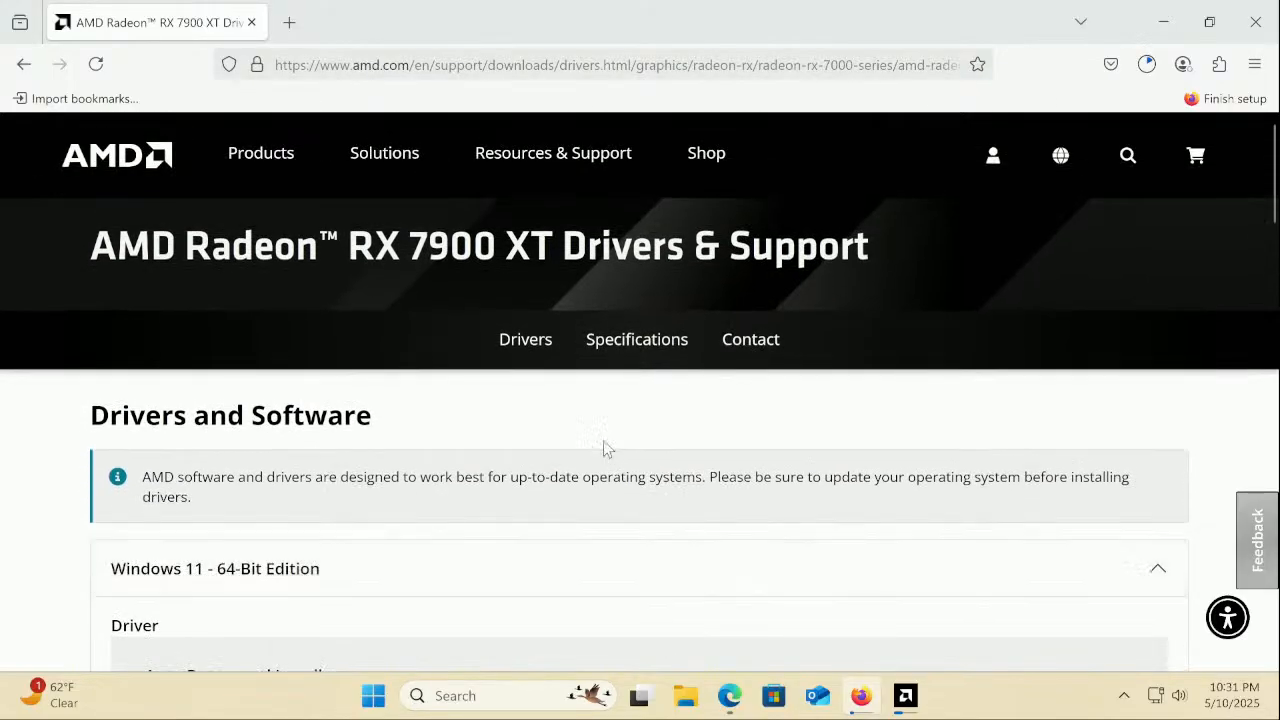
pyautogui.scroll(-3, 603, 449)
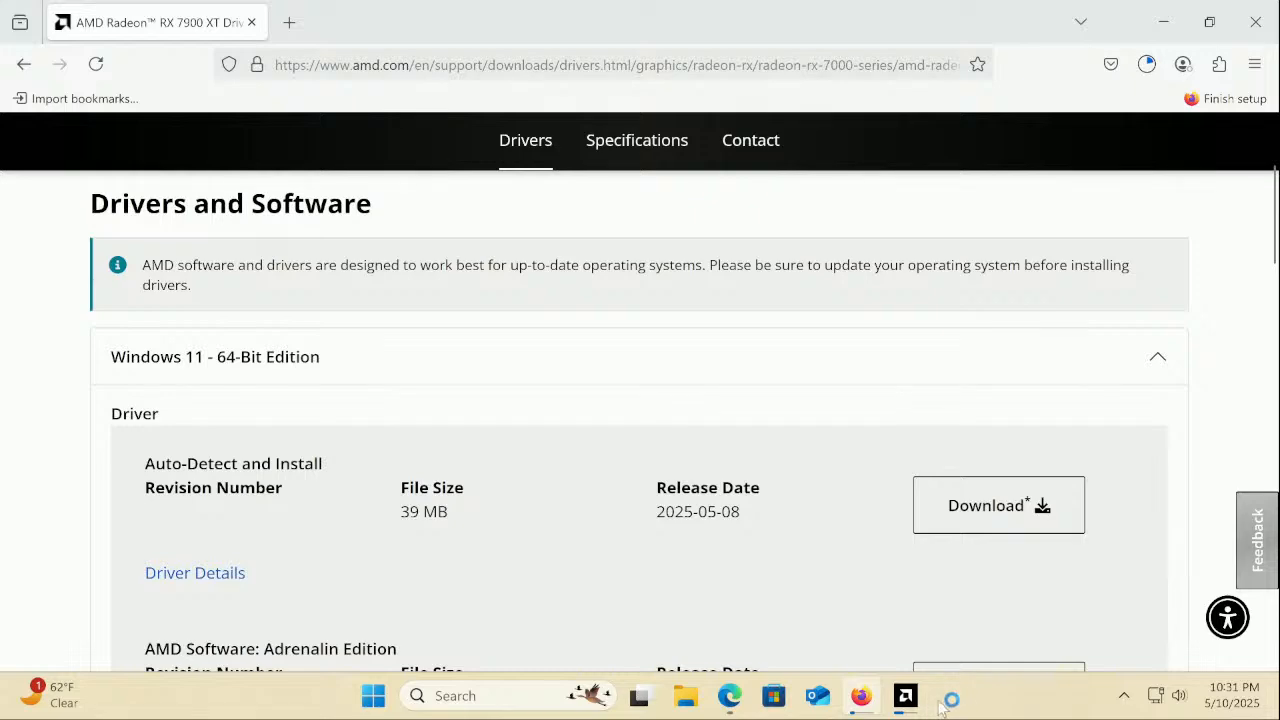
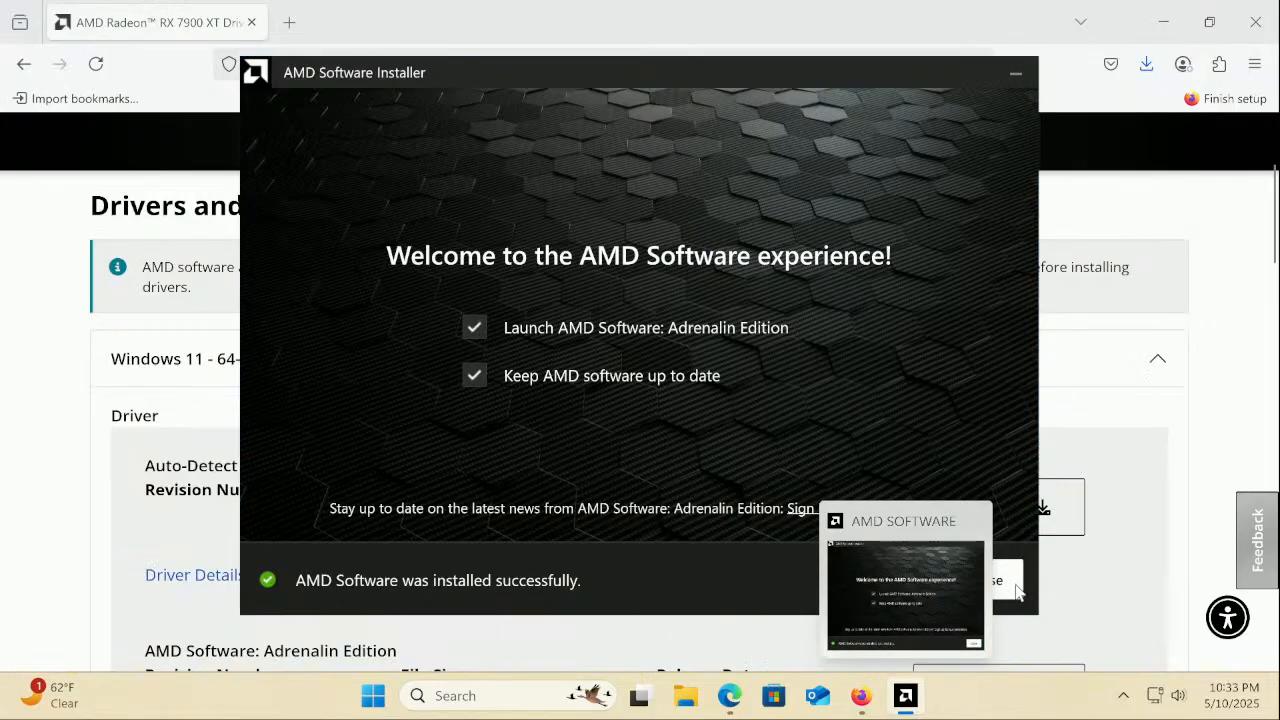
# Close the finished AMD installer and launch AMD Software: Adrenalin Edition from the tray
pyautogui.click(1012, 582)
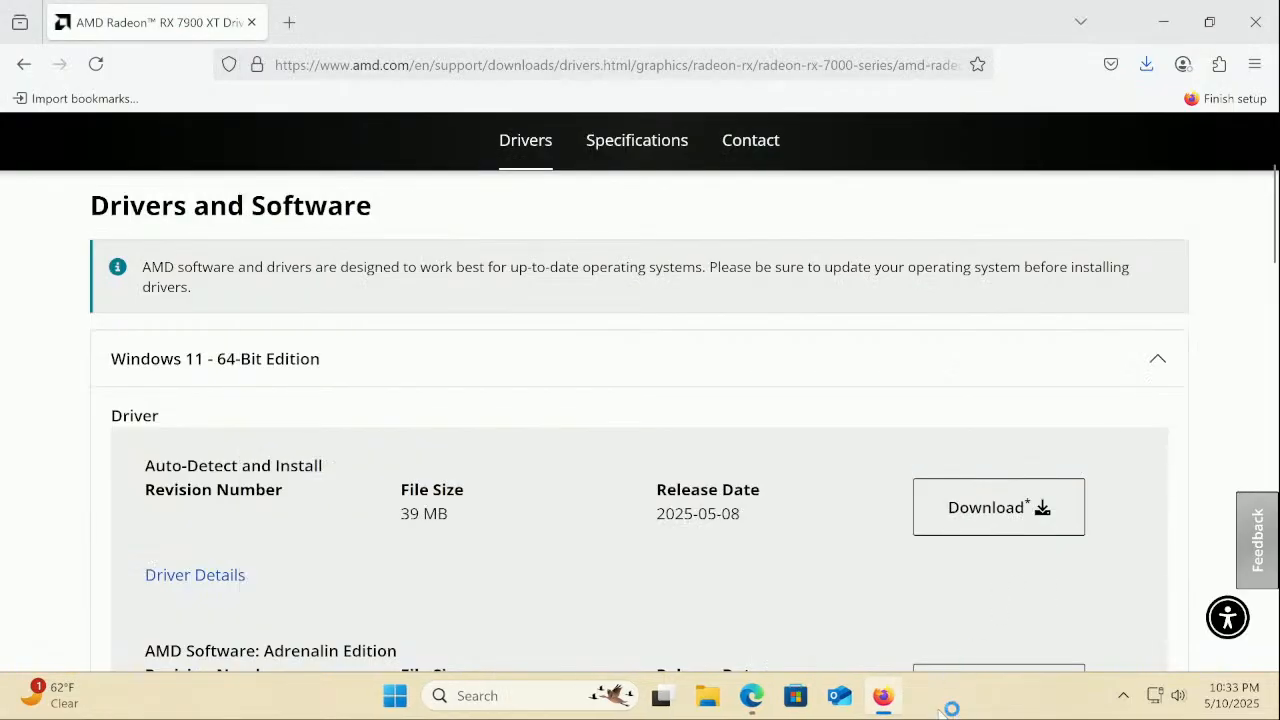
pyautogui.click(1125, 695)
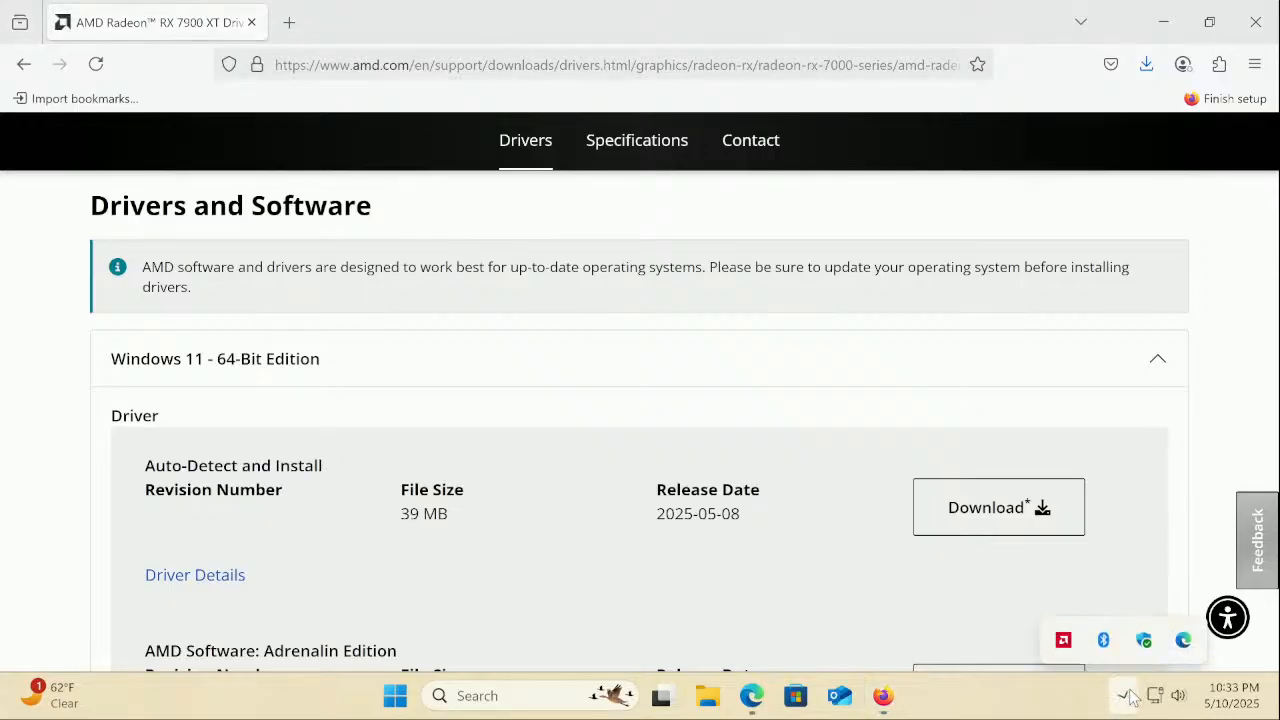
pyautogui.rightClick(1064, 636)
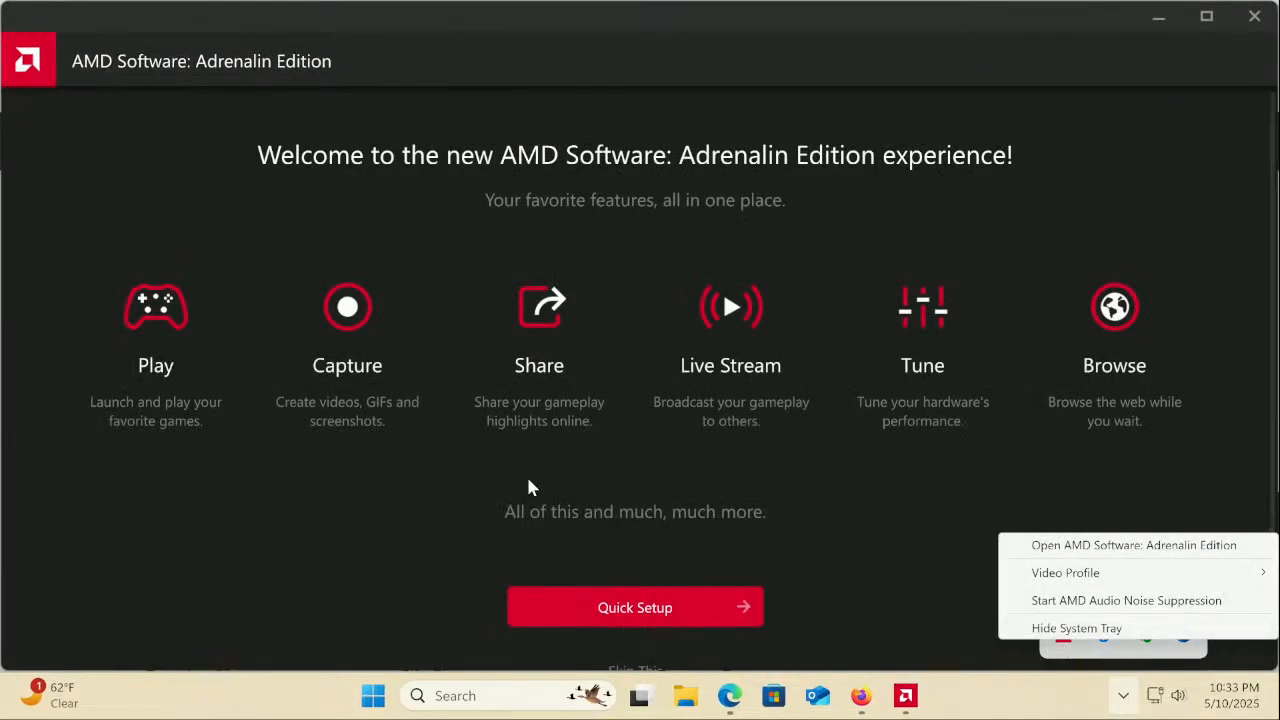
pyautogui.scroll(-1, 528, 486)
# Skip the welcome setup, approve Install Manager, and close it with driver 25.5.1 up to date
pyautogui.click(632, 614)
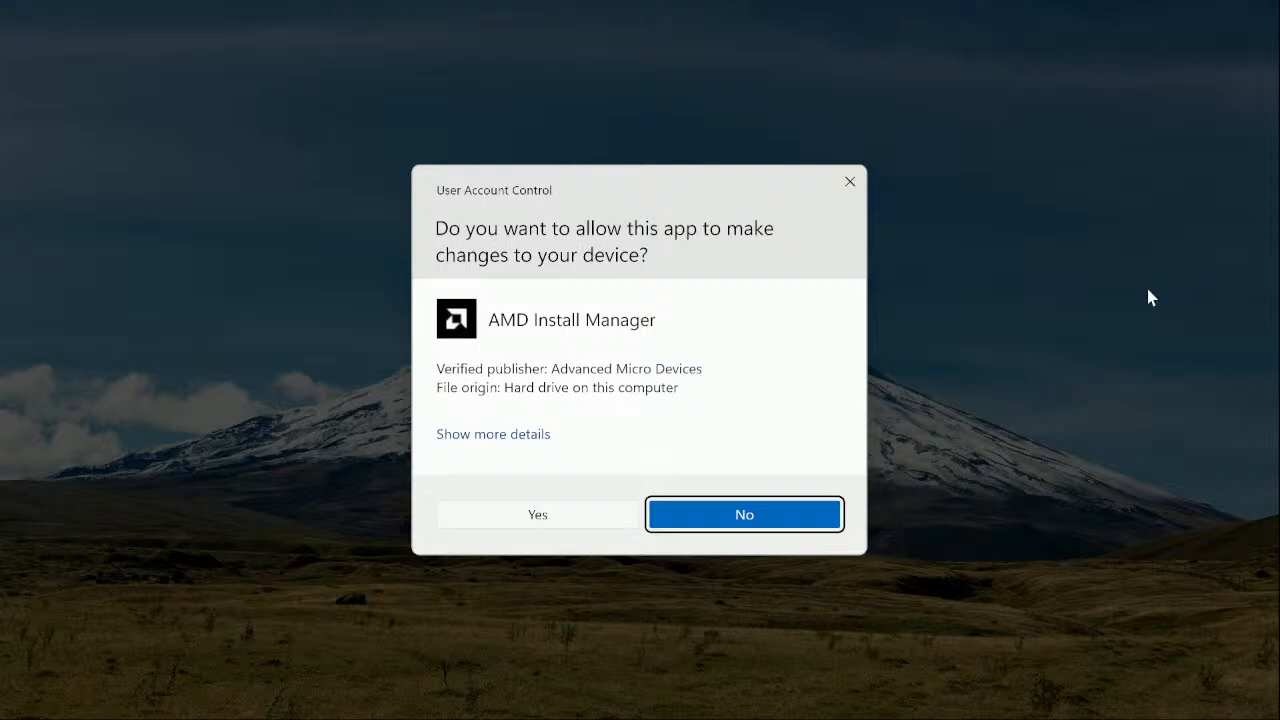
pyautogui.click(584, 516)
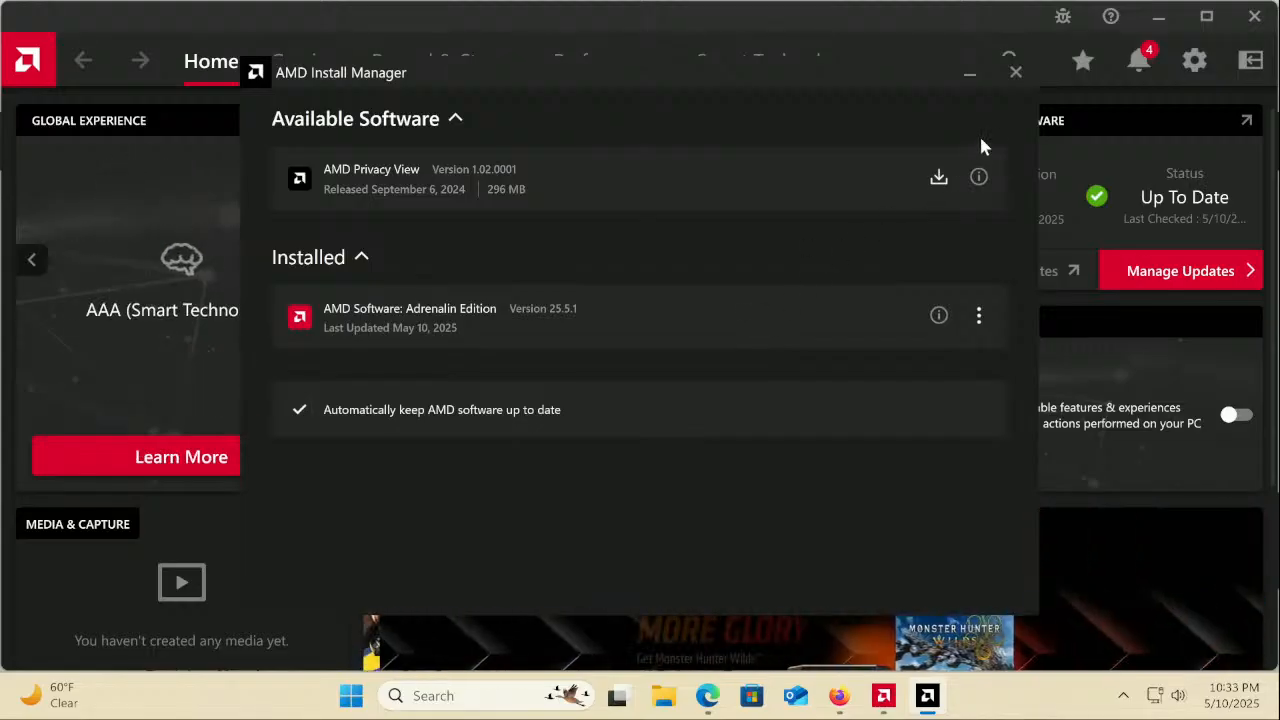
pyautogui.click(1015, 73)
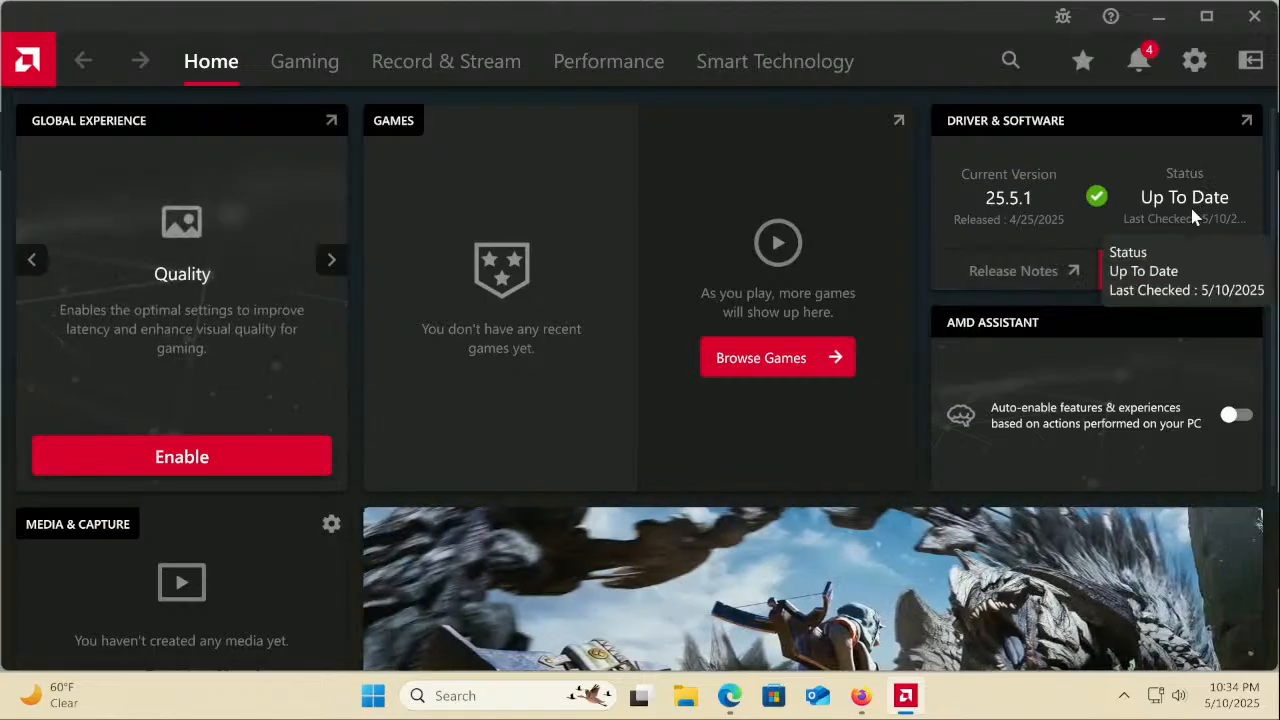
# Switch to the Intel Rapid Storage Technology driver page in Edge
pyautogui.click(745, 685)
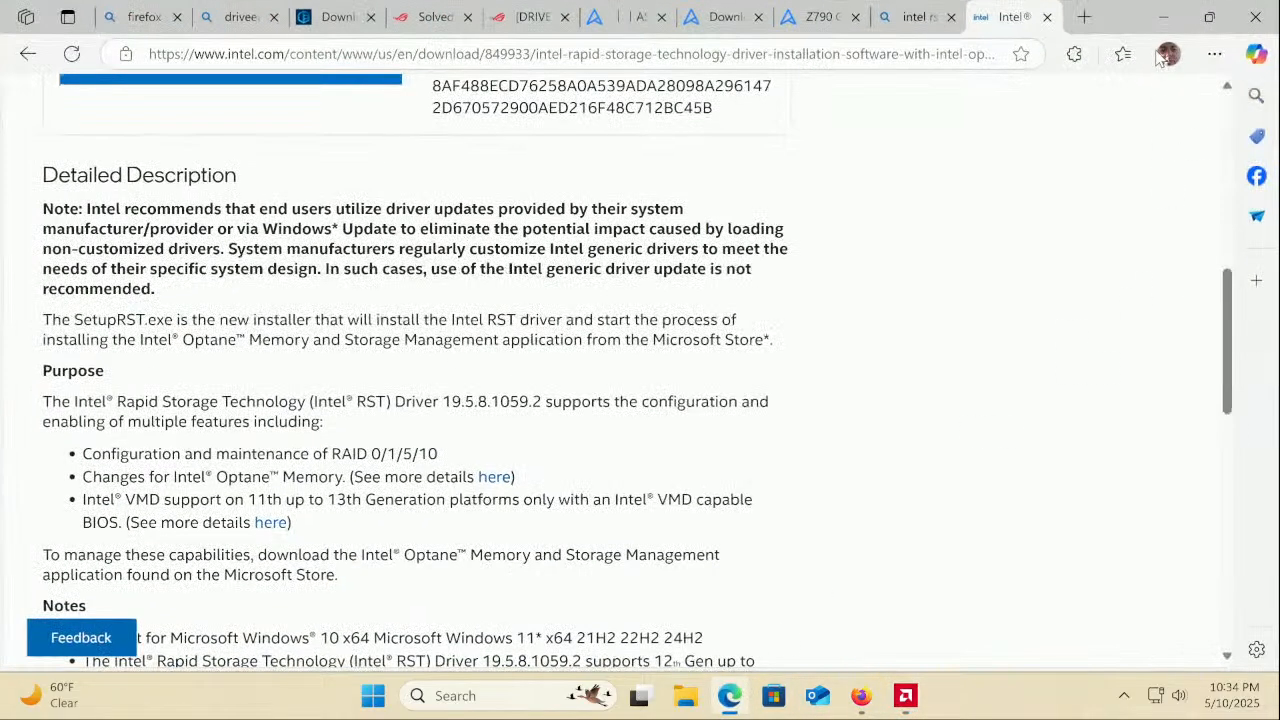
pyautogui.scroll(6, 1105, 183)
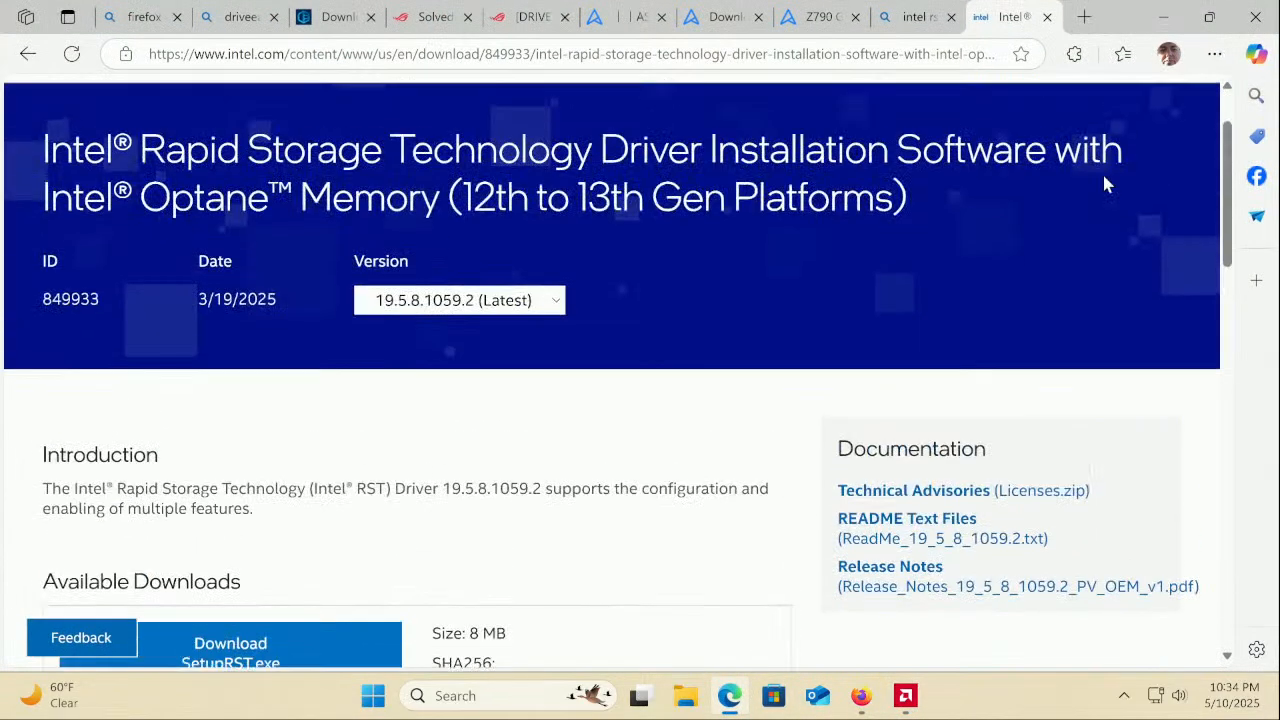
pyautogui.scroll(1, 1105, 183)
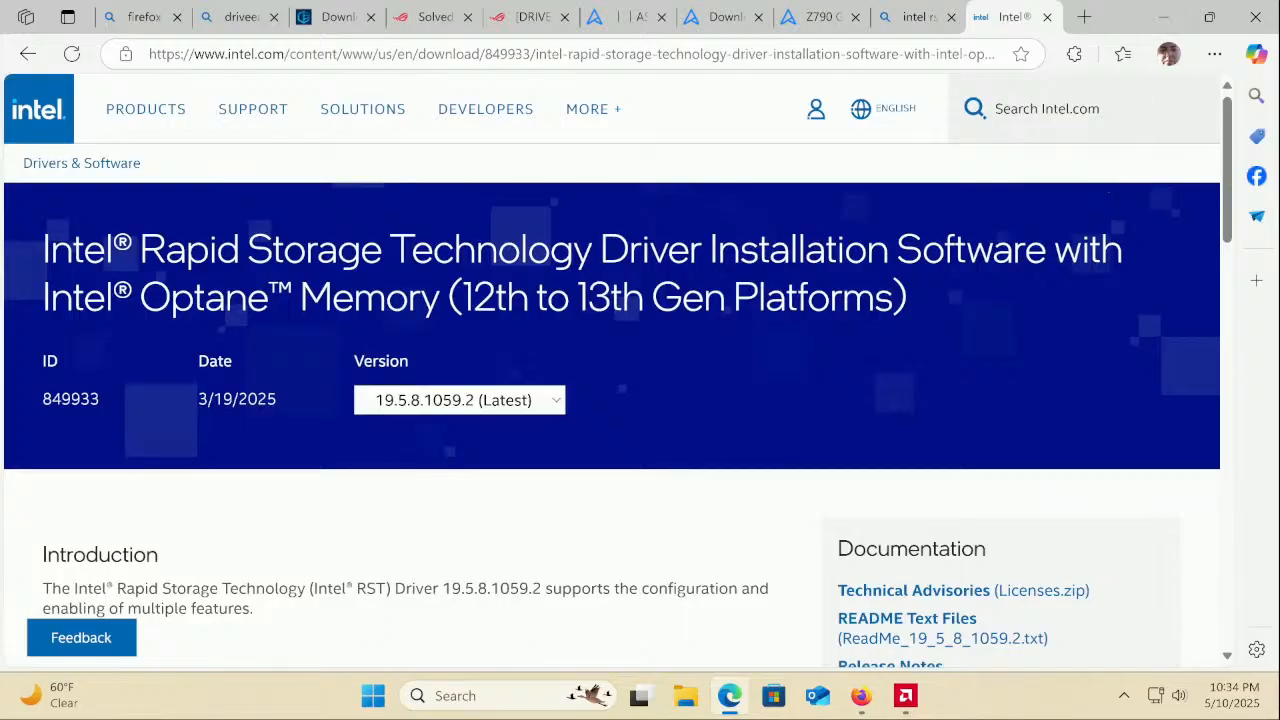
# Run the downloaded whql Adrenalin installer from Firefox's downloads, approving it to offer a repair install
pyautogui.click(860, 695)
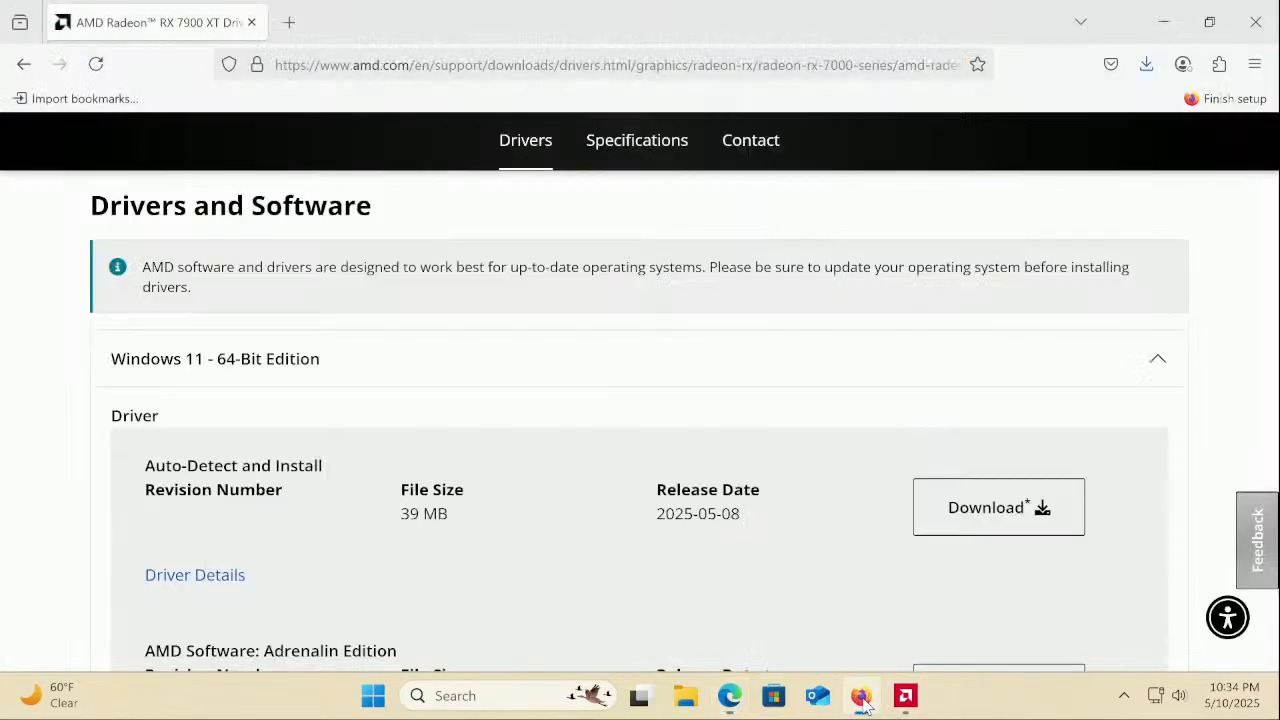
pyautogui.click(1150, 65)
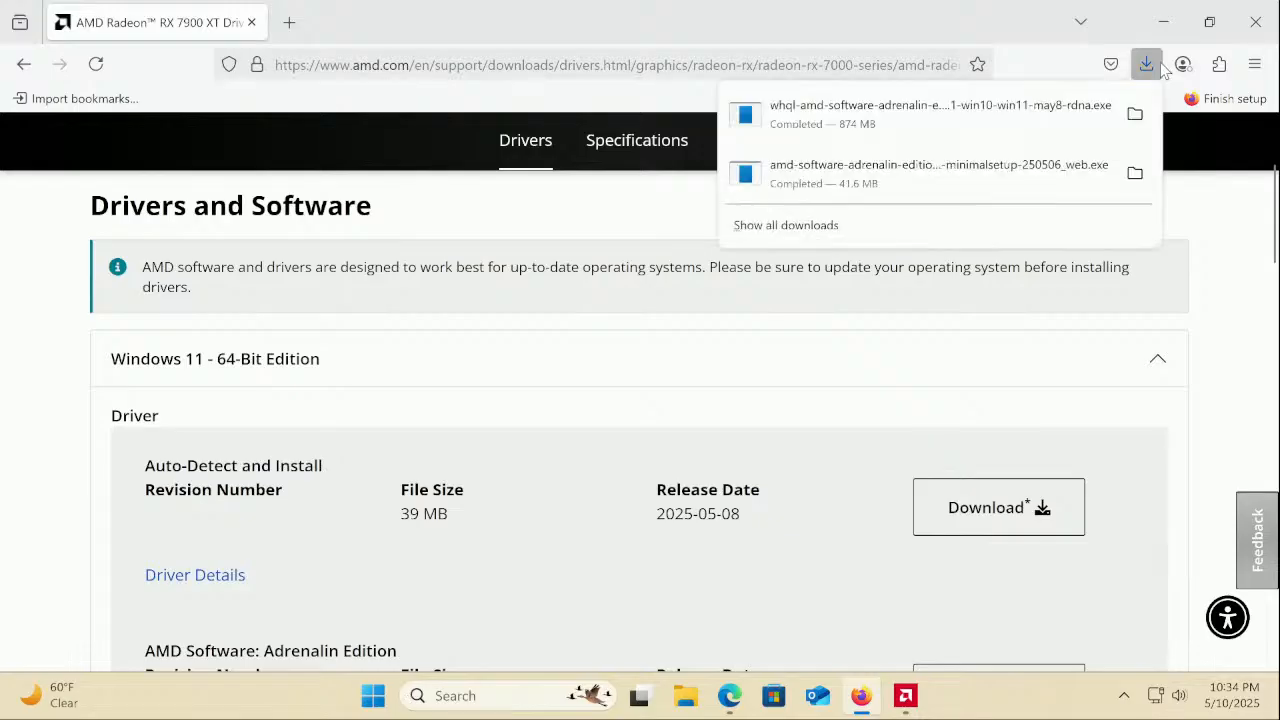
pyautogui.click(971, 122)
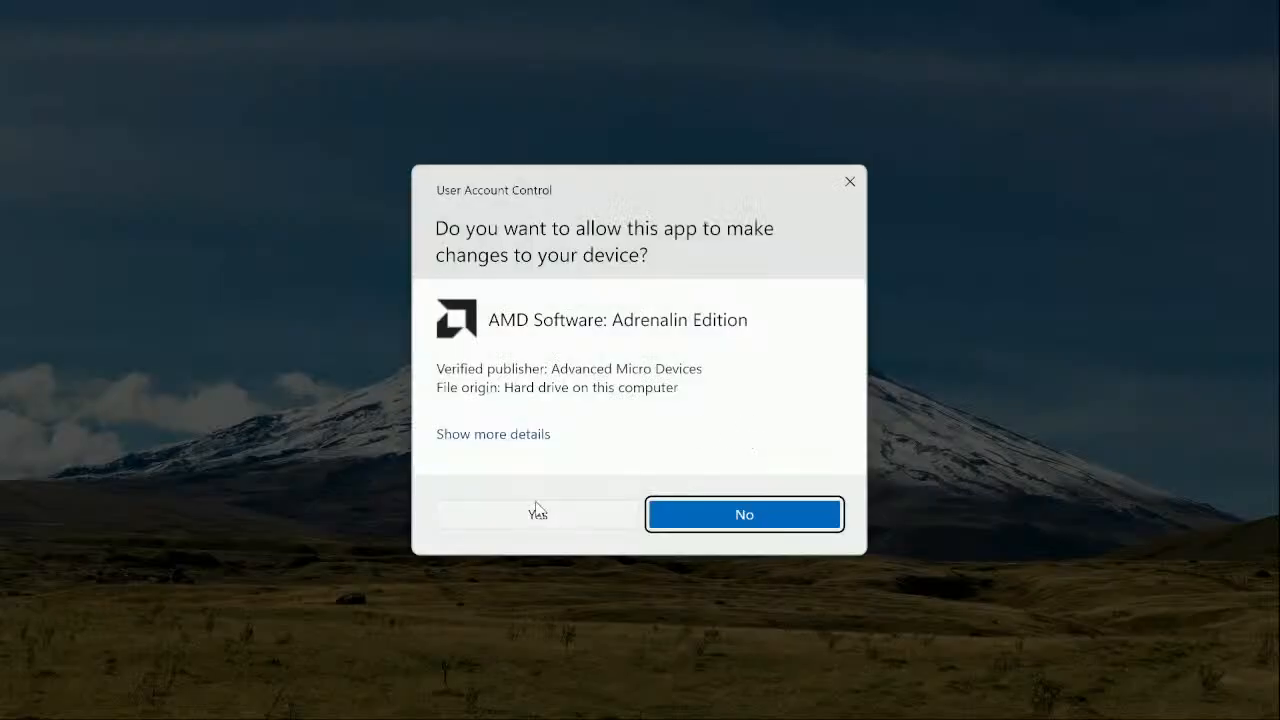
pyautogui.click(514, 513)
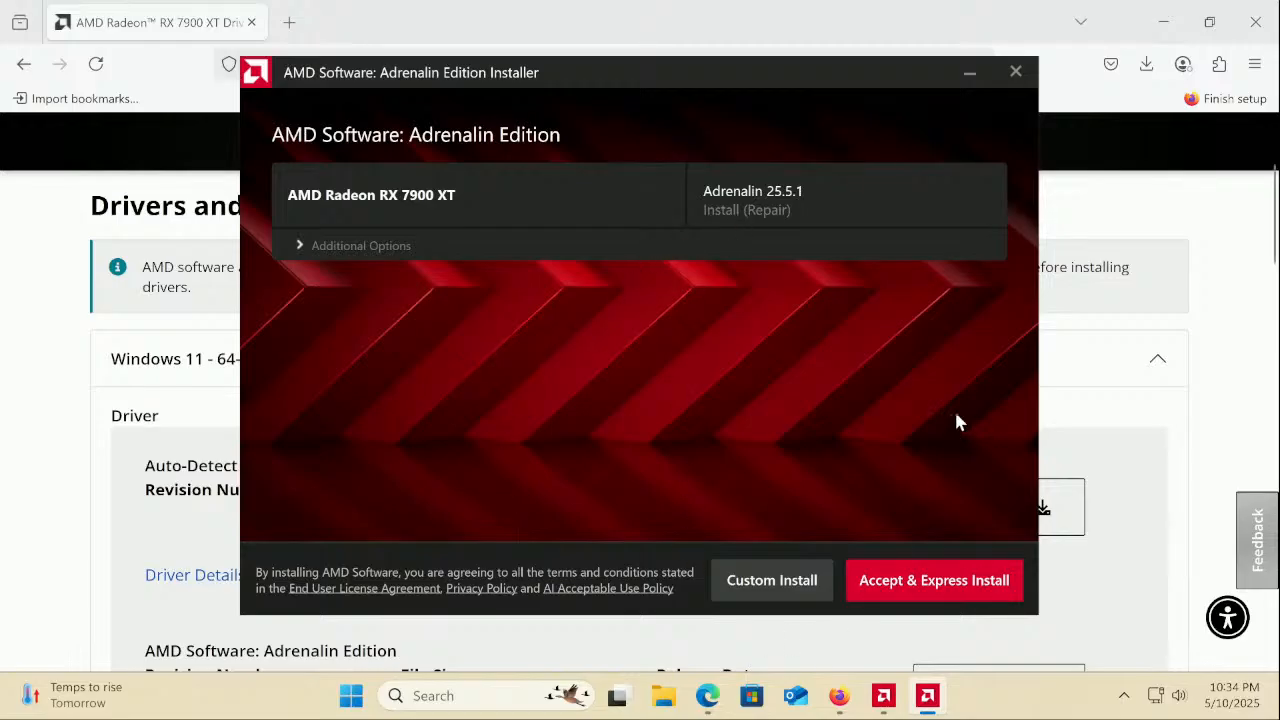
# Cancel the Adrenalin repair installation and return to the AMD Software window
pyautogui.click(1014, 73)
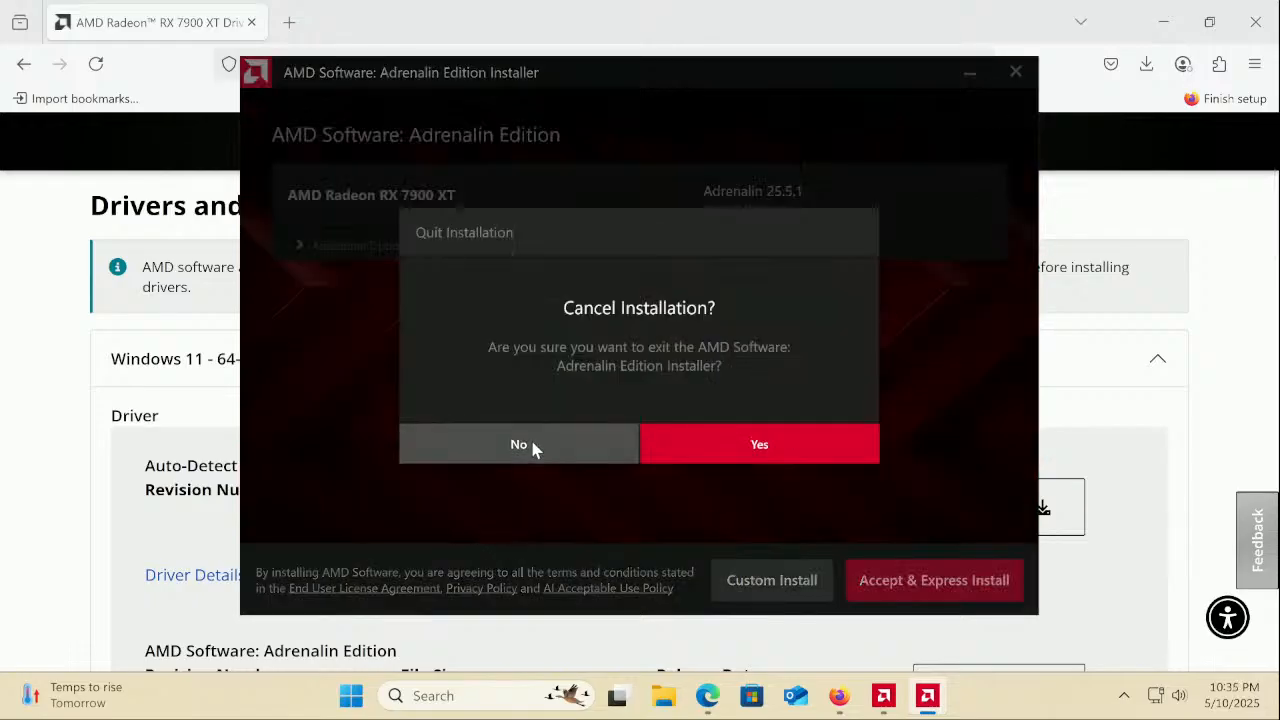
pyautogui.click(717, 450)
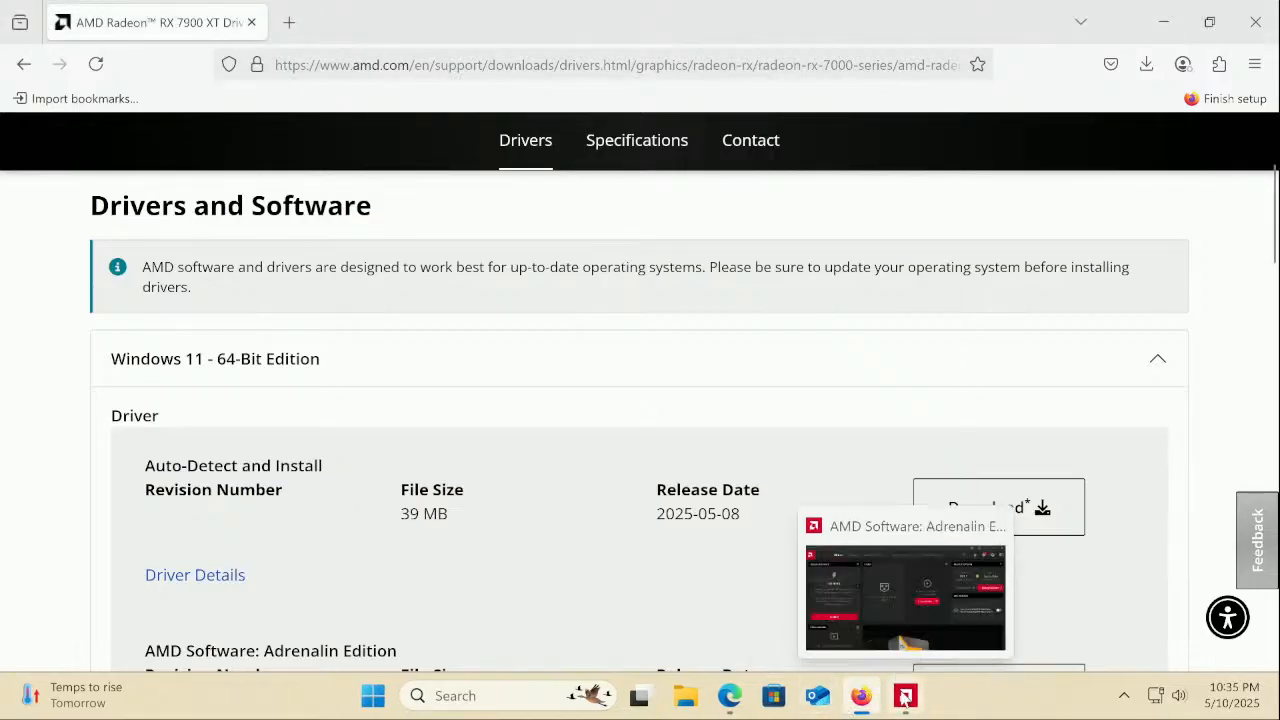
pyautogui.click(905, 700)
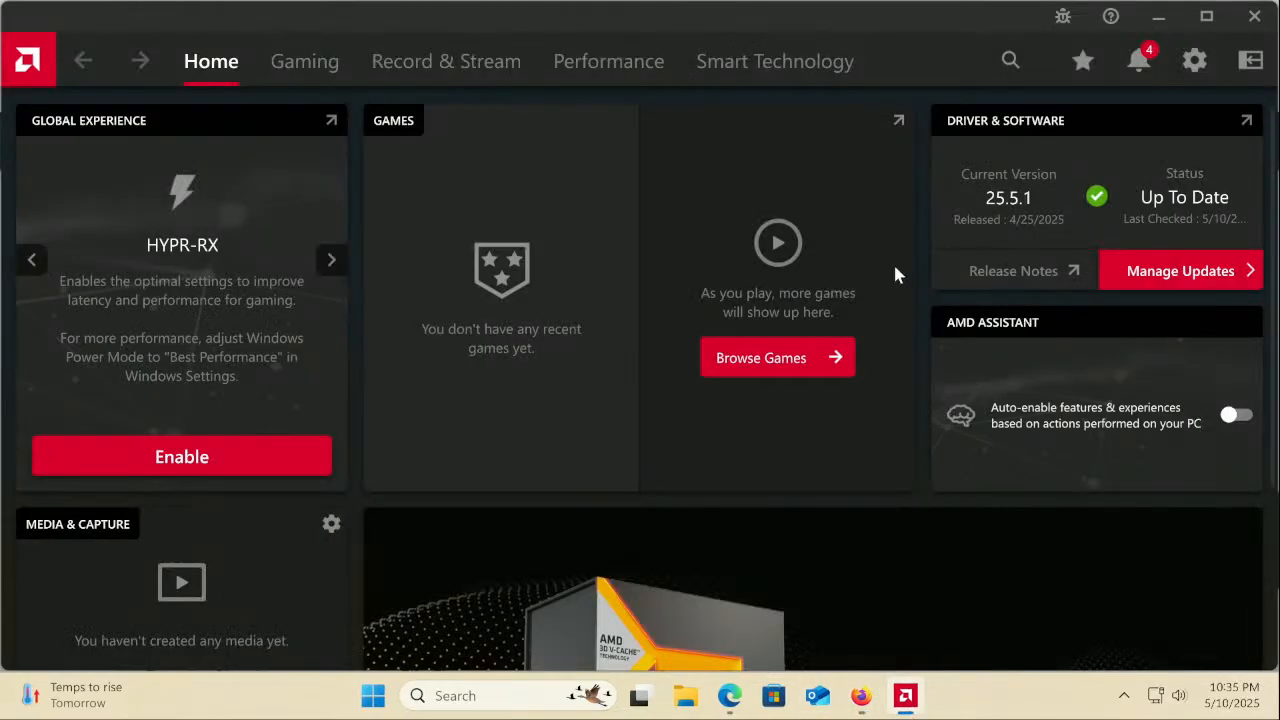
# In the update manager, download and install AMD Privacy View
pyautogui.click(1240, 278)
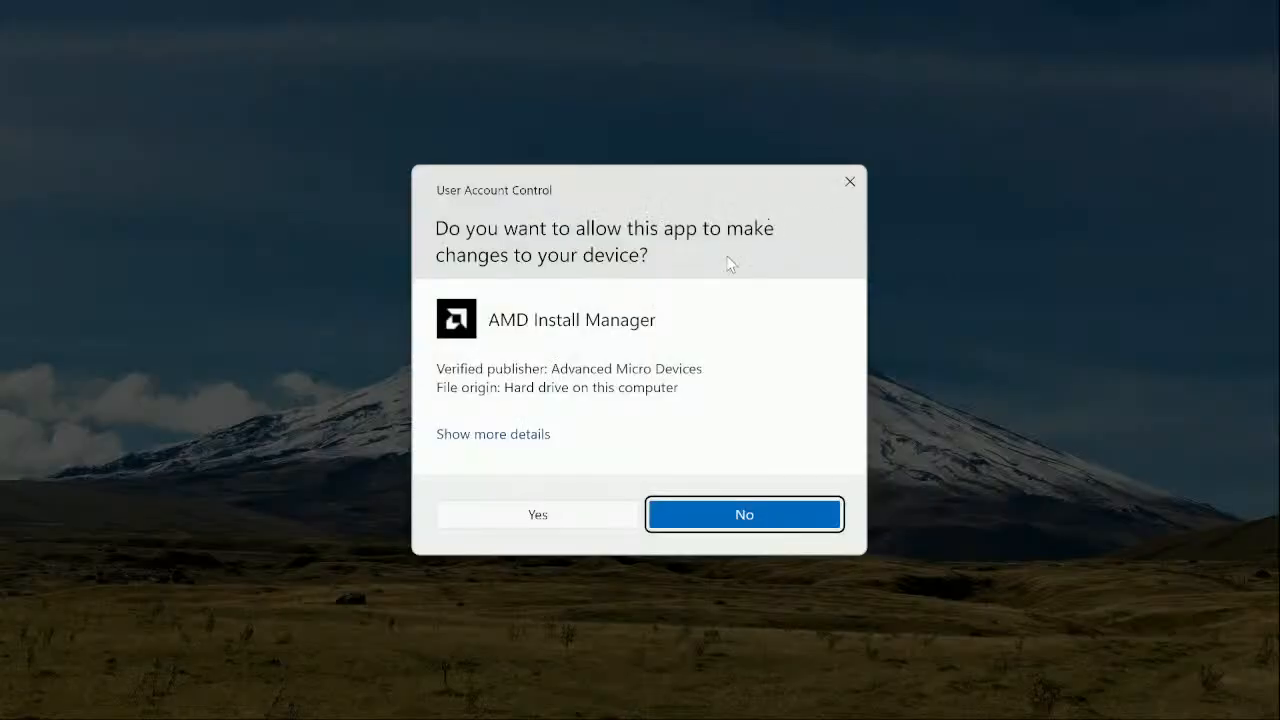
pyautogui.click(588, 520)
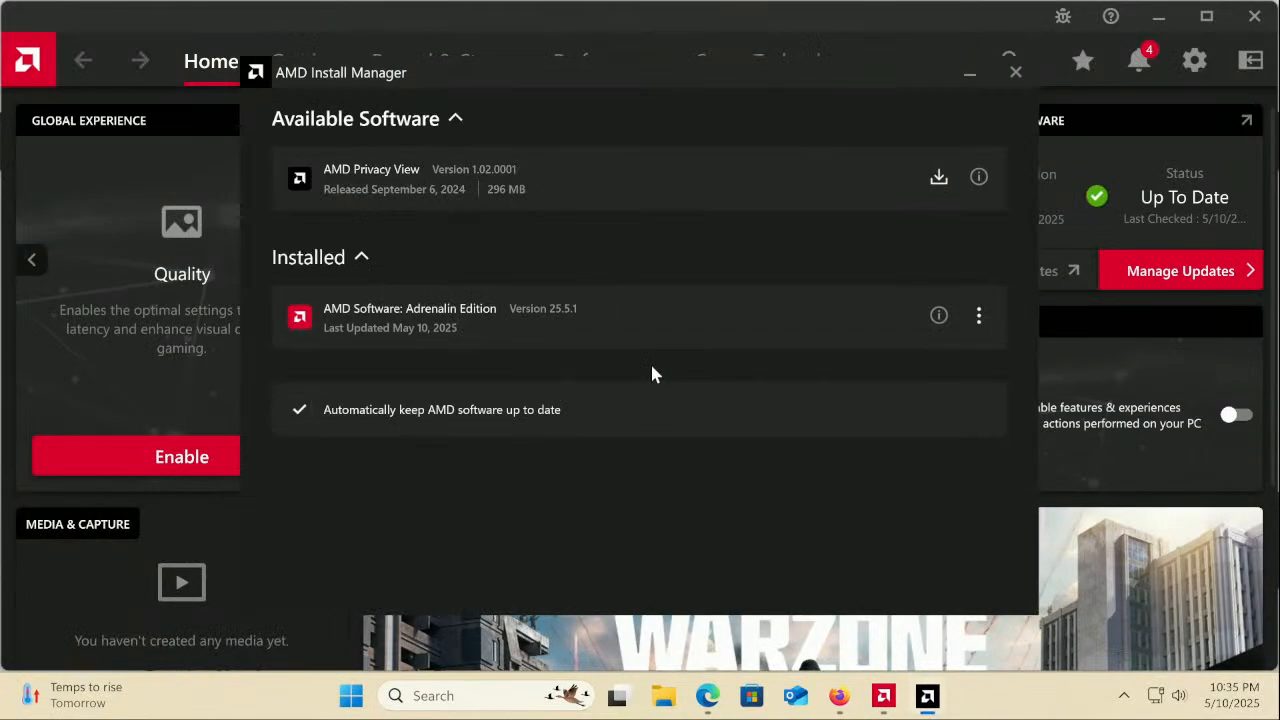
pyautogui.click(938, 178)
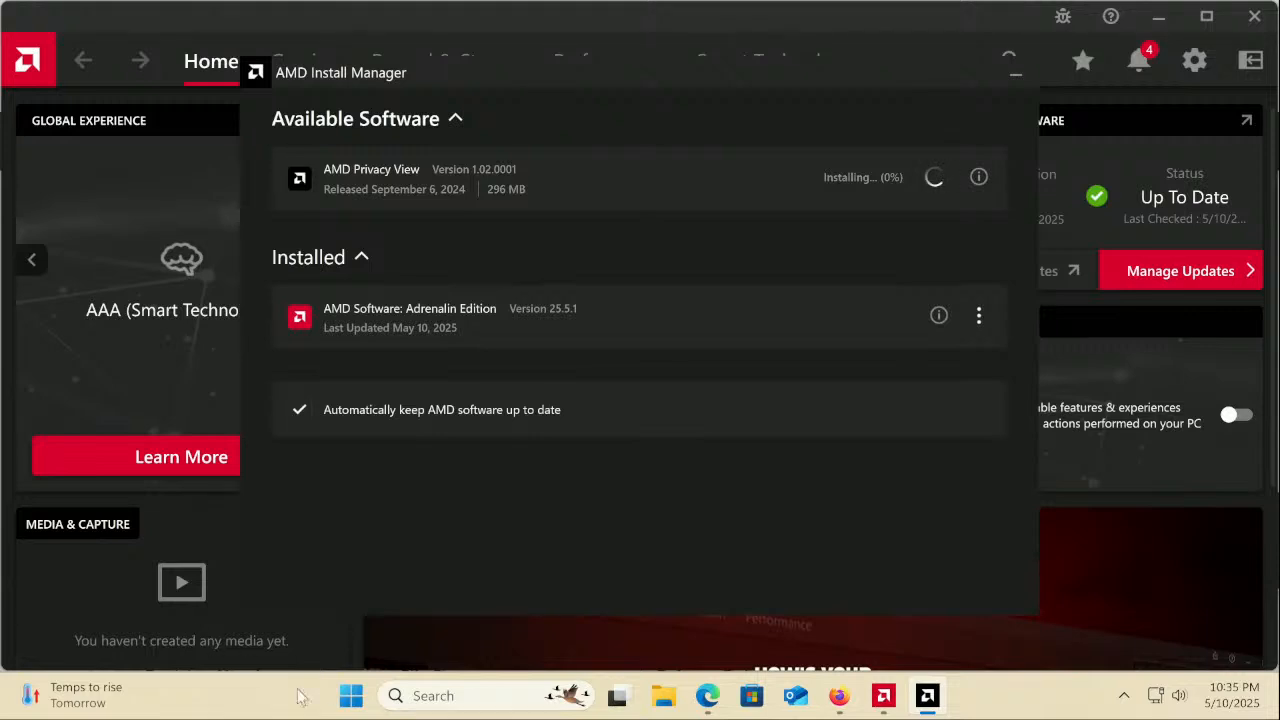
# Open the Sound BlasterX AE-5 Plus properties under Device Manager's Sound, video and game controllers
pyautogui.rightClick(345, 697)
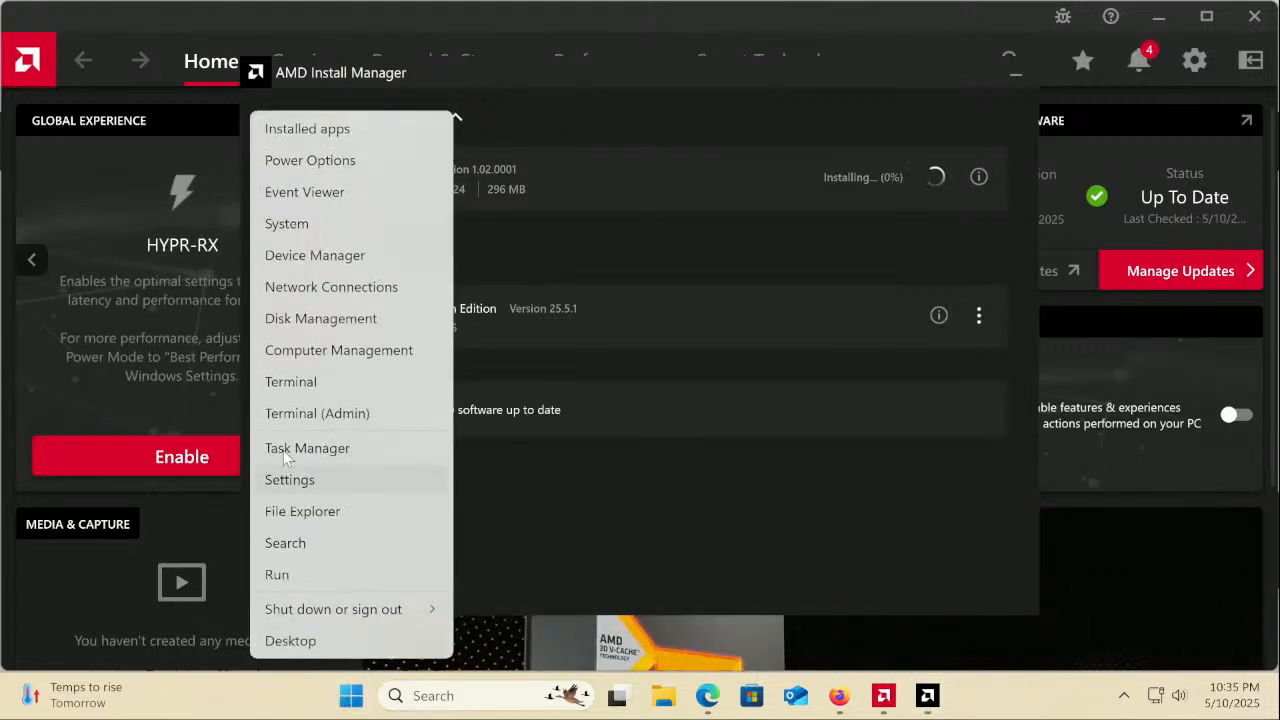
pyautogui.click(273, 256)
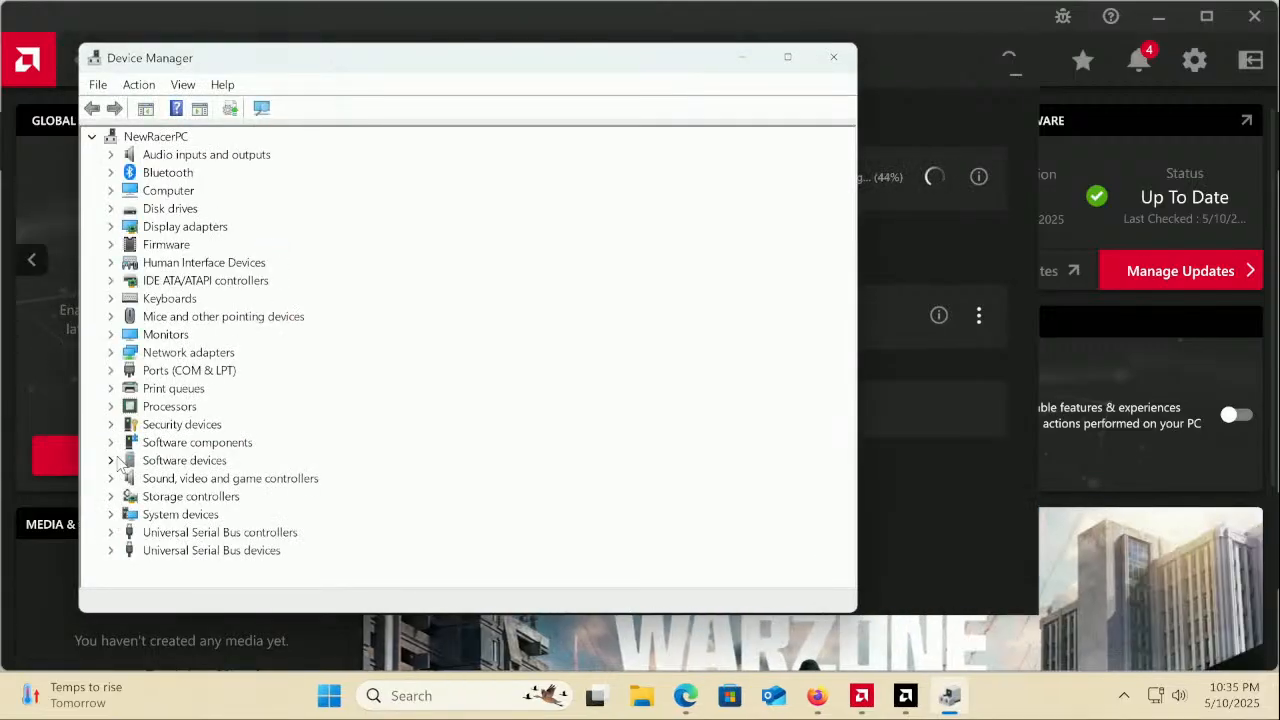
pyautogui.click(112, 479)
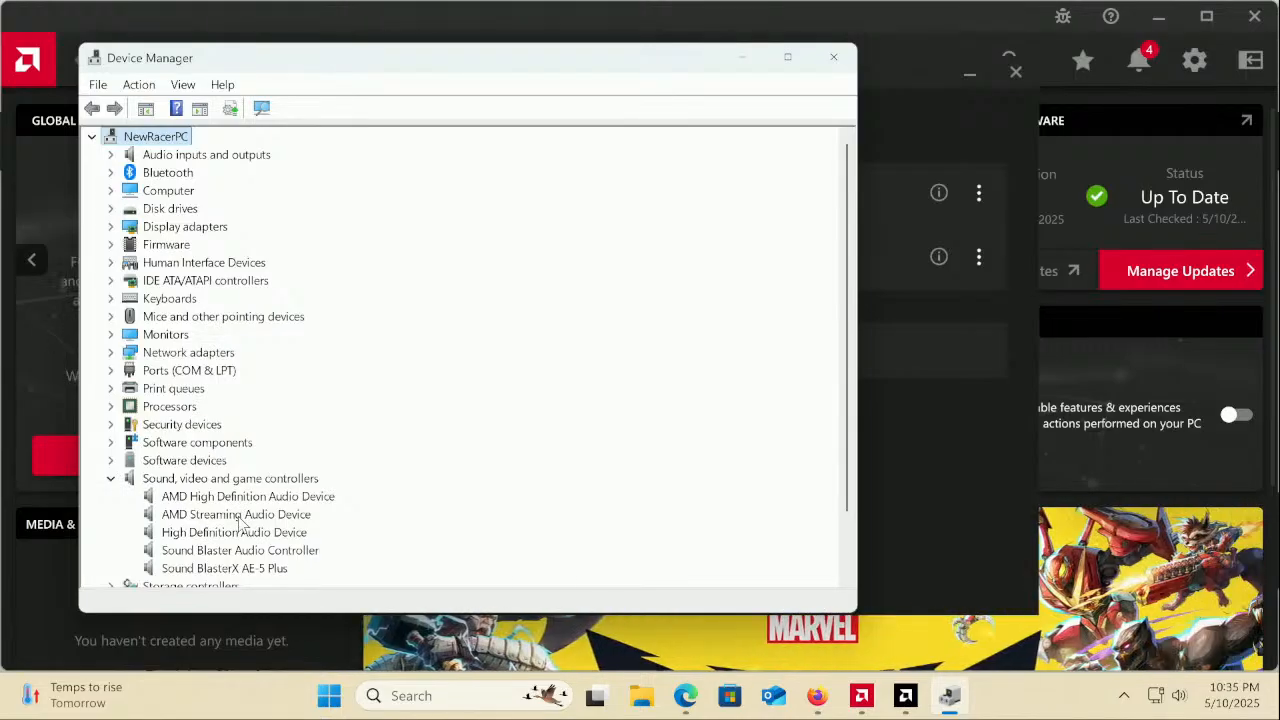
pyautogui.scroll(-1, 306, 546)
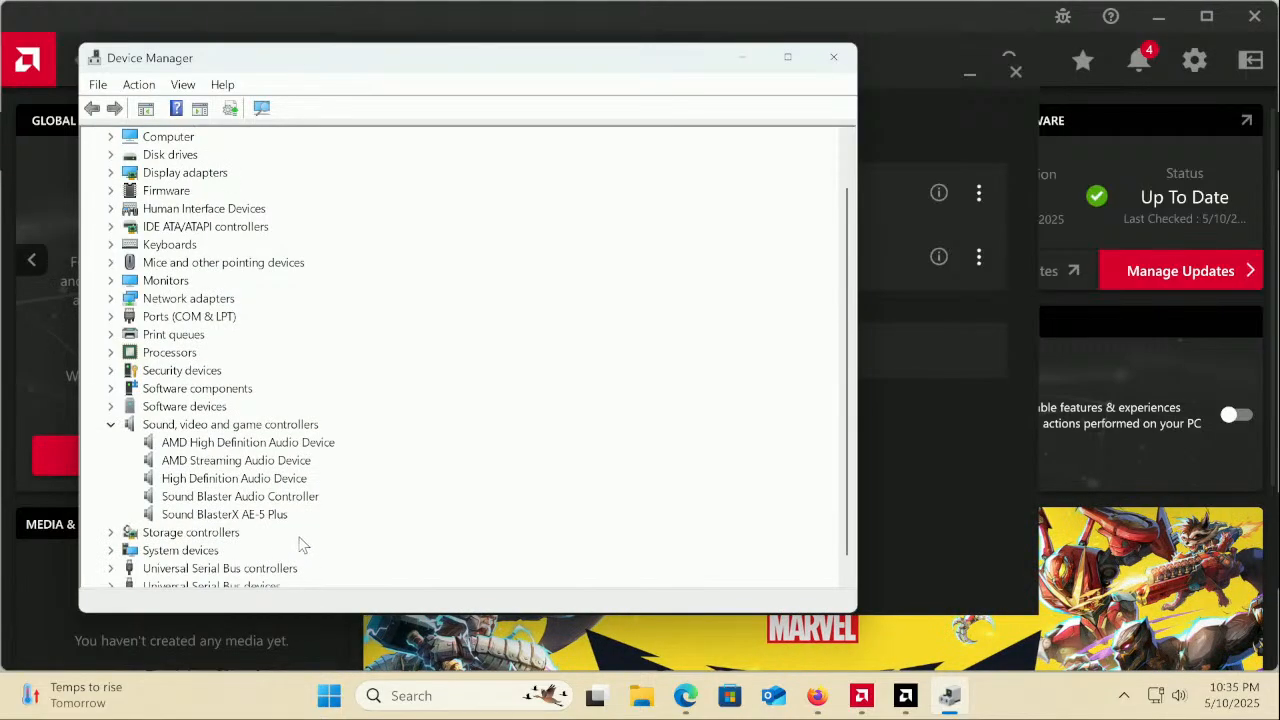
pyautogui.rightClick(272, 516)
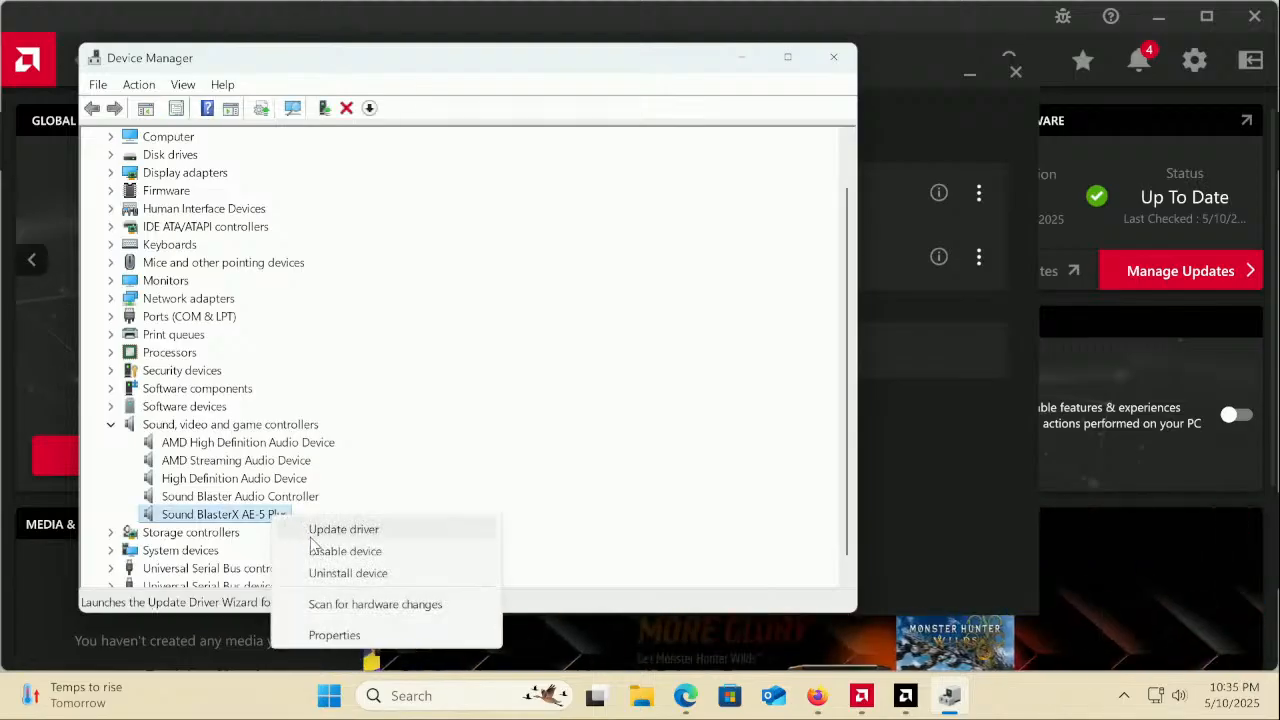
pyautogui.click(332, 634)
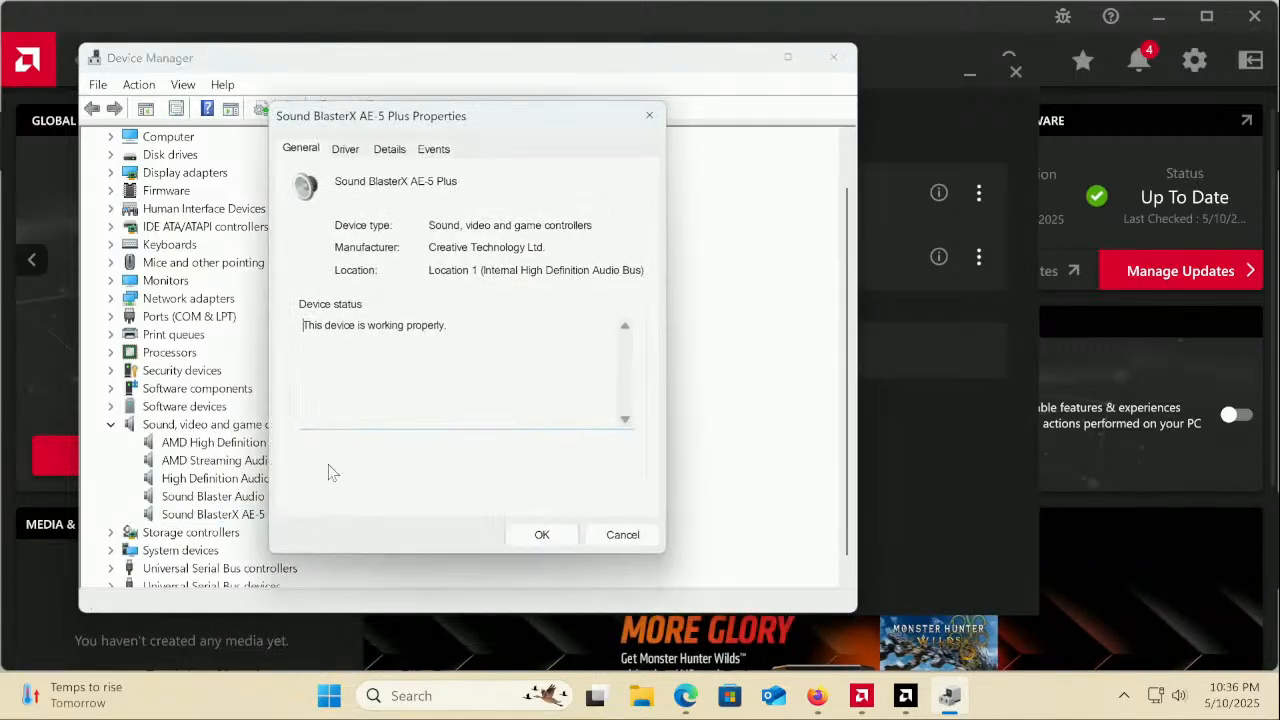
# Confirm the AE-5 Plus runs Creative driver 6.0.105.58, then close Device Manager
pyautogui.click(391, 150)
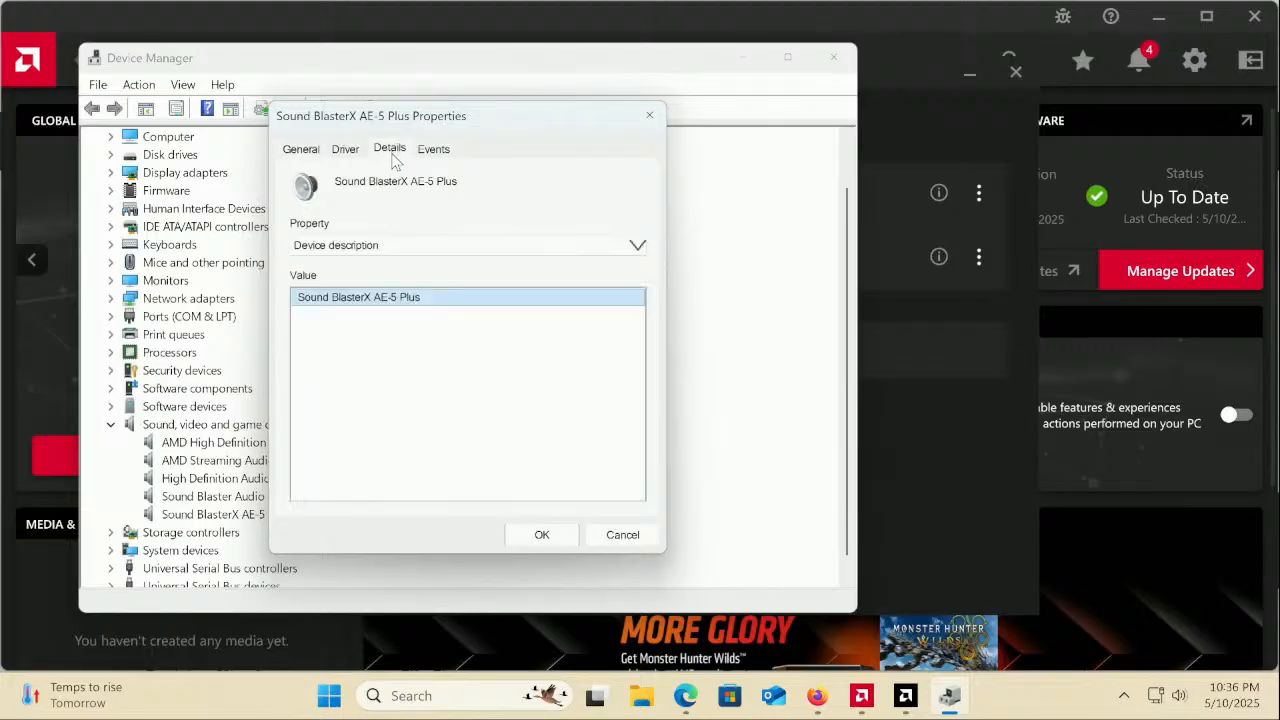
pyautogui.click(345, 152)
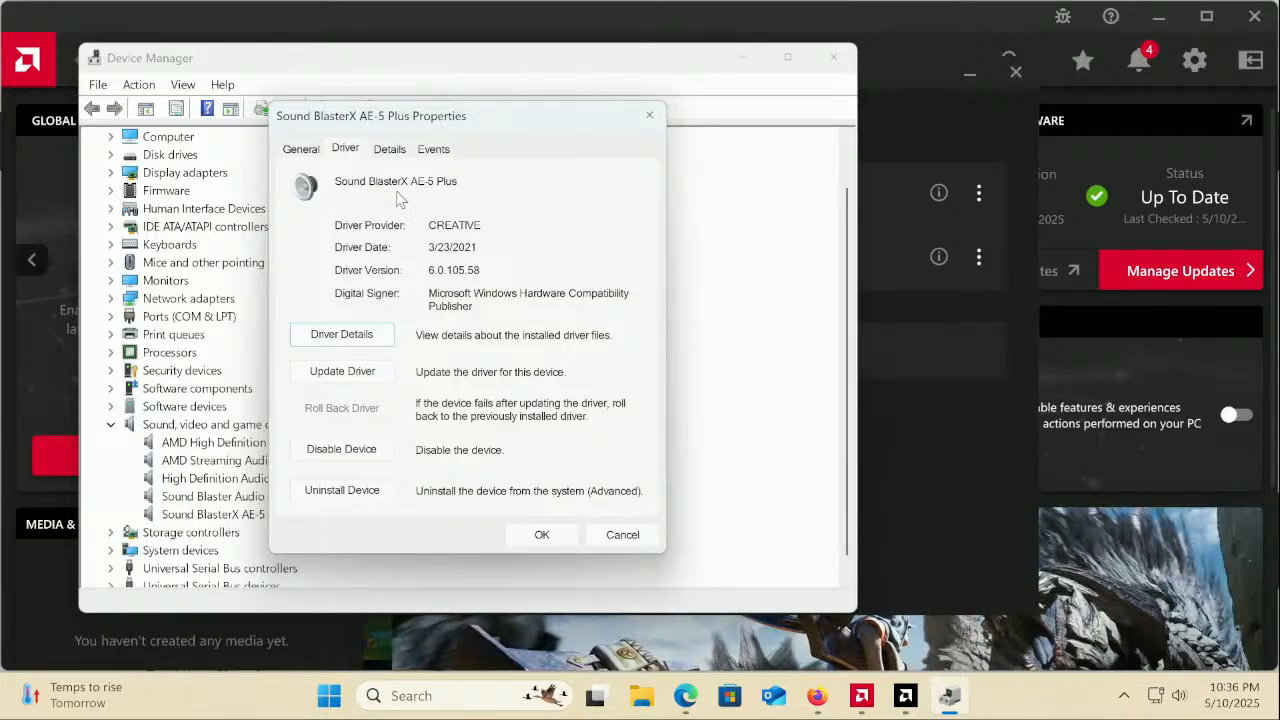
pyautogui.click(541, 535)
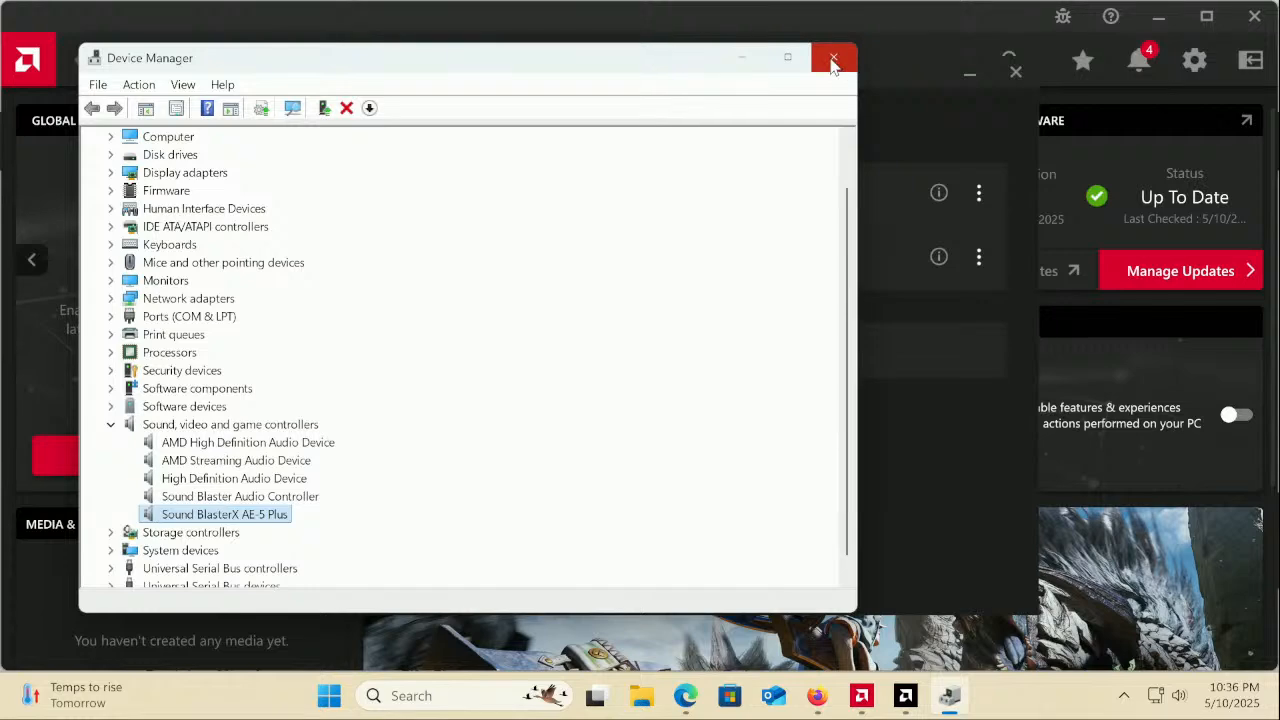
pyautogui.click(833, 62)
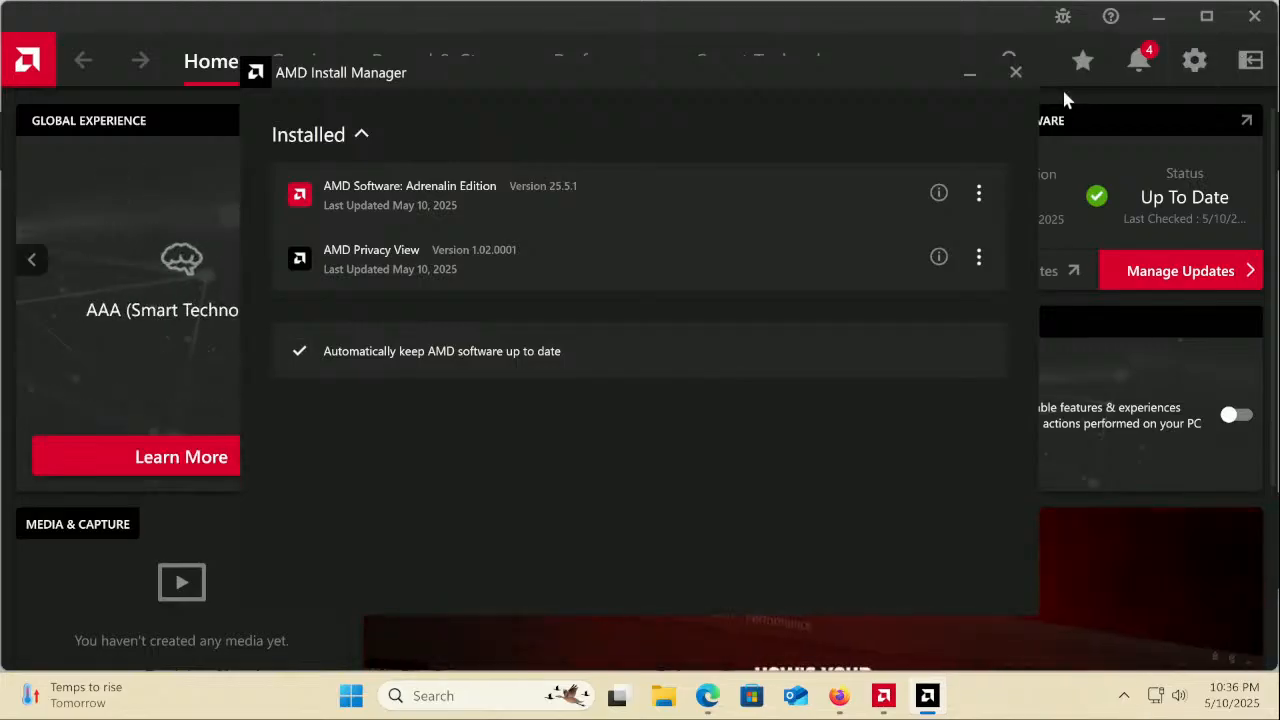
# Close Install Manager, maximize AMD Software, clear all four notifications and exit the app
pyautogui.click(1016, 72)
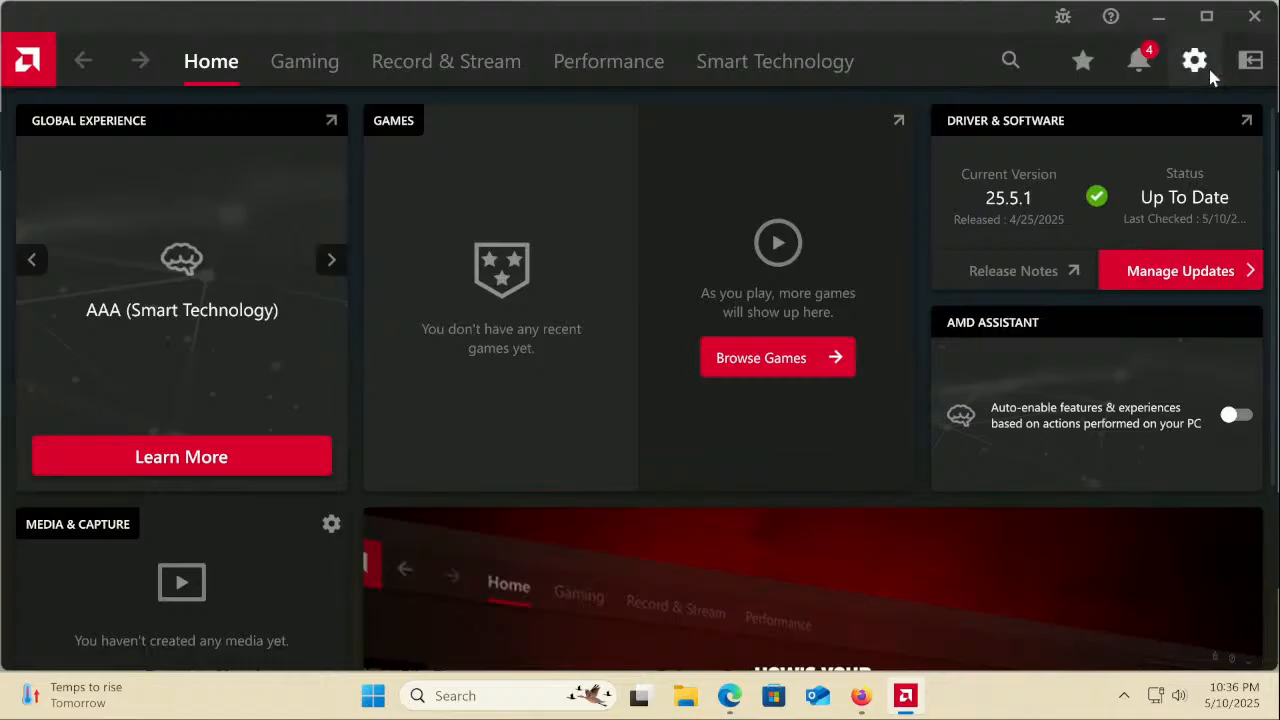
pyautogui.click(1207, 22)
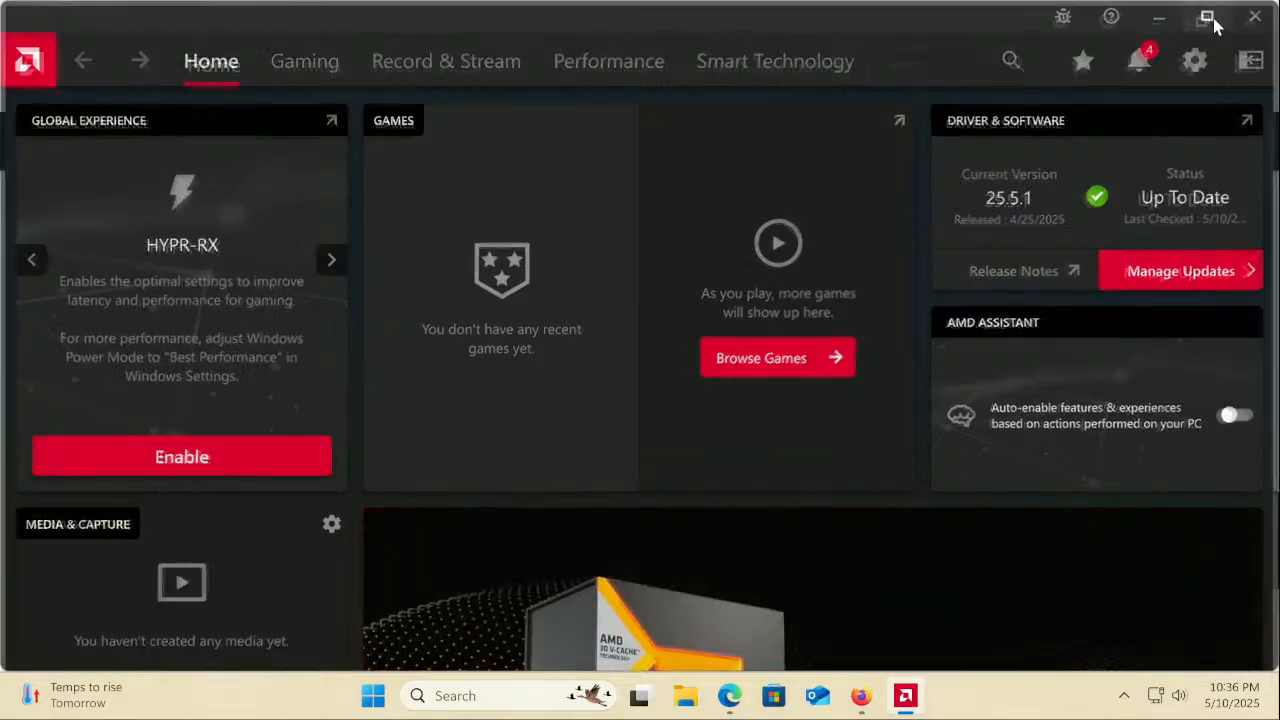
pyautogui.click(1144, 59)
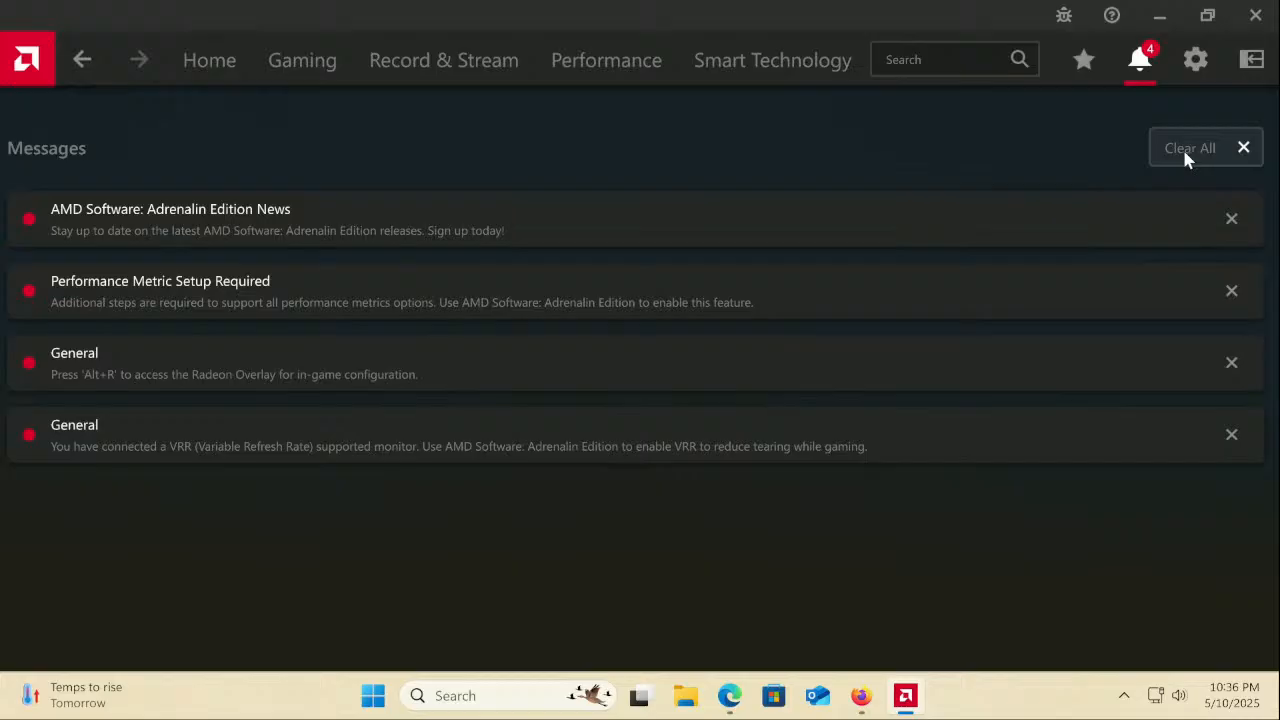
pyautogui.click(1185, 152)
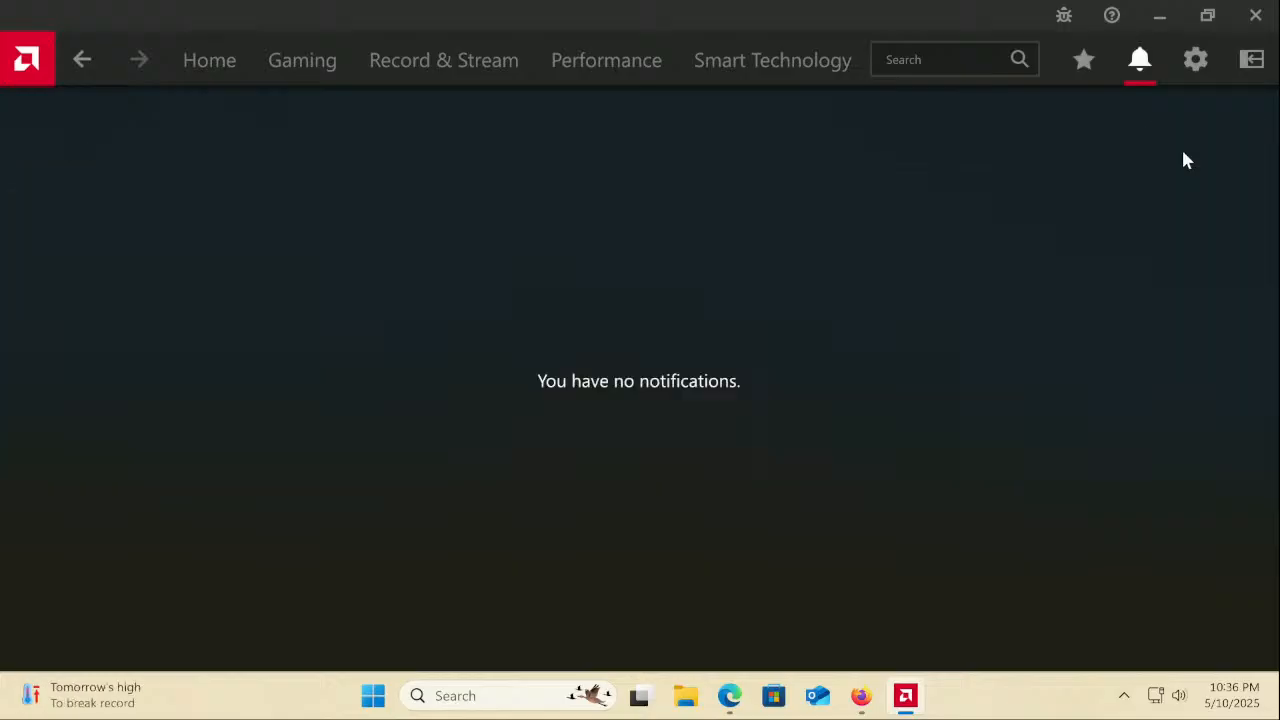
pyautogui.click(1255, 16)
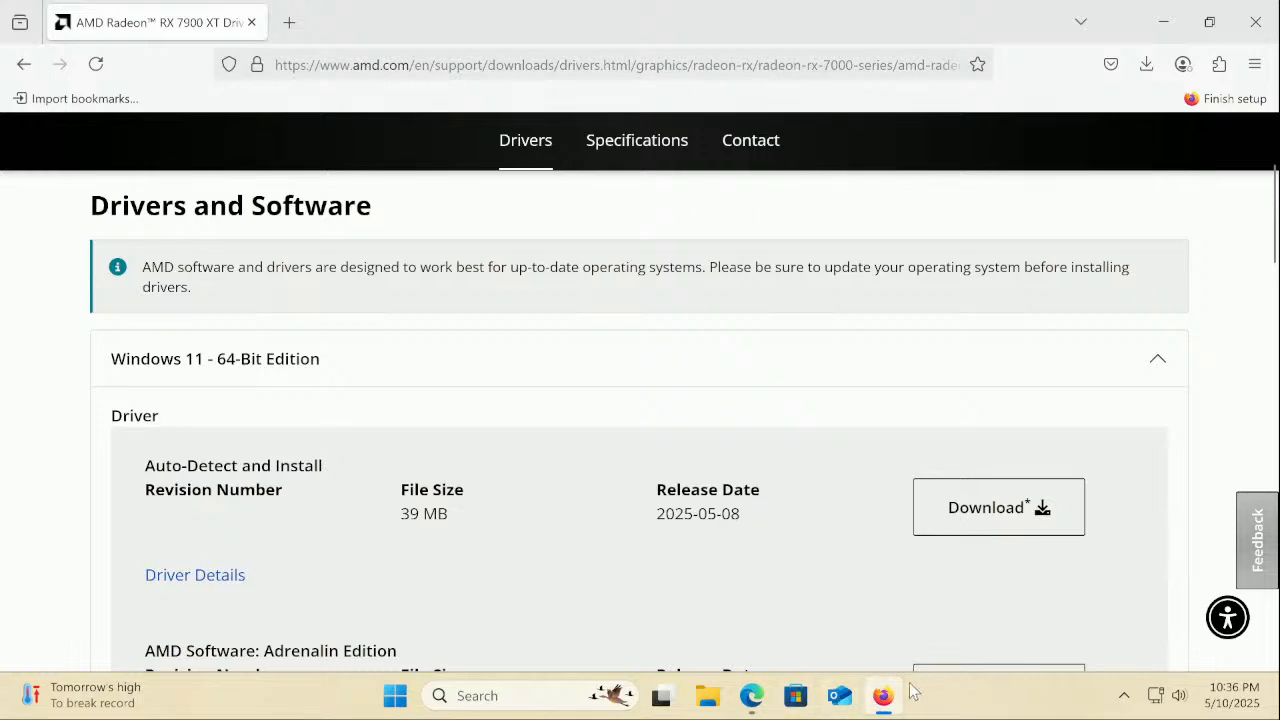
pyautogui.click(885, 695)
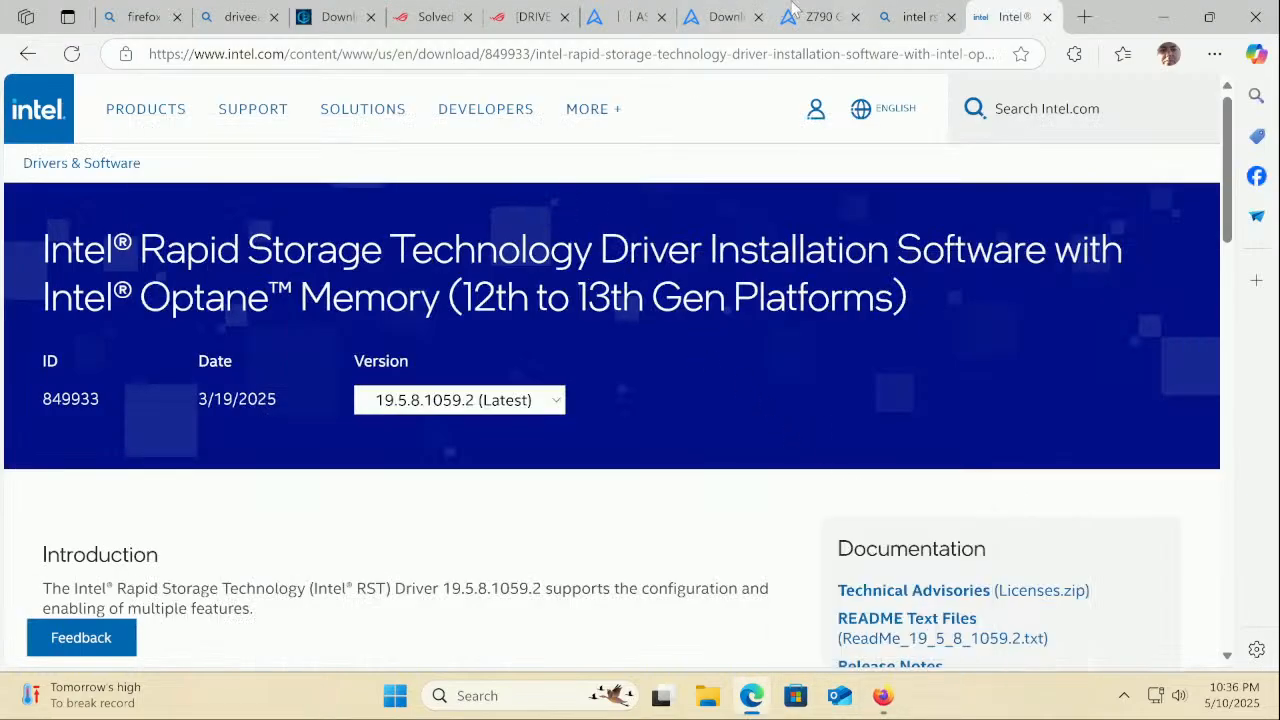
pyautogui.click(882, 696)
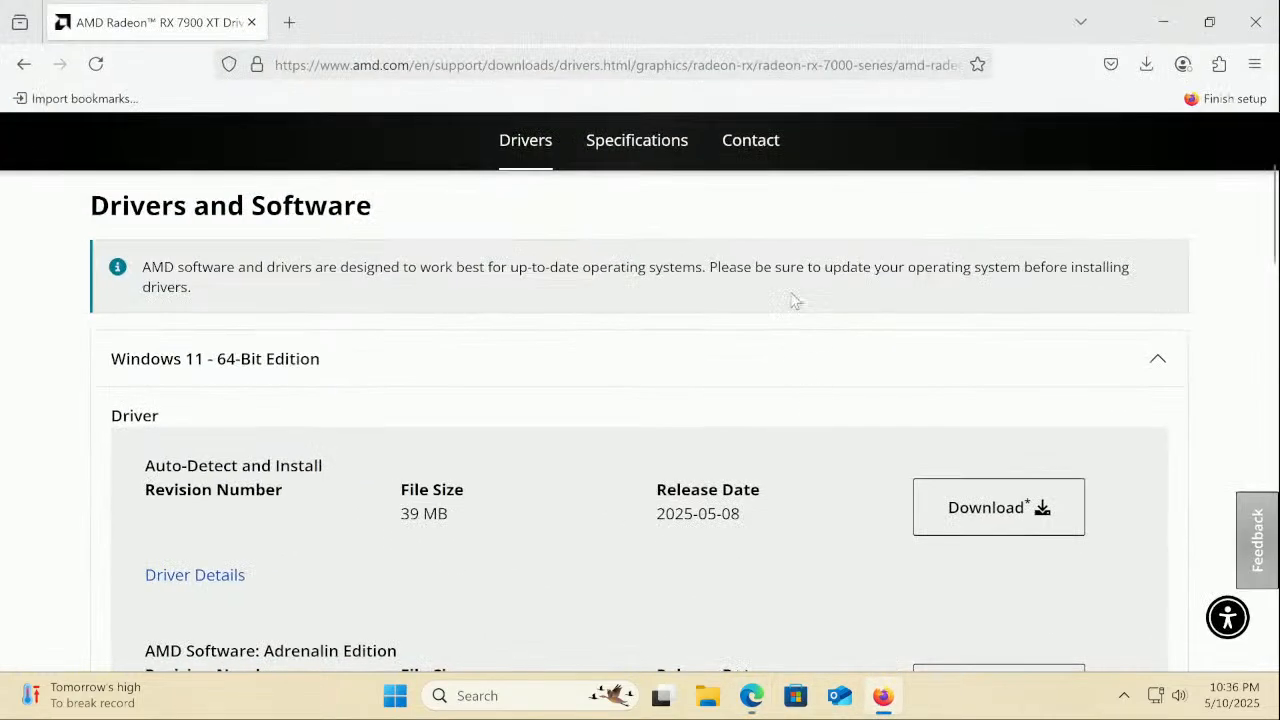
pyautogui.click(289, 22)
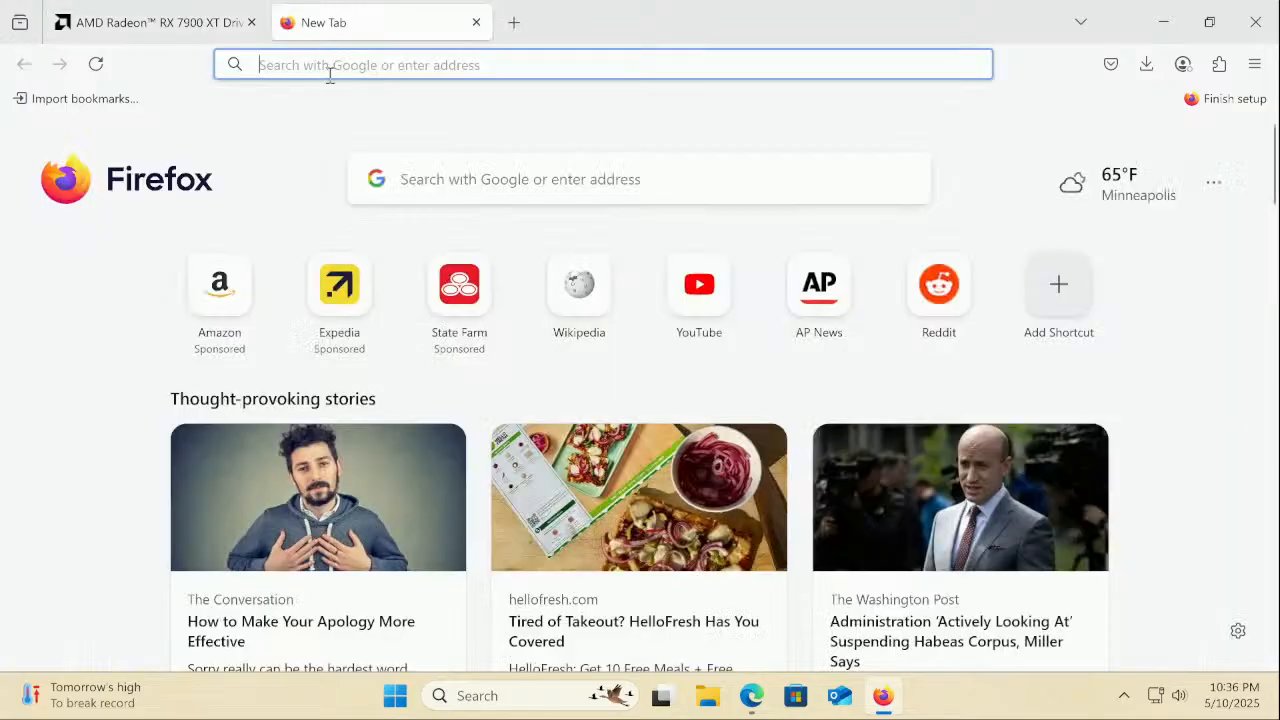
pyautogui.write('w')
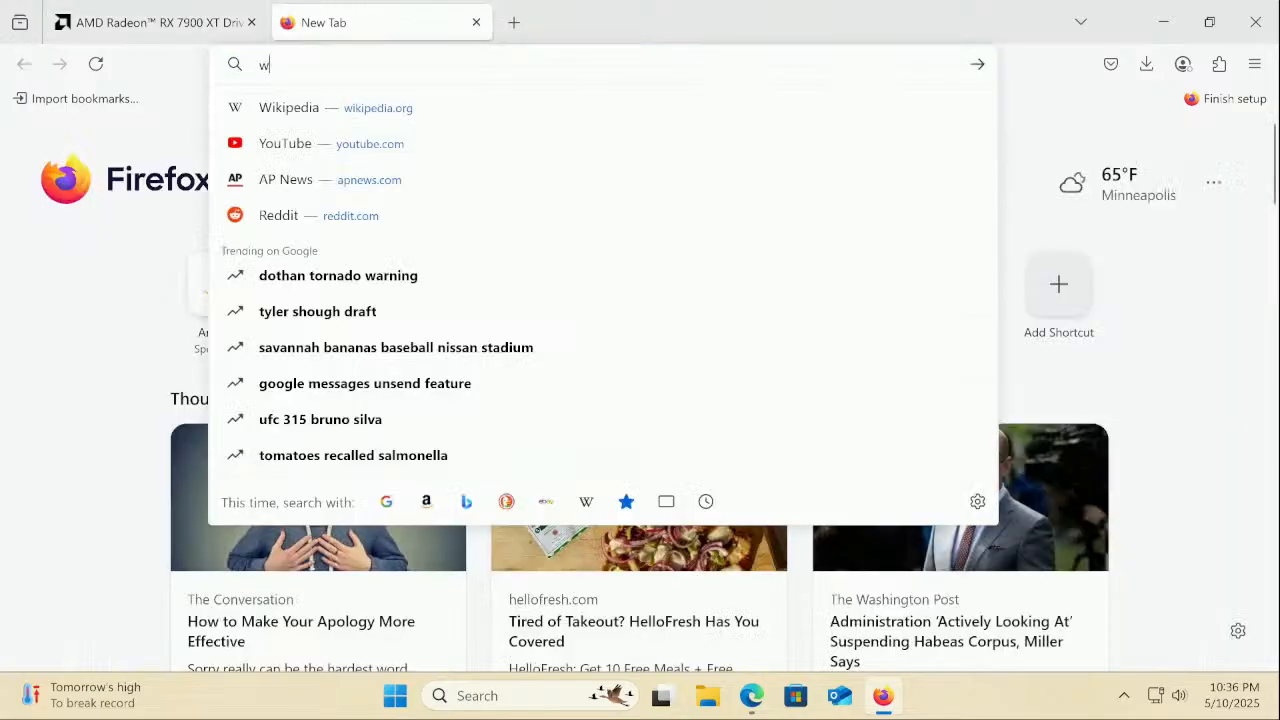
pyautogui.write('ww.sound')
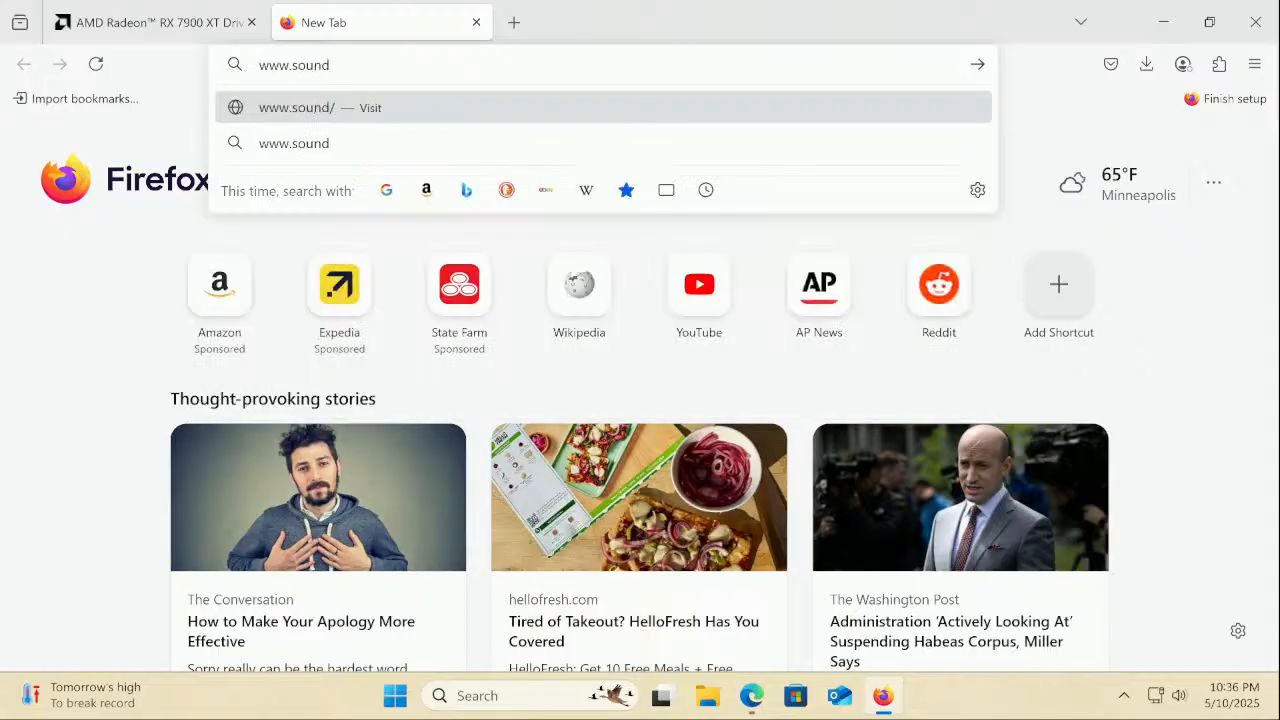
pyautogui.write('blast')
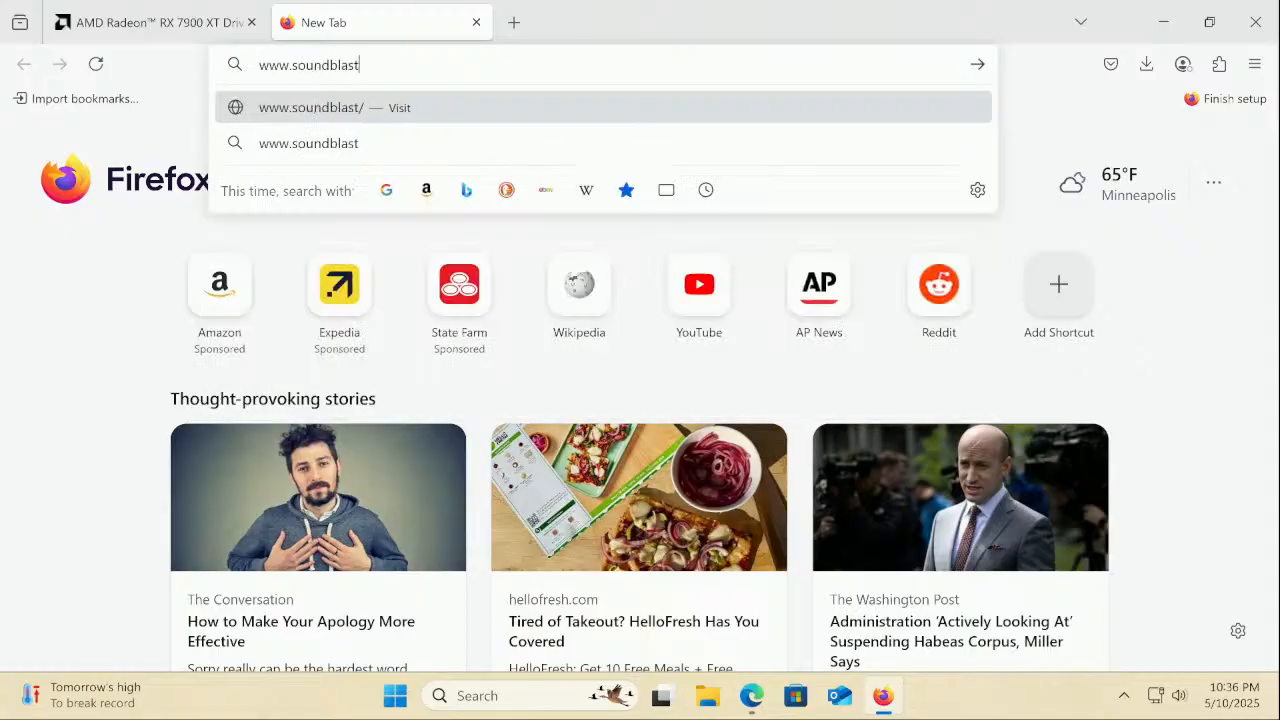
pyautogui.write('er.com')
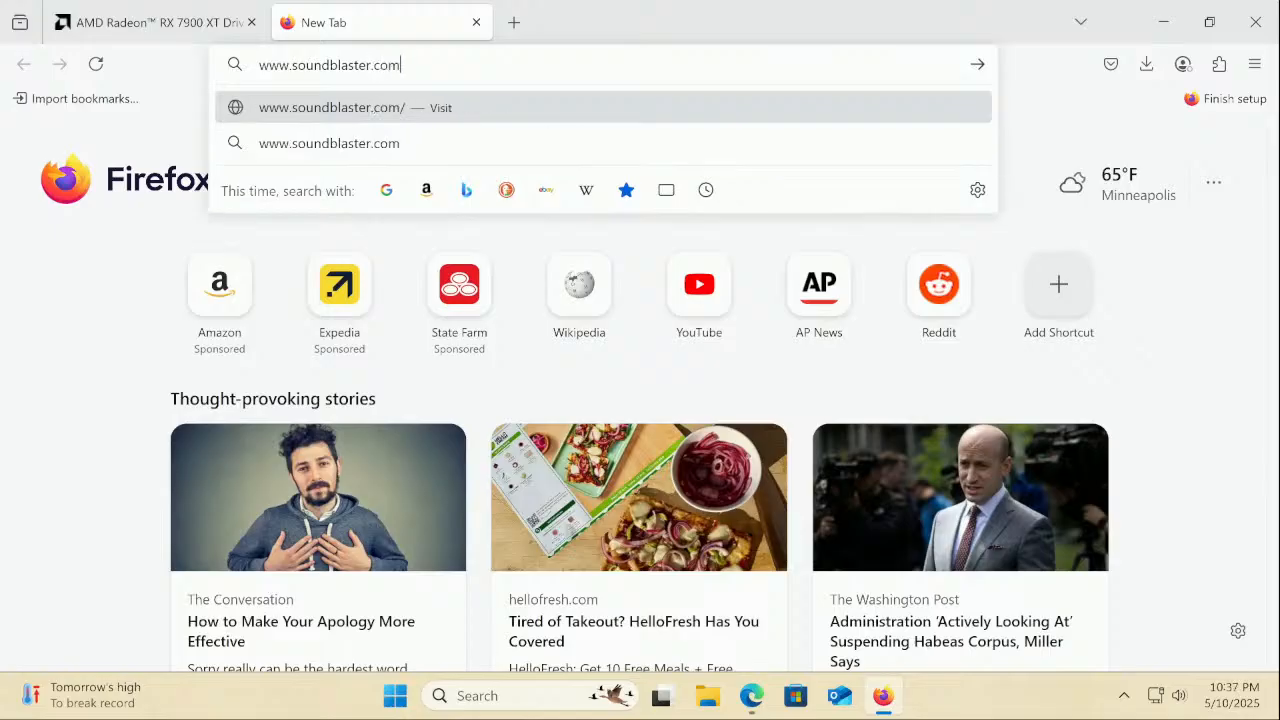
pyautogui.press('Return')
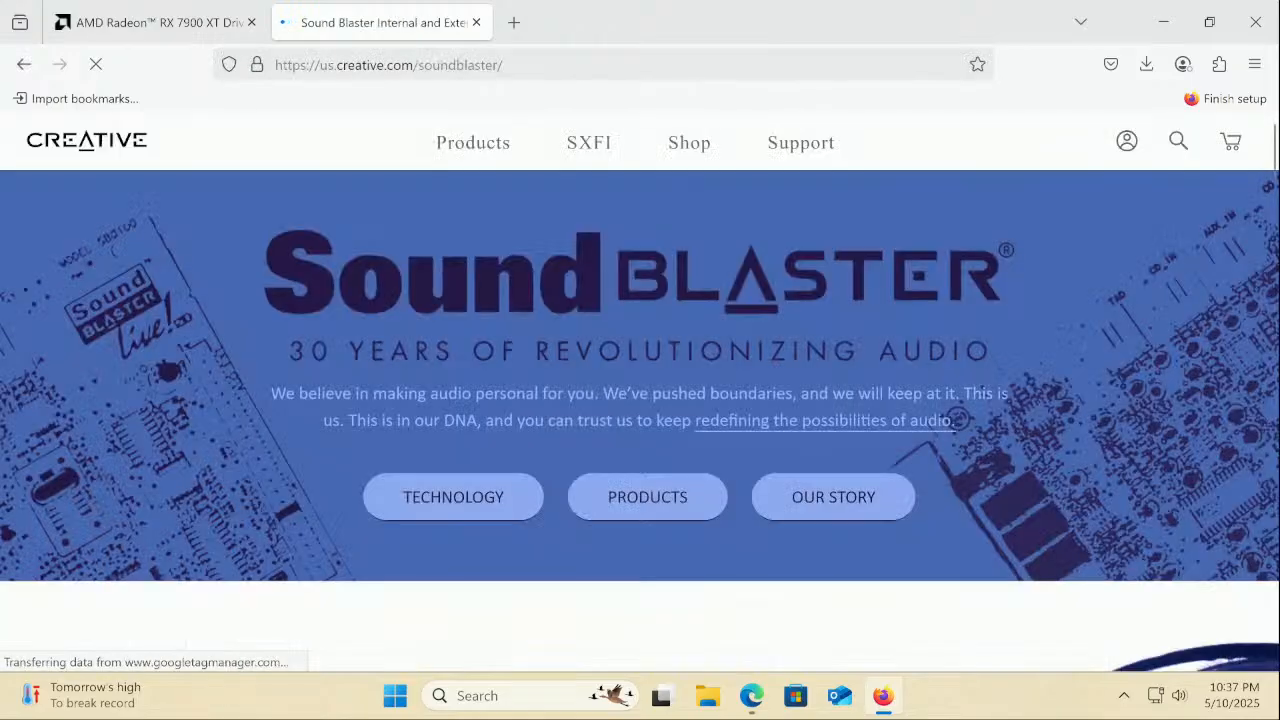
# Navigate Creative's Worldwide Support site to the Sound Blaster AE-7 support page
pyautogui.click(790, 150)
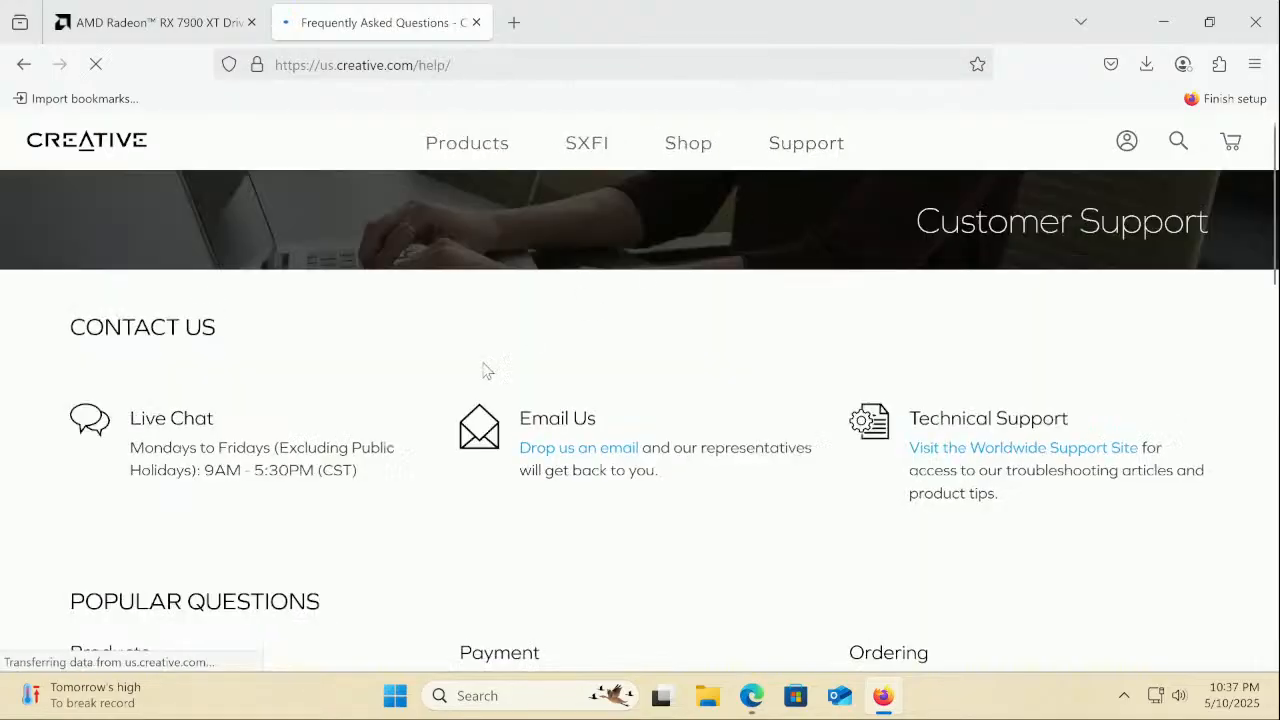
pyautogui.scroll(-3, 303, 512)
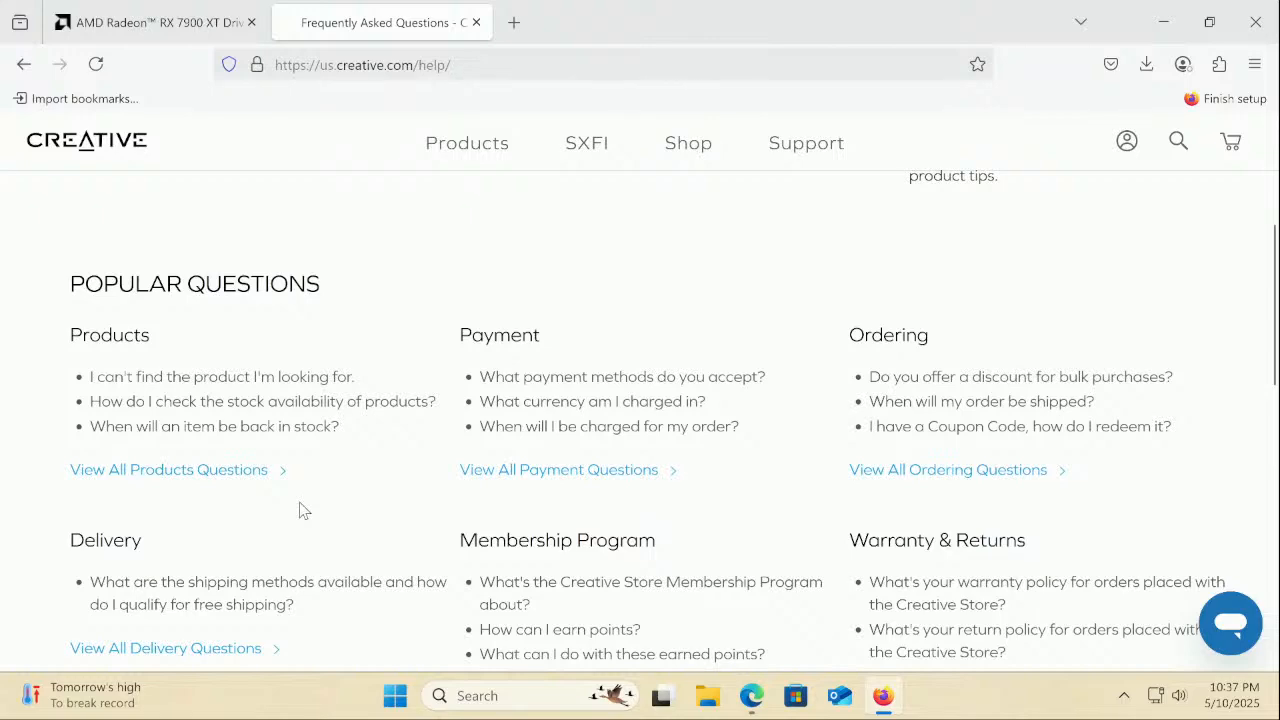
pyautogui.scroll(-4, 303, 510)
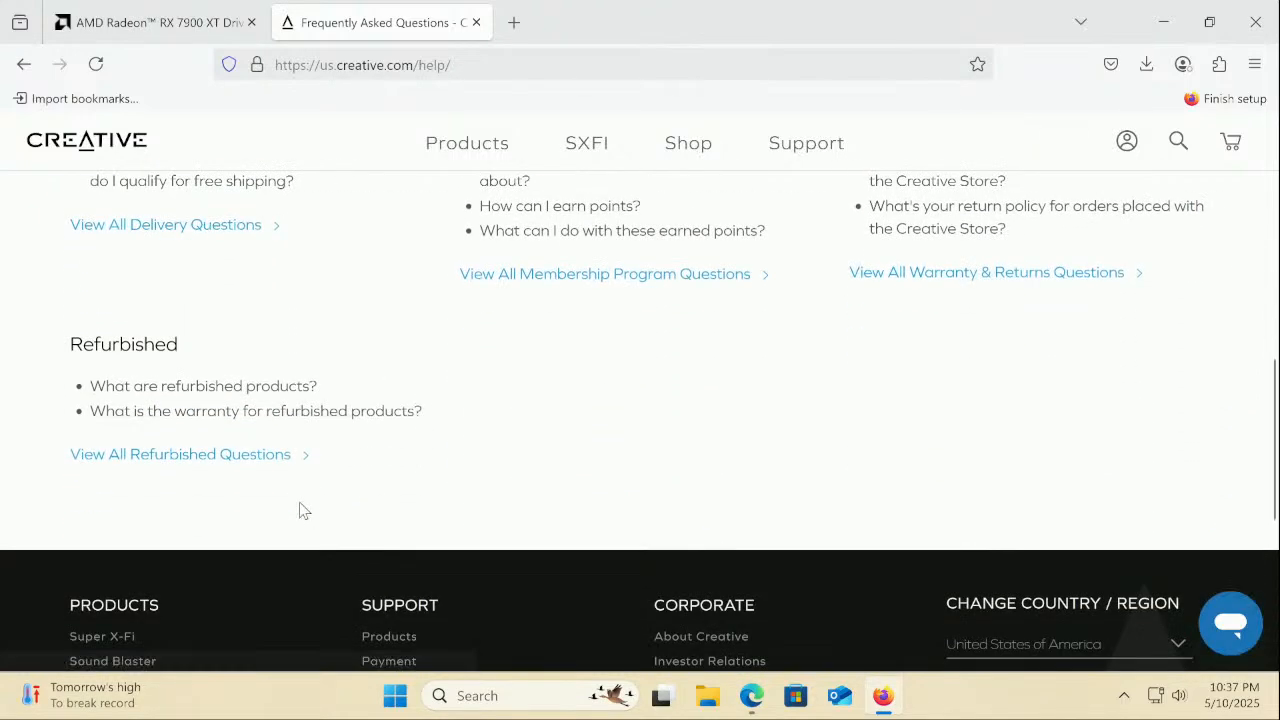
pyautogui.scroll(7, 303, 510)
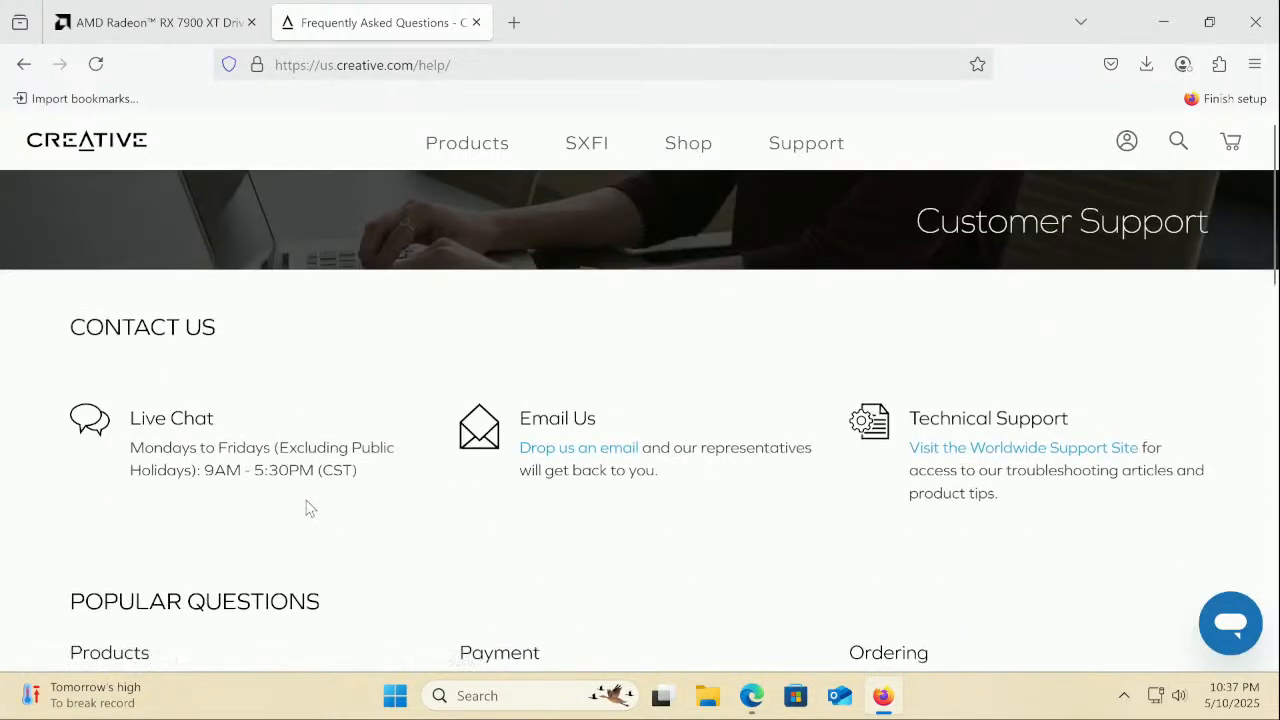
pyautogui.click(968, 450)
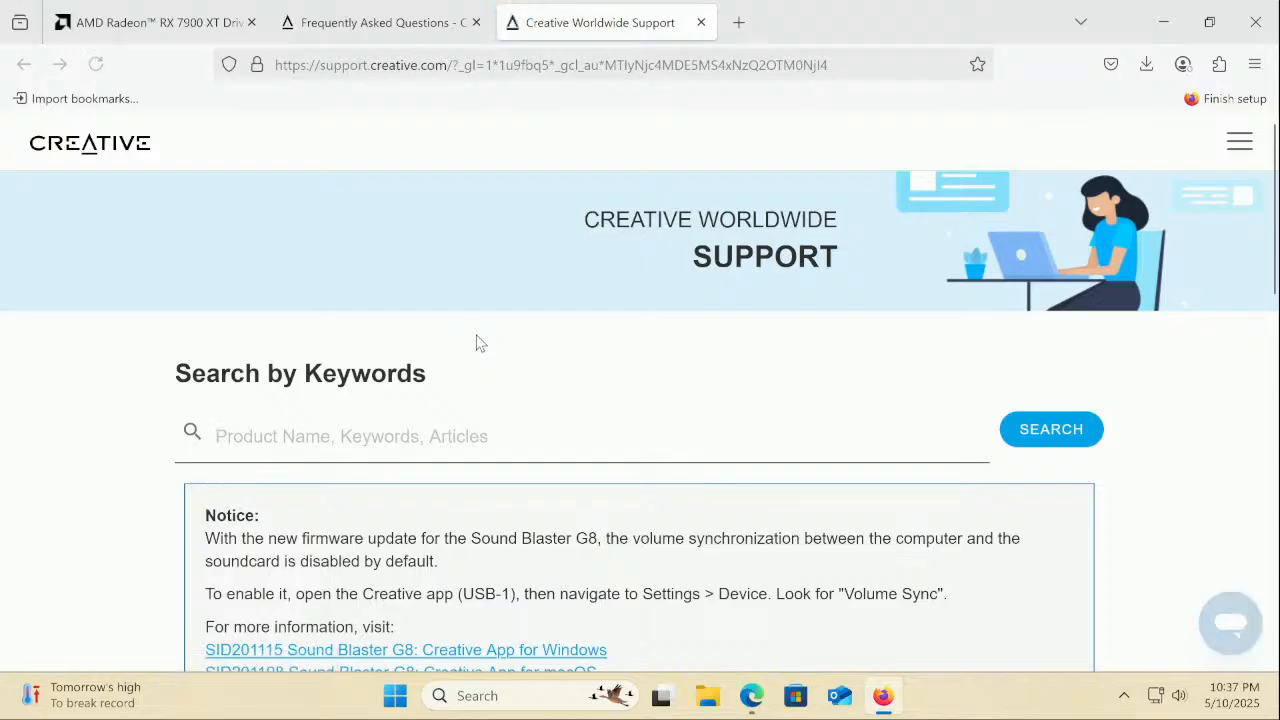
pyautogui.scroll(-3, 476, 343)
pyautogui.scroll(-3, 476, 343)
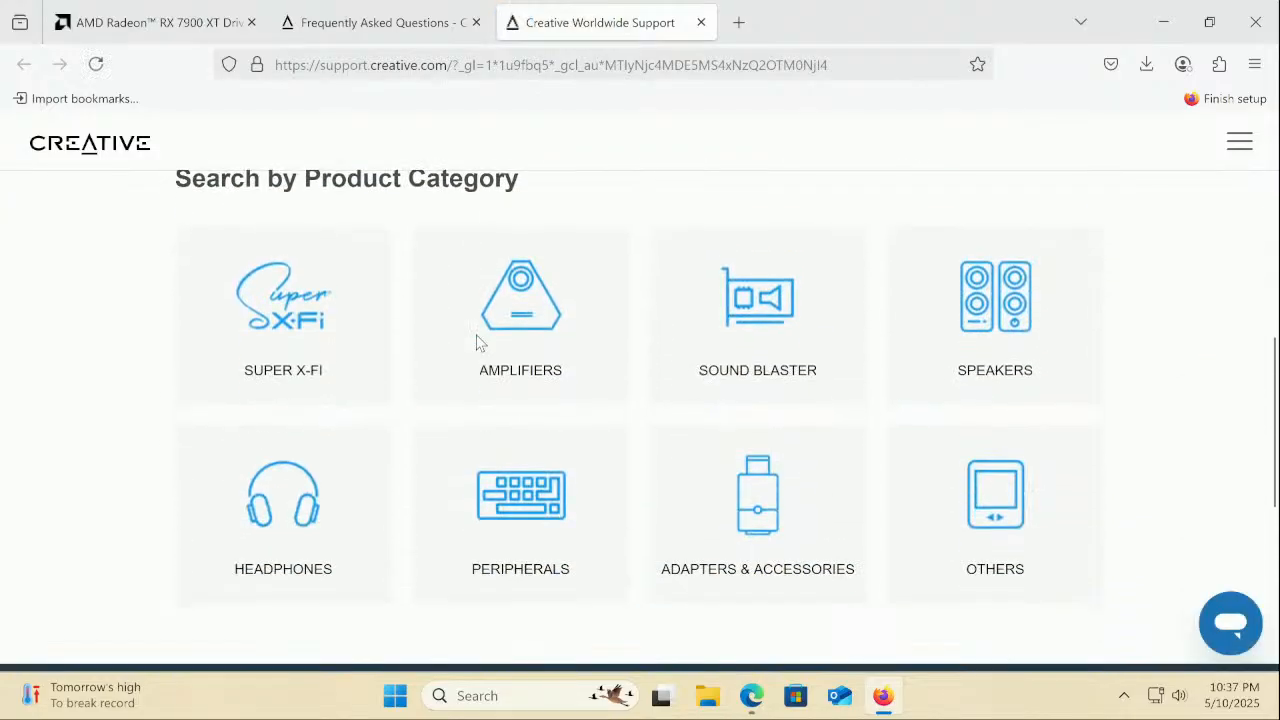
pyautogui.click(801, 358)
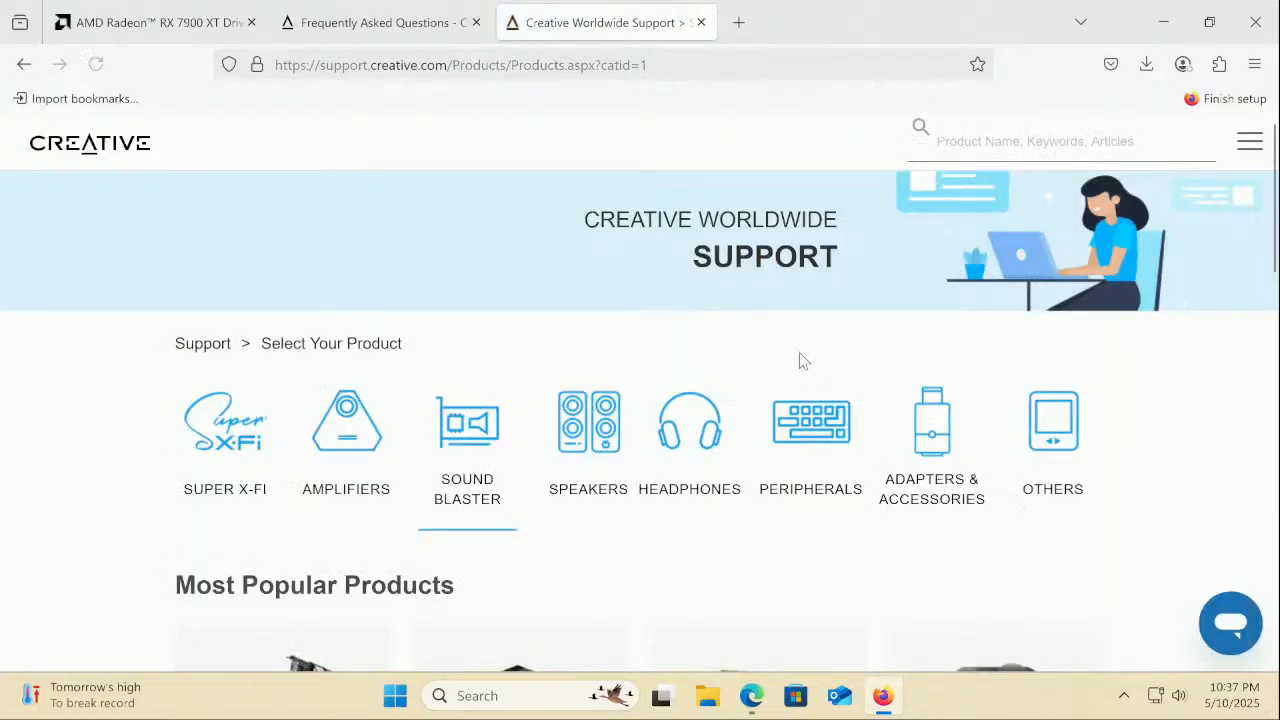
pyautogui.scroll(-3, 801, 360)
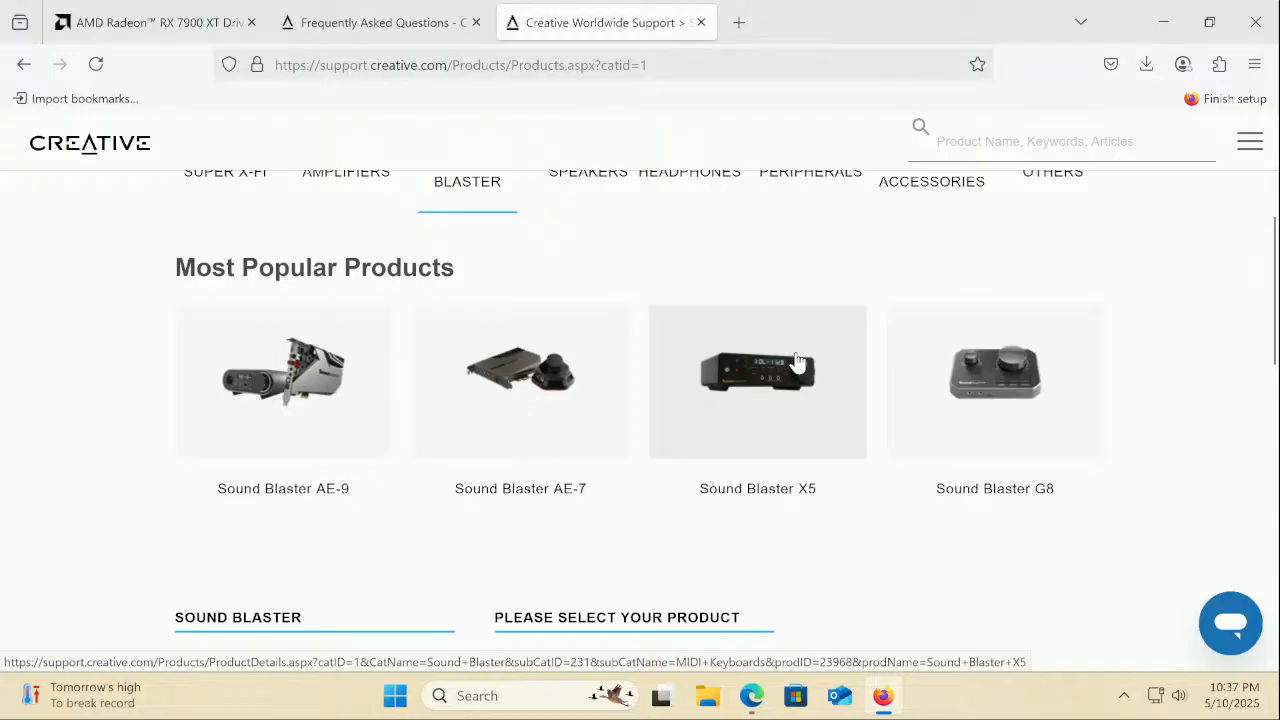
pyautogui.click(546, 490)
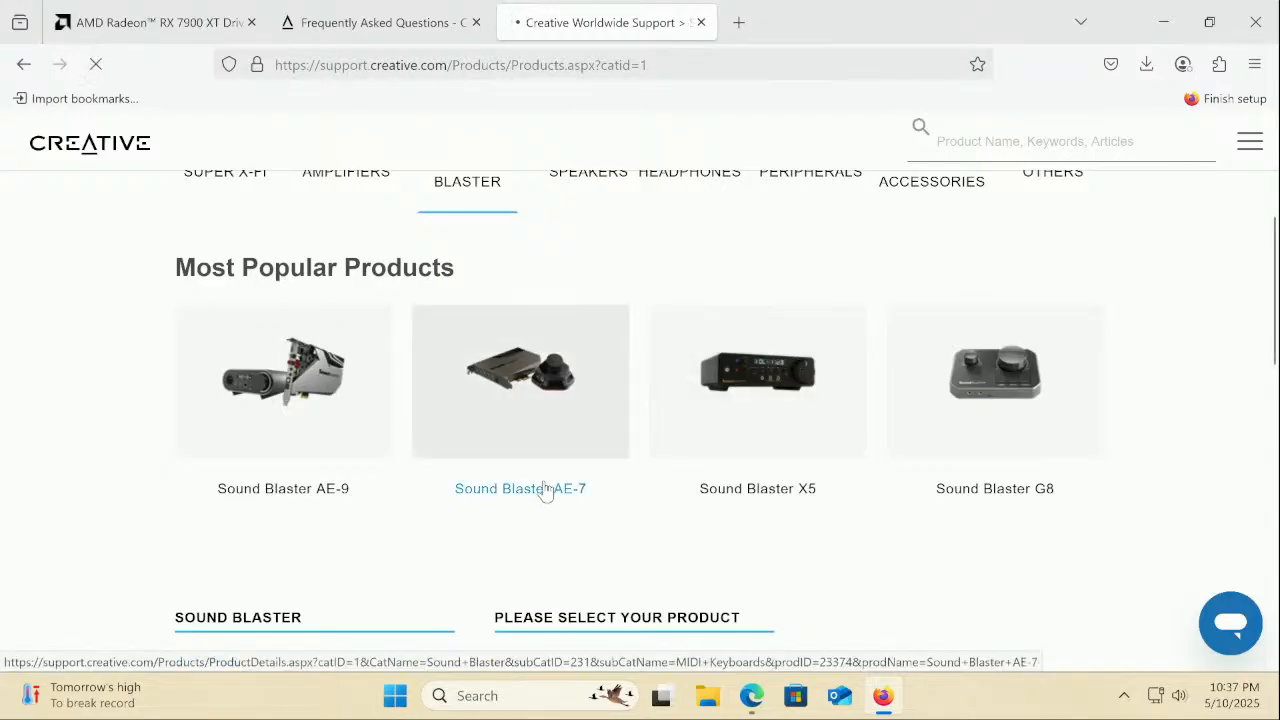
# Filter the AE-7 downloads for Windows 11 and submit
pyautogui.scroll(-3, 546, 490)
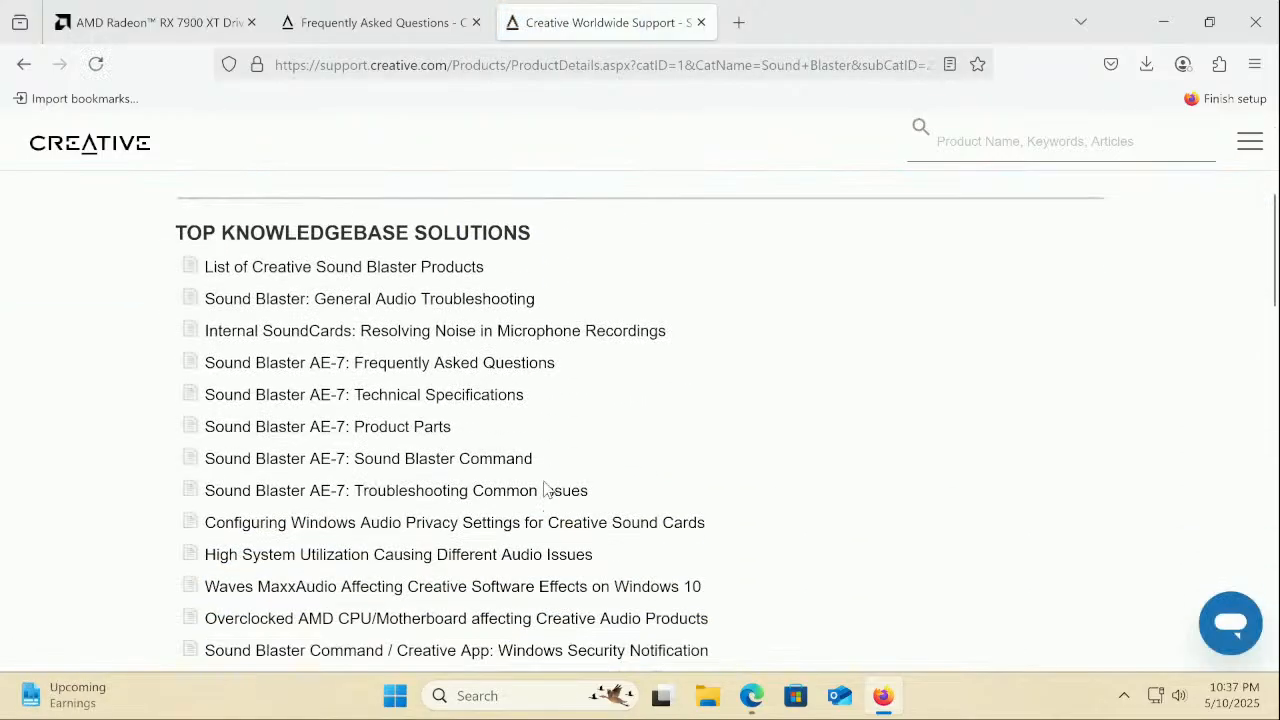
pyautogui.scroll(-6, 546, 490)
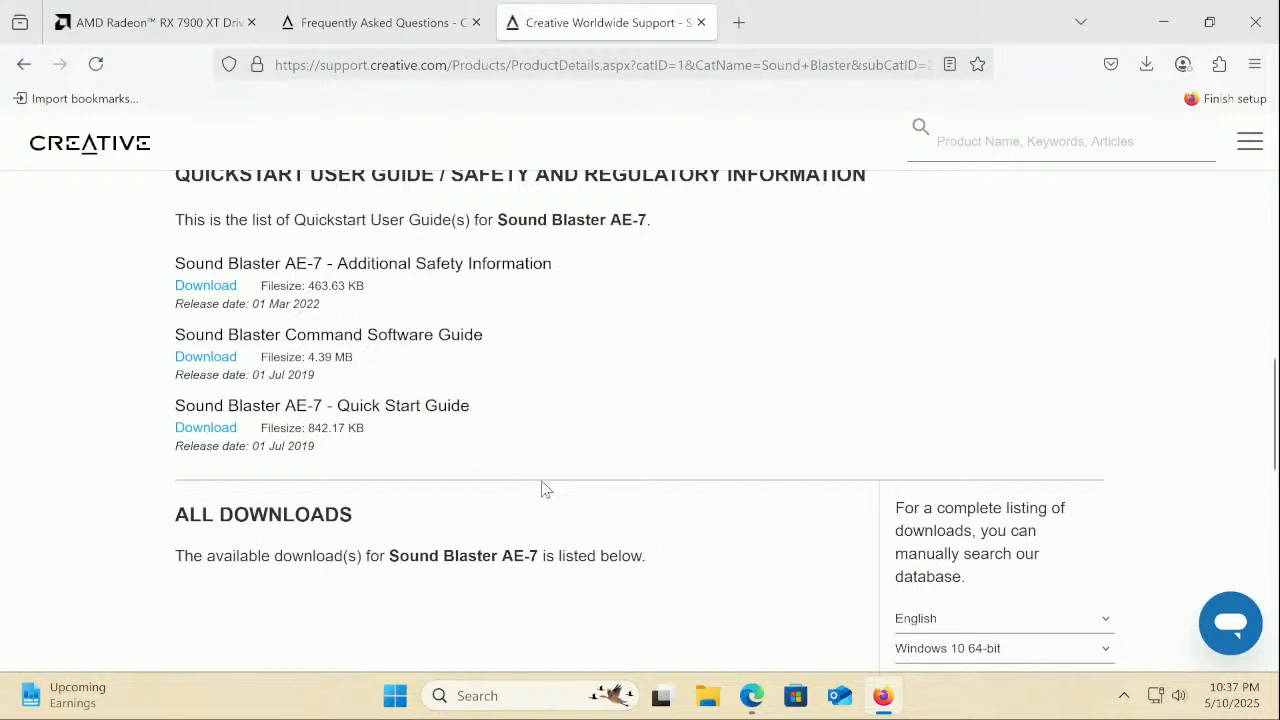
pyautogui.scroll(-2, 545, 488)
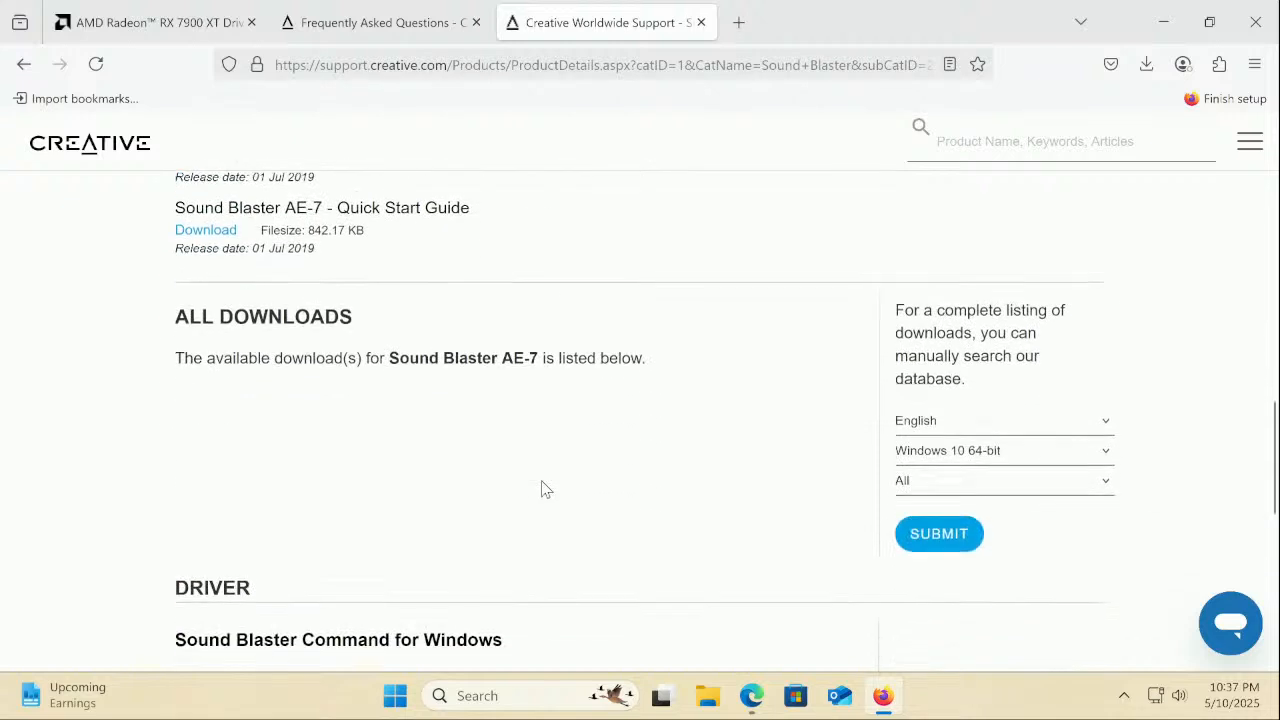
pyautogui.click(930, 438)
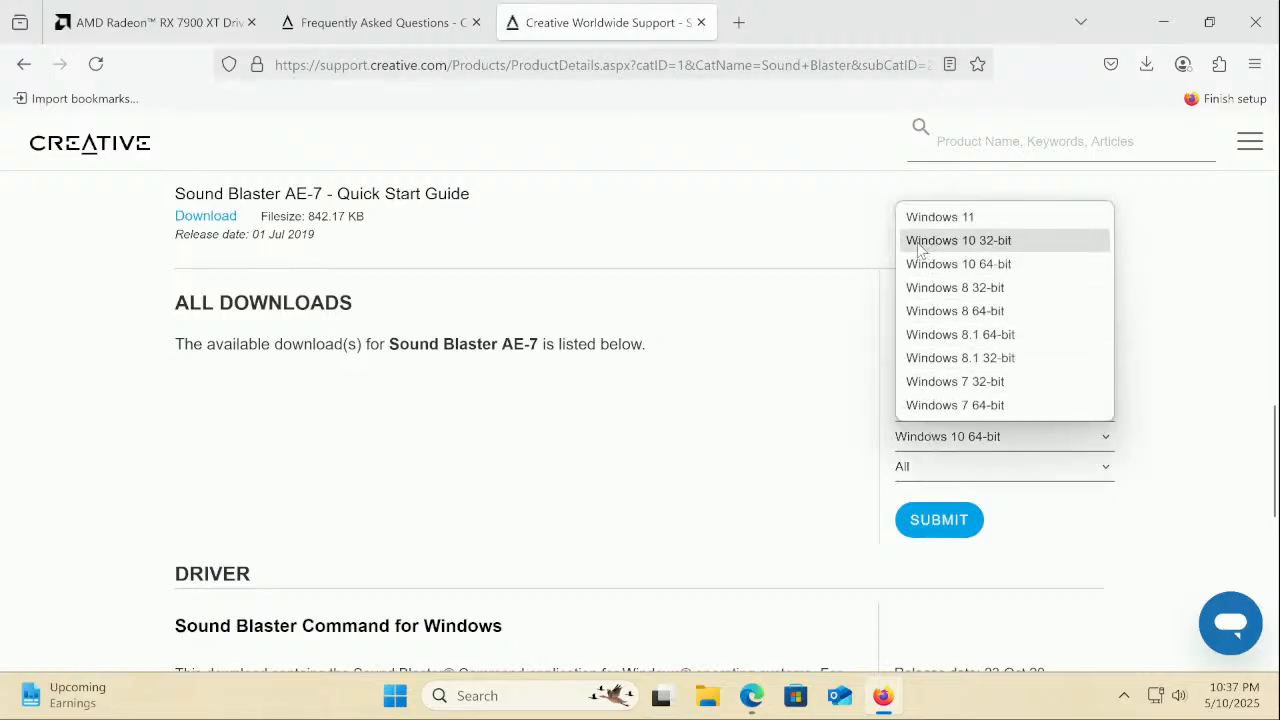
pyautogui.click(925, 218)
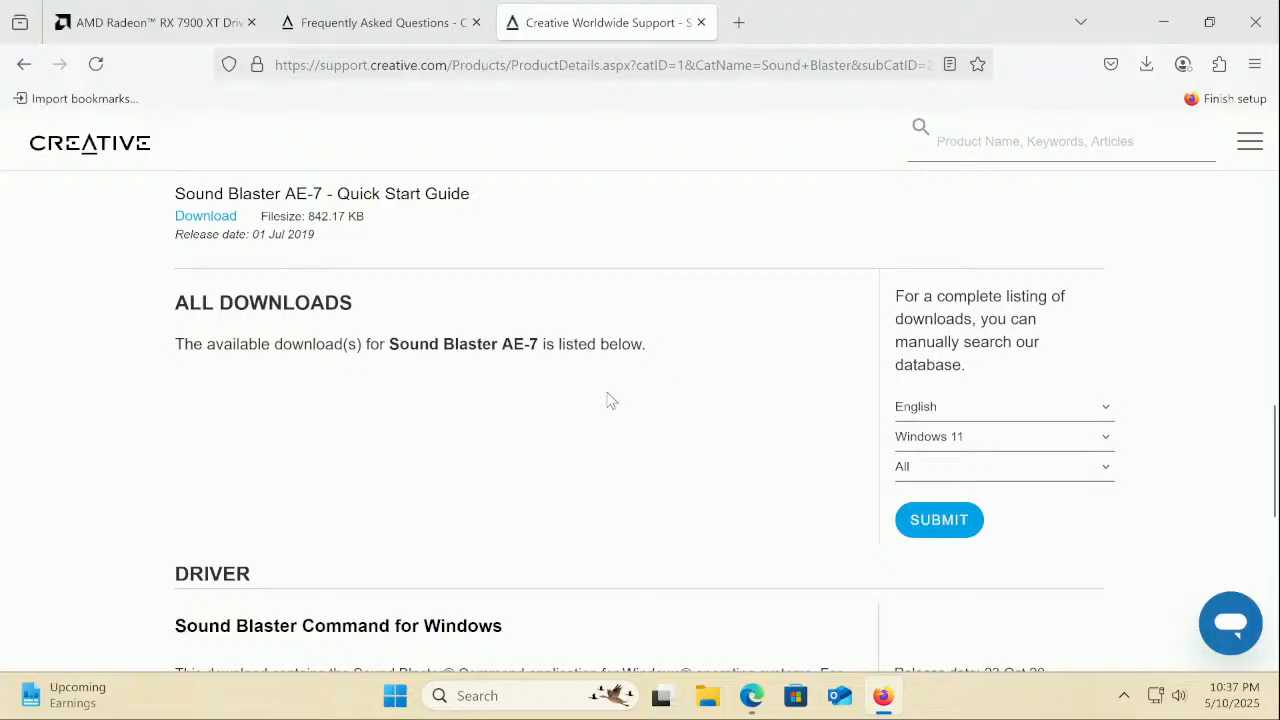
pyautogui.click(962, 530)
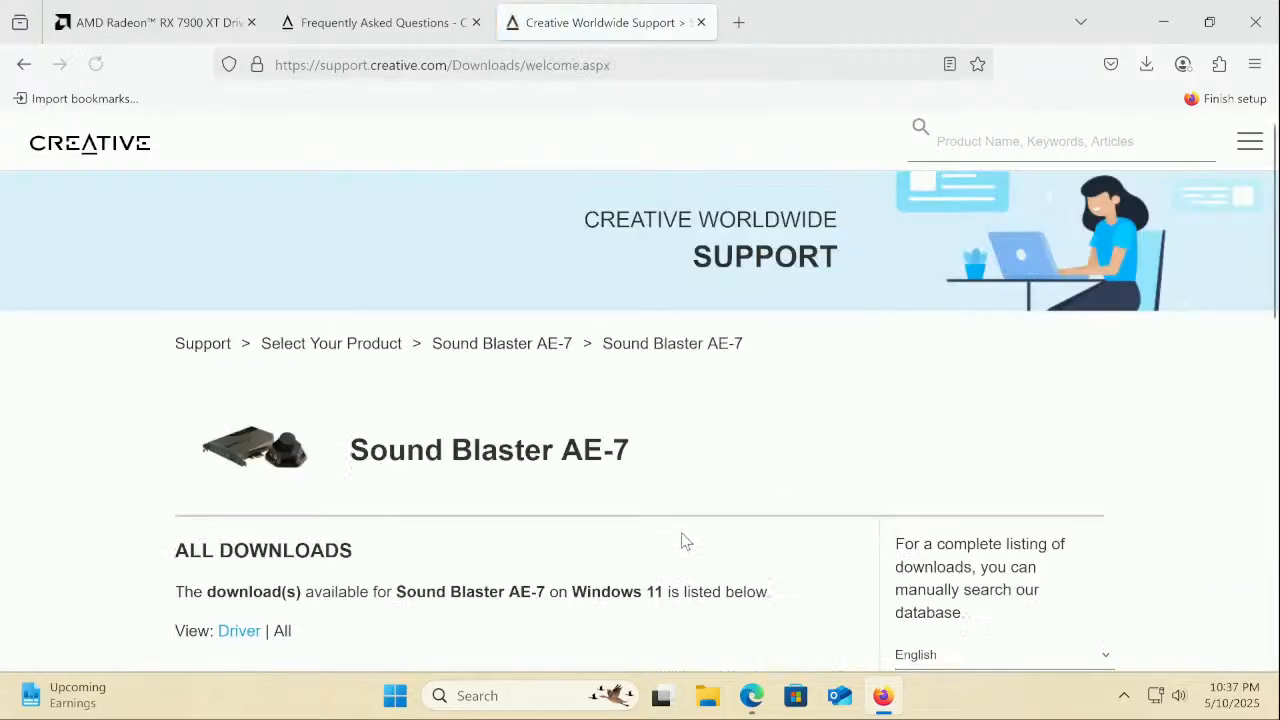
# Scroll the Windows 11 listing to the Sound Blaster Command for Windows driver (138.29 MB)
pyautogui.scroll(-6, 681, 541)
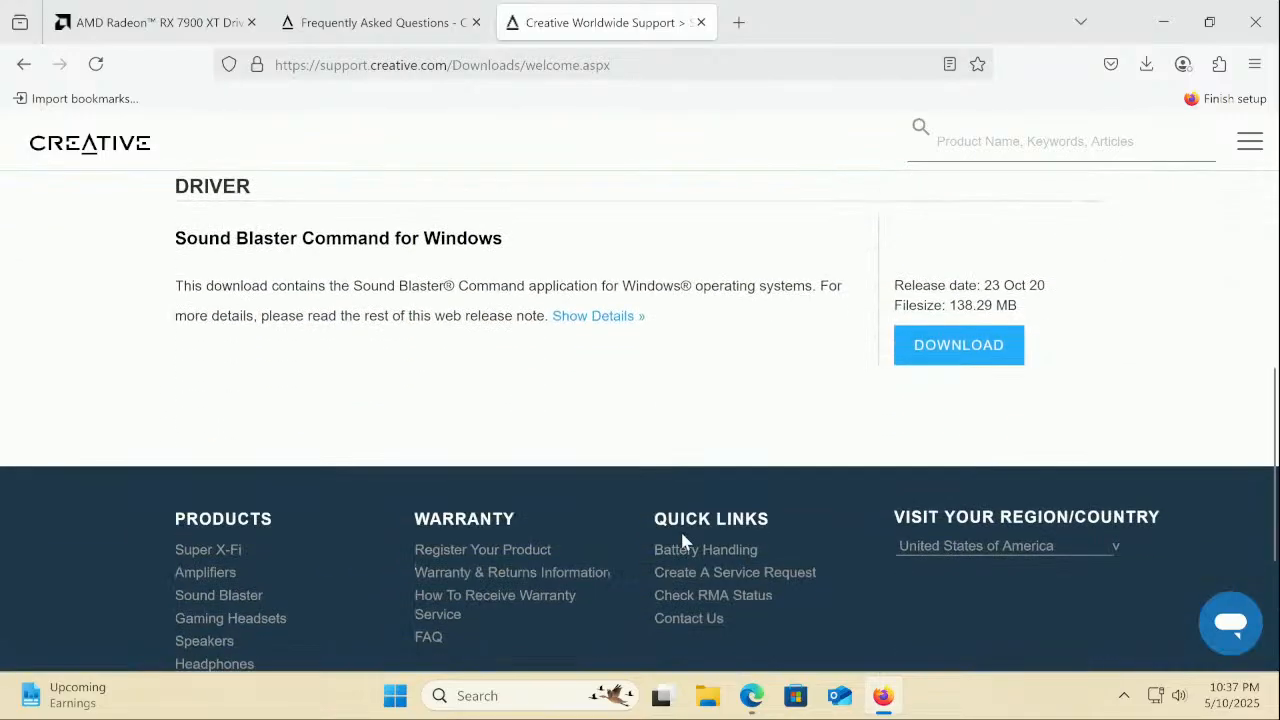
pyautogui.scroll(2, 684, 541)
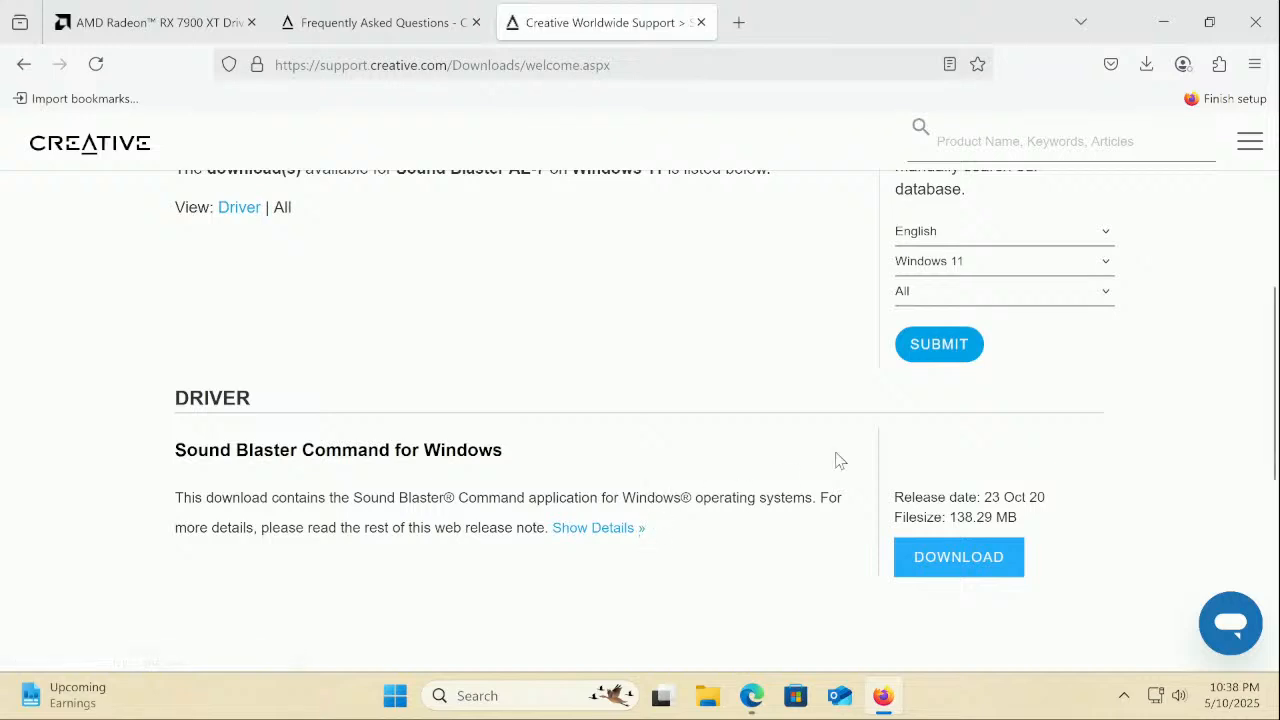
pyautogui.scroll(4, 670, 637)
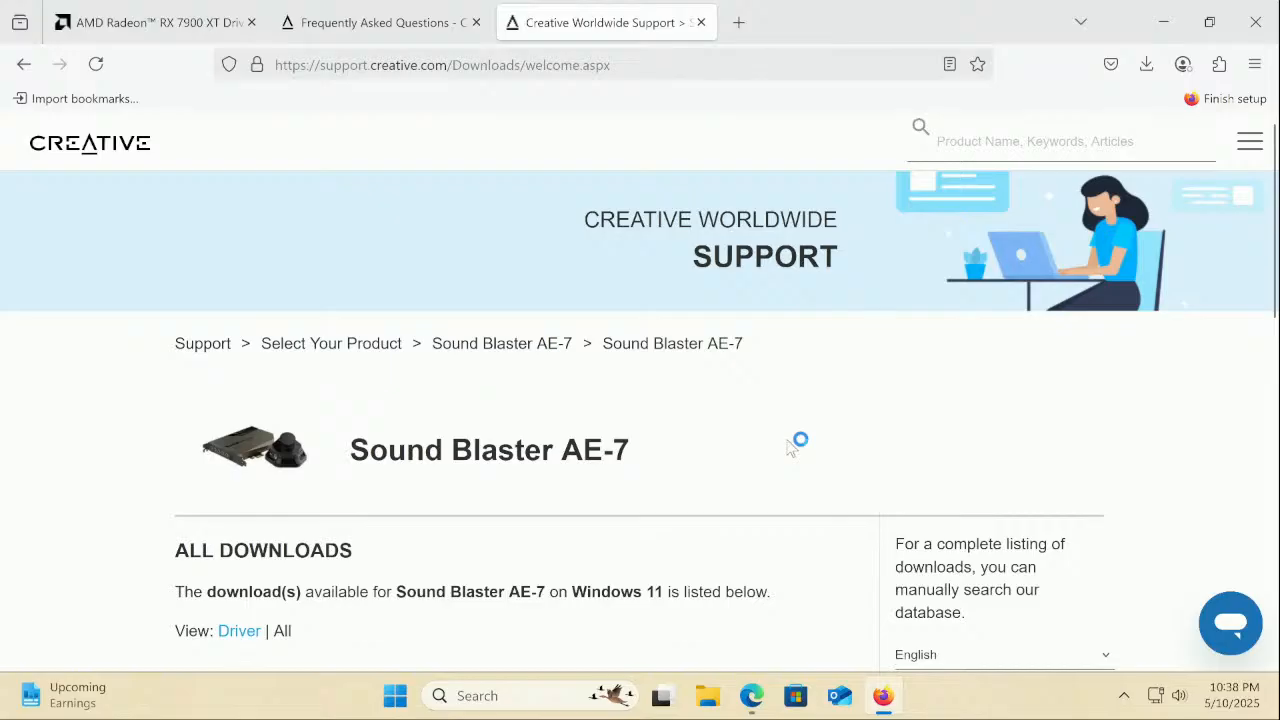
pyautogui.scroll(-3, 623, 451)
pyautogui.scroll(-3, 612, 460)
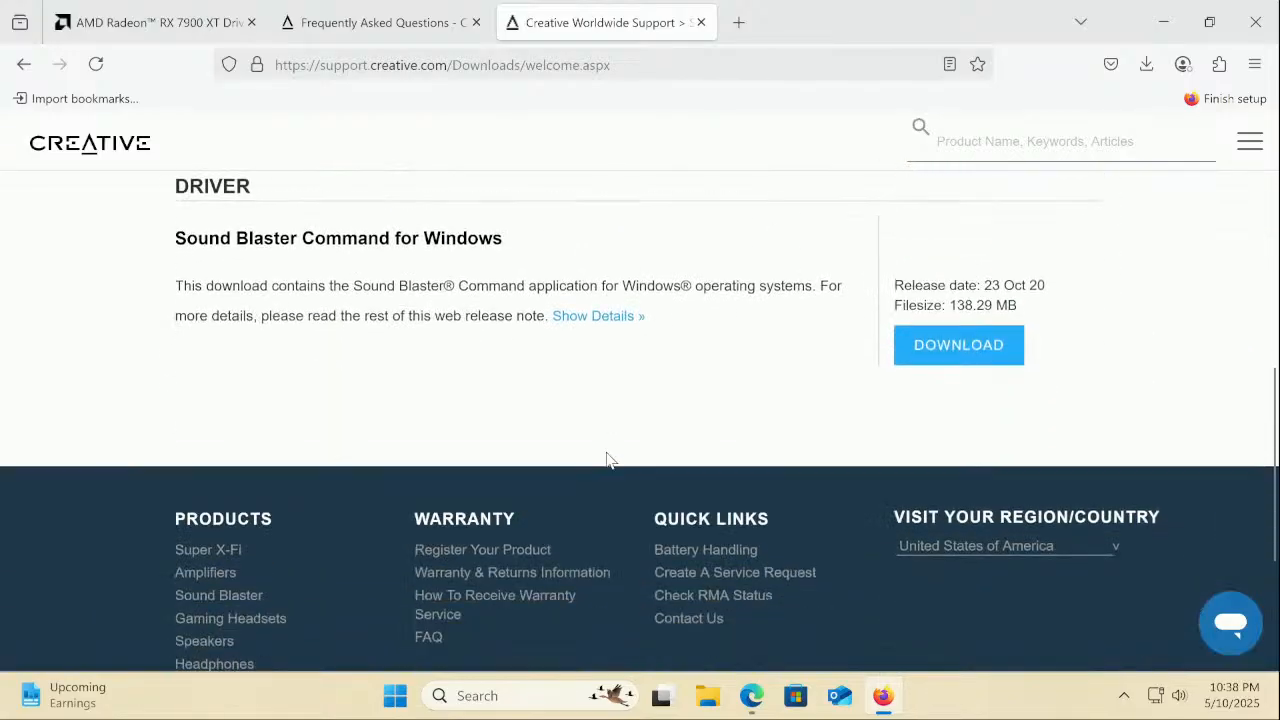
# Start the AE-7 driver download and pick the motorcycle tiles in the reCAPTCHA
pyautogui.click(1000, 357)
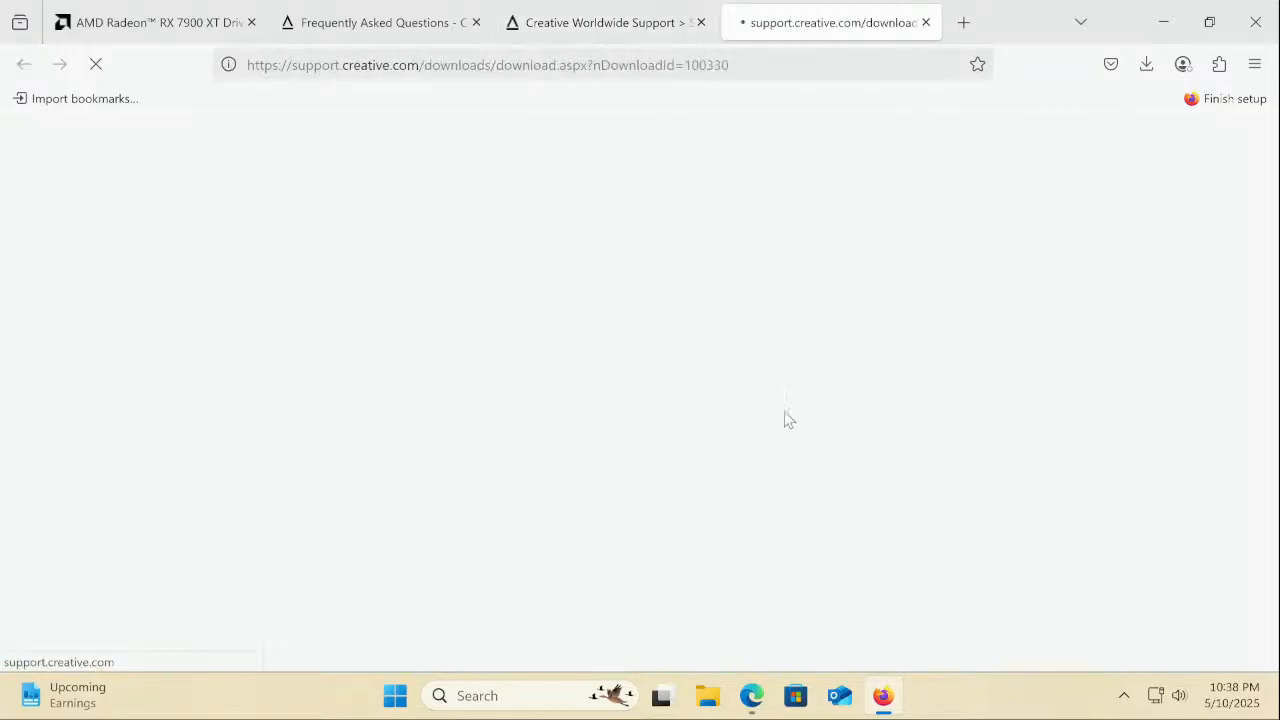
pyautogui.scroll(-4, 700, 440)
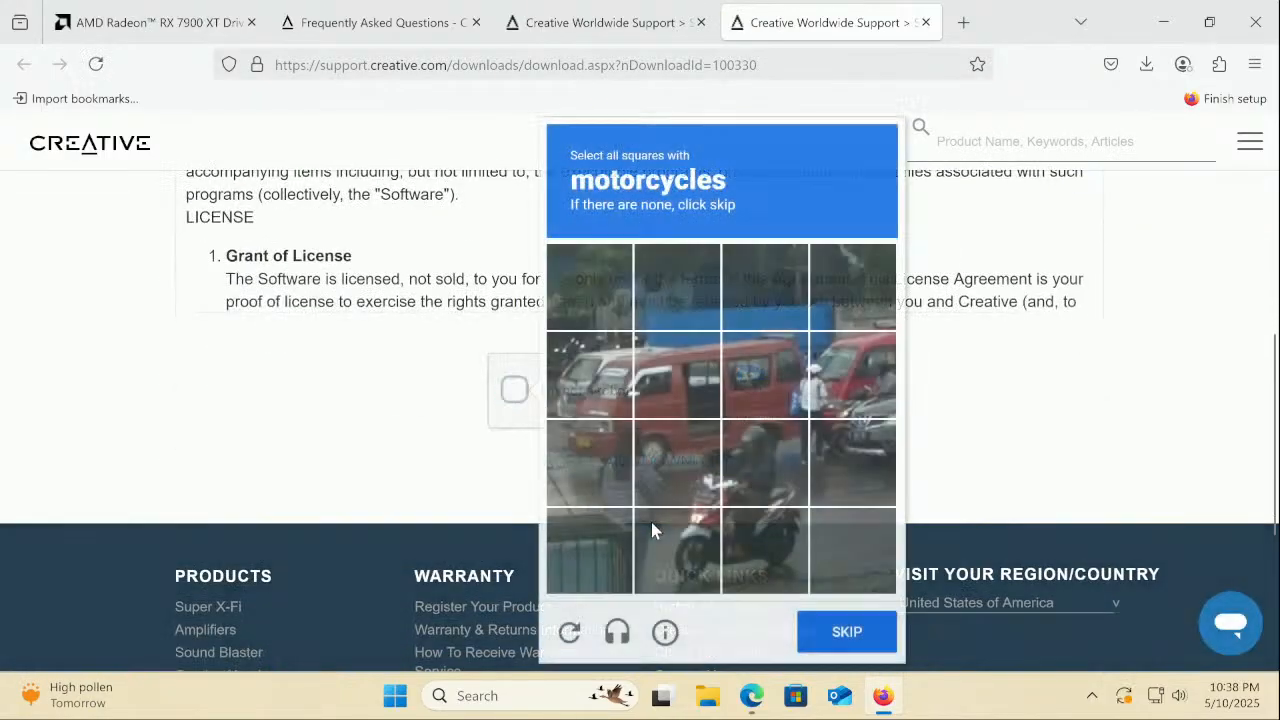
pyautogui.click(700, 548)
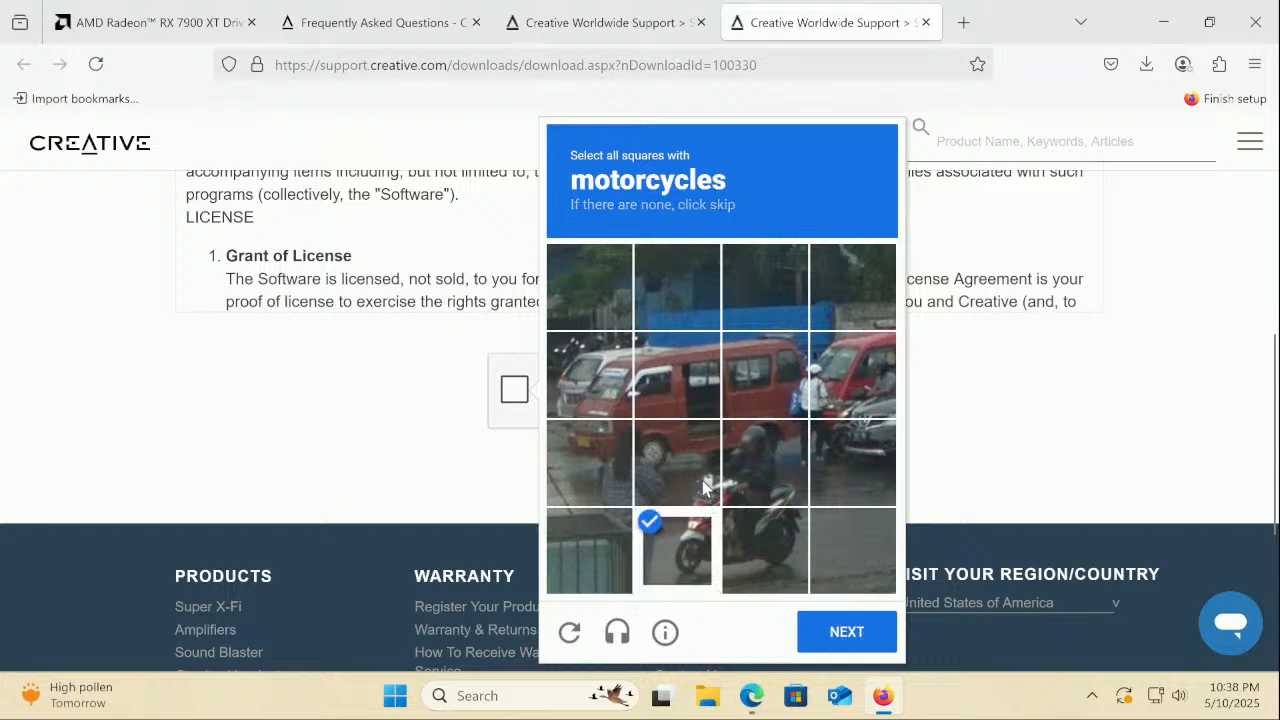
pyautogui.click(676, 465)
pyautogui.click(763, 480)
pyautogui.click(756, 544)
pyautogui.click(822, 628)
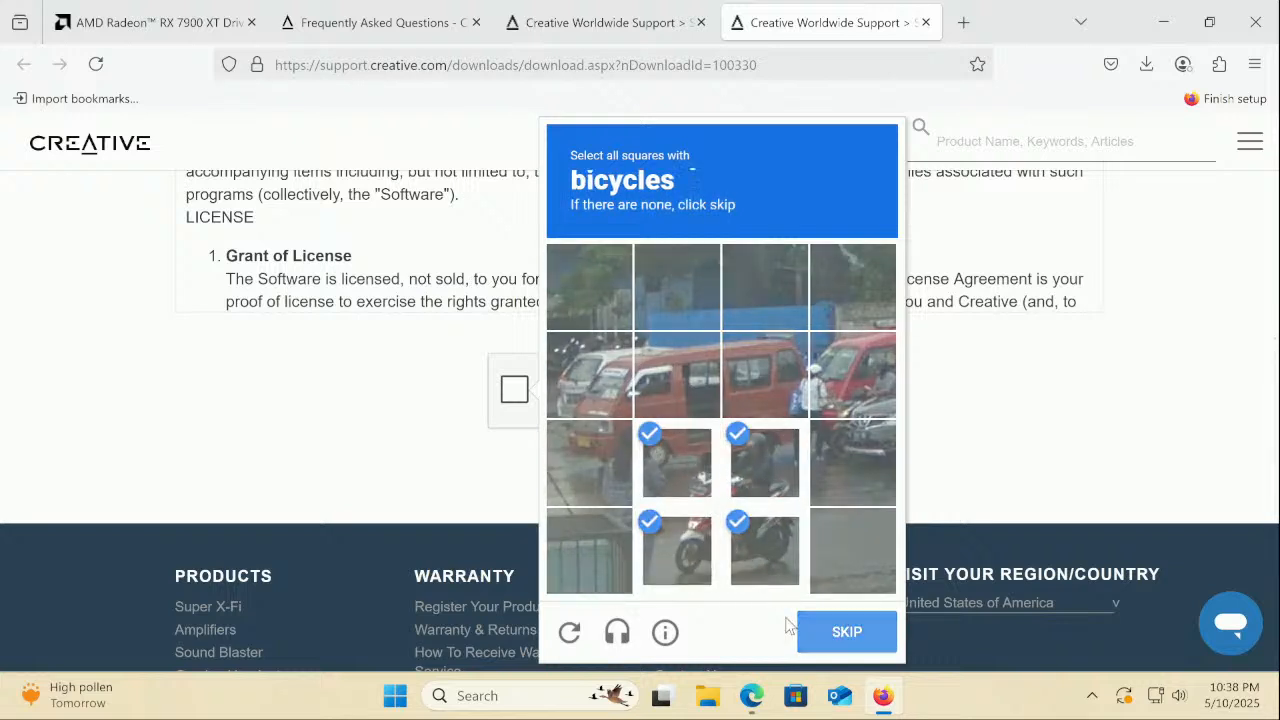
# Complete the bicycle reCAPTCHA, download AECMDMasterInstaller_3.4.92.00.exe, and run it
pyautogui.click(767, 466)
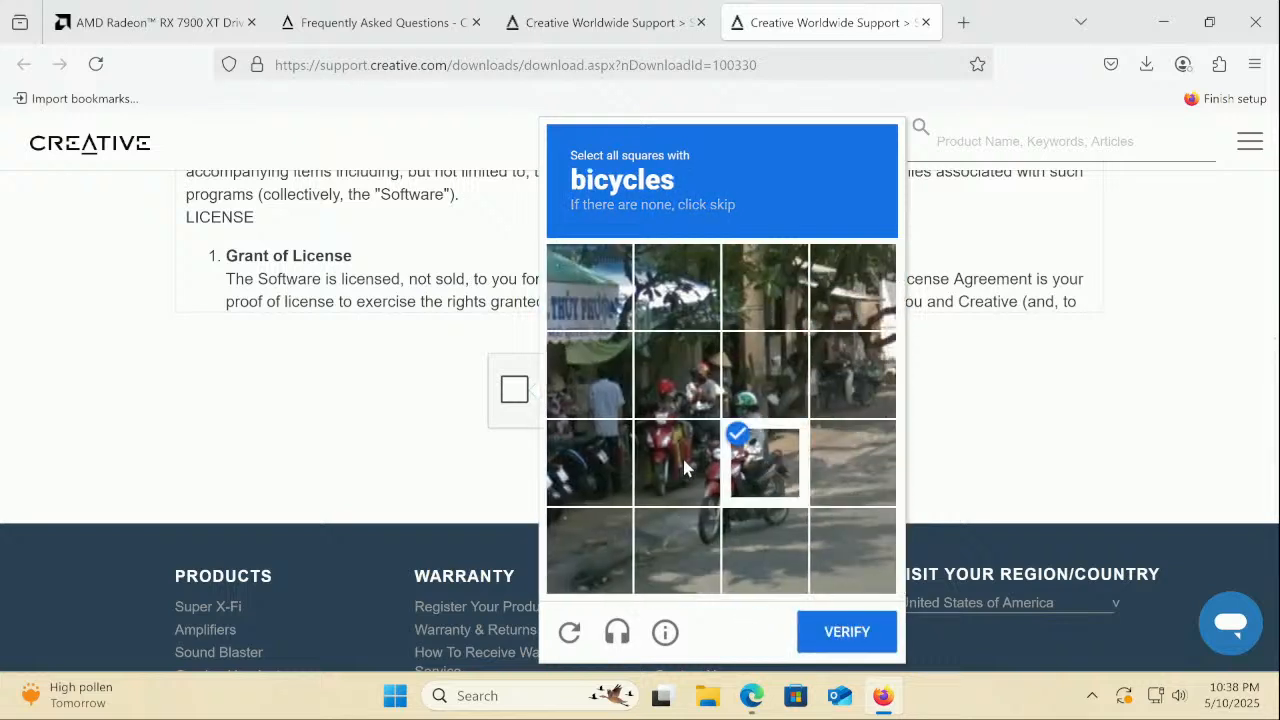
pyautogui.click(677, 463)
pyautogui.click(677, 375)
pyautogui.click(765, 375)
pyautogui.click(750, 555)
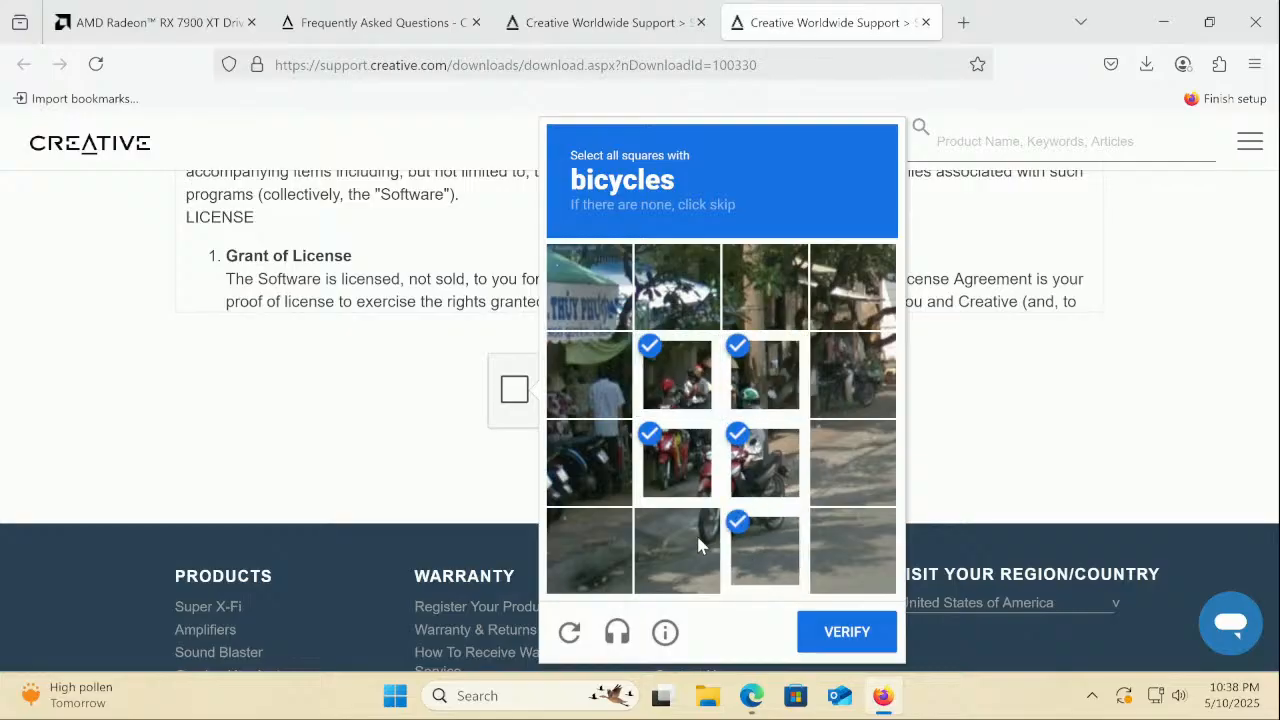
pyautogui.click(690, 550)
pyautogui.click(818, 628)
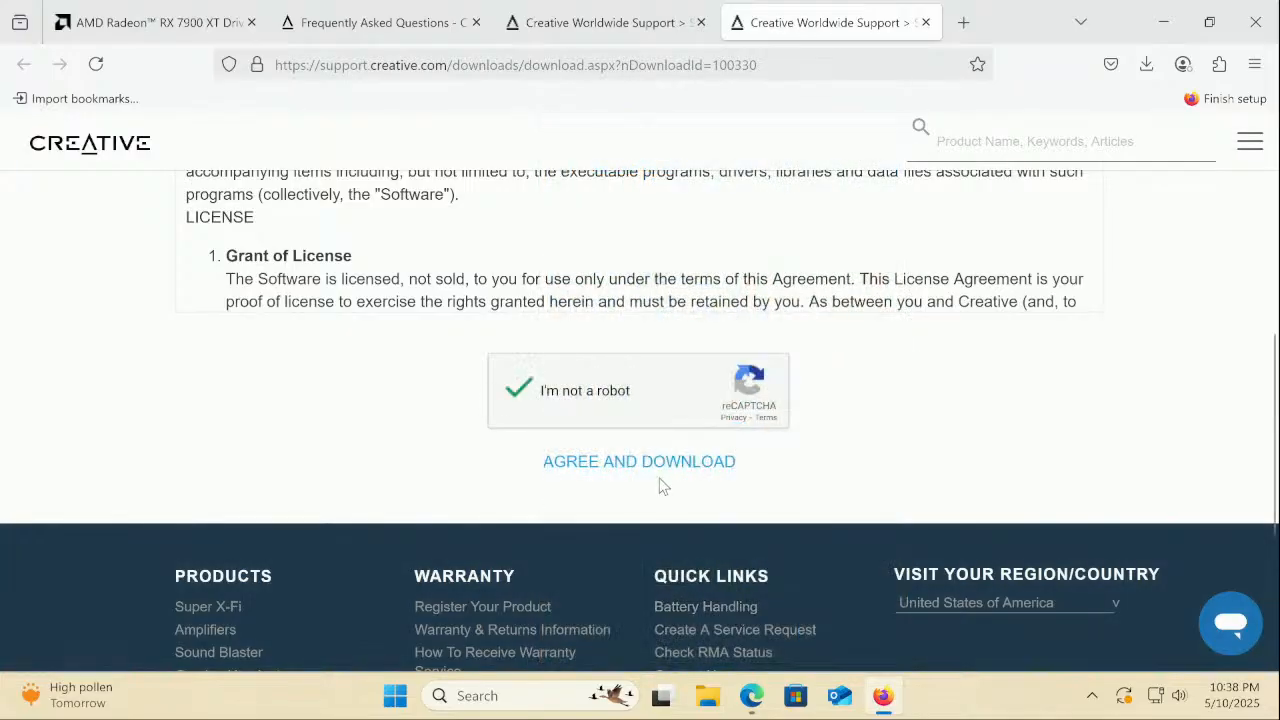
pyautogui.click(670, 464)
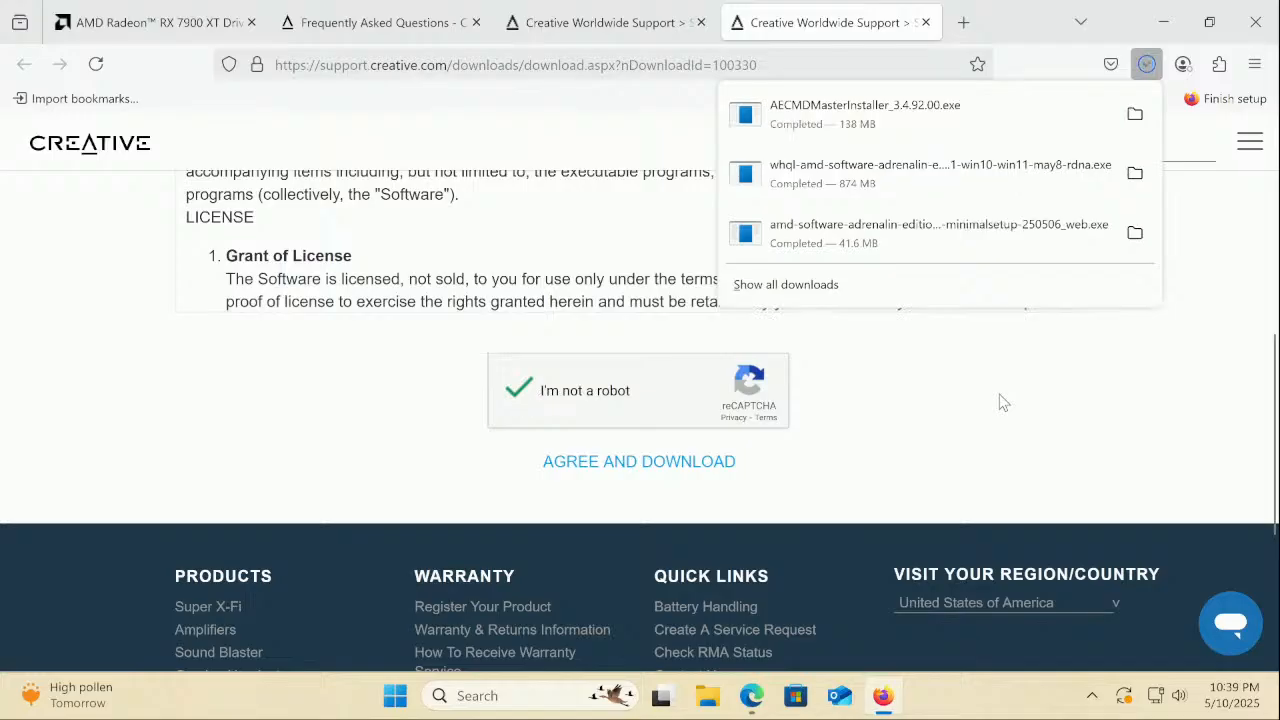
pyautogui.click(953, 132)
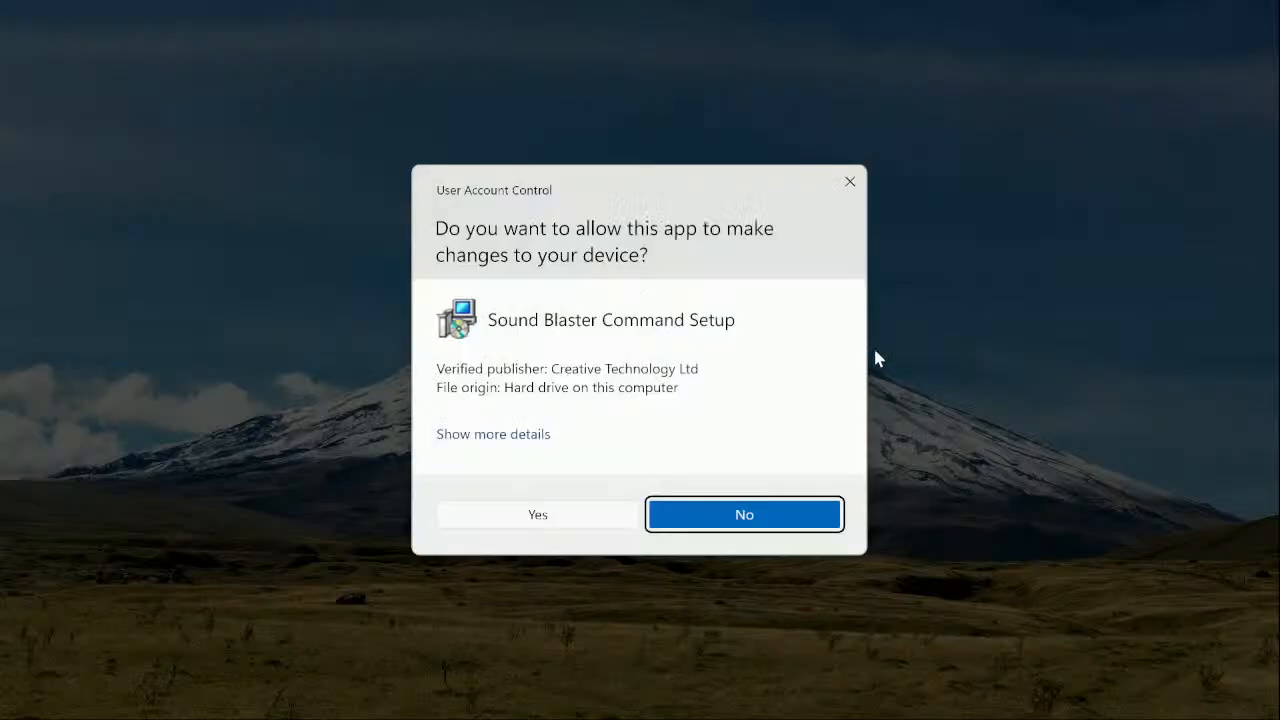
# Install Sound Blaster Command 3.4.92.00 in English with default location and all components, restarting later
pyautogui.click(617, 512)
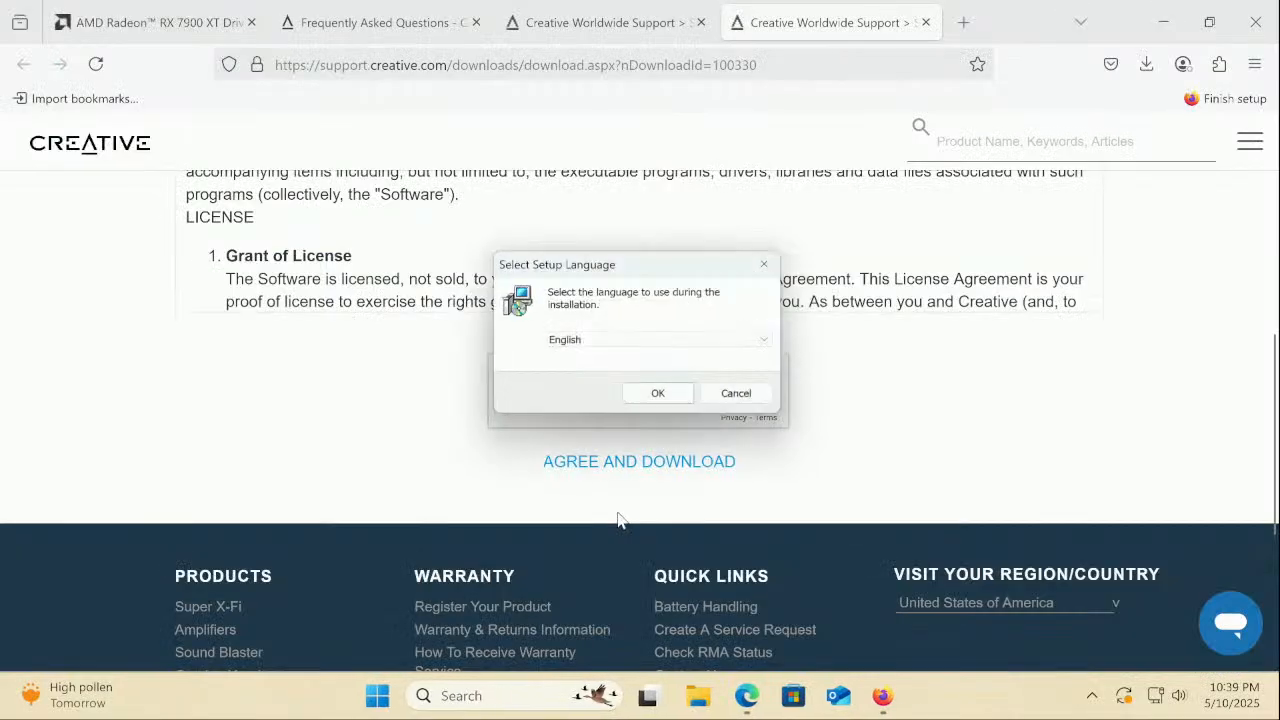
pyautogui.click(660, 397)
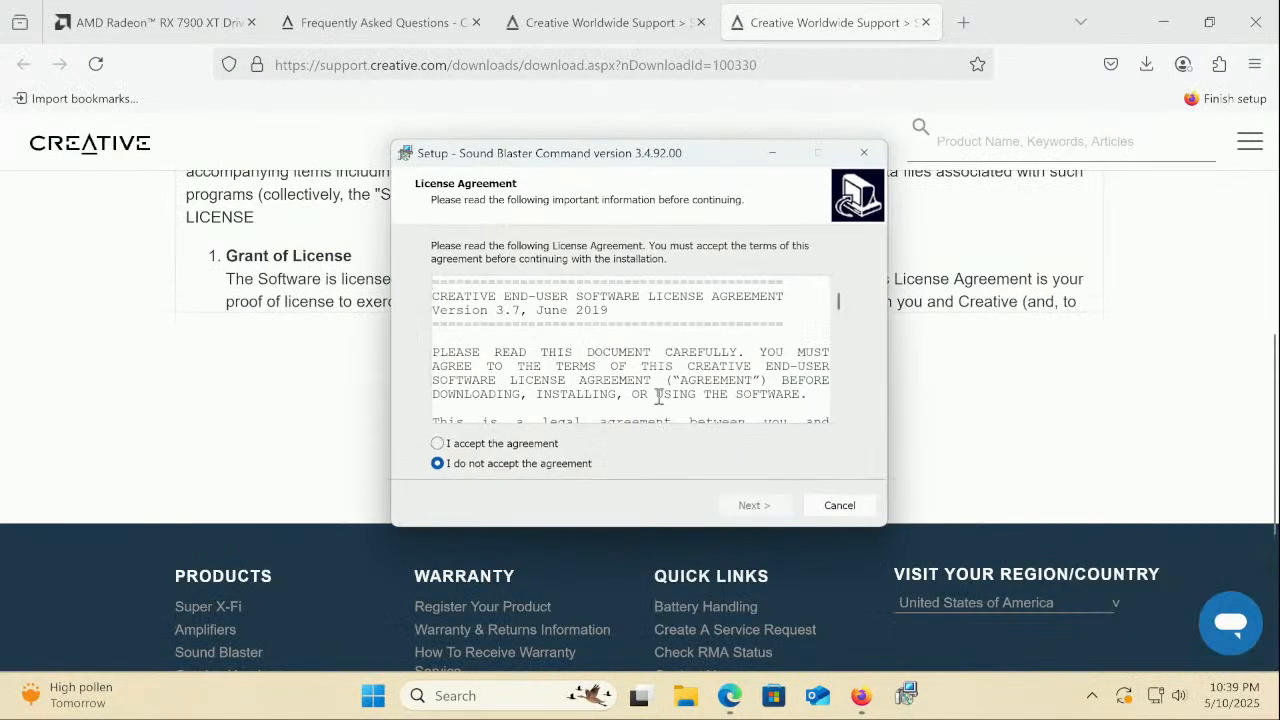
pyautogui.click(549, 446)
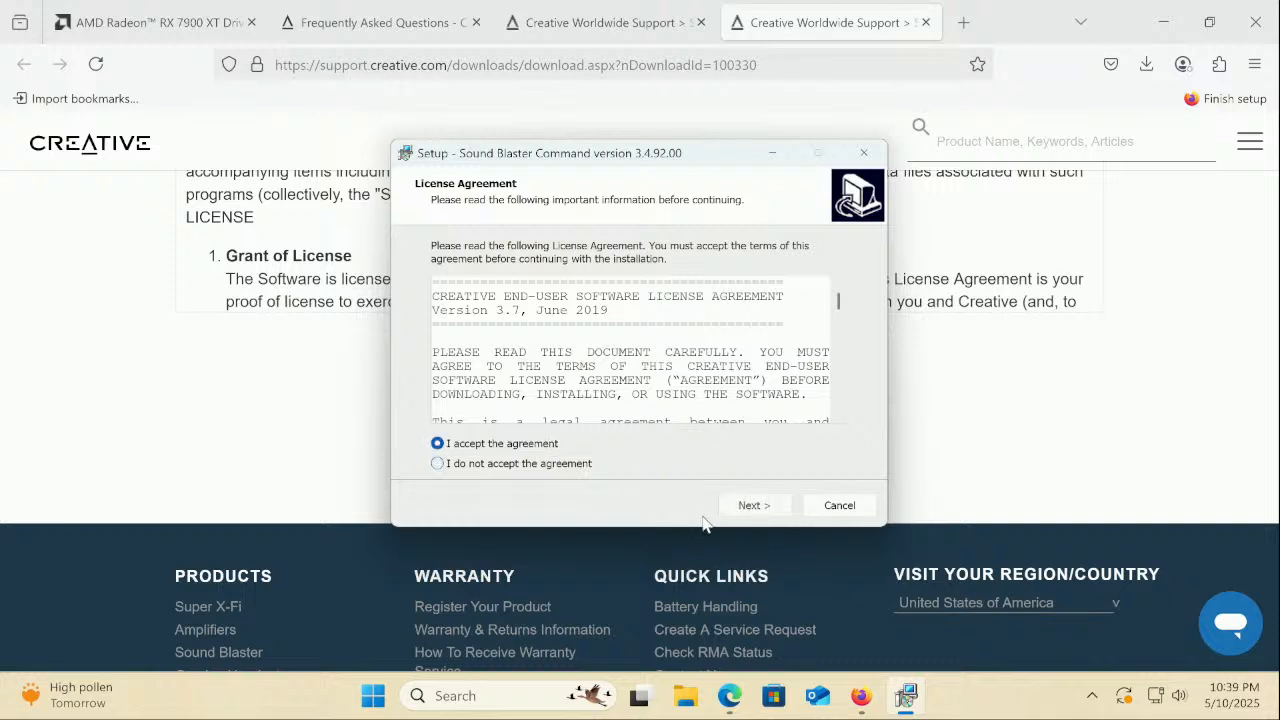
pyautogui.click(751, 508)
pyautogui.click(751, 508)
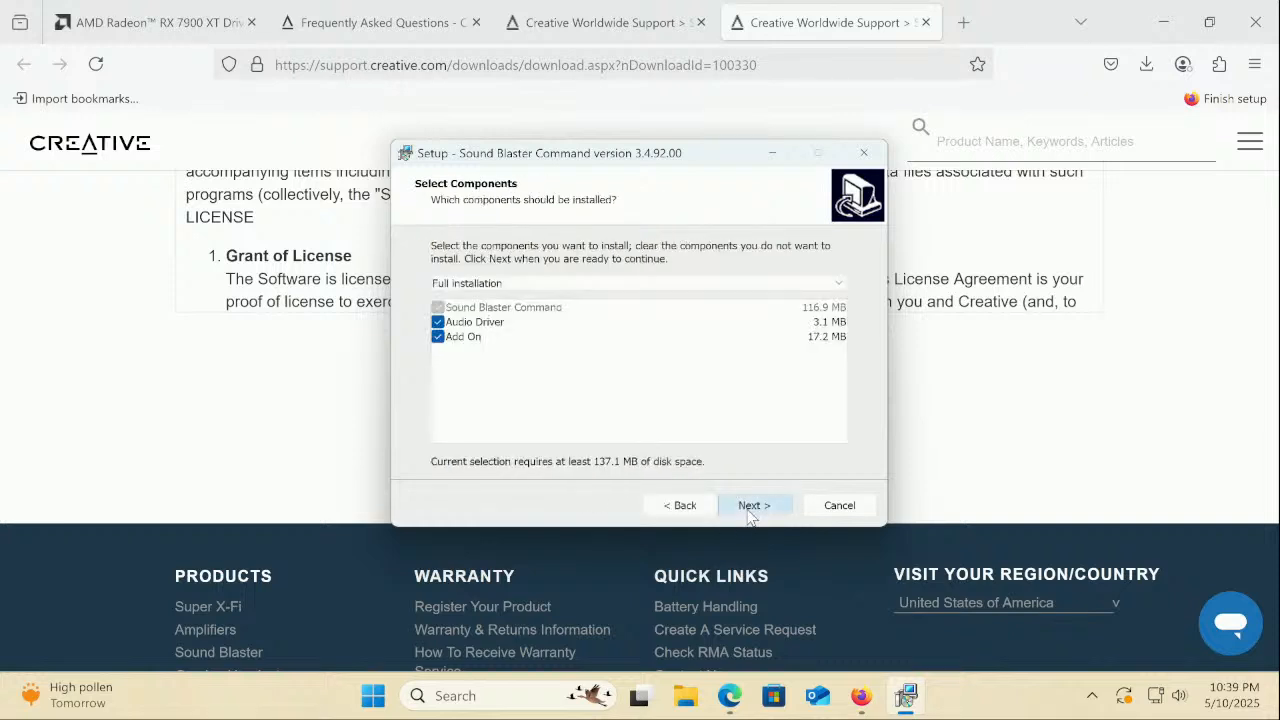
pyautogui.click(751, 508)
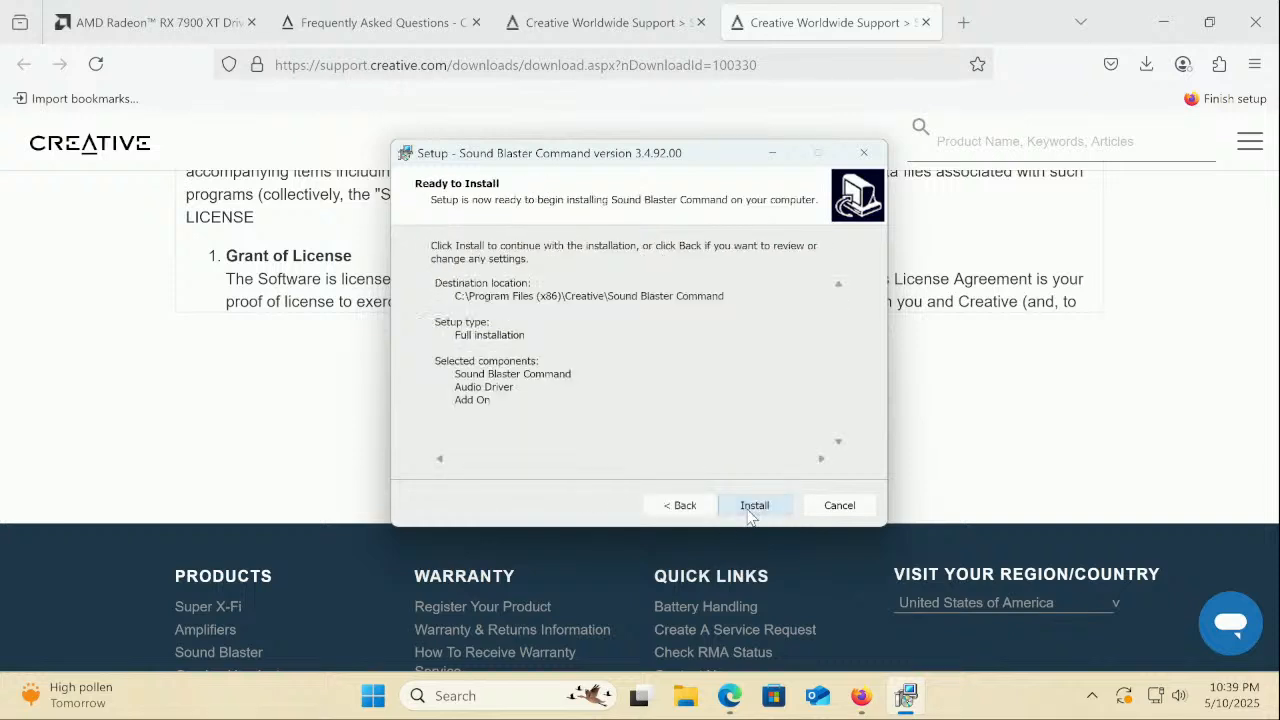
pyautogui.click(753, 506)
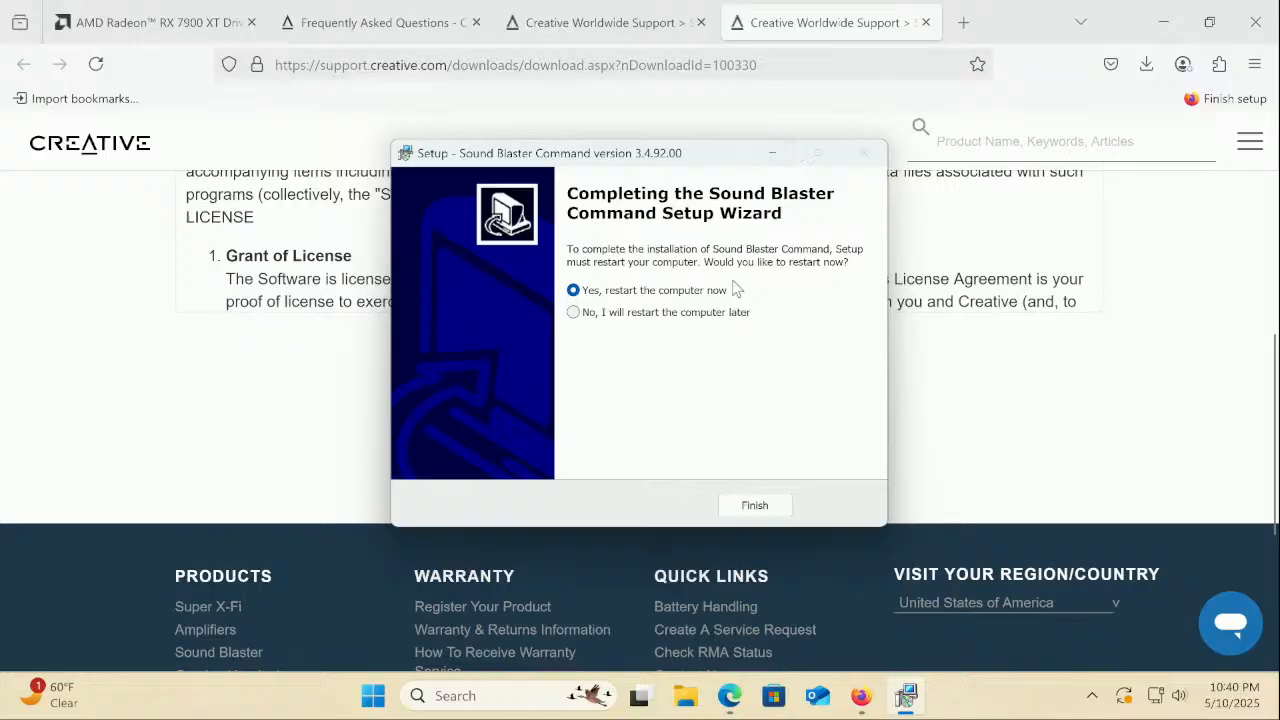
pyautogui.click(729, 314)
# Finish setup, close Firefox and Edge, and reopen Device Manager with all categories collapsed
pyautogui.click(742, 503)
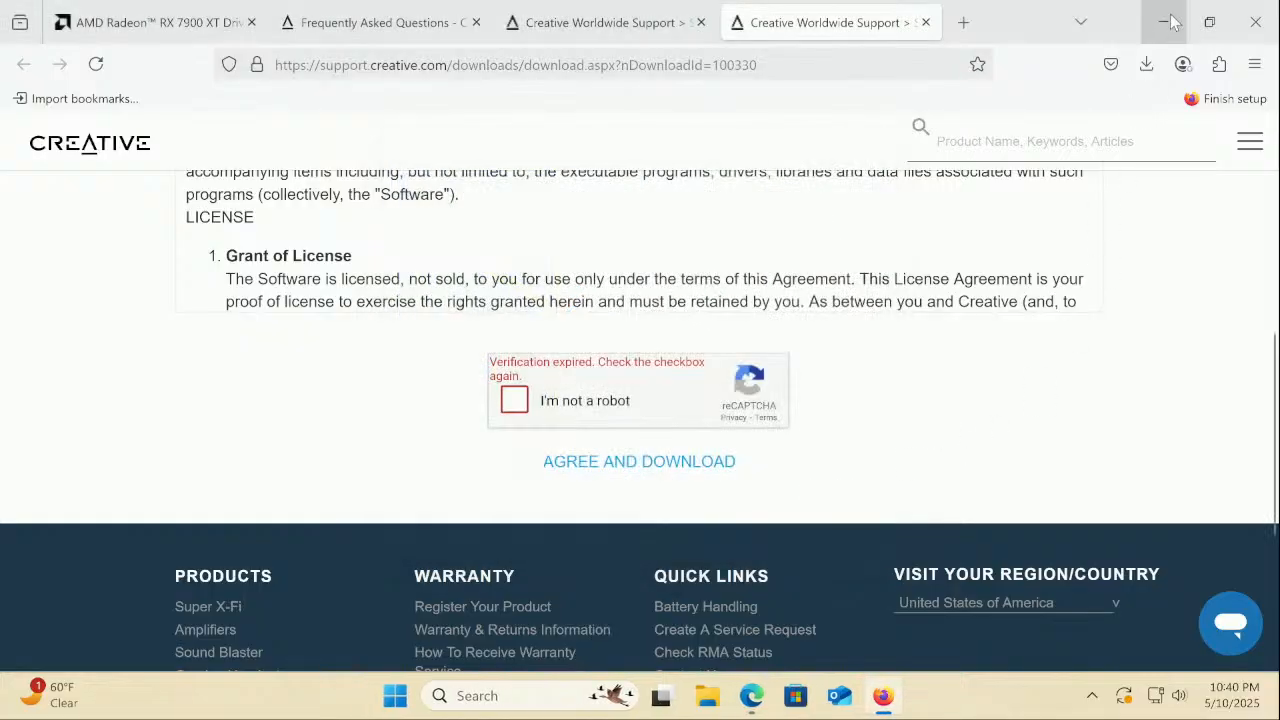
pyautogui.click(1255, 22)
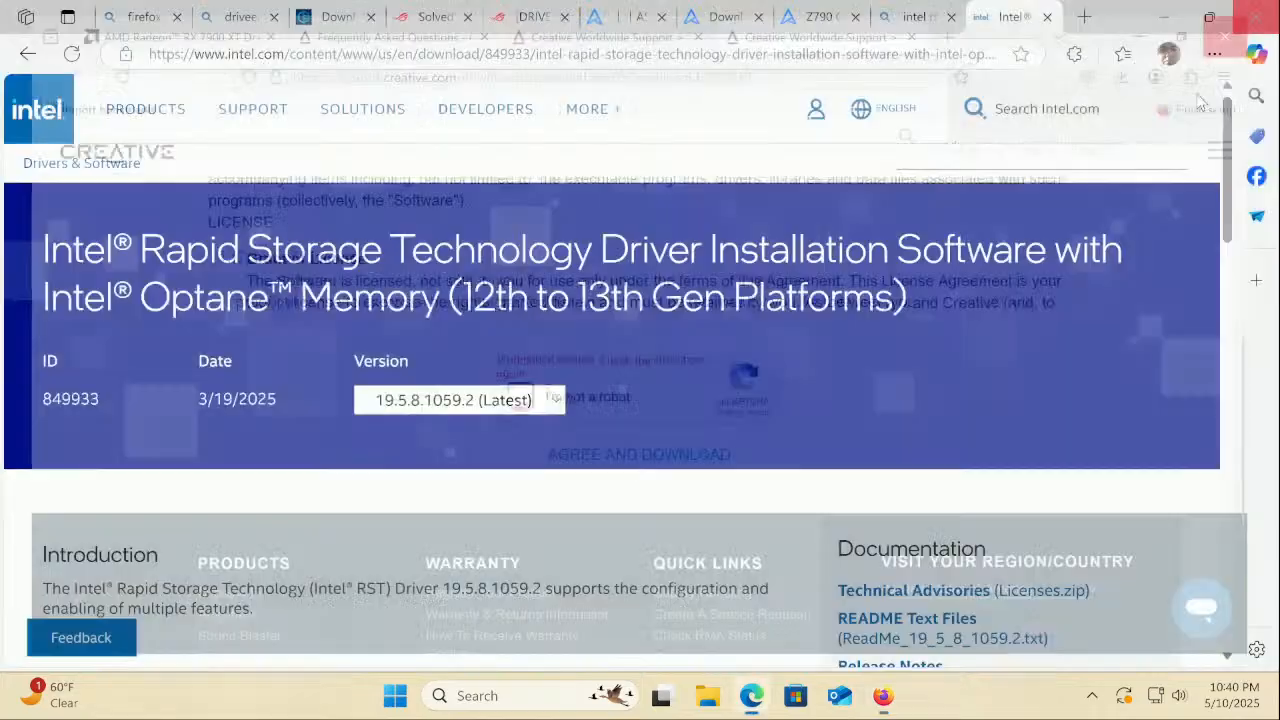
pyautogui.click(1255, 17)
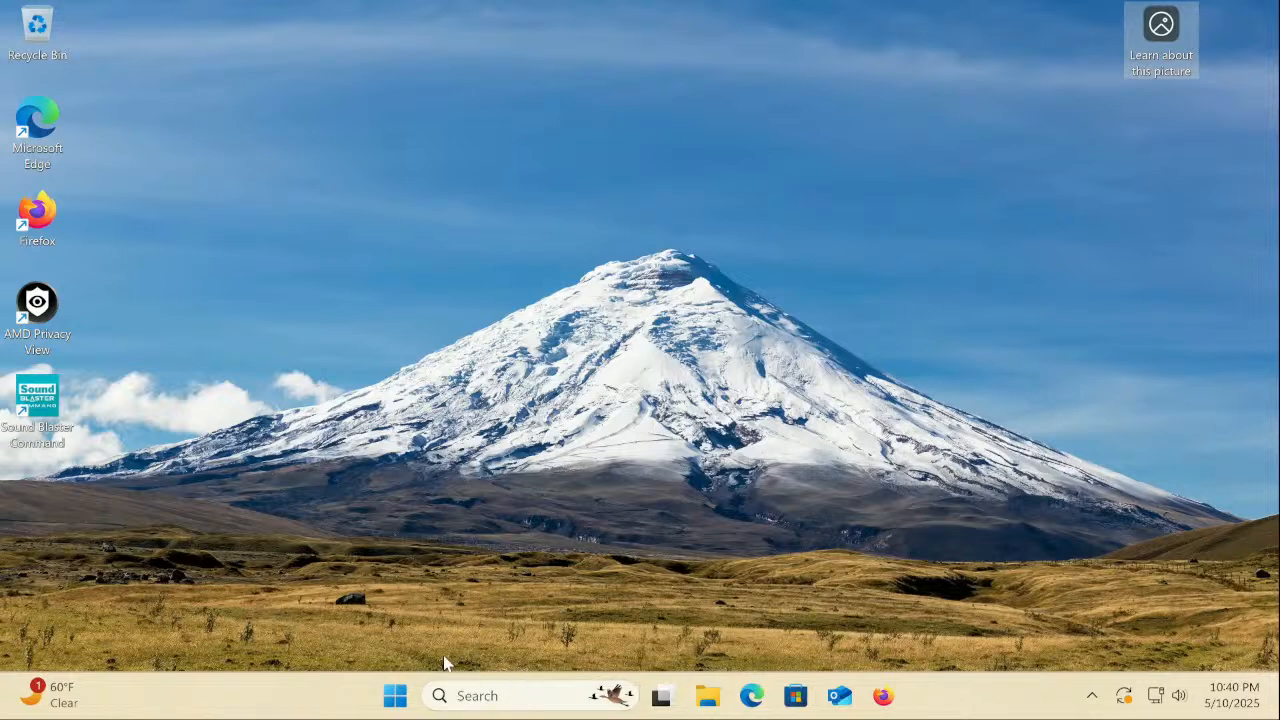
pyautogui.rightClick(396, 697)
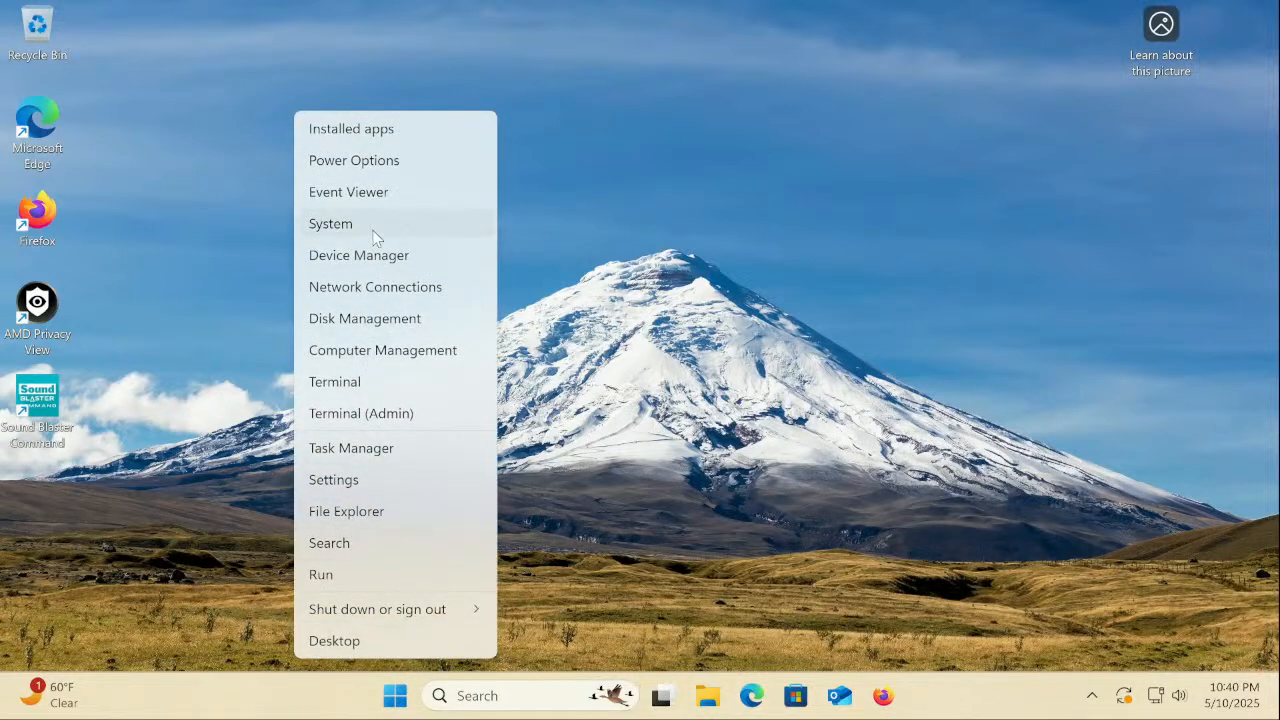
pyautogui.click(372, 256)
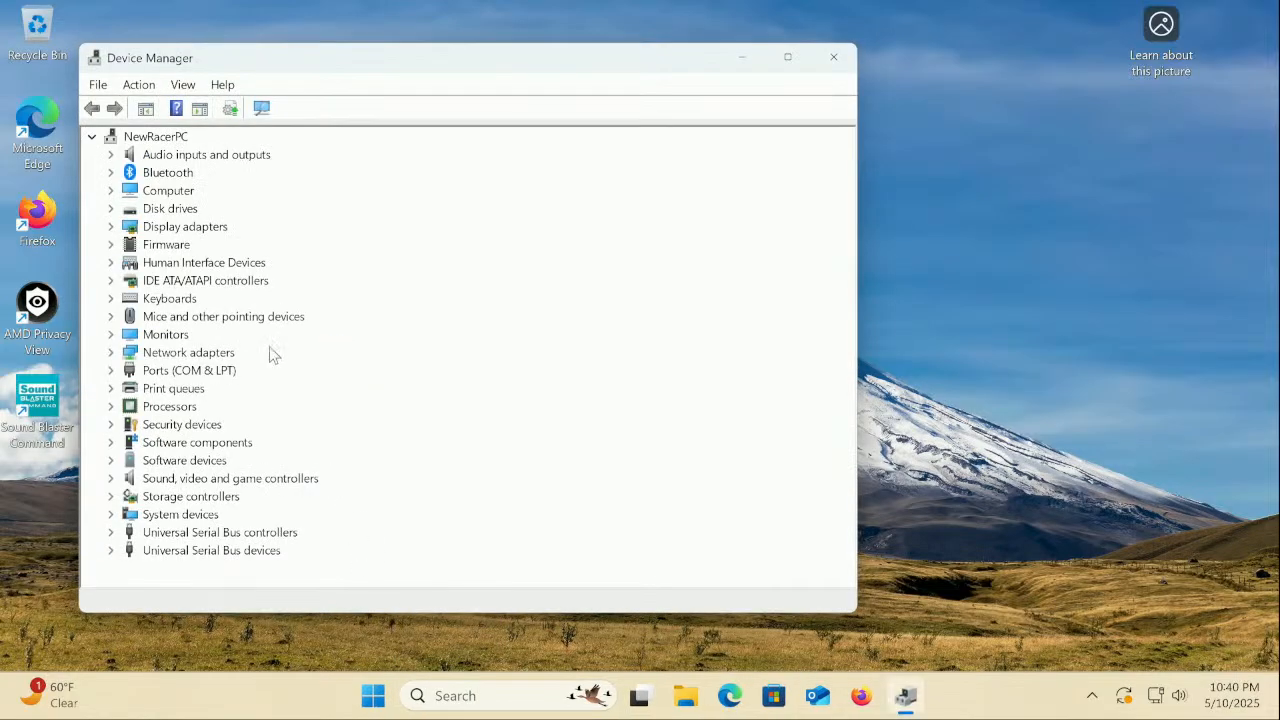
pyautogui.click(111, 514)
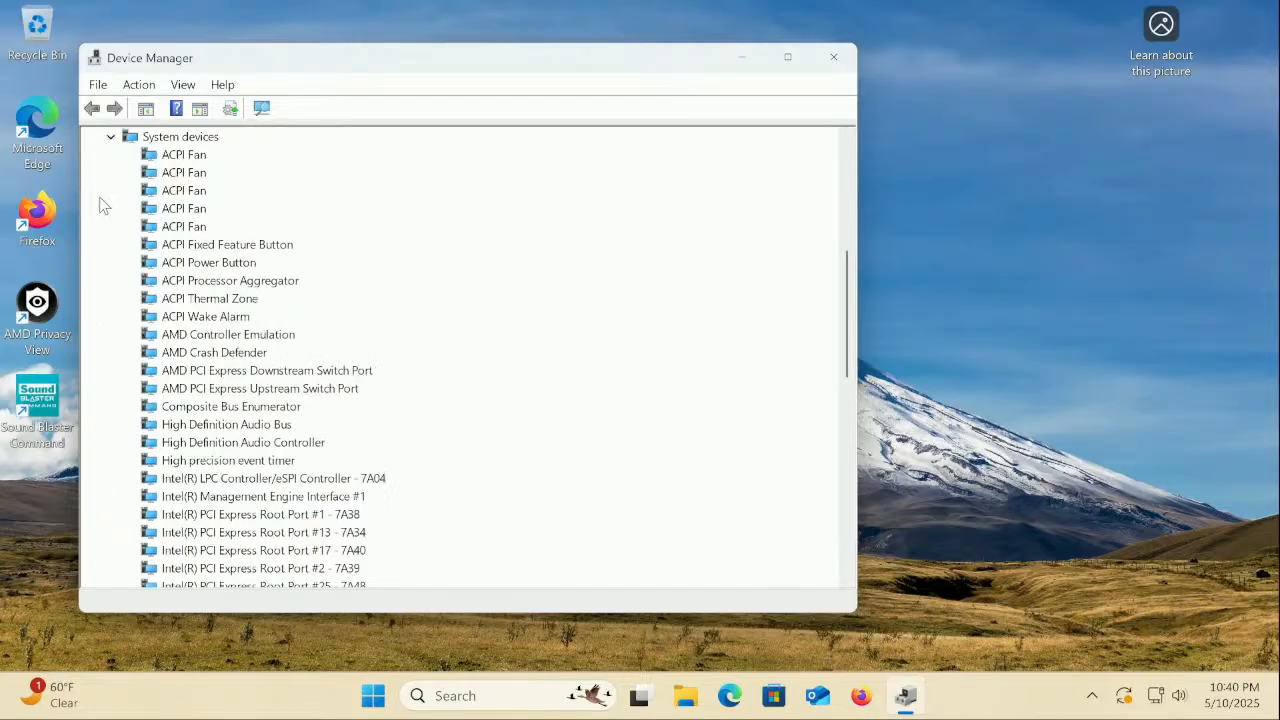
pyautogui.click(110, 137)
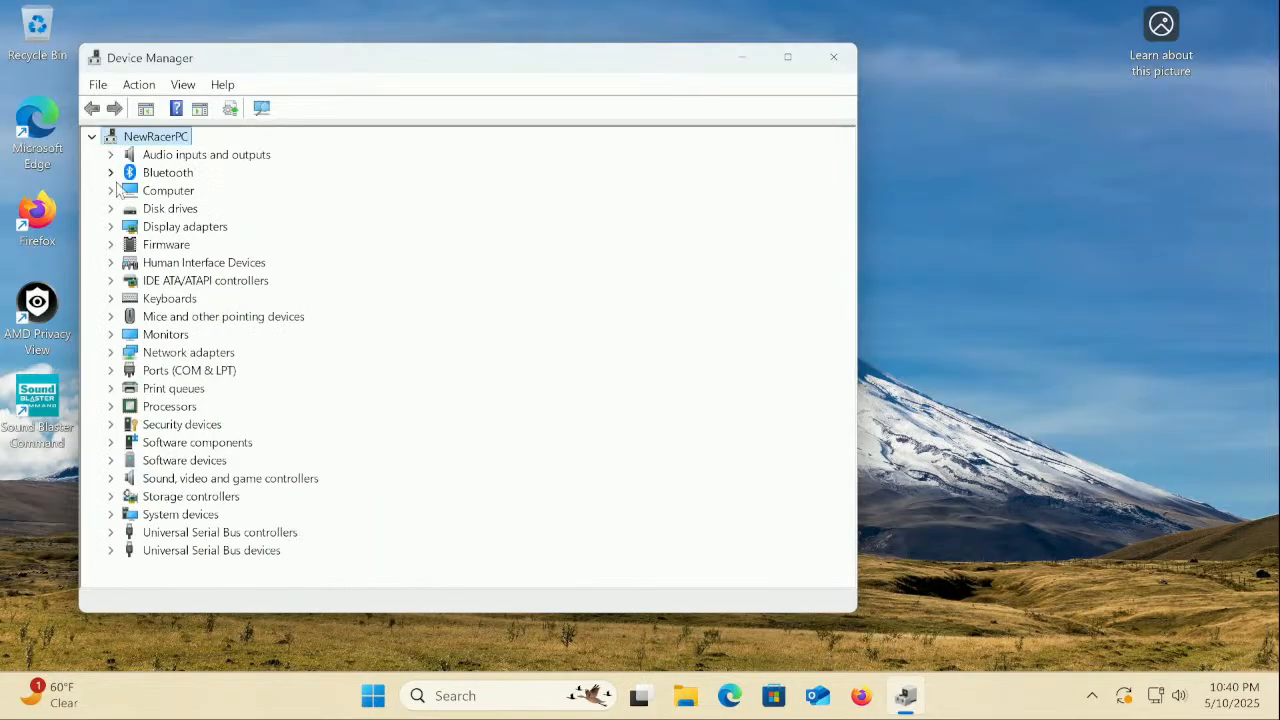
# Confirm the Sound BlasterX AE-5 Plus uses the Creative 6.0.105.55 driver, then accept the restart
pyautogui.click(111, 479)
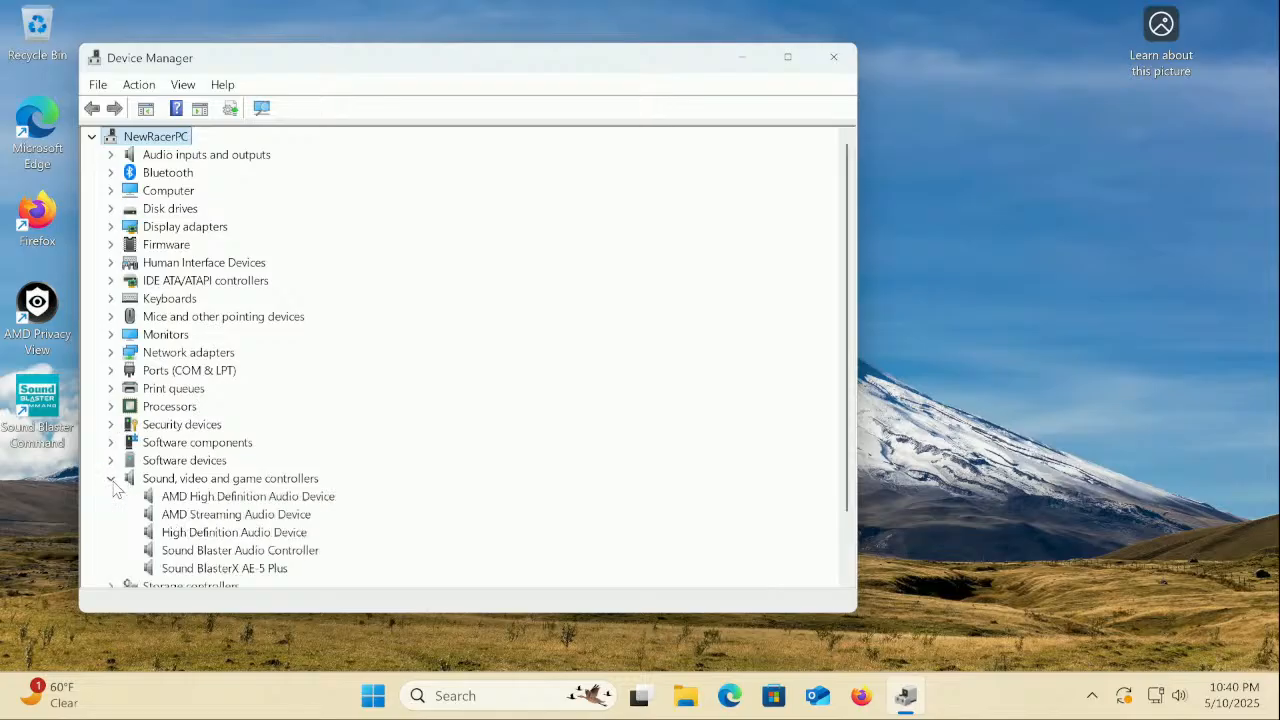
pyautogui.scroll(-1, 218, 500)
pyautogui.scroll(-1, 218, 500)
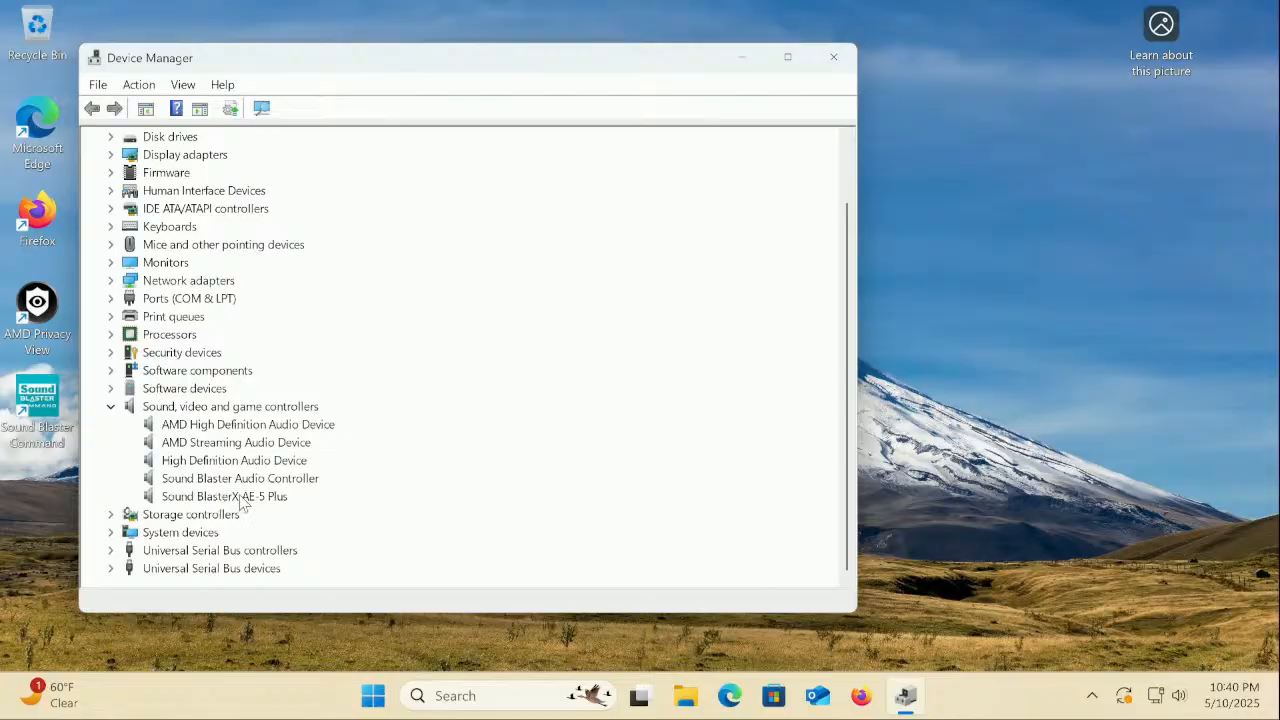
pyautogui.rightClick(245, 500)
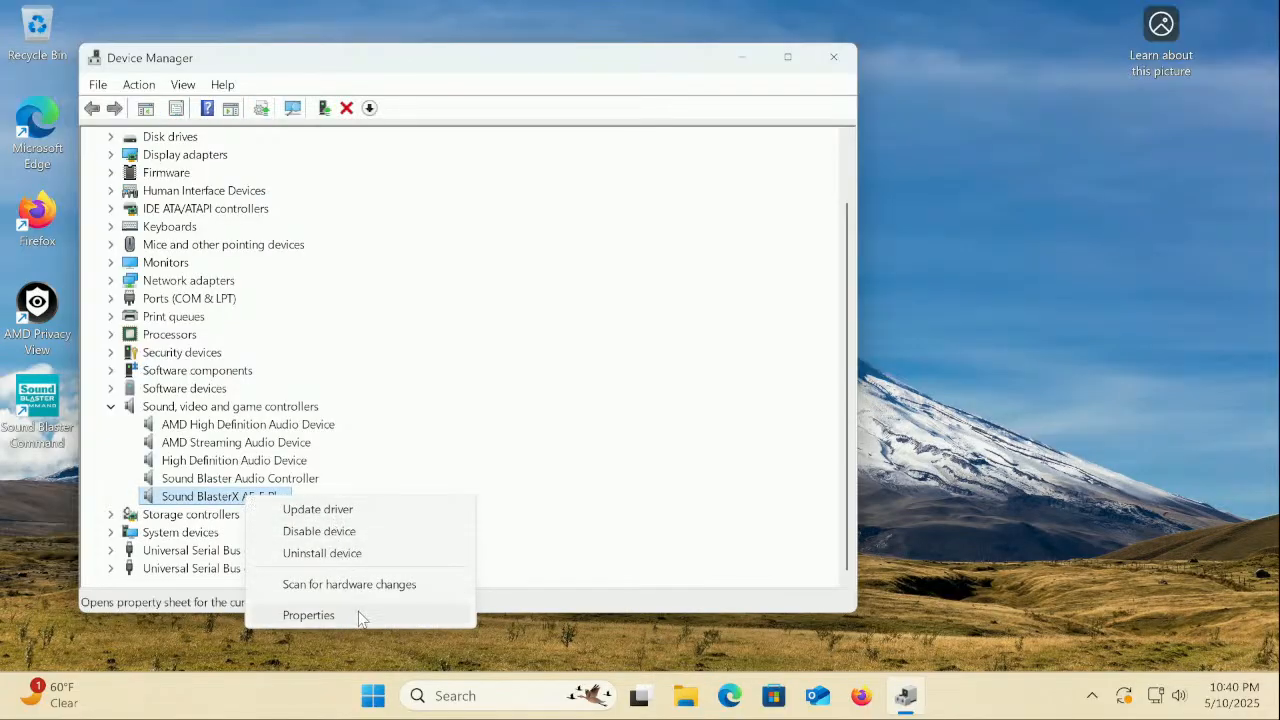
pyautogui.click(358, 614)
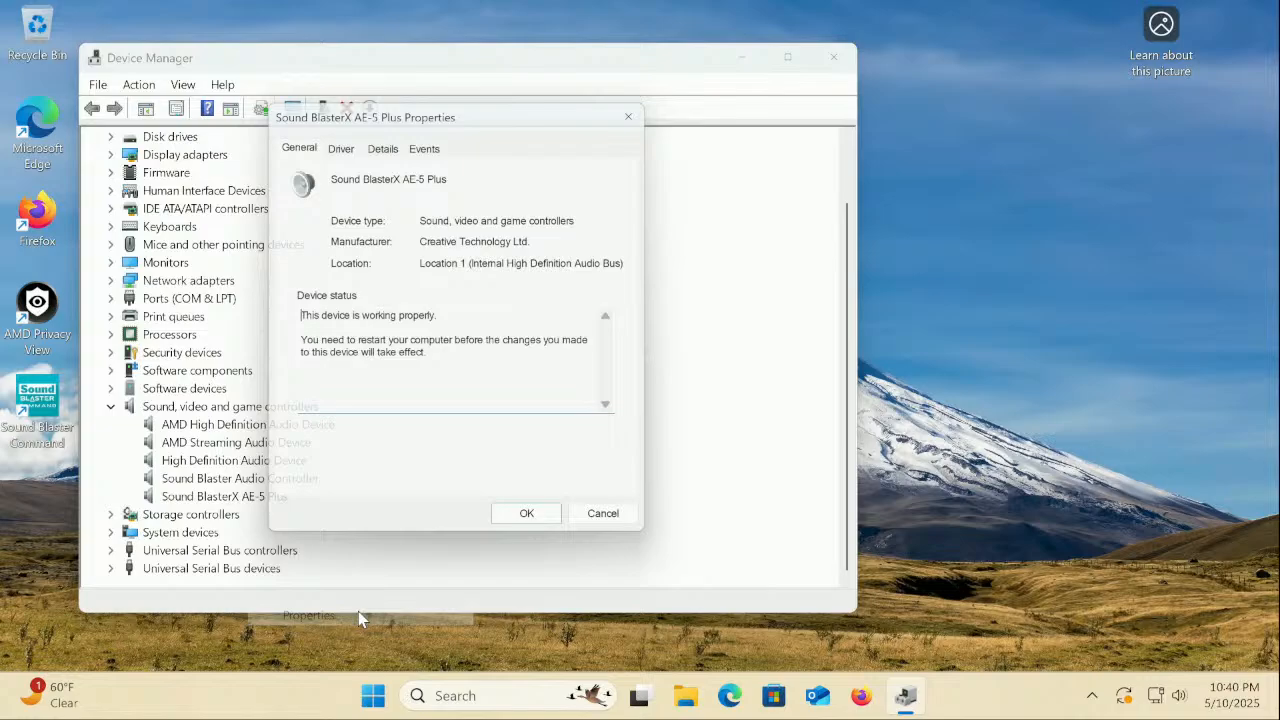
pyautogui.click(348, 151)
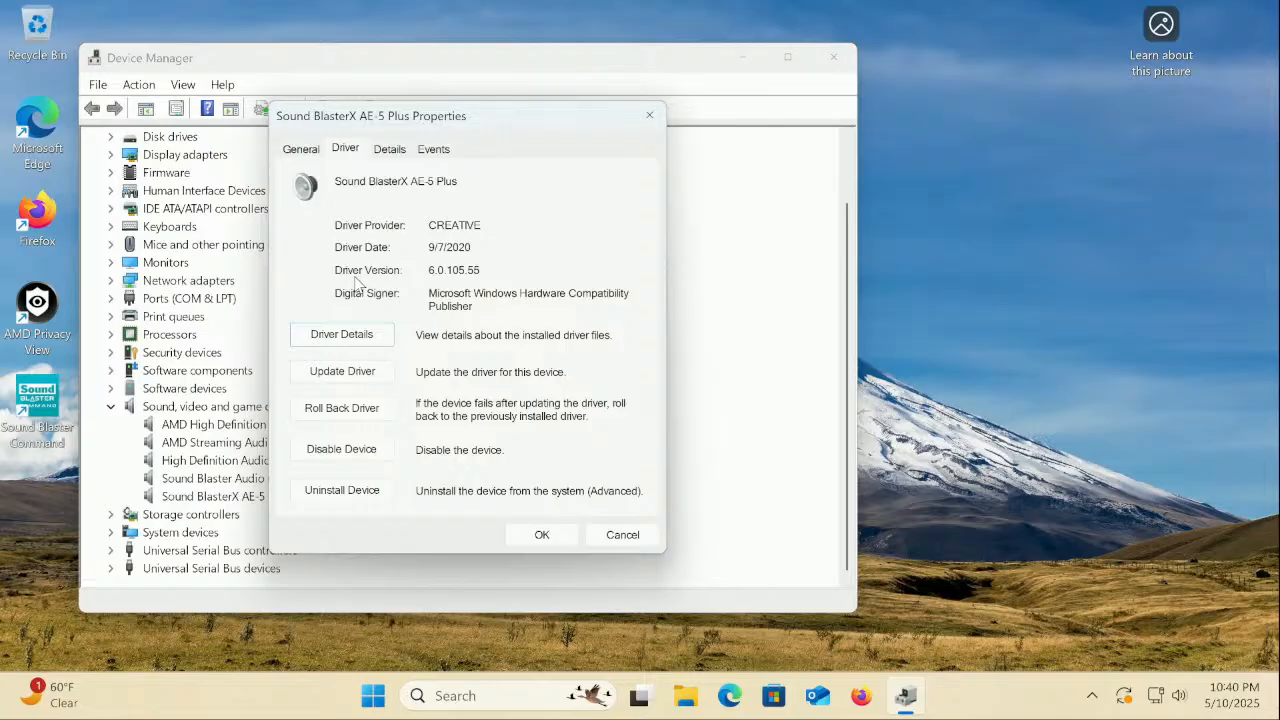
pyautogui.click(541, 534)
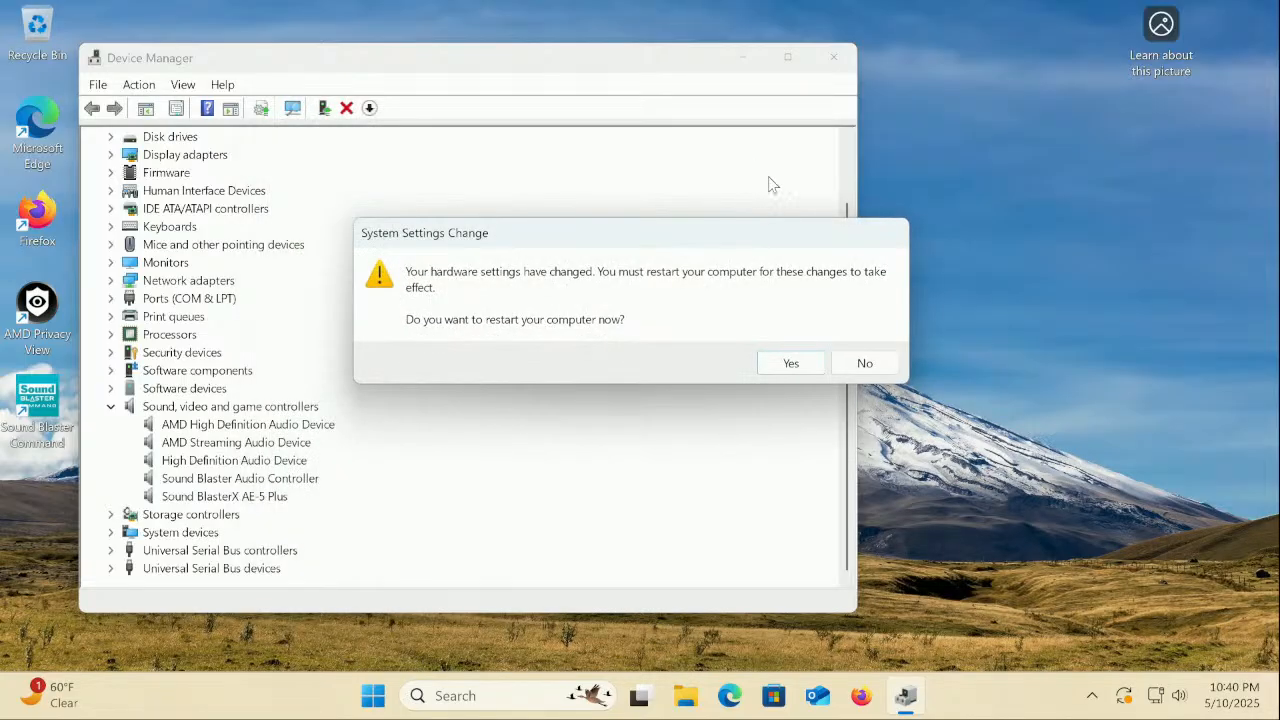
pyautogui.click(789, 364)
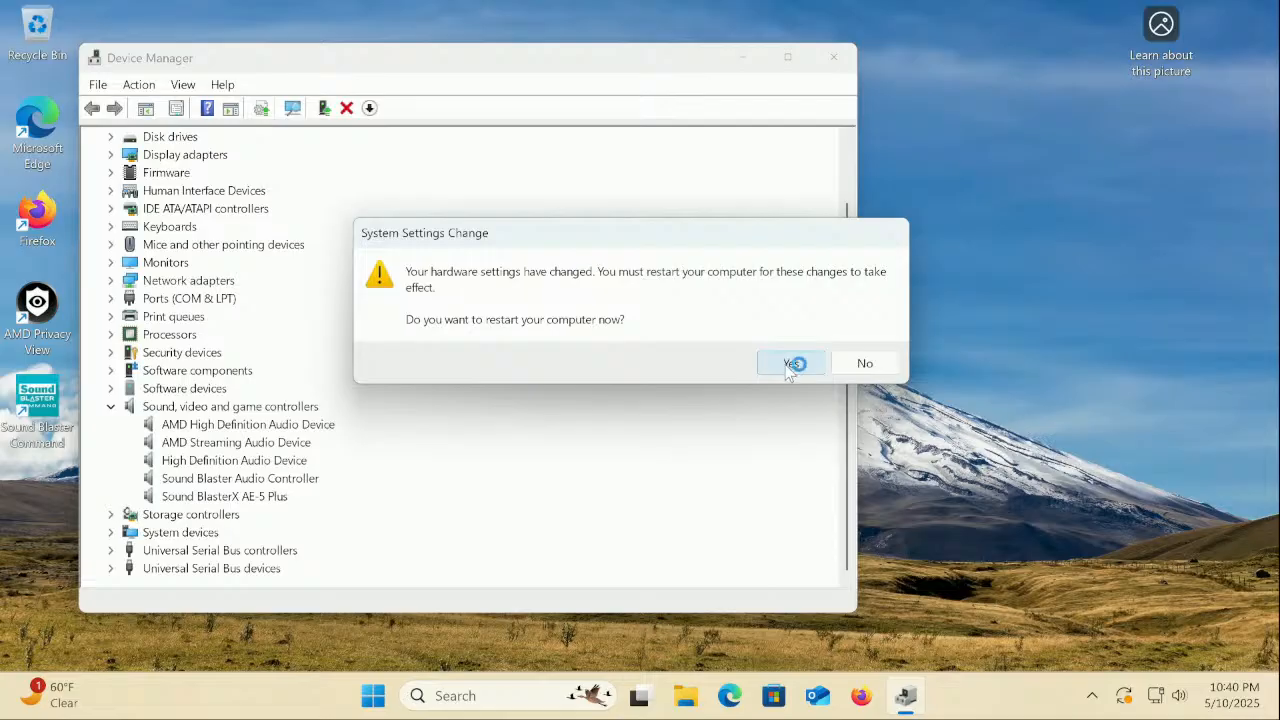